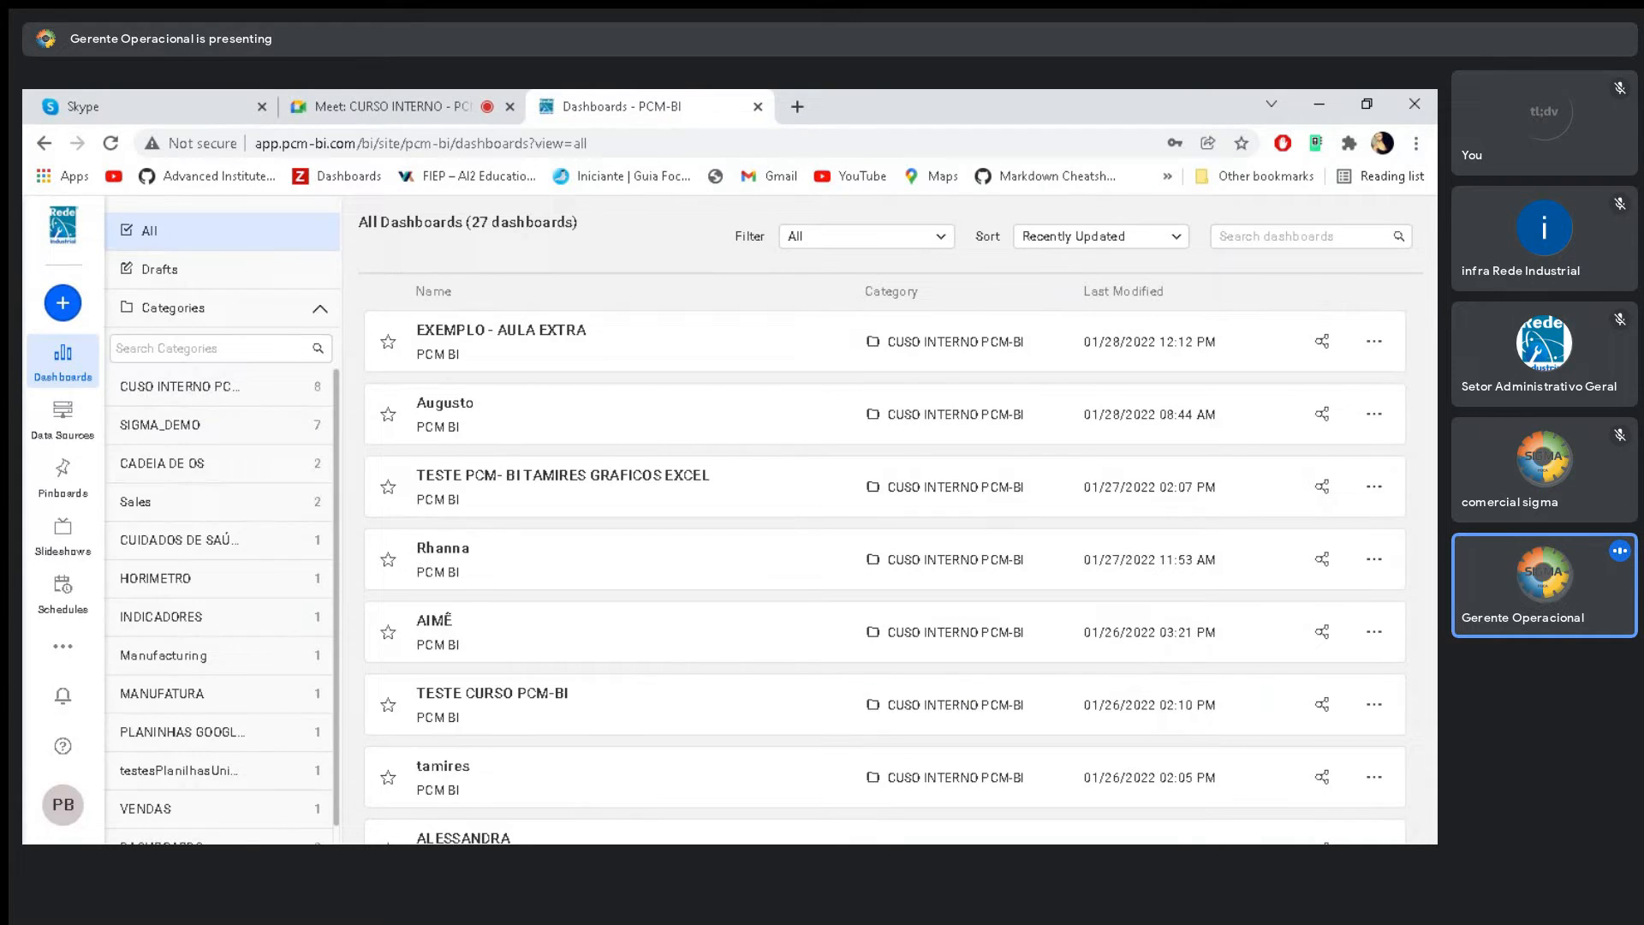
View the EXEMPLO - AULA EXTRA dashboard and return to the list of all dashboards
{"action": "left_click", "coordinate": [507, 345]}
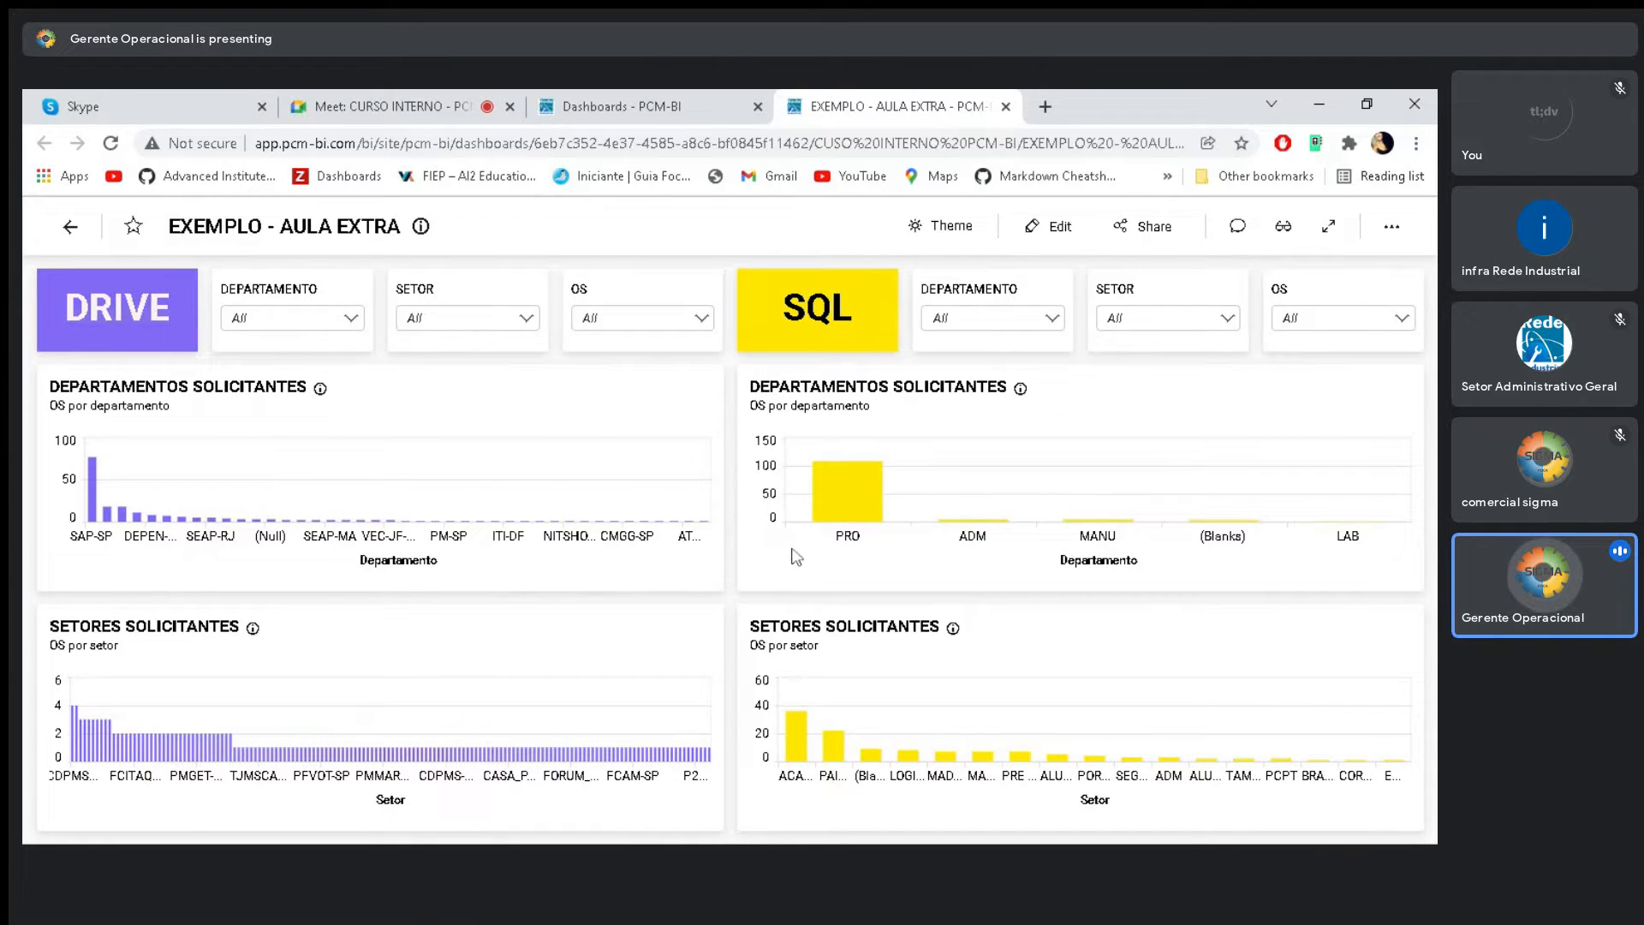
{"action": "left_click", "coordinate": [70, 227]}
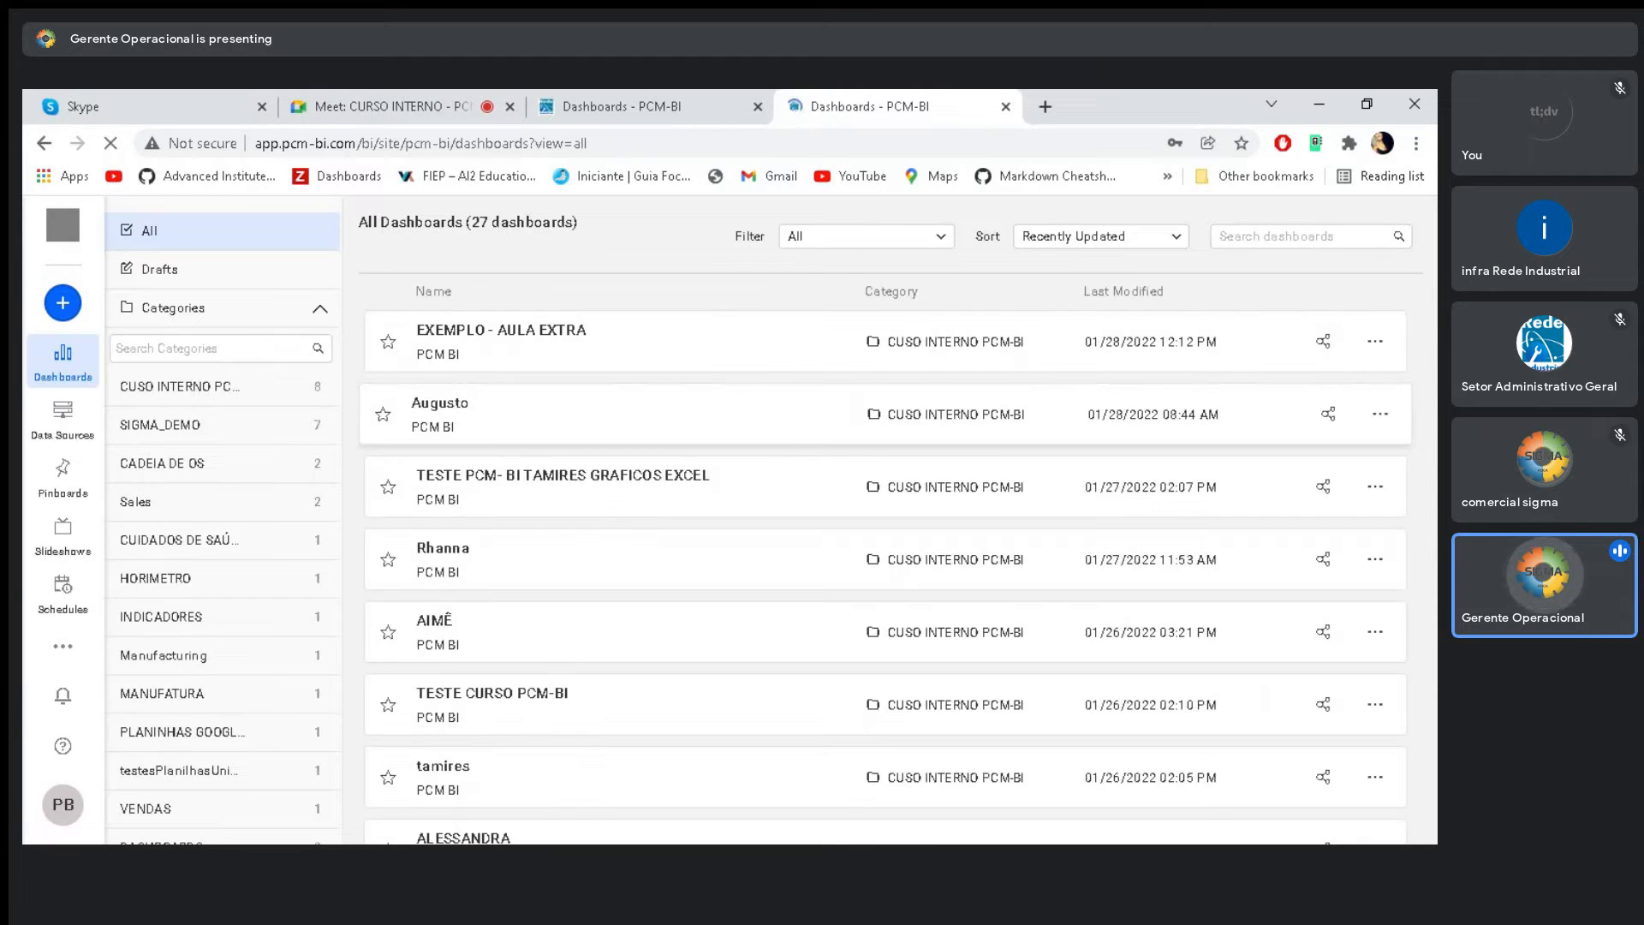
{"action": "left_click", "coordinate": [758, 106]}
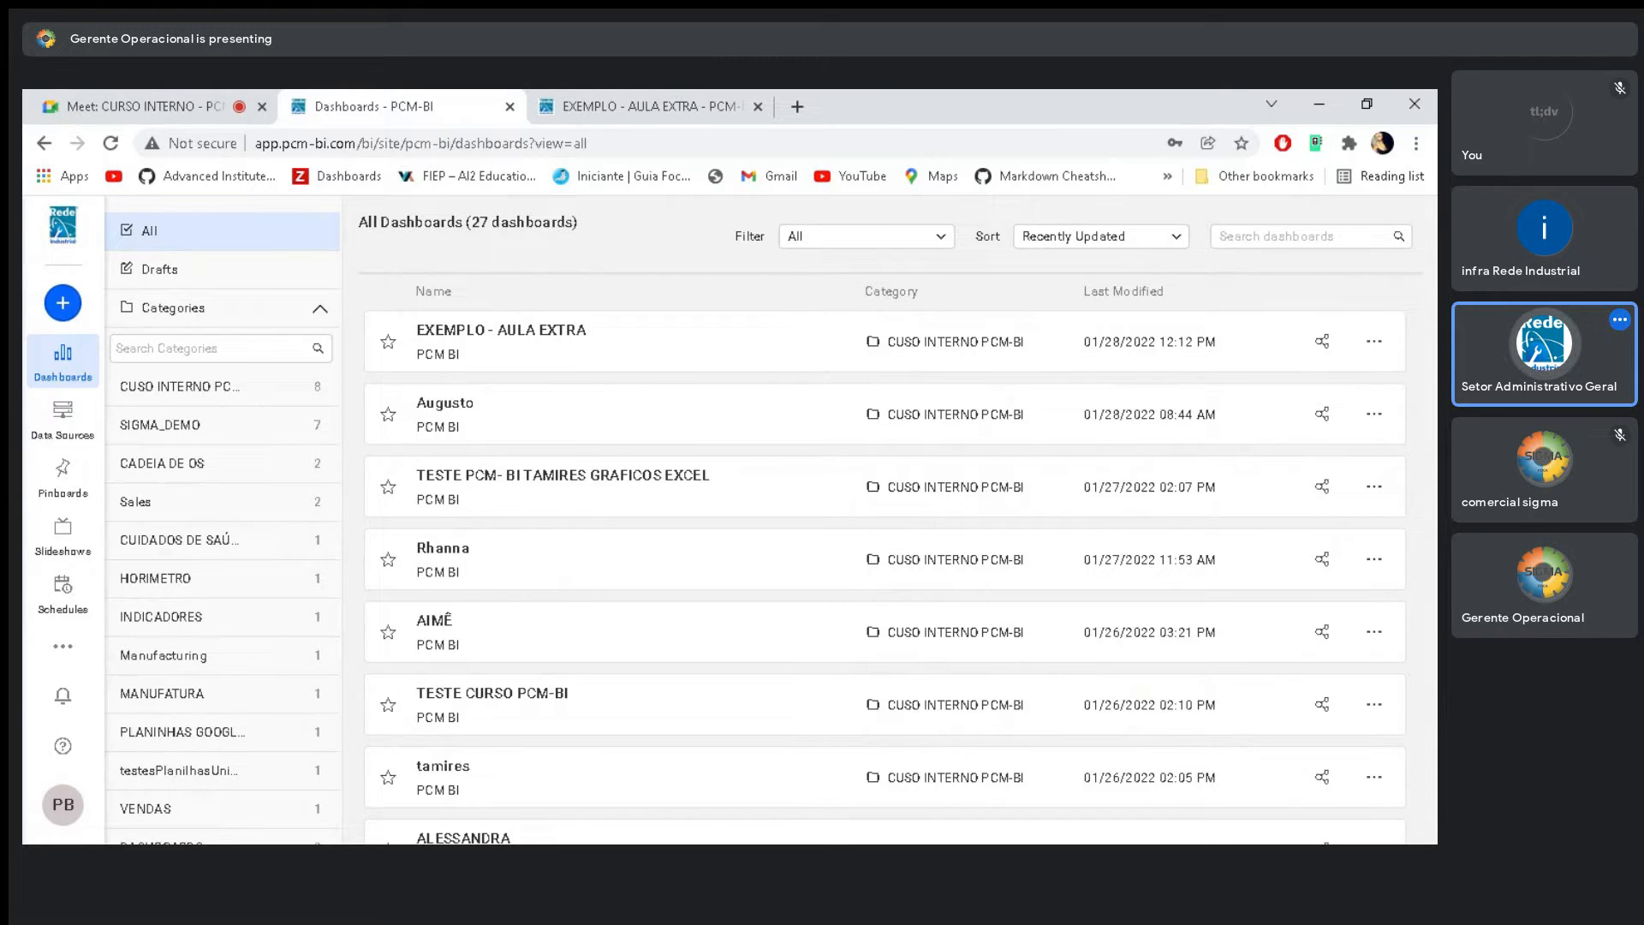
{"action": "left_click", "coordinate": [208, 104]}
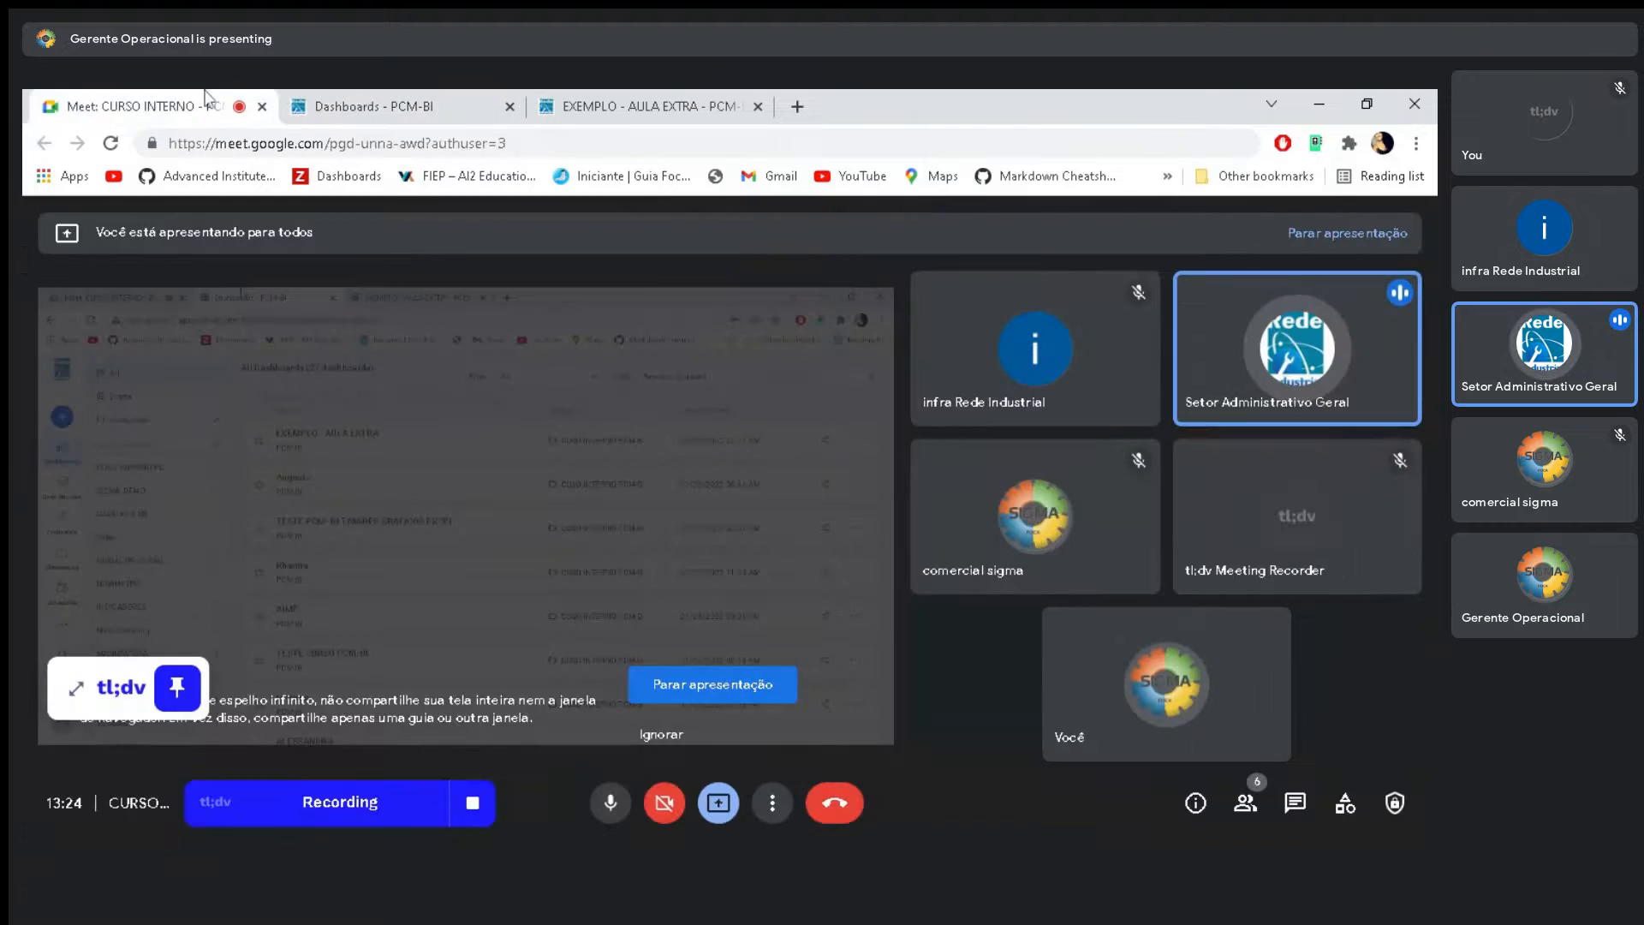
{"action": "left_click", "coordinate": [492, 98]}
{"action": "left_click", "coordinate": [635, 106]}
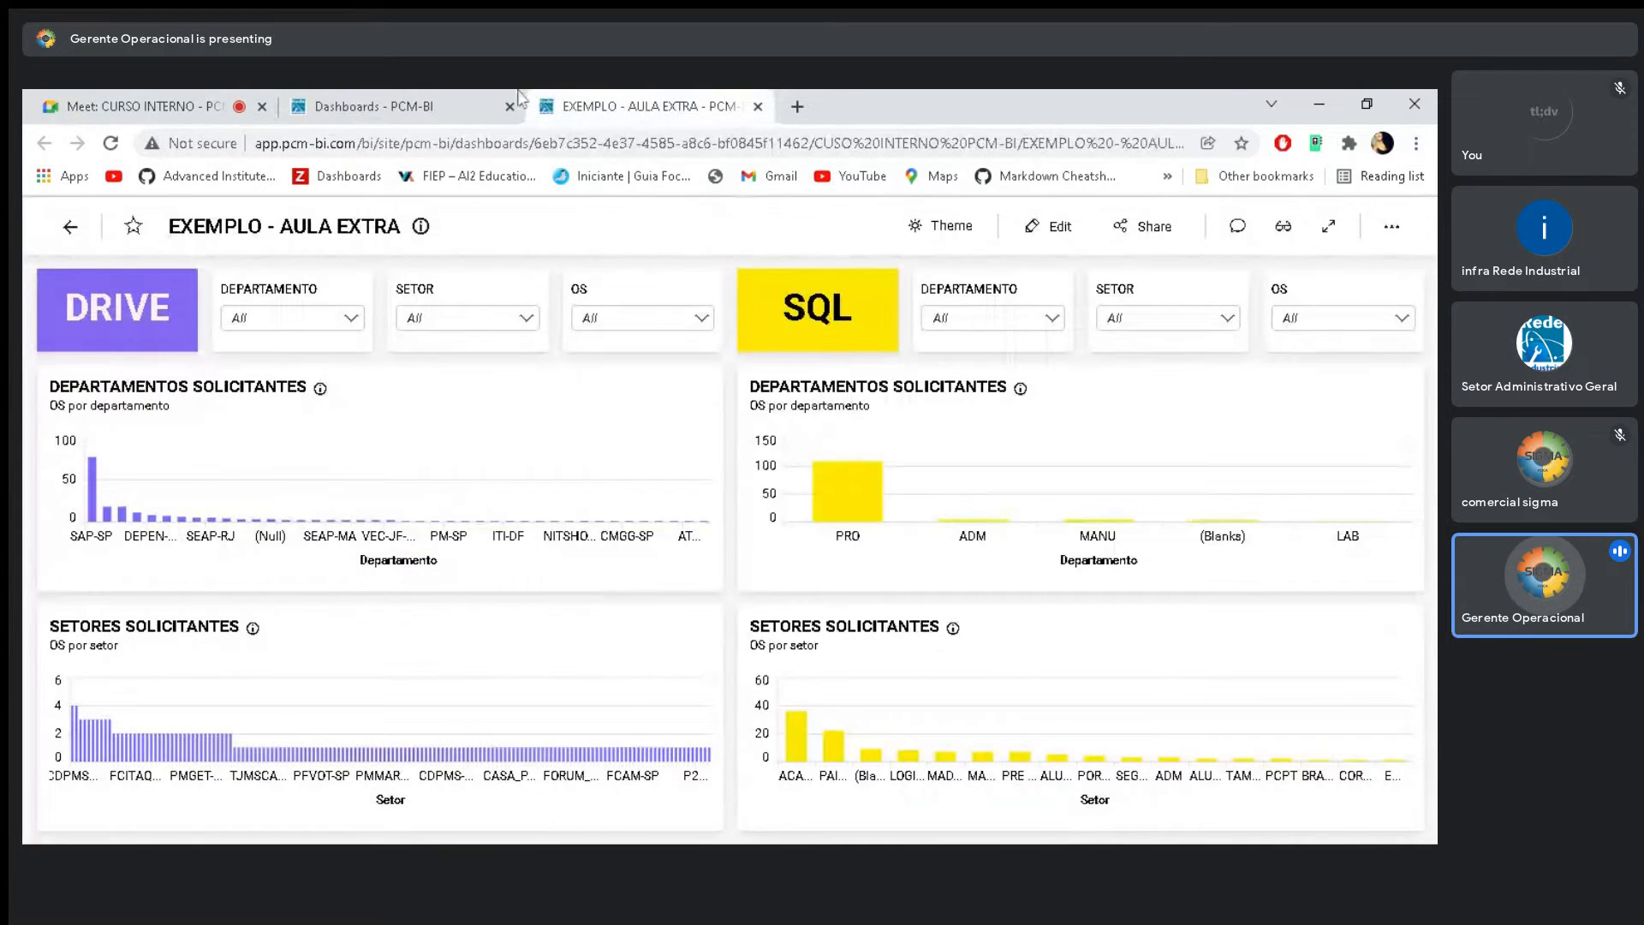
{"action": "left_click", "coordinate": [524, 99]}
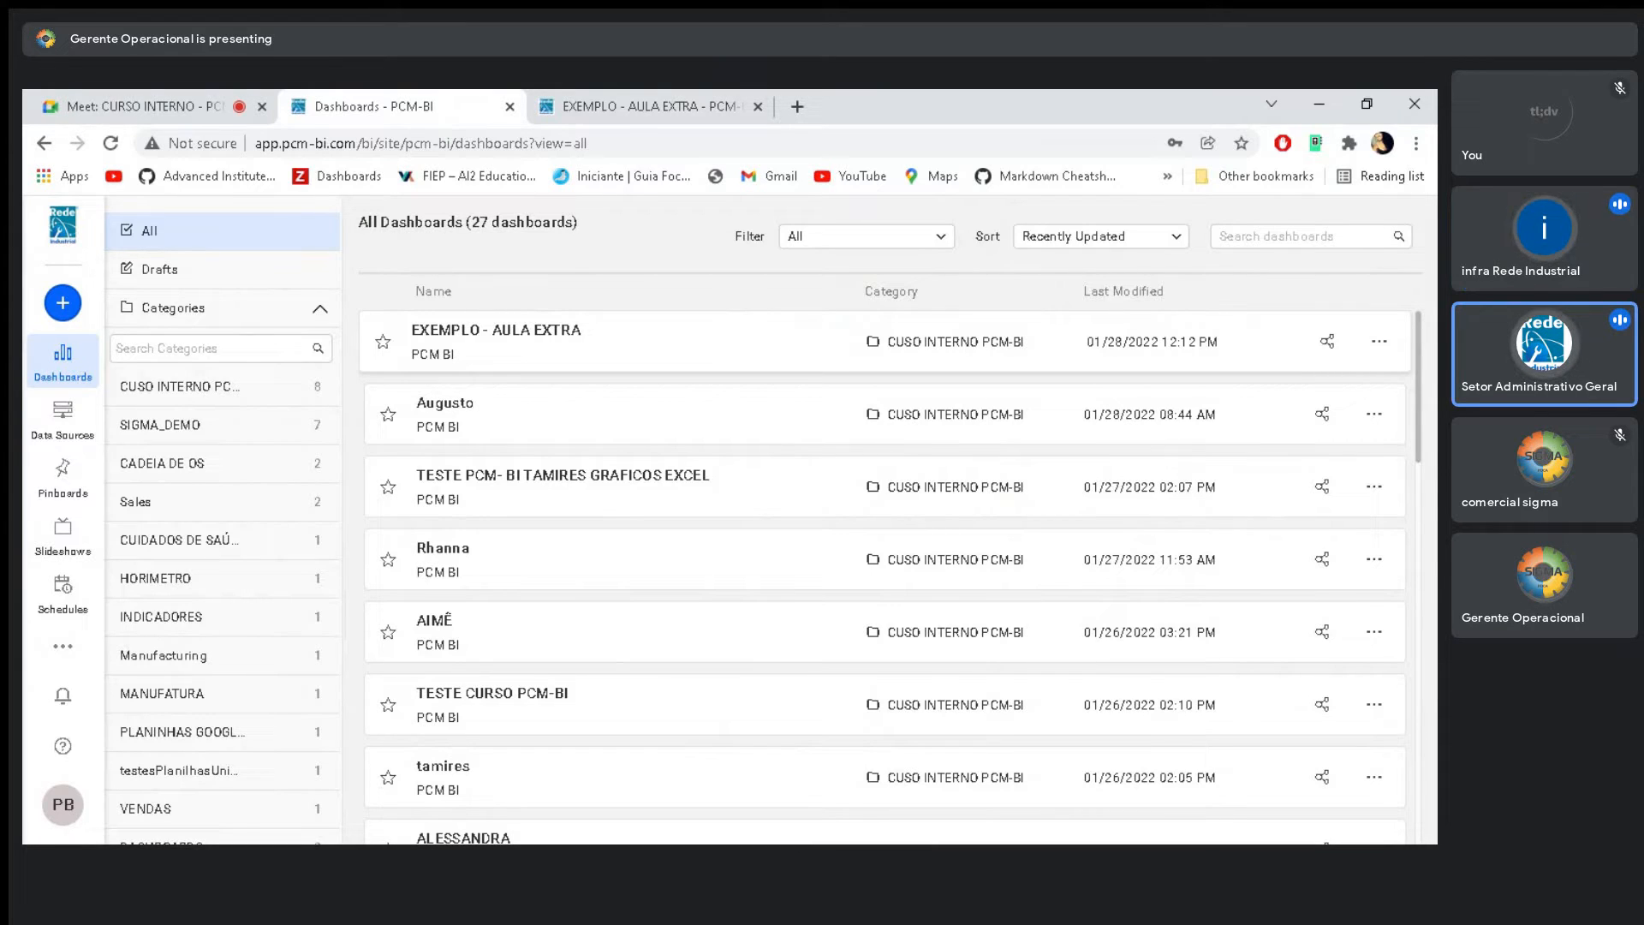
{"action": "left_click", "coordinate": [676, 103]}
{"action": "left_click", "coordinate": [418, 92]}
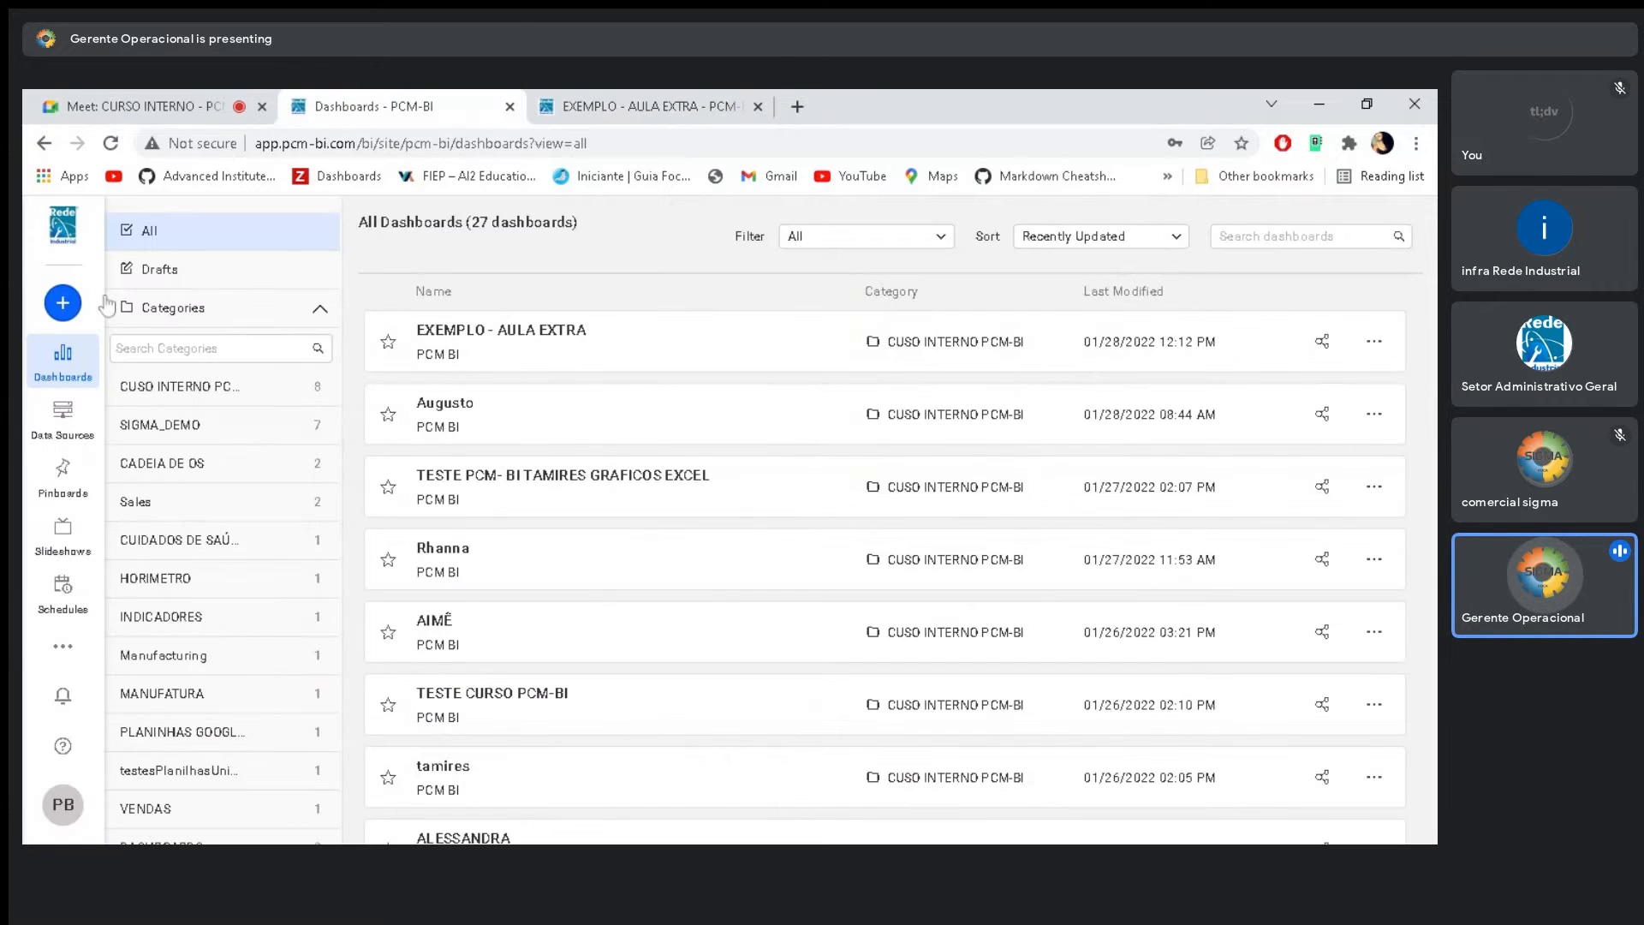
Add the Sales Analysis Dashboard from the sample dashboards gallery, open it, and return to the dashboard list
{"action": "left_click", "coordinate": [64, 304]}
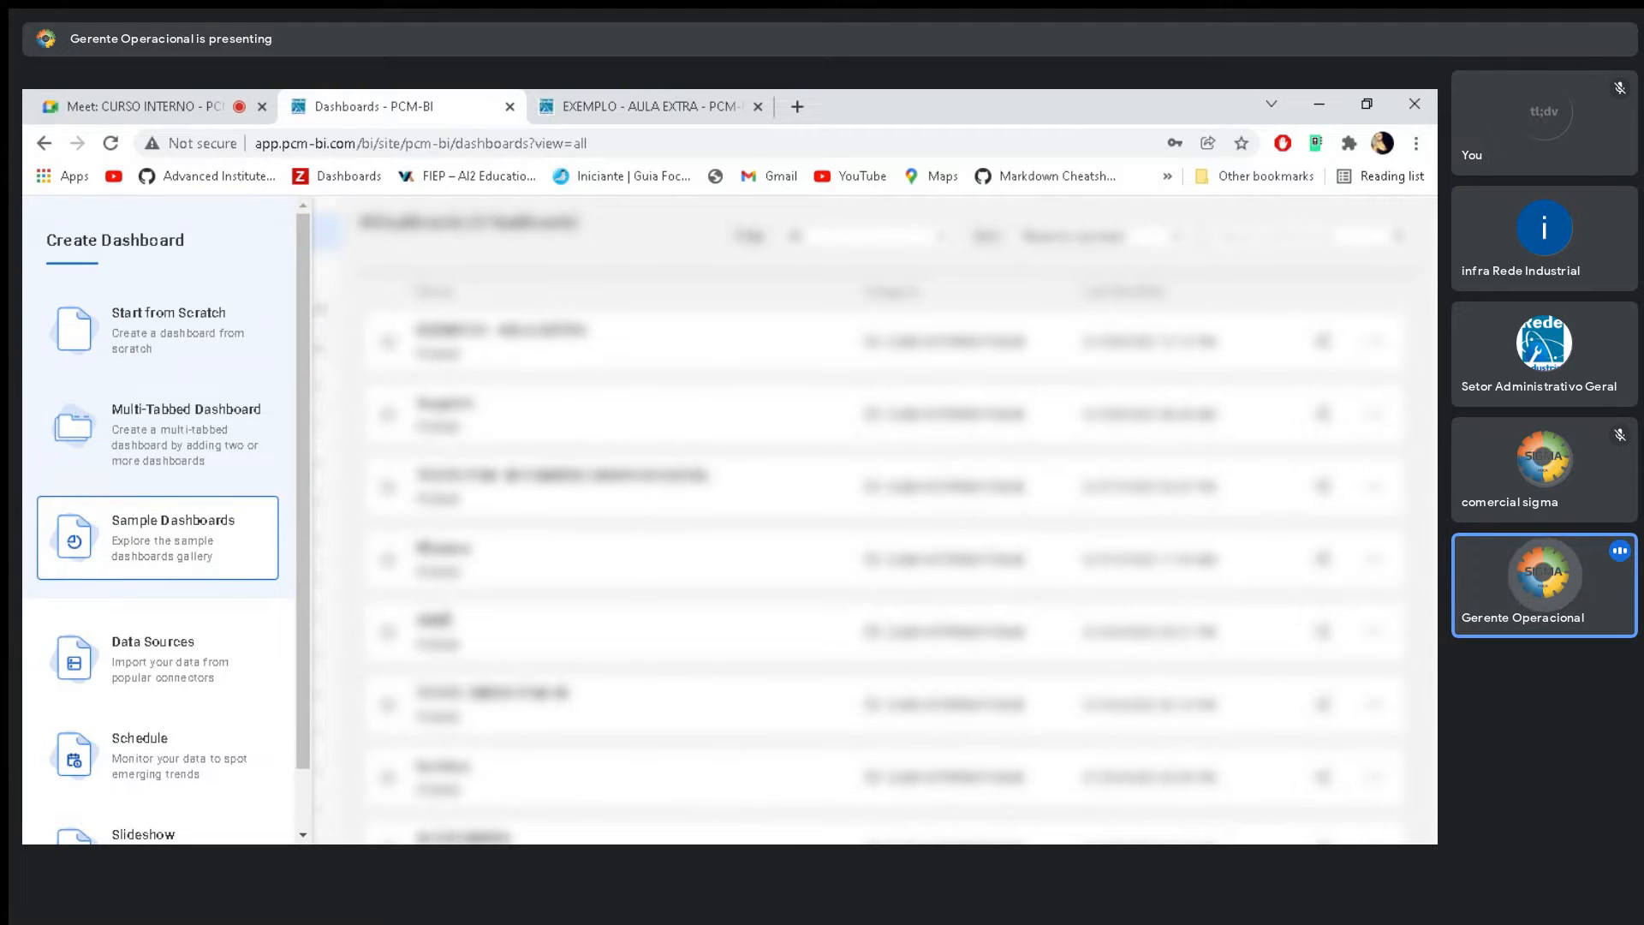
{"action": "left_click", "coordinate": [174, 541]}
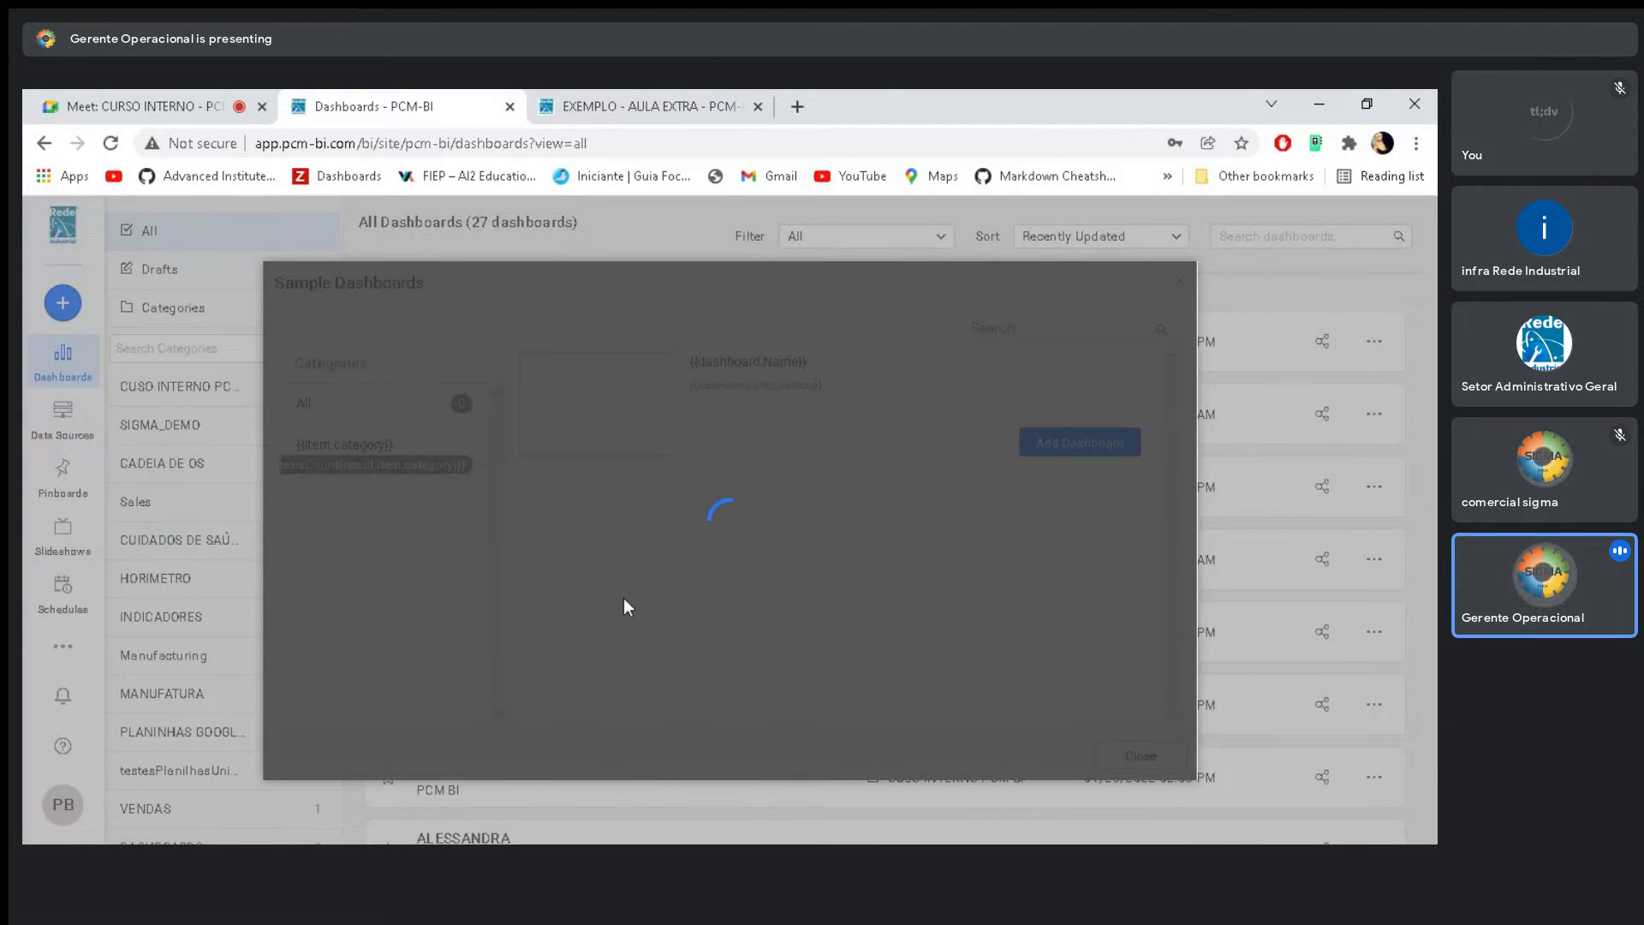
{"action": "scroll", "coordinate": [646, 479], "scroll_direction": "down", "scroll_amount": 5}
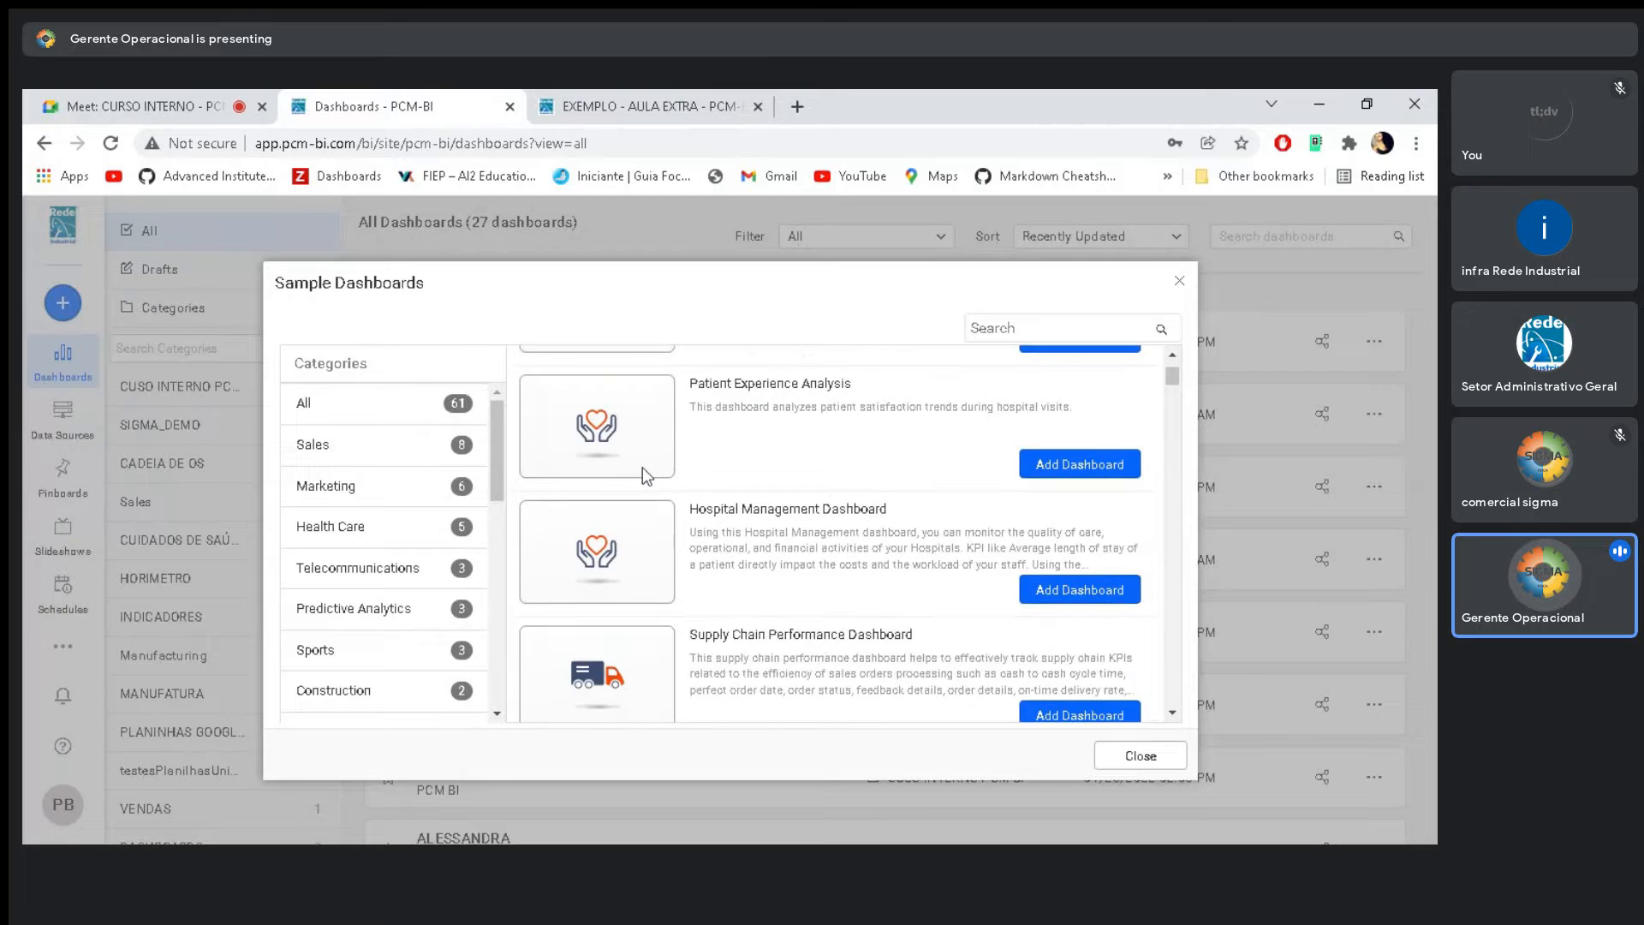
{"action": "scroll", "coordinate": [646, 532], "scroll_direction": "up", "scroll_amount": 10}
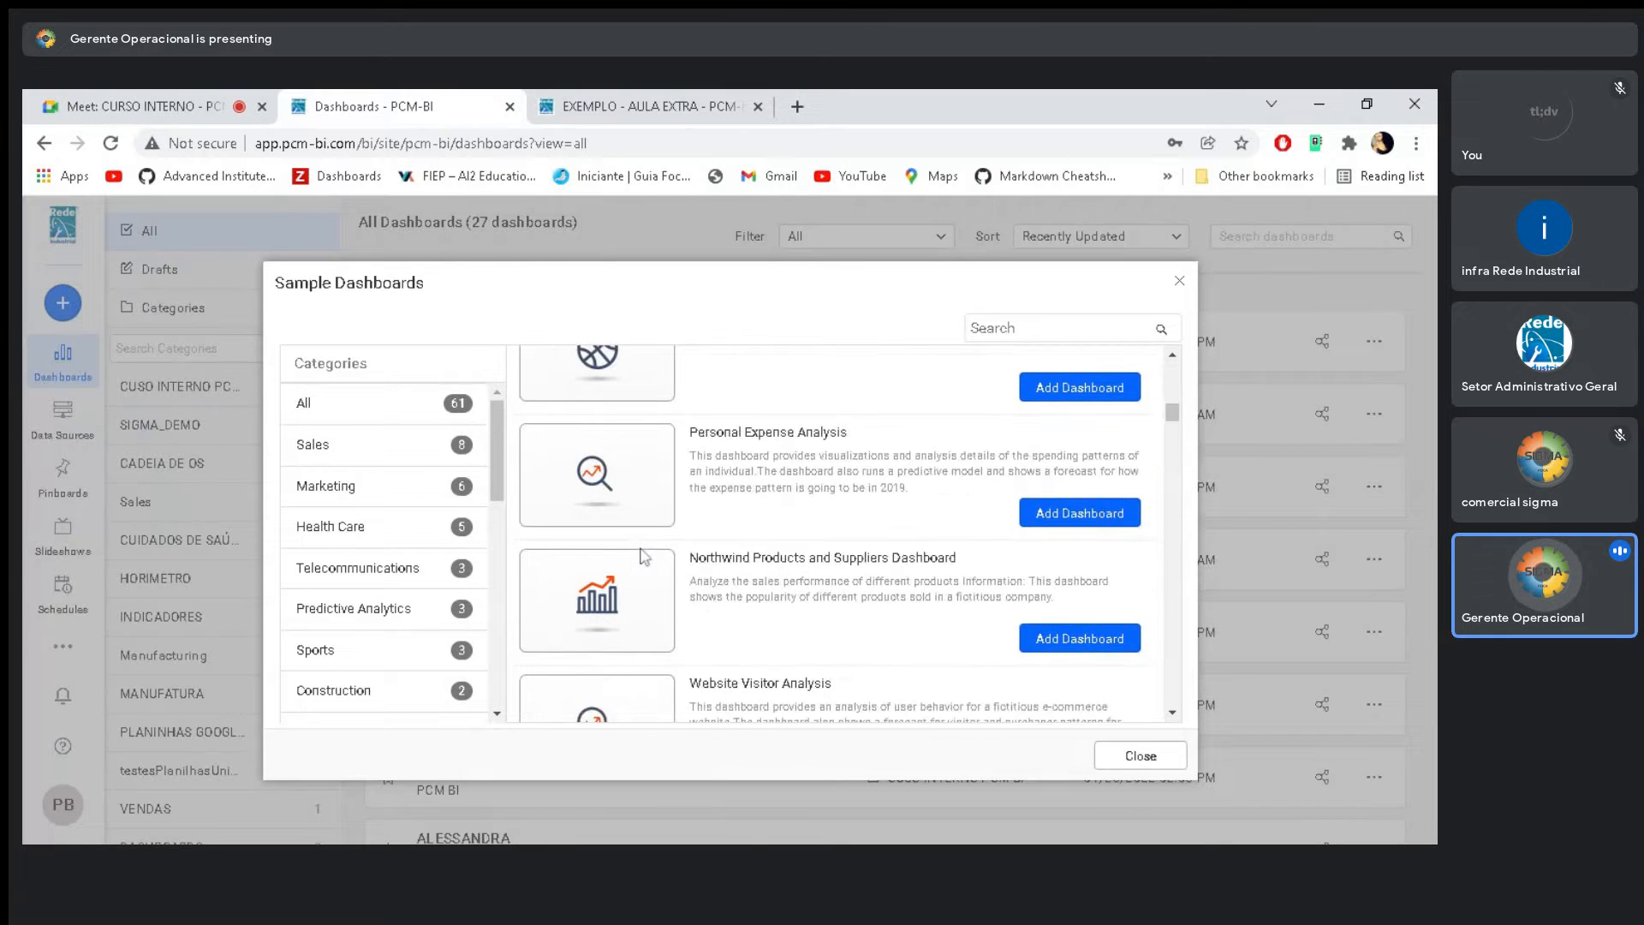
{"action": "scroll", "coordinate": [646, 559], "scroll_direction": "up", "scroll_amount": 3}
{"action": "left_click", "coordinate": [1081, 446]}
{"action": "left_click", "coordinate": [1179, 283]}
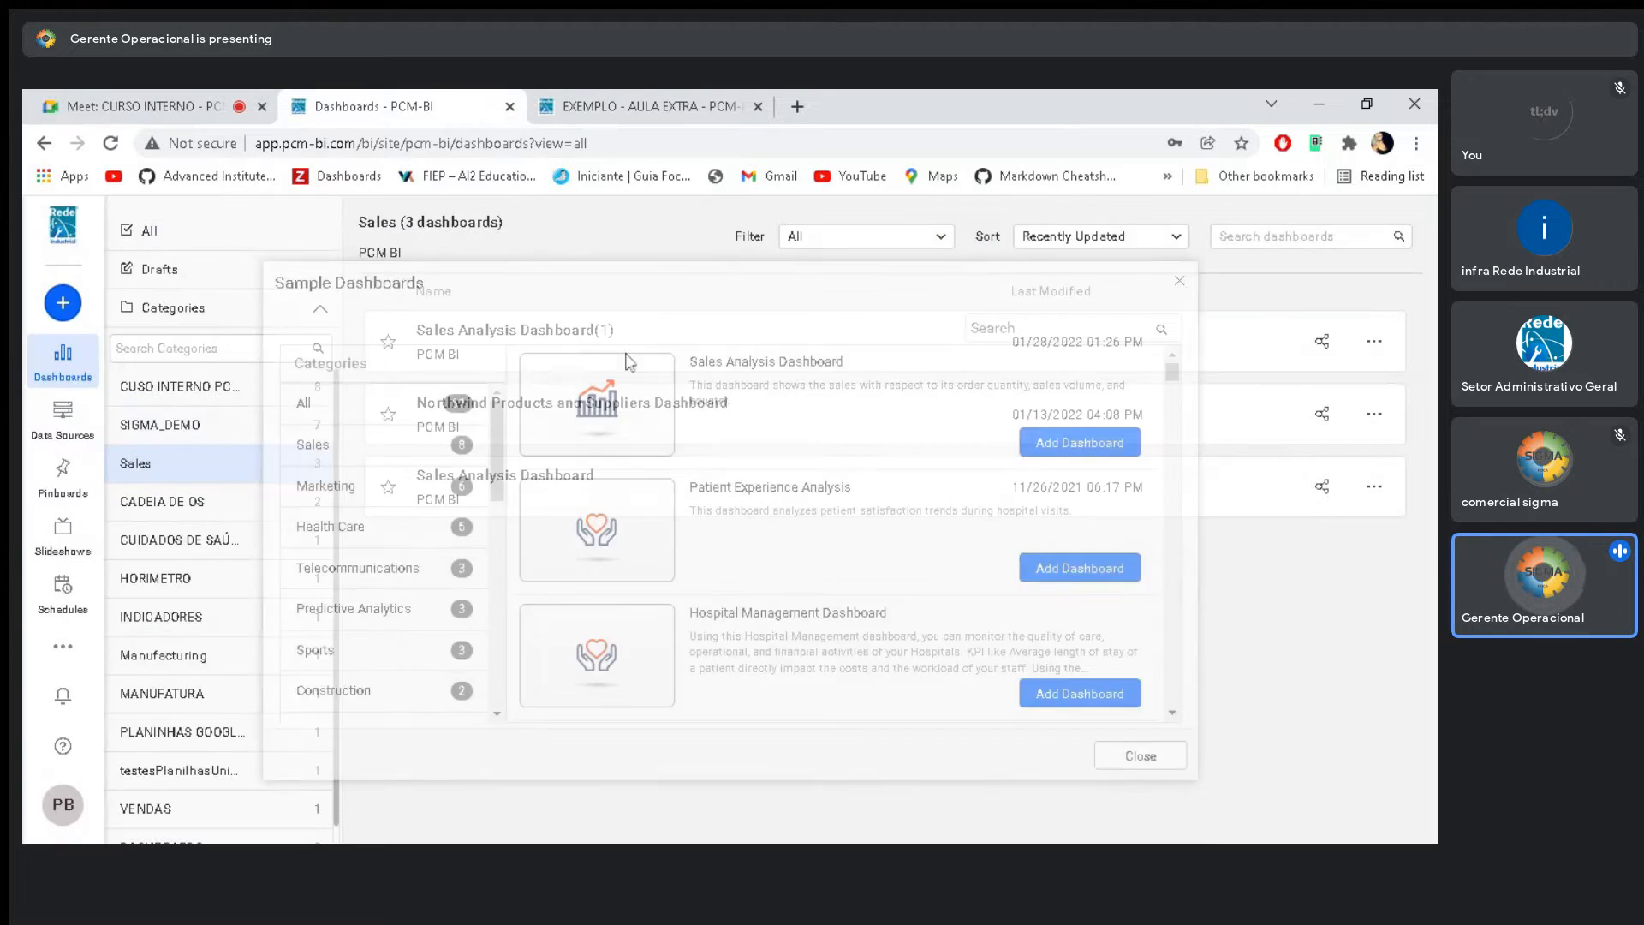
{"action": "left_click", "coordinate": [545, 341]}
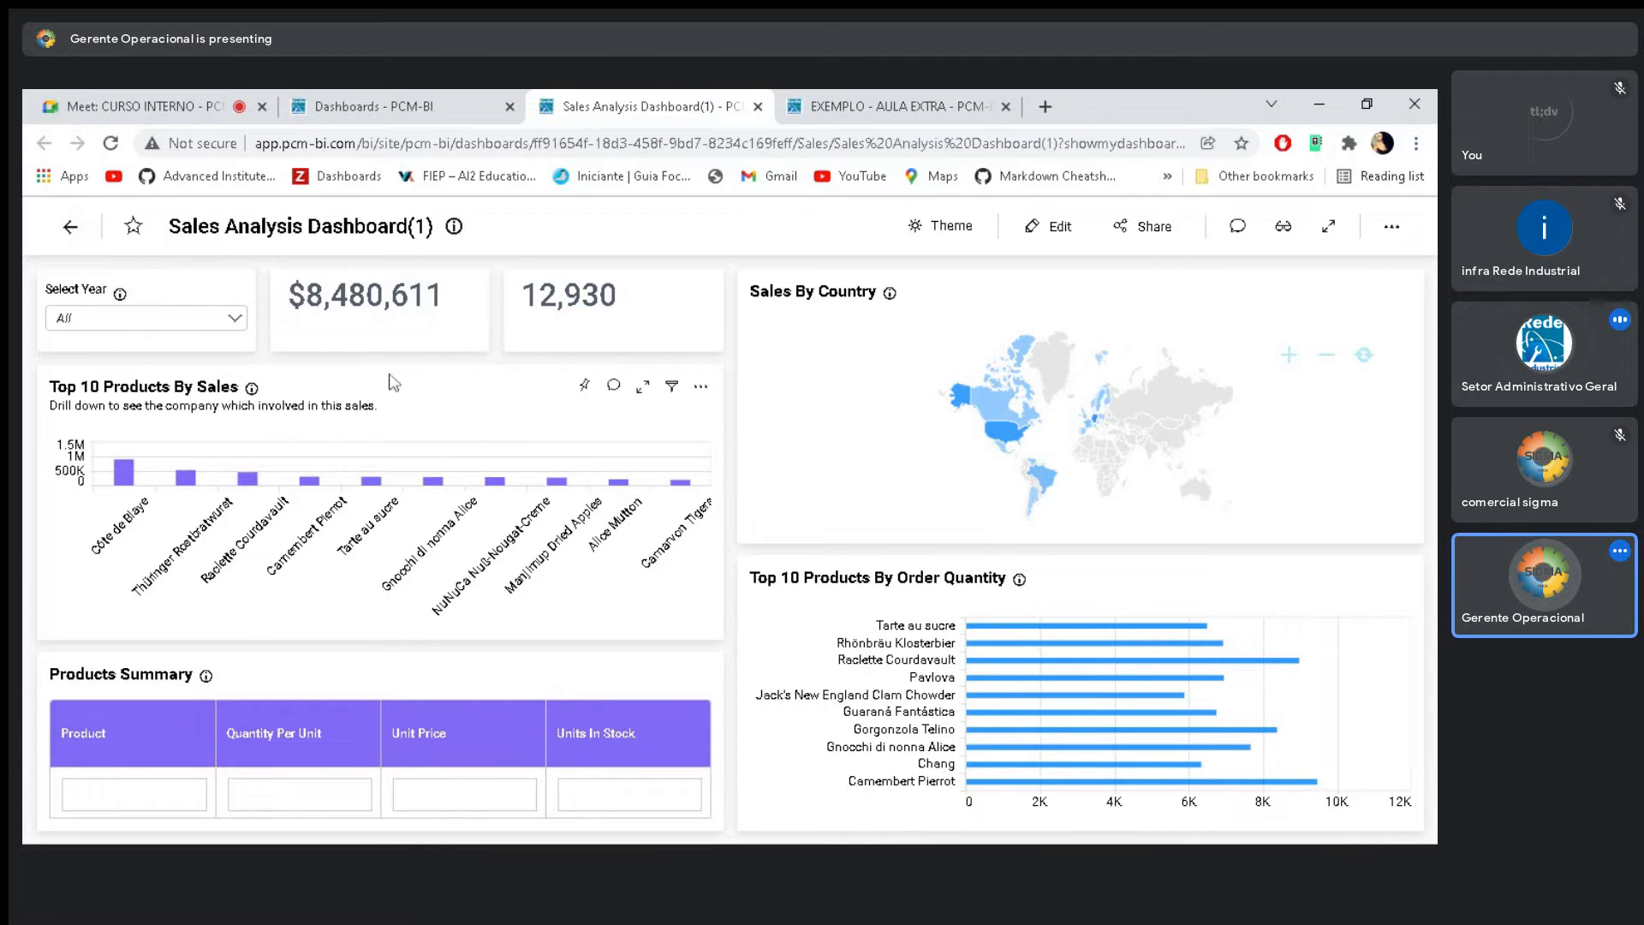
{"action": "left_click", "coordinate": [72, 228]}
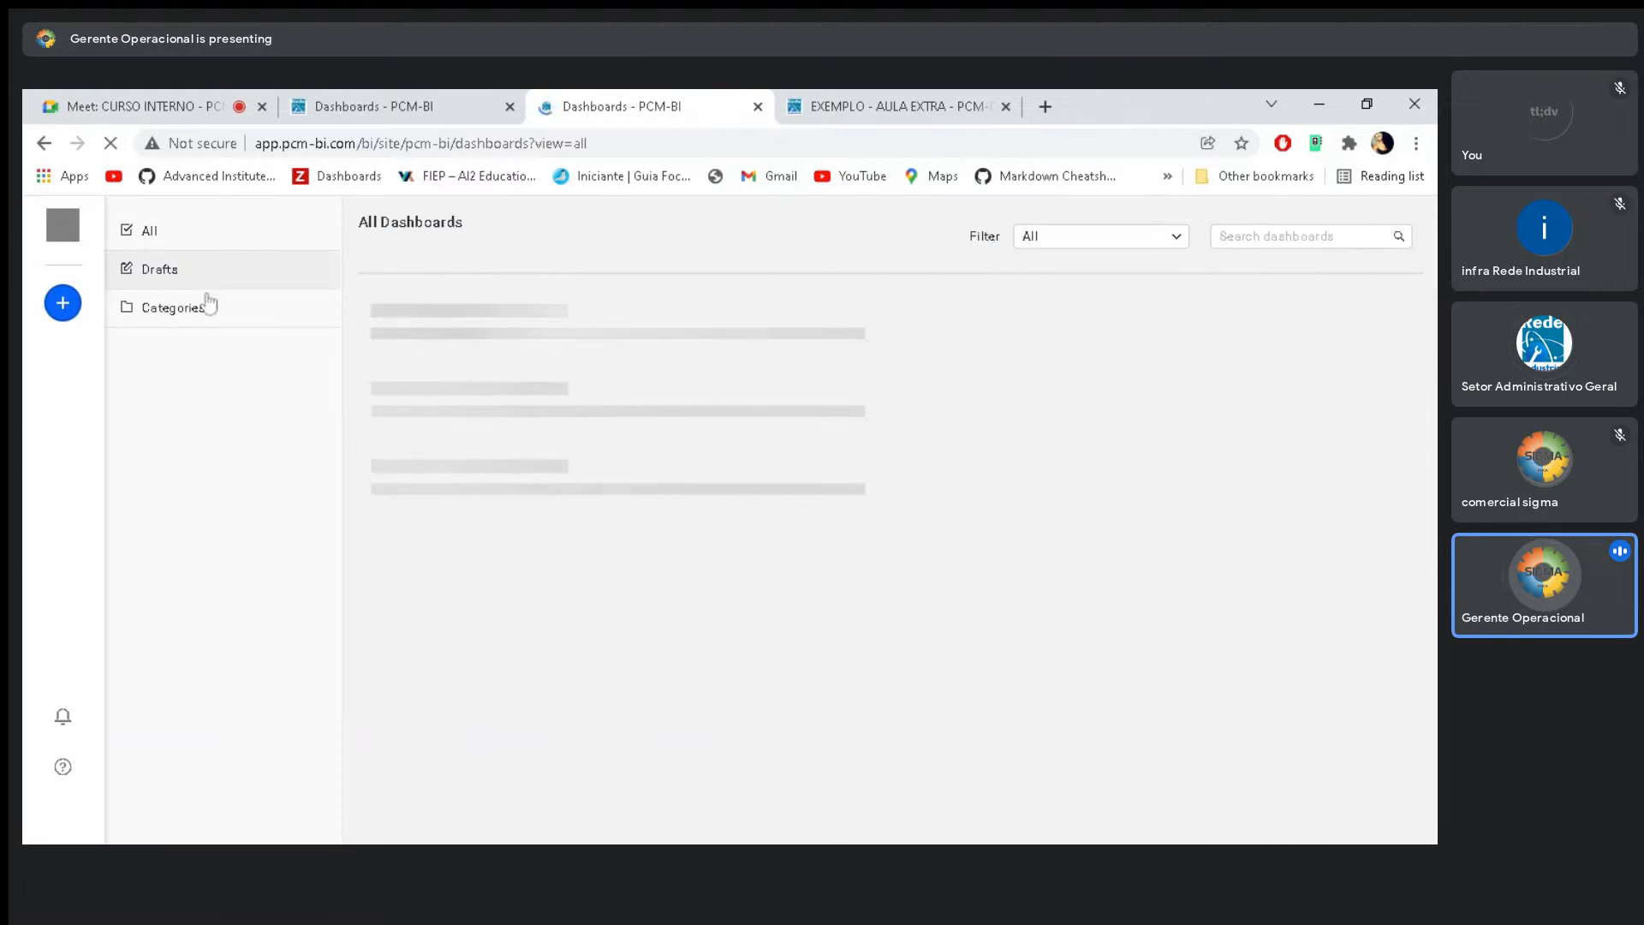
Create a new dashboard from scratch, named with the person's first name followed by _28012022
{"action": "left_click", "coordinate": [63, 314]}
{"action": "left_click", "coordinate": [62, 321]}
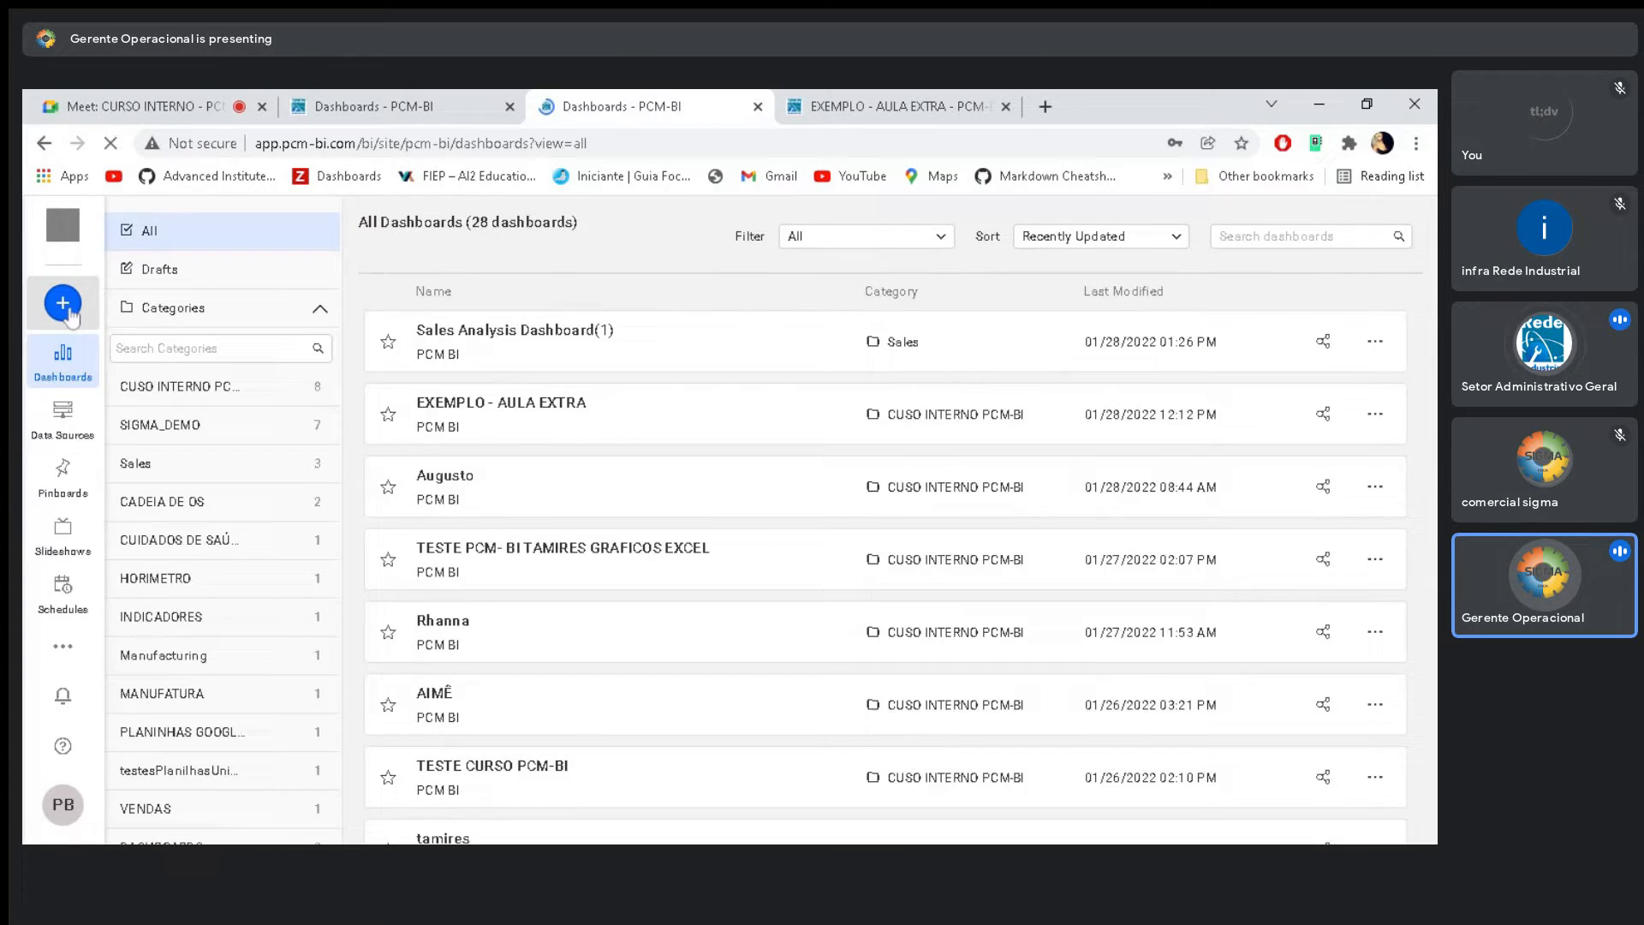
{"action": "left_click", "coordinate": [69, 315]}
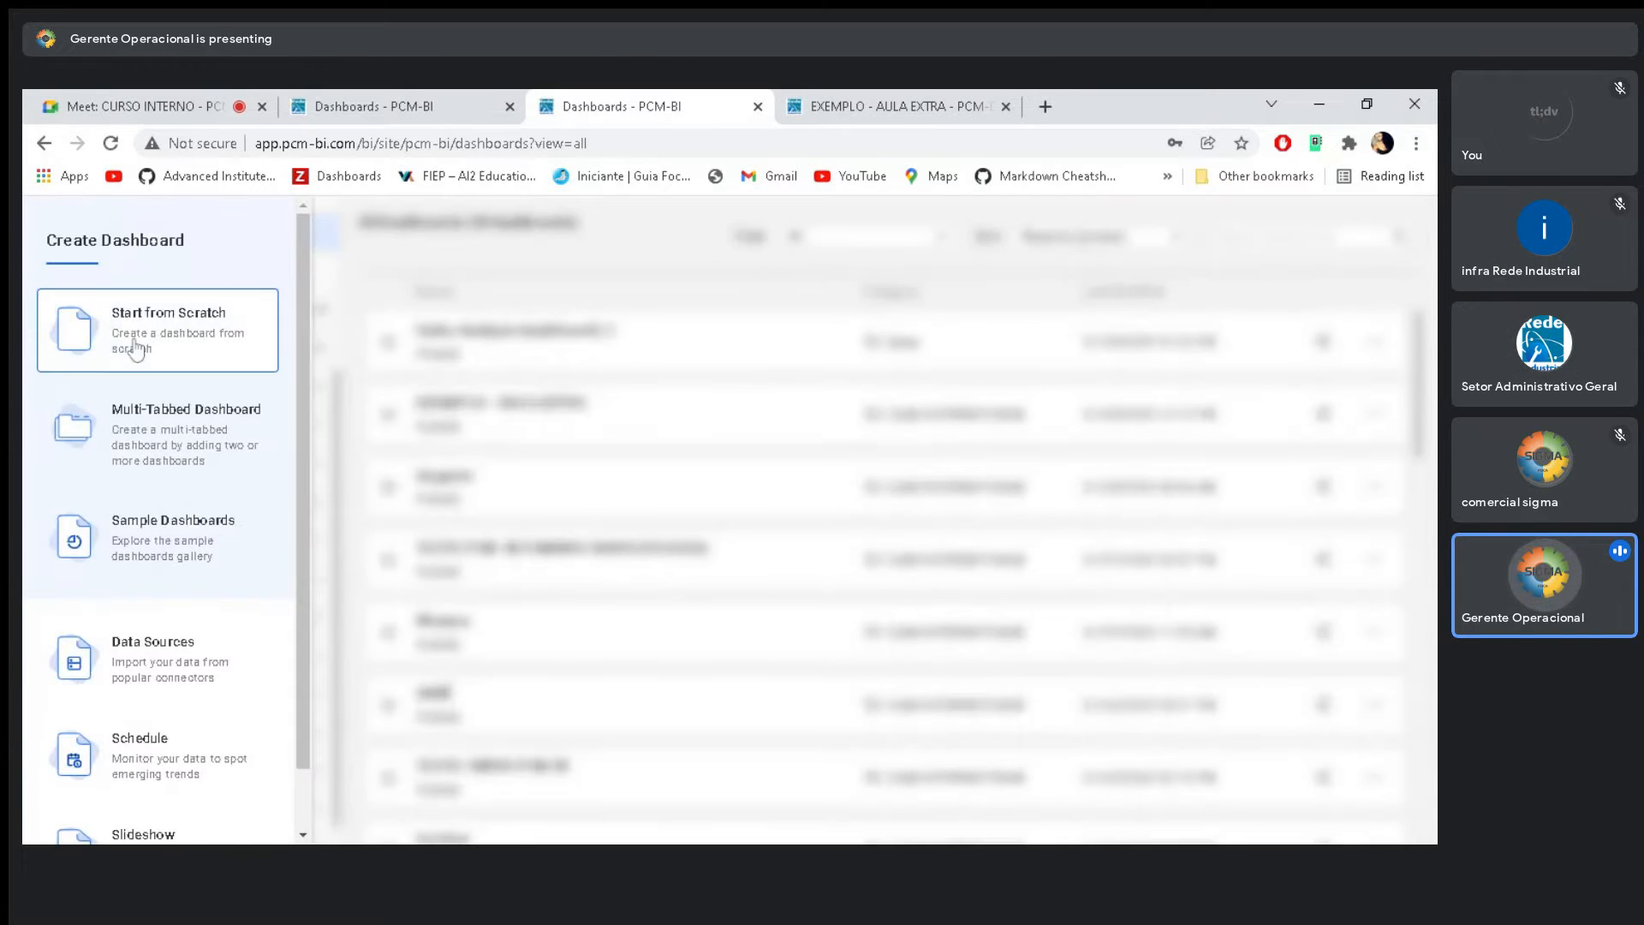
{"action": "left_click", "coordinate": [111, 321]}
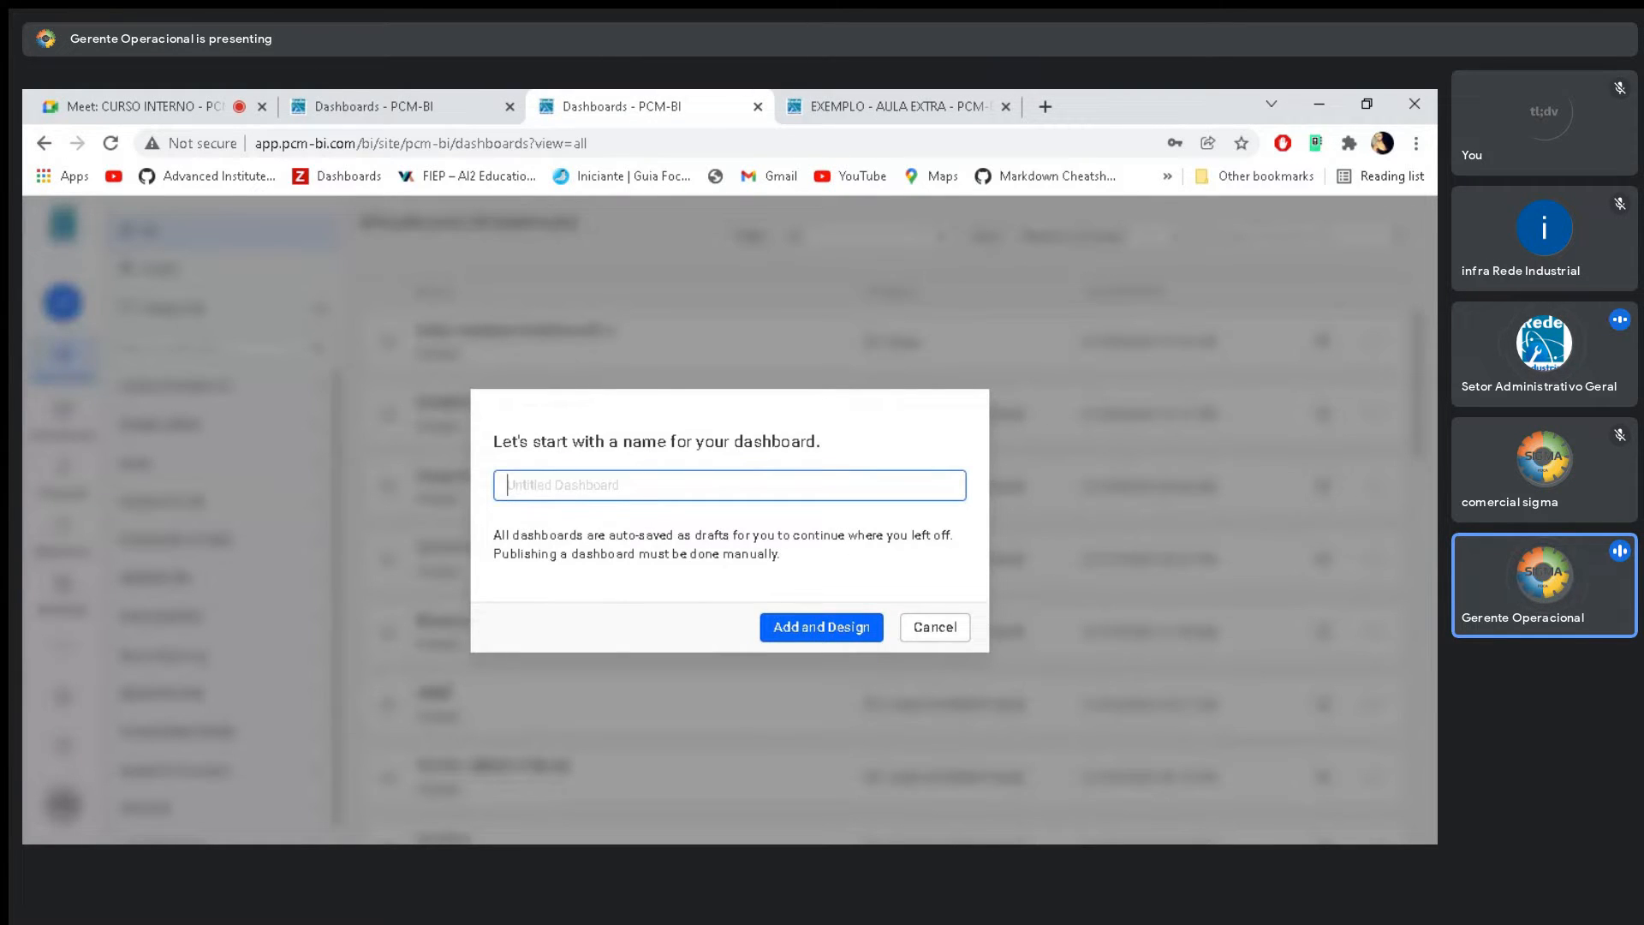
{"action": "key", "text": "Return"}
{"action": "type", "text": "ALESSANDRA_28"}
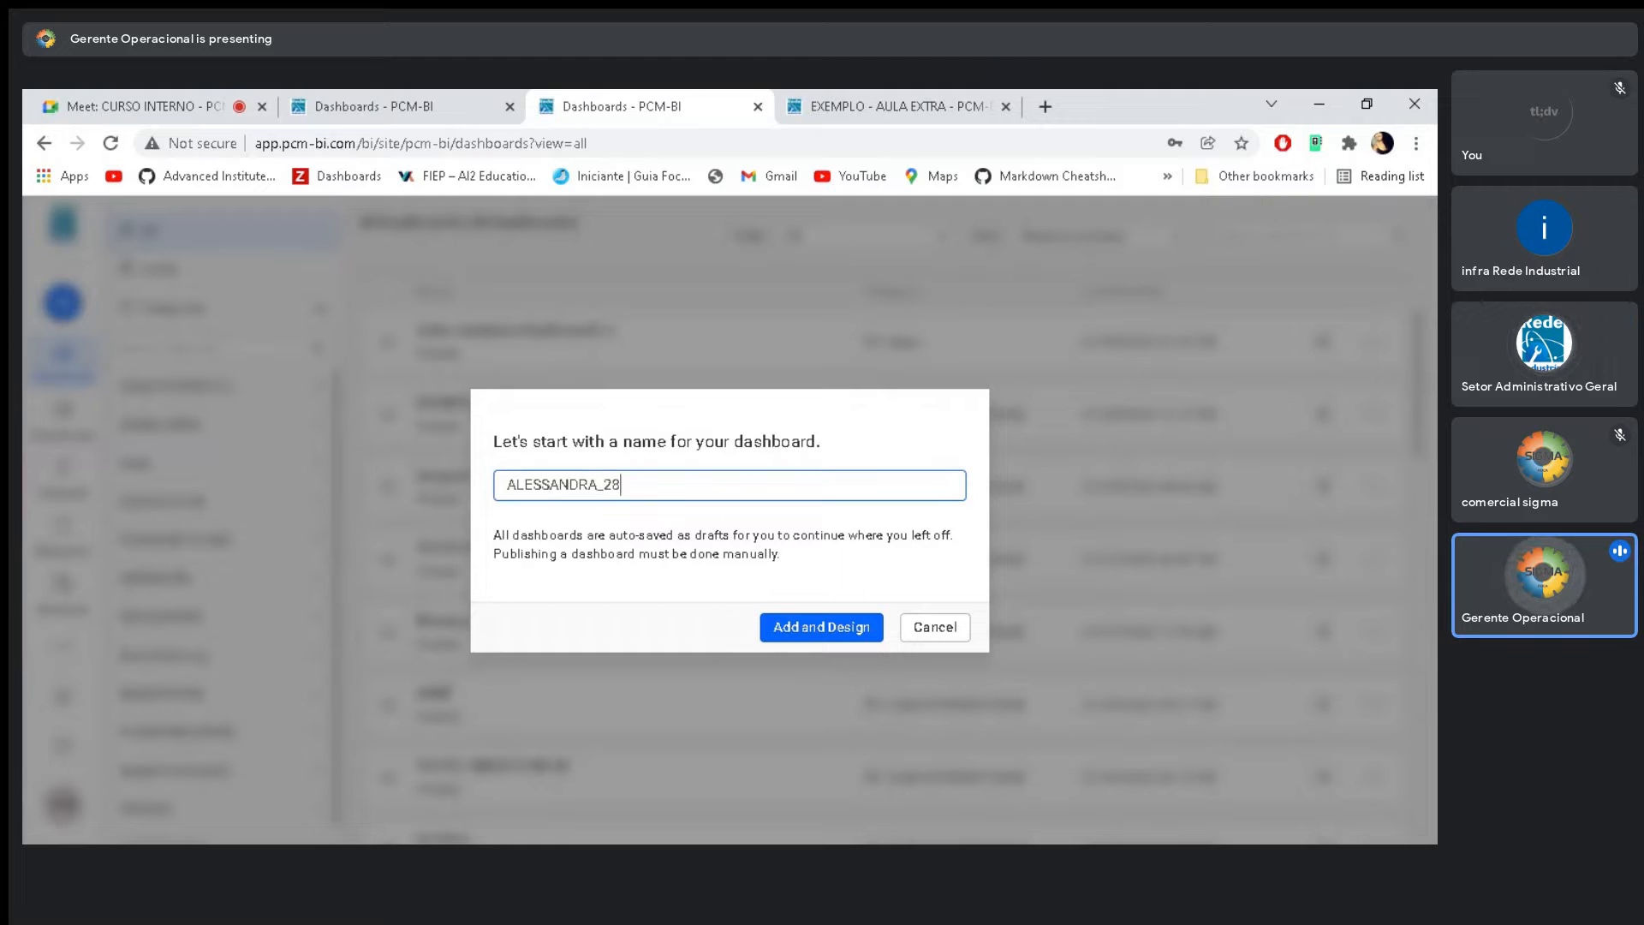
{"action": "type", "text": "012022"}
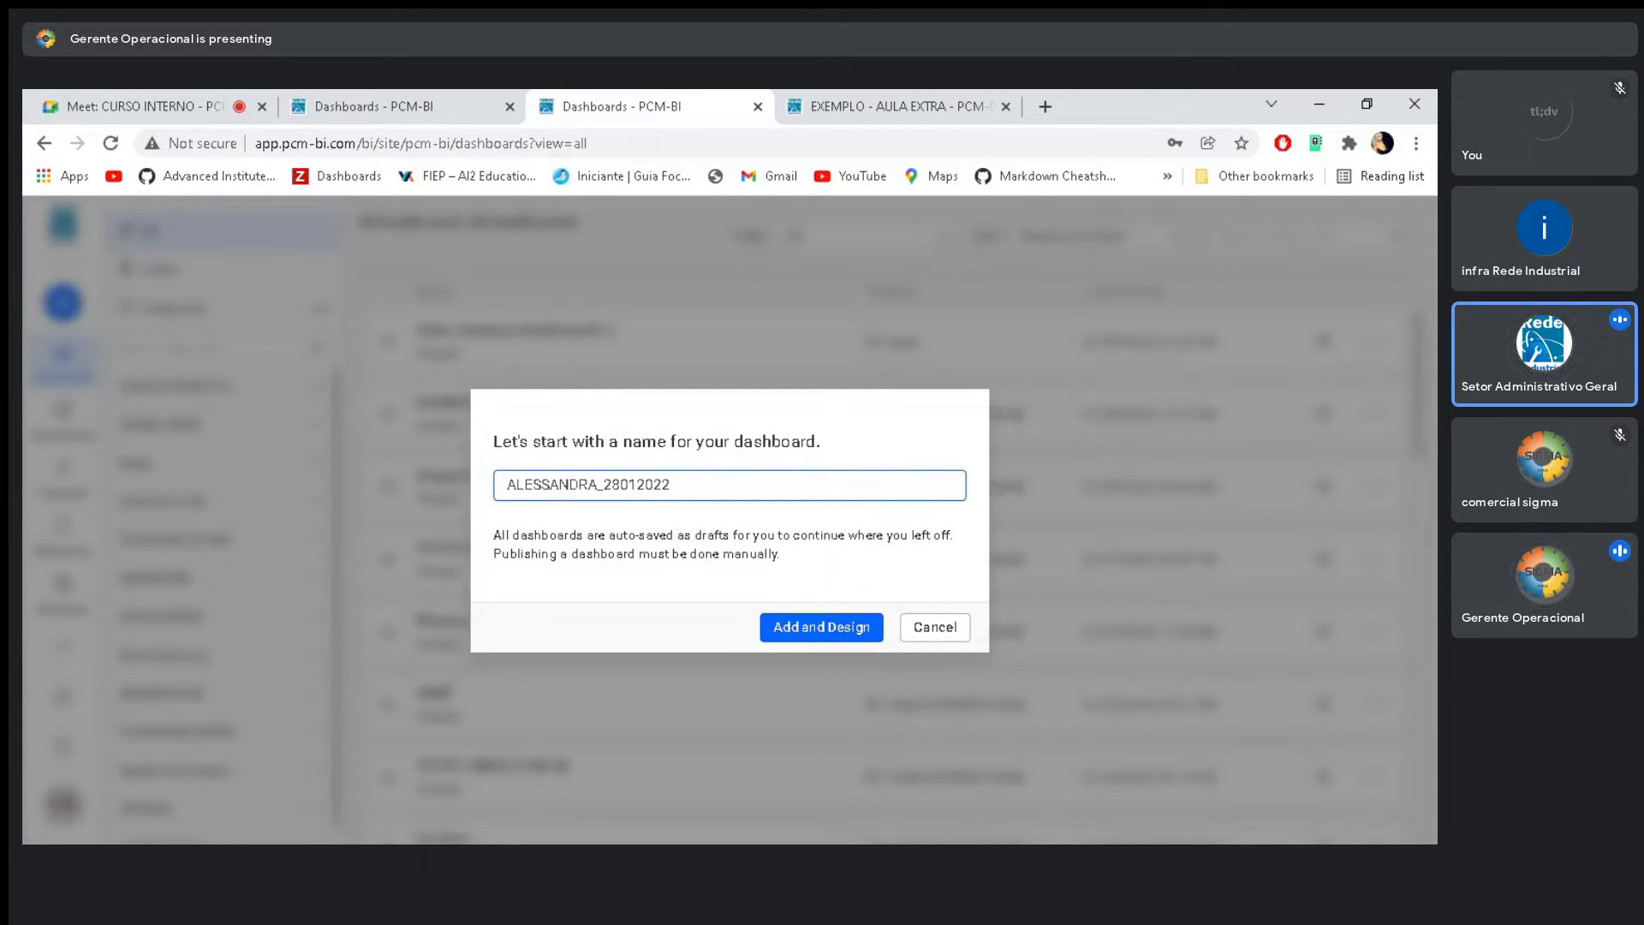
{"action": "left_click", "coordinate": [814, 634]}
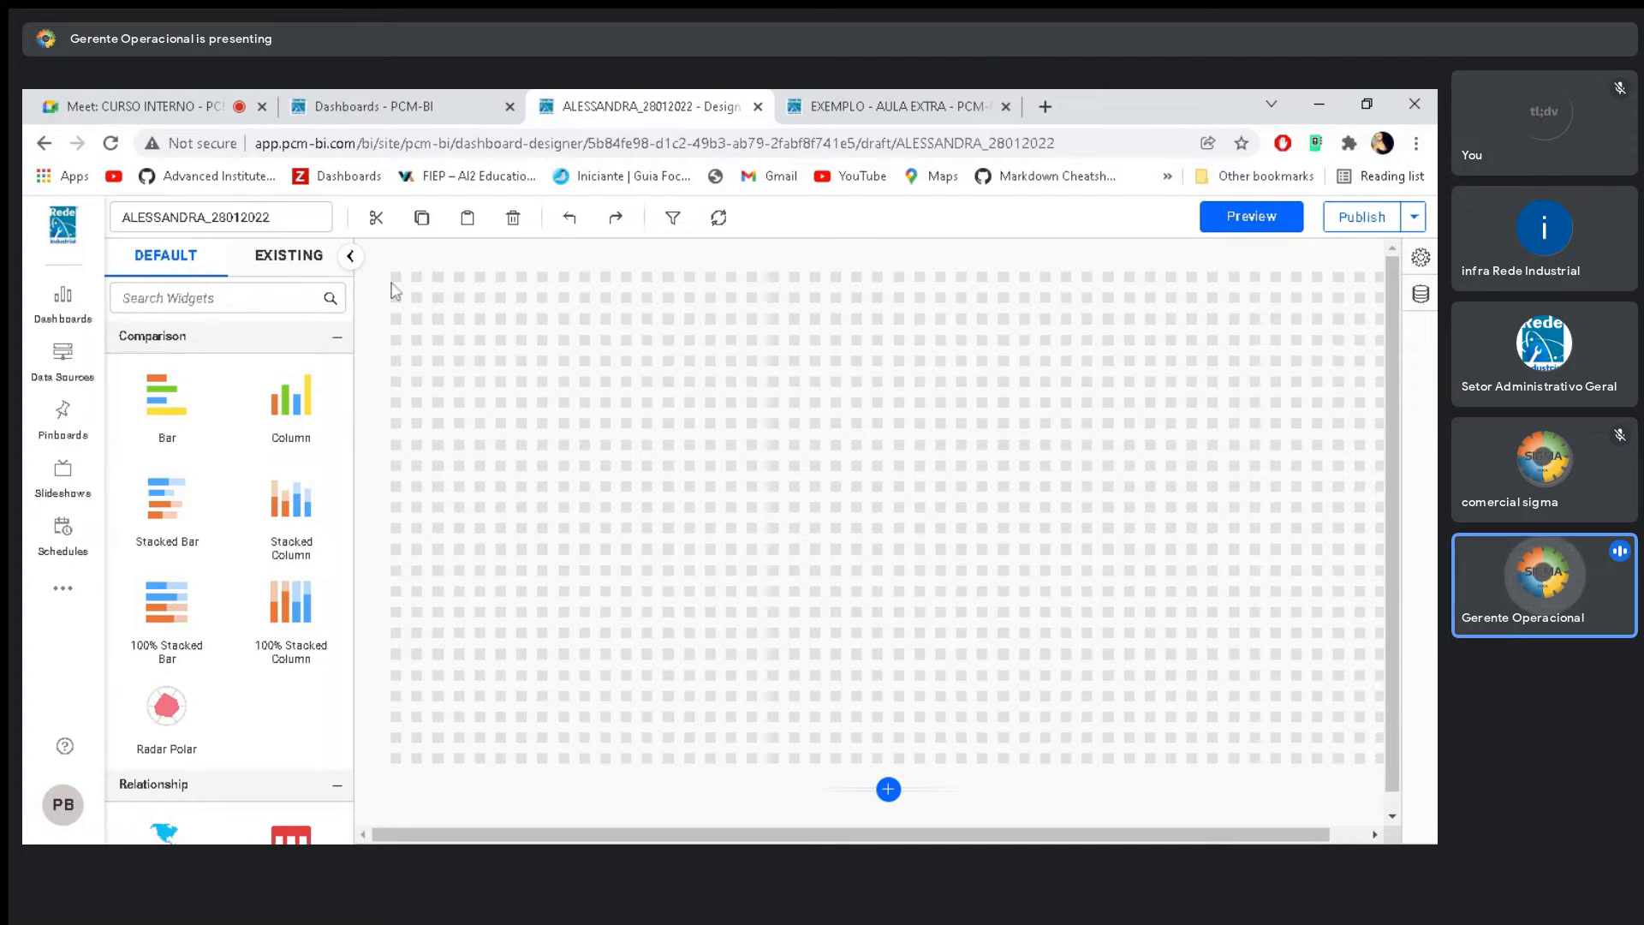
Check the layout of the EXEMPLO - AULA EXTRA dashboard and place a Text widget in the canvas's upper-left corner
{"action": "scroll", "coordinate": [268, 602], "scroll_direction": "down", "scroll_amount": 2}
{"action": "scroll", "coordinate": [268, 602], "scroll_direction": "up", "scroll_amount": 2}
{"action": "scroll", "coordinate": [271, 608], "scroll_direction": "down", "scroll_amount": 10}
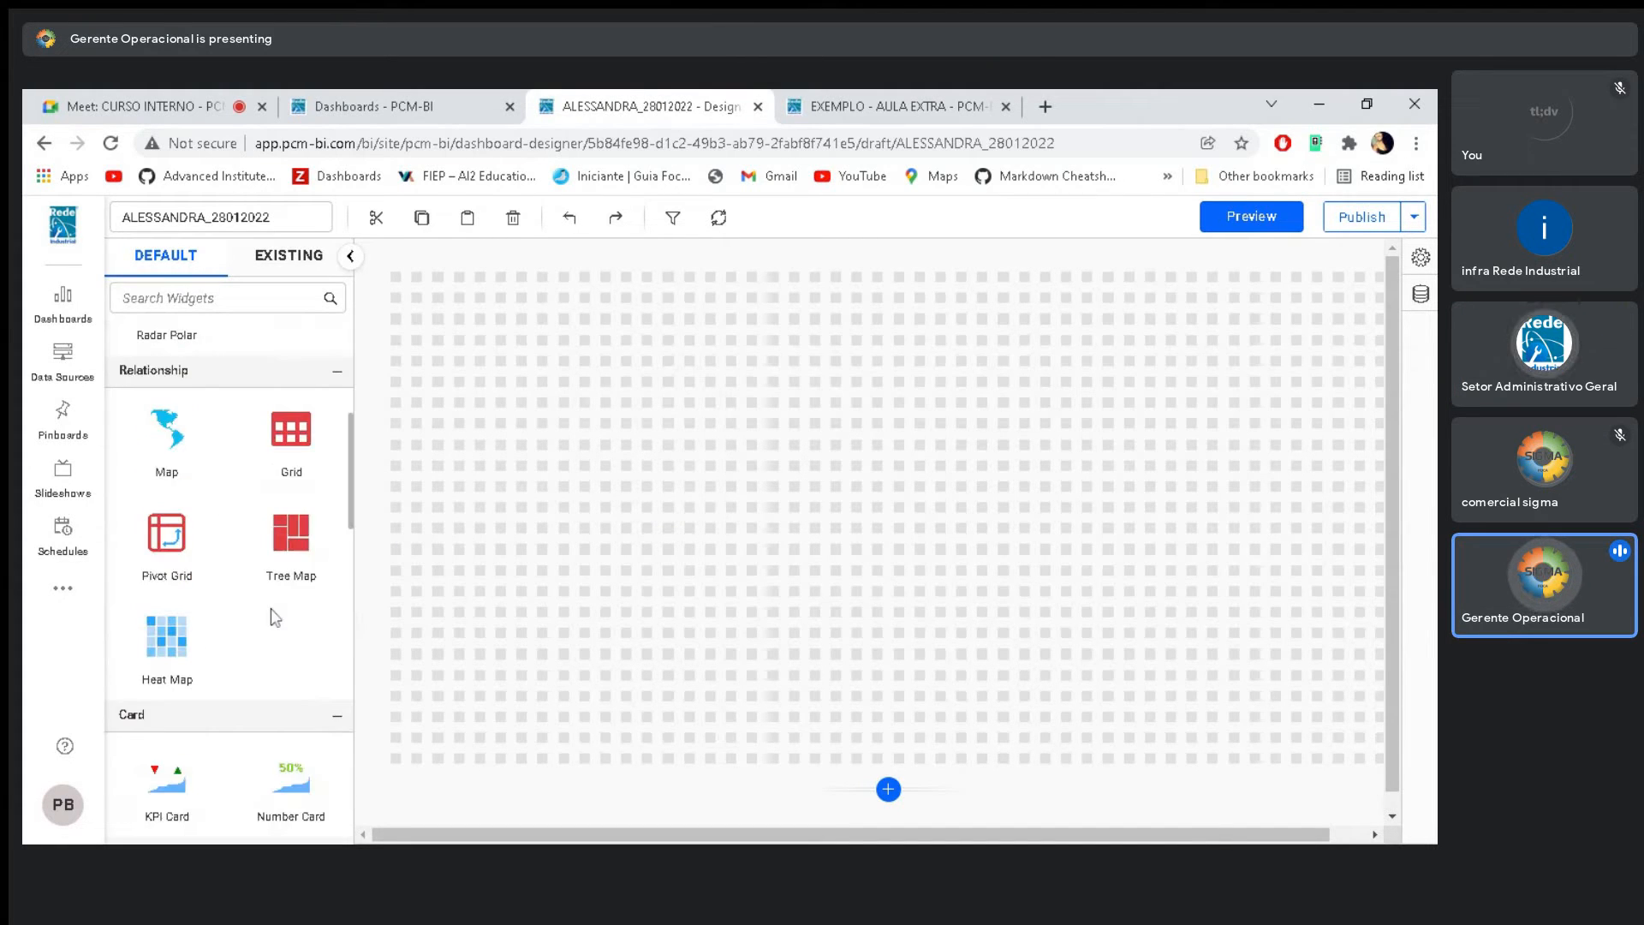
{"action": "scroll", "coordinate": [261, 632], "scroll_direction": "down", "scroll_amount": 10}
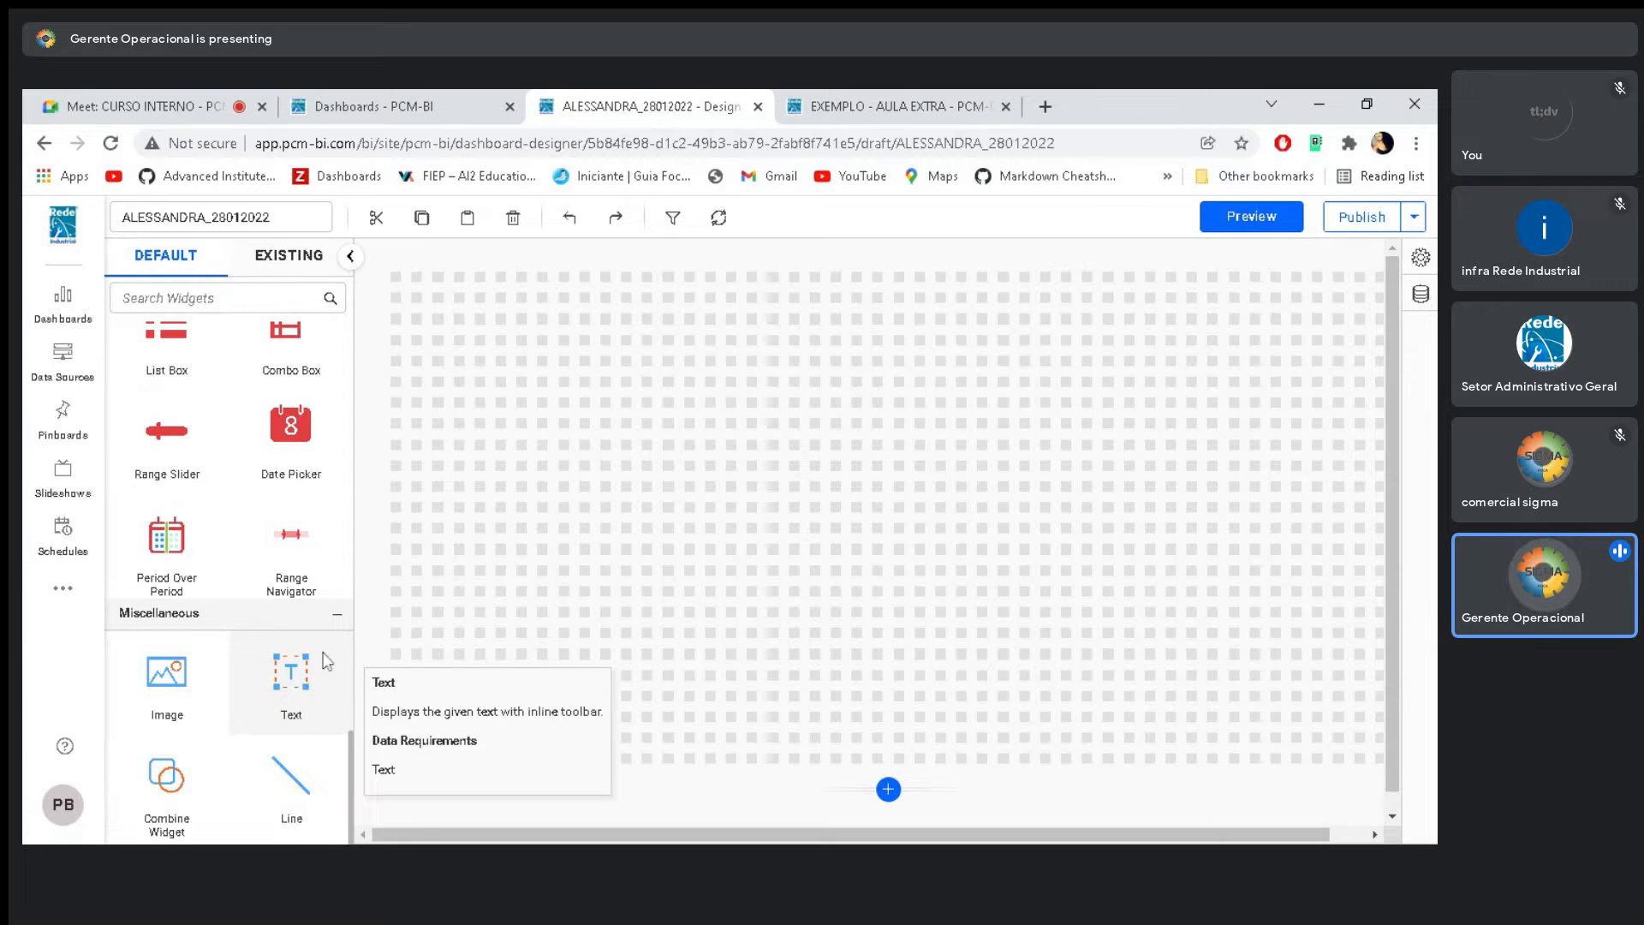
{"action": "left_click", "coordinate": [905, 99]}
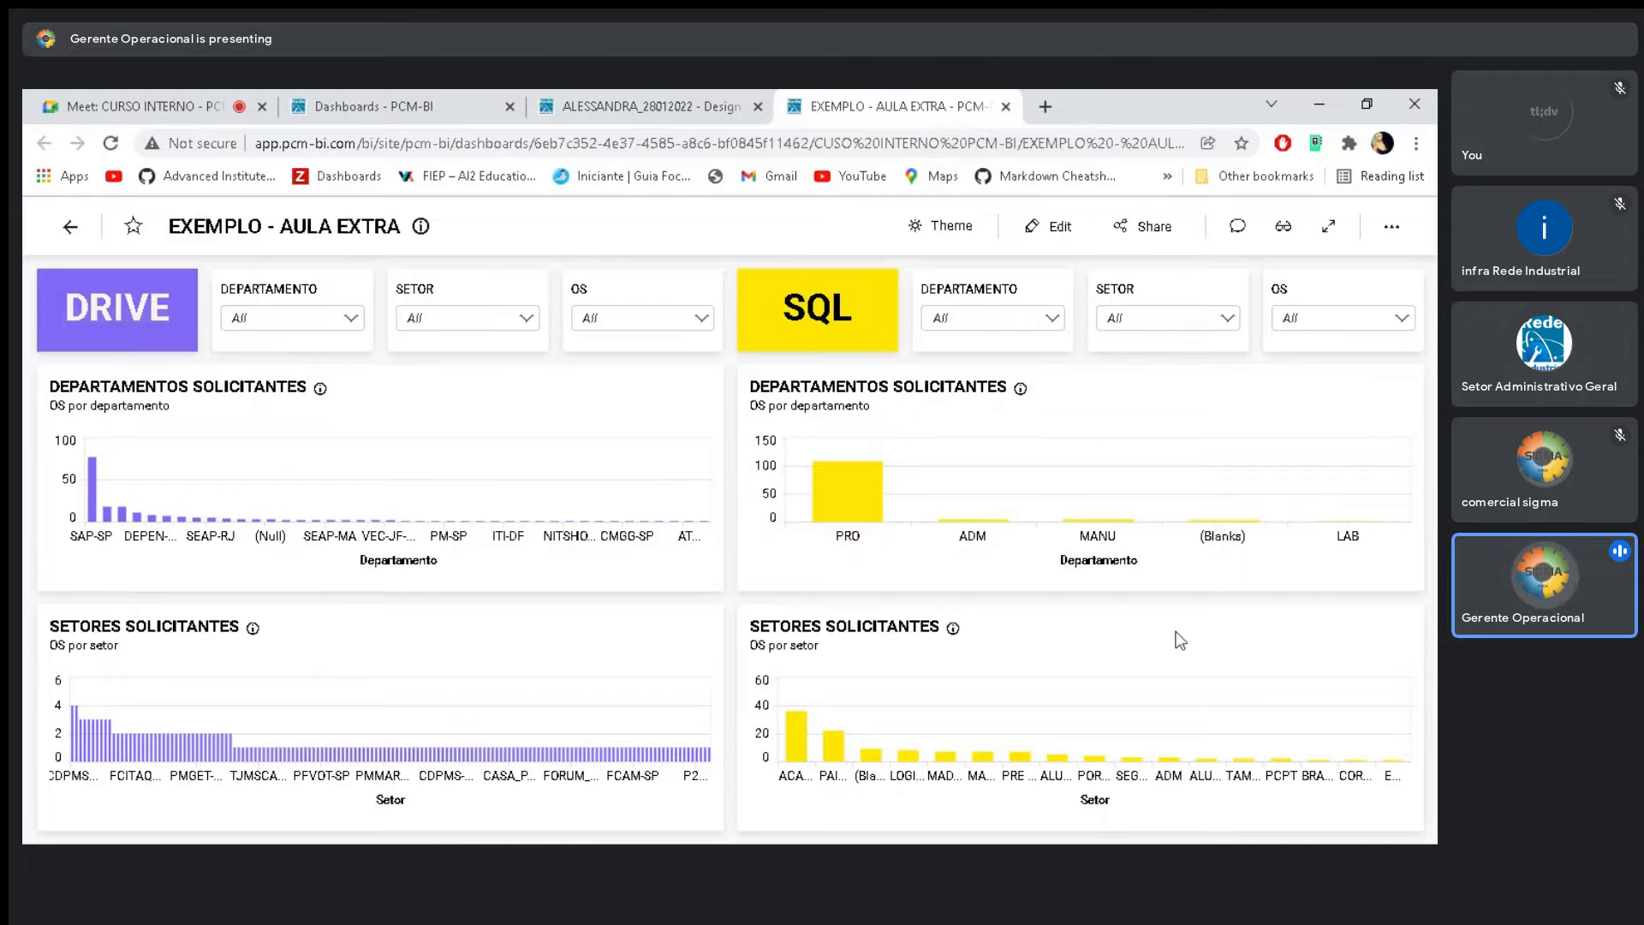
{"action": "mouse_move", "coordinate": [851, 495]}
{"action": "left_click", "coordinate": [624, 109]}
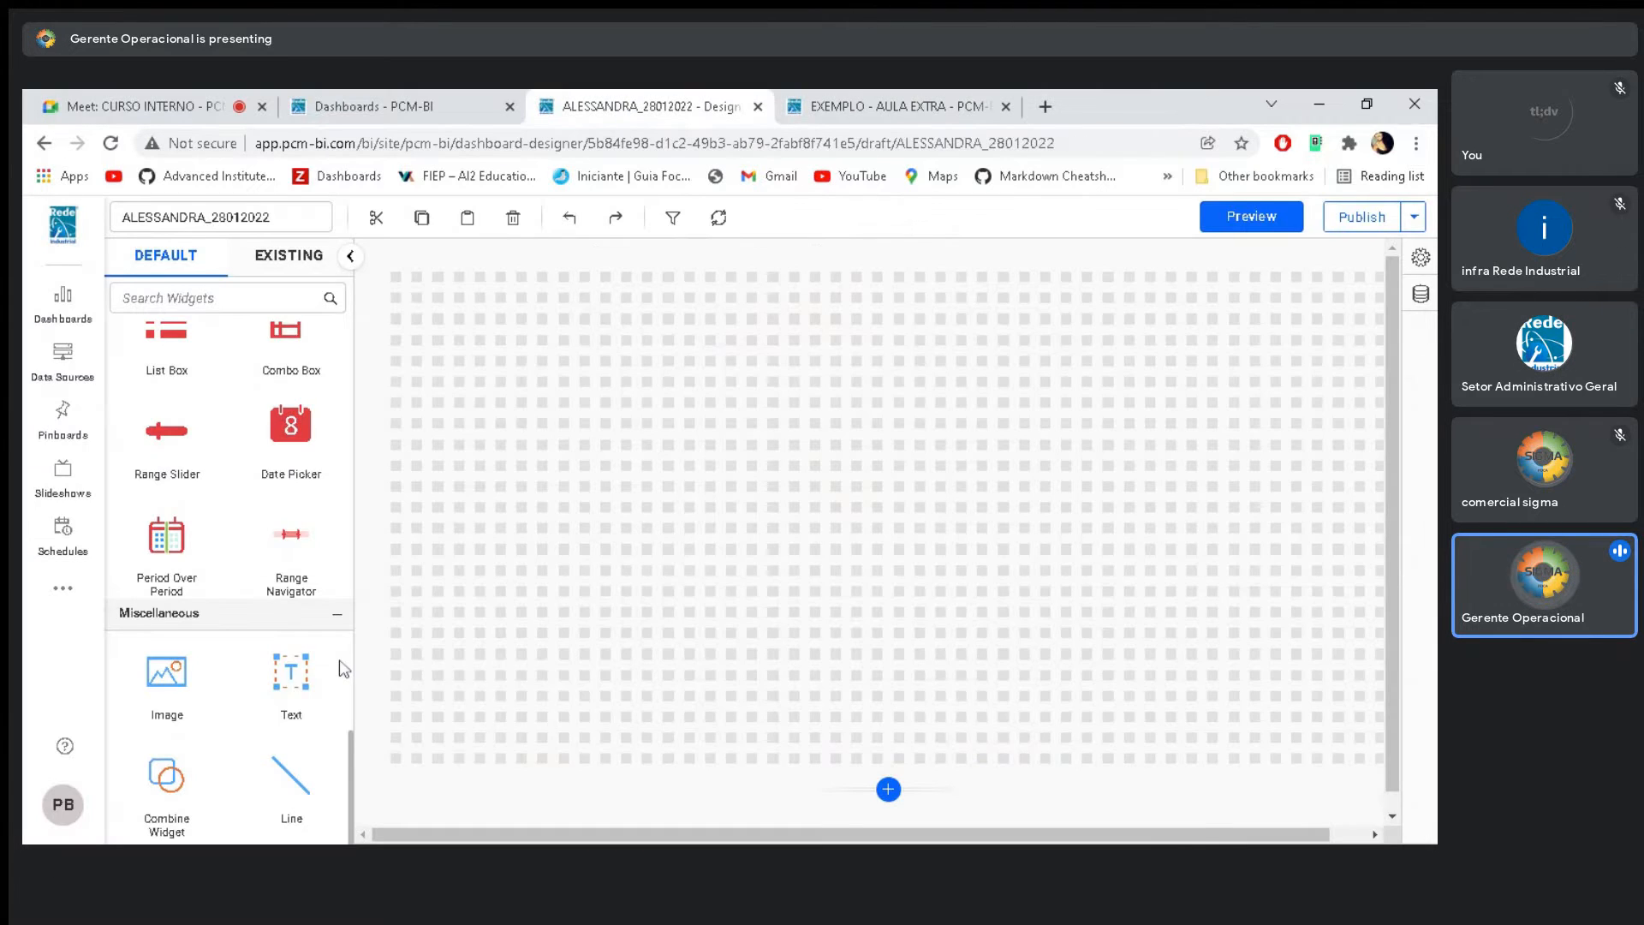
{"action": "left_click_drag", "start_coordinate": [290, 685], "coordinate": [549, 343]}
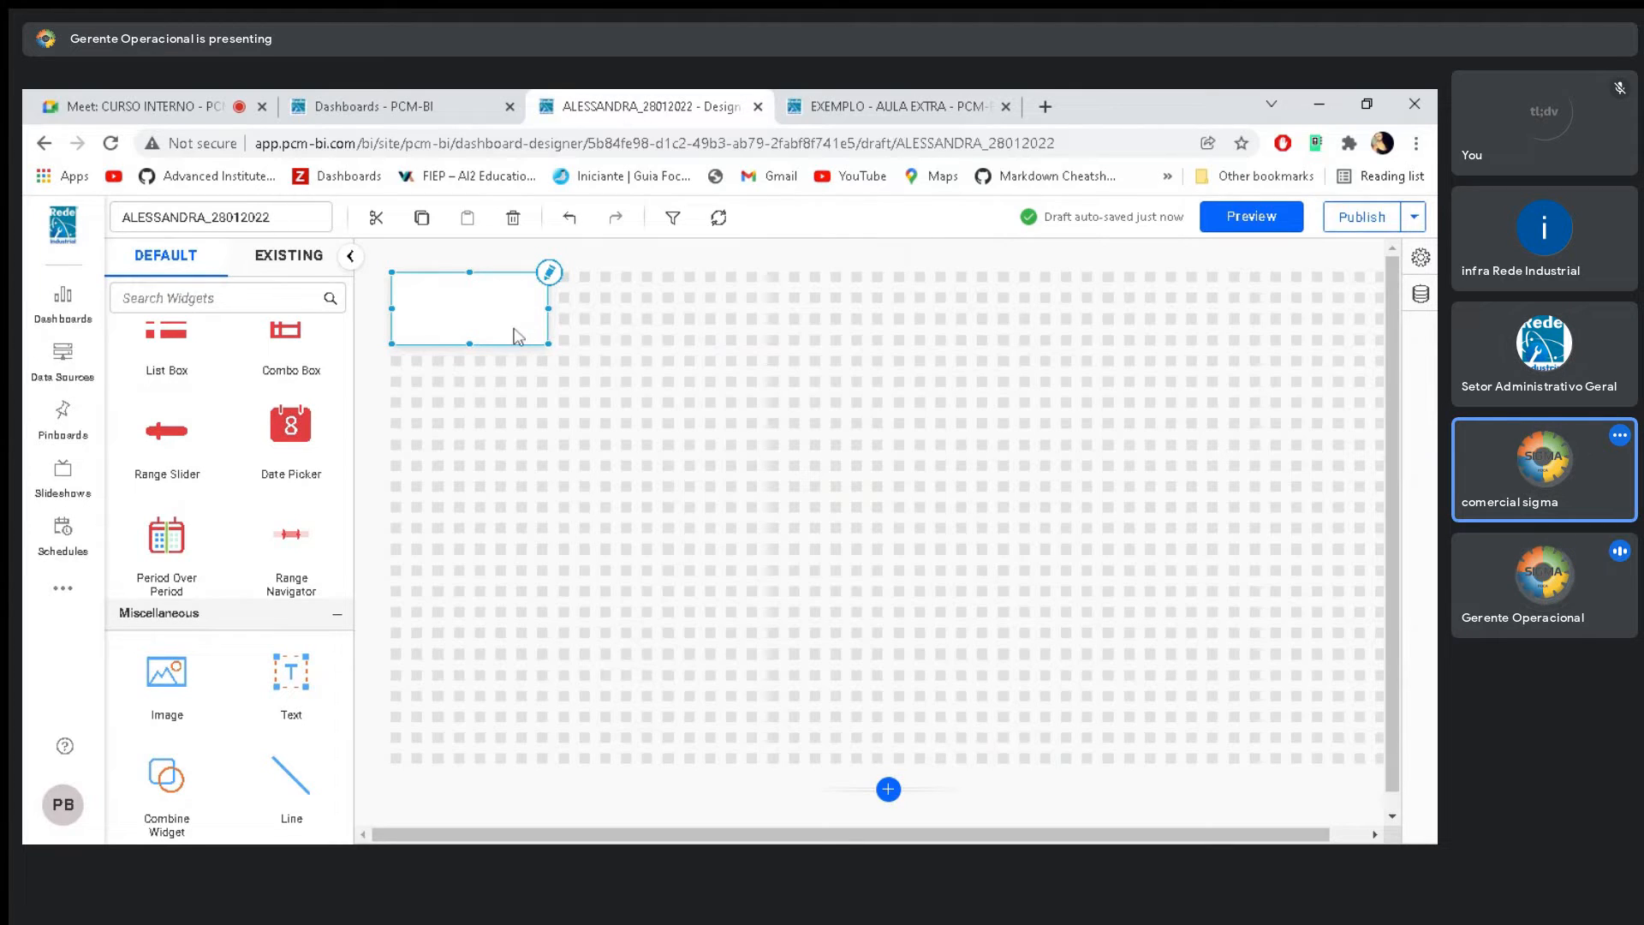
Enter DRIVE as the content of the text widget and finish editing it
{"action": "left_click", "coordinate": [549, 276]}
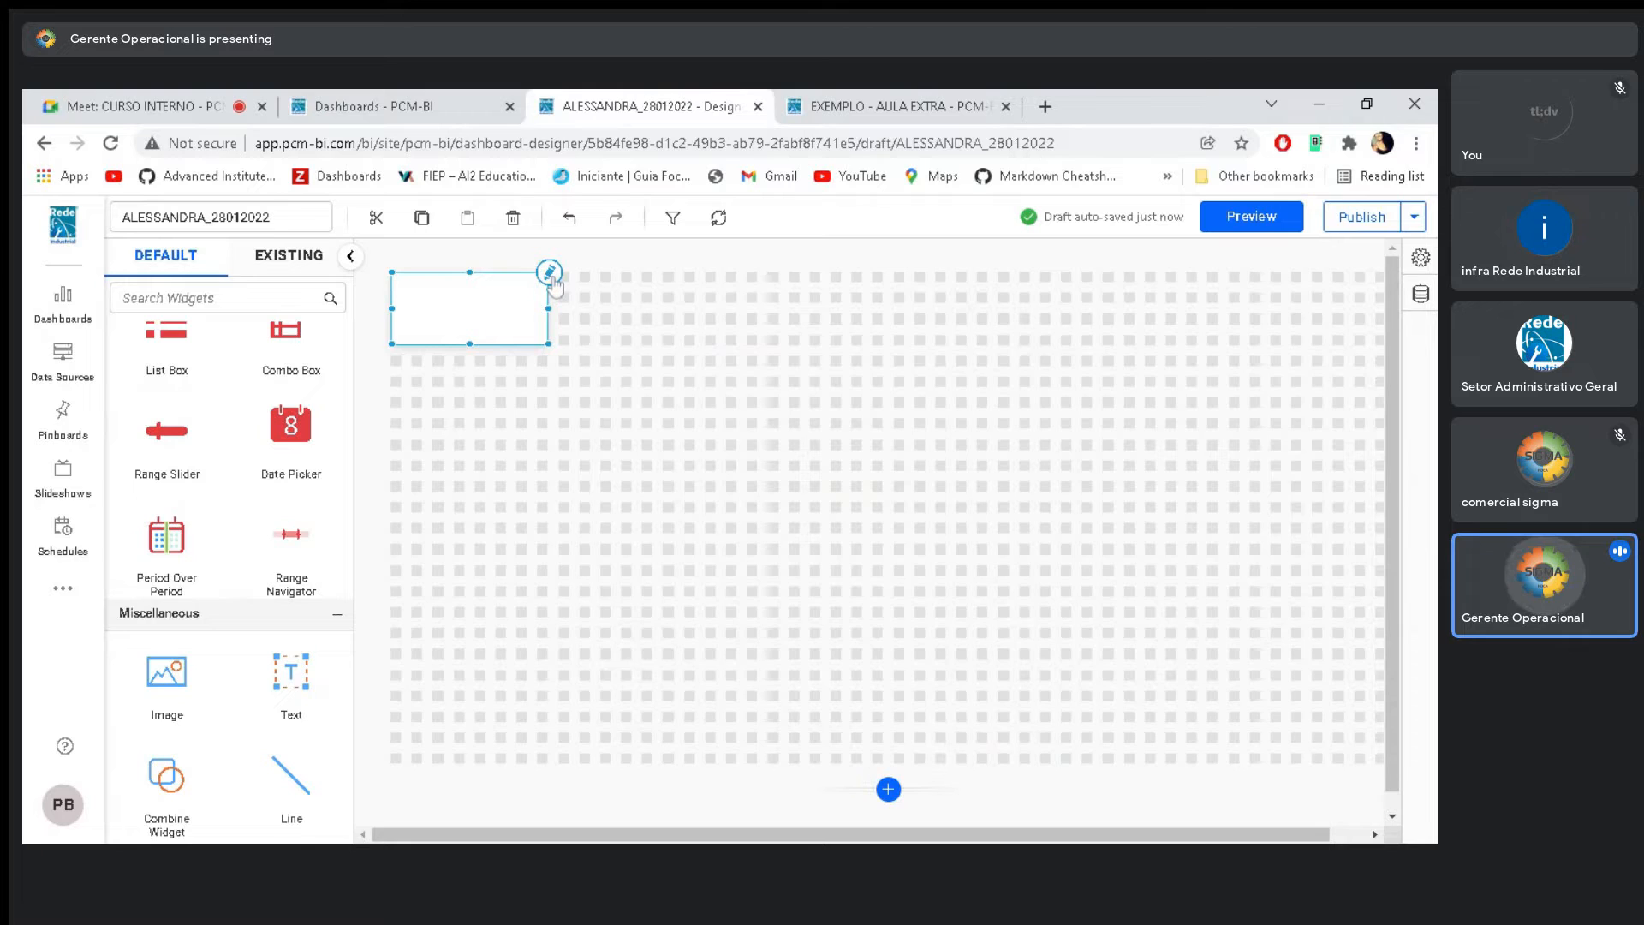
{"action": "left_click", "coordinate": [549, 273]}
{"action": "type", "text": "DRIVE"}
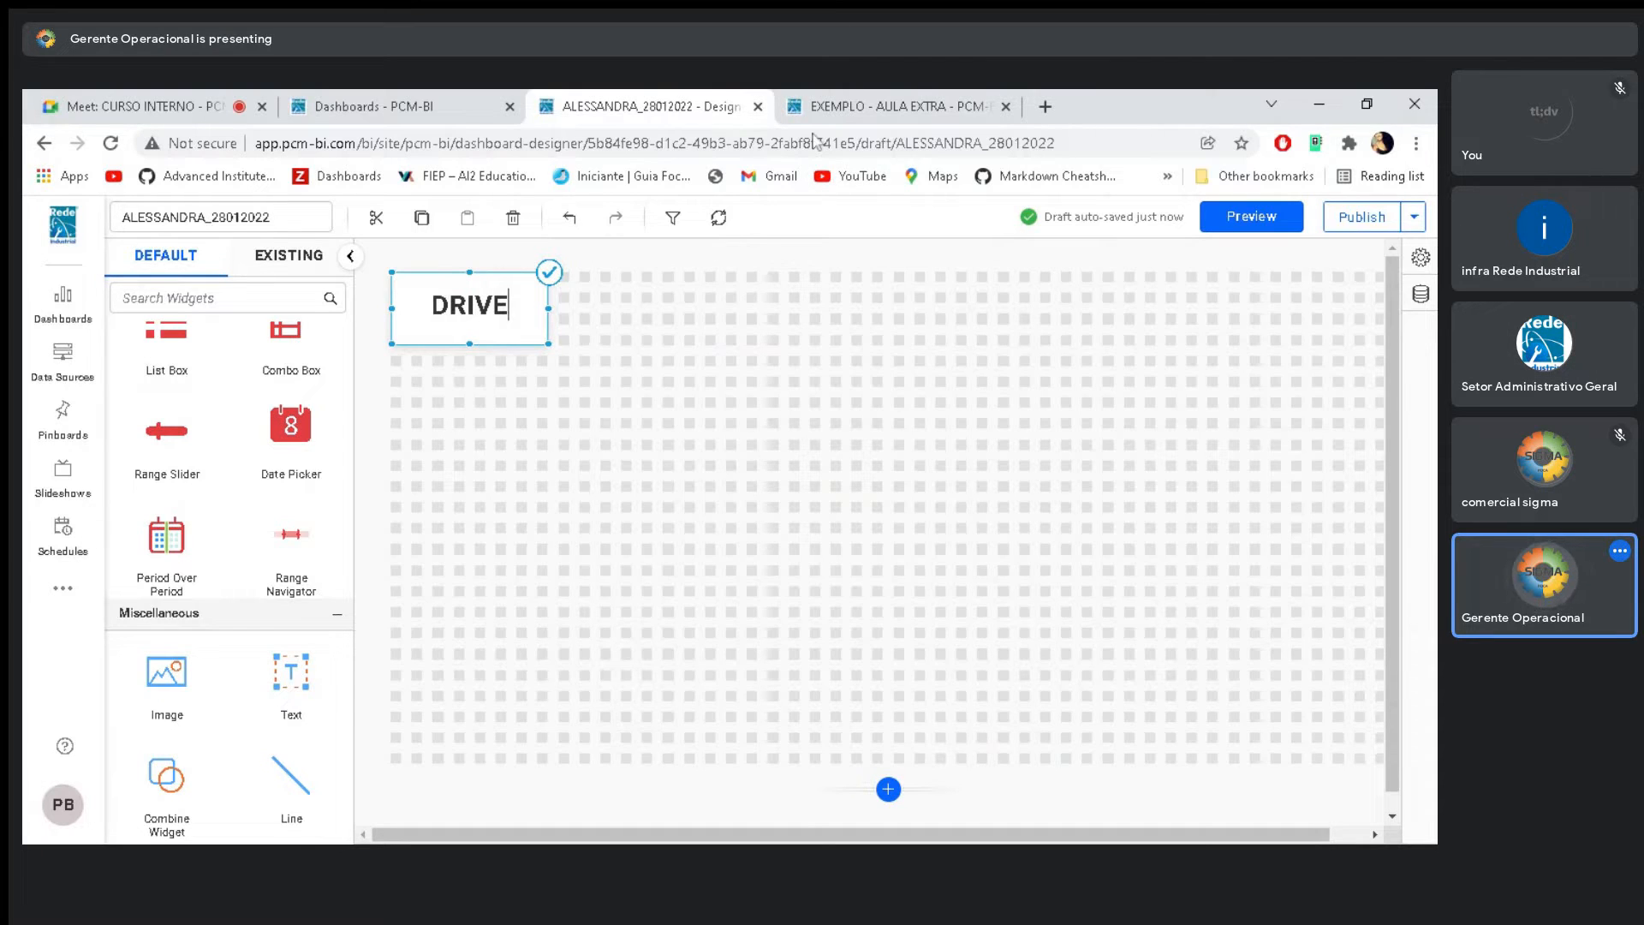
{"action": "left_click", "coordinate": [584, 318]}
{"action": "left_click", "coordinate": [616, 340]}
{"action": "left_click", "coordinate": [497, 329]}
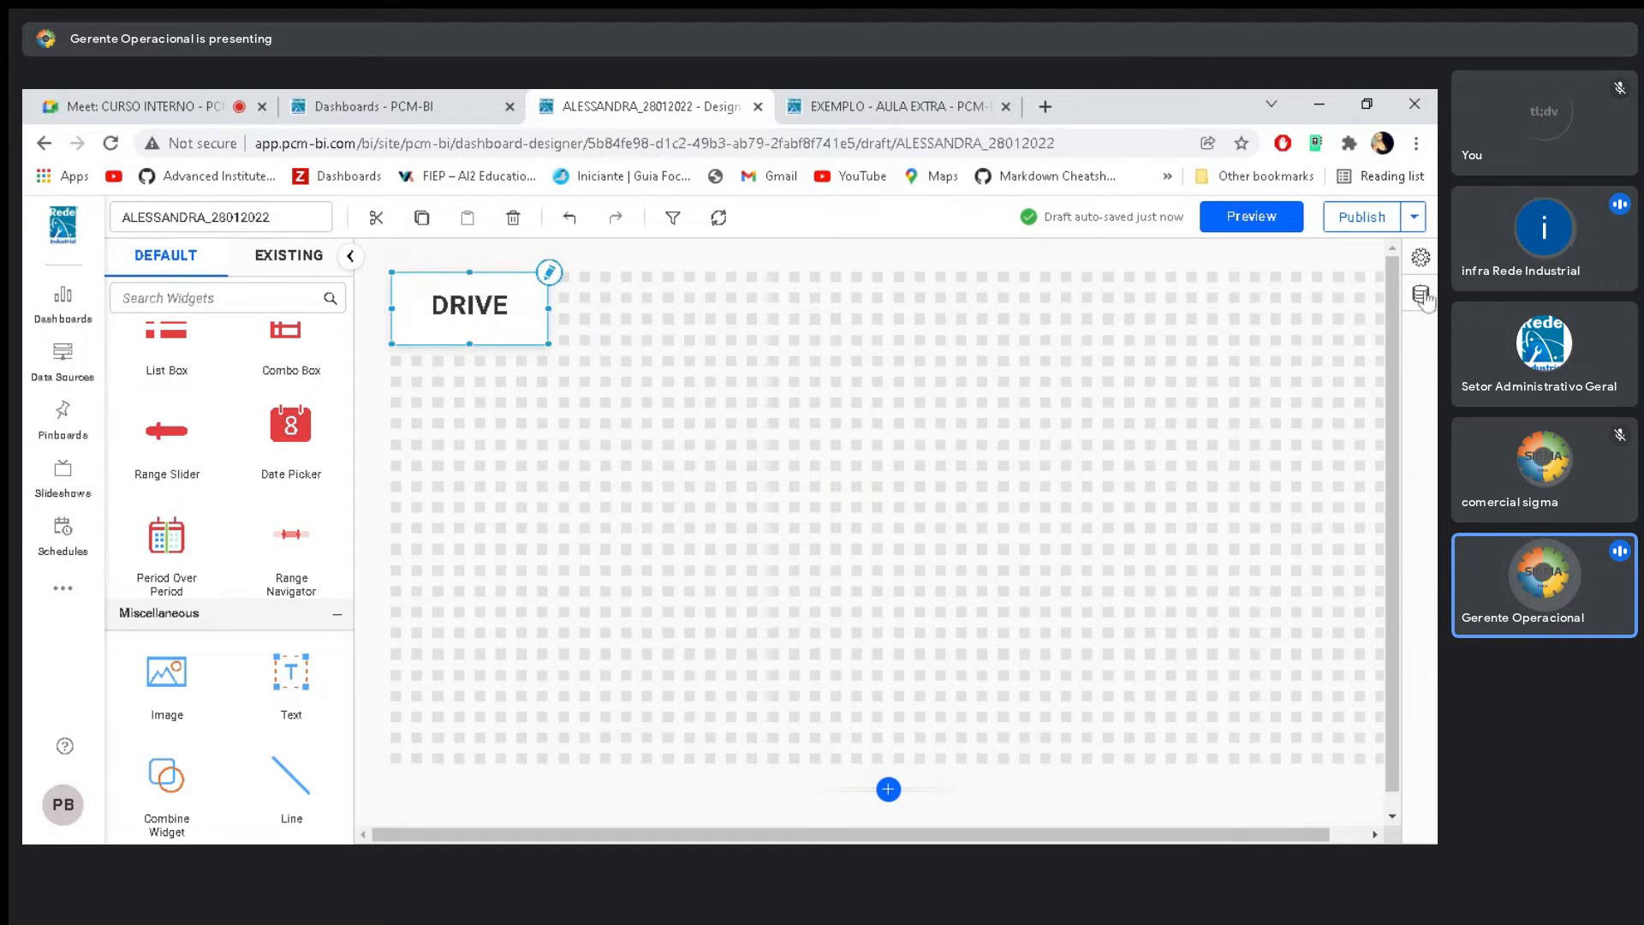
{"action": "left_click", "coordinate": [631, 331]}
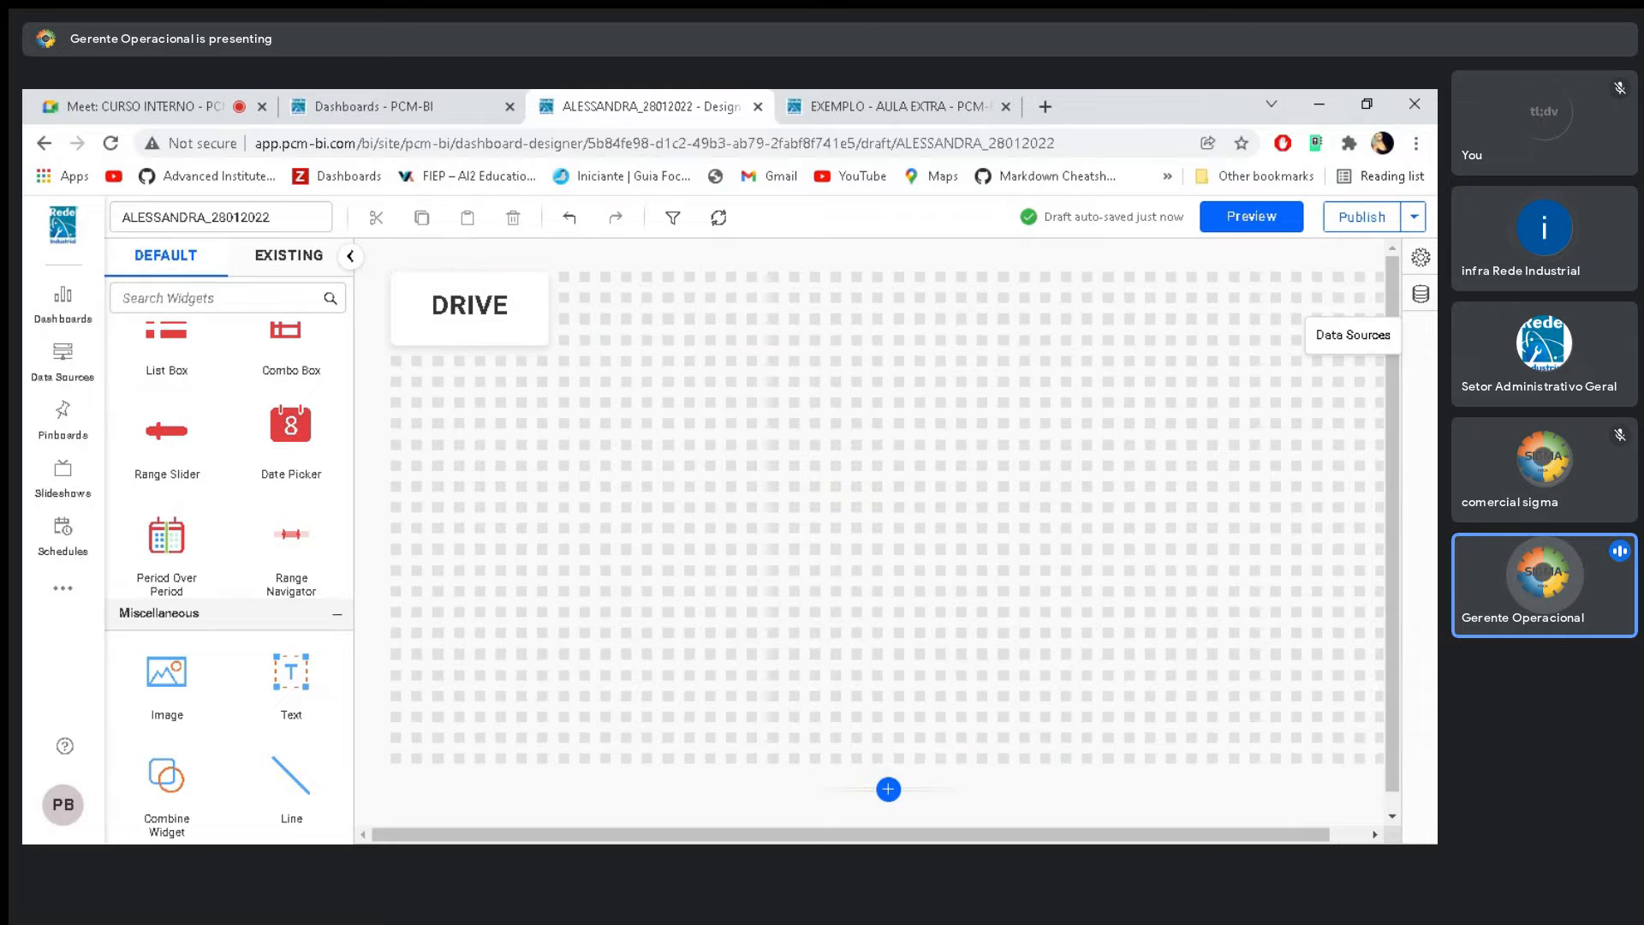
Inspect the new dashboard's data source options, including existing sources, and compare with the EXEMPLO - AULA EXTRA dashboard
{"action": "left_click", "coordinate": [1420, 304]}
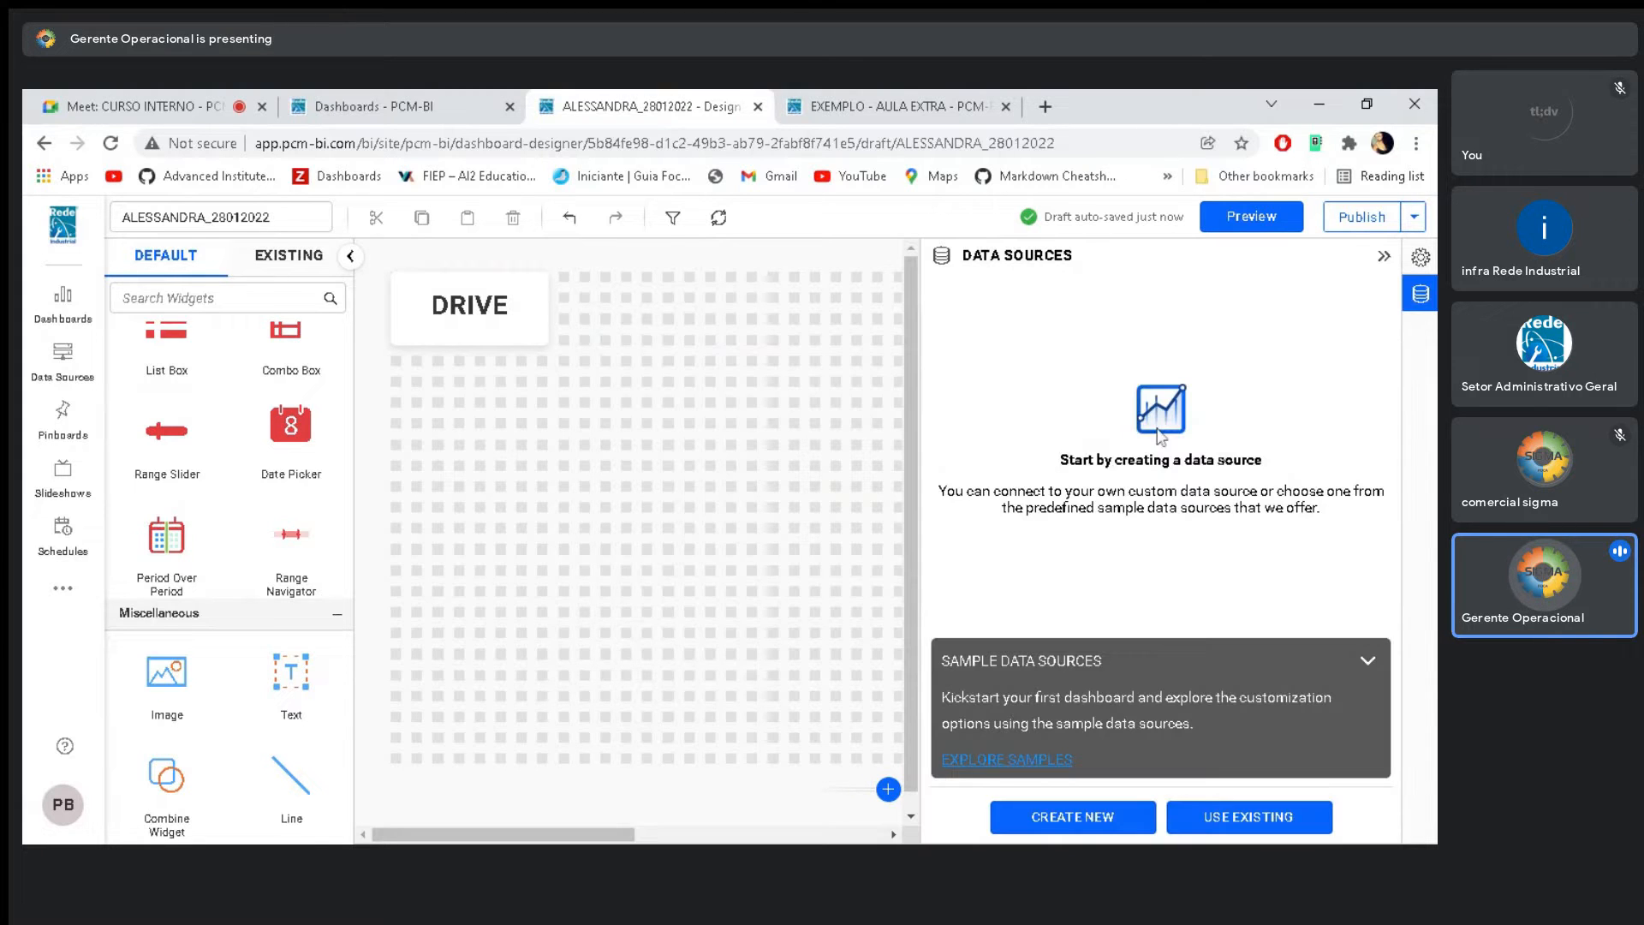
{"action": "left_click", "coordinate": [1366, 664]}
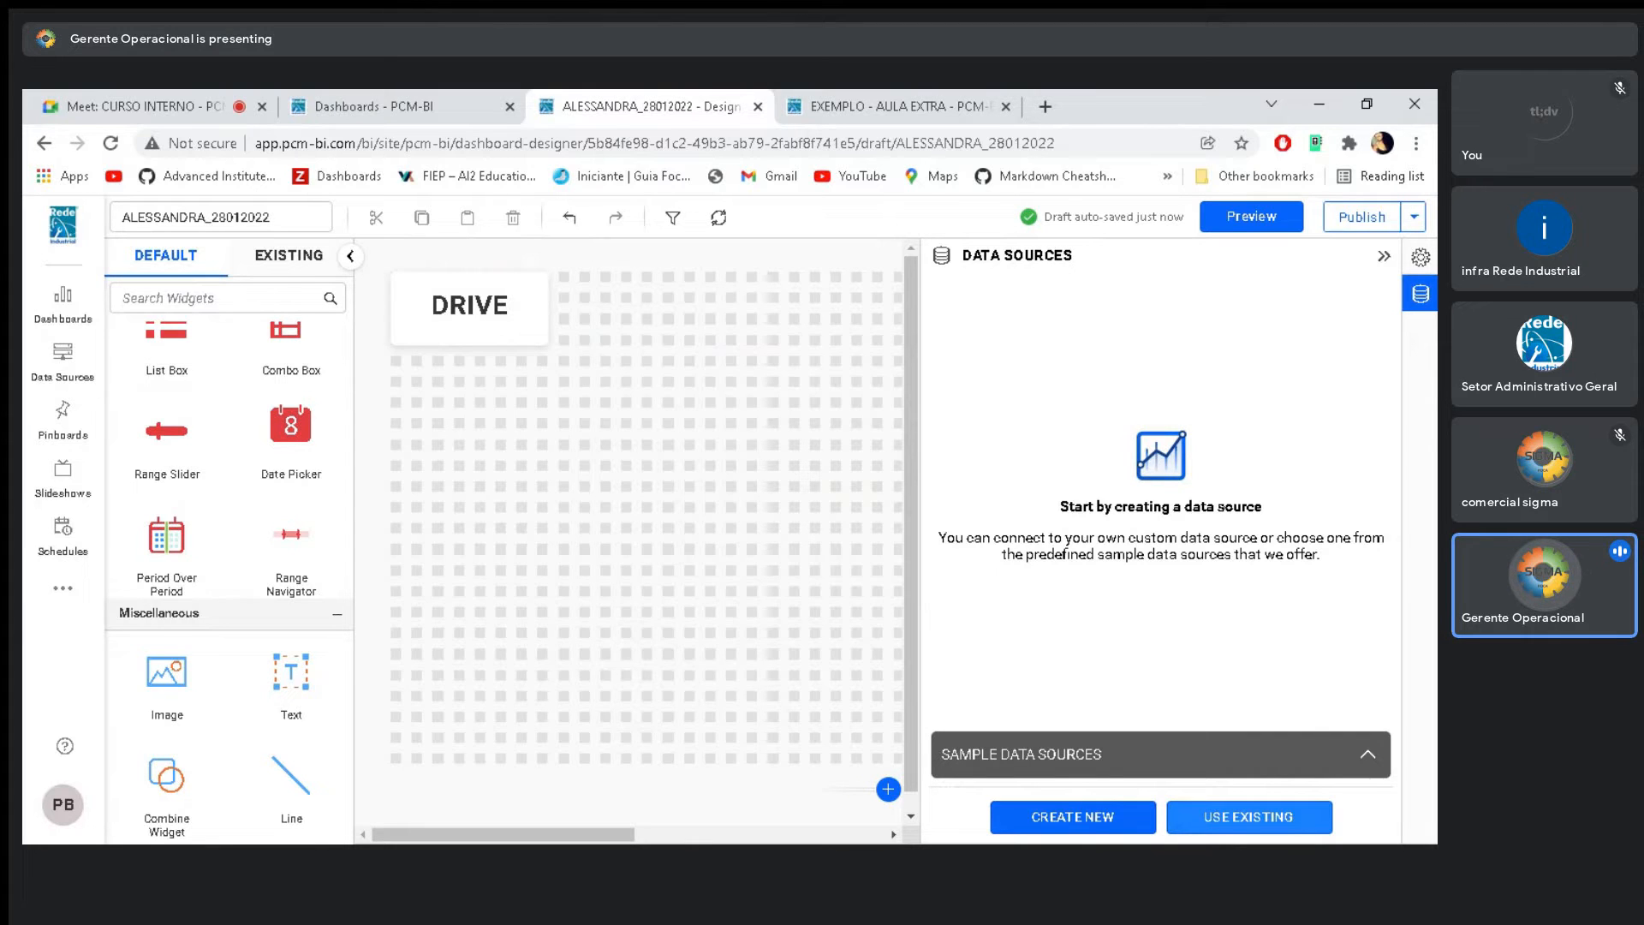
{"action": "left_click", "coordinate": [1222, 824]}
{"action": "left_click", "coordinate": [943, 255]}
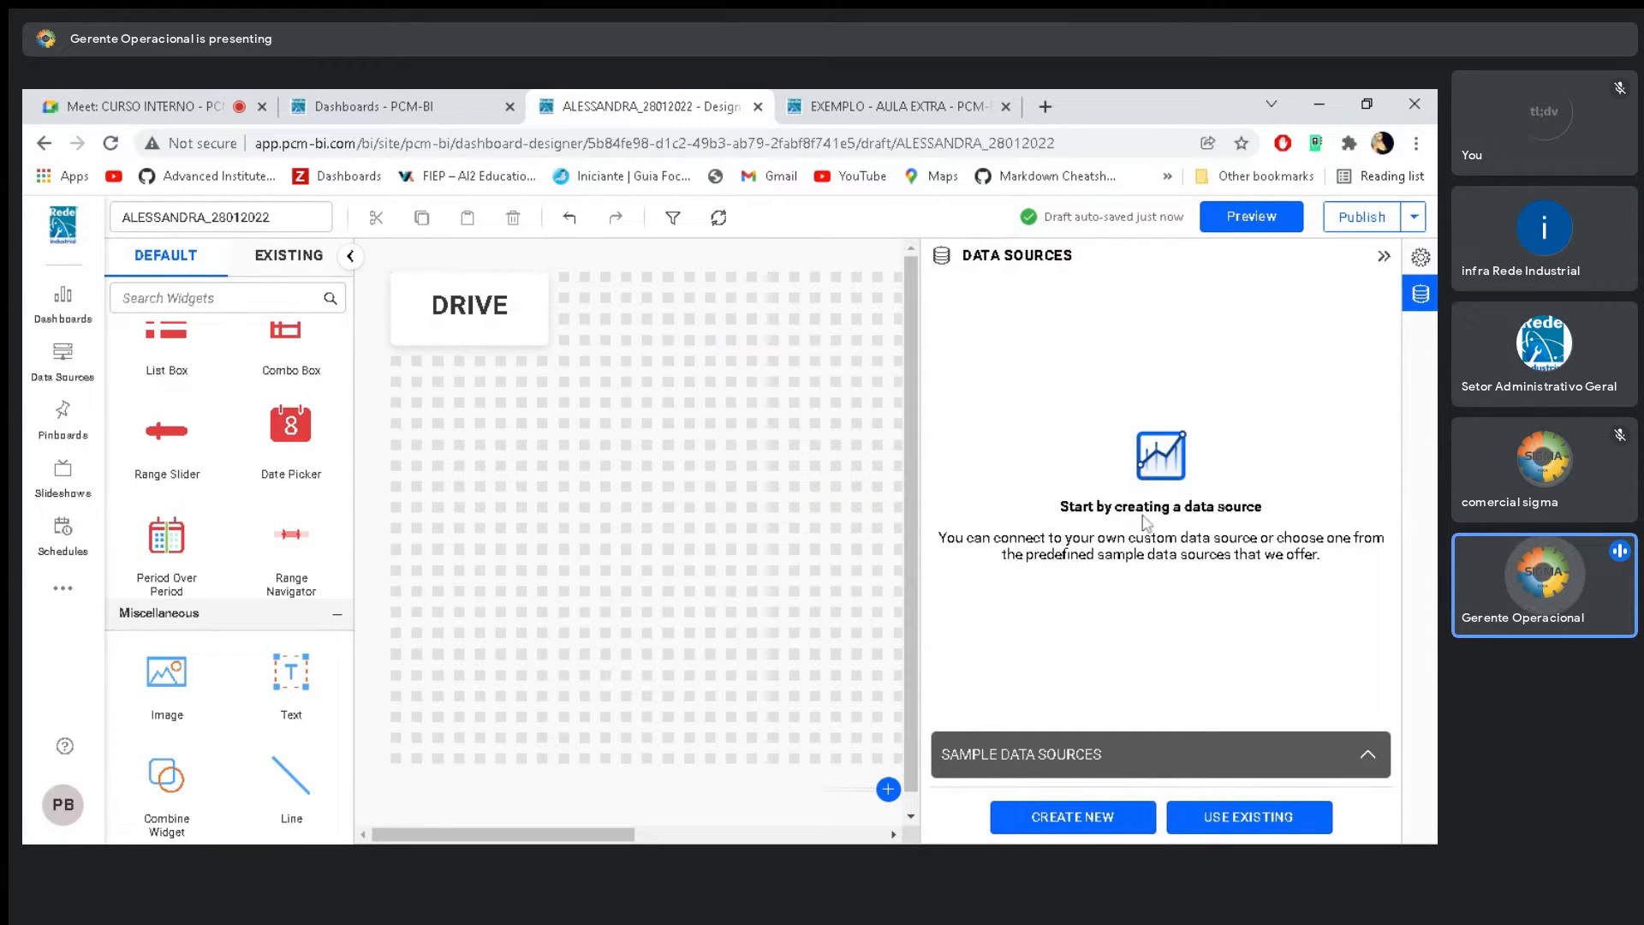
{"action": "left_click", "coordinate": [837, 98]}
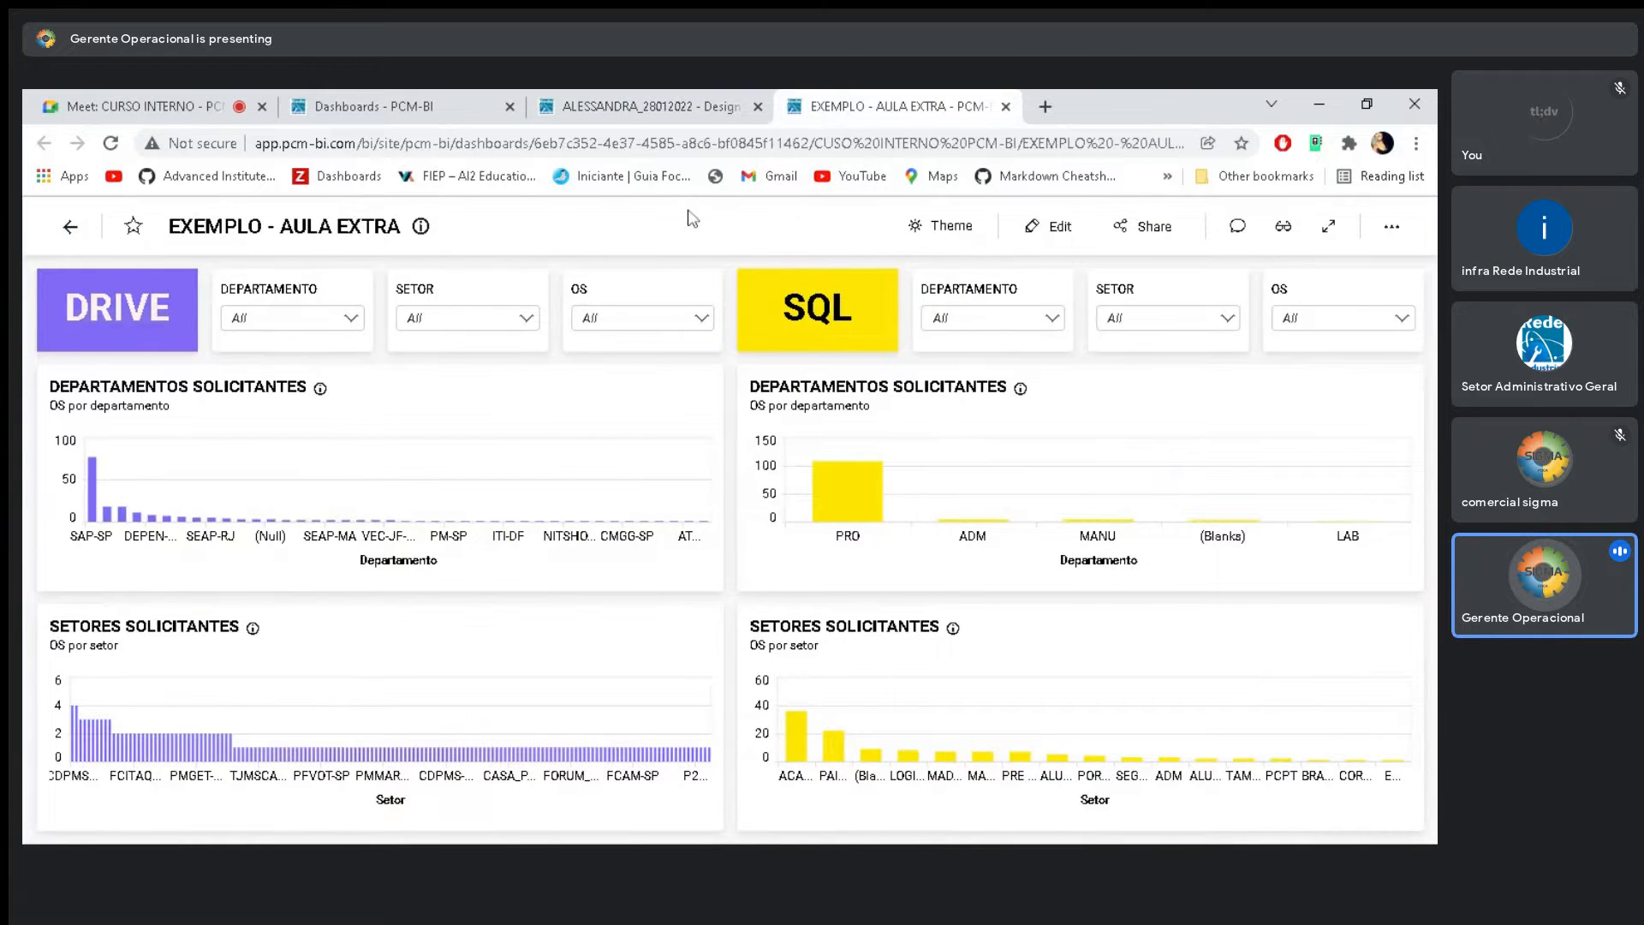
{"action": "left_click", "coordinate": [656, 107]}
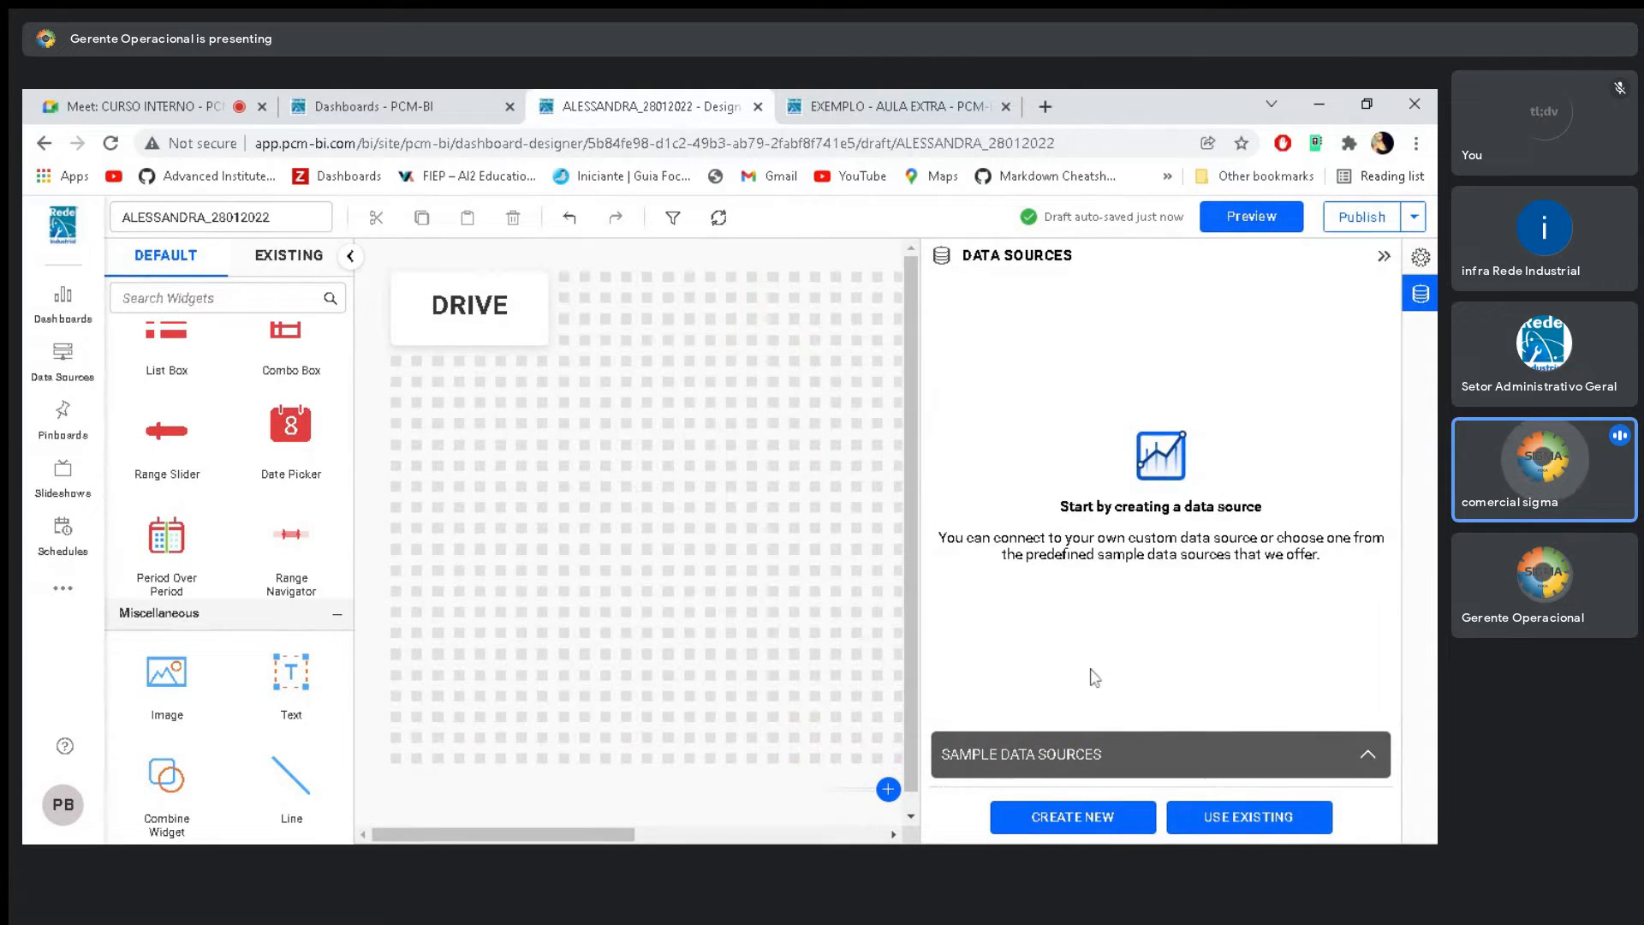
{"action": "left_click", "coordinate": [1380, 259]}
{"action": "scroll", "coordinate": [248, 416], "scroll_direction": "up", "scroll_amount": 4}
{"action": "scroll", "coordinate": [249, 411], "scroll_direction": "up", "scroll_amount": 6}
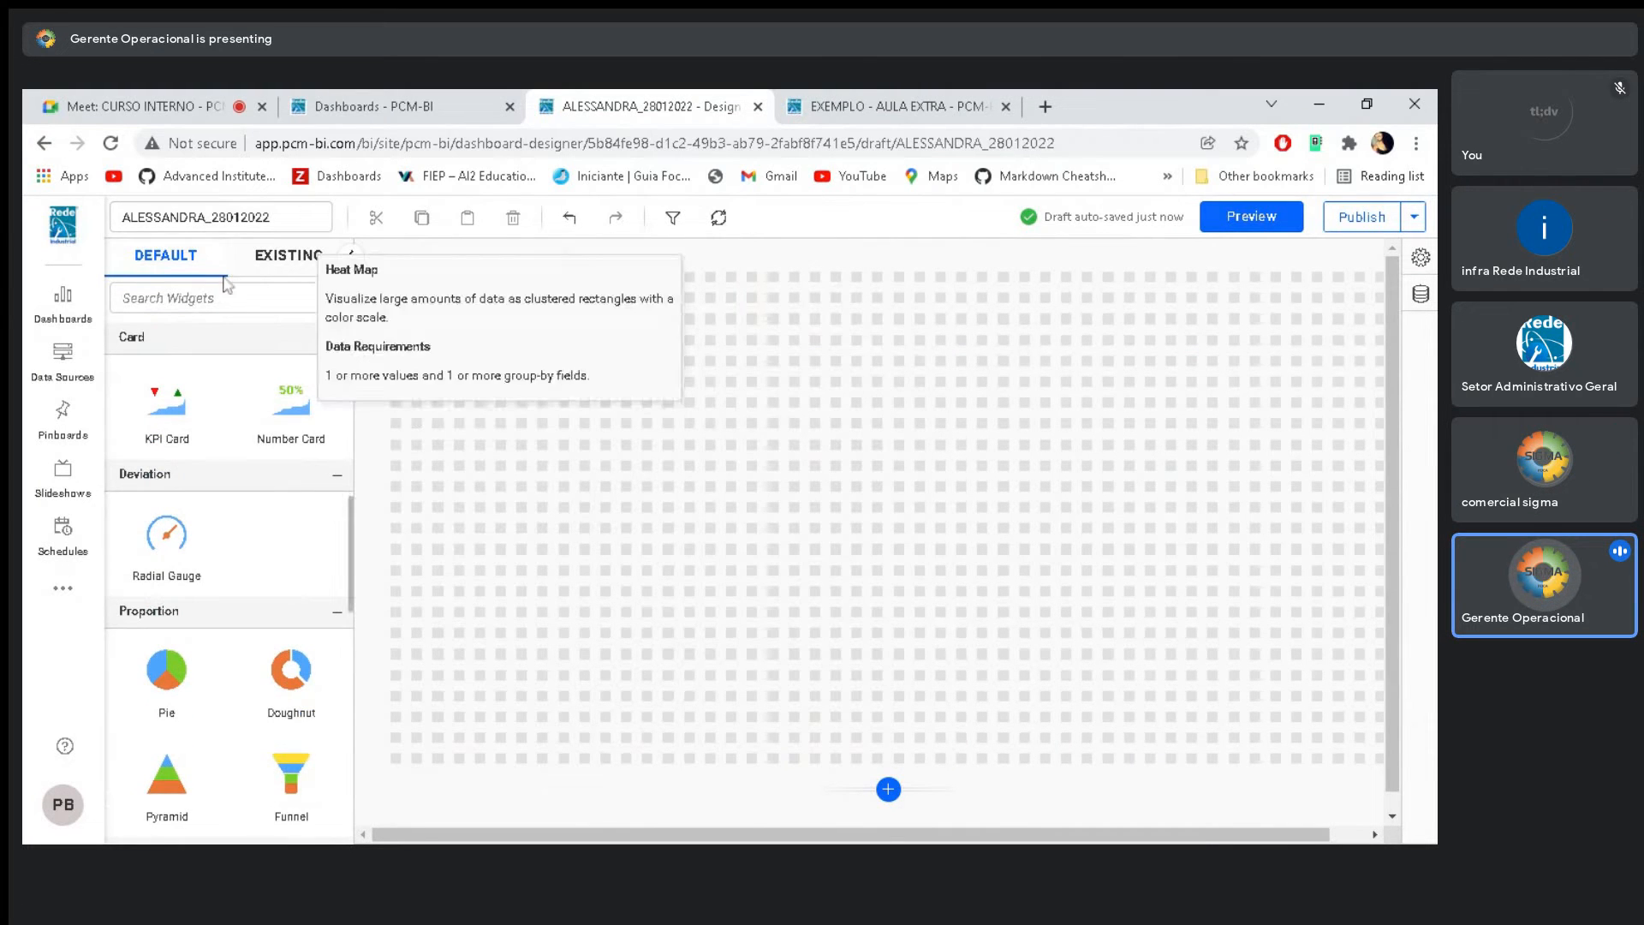
{"action": "scroll", "coordinate": [219, 401], "scroll_direction": "down", "scroll_amount": 1}
{"action": "scroll", "coordinate": [220, 411], "scroll_direction": "down", "scroll_amount": 8}
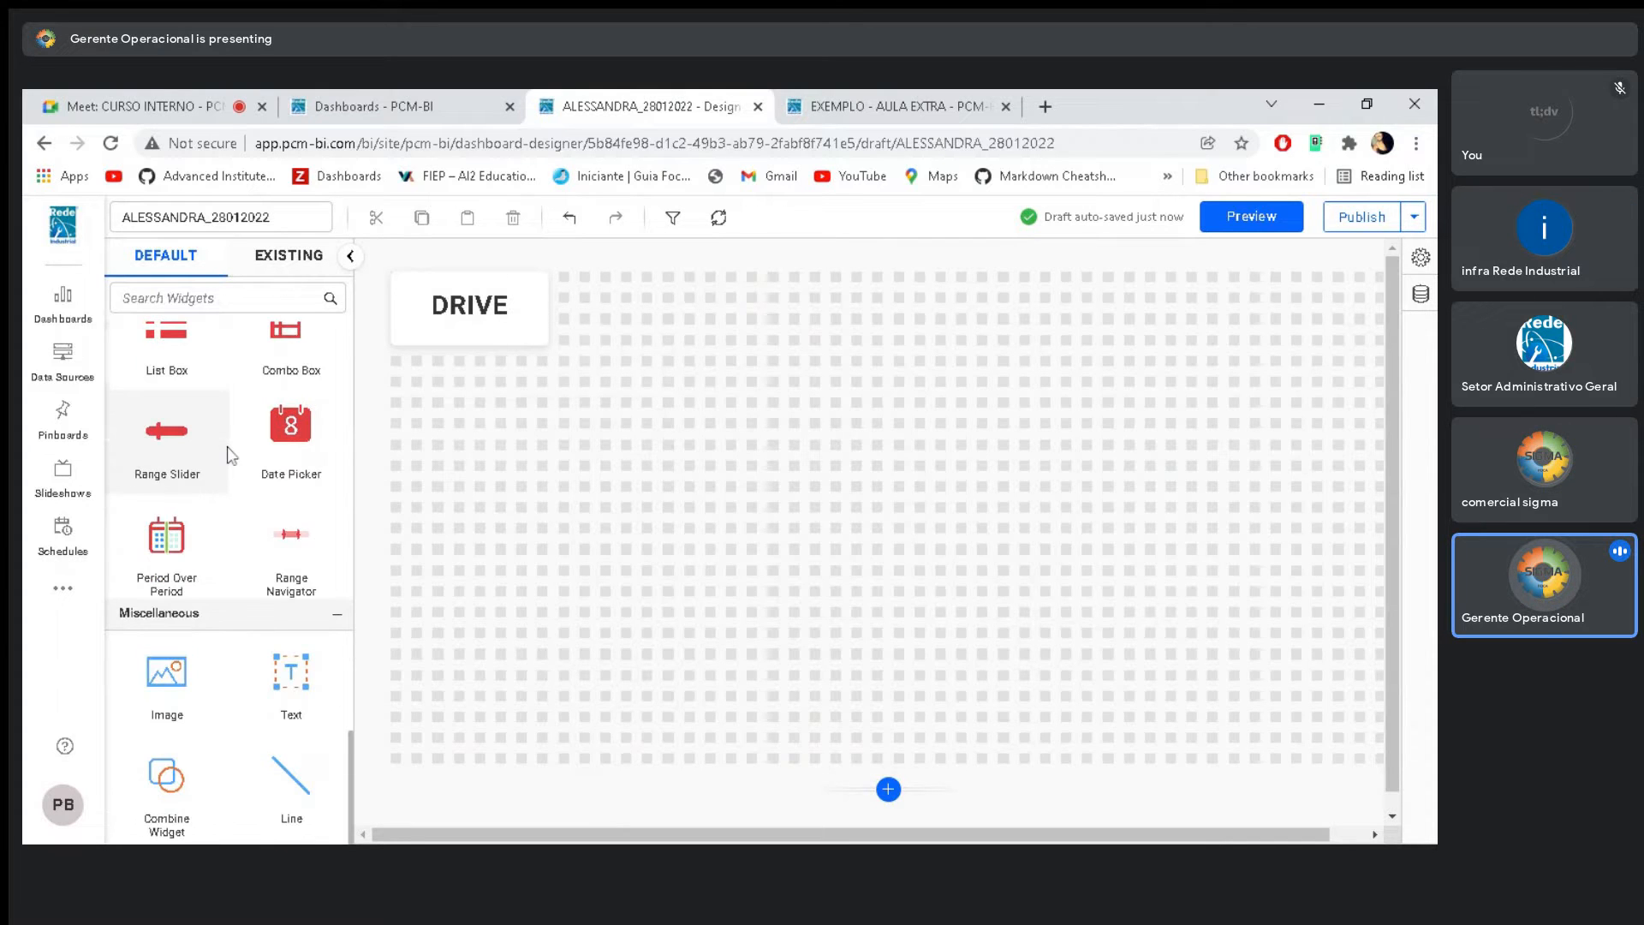
{"action": "left_click_drag", "start_coordinate": [292, 685], "coordinate": [597, 462]}
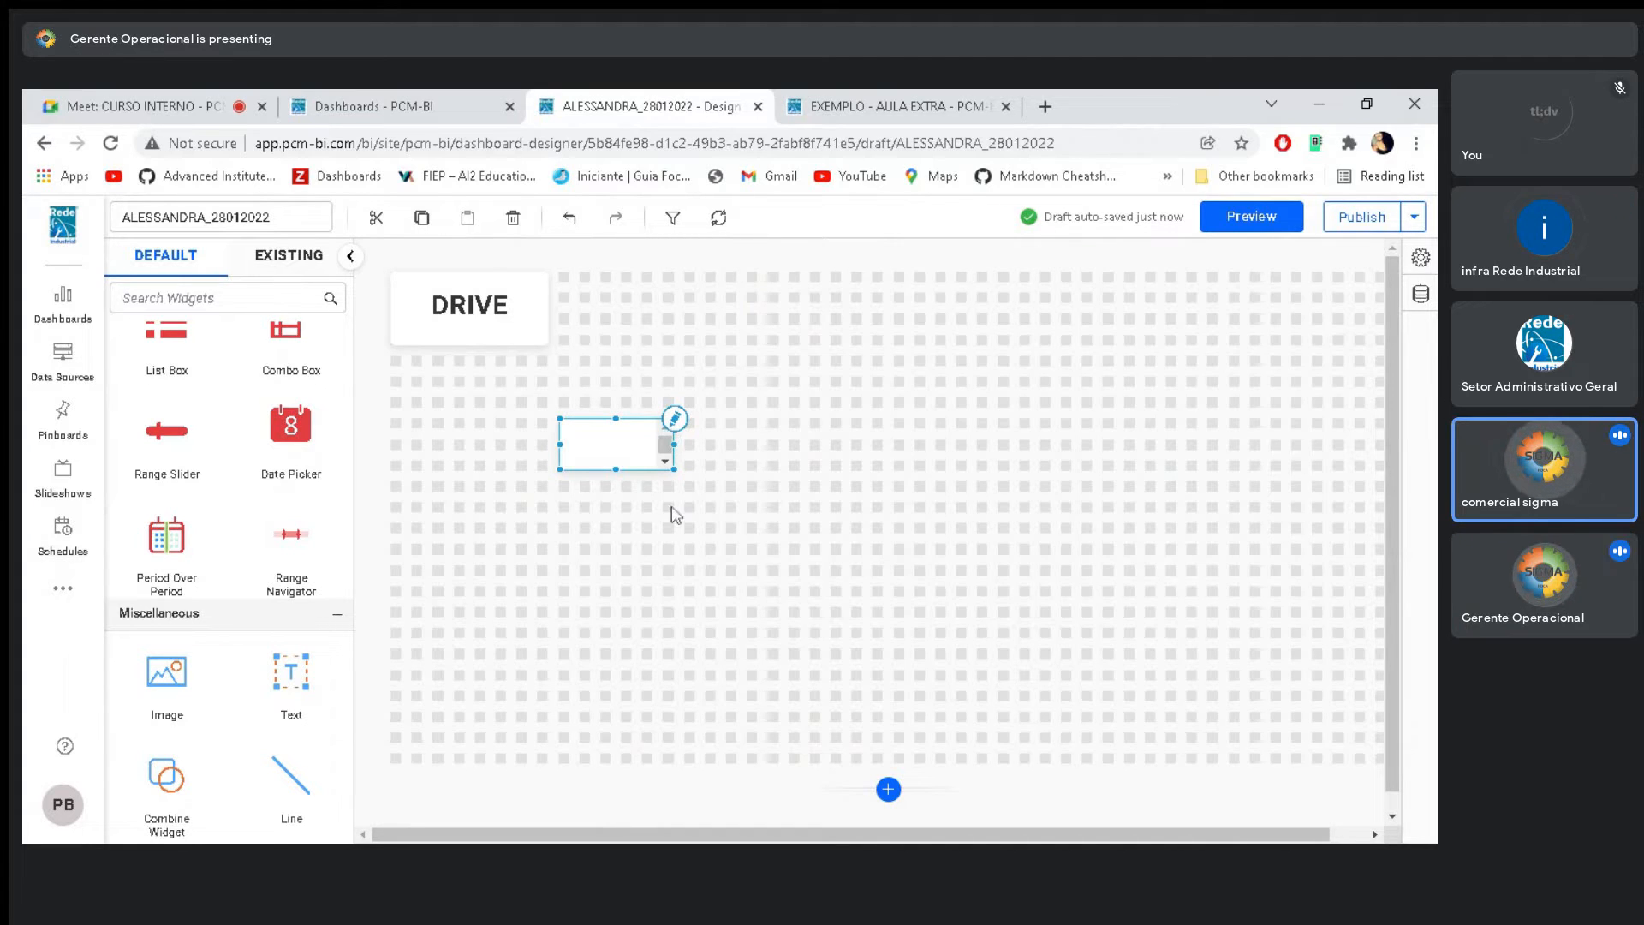
{"action": "key", "text": "Delete"}
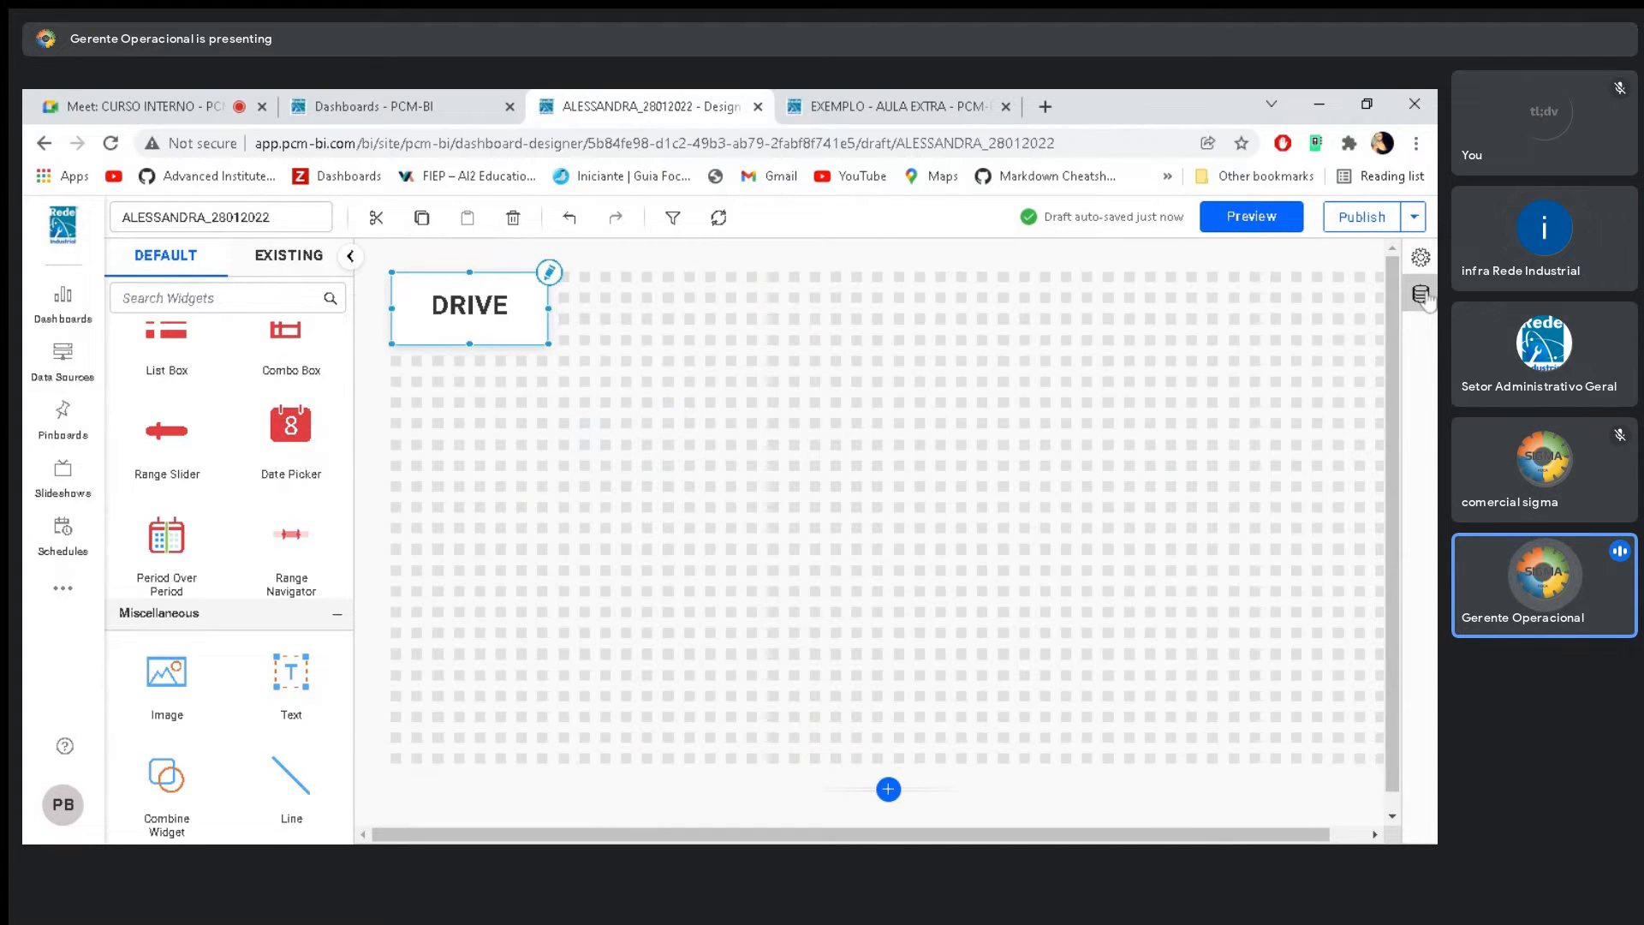
Browse the existing data sources available to the new dashboard and check which sources the EXEMPLO - AULA EXTRA dashboard uses
{"action": "left_click", "coordinate": [1421, 293]}
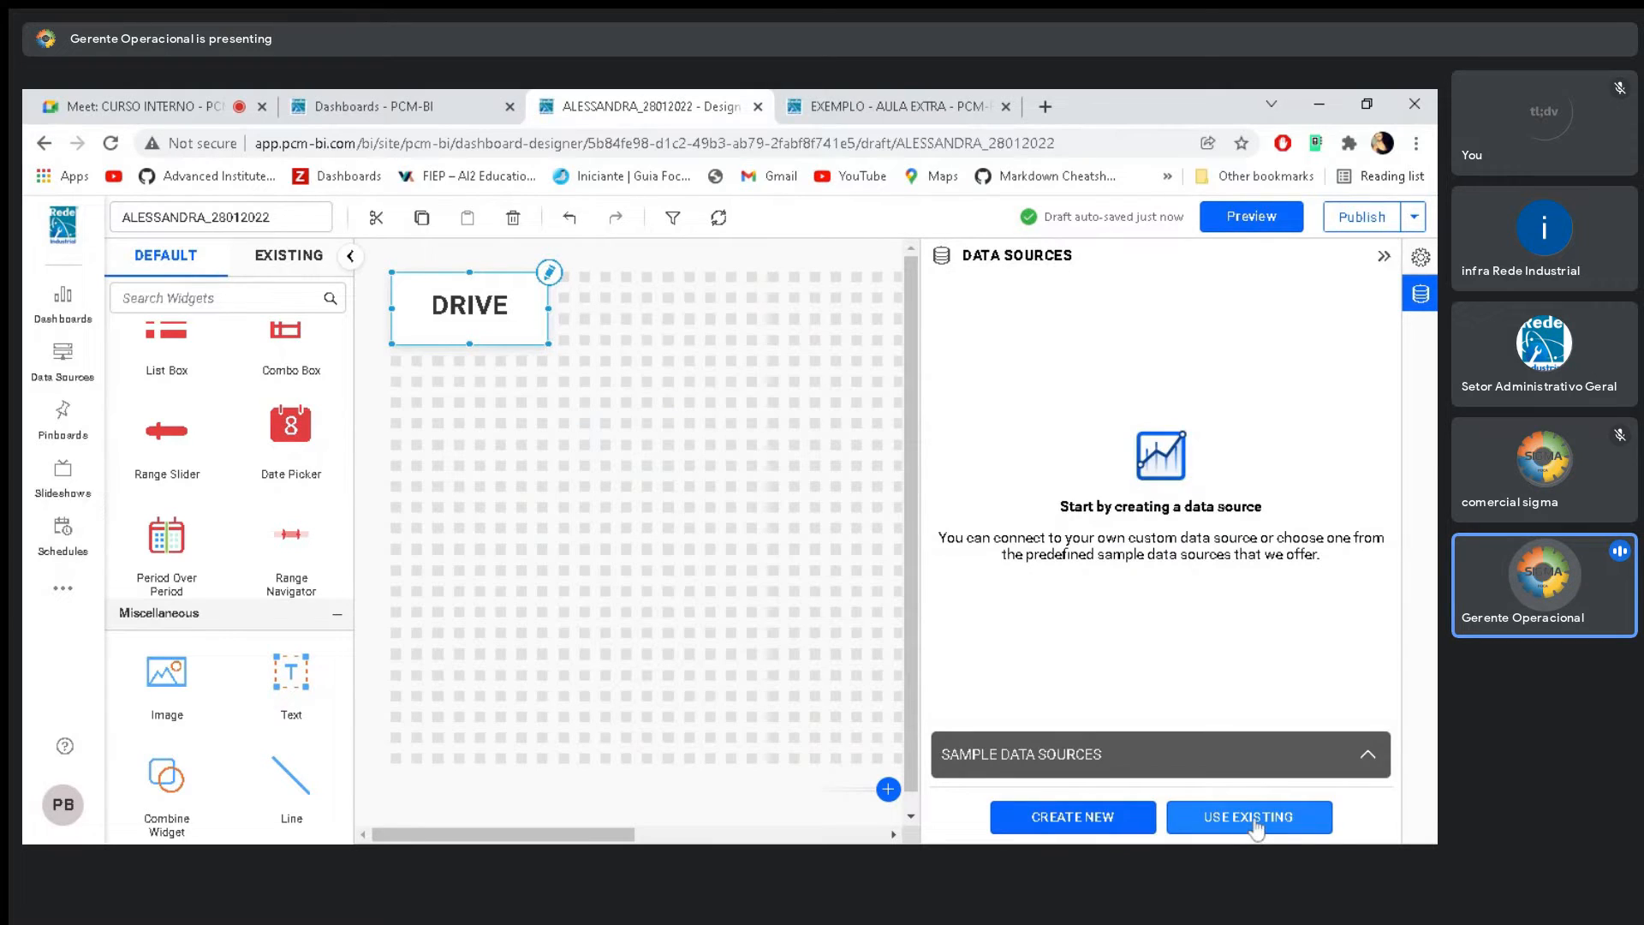
{"action": "left_click", "coordinate": [1255, 818]}
{"action": "scroll", "coordinate": [1172, 457], "scroll_direction": "down", "scroll_amount": 1}
{"action": "scroll", "coordinate": [1171, 456], "scroll_direction": "down", "scroll_amount": 5}
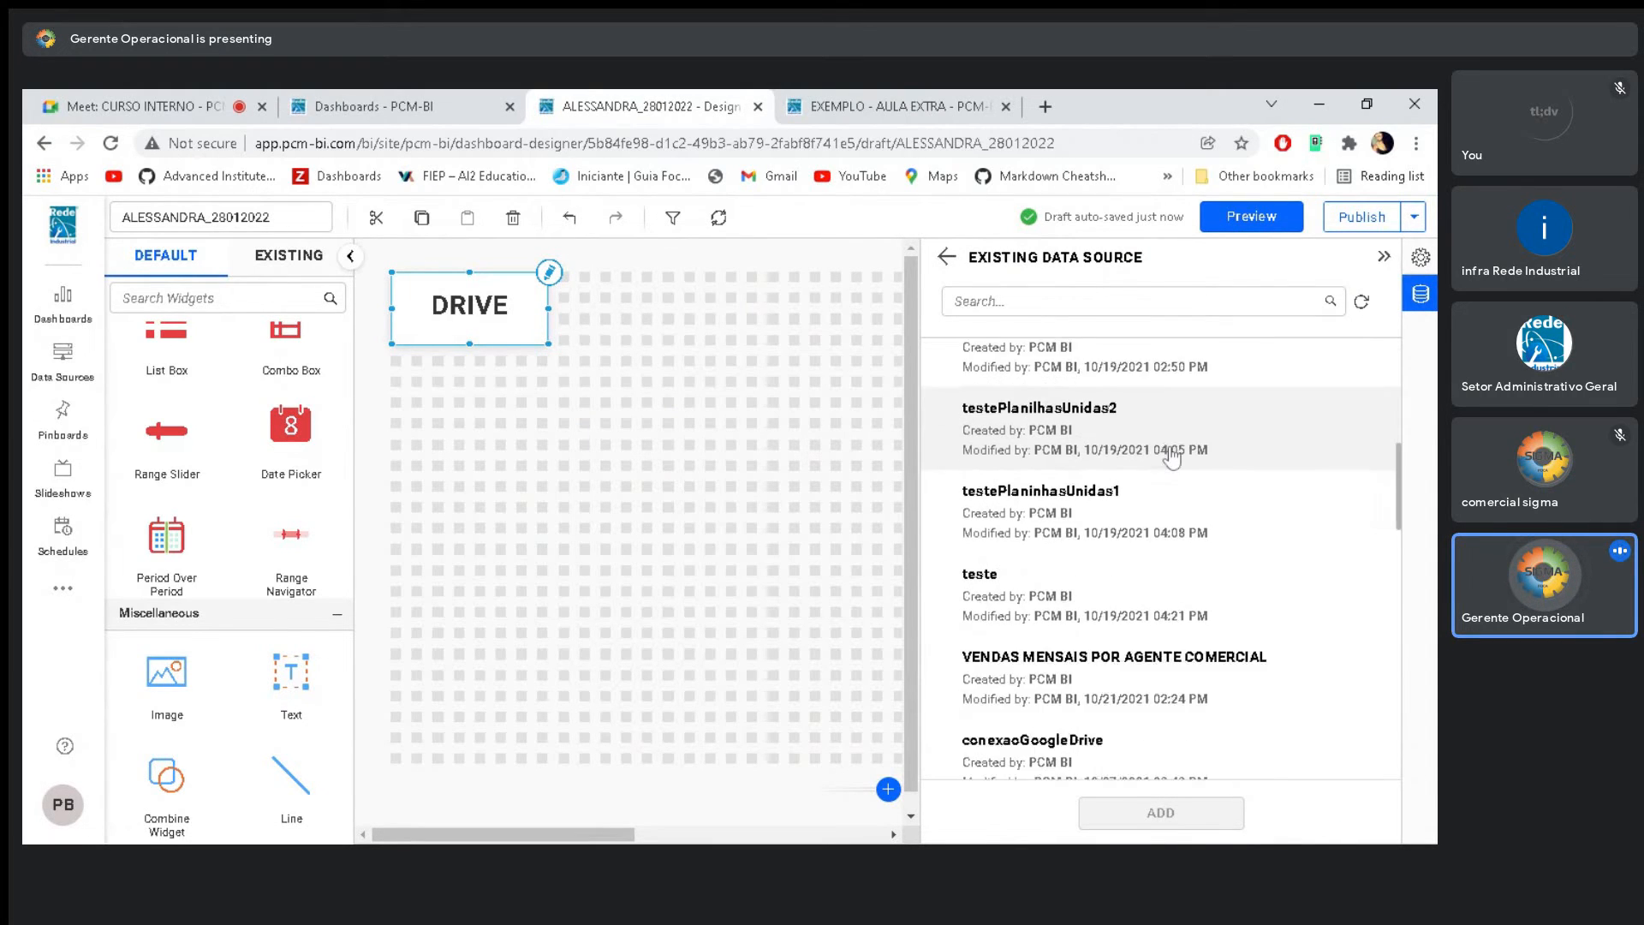
{"action": "scroll", "coordinate": [1171, 458], "scroll_direction": "down", "scroll_amount": 1}
{"action": "scroll", "coordinate": [1185, 449], "scroll_direction": "down", "scroll_amount": 5}
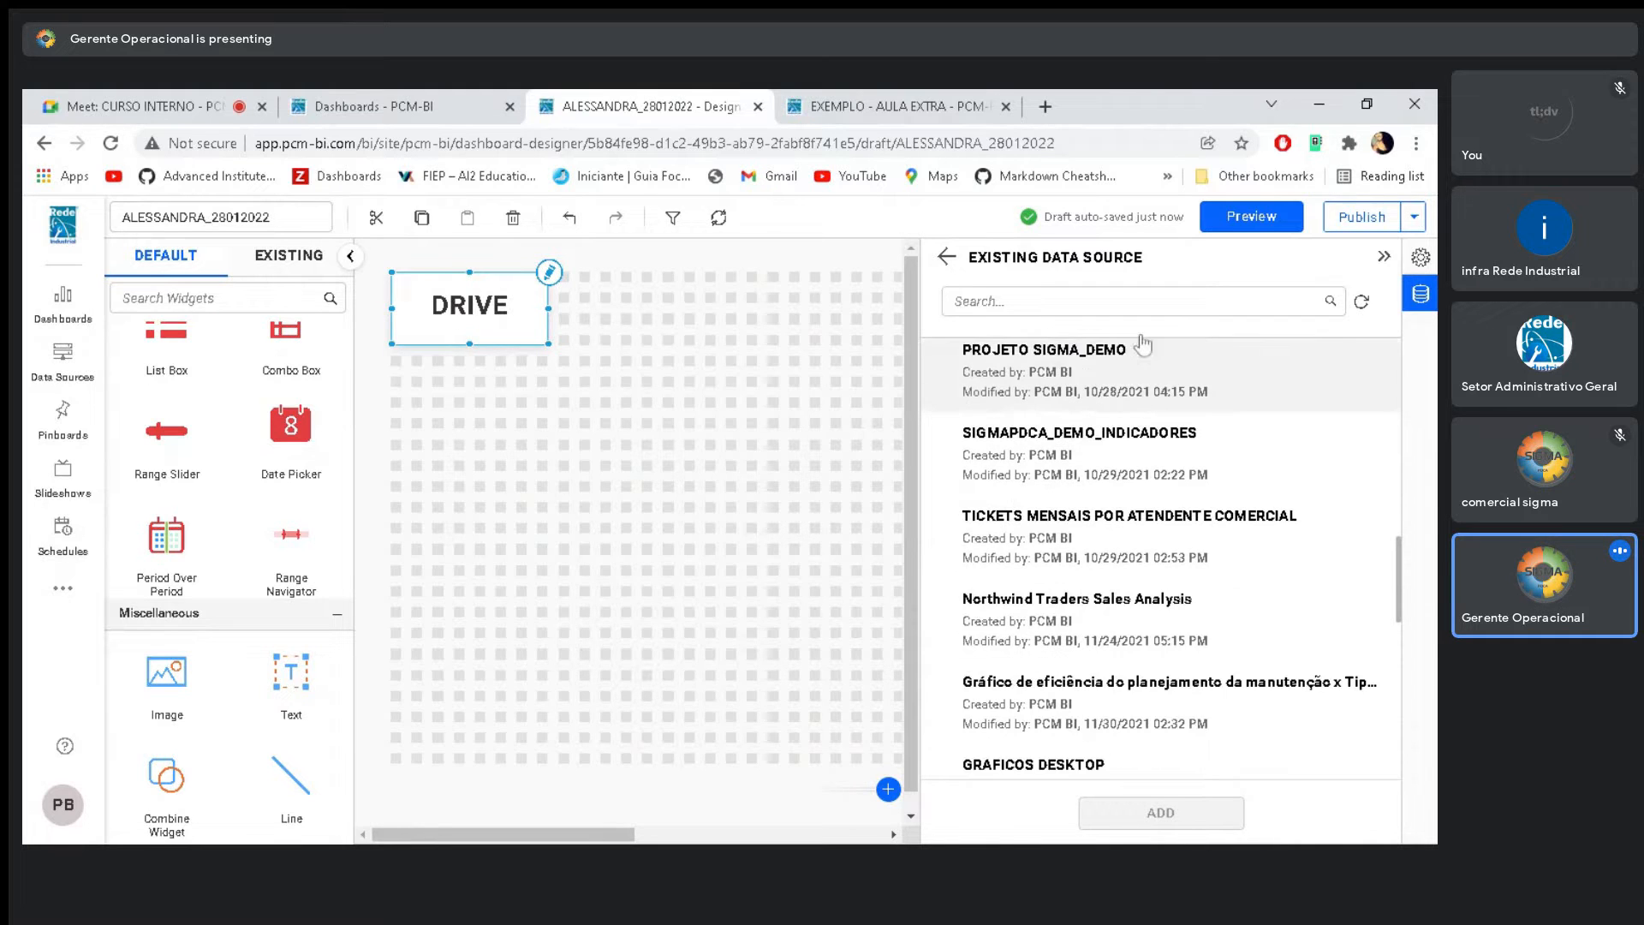
{"action": "left_click", "coordinate": [985, 107]}
{"action": "left_click", "coordinate": [1048, 227]}
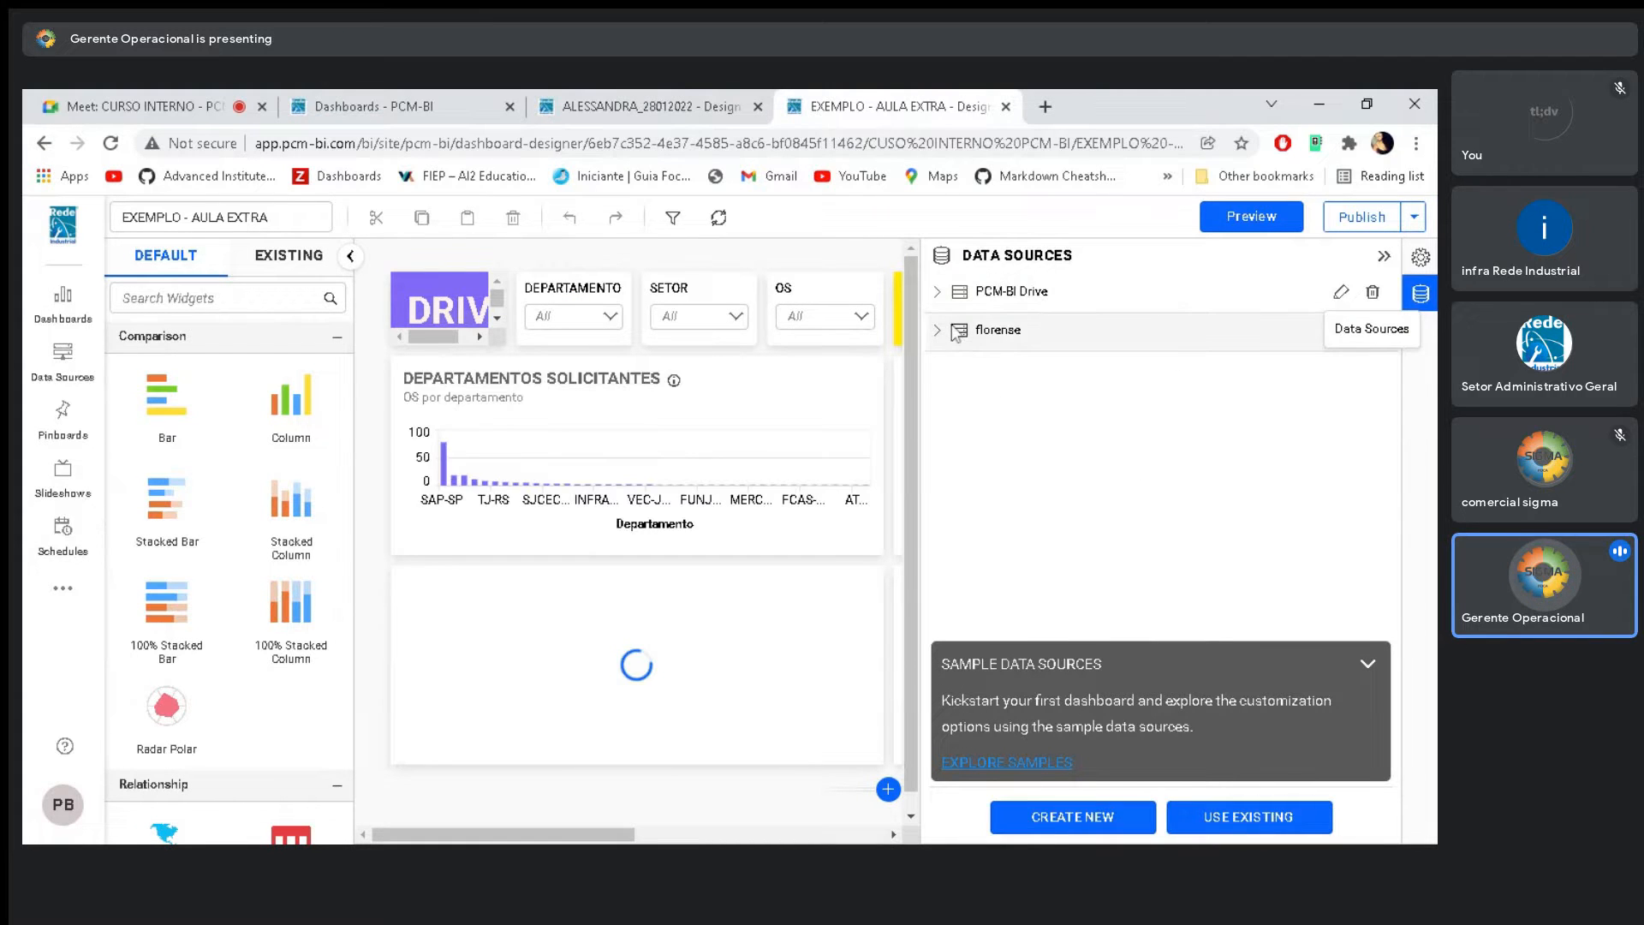
{"action": "left_click", "coordinate": [731, 94]}
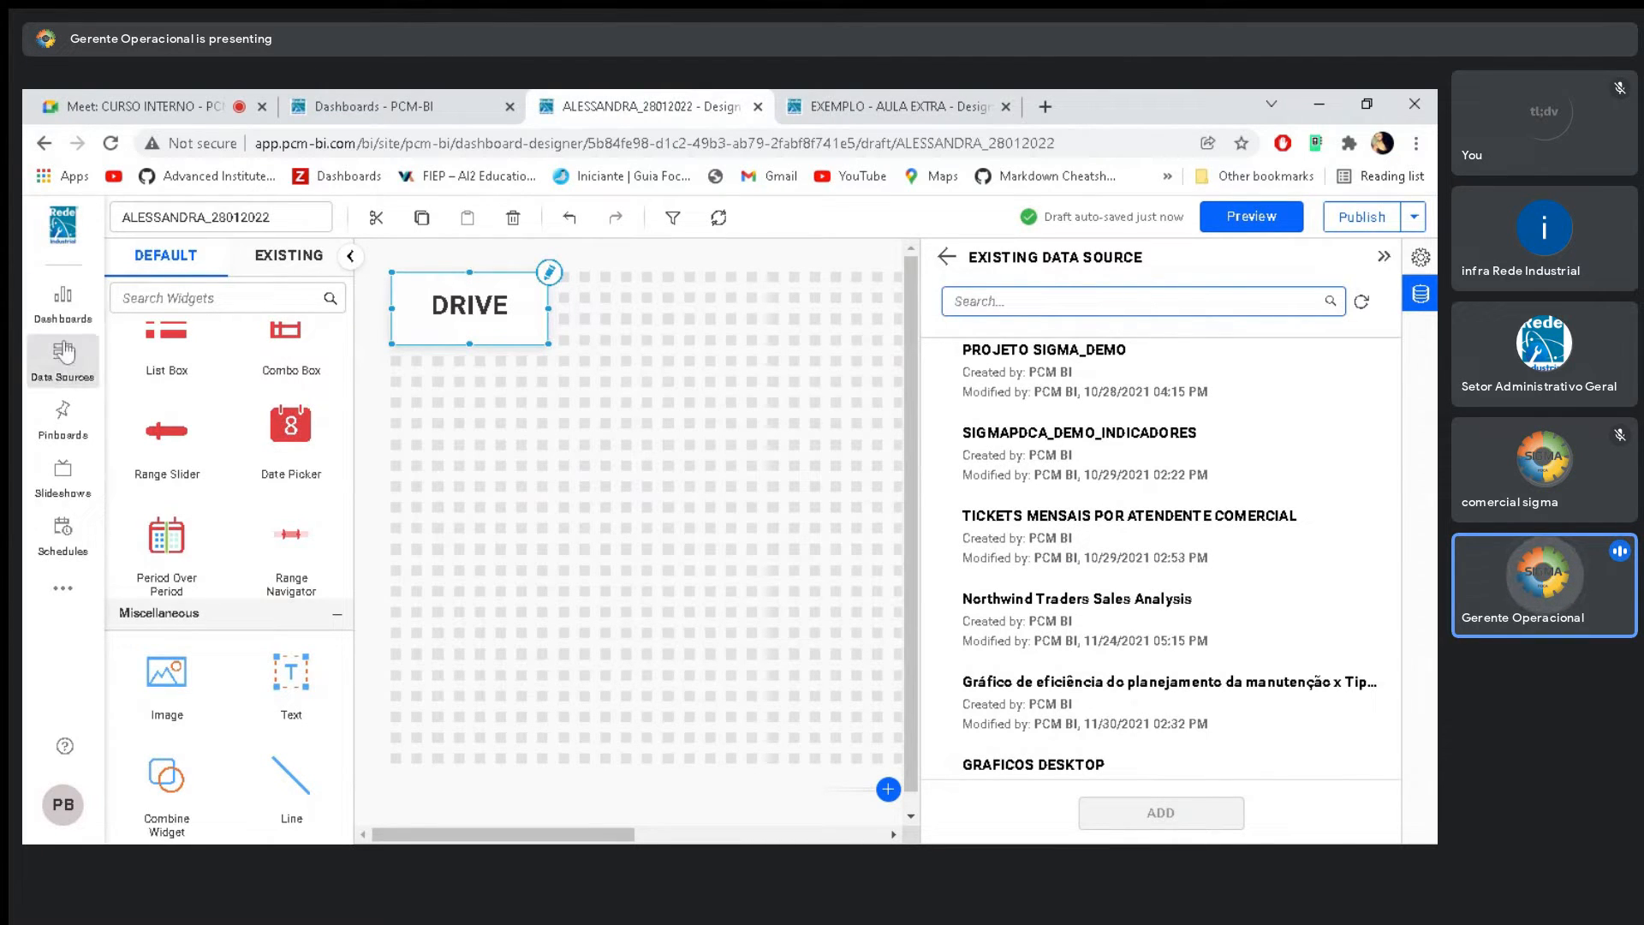
Preview the data of the PCM-BI Drive source in the site's data source list and return to the new dashboard
{"action": "left_click", "coordinate": [77, 373]}
{"action": "left_click", "coordinate": [846, 99]}
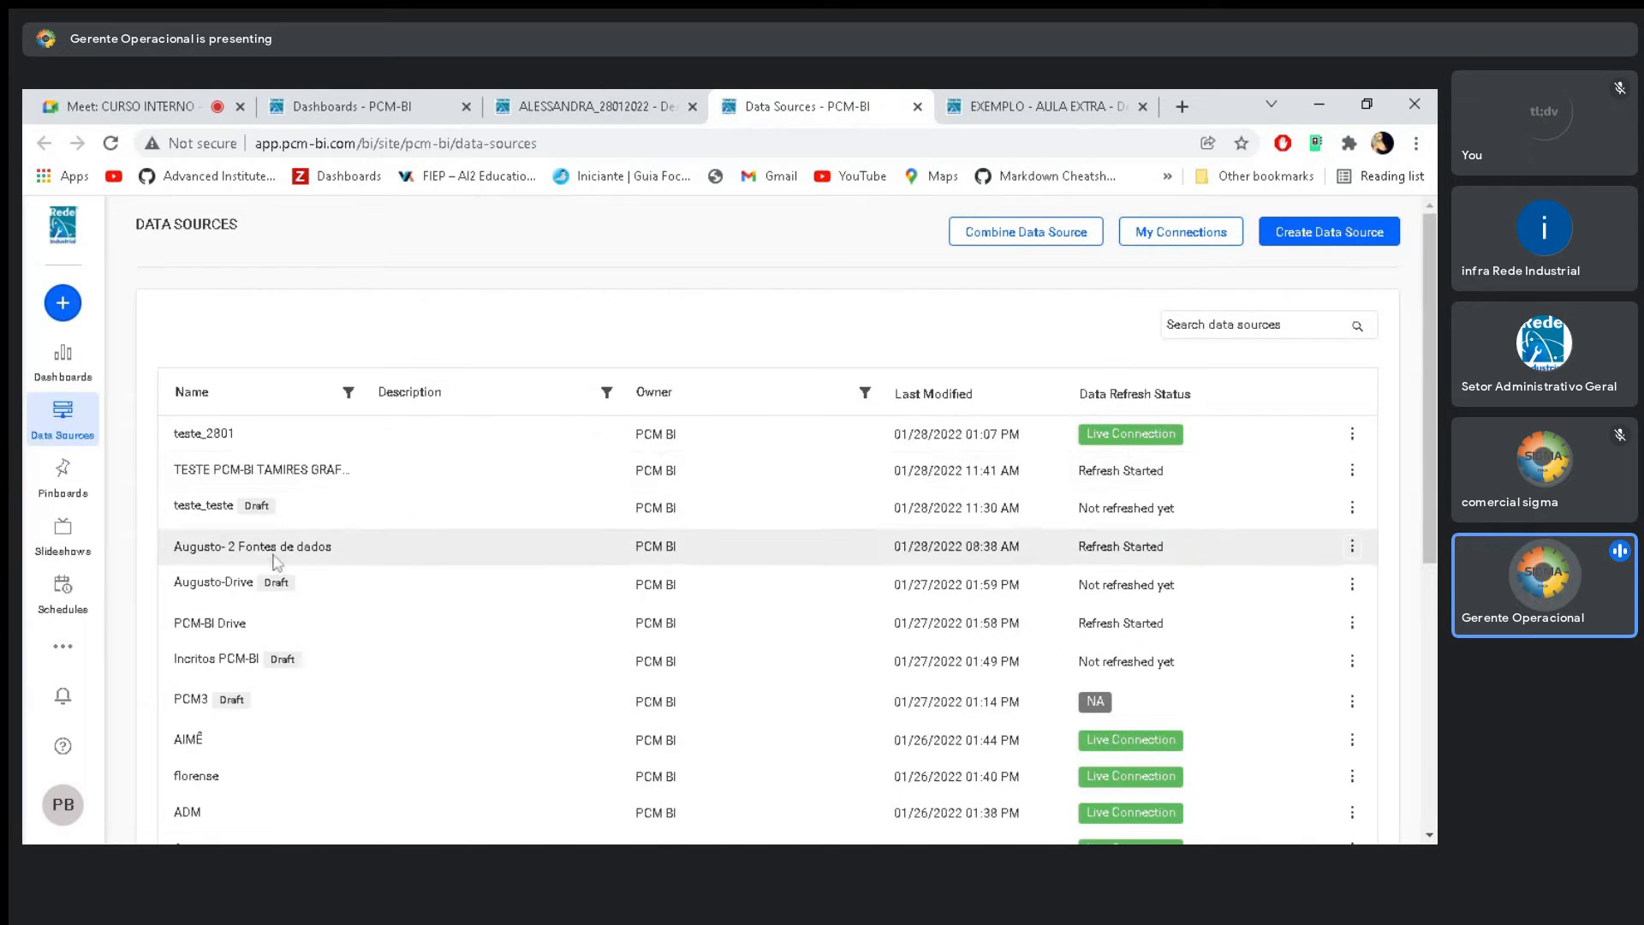
{"action": "scroll", "coordinate": [268, 617], "scroll_direction": "down", "scroll_amount": 1}
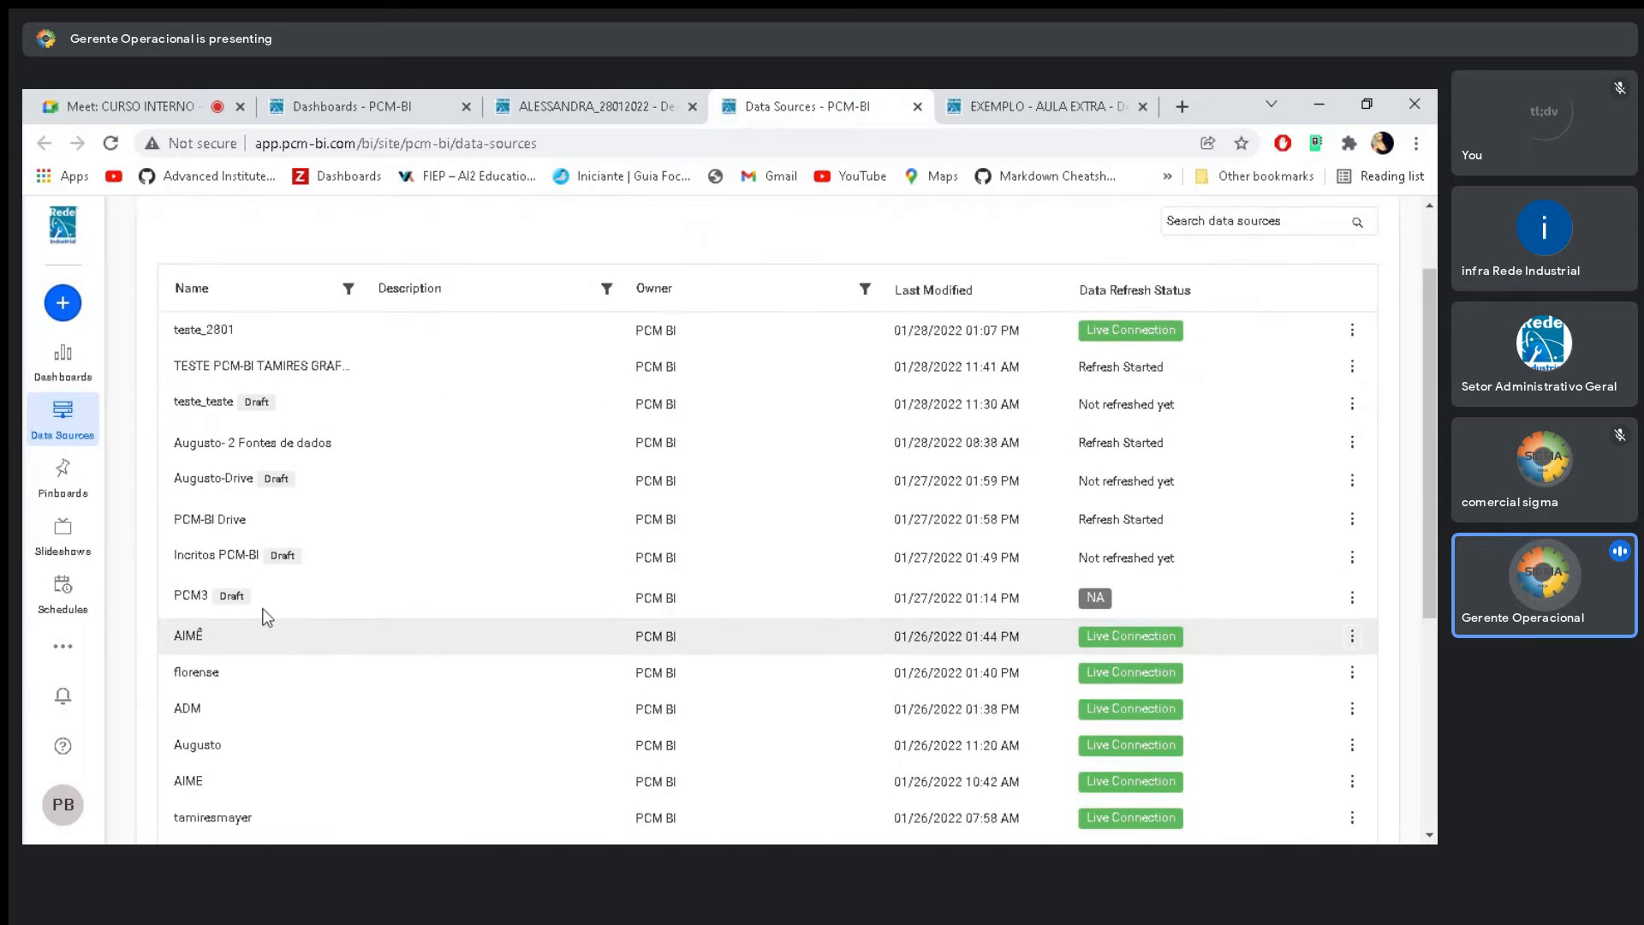
{"action": "left_click", "coordinate": [1352, 519]}
{"action": "left_click", "coordinate": [1180, 632]}
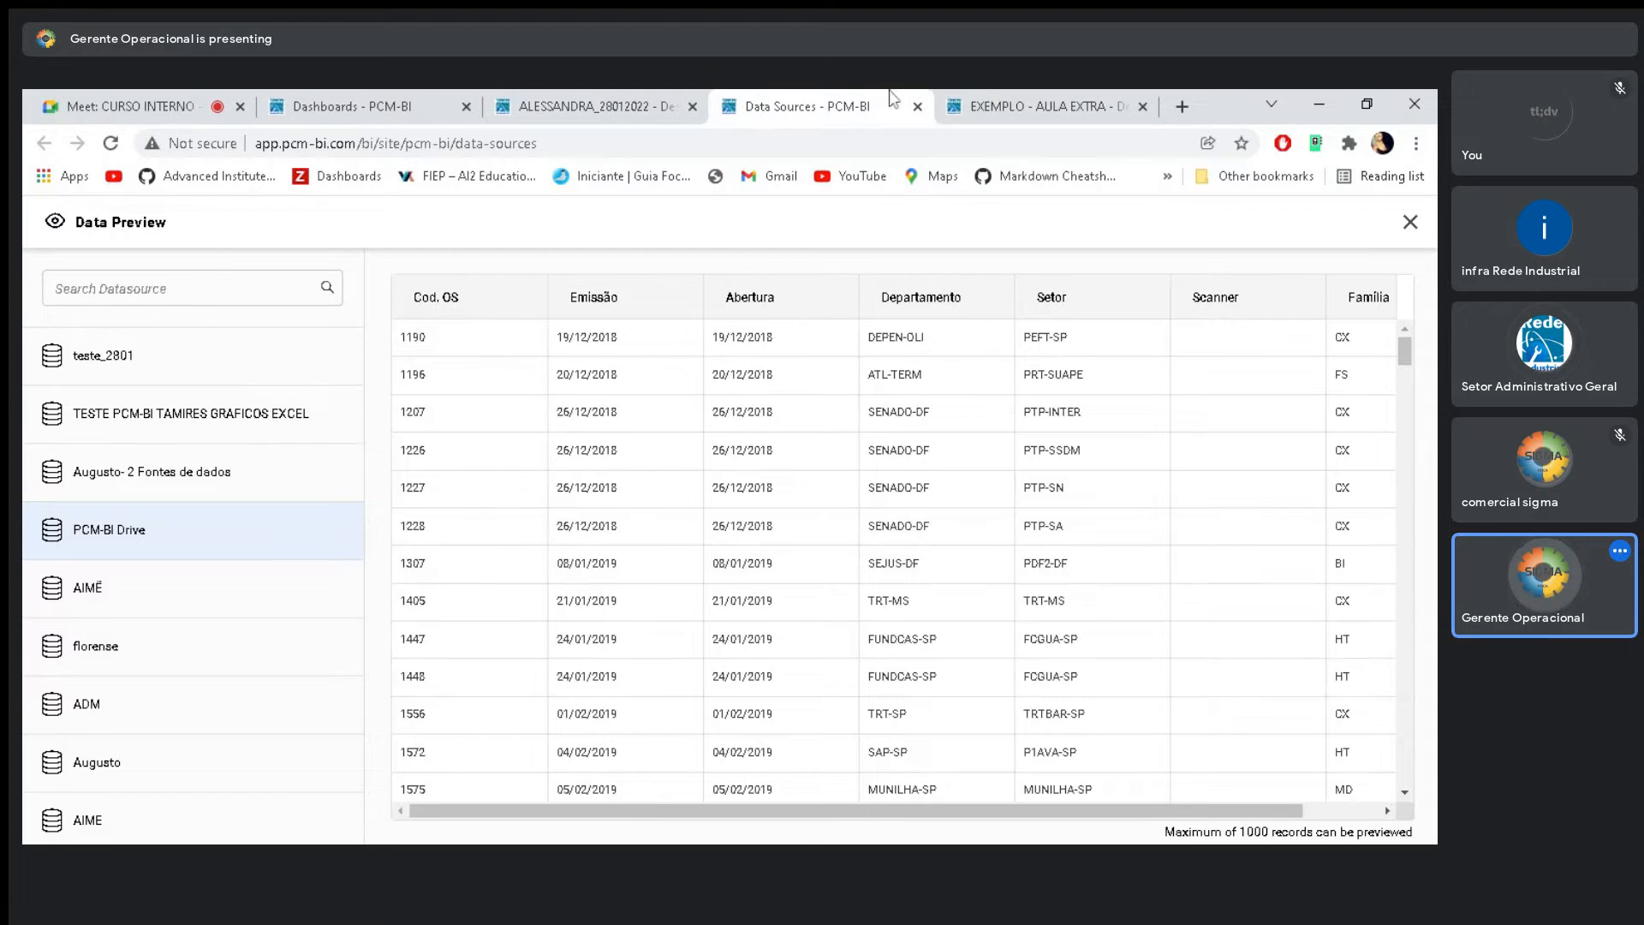
{"action": "left_click", "coordinate": [917, 106]}
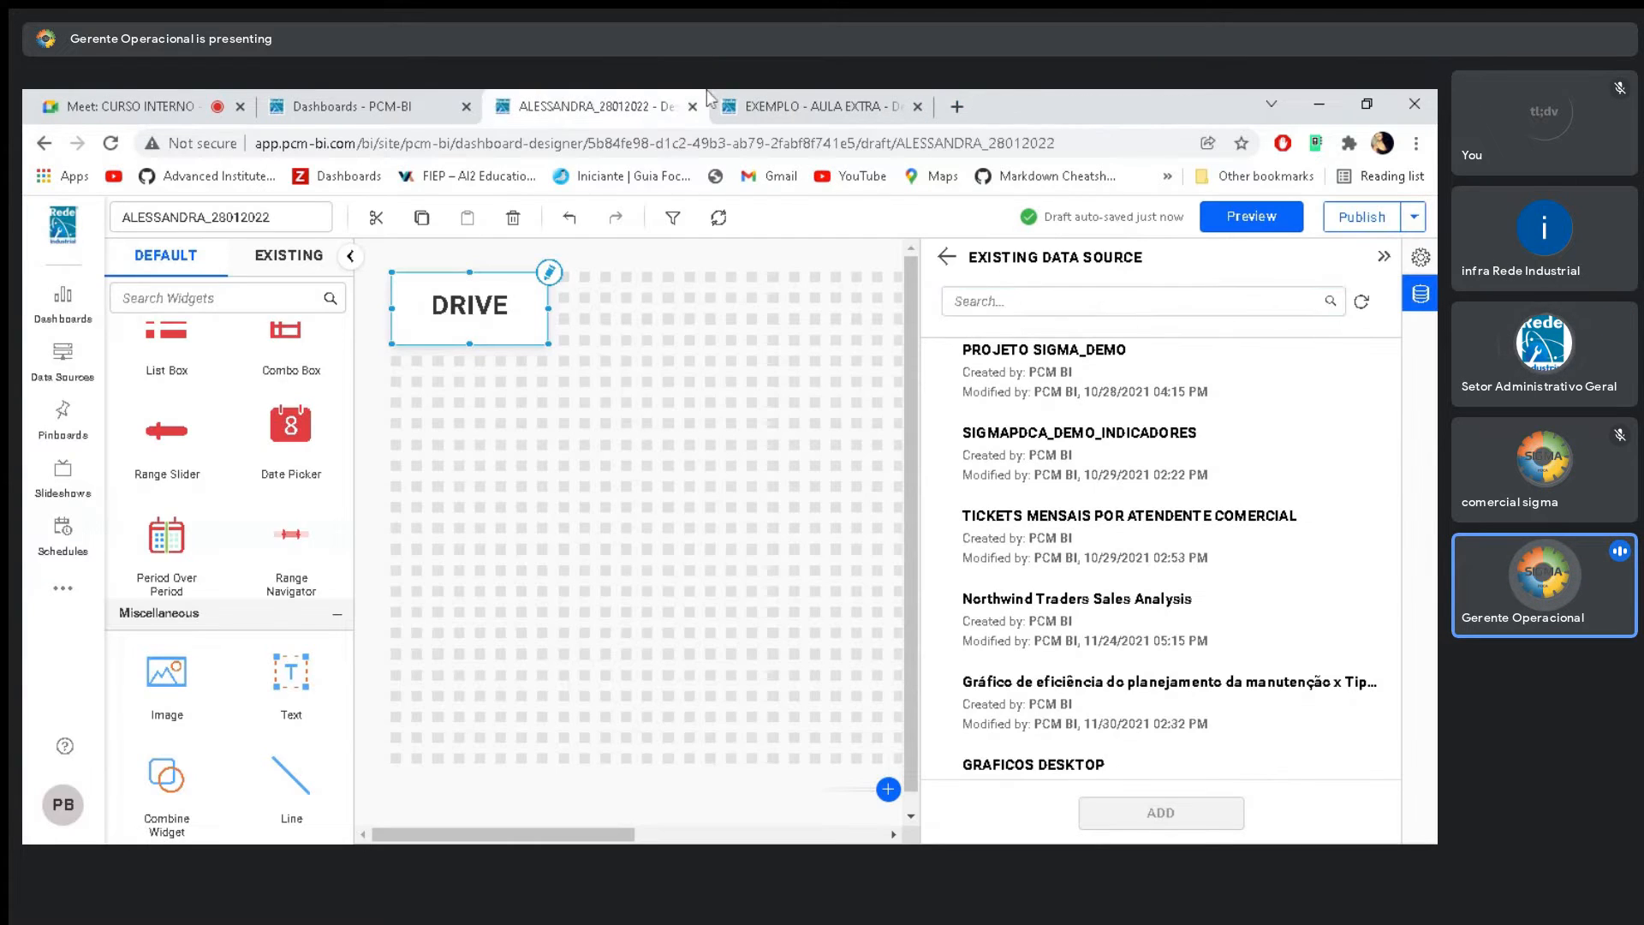
Search the existing data sources for pcm-bi, add PCM-BI Drive to the new dashboard and check its fields
{"action": "type", "text": "pcm"}
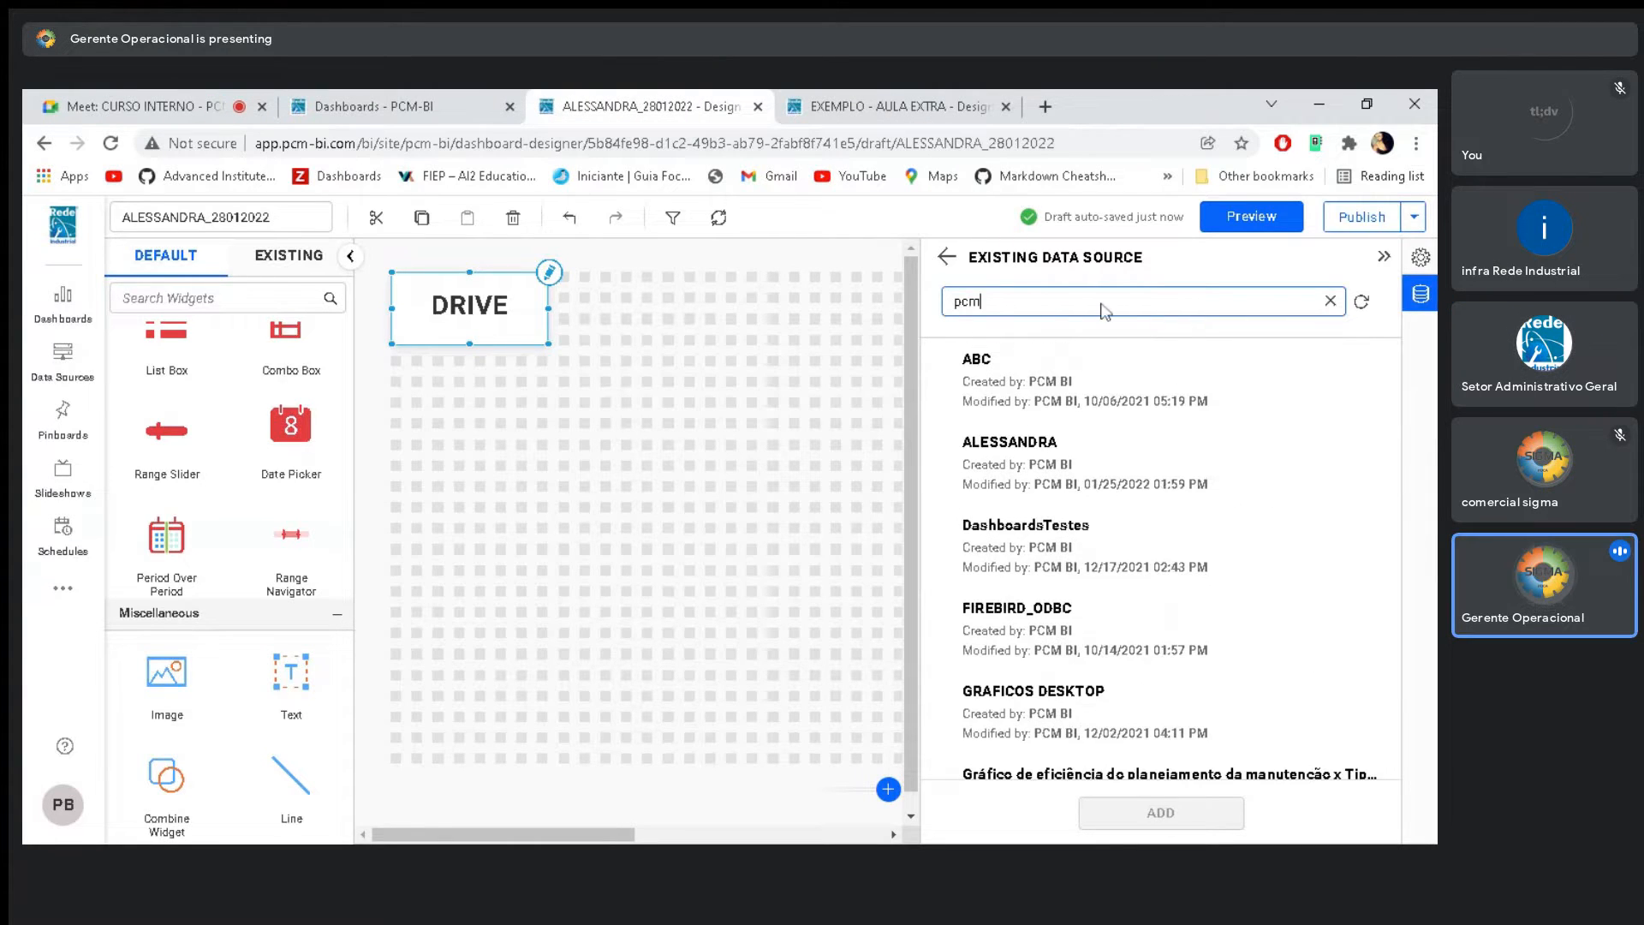
{"action": "type", "text": "-bi"}
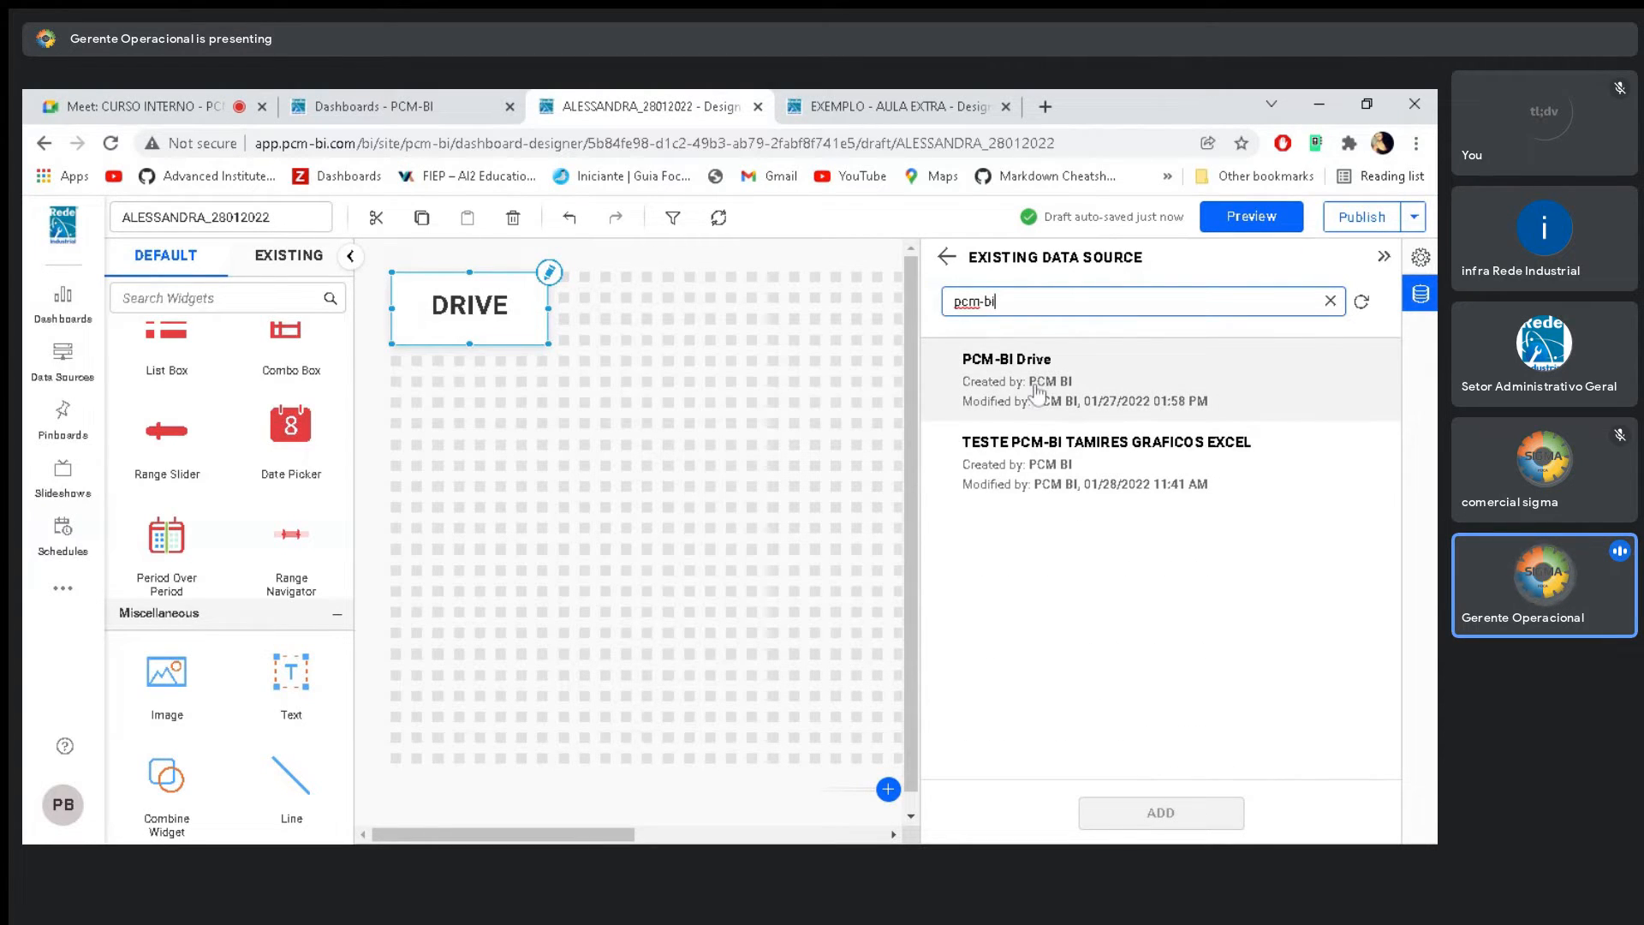
{"action": "left_click", "coordinate": [1038, 392]}
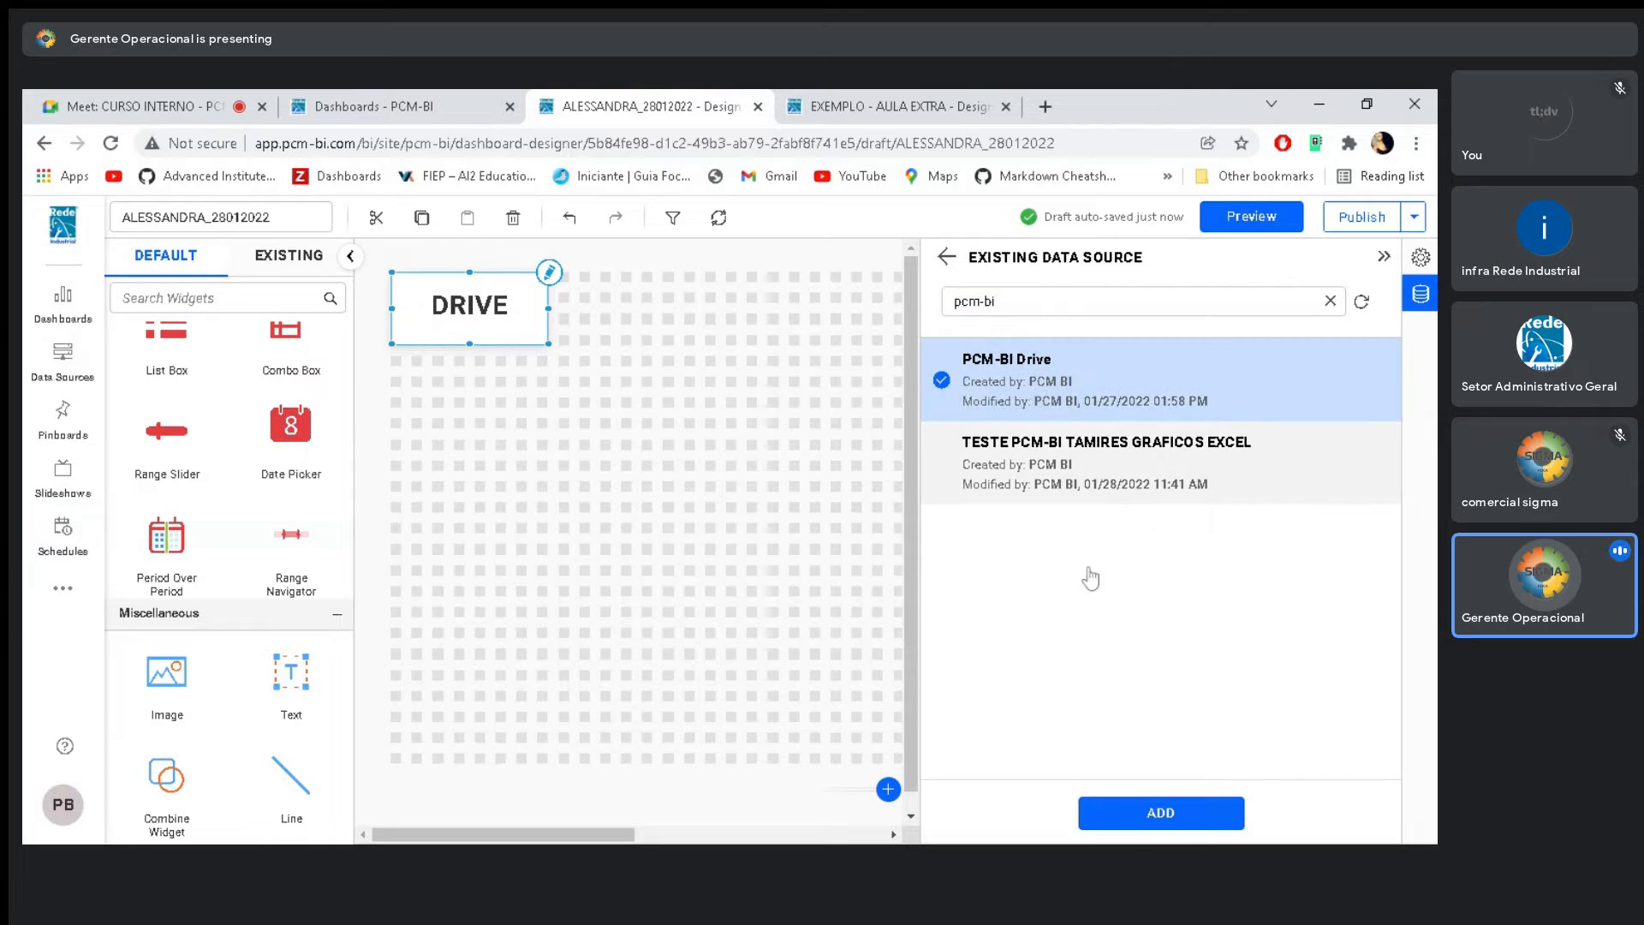
{"action": "left_click", "coordinate": [1127, 820]}
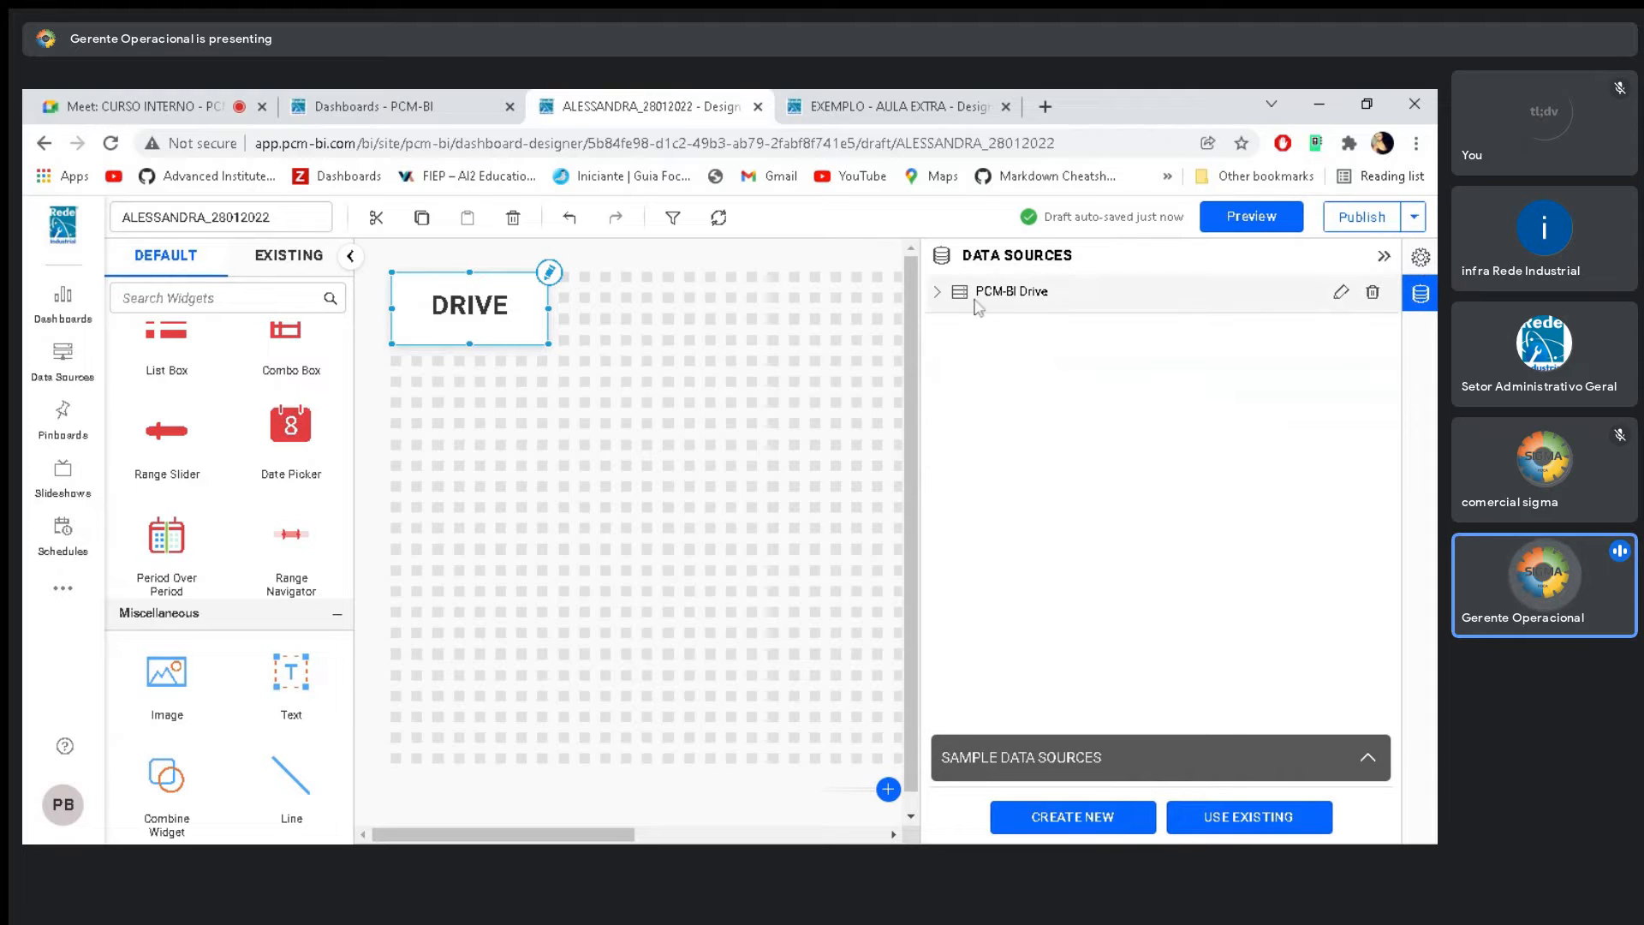
{"action": "left_click", "coordinate": [938, 292]}
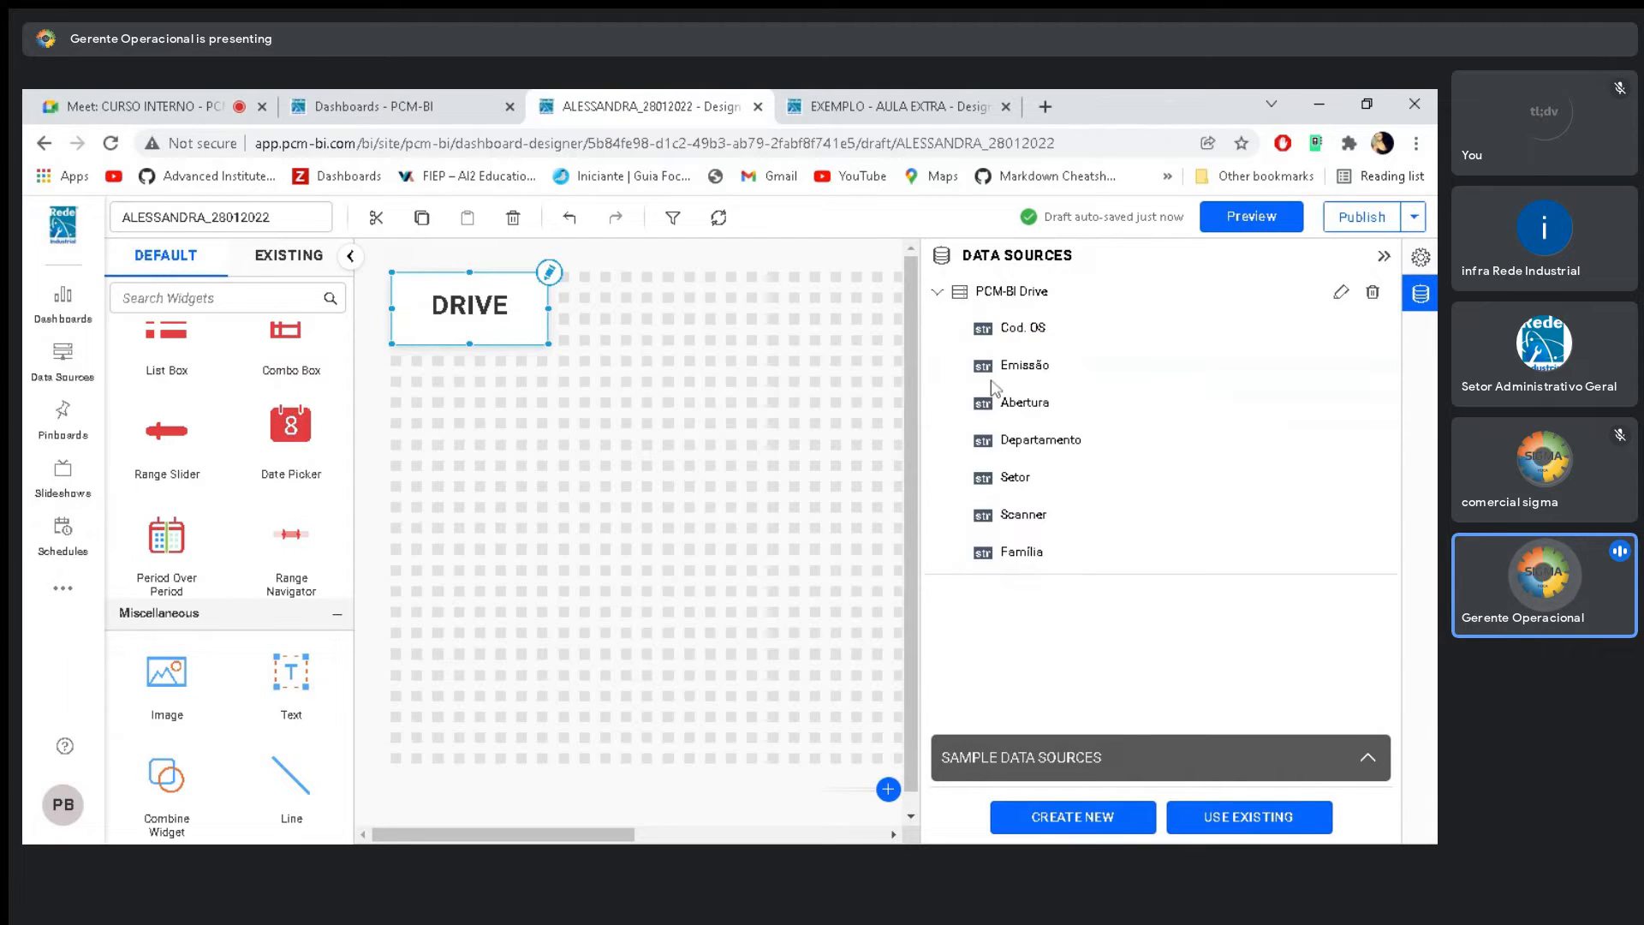
{"action": "left_click", "coordinate": [939, 292]}
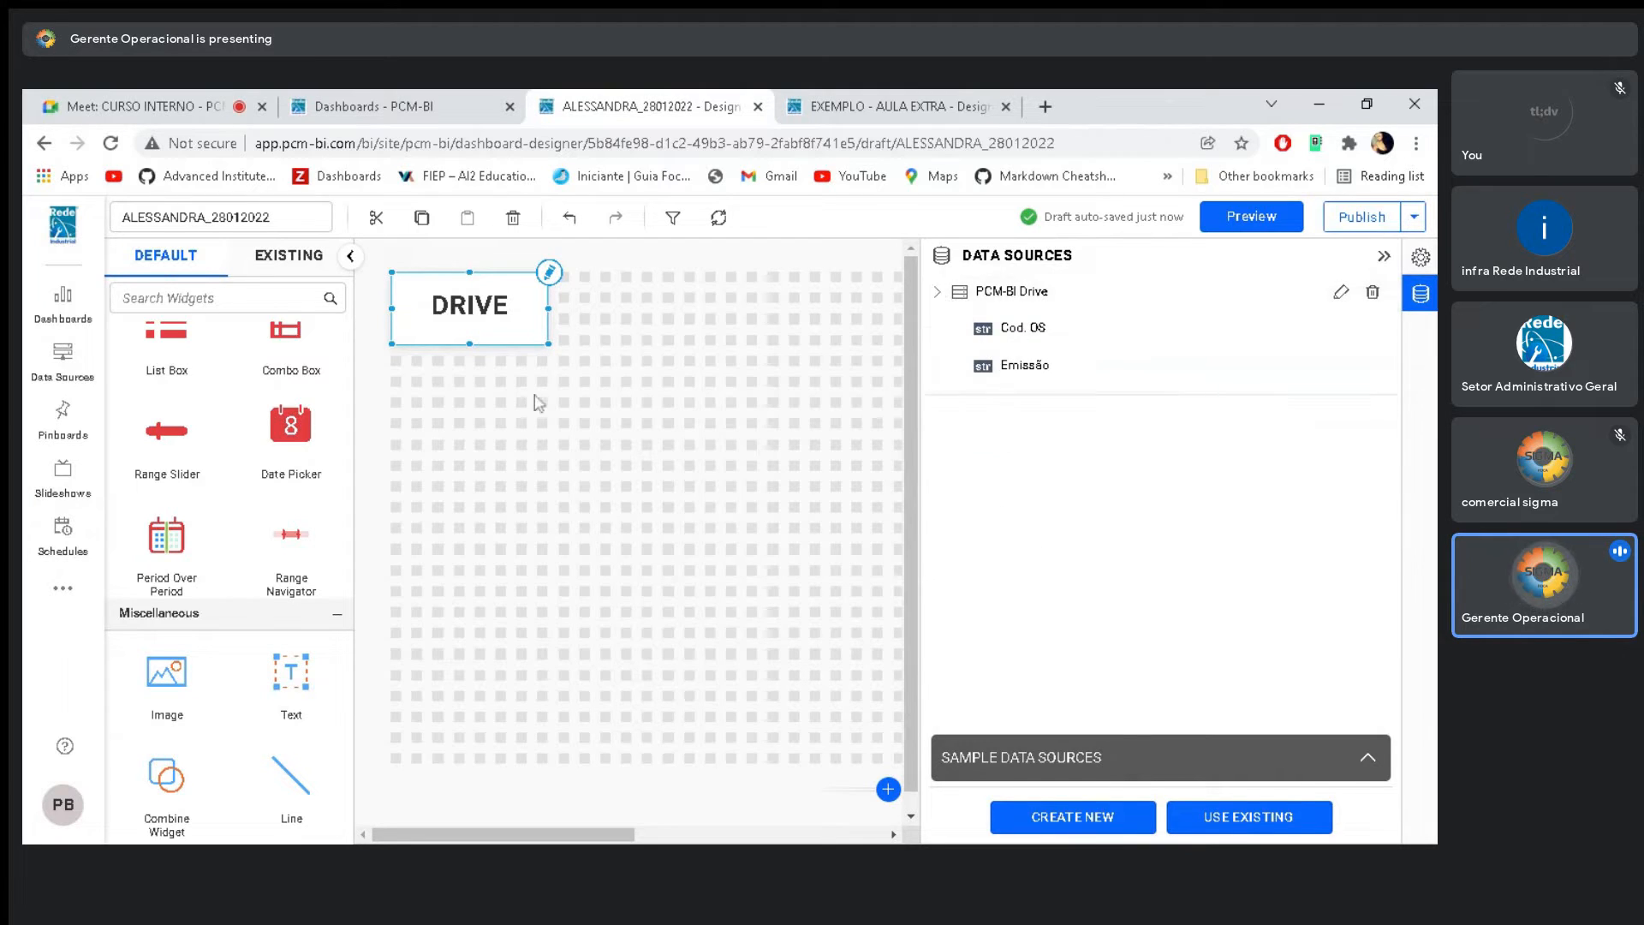
{"action": "left_click", "coordinate": [1384, 256]}
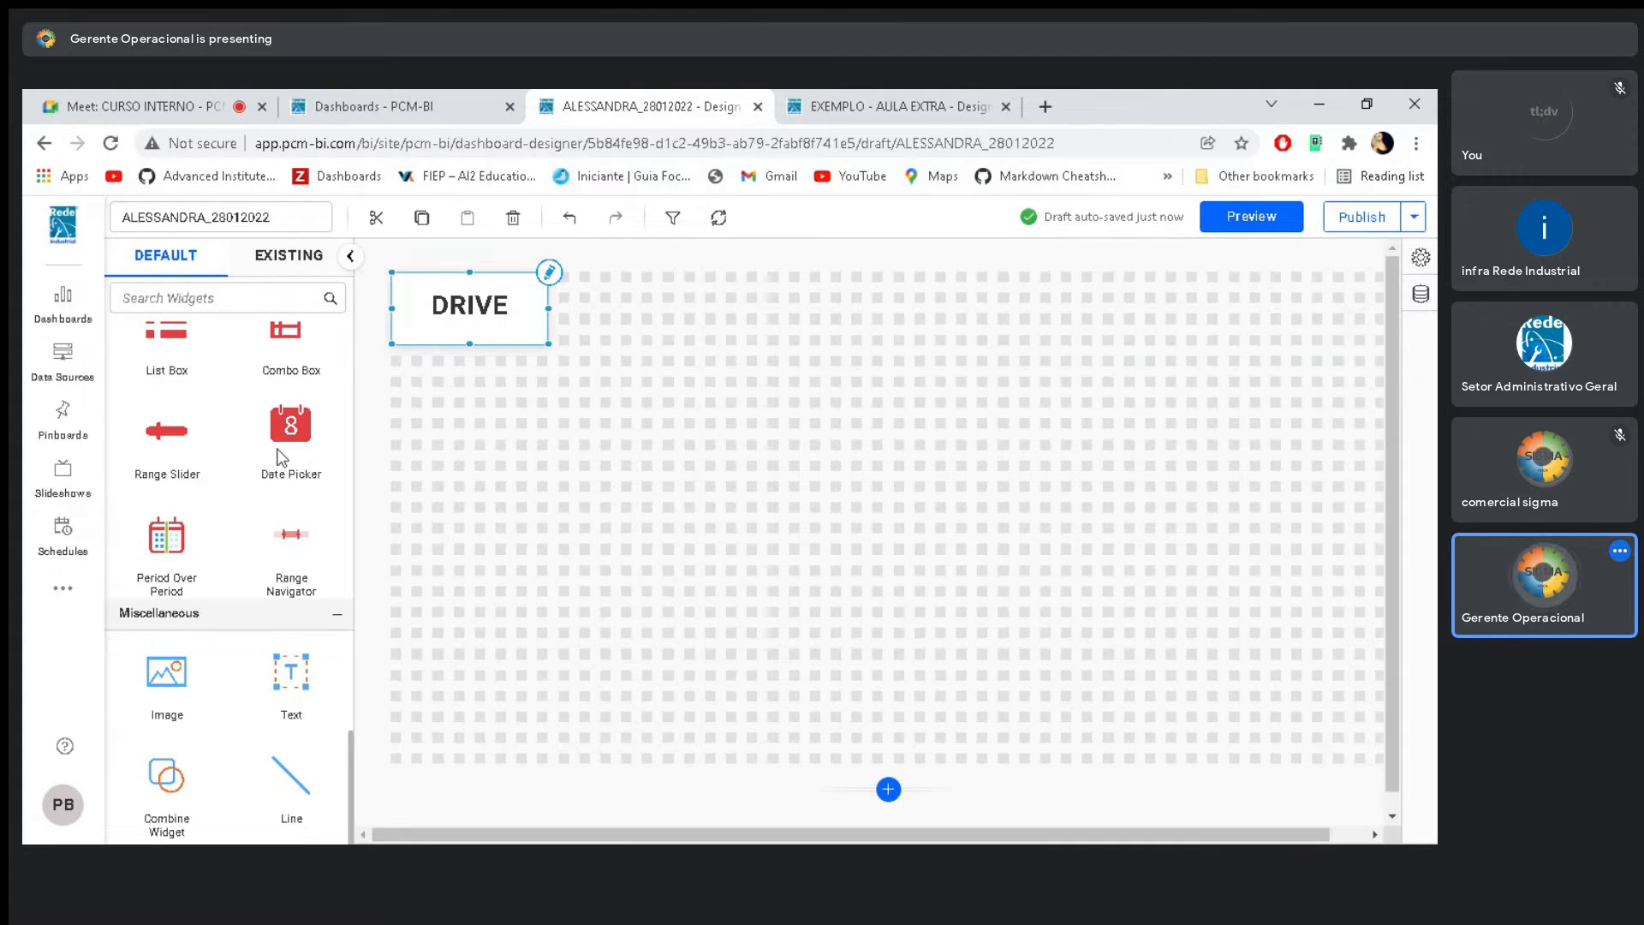
Place a Column chart directly below the DRIVE title and enlarge it to more than twice the title's width
{"action": "scroll", "coordinate": [266, 451], "scroll_direction": "up", "scroll_amount": 10}
{"action": "scroll", "coordinate": [265, 451], "scroll_direction": "up", "scroll_amount": 12}
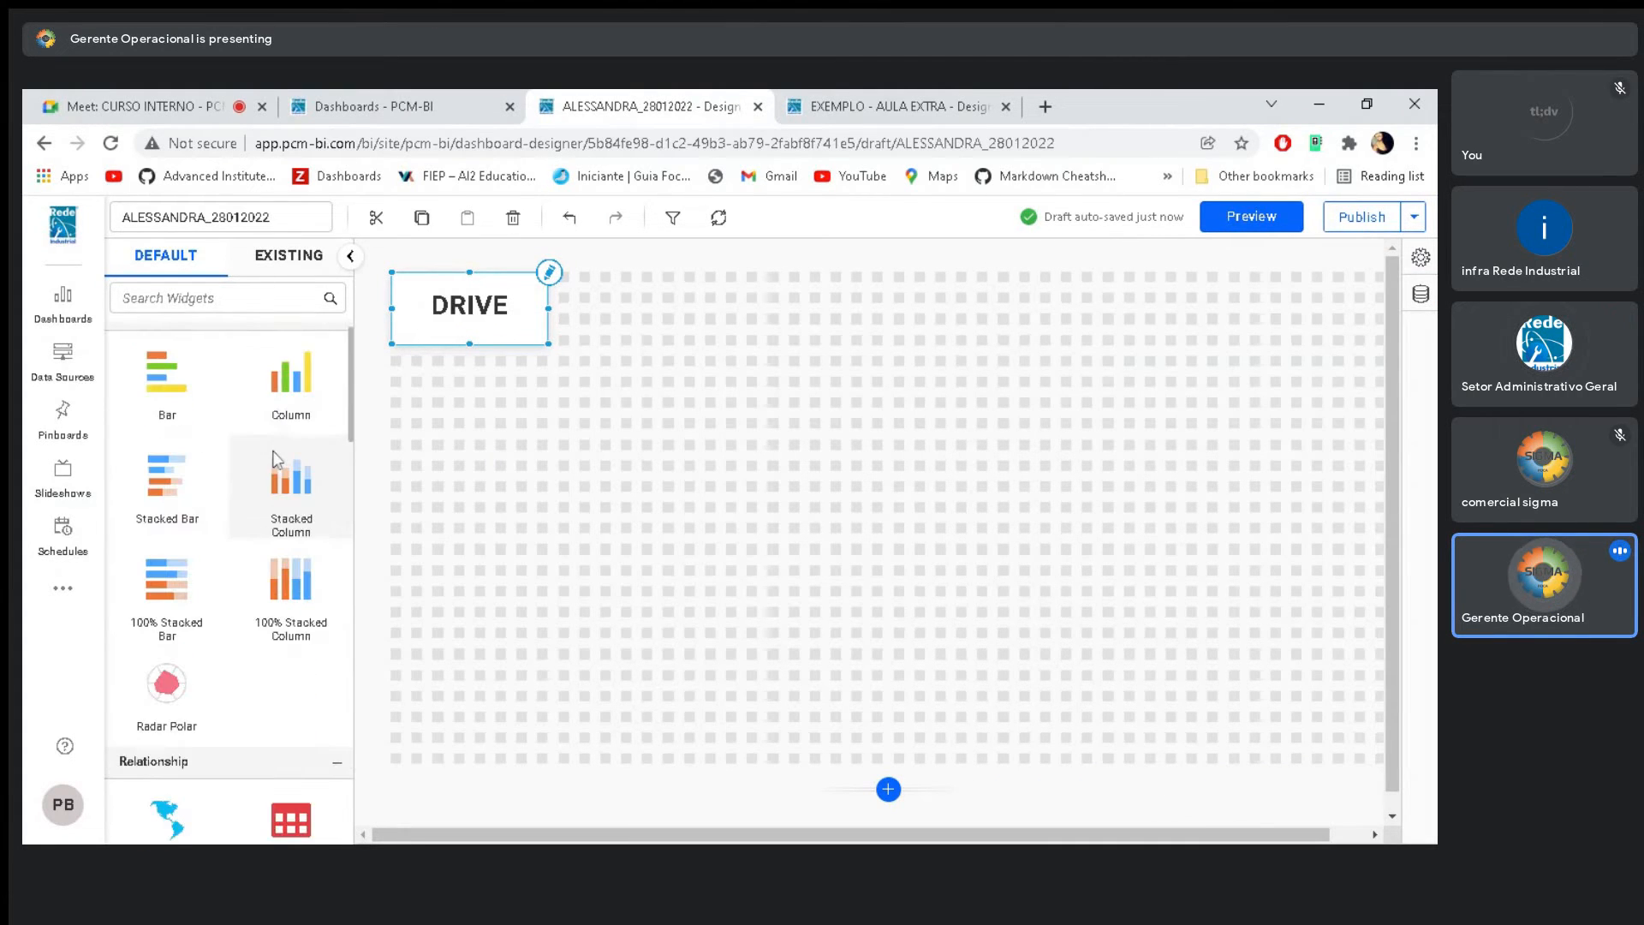
{"action": "scroll", "coordinate": [290, 445], "scroll_direction": "down", "scroll_amount": 2}
{"action": "scroll", "coordinate": [290, 445], "scroll_direction": "up", "scroll_amount": 2}
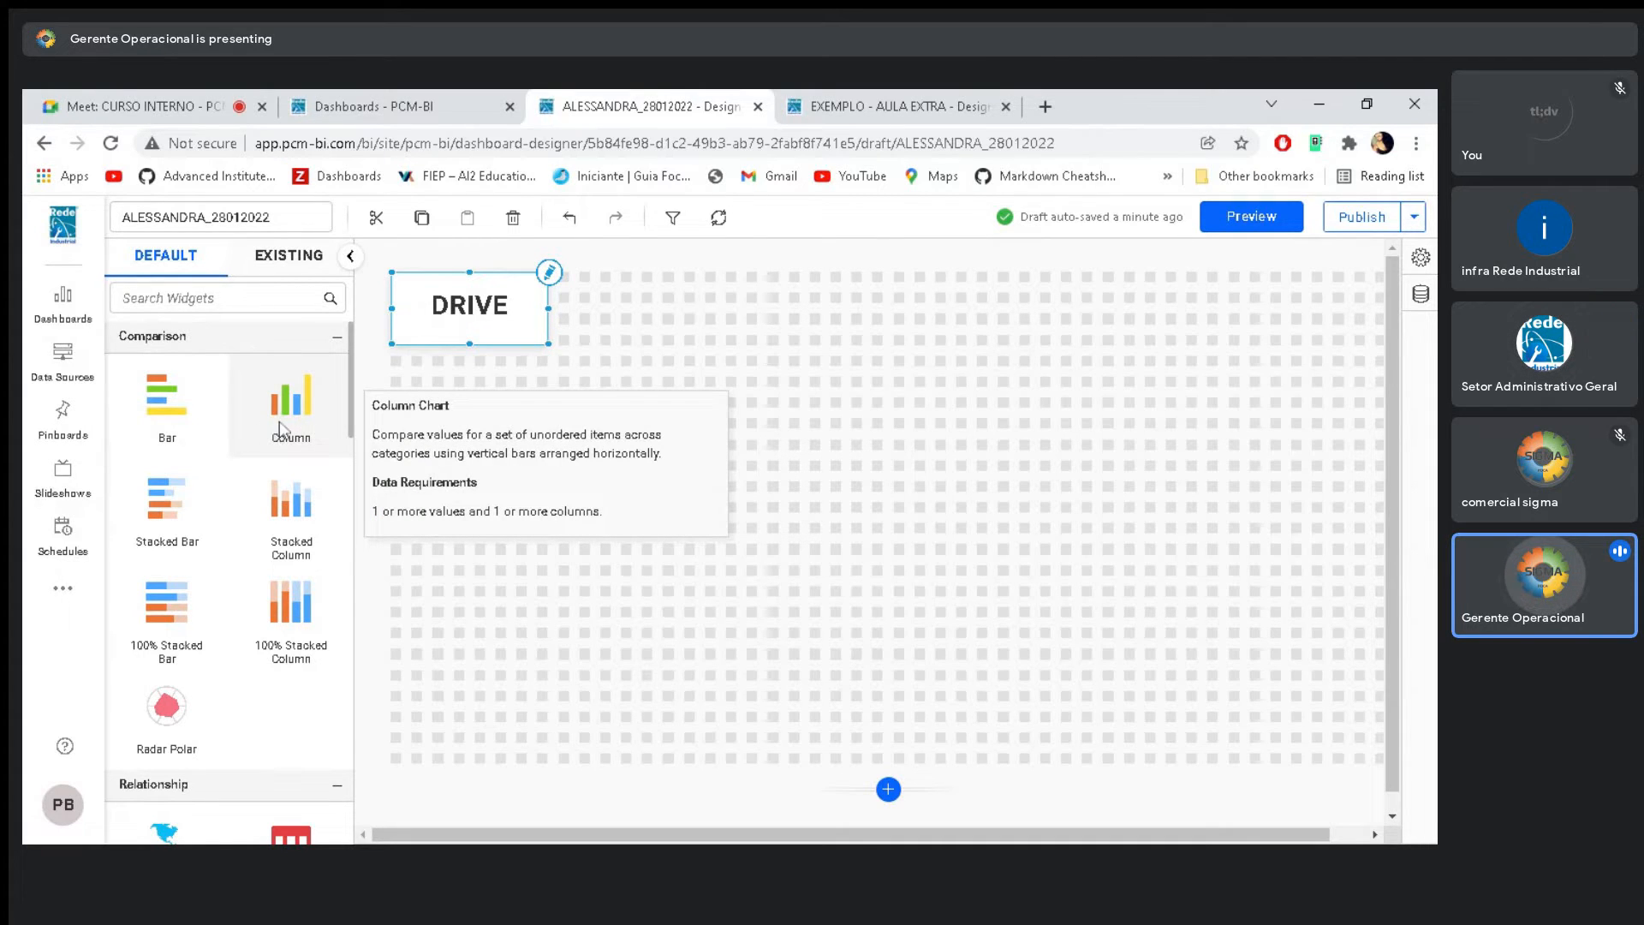
{"action": "left_click_drag", "start_coordinate": [287, 414], "coordinate": [434, 402]}
{"action": "left_click_drag", "start_coordinate": [505, 470], "coordinate": [738, 571]}
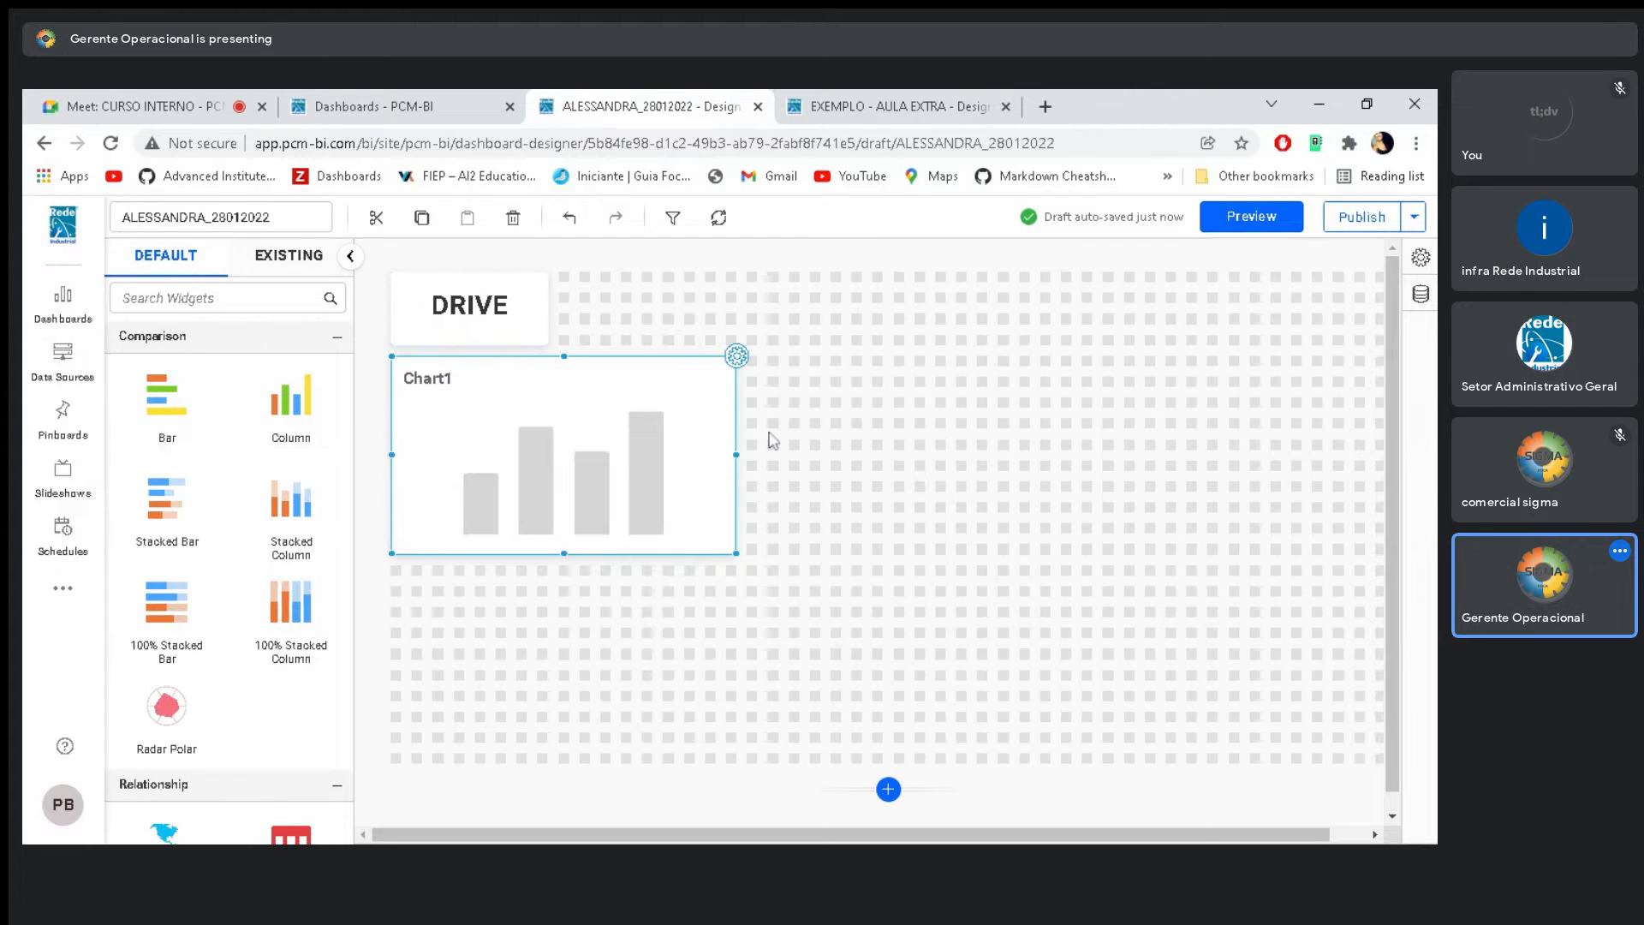
{"action": "left_click", "coordinate": [871, 514]}
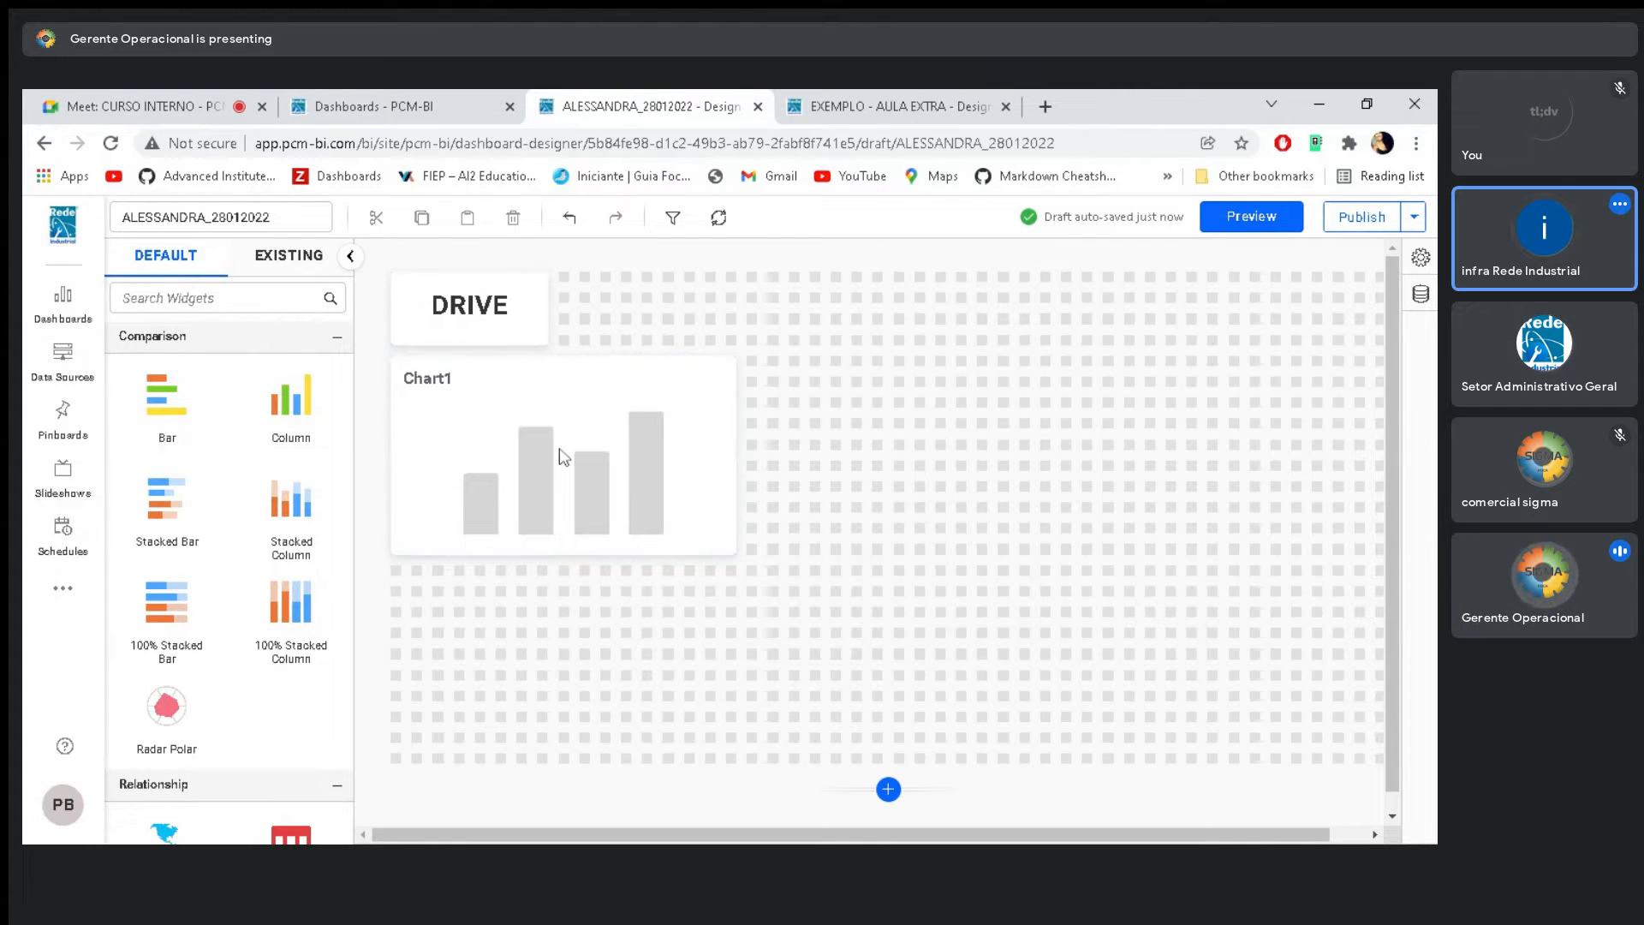
Name the column chart DEPARTAMENTOS SOLICITANTES in its properties
{"action": "left_click", "coordinate": [605, 435]}
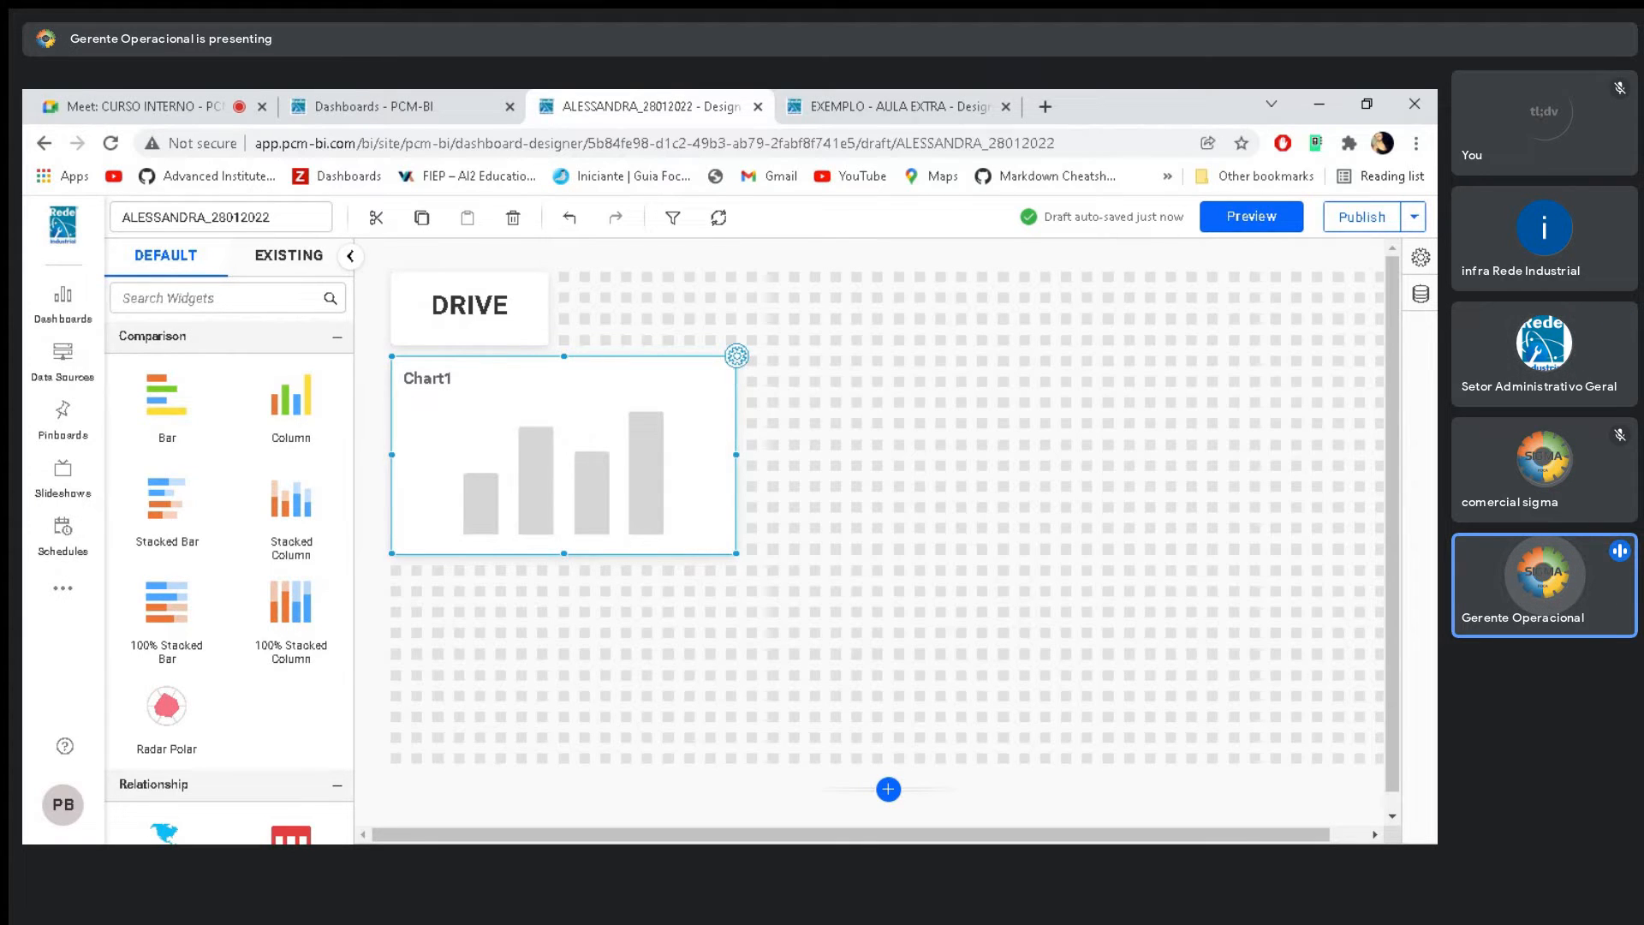
{"action": "left_click", "coordinate": [737, 356]}
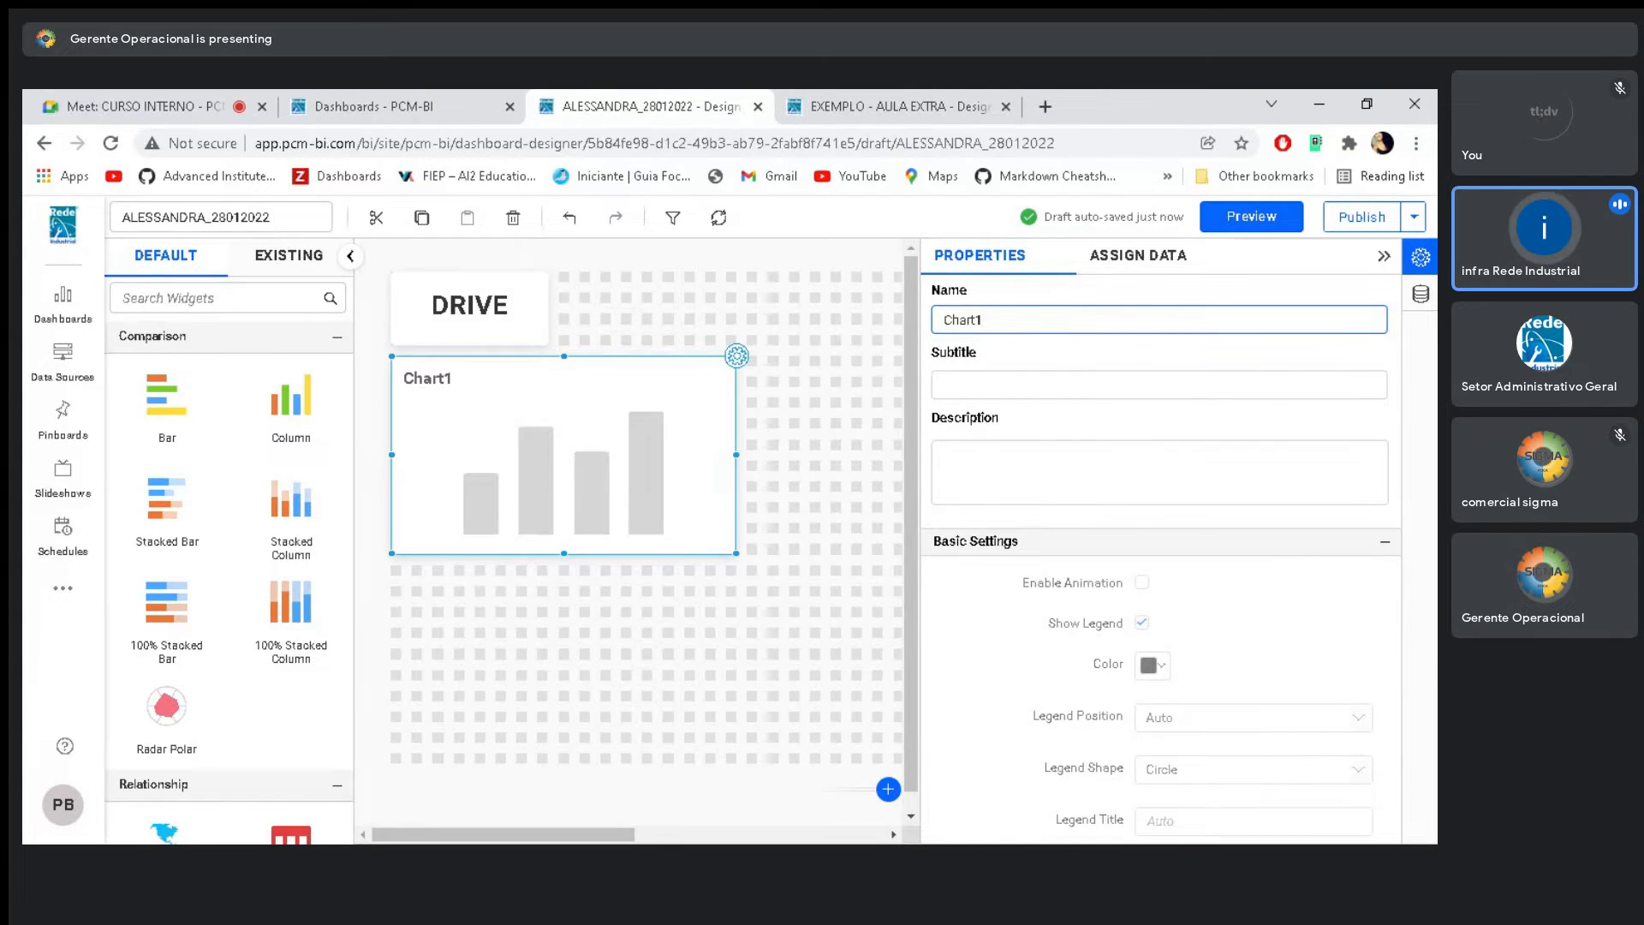
{"action": "left_click_drag", "start_coordinate": [983, 321], "coordinate": [943, 320]}
{"action": "left_click", "coordinate": [953, 321]}
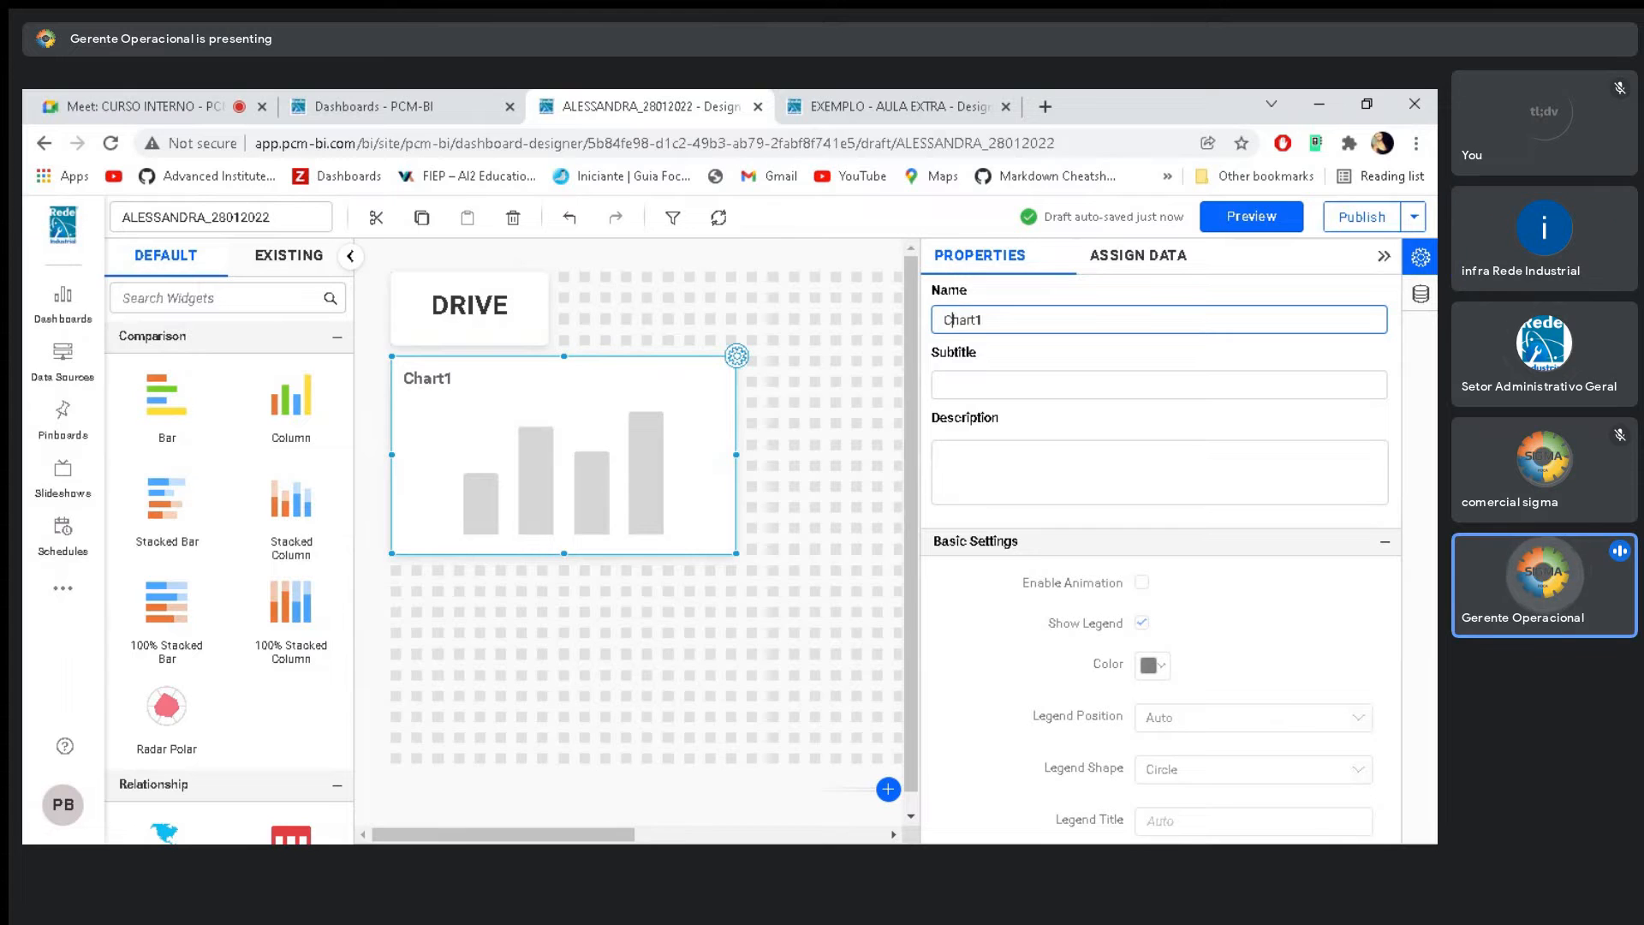
{"action": "double_click", "coordinate": [954, 320]}
{"action": "type", "text": "DEPARTAMENTOS SOLICITANTES"}
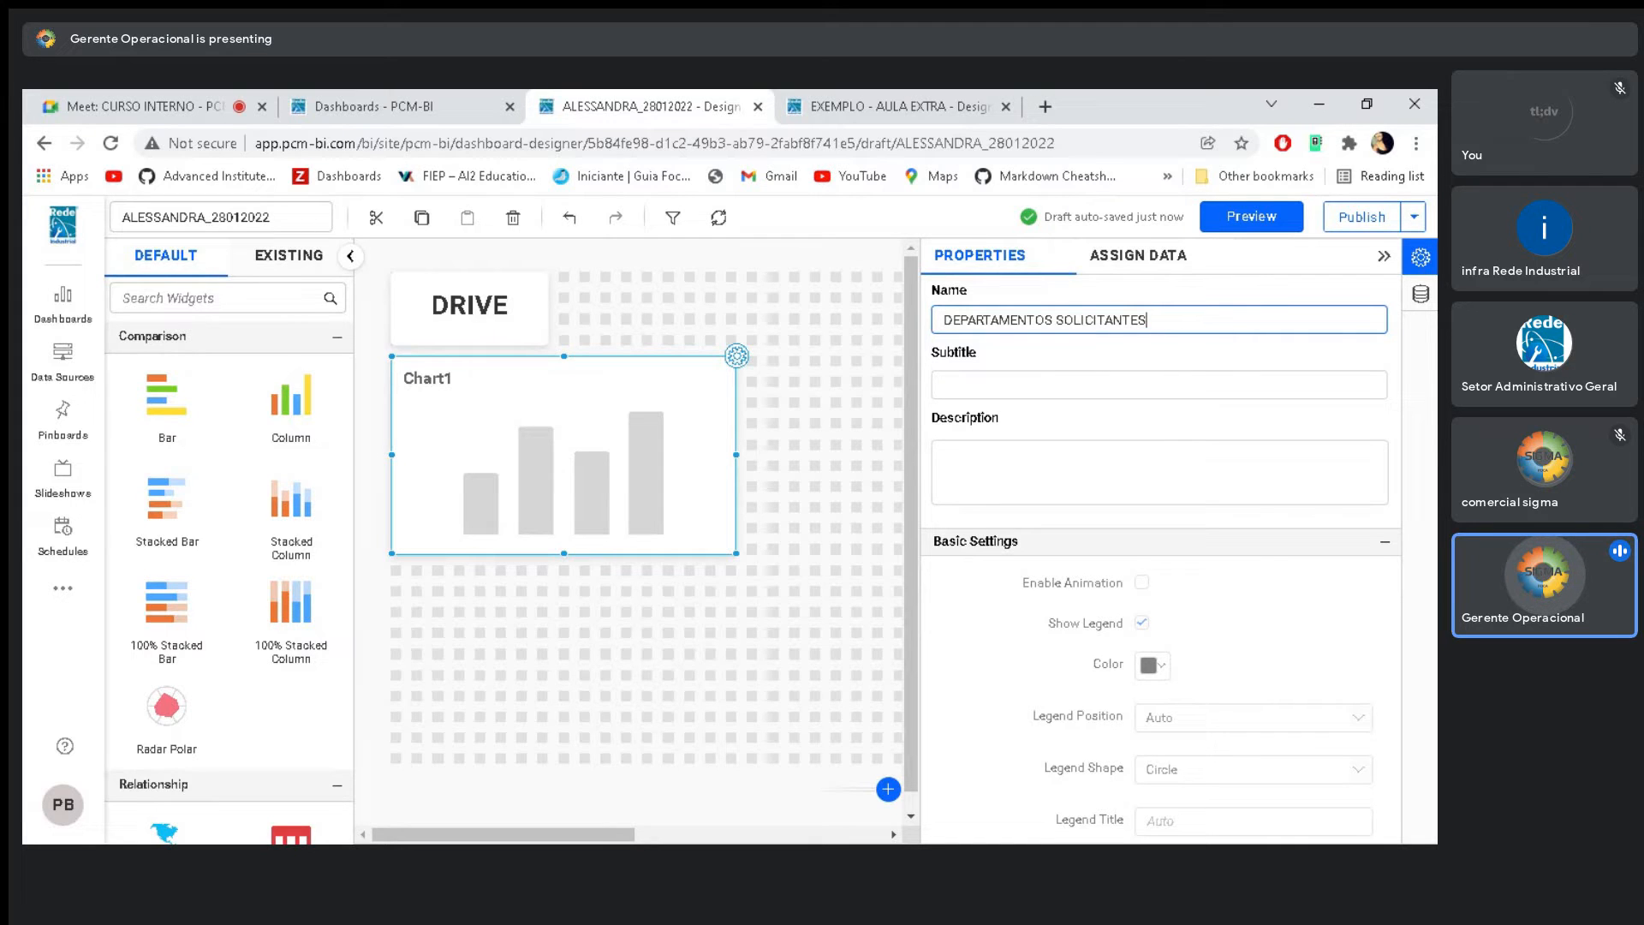
{"action": "left_click", "coordinate": [1053, 363]}
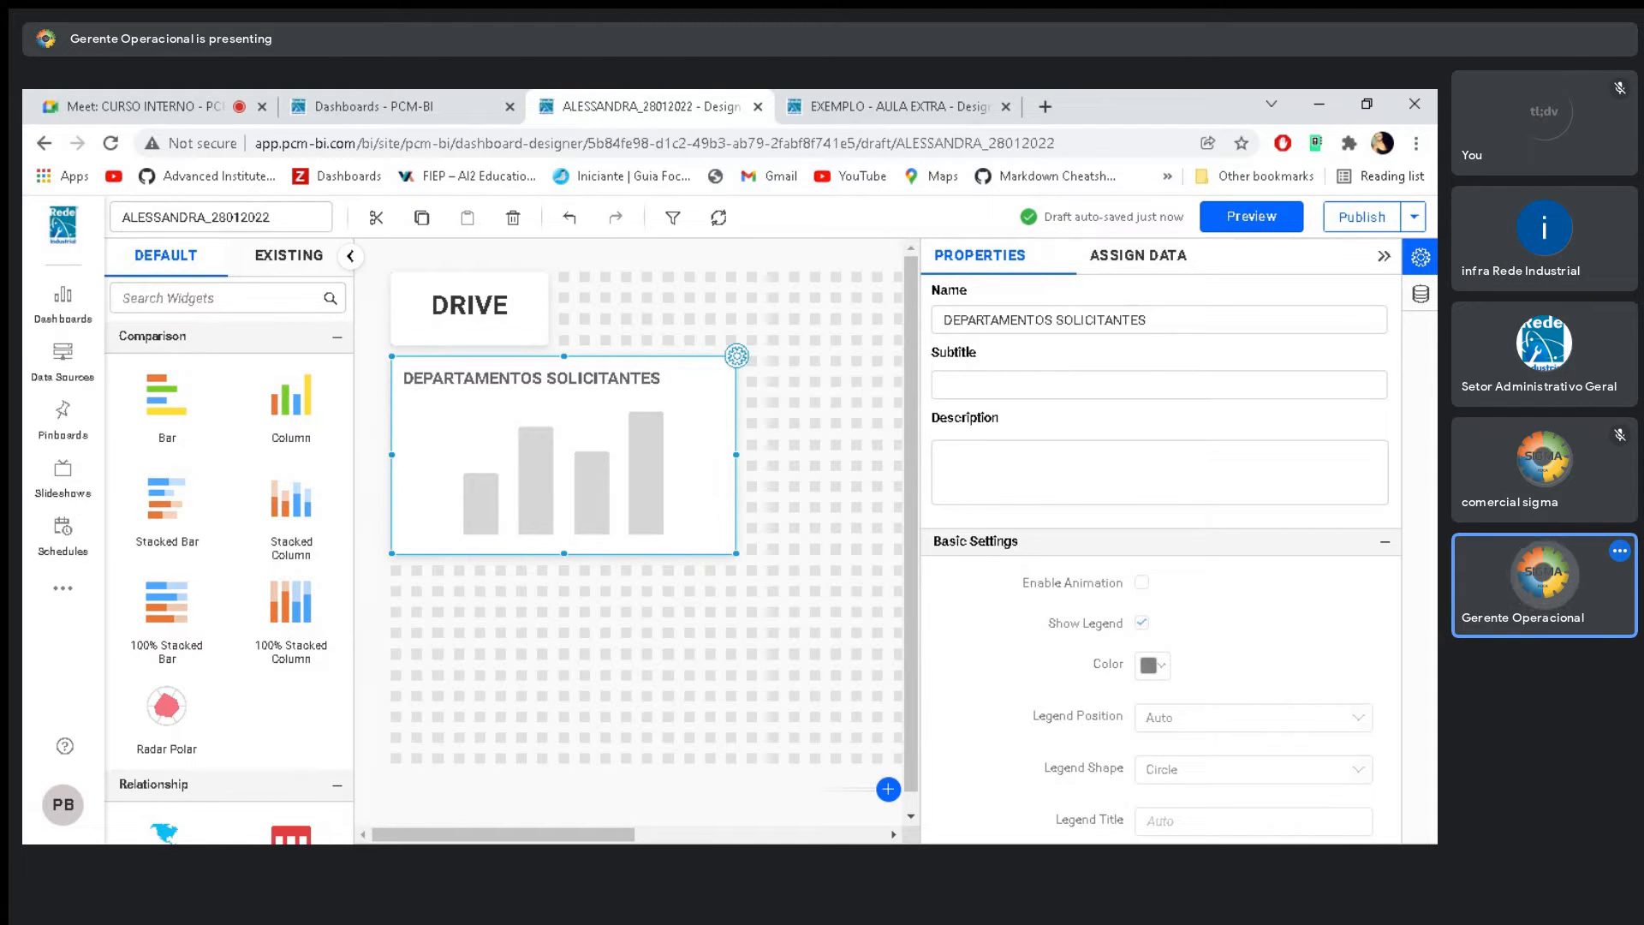
Check the preview of the EXEMPLO - AULA EXTRA dashboard and give the column chart the subtitle OS por departamento
{"action": "key", "text": "Tab"}
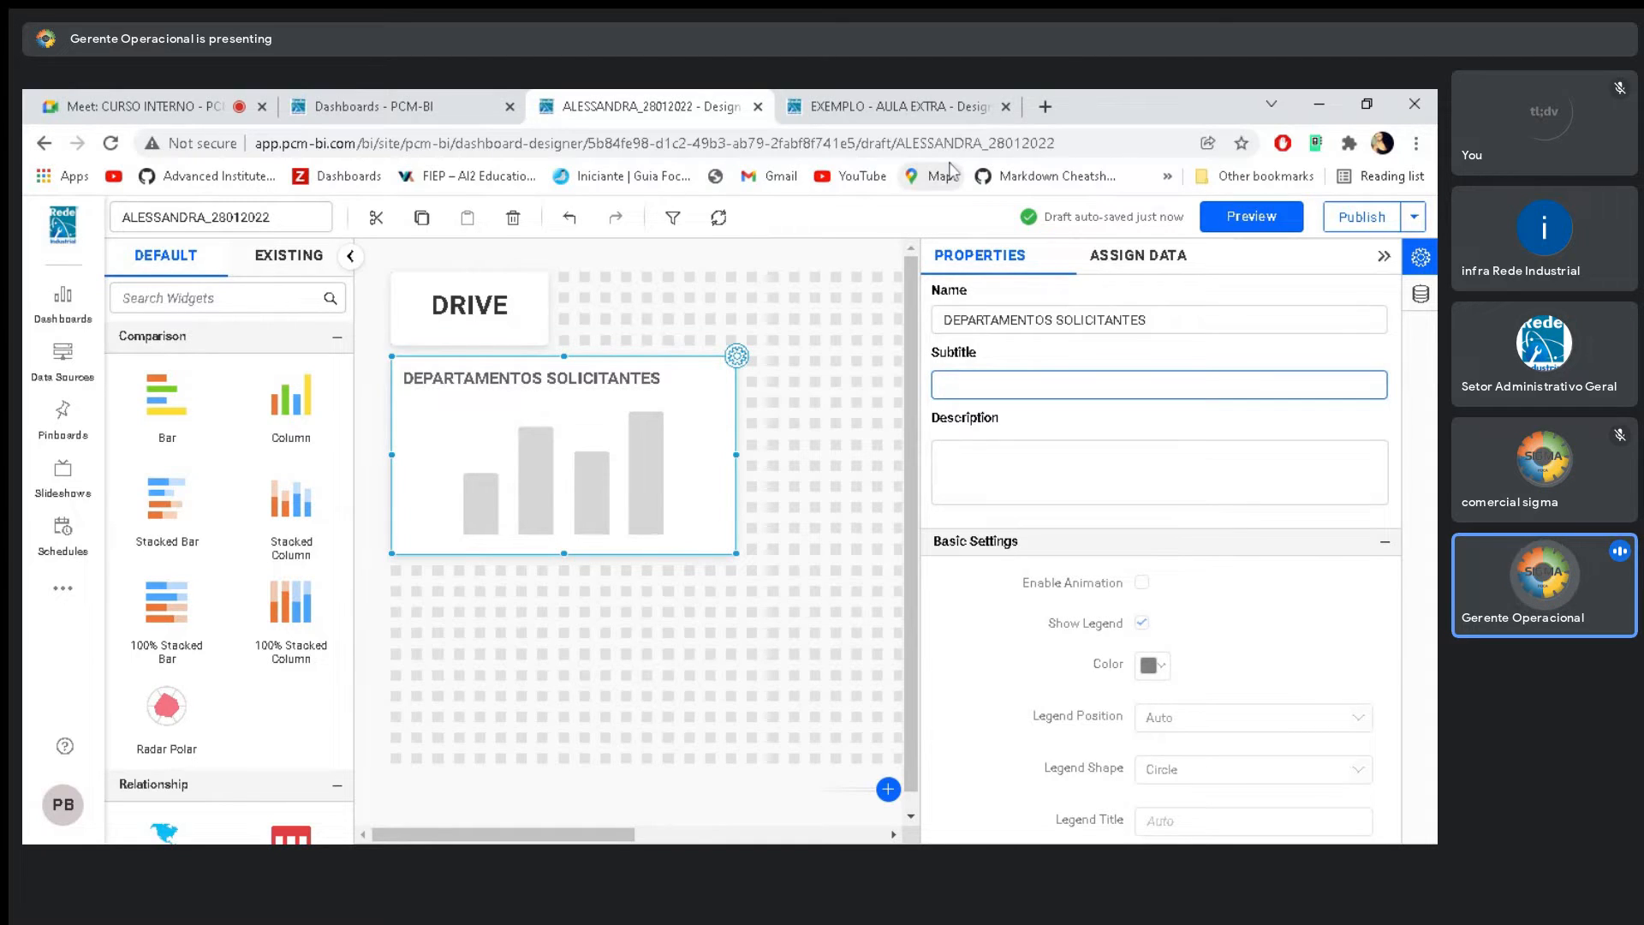
{"action": "key", "text": "ctrl+Tab"}
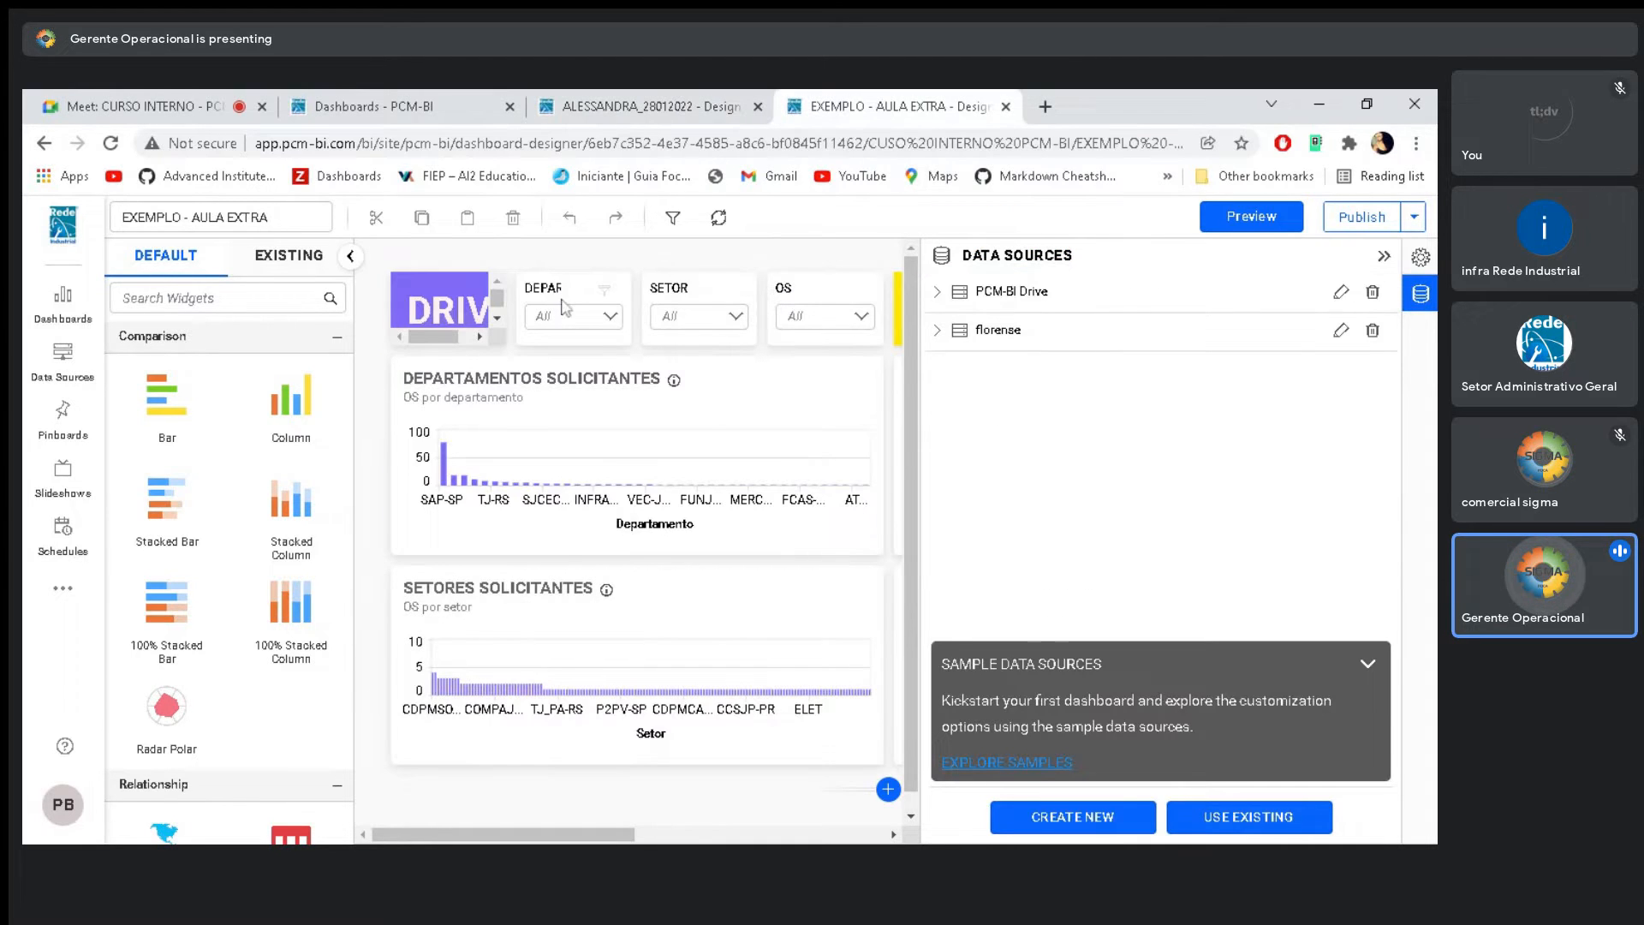
{"action": "left_click", "coordinate": [1385, 256]}
{"action": "left_click", "coordinate": [1251, 216]}
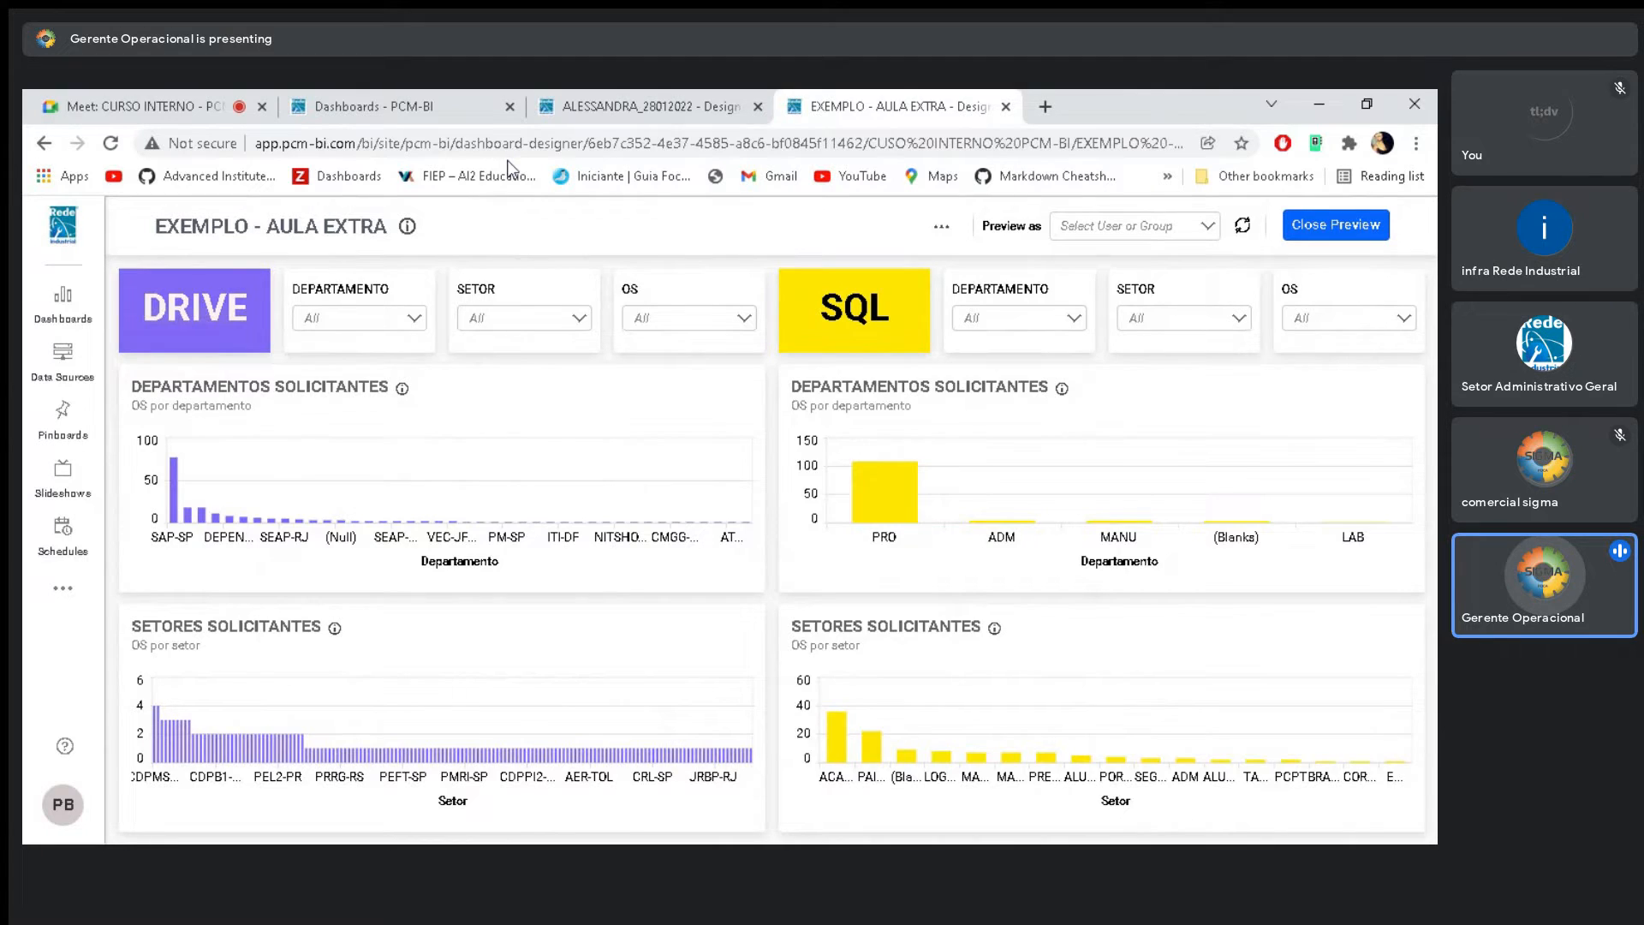
{"action": "left_click", "coordinate": [651, 106]}
{"action": "left_click", "coordinate": [1083, 396]}
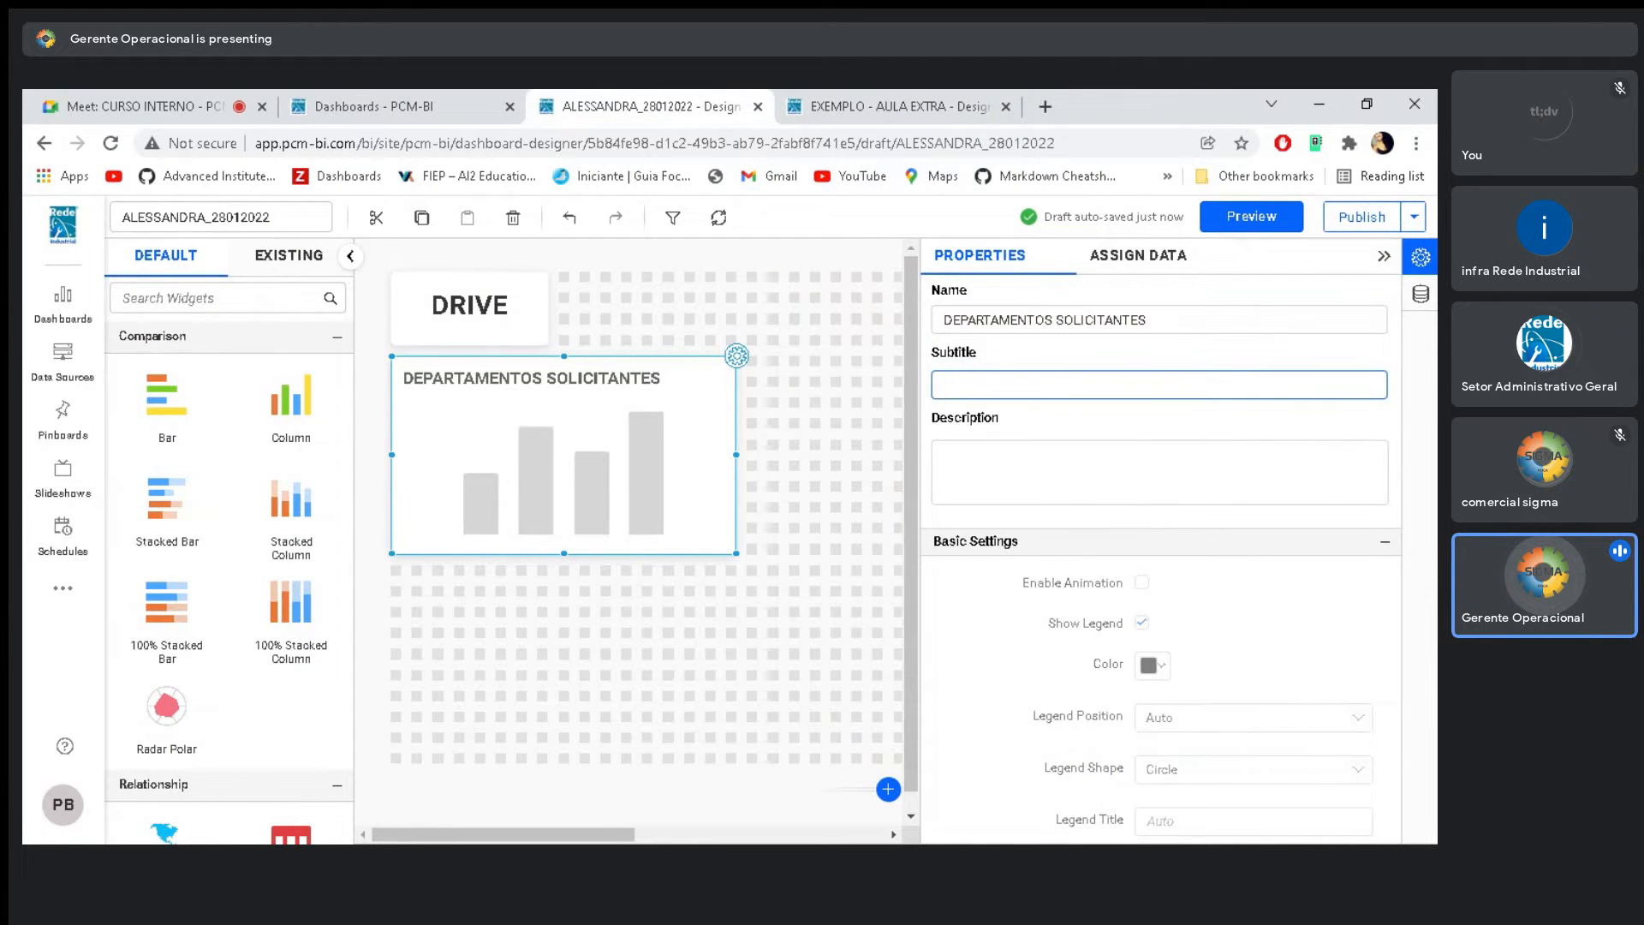
{"action": "type", "text": "OS por departamento"}
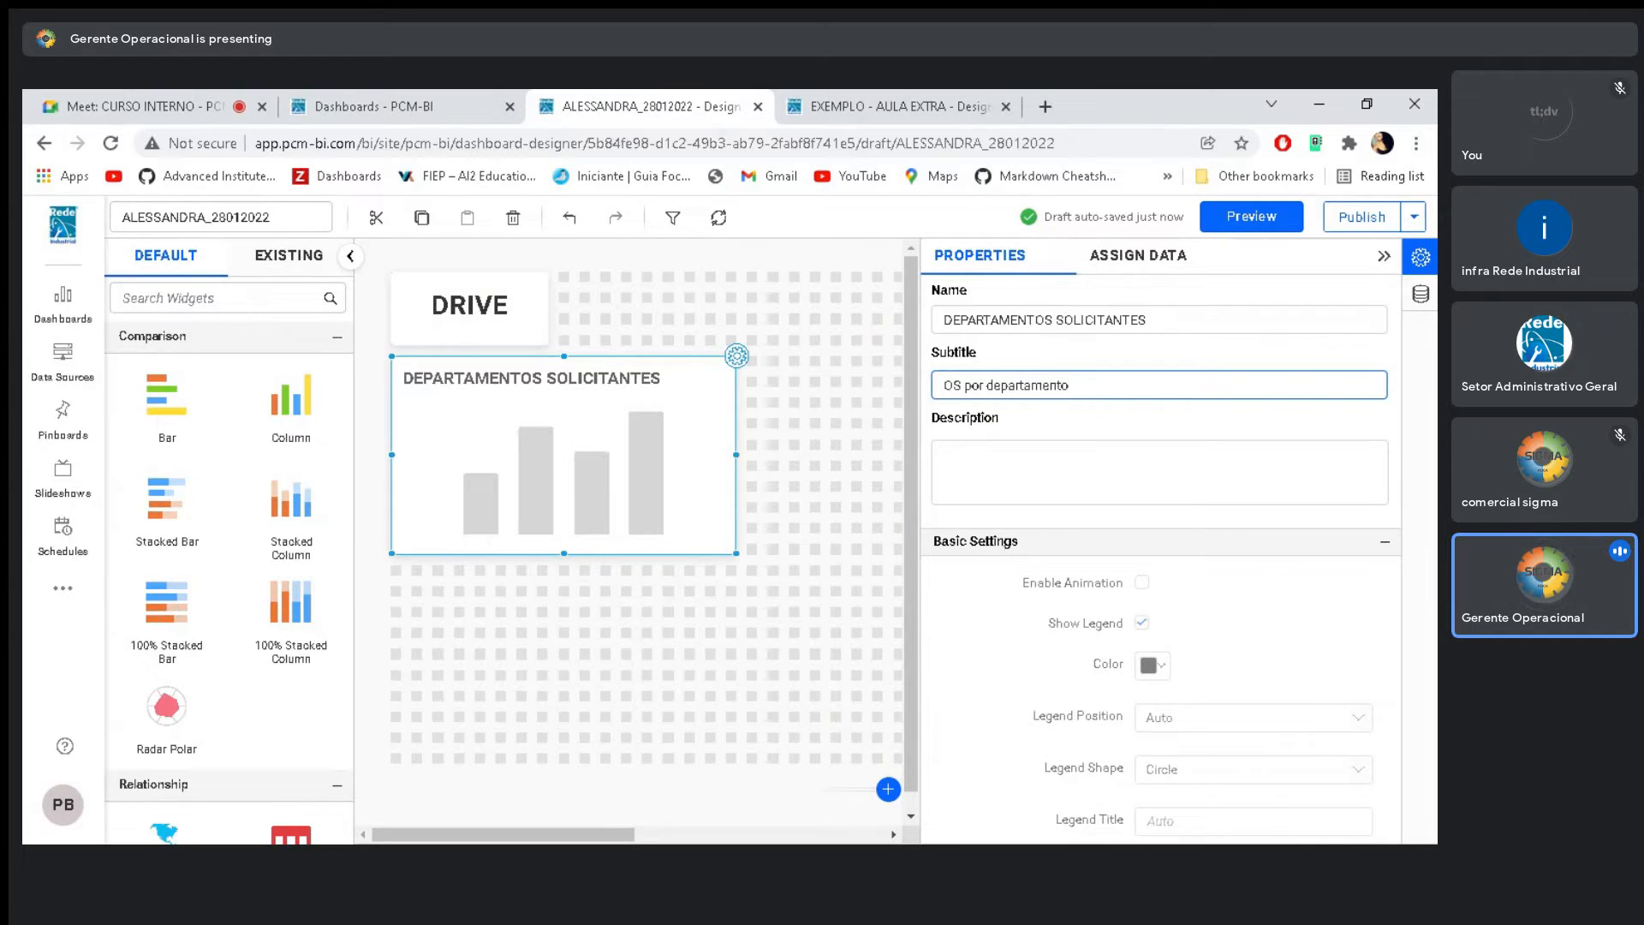
{"action": "key", "text": "Tab"}
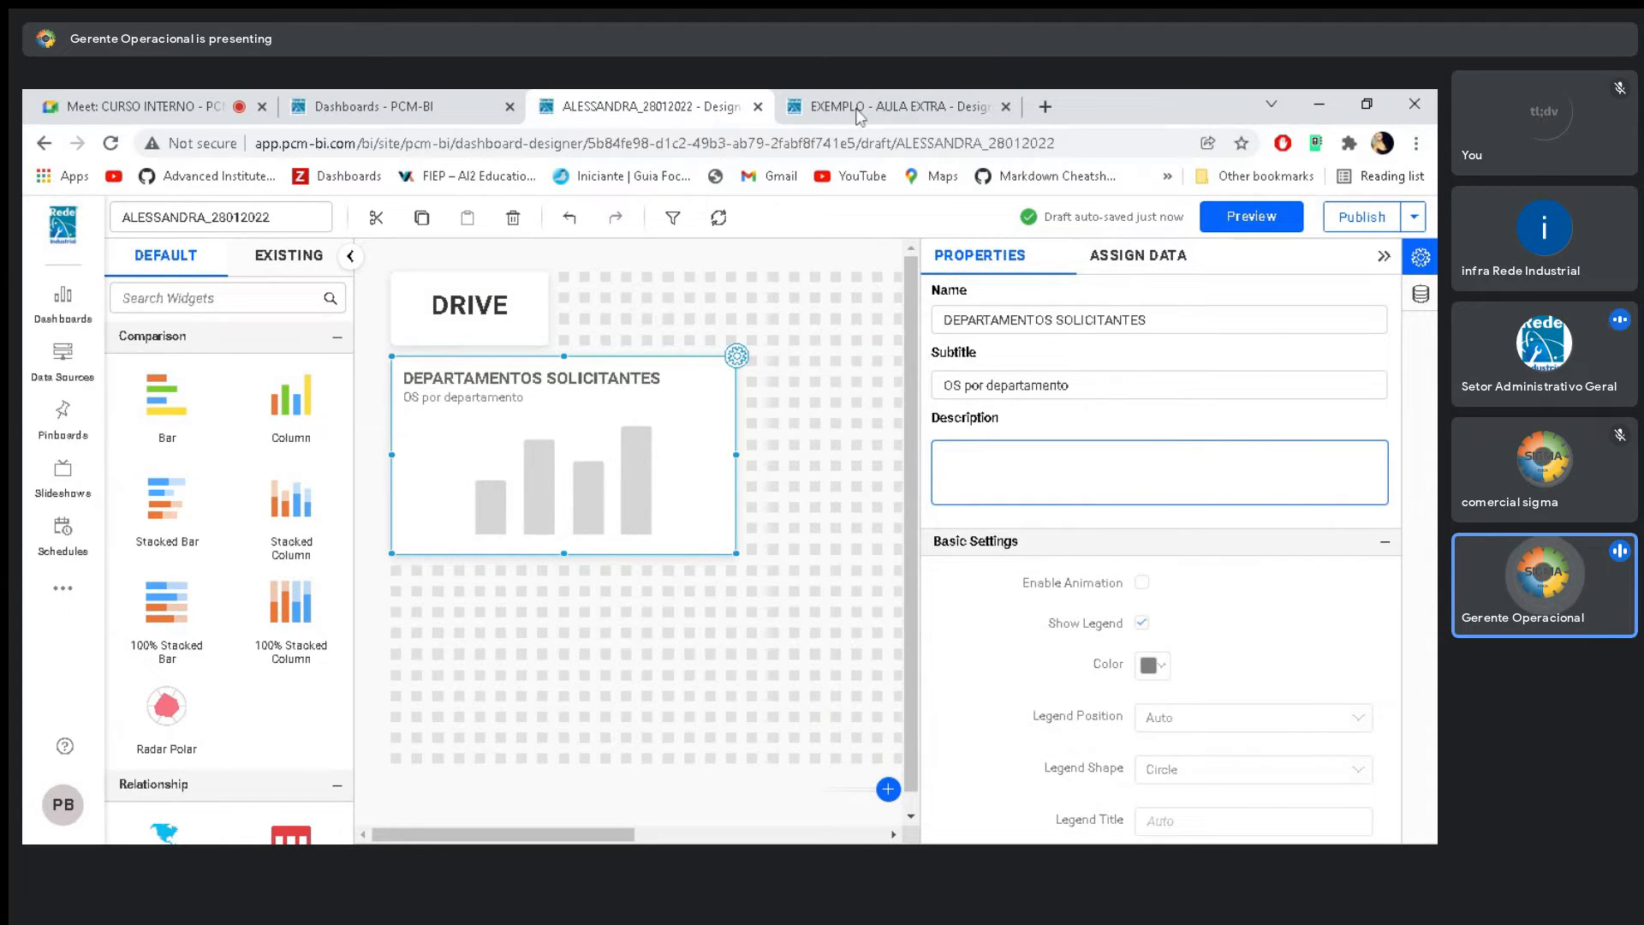
Check the chart description in EXEMPLO - AULA EXTRA and give the column chart the description Relação dos departamentos com OS's abertas
{"action": "left_click", "coordinate": [891, 106]}
{"action": "mouse_move", "coordinate": [404, 396]}
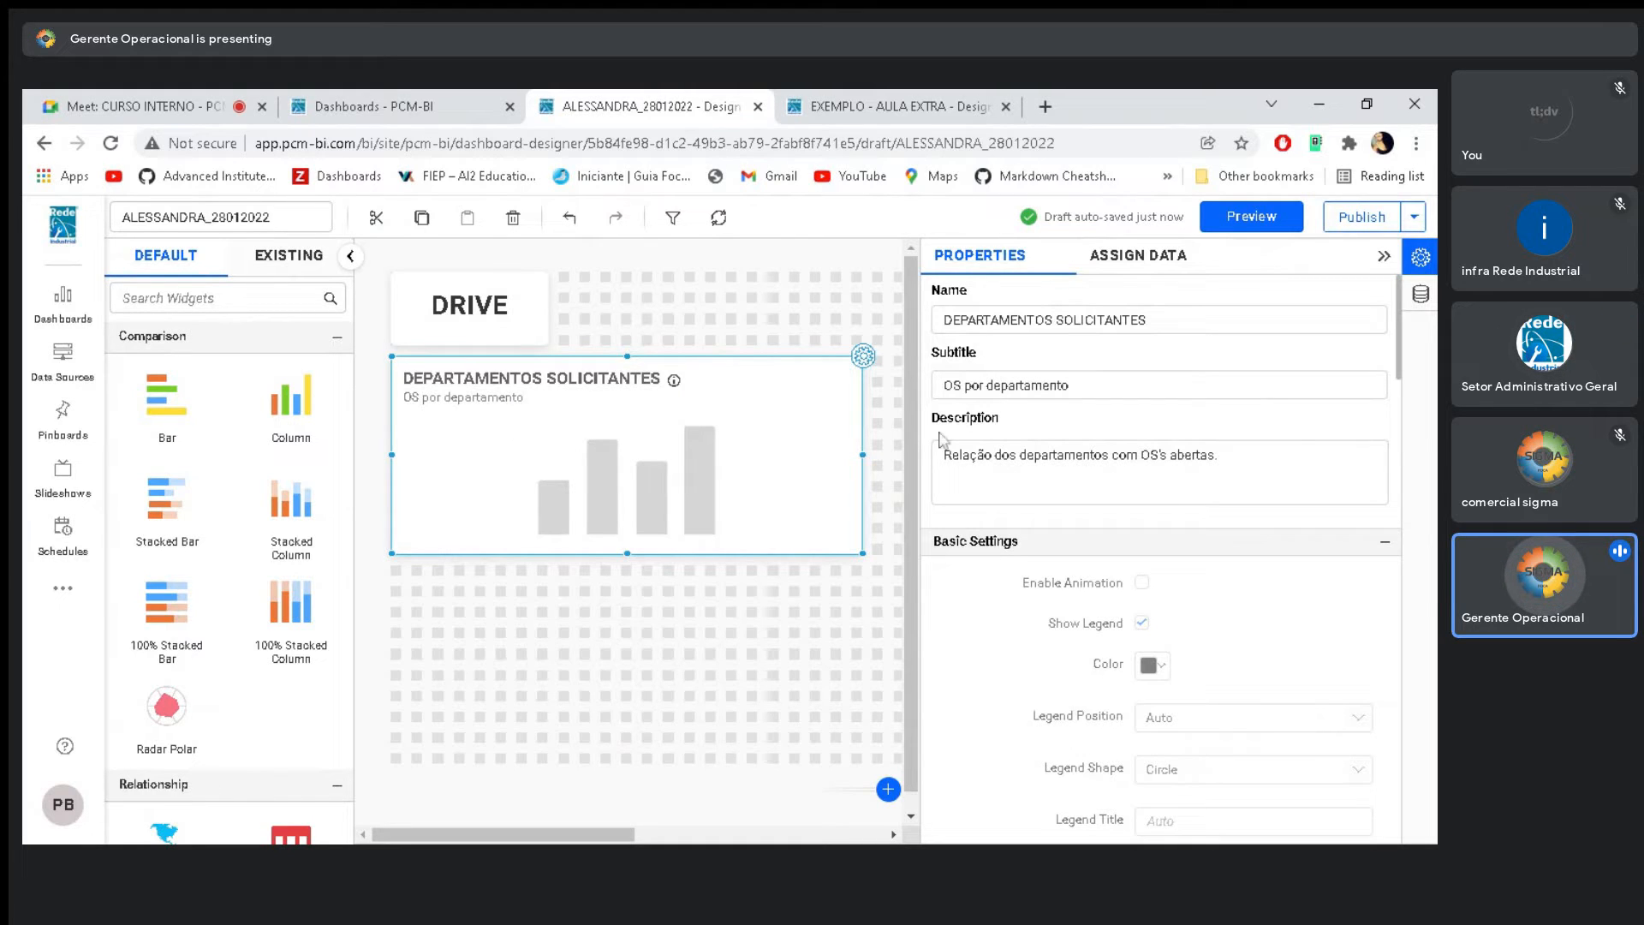
Assign the Cod. OS dimension from PCM-BI Drive as the column chart's value
{"action": "left_click", "coordinate": [1115, 257]}
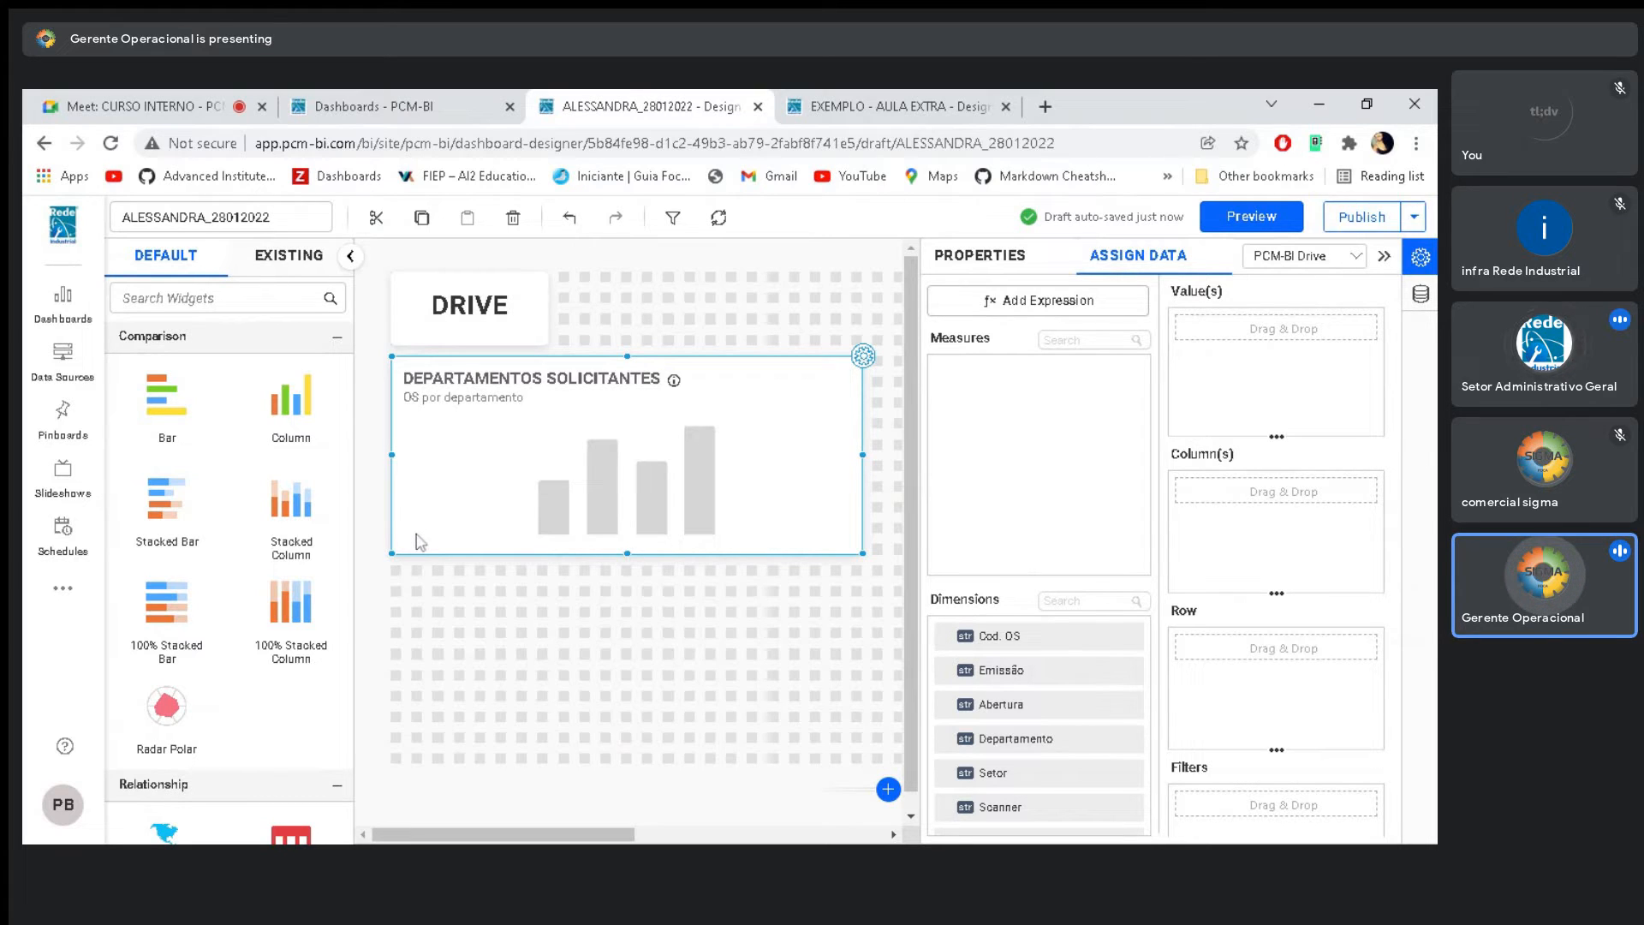
{"action": "left_click_drag", "start_coordinate": [993, 644], "coordinate": [1201, 322]}
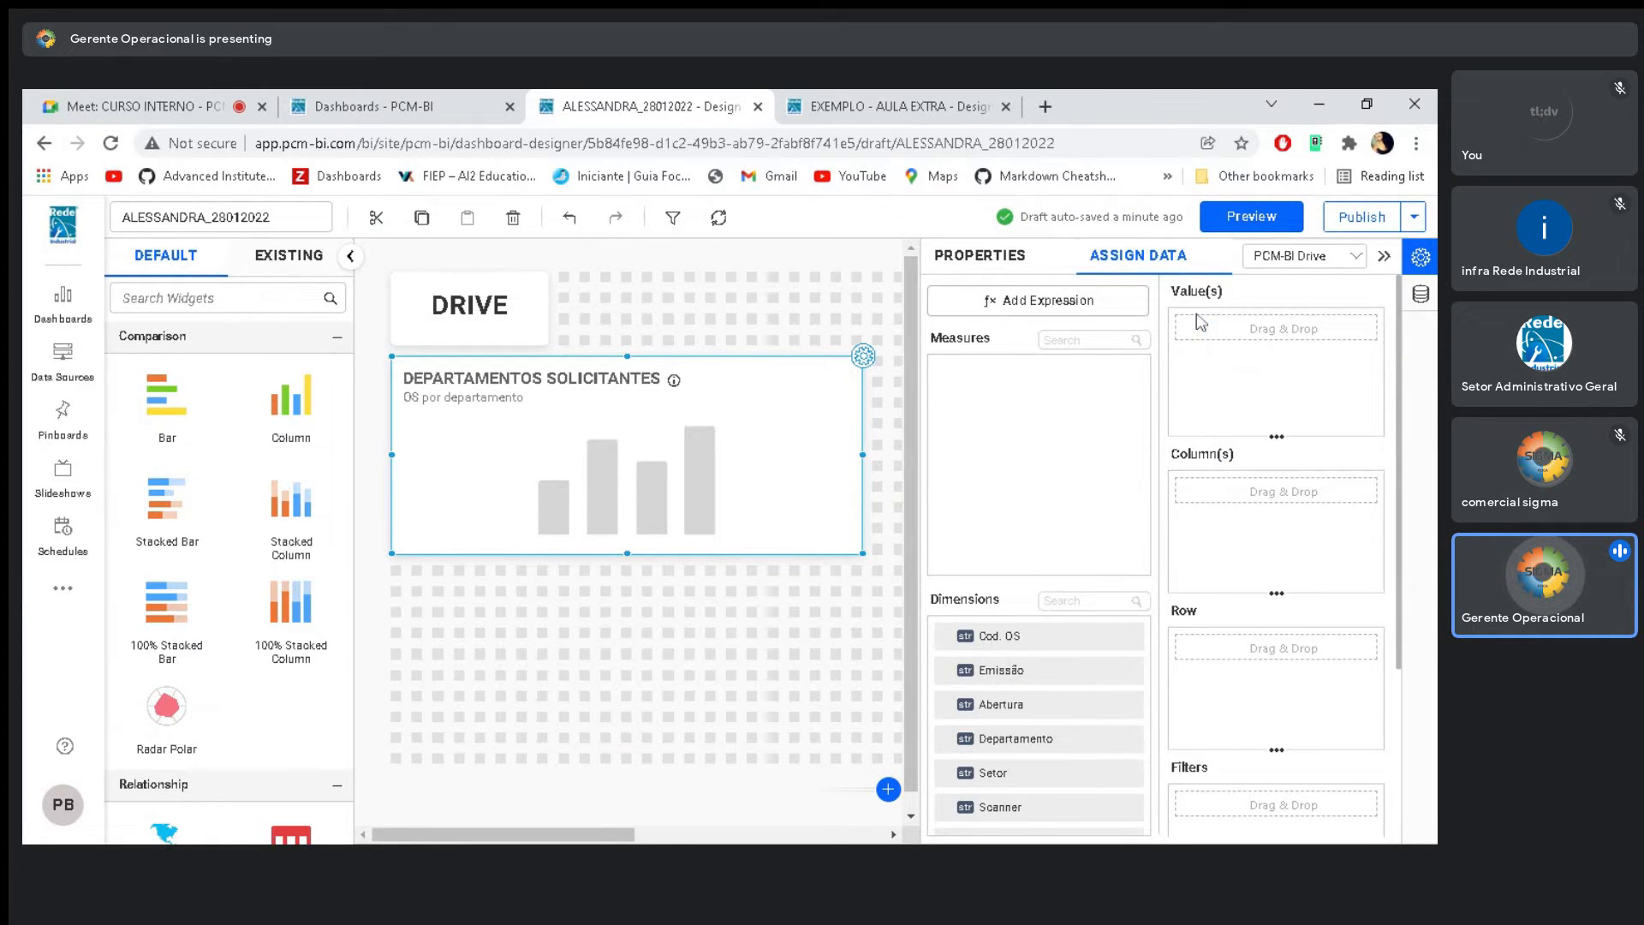
{"action": "left_click_drag", "start_coordinate": [1028, 638], "coordinate": [1242, 338]}
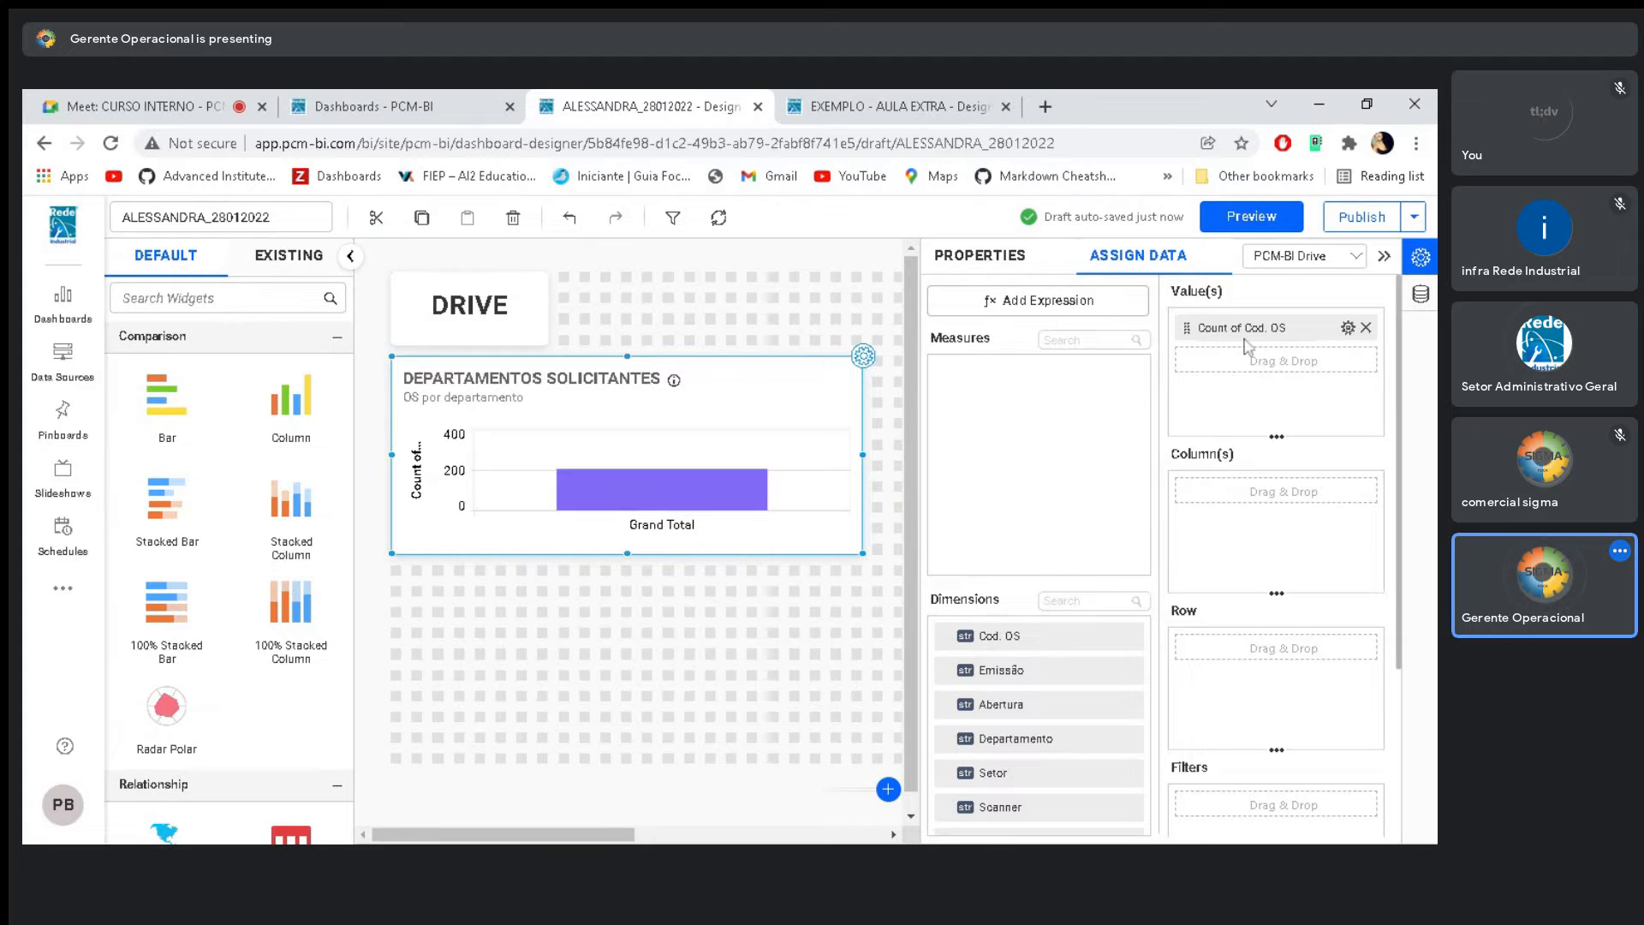
Switch the Cod. OS value between Distinct Count and Count to compare the bar, leaving it on Count
{"action": "left_click", "coordinate": [1348, 329]}
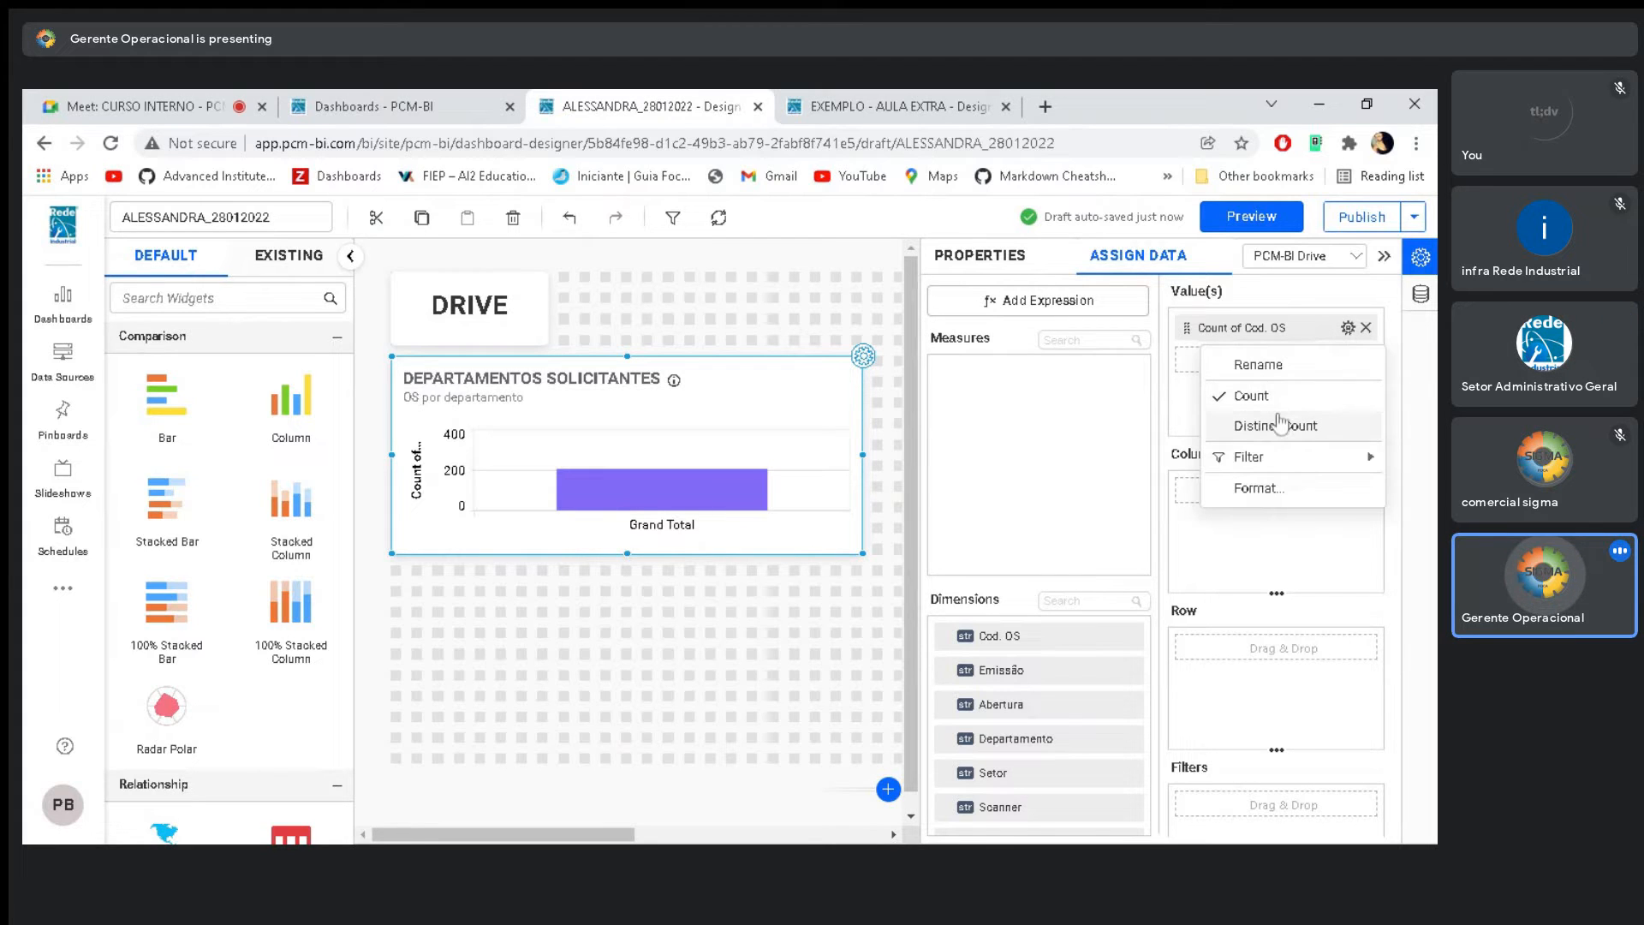
{"action": "left_click", "coordinate": [1276, 427]}
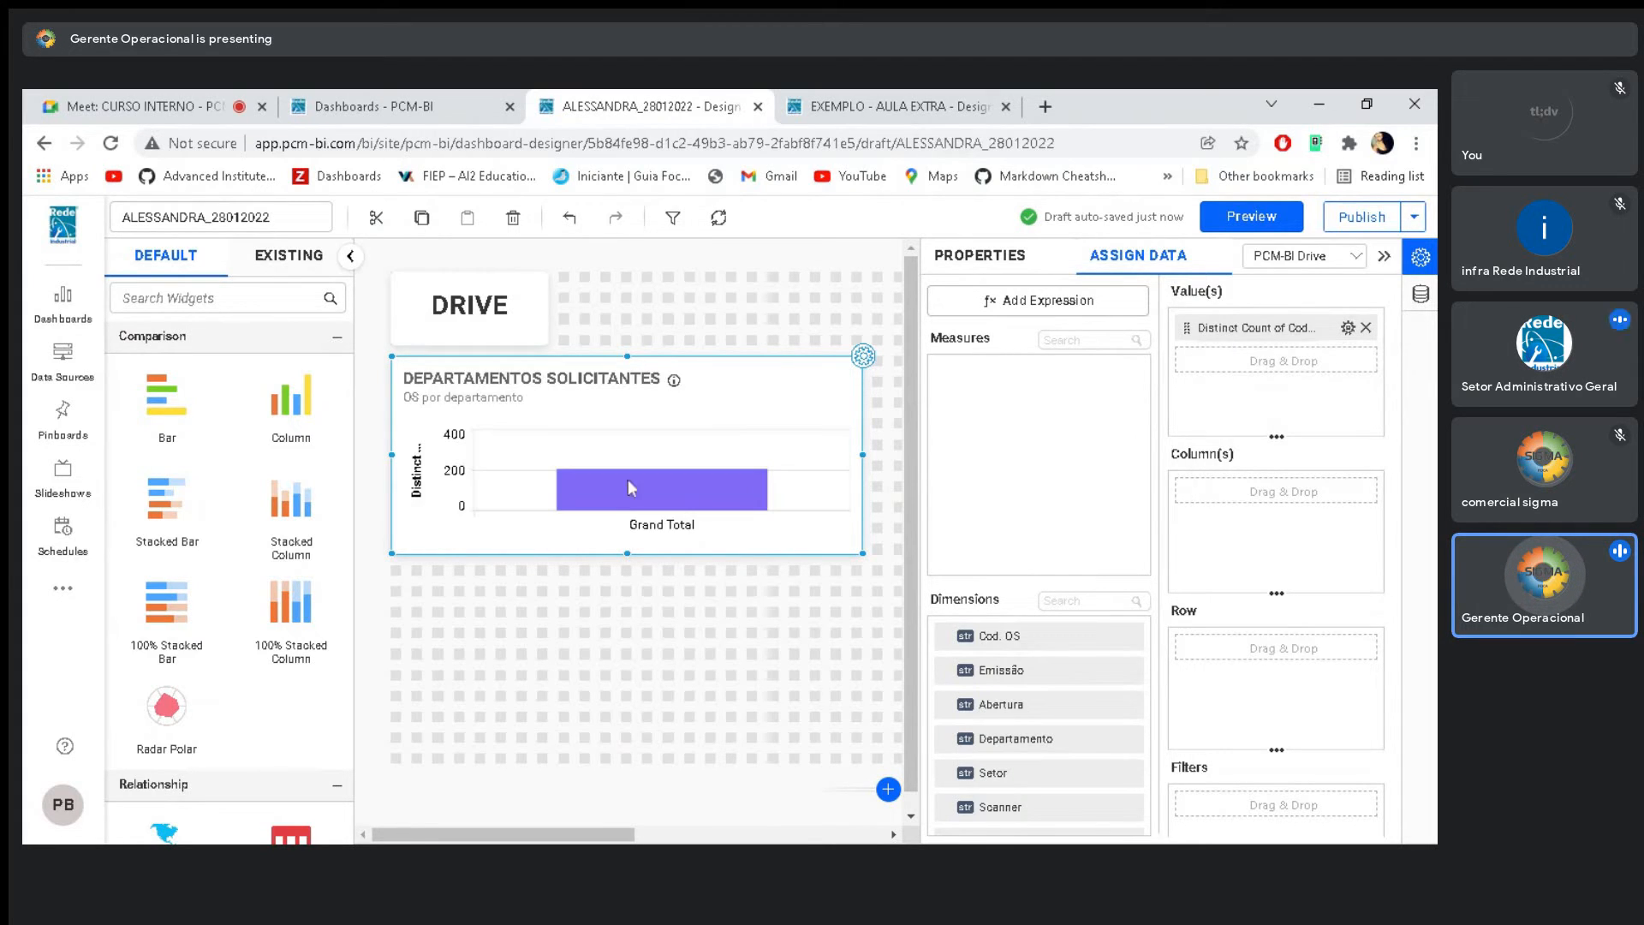
{"action": "left_click", "coordinate": [1348, 327]}
{"action": "left_click", "coordinate": [1291, 393]}
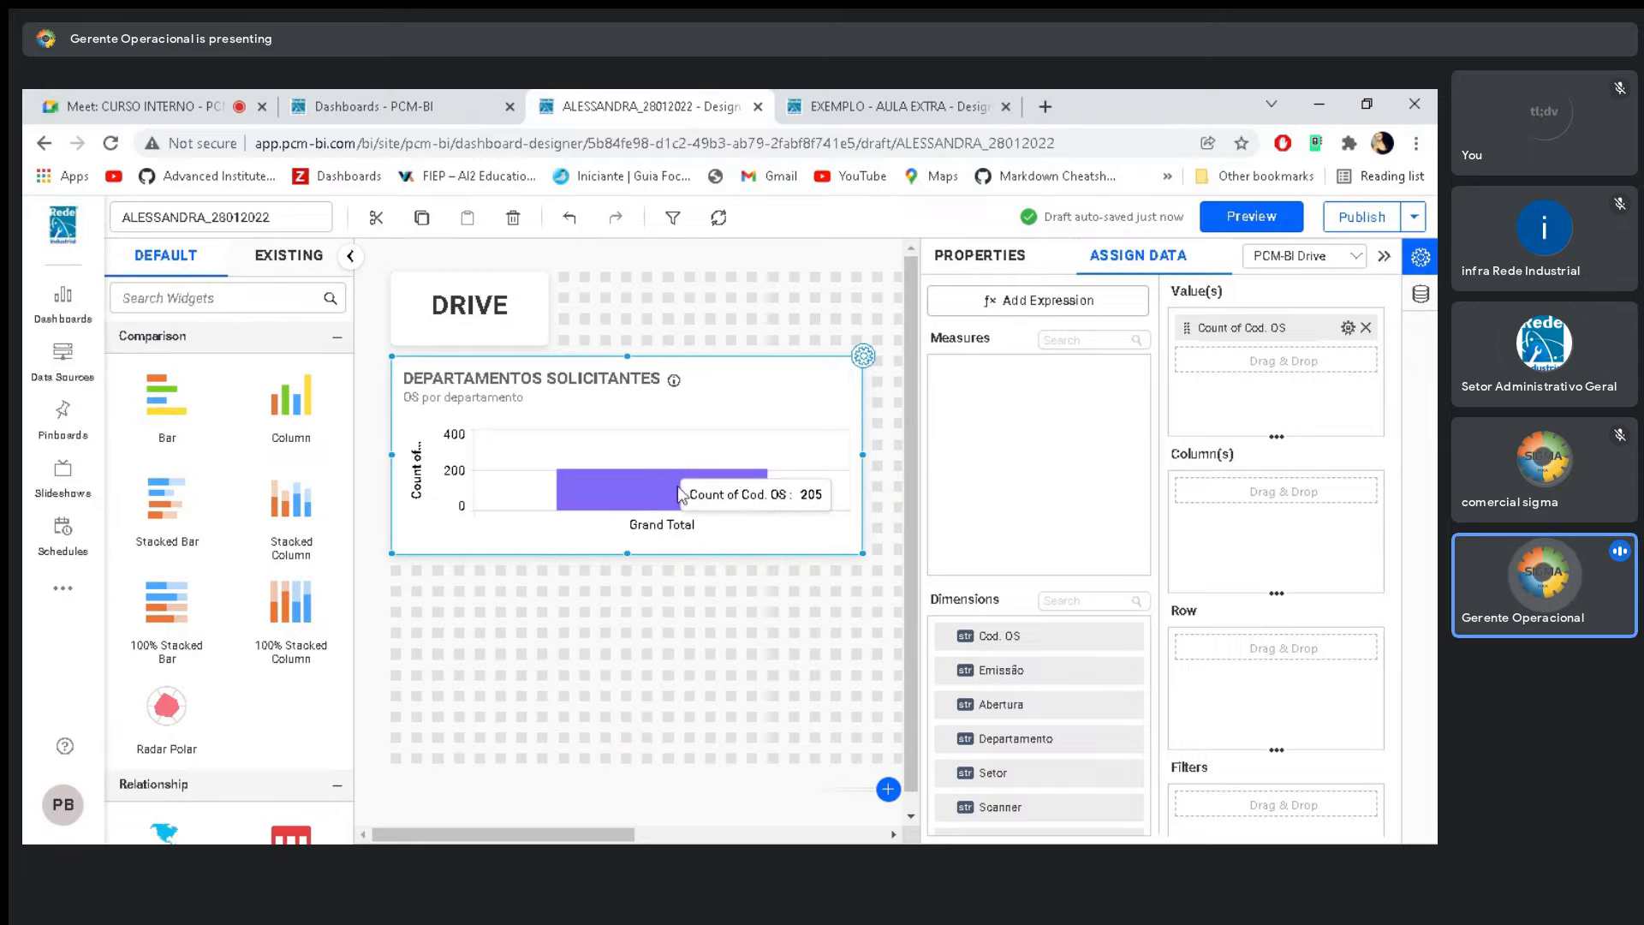
{"action": "left_click", "coordinate": [1351, 329]}
{"action": "left_click", "coordinate": [1289, 423]}
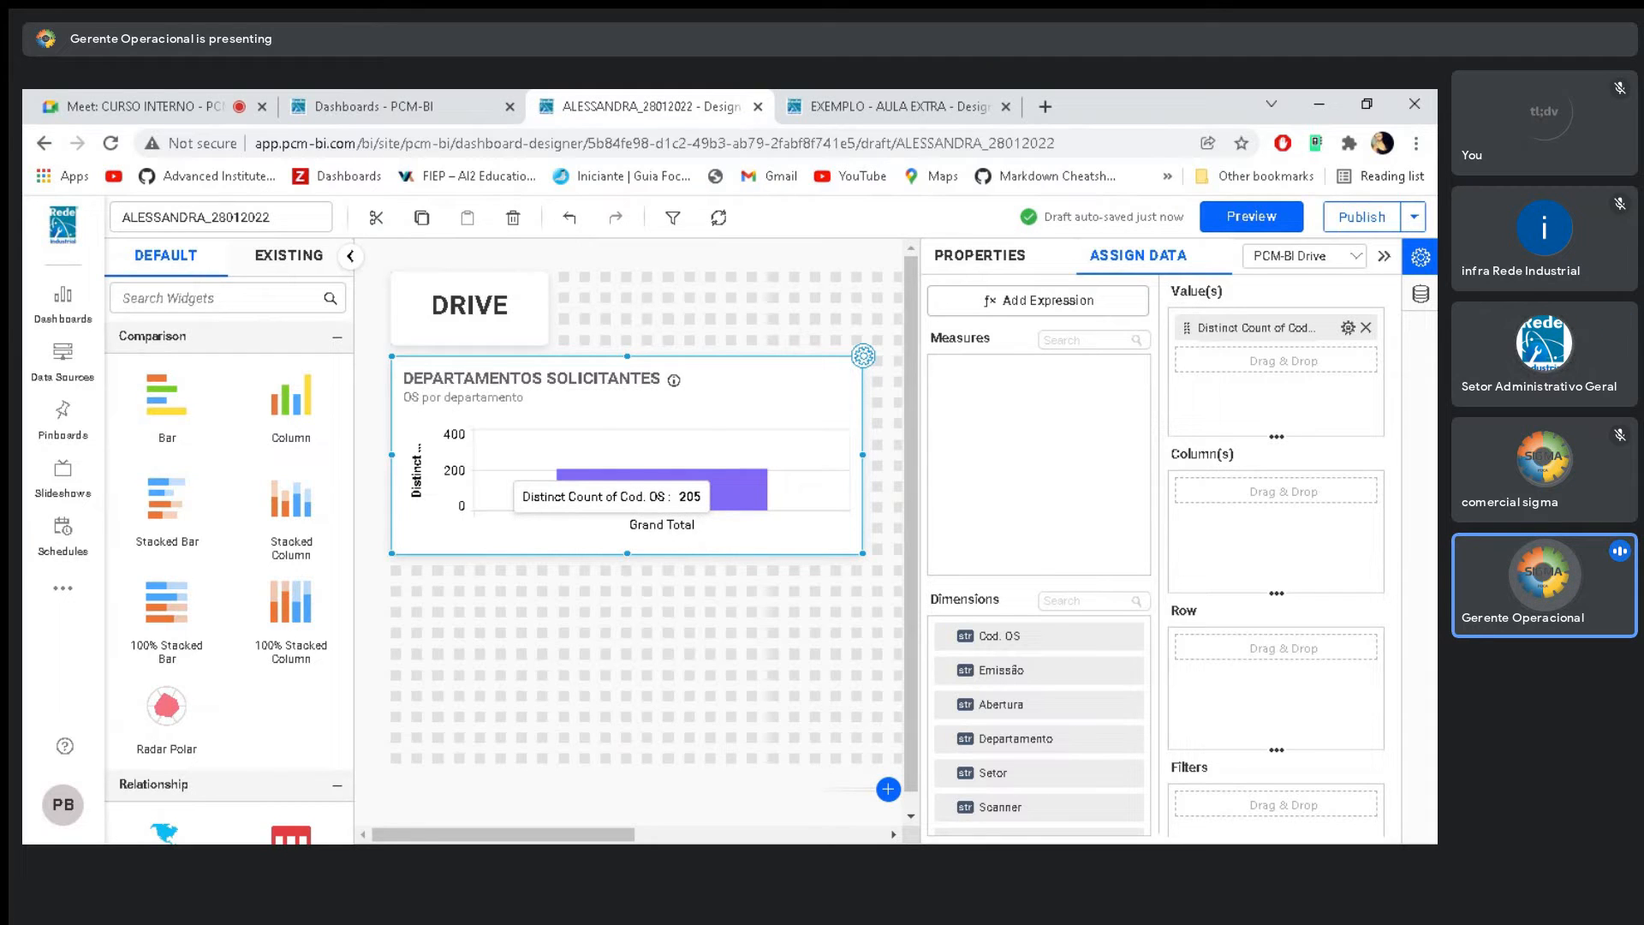
{"action": "left_click", "coordinate": [1348, 328]}
{"action": "left_click", "coordinate": [1264, 397]}
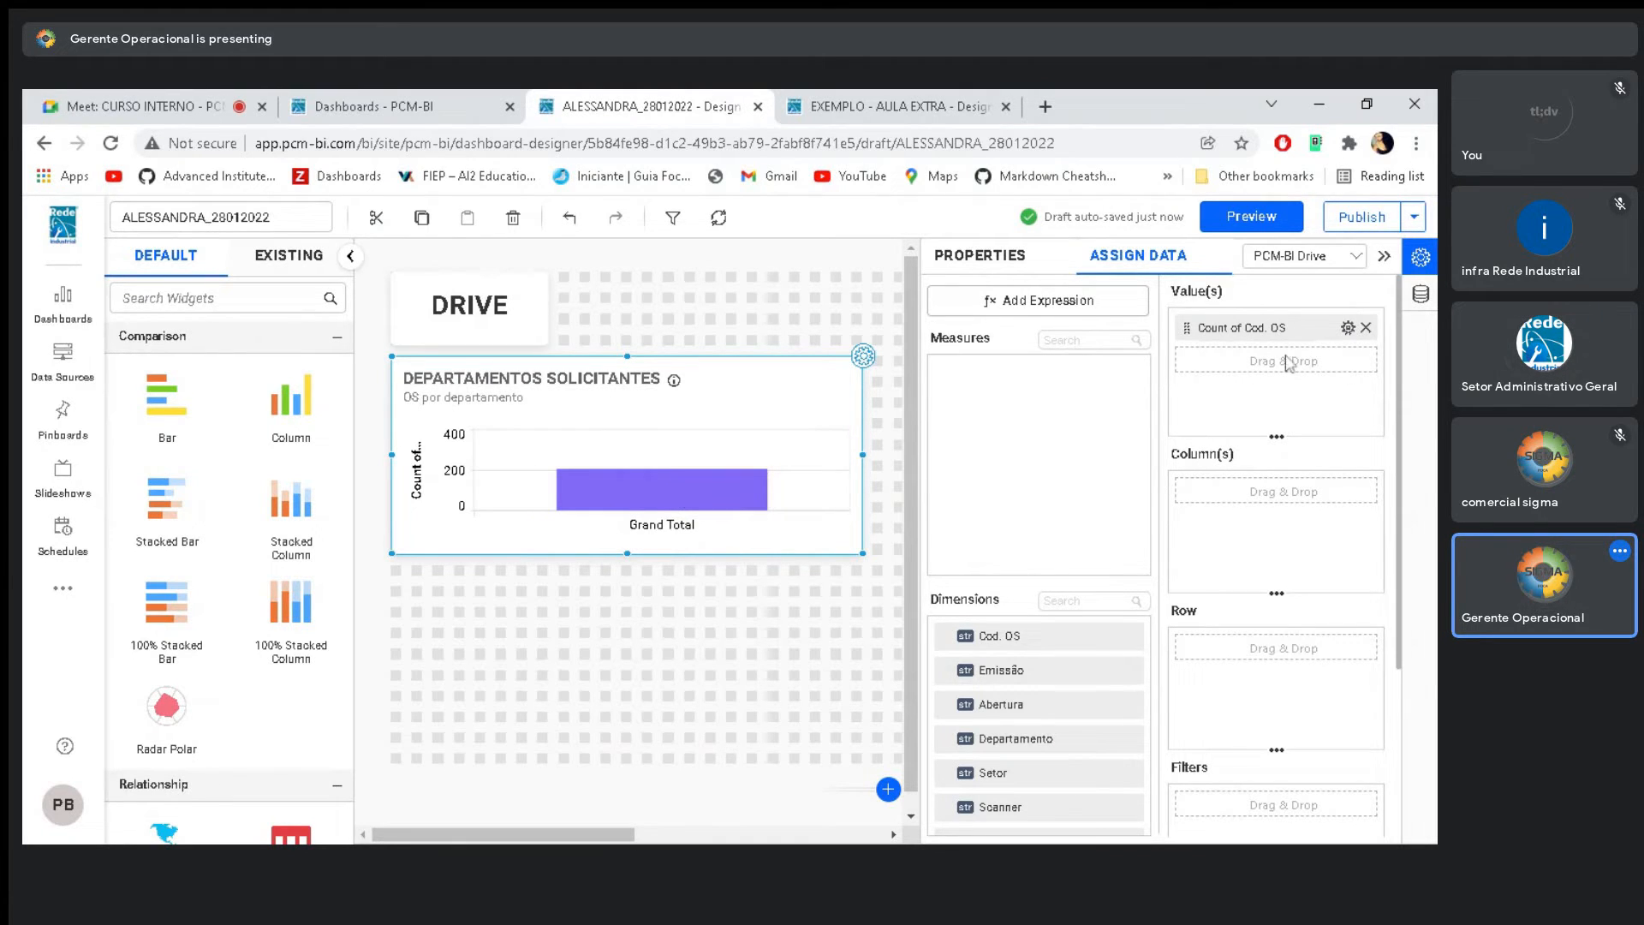
{"action": "mouse_move", "coordinate": [629, 494]}
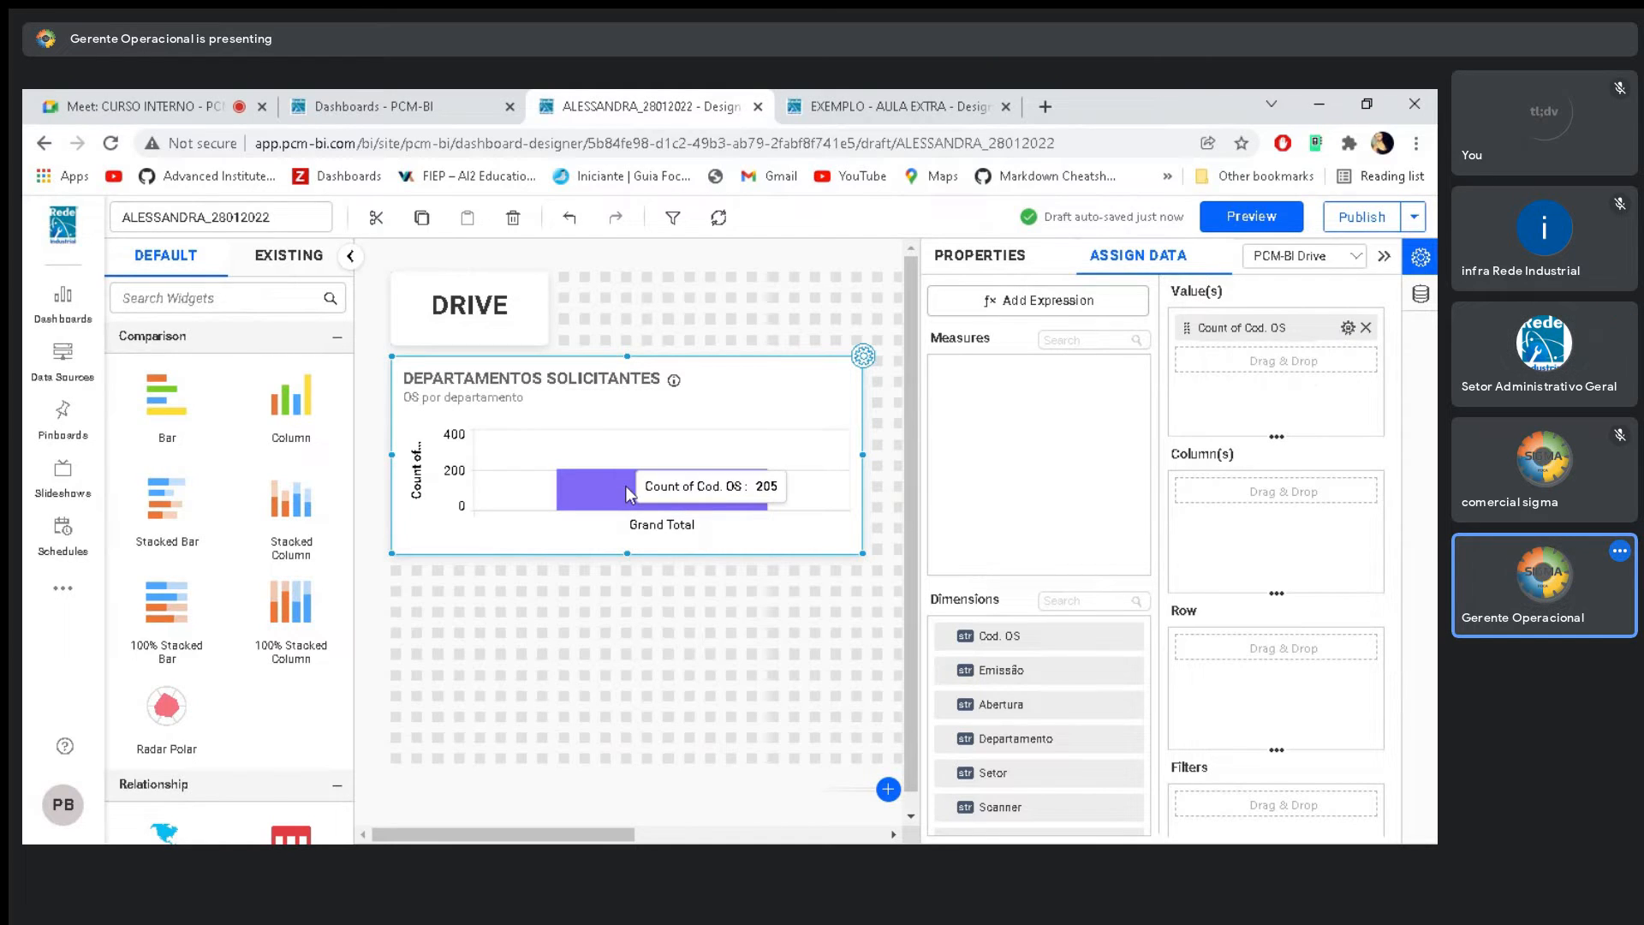
Assign Departamento as the chart's column field and check the department columns in the dashboard preview
{"action": "left_click_drag", "start_coordinate": [1025, 750], "coordinate": [1246, 533]}
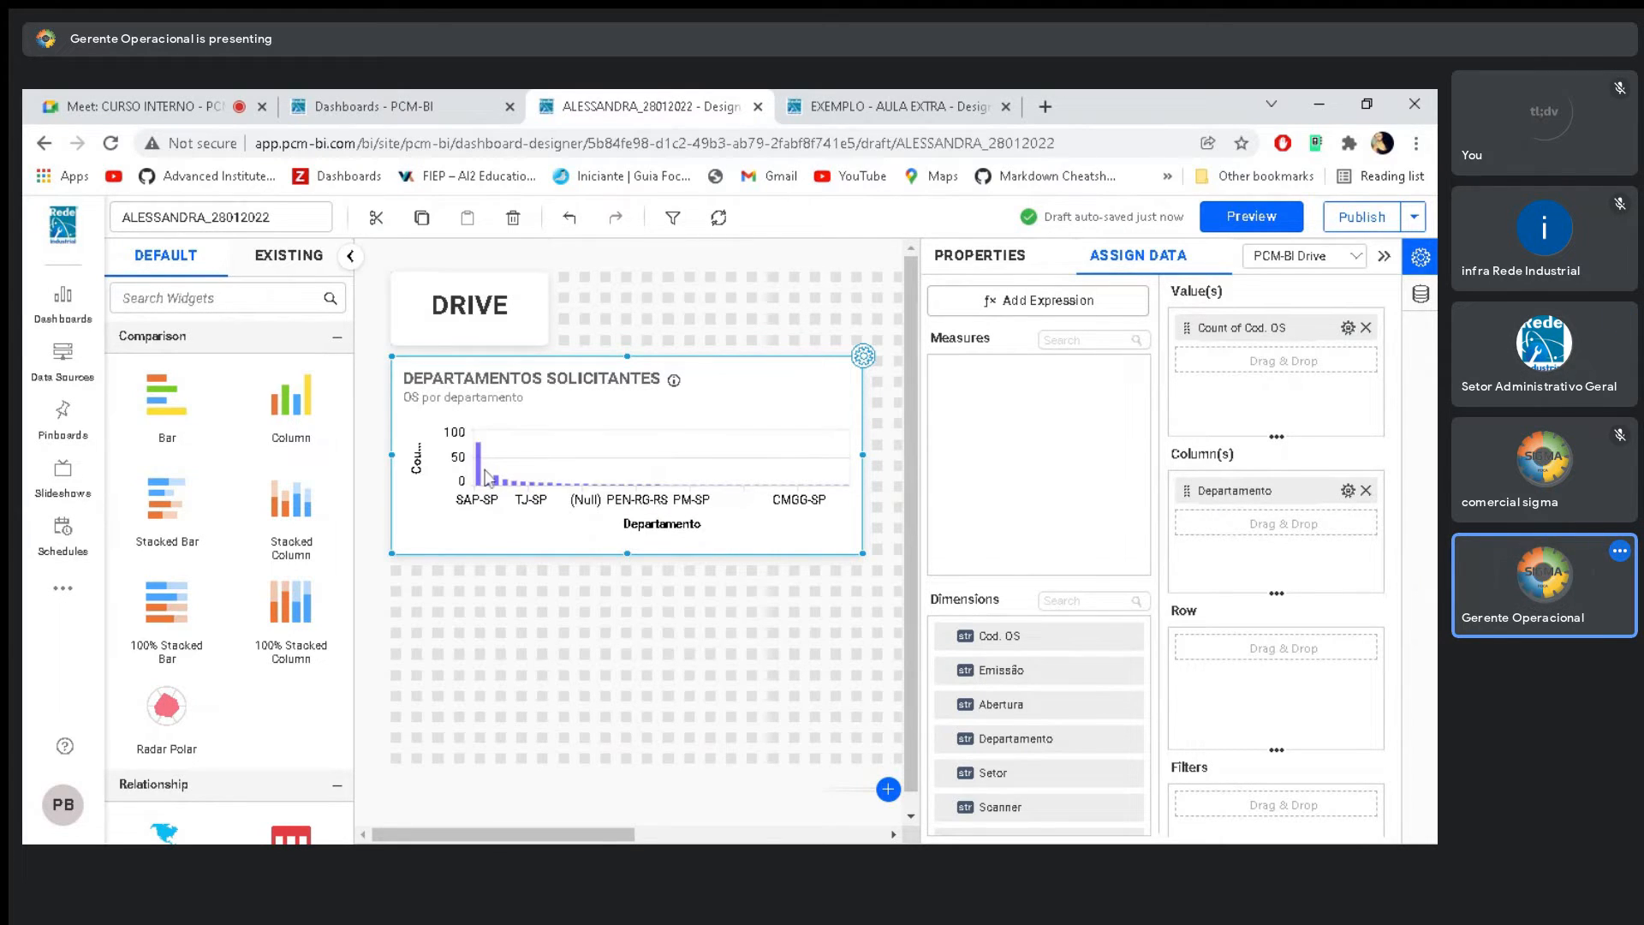
{"action": "mouse_move", "coordinate": [482, 475]}
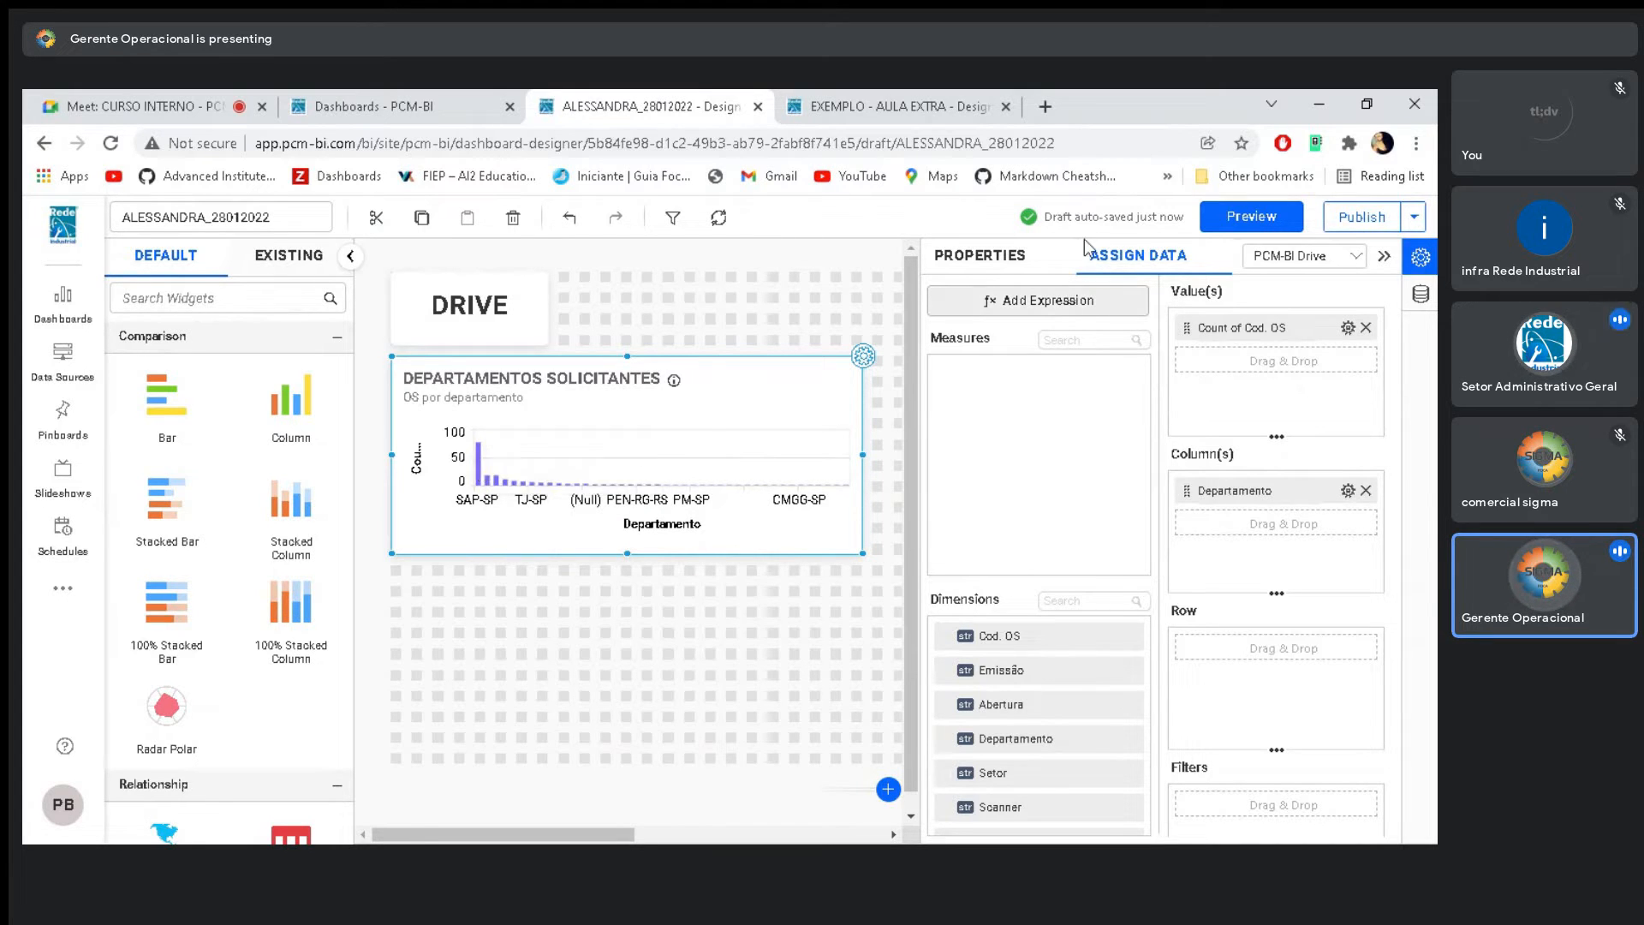
{"action": "left_click", "coordinate": [1235, 221]}
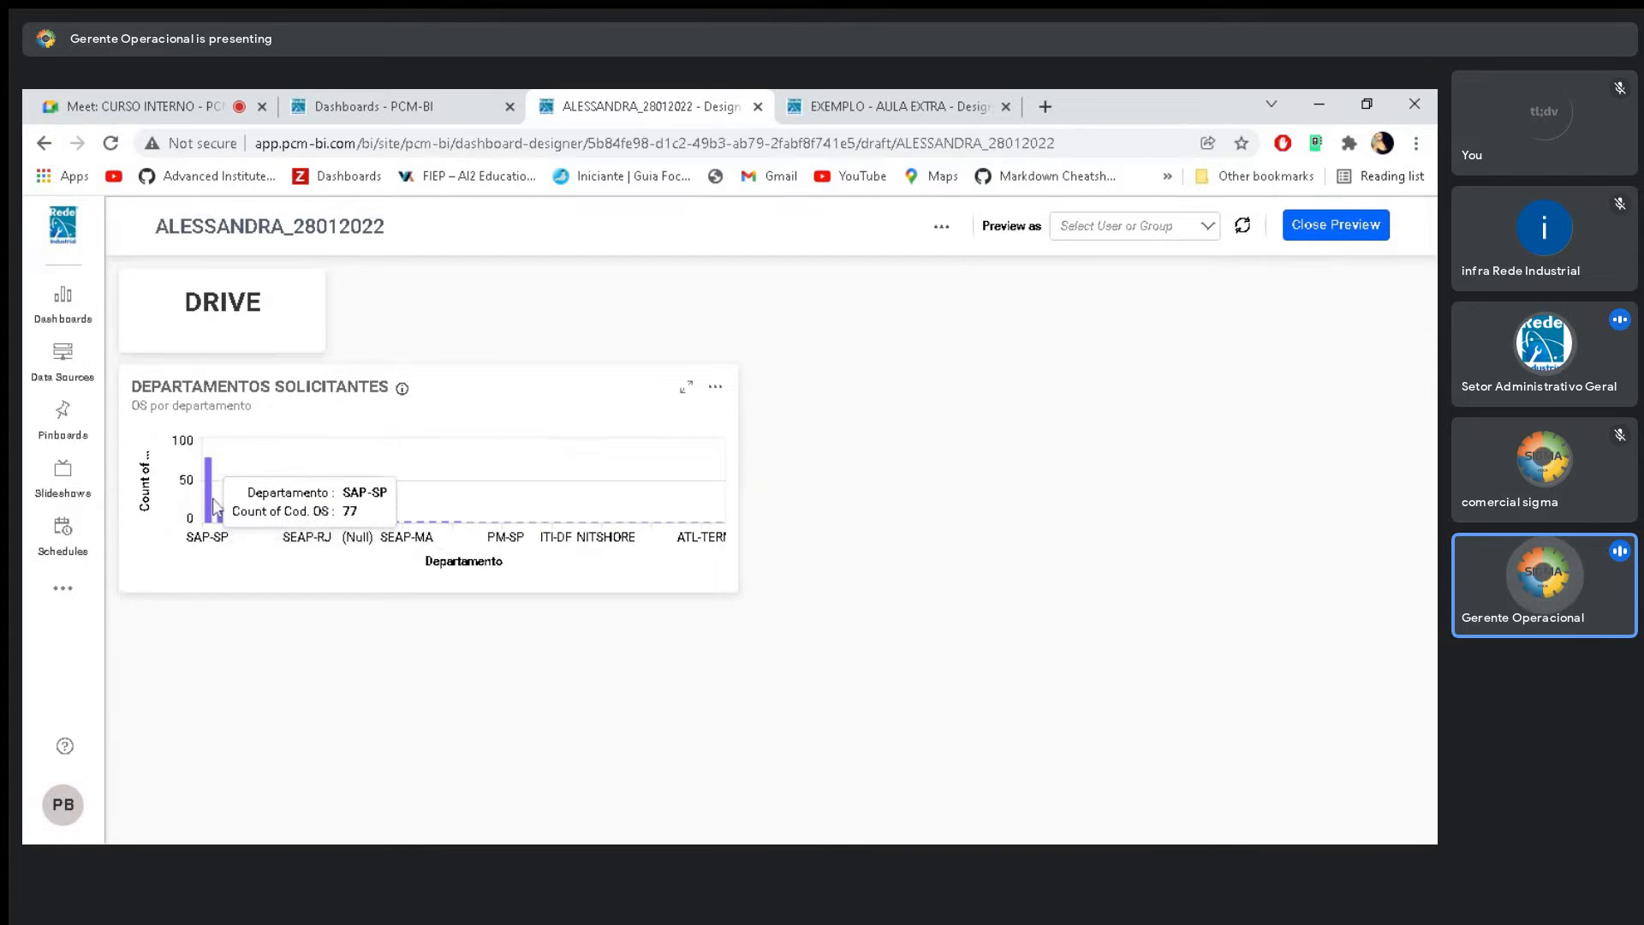
{"action": "left_click", "coordinate": [1343, 234]}
Rename the column chart's Cod. OS count value to OS abertas
{"action": "left_click", "coordinate": [518, 464]}
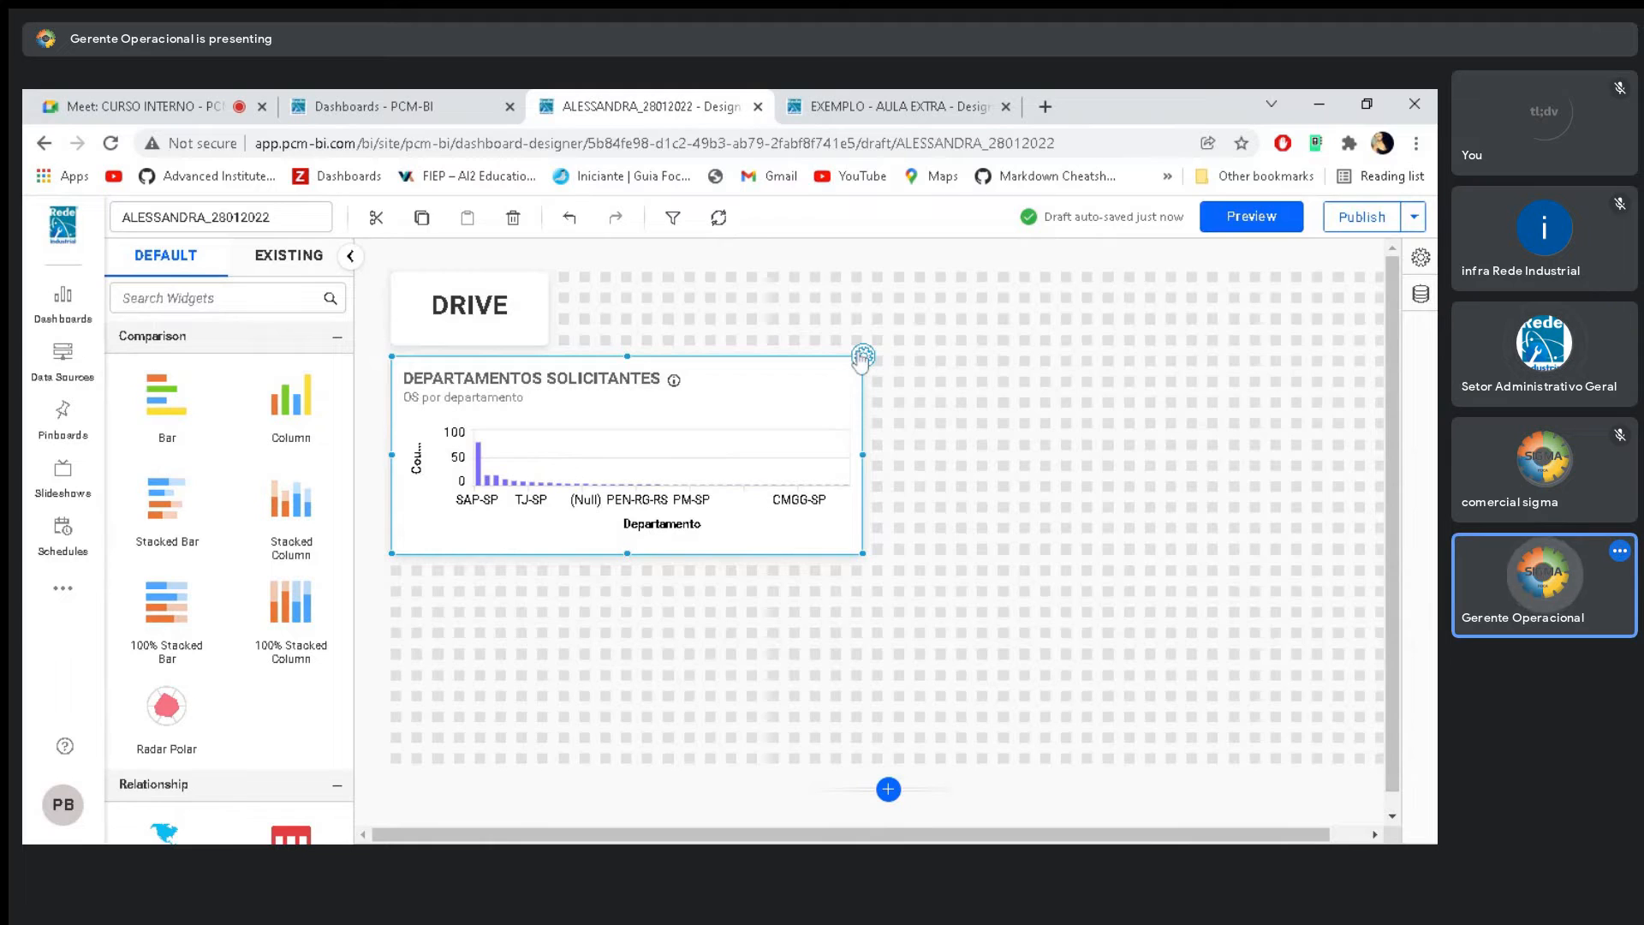
{"action": "left_click", "coordinate": [862, 357]}
{"action": "left_click", "coordinate": [1141, 256]}
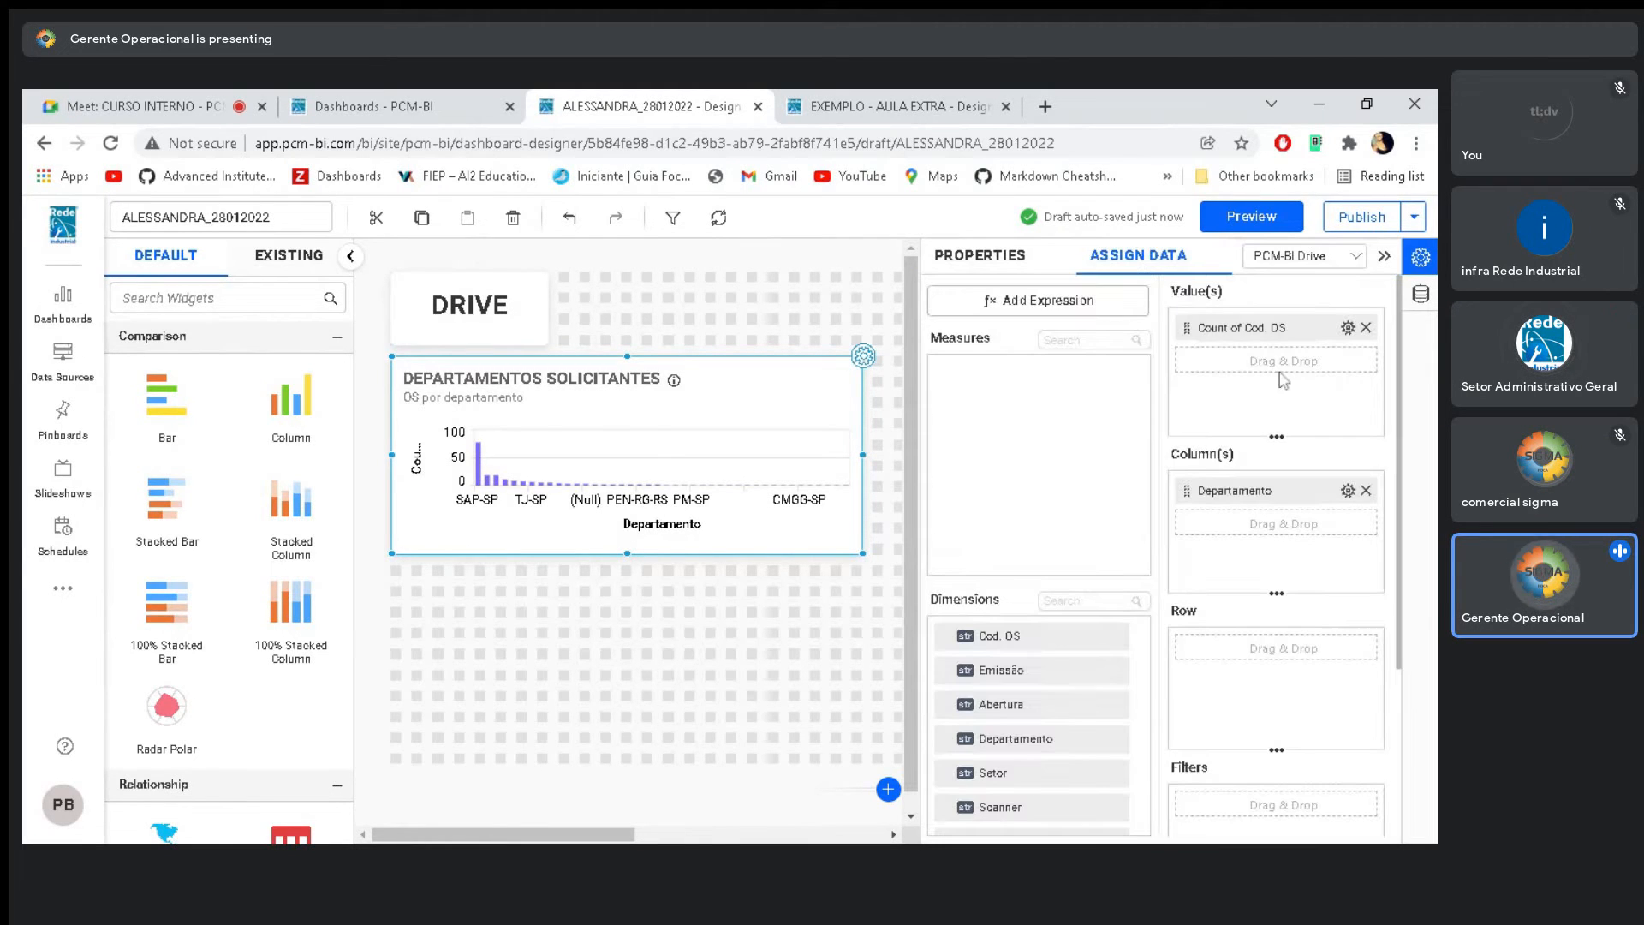
{"action": "mouse_move", "coordinate": [484, 475]}
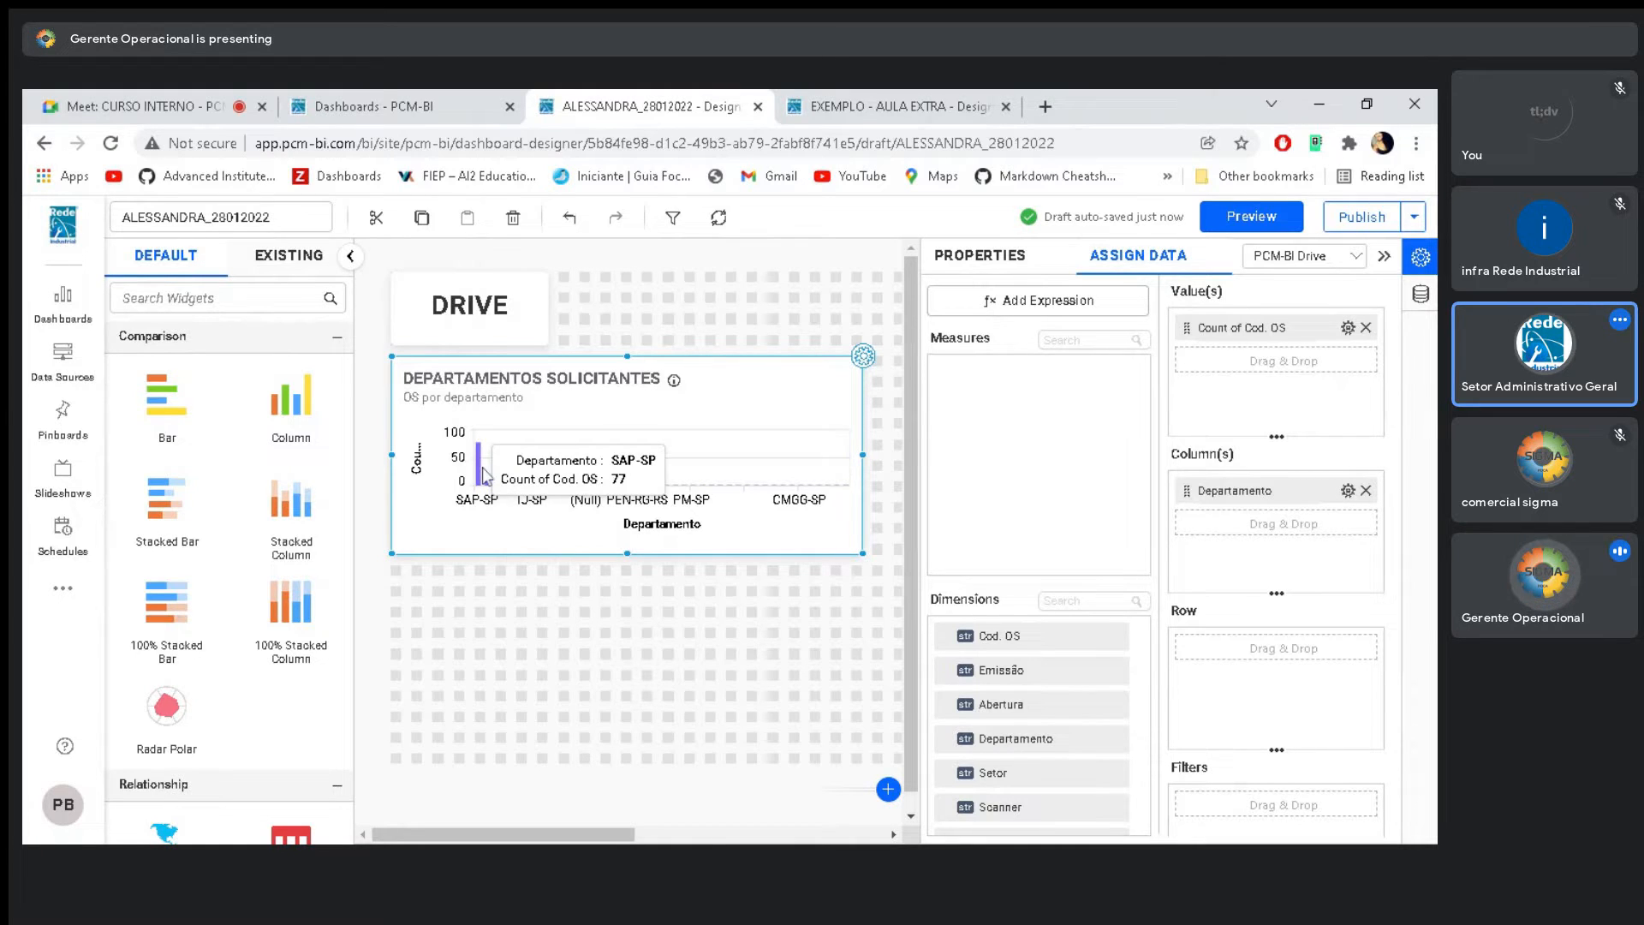
{"action": "left_click", "coordinate": [1348, 328]}
{"action": "left_click", "coordinate": [1278, 366]}
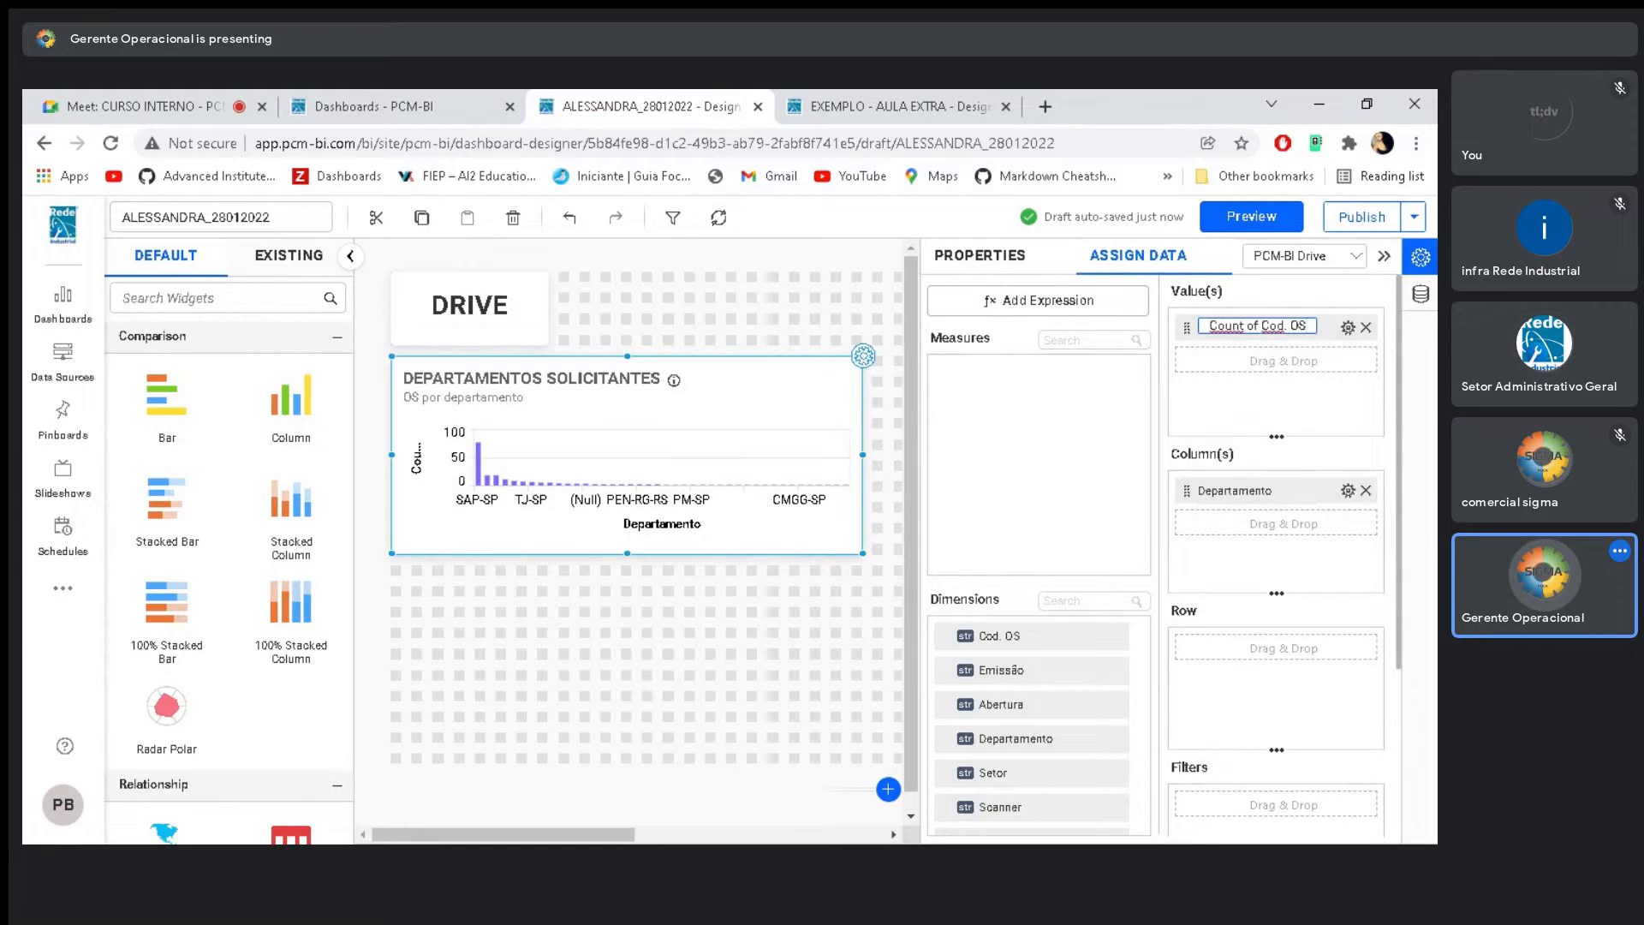
{"action": "type", "text": "OS abertas"}
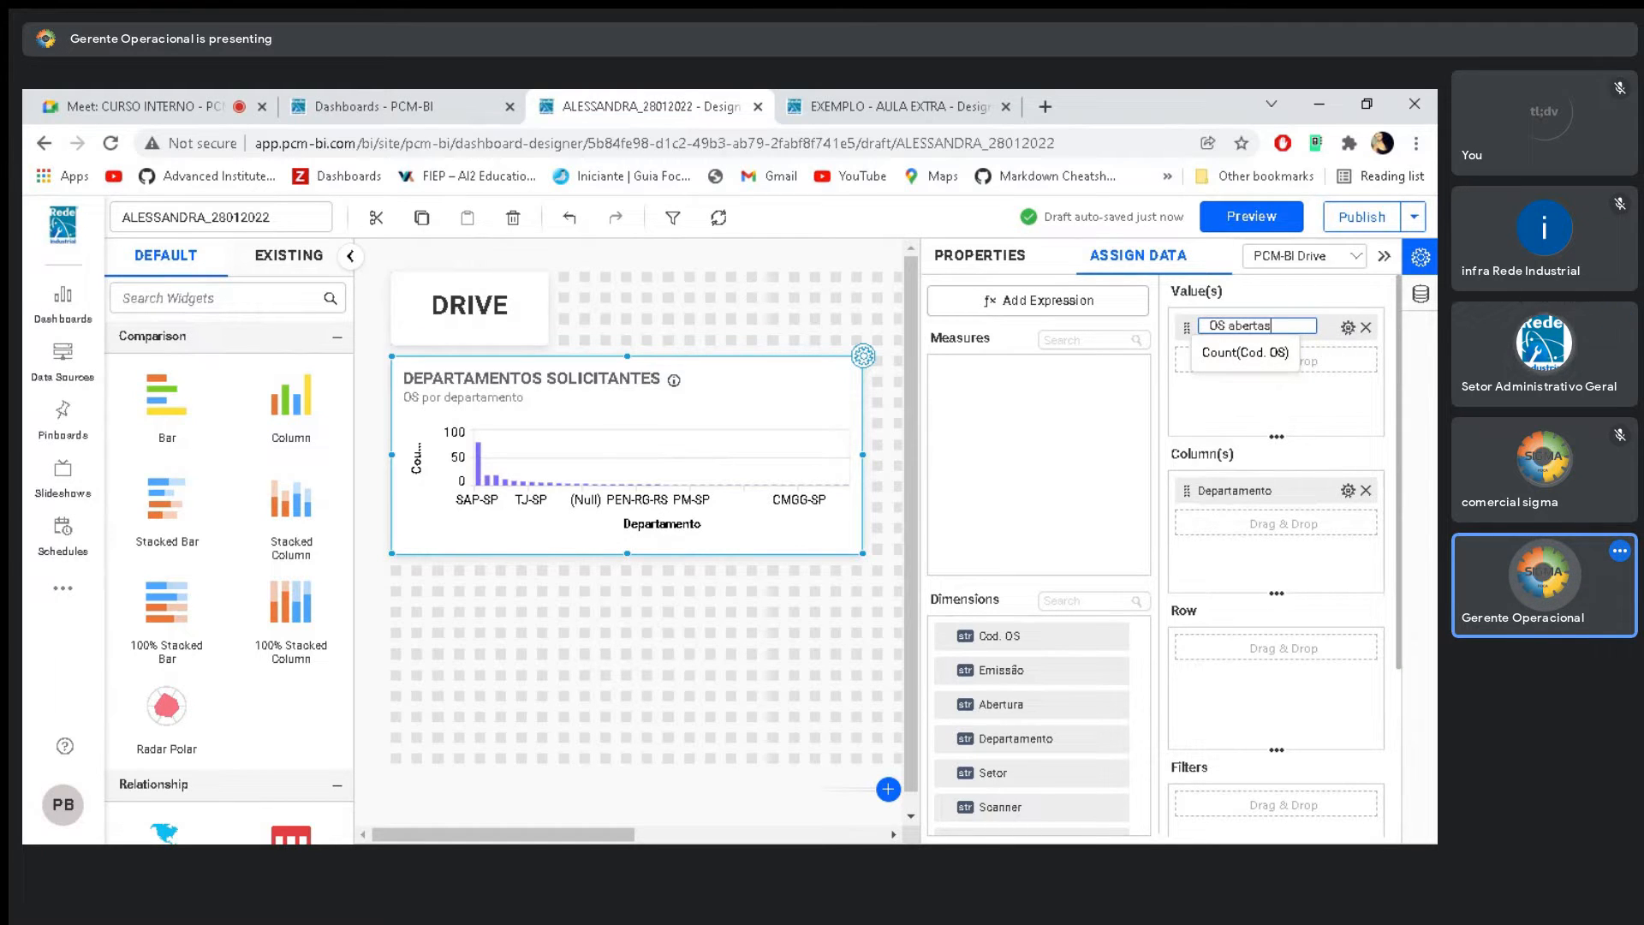
{"action": "key", "text": "Return"}
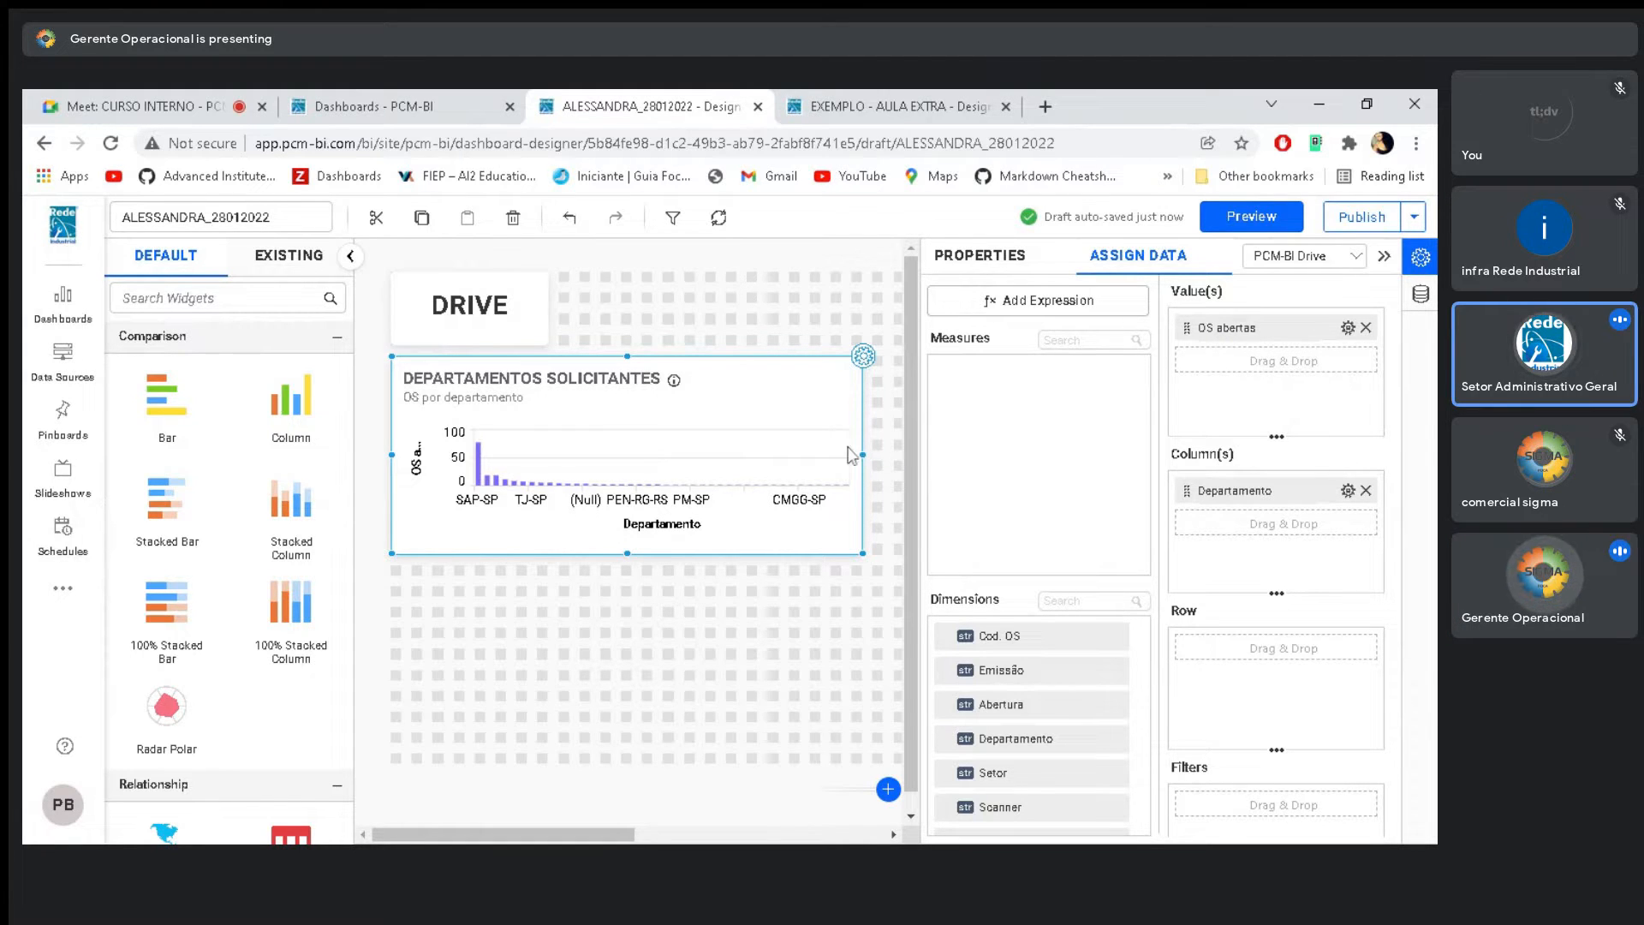
Widen the DEPARTAMENTOS SOLICITANTES chart slightly on the canvas
{"action": "mouse_move", "coordinate": [480, 470]}
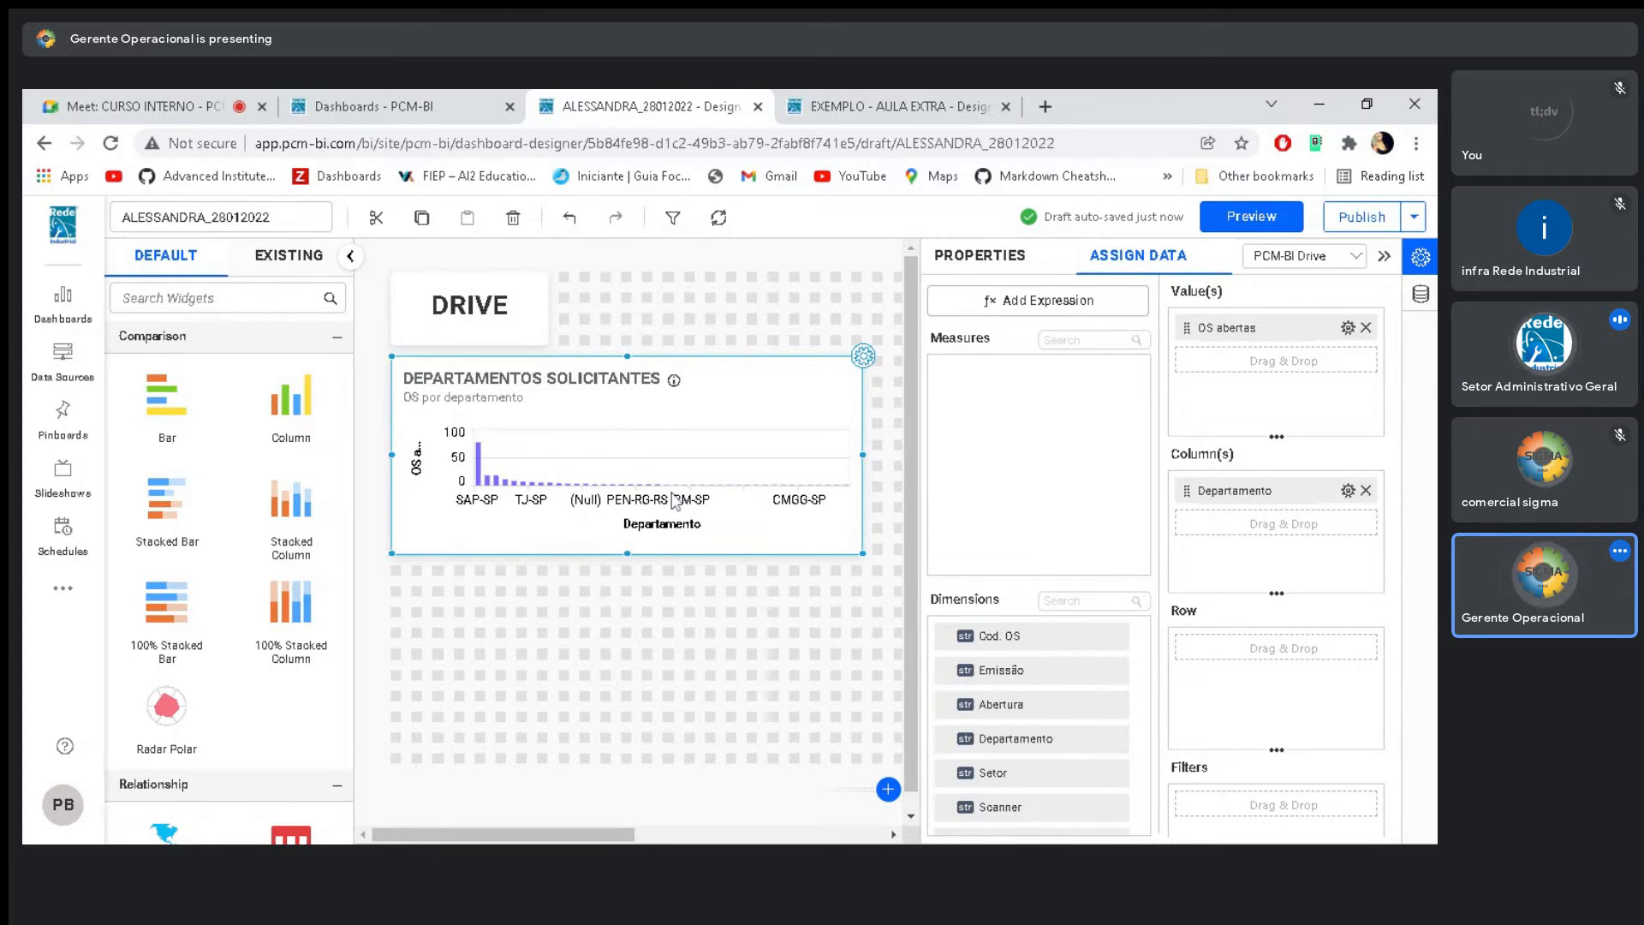
{"action": "left_click", "coordinate": [1384, 256]}
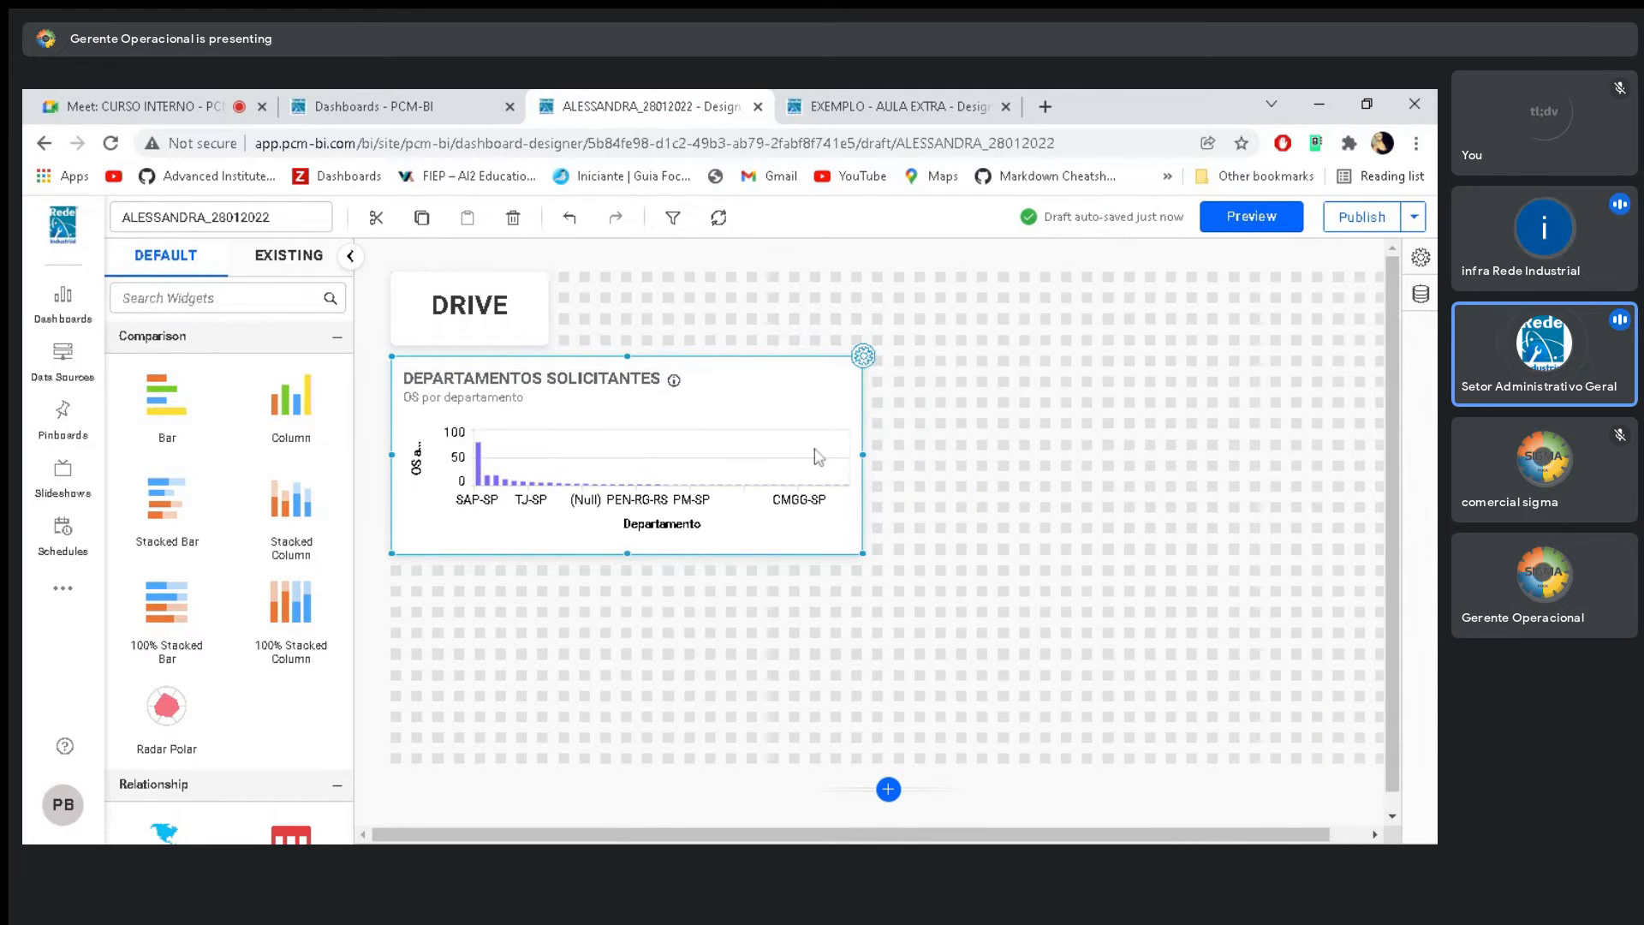
{"action": "left_click_drag", "start_coordinate": [863, 455], "coordinate": [884, 459]}
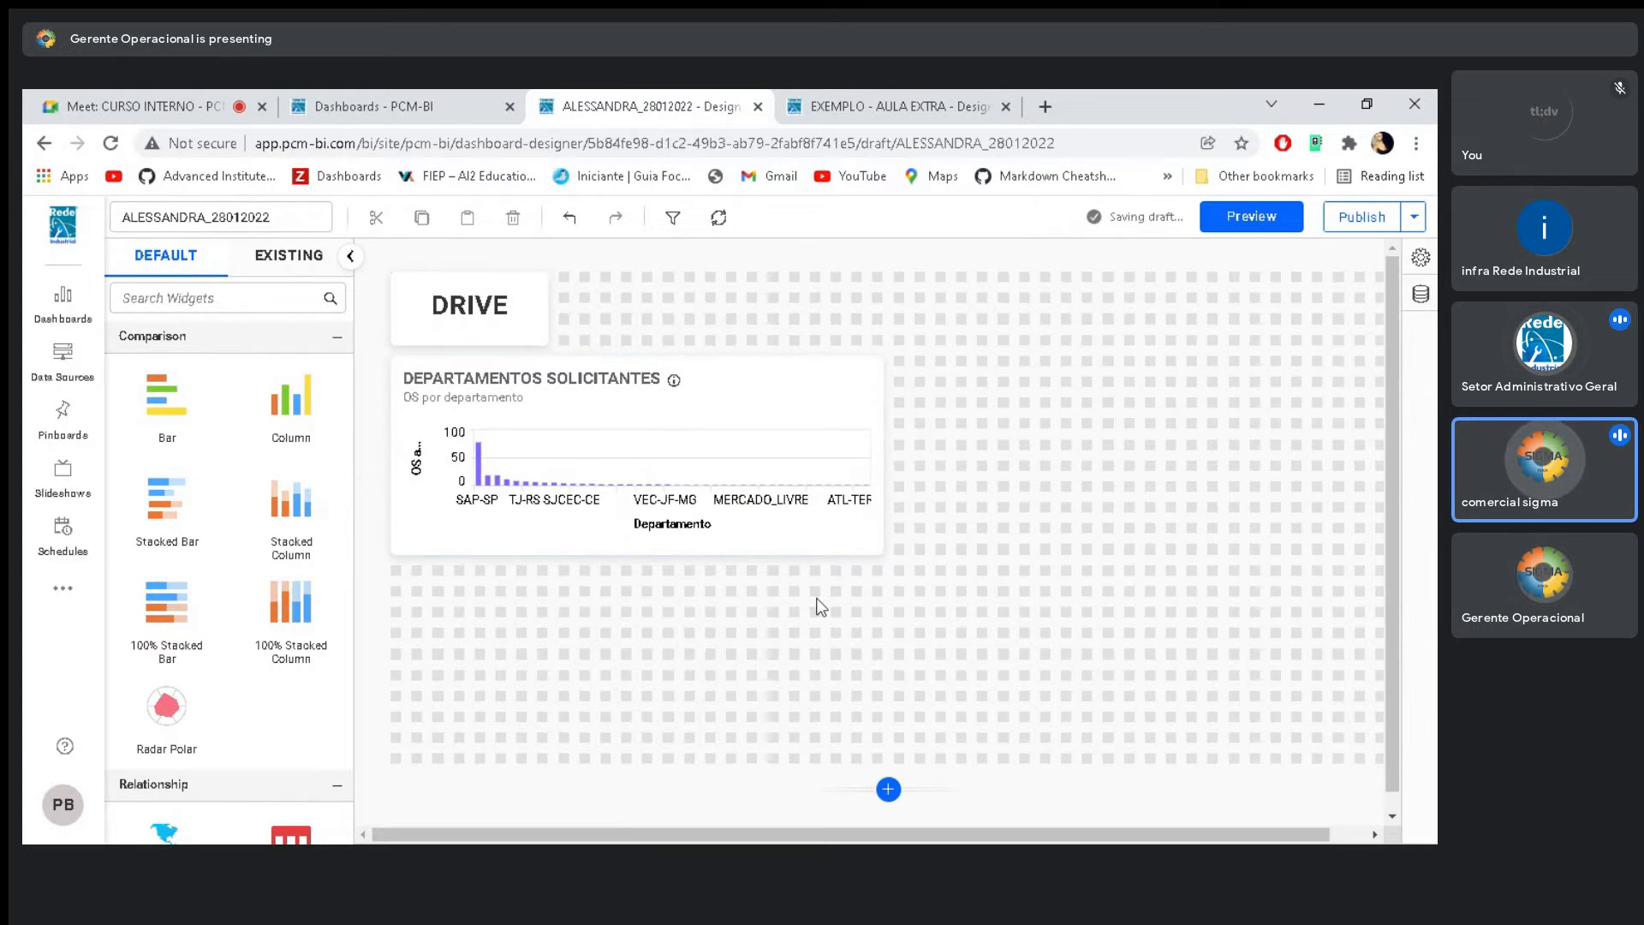
Add Setor as a second value of the column chart and check the two series in the dashboard preview
{"action": "left_click", "coordinate": [783, 499]}
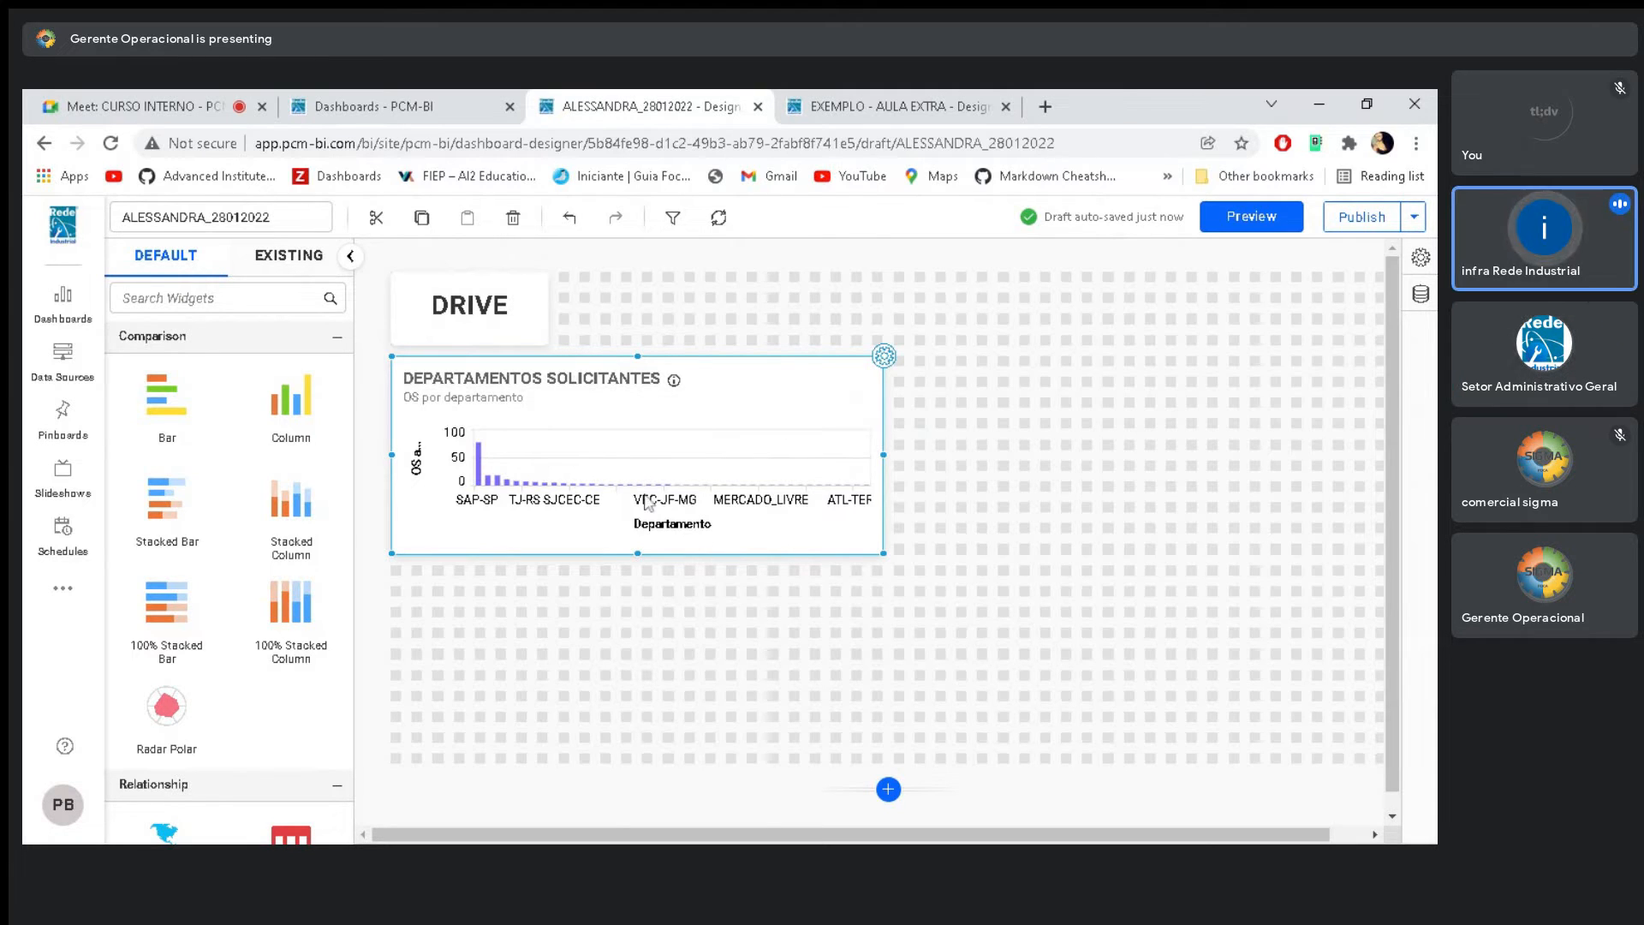
{"action": "left_click", "coordinate": [884, 356]}
{"action": "left_click", "coordinate": [1105, 266]}
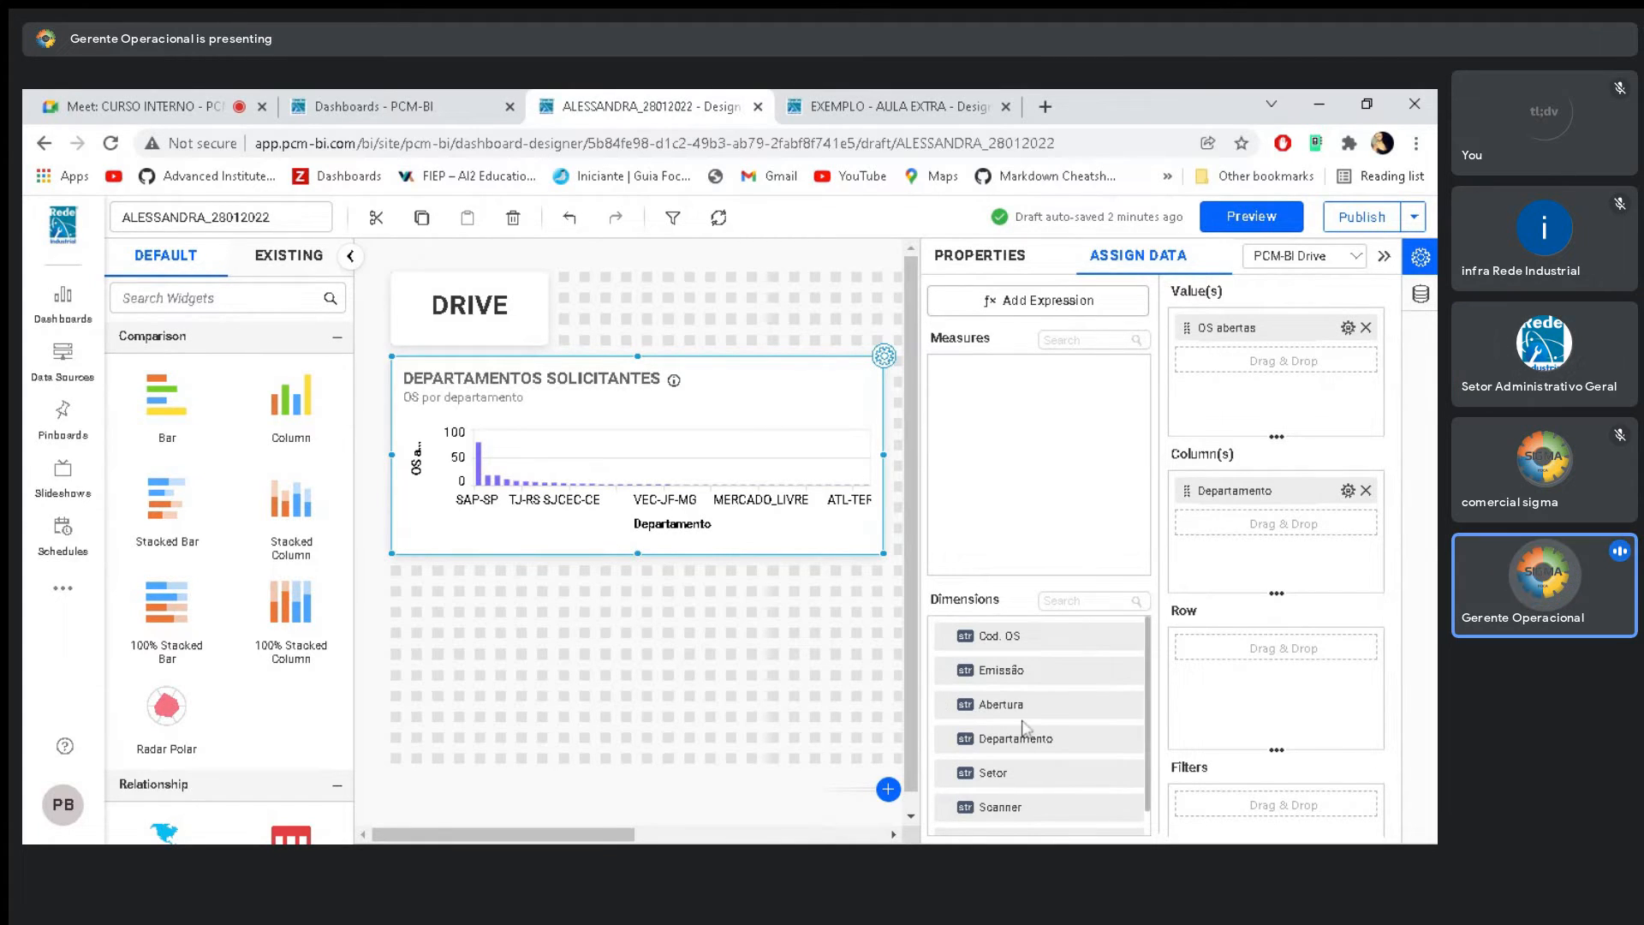
{"action": "scroll", "coordinate": [1010, 738], "scroll_direction": "down", "scroll_amount": 1}
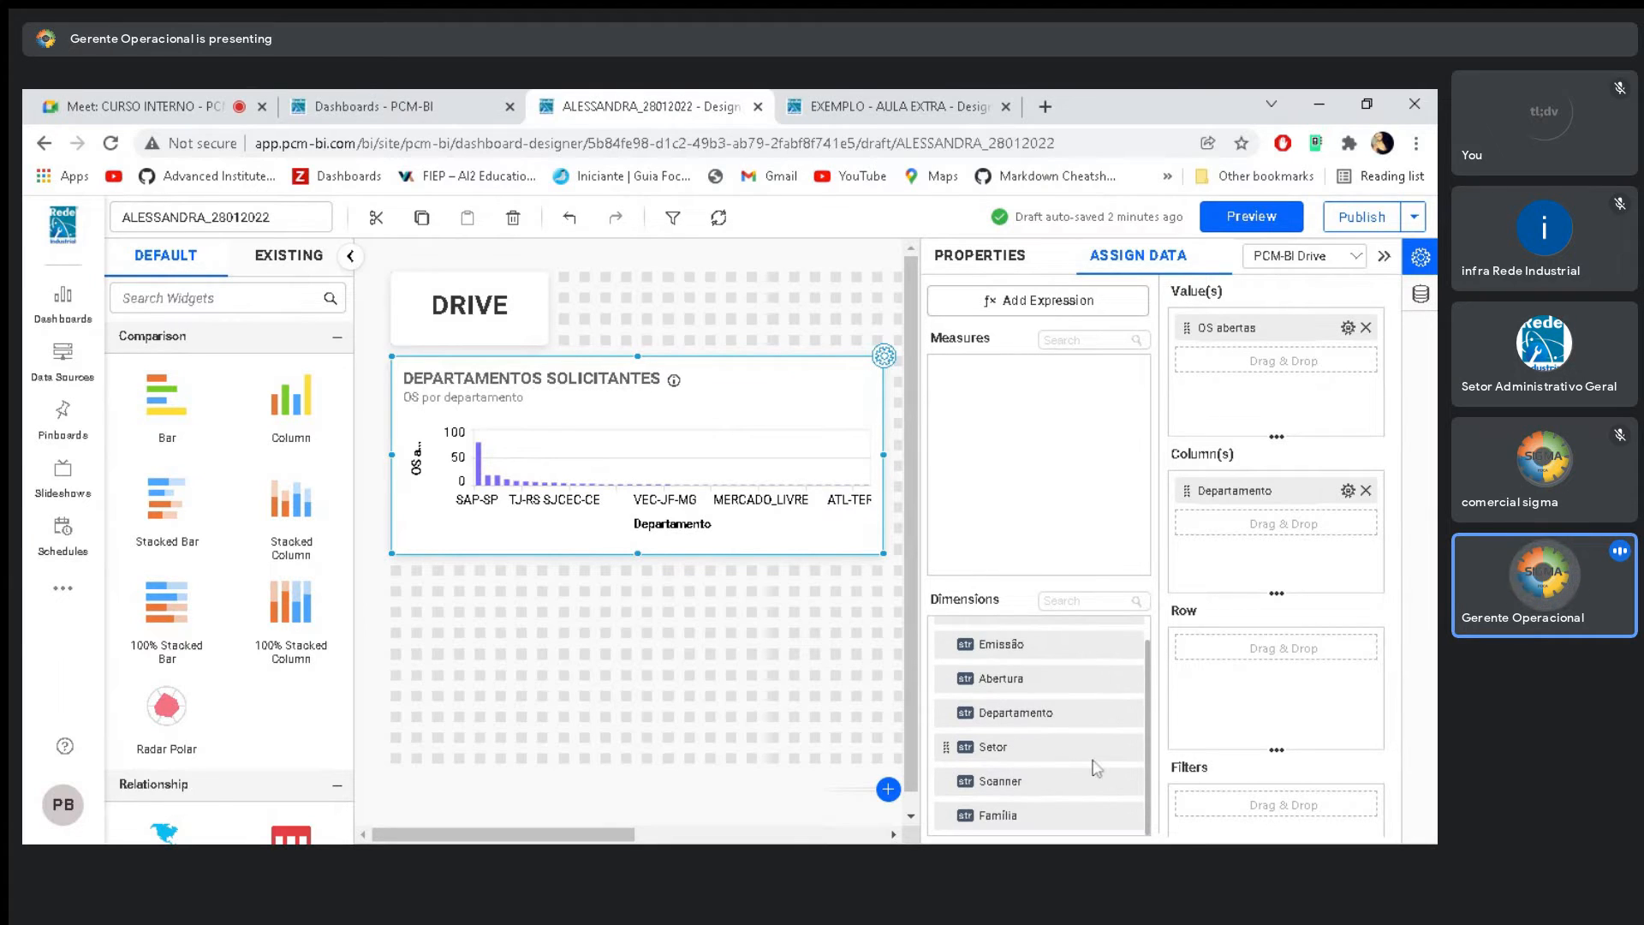
{"action": "scroll", "coordinate": [1016, 745], "scroll_direction": "up", "scroll_amount": 1}
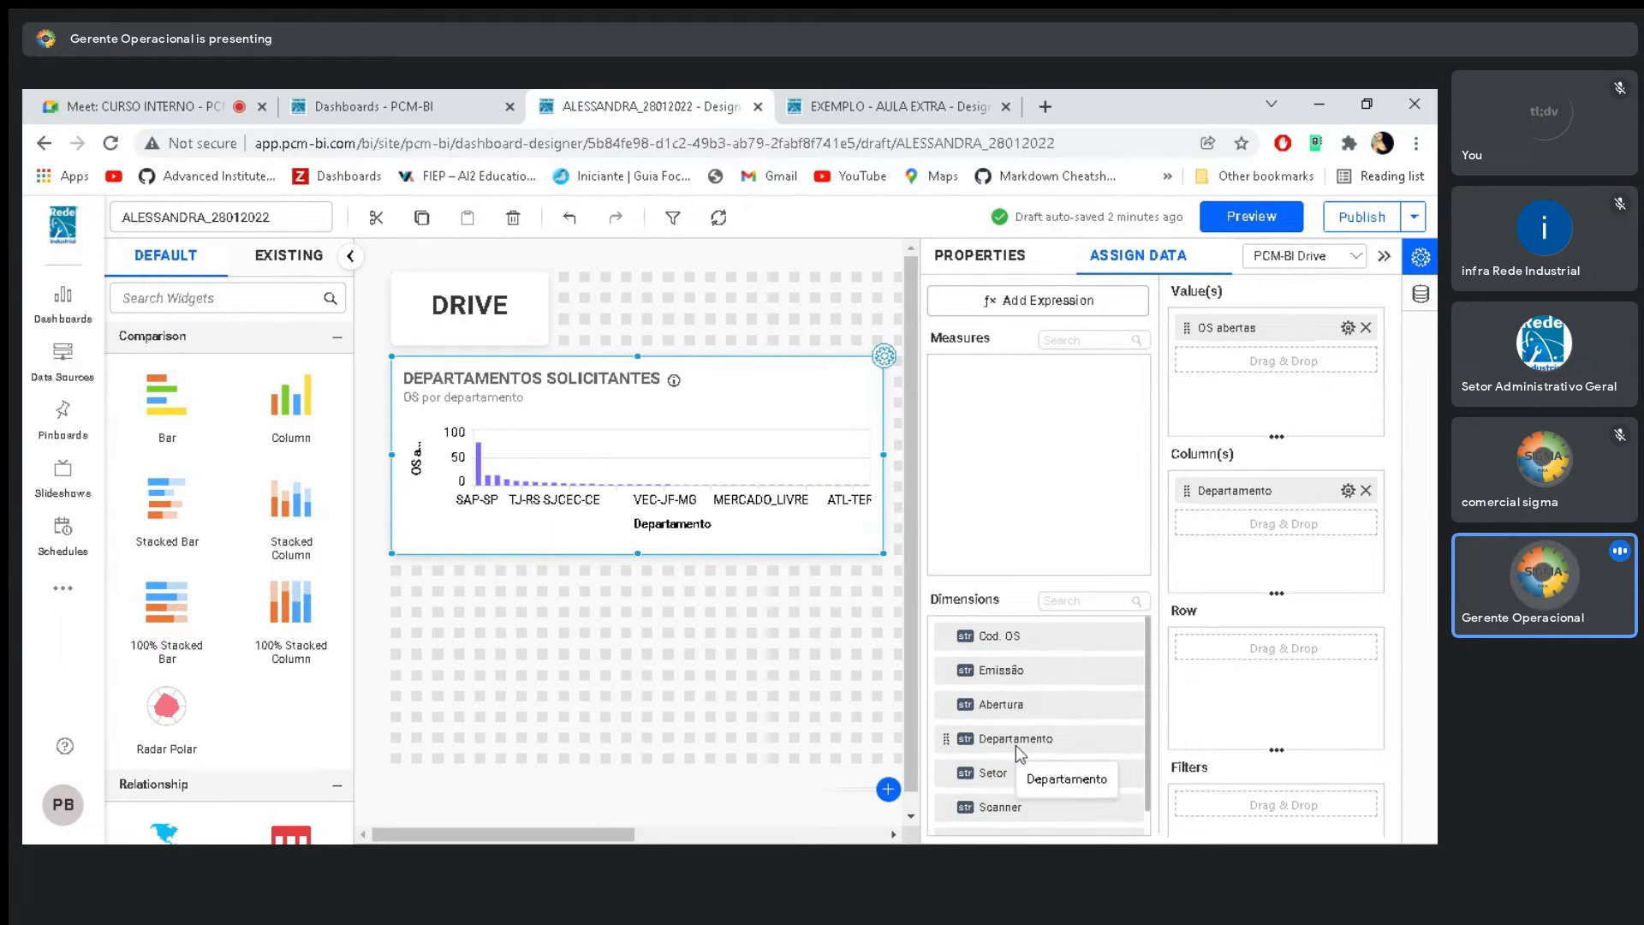
{"action": "scroll", "coordinate": [1086, 726], "scroll_direction": "down", "scroll_amount": 1}
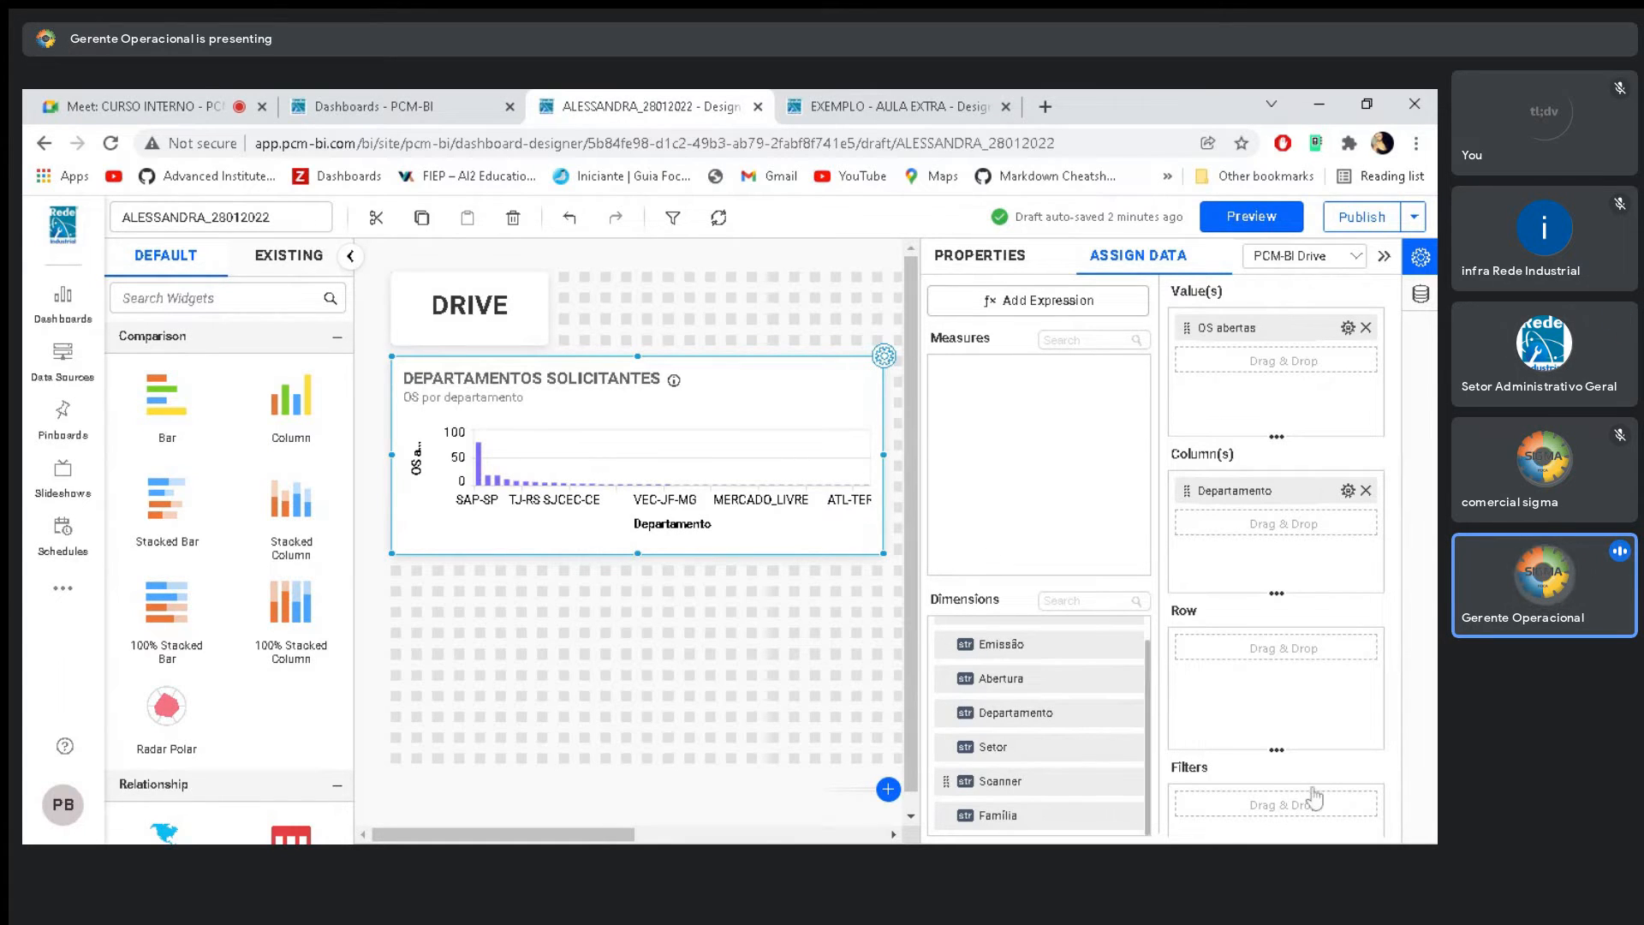
{"action": "scroll", "coordinate": [1310, 758], "scroll_direction": "down", "scroll_amount": 1}
{"action": "scroll", "coordinate": [1005, 754], "scroll_direction": "up", "scroll_amount": 1}
{"action": "left_click_drag", "start_coordinate": [1007, 745], "coordinate": [1019, 698]}
{"action": "left_click_drag", "start_coordinate": [994, 772], "coordinate": [1233, 324]}
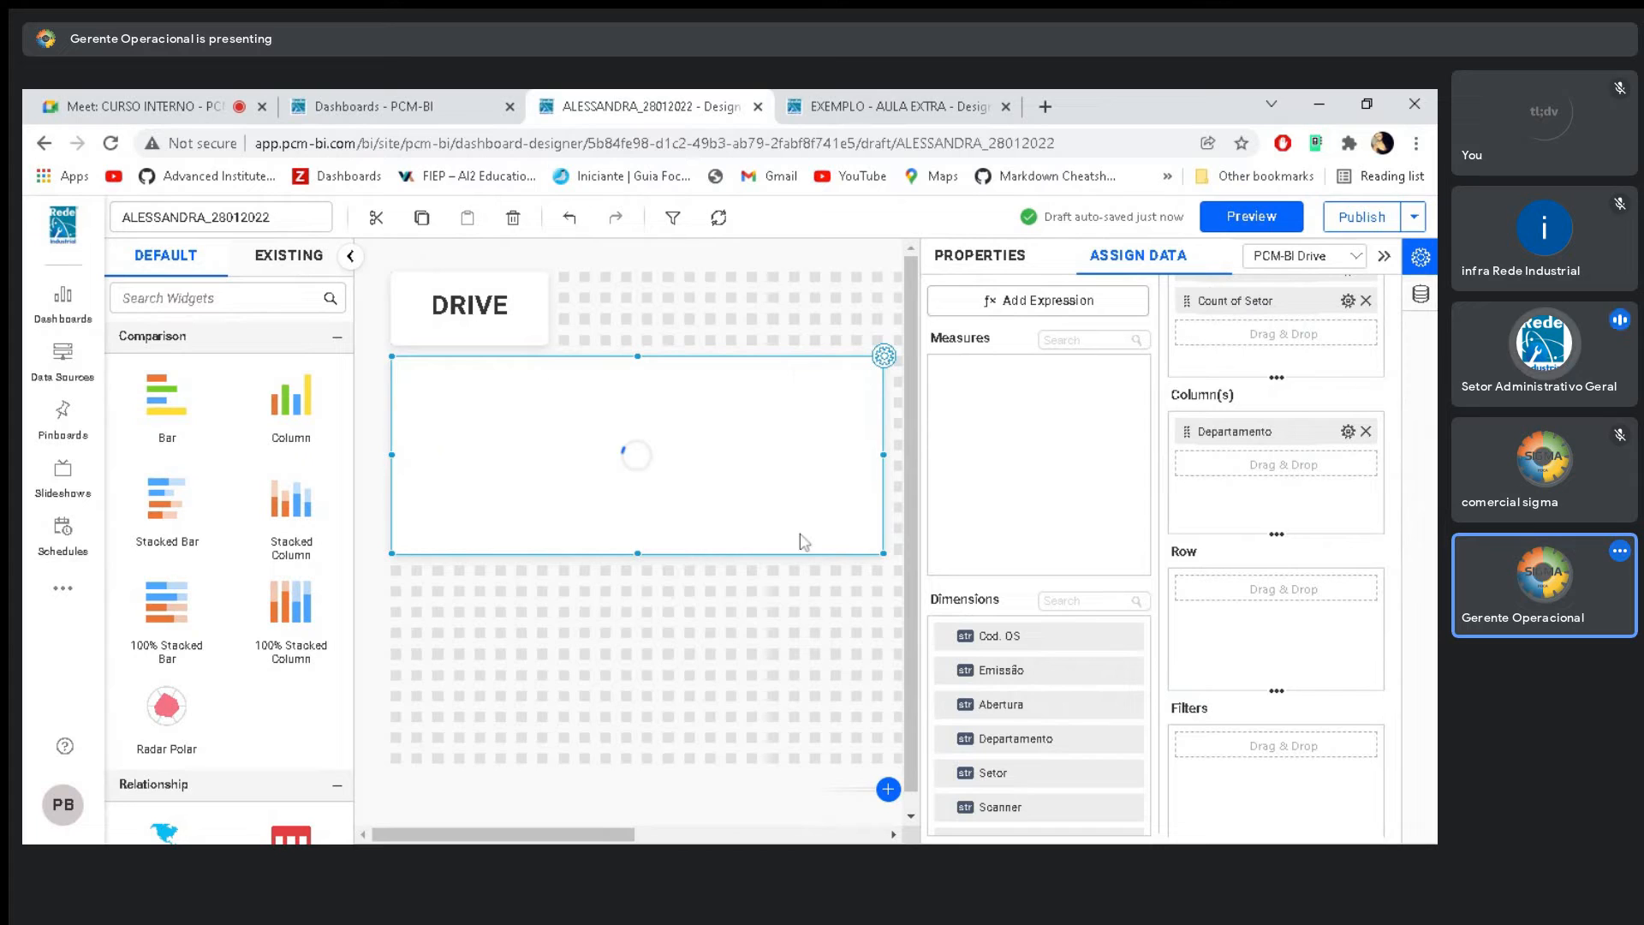
{"action": "left_click", "coordinate": [1251, 217]}
{"action": "mouse_move", "coordinate": [212, 467]}
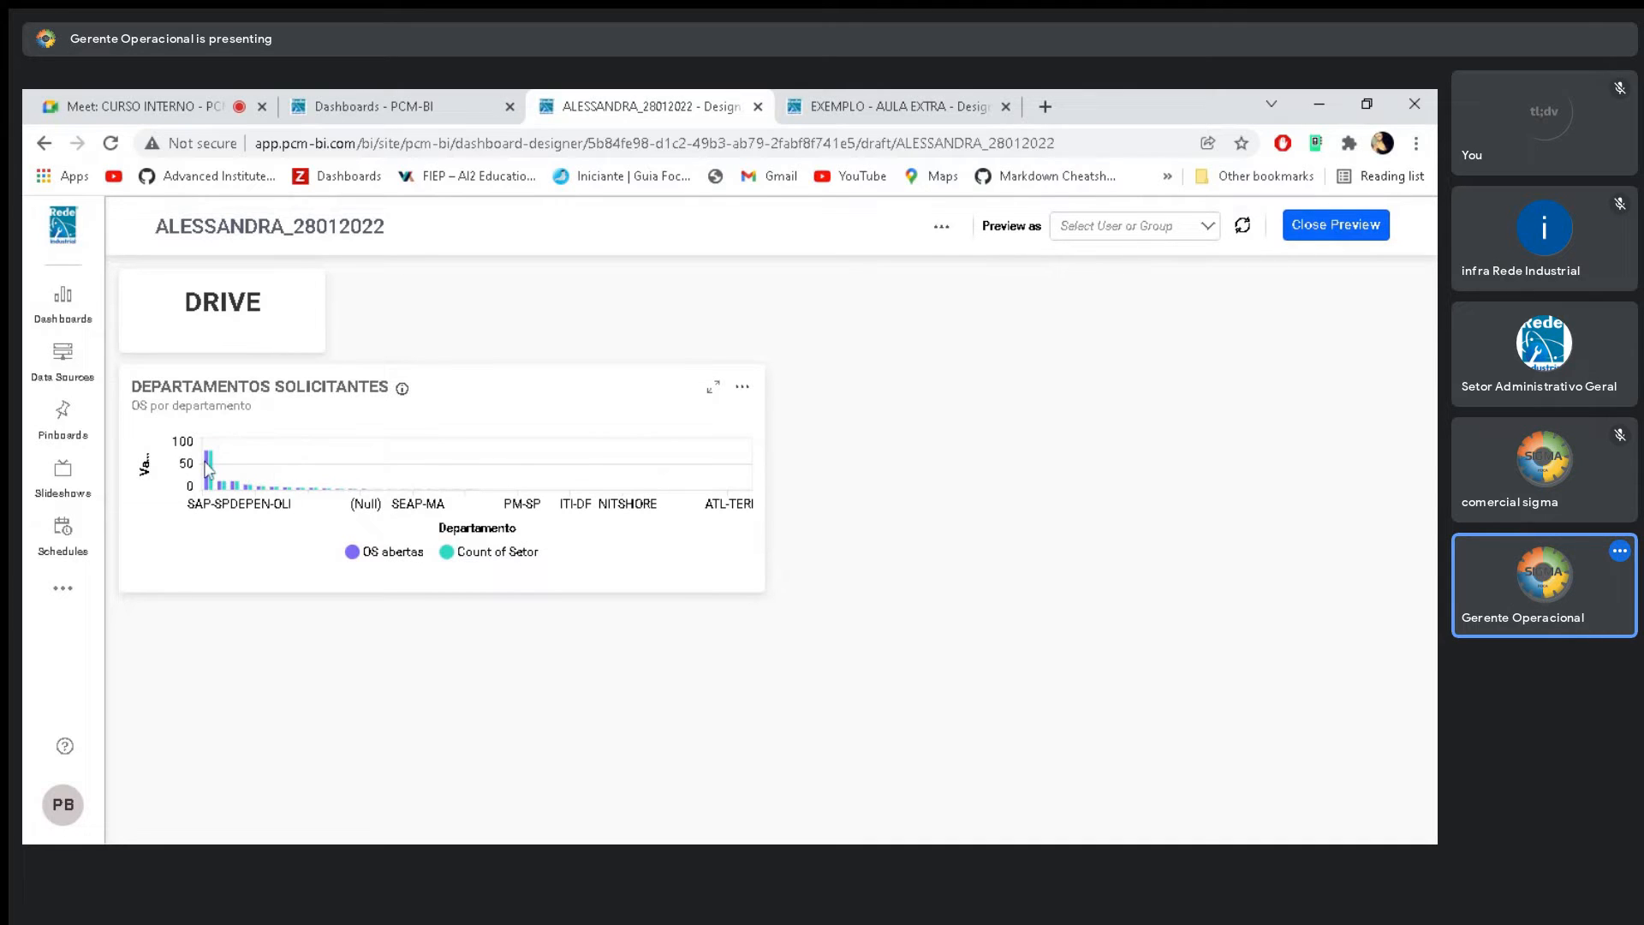
{"action": "left_click", "coordinate": [1295, 233]}
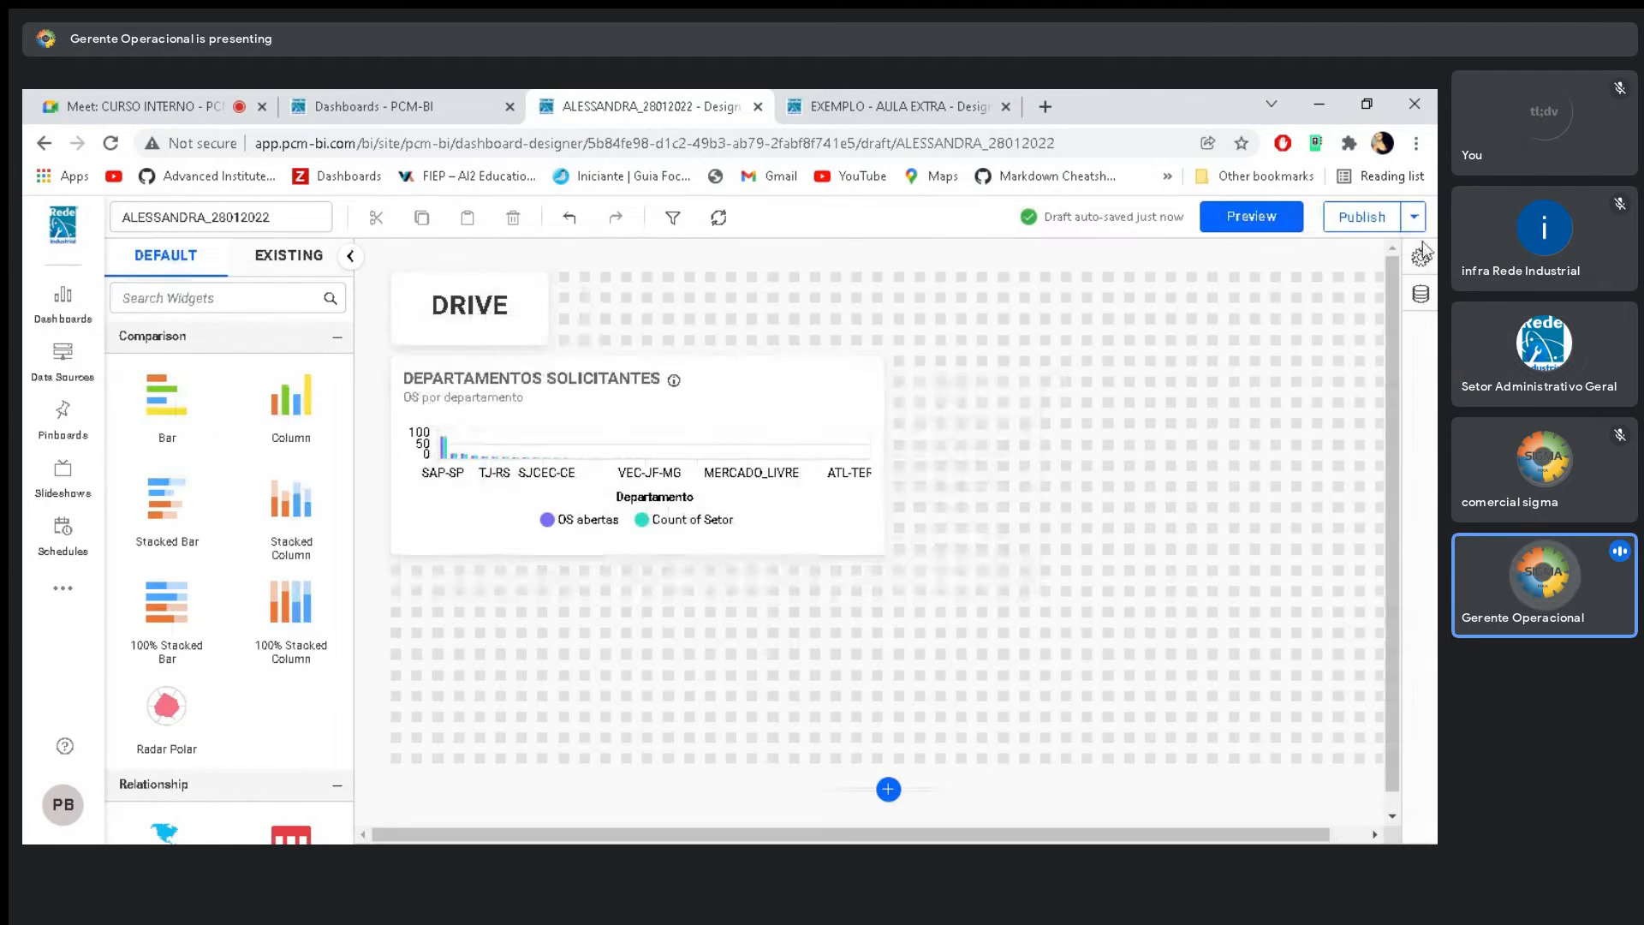
Set the aggregation of the chart's Setor value to Distinct Count
{"action": "left_click", "coordinate": [771, 428]}
{"action": "left_click", "coordinate": [1421, 257]}
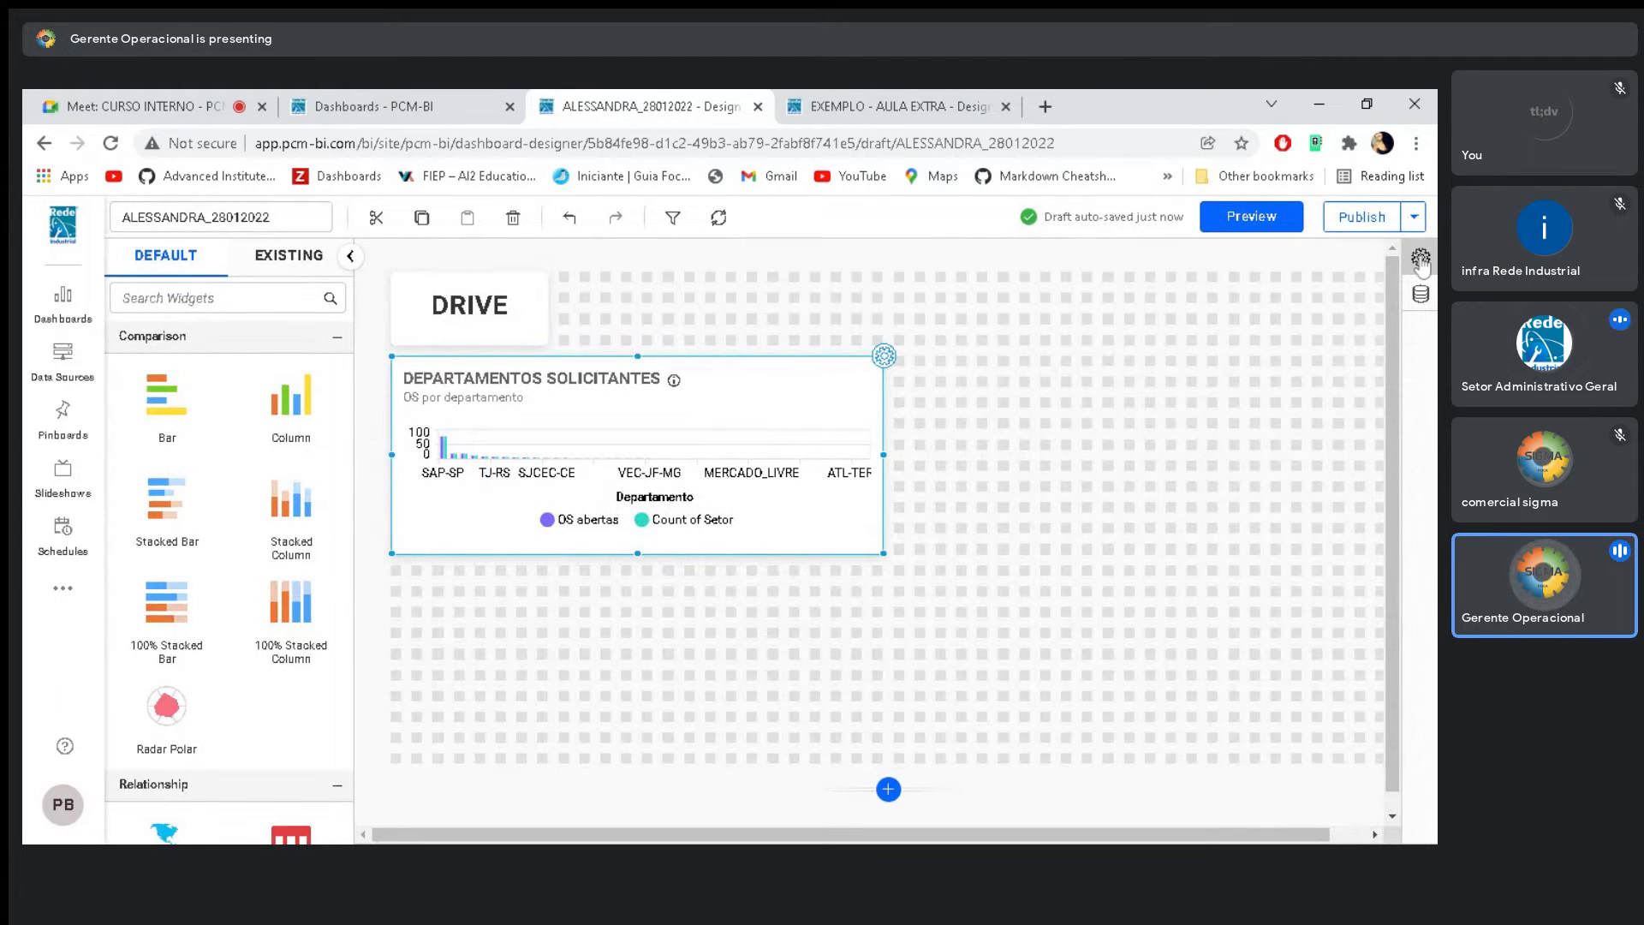
{"action": "left_click", "coordinate": [1139, 256]}
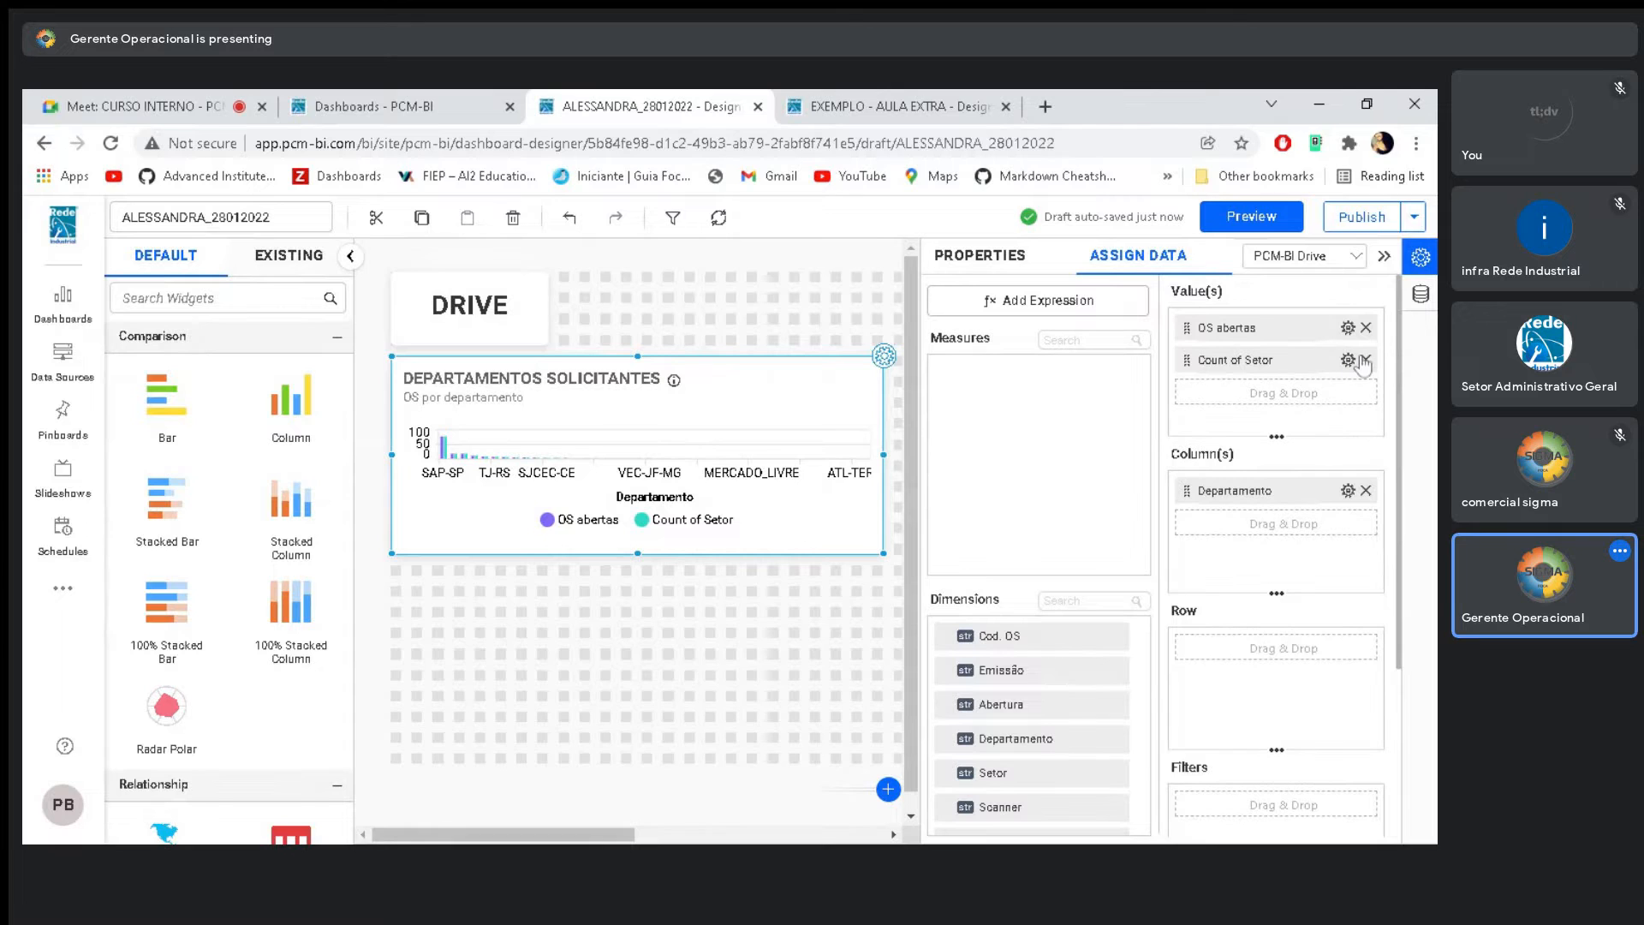
{"action": "left_click", "coordinate": [1347, 360]}
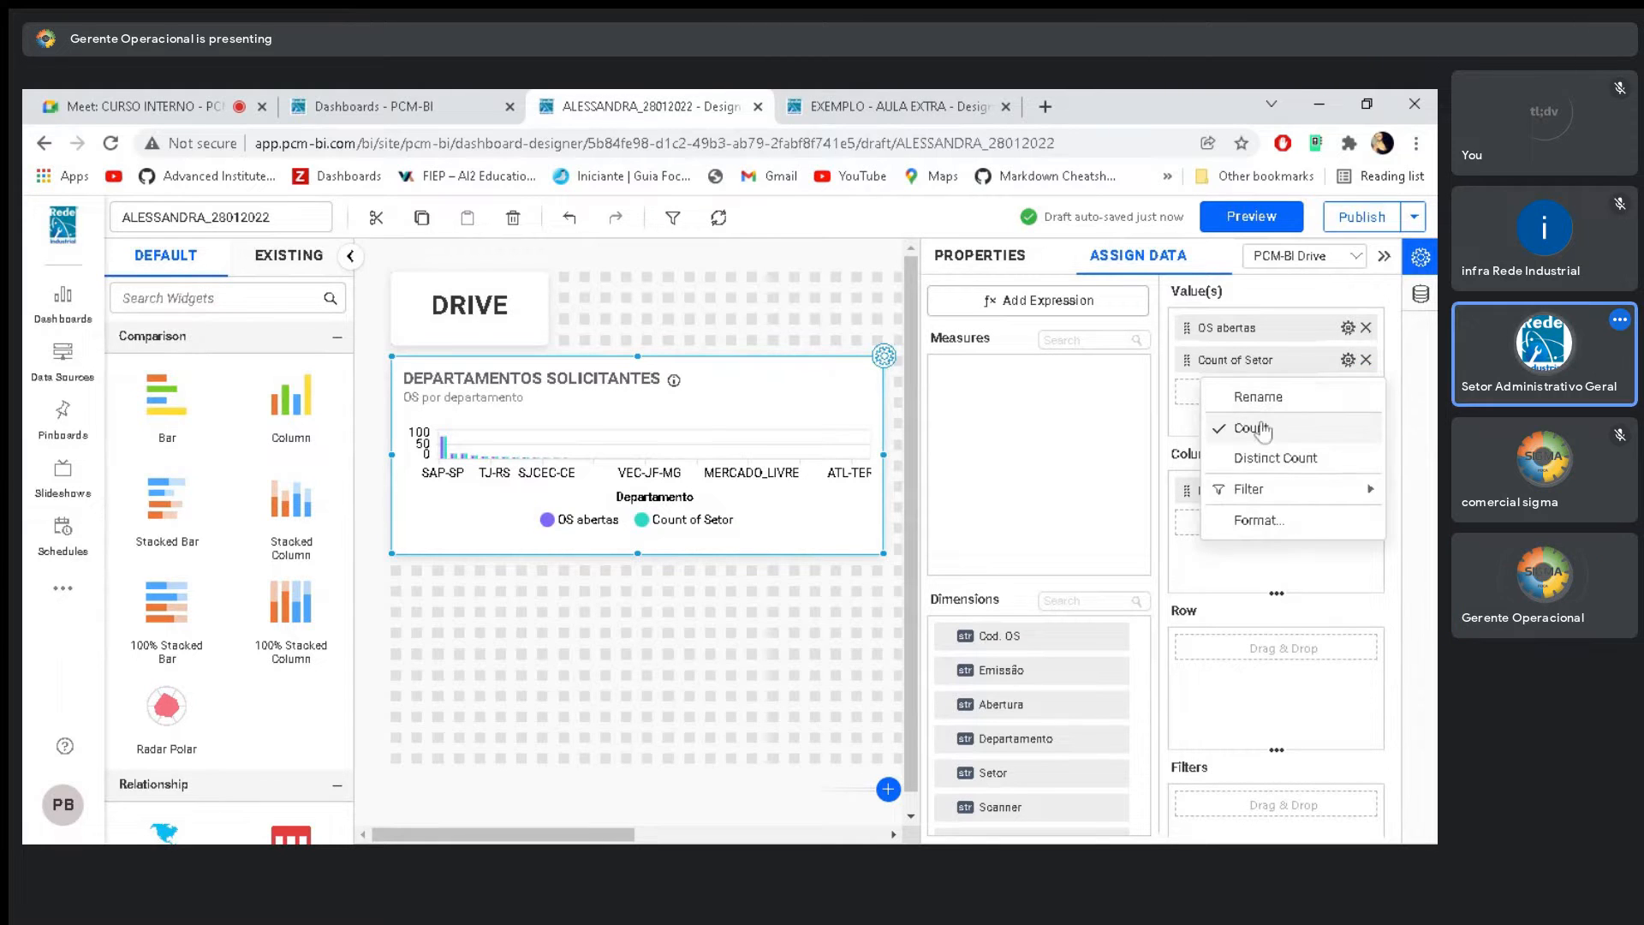
{"action": "left_click", "coordinate": [1268, 427]}
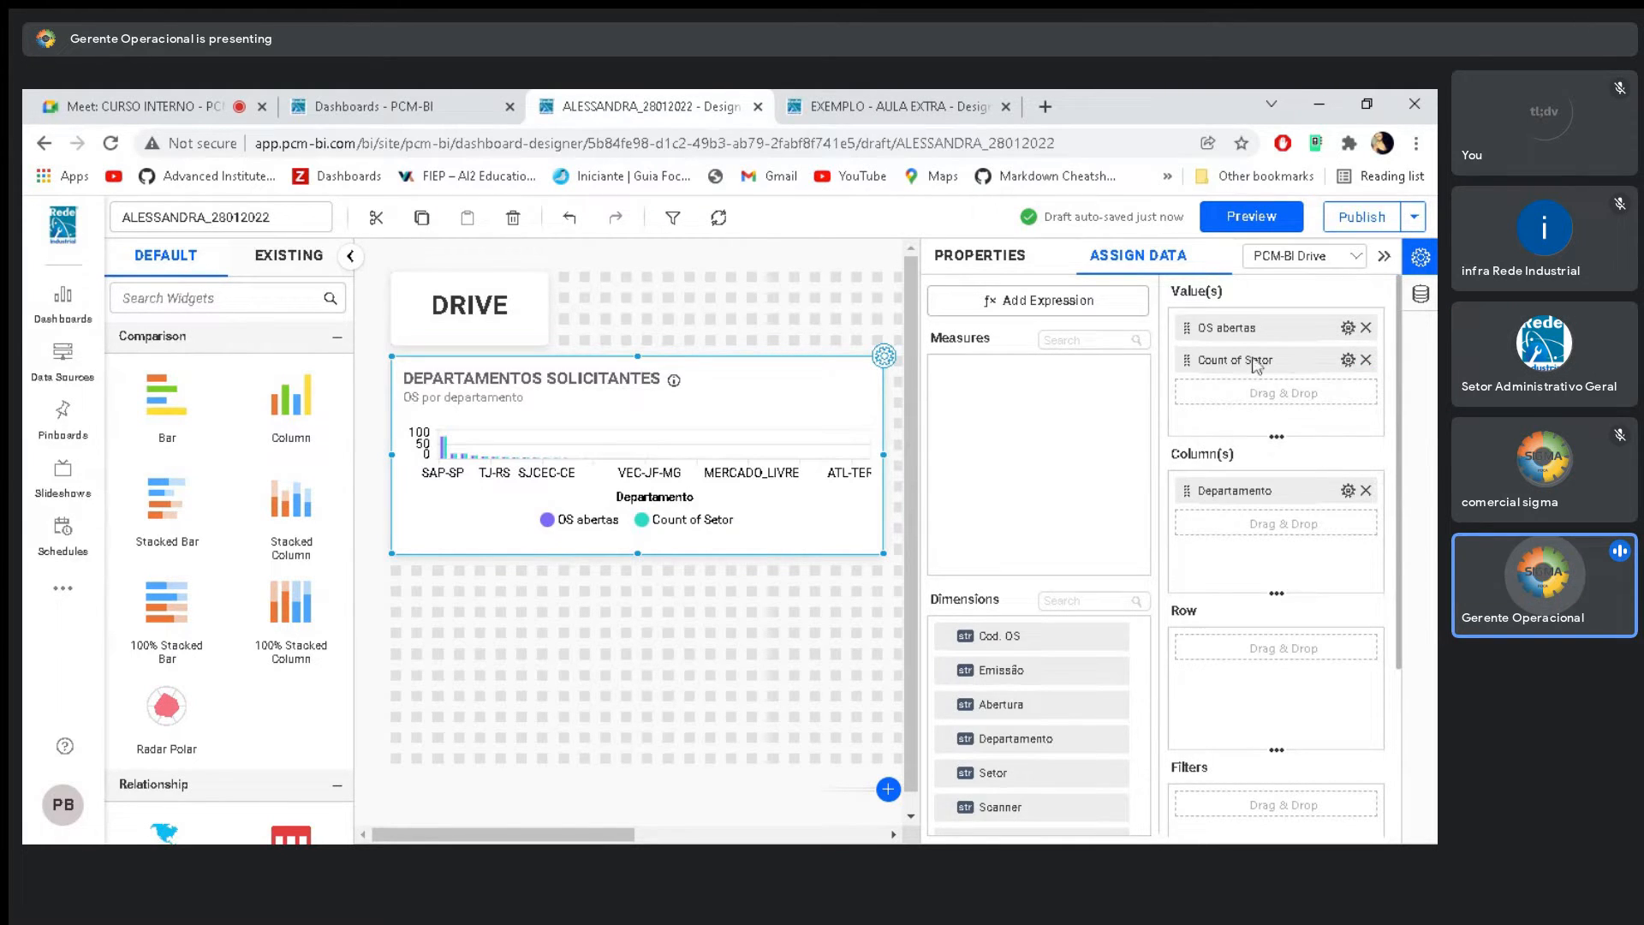
{"action": "left_click", "coordinate": [1348, 360]}
{"action": "left_click", "coordinate": [1268, 459]}
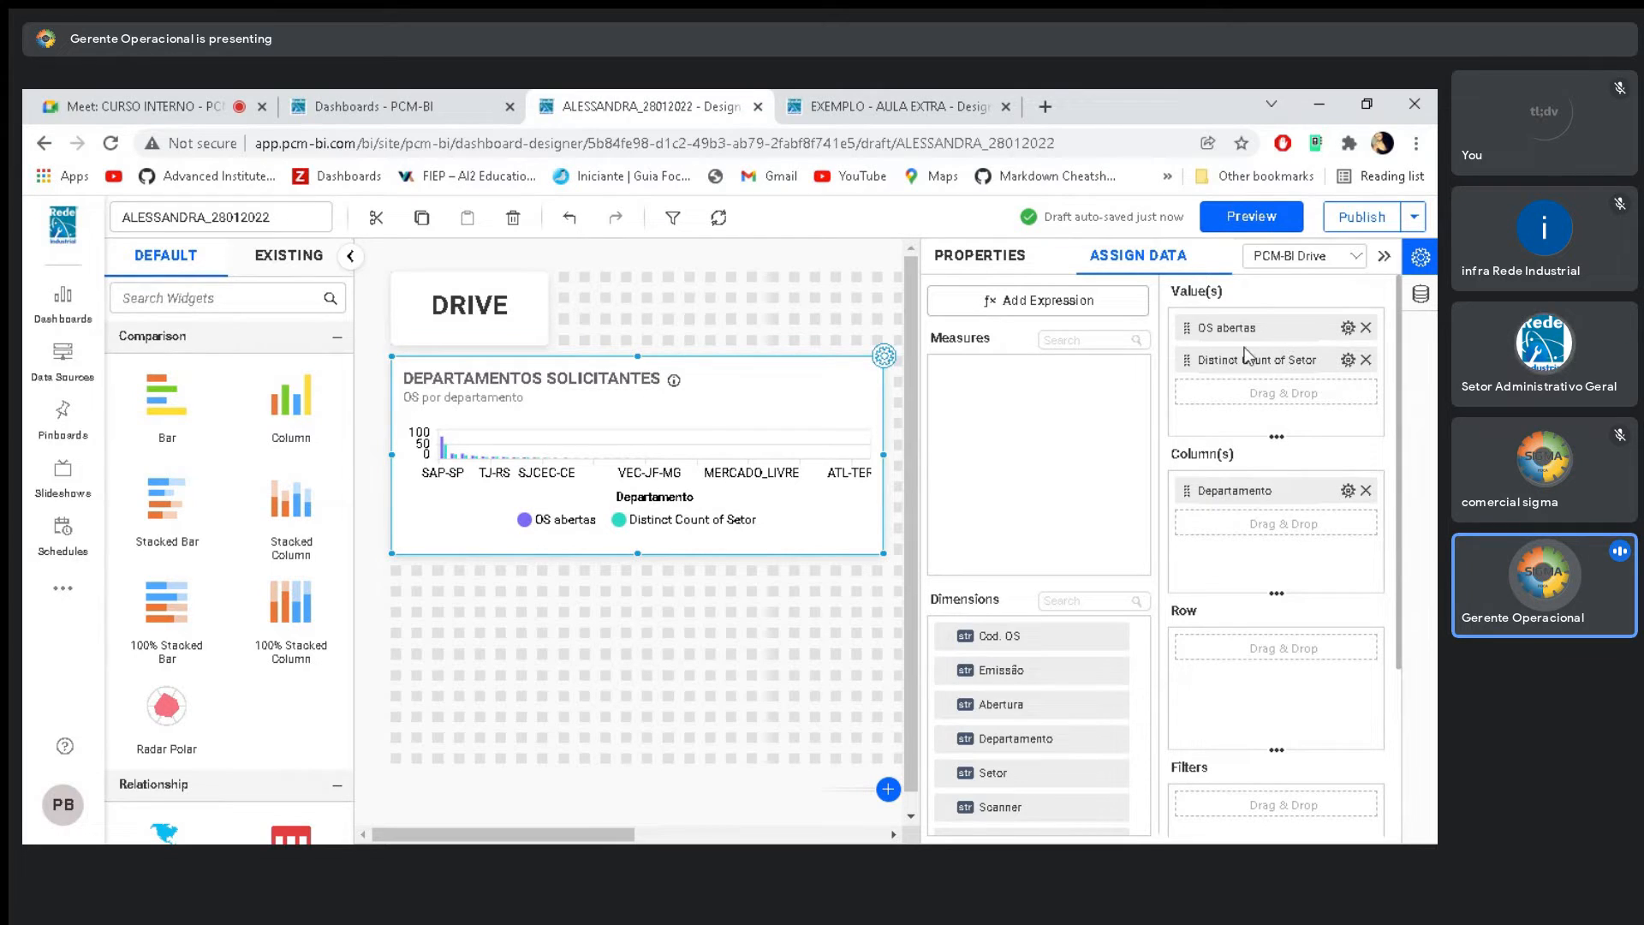
Preview the dashboard and examine the enlarged DEPARTAMENTOS SOLICITANTES chart's OS abertas and Distinct Count of Setor columns, and reload the designer
{"action": "left_click", "coordinate": [1291, 224]}
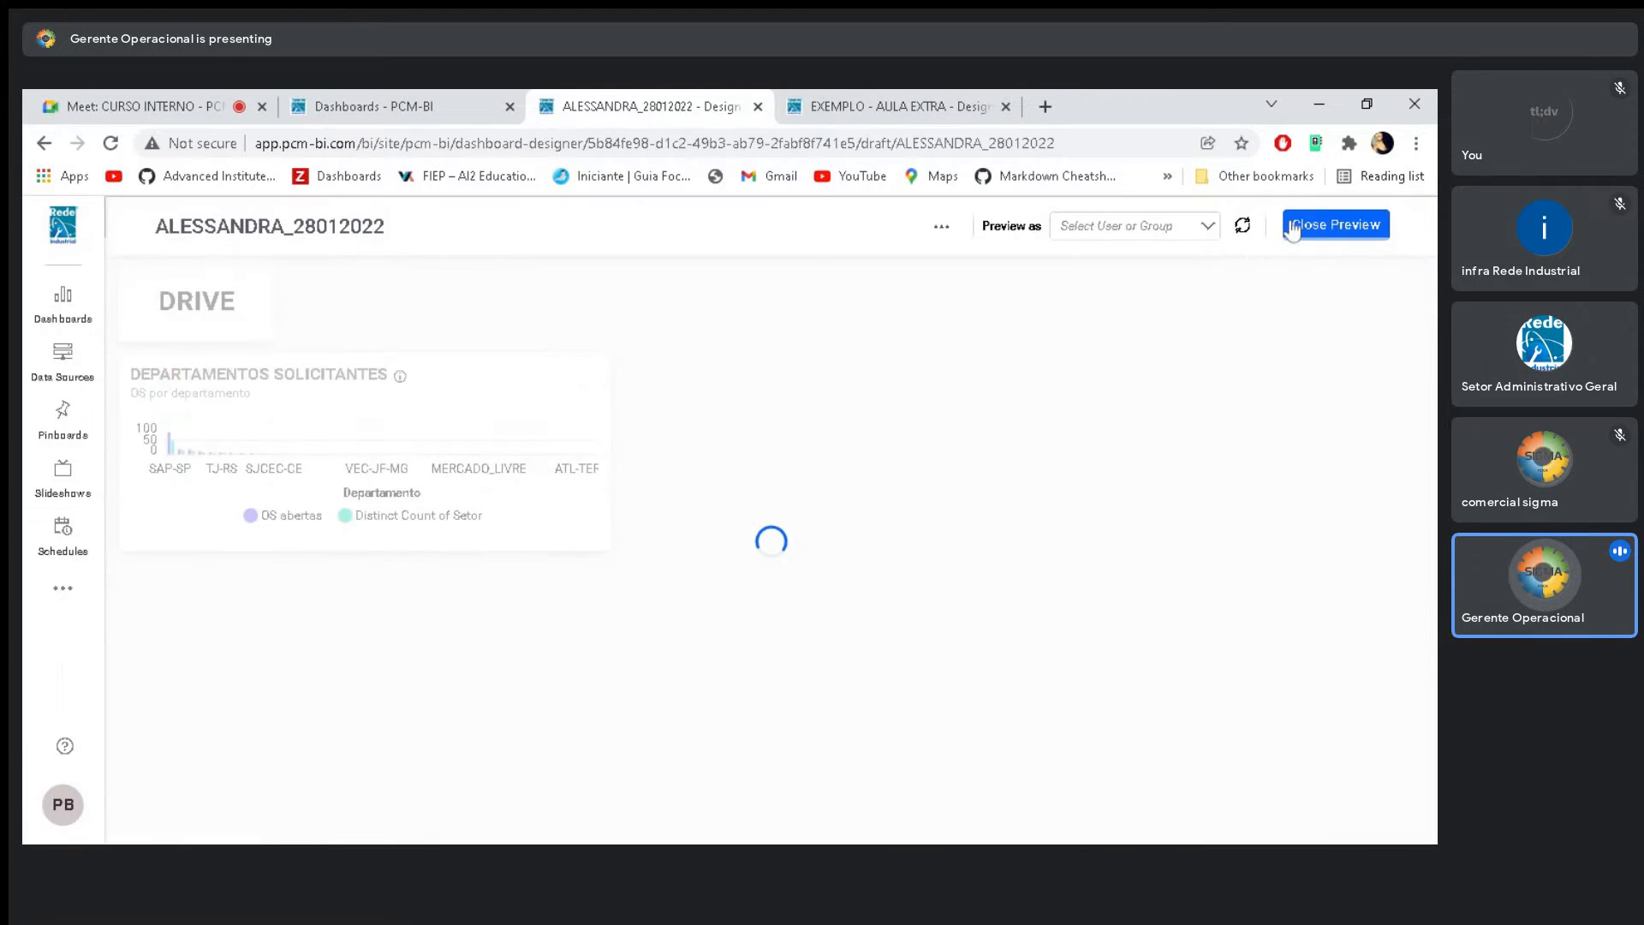
{"action": "mouse_move", "coordinate": [215, 477]}
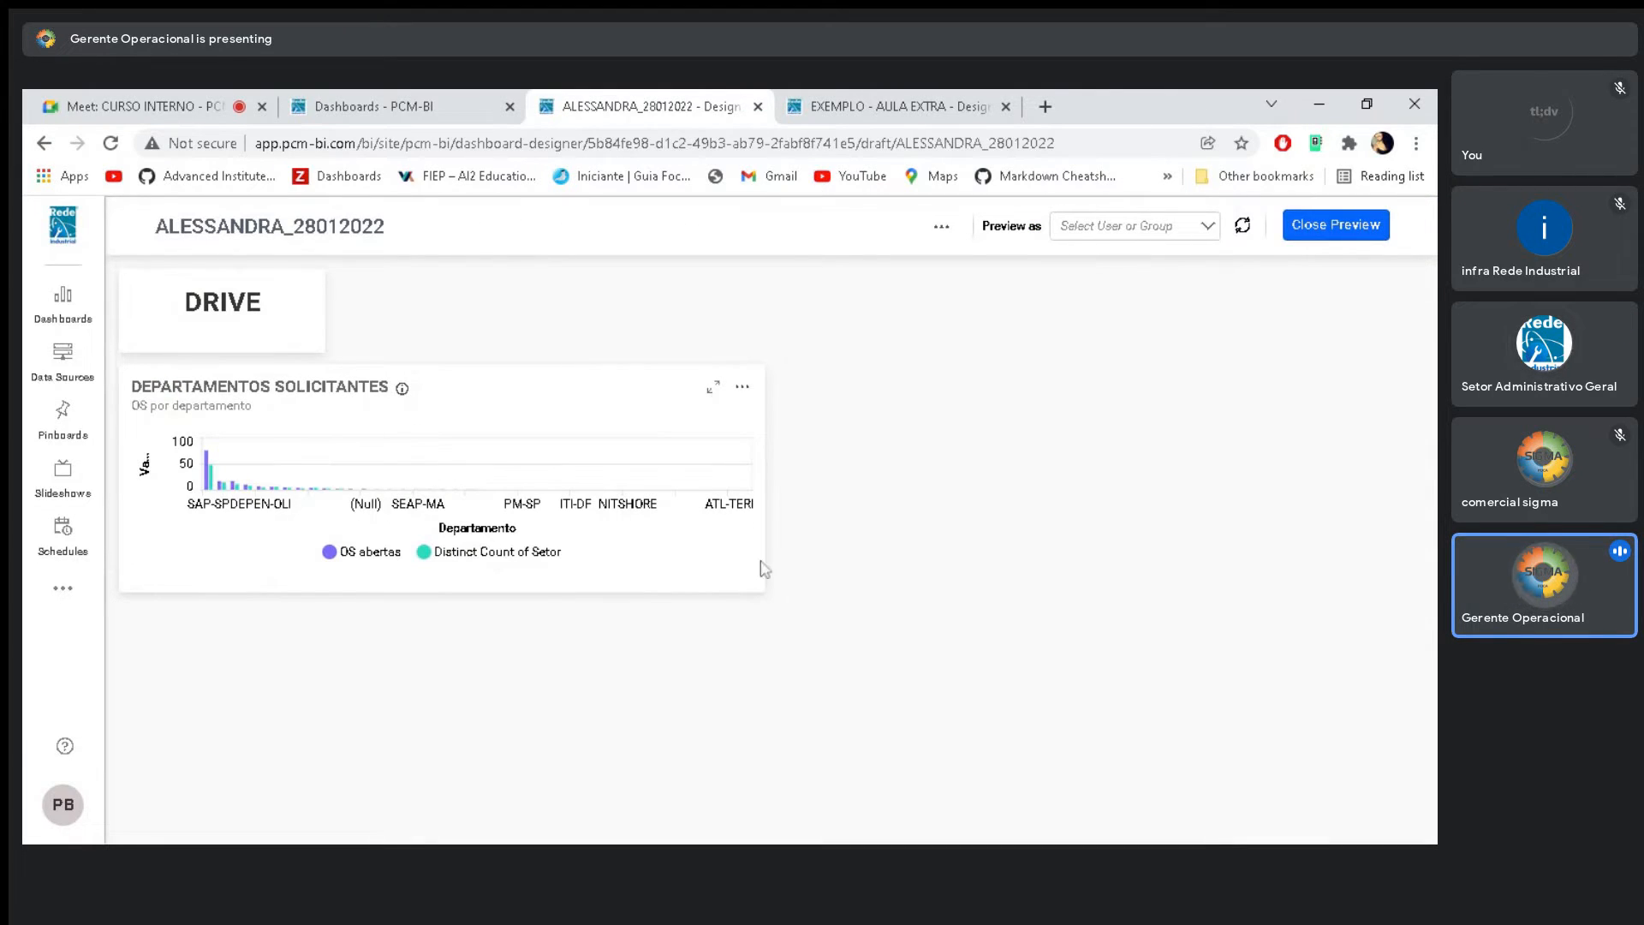
{"action": "left_click", "coordinate": [713, 390]}
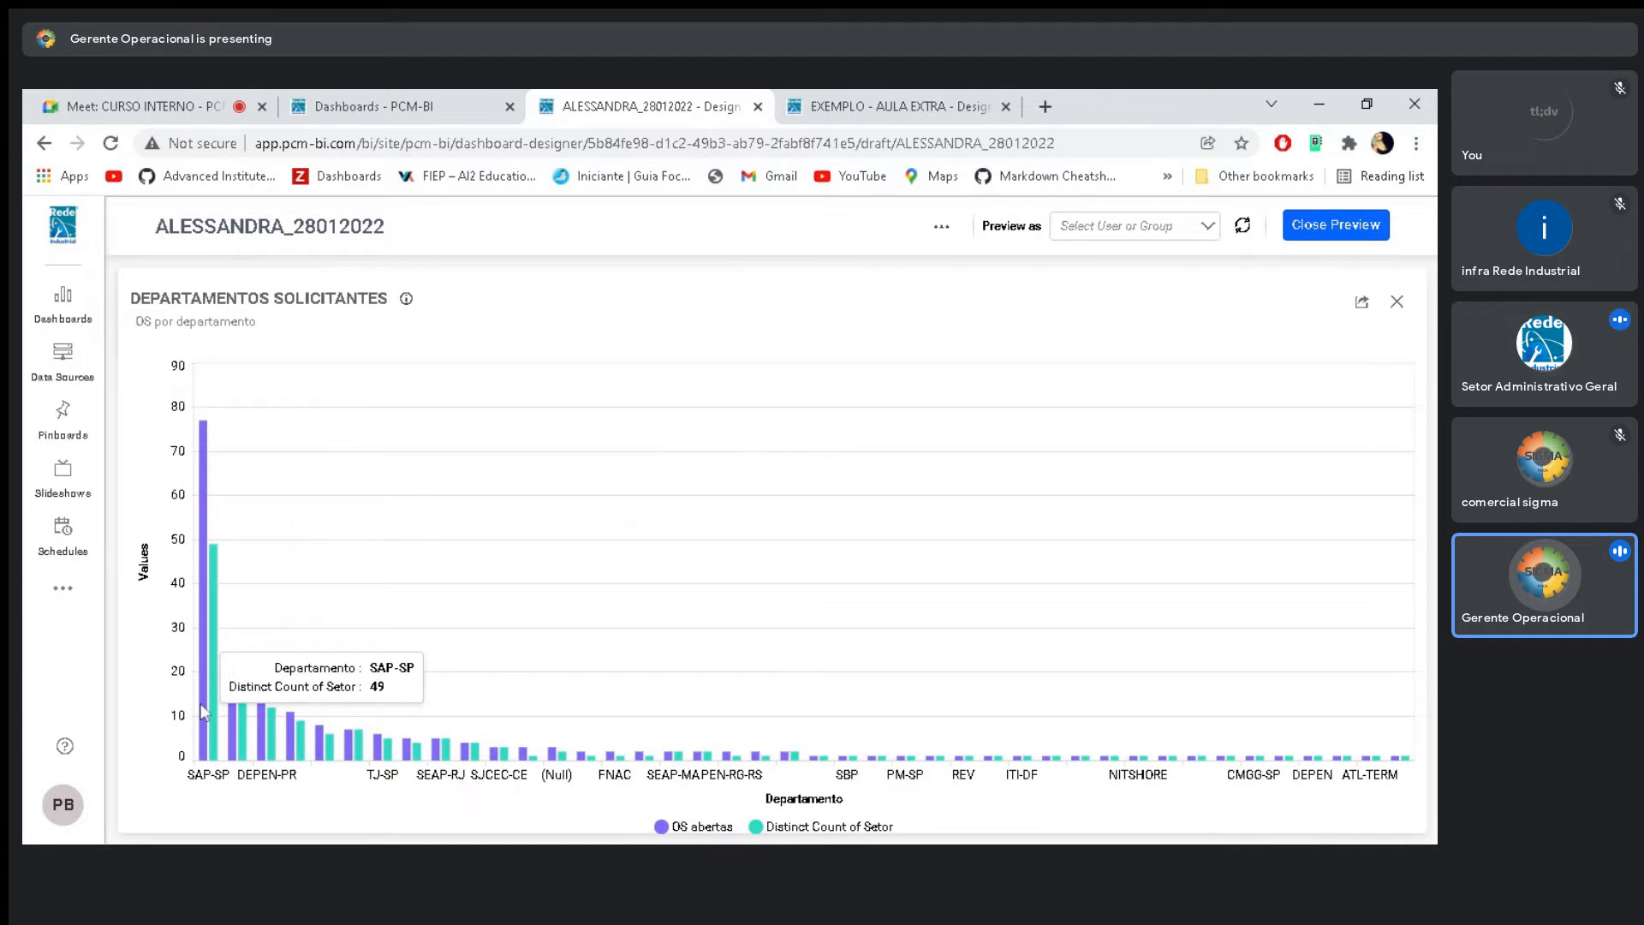
{"action": "mouse_move", "coordinate": [206, 715]}
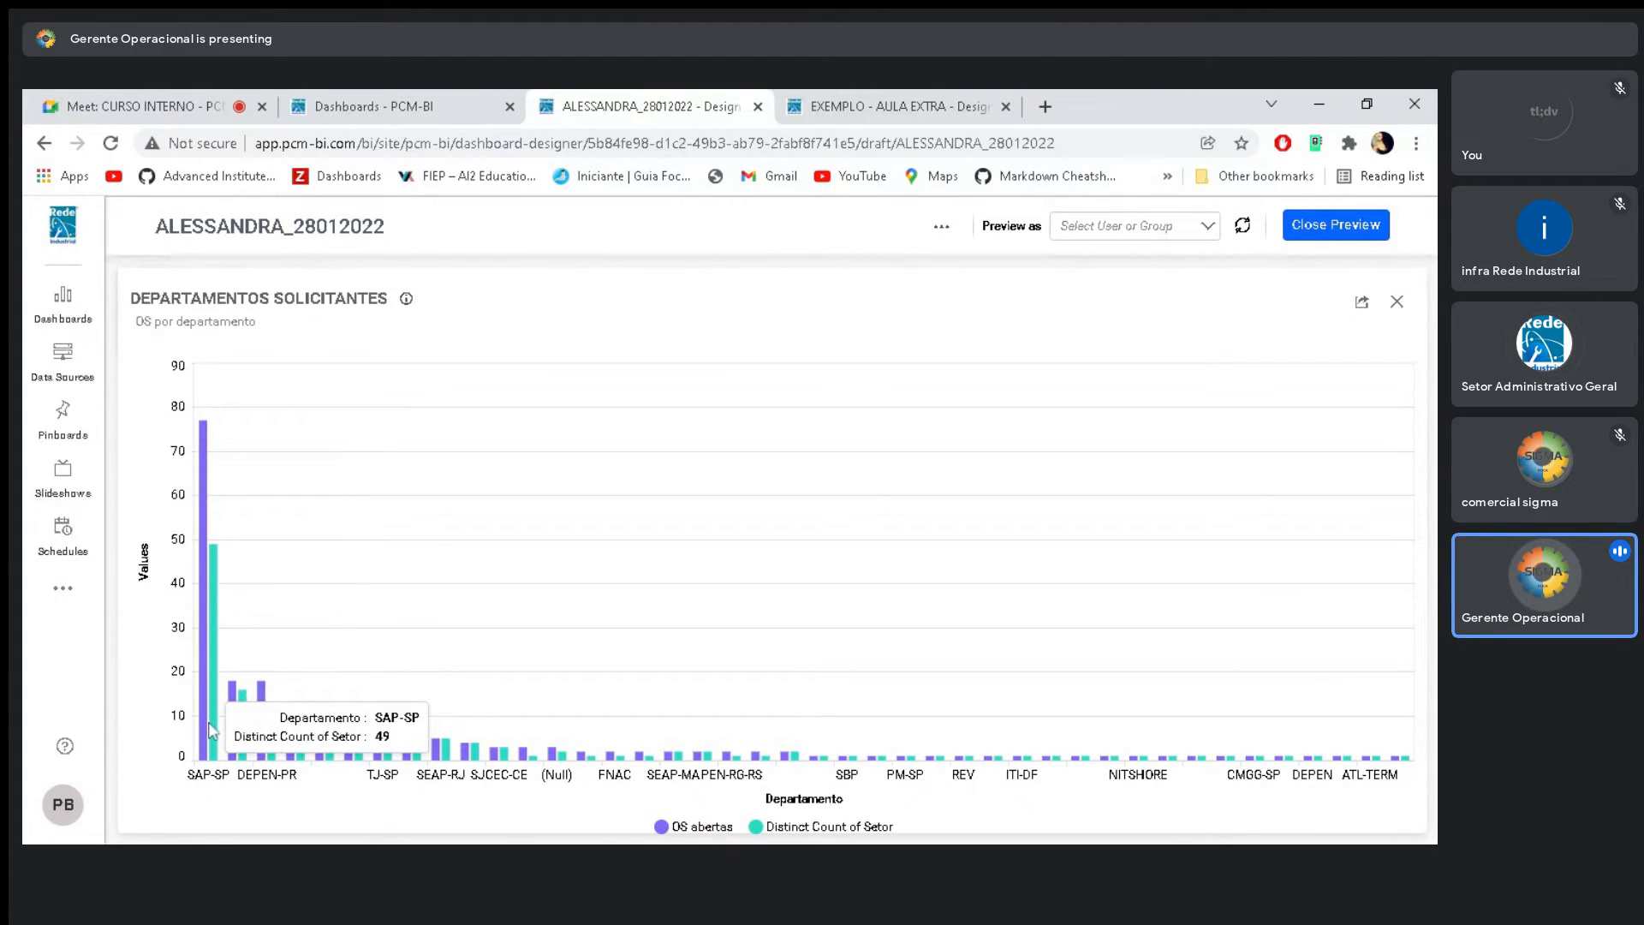
{"action": "left_click", "coordinate": [1344, 225]}
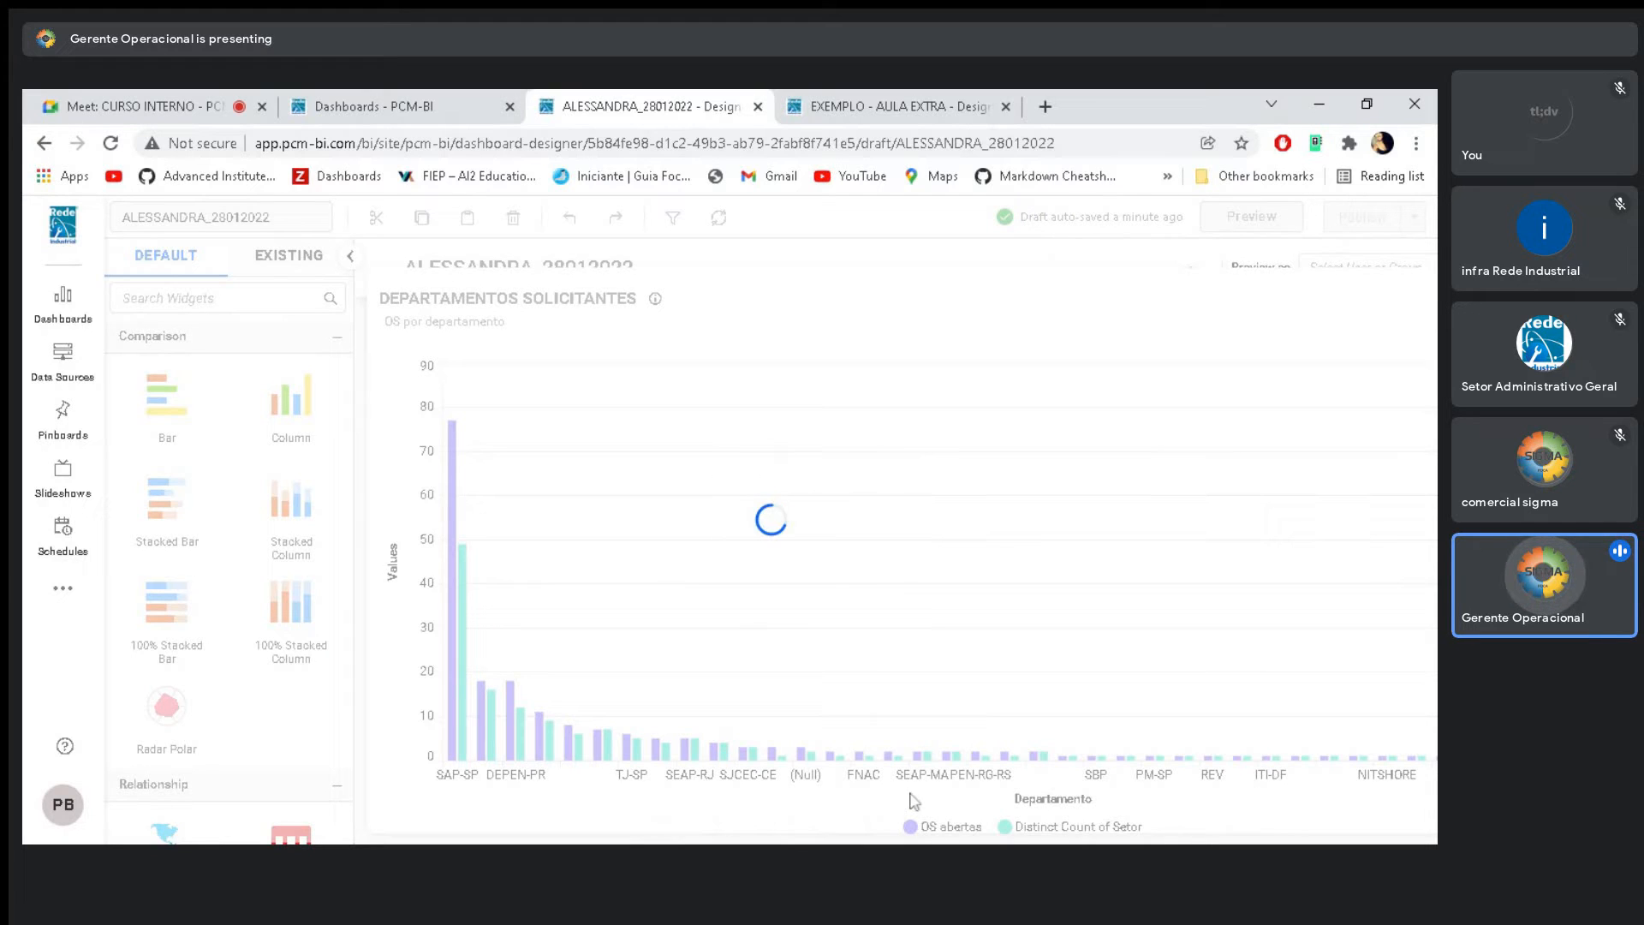
{"action": "left_click", "coordinate": [118, 145]}
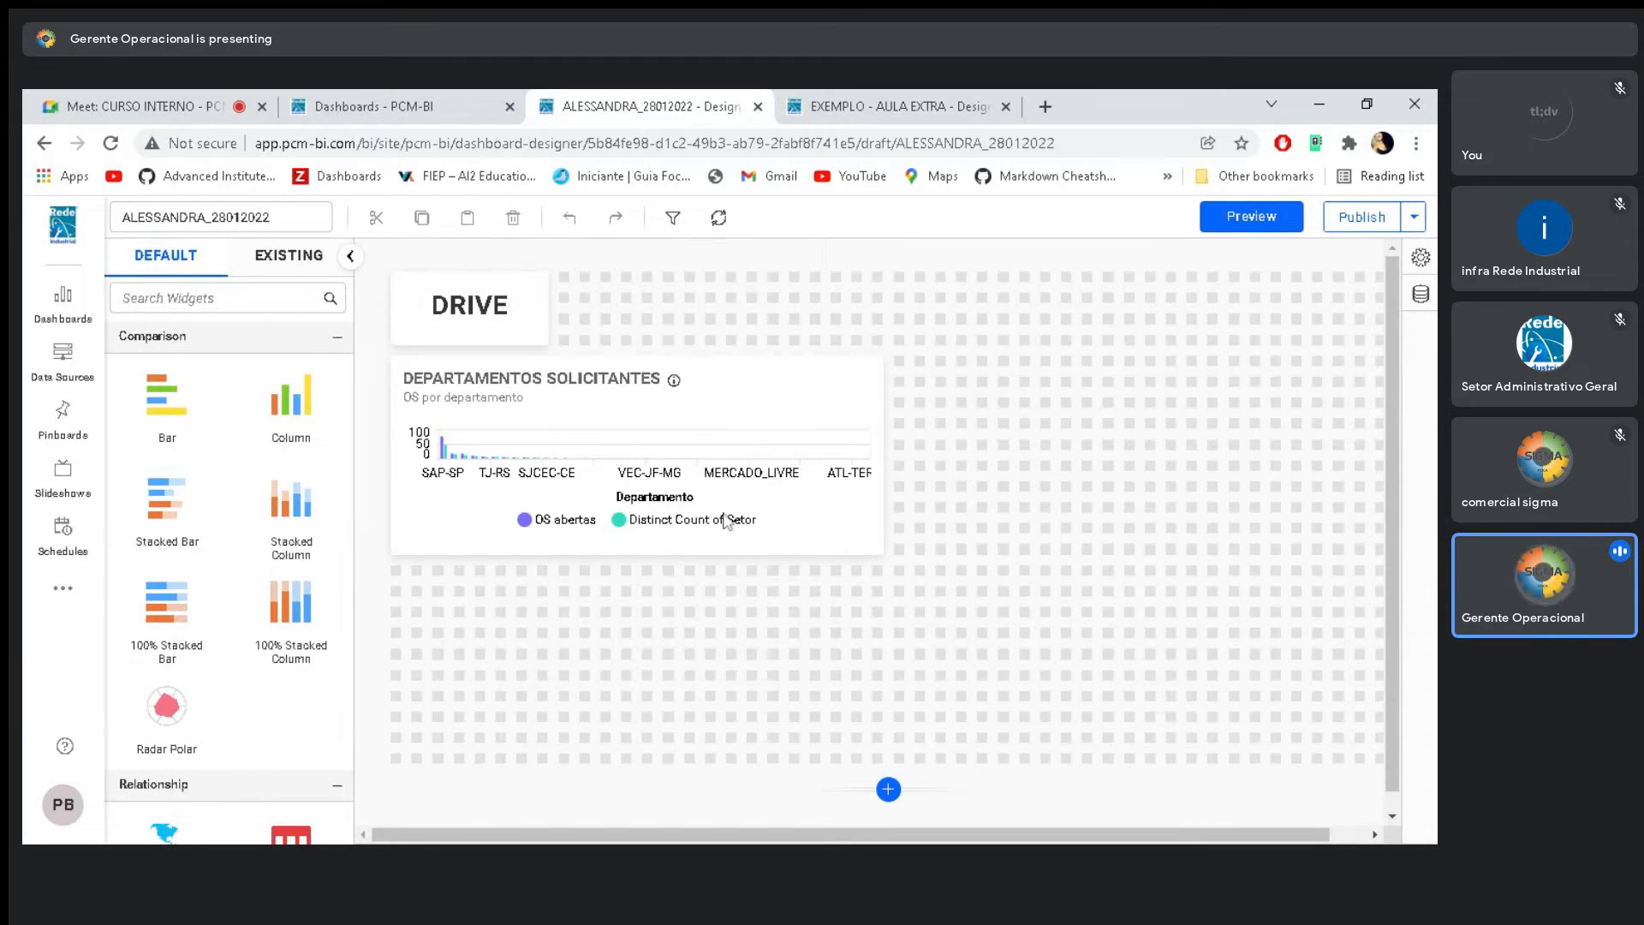
Remove the Distinct Count of Setor value from the DEPARTAMENTOS SOLICITANTES chart
{"action": "left_click", "coordinate": [615, 444]}
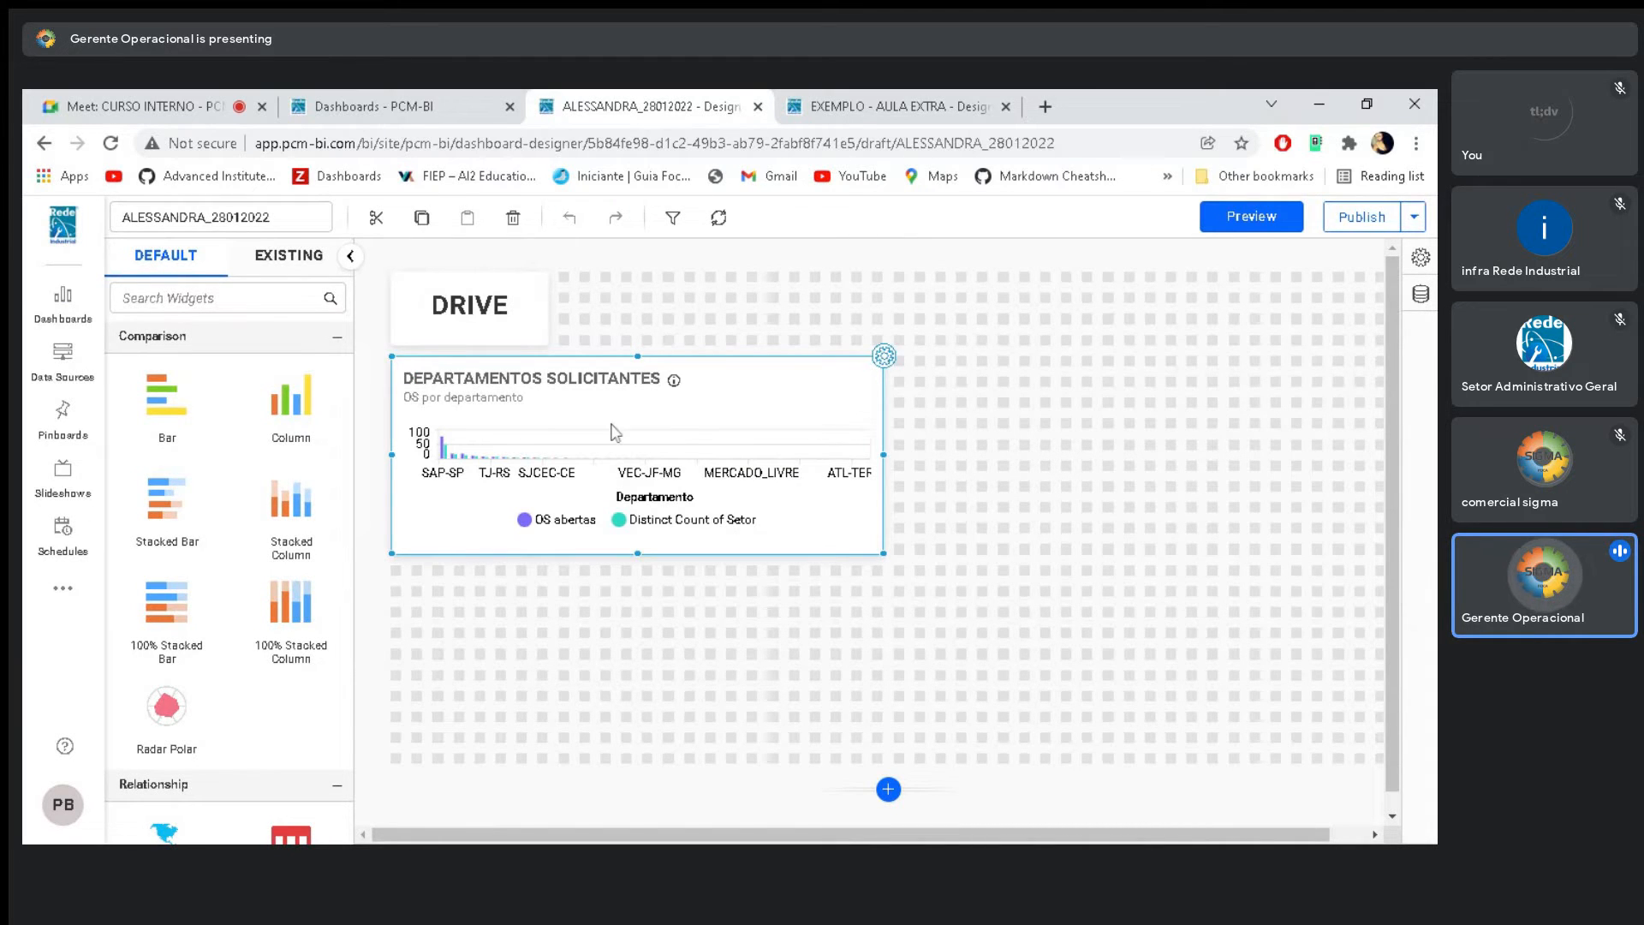
{"action": "left_click", "coordinate": [1421, 257]}
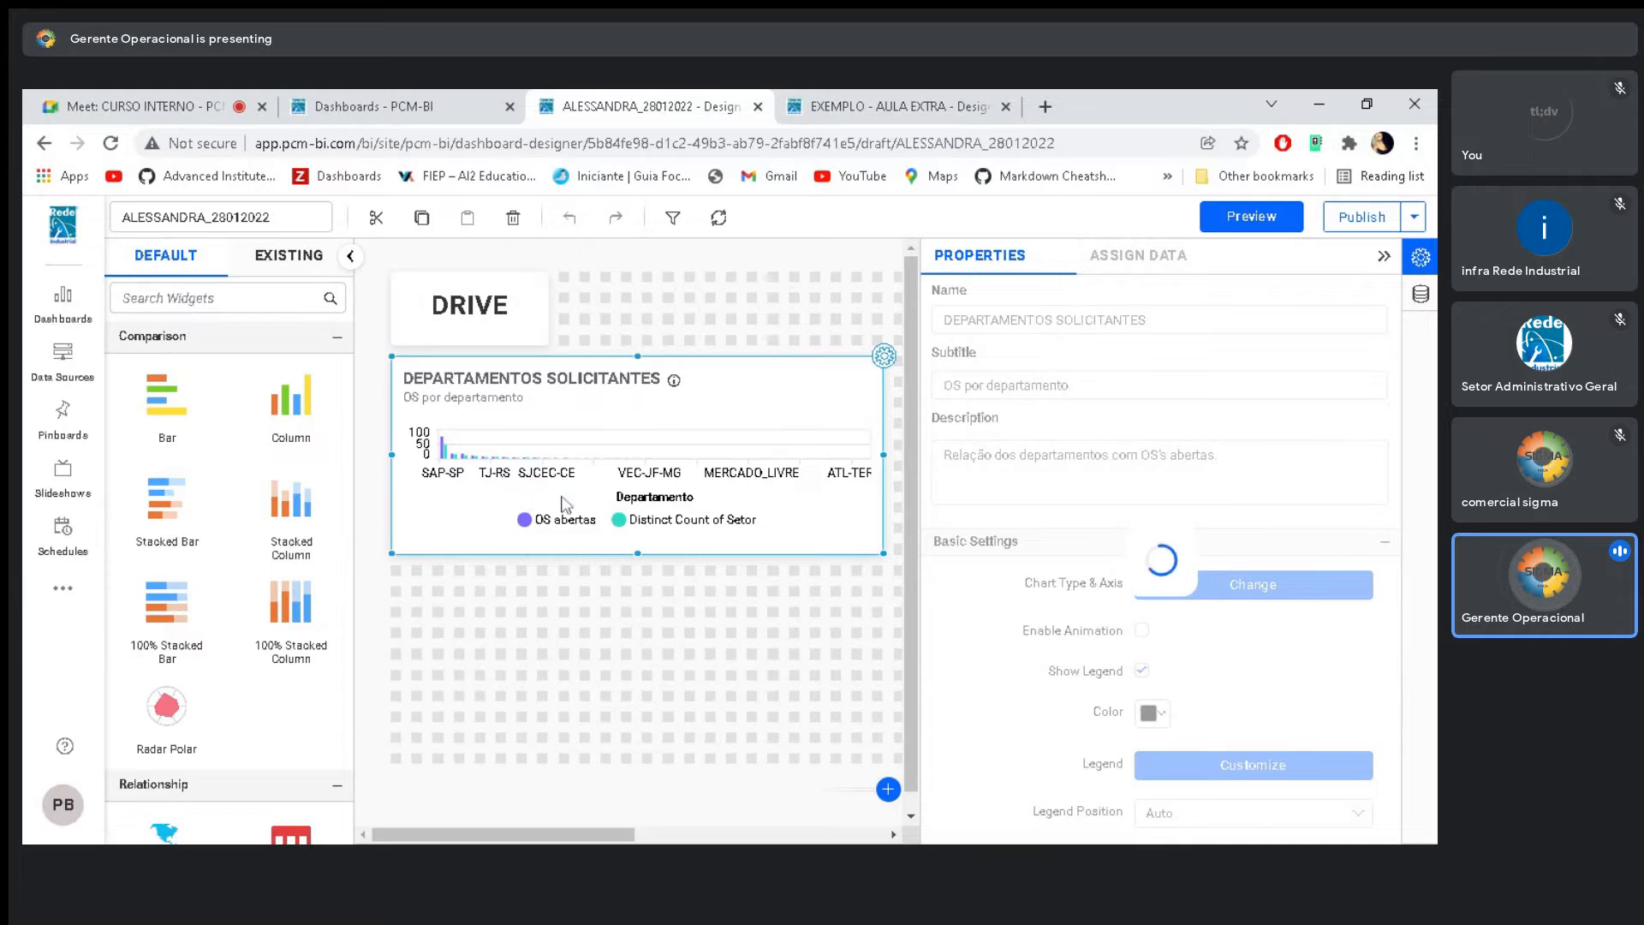
{"action": "left_click", "coordinate": [1124, 265]}
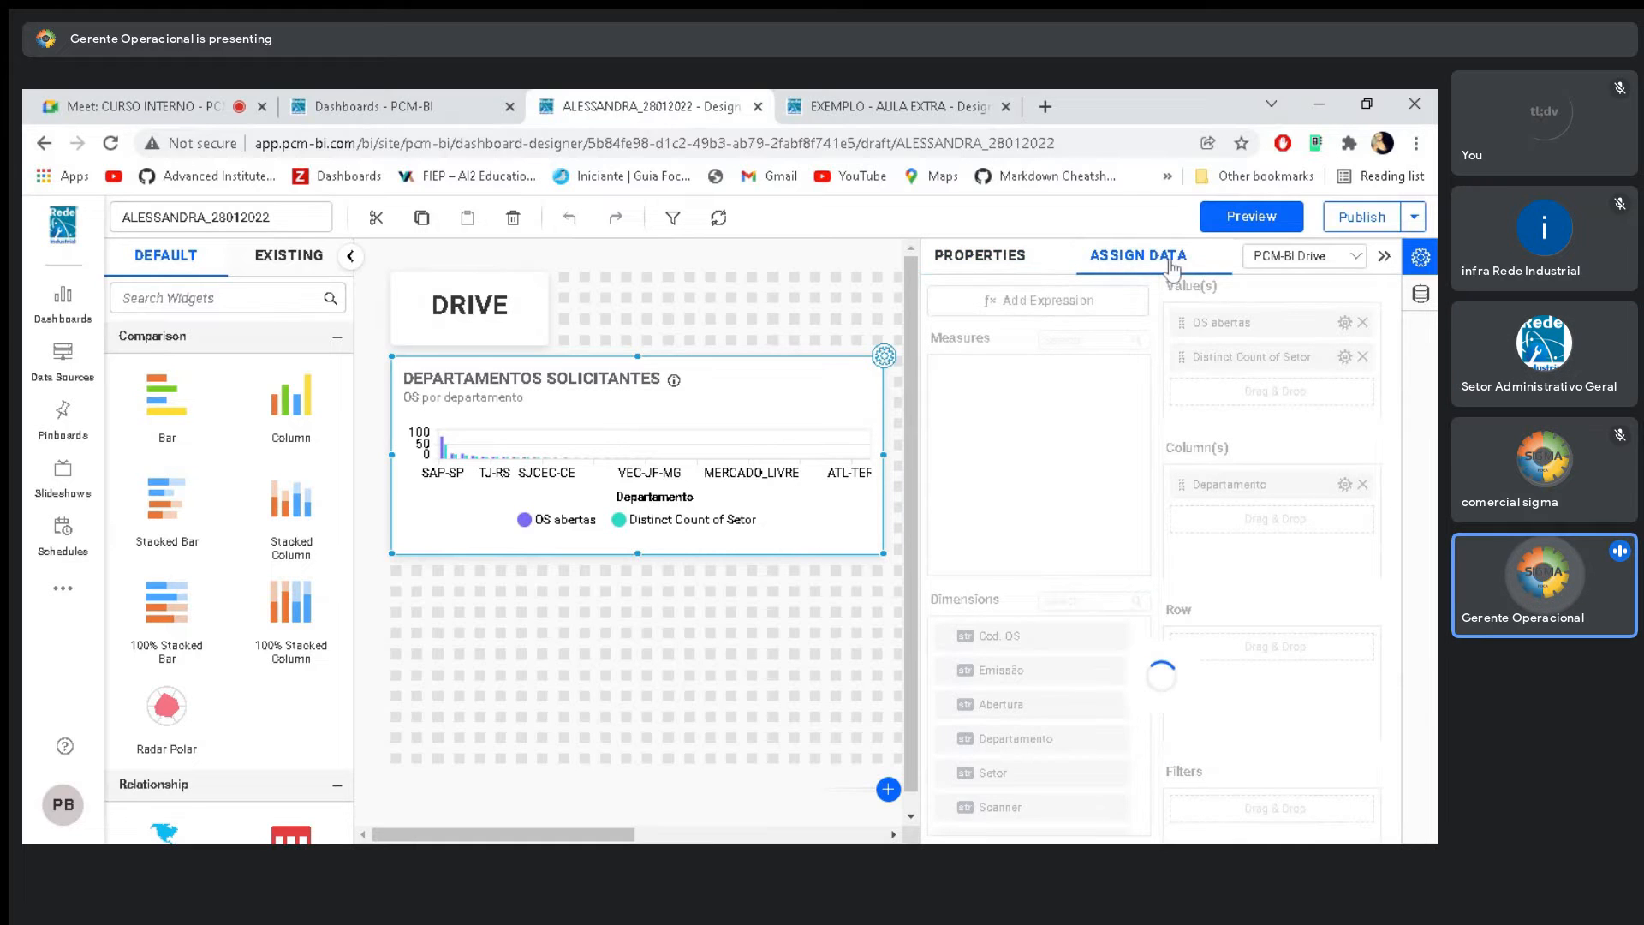
{"action": "left_click", "coordinate": [1366, 361]}
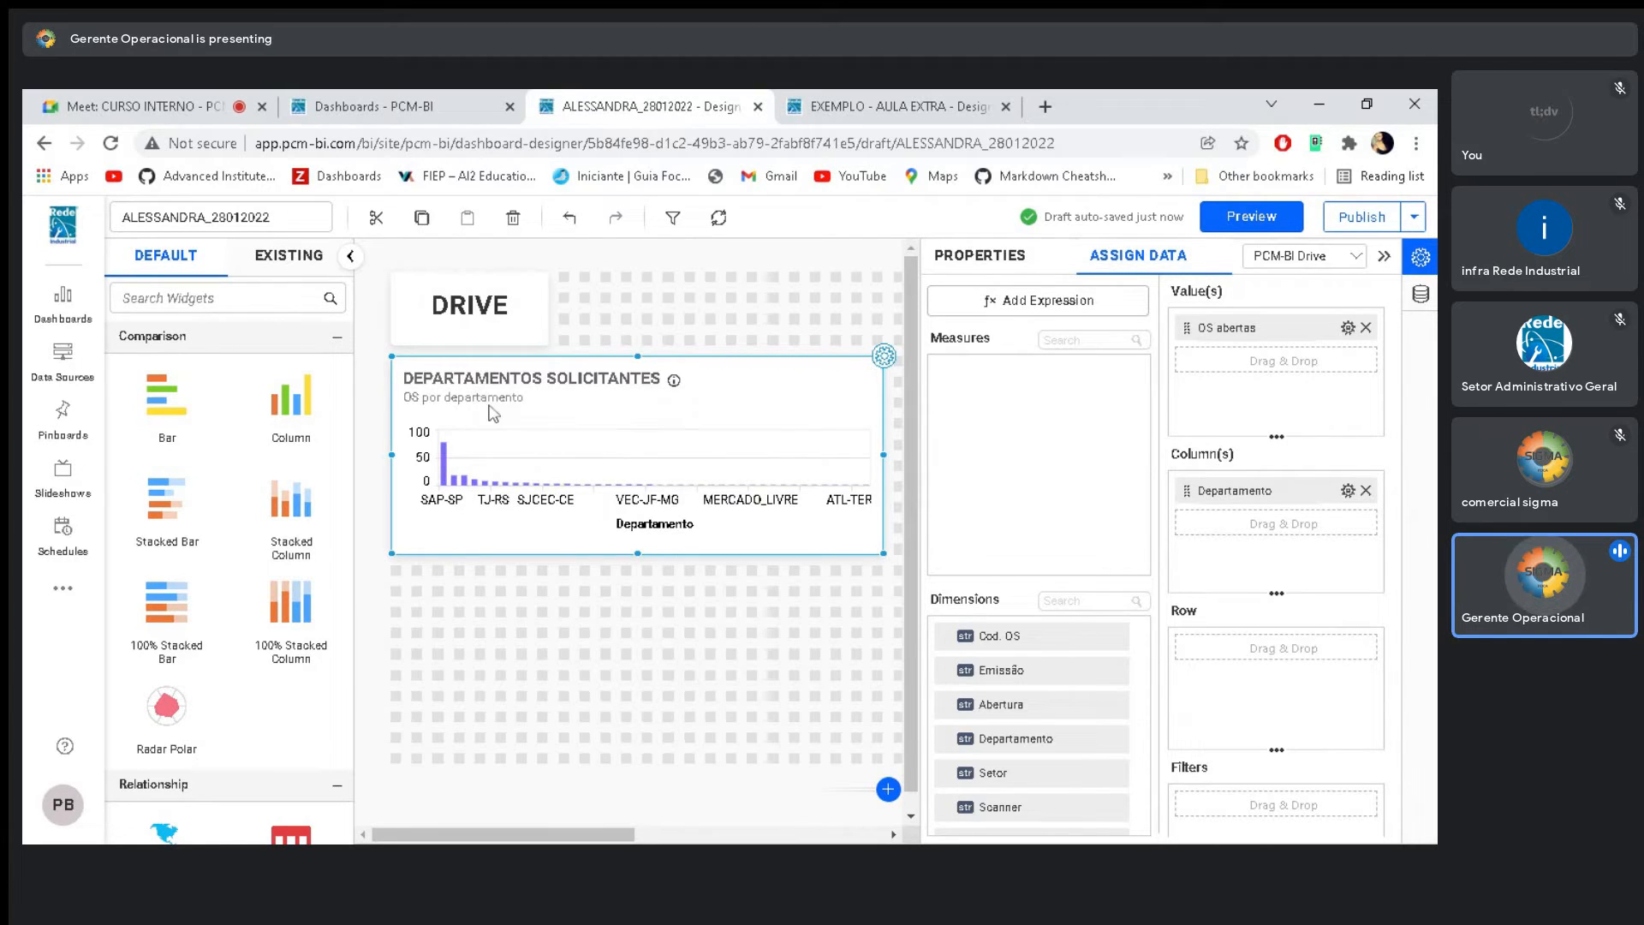
Try Hide as the Label Overflow Mode of the DEPARTAMENTOS SOLICITANTES chart's category axis and set it to Trim instead
{"action": "left_click", "coordinate": [985, 261]}
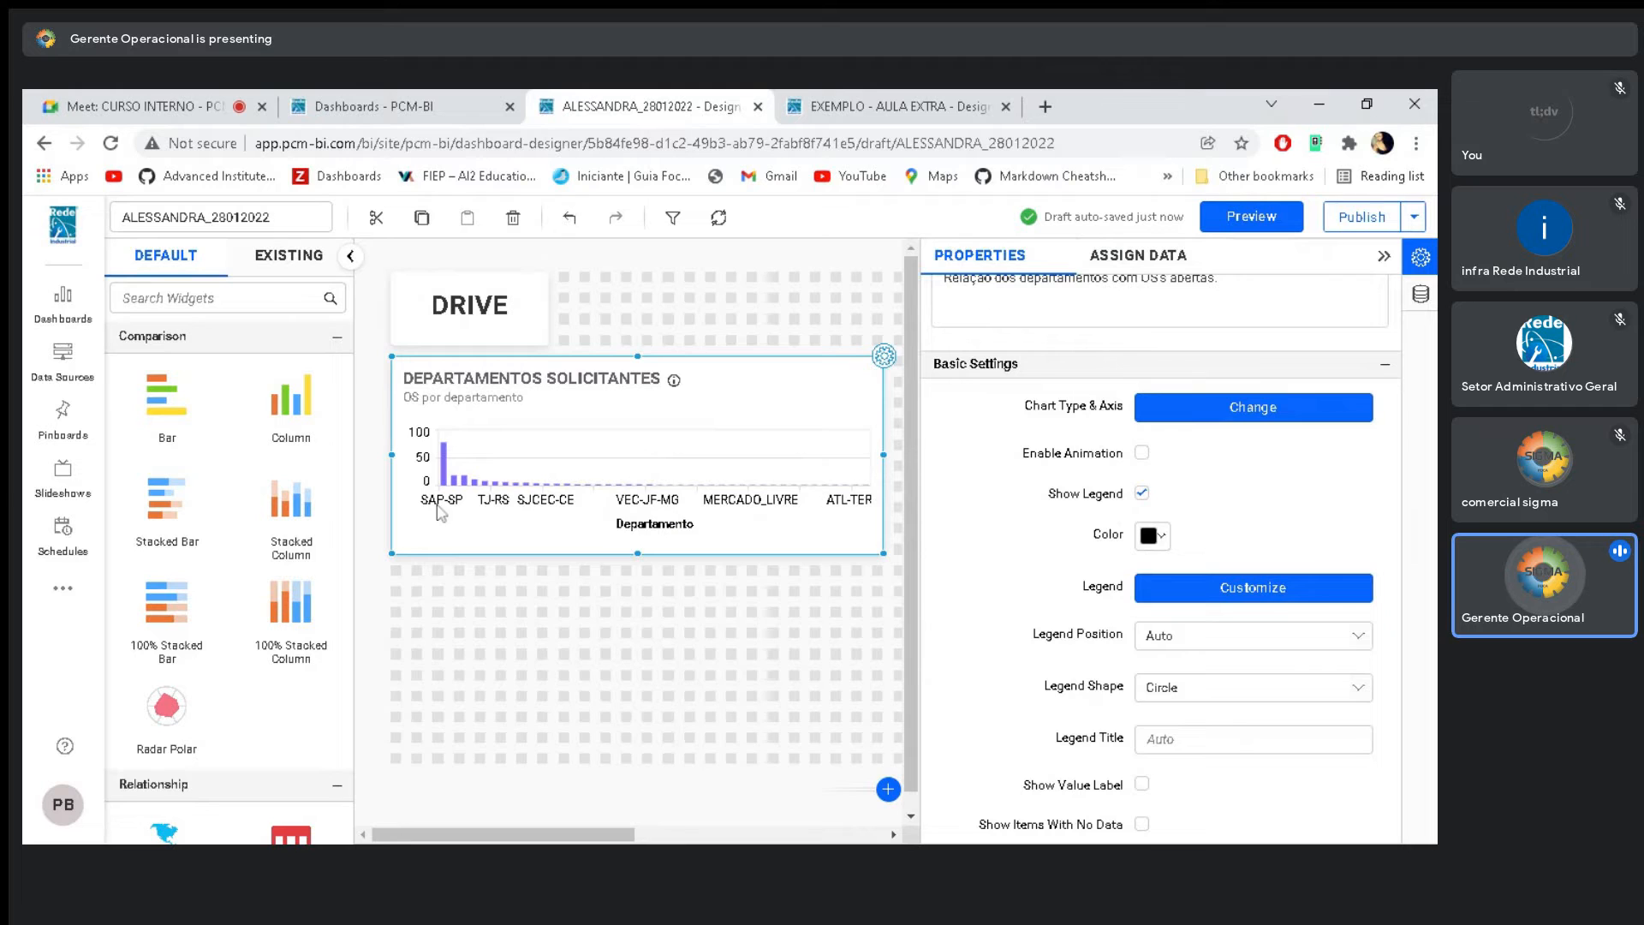
{"action": "mouse_move", "coordinate": [447, 484]}
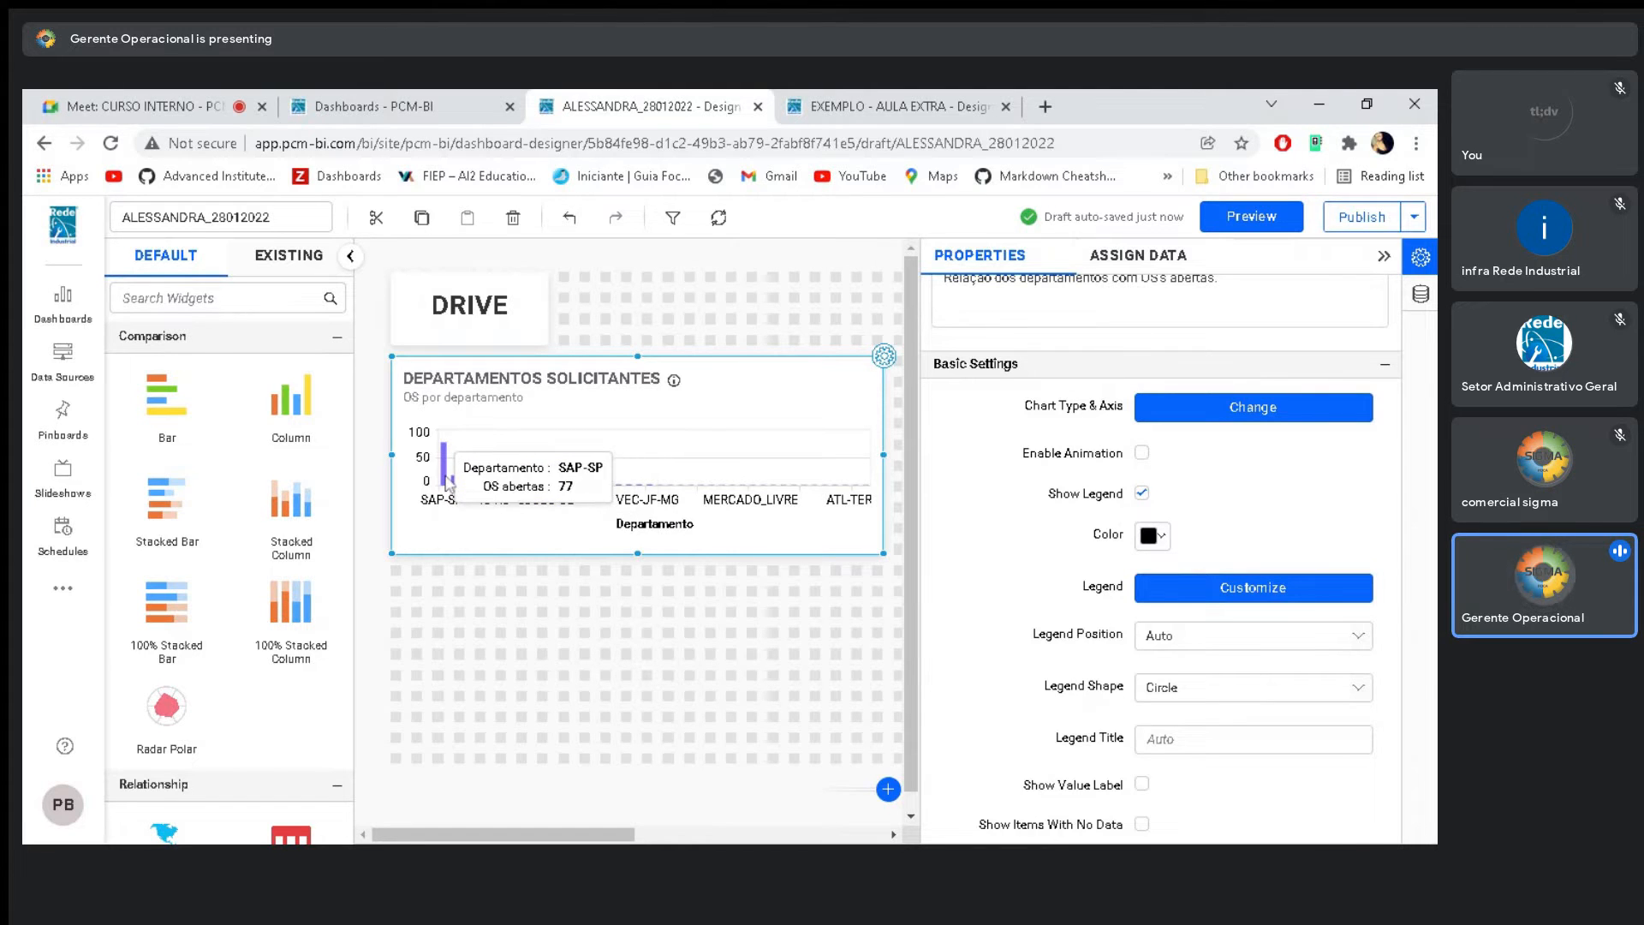
{"action": "scroll", "coordinate": [1244, 595], "scroll_direction": "down", "scroll_amount": 3}
{"action": "scroll", "coordinate": [1244, 595], "scroll_direction": "down", "scroll_amount": 6}
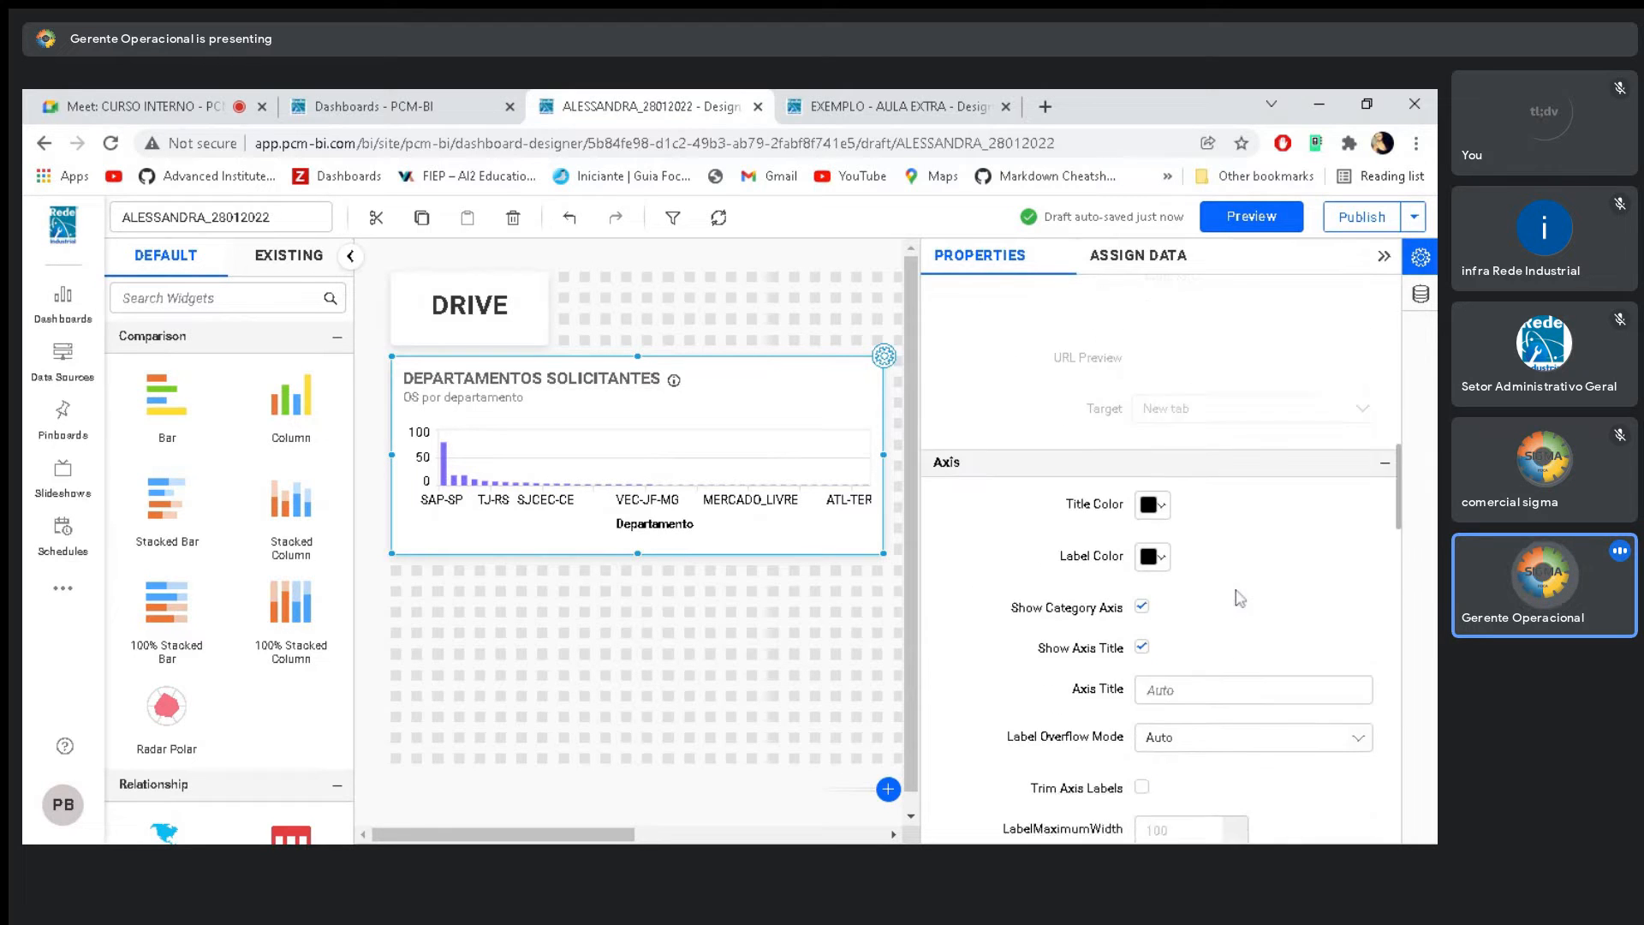
{"action": "scroll", "coordinate": [1241, 599], "scroll_direction": "down", "scroll_amount": 2}
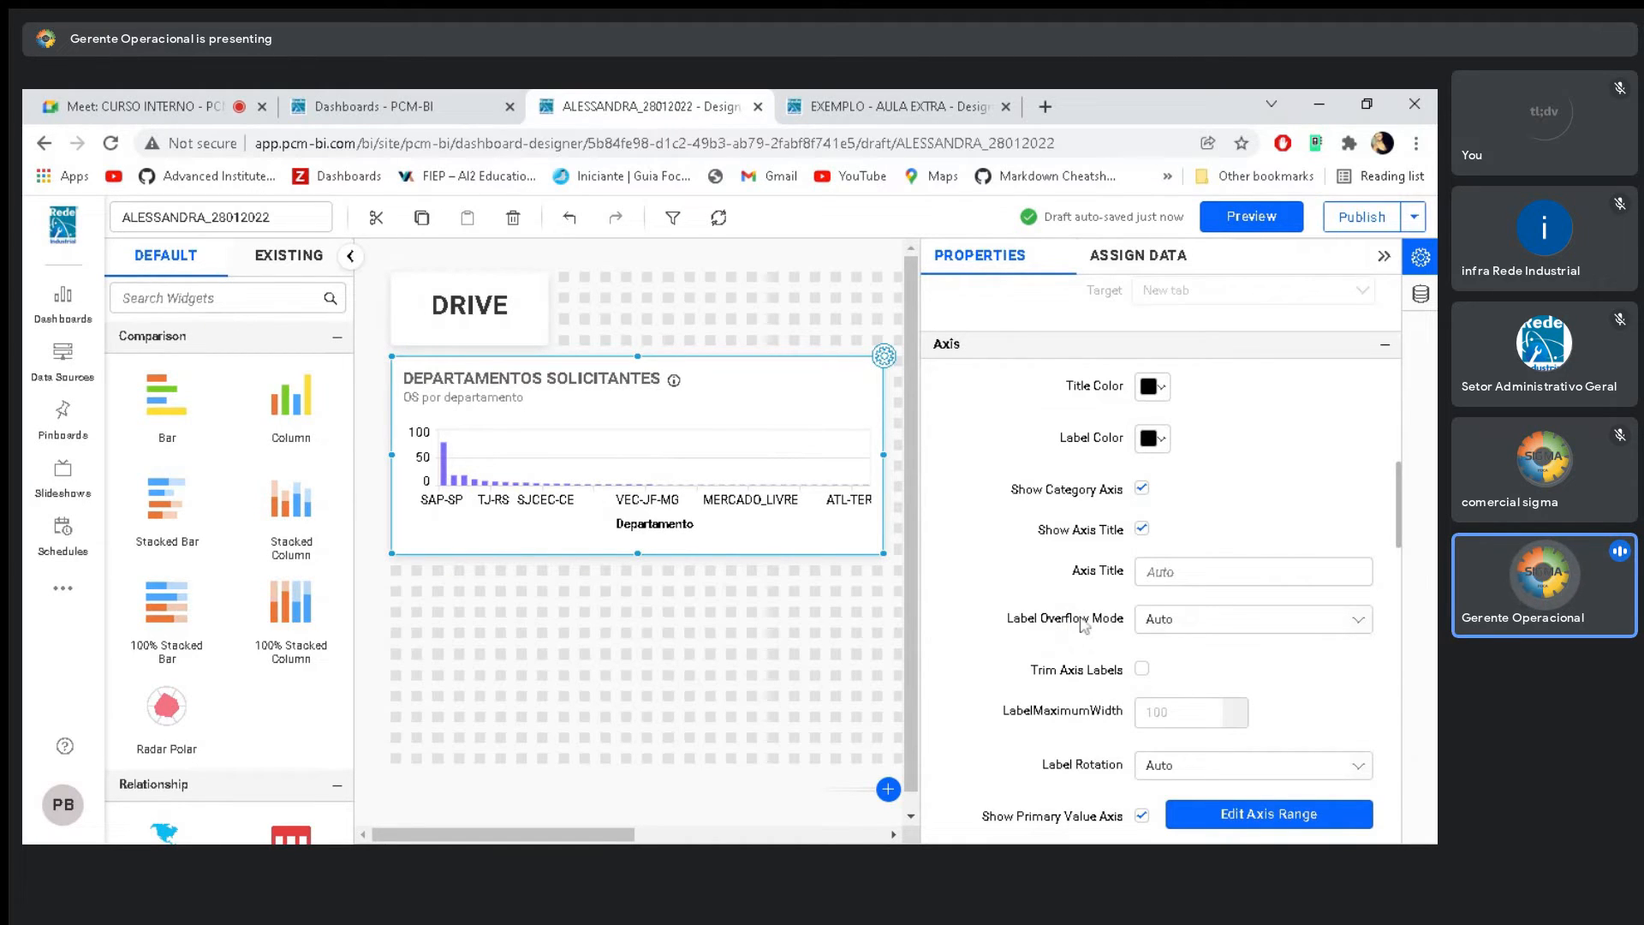
{"action": "left_click", "coordinate": [1169, 632]}
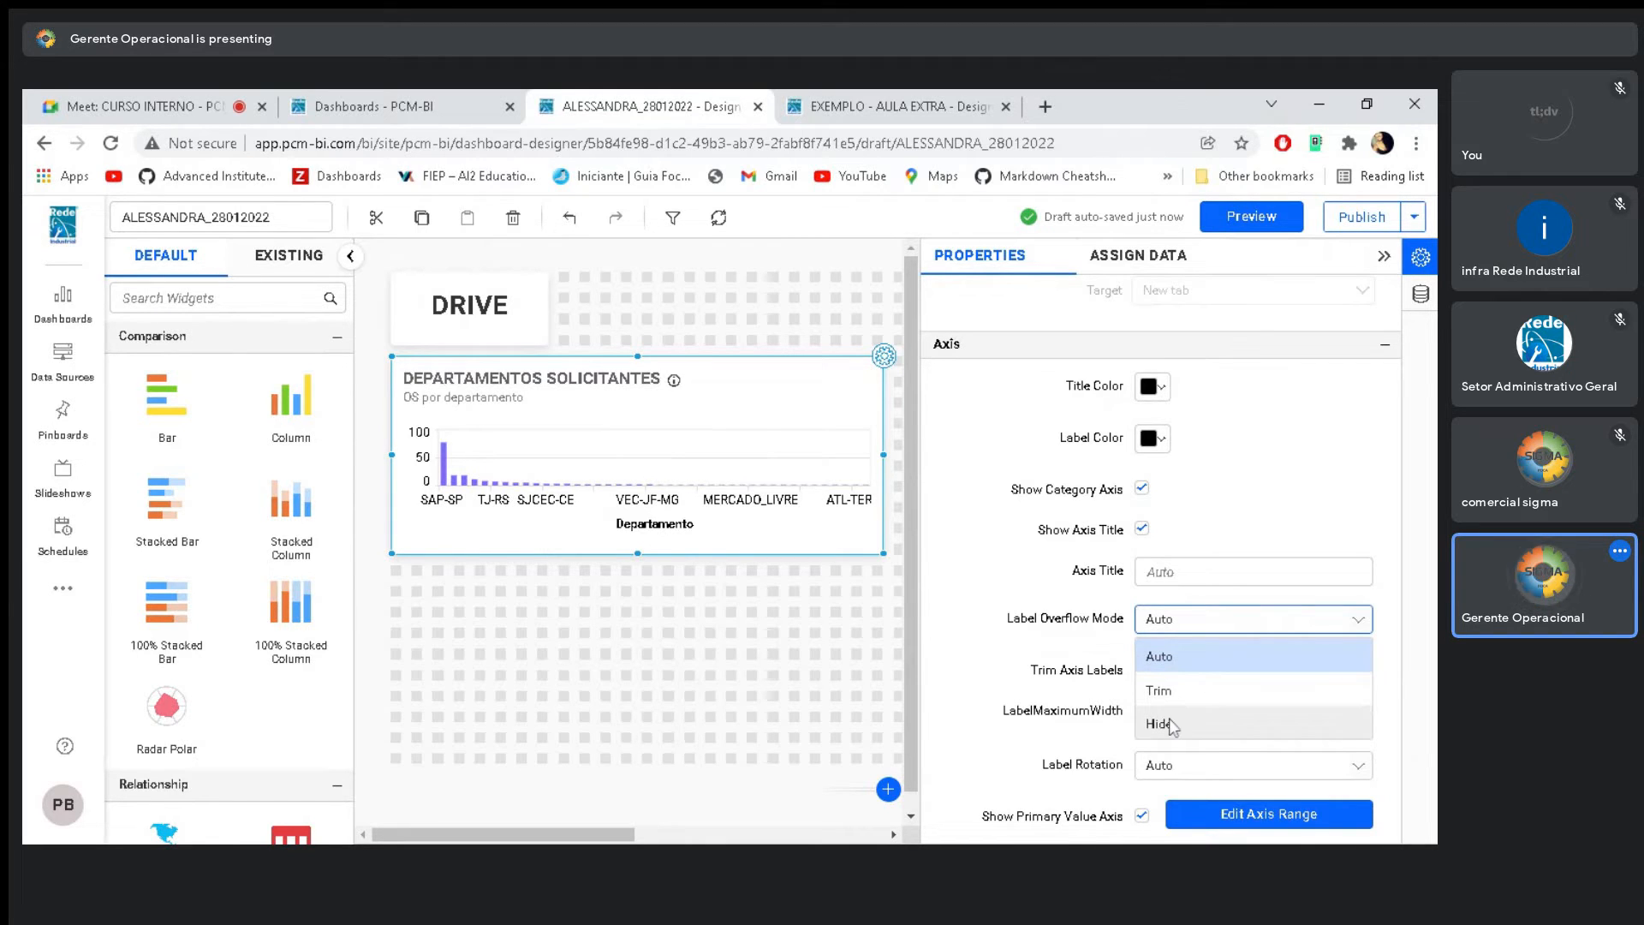
{"action": "left_click", "coordinate": [1170, 726]}
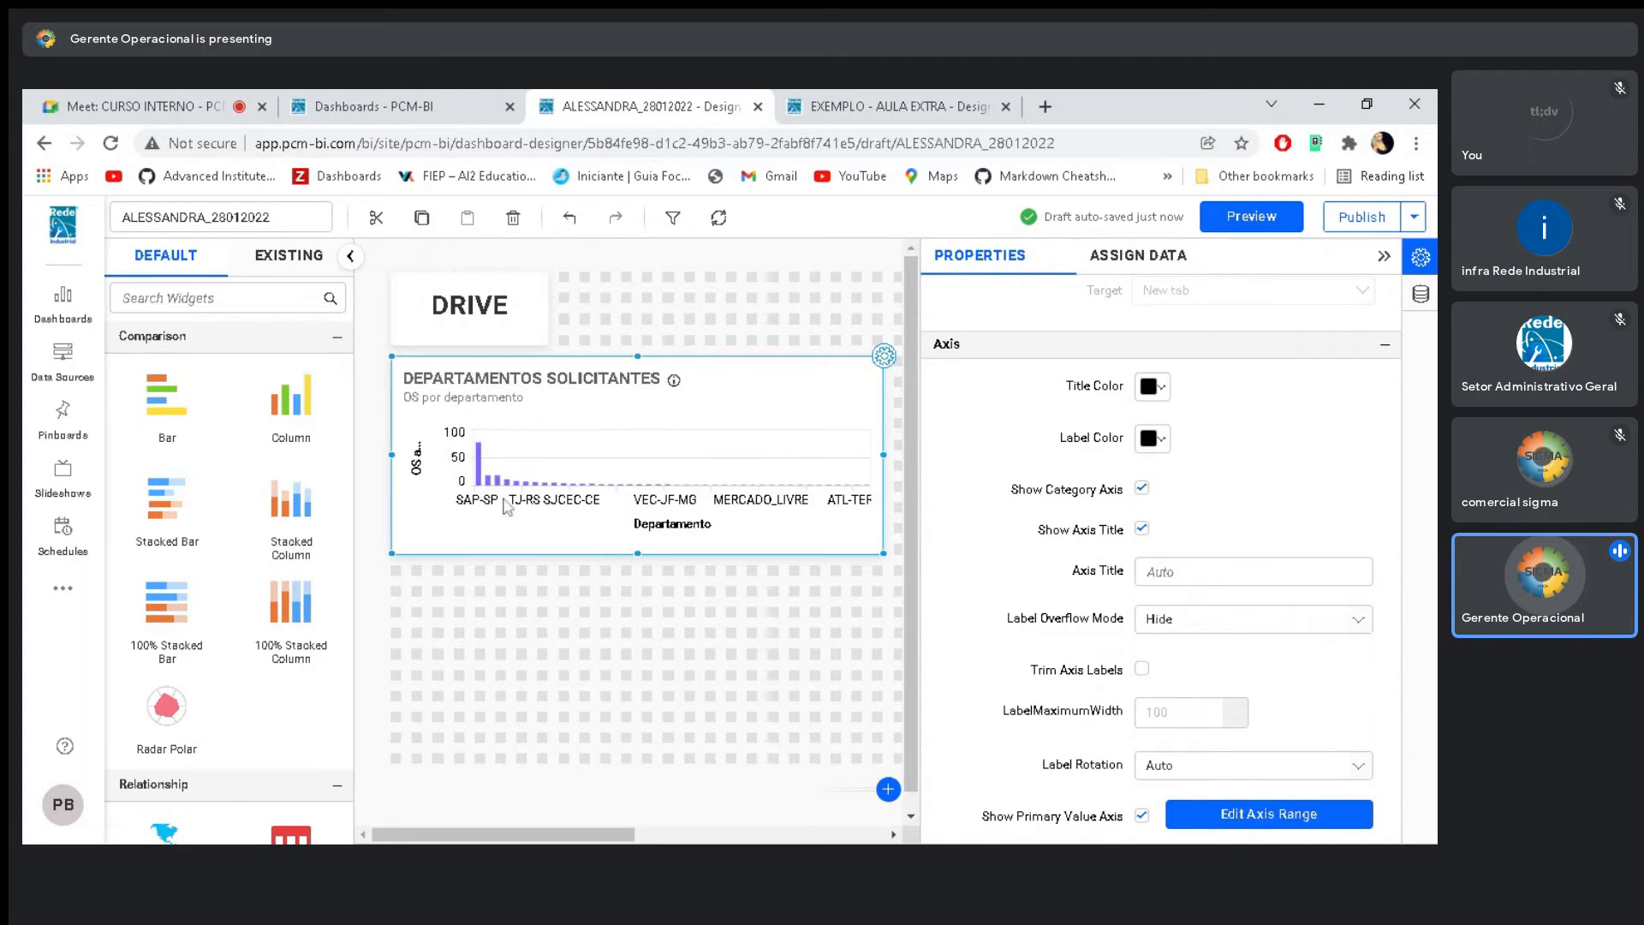
{"action": "left_click", "coordinate": [1214, 626]}
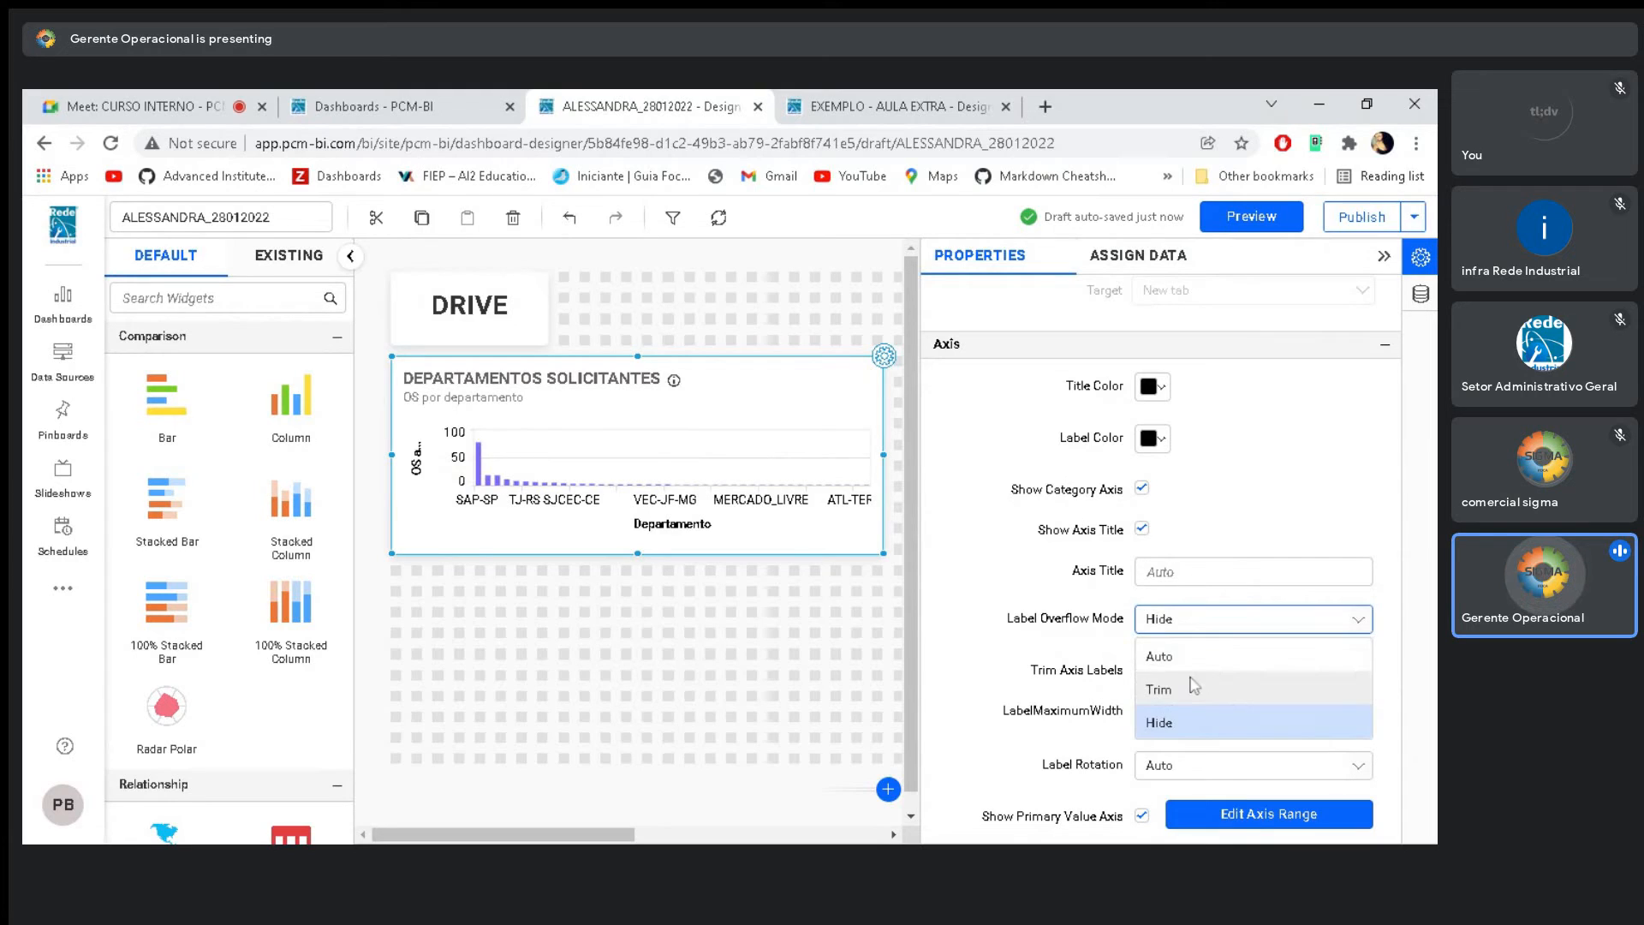
{"action": "left_click", "coordinate": [1182, 698]}
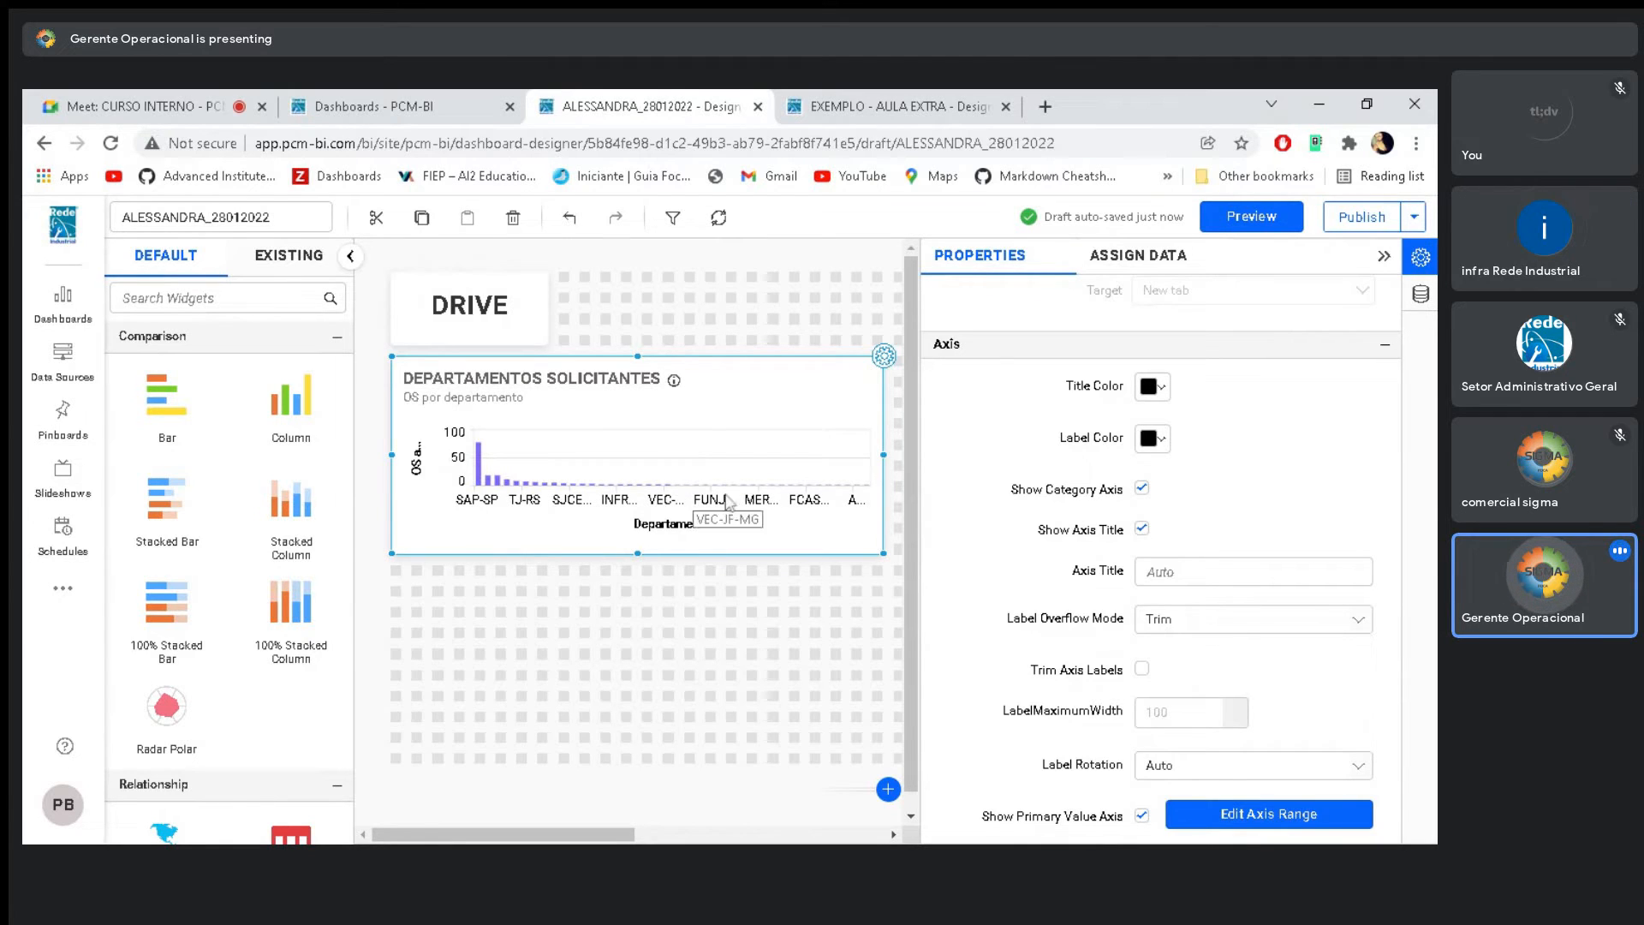
Check the trimmed department labels in the dashboard preview with the chart enlarged, and return to the reloaded designer
{"action": "left_click", "coordinate": [1233, 221]}
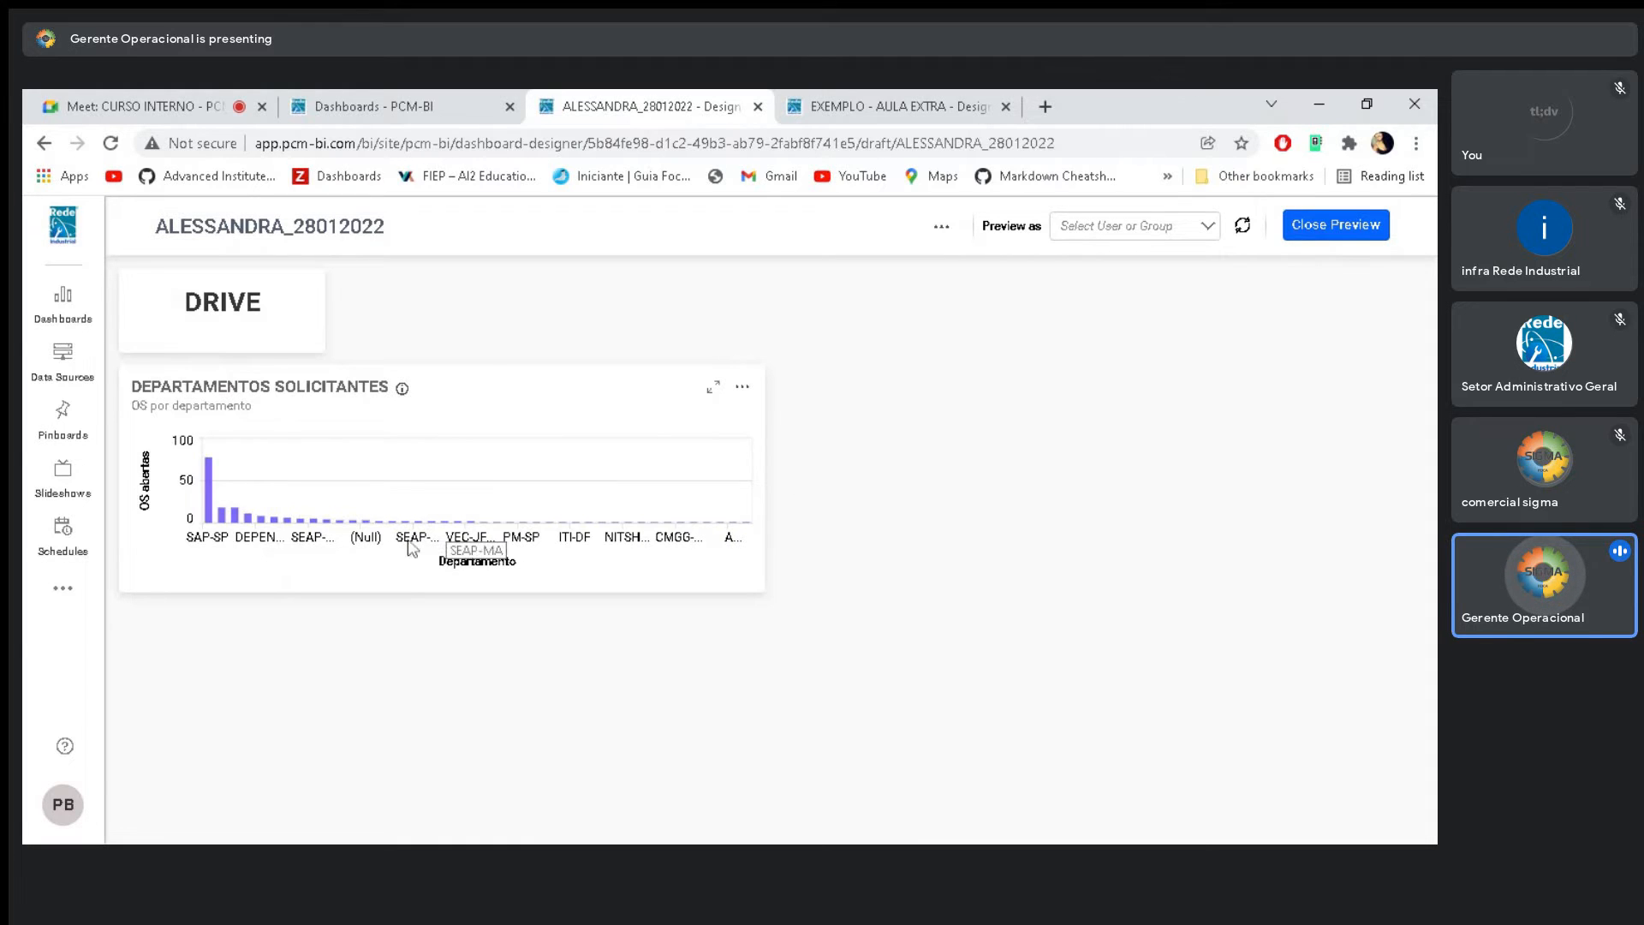
{"action": "left_click", "coordinate": [712, 388]}
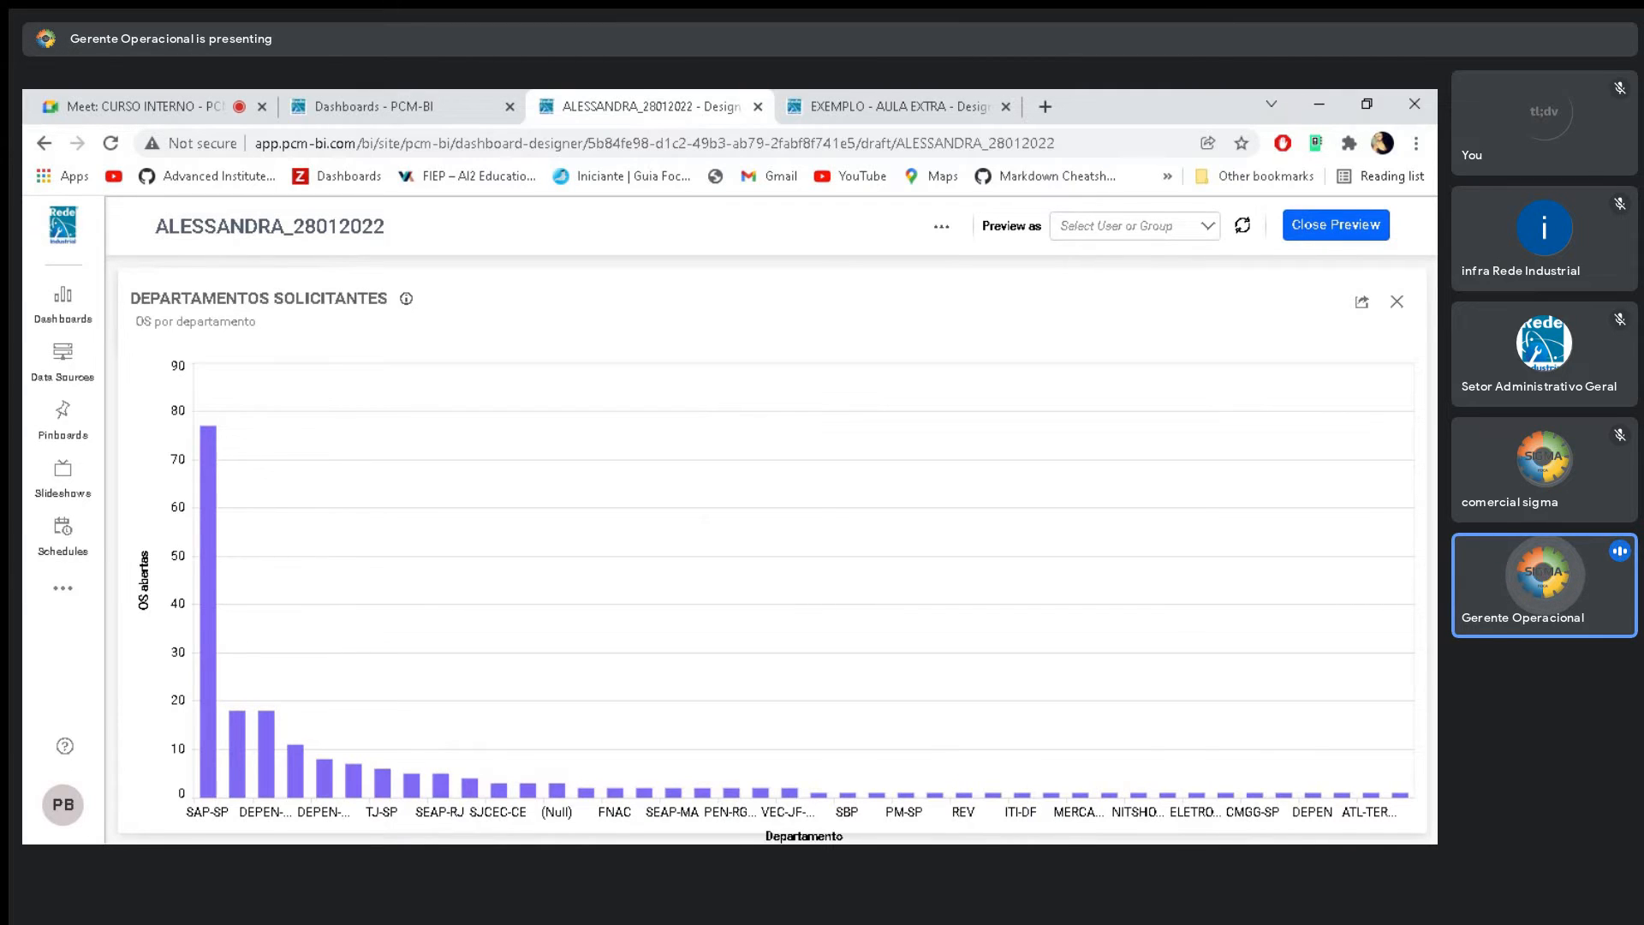
{"action": "left_click", "coordinate": [1298, 231]}
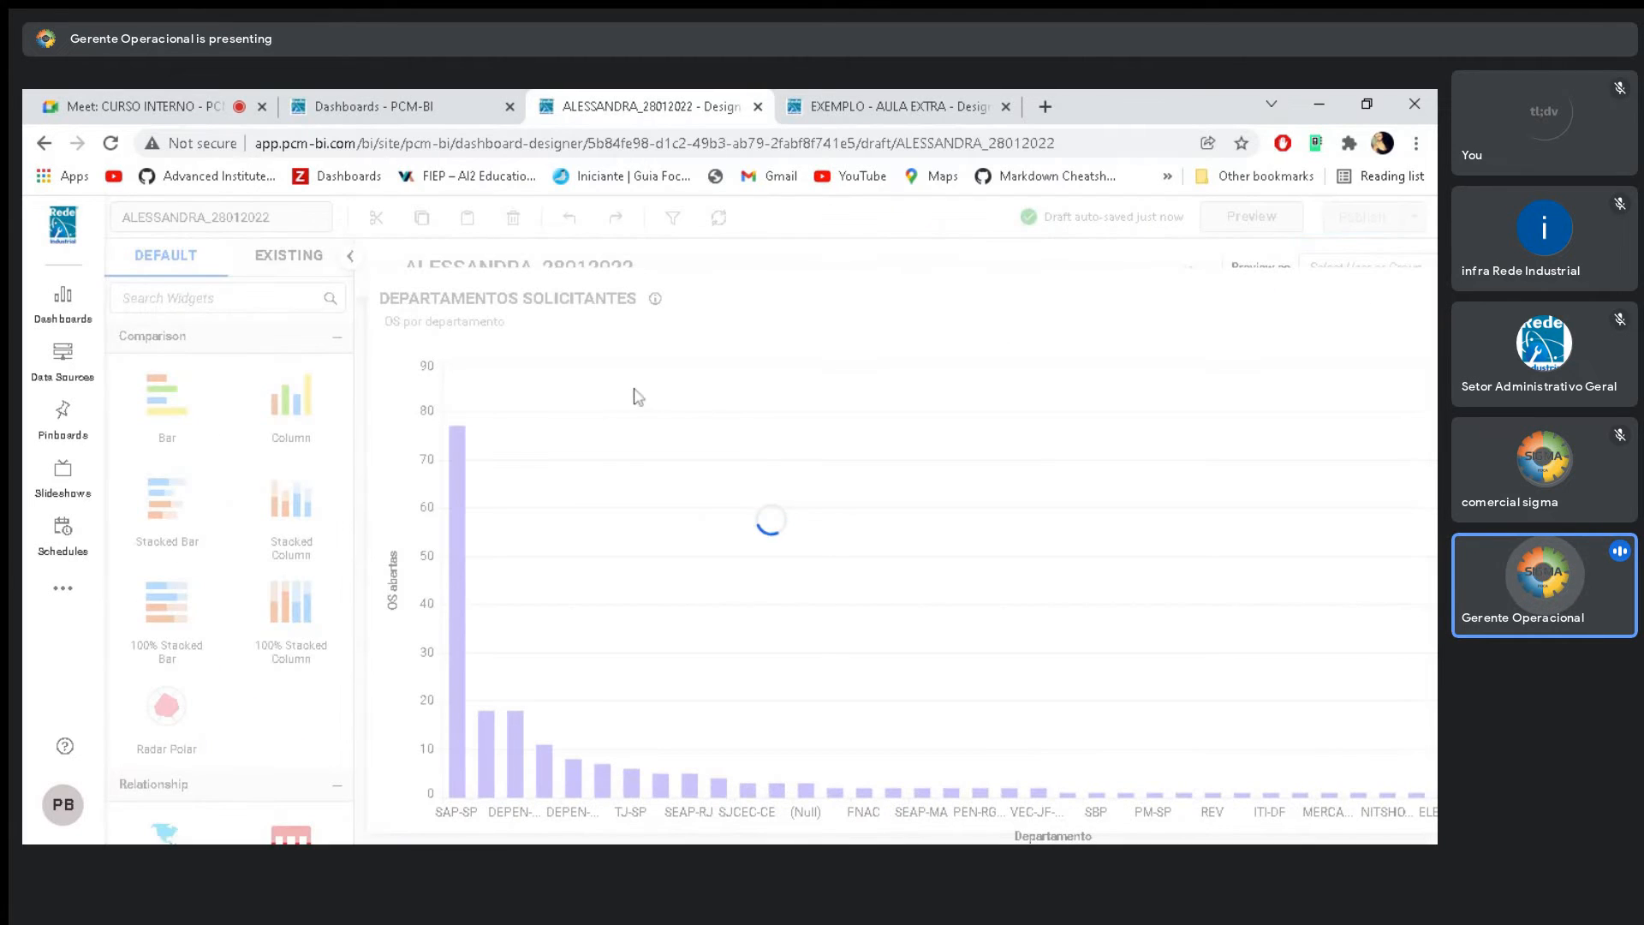
{"action": "left_click", "coordinate": [111, 144]}
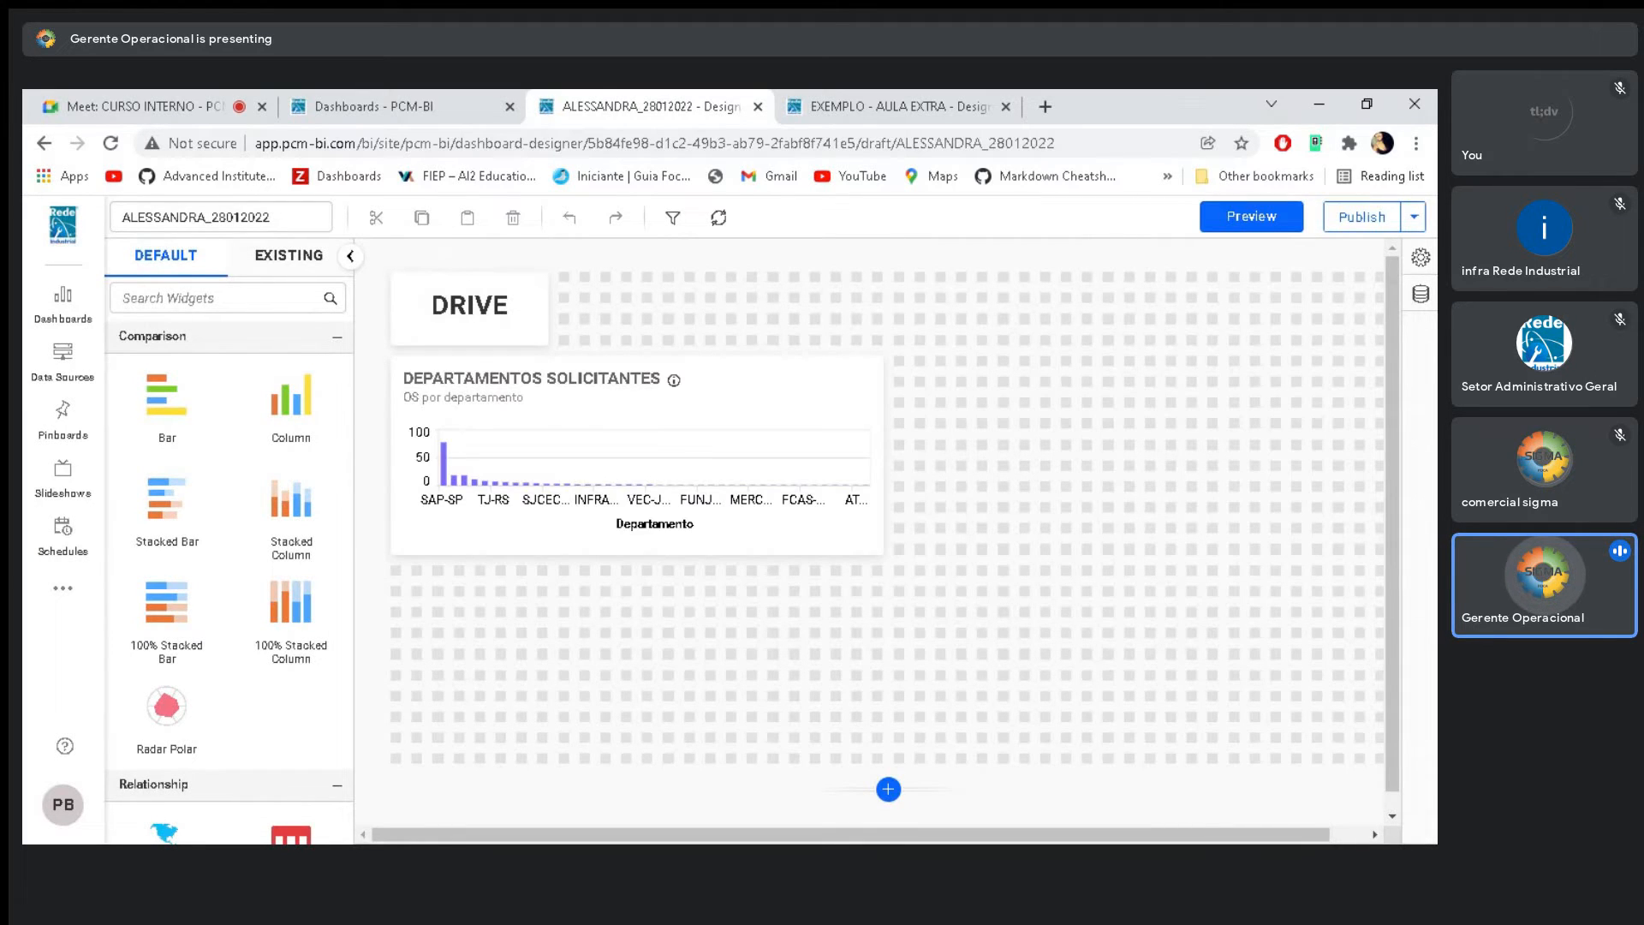
{"action": "left_click", "coordinate": [719, 462]}
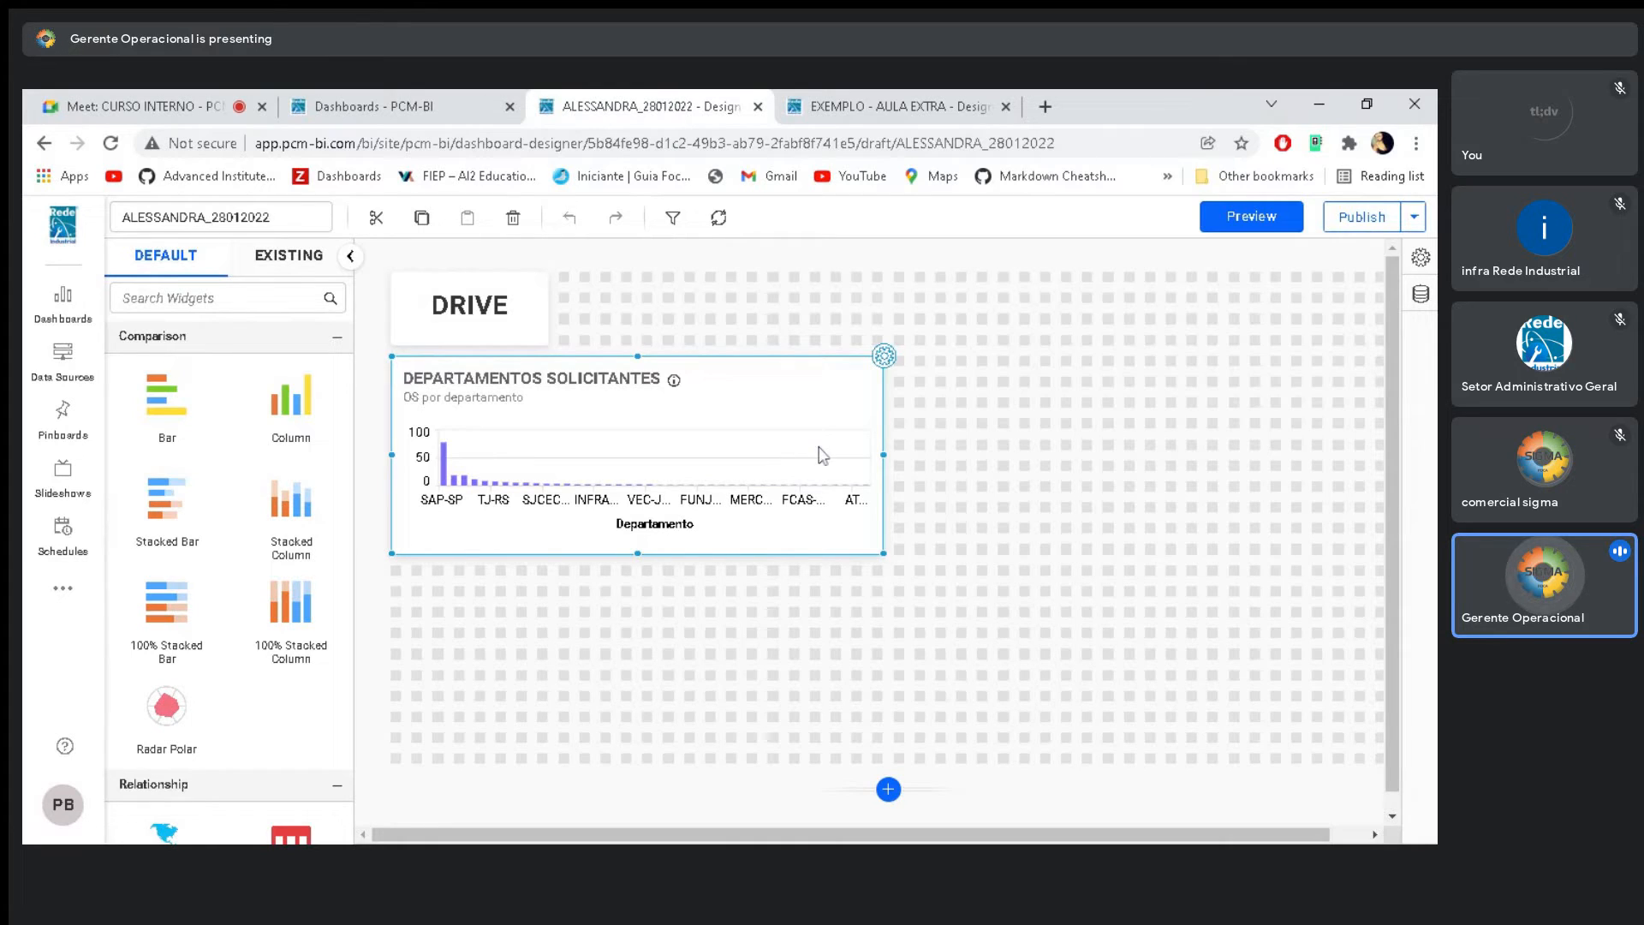
{"action": "left_click", "coordinate": [931, 531]}
{"action": "left_click", "coordinate": [695, 473]}
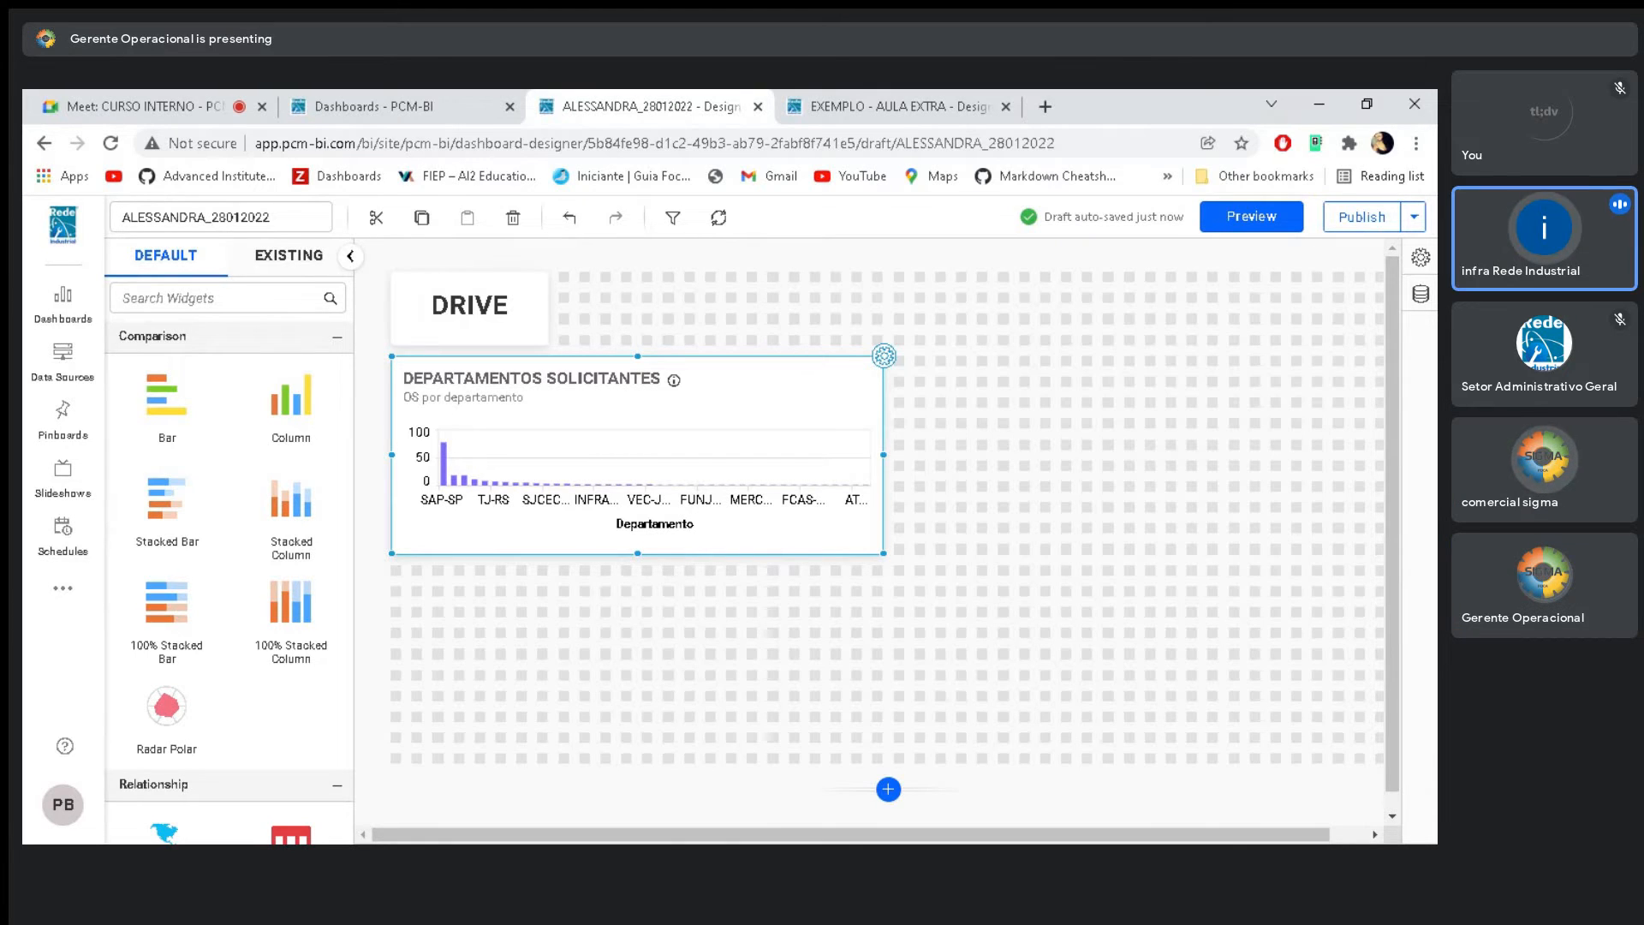
{"action": "left_click", "coordinate": [683, 555]}
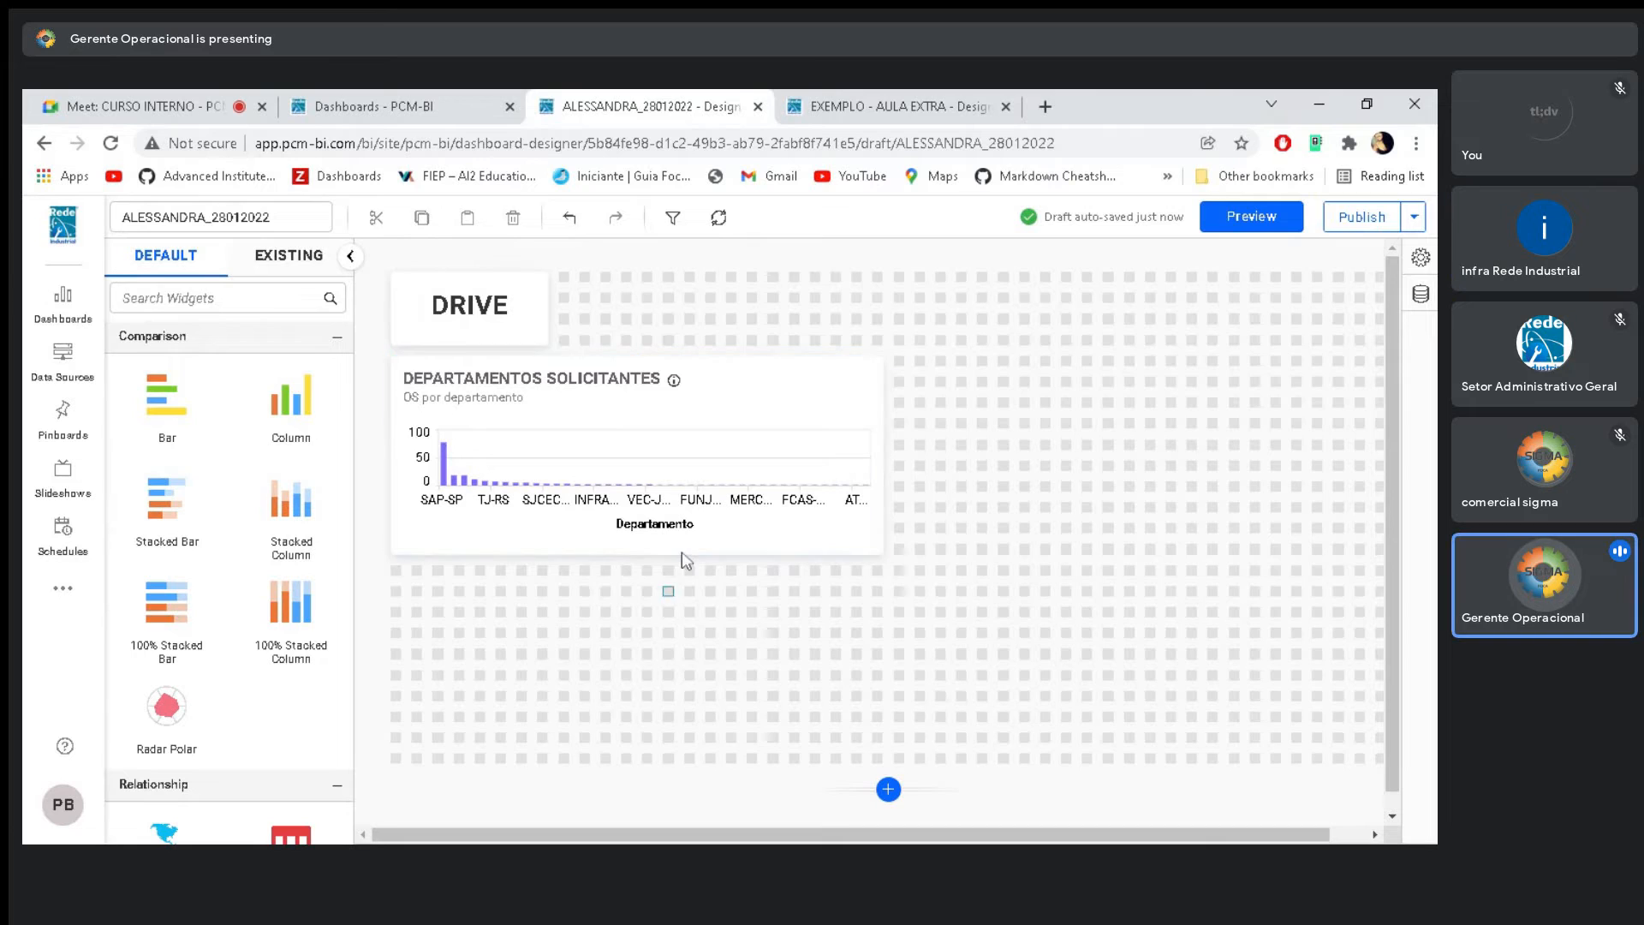
Duplicate the DEPARTAMENTOS SOLICITANTES chart and place the copy directly below the original on the canvas
{"action": "left_click", "coordinate": [682, 554]}
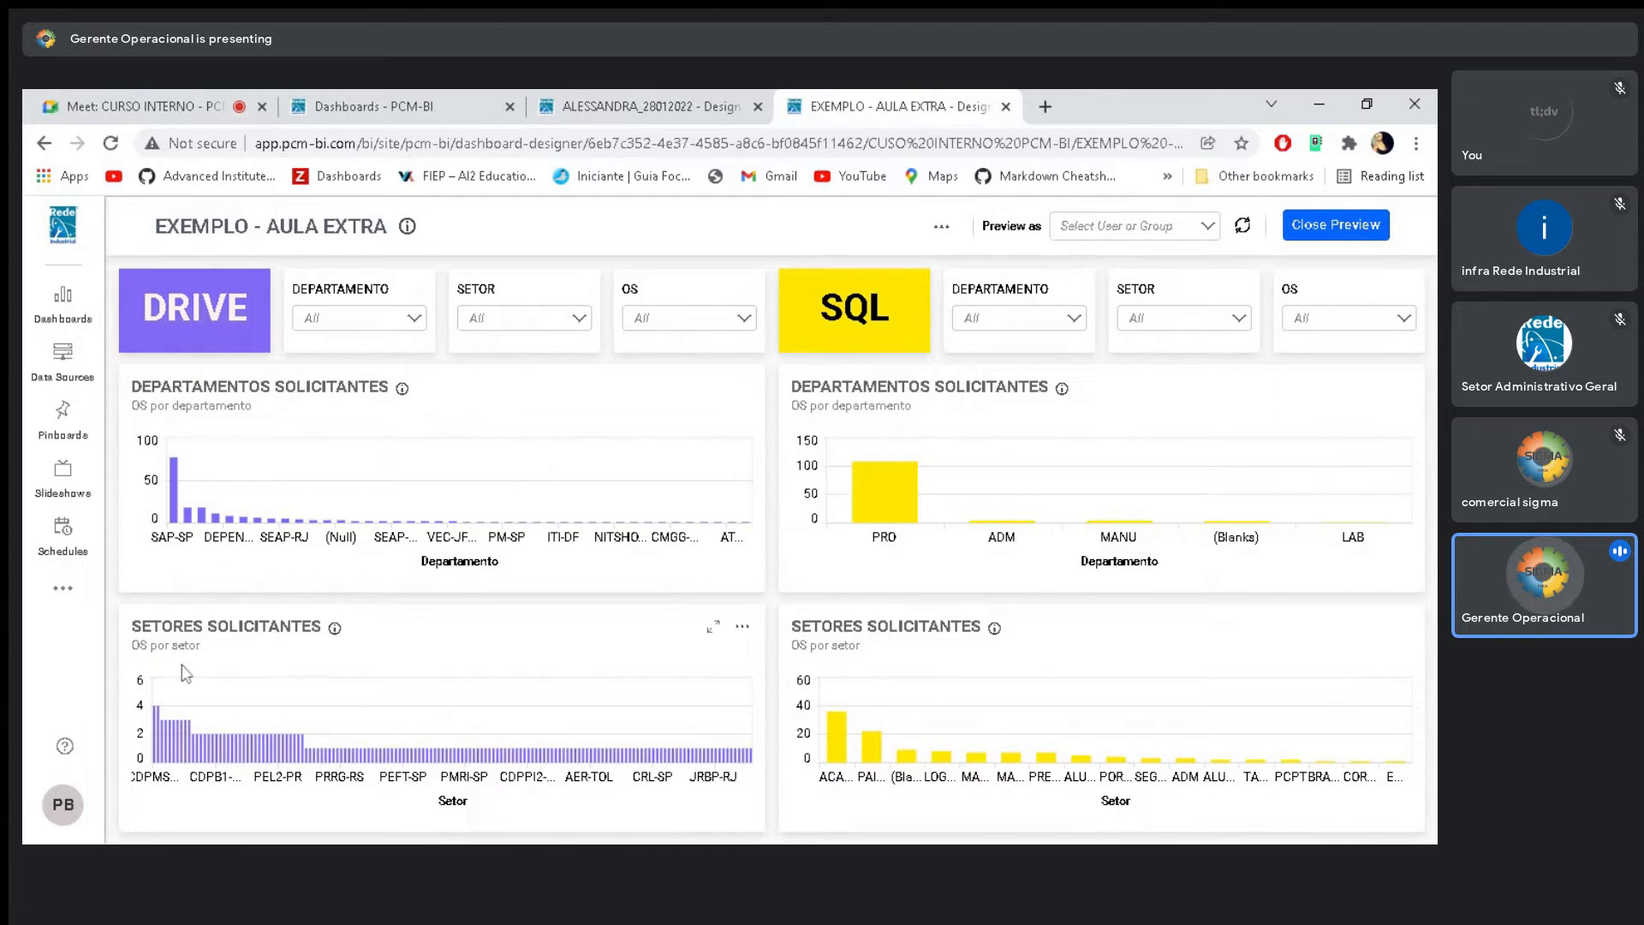
{"action": "left_click", "coordinate": [575, 105]}
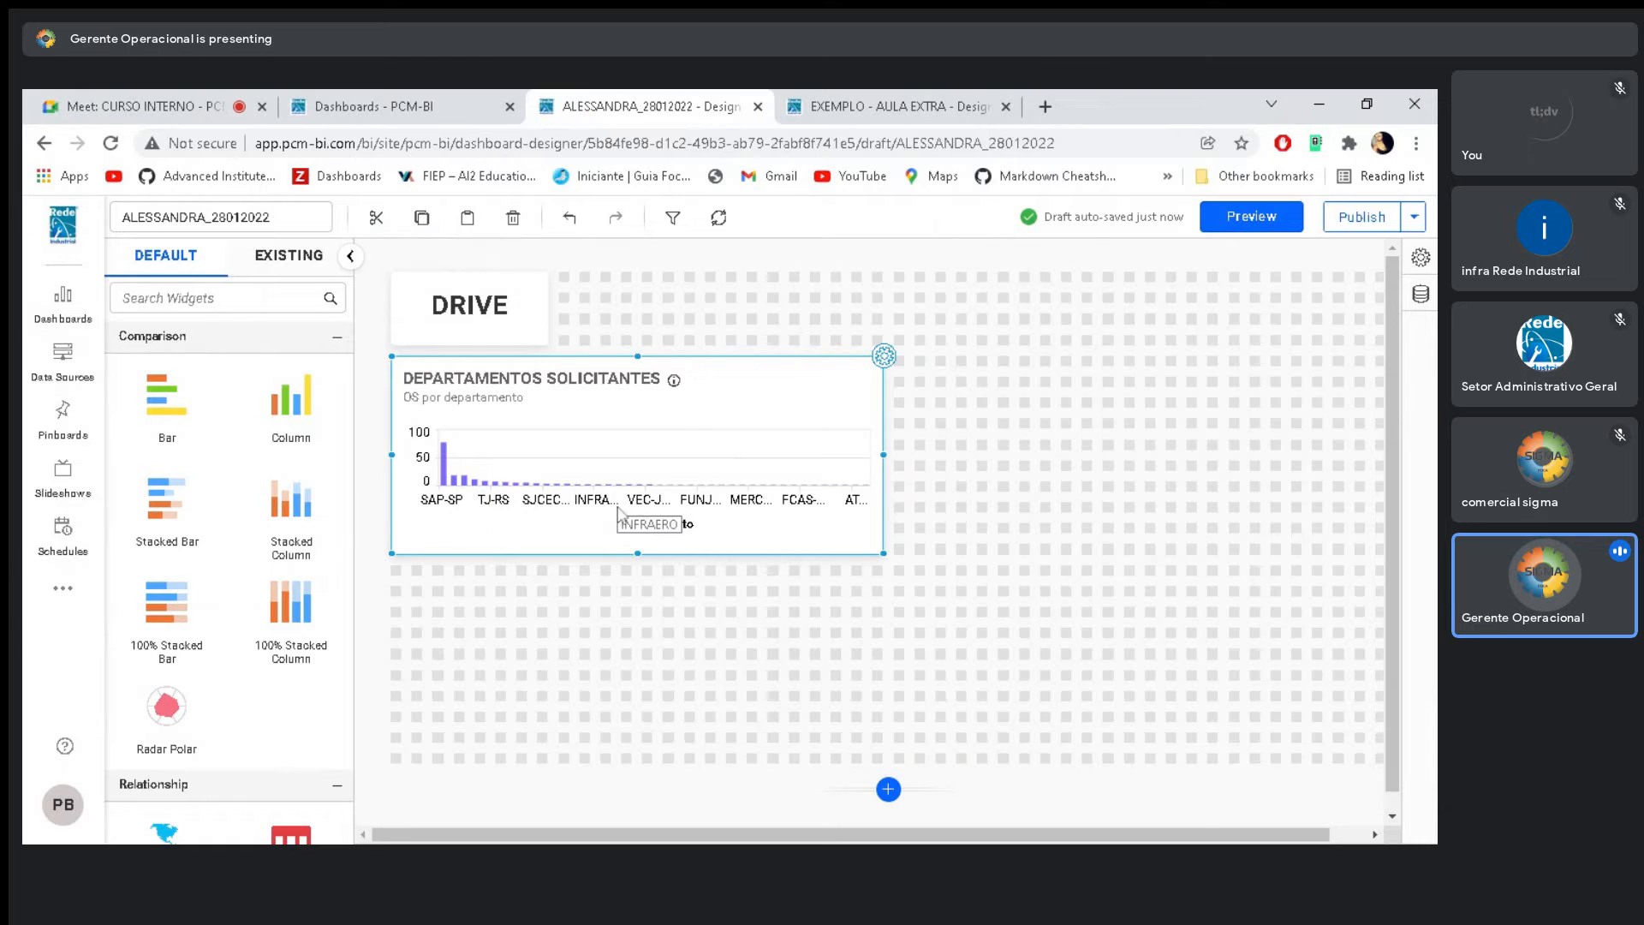
{"action": "left_click", "coordinate": [409, 582]}
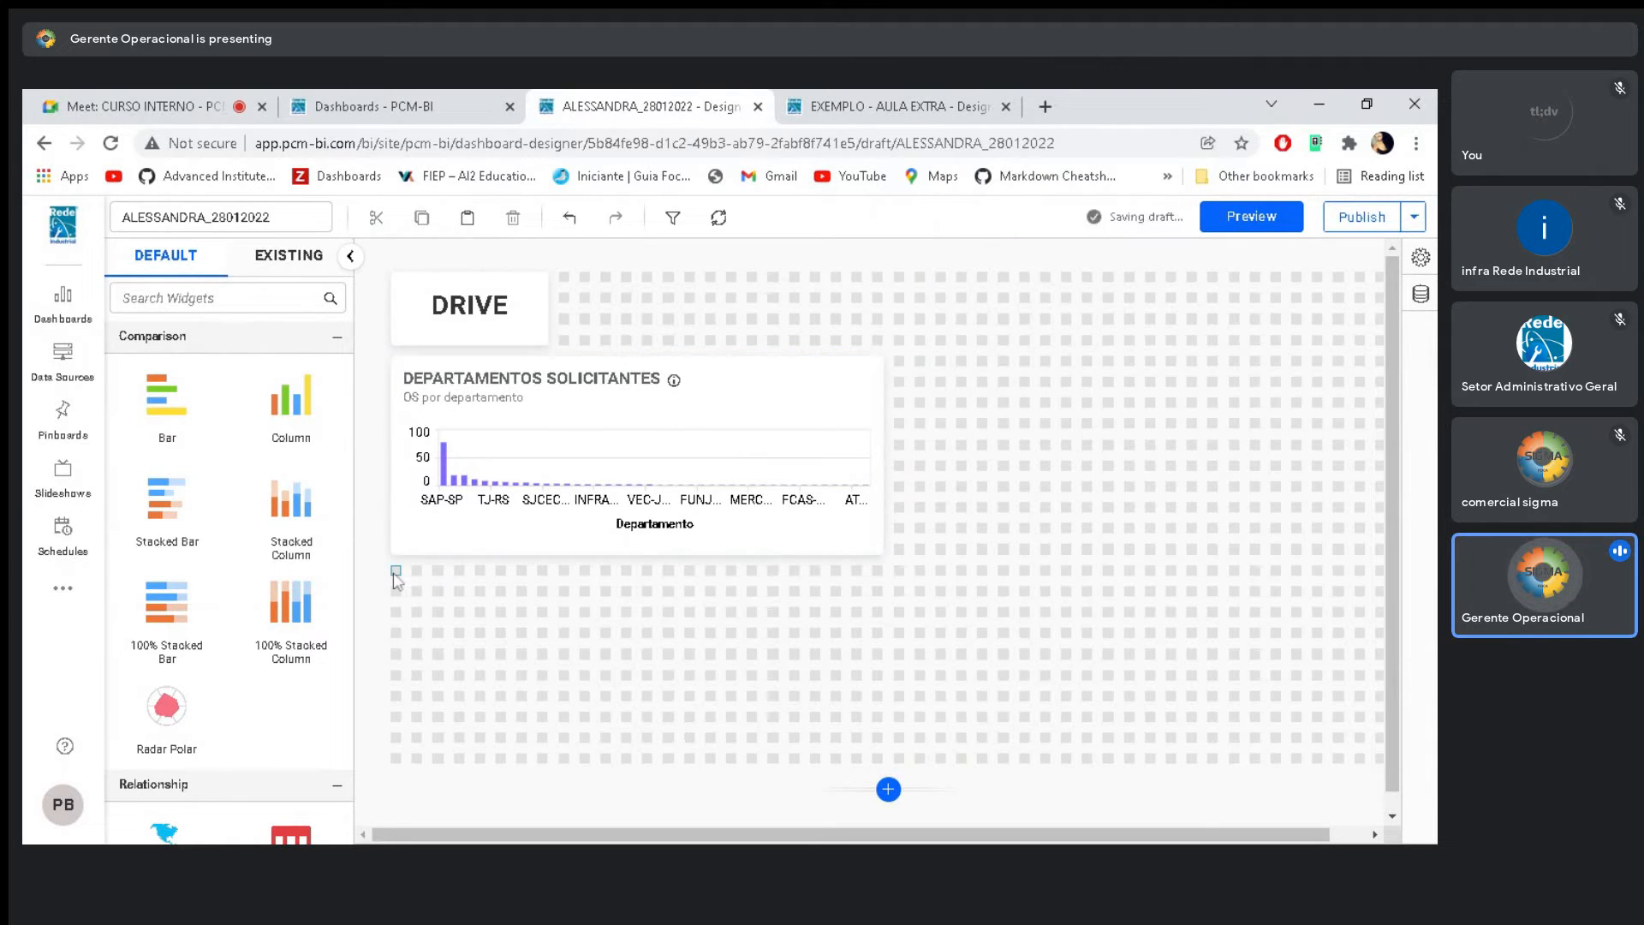
{"action": "left_click", "coordinate": [467, 219]}
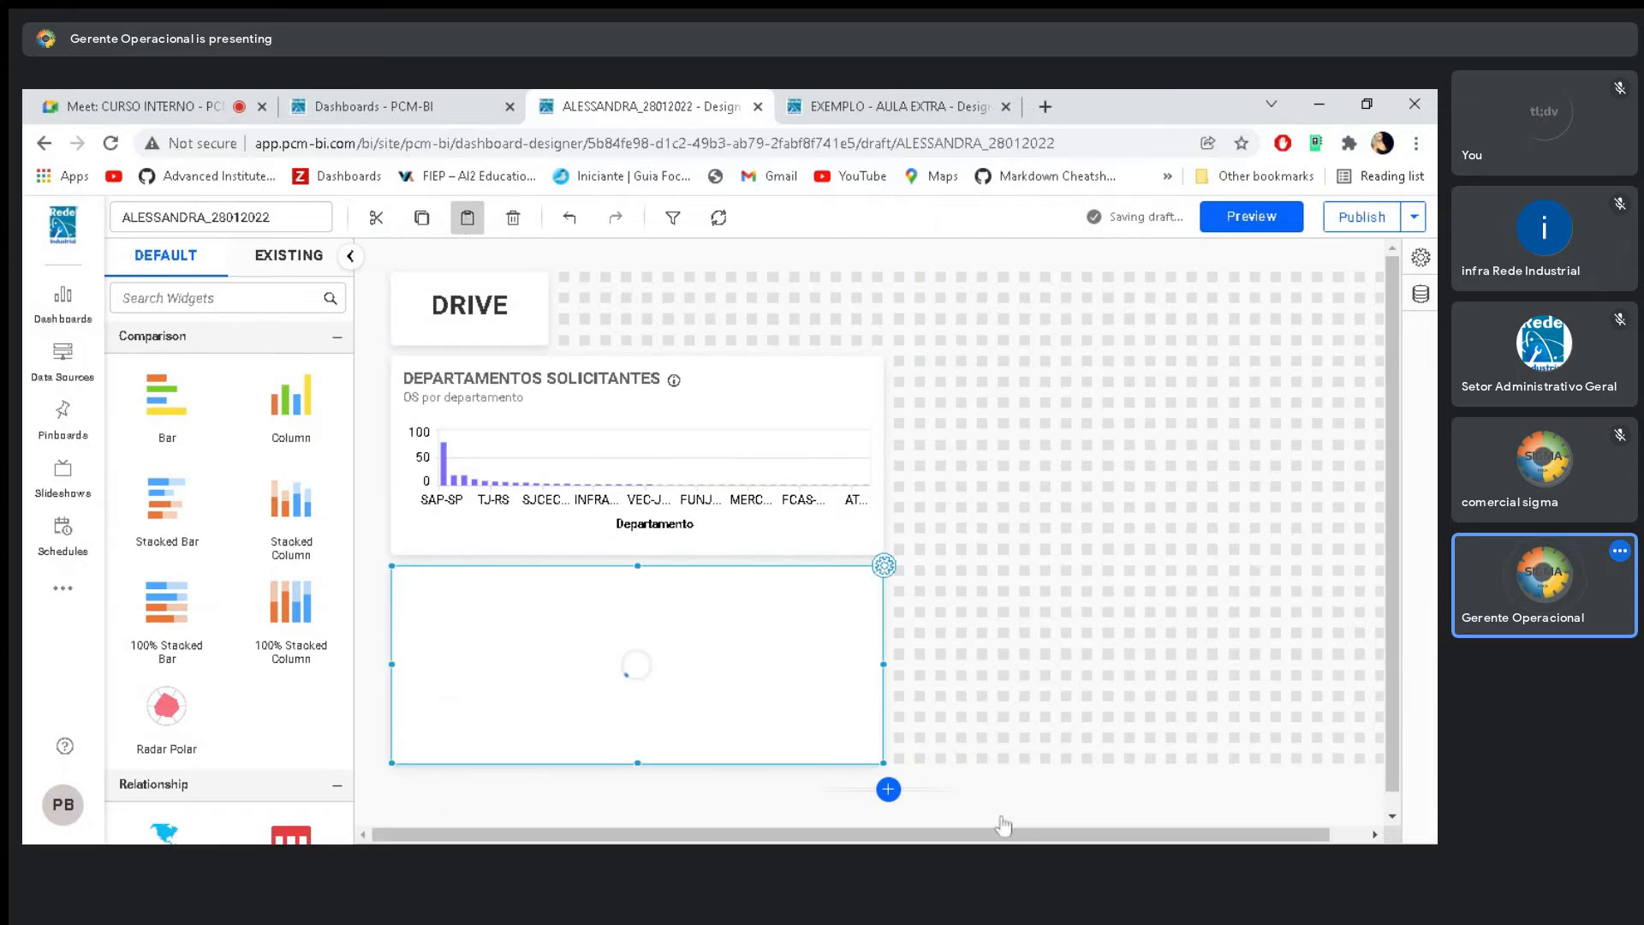
{"action": "left_click", "coordinate": [1028, 709]}
{"action": "left_click", "coordinate": [668, 647]}
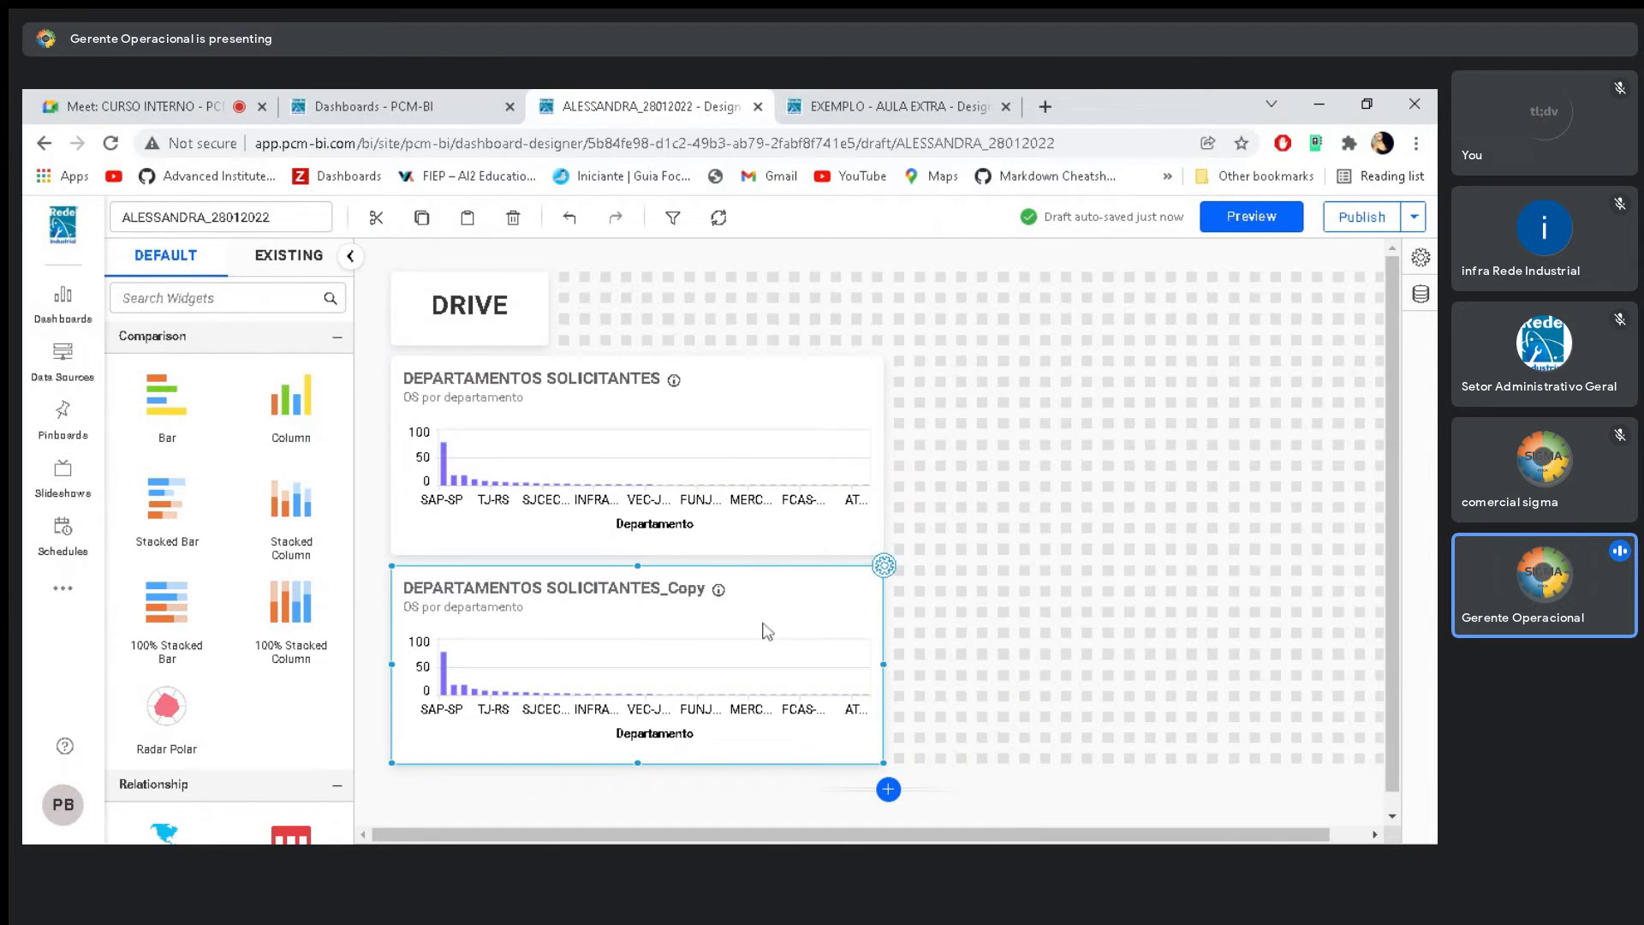
Rename the copied chart SETORES SOLICITANTES and set its subtitle to OS por setor
{"action": "left_click", "coordinate": [883, 569]}
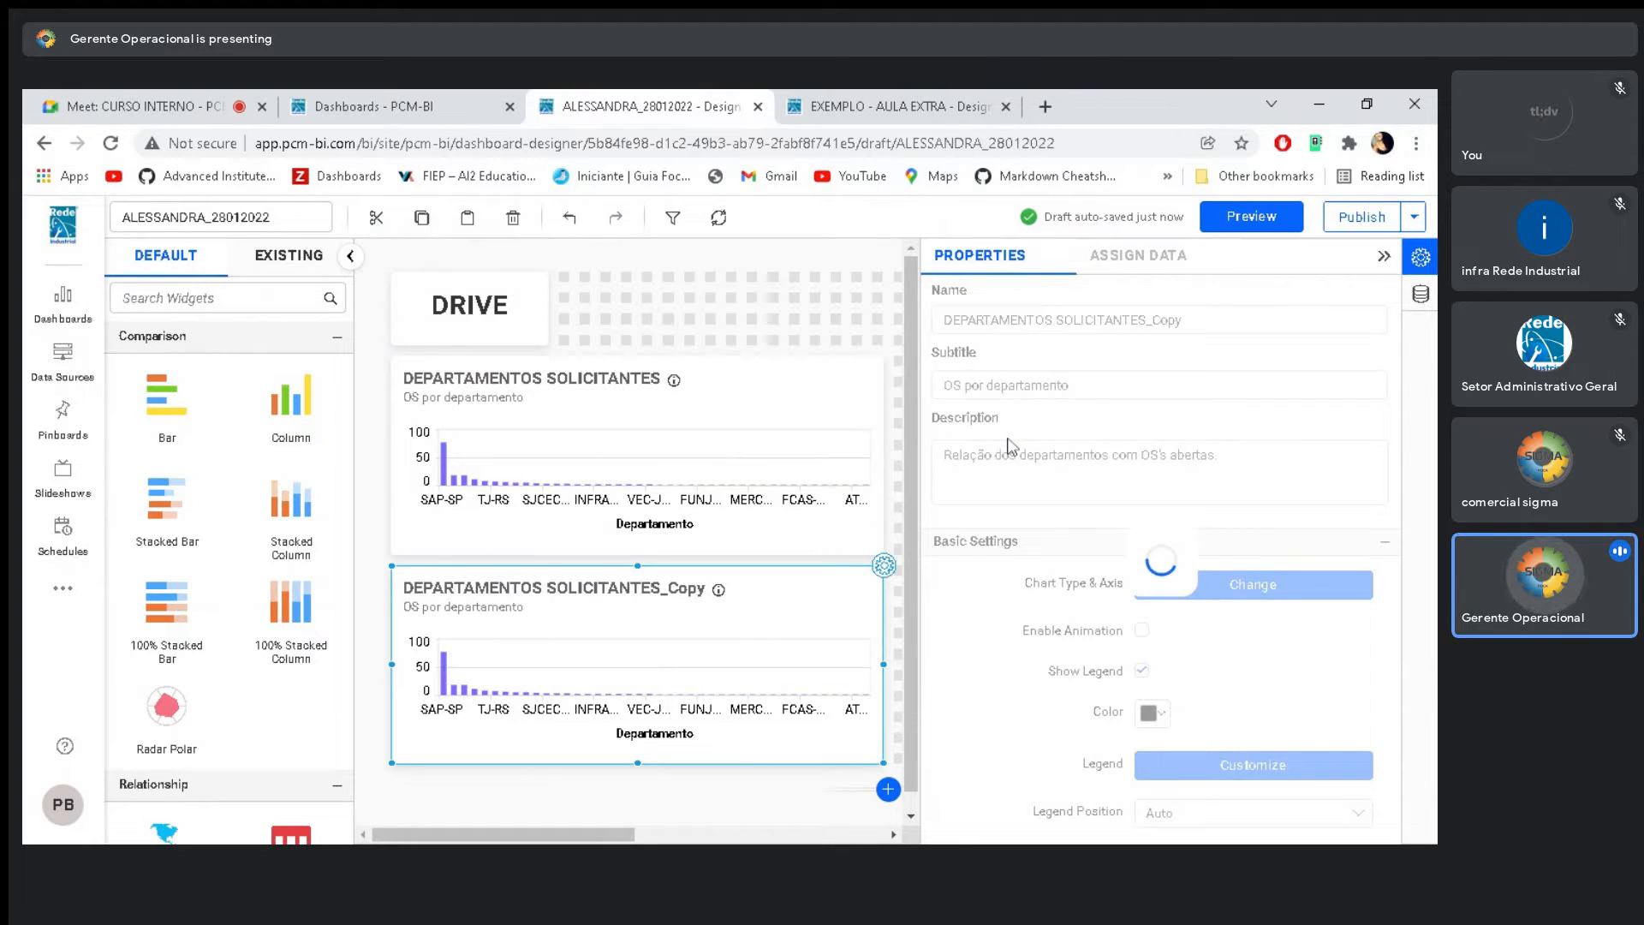
{"action": "left_click_drag", "start_coordinate": [1185, 320], "coordinate": [933, 321]}
{"action": "key", "text": "BackSpace"}
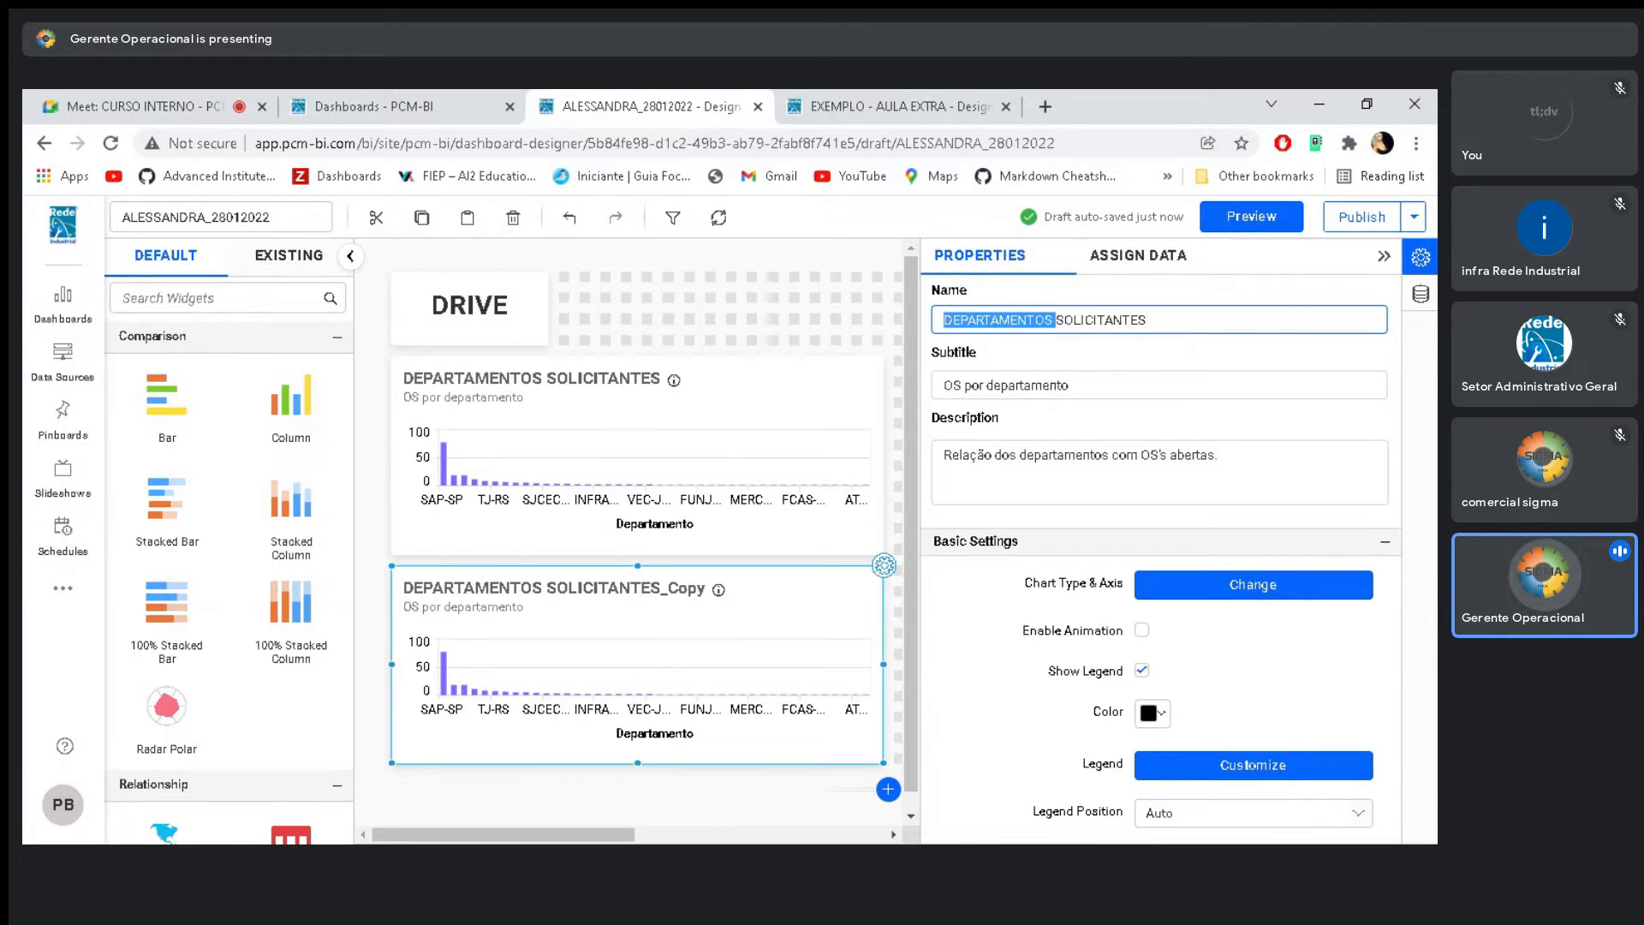
{"action": "type", "text": "SETORES"}
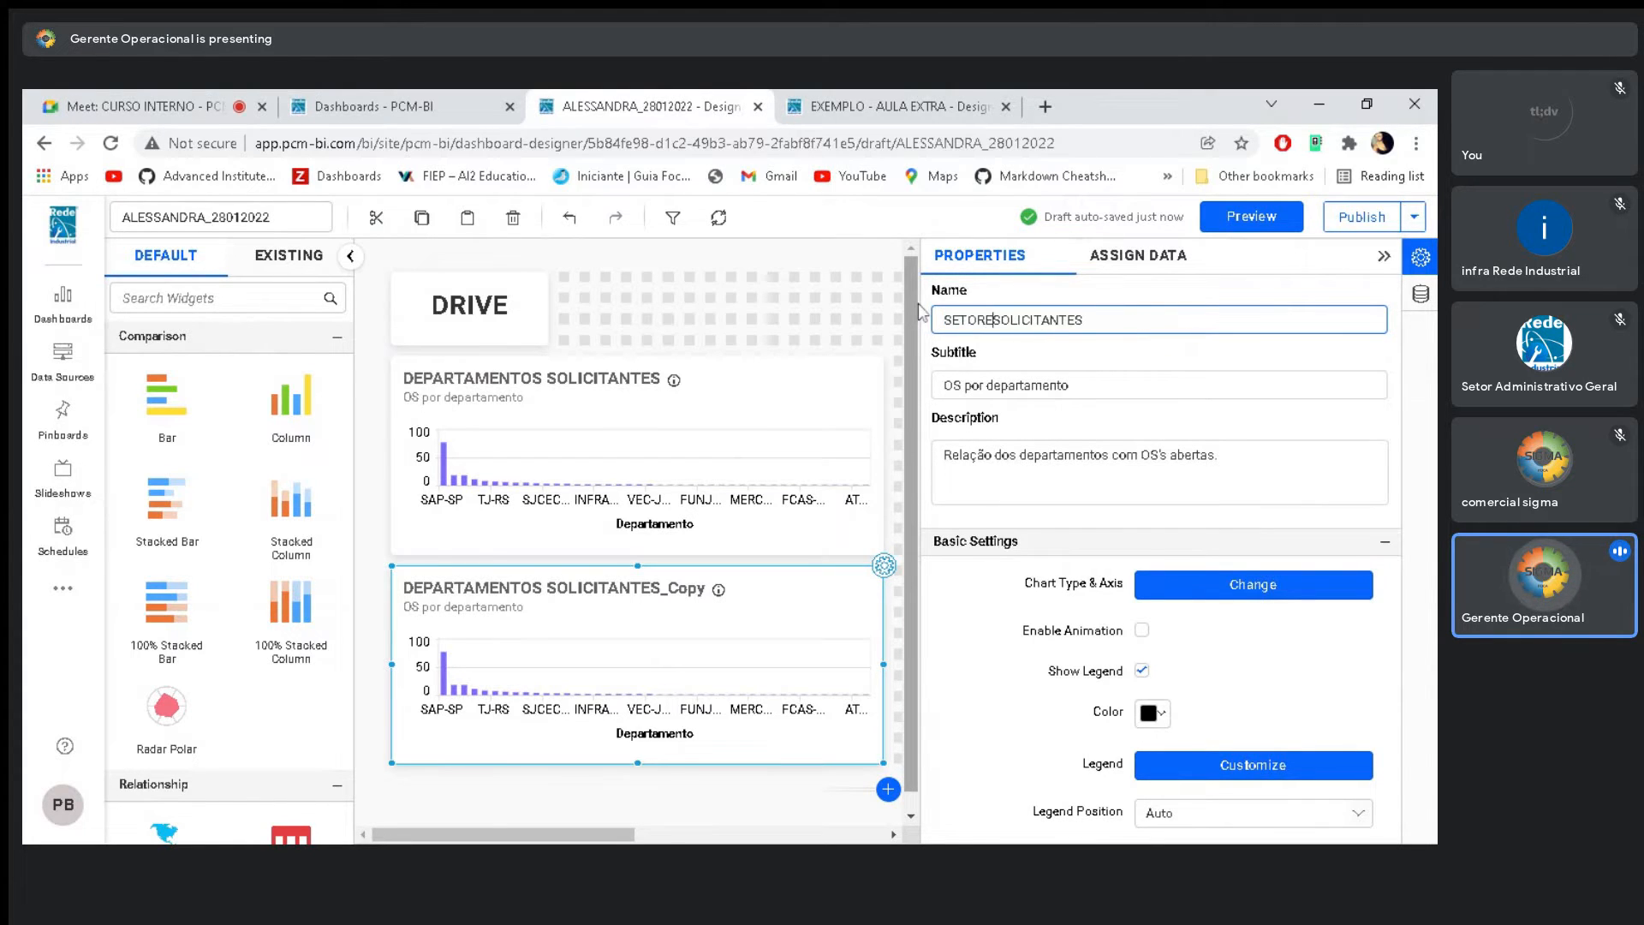
{"action": "left_click", "coordinate": [1070, 385]}
{"action": "key", "text": "ctrl+shift+Left"}
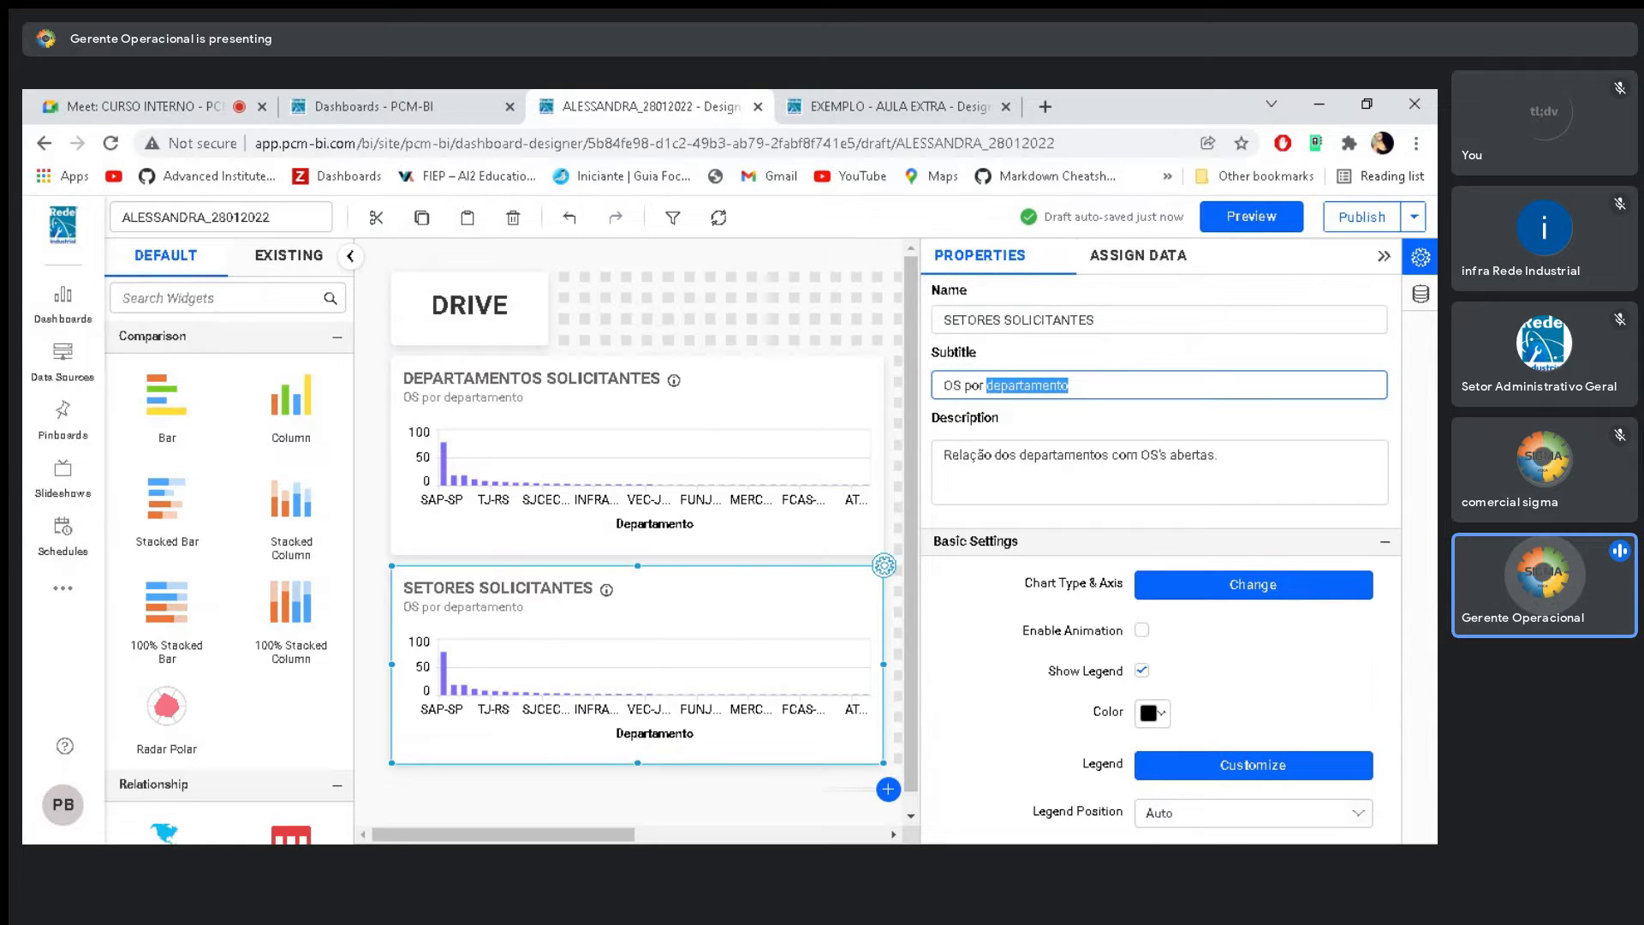
{"action": "type", "text": "setor"}
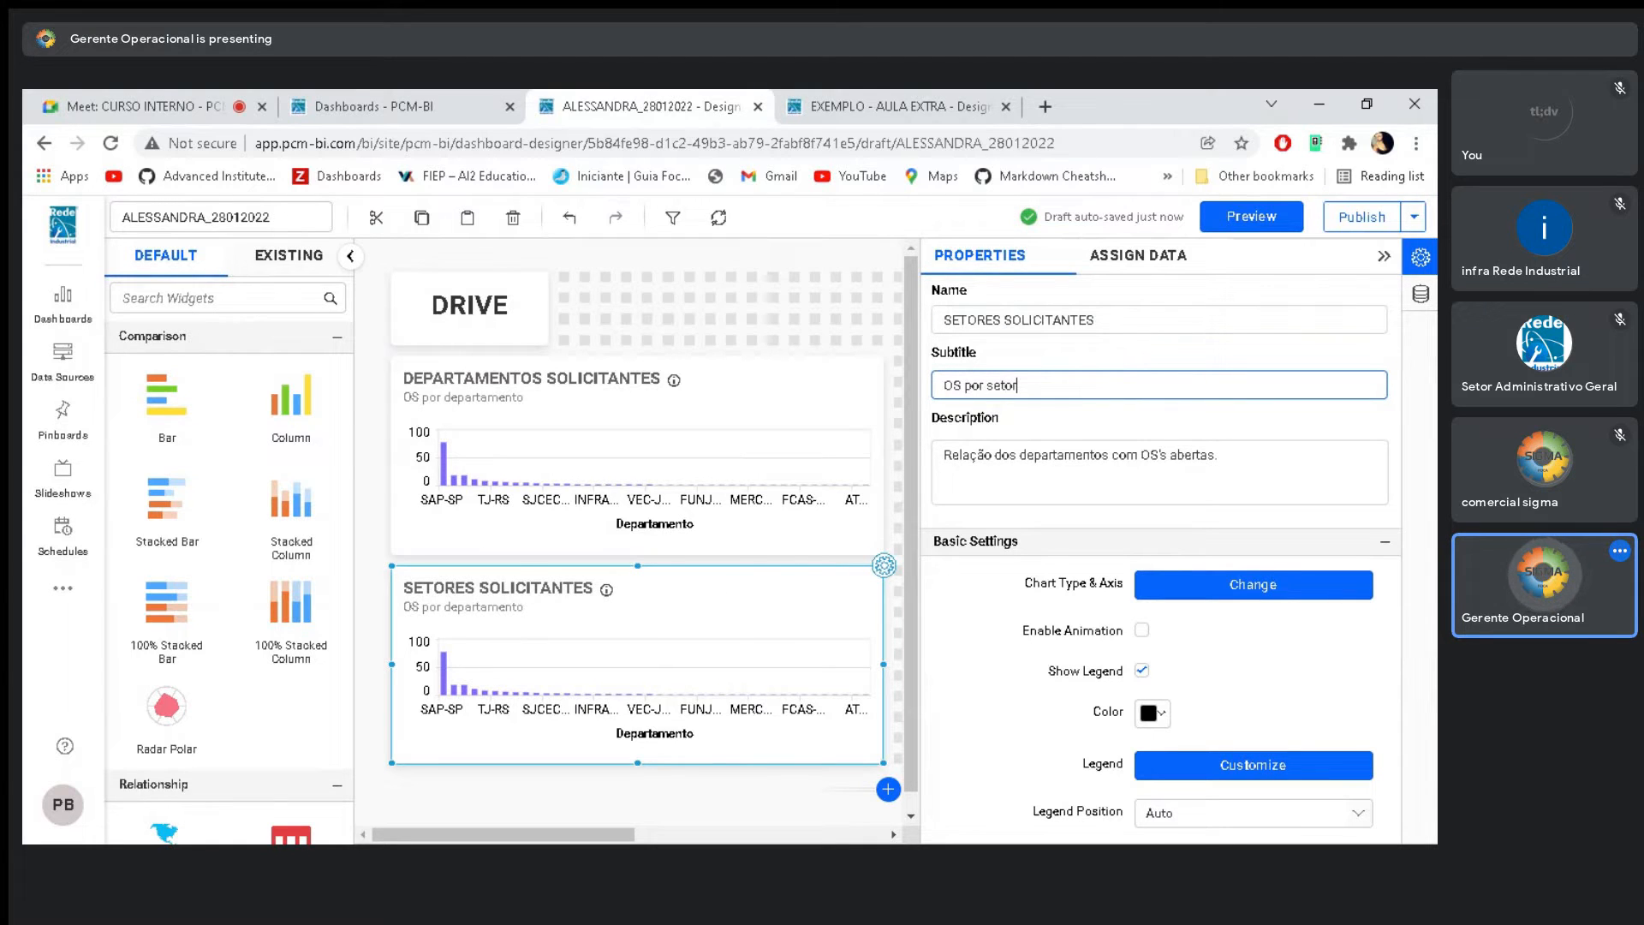
Change the SETORES SOLICITANTES chart's description to "Relação dos setores com OS's abertas."
{"action": "left_click_drag", "start_coordinate": [1109, 456], "coordinate": [1019, 456]}
{"action": "type", "text": "setores"}
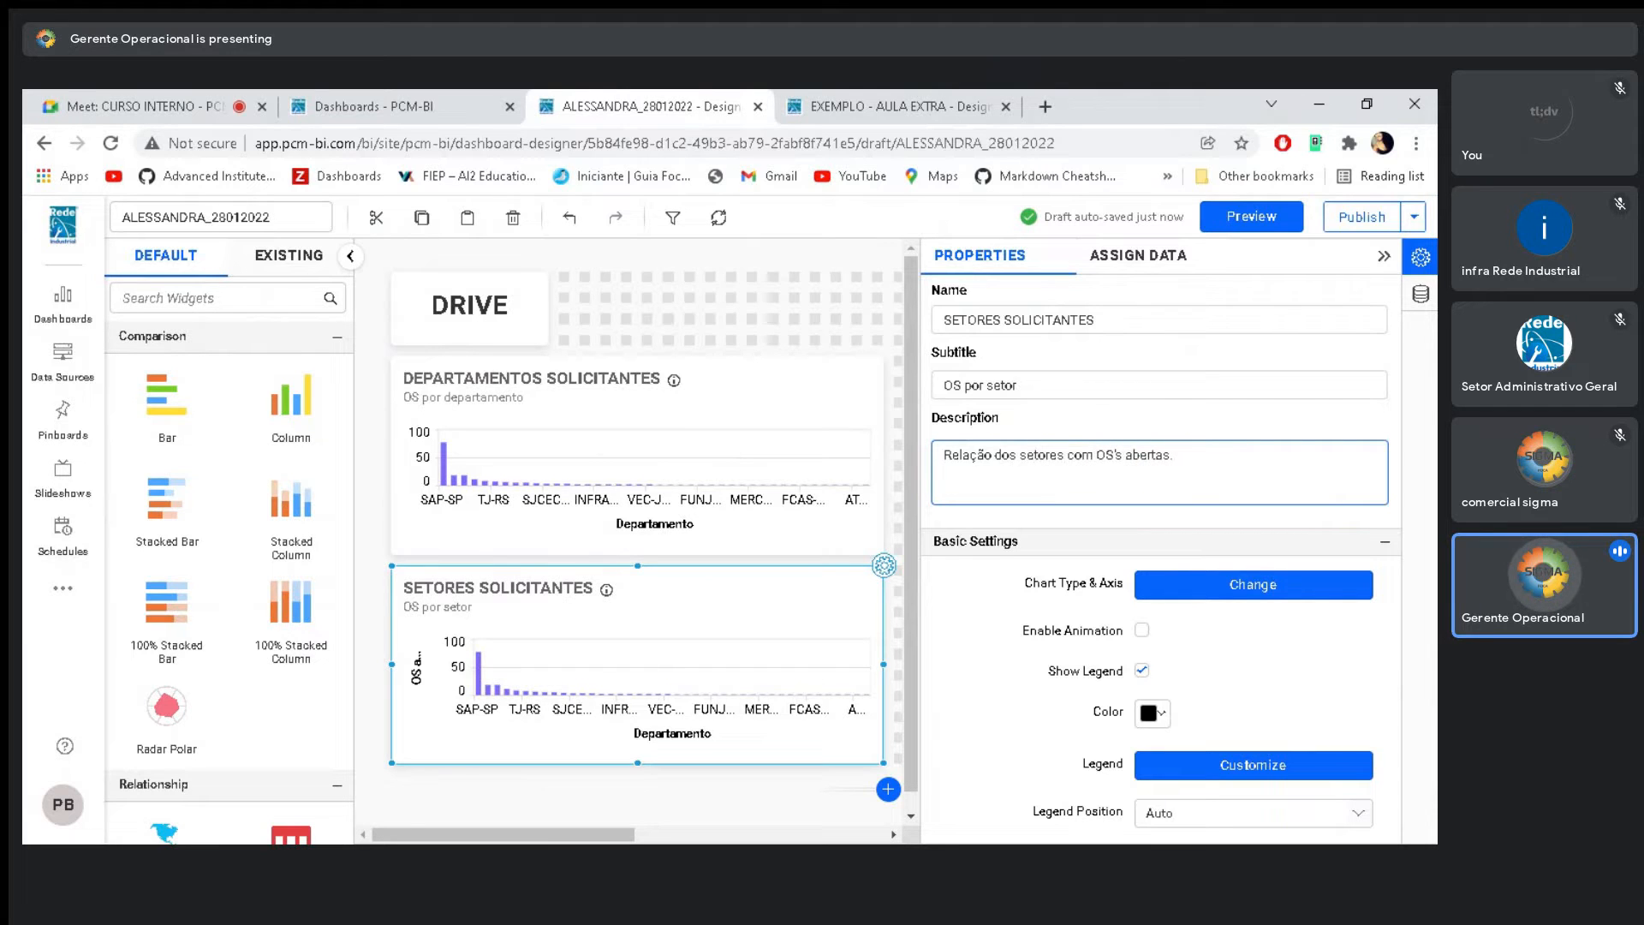
{"action": "left_click", "coordinate": [1144, 296]}
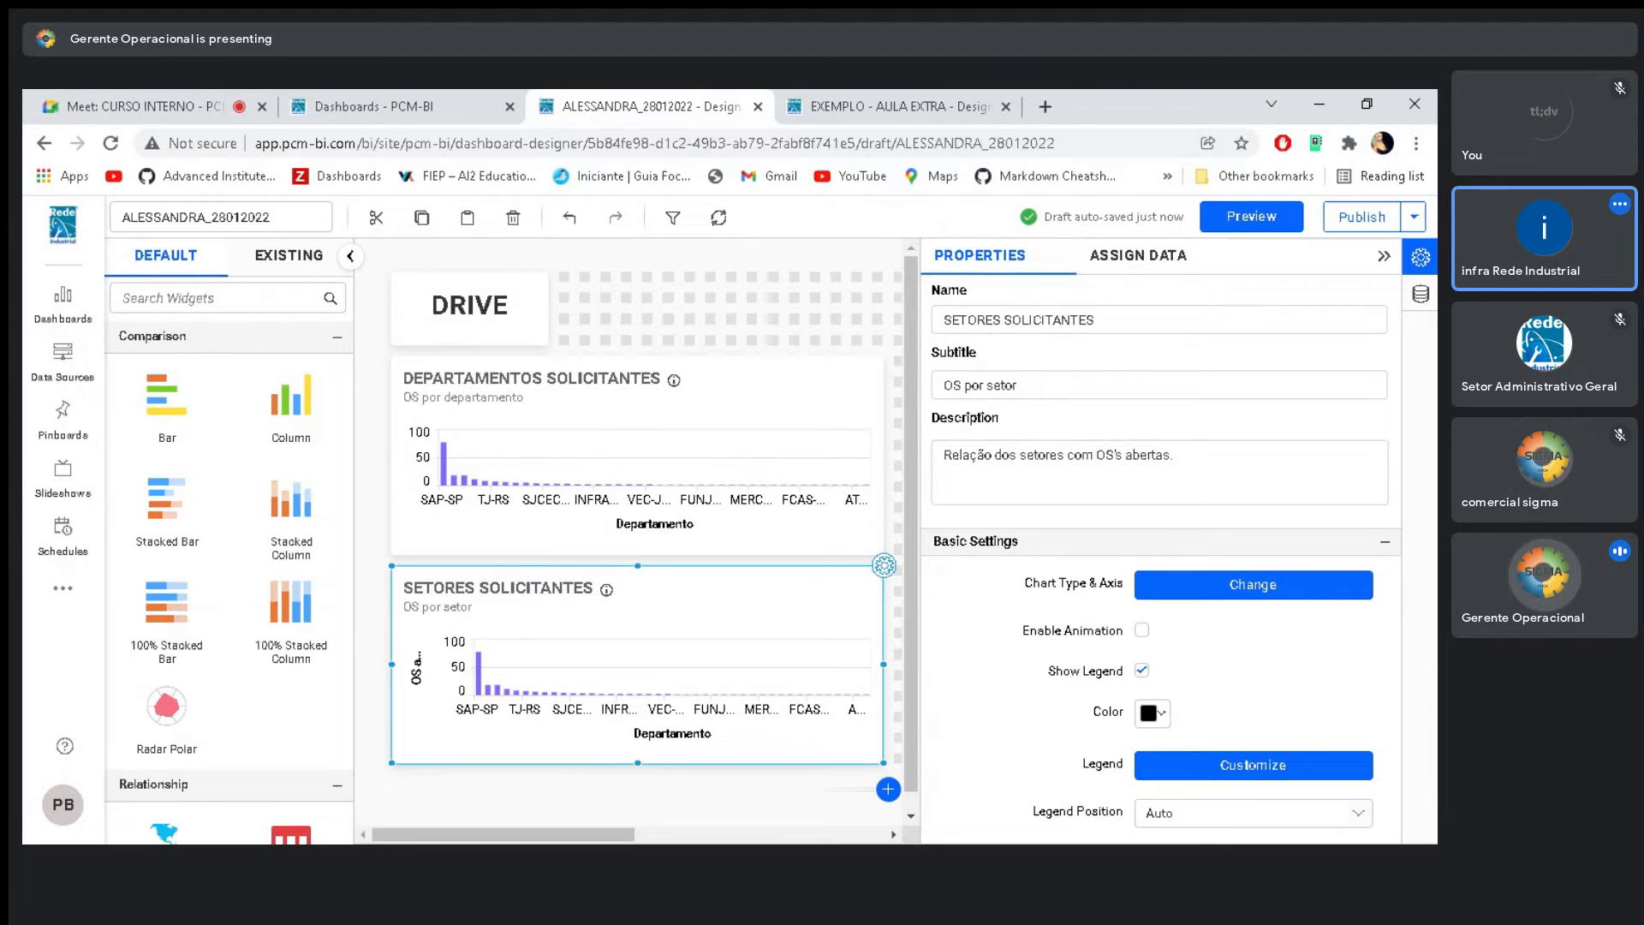
Replace Departamento with Setor in the SETORES SOLICITANTES chart's columns and compare the chart with the EXEMPLO - AULA EXTRA dashboard
{"action": "left_click", "coordinate": [1132, 272]}
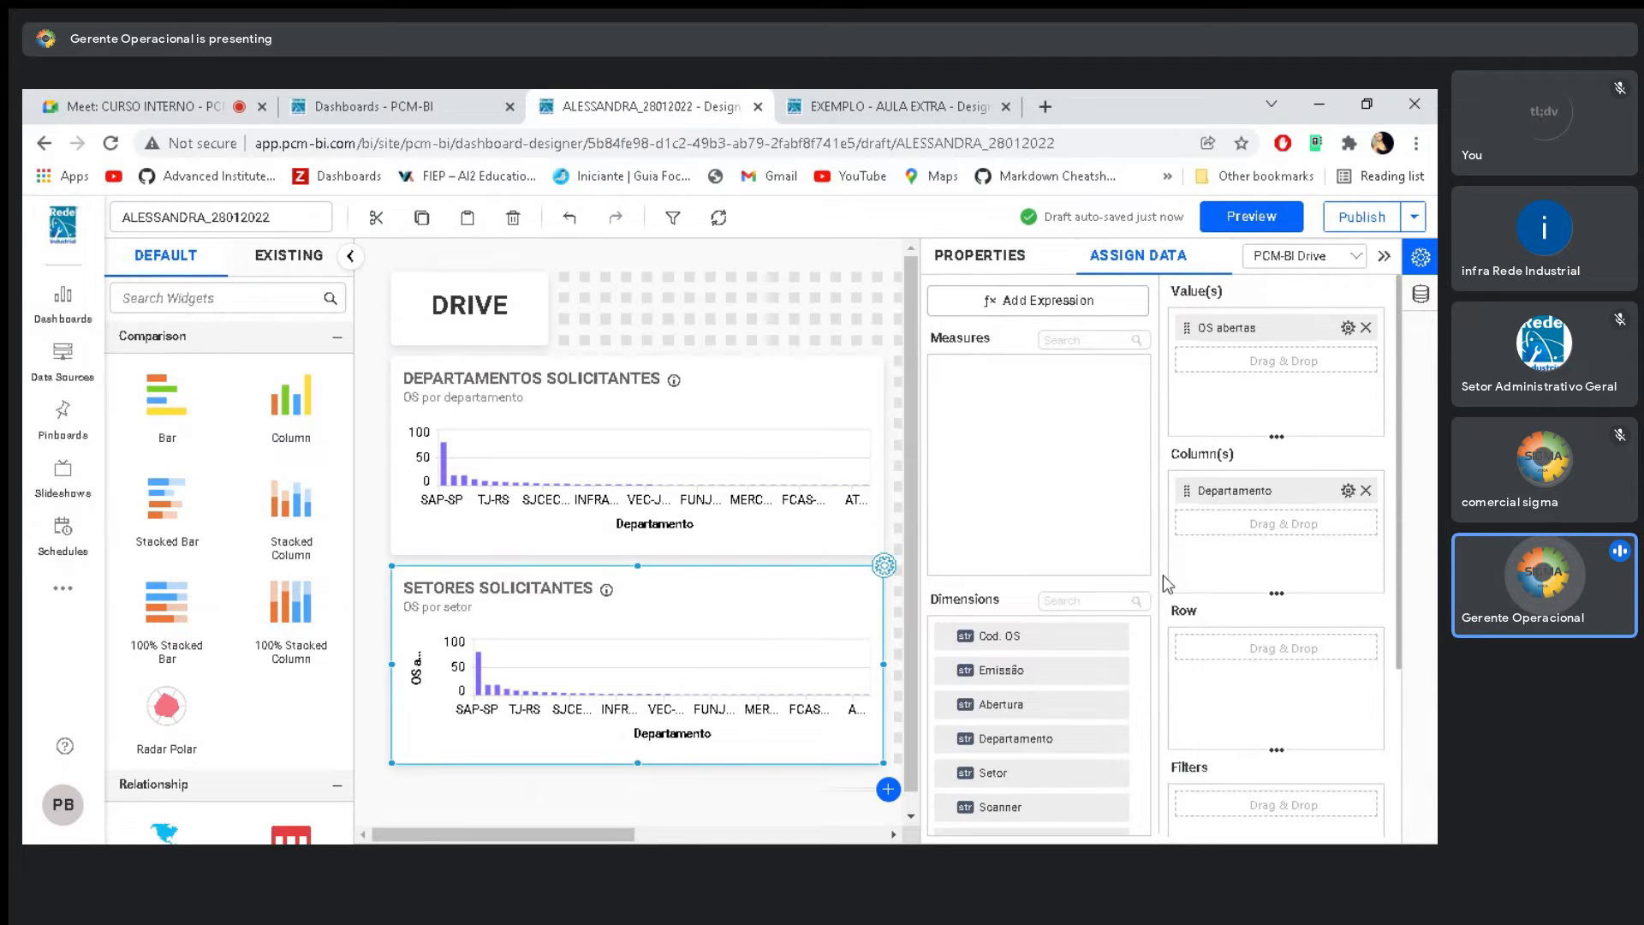
{"action": "left_click", "coordinate": [1365, 495]}
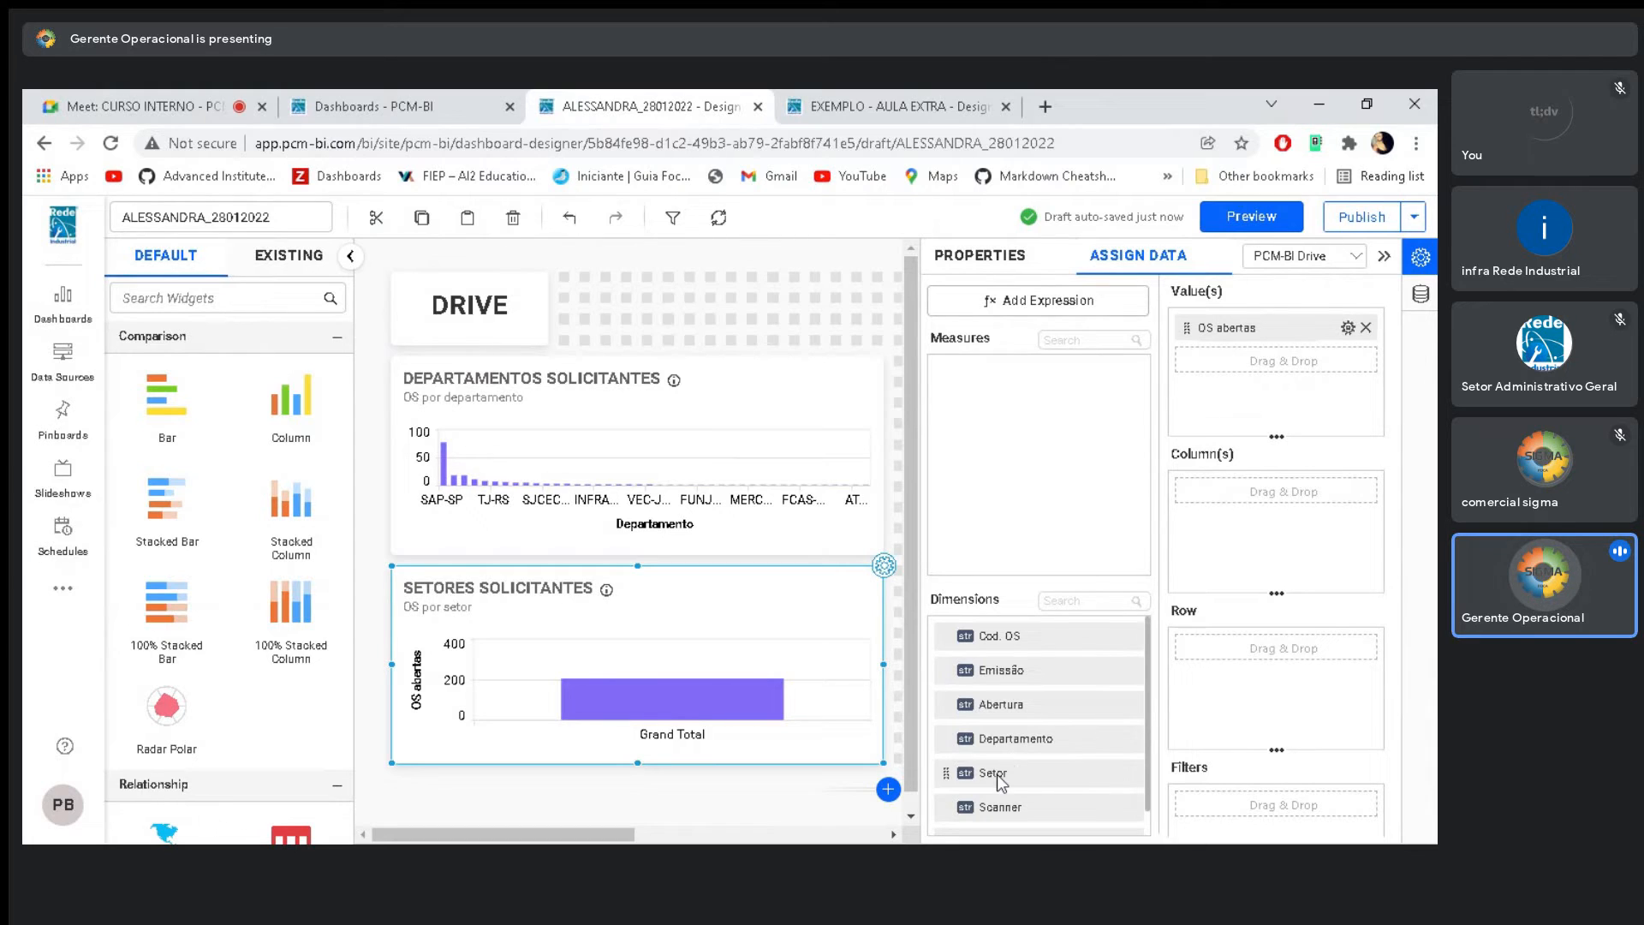
{"action": "left_click_drag", "start_coordinate": [997, 774], "coordinate": [1212, 505]}
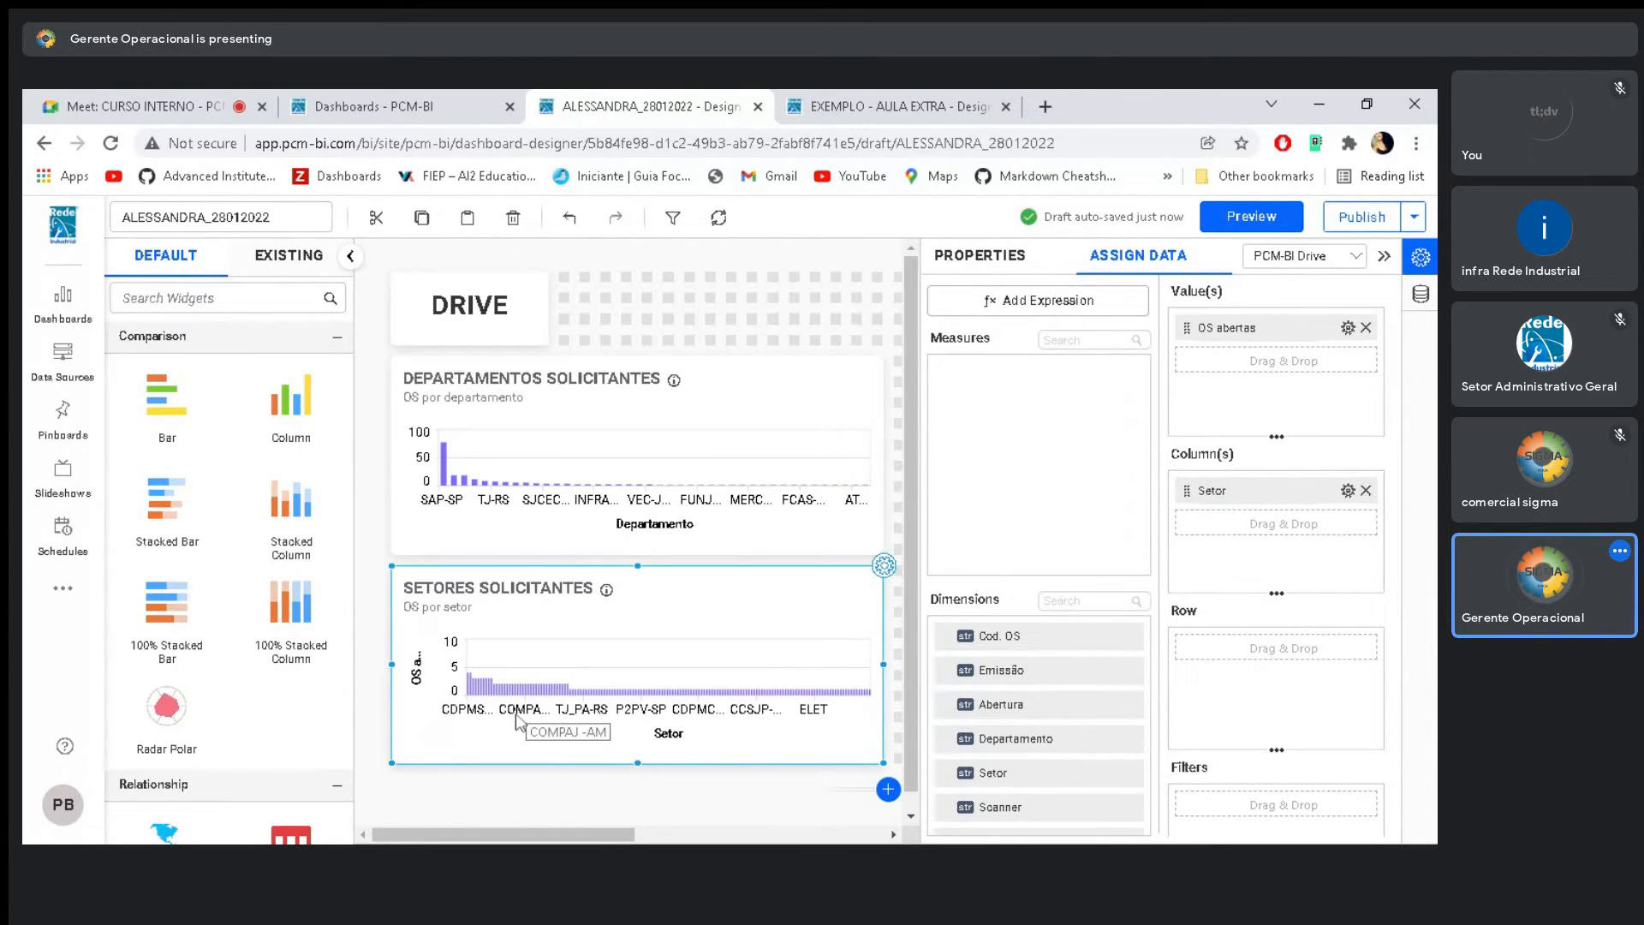
{"action": "left_click", "coordinate": [872, 97]}
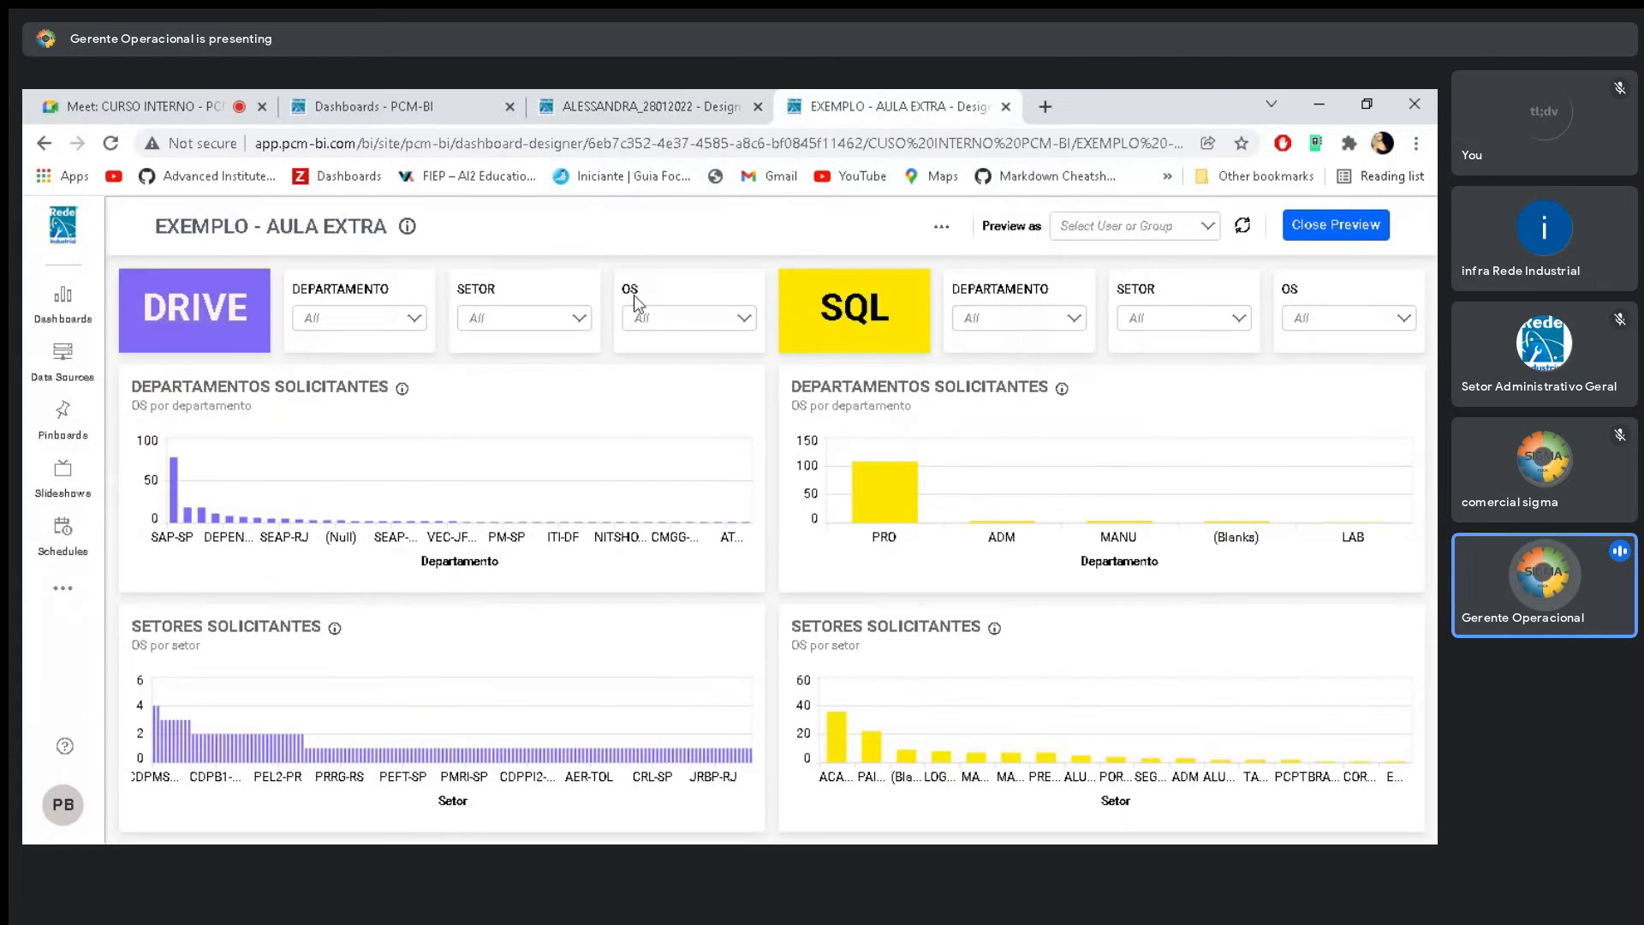
{"action": "left_click", "coordinate": [704, 105]}
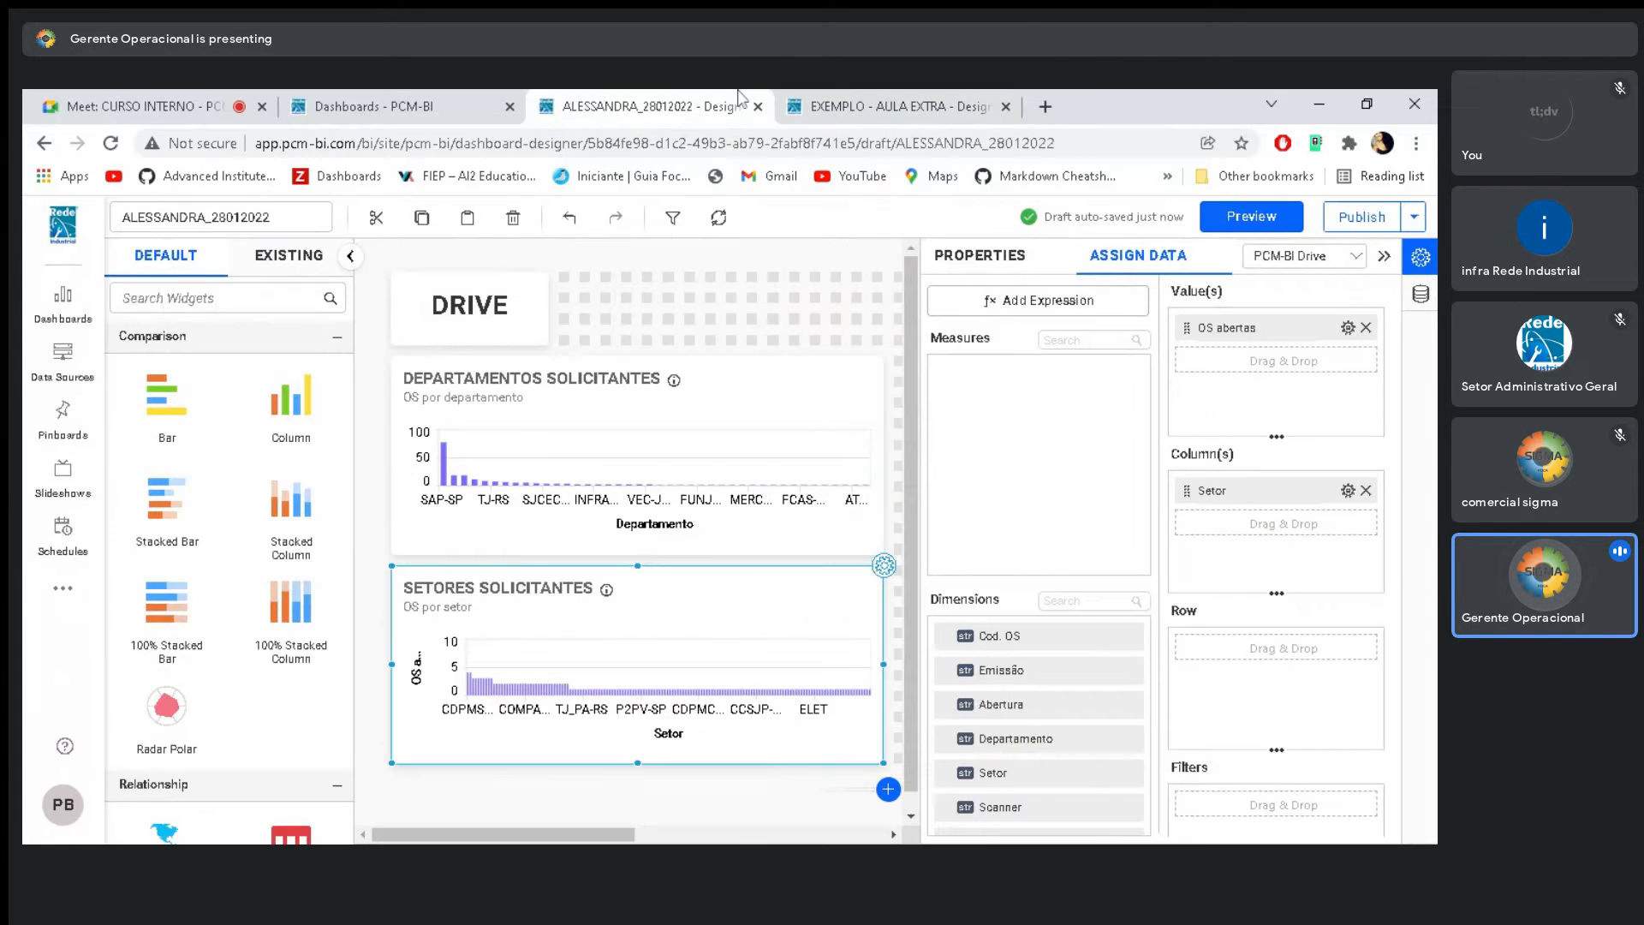
{"action": "left_click", "coordinate": [1378, 260]}
{"action": "left_click", "coordinate": [704, 507]}
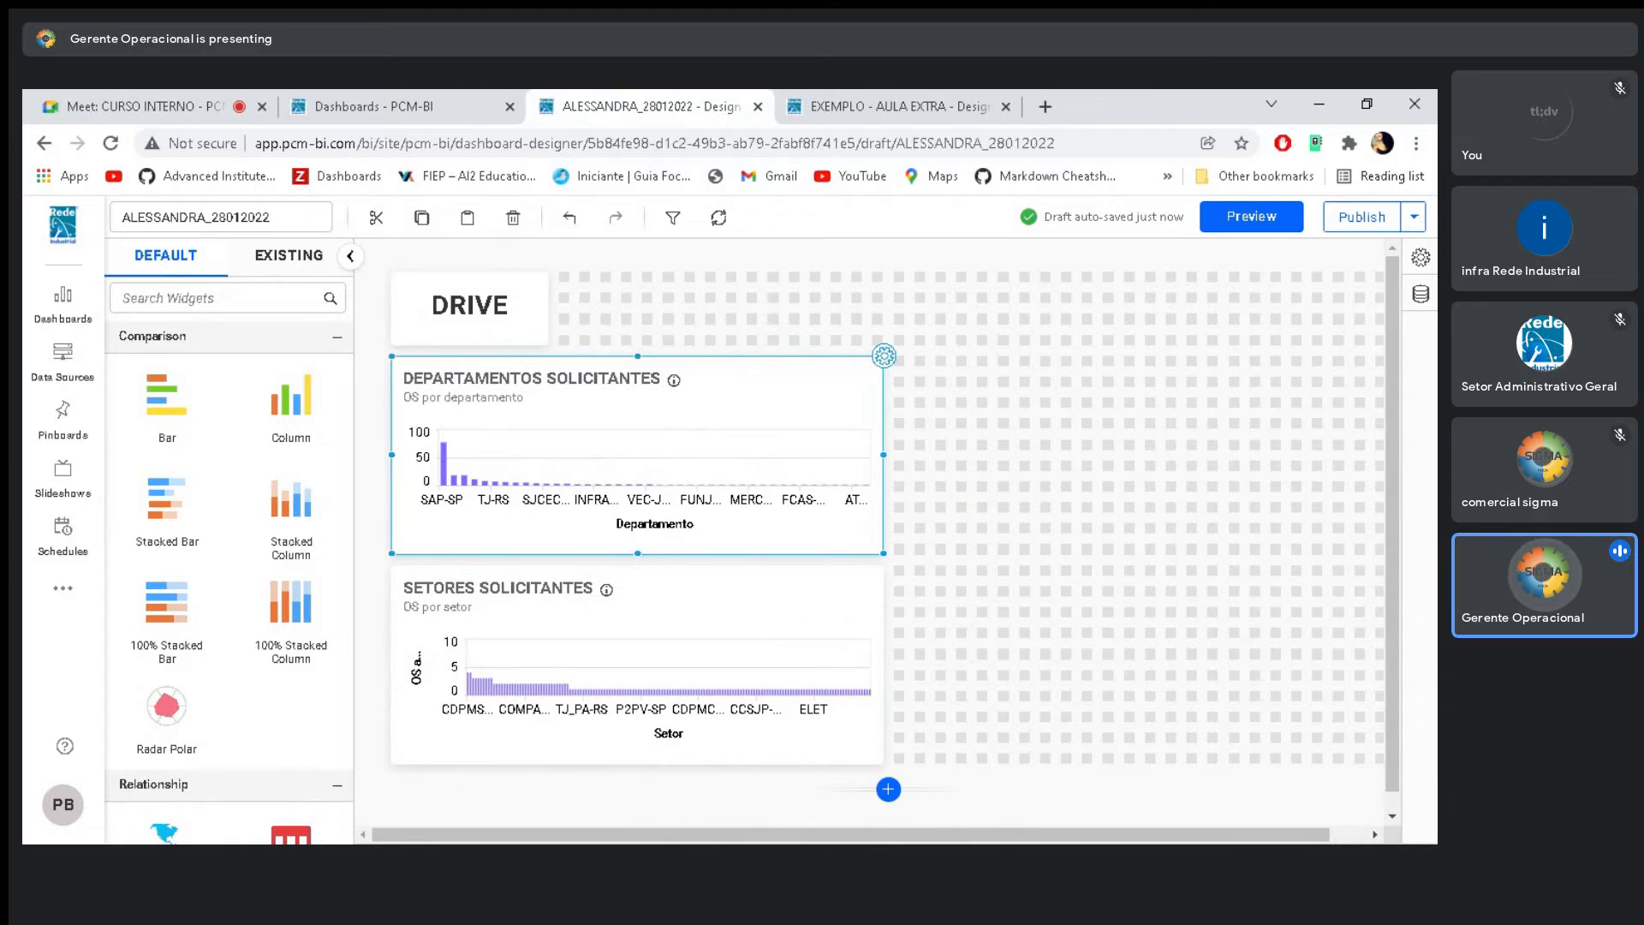
{"action": "left_click", "coordinate": [913, 629]}
{"action": "left_click", "coordinate": [723, 635]}
{"action": "left_click", "coordinate": [908, 634]}
{"action": "left_click", "coordinate": [622, 632]}
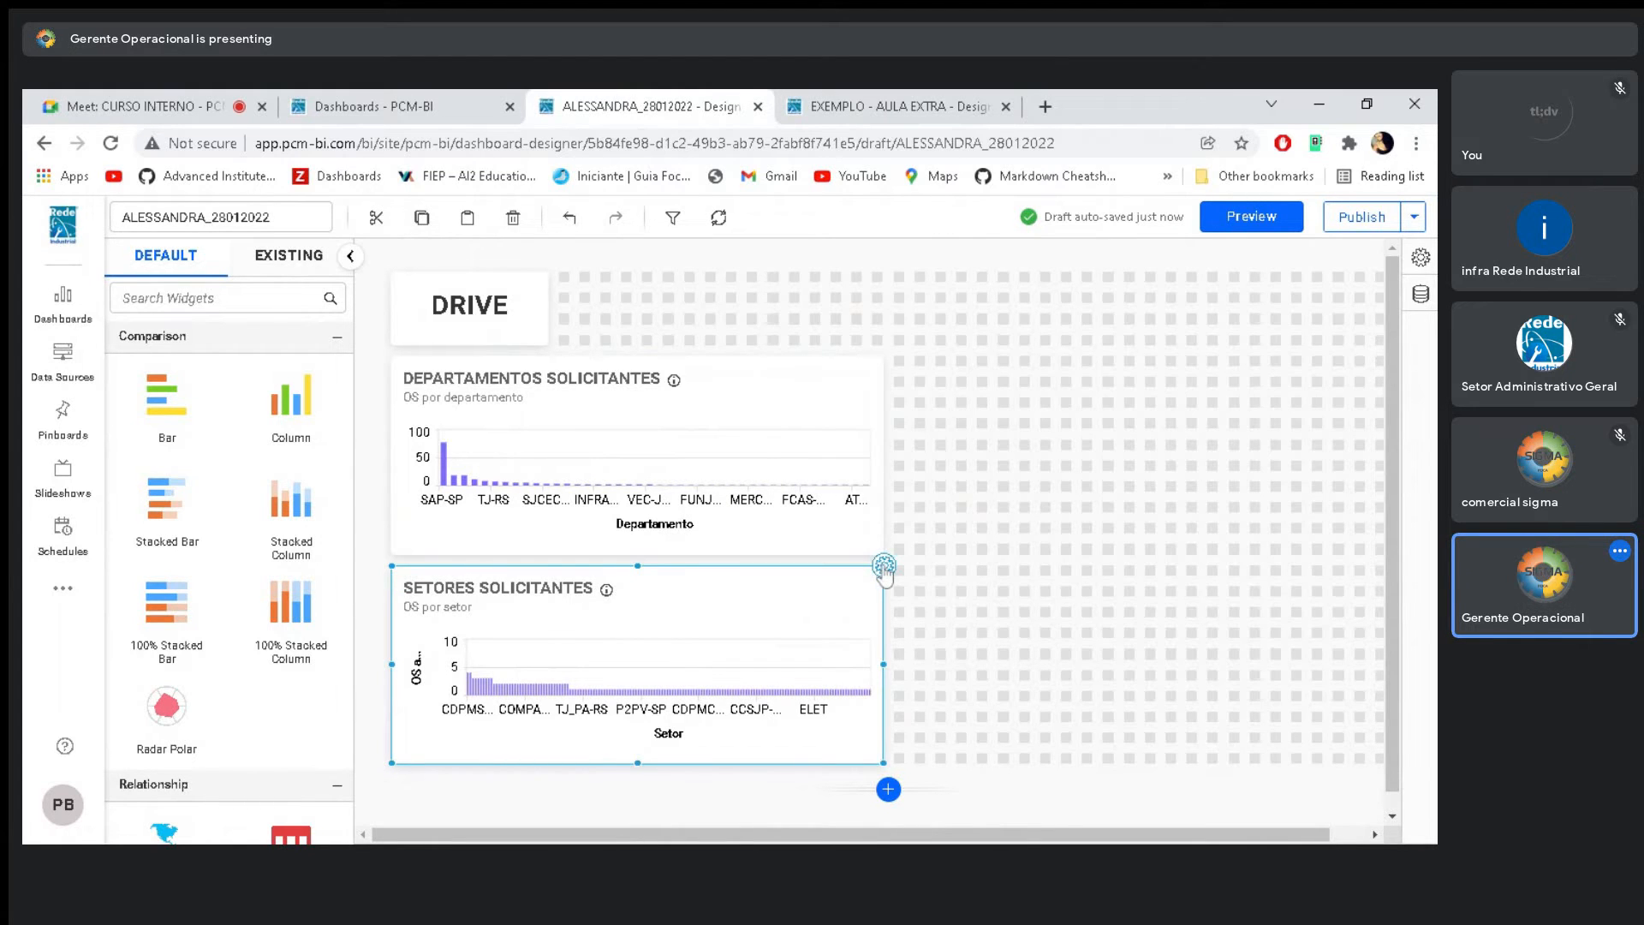
Hide the primary value axis title of the SETORES SOLICITANTES chart
{"action": "left_click", "coordinate": [884, 566]}
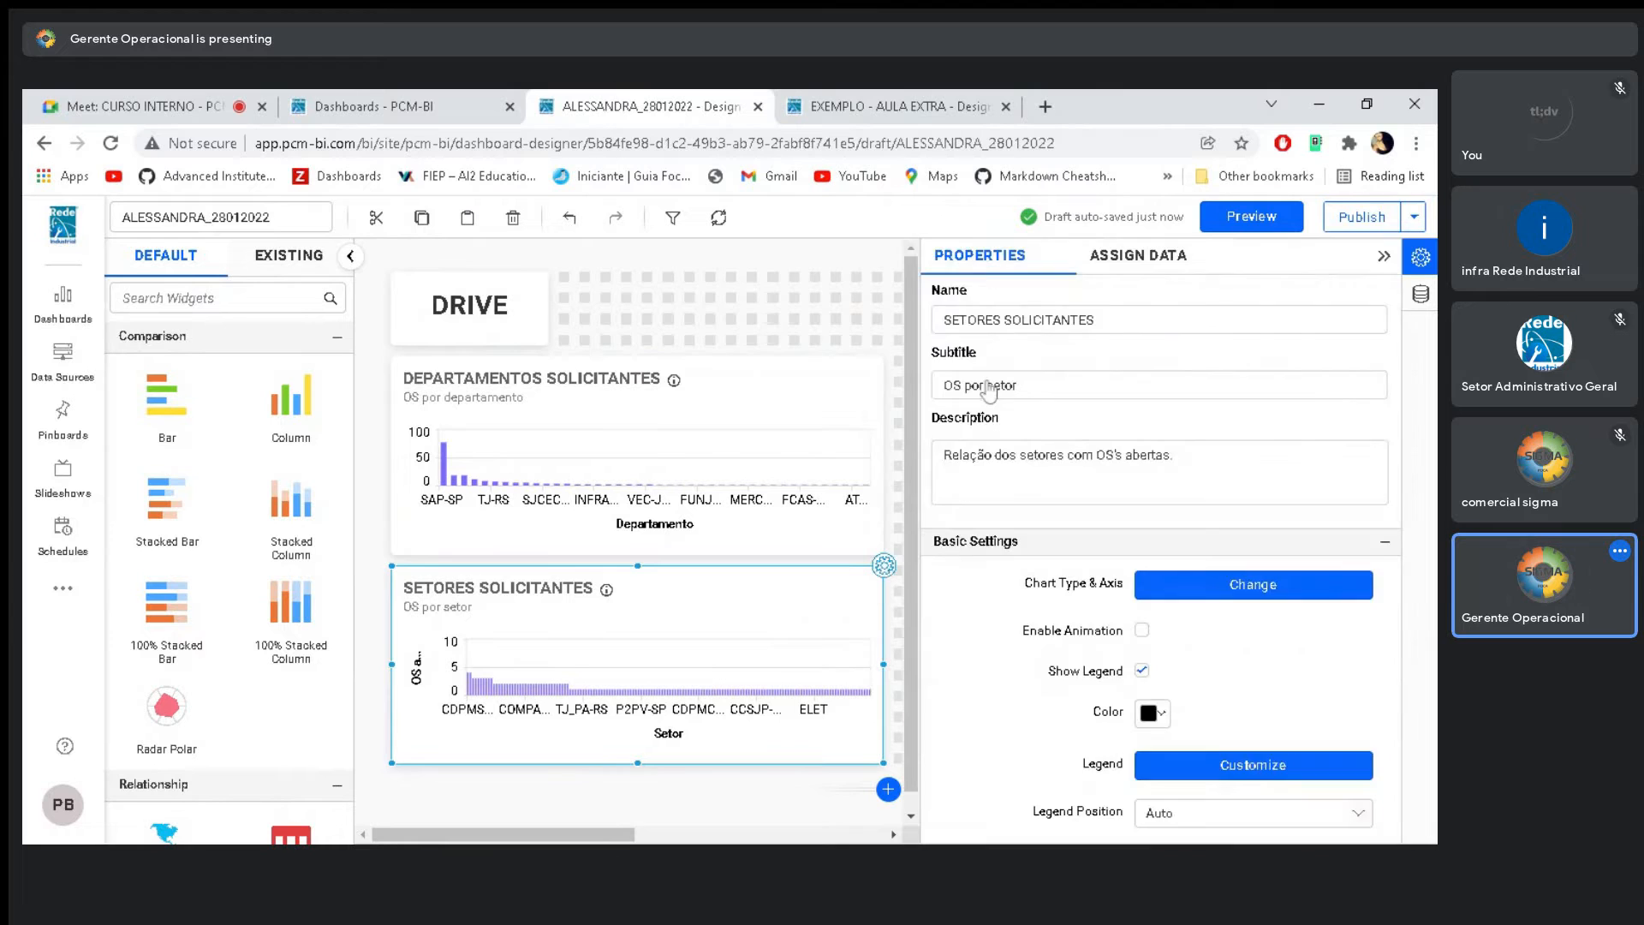
{"action": "scroll", "coordinate": [1097, 536], "scroll_direction": "down", "scroll_amount": 10}
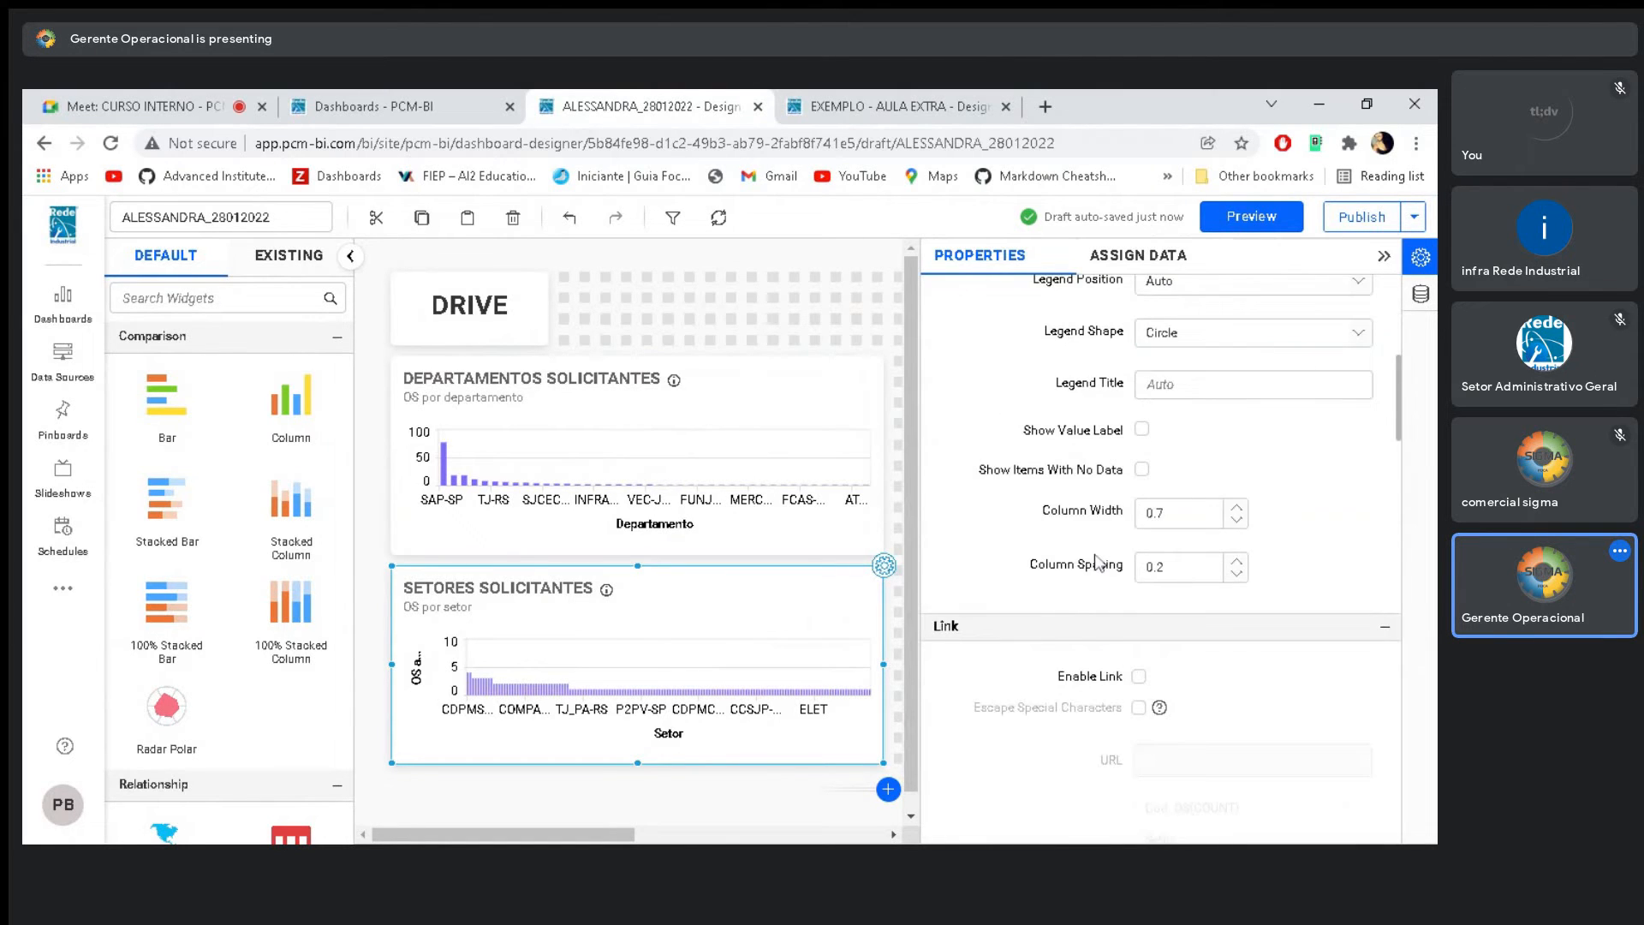
{"action": "scroll", "coordinate": [1099, 562], "scroll_direction": "down", "scroll_amount": 5}
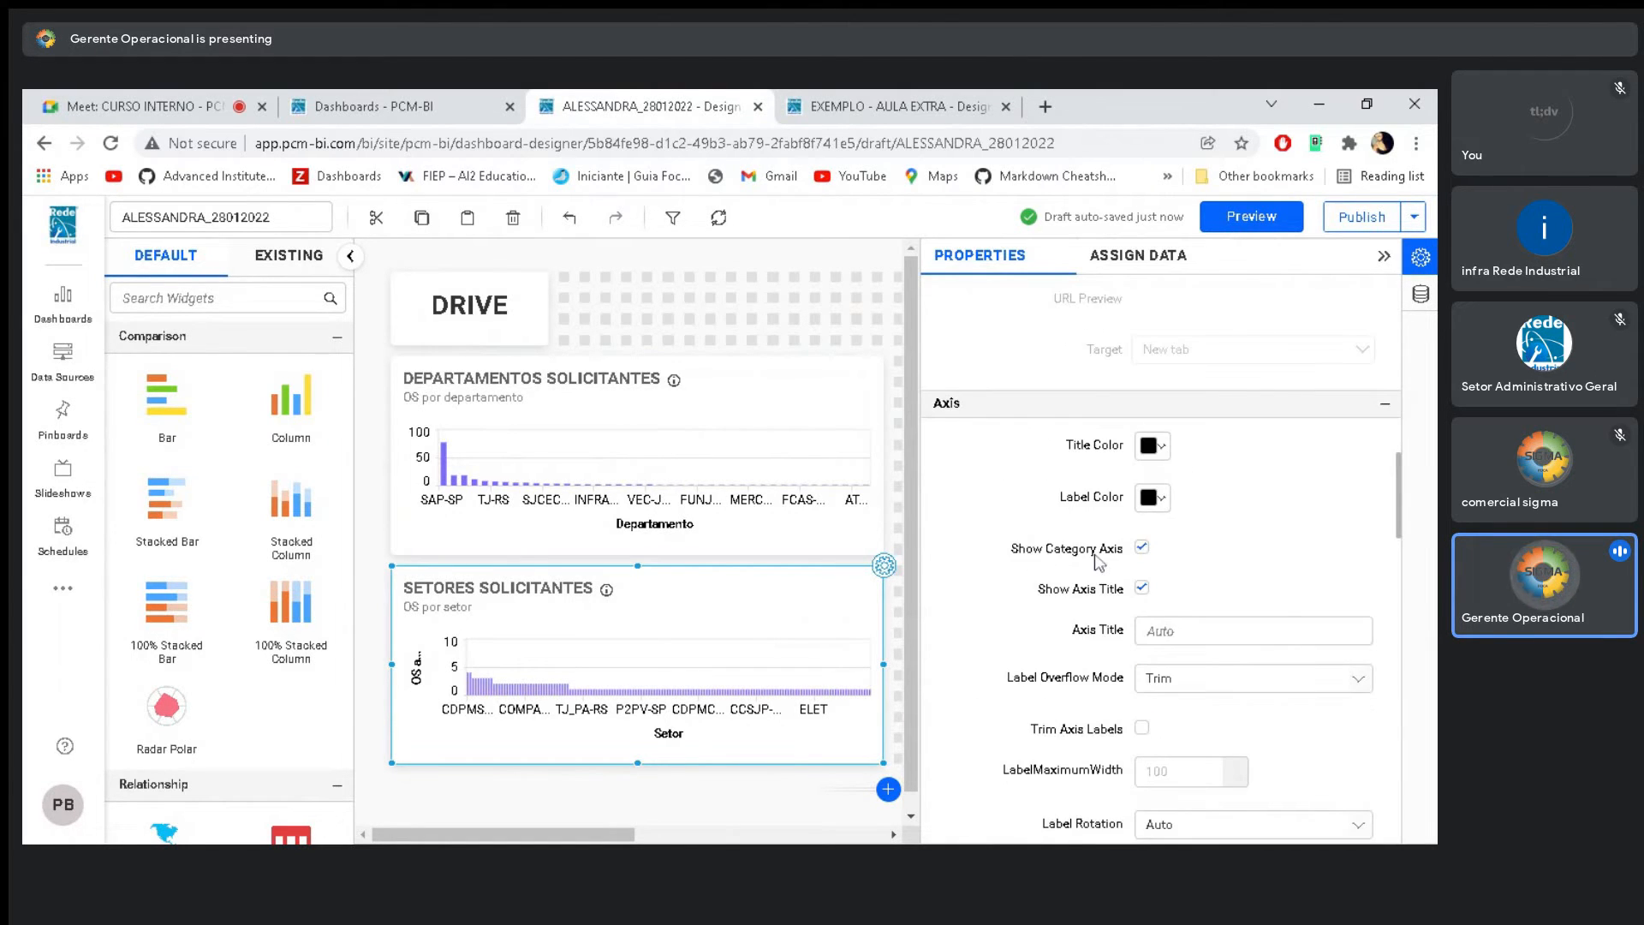
{"action": "scroll", "coordinate": [1135, 565], "scroll_direction": "down", "scroll_amount": 2}
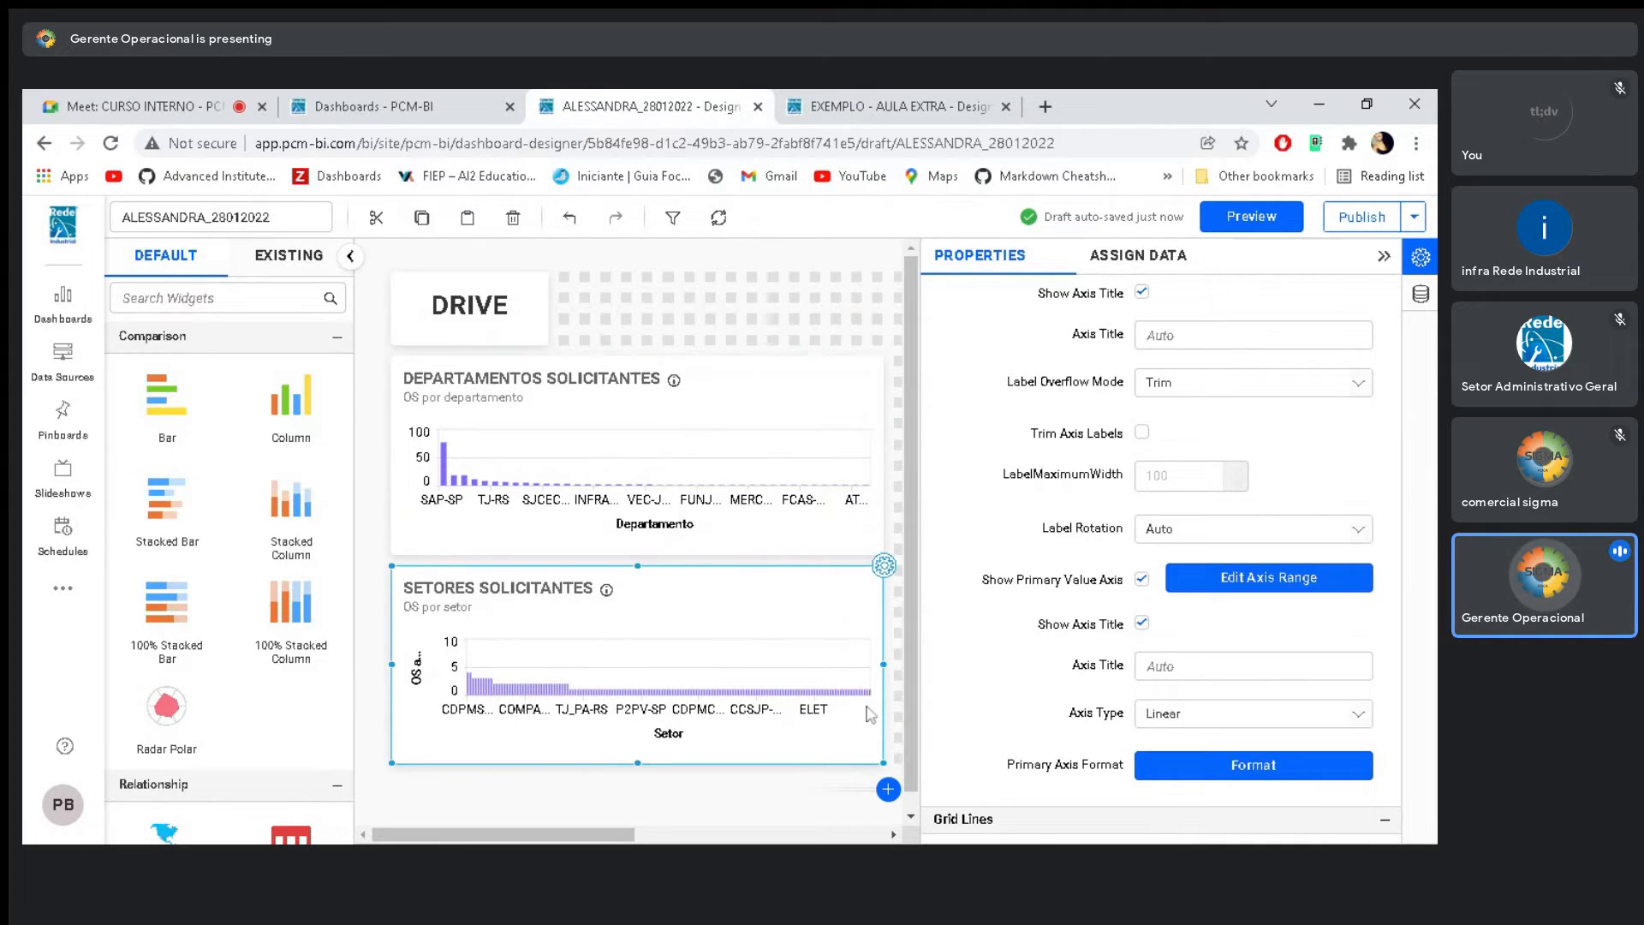
{"action": "left_click", "coordinate": [1143, 625]}
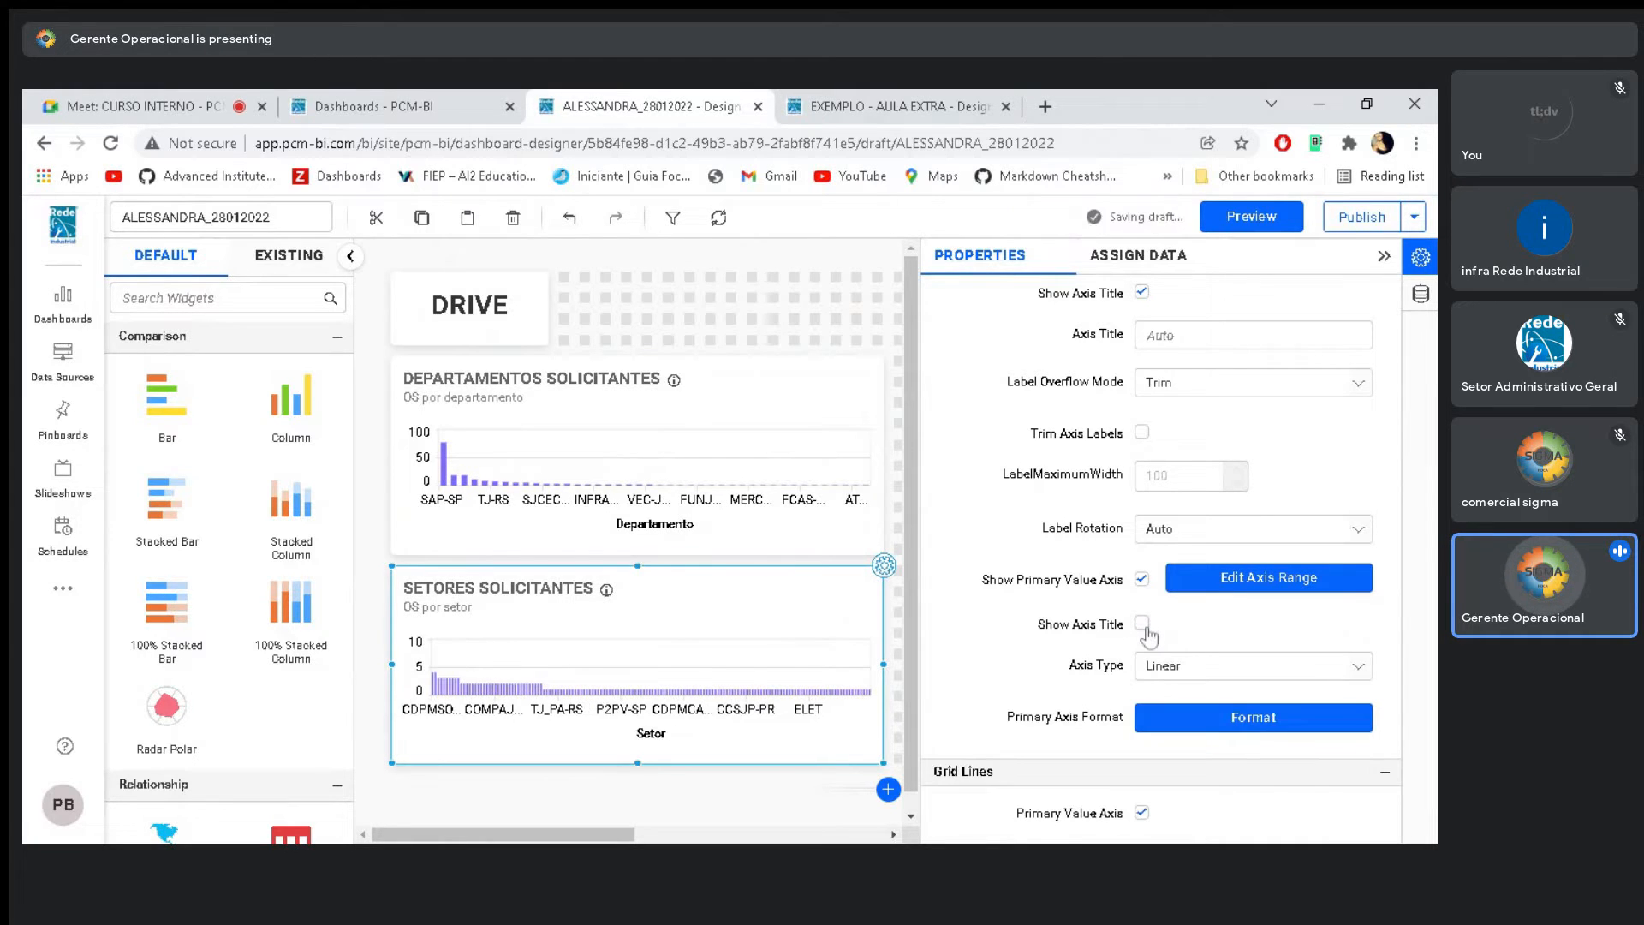
{"action": "left_click", "coordinate": [1142, 623]}
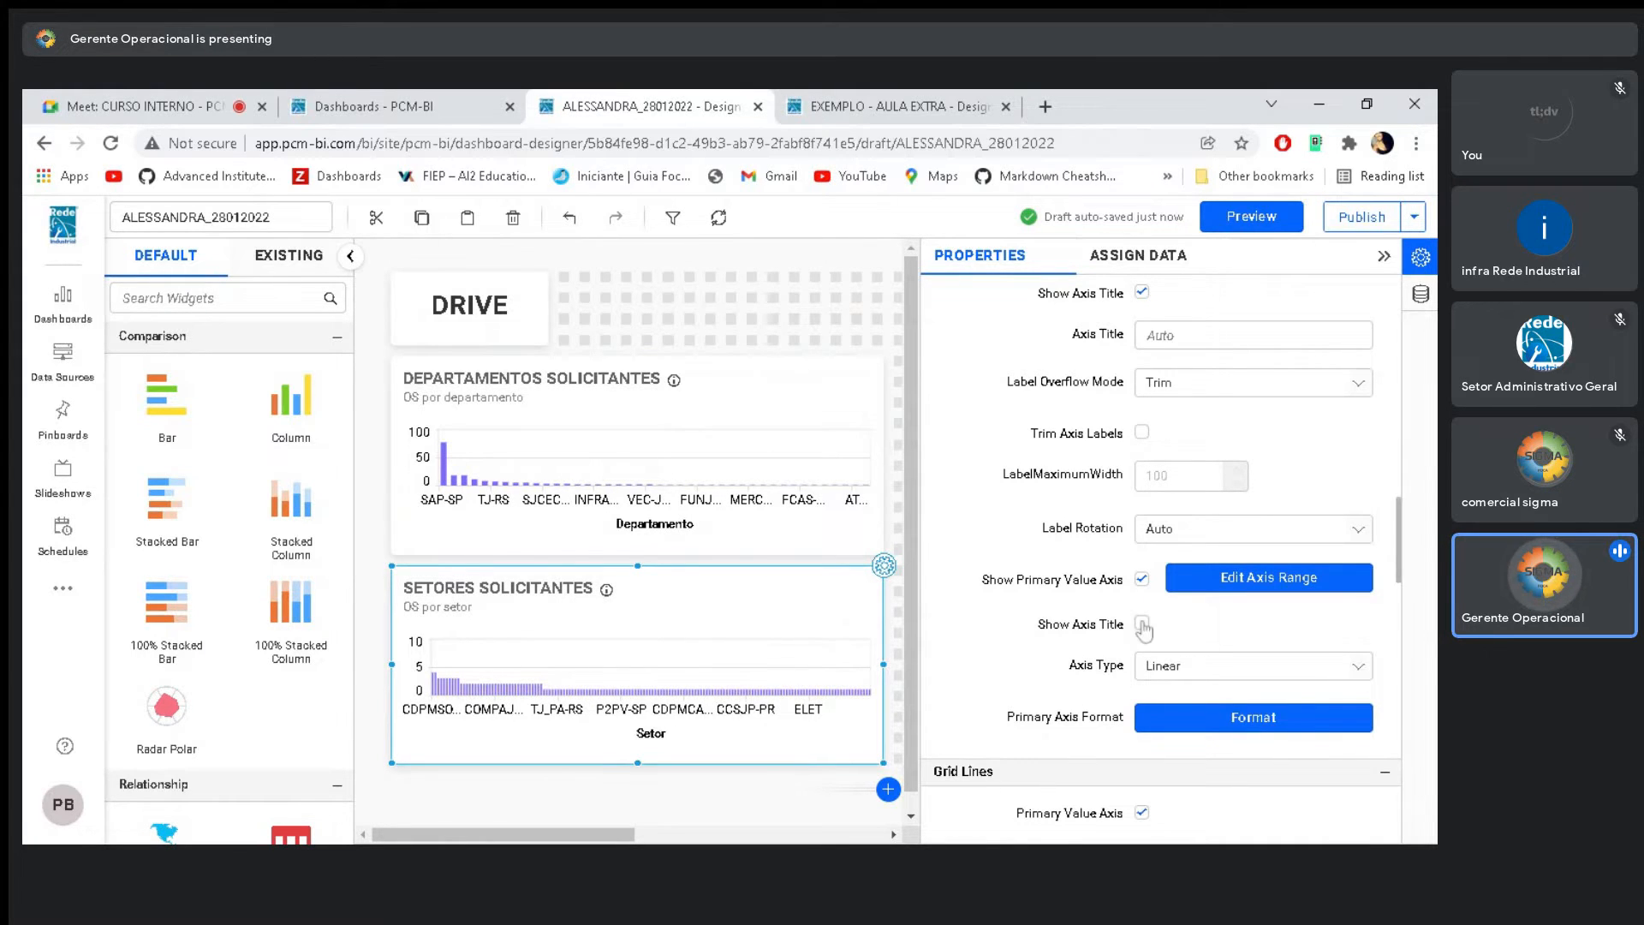
{"action": "scroll", "coordinate": [1065, 501], "scroll_direction": "up", "scroll_amount": 3}
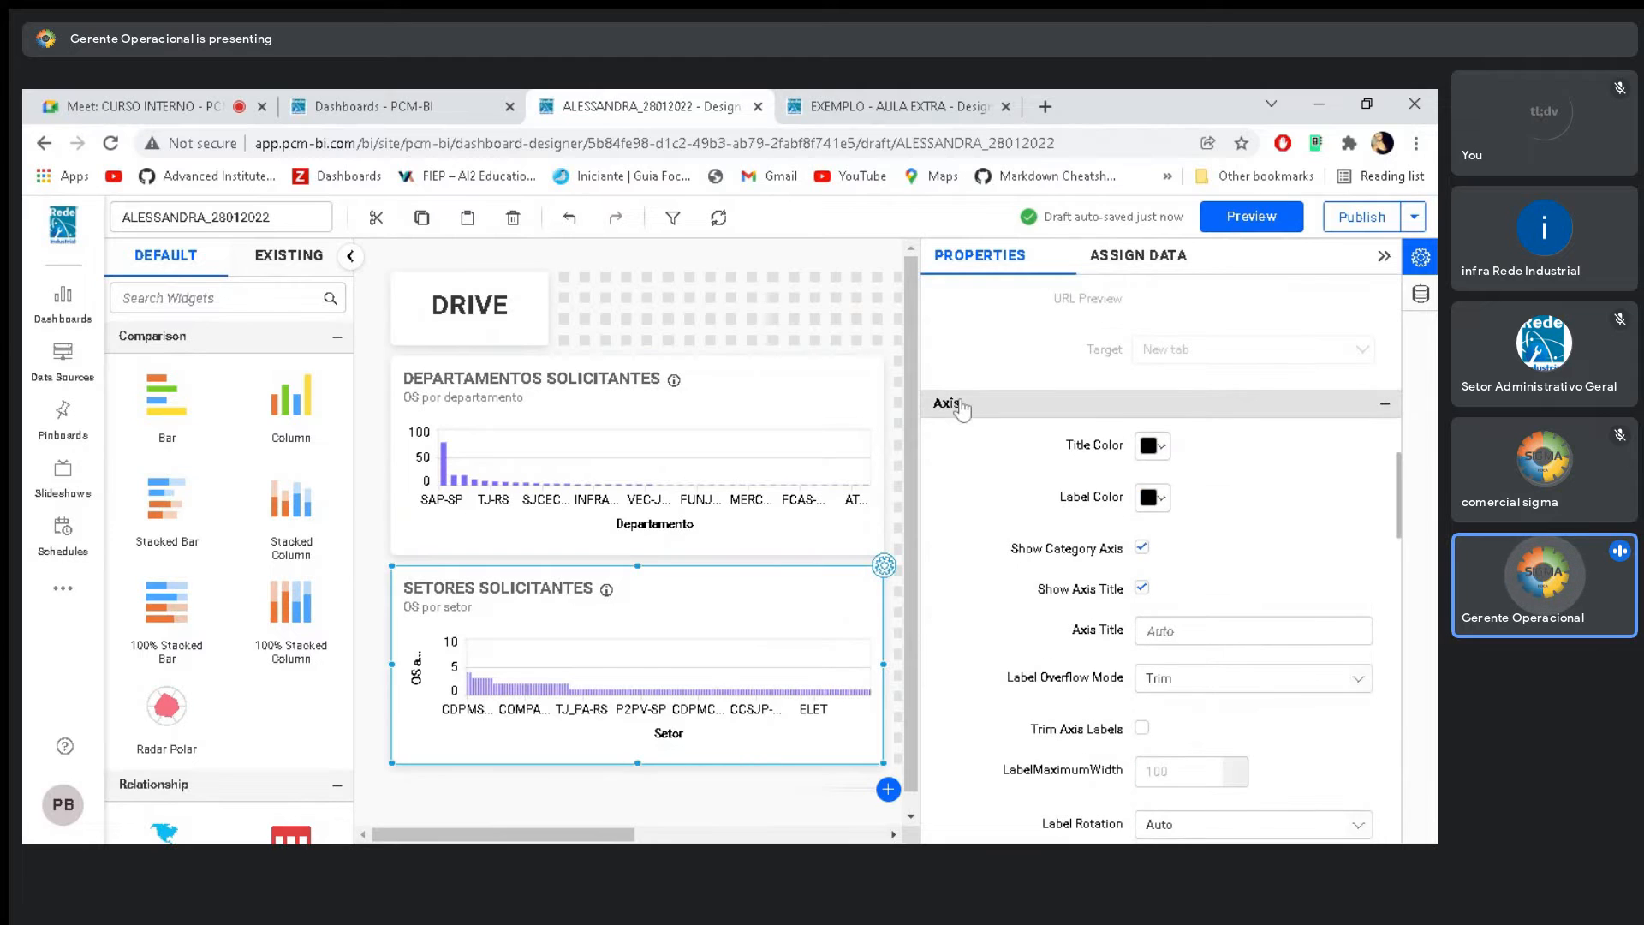
{"action": "scroll", "coordinate": [1143, 509], "scroll_direction": "down", "scroll_amount": 2}
{"action": "scroll", "coordinate": [1143, 531], "scroll_direction": "down", "scroll_amount": 2}
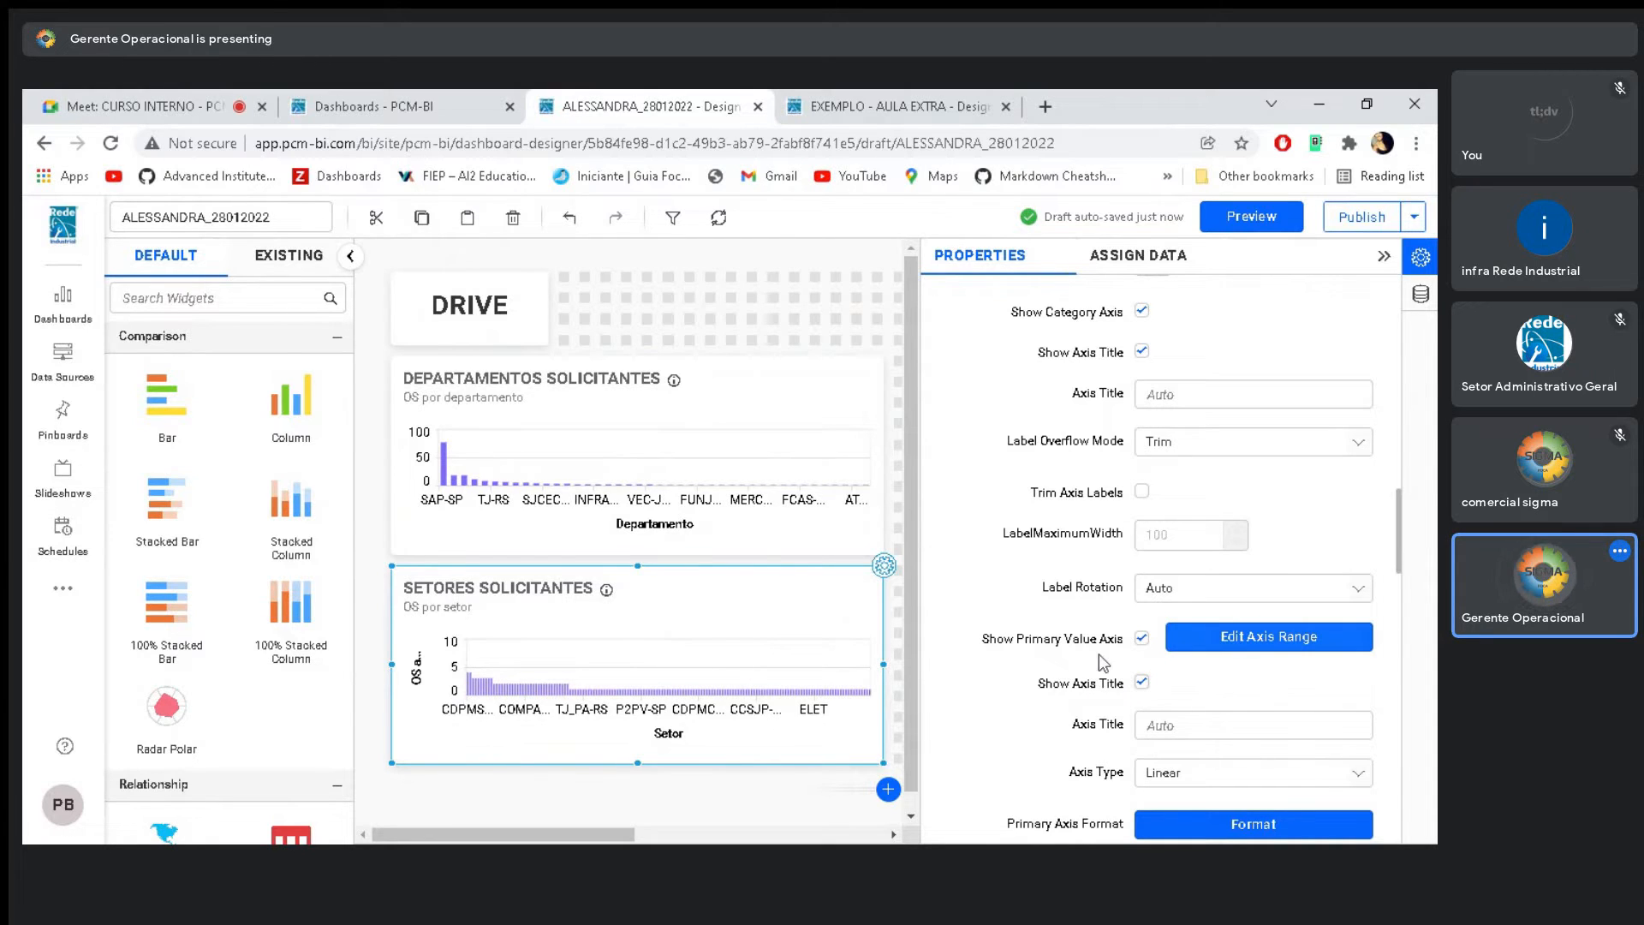
{"action": "left_click", "coordinate": [1142, 683]}
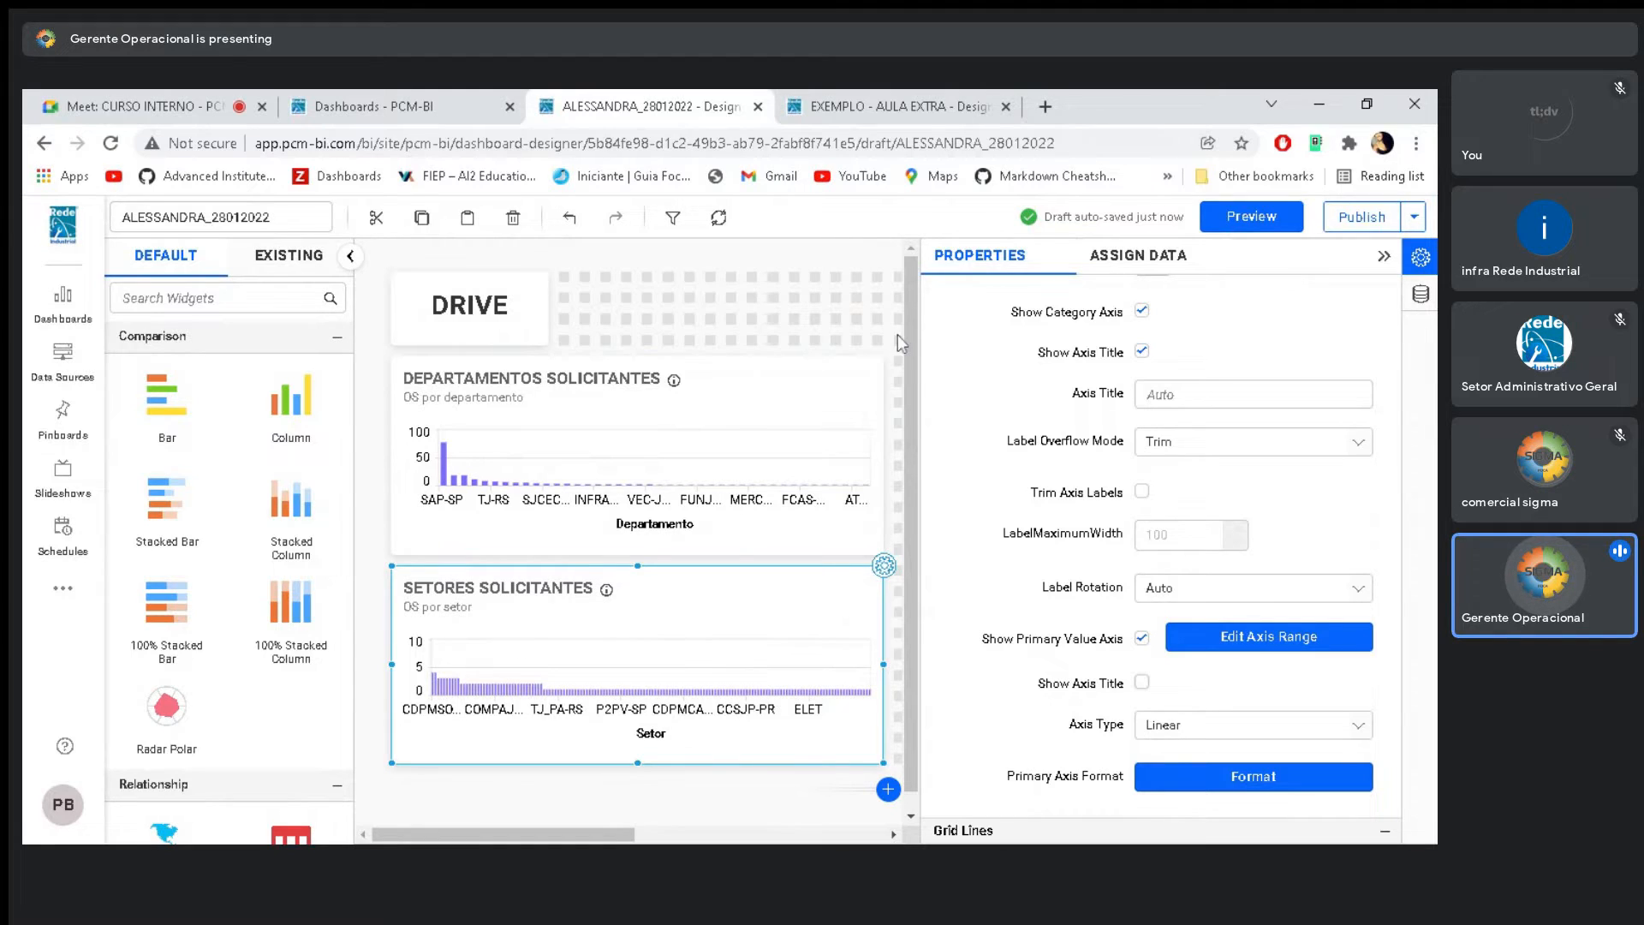
{"action": "left_click", "coordinate": [872, 307]}
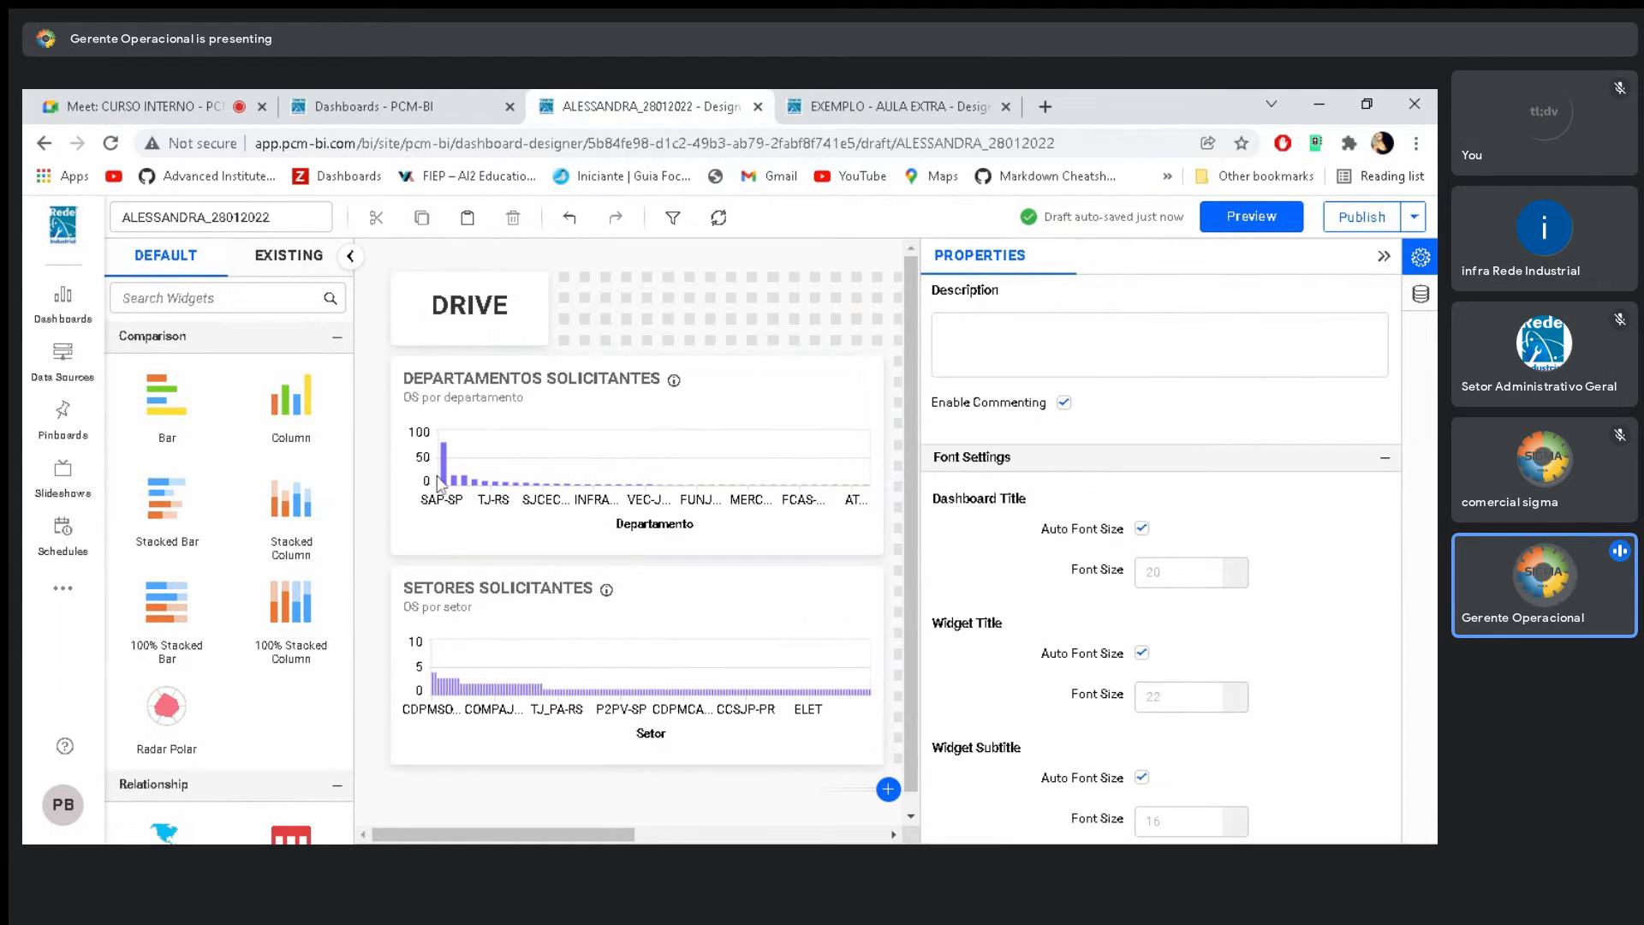
Hide the primary value axis title of the DEPARTAMENTOS SOLICITANTES chart and collapse the properties pane
{"action": "left_click", "coordinate": [470, 430]}
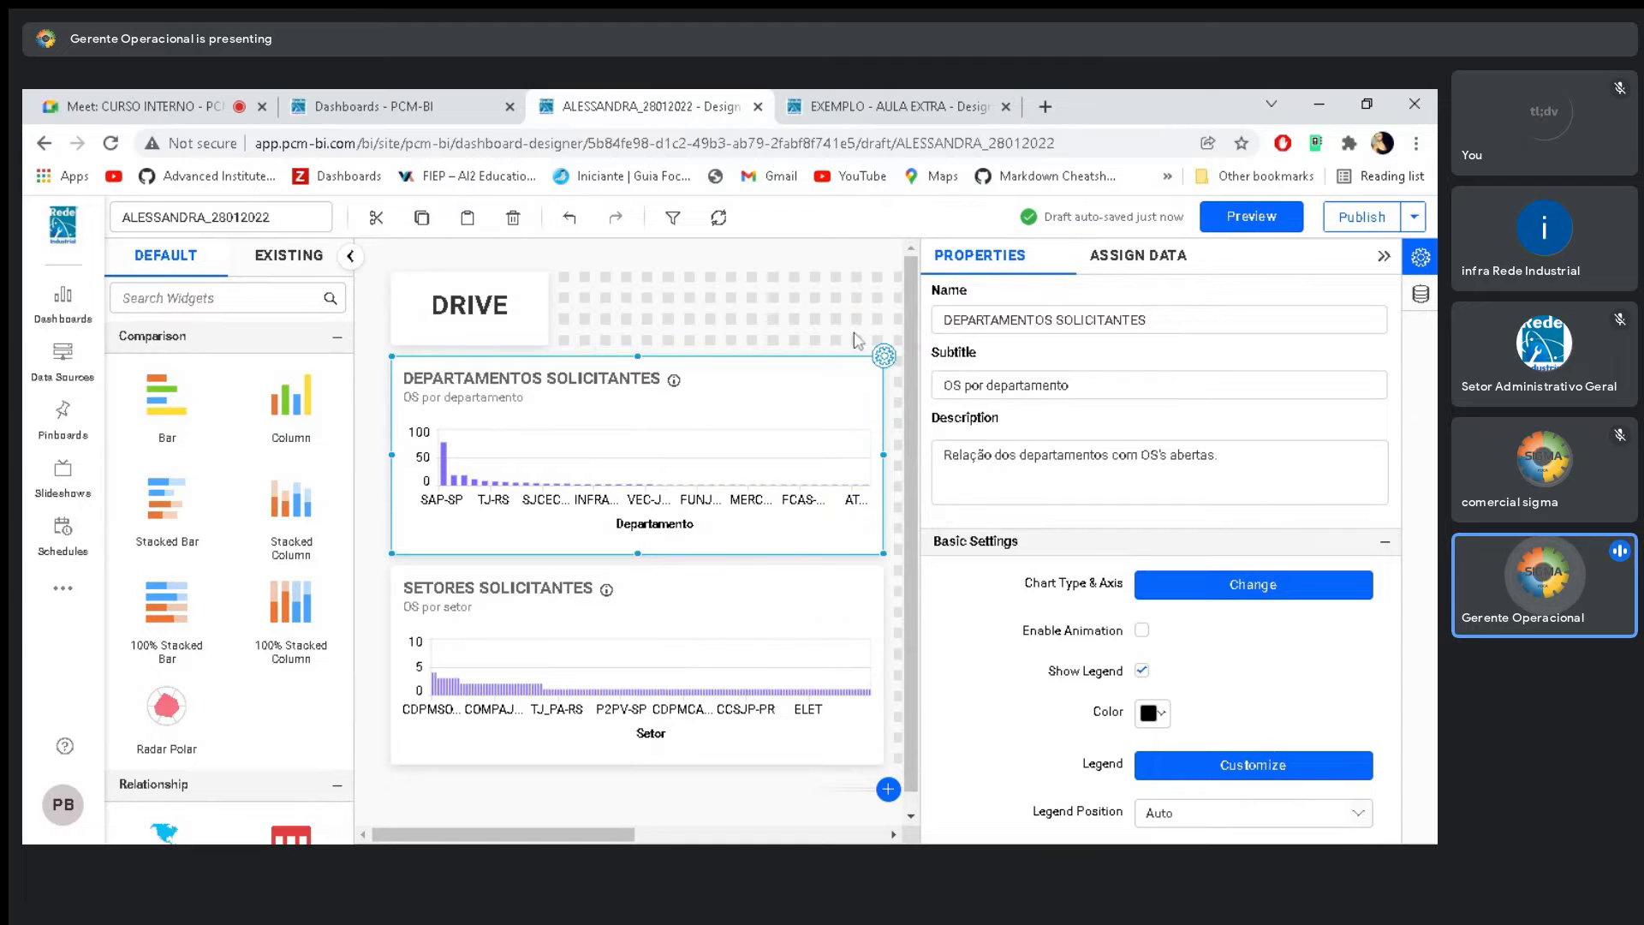
{"action": "left_click", "coordinate": [710, 651]}
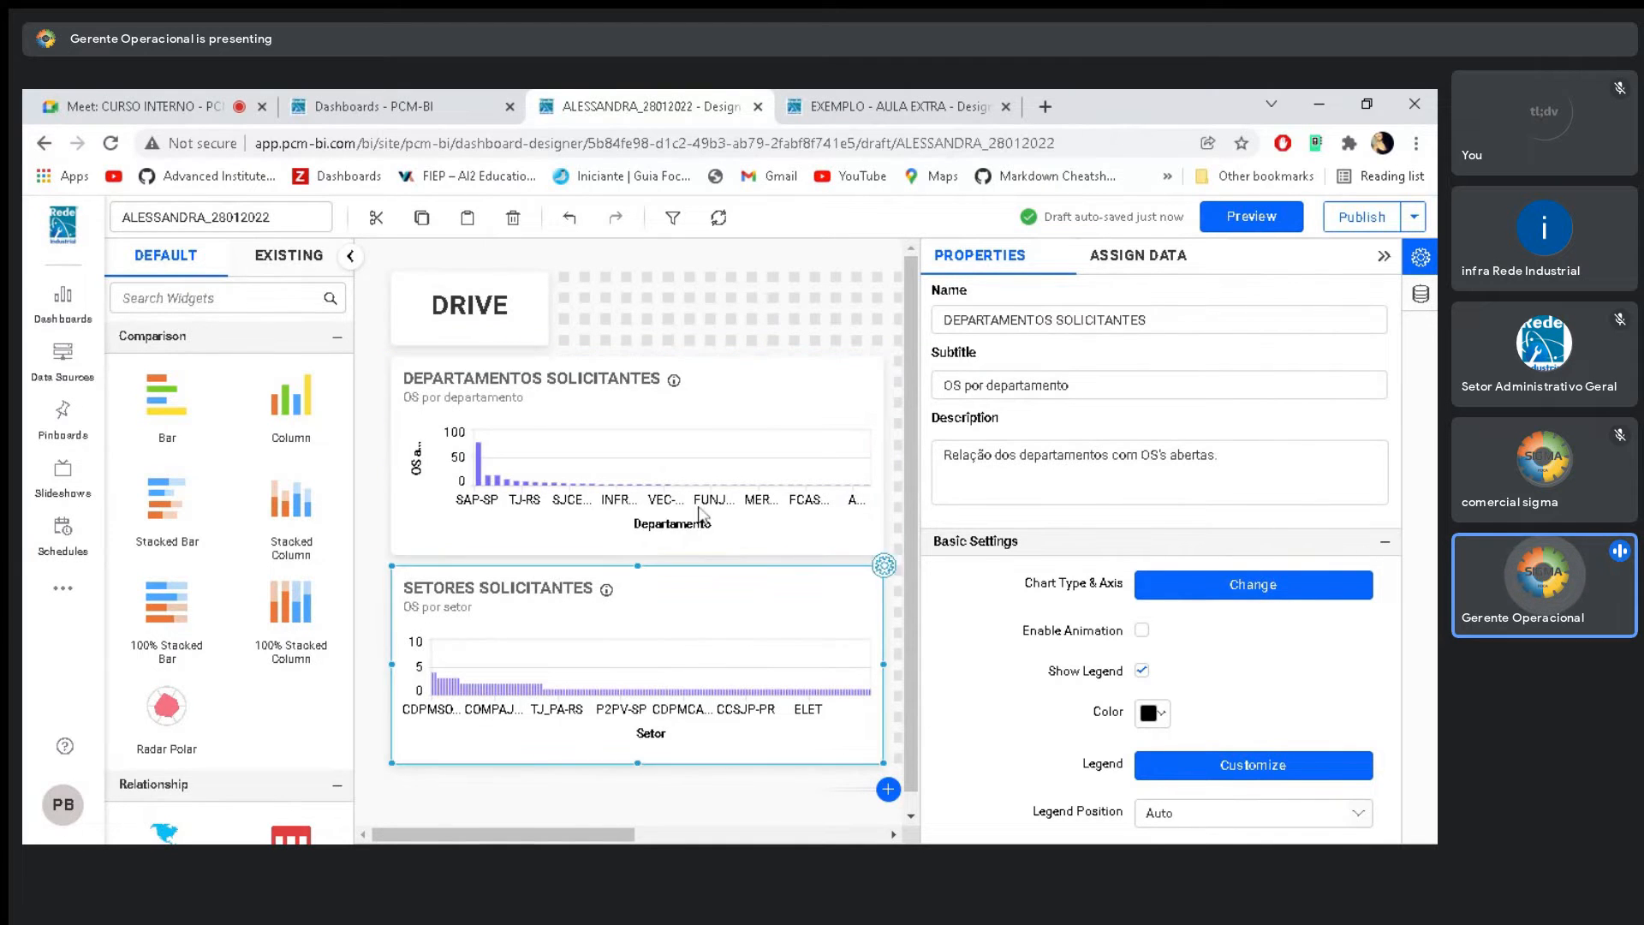
{"action": "left_click", "coordinate": [692, 506]}
{"action": "scroll", "coordinate": [1160, 552], "scroll_direction": "down", "scroll_amount": 5}
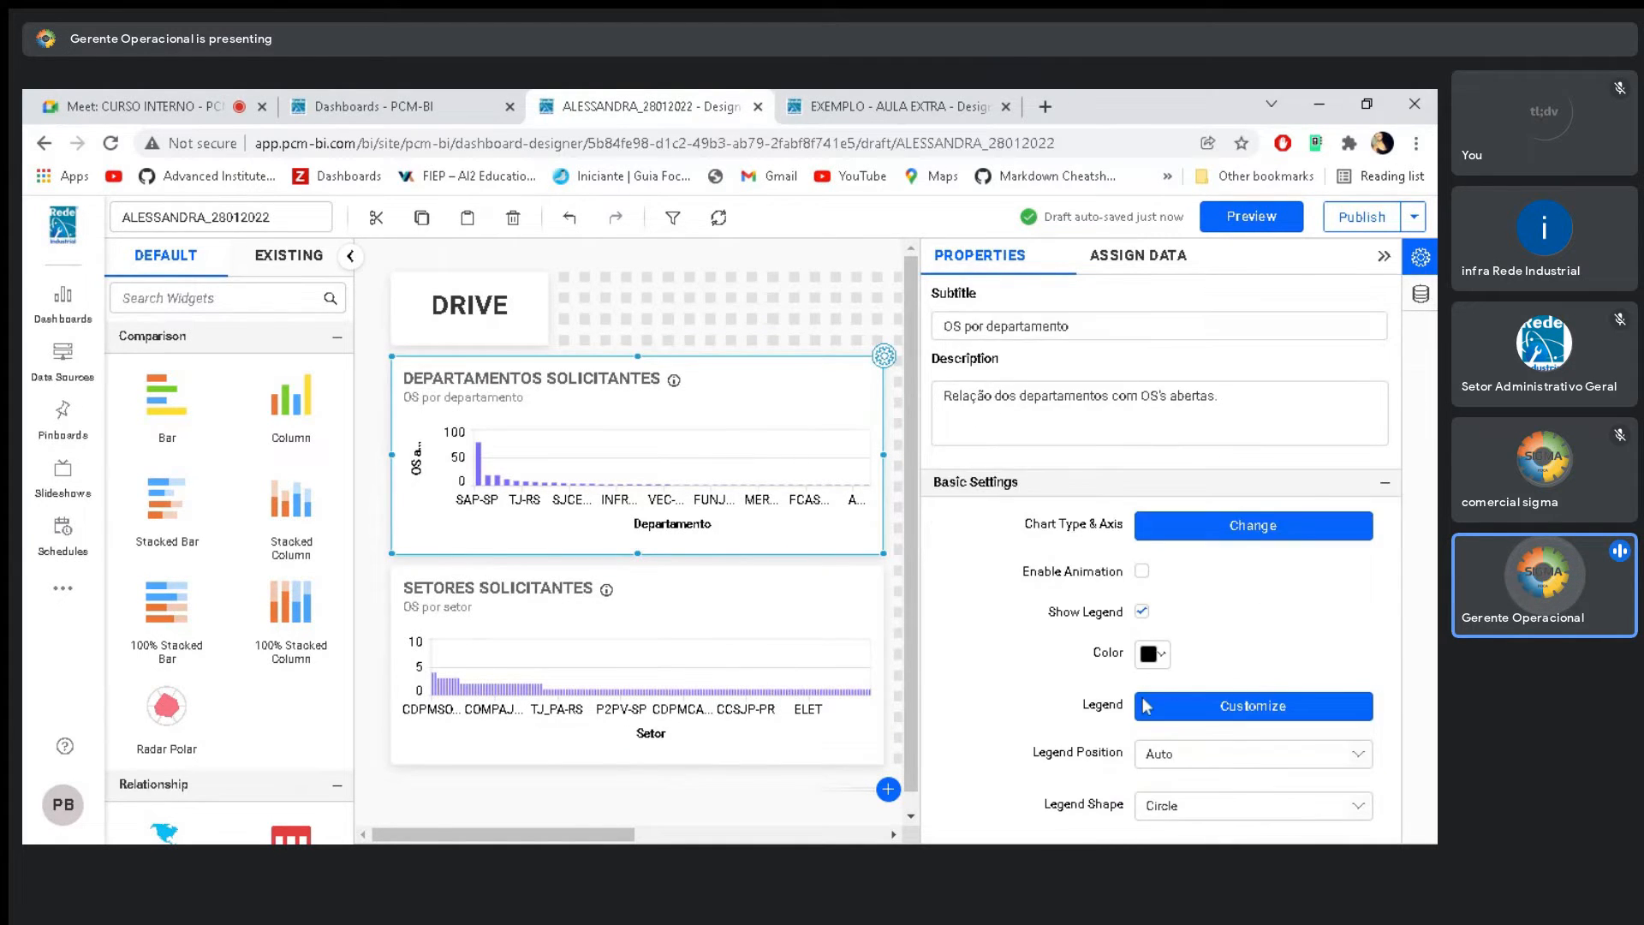
{"action": "scroll", "coordinate": [1146, 587], "scroll_direction": "down", "scroll_amount": 12}
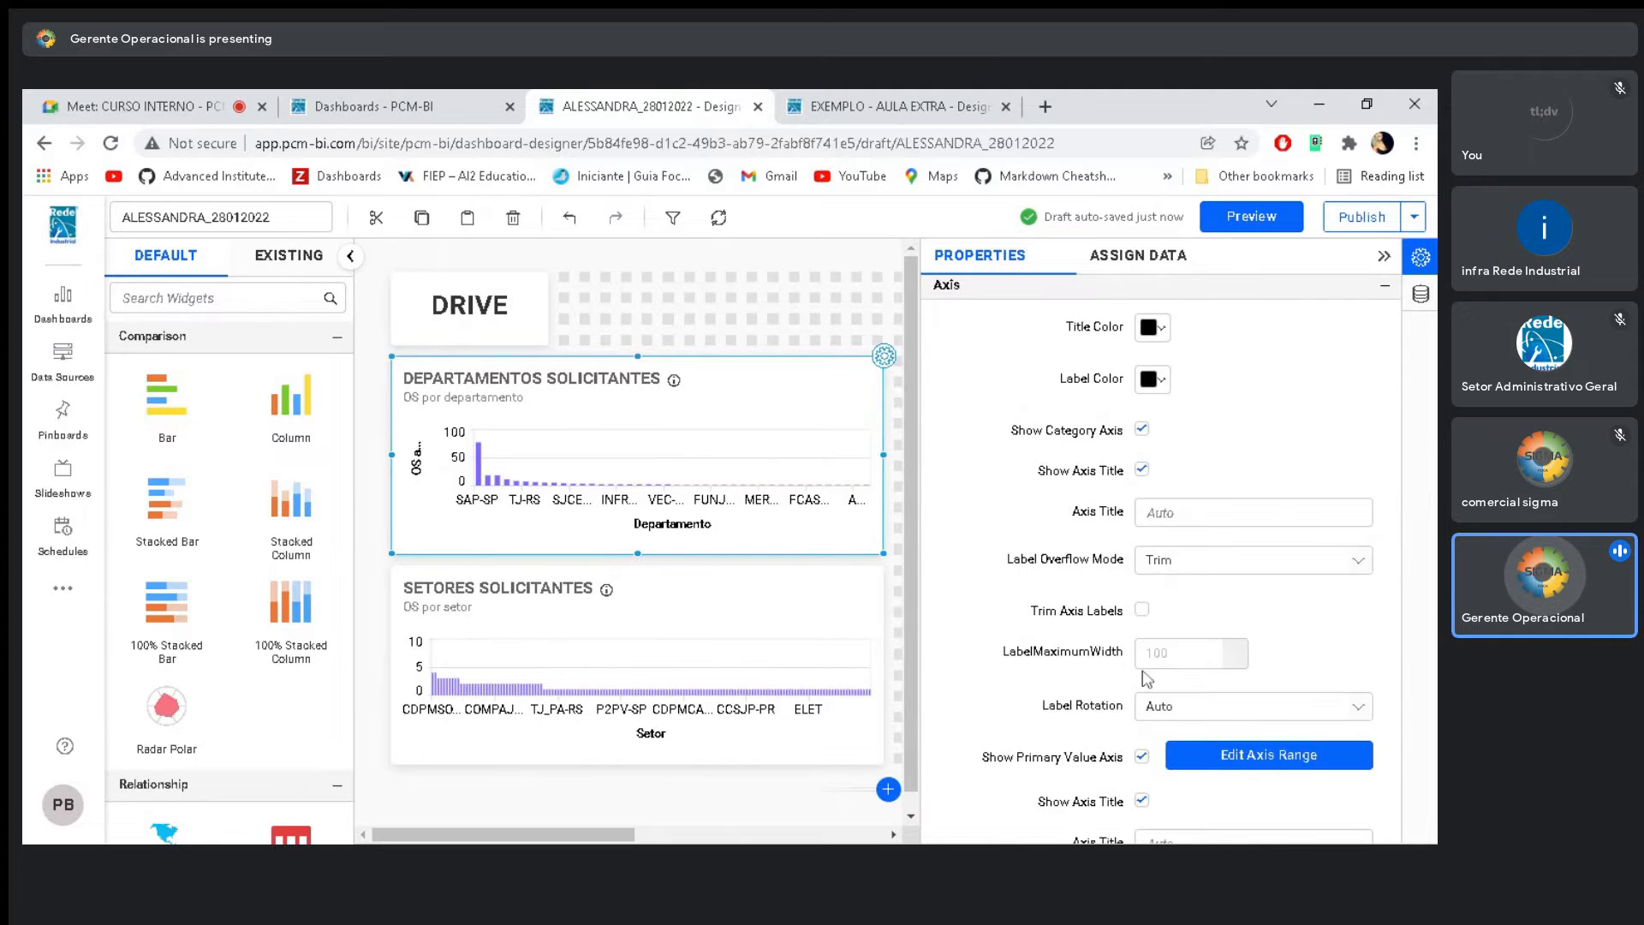
{"action": "left_click", "coordinate": [1142, 566]}
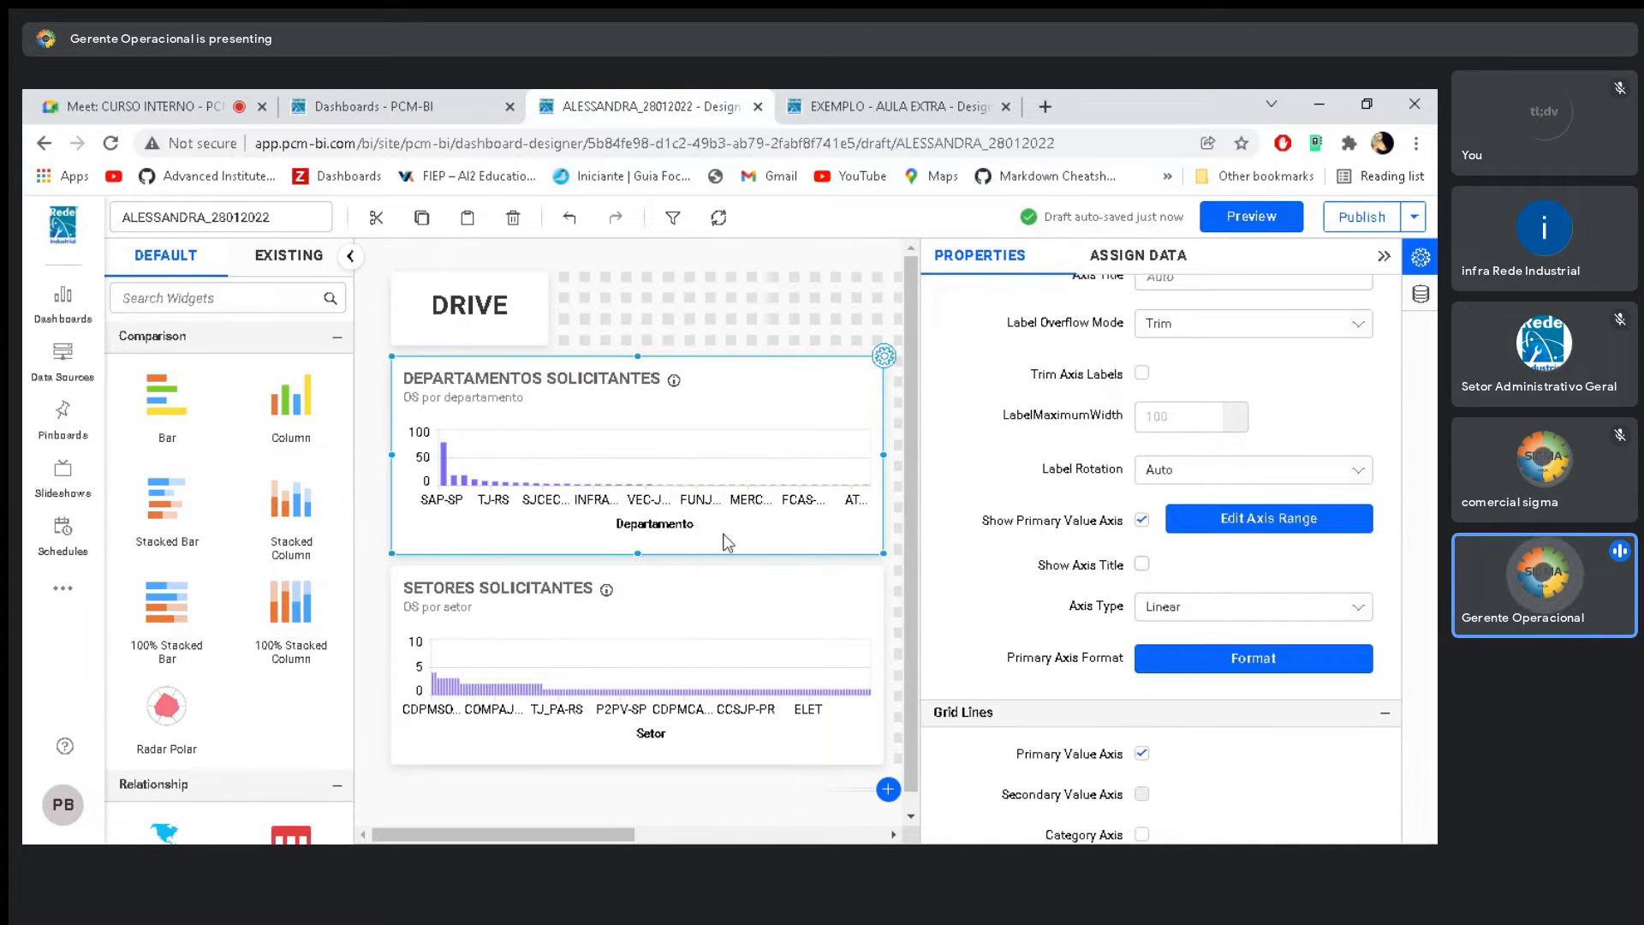
{"action": "left_click", "coordinate": [690, 328]}
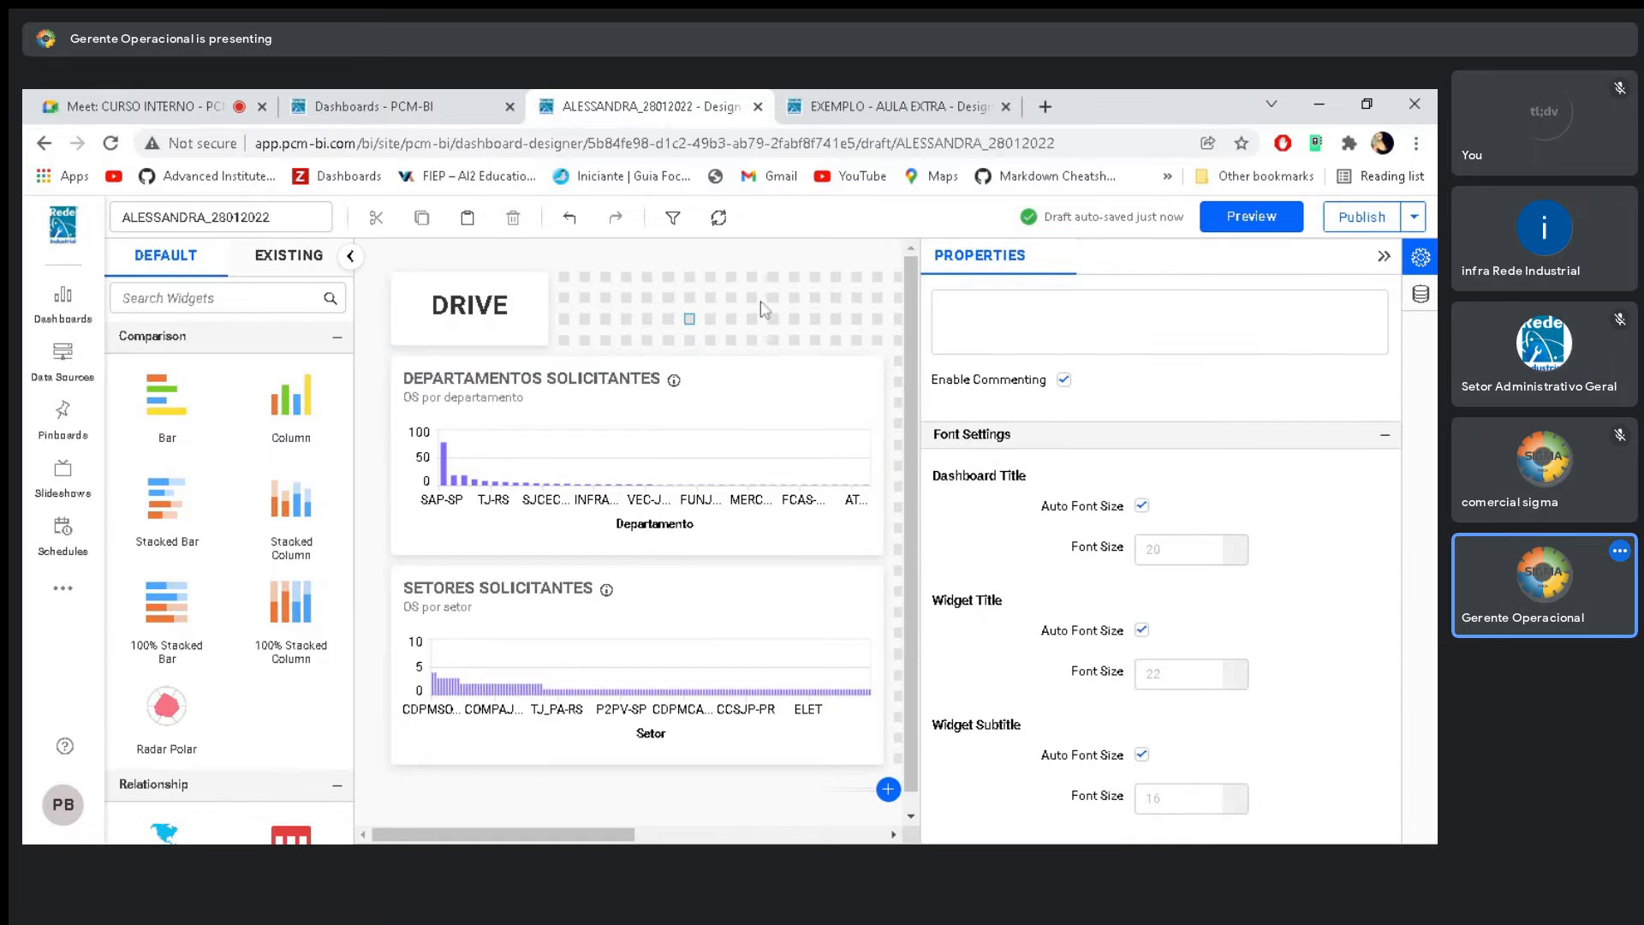
{"action": "scroll", "coordinate": [1367, 281], "scroll_direction": "up", "scroll_amount": 1}
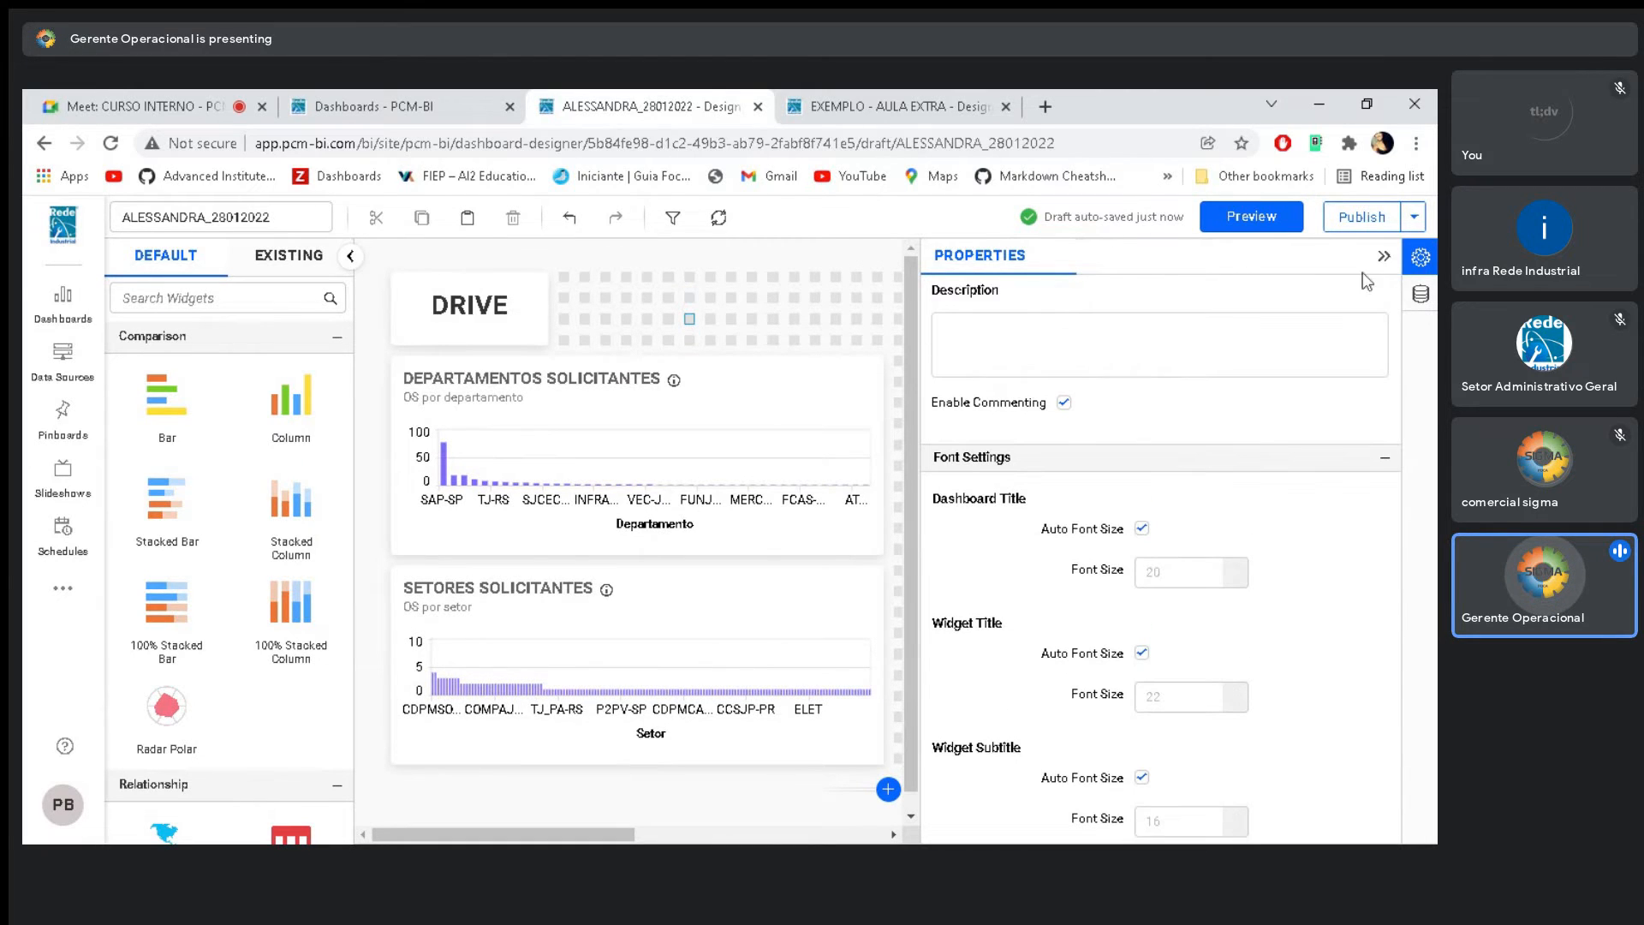
{"action": "left_click", "coordinate": [1384, 257]}
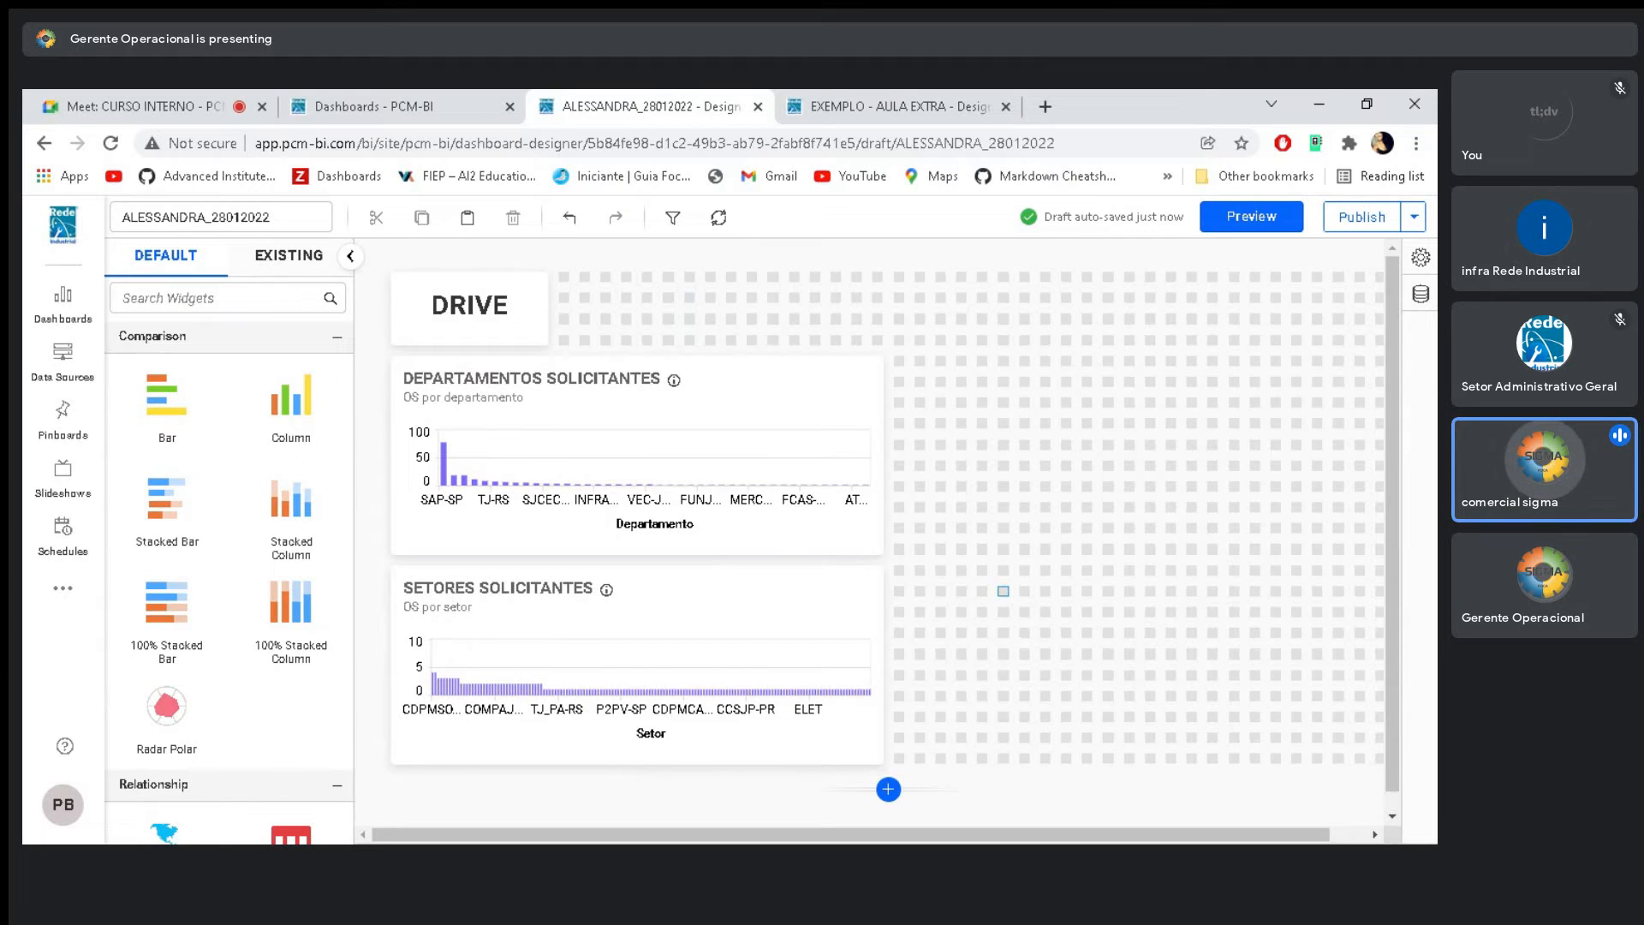
Look through the available widgets, from the filters back up to the proportion, card and comparison types
{"action": "scroll", "coordinate": [187, 579], "scroll_direction": "down", "scroll_amount": 8}
{"action": "scroll", "coordinate": [208, 597], "scroll_direction": "down", "scroll_amount": 10}
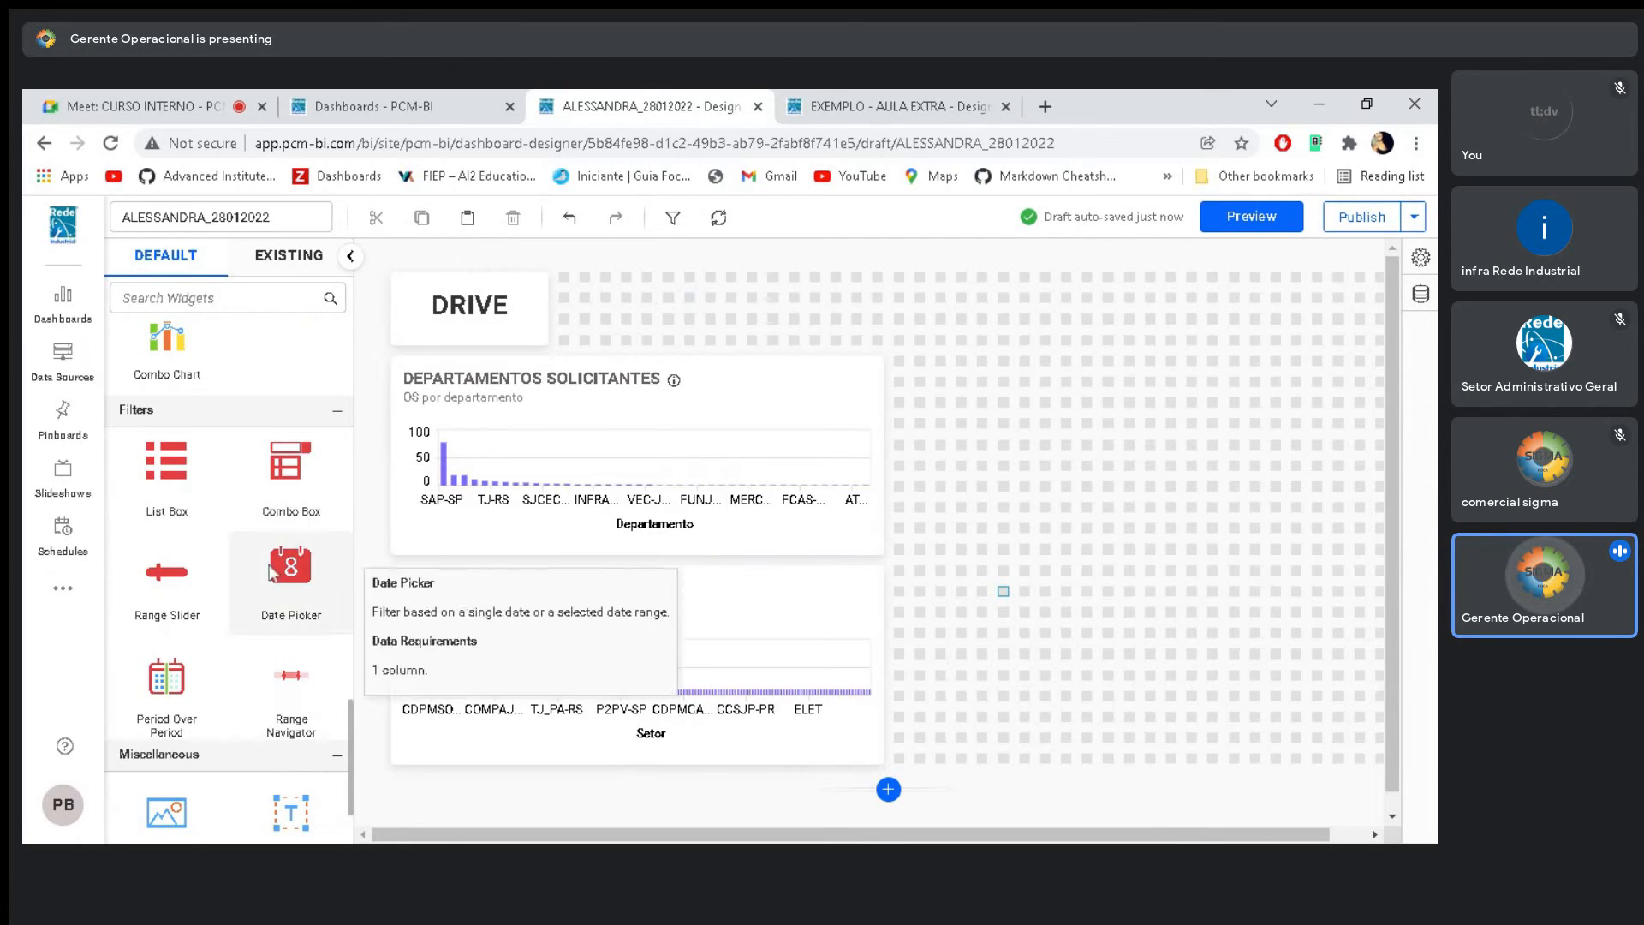
{"action": "scroll", "coordinate": [274, 599], "scroll_direction": "up", "scroll_amount": 5}
{"action": "scroll", "coordinate": [214, 616], "scroll_direction": "up", "scroll_amount": 5}
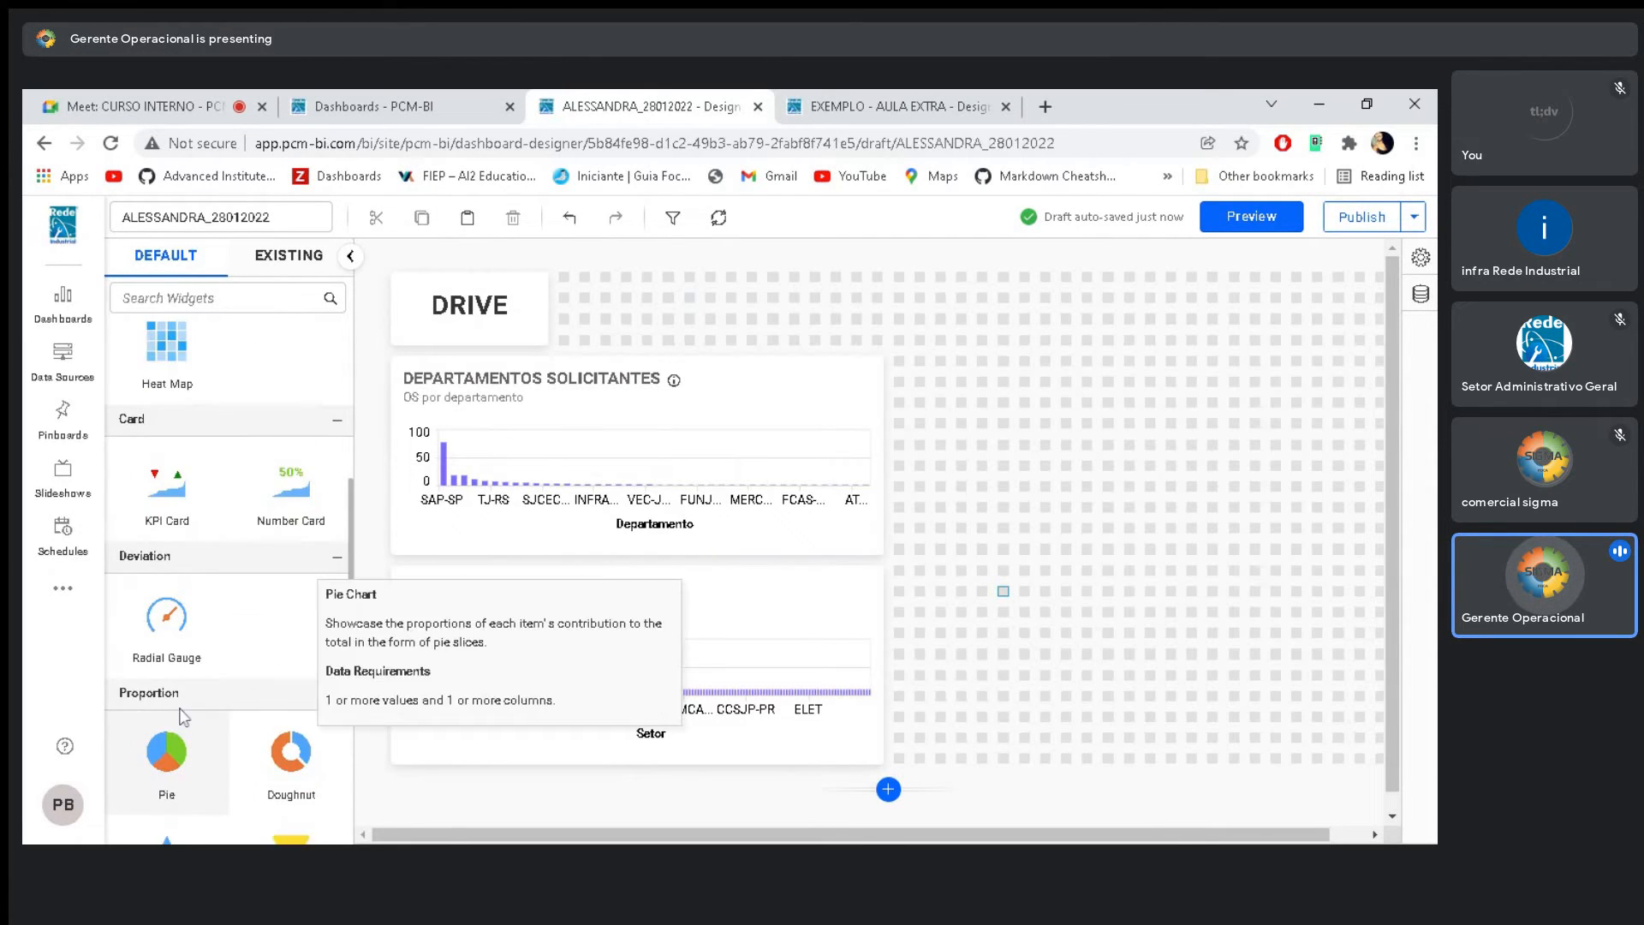
{"action": "scroll", "coordinate": [165, 634], "scroll_direction": "down", "scroll_amount": 1}
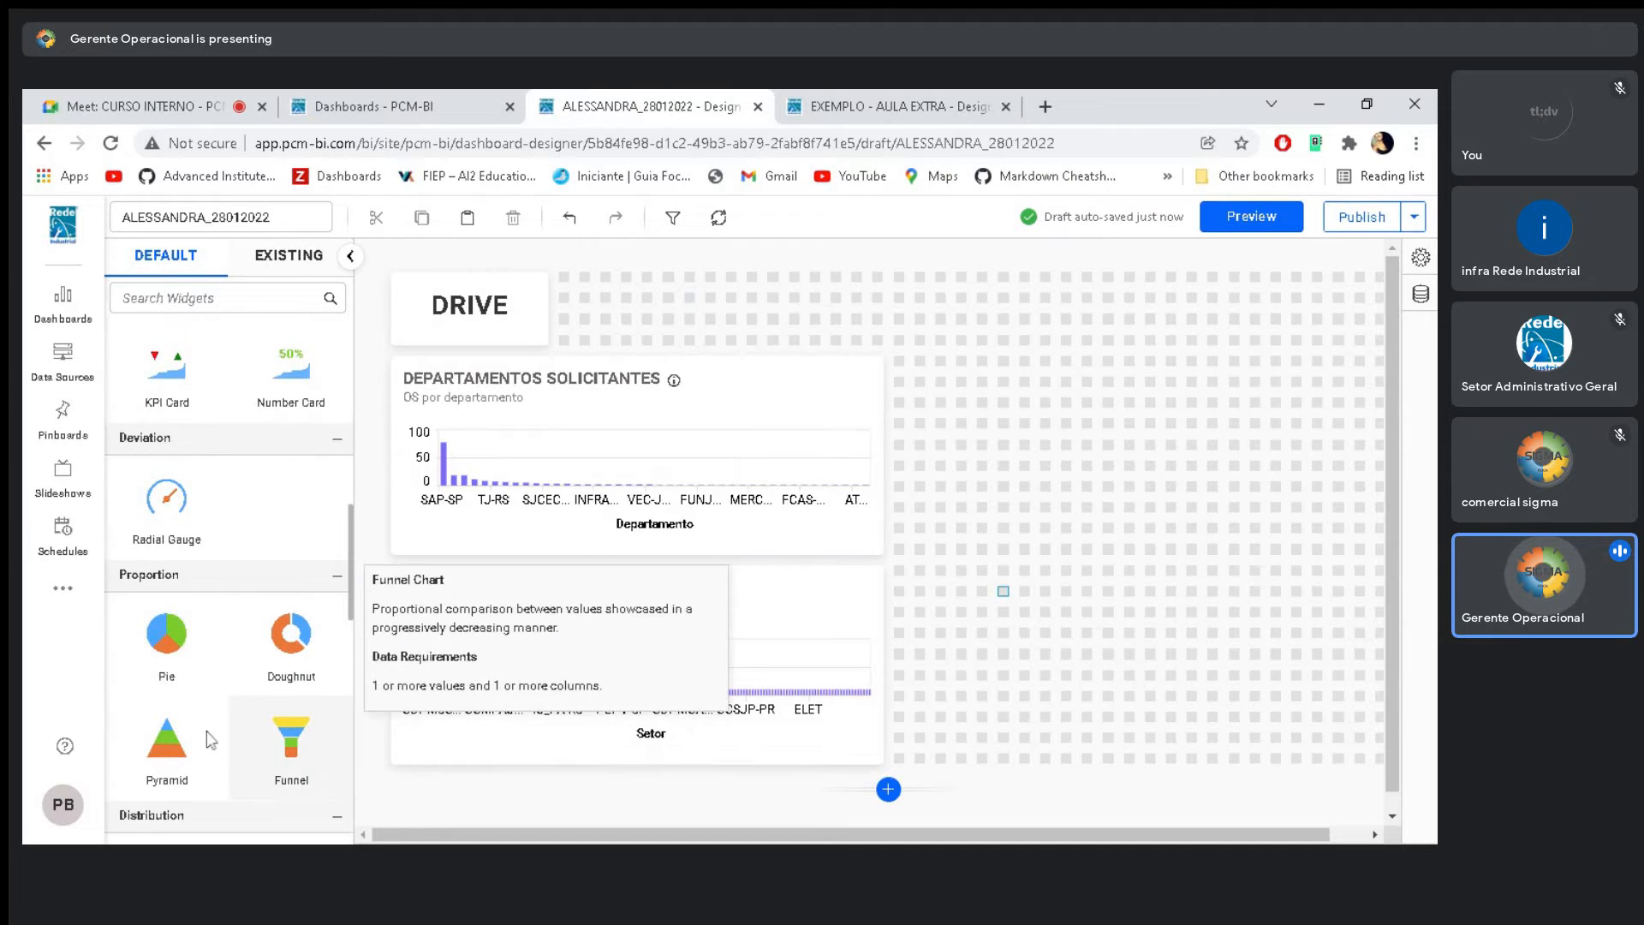
{"action": "scroll", "coordinate": [298, 759], "scroll_direction": "up", "scroll_amount": 1}
{"action": "scroll", "coordinate": [296, 685], "scroll_direction": "up", "scroll_amount": 3}
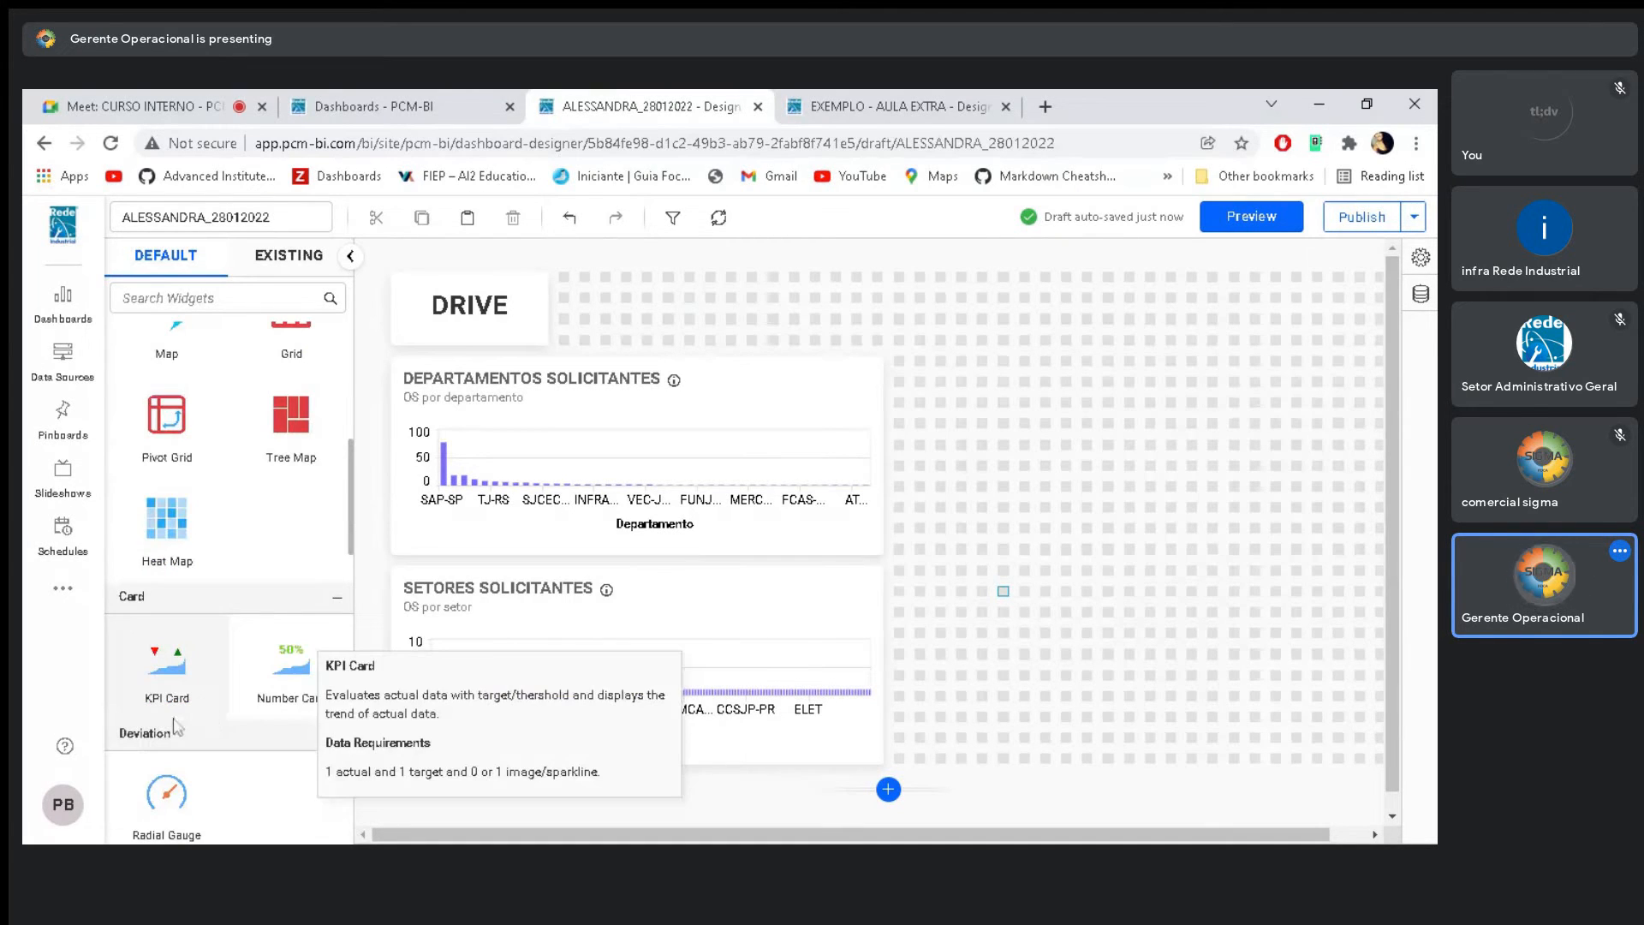
{"action": "scroll", "coordinate": [300, 651], "scroll_direction": "up", "scroll_amount": 5}
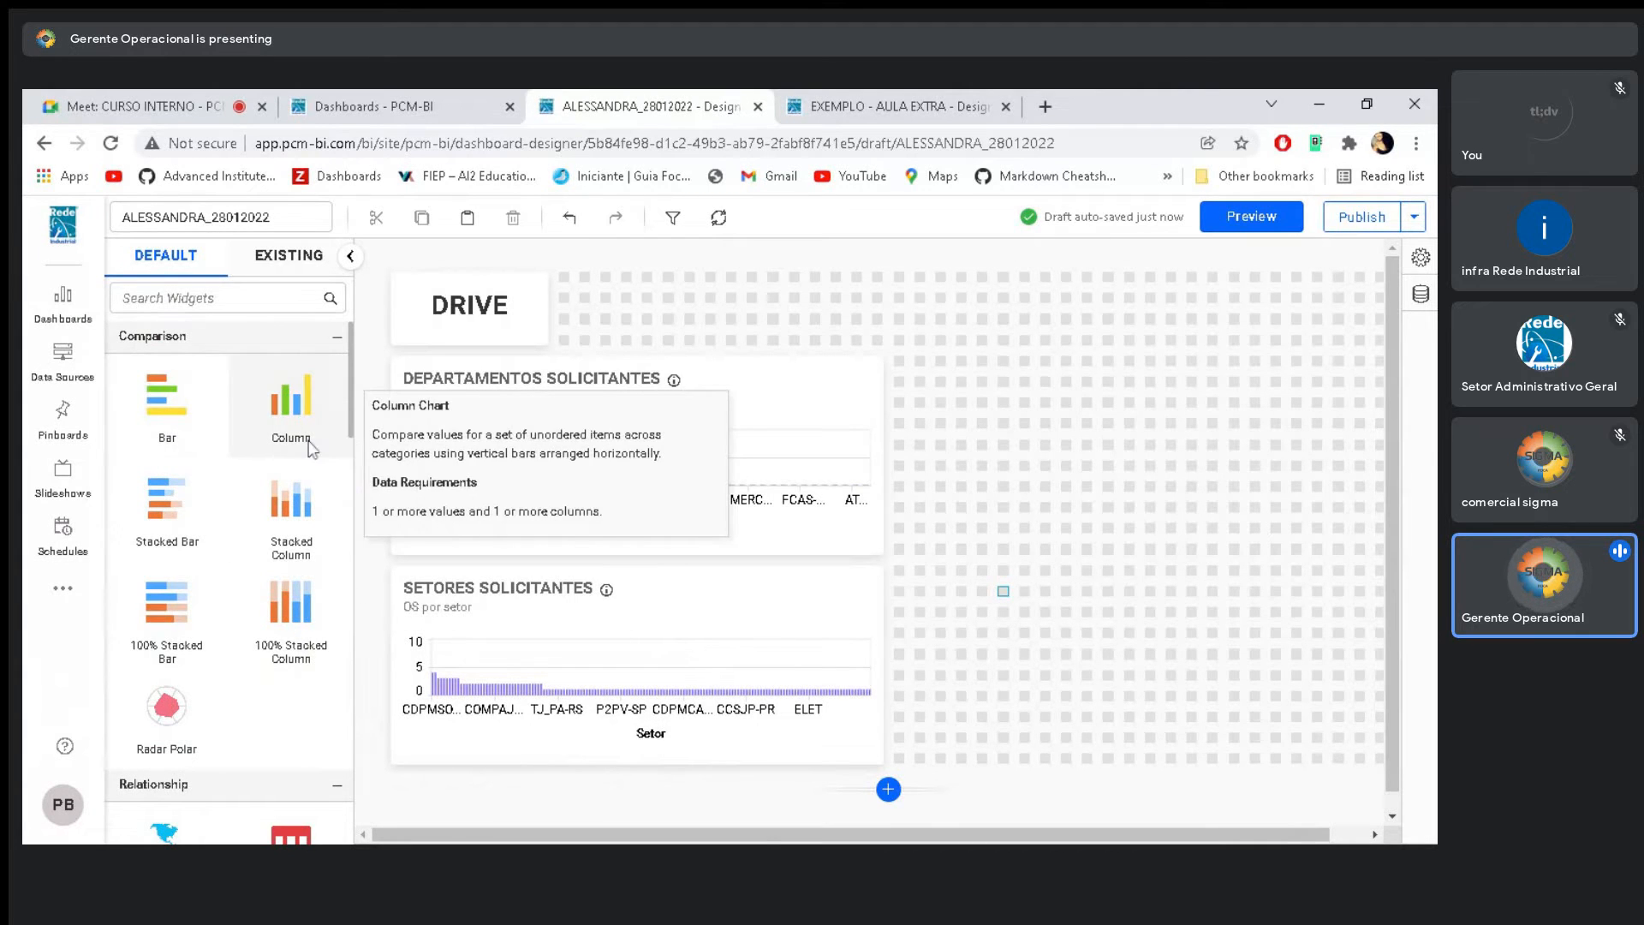
Add a List Box filter widget to the empty canvas area beside the DEPARTAMENTOS SOLICITANTES chart
{"action": "scroll", "coordinate": [312, 450], "scroll_direction": "down", "scroll_amount": 12}
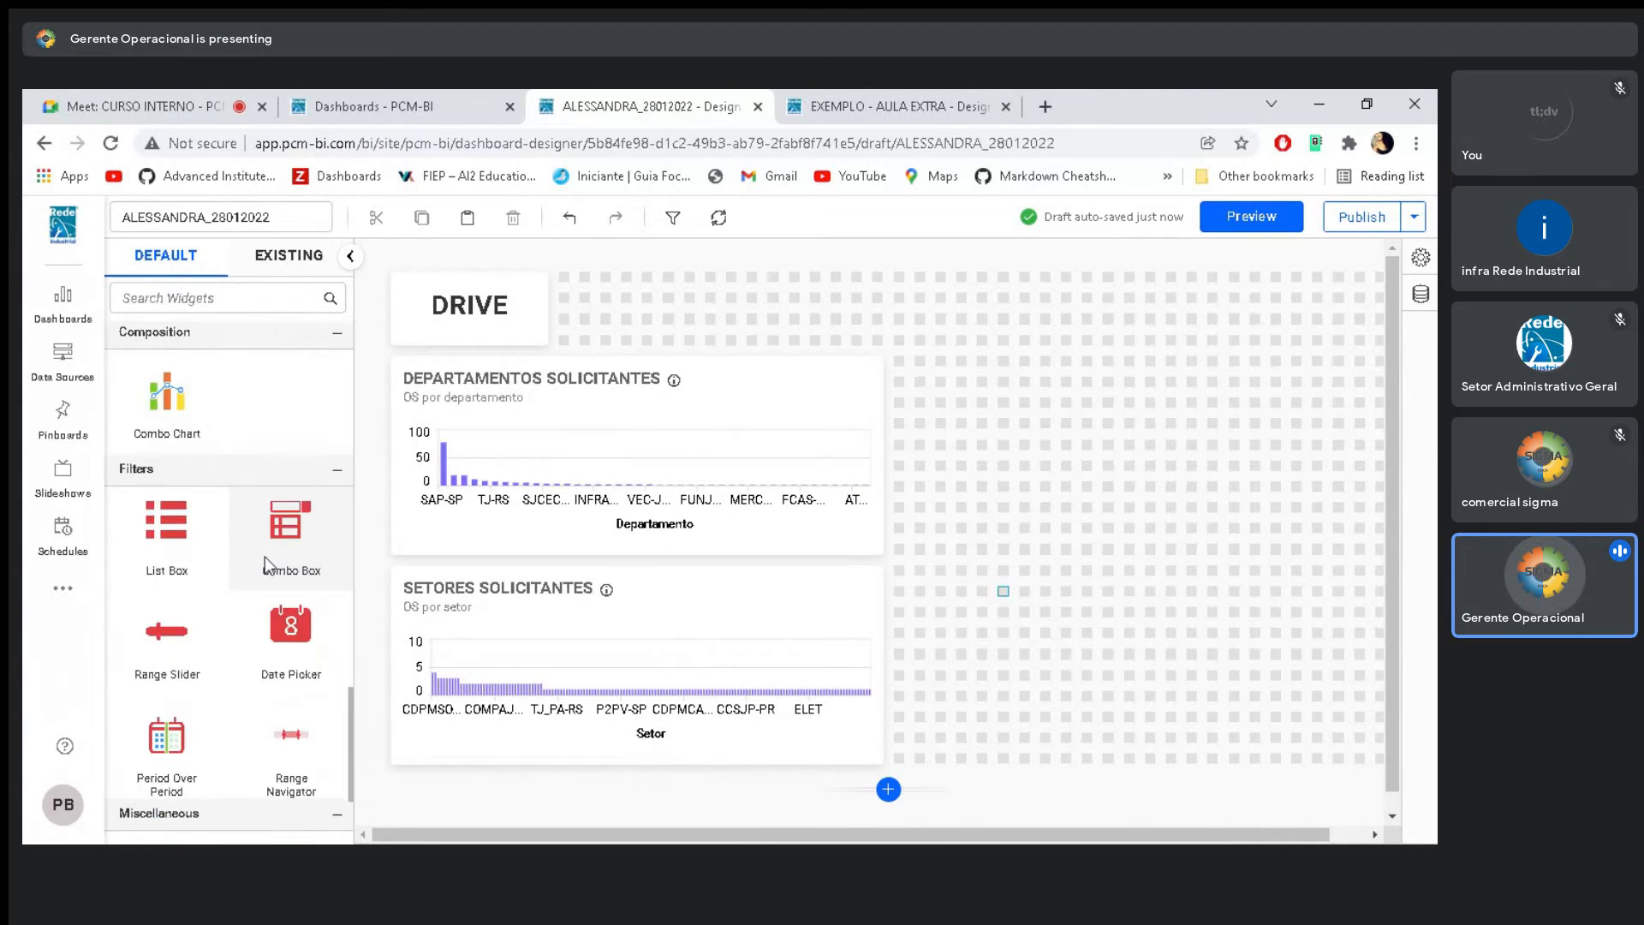
{"action": "scroll", "coordinate": [266, 565], "scroll_direction": "down", "scroll_amount": 1}
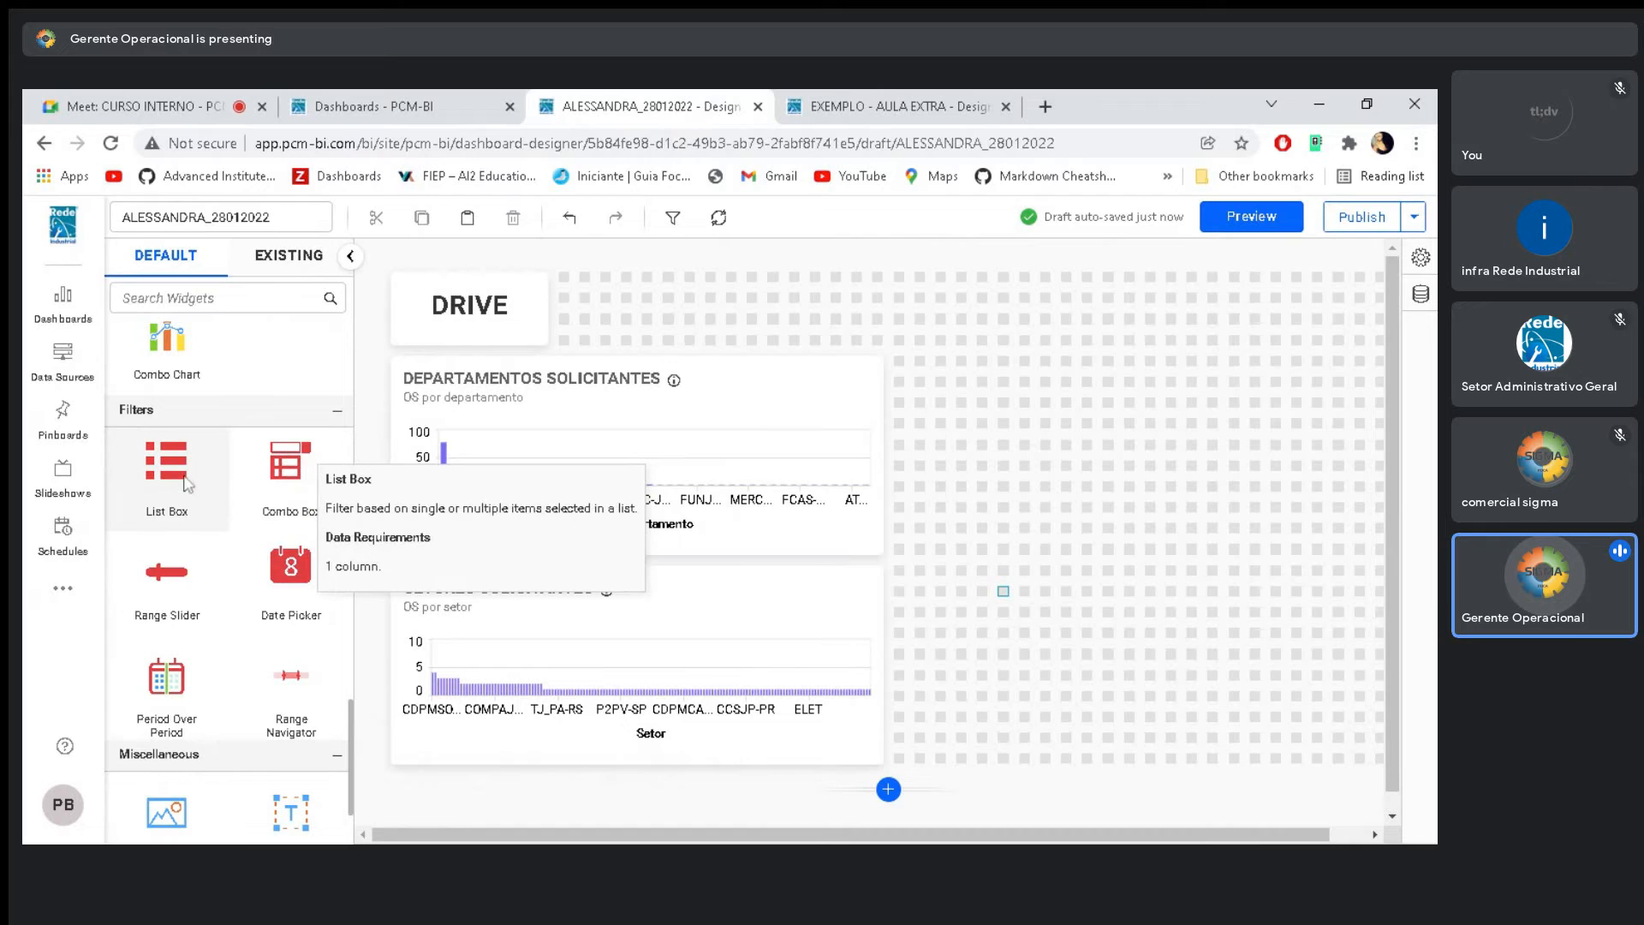
{"action": "left_click_drag", "start_coordinate": [177, 470], "coordinate": [943, 347]}
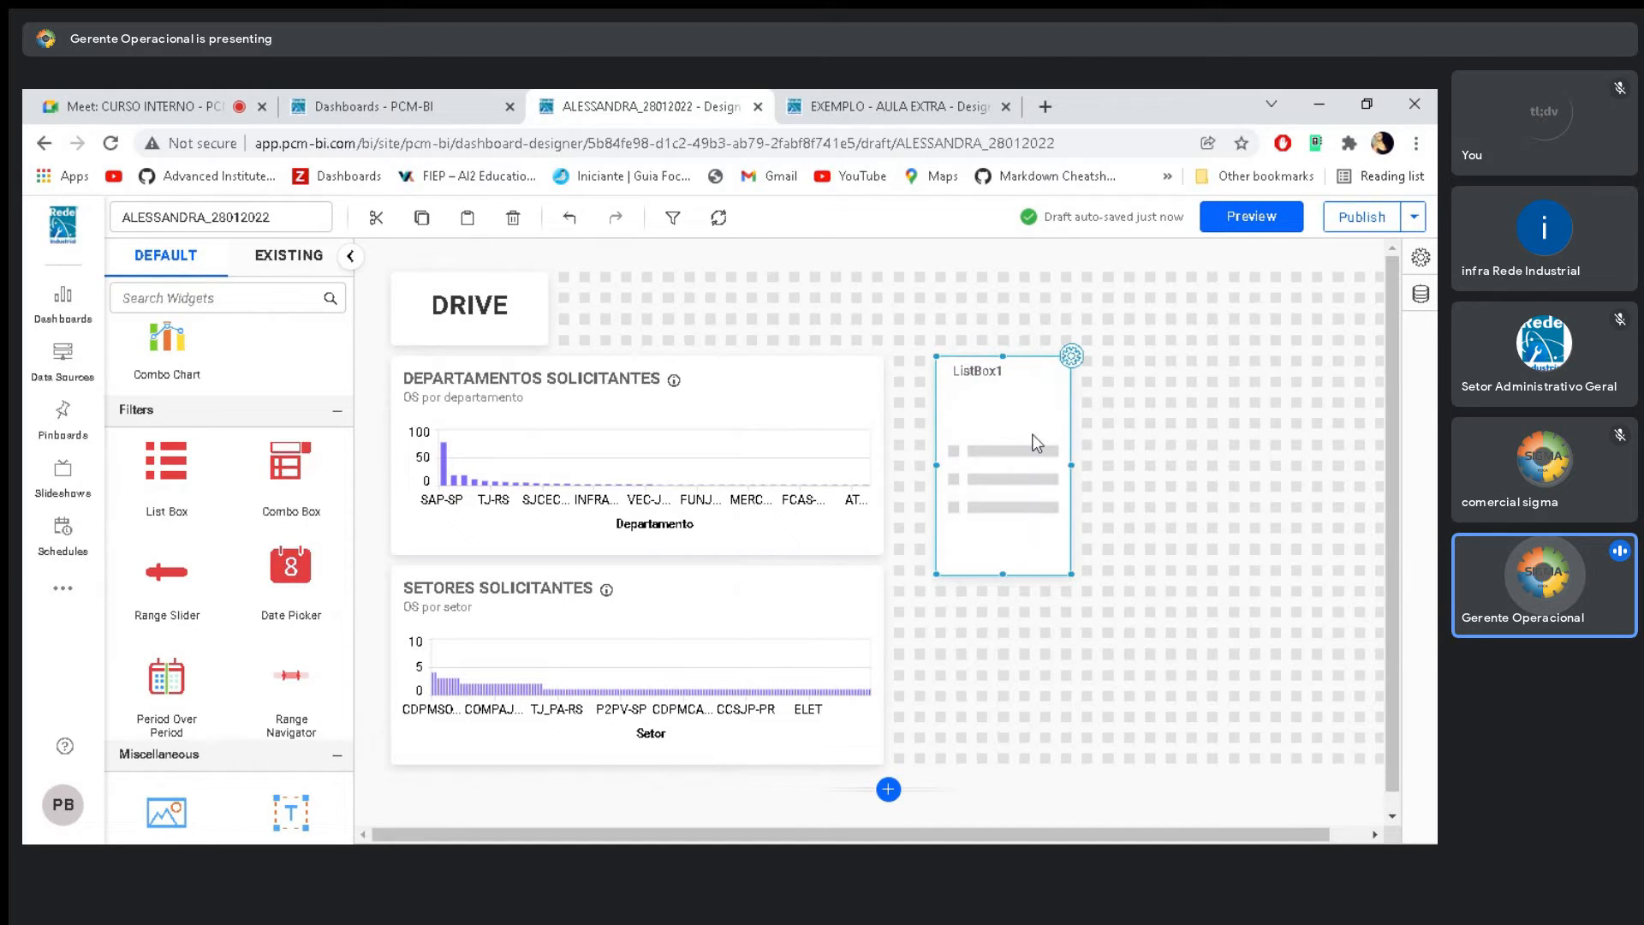
Assign Departamento as the value of the list box filter and collapse the data settings
{"action": "left_click", "coordinate": [1069, 358]}
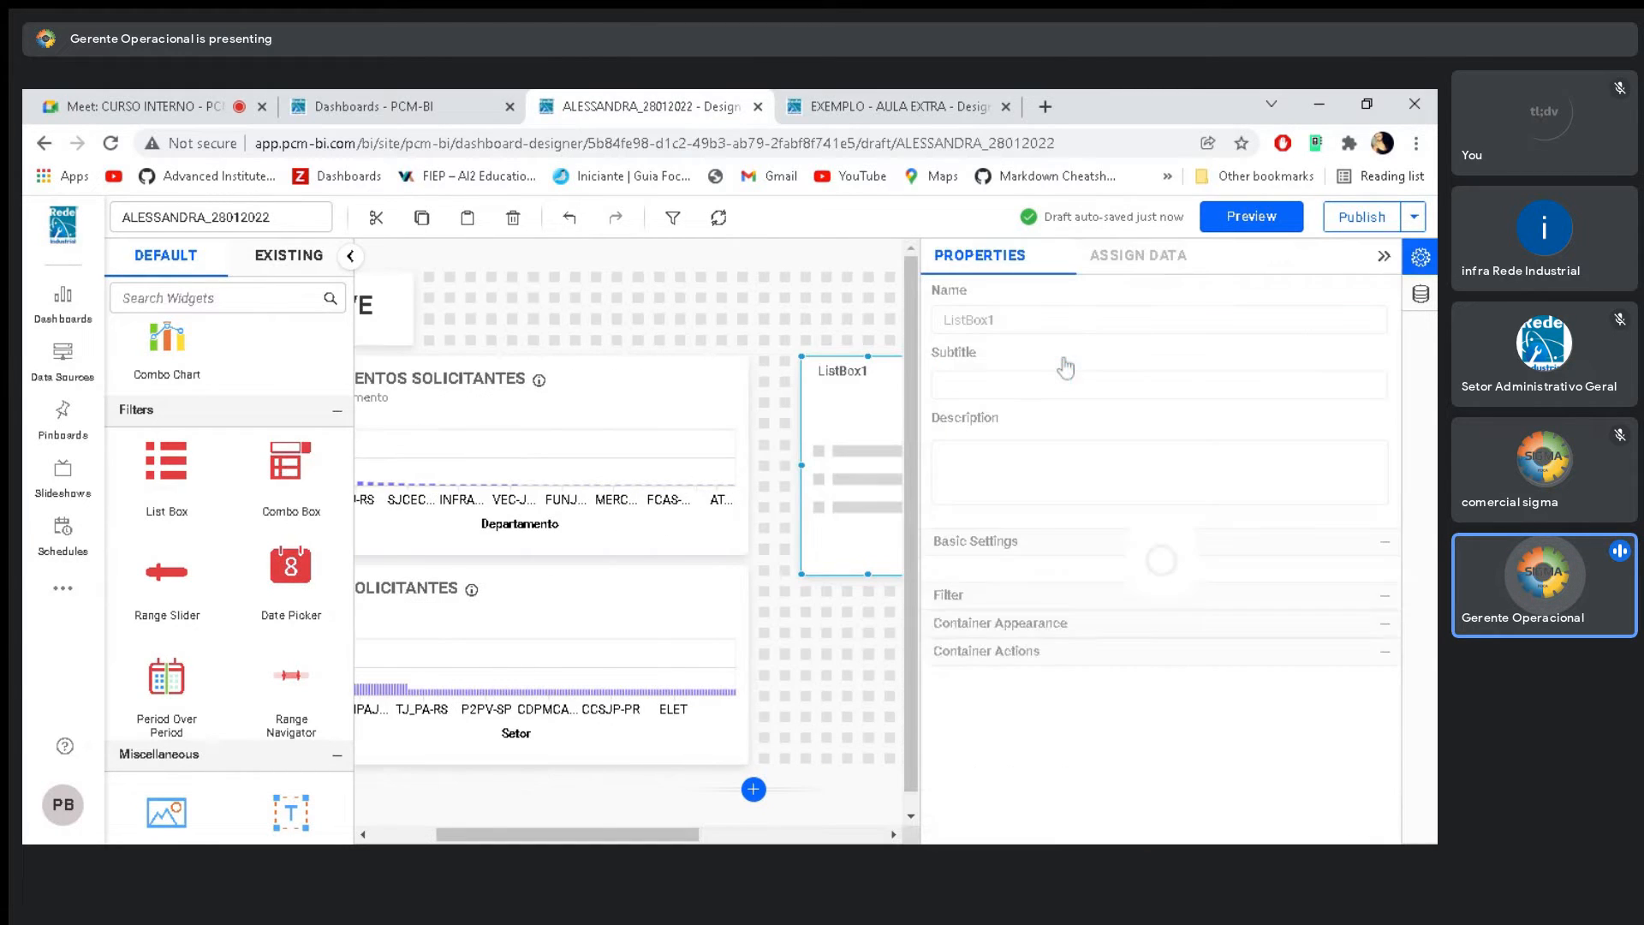
{"action": "left_click", "coordinate": [1140, 260]}
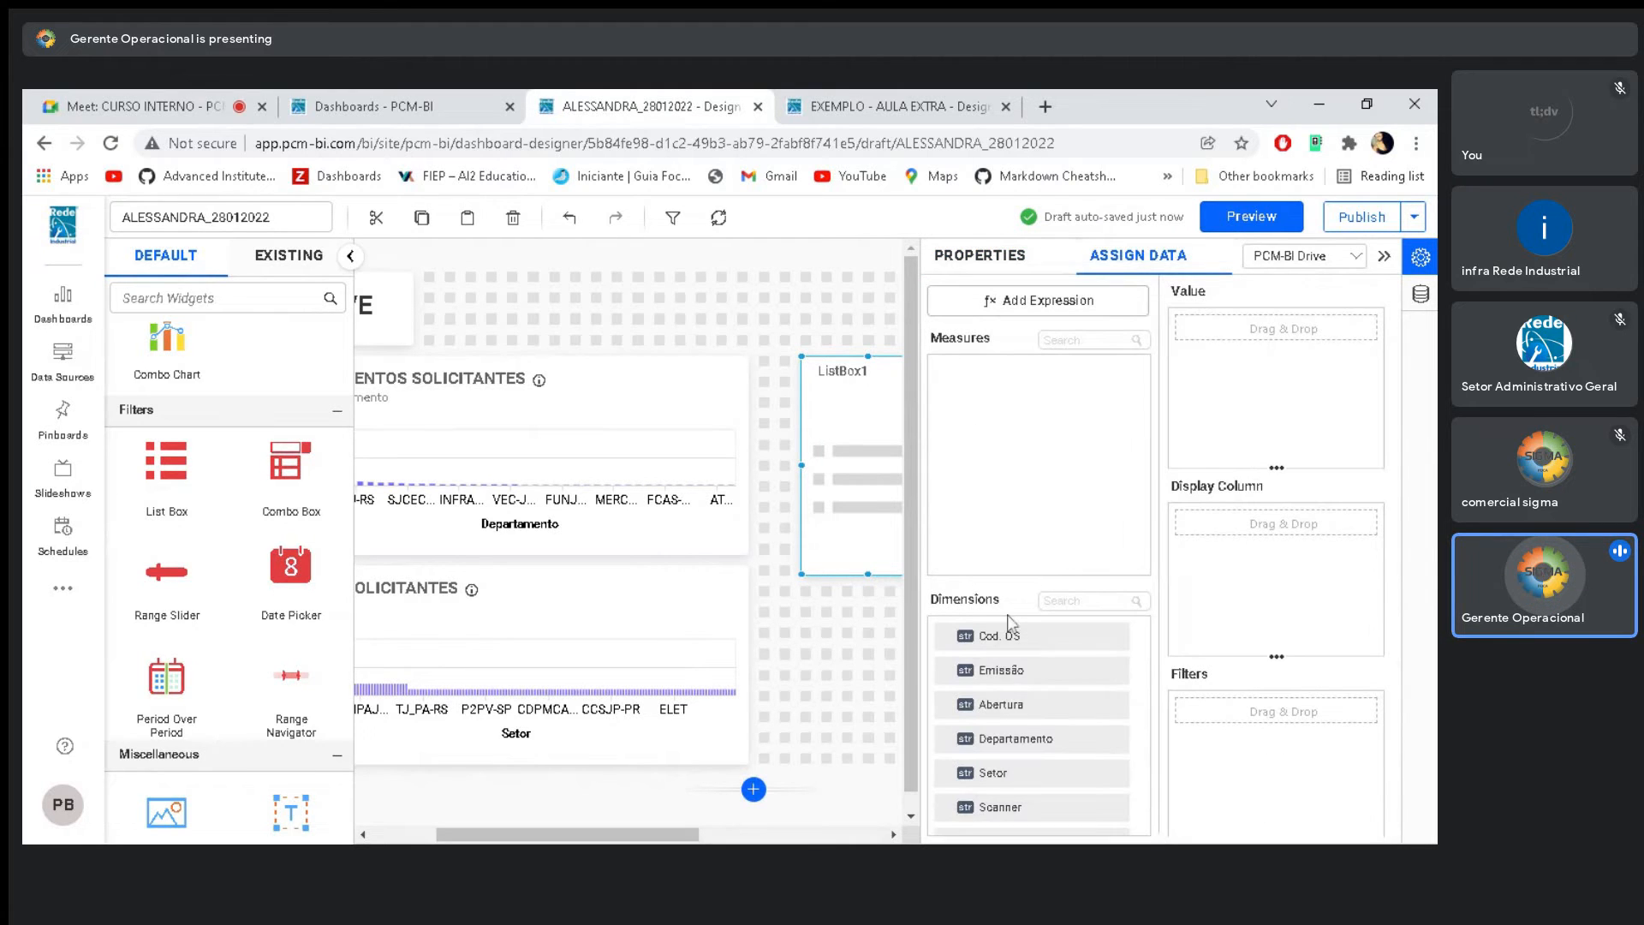
{"action": "scroll", "coordinate": [1011, 685], "scroll_direction": "down", "scroll_amount": 1}
{"action": "left_click_drag", "start_coordinate": [1010, 713], "coordinate": [1191, 334]}
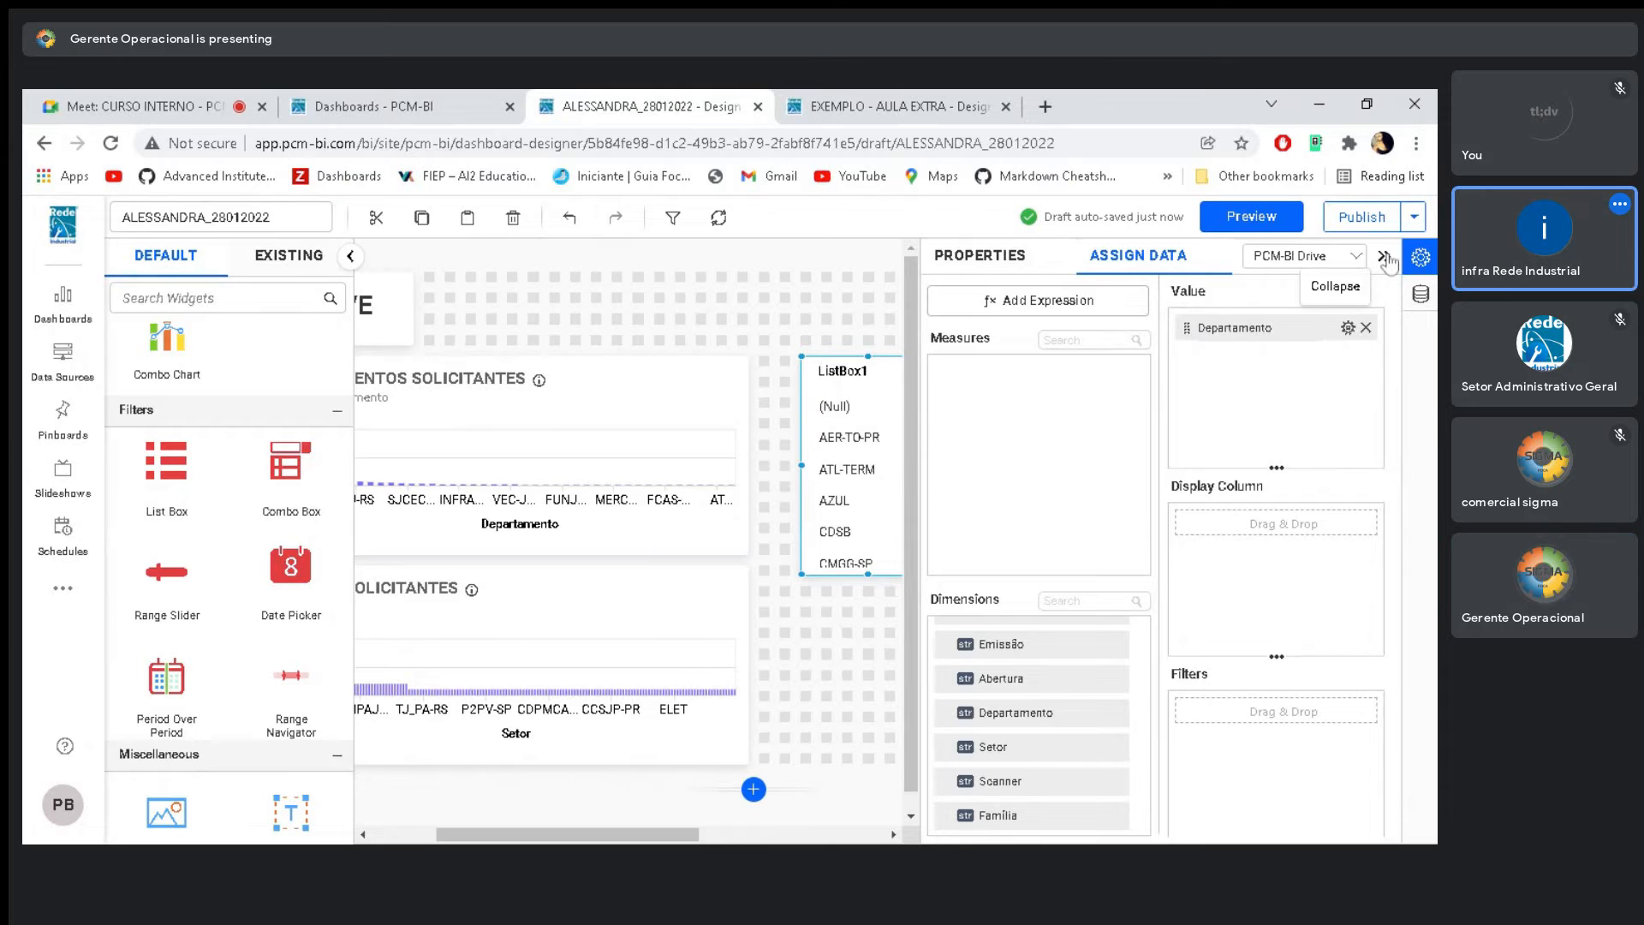
{"action": "left_click", "coordinate": [1385, 257]}
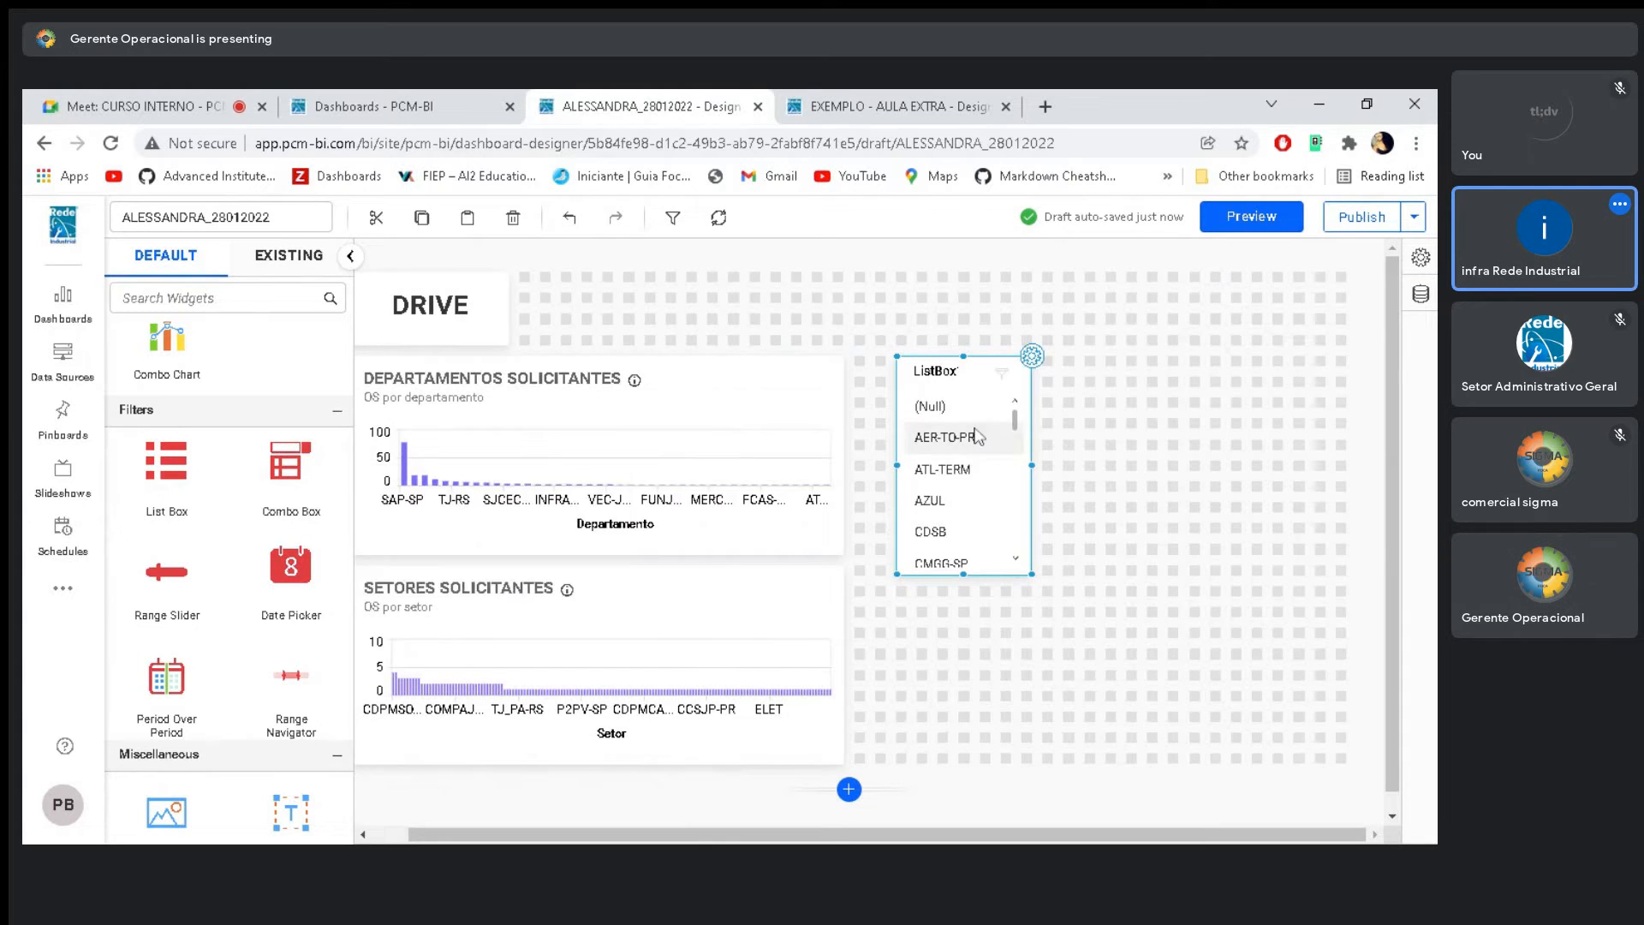
Add a Combo Box filter beside the list box and assign Departamento as its value
{"action": "left_click_drag", "start_coordinate": [295, 488], "coordinate": [1109, 386]}
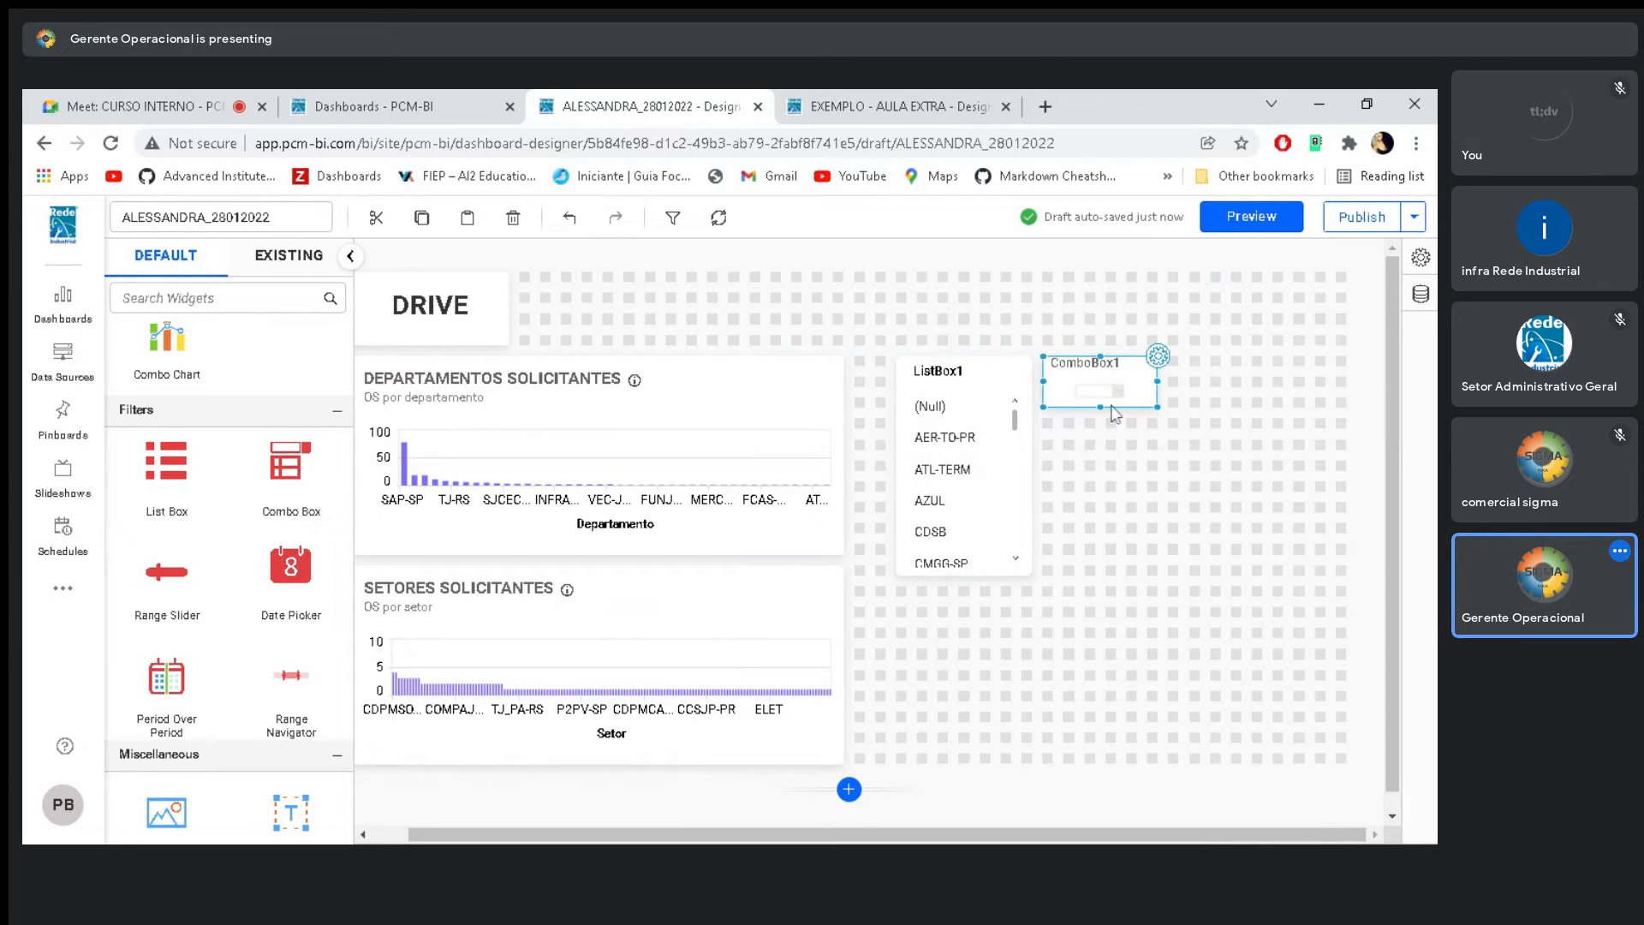
{"action": "left_click", "coordinate": [1158, 355]}
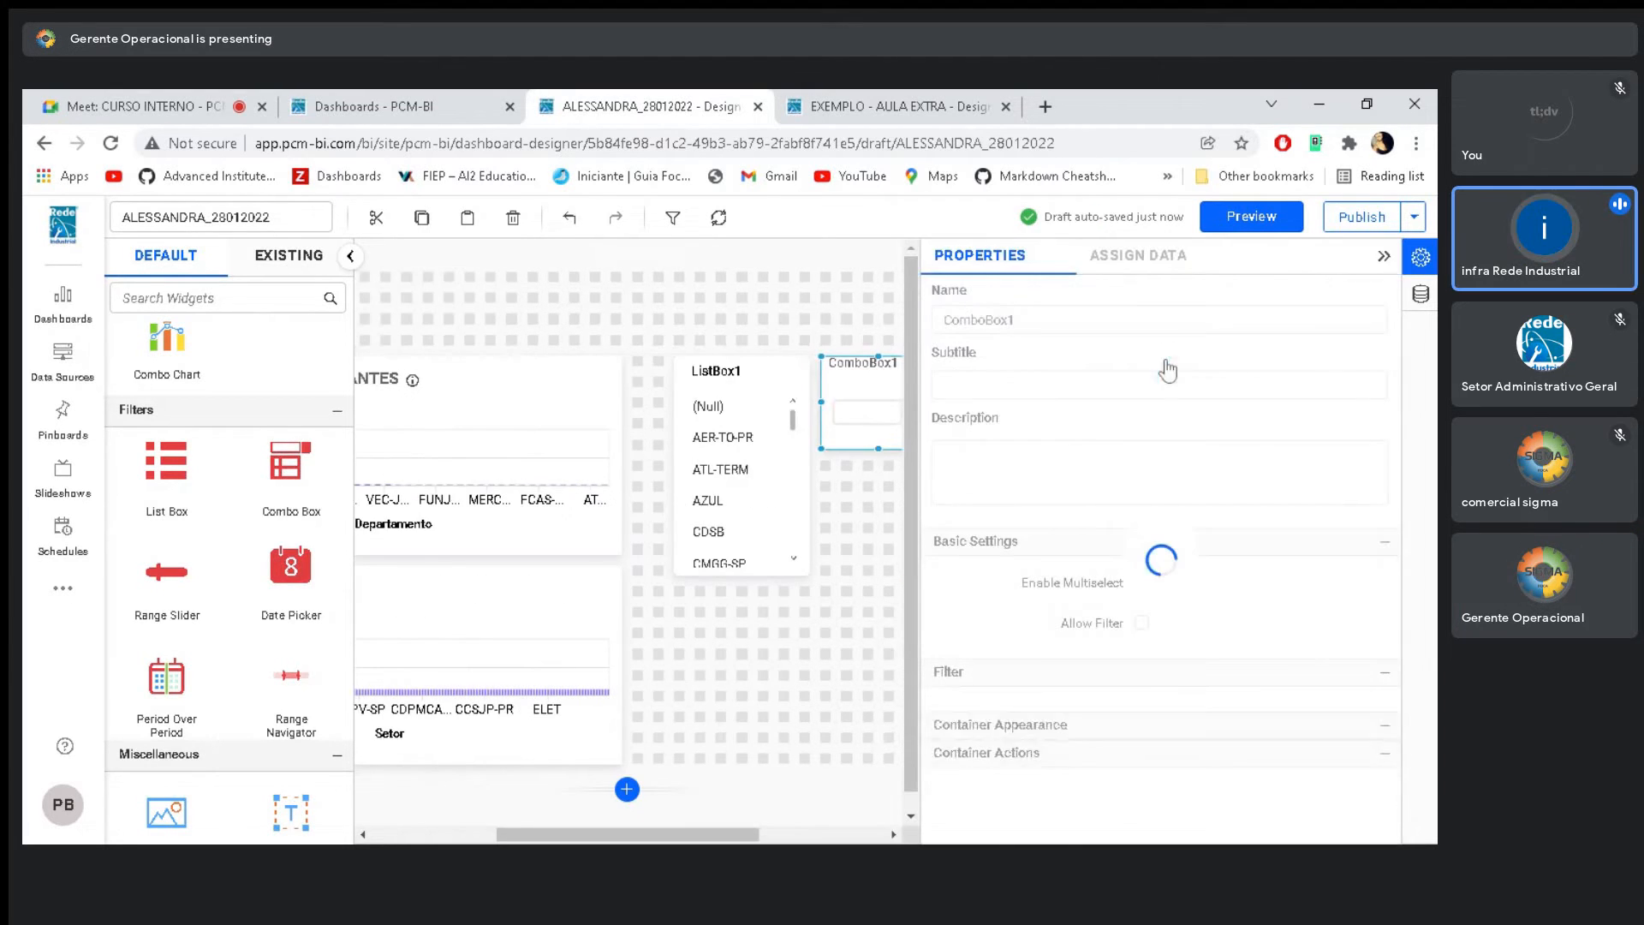
{"action": "left_click", "coordinate": [1113, 267]}
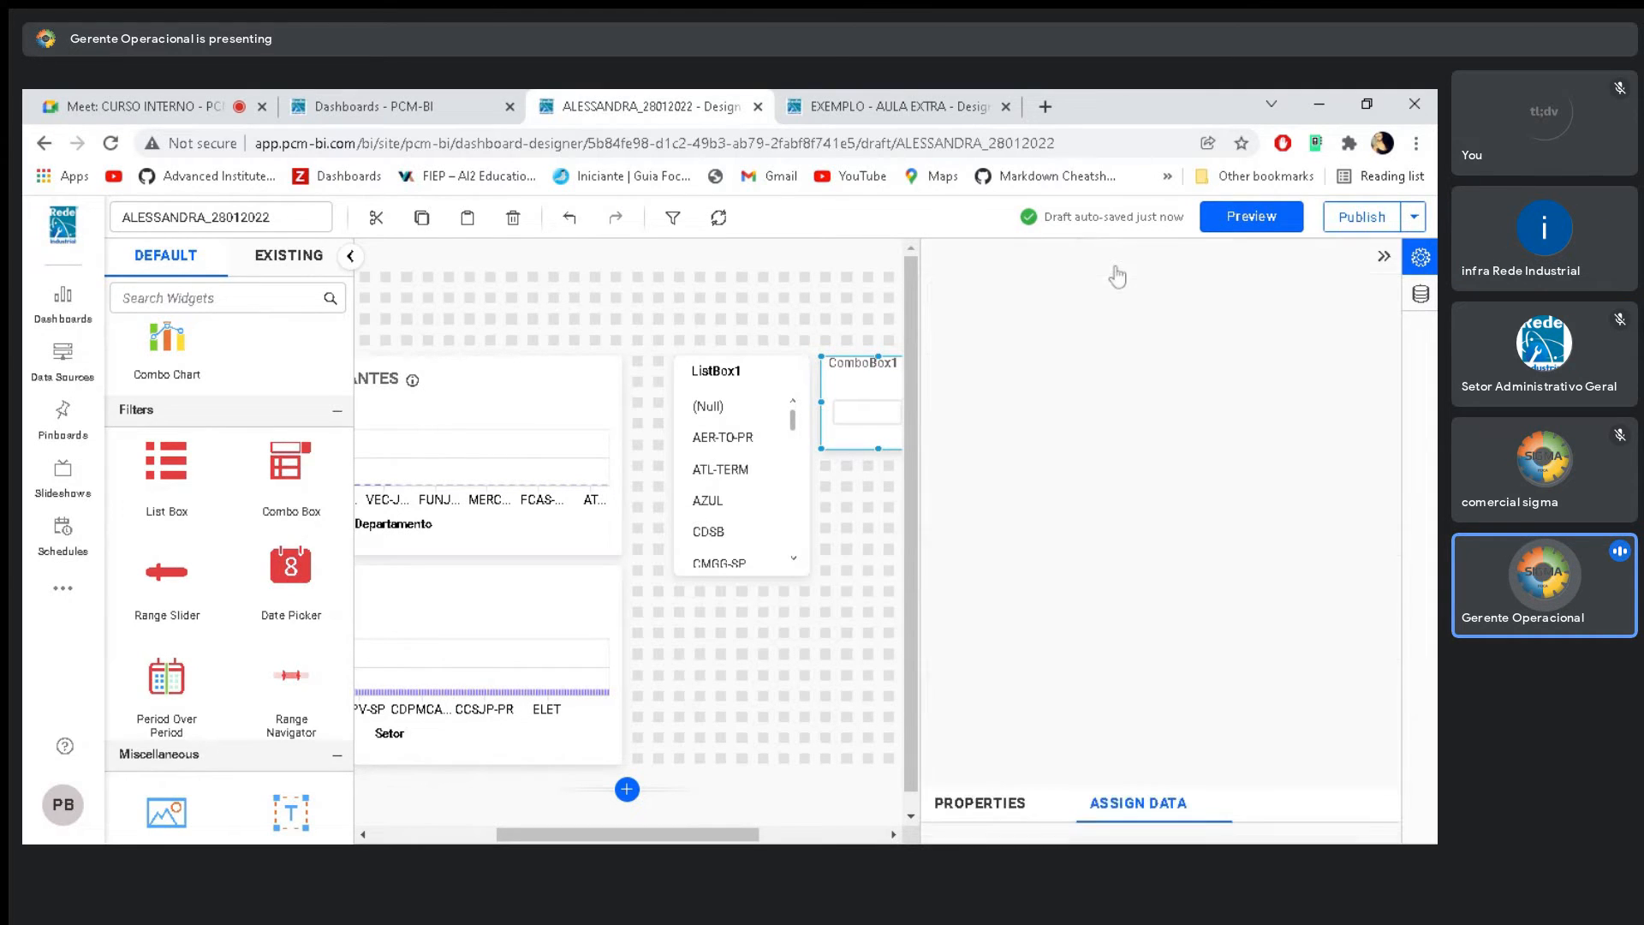
{"action": "left_click_drag", "start_coordinate": [1001, 730], "coordinate": [1173, 333]}
{"action": "left_click", "coordinate": [800, 415]}
{"action": "left_click", "coordinate": [1109, 261]}
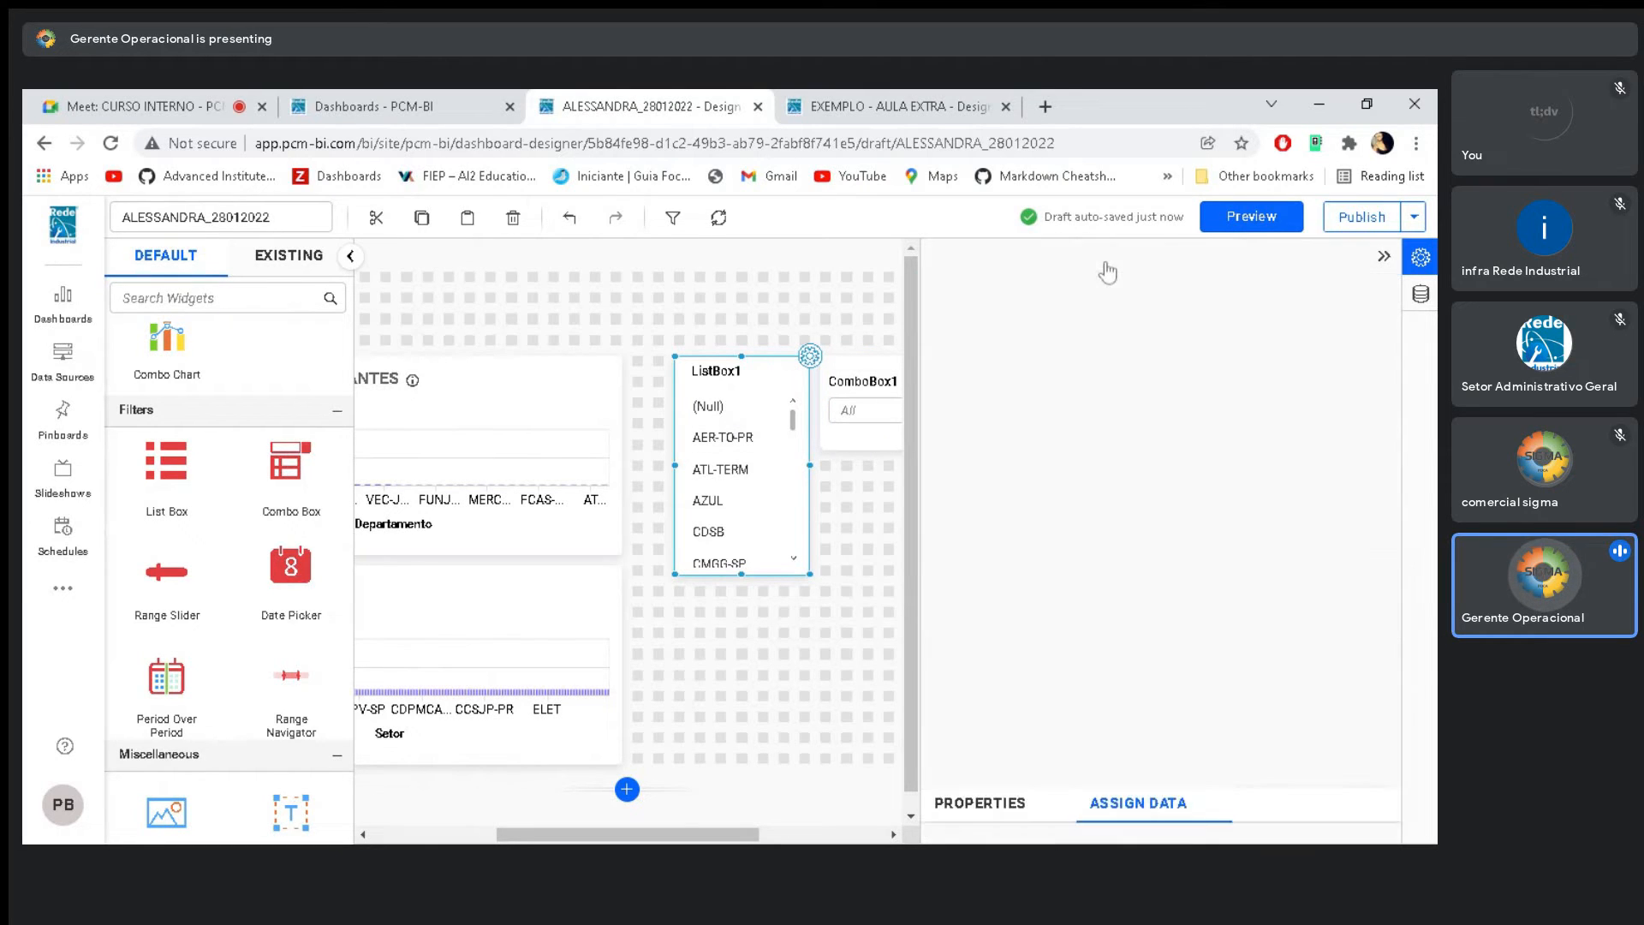
{"action": "left_click", "coordinate": [865, 396]}
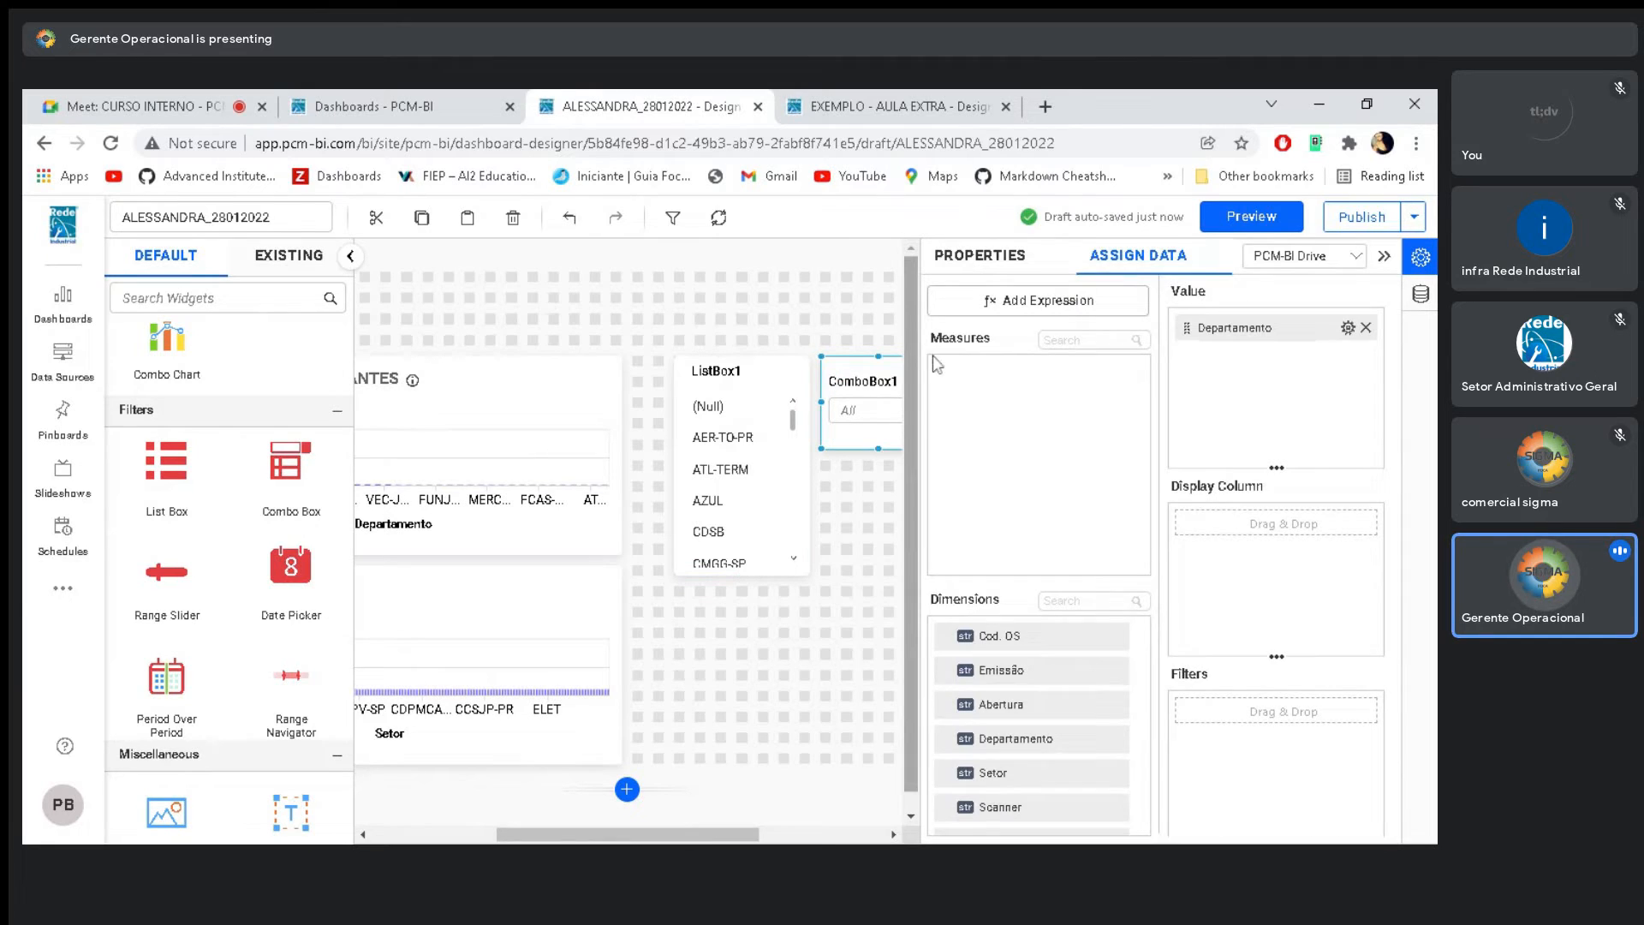
{"action": "left_click", "coordinate": [1384, 256]}
Preview the dashboard and look through the departments offered by the list box filter
{"action": "left_click", "coordinate": [1265, 231]}
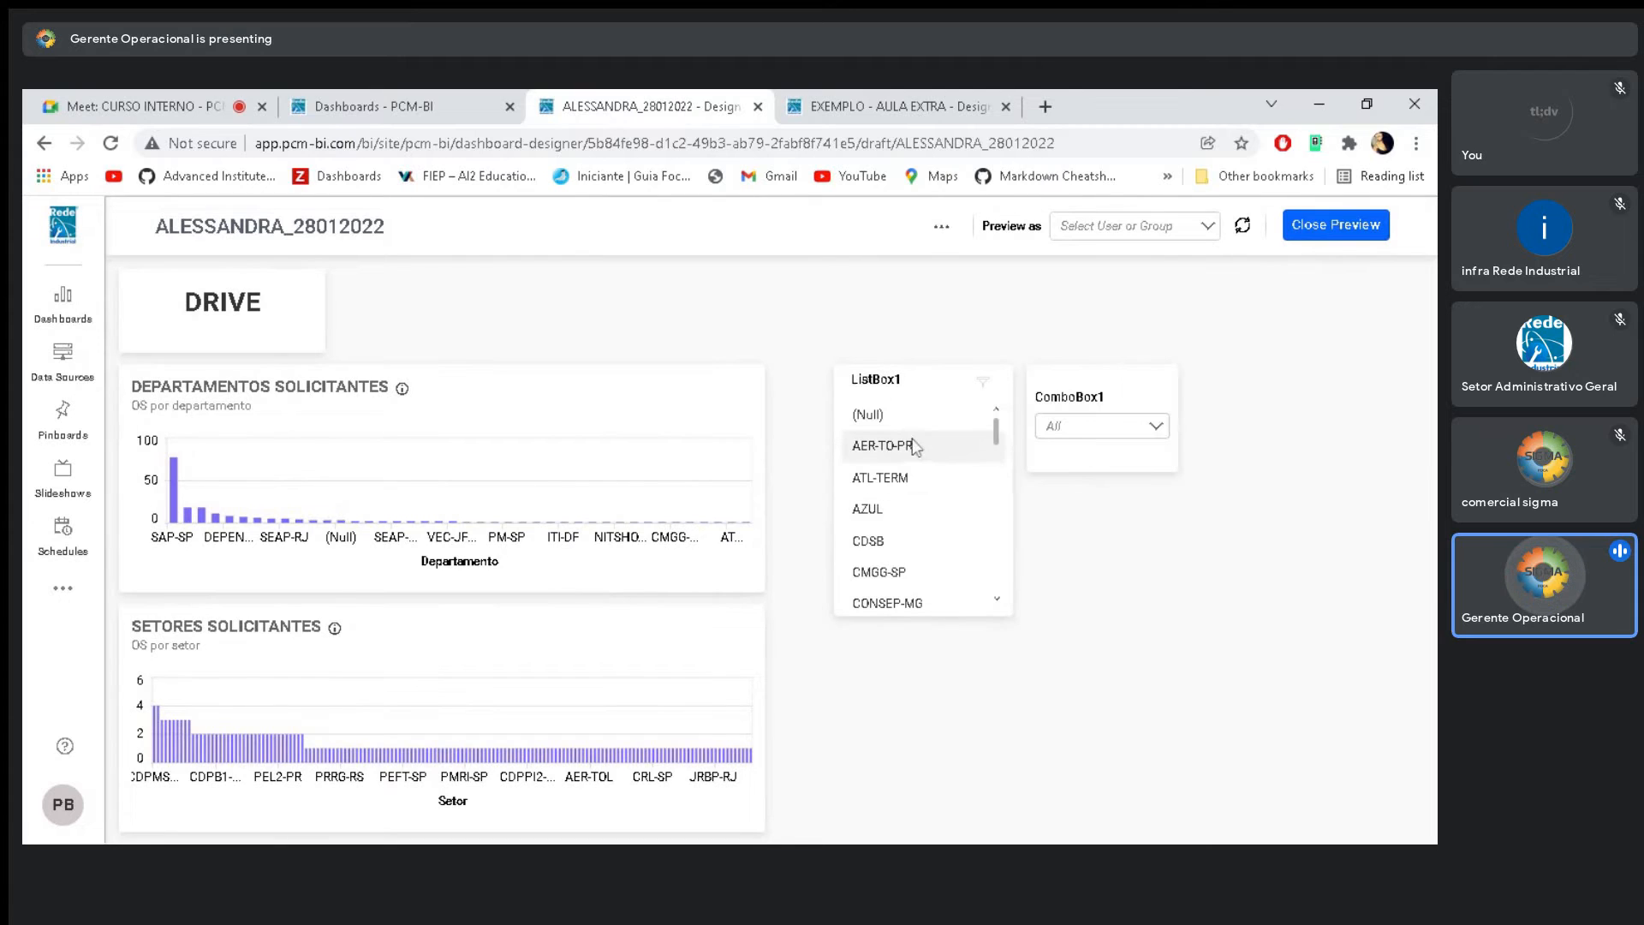
{"action": "scroll", "coordinate": [908, 548], "scroll_direction": "down", "scroll_amount": 10}
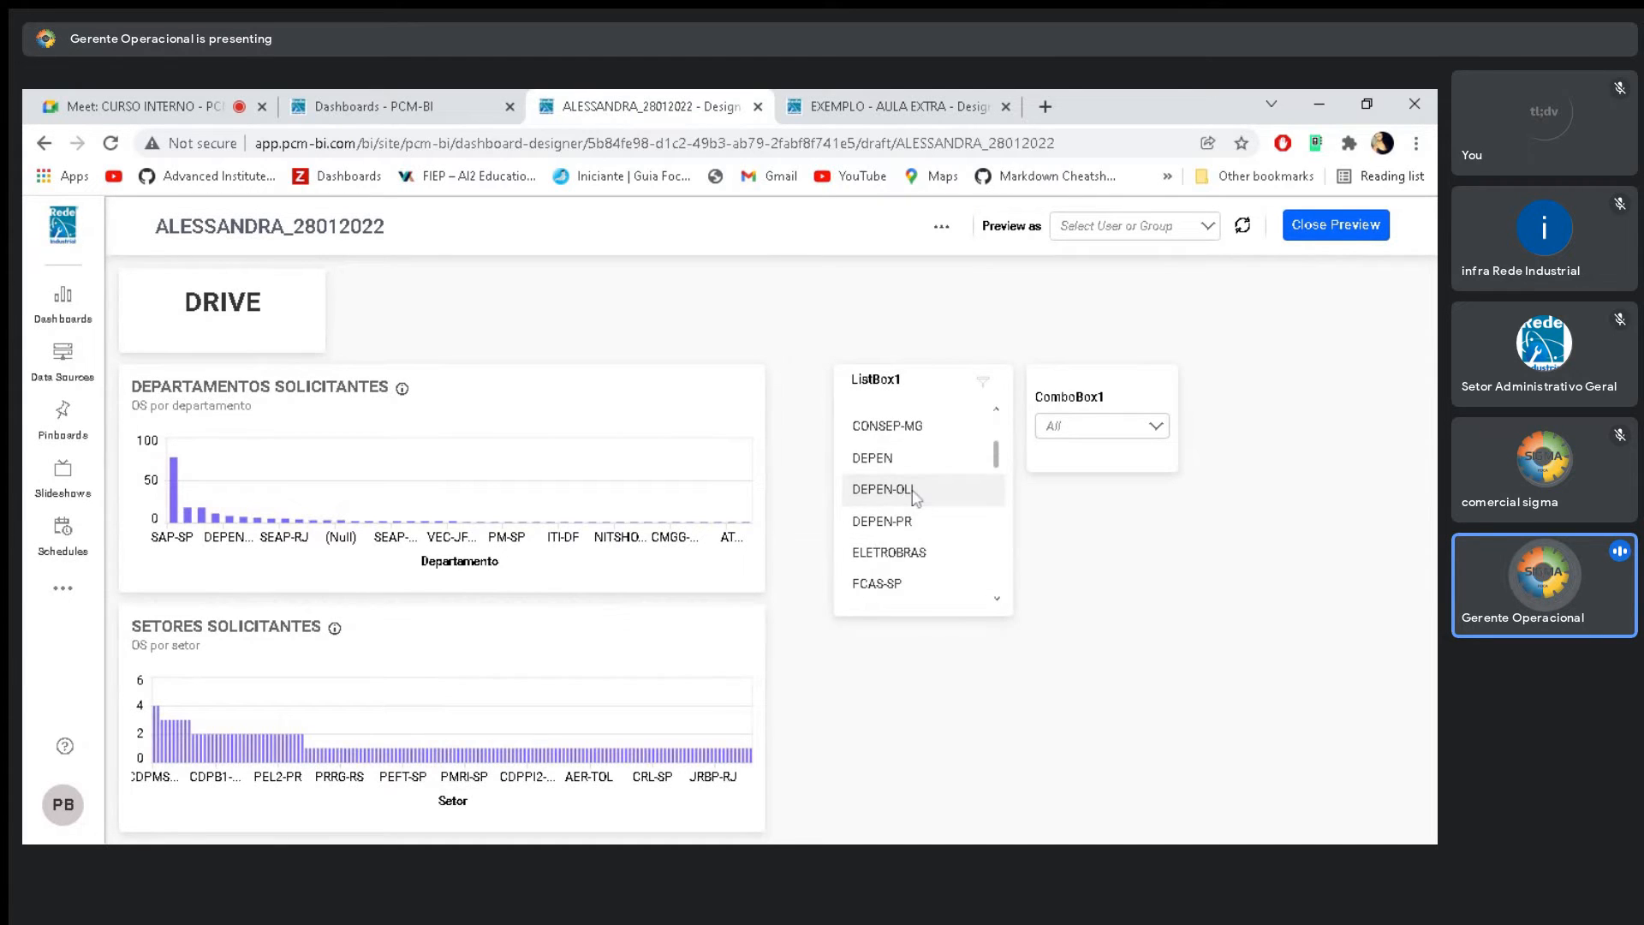
{"action": "scroll", "coordinate": [918, 509], "scroll_direction": "down", "scroll_amount": 6}
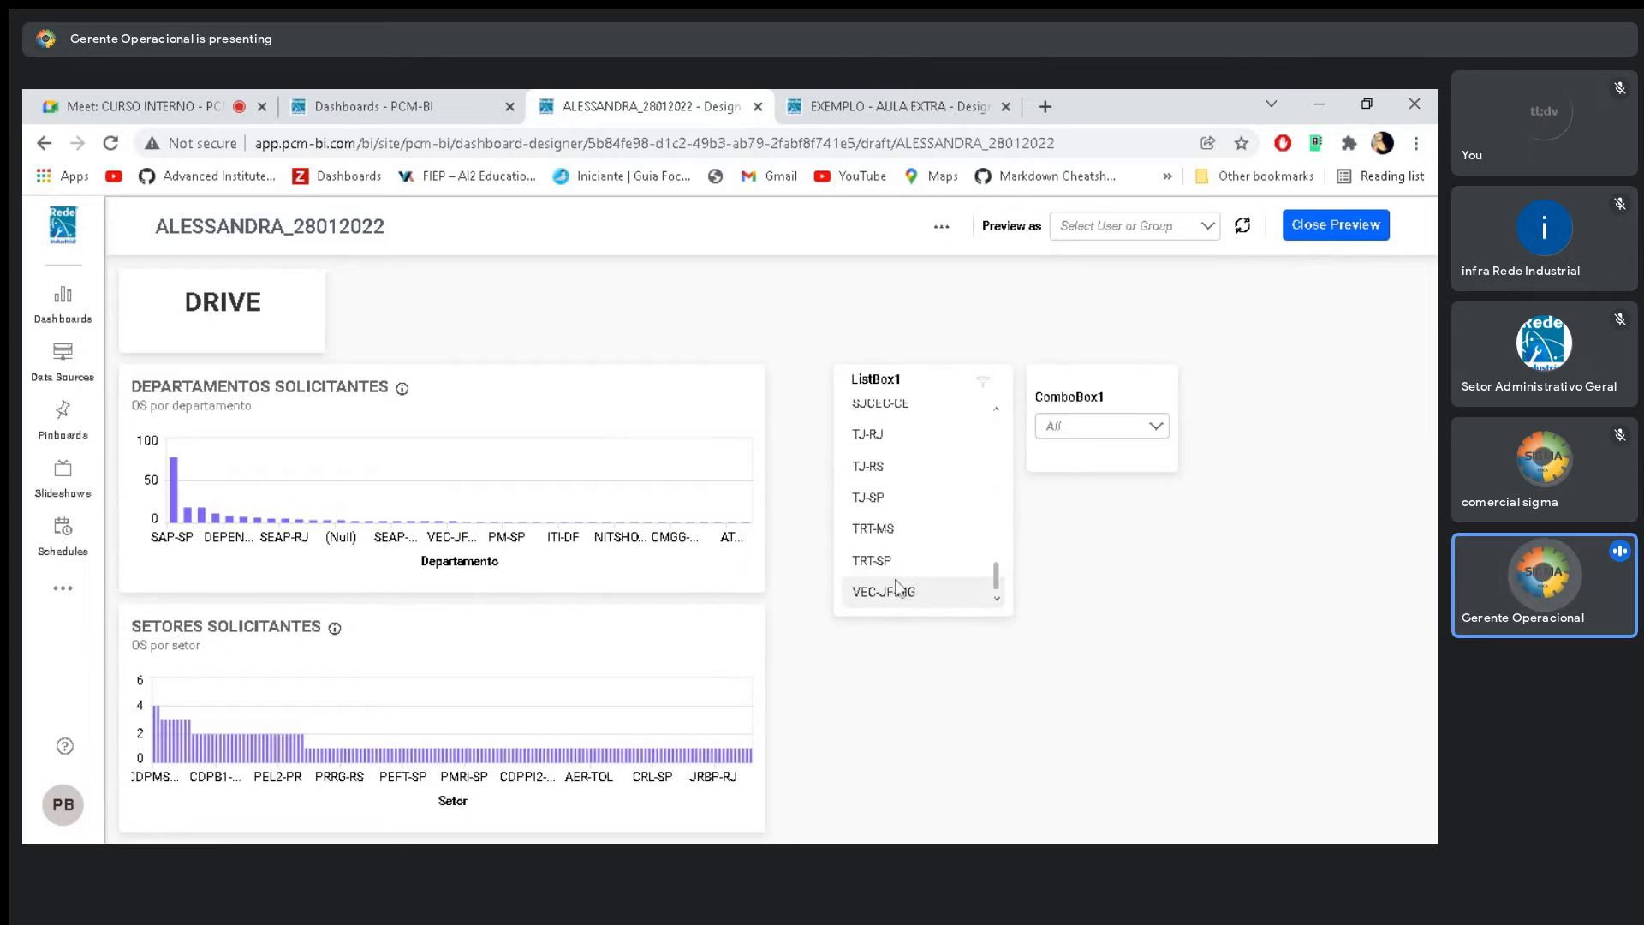
{"action": "scroll", "coordinate": [901, 591], "scroll_direction": "up", "scroll_amount": 16}
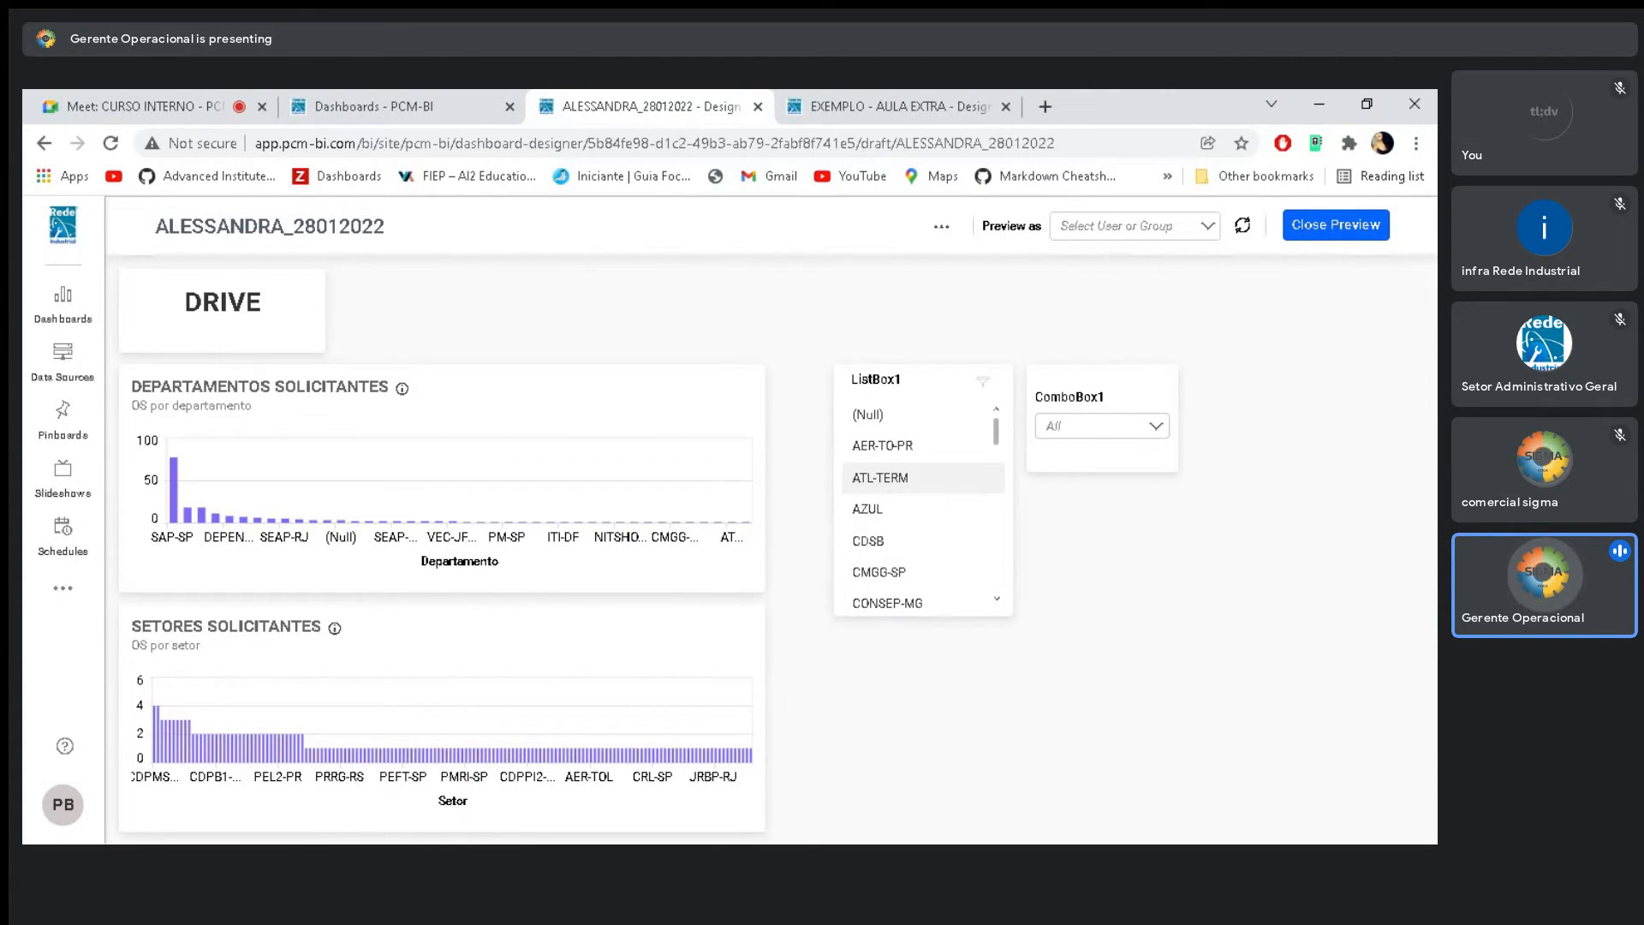
{"action": "scroll", "coordinate": [883, 497], "scroll_direction": "down", "scroll_amount": 6}
{"action": "scroll", "coordinate": [898, 511], "scroll_direction": "up", "scroll_amount": 6}
{"action": "scroll", "coordinate": [899, 499], "scroll_direction": "down", "scroll_amount": 10}
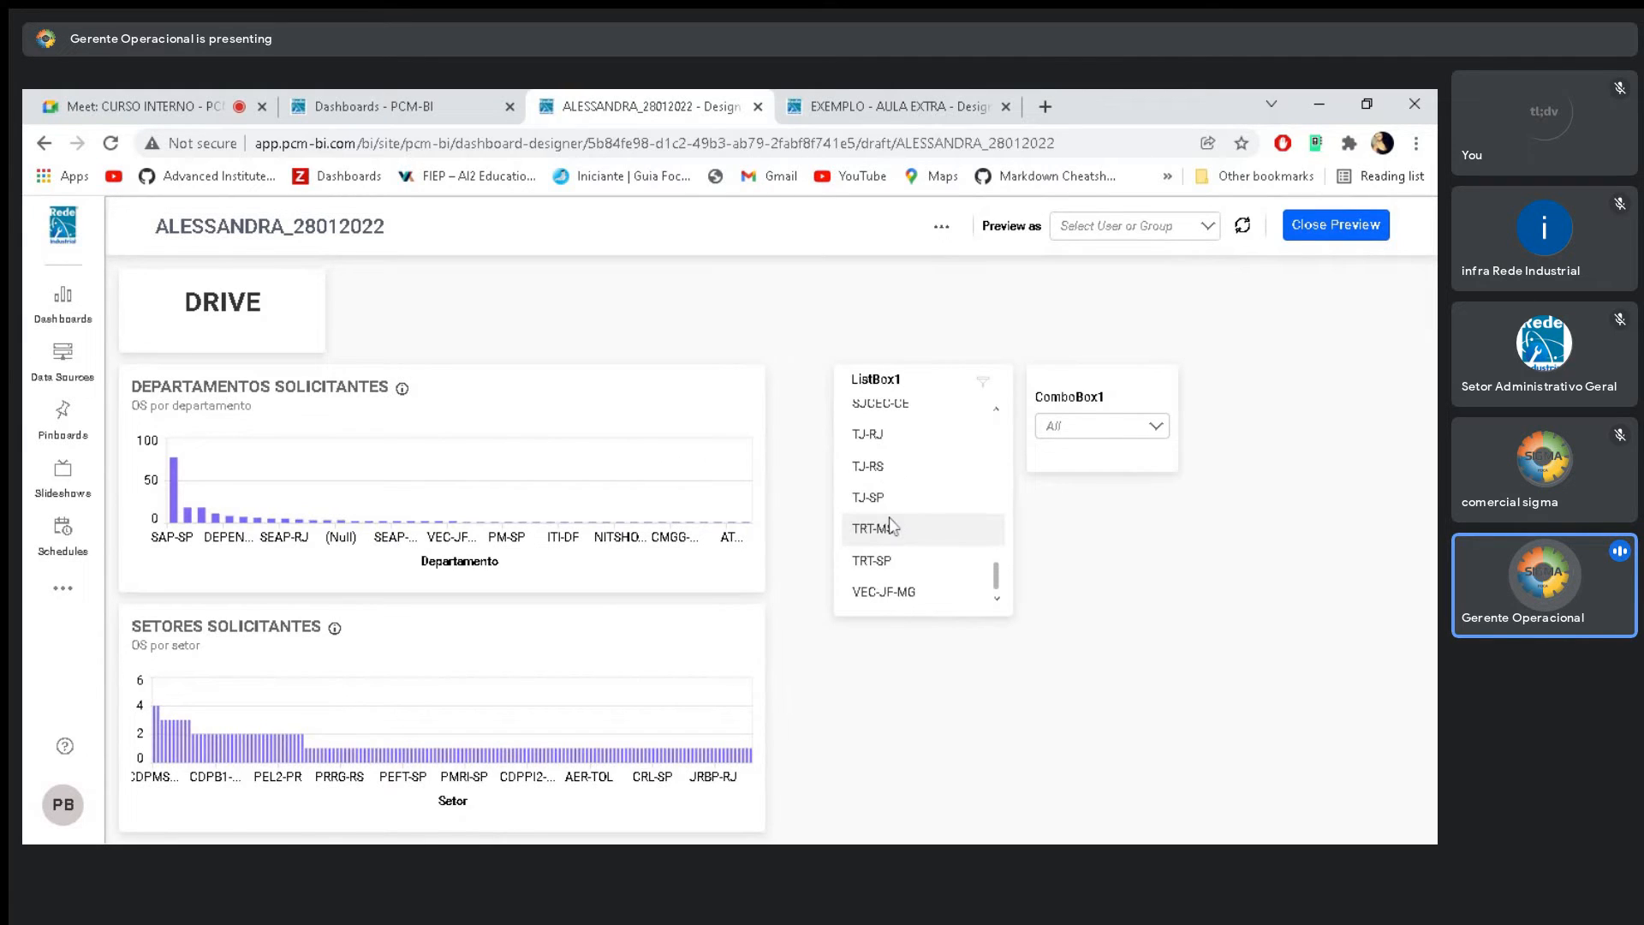
{"action": "scroll", "coordinate": [908, 536], "scroll_direction": "up", "scroll_amount": 10}
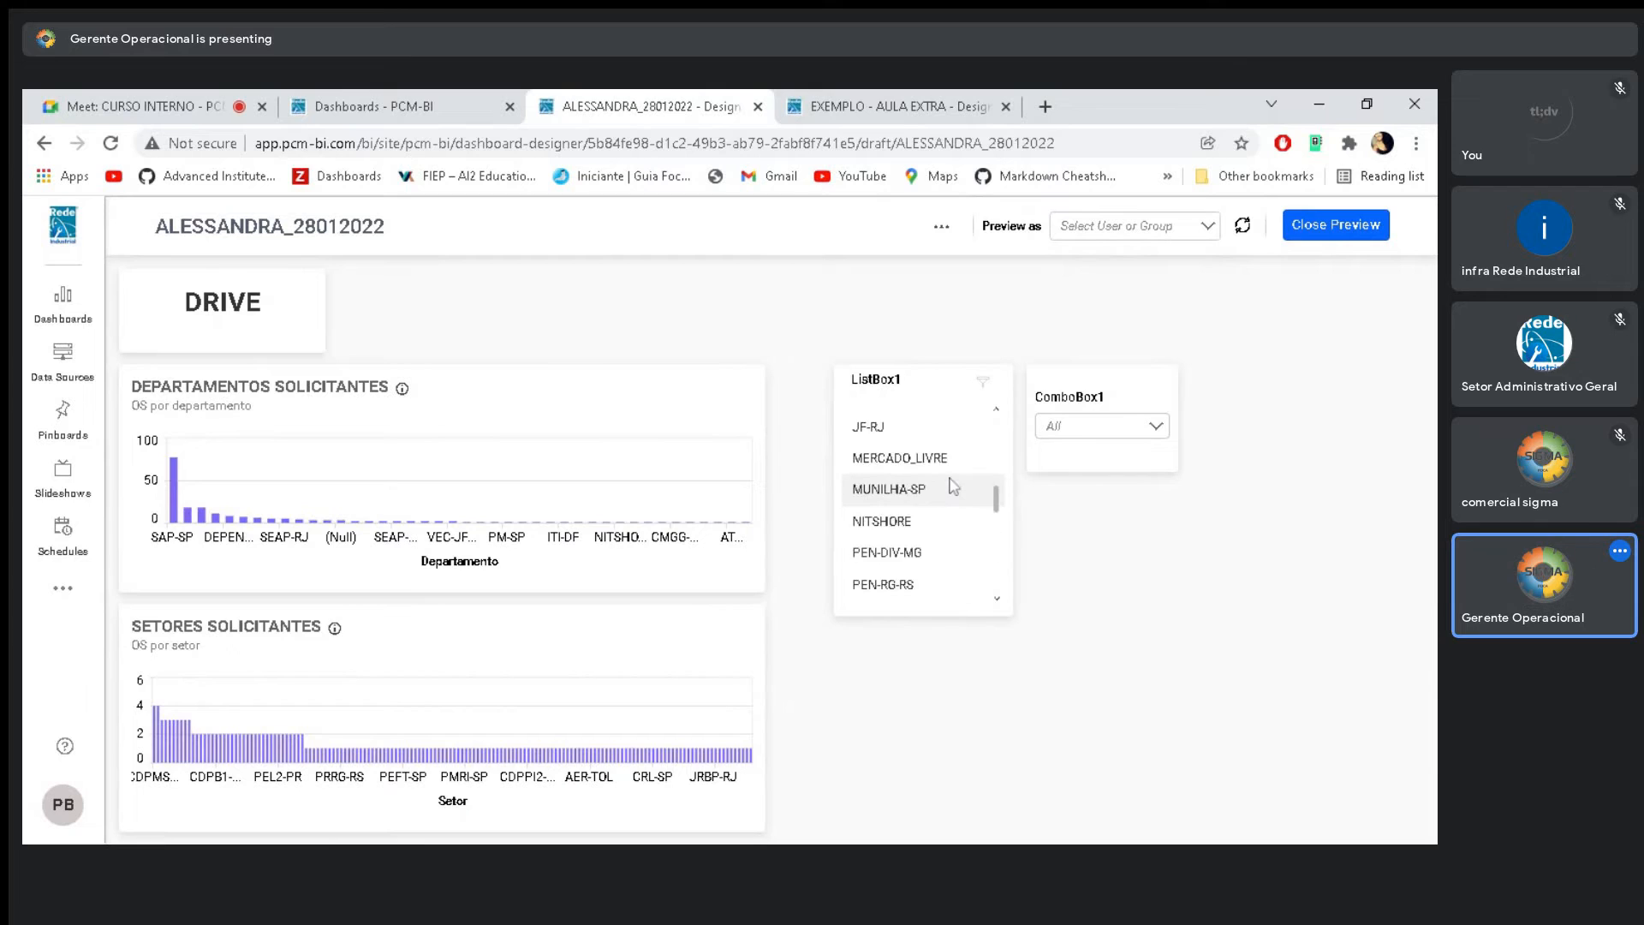
Look through the departments in the combo box filter's expandable list, then close the preview
{"action": "left_click", "coordinate": [1103, 426]}
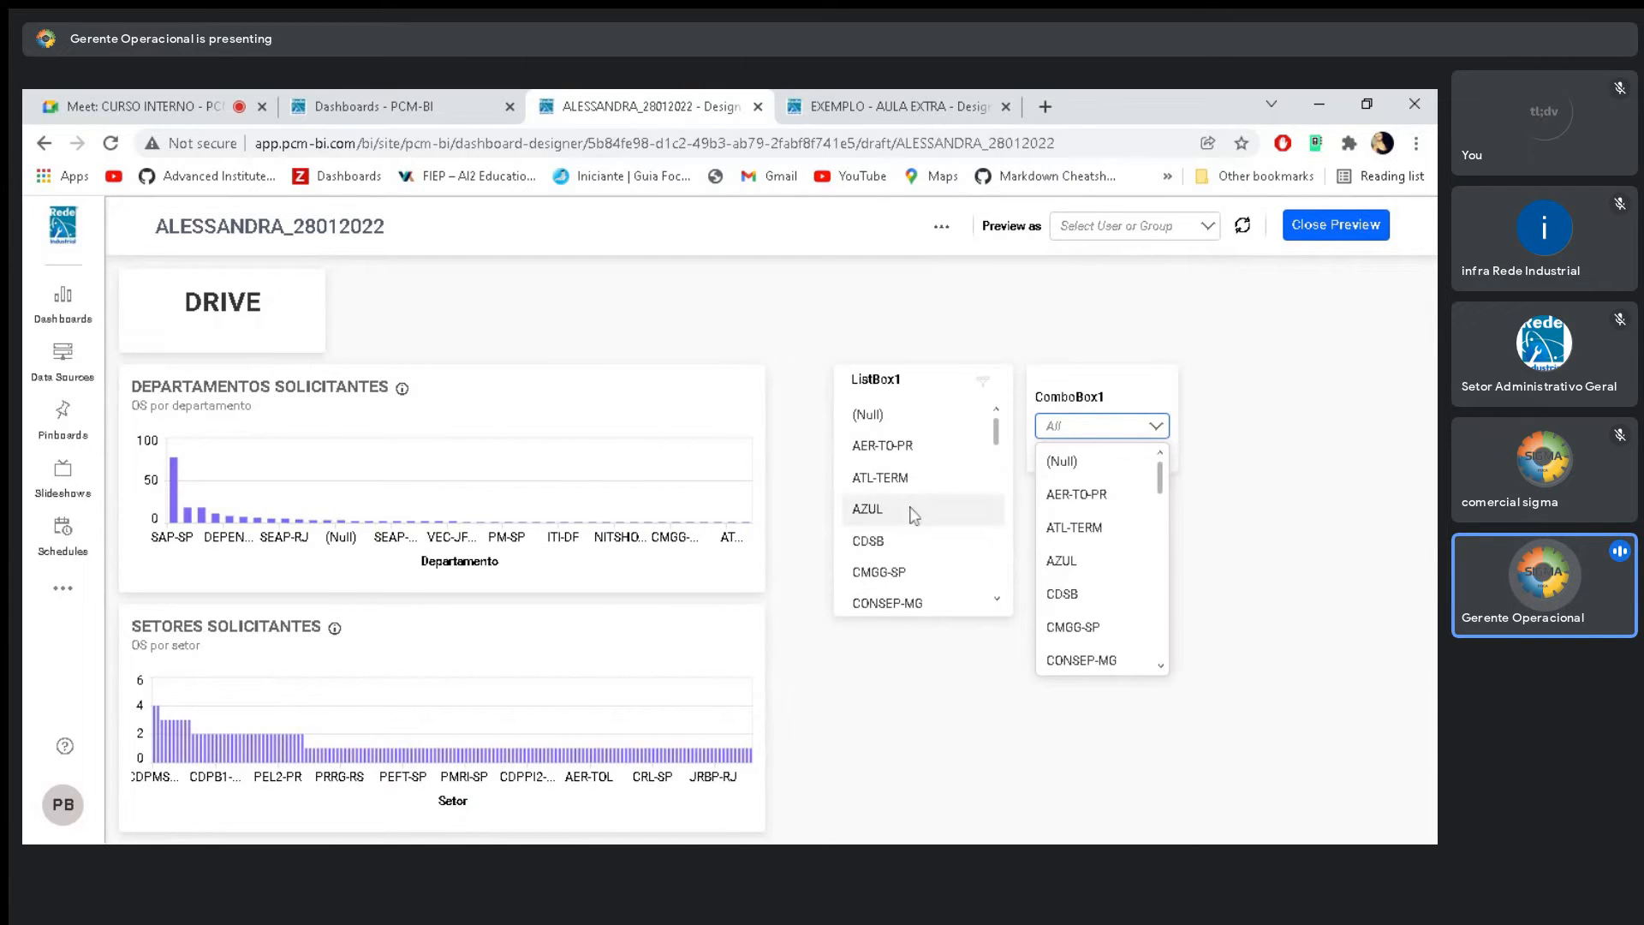
{"action": "left_click", "coordinate": [1120, 431]}
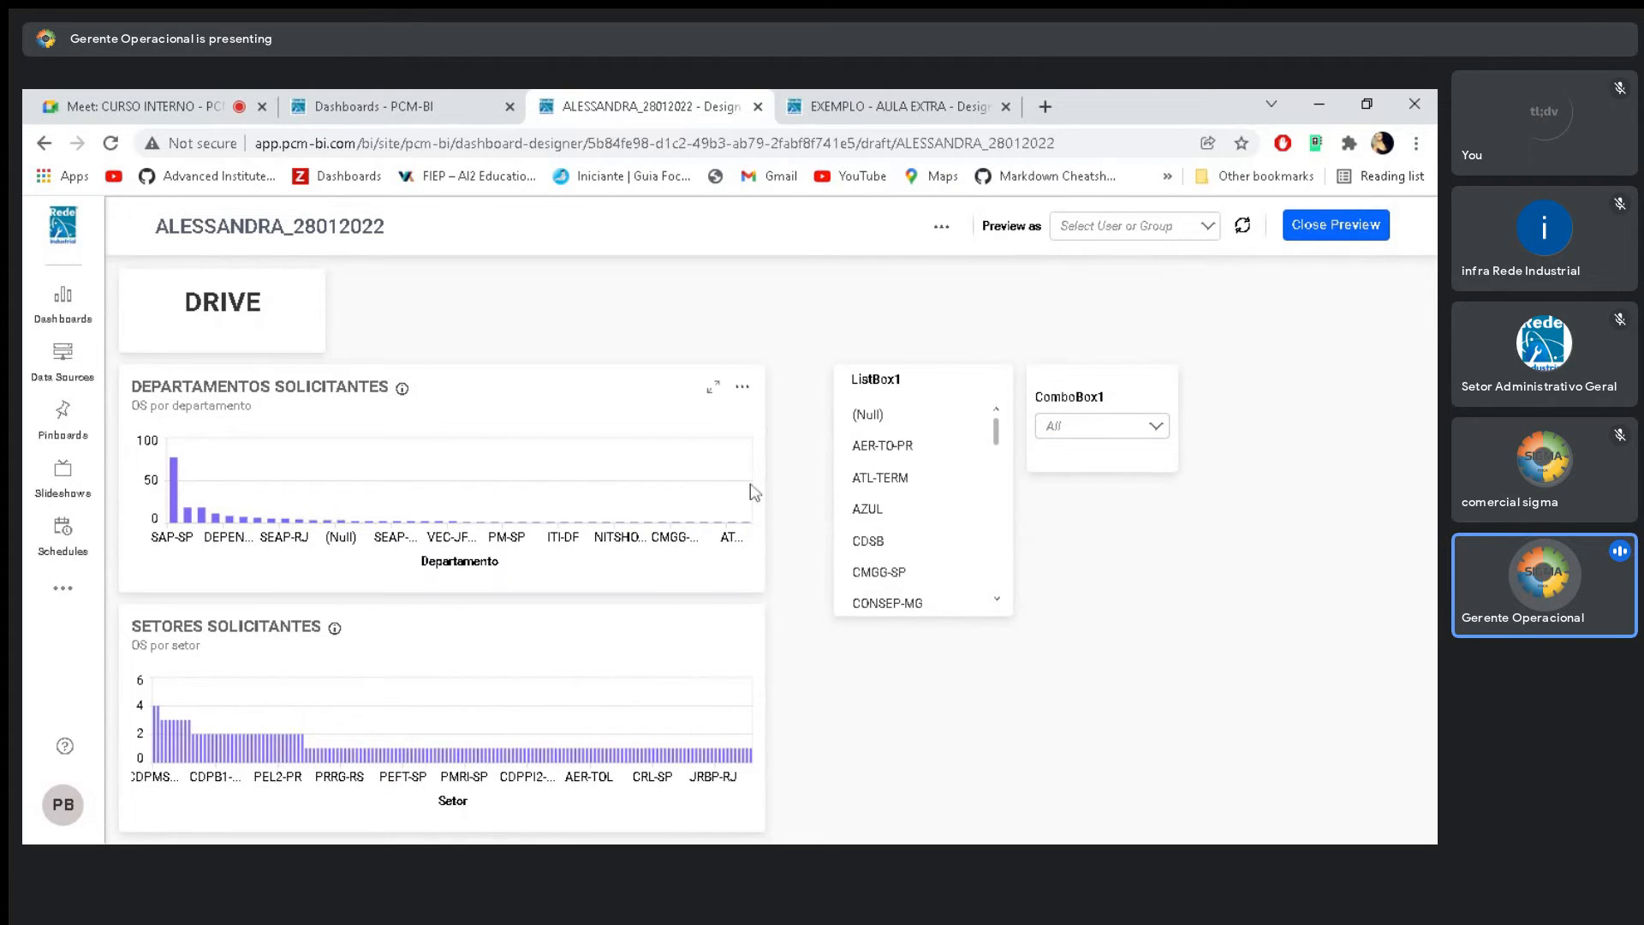
{"action": "left_click", "coordinate": [1083, 424]}
{"action": "left_click", "coordinate": [1085, 421]}
{"action": "left_click", "coordinate": [1084, 428]}
{"action": "scroll", "coordinate": [1081, 524], "scroll_direction": "down", "scroll_amount": 2}
{"action": "scroll", "coordinate": [1083, 527], "scroll_direction": "down", "scroll_amount": 5}
{"action": "scroll", "coordinate": [1086, 564], "scroll_direction": "up", "scroll_amount": 2}
{"action": "scroll", "coordinate": [1086, 566], "scroll_direction": "up", "scroll_amount": 5}
{"action": "left_click", "coordinate": [1130, 332]}
{"action": "left_click", "coordinate": [1354, 228]}
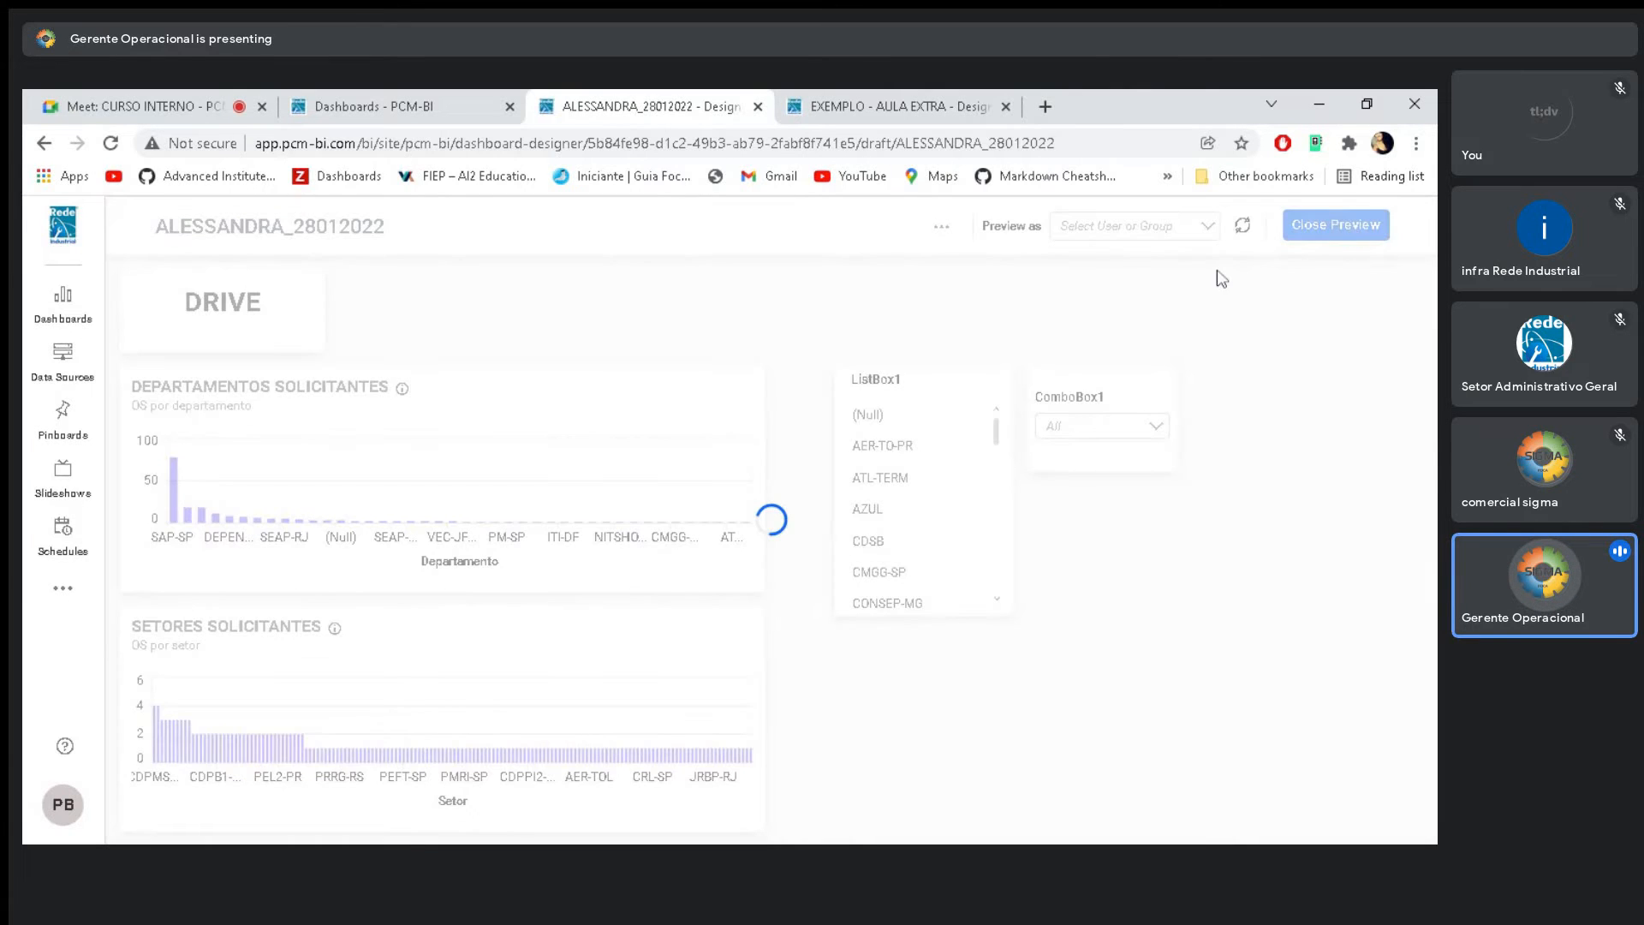
Remove the list box and place the combo box directly beside a narrowed DRIVE title card
{"action": "left_click", "coordinate": [1189, 393]}
{"action": "left_click", "coordinate": [1026, 379]}
{"action": "left_click_drag", "start_coordinate": [1028, 385], "coordinate": [1067, 368]}
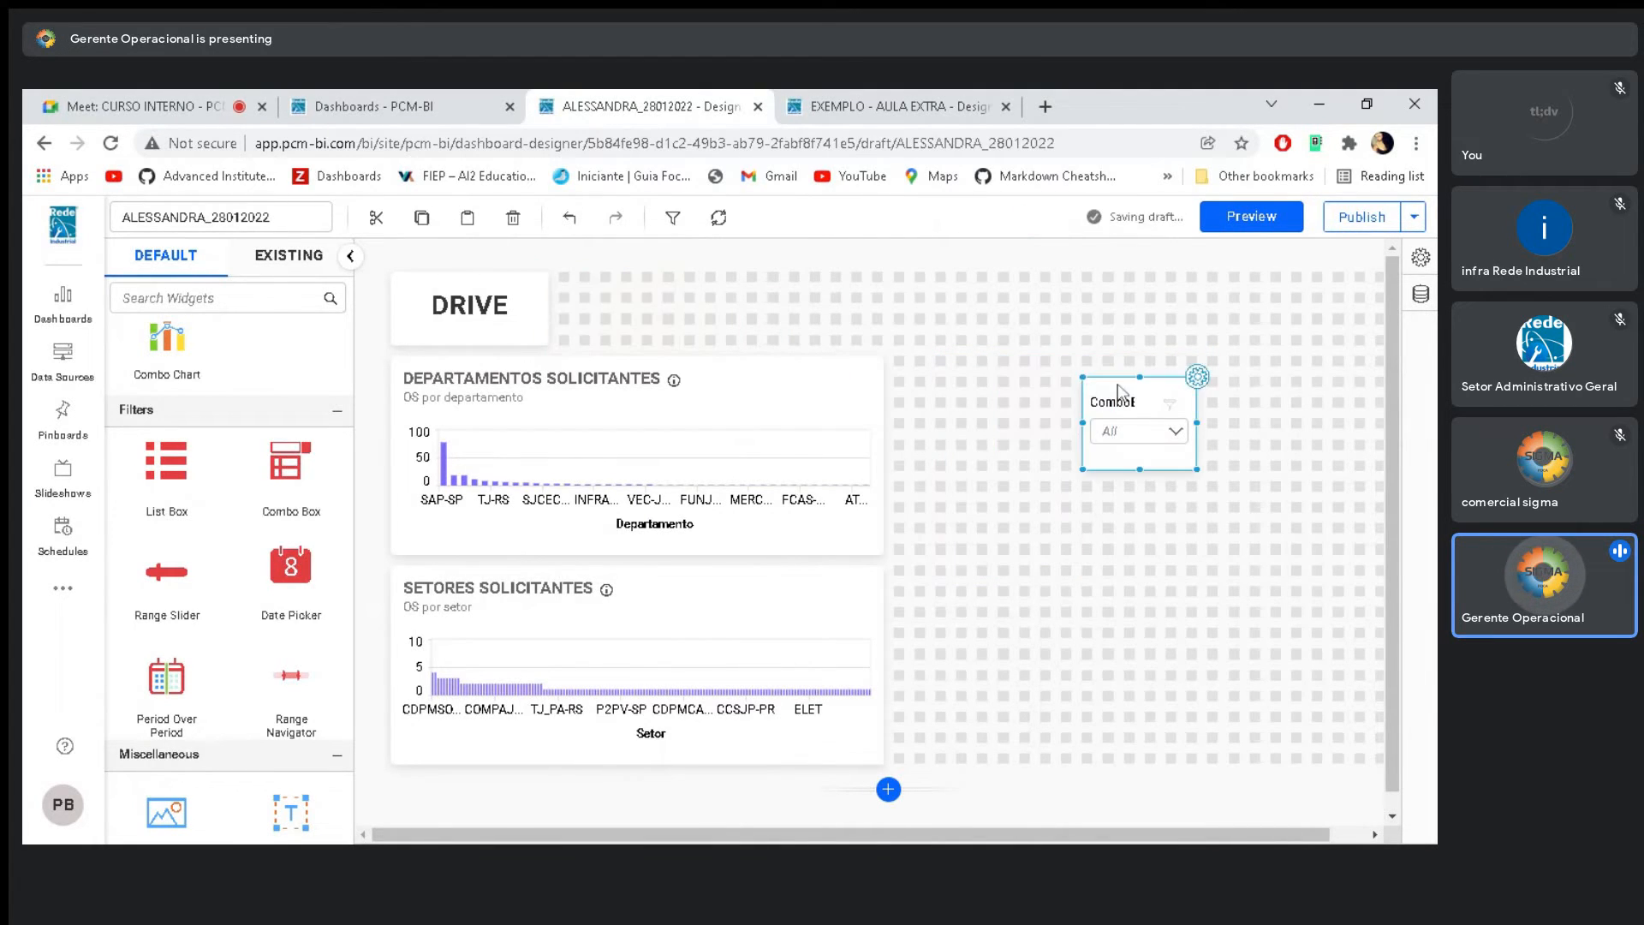
{"action": "left_click_drag", "start_coordinate": [1146, 431], "coordinate": [570, 293]}
{"action": "left_click", "coordinate": [548, 315]}
Replace the combo box beside the DRIVE title with a new, unassigned Combo Box filter
{"action": "scroll", "coordinate": [302, 493], "scroll_direction": "up", "scroll_amount": 2}
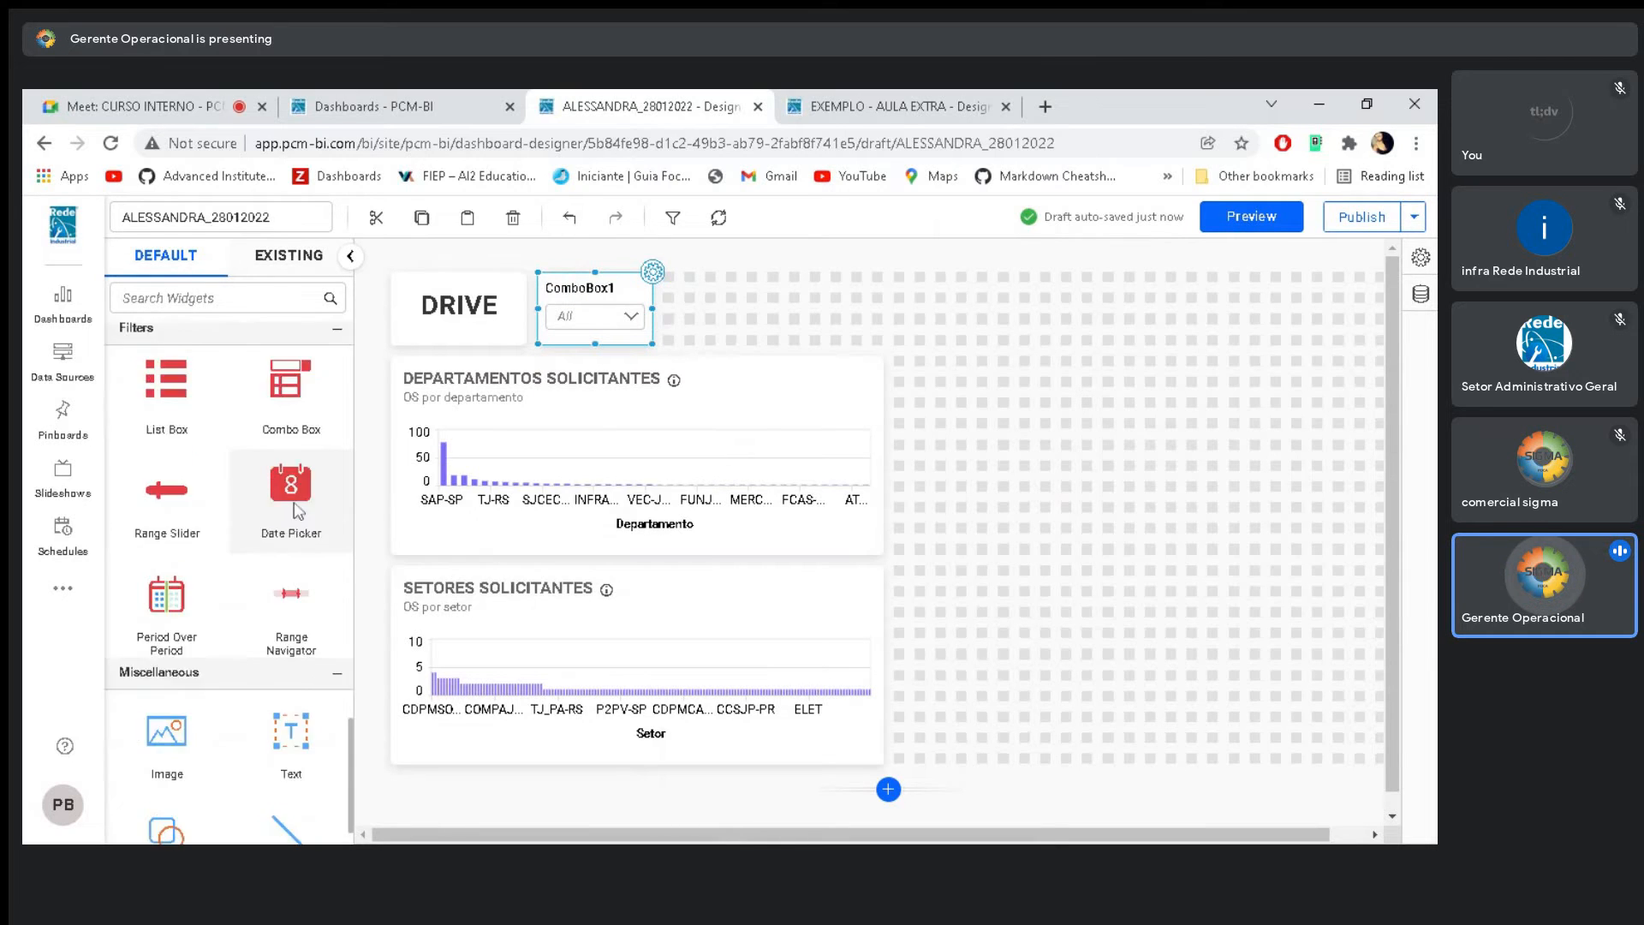
{"action": "scroll", "coordinate": [302, 492], "scroll_direction": "down", "scroll_amount": 1}
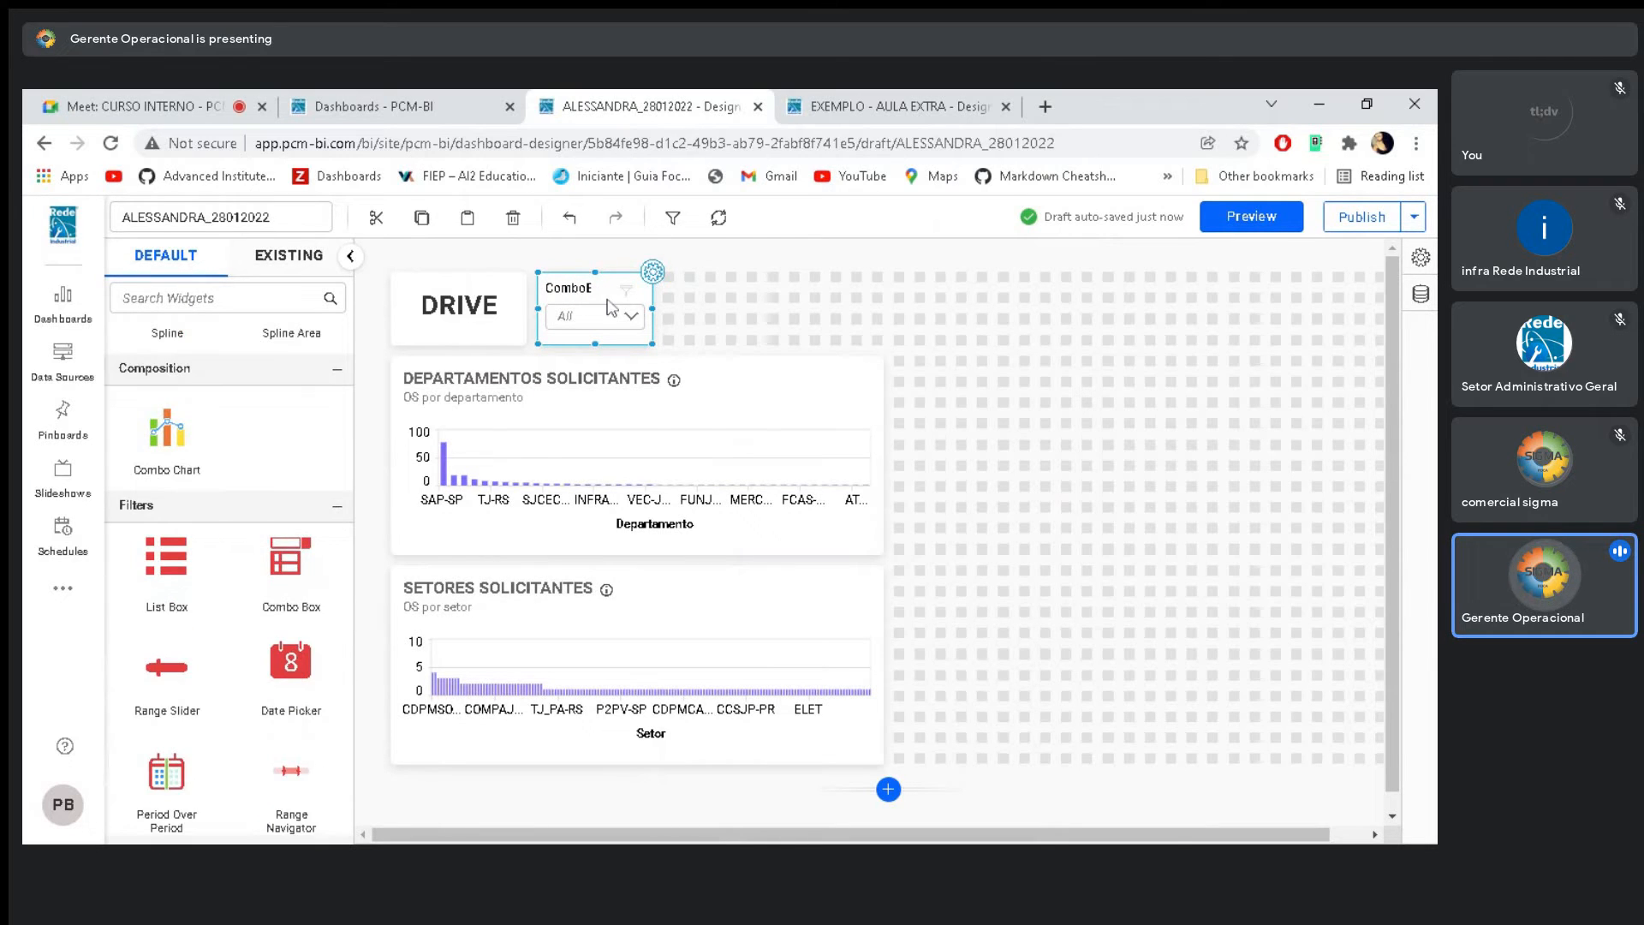
{"action": "key", "text": "Delete"}
{"action": "left_click_drag", "start_coordinate": [292, 556], "coordinate": [596, 345]}
{"action": "left_click", "coordinate": [703, 336]}
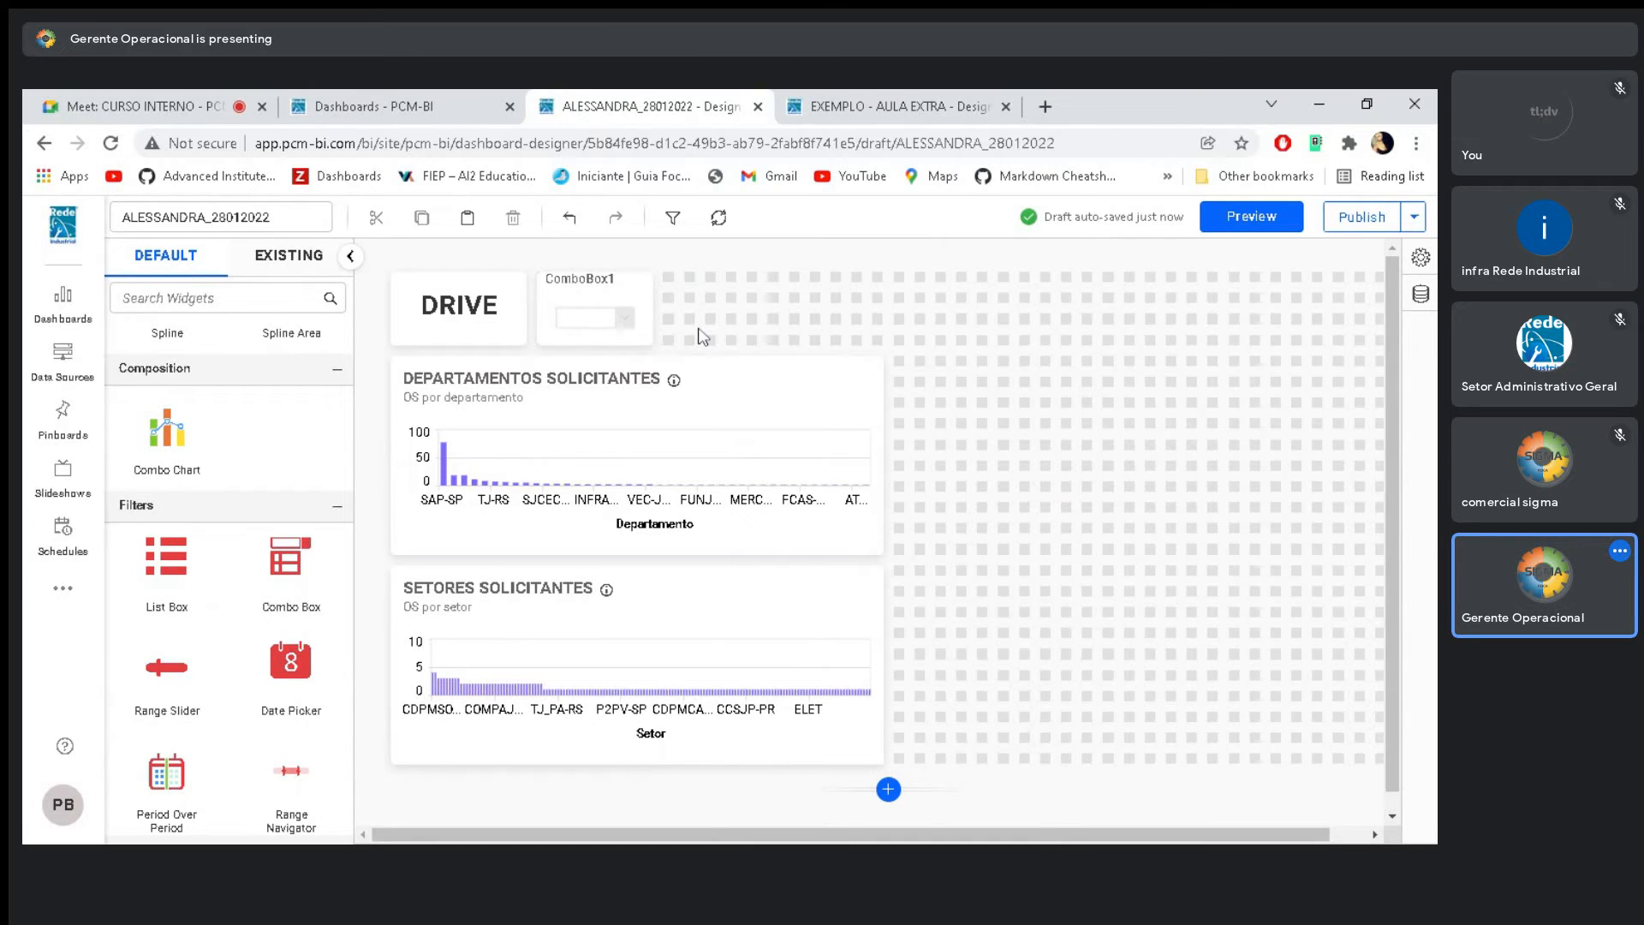
{"action": "left_click", "coordinate": [615, 329]}
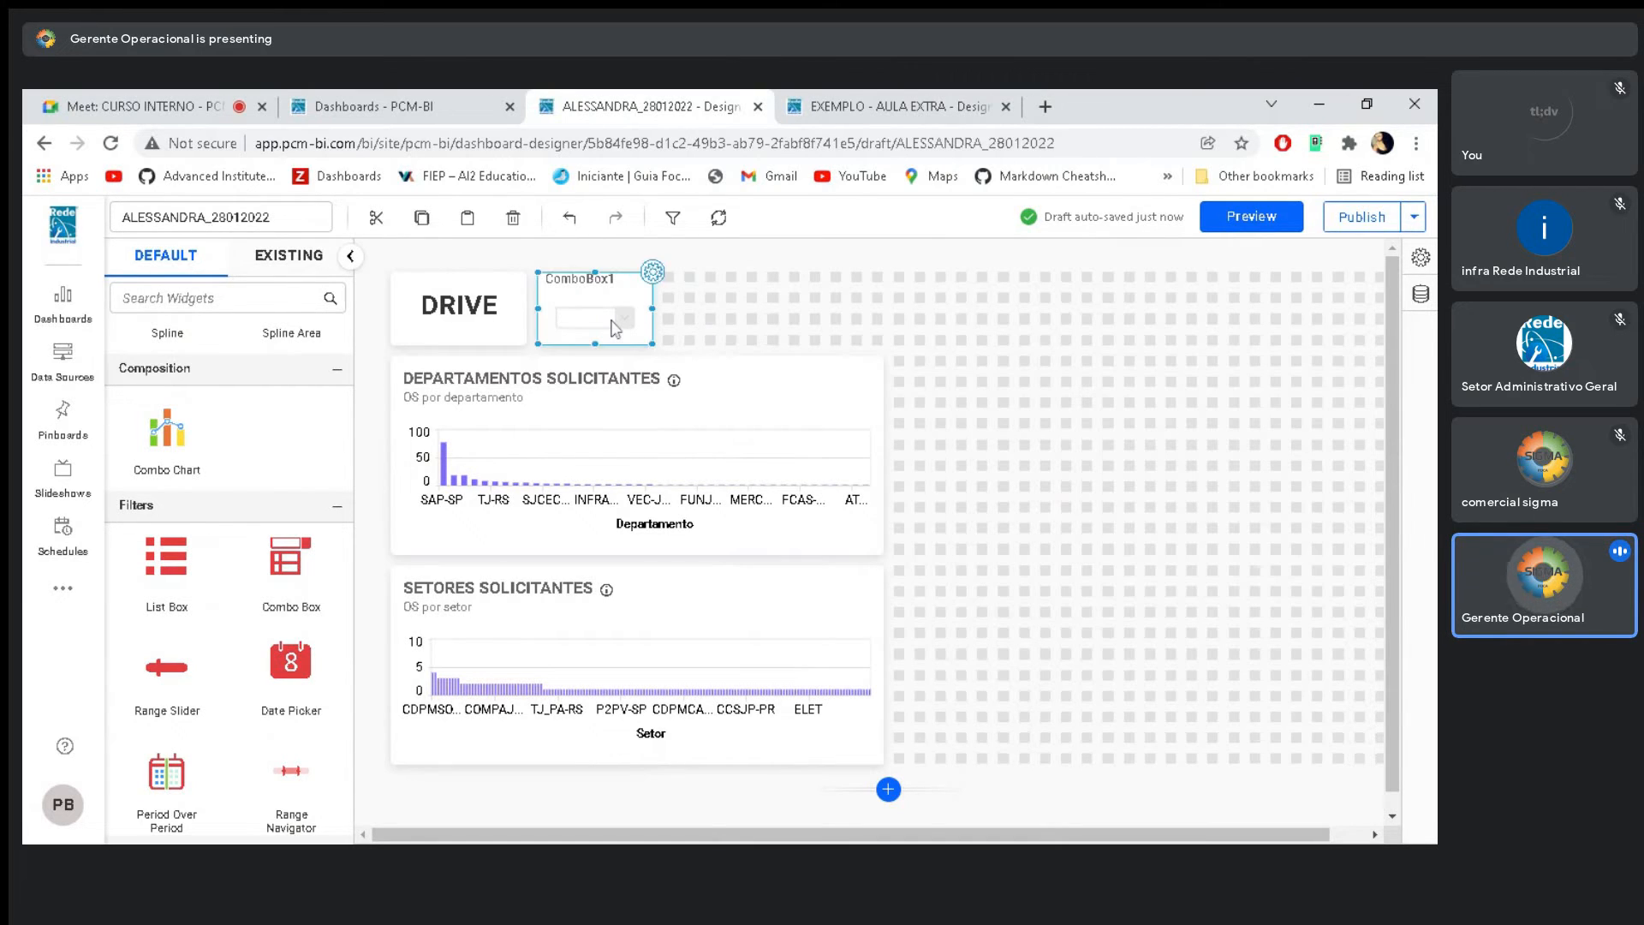
{"action": "left_click", "coordinate": [654, 274]}
{"action": "key", "text": "ctrl+a"}
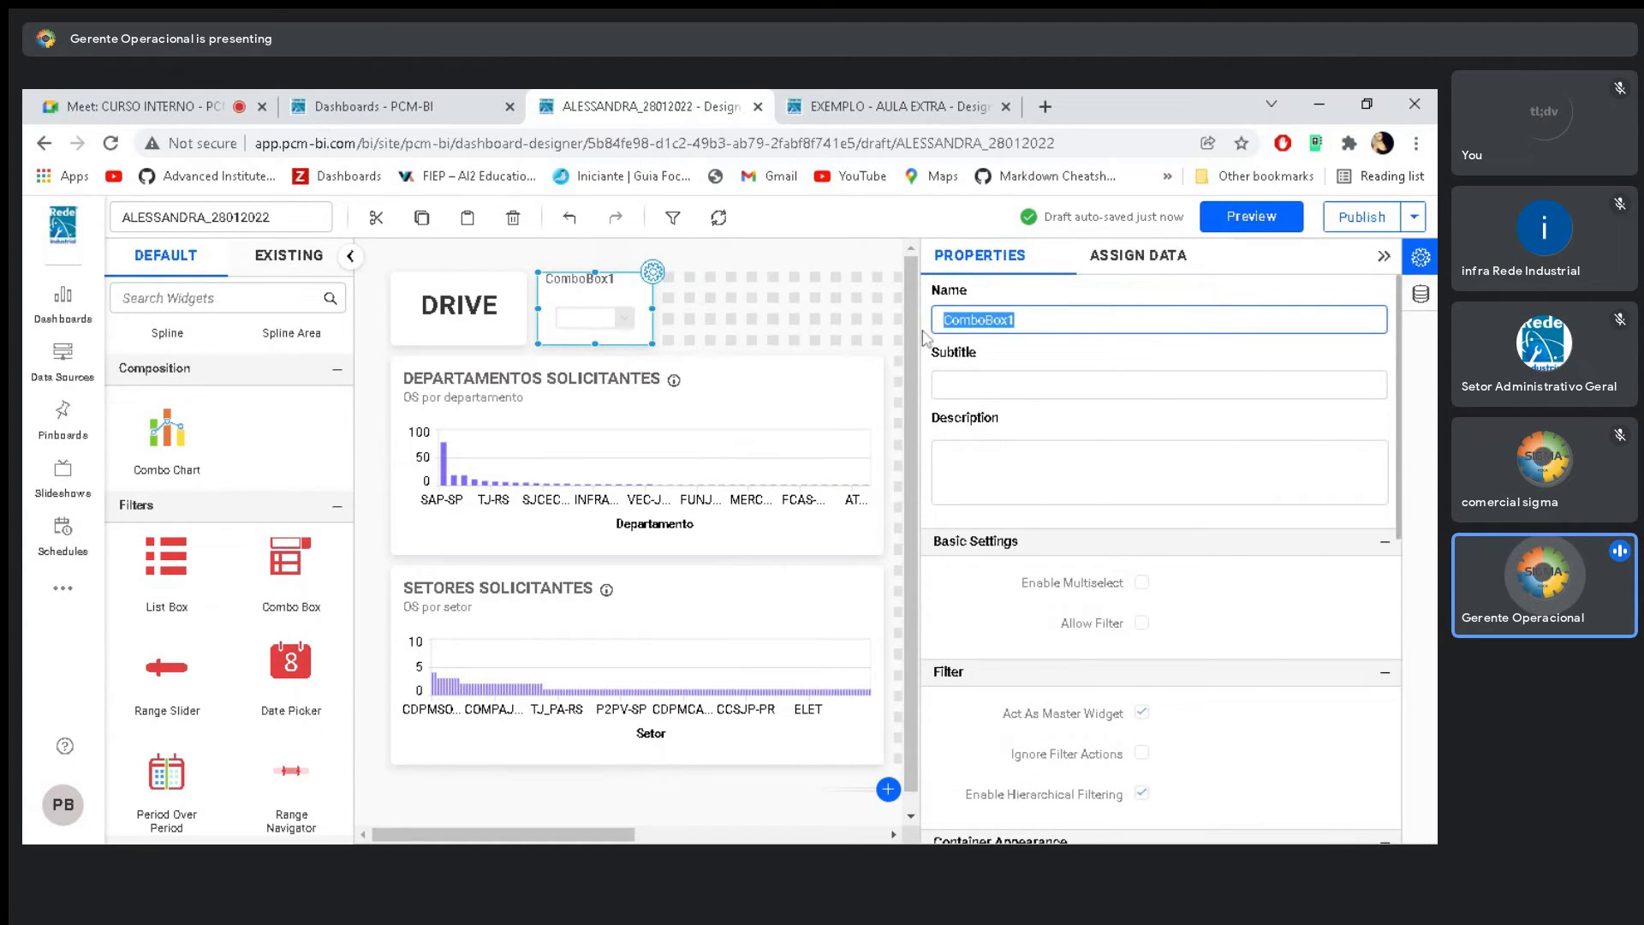
{"action": "key", "text": "BackSpace"}
{"action": "left_click", "coordinate": [1384, 256]}
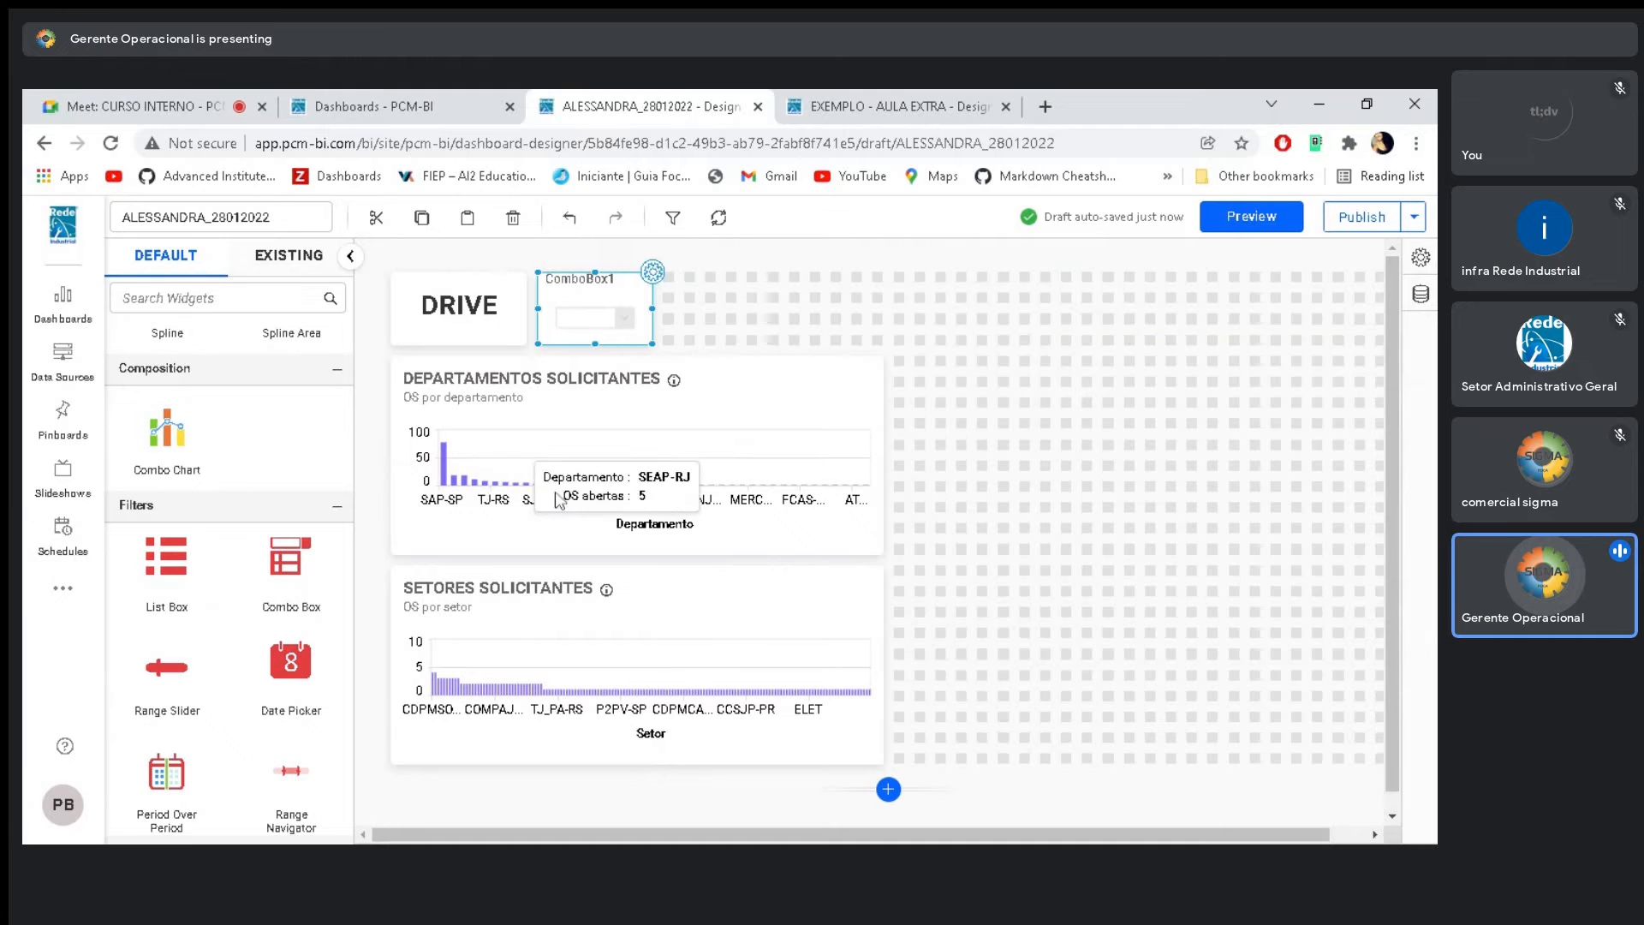
Check which value and column fields are assigned to the DEPARTAMENTOS SOLICITANTES chart, then collapse its data settings
{"action": "left_click", "coordinate": [742, 509]}
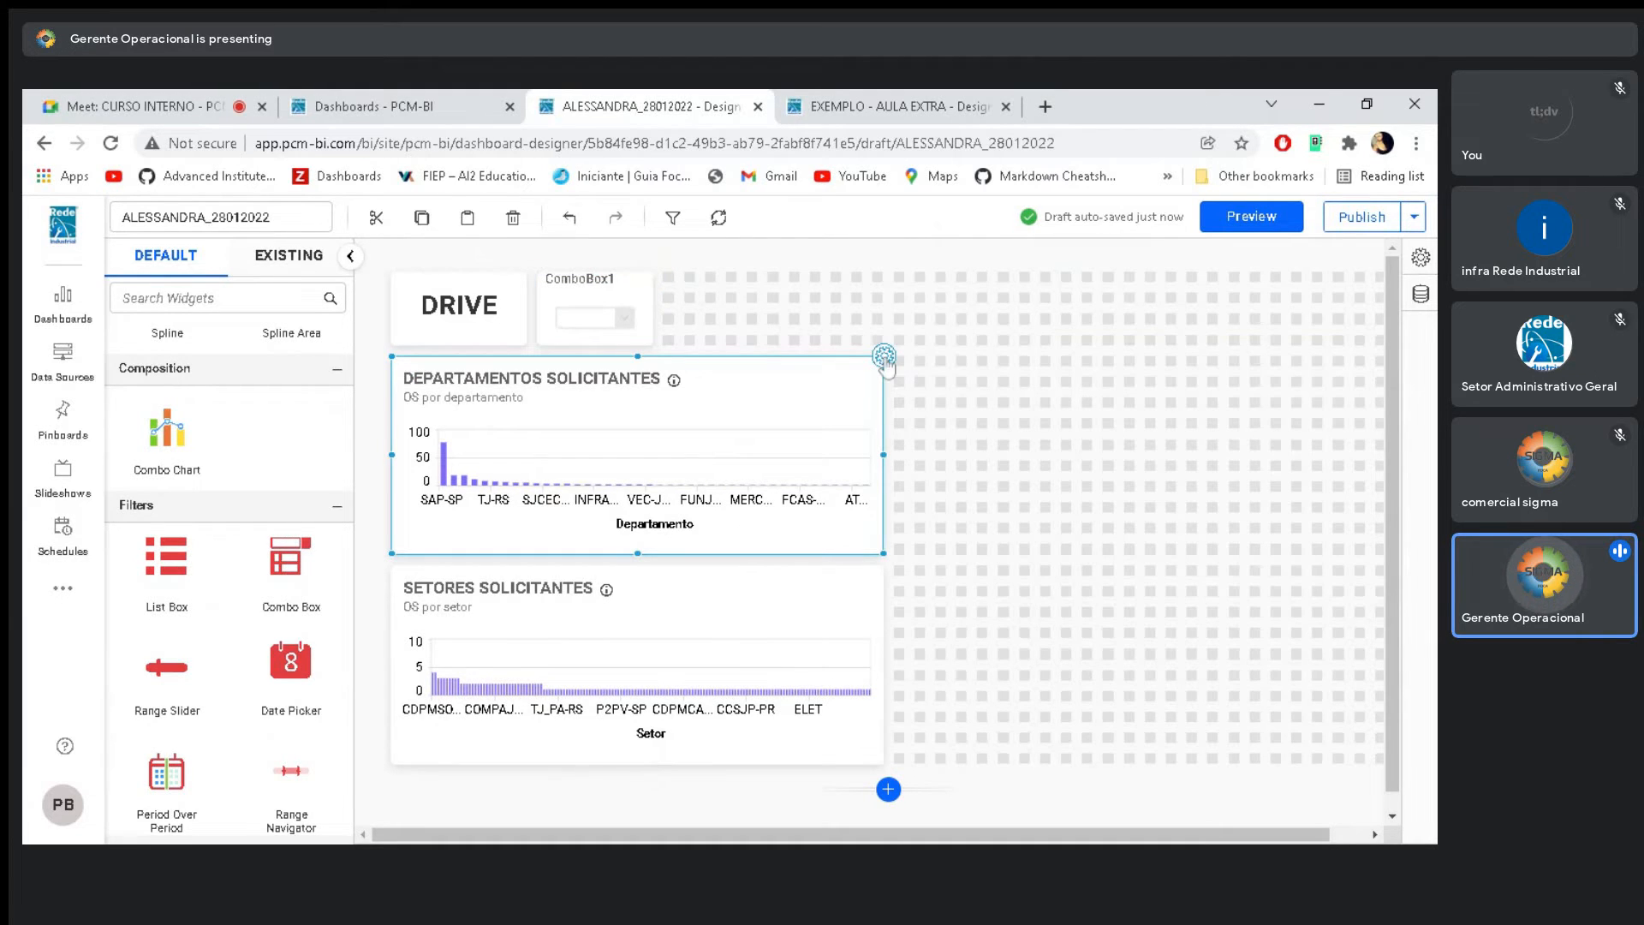
{"action": "left_click", "coordinate": [884, 358]}
{"action": "left_click", "coordinate": [1186, 257]}
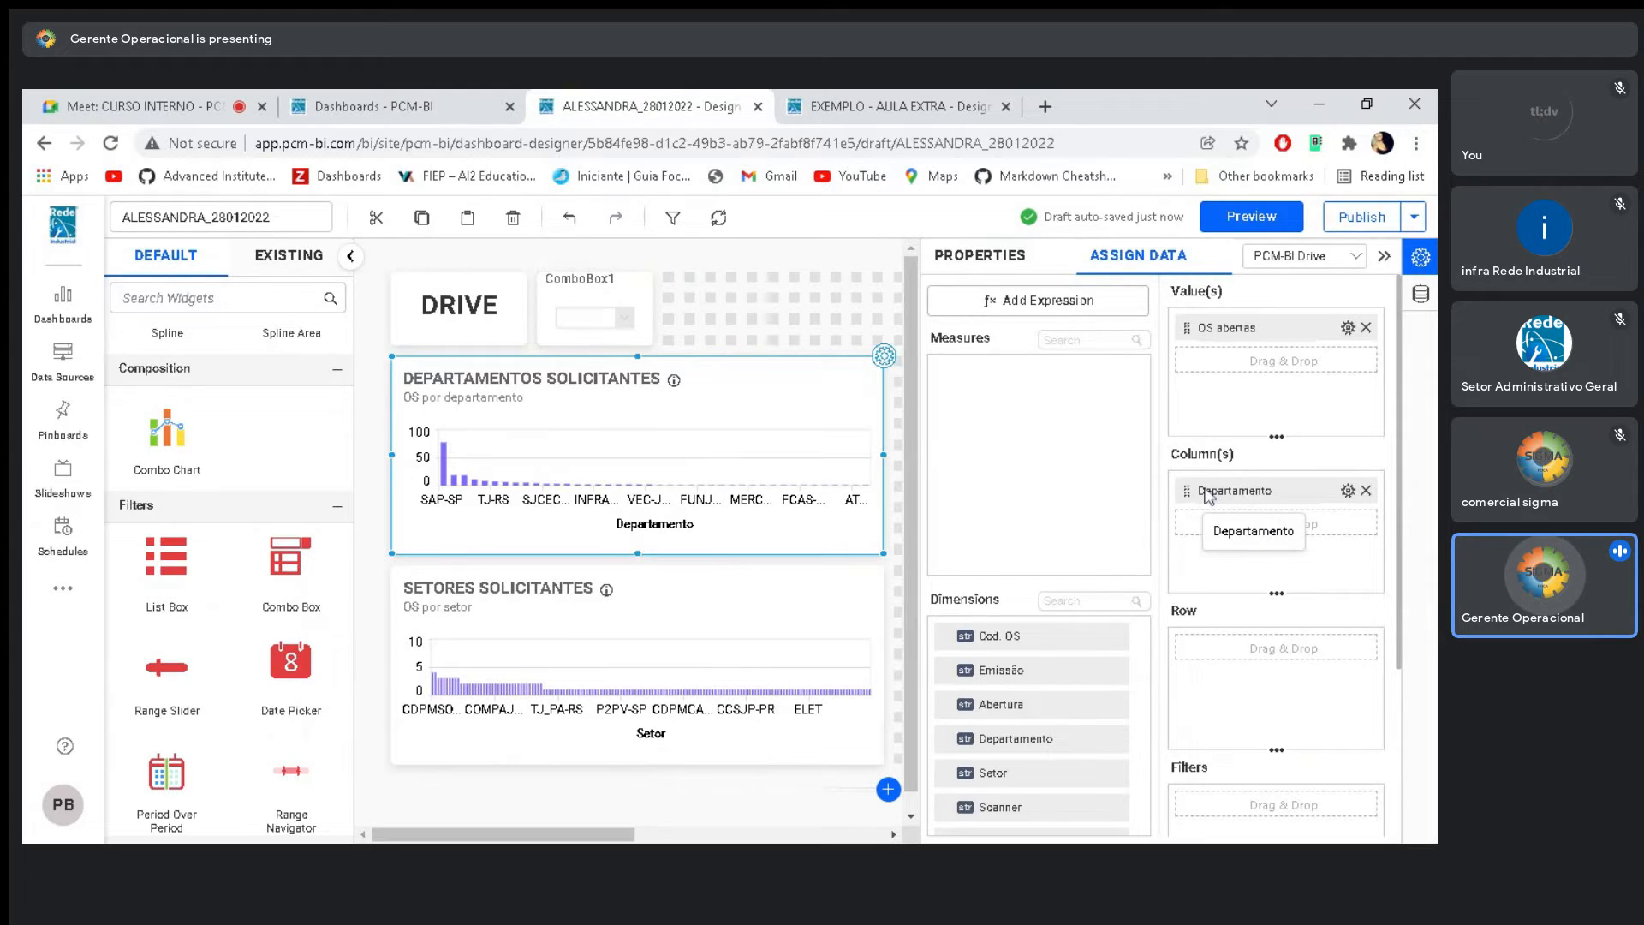
{"action": "left_click", "coordinate": [609, 306]}
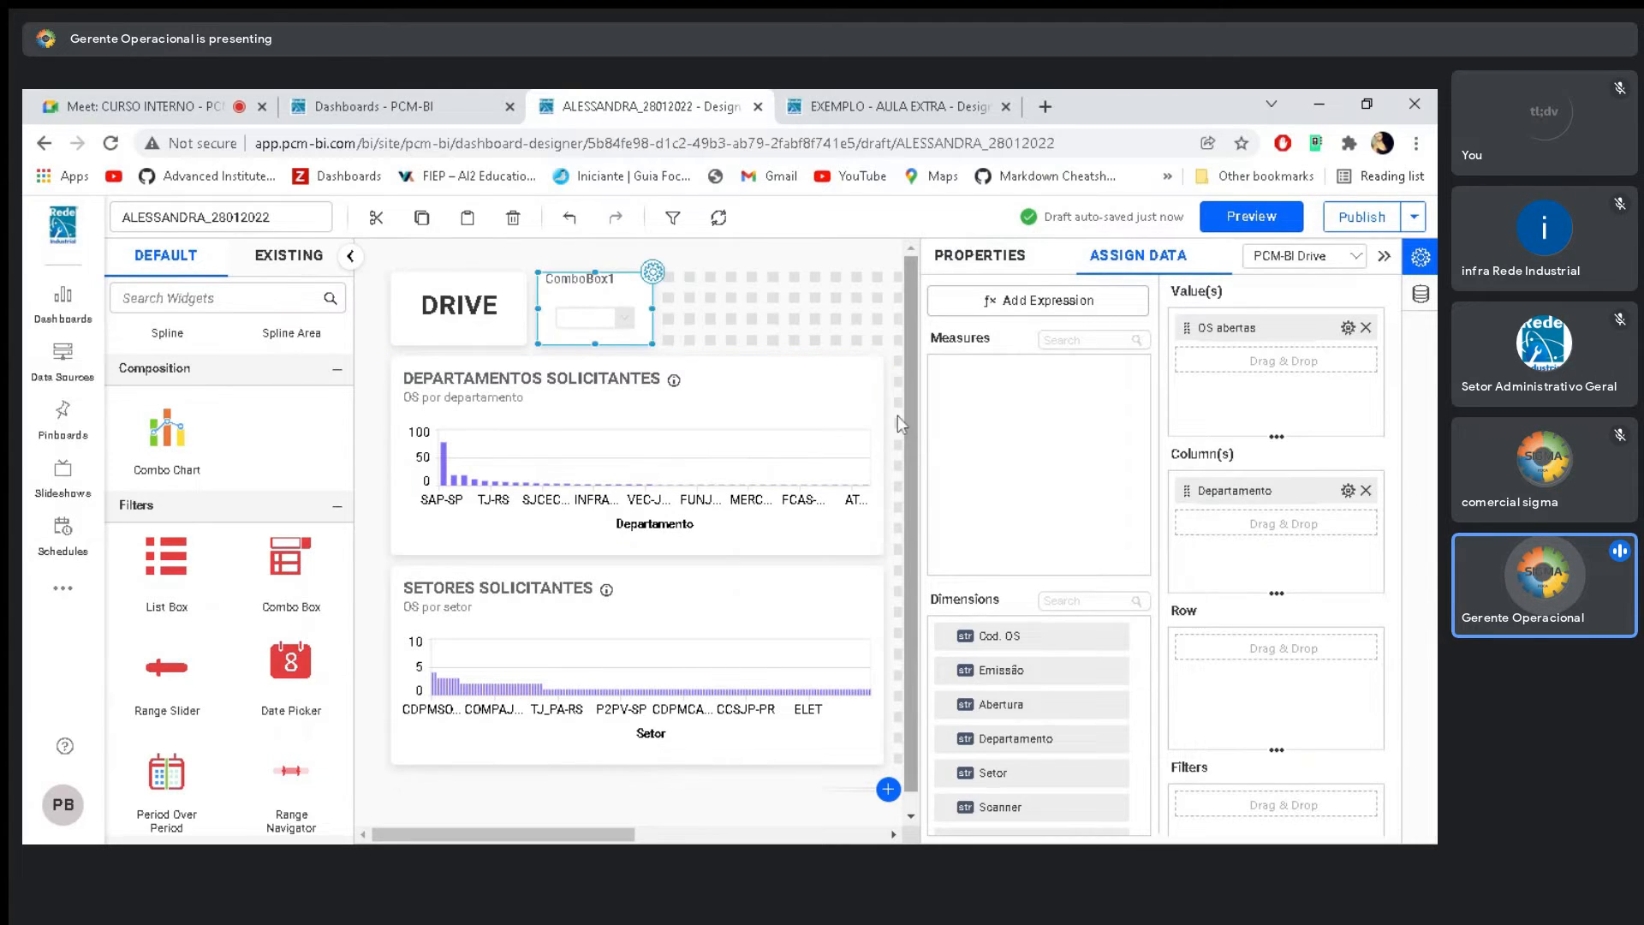
{"action": "left_click", "coordinate": [1383, 257]}
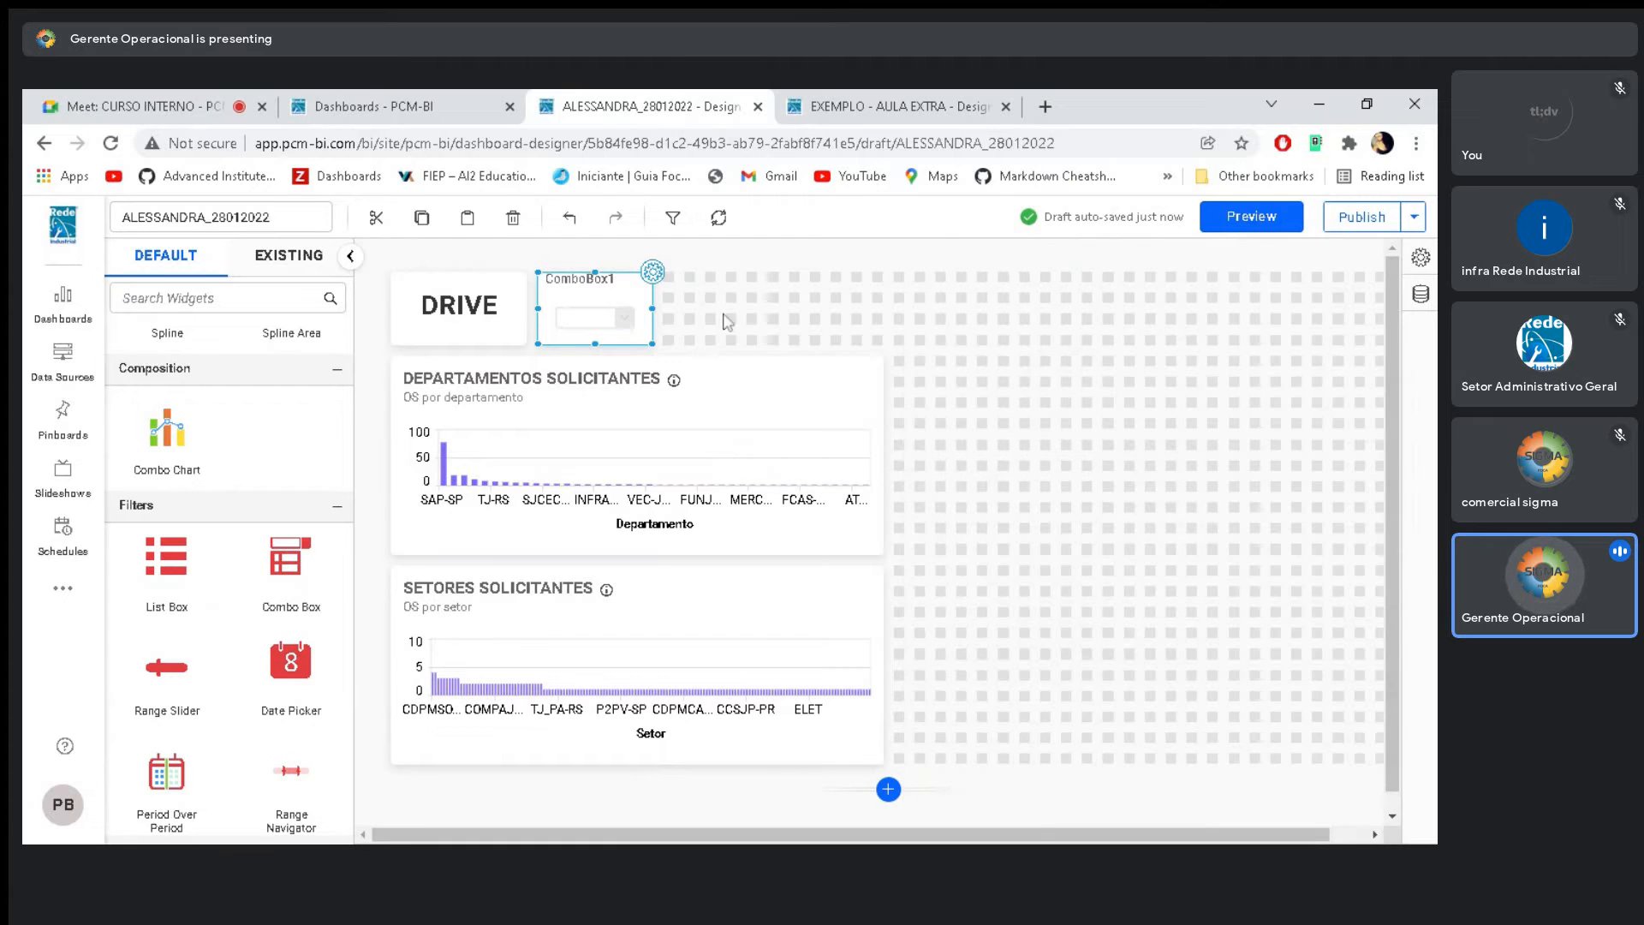
{"action": "left_click", "coordinate": [679, 411]}
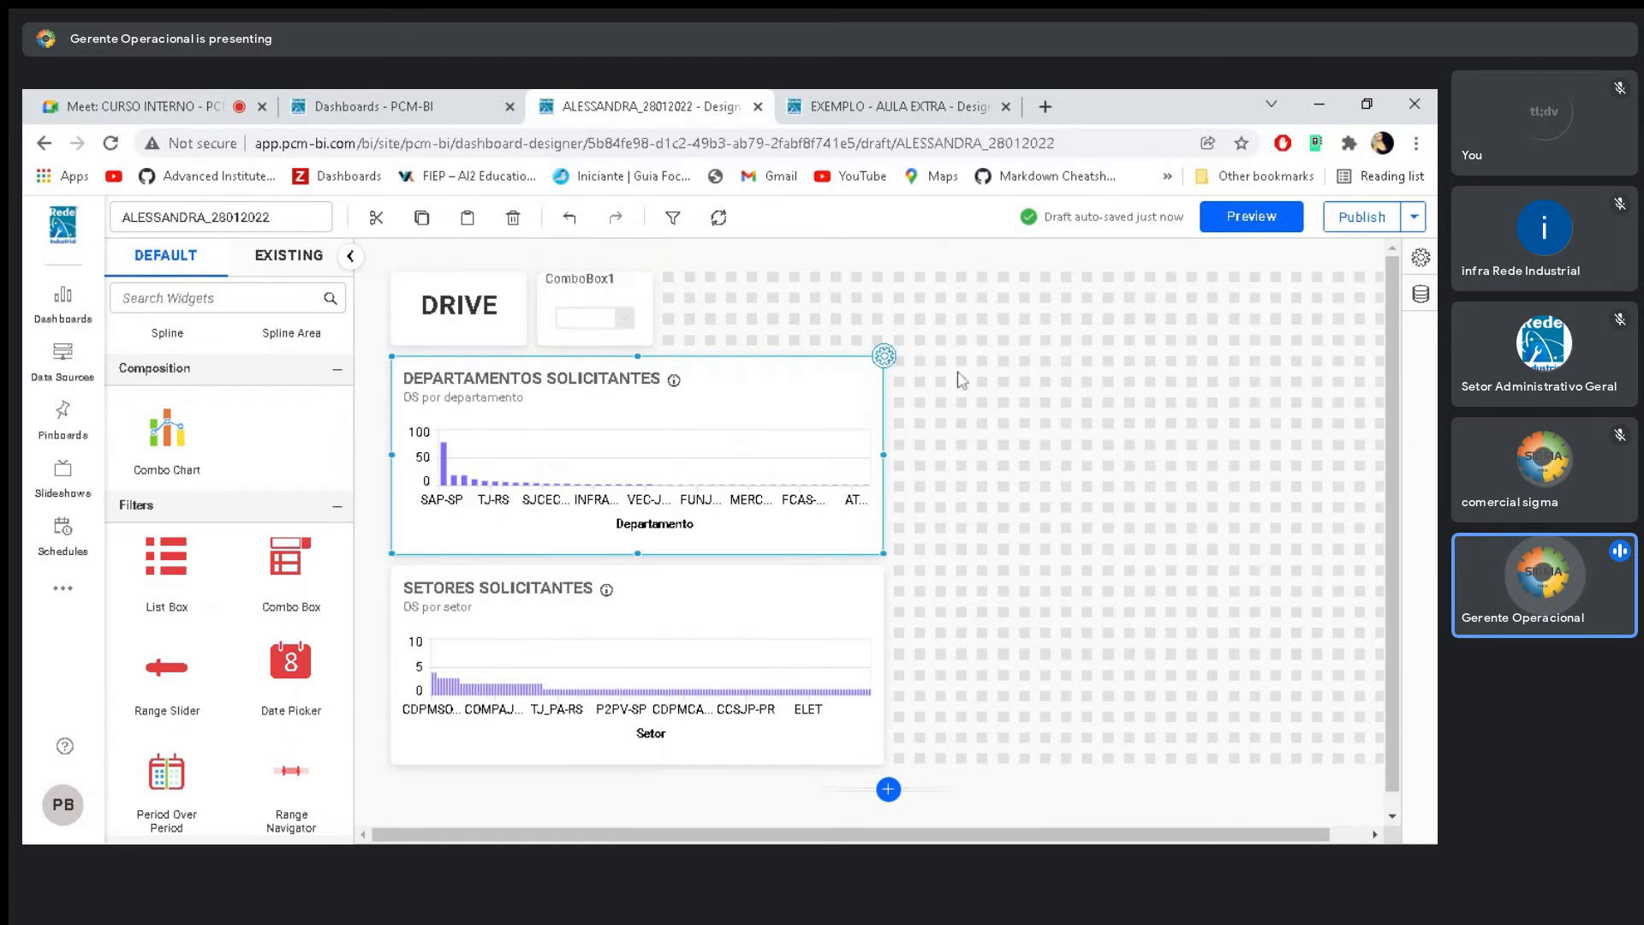
{"action": "left_click", "coordinate": [884, 356]}
{"action": "left_click", "coordinate": [1138, 255]}
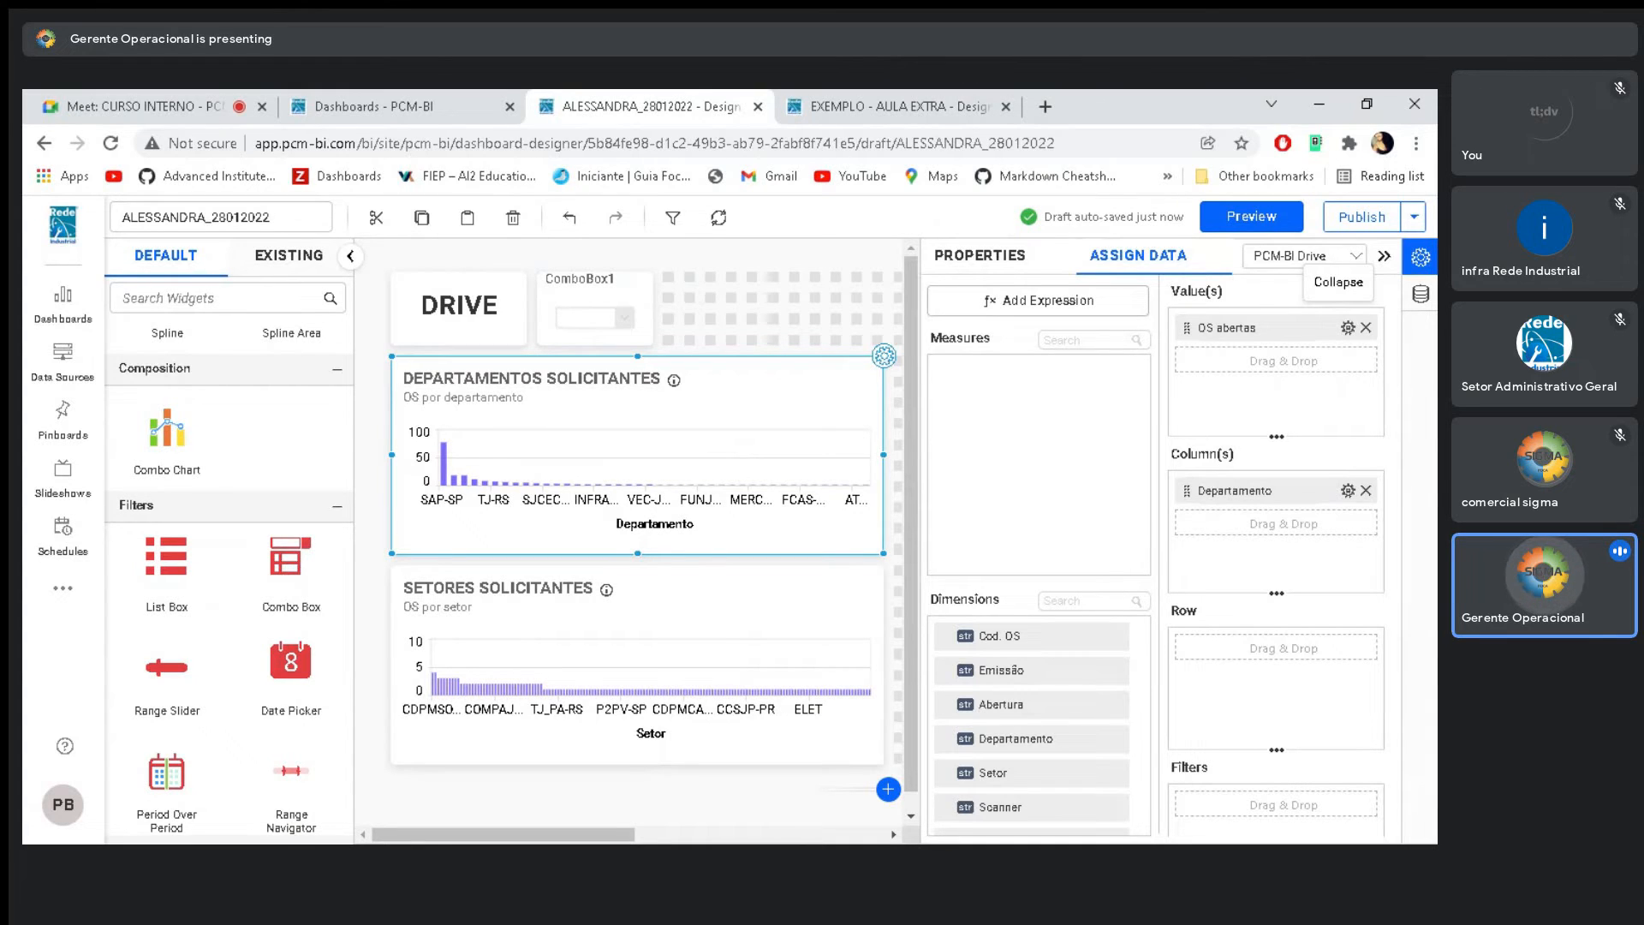
{"action": "left_click", "coordinate": [1384, 256]}
{"action": "left_click", "coordinate": [862, 315]}
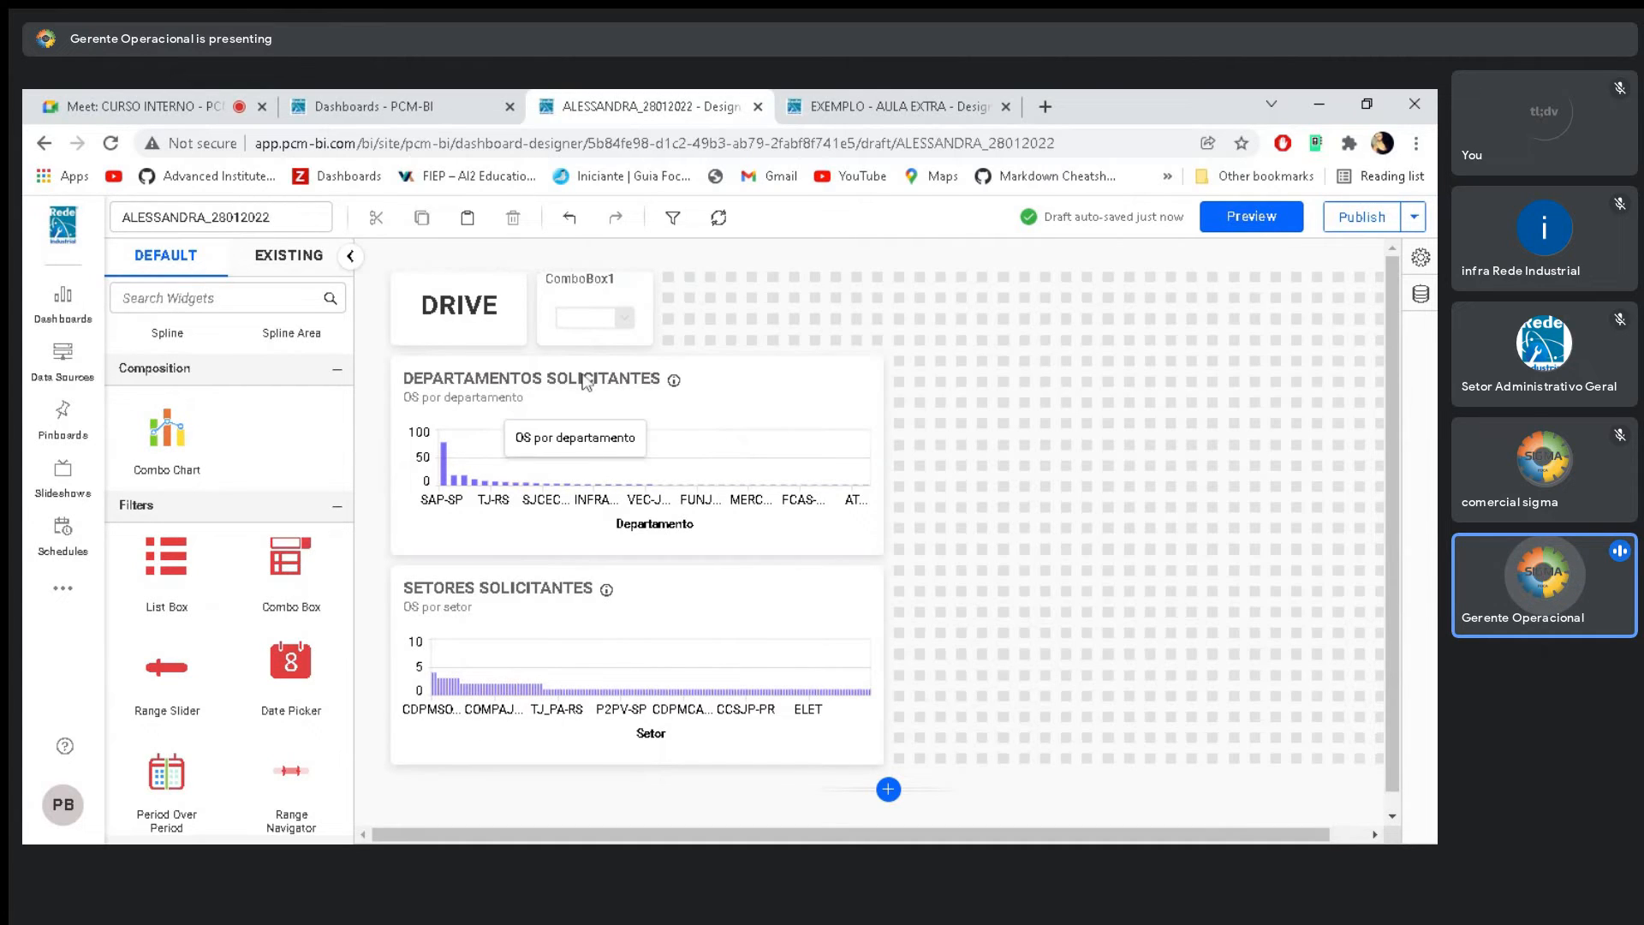
Name the new combo box beside the DRIVE title DEPARTAMENTOS
{"action": "left_click", "coordinate": [597, 303]}
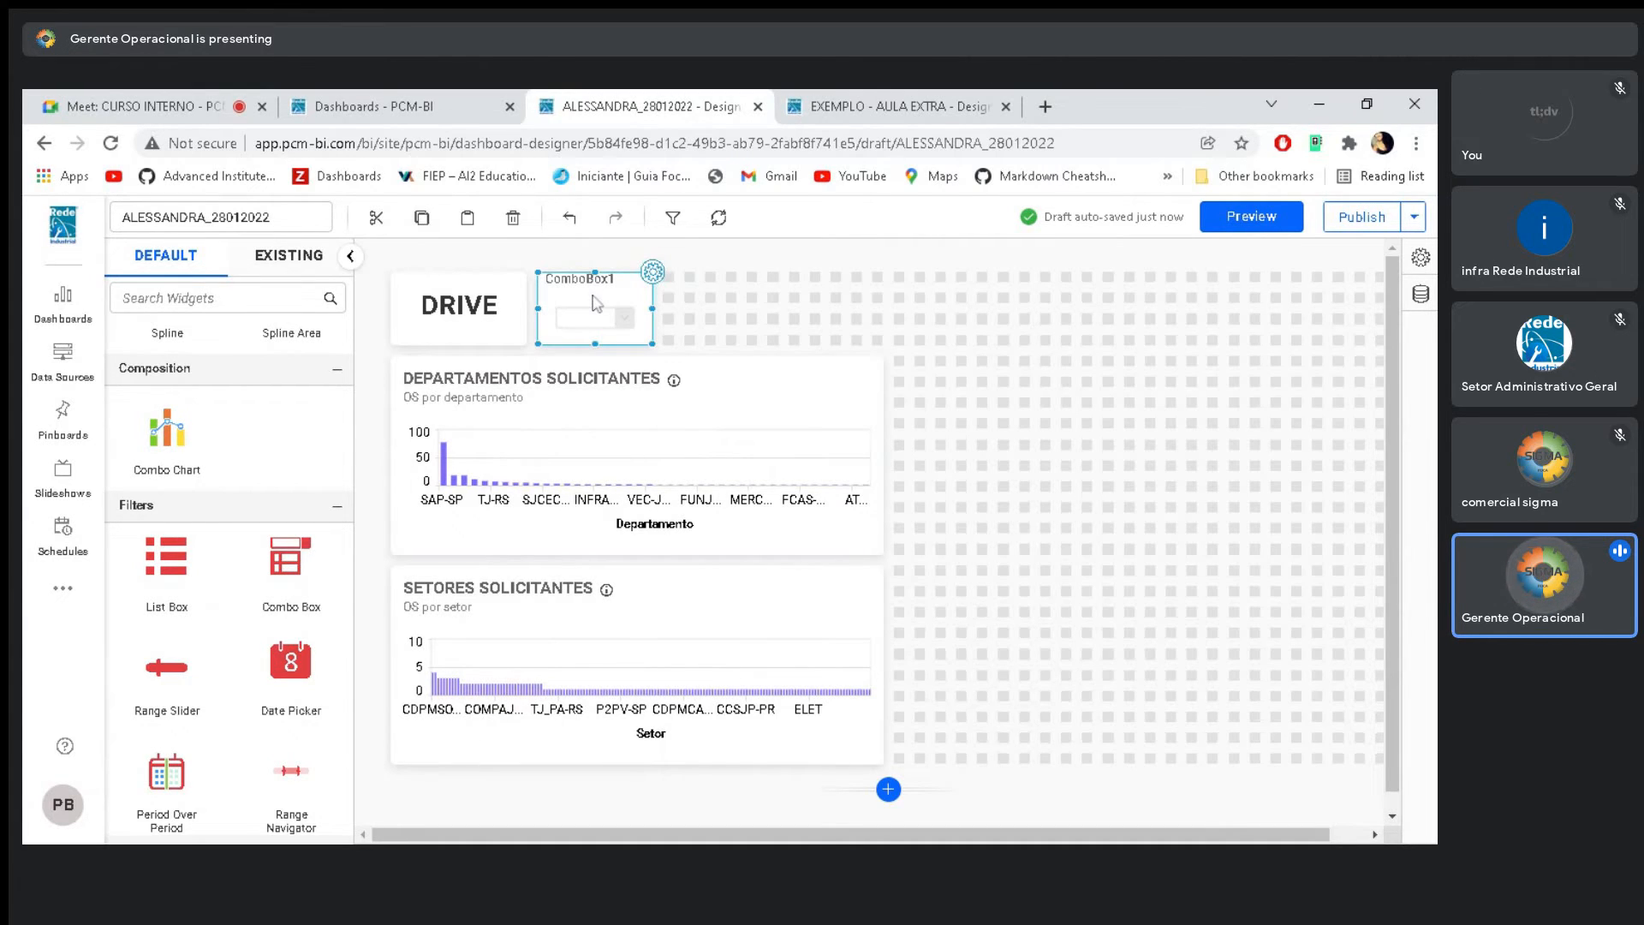
{"action": "left_click", "coordinate": [653, 272]}
{"action": "double_click", "coordinate": [948, 320]}
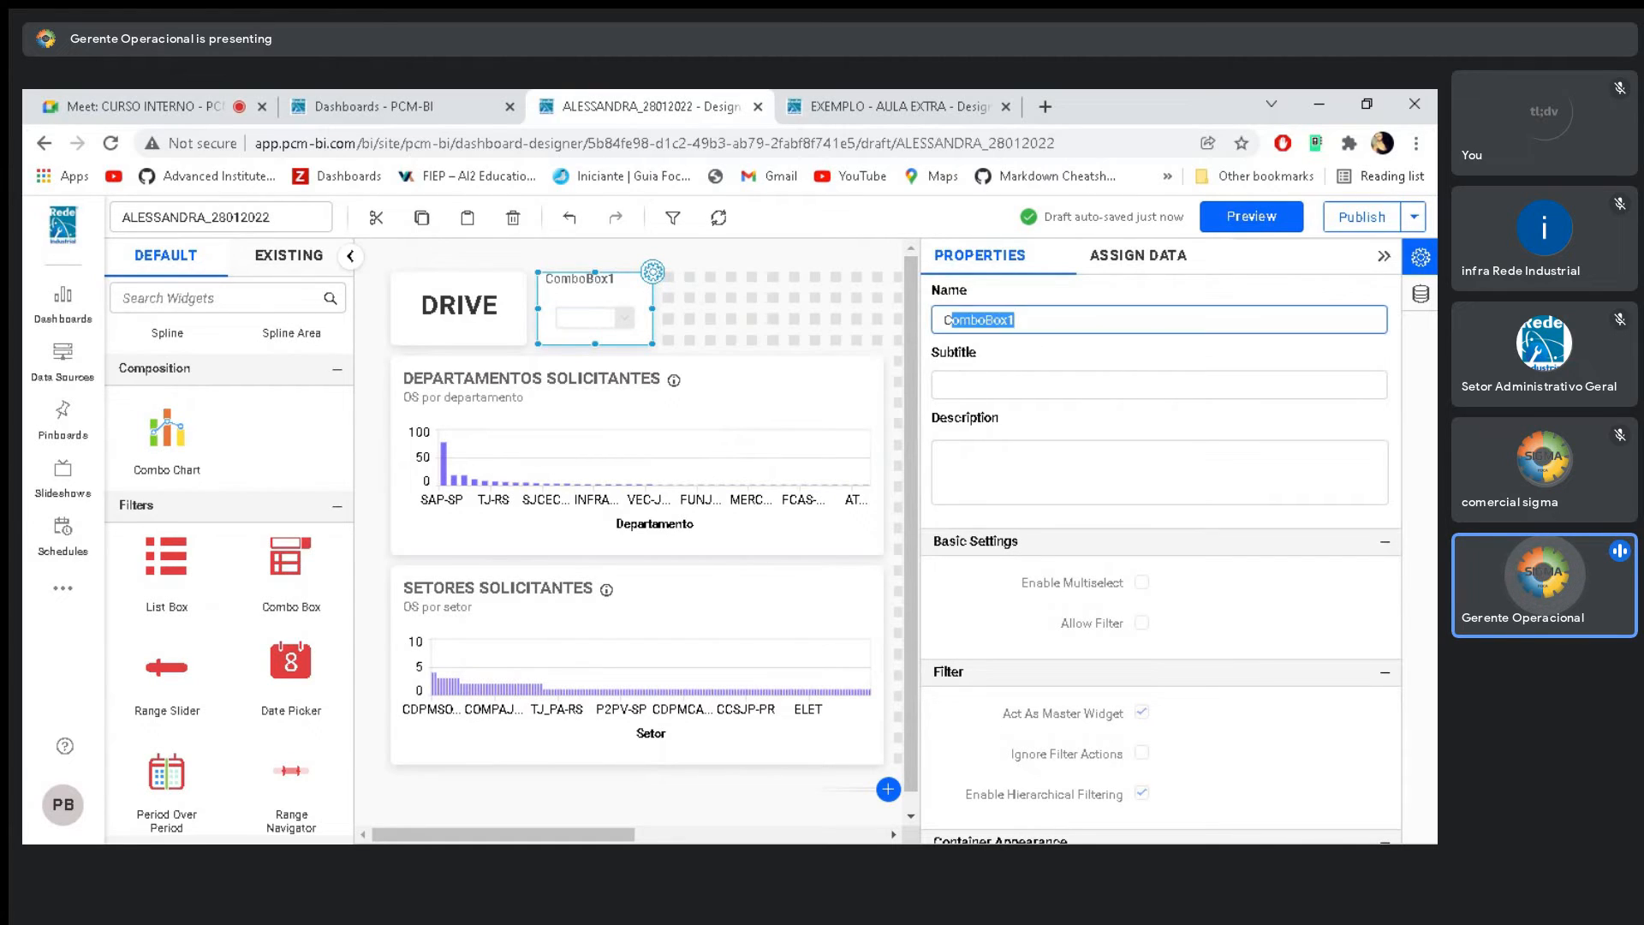
{"action": "type", "text": "DEPARYAMEN"}
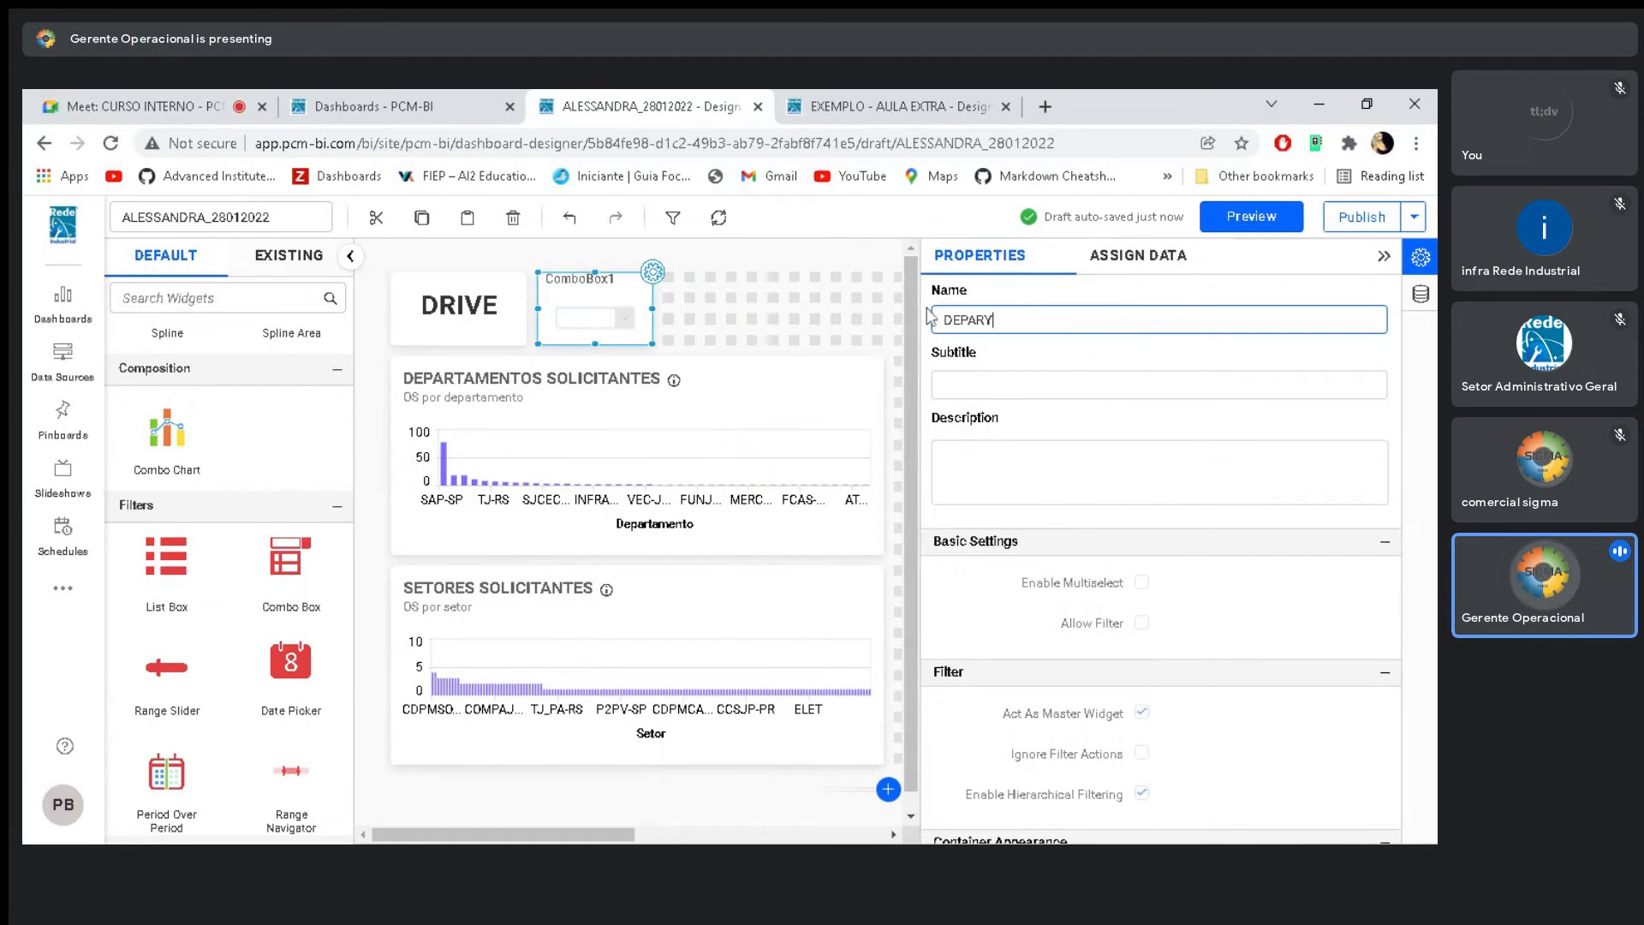
{"action": "key", "text": "Left"}
{"action": "key", "text": "Left"}
{"action": "key", "text": "Left"}
{"action": "key", "text": "Delete"}
{"action": "type", "text": "T"}
{"action": "key", "text": "End"}
{"action": "type", "text": "TOS"}
{"action": "left_click", "coordinate": [1172, 432]}
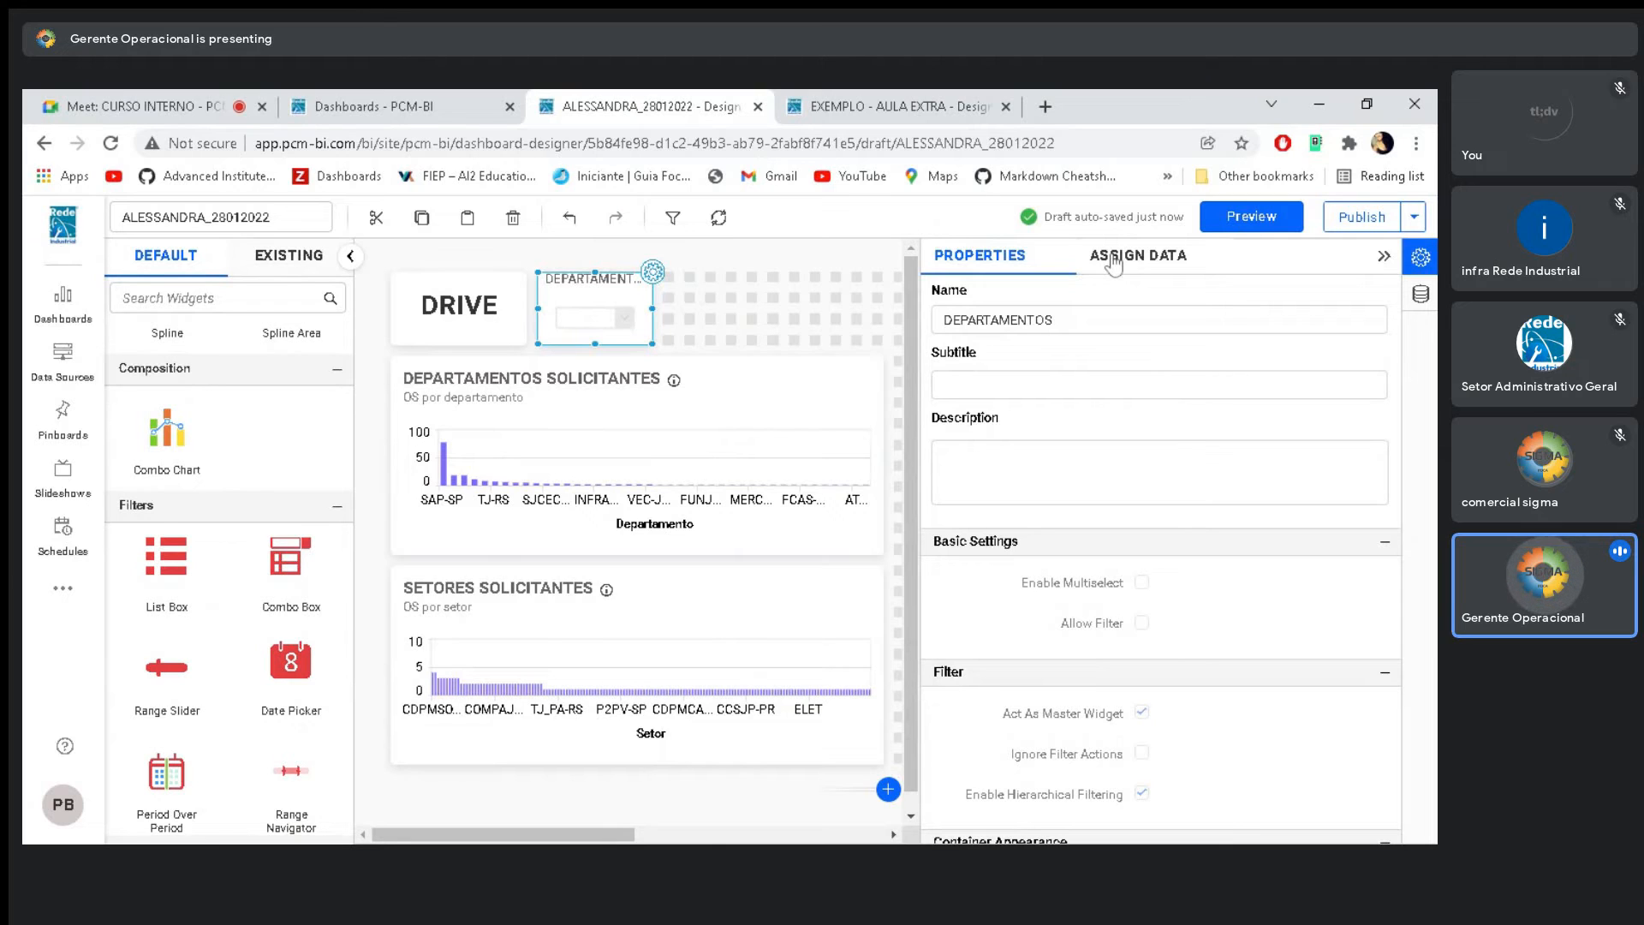
Assign the Departamento dimension as the value of the DEPARTAMENTOS combo box
{"action": "left_click", "coordinate": [1046, 541]}
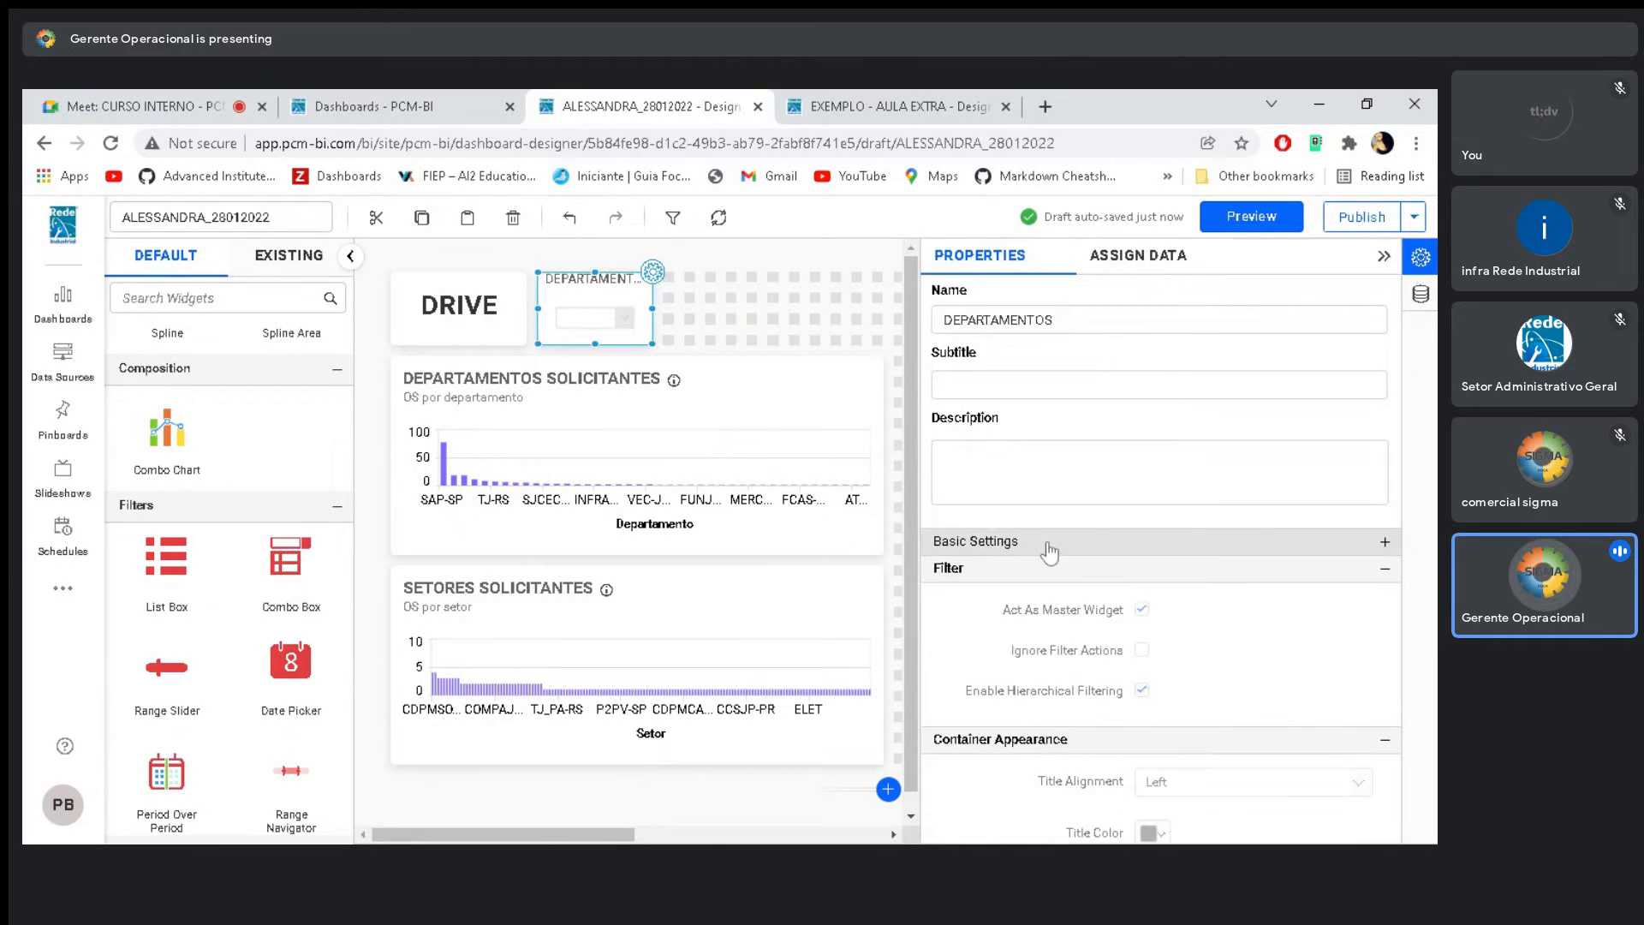
{"action": "left_click", "coordinate": [1129, 266]}
{"action": "left_click_drag", "start_coordinate": [1019, 738], "coordinate": [1267, 342]}
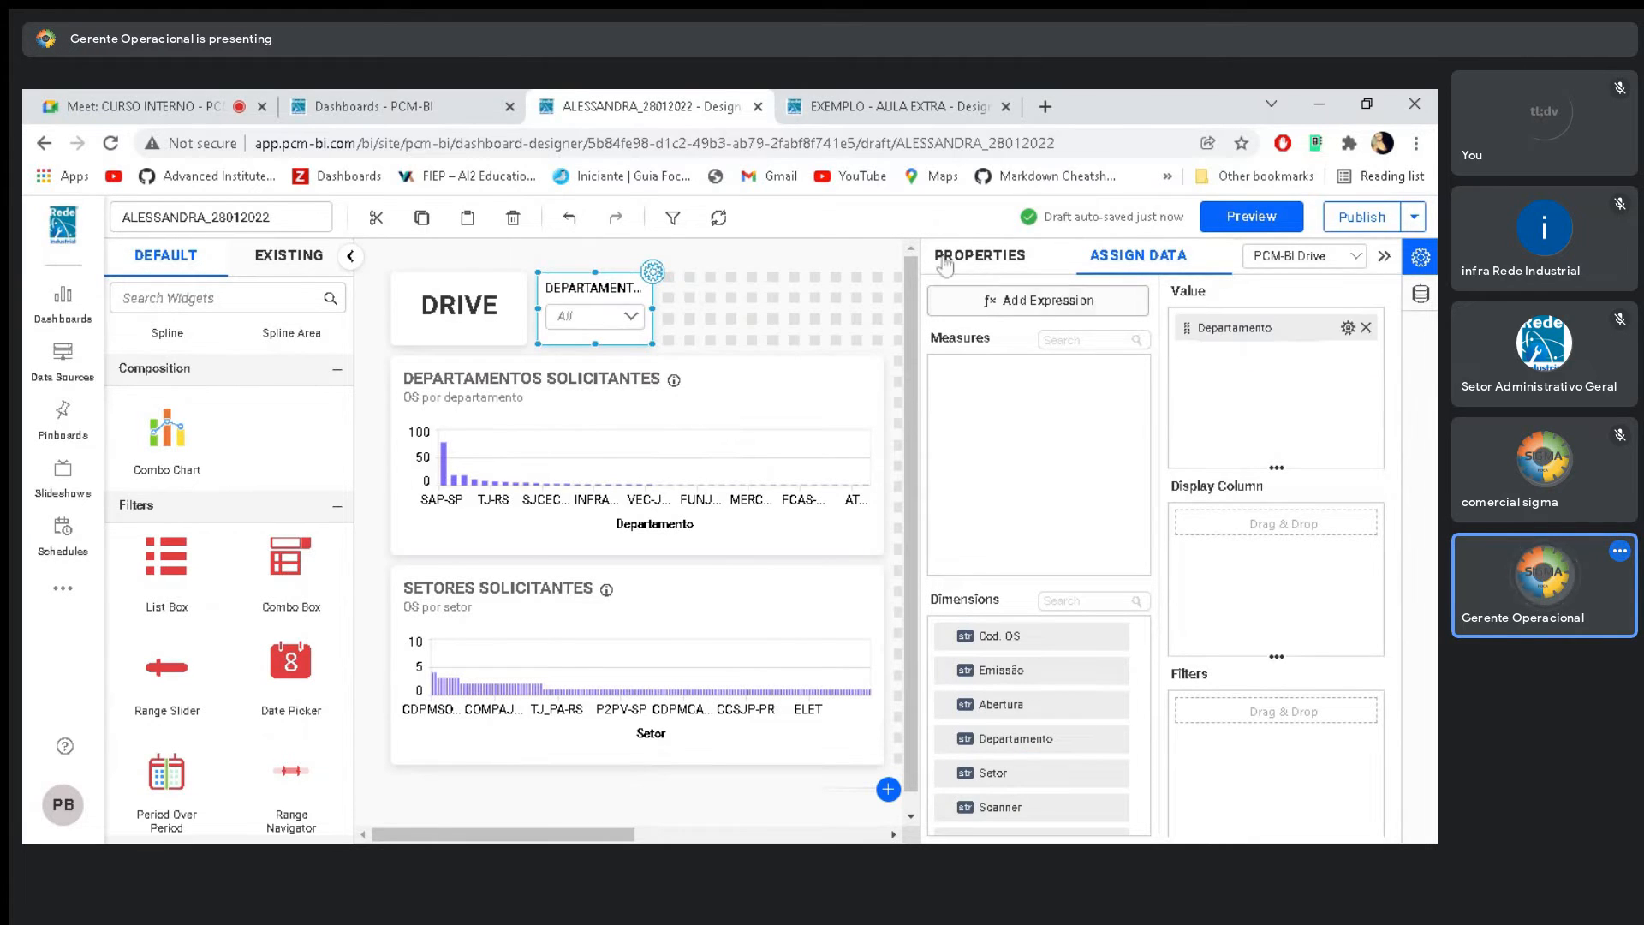
Look through the filter, container appearance and container action properties of the DEPARTAMENTOS combo box
{"action": "left_click", "coordinate": [949, 262]}
{"action": "scroll", "coordinate": [1121, 620], "scroll_direction": "down", "scroll_amount": 2}
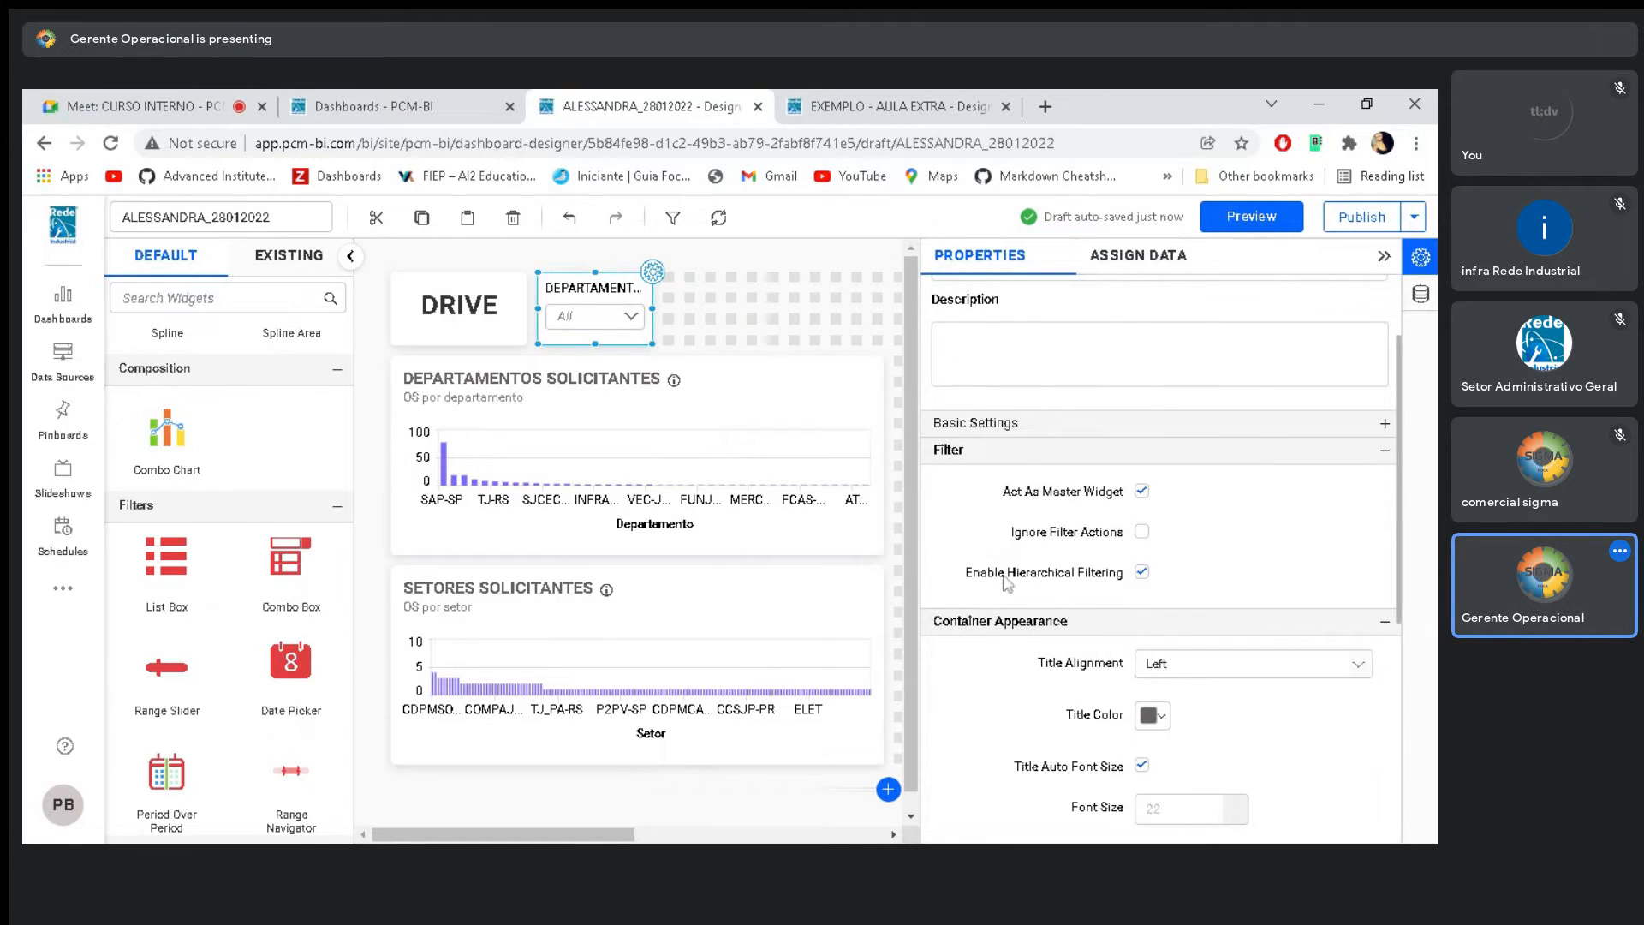
{"action": "scroll", "coordinate": [1066, 587], "scroll_direction": "down", "scroll_amount": 1}
{"action": "scroll", "coordinate": [1061, 600], "scroll_direction": "up", "scroll_amount": 3}
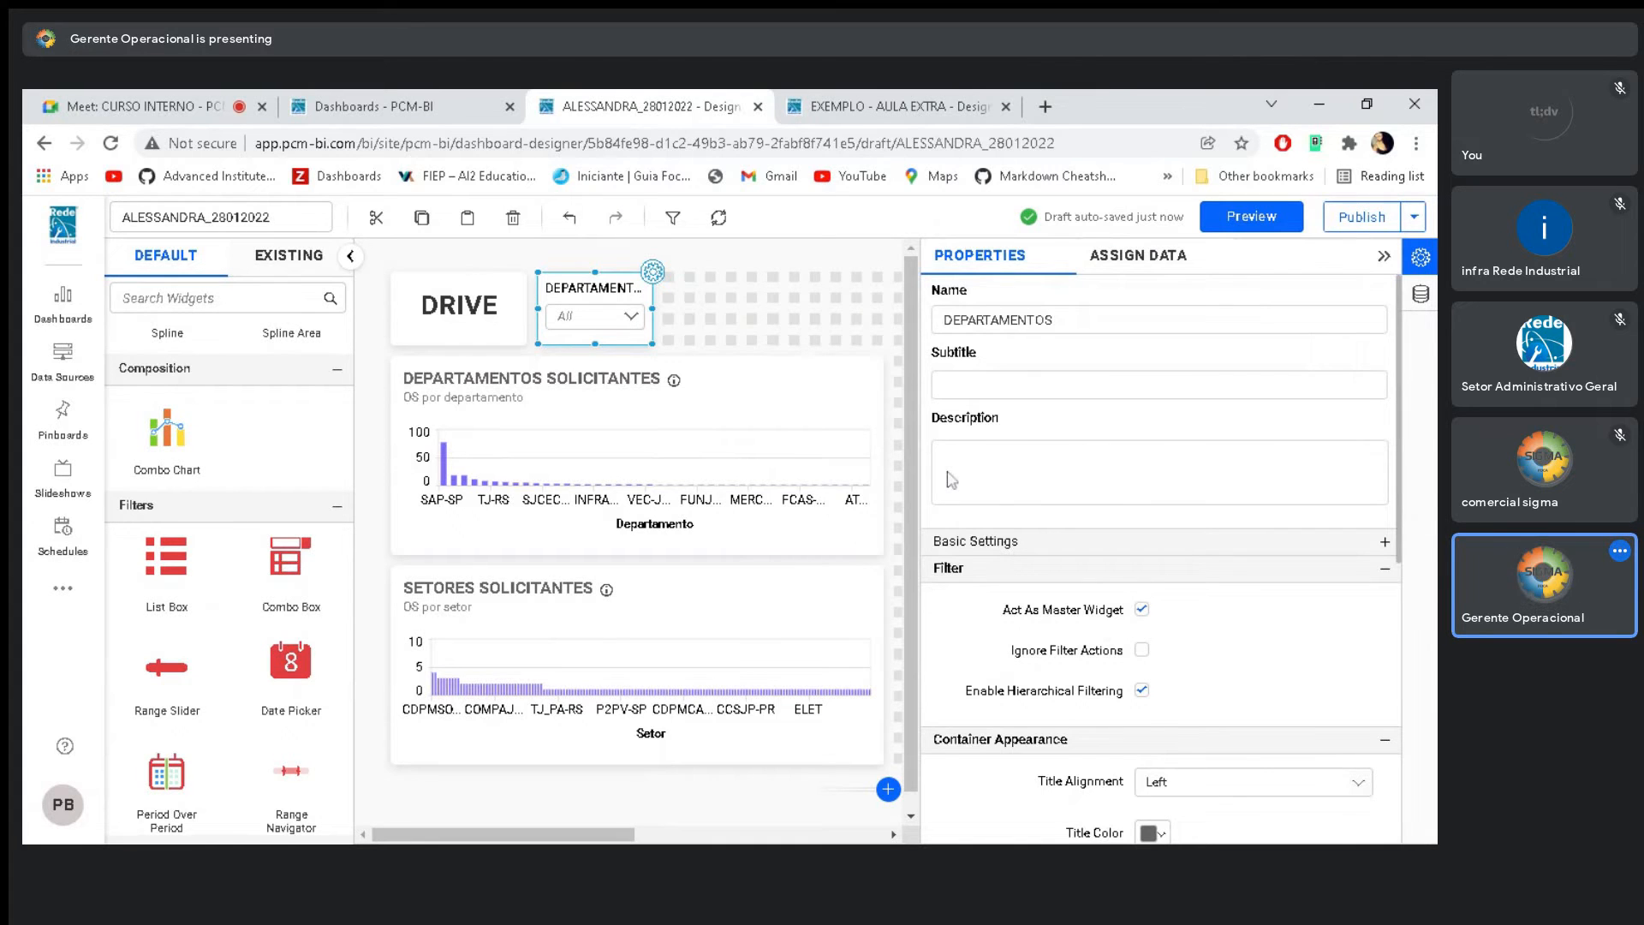
{"action": "scroll", "coordinate": [984, 514], "scroll_direction": "down", "scroll_amount": 3}
{"action": "scroll", "coordinate": [1071, 633], "scroll_direction": "up", "scroll_amount": 3}
{"action": "scroll", "coordinate": [1090, 663], "scroll_direction": "down", "scroll_amount": 6}
{"action": "scroll", "coordinate": [1110, 728], "scroll_direction": "up", "scroll_amount": 6}
Turn Act As Master Widget off and back on for the DEPARTAMENTOS combo box, reviewing its remaining properties
{"action": "left_click", "coordinate": [1144, 611]}
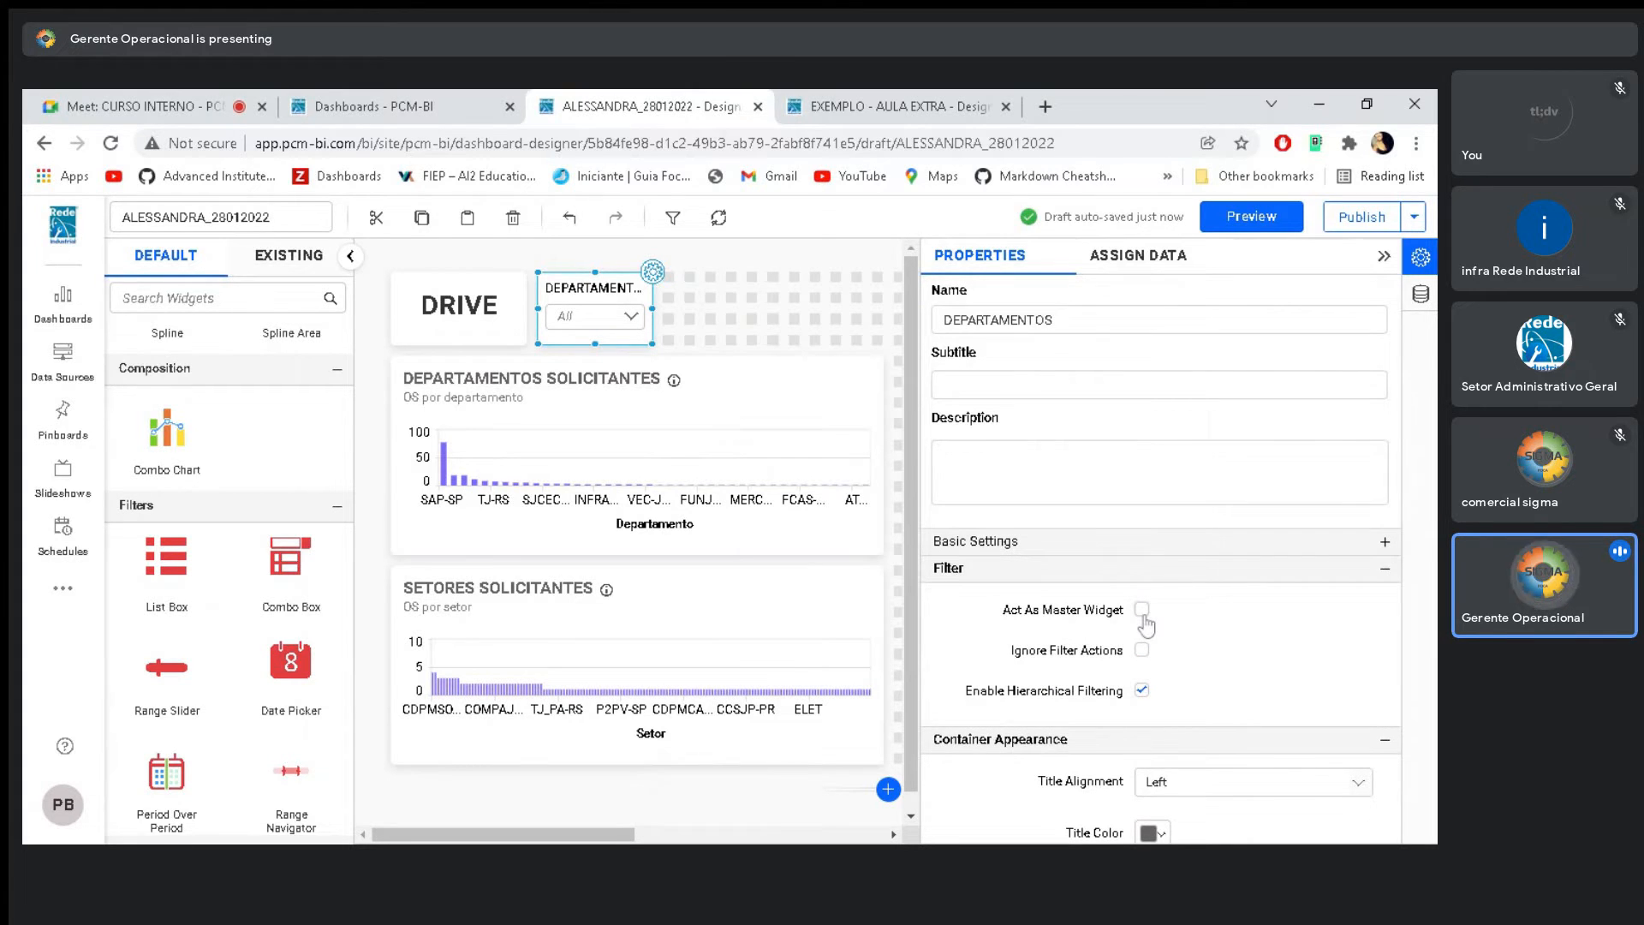
{"action": "scroll", "coordinate": [1145, 628], "scroll_direction": "down", "scroll_amount": 6}
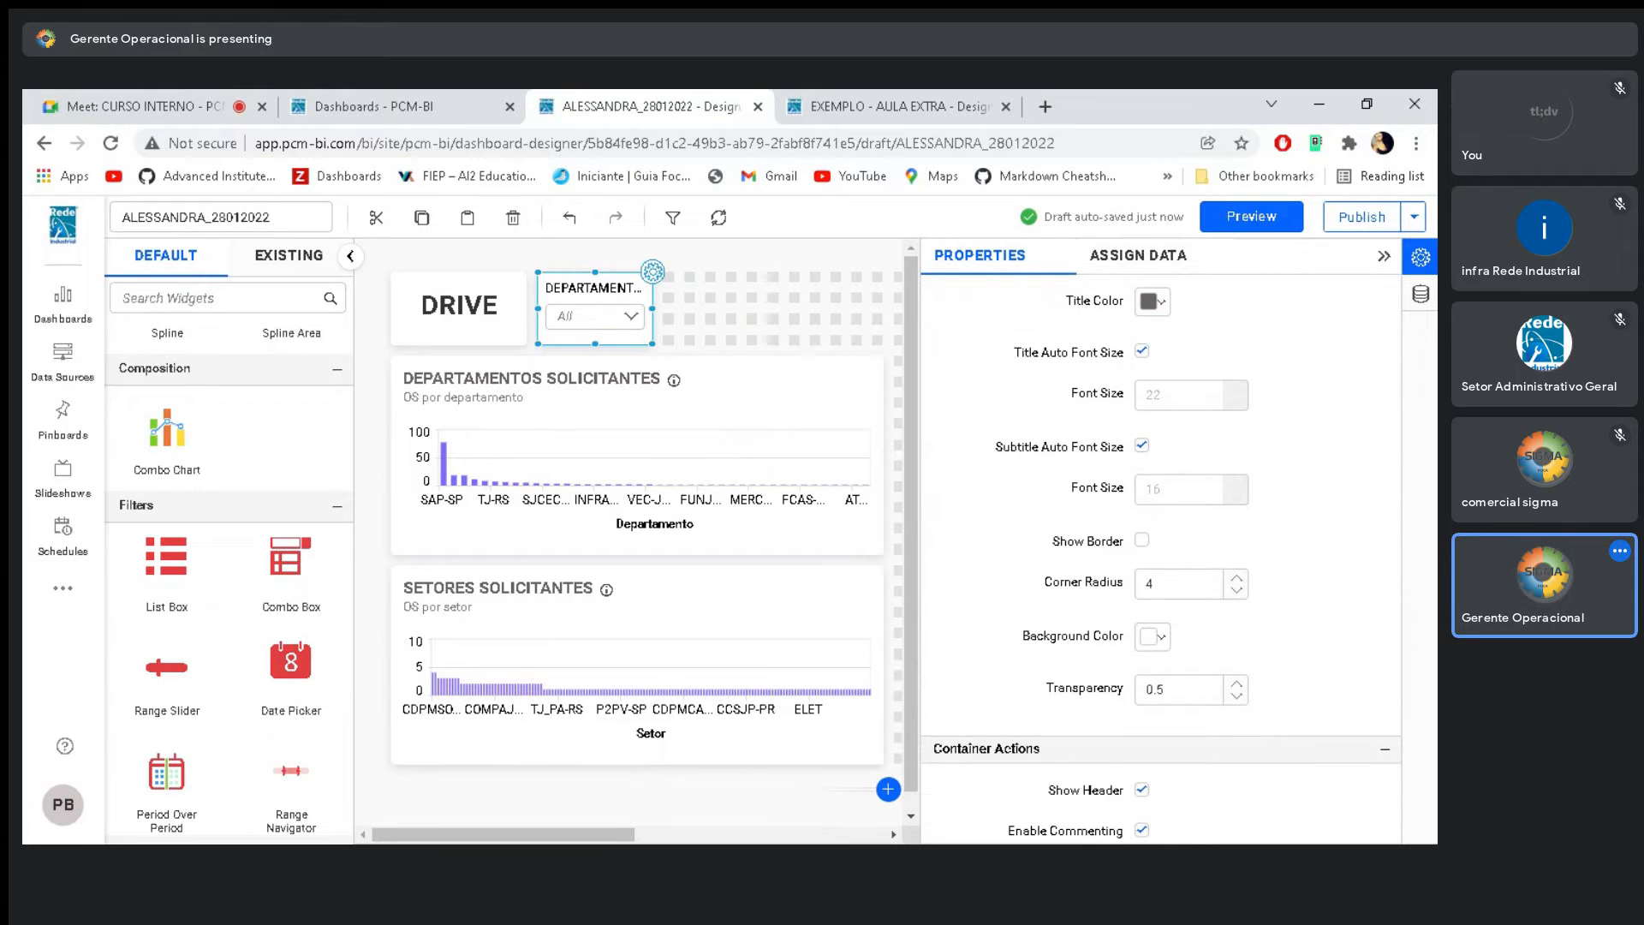
{"action": "scroll", "coordinate": [1150, 636], "scroll_direction": "down", "scroll_amount": 1}
{"action": "scroll", "coordinate": [1153, 638], "scroll_direction": "up", "scroll_amount": 5}
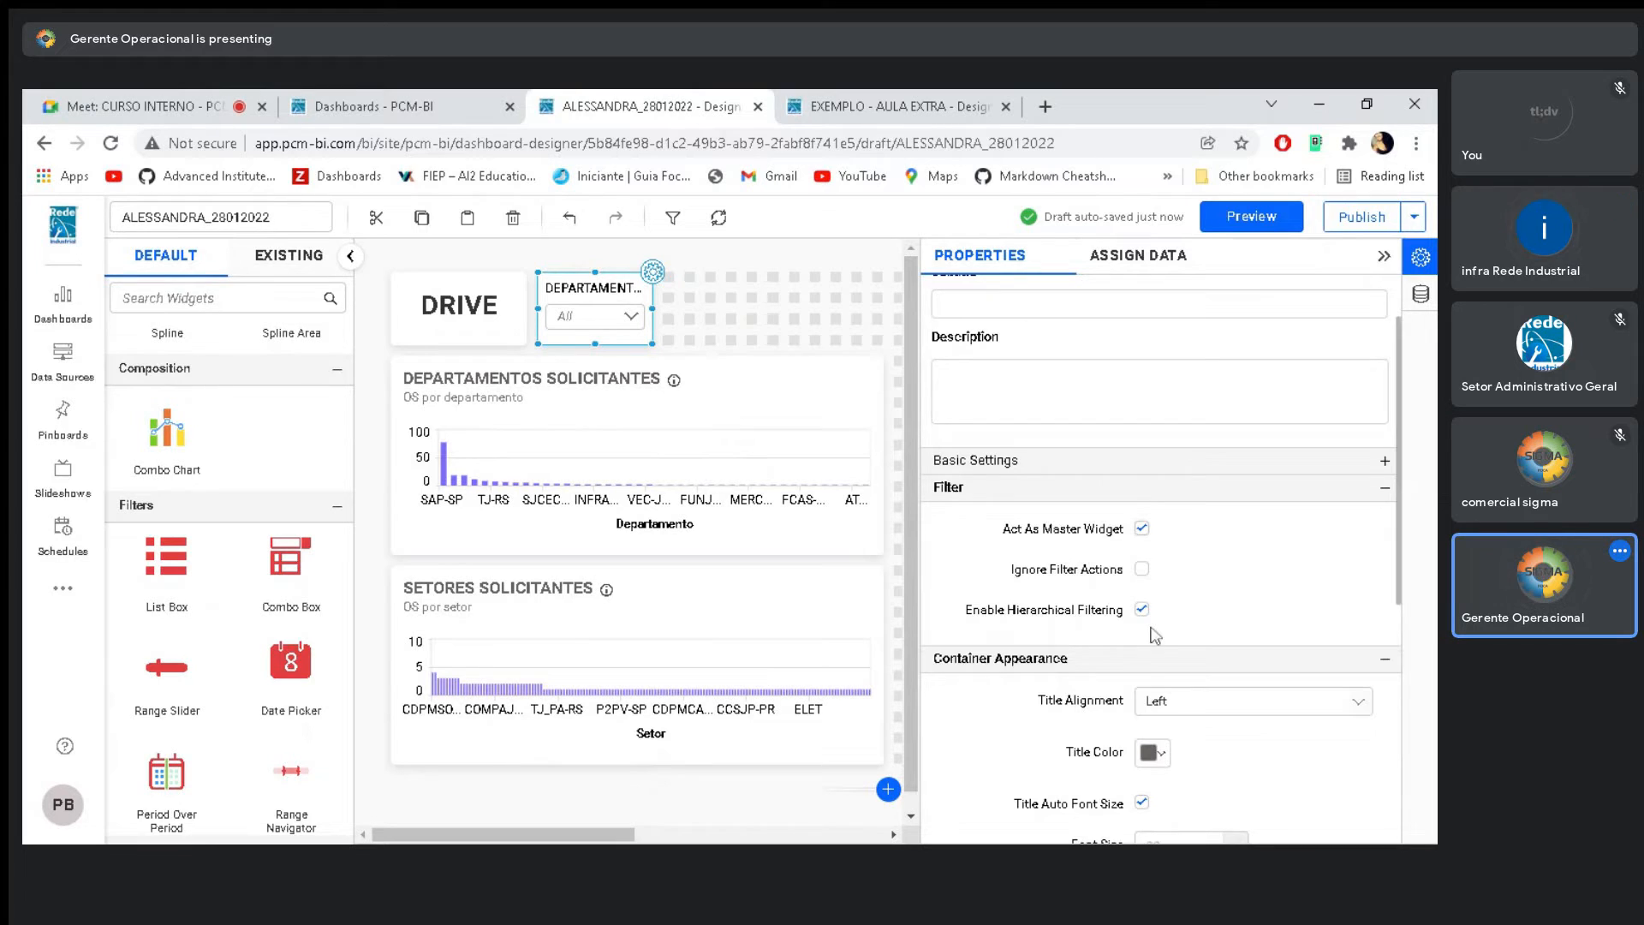
{"action": "scroll", "coordinate": [1152, 638], "scroll_direction": "down", "scroll_amount": 2}
{"action": "scroll", "coordinate": [1152, 638], "scroll_direction": "down", "scroll_amount": 3}
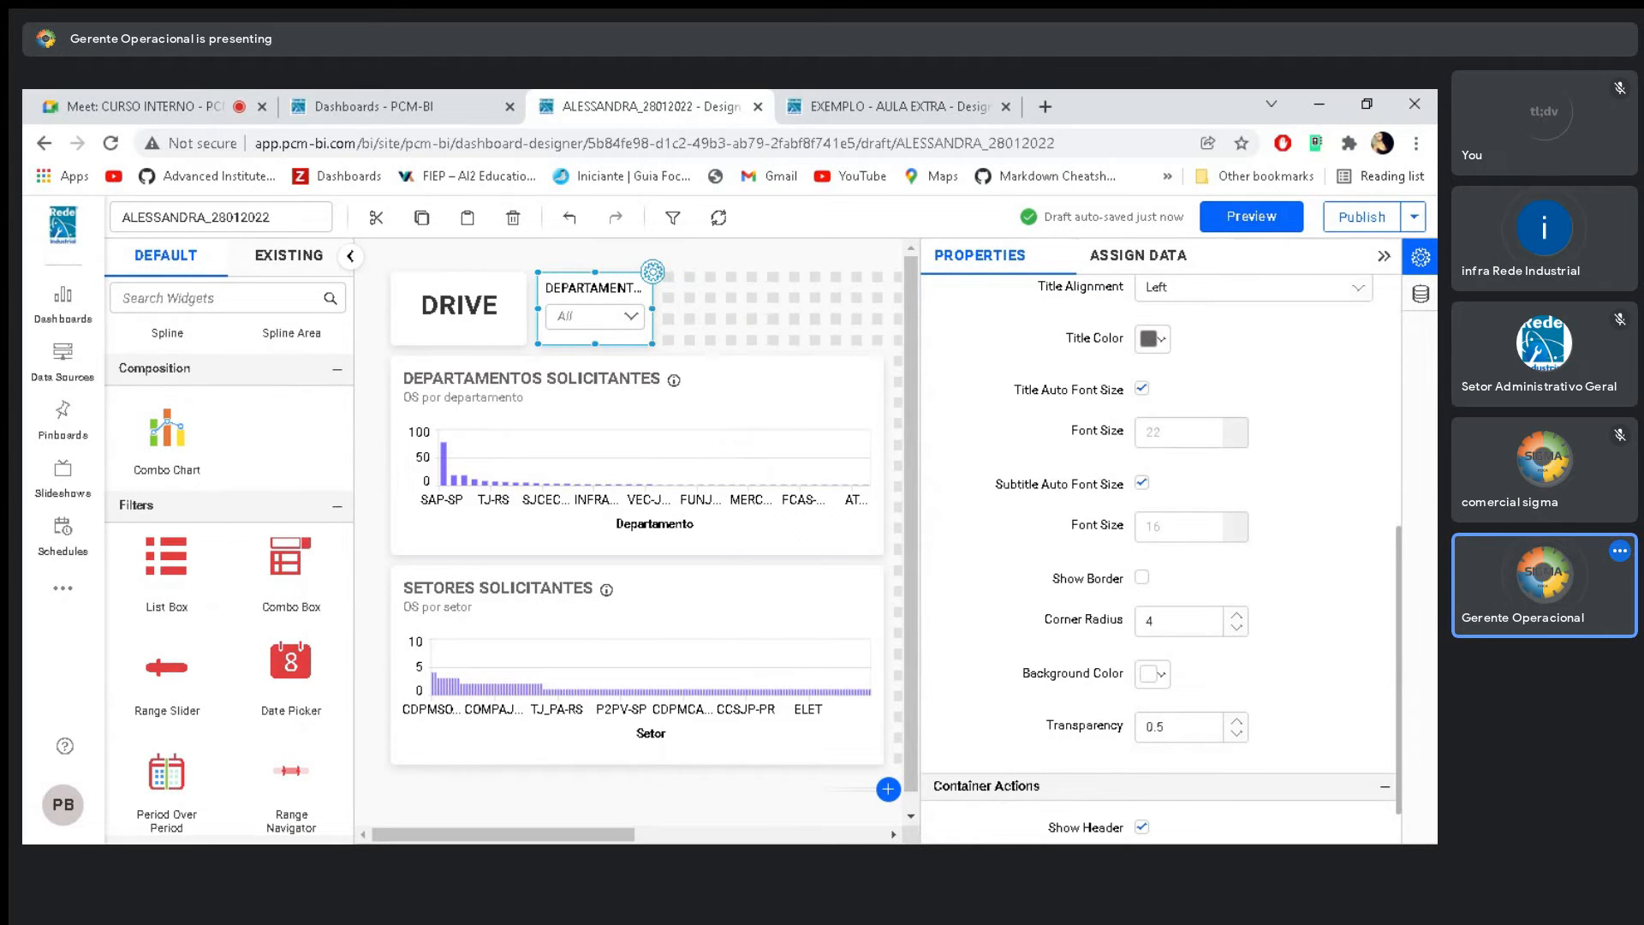
{"action": "scroll", "coordinate": [1156, 638], "scroll_direction": "up", "scroll_amount": 3}
{"action": "scroll", "coordinate": [1158, 631], "scroll_direction": "up", "scroll_amount": 3}
Check which field is assigned to the DEPARTAMENTOS combo box and compare it with the DEPARTAMENTOS SOLICITANTES chart
{"action": "left_click", "coordinate": [666, 301]}
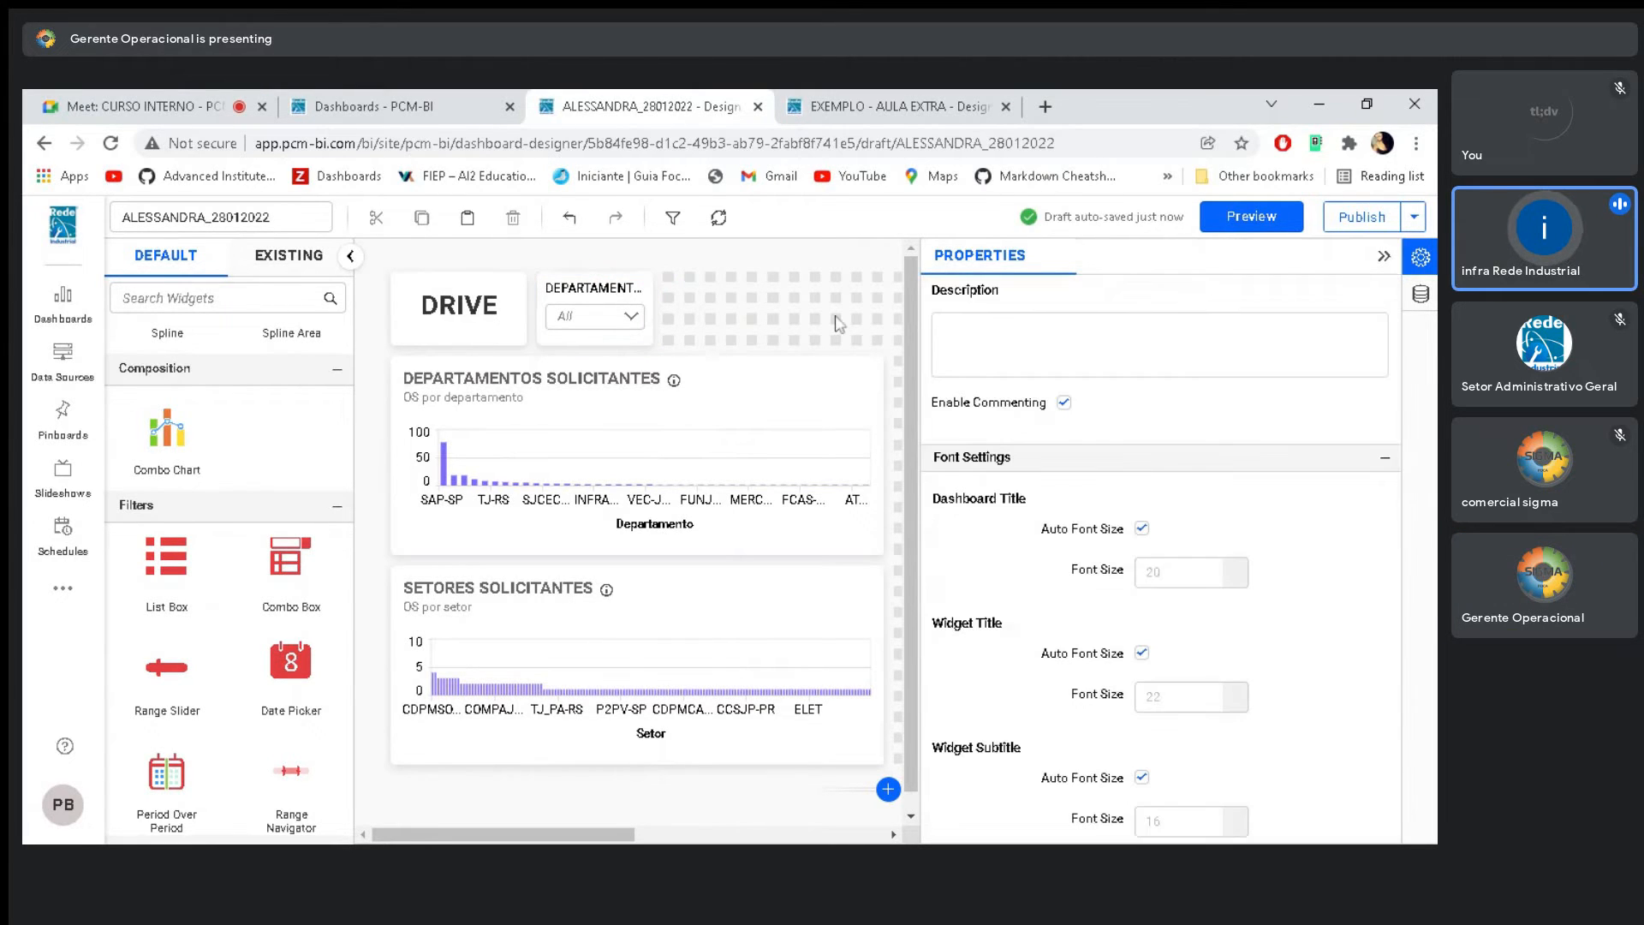
{"action": "left_click", "coordinate": [600, 296]}
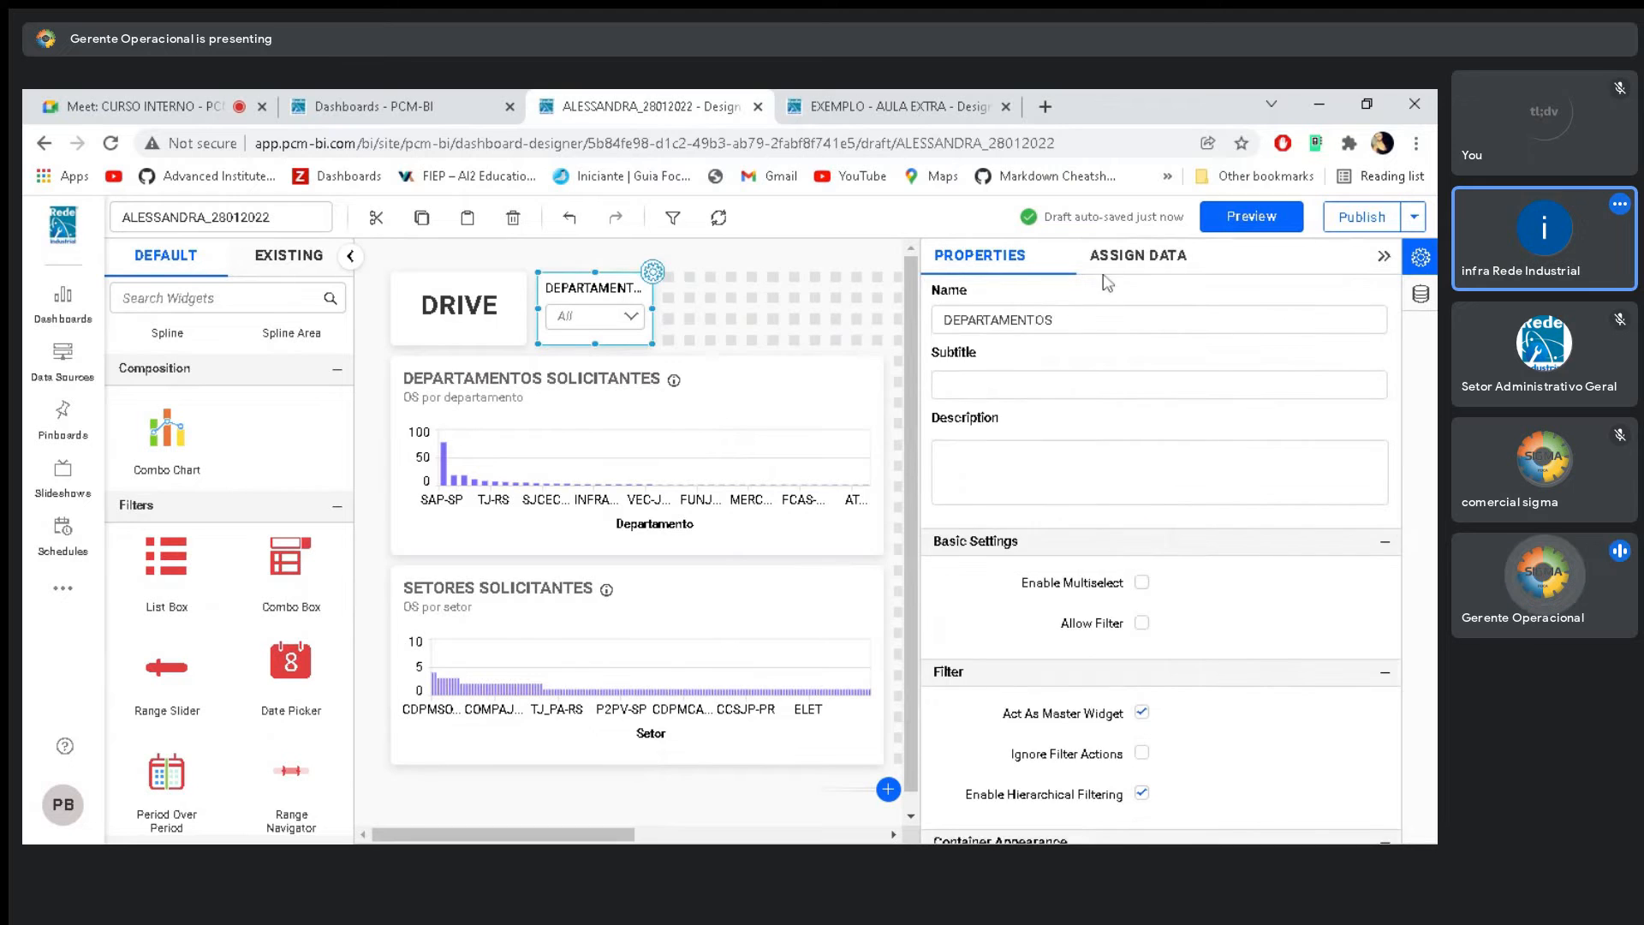
{"action": "left_click", "coordinate": [1138, 255]}
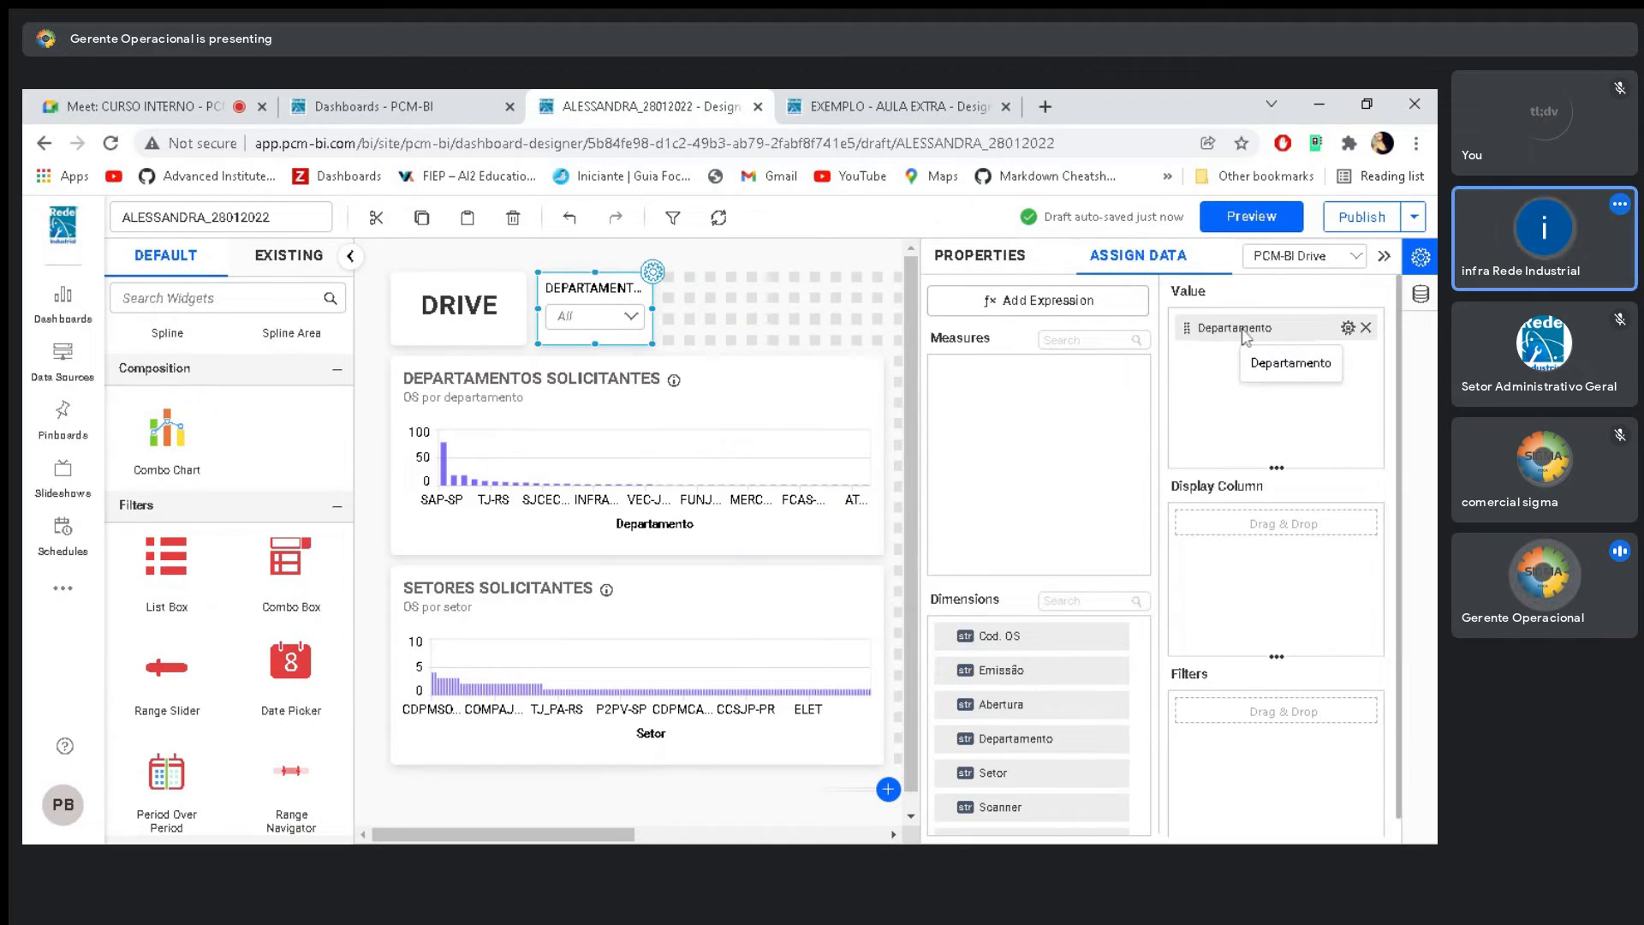
{"action": "left_click", "coordinate": [594, 437]}
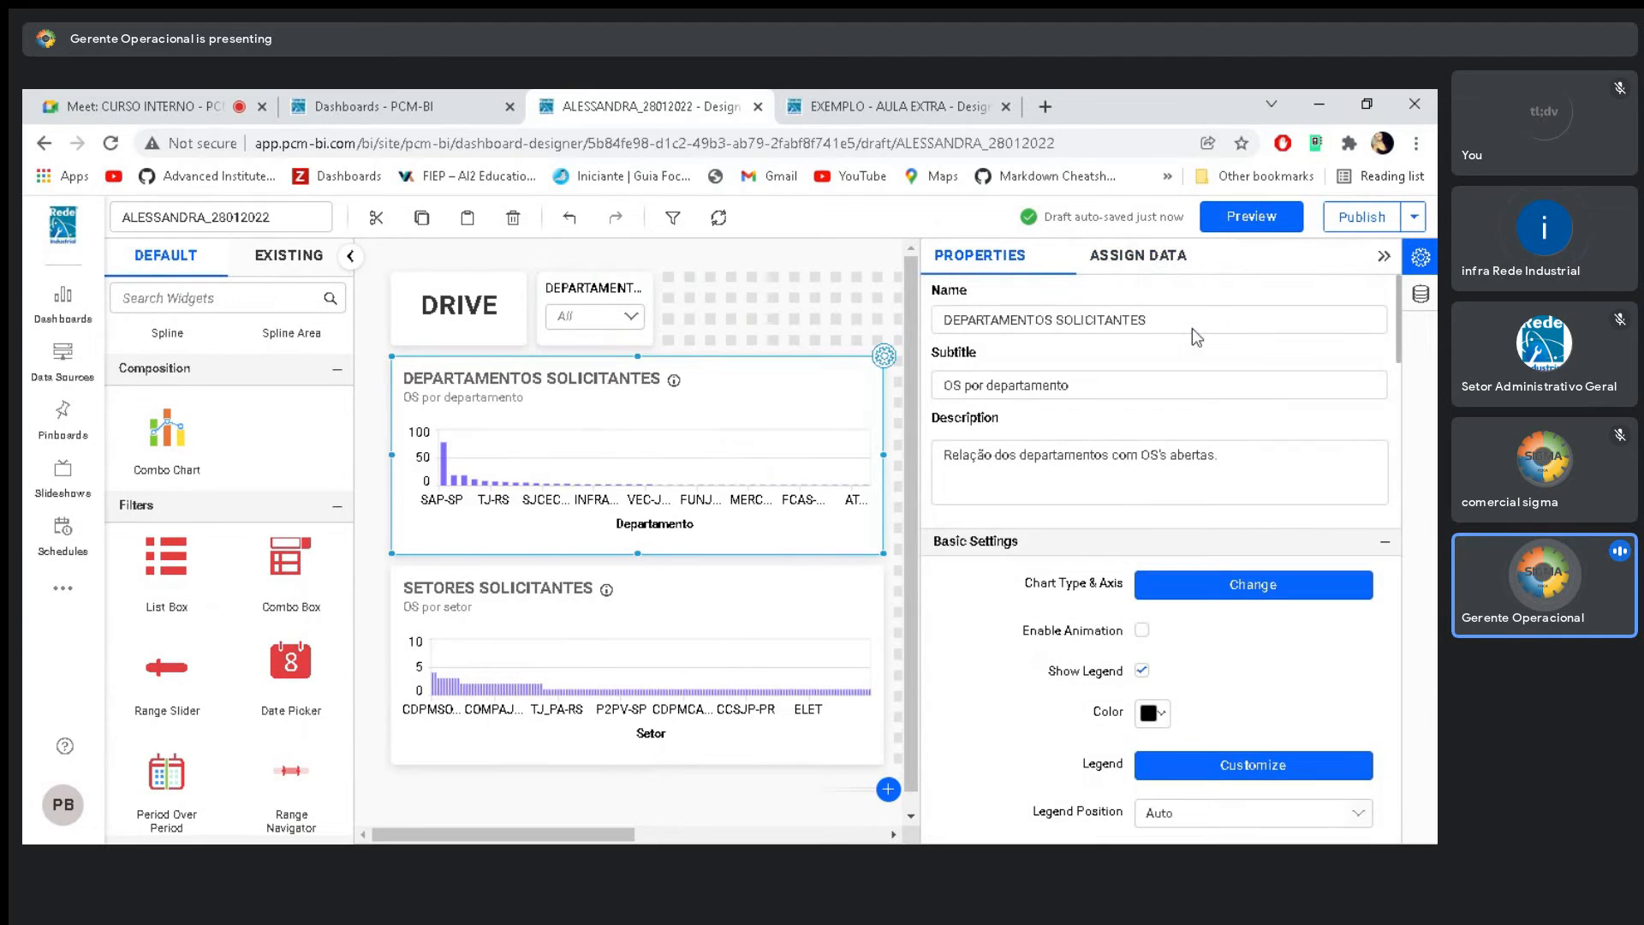
{"action": "left_click", "coordinate": [629, 295]}
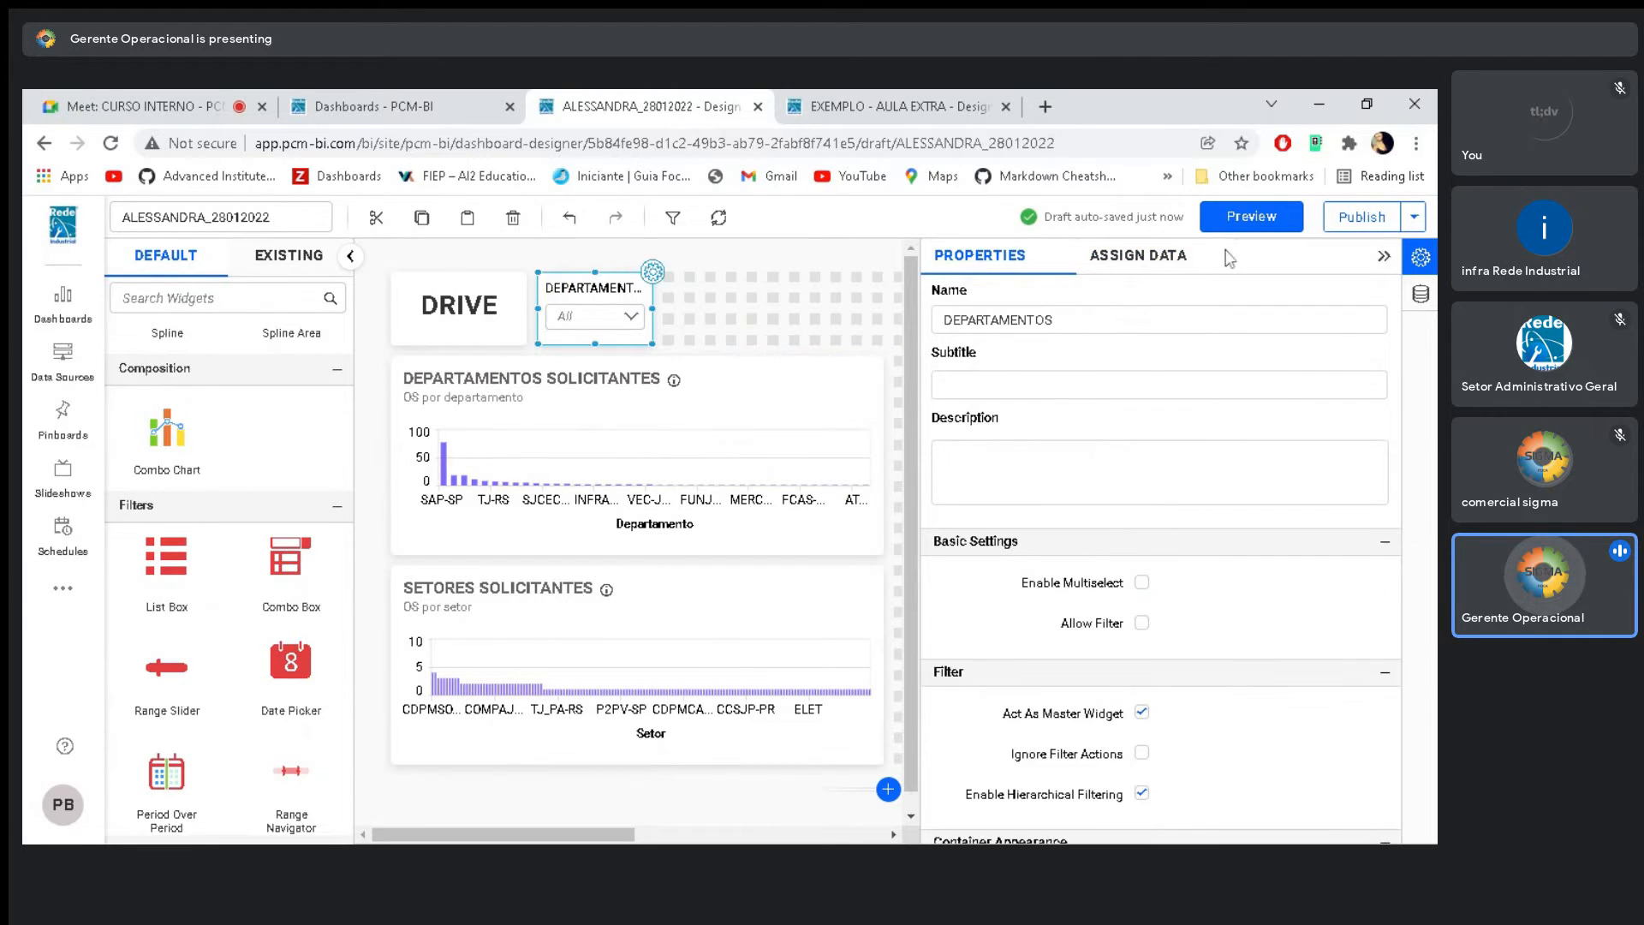
Preview the dashboard, filter it by department AZUL and inspect the bars in both charts
{"action": "left_click", "coordinate": [1251, 217]}
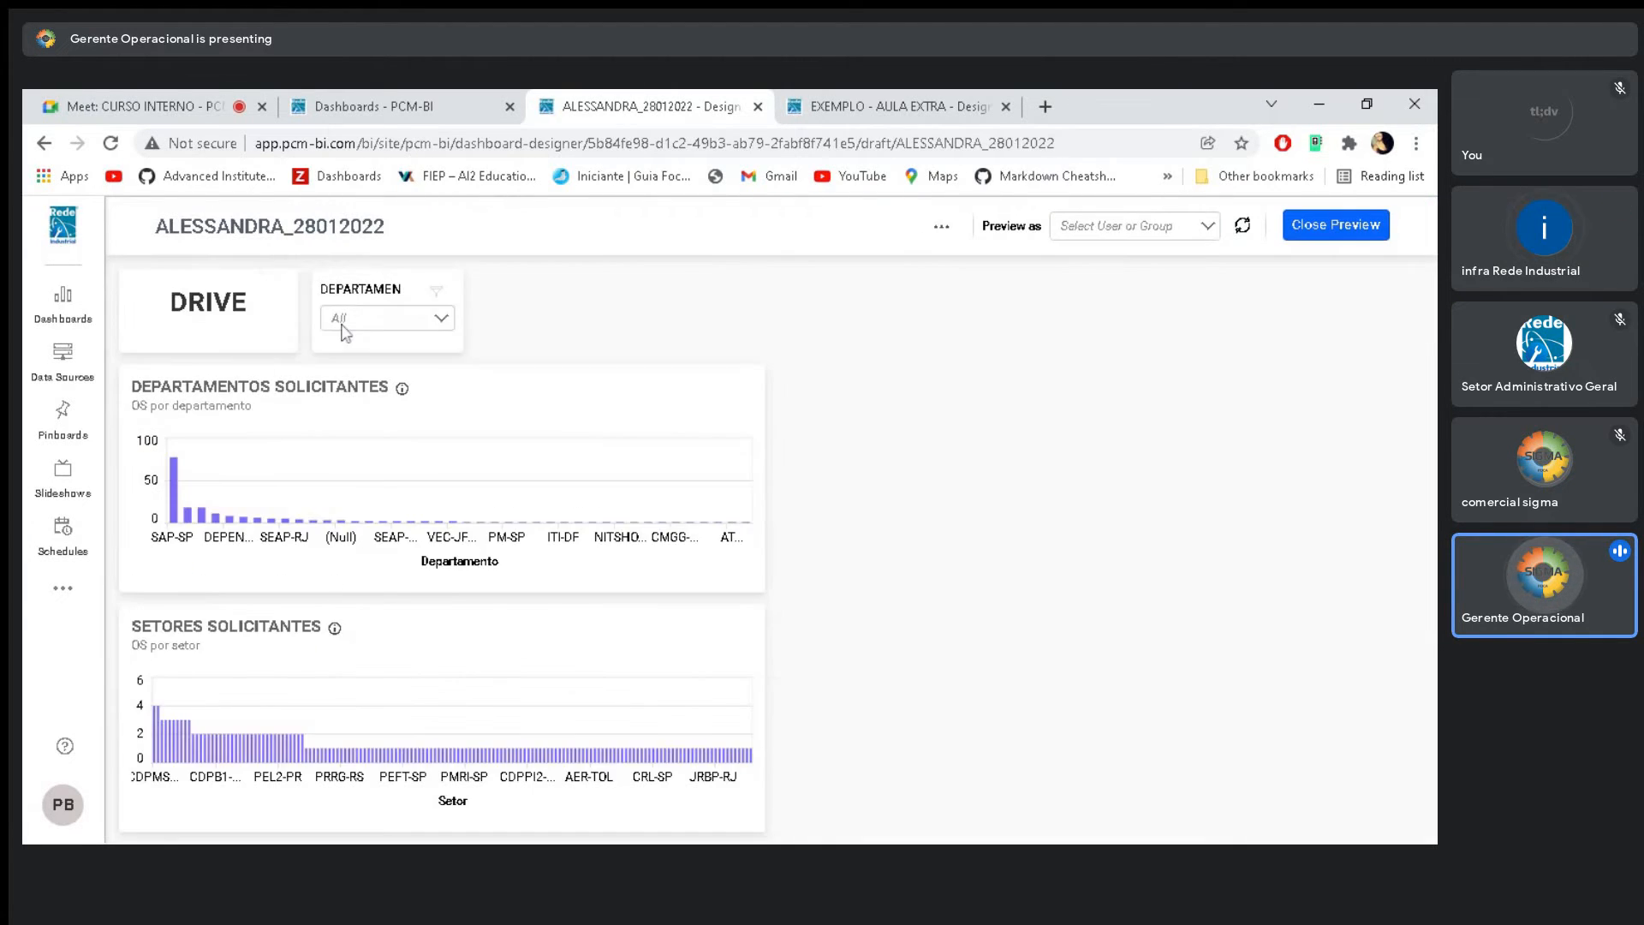
{"action": "left_click", "coordinate": [404, 327]}
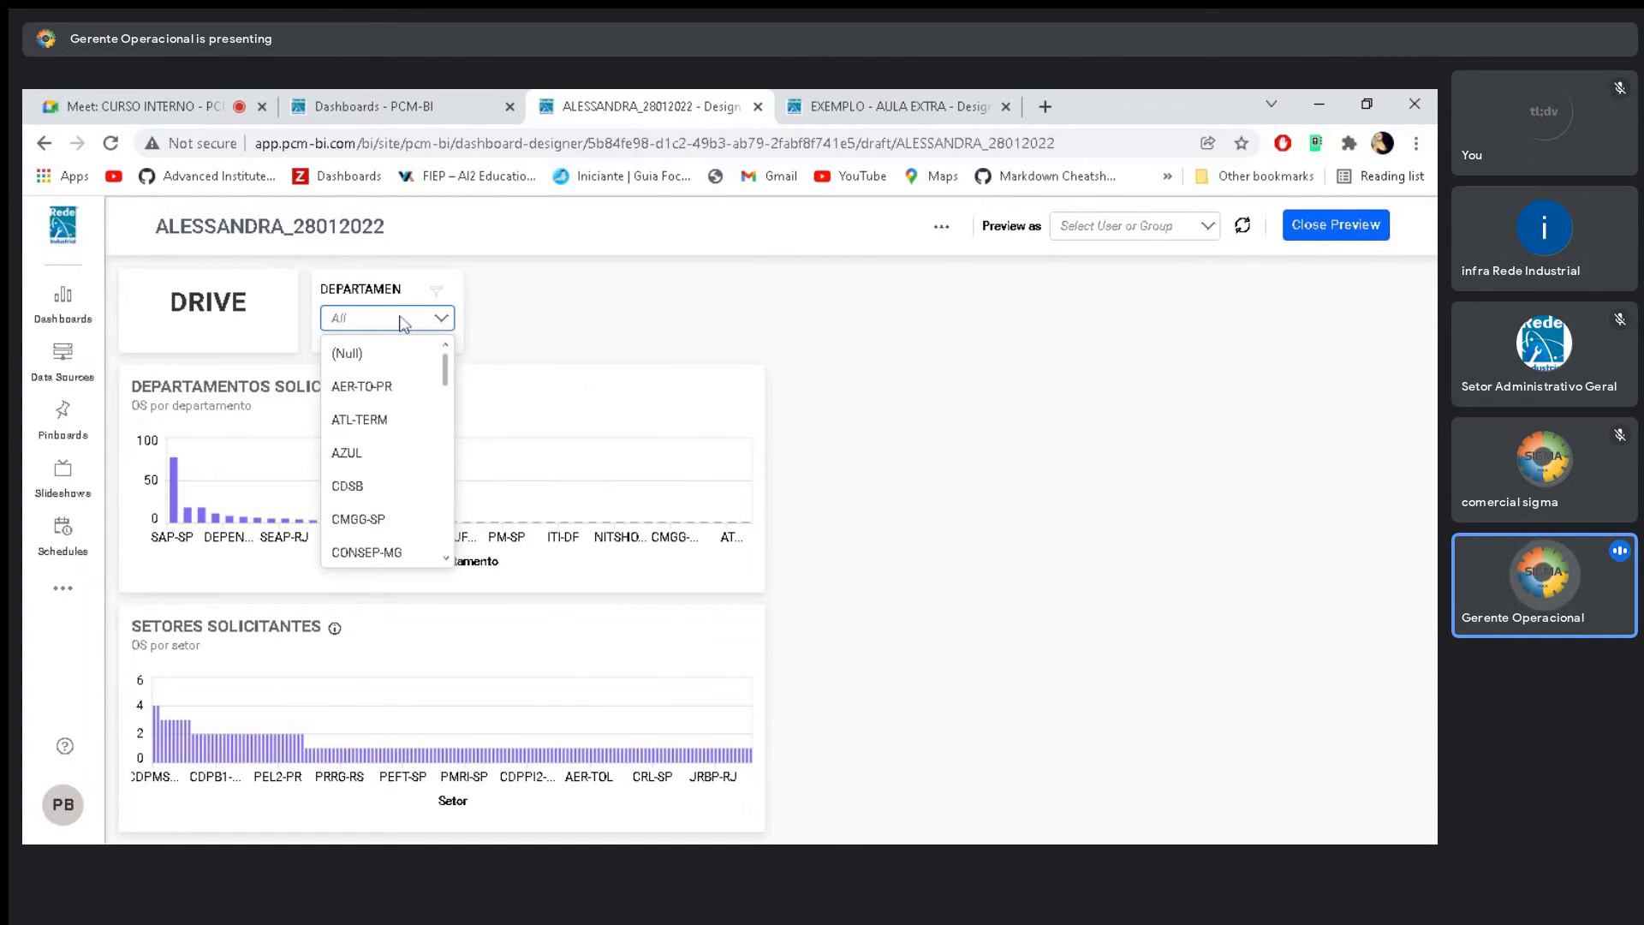
{"action": "left_click", "coordinate": [363, 459]}
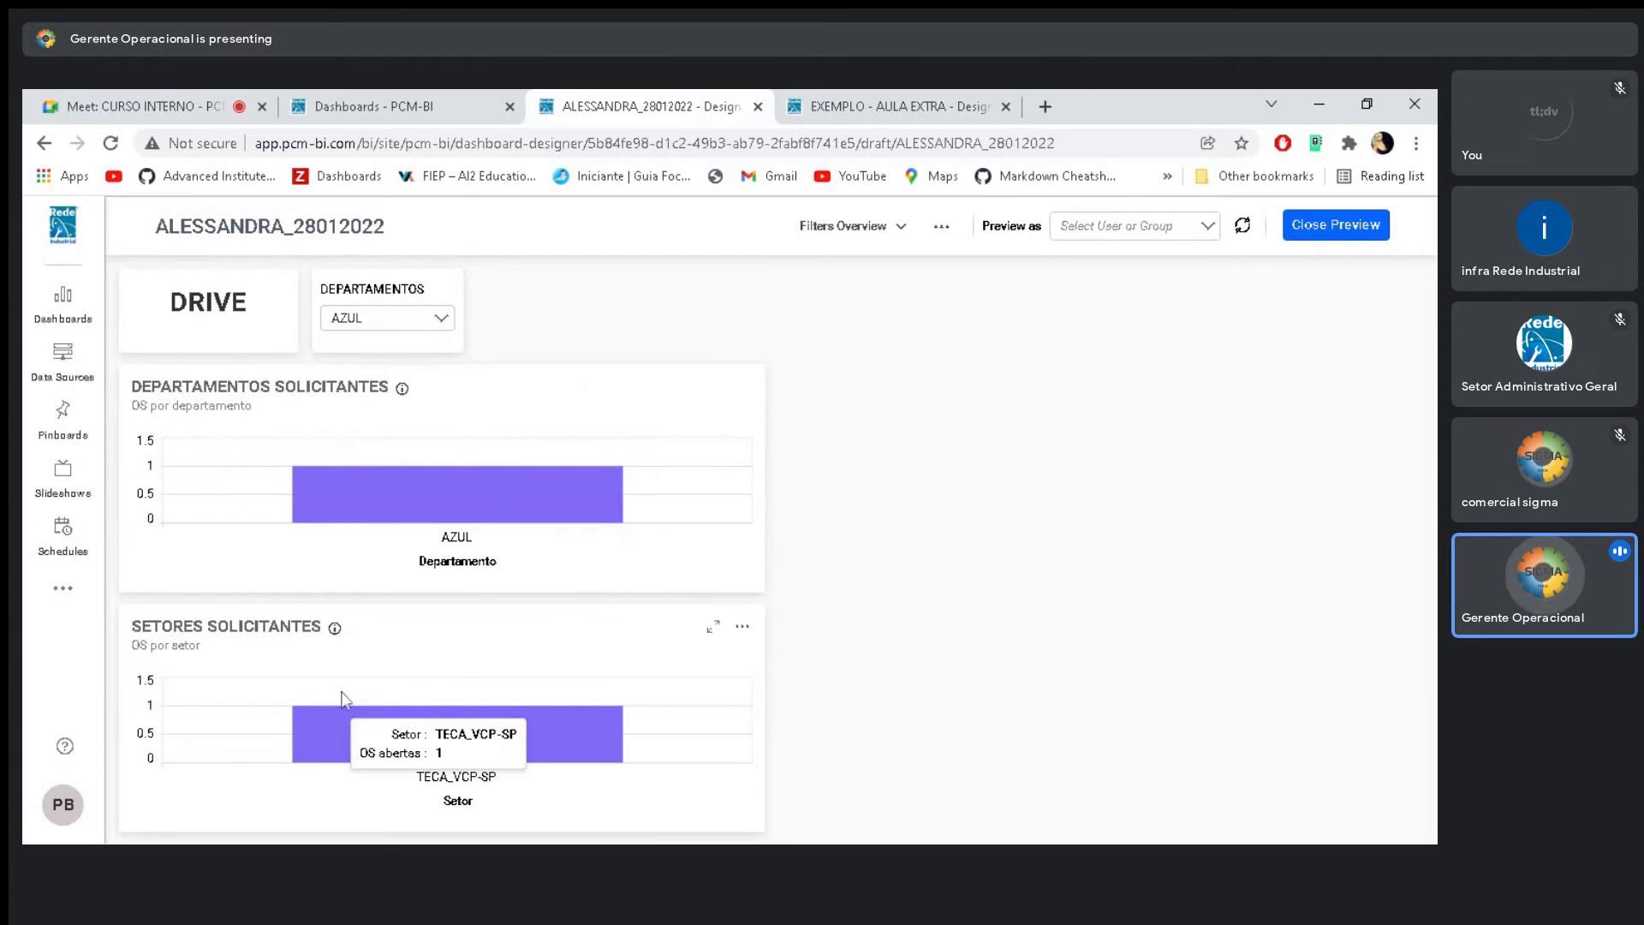
{"action": "mouse_move", "coordinate": [387, 507]}
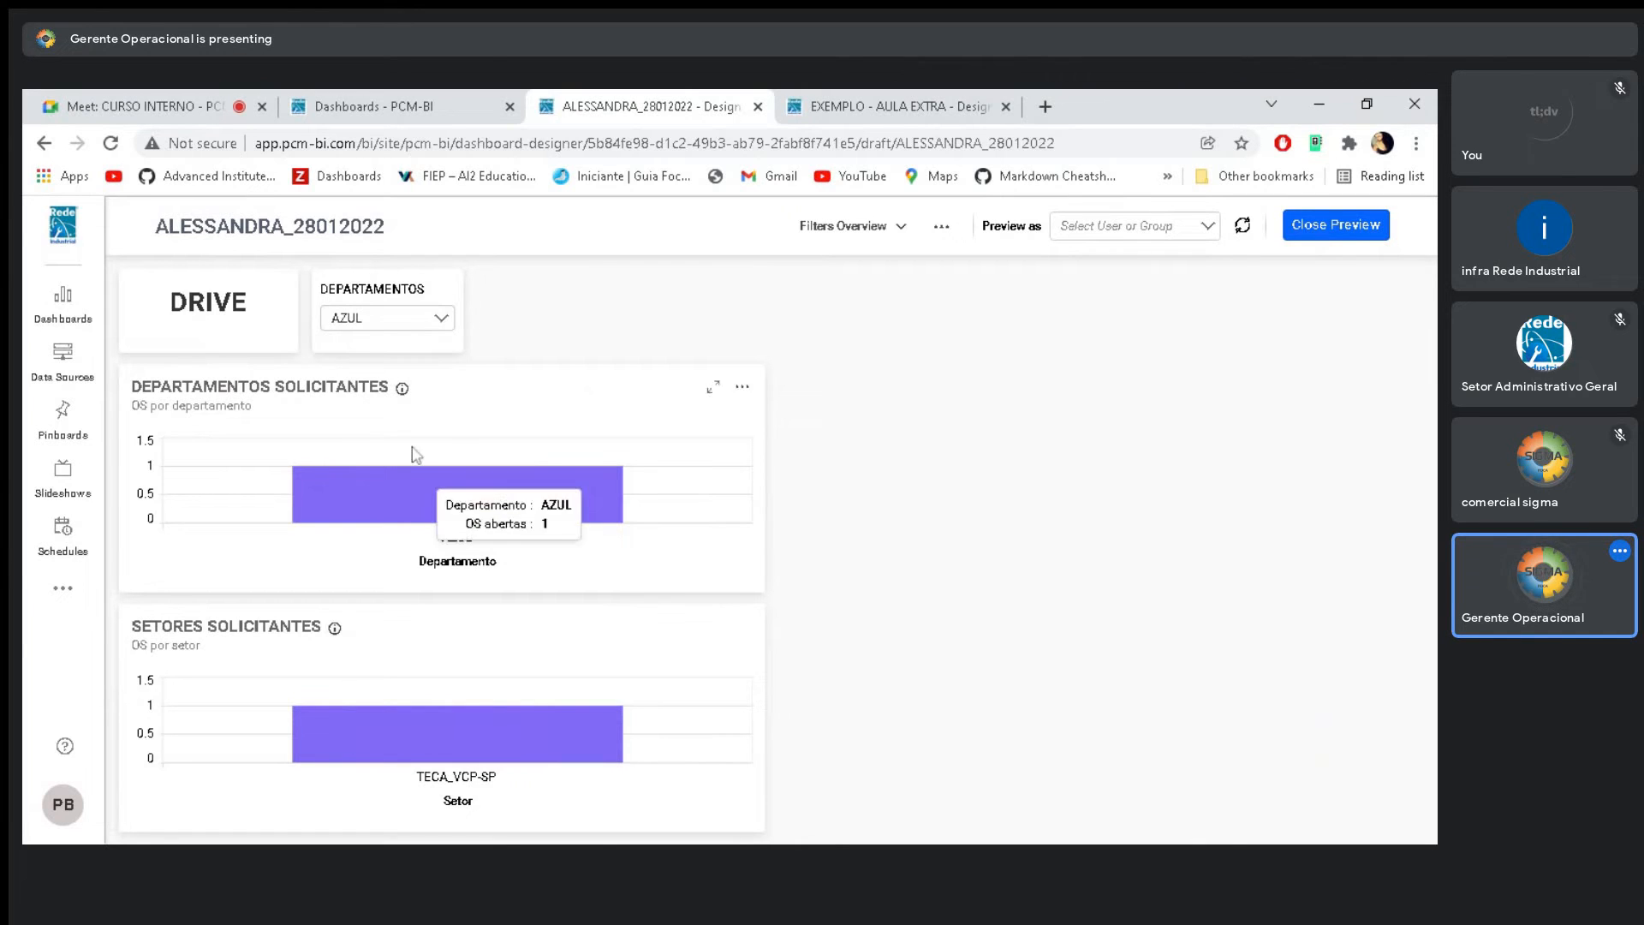
Test the department filter with SAP-SP, then close the preview
{"action": "left_click", "coordinate": [385, 319]}
{"action": "scroll", "coordinate": [385, 445], "scroll_direction": "down", "scroll_amount": 5}
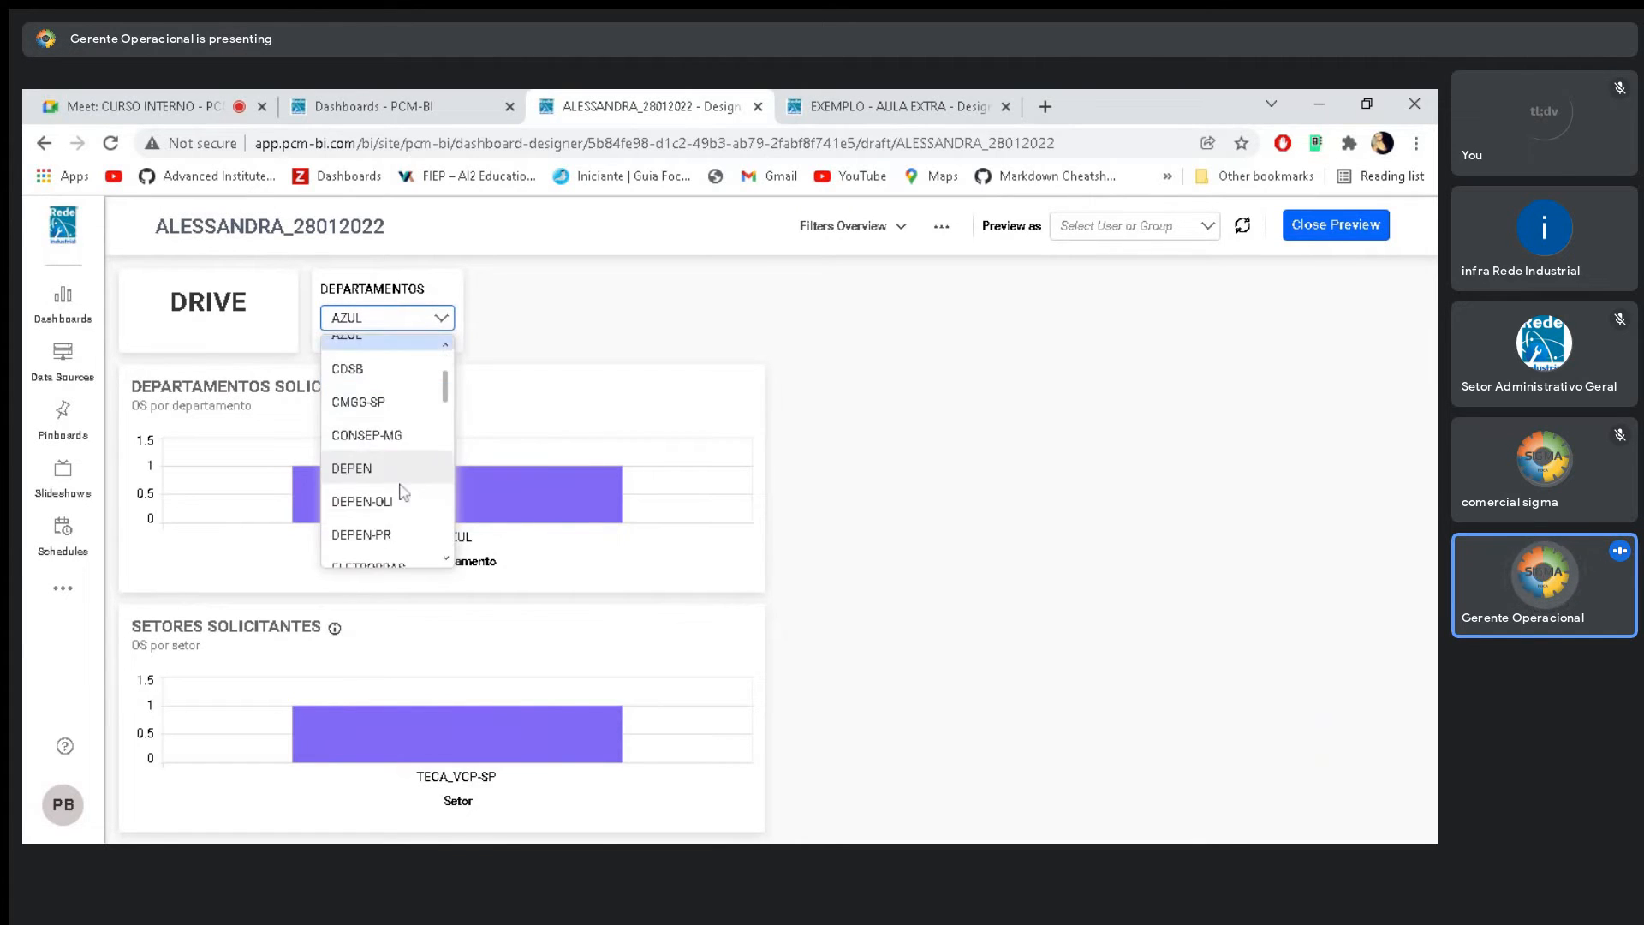
{"action": "scroll", "coordinate": [402, 491], "scroll_direction": "down", "scroll_amount": 6}
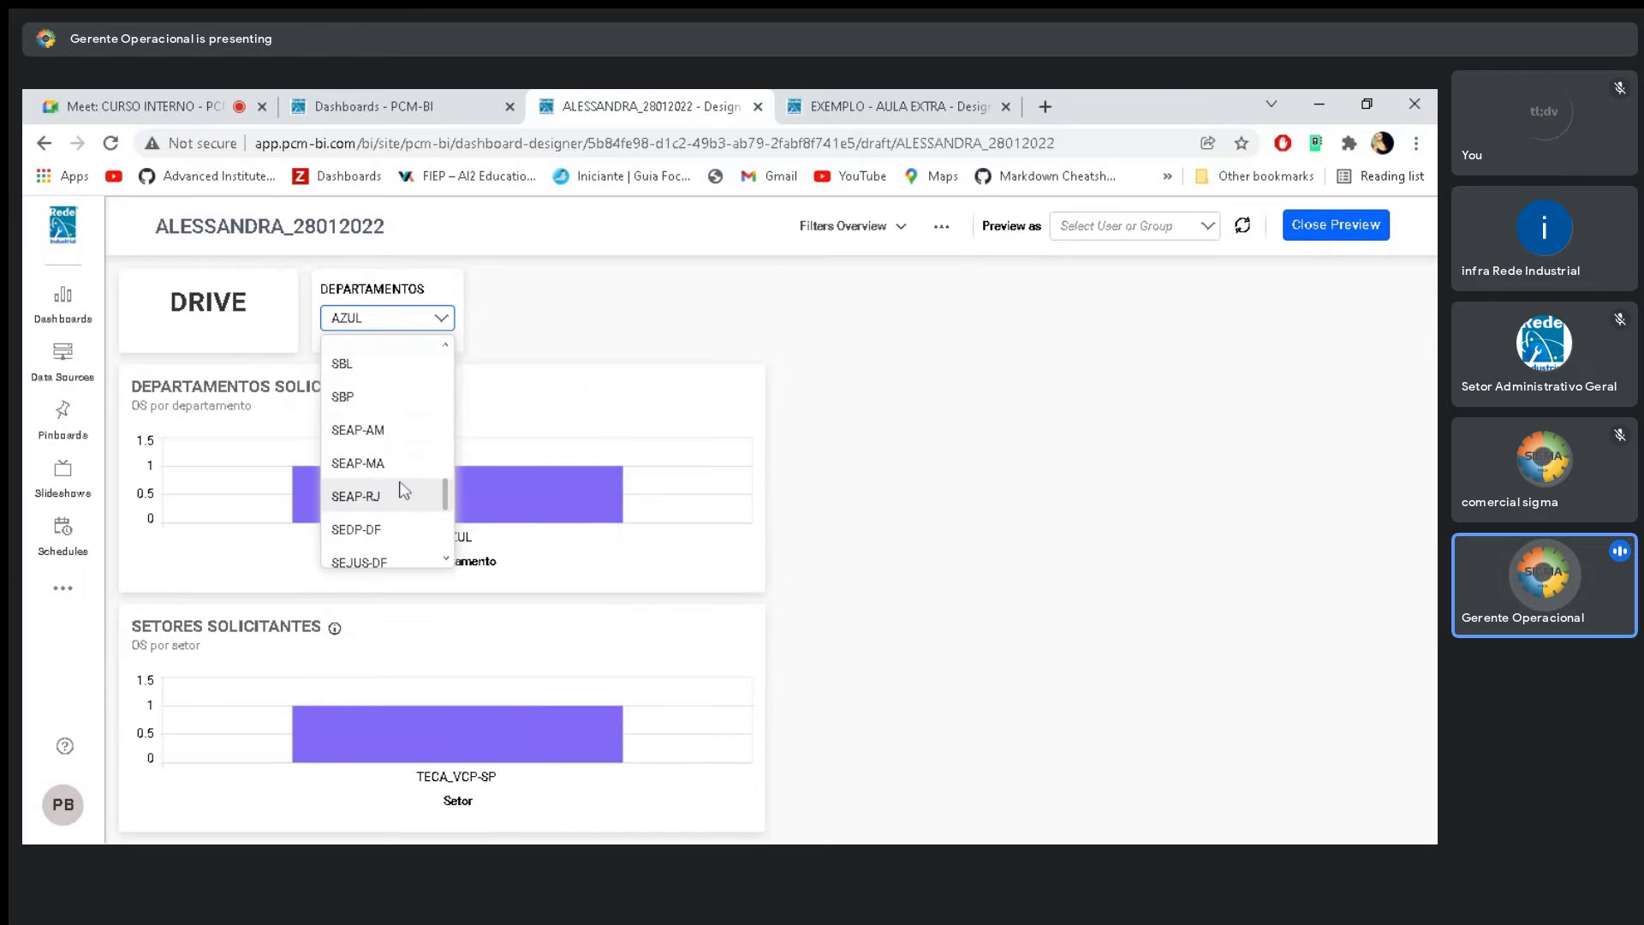
{"action": "scroll", "coordinate": [398, 479], "scroll_direction": "down", "scroll_amount": 4}
{"action": "scroll", "coordinate": [399, 479], "scroll_direction": "up", "scroll_amount": 4}
{"action": "scroll", "coordinate": [385, 462], "scroll_direction": "up", "scroll_amount": 4}
{"action": "scroll", "coordinate": [382, 454], "scroll_direction": "down", "scroll_amount": 1}
{"action": "left_click", "coordinate": [377, 409]}
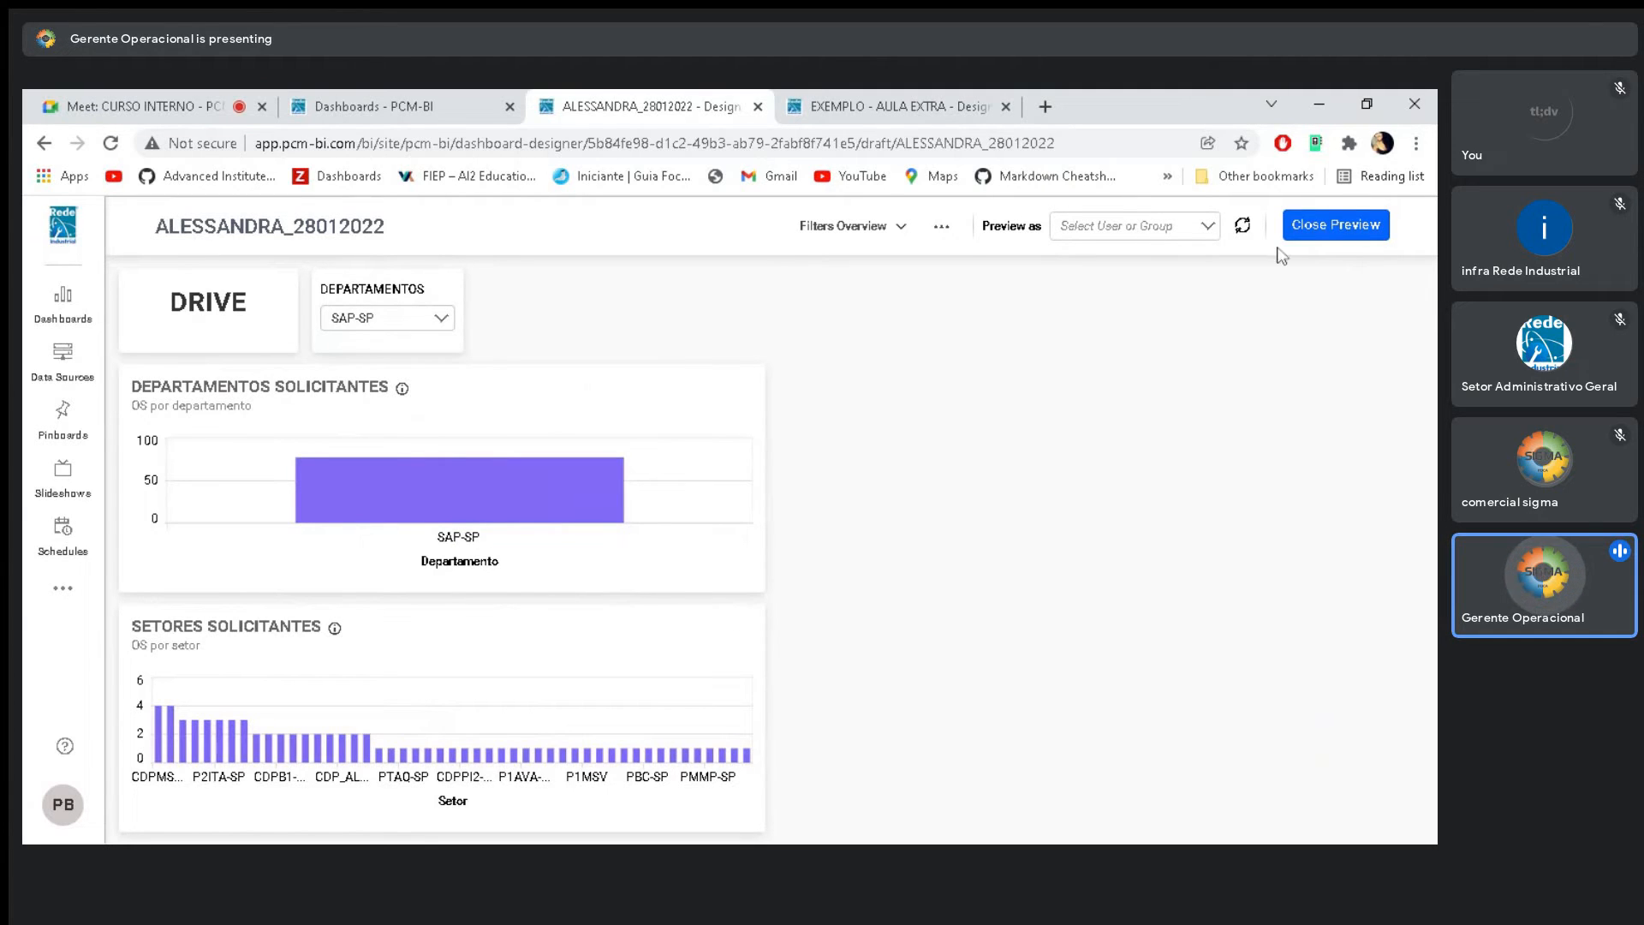
{"action": "left_click", "coordinate": [1332, 227]}
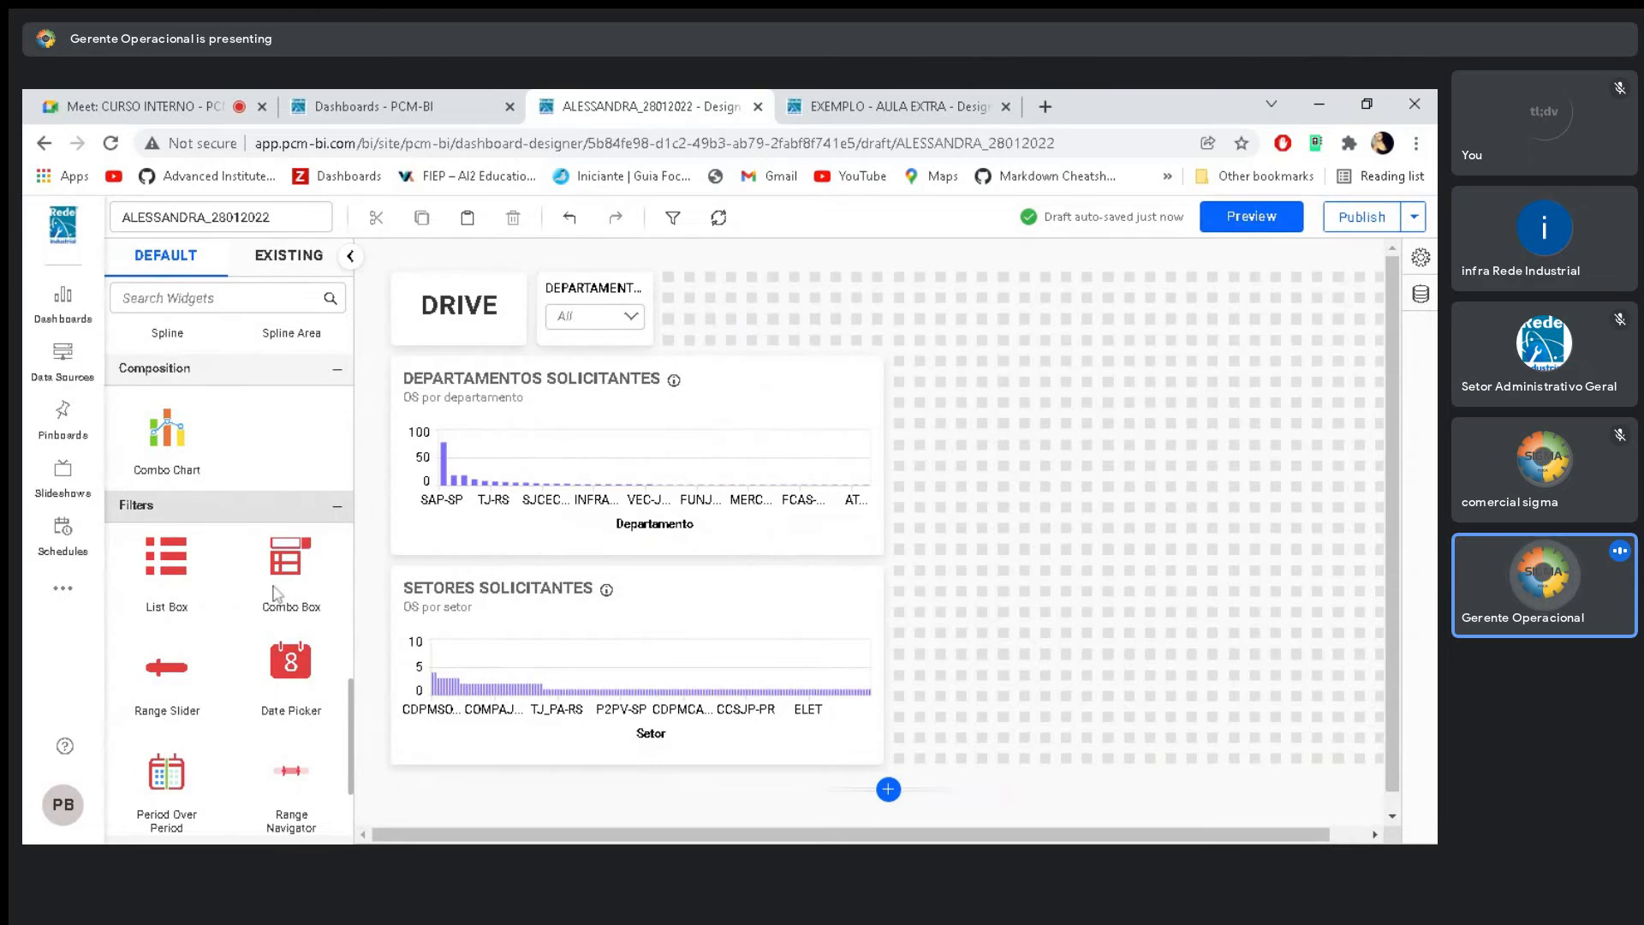
Duplicate the DEPARTAMENTOS combo box directly beside the original and name the copy SETORES
{"action": "left_click", "coordinate": [591, 336]}
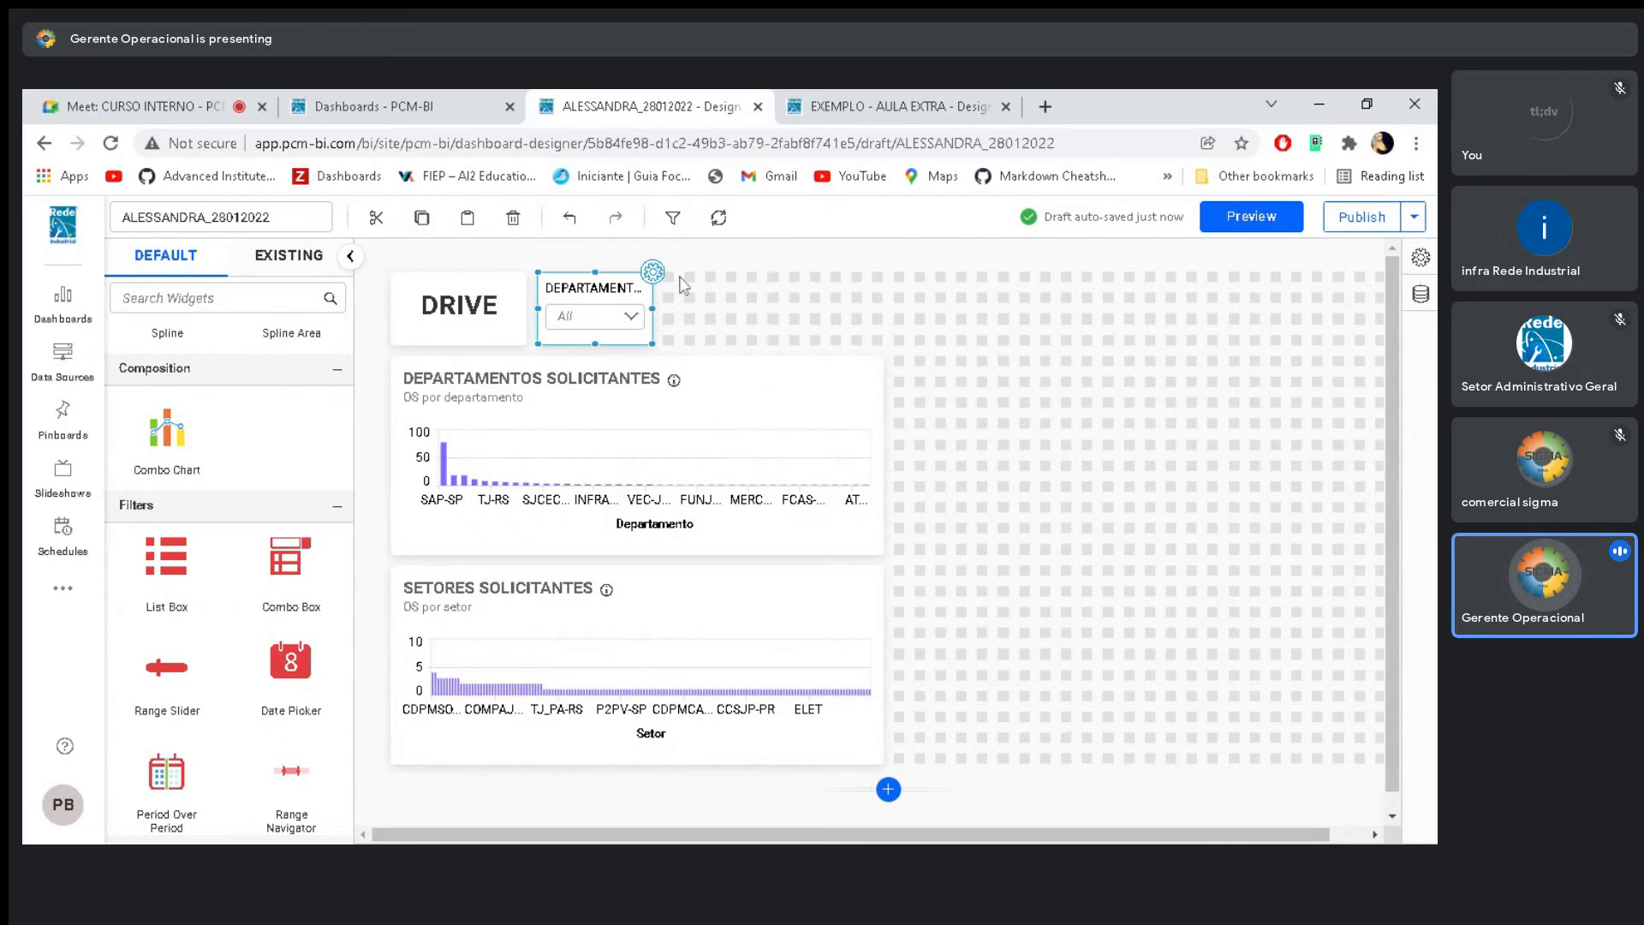
{"action": "left_click", "coordinate": [467, 217]}
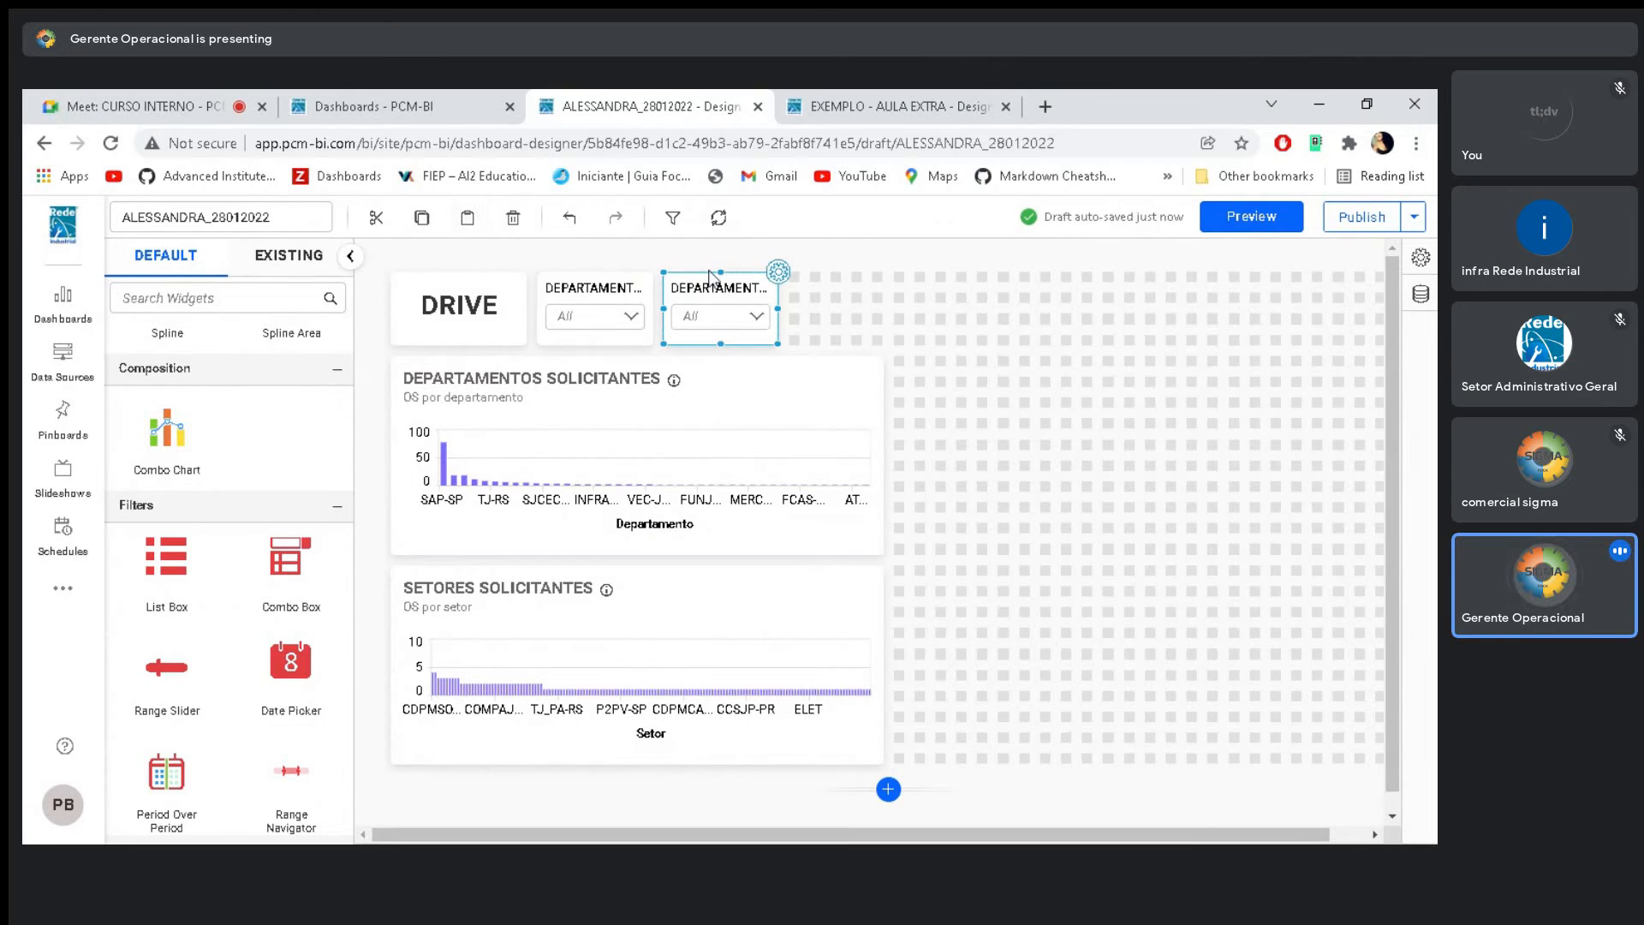
{"action": "left_click", "coordinate": [776, 273]}
{"action": "key", "text": "ctrl+a"}
{"action": "type", "text": "S"}
{"action": "key", "text": "BackSpace"}
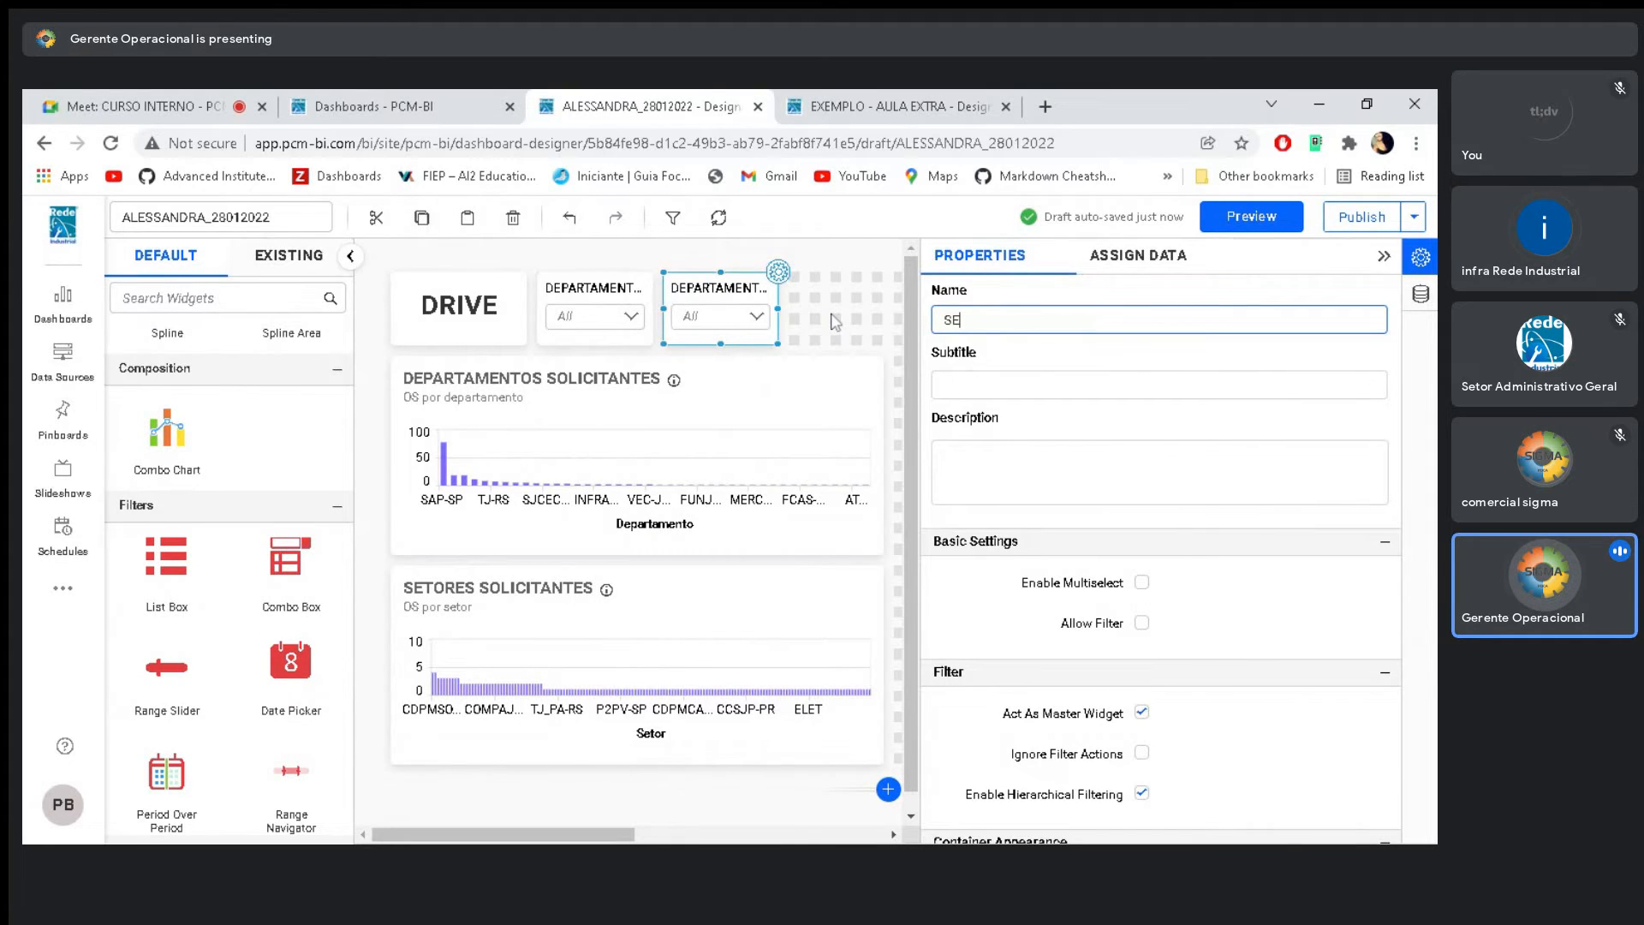
{"action": "type", "text": "TORES"}
Replace the Departamento value of the SETORES combo box with the Setor dimension
{"action": "left_click", "coordinate": [1081, 258]}
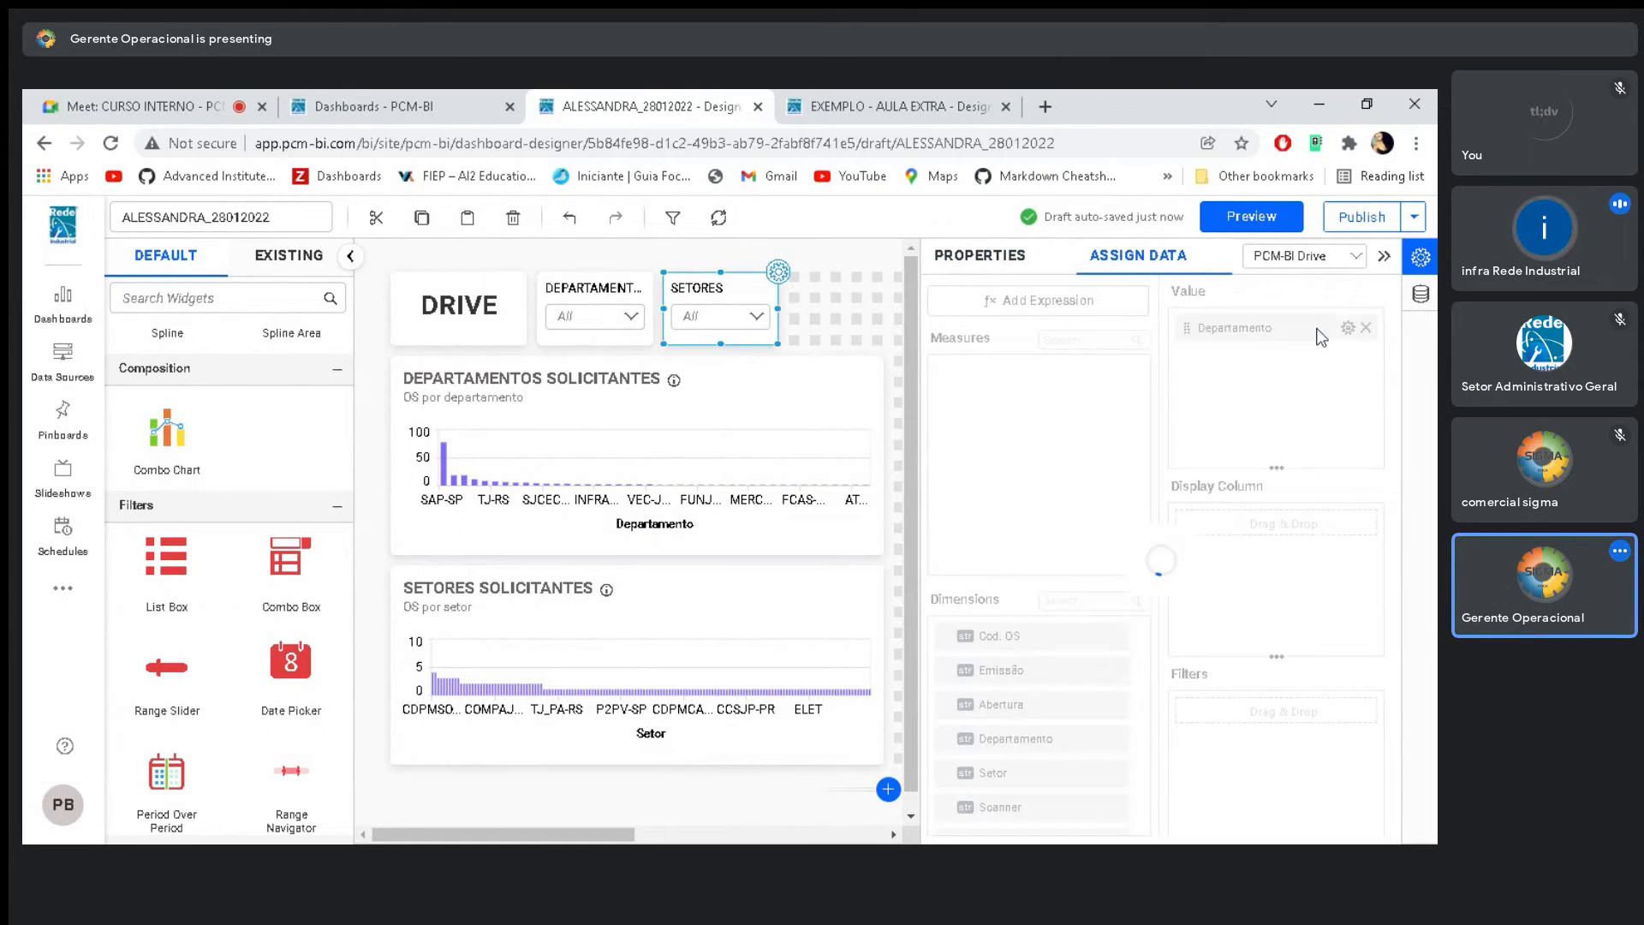
{"action": "left_click", "coordinate": [1365, 329]}
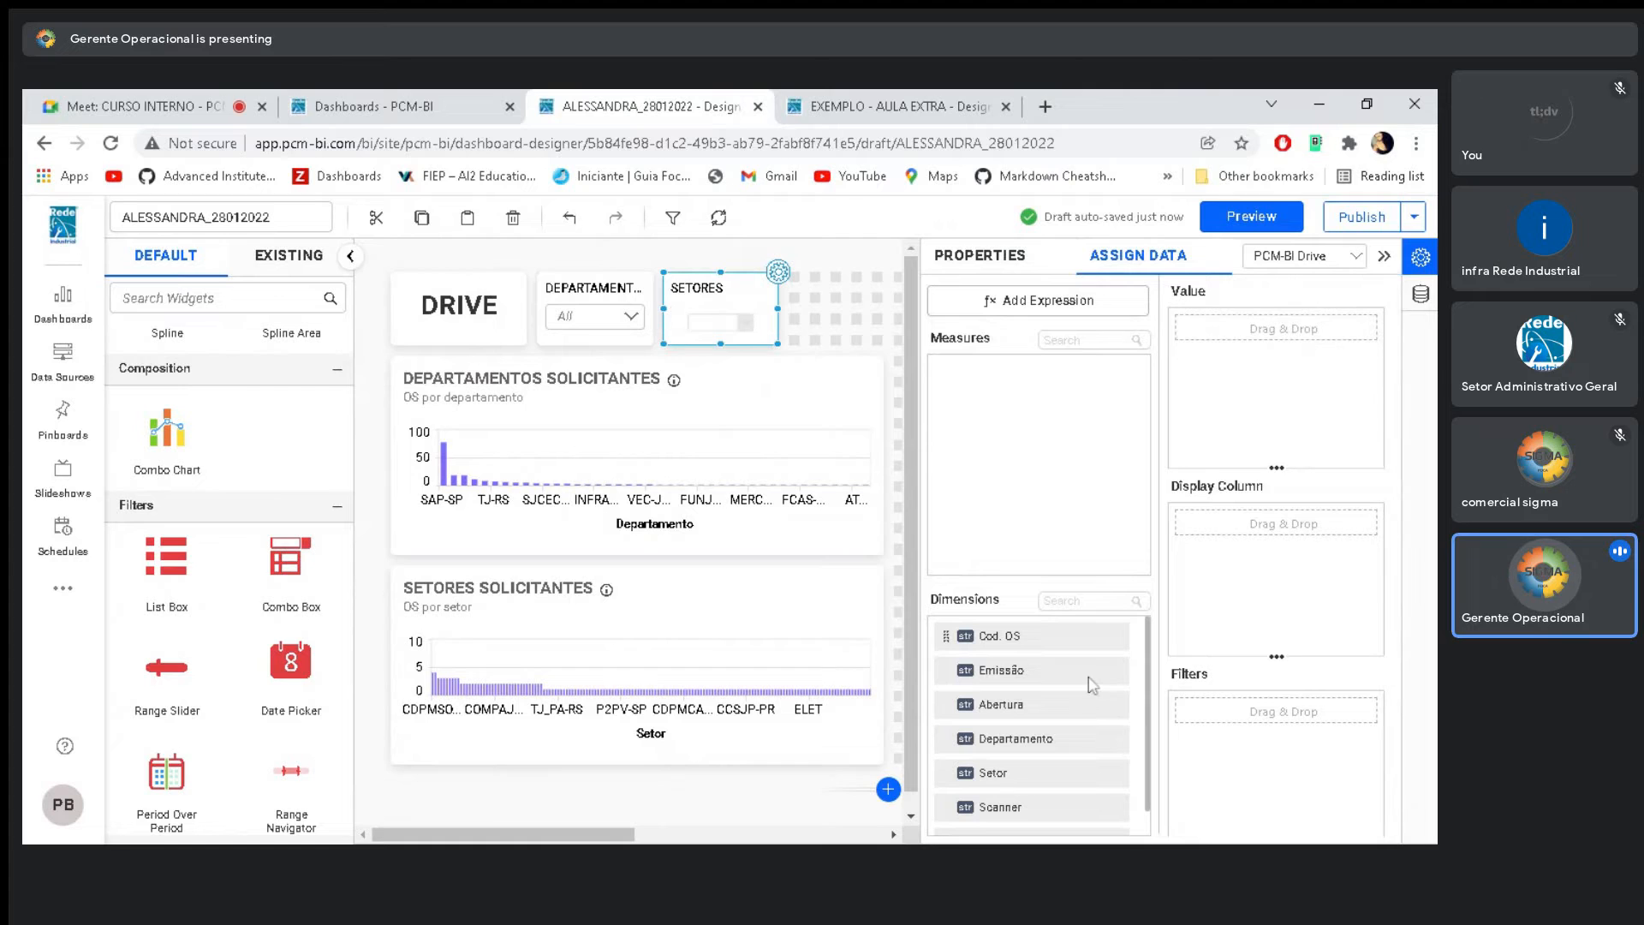
{"action": "left_click_drag", "start_coordinate": [1016, 772], "coordinate": [1207, 342]}
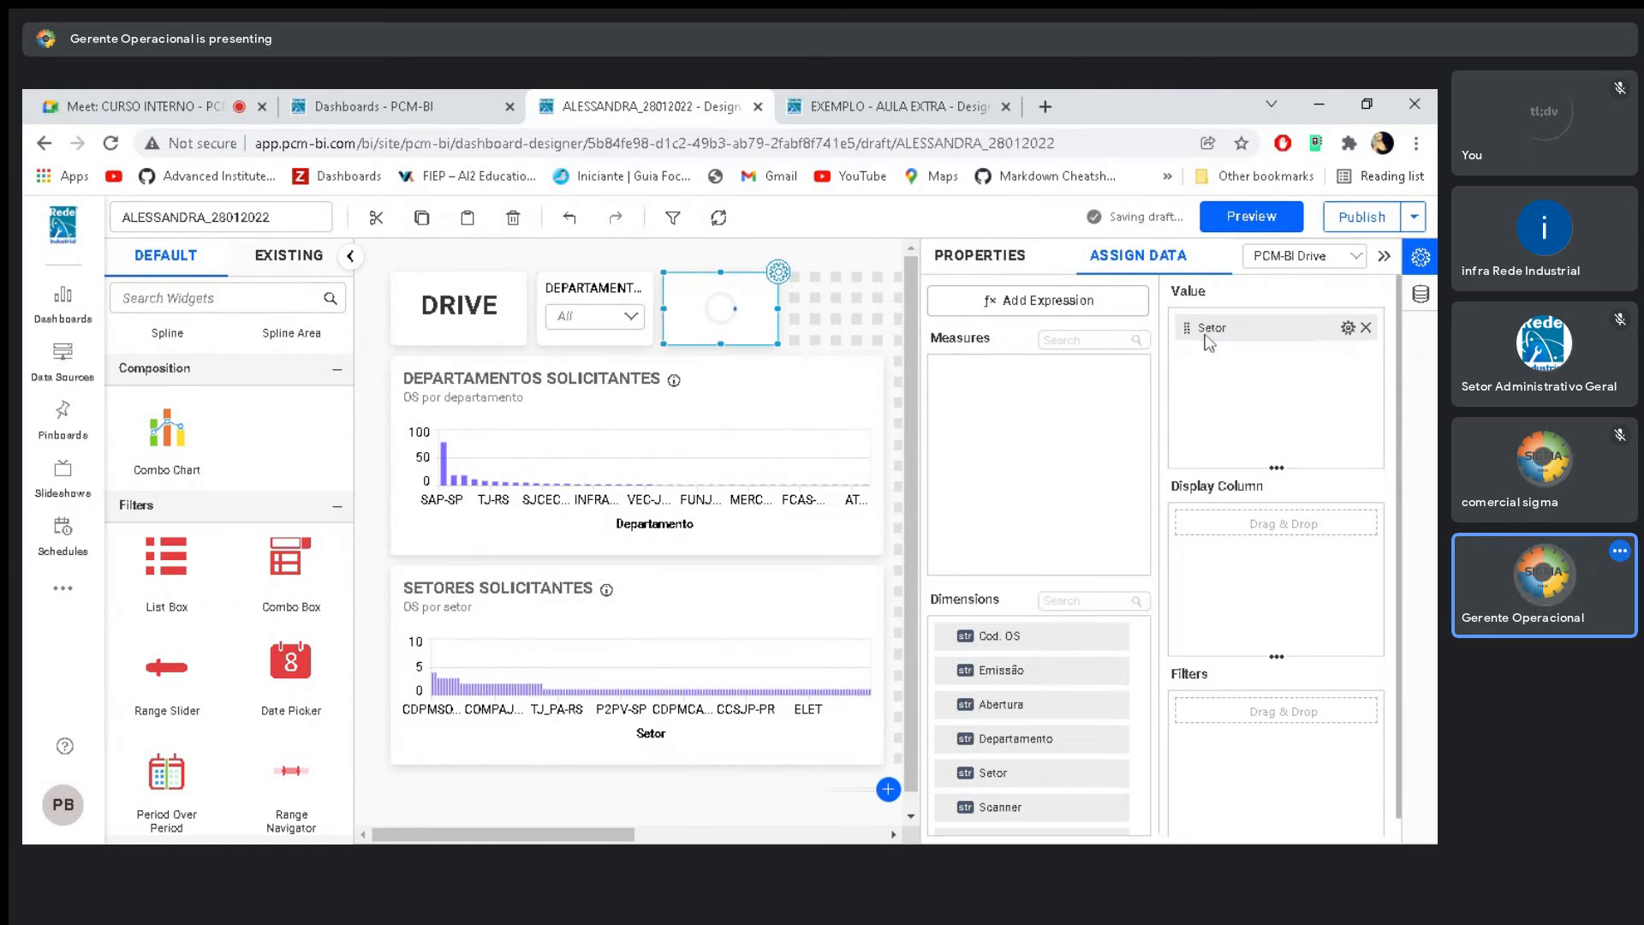
{"action": "left_click", "coordinate": [793, 324]}
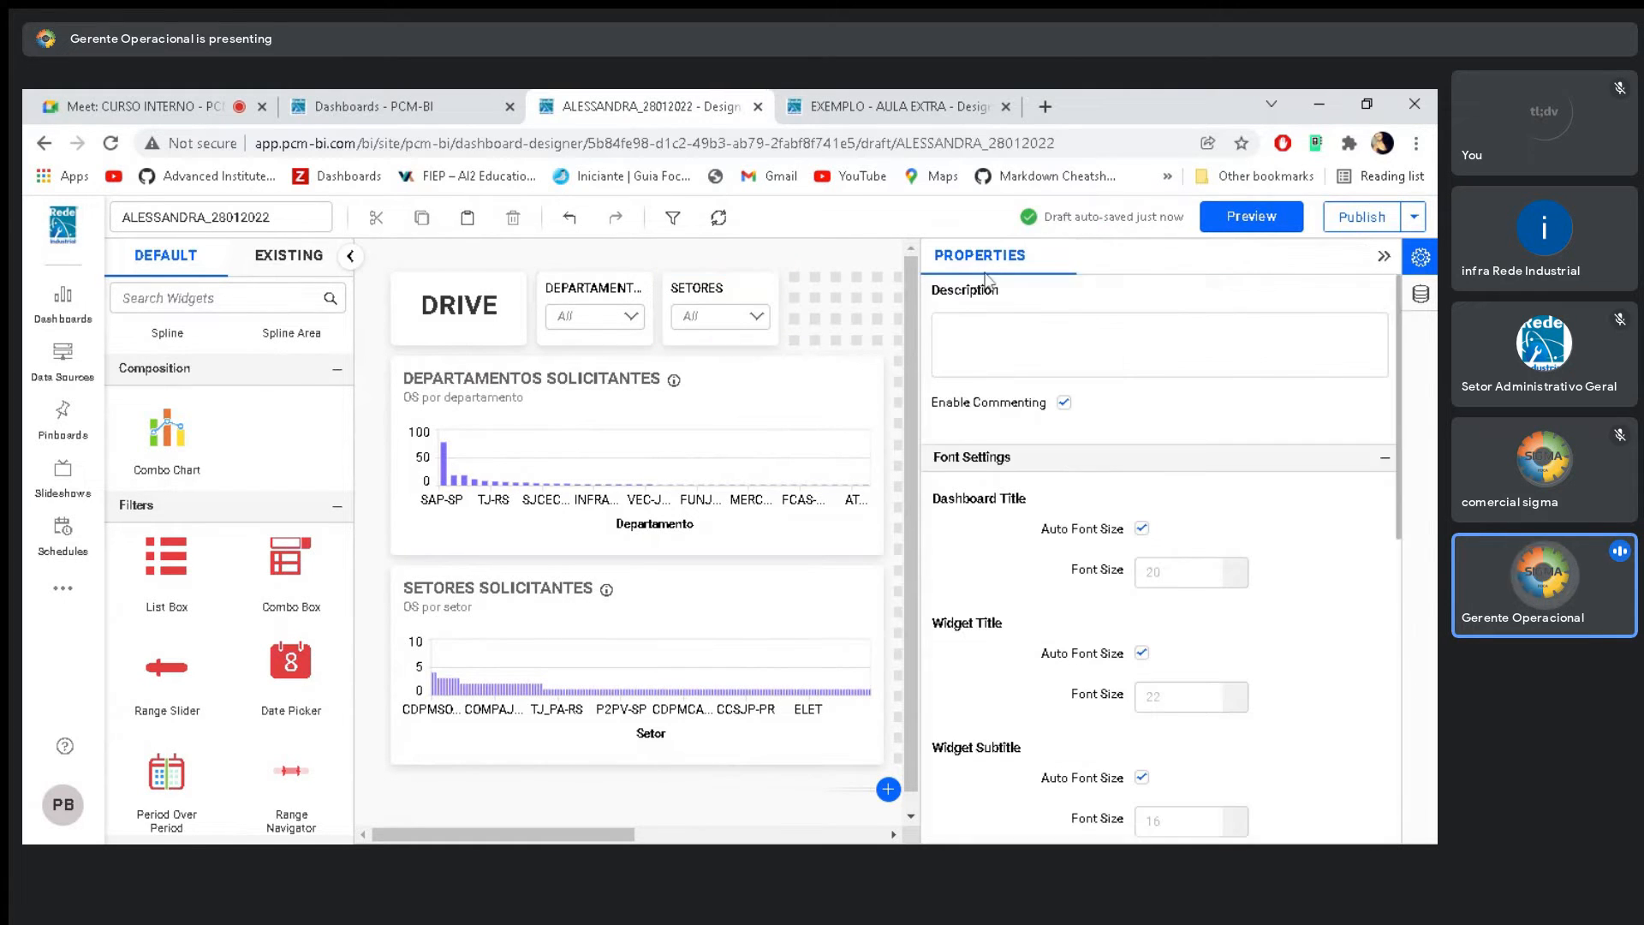
Preview the dashboard and test the SETORES filter with sector AER-TOL
{"action": "left_click", "coordinate": [1251, 217]}
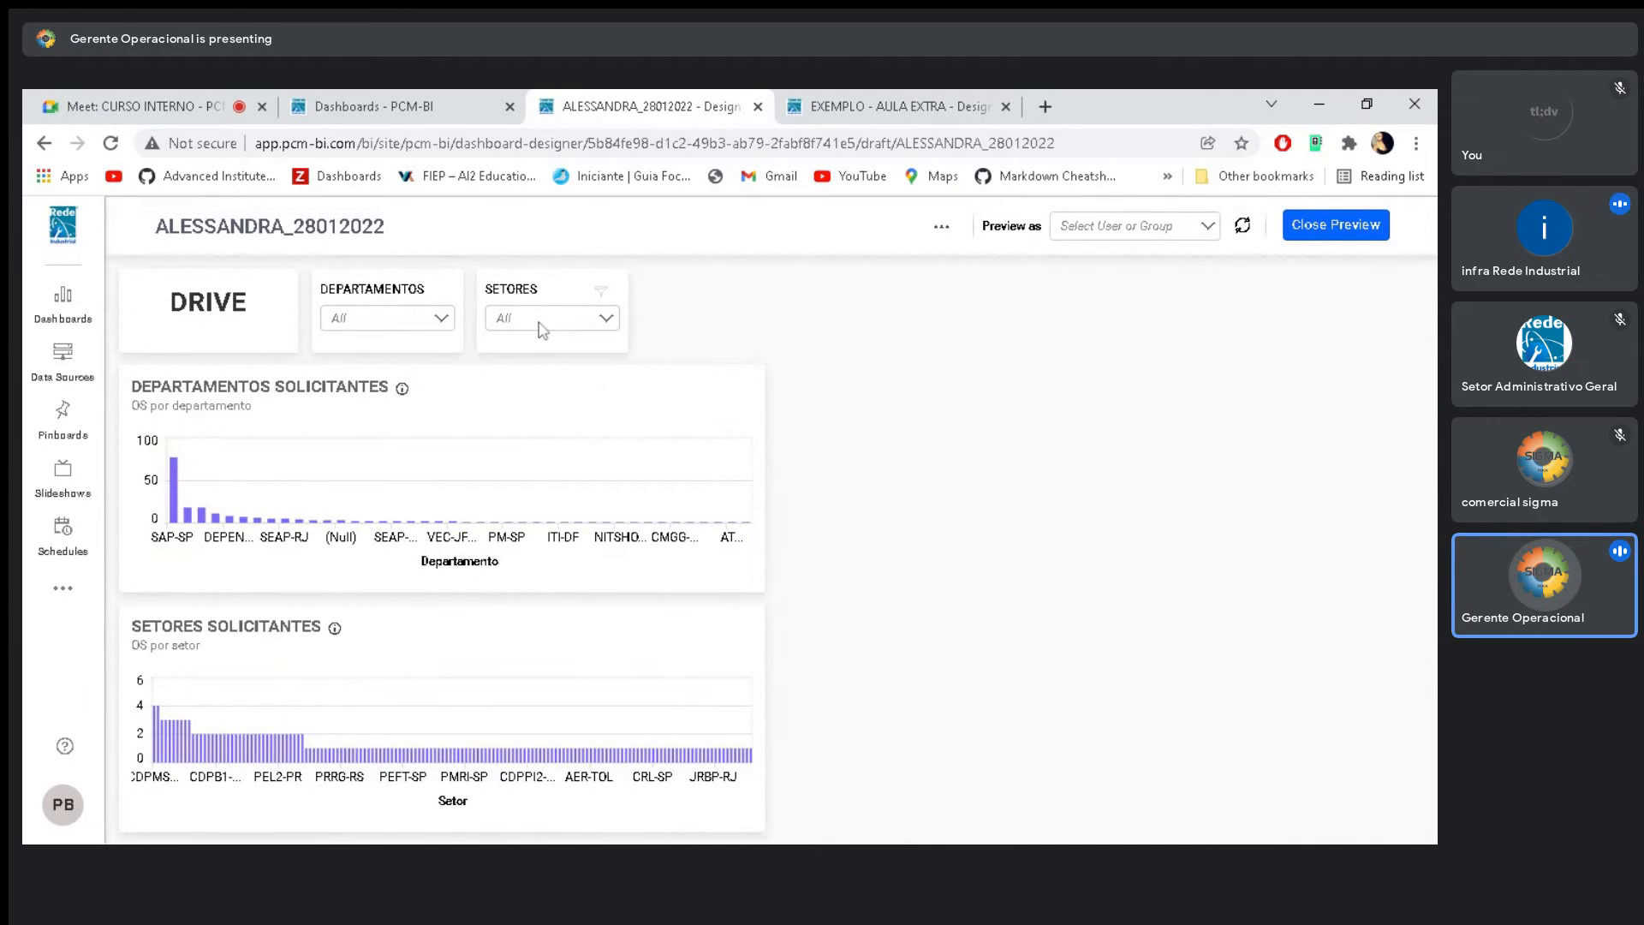
{"action": "left_click", "coordinate": [543, 330]}
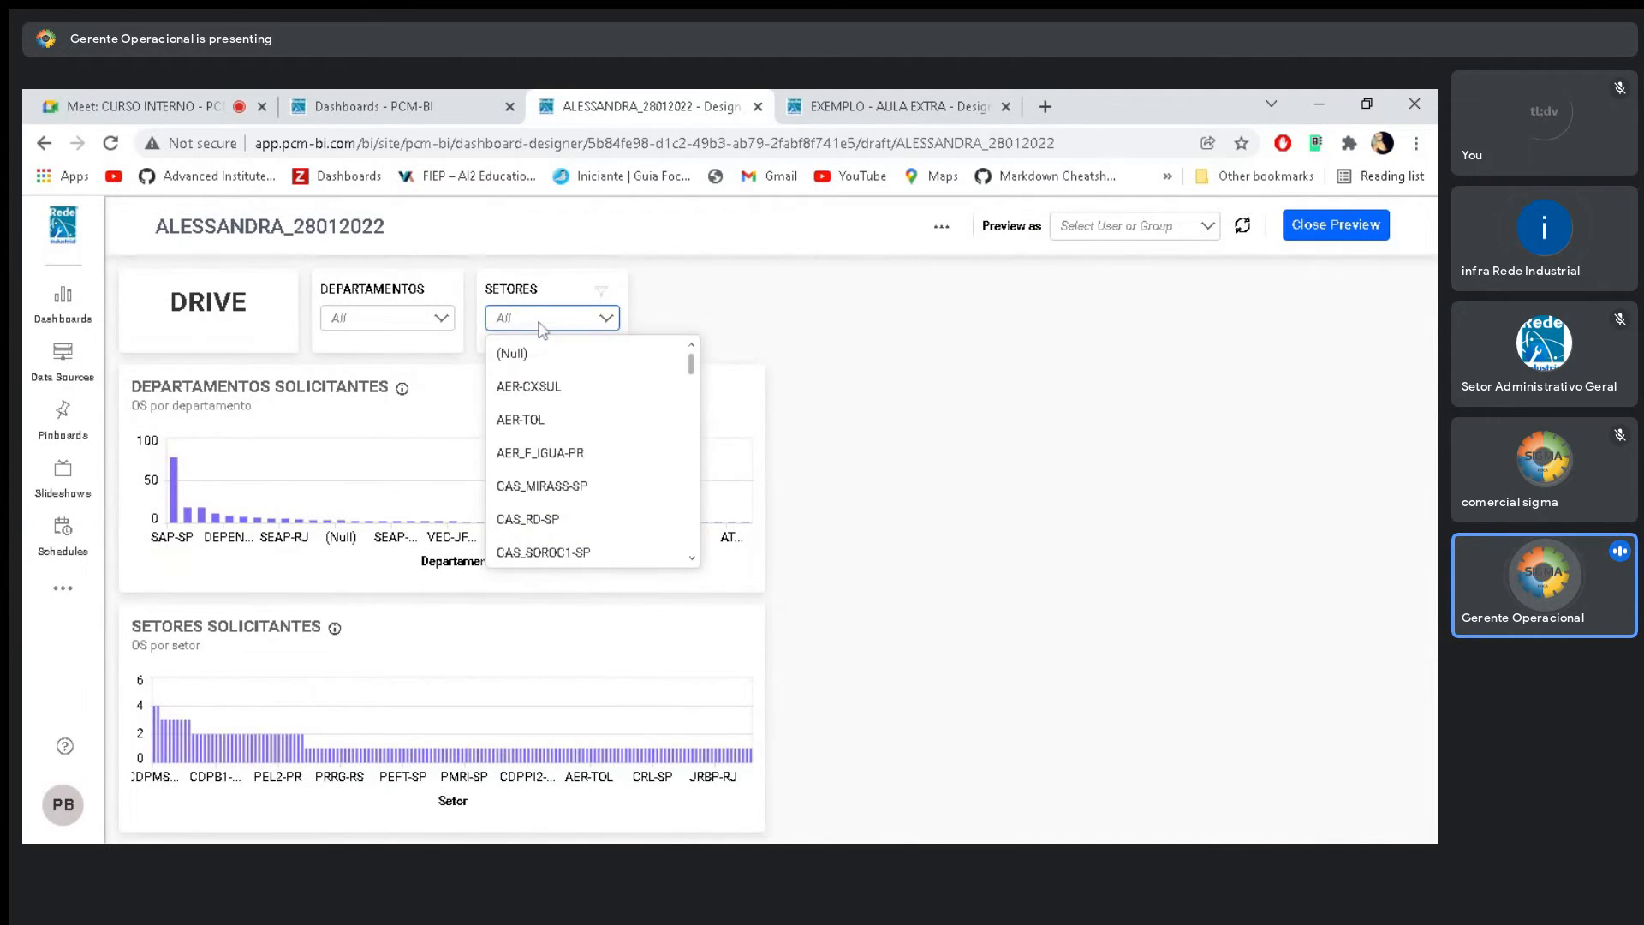
{"action": "left_click", "coordinate": [518, 420]}
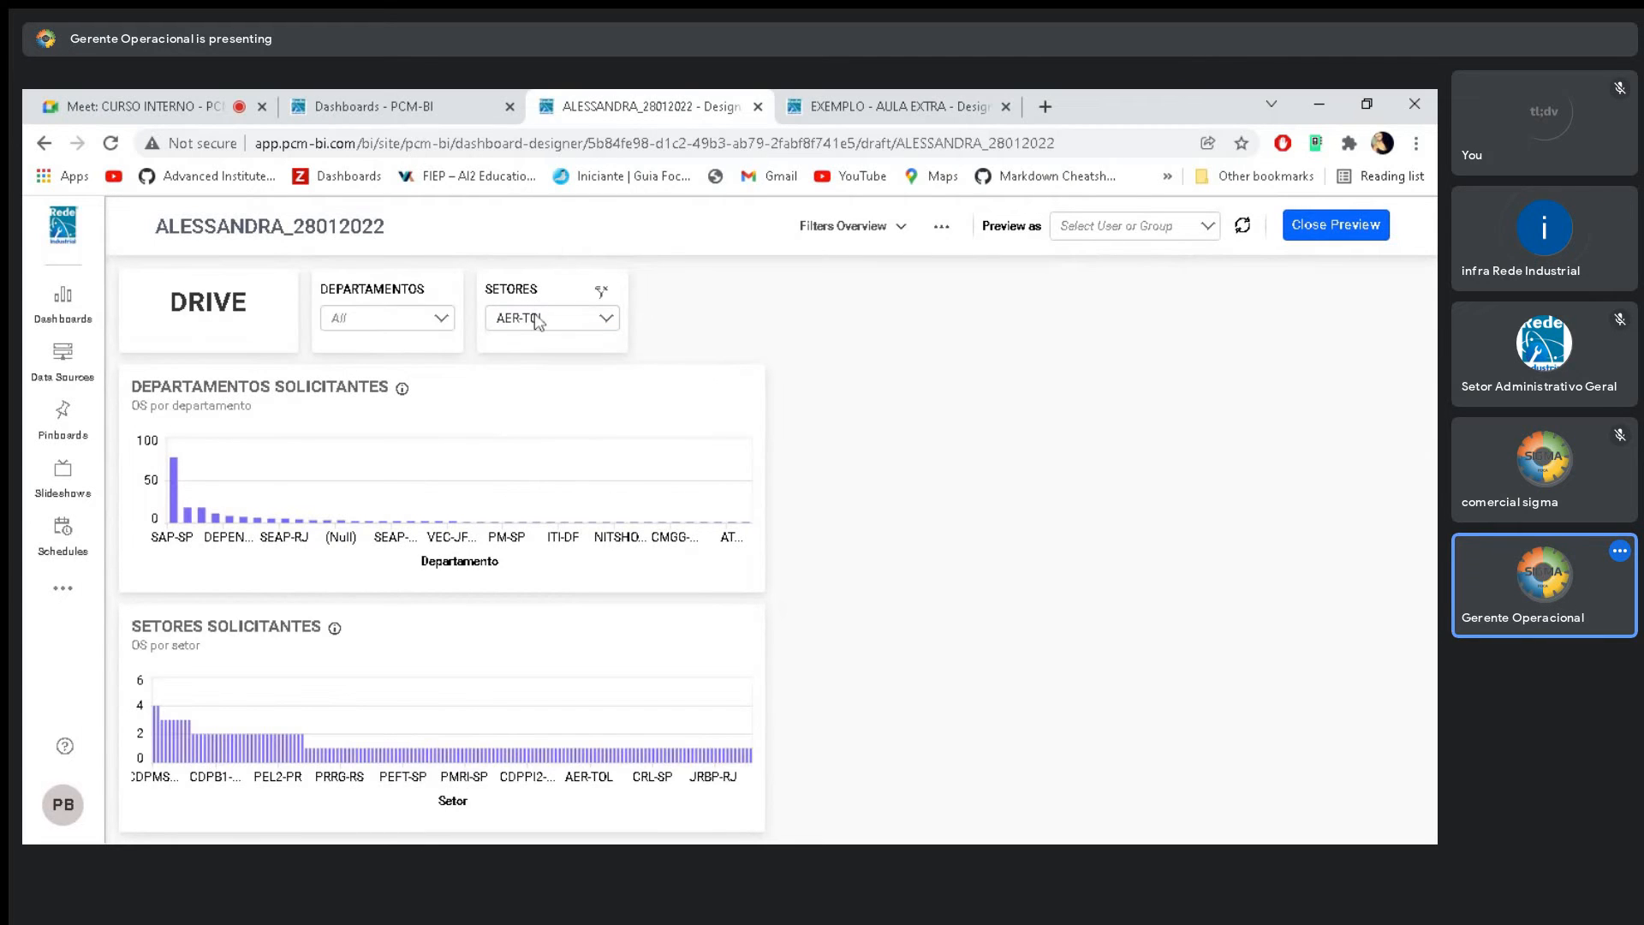
Close the preview, then turn on Enable Multiselect and Allow Filter for both the DEPARTAMENTOS and SETORES combo boxes
{"action": "left_click", "coordinate": [1349, 227]}
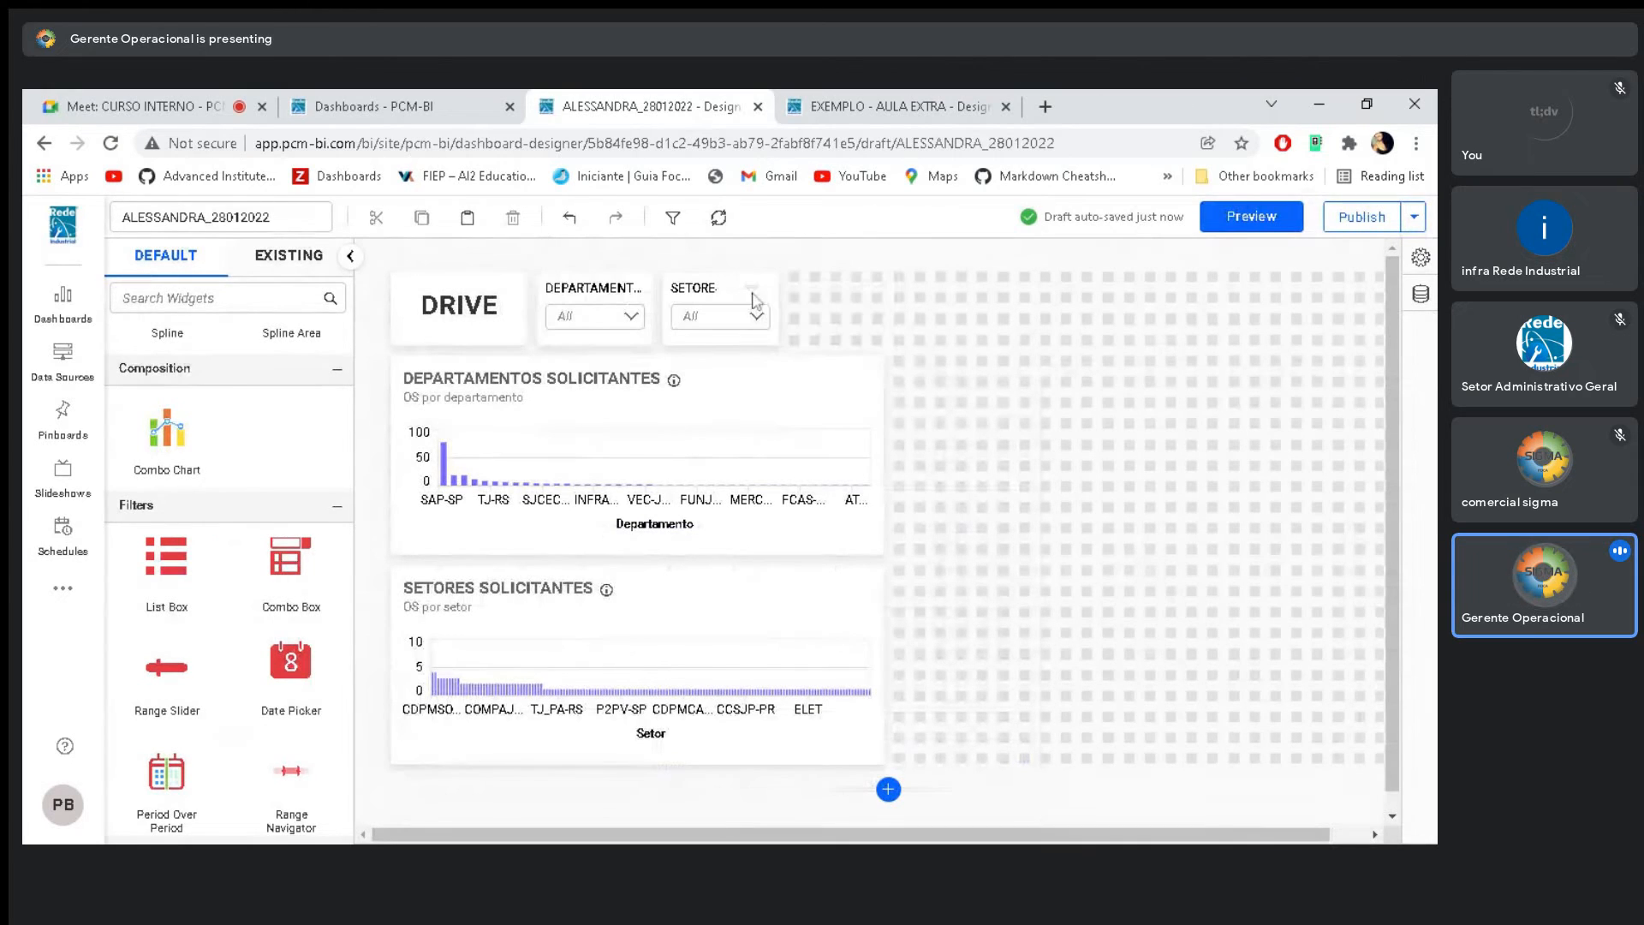
{"action": "left_click", "coordinate": [694, 295]}
{"action": "left_click", "coordinate": [777, 273]}
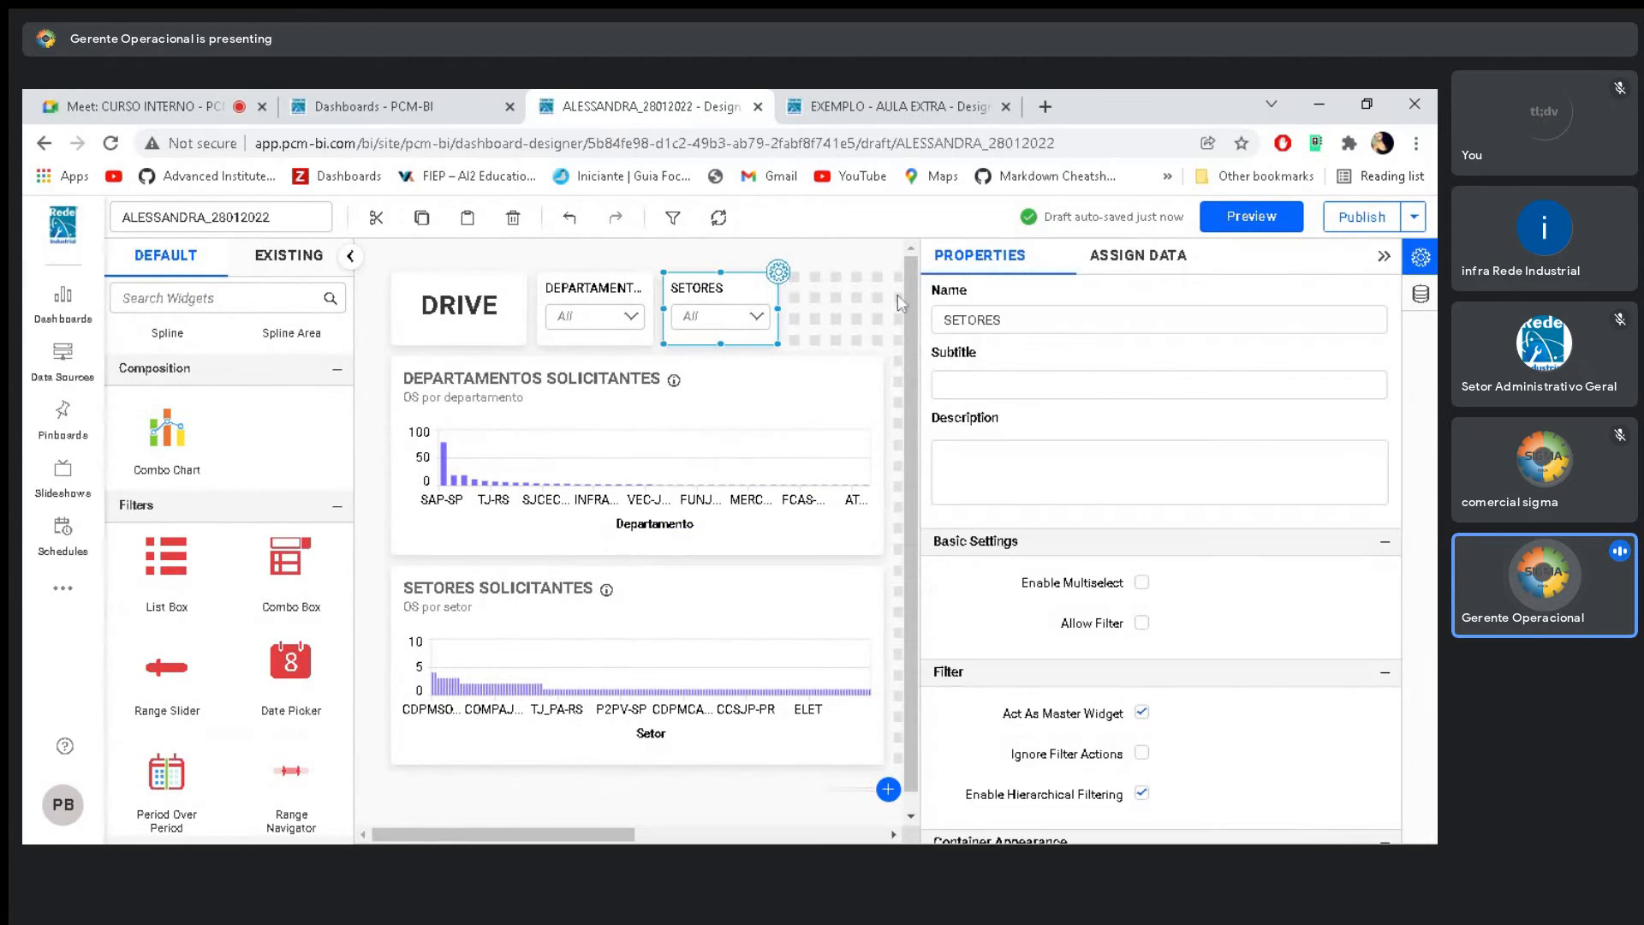
{"action": "scroll", "coordinate": [1083, 569], "scroll_direction": "down", "scroll_amount": 2}
{"action": "left_click", "coordinate": [595, 295]}
{"action": "left_click", "coordinate": [1141, 564]}
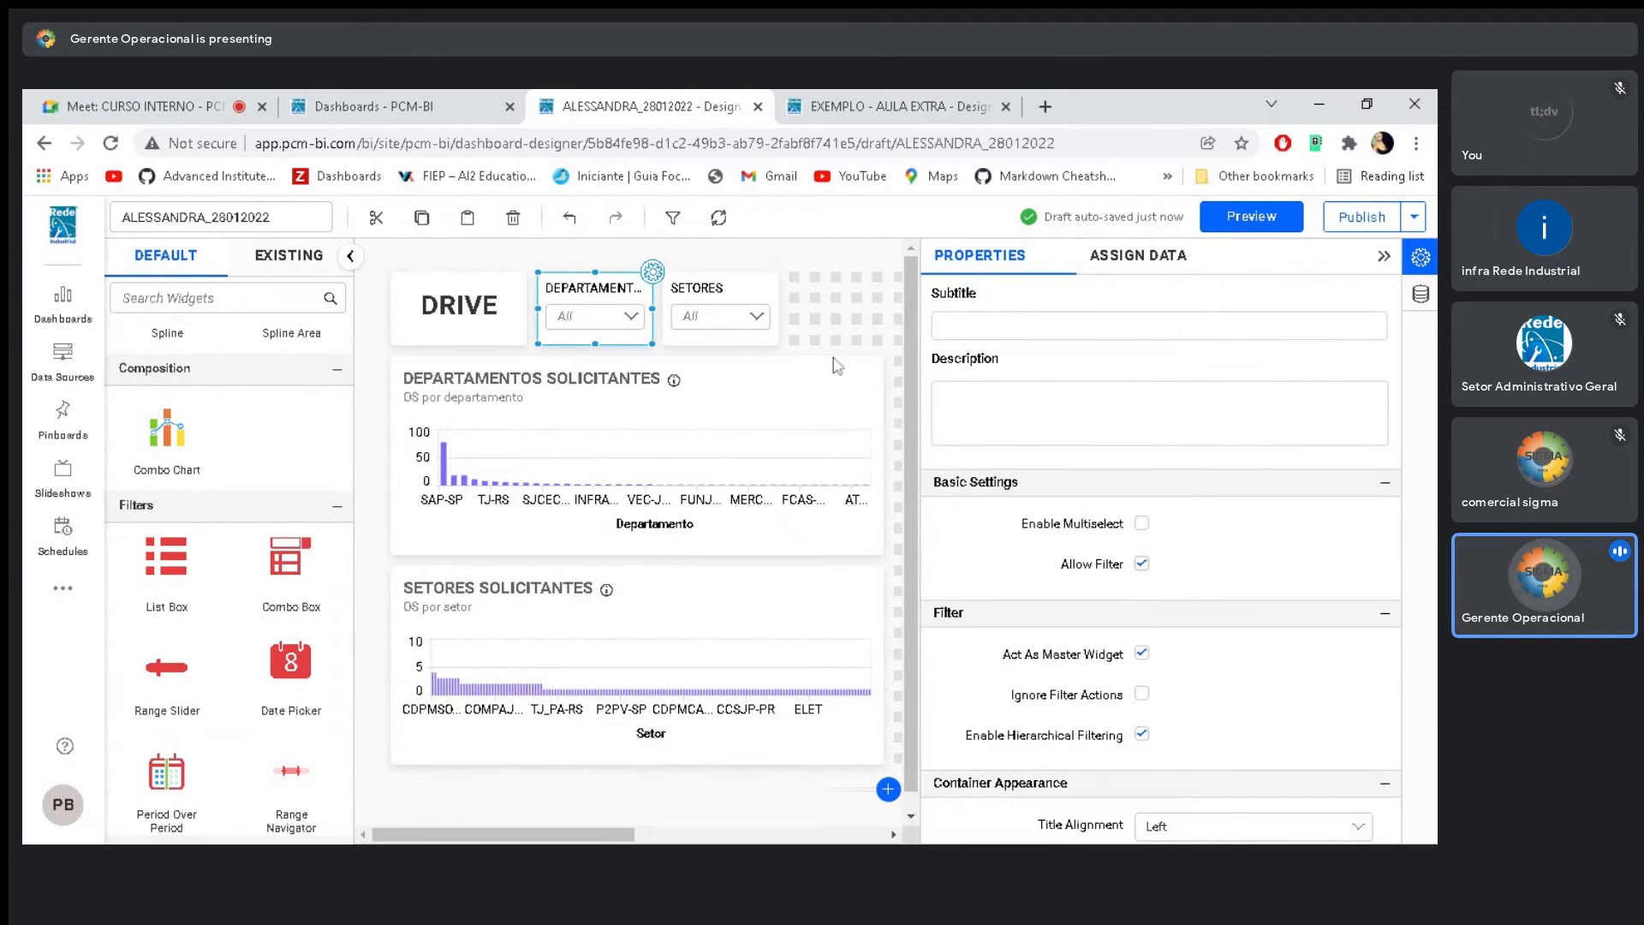
{"action": "left_click", "coordinate": [1143, 526]}
{"action": "left_click", "coordinate": [722, 296]}
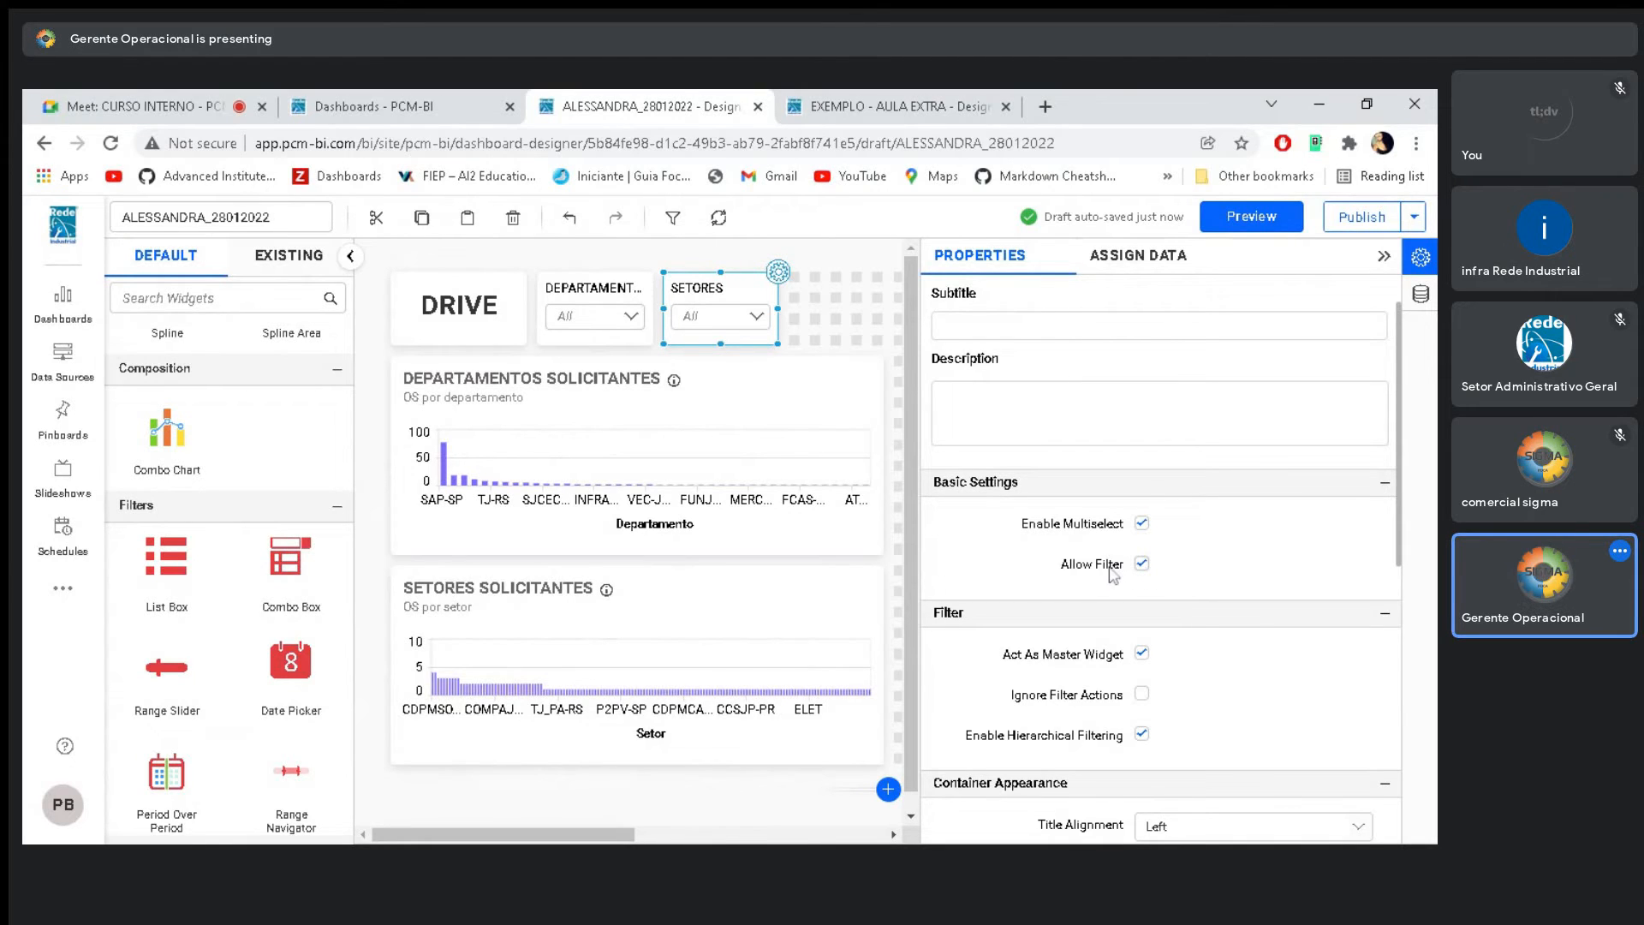
{"action": "left_click", "coordinate": [879, 320]}
Preview the dashboard, filter SETORES by CASA_PERUIBE, and check the charts and the options offered in DEPARTAMENTOS
{"action": "left_click", "coordinate": [1263, 226]}
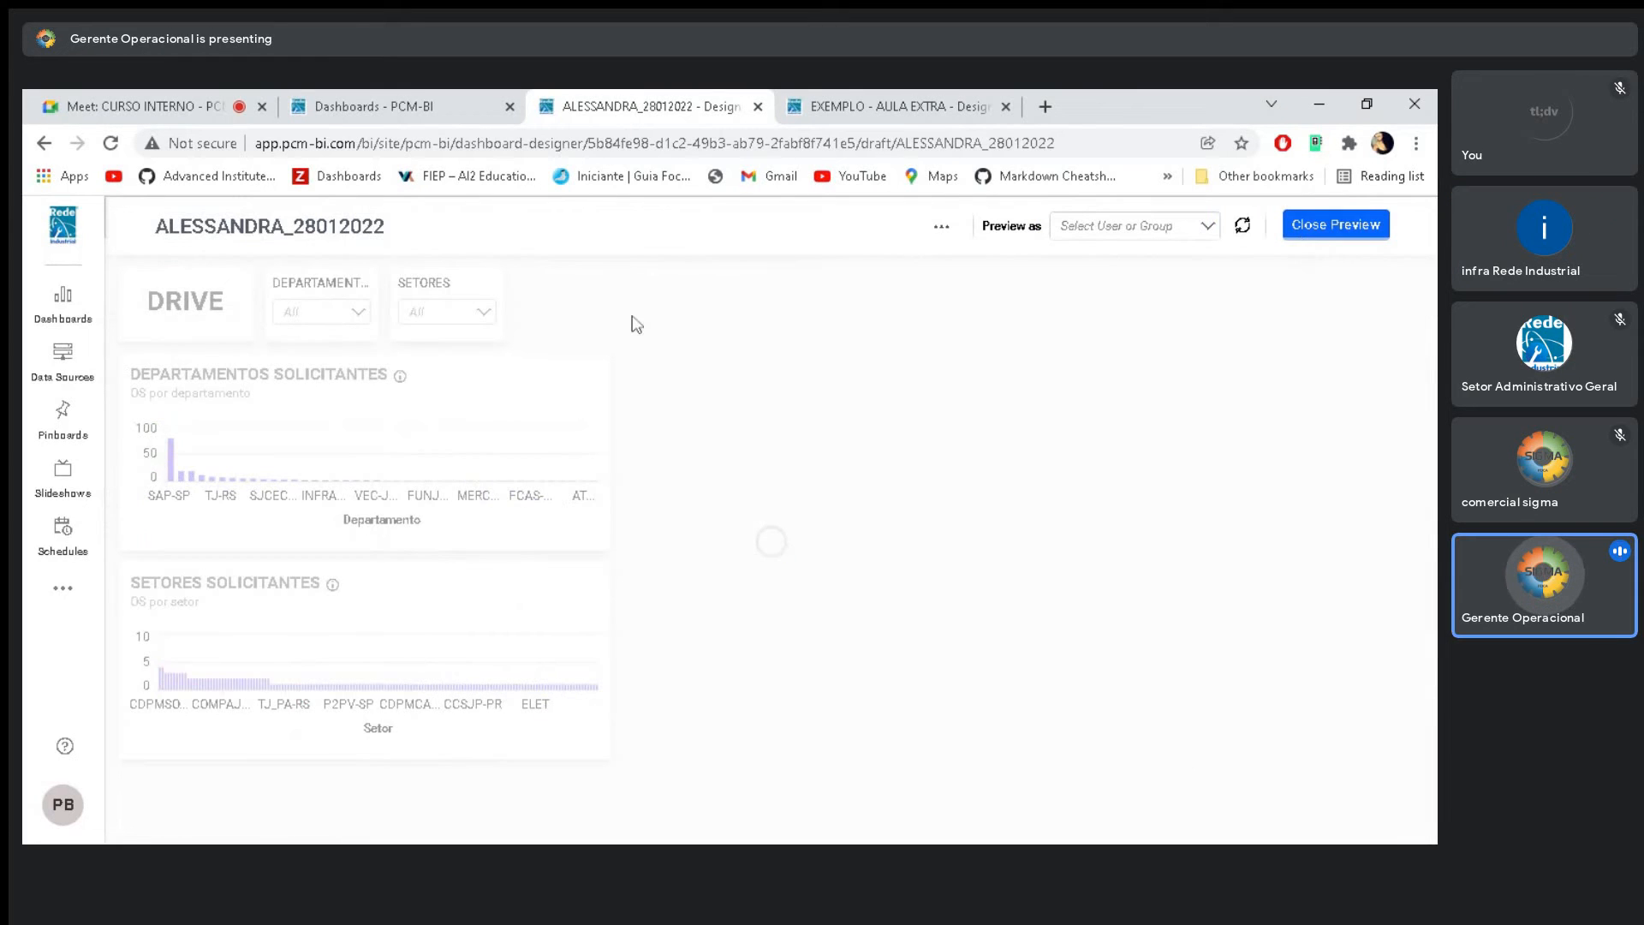
{"action": "left_click", "coordinate": [517, 328]}
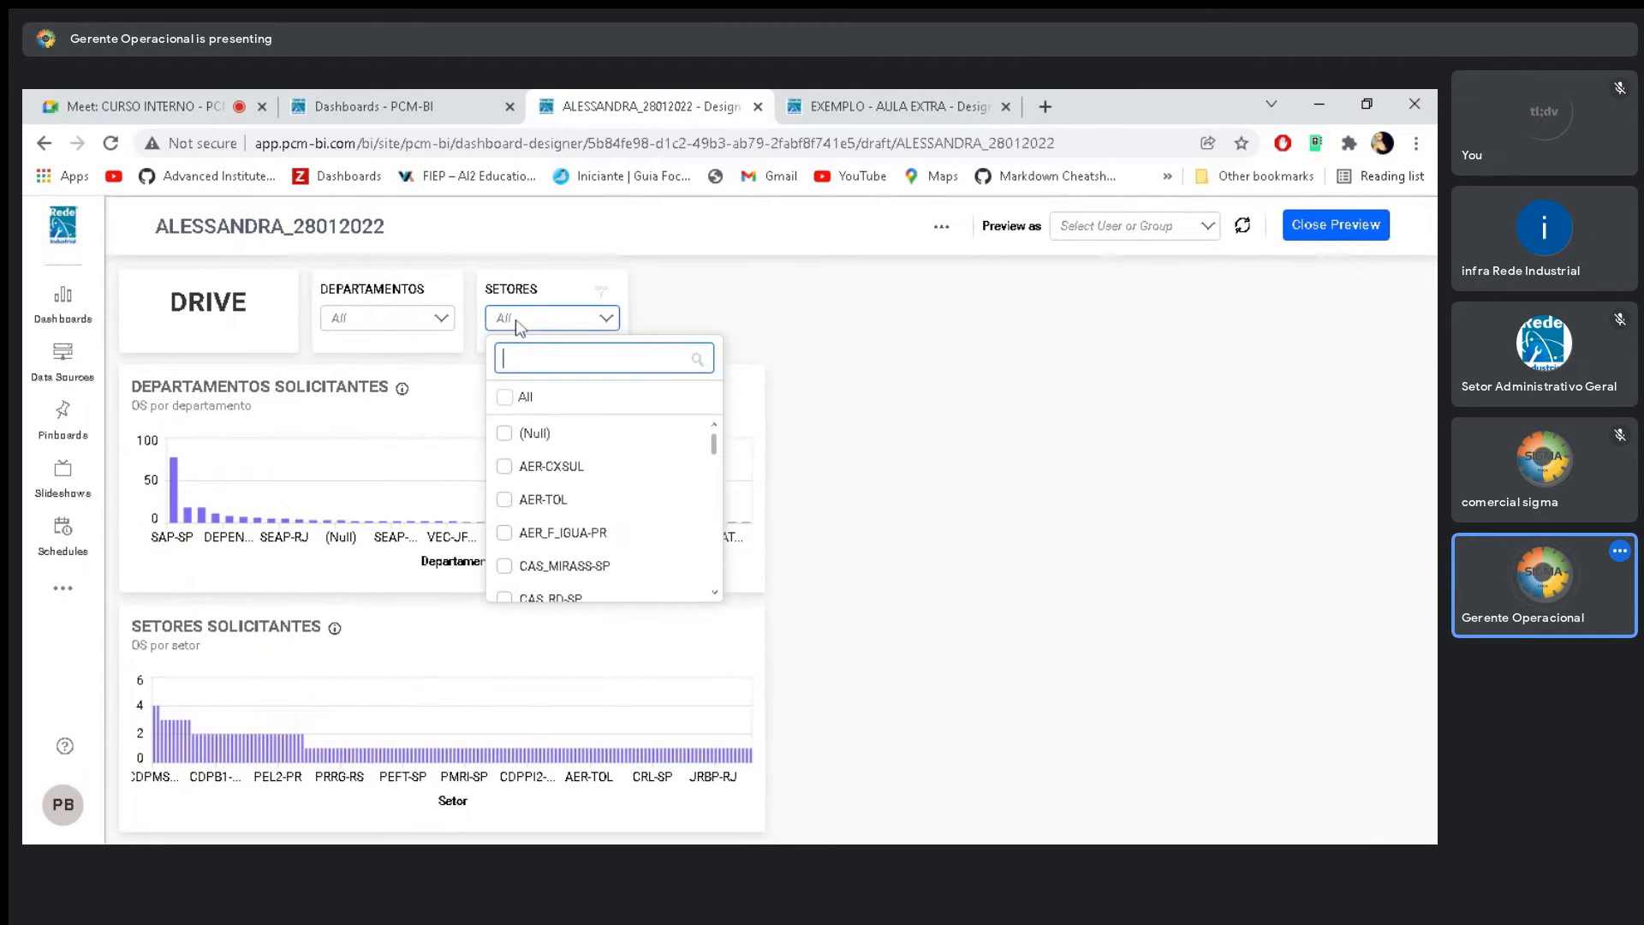
{"action": "scroll", "coordinate": [556, 514], "scroll_direction": "down", "scroll_amount": 3}
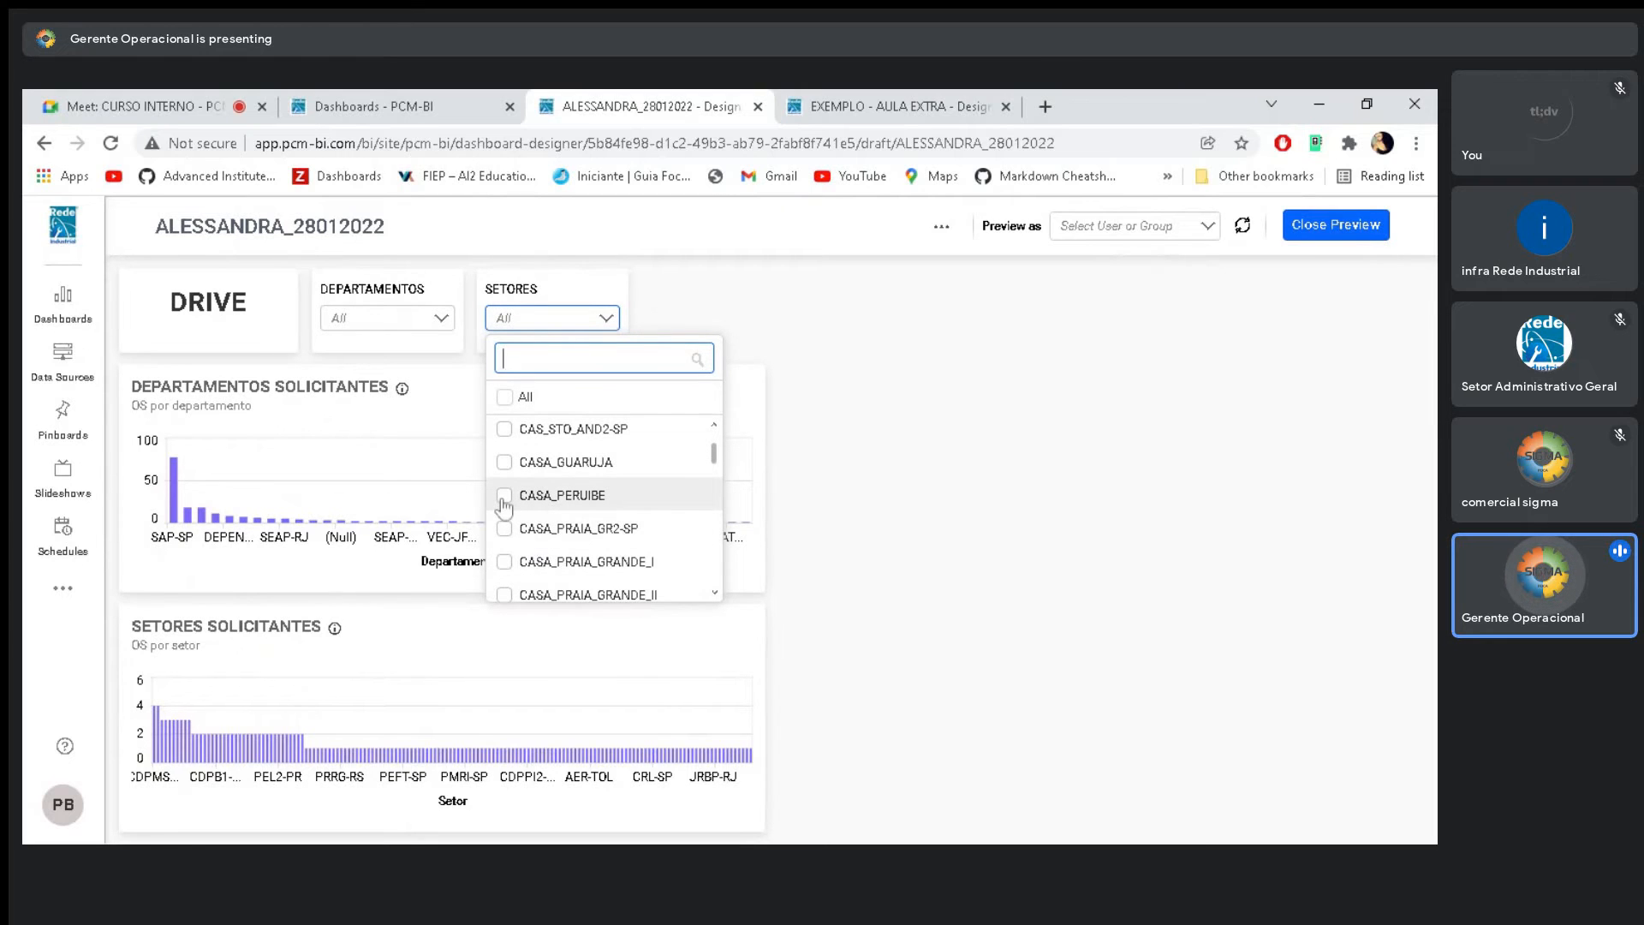
{"action": "left_click", "coordinate": [503, 497]}
{"action": "left_click", "coordinate": [641, 311]}
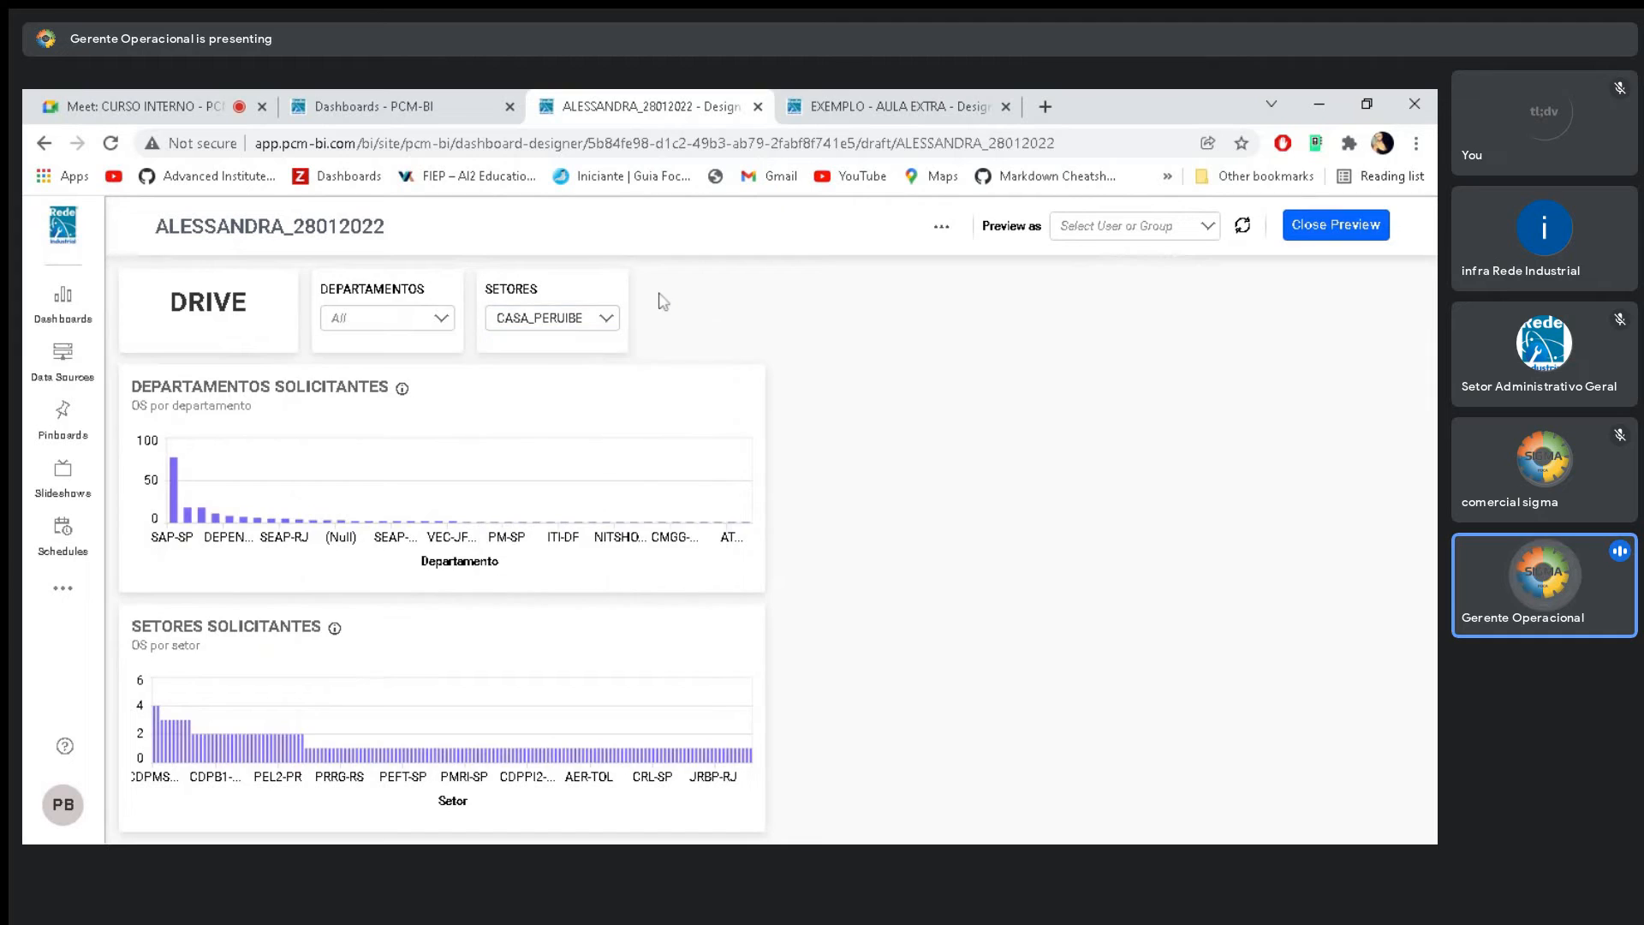
{"action": "mouse_move", "coordinate": [520, 751]}
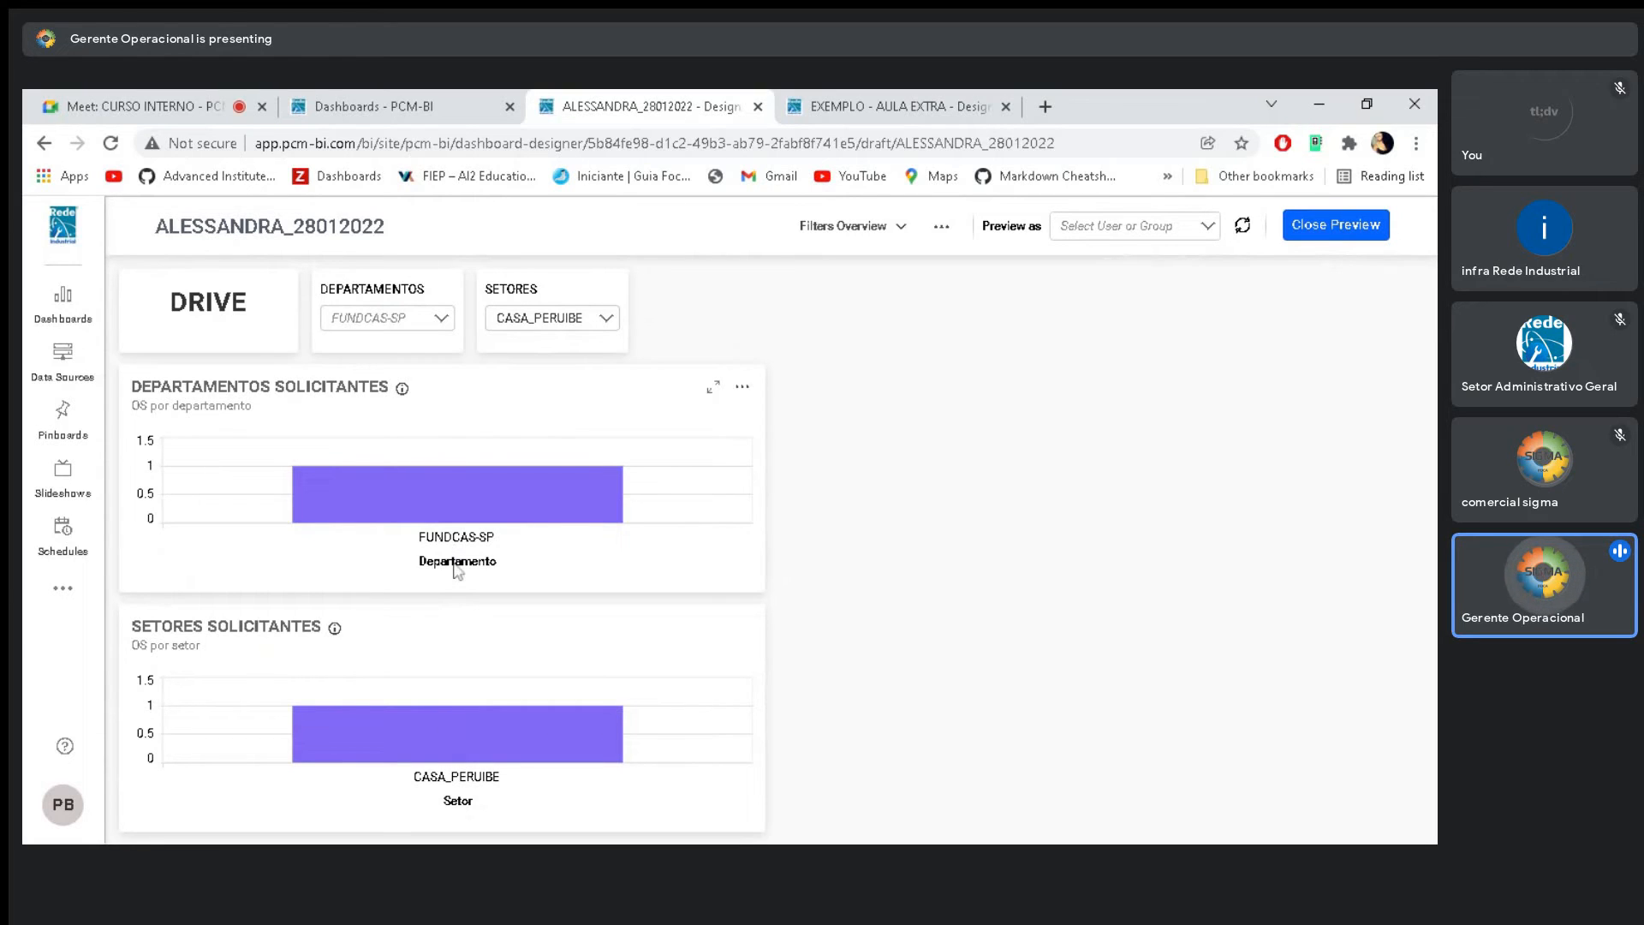
{"action": "mouse_move", "coordinate": [454, 507]}
{"action": "left_click", "coordinate": [448, 325]}
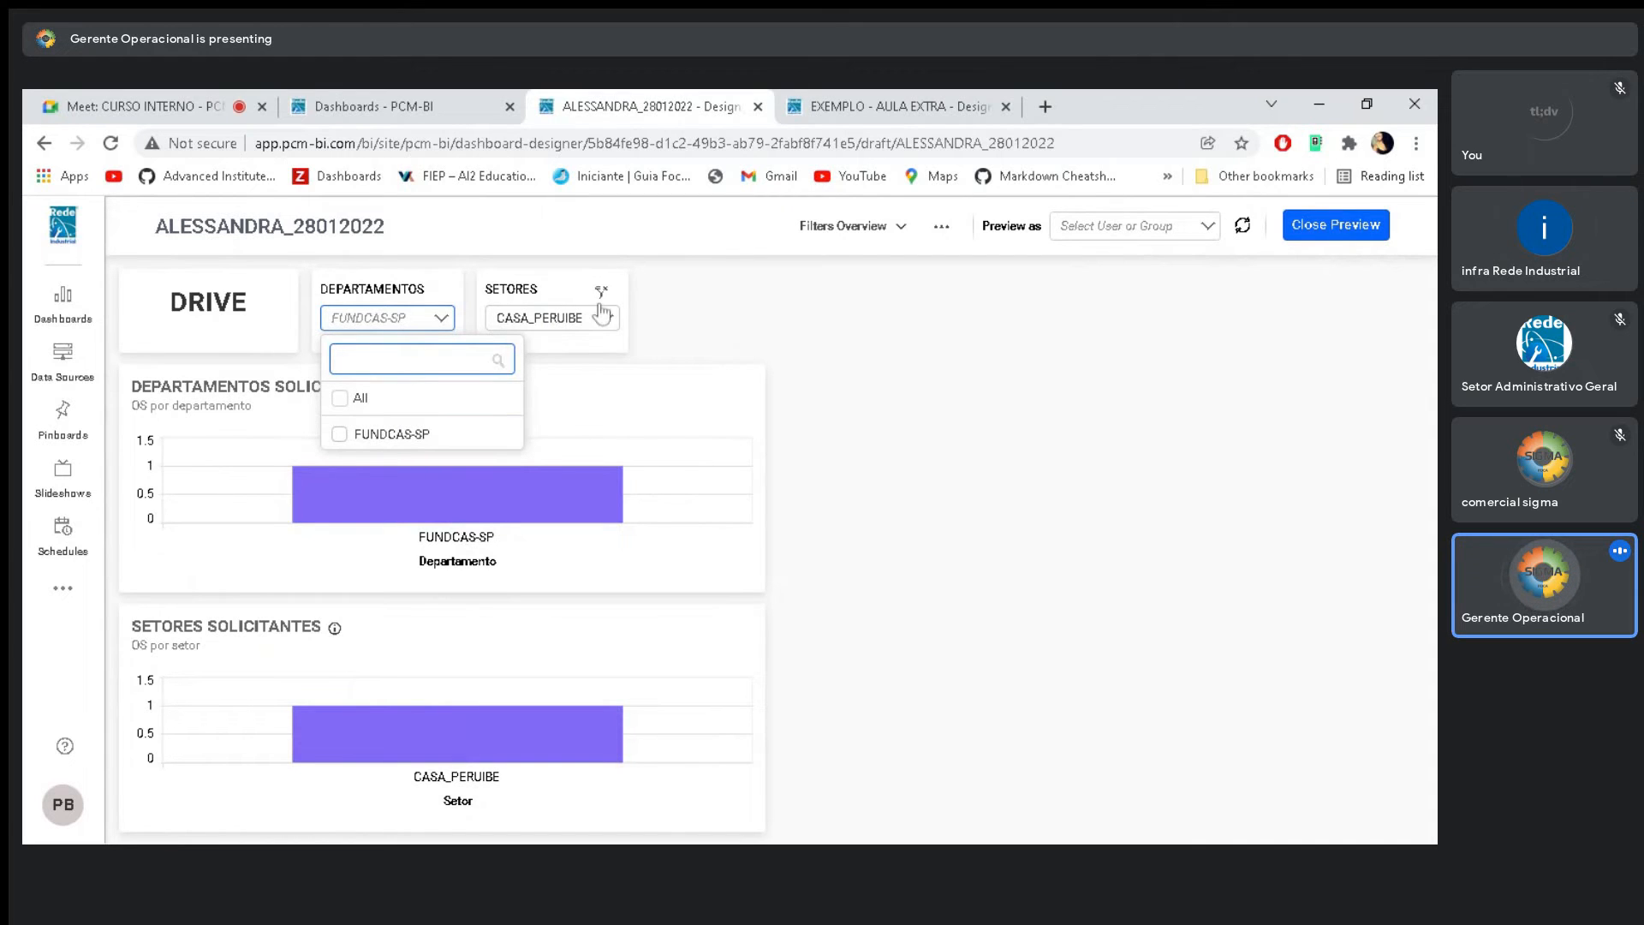
Clear the SETORES filter and filter DEPARTAMENTOS by FUNDCAS-SP
{"action": "left_click", "coordinate": [602, 291]}
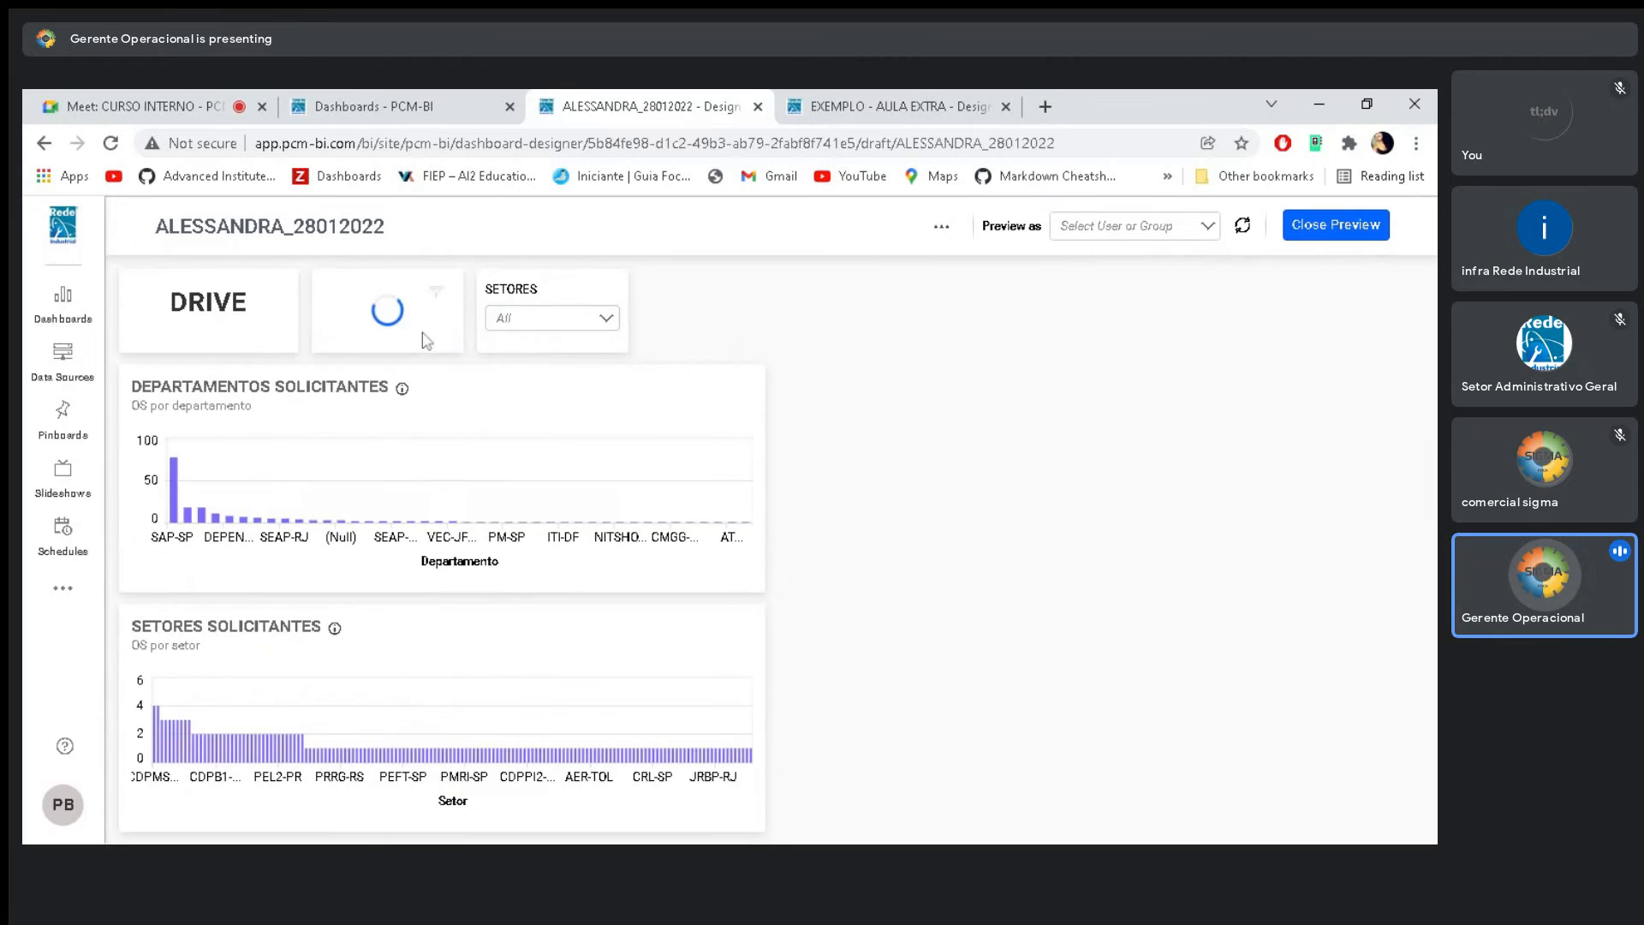
{"action": "left_click", "coordinate": [419, 324]}
{"action": "scroll", "coordinate": [429, 549], "scroll_direction": "down", "scroll_amount": 4}
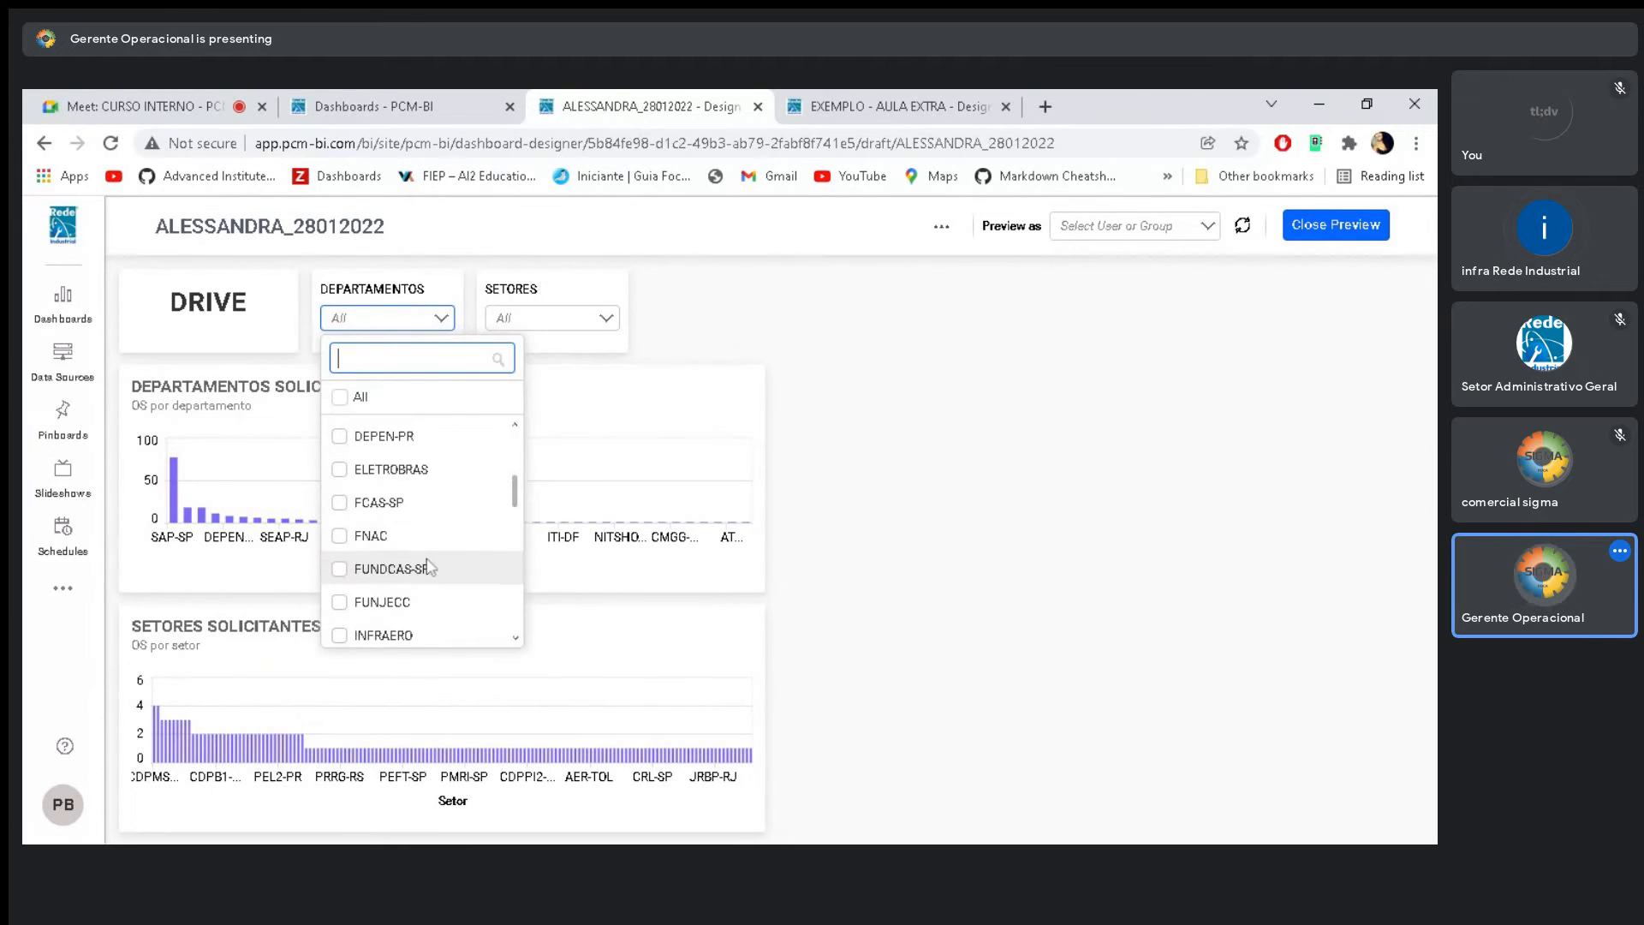
{"action": "left_click", "coordinate": [370, 573]}
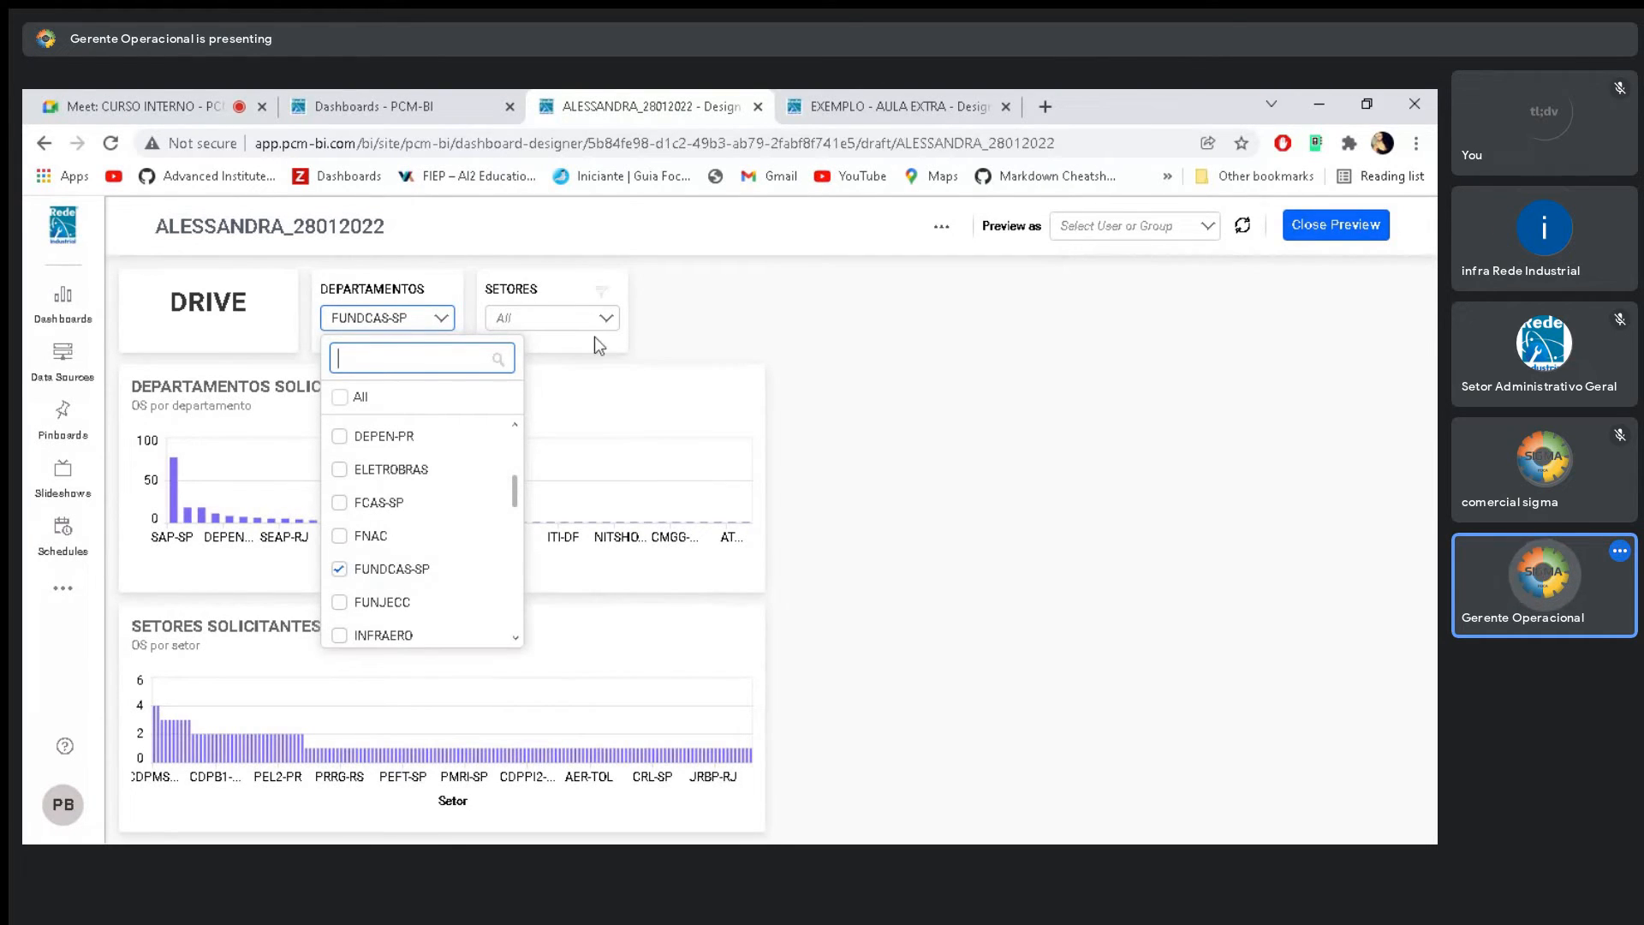
Test multiple selection in SETORES with CASA_PERUIBE and CASA_GUARUJA, and compare the open OS in both charts
{"action": "left_click", "coordinate": [564, 322]}
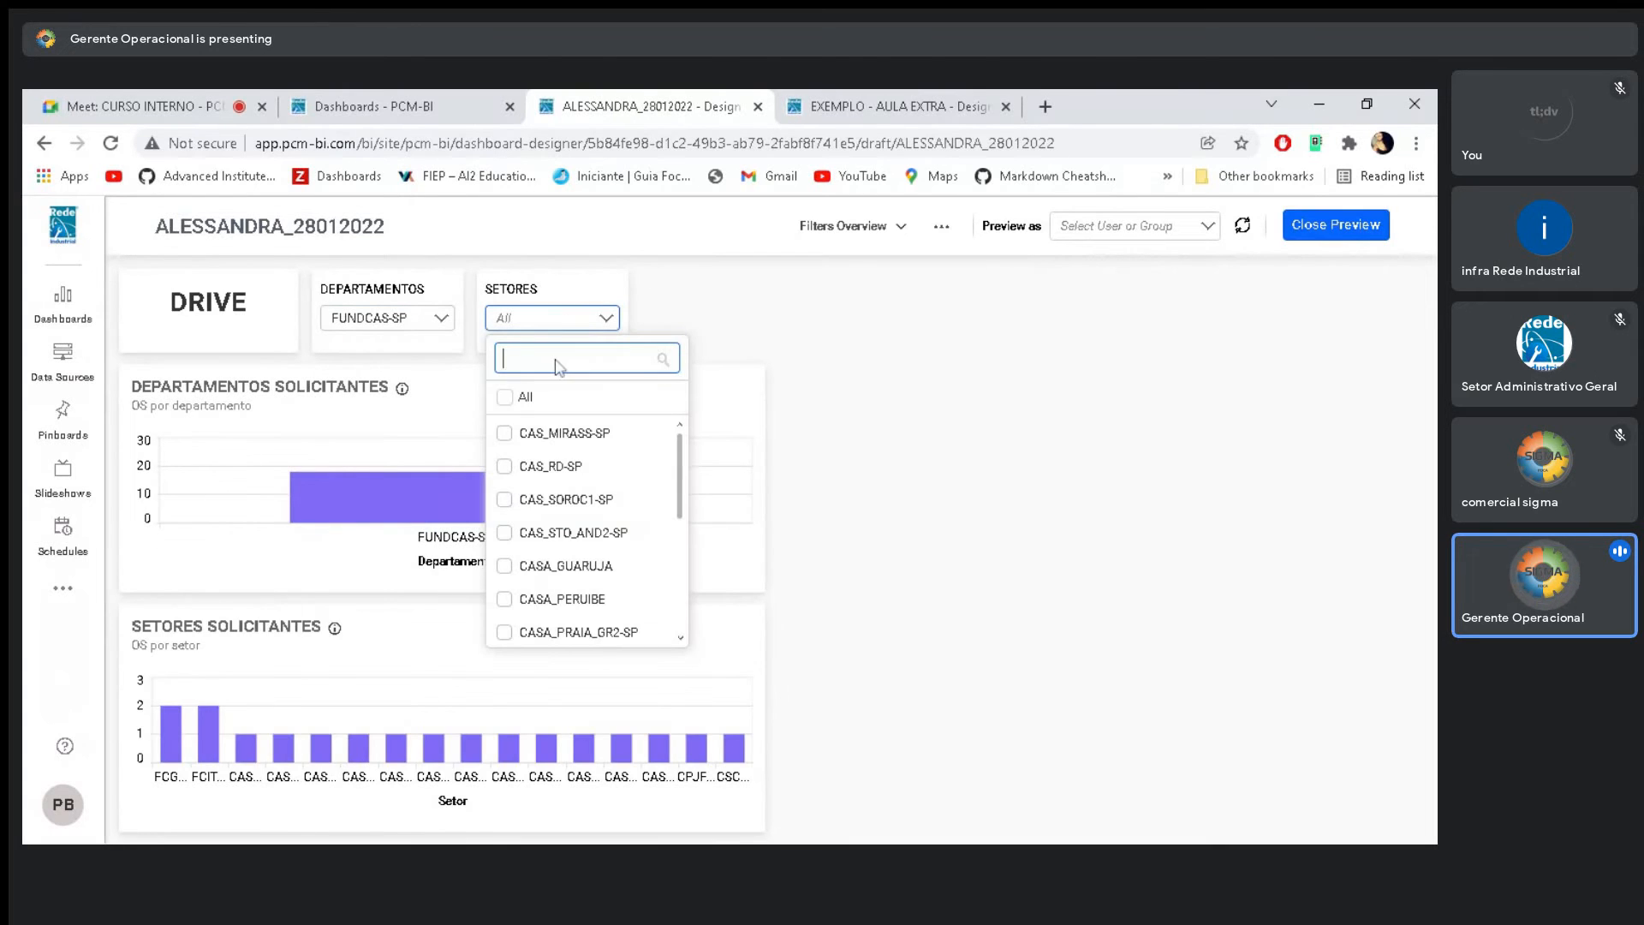
{"action": "scroll", "coordinate": [569, 490], "scroll_direction": "down", "scroll_amount": 2}
{"action": "scroll", "coordinate": [579, 448], "scroll_direction": "up", "scroll_amount": 2}
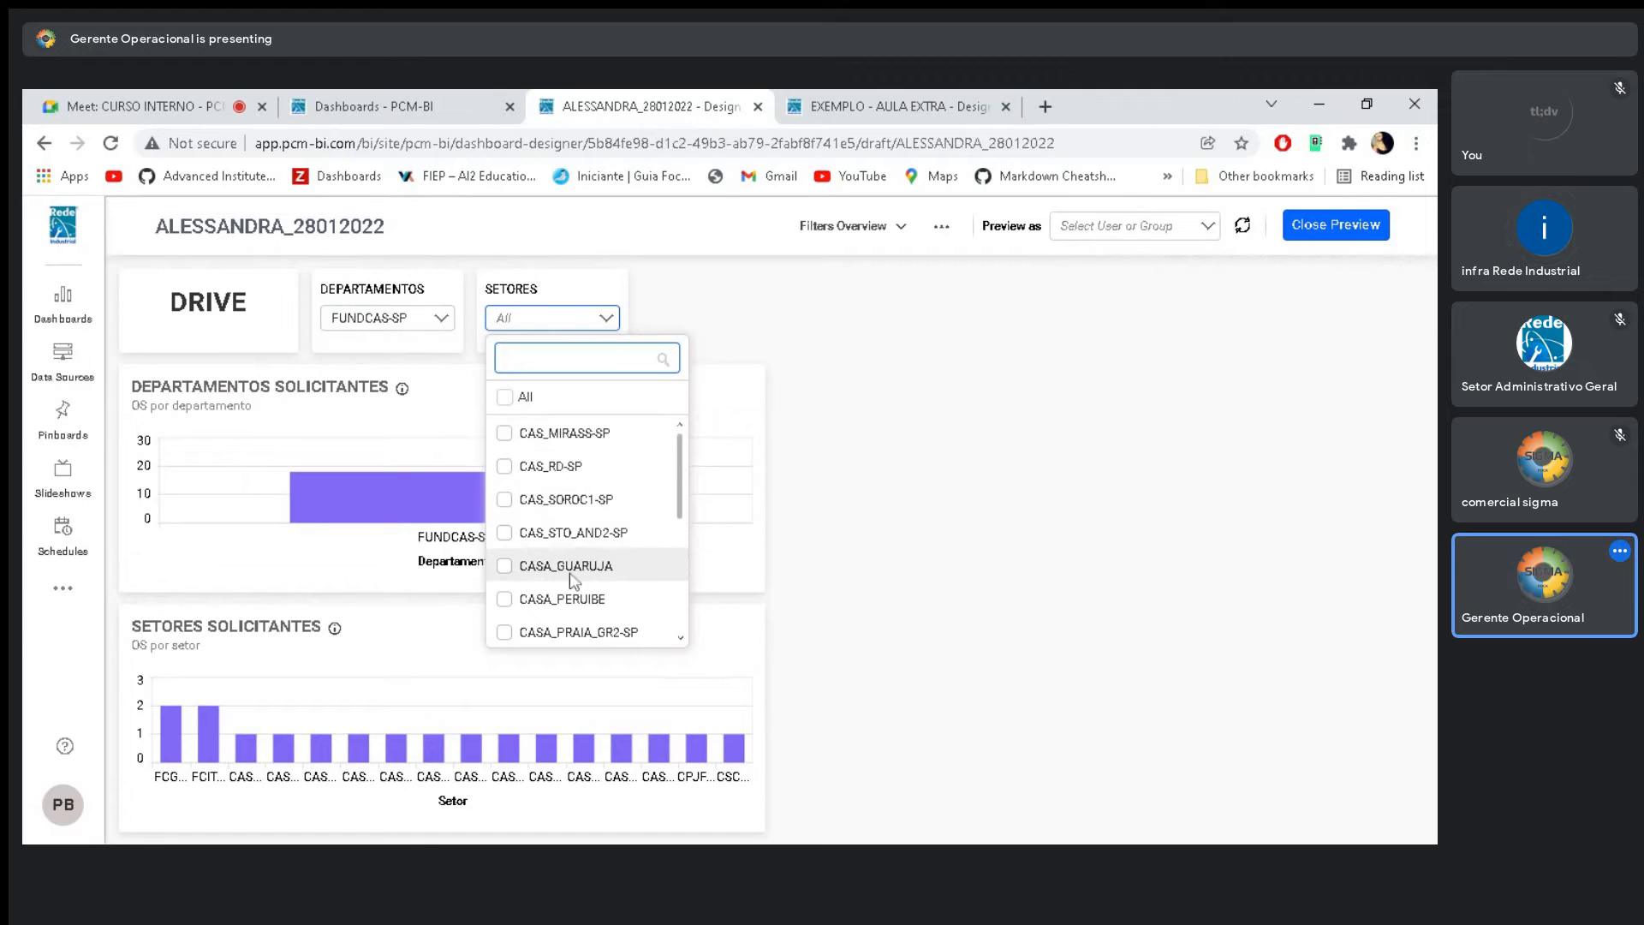
{"action": "scroll", "coordinate": [573, 582], "scroll_direction": "down", "scroll_amount": 3}
{"action": "left_click", "coordinate": [505, 482]}
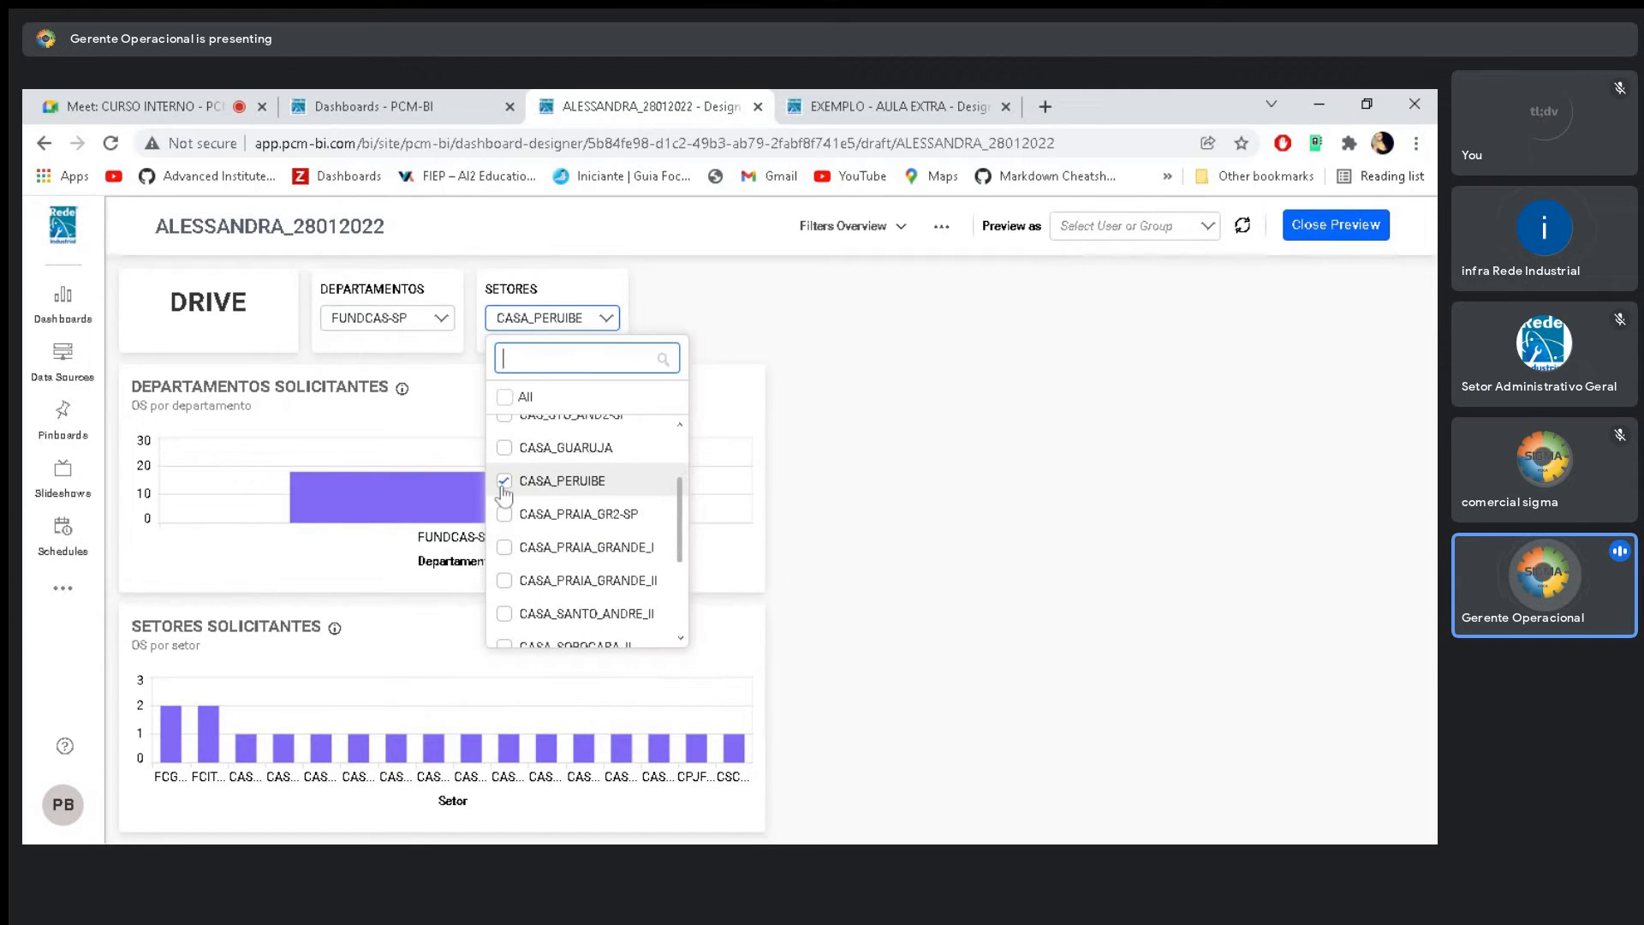
{"action": "left_click", "coordinate": [561, 325]}
{"action": "left_click", "coordinate": [504, 496]}
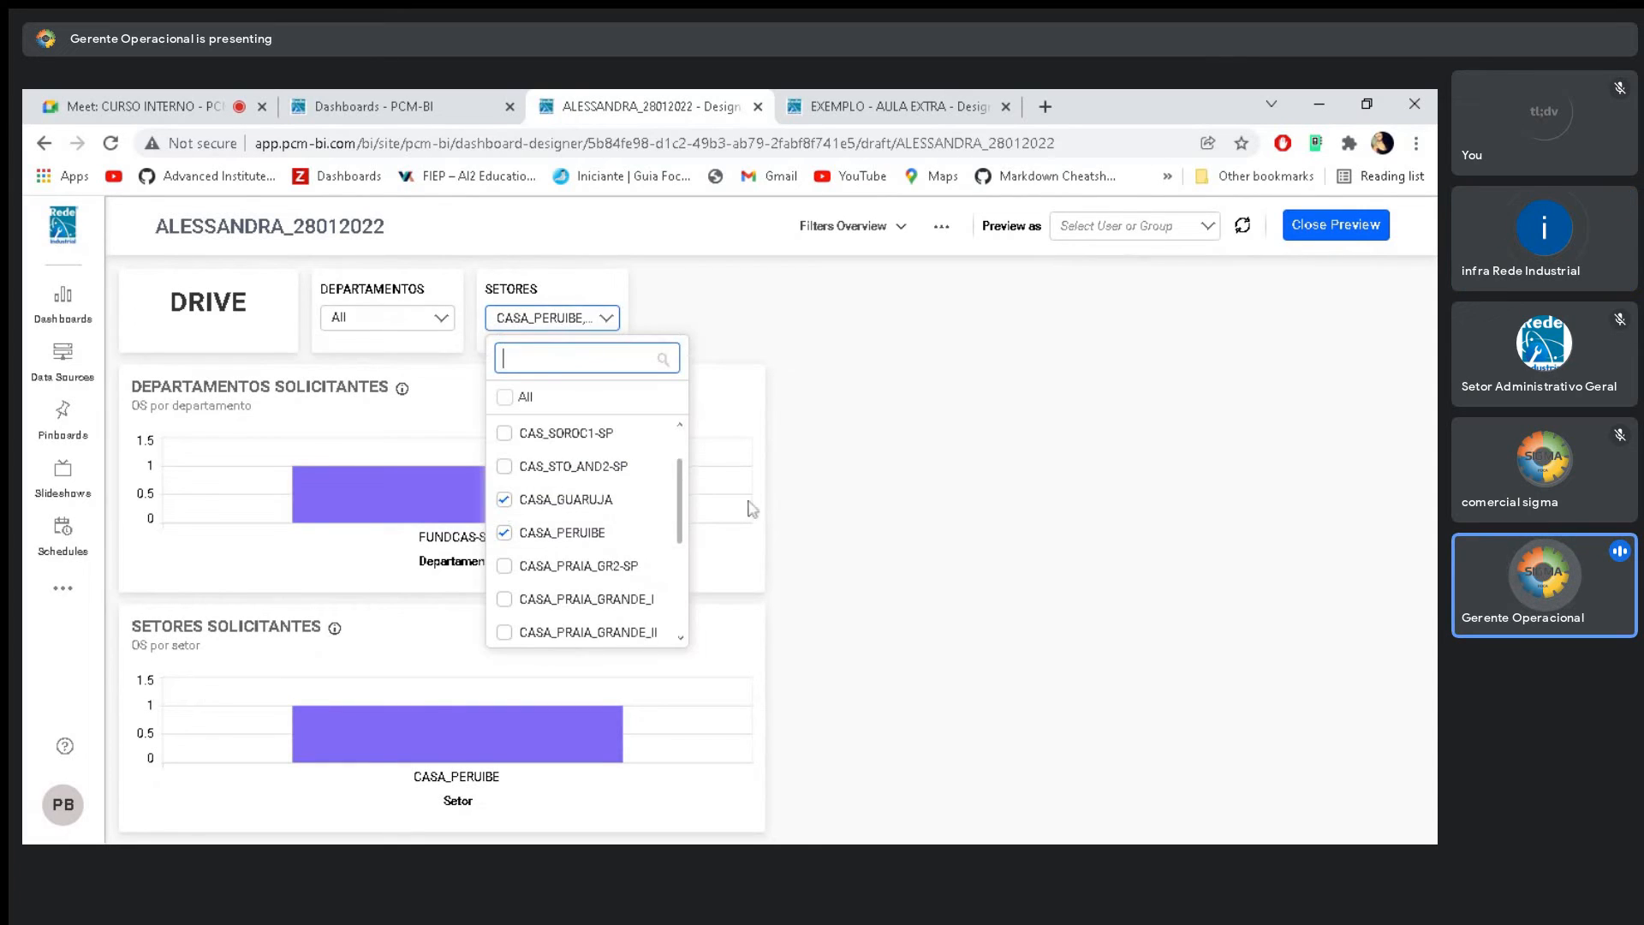
{"action": "left_click", "coordinate": [922, 501]}
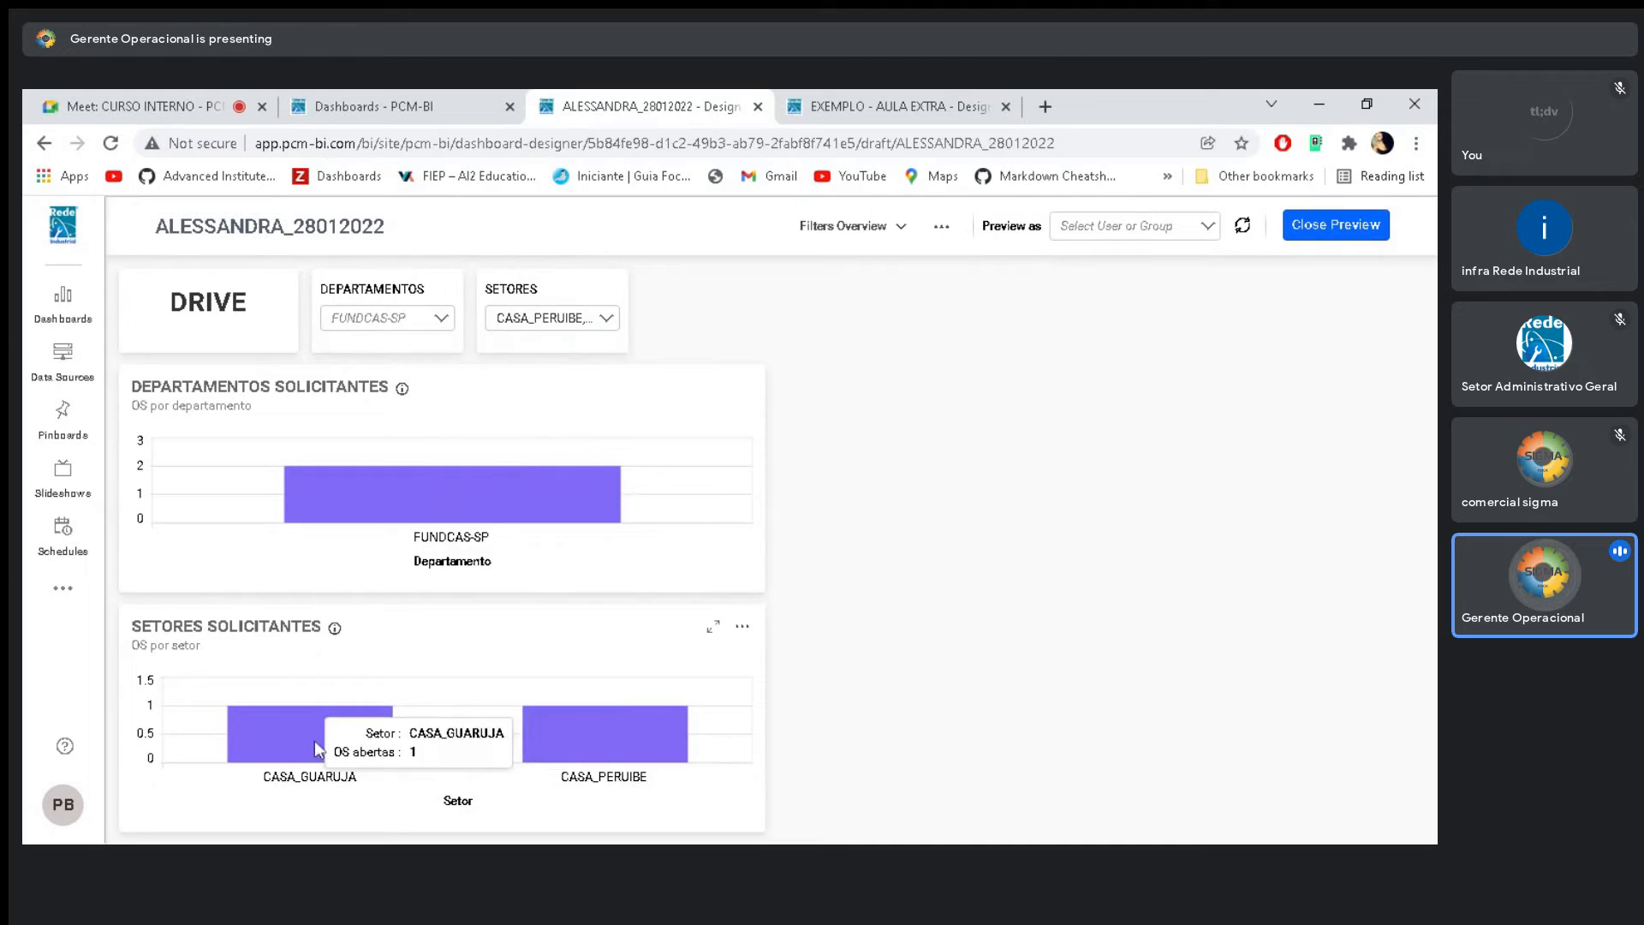
{"action": "mouse_move", "coordinate": [385, 515]}
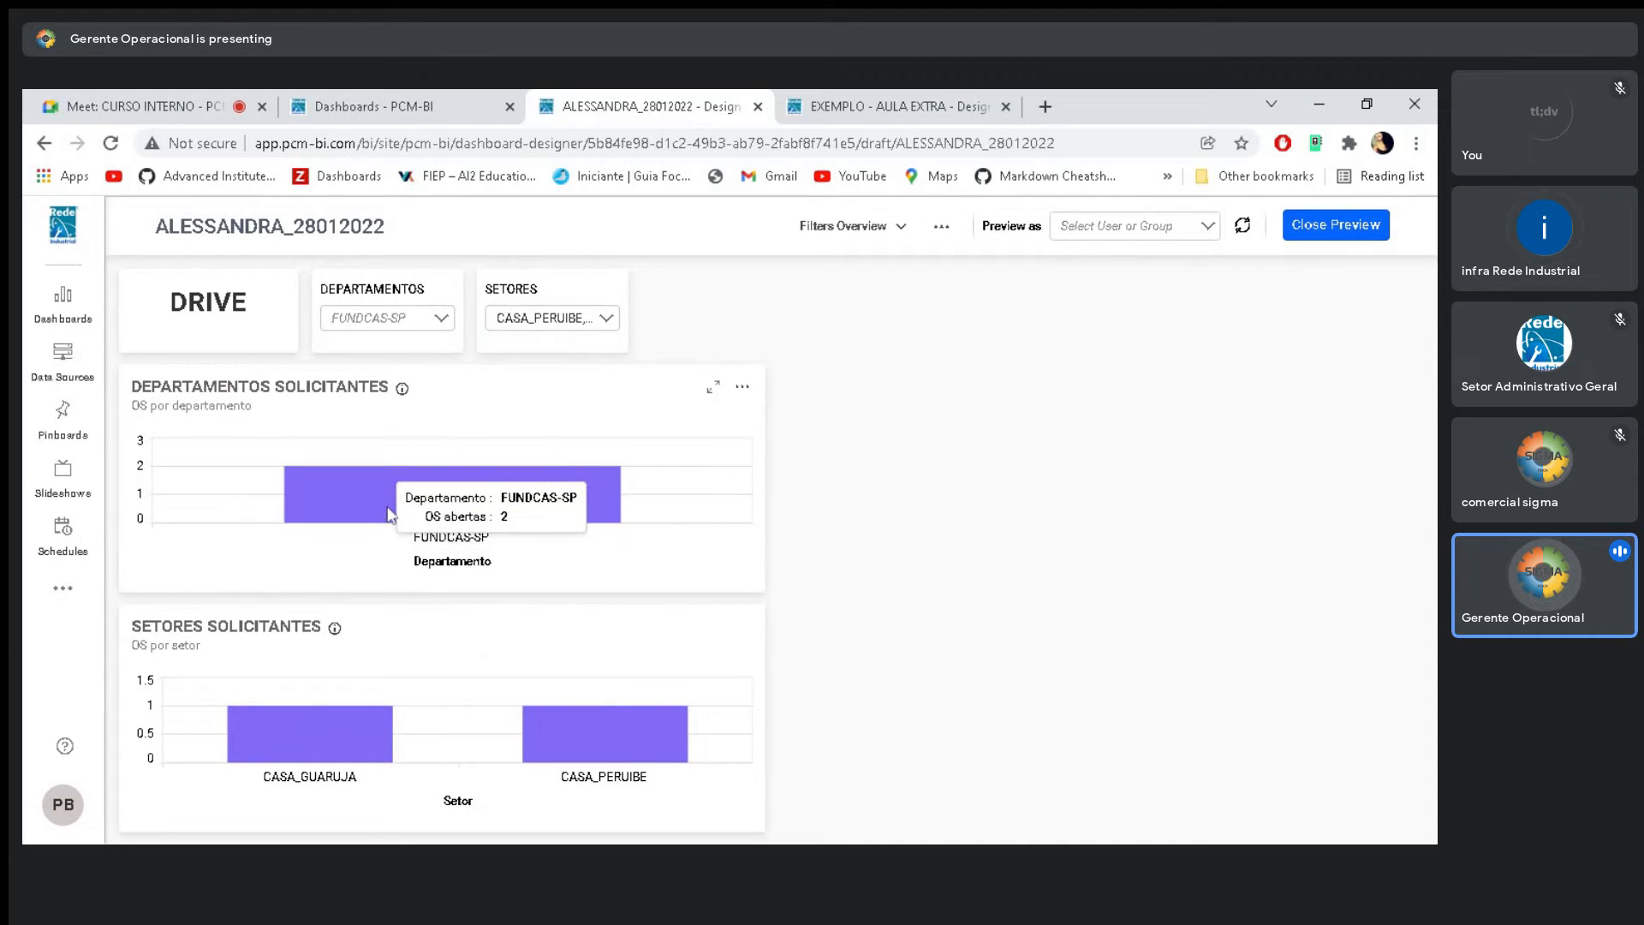
{"action": "left_click", "coordinate": [557, 318]}
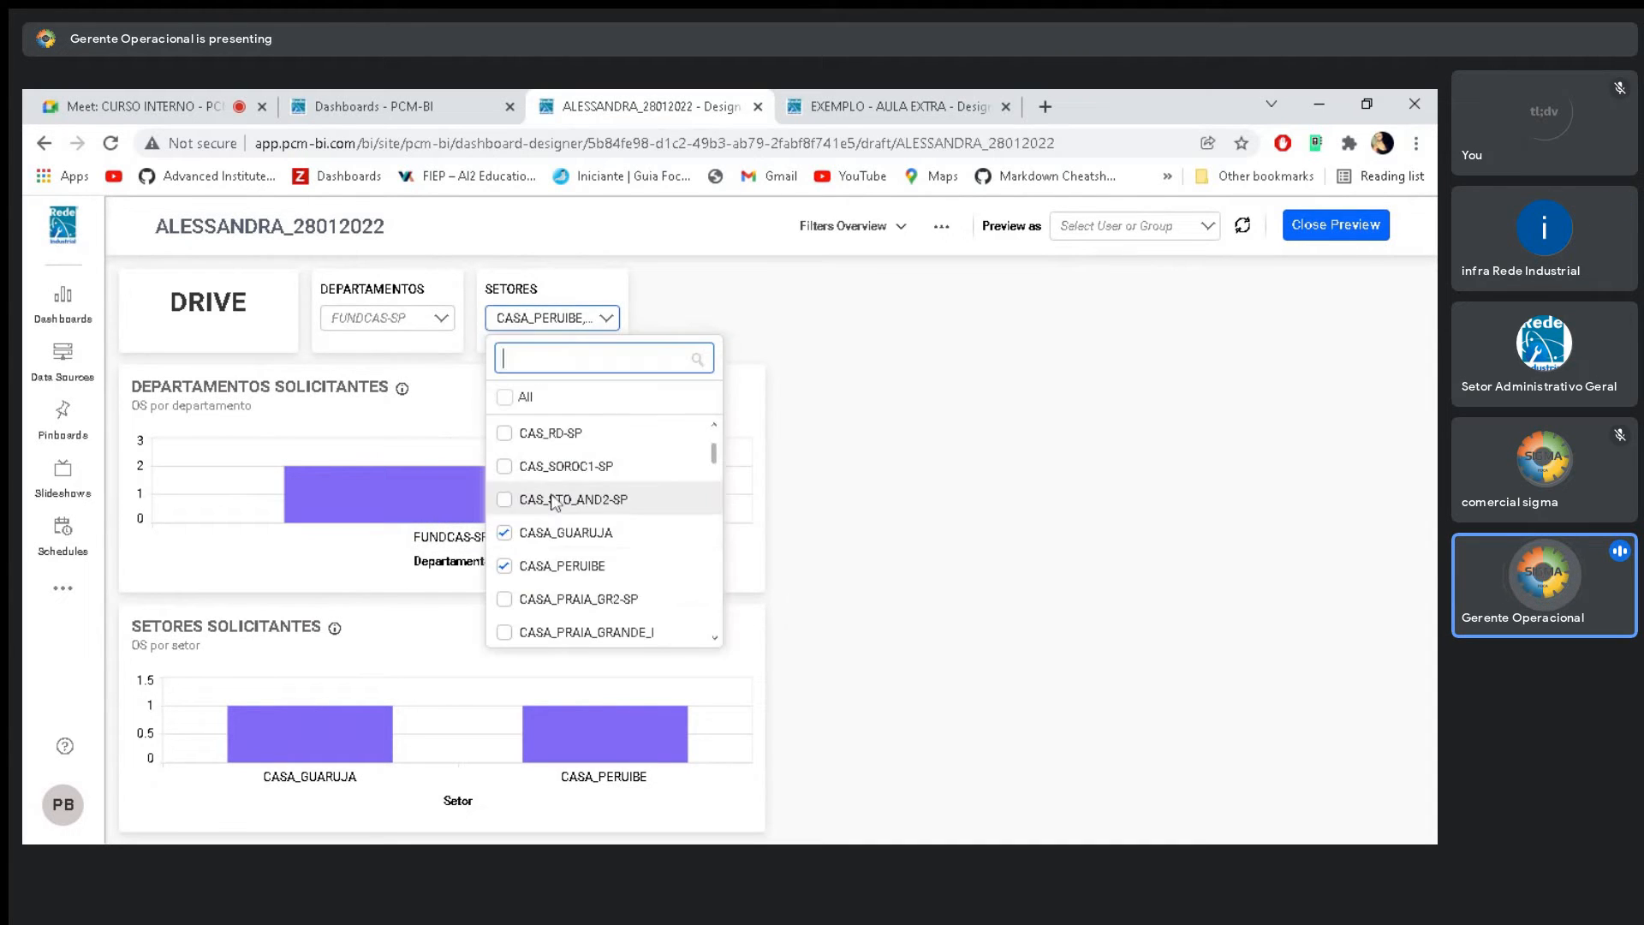
{"action": "mouse_move", "coordinate": [366, 506]}
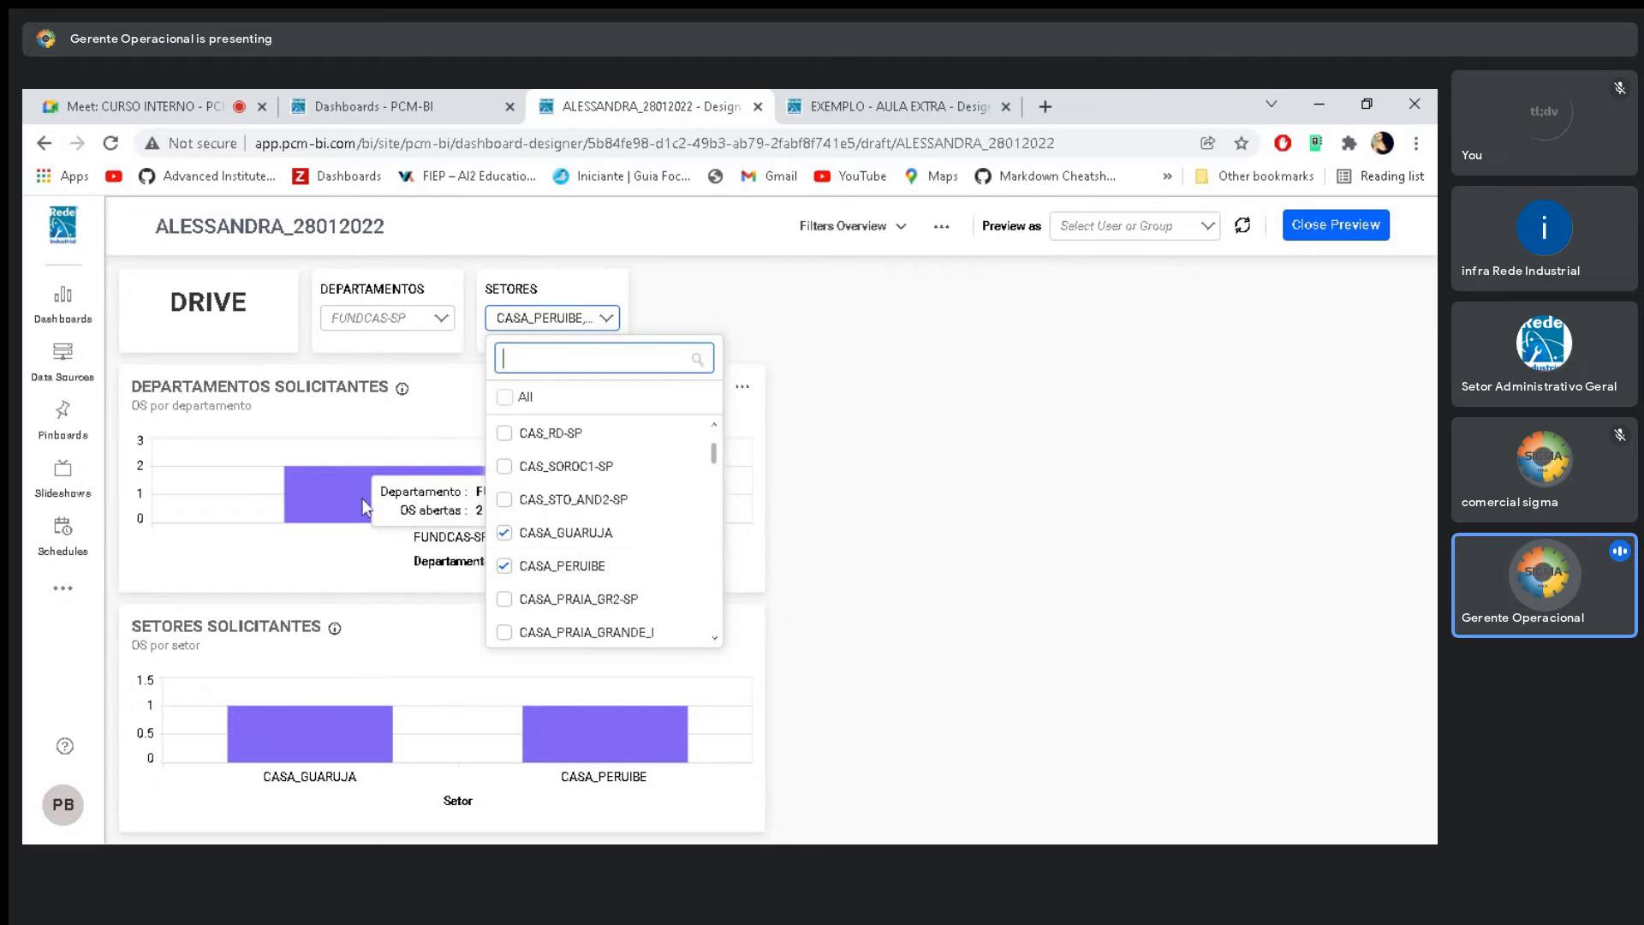
Clear the SETORES filter, filter it by AER-TOL, and inspect the department and sector bars
{"action": "left_click", "coordinate": [603, 290]}
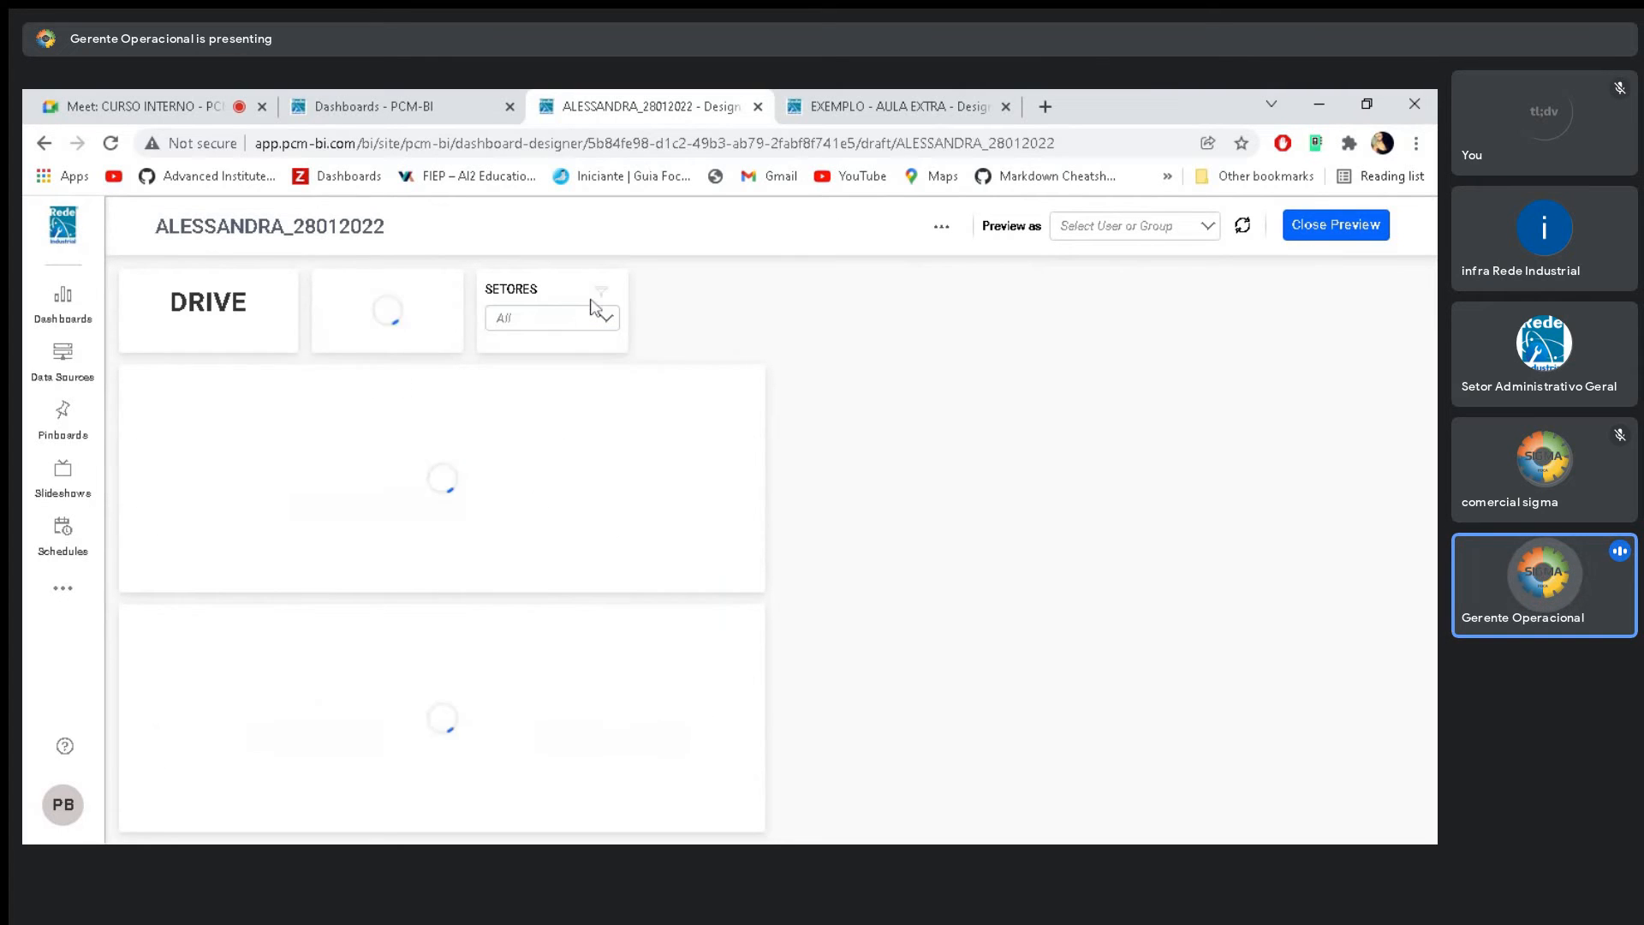
{"action": "left_click", "coordinate": [594, 319]}
{"action": "left_click", "coordinate": [558, 497]}
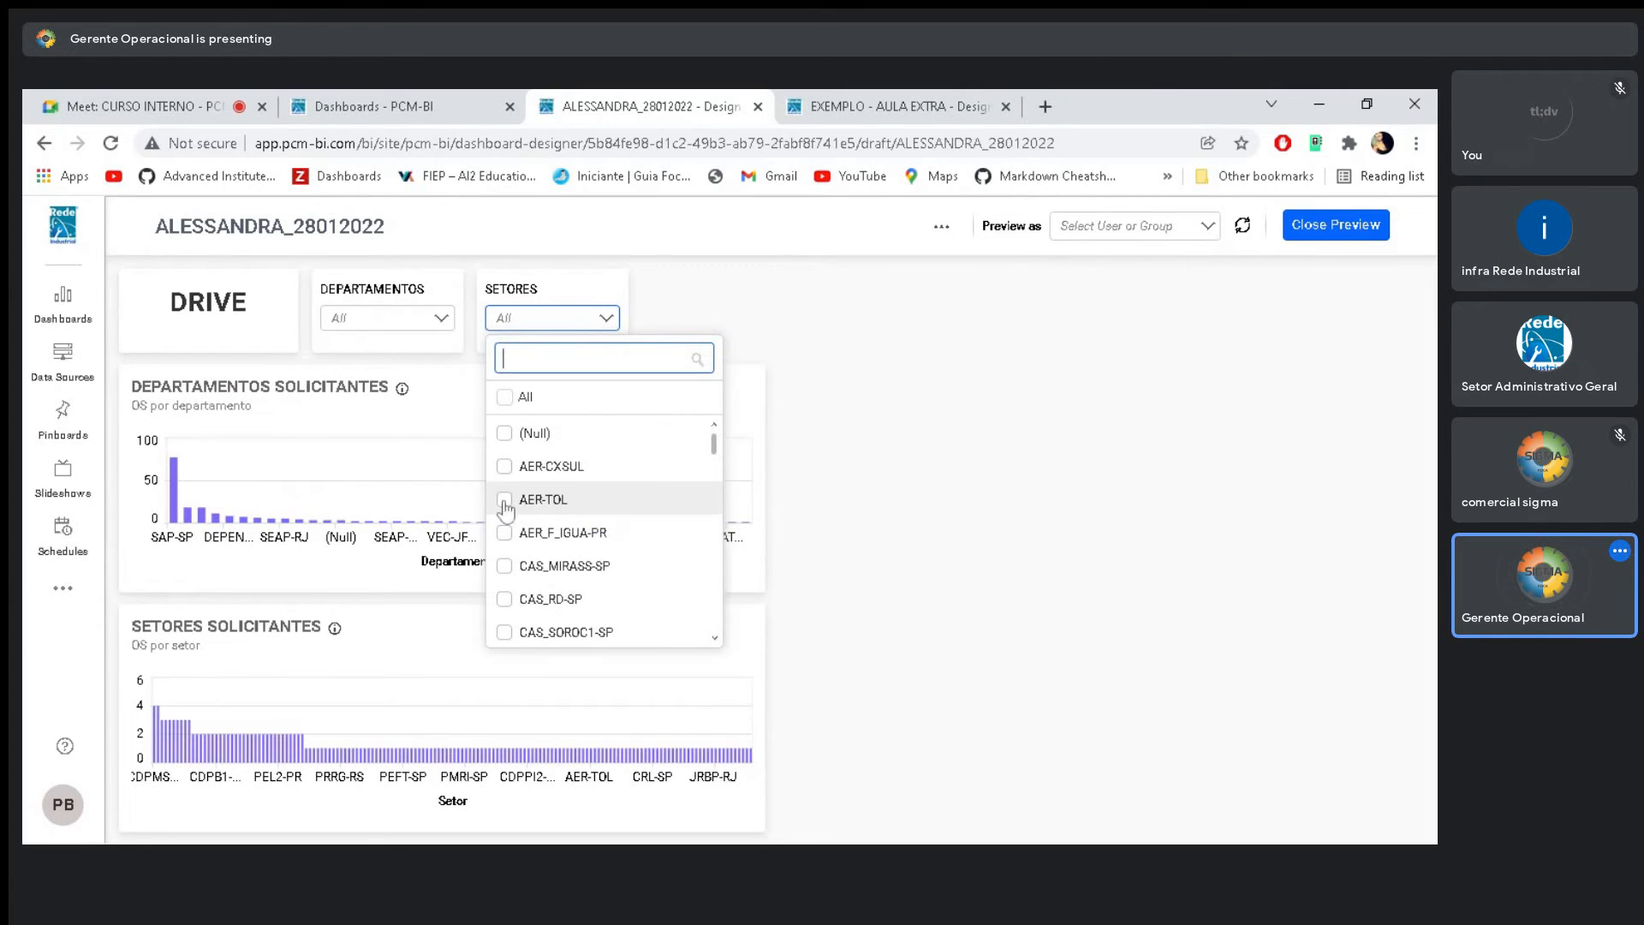
{"action": "left_click", "coordinate": [825, 483]}
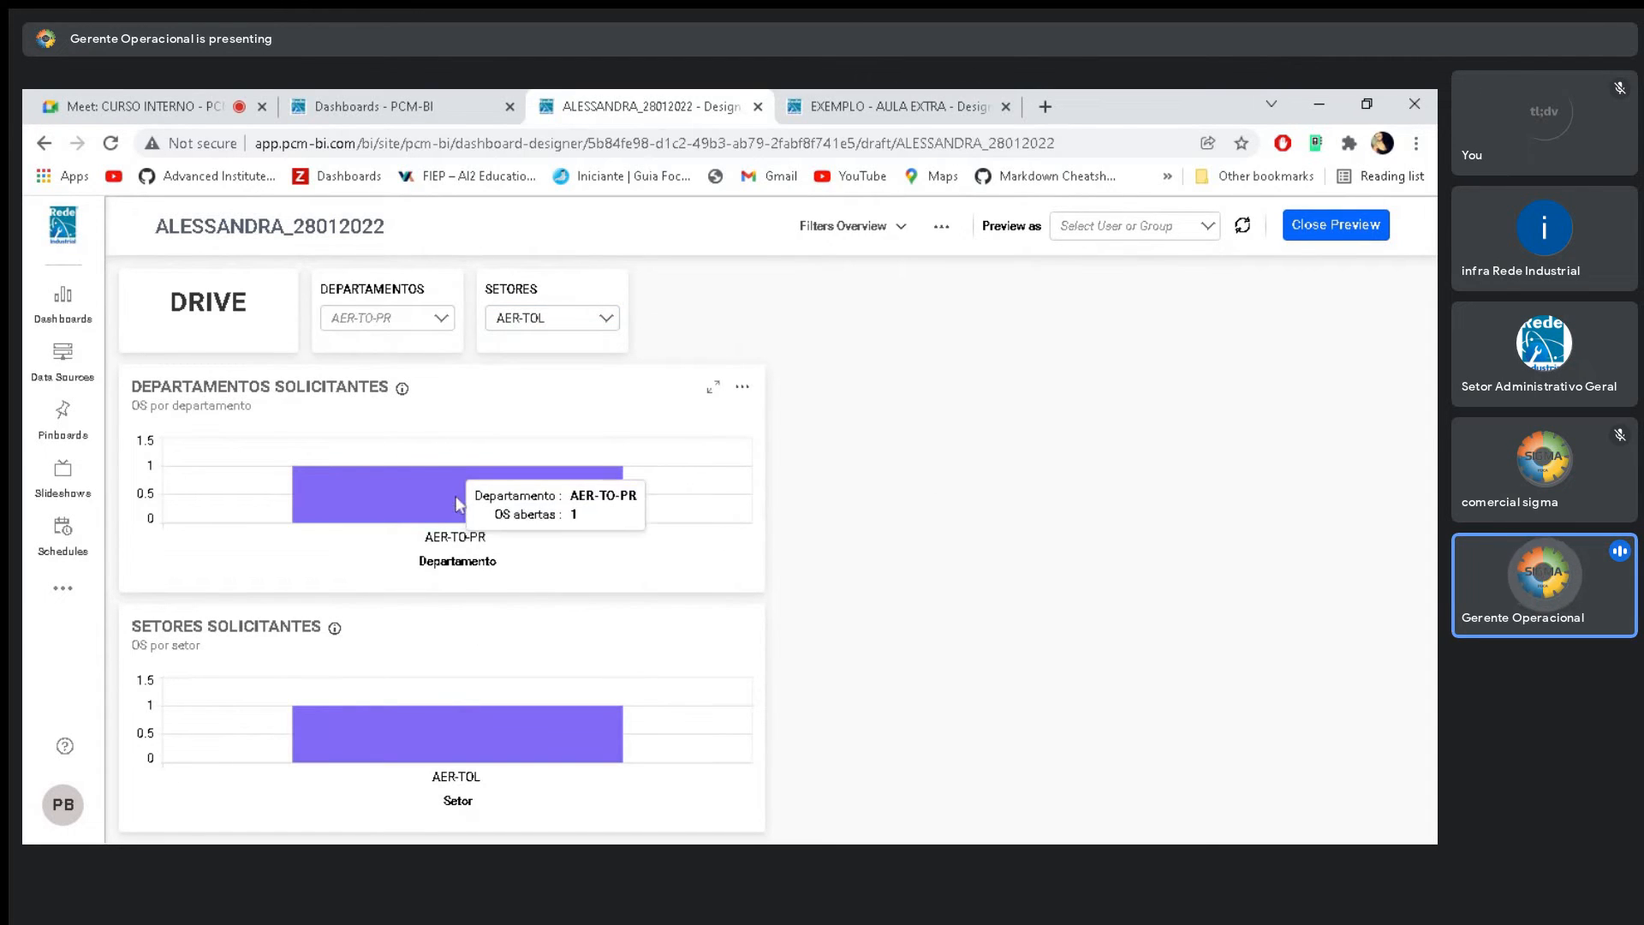
{"action": "mouse_move", "coordinate": [437, 754]}
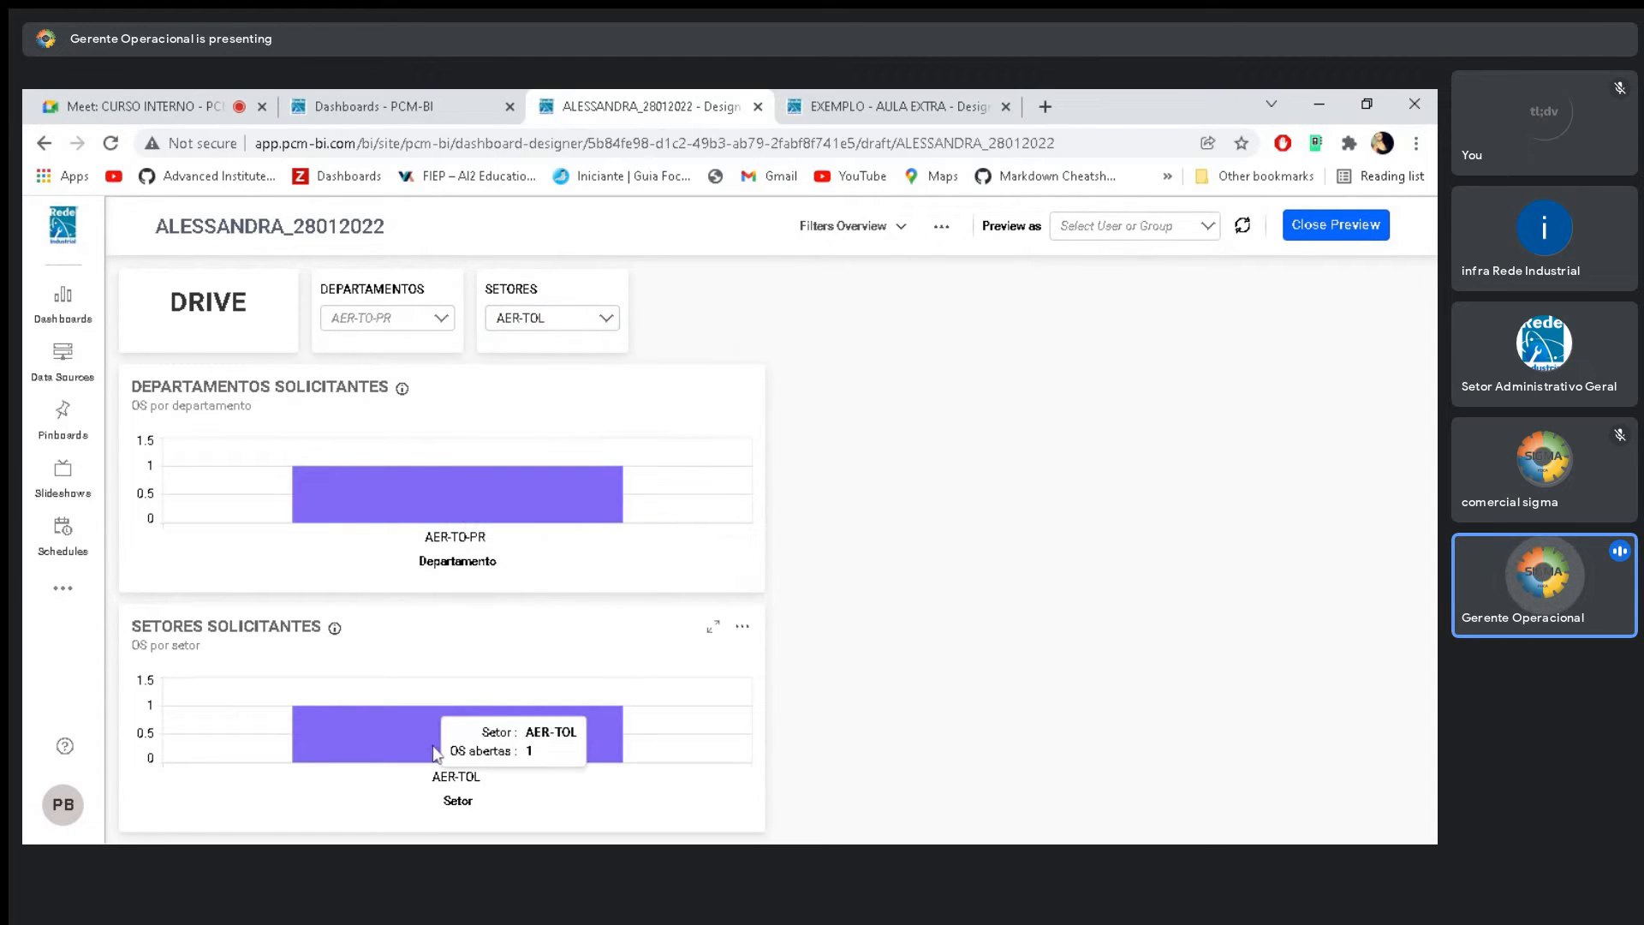
Clear the SETORES filter, filter DEPARTAMENTOS by AER-TO-PR, and inspect the department bar
{"action": "left_click", "coordinate": [598, 291]}
{"action": "left_click", "coordinate": [432, 319]}
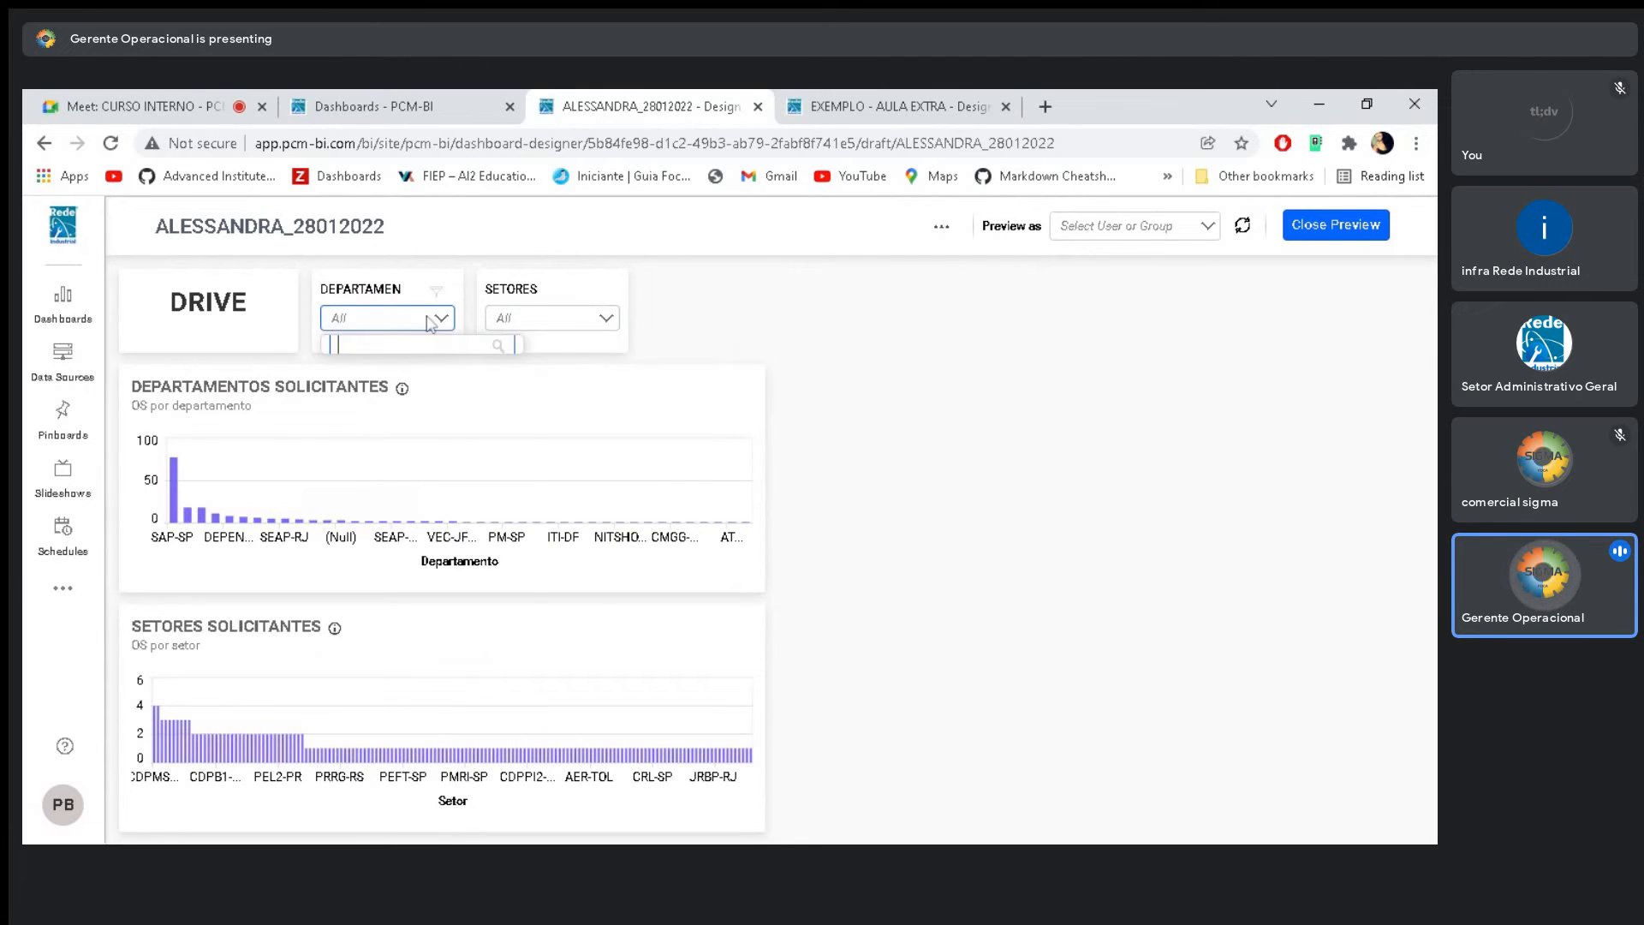
{"action": "left_click", "coordinate": [339, 466]}
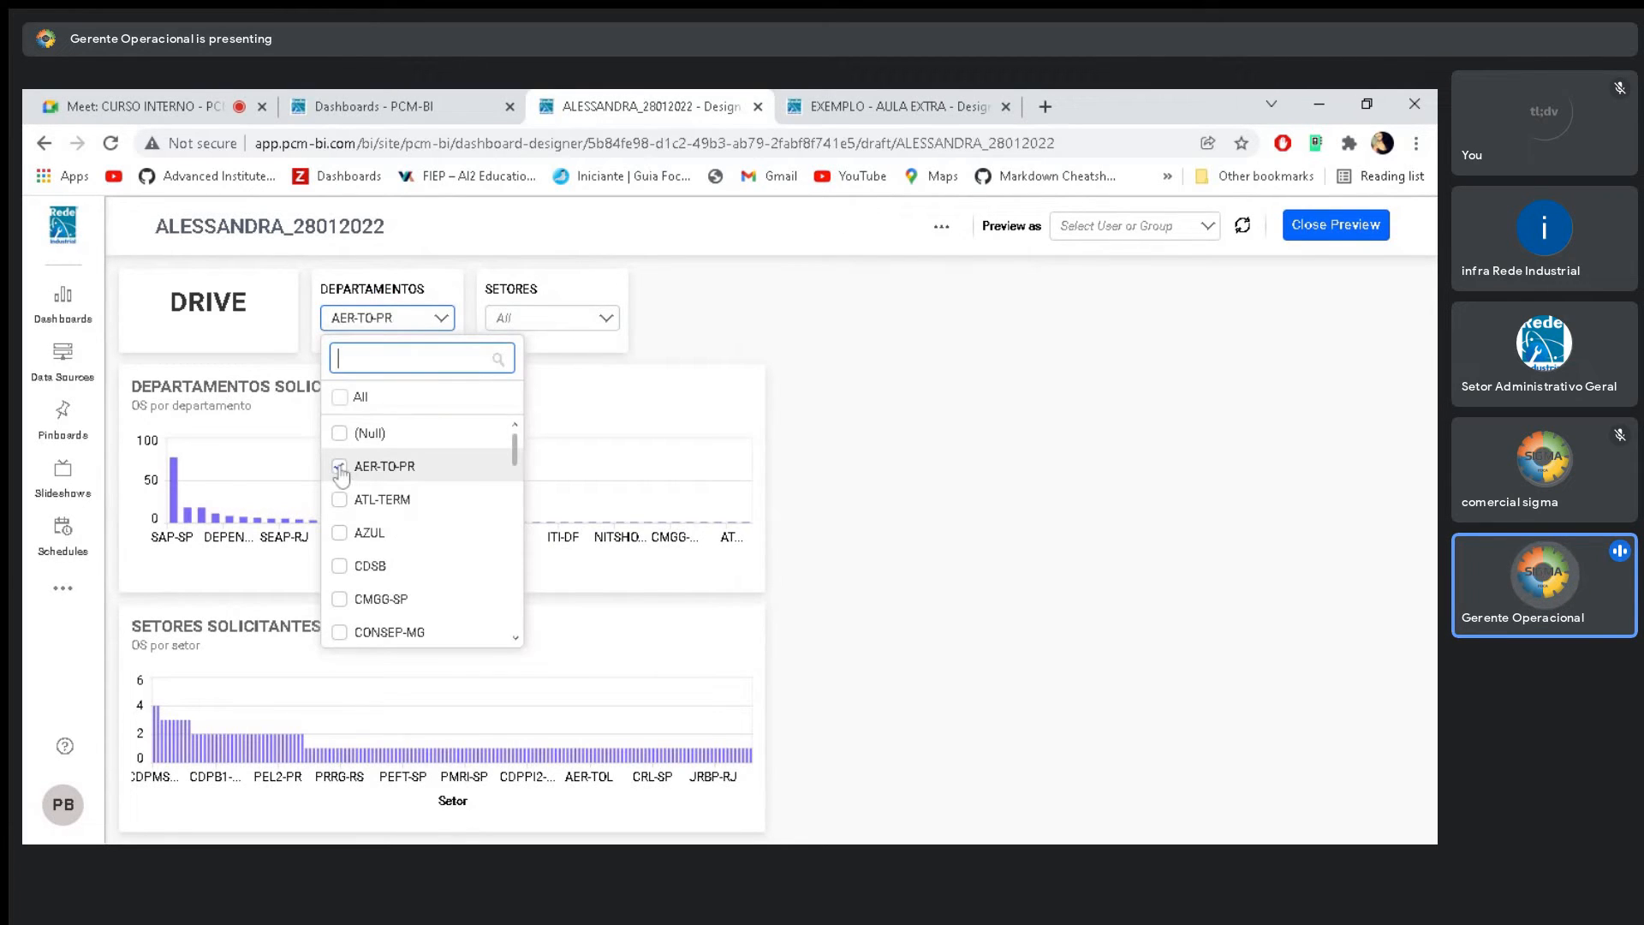
{"action": "left_click", "coordinate": [763, 348]}
{"action": "mouse_move", "coordinate": [552, 492]}
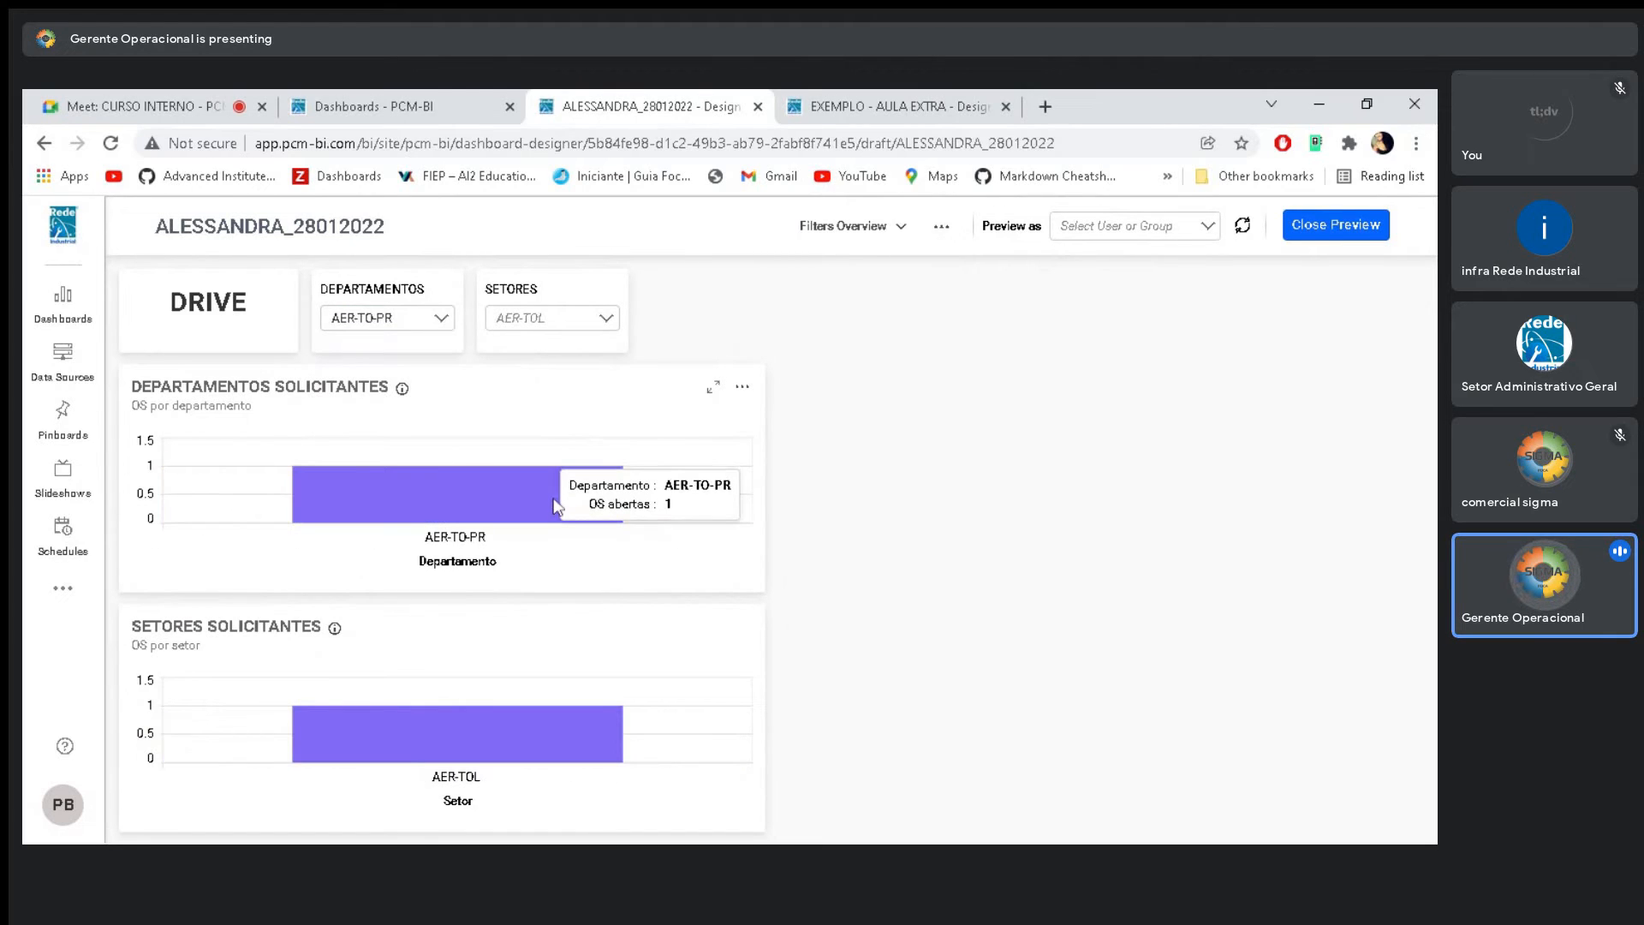
Filter the previewed dashboard by department FUNDCAS-SP instead of AER-TO-PR and inspect both bar charts
{"action": "left_click", "coordinate": [439, 320]}
{"action": "scroll", "coordinate": [359, 438], "scroll_direction": "up", "scroll_amount": 2}
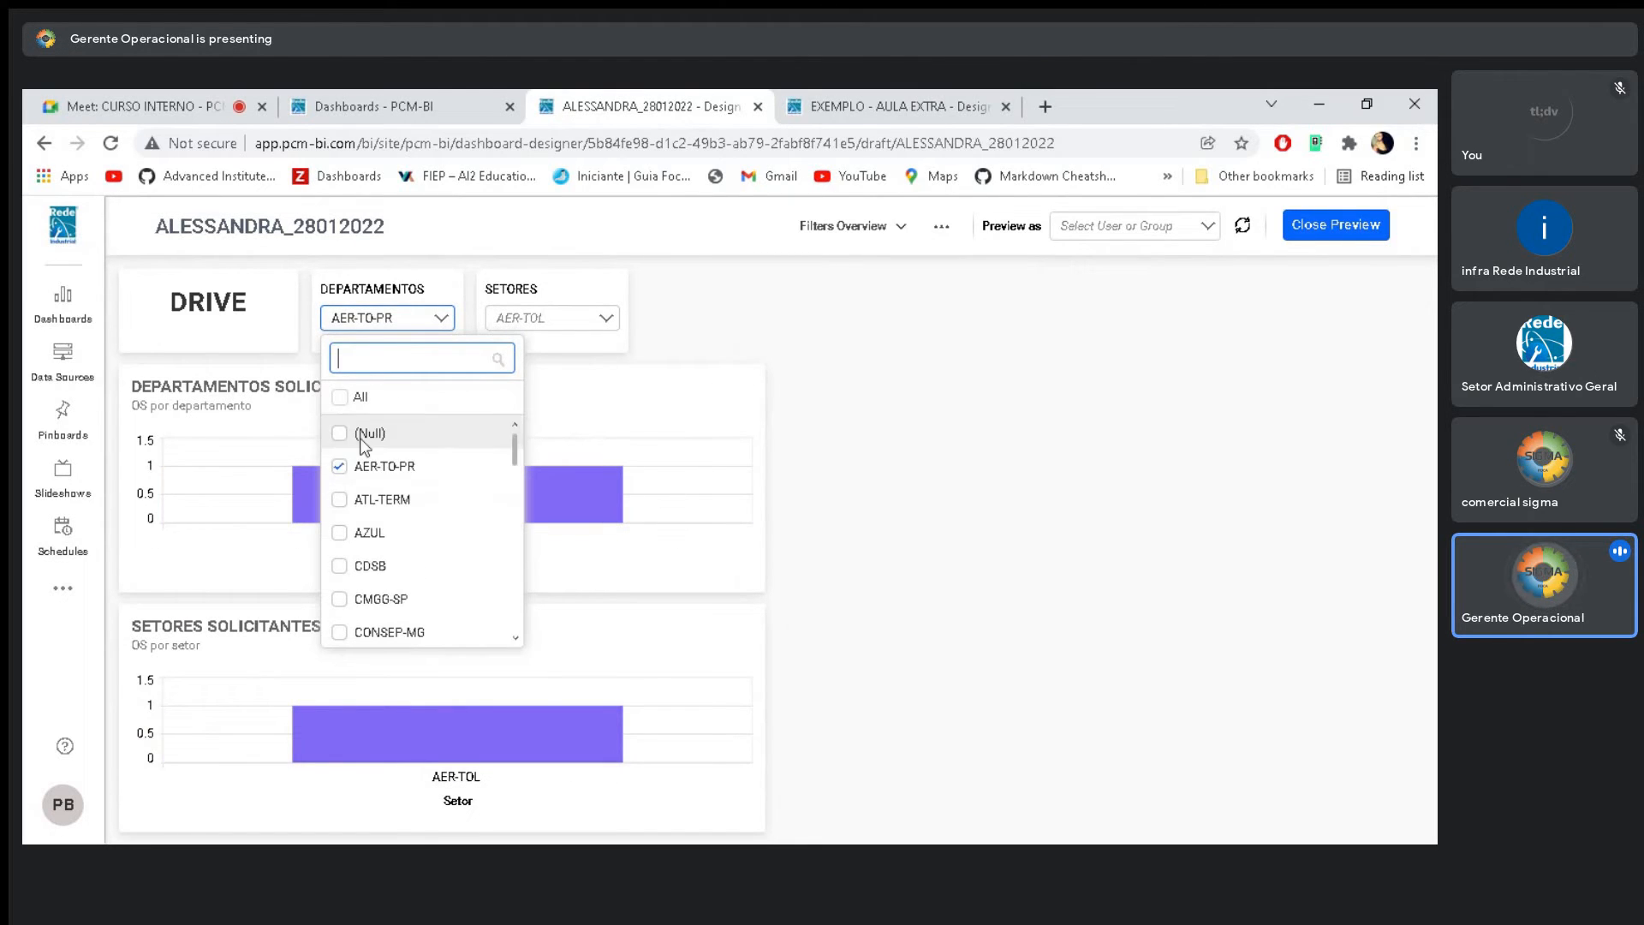
{"action": "left_click", "coordinate": [360, 463]}
{"action": "scroll", "coordinate": [388, 525], "scroll_direction": "down", "scroll_amount": 2}
{"action": "scroll", "coordinate": [387, 526], "scroll_direction": "down", "scroll_amount": 2}
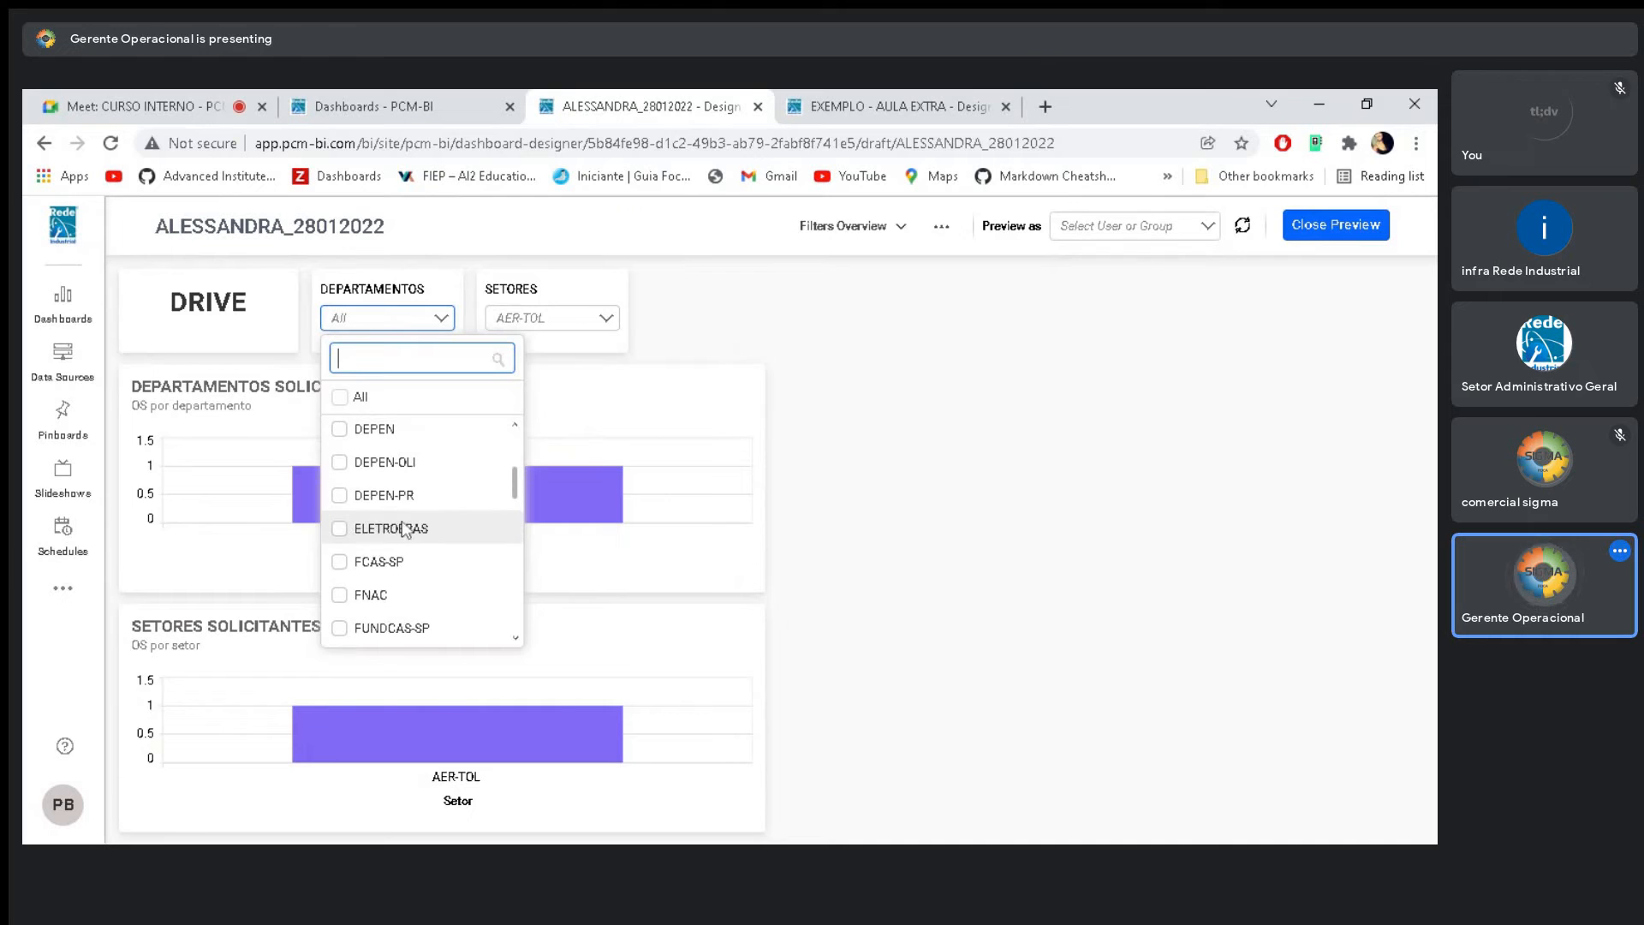
{"action": "left_click", "coordinate": [340, 629]}
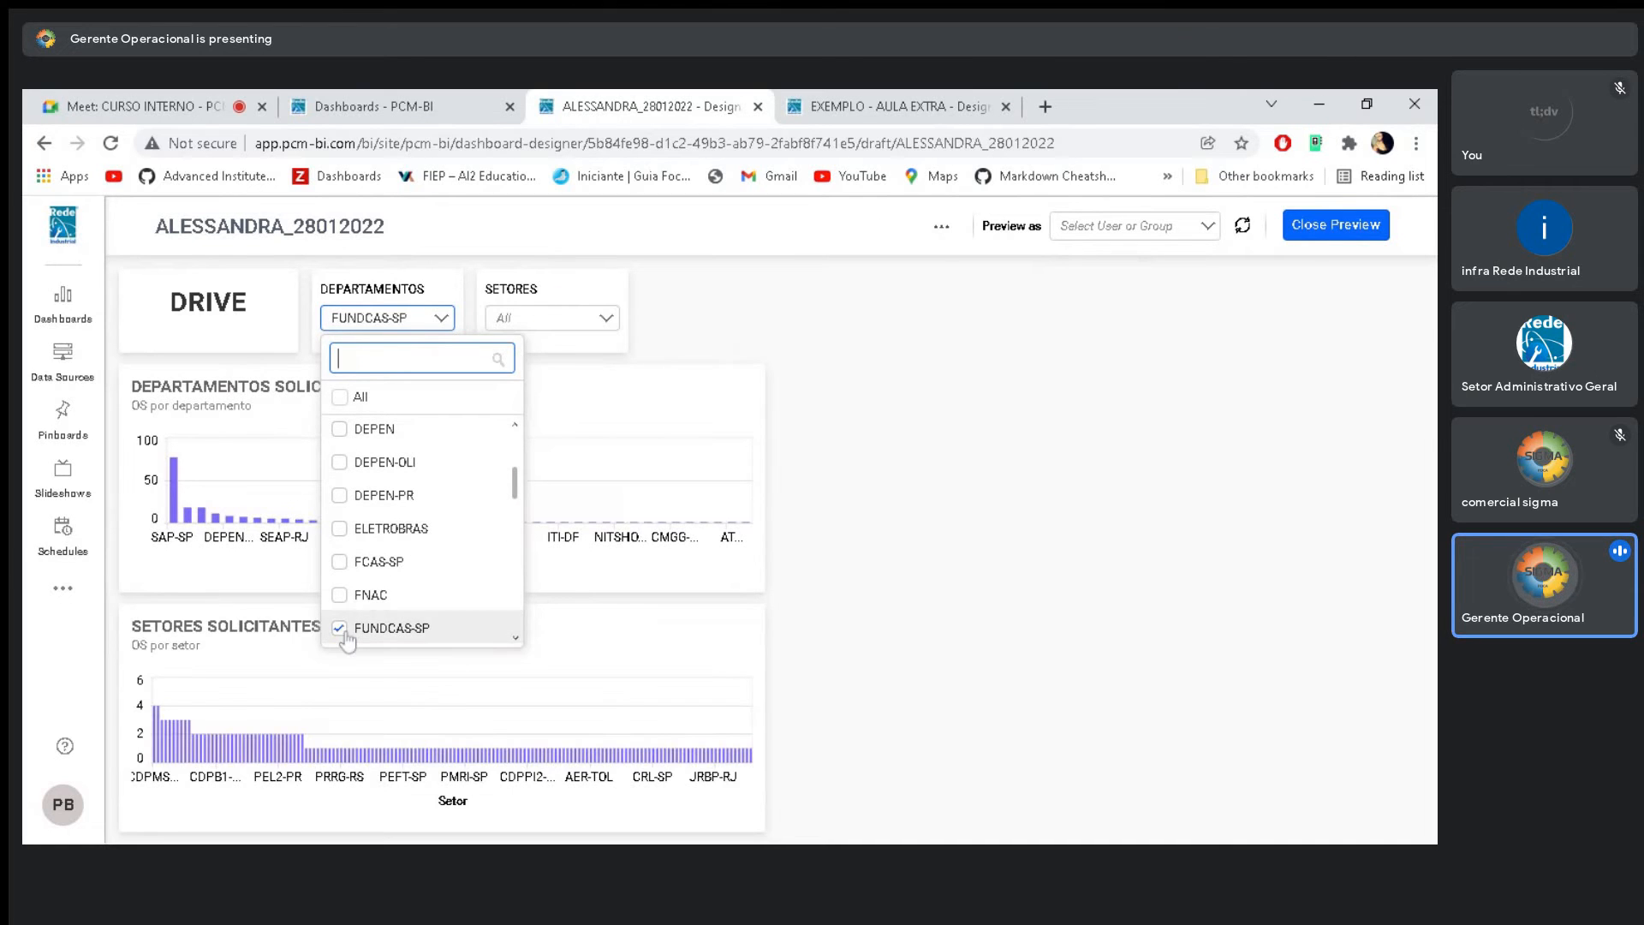
{"action": "left_click", "coordinate": [751, 588]}
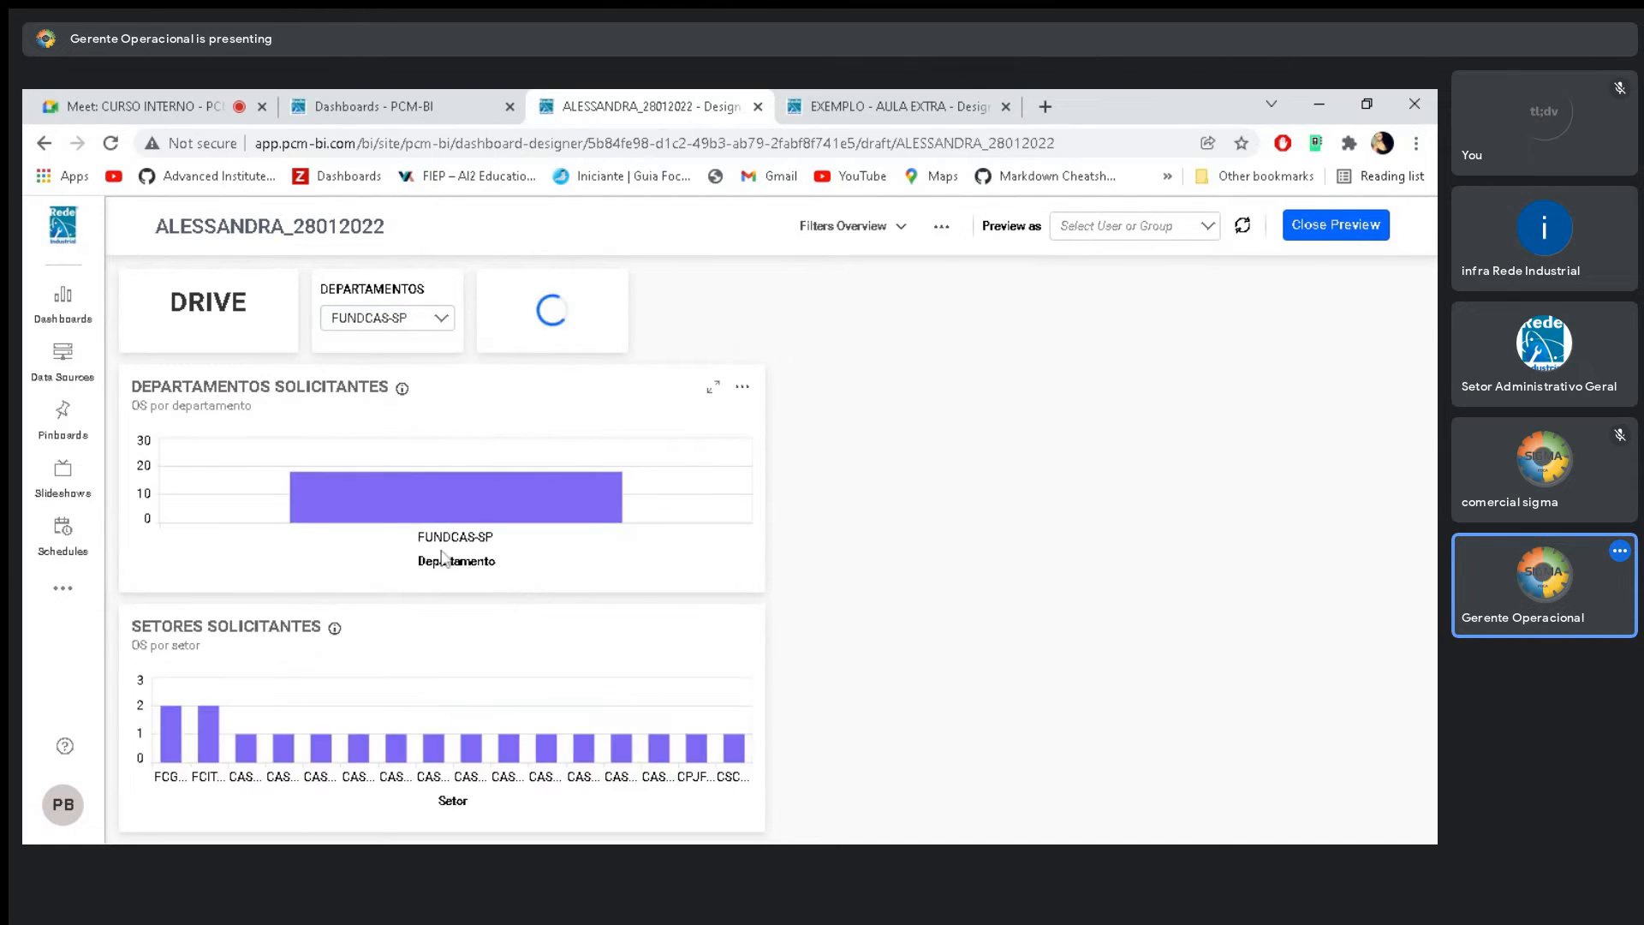
{"action": "mouse_move", "coordinate": [453, 514]}
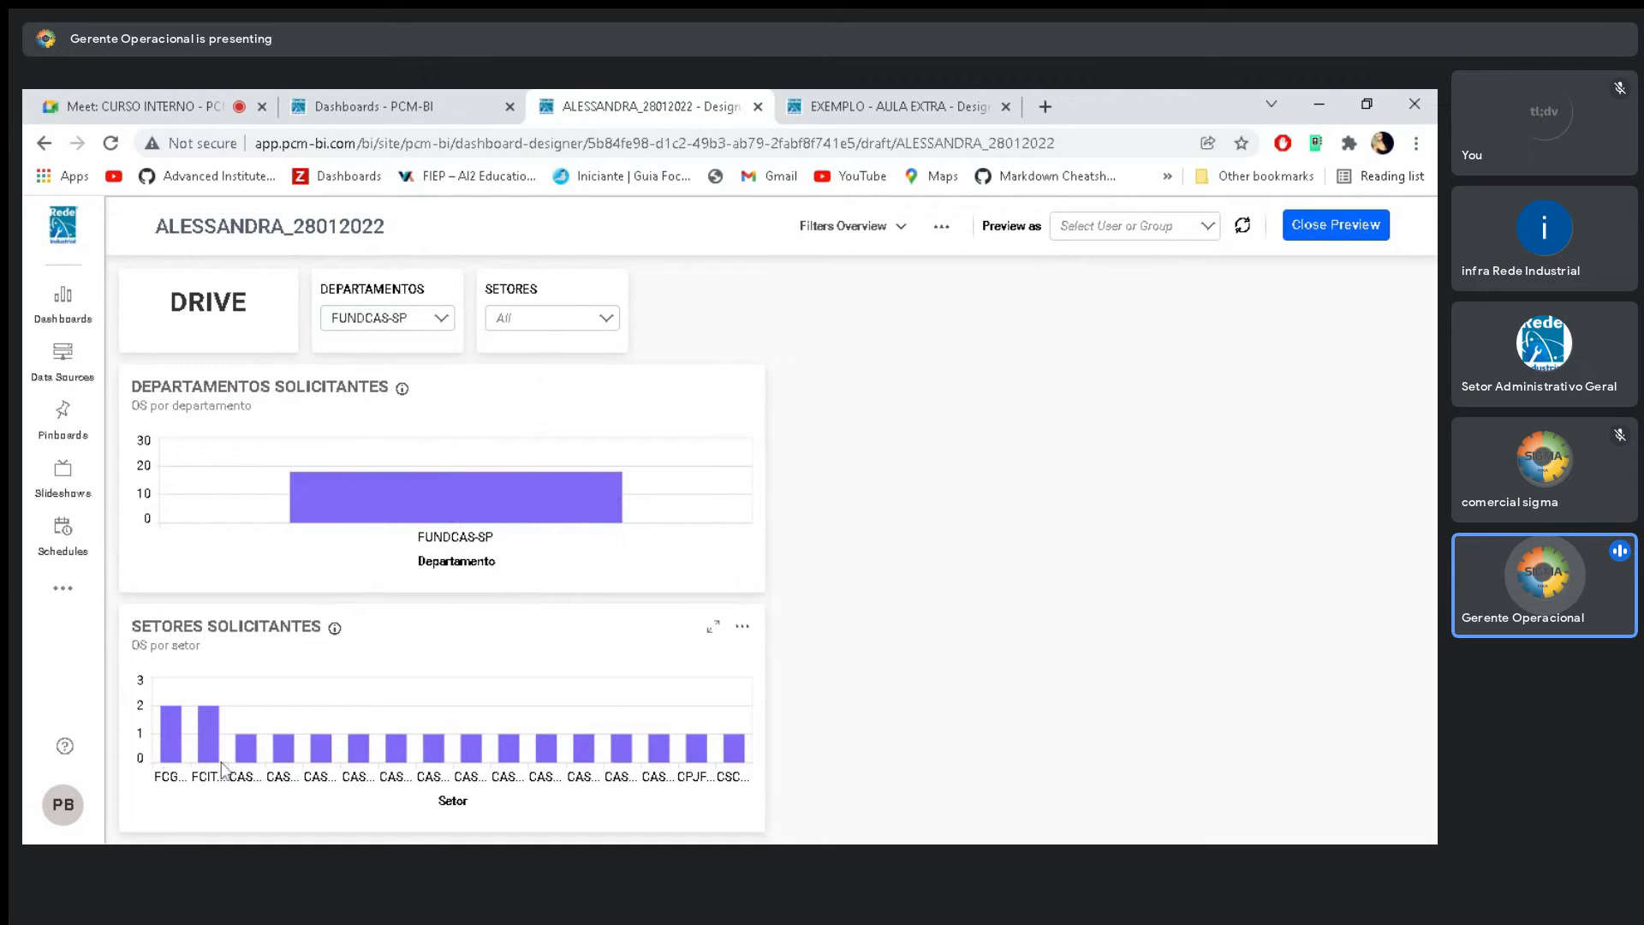
{"action": "mouse_move", "coordinate": [526, 503]}
Clear the DEPARTAMENTOS filter and close the preview to return to editing
{"action": "left_click", "coordinate": [435, 294]}
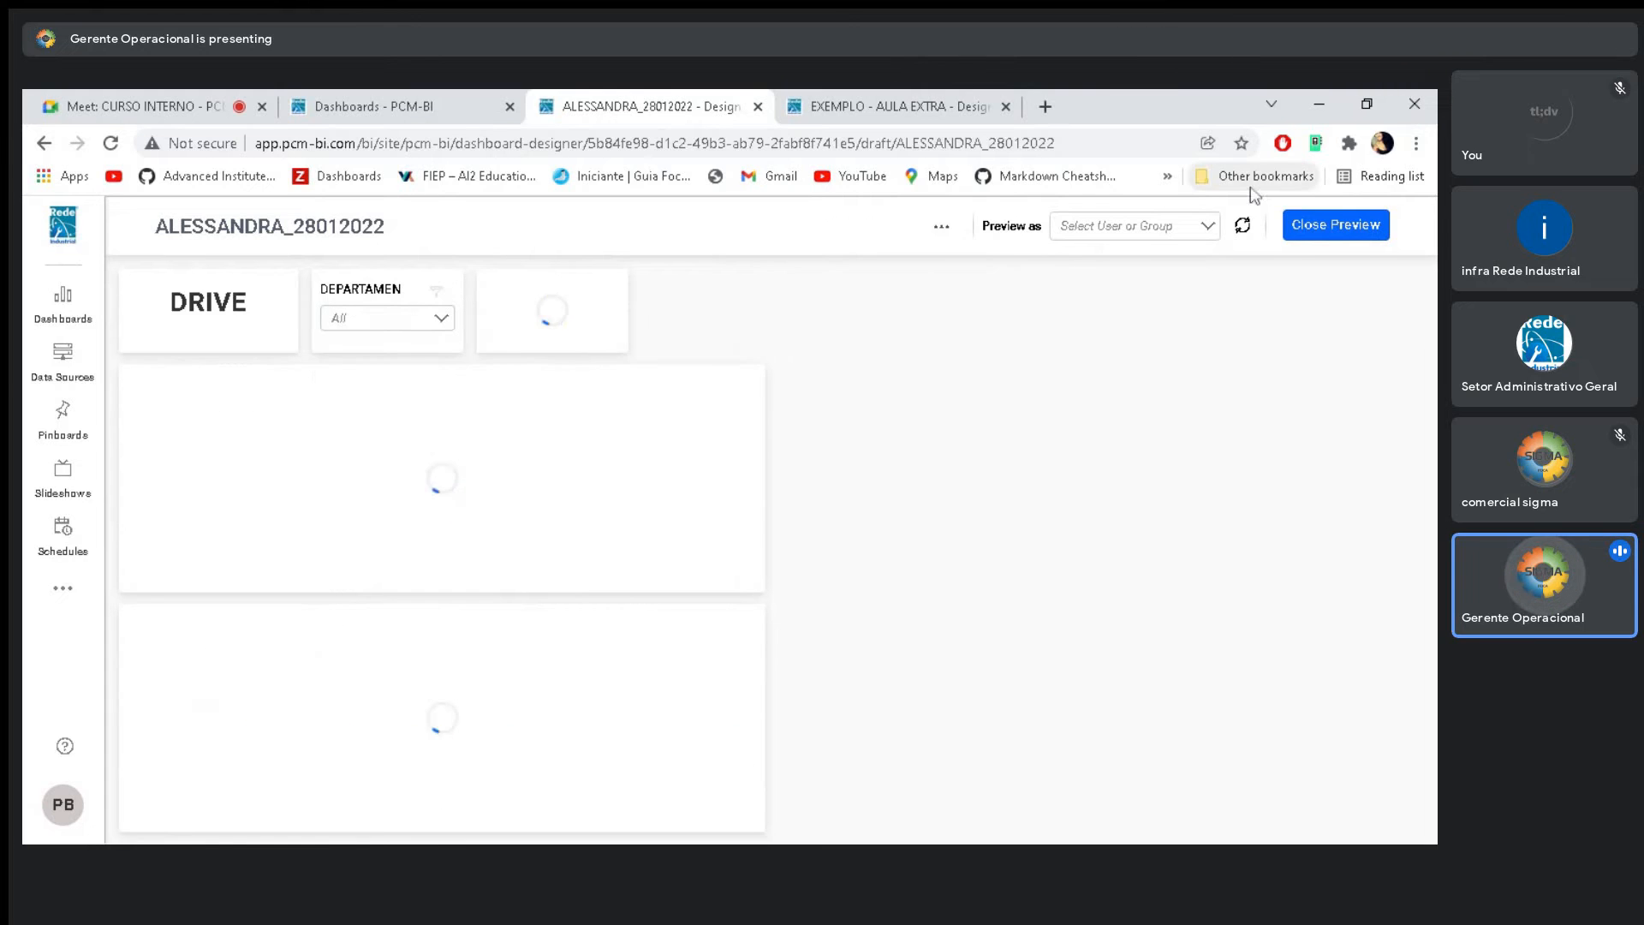
{"action": "left_click", "coordinate": [1334, 238]}
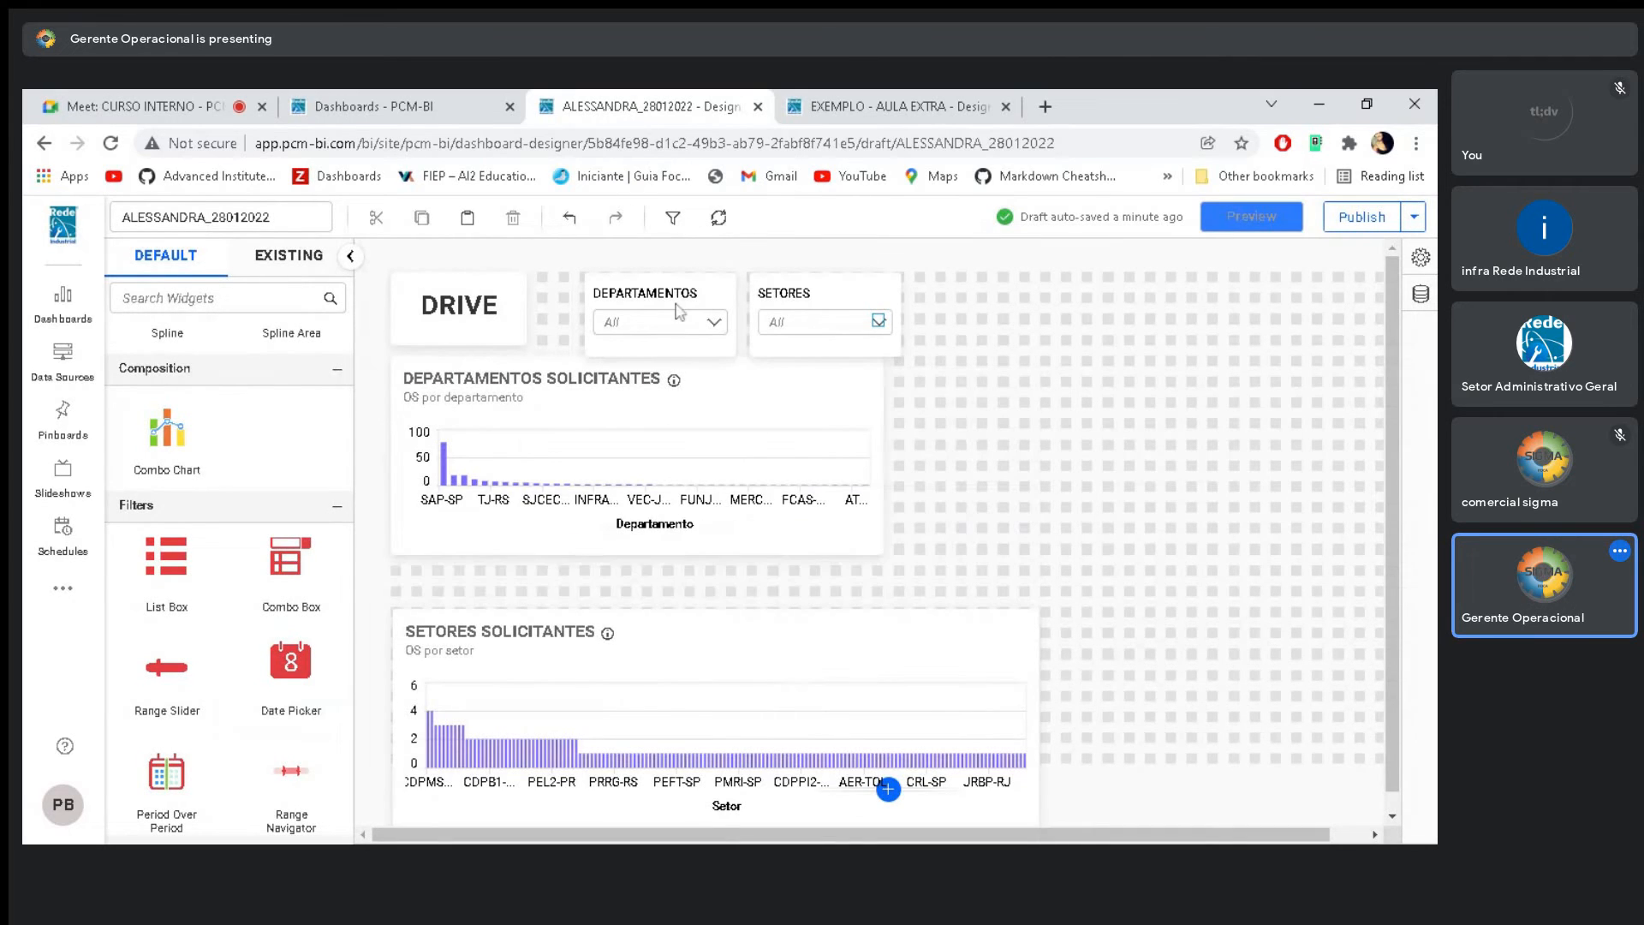
Duplicate the SETORES filter widget and place the copy beside the original
{"action": "left_click", "coordinate": [767, 287]}
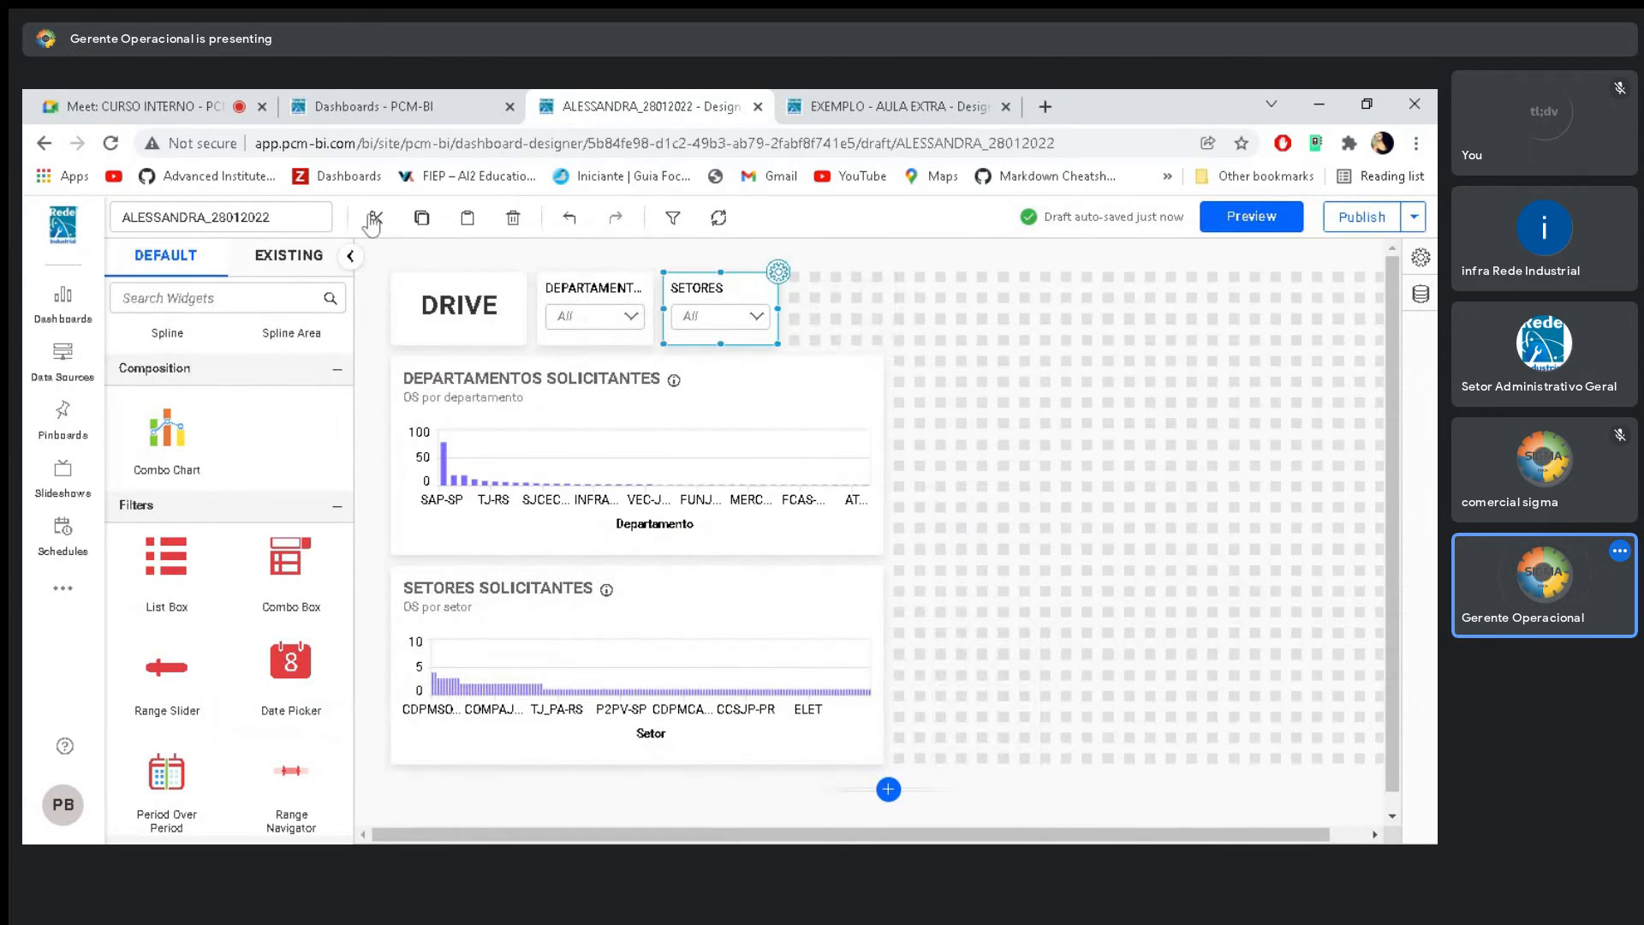
{"action": "left_click", "coordinate": [800, 279]}
{"action": "left_click", "coordinate": [469, 219]}
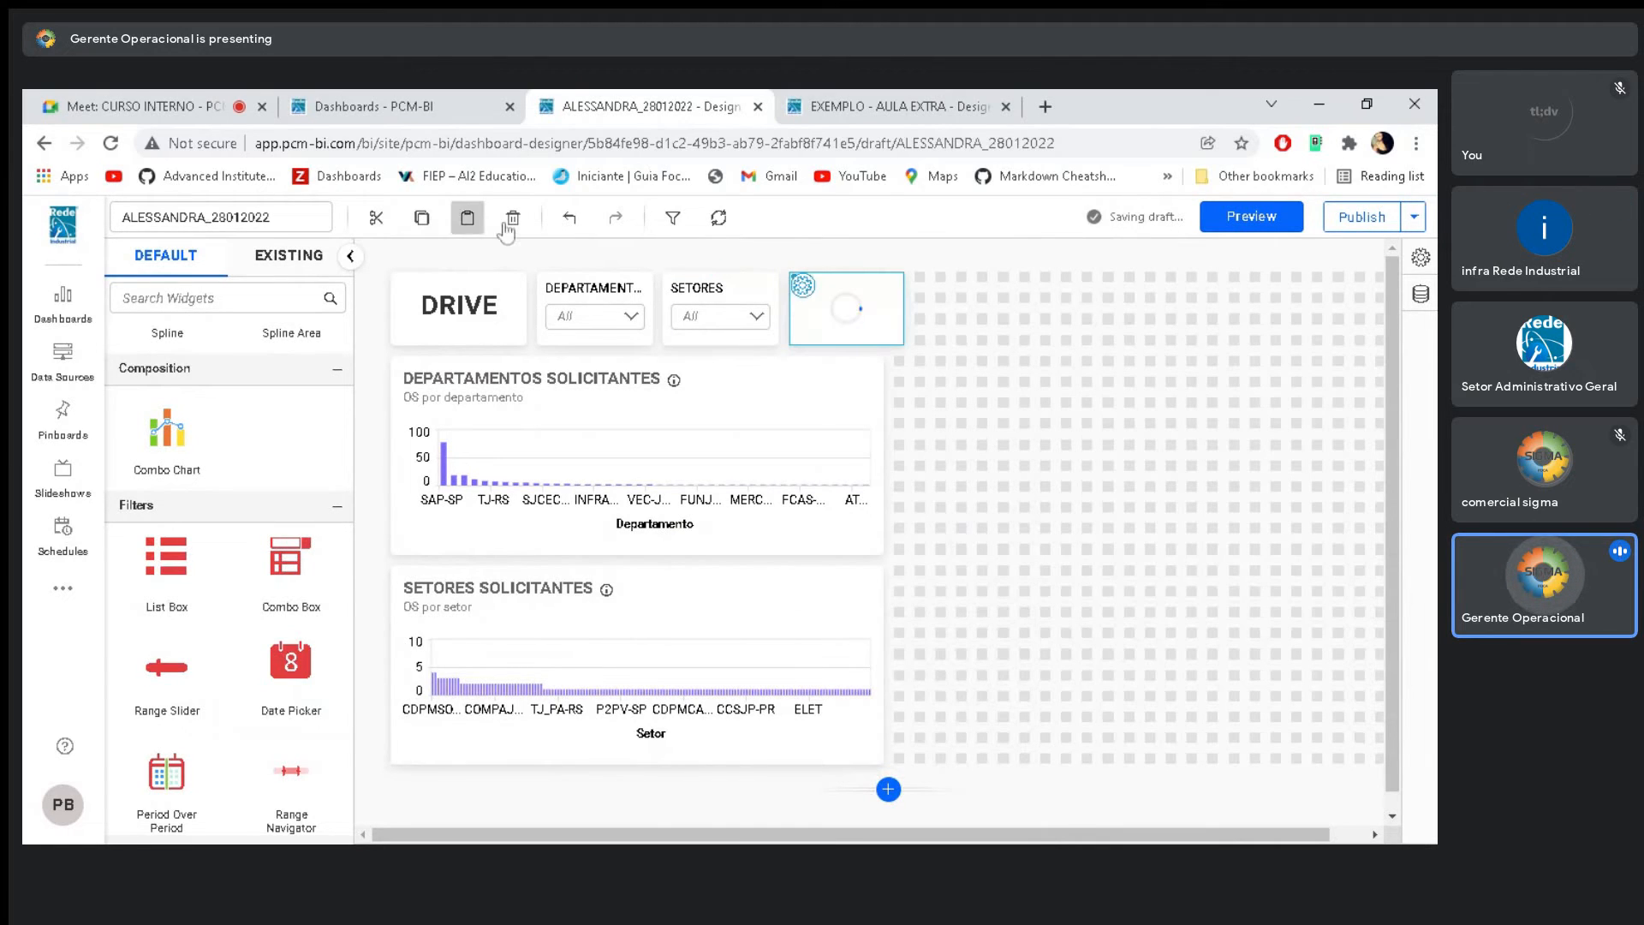
Rename the copied SETORES filter widget as OS
{"action": "left_click", "coordinate": [904, 272]}
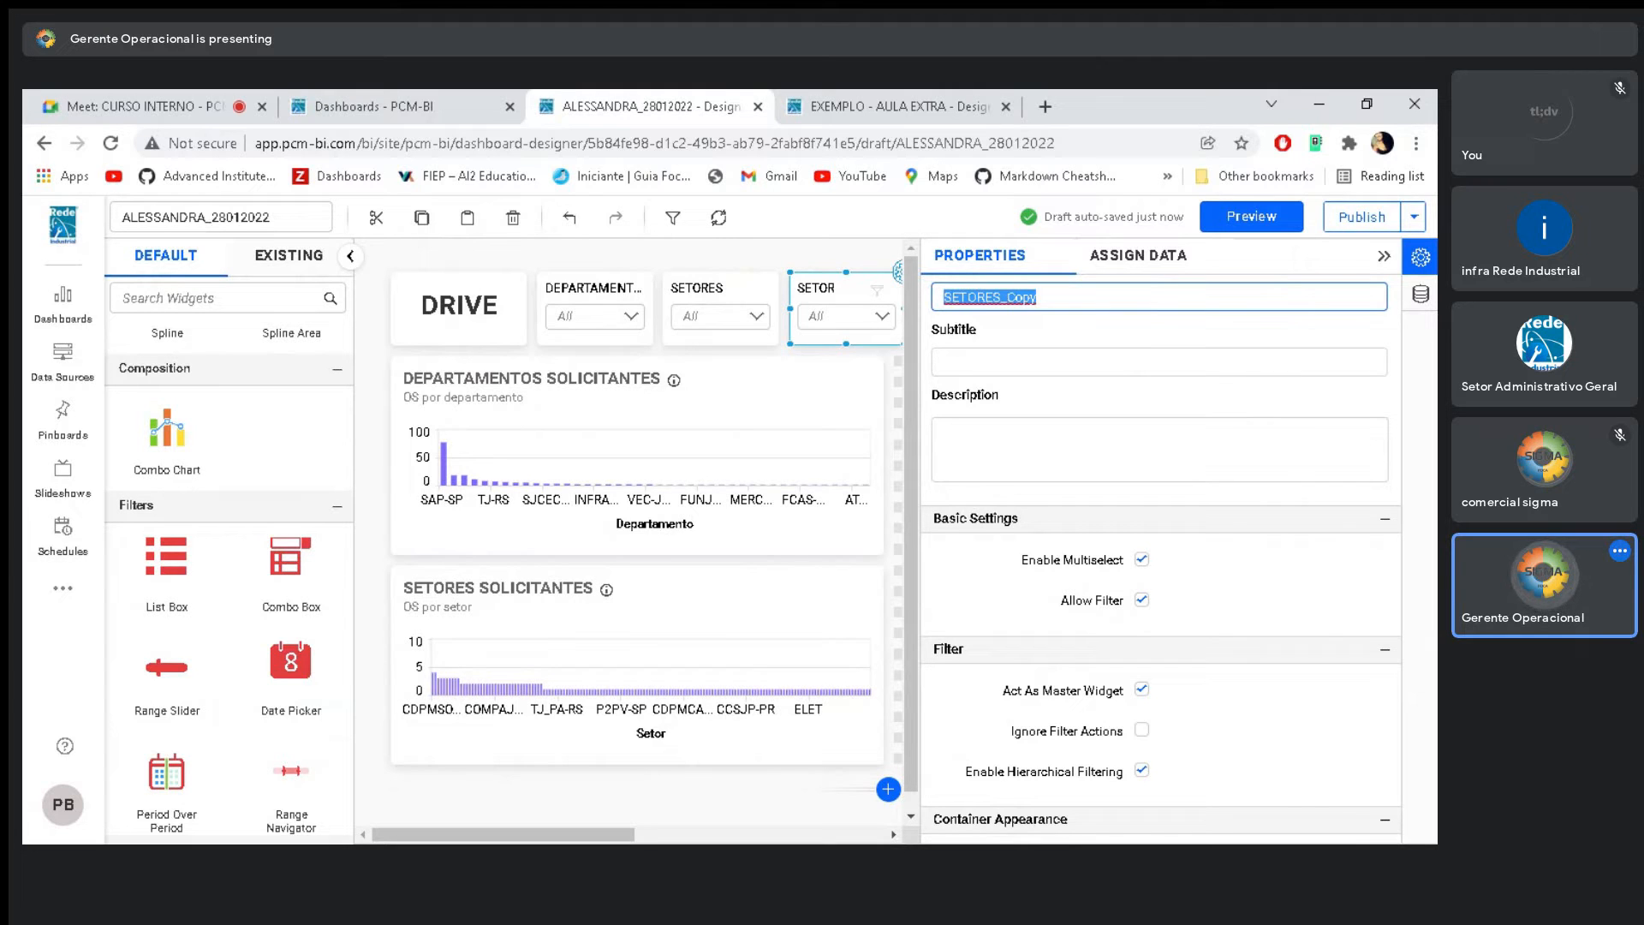
{"action": "type", "text": "S"}
{"action": "key", "text": "Home"}
{"action": "type", "text": "O"}
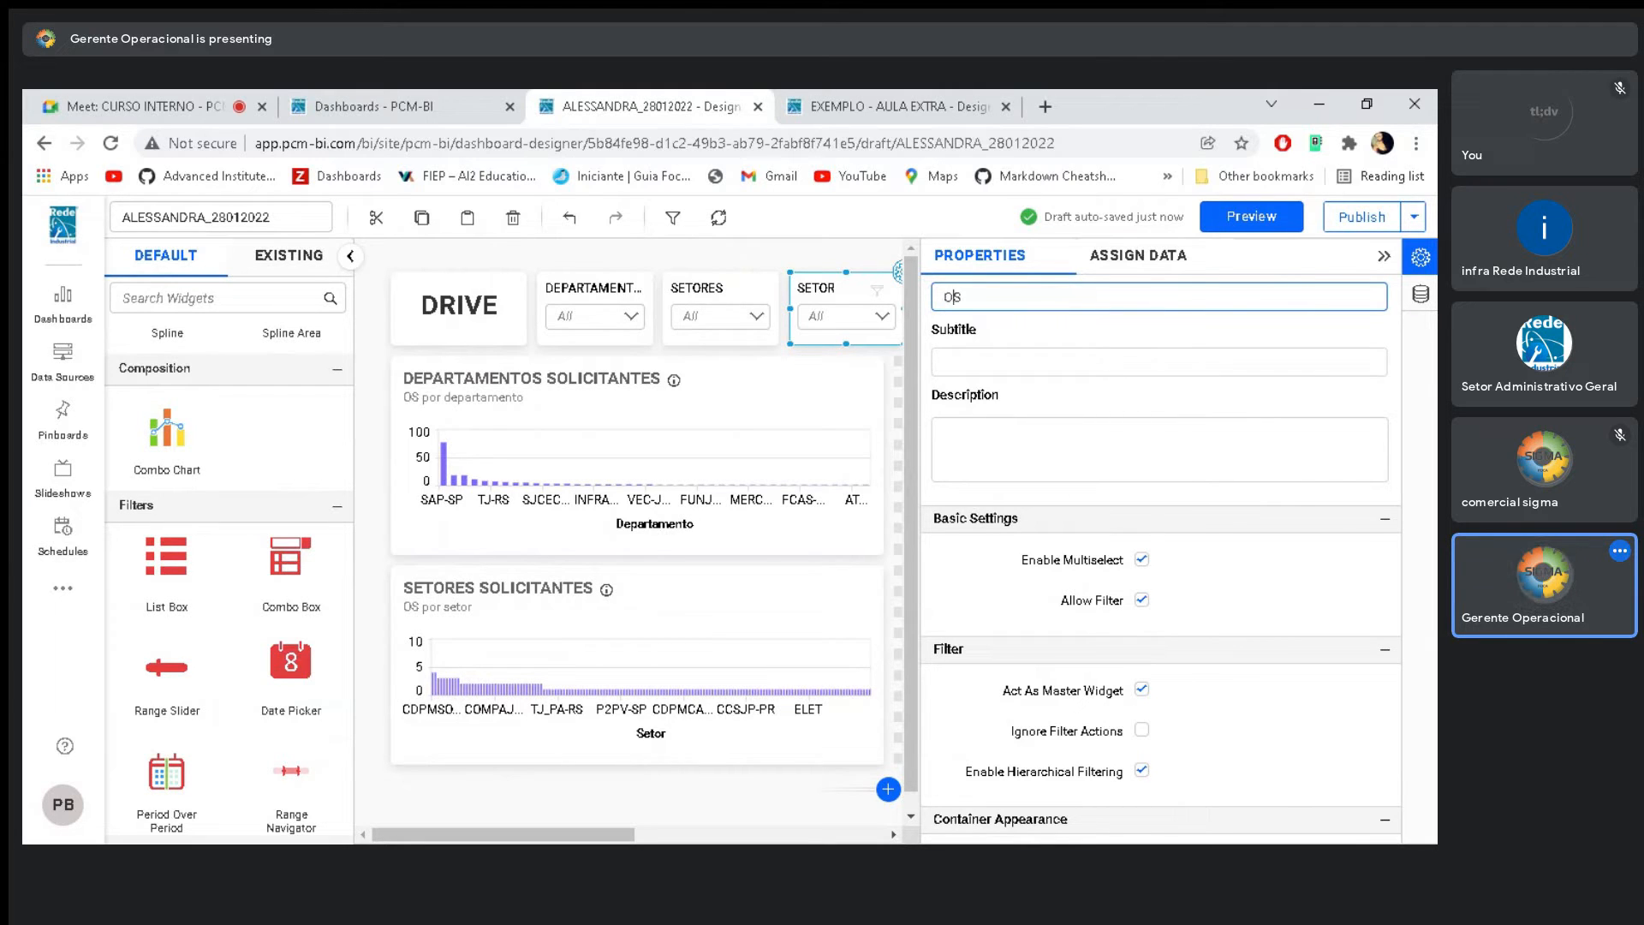
Replace the Setor field with Cod. OS as the value of the OS filter
{"action": "left_click", "coordinate": [1138, 255]}
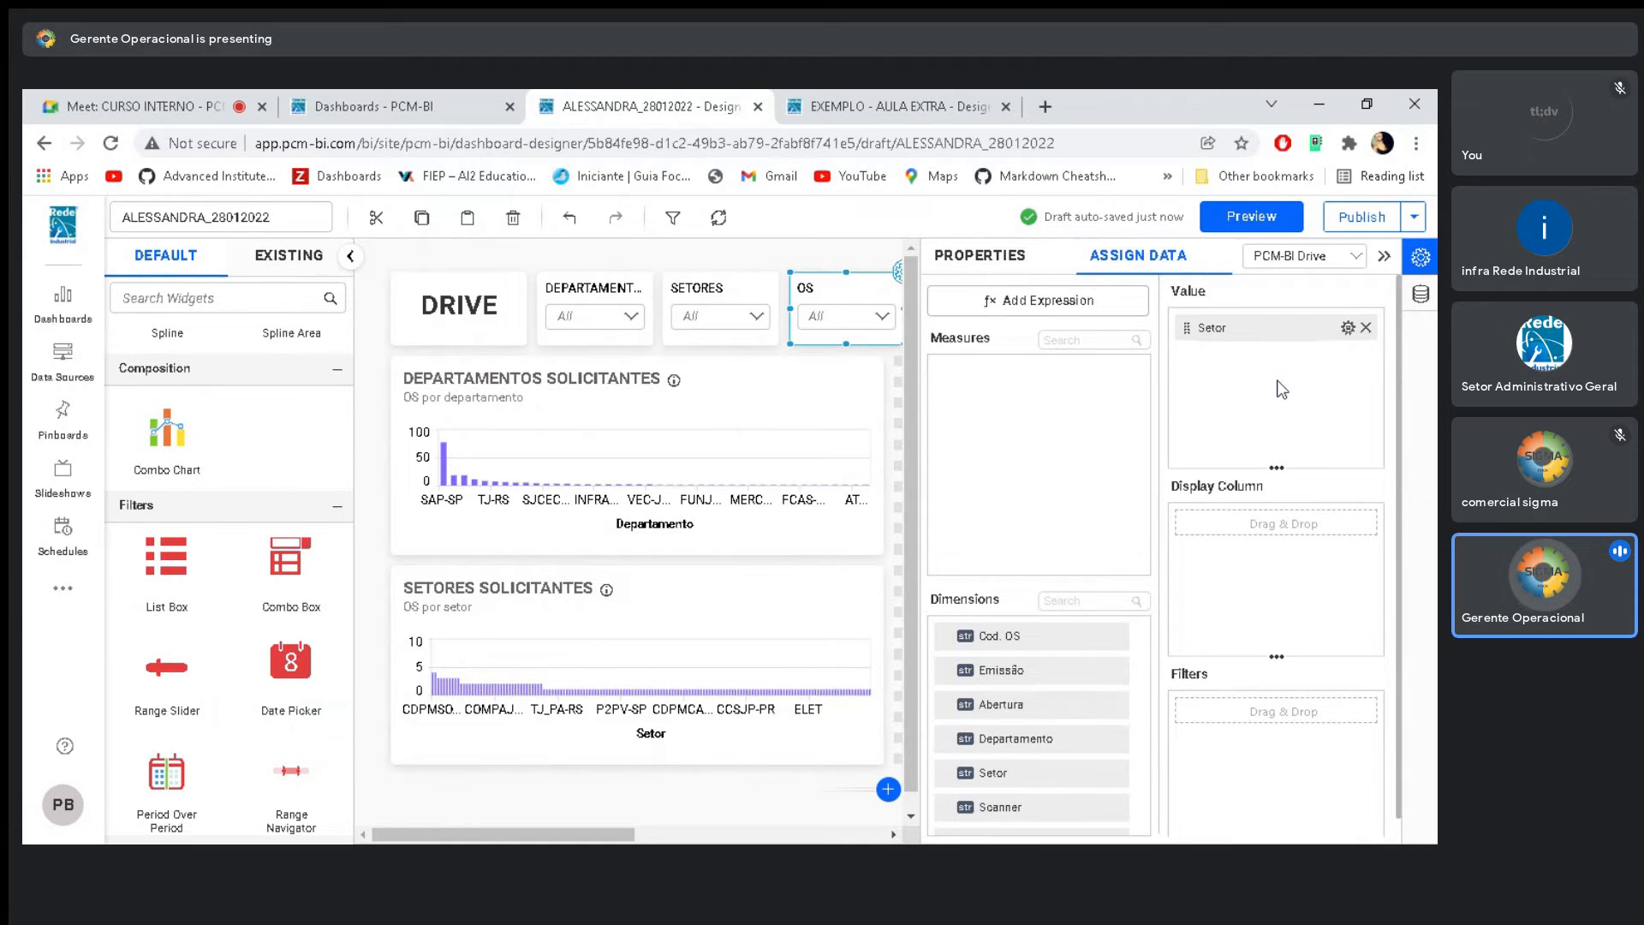
{"action": "left_click", "coordinate": [1366, 327]}
{"action": "left_click_drag", "start_coordinate": [1018, 625], "coordinate": [1229, 370]}
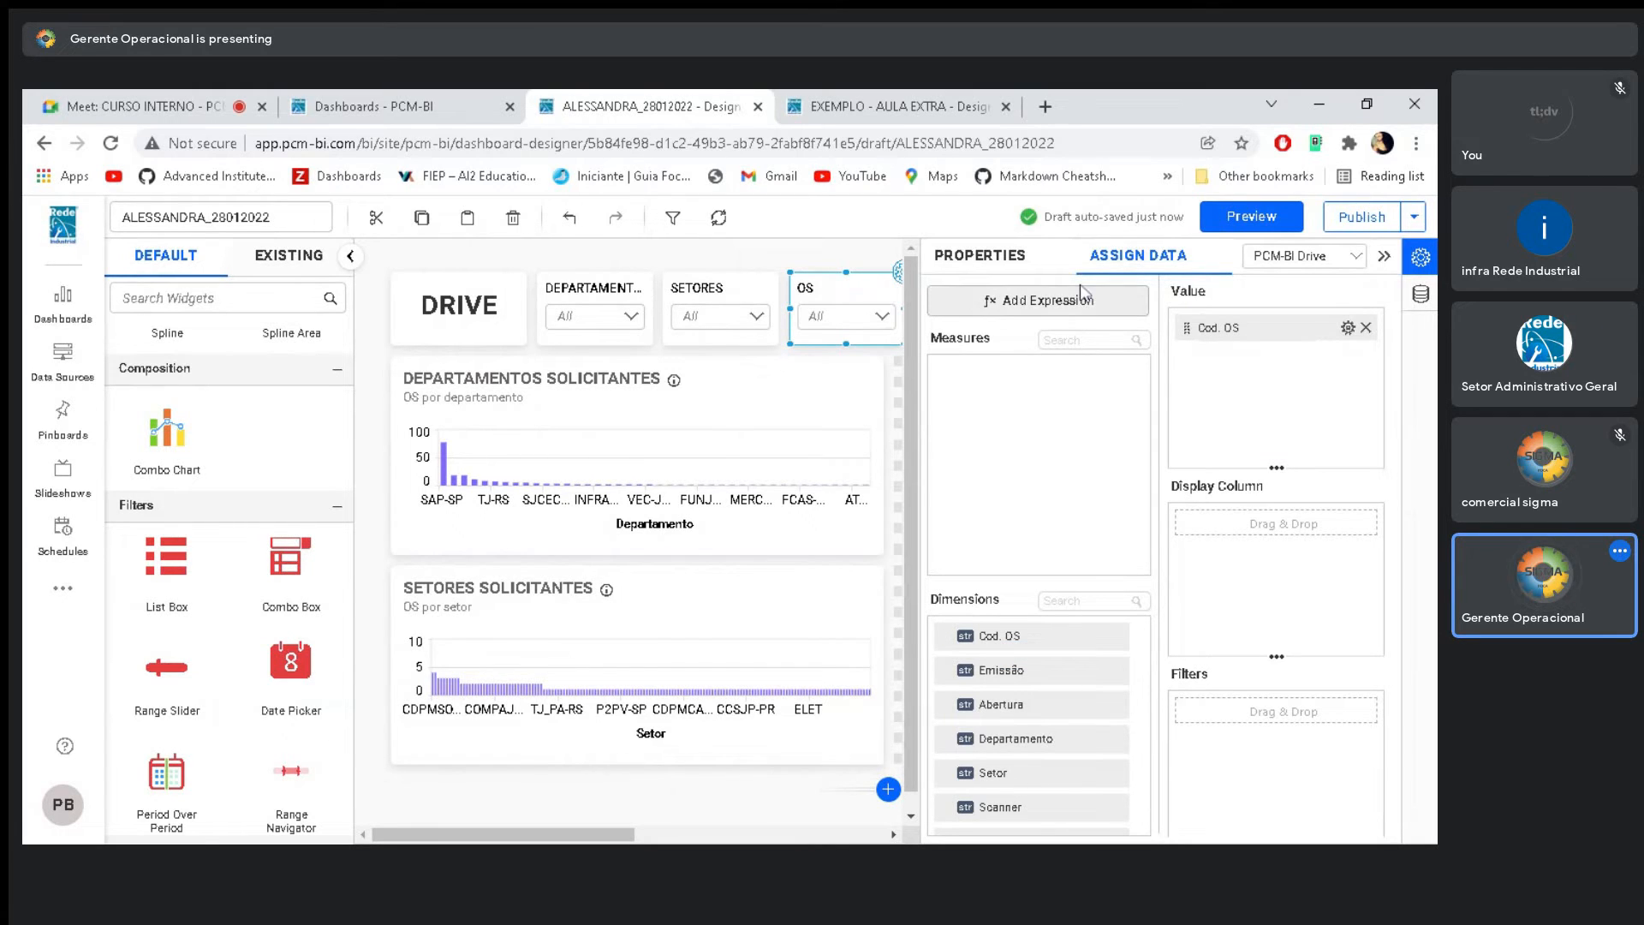
Preview the dashboard, filter it by OS 1910, and inspect the department and sector charts
{"action": "left_click", "coordinate": [994, 257]}
{"action": "scroll", "coordinate": [1116, 517], "scroll_direction": "down", "scroll_amount": 1}
{"action": "scroll", "coordinate": [1118, 517], "scroll_direction": "down", "scroll_amount": 1}
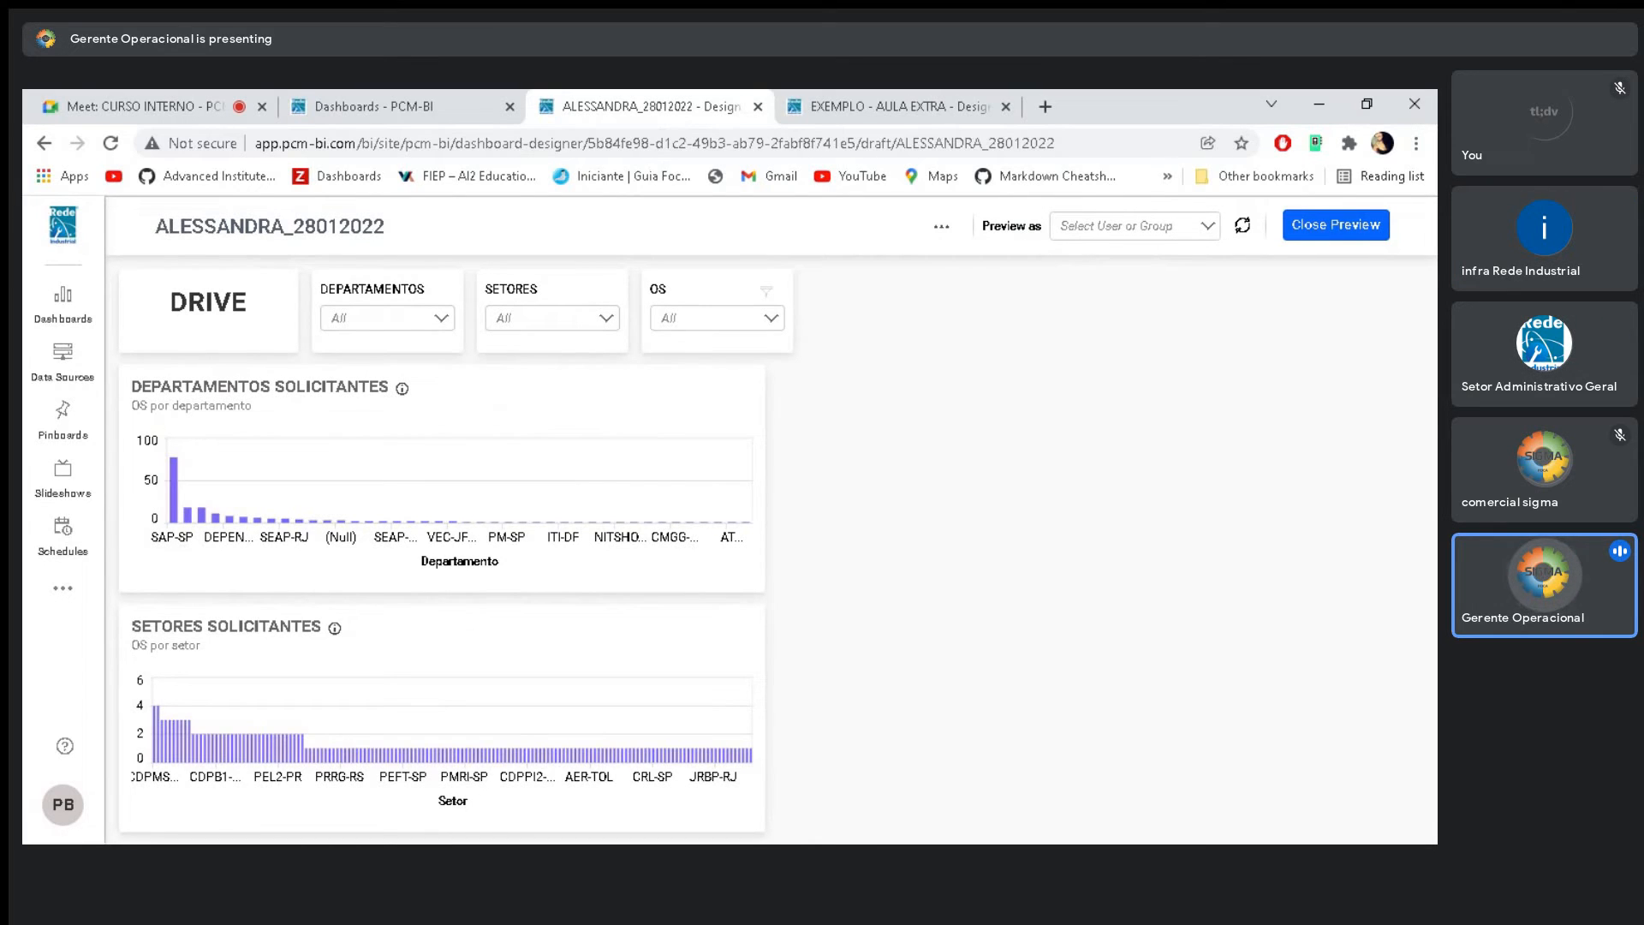
{"action": "left_click", "coordinate": [717, 318]}
{"action": "scroll", "coordinate": [747, 531], "scroll_direction": "down", "scroll_amount": 5}
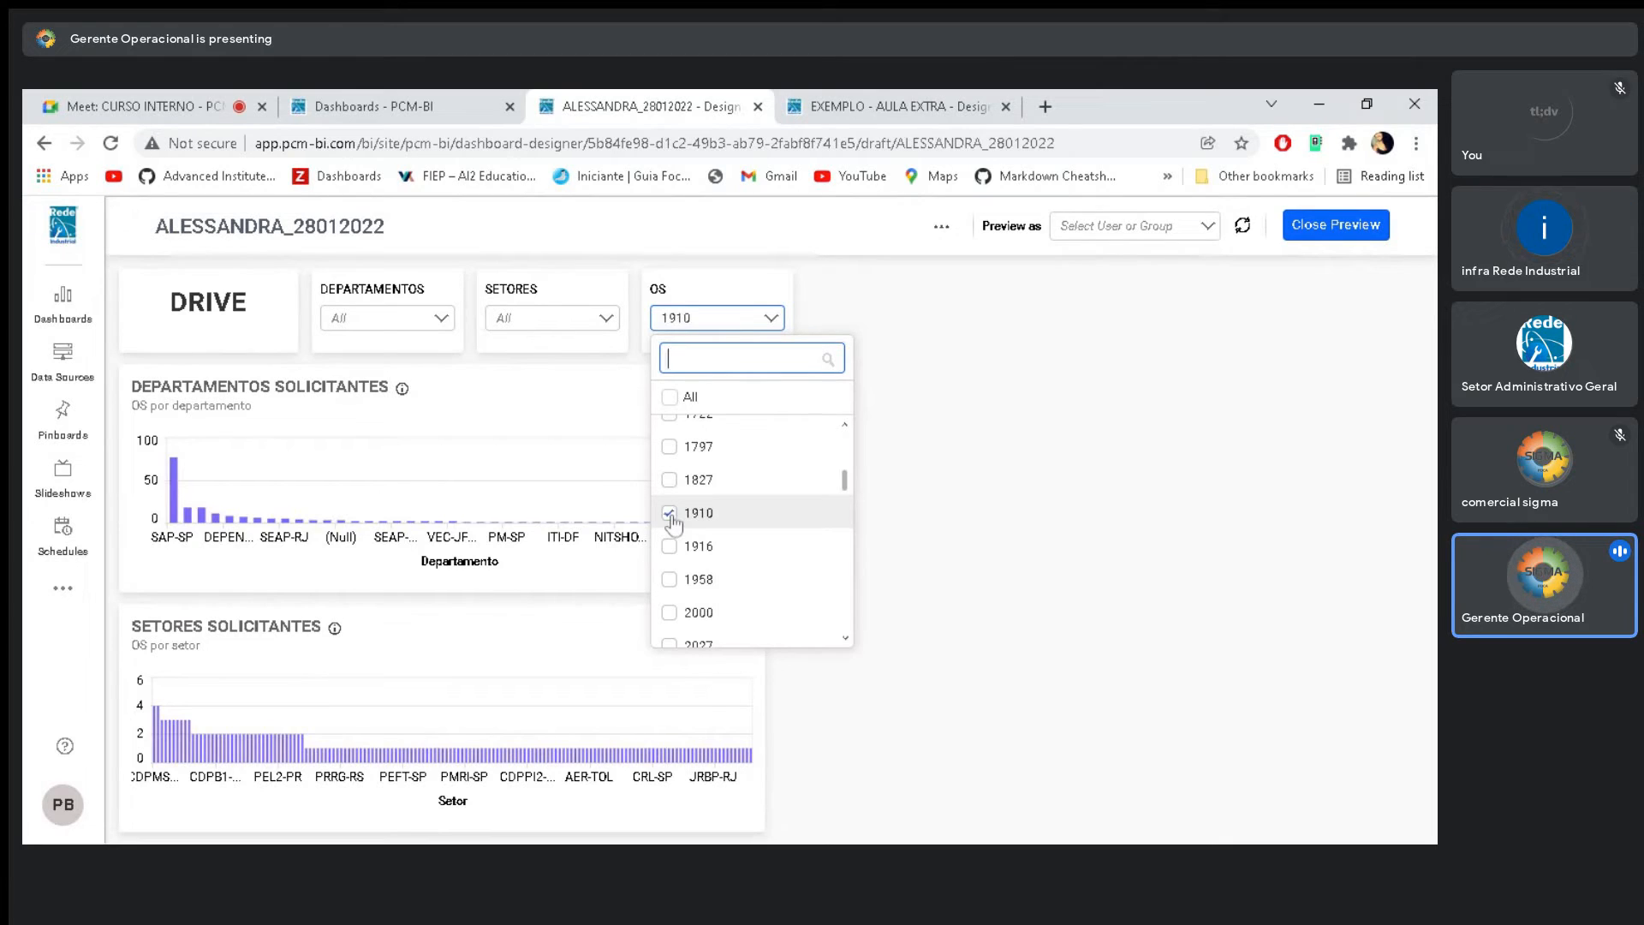
{"action": "left_click", "coordinate": [892, 397]}
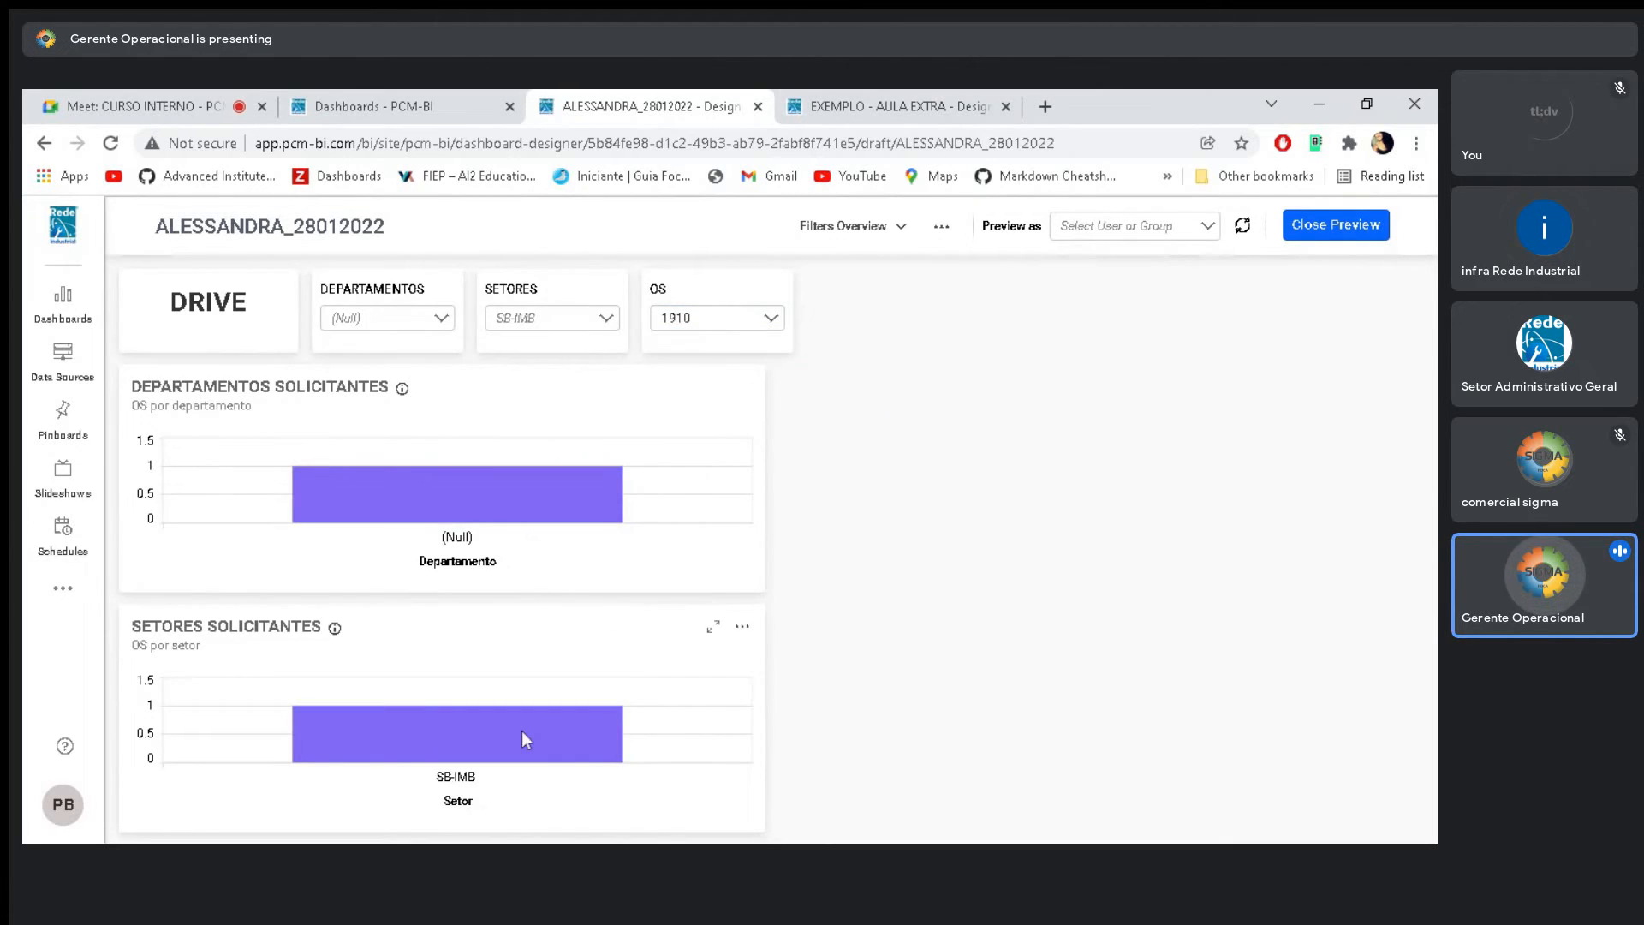
{"action": "mouse_move", "coordinate": [518, 735]}
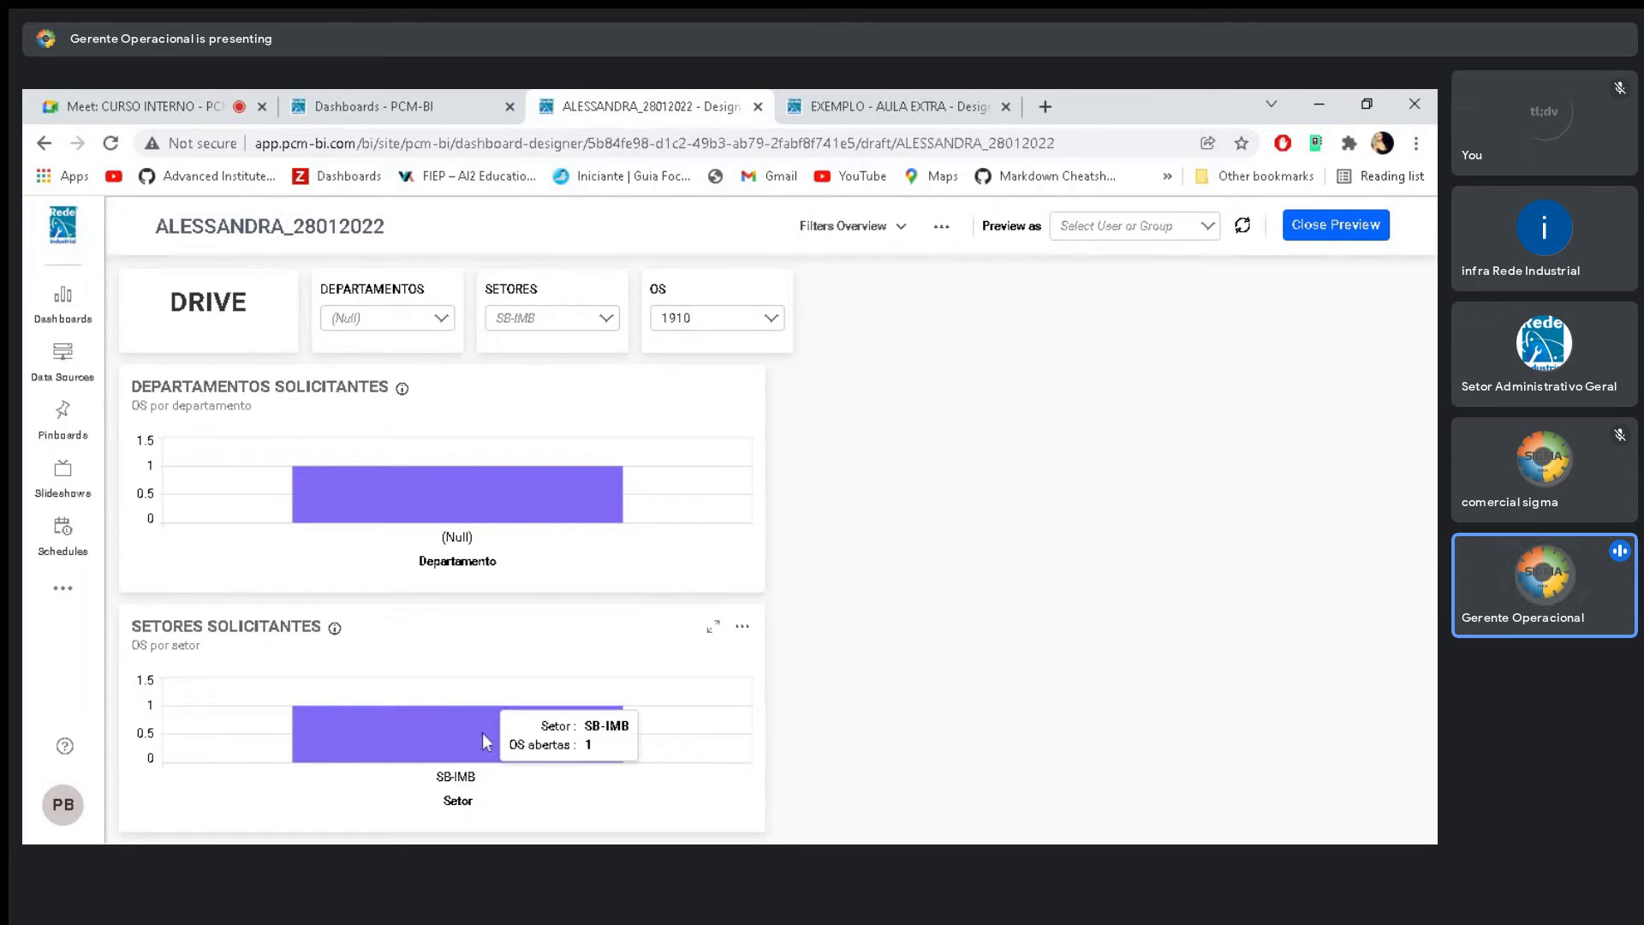
{"action": "mouse_move", "coordinate": [453, 493]}
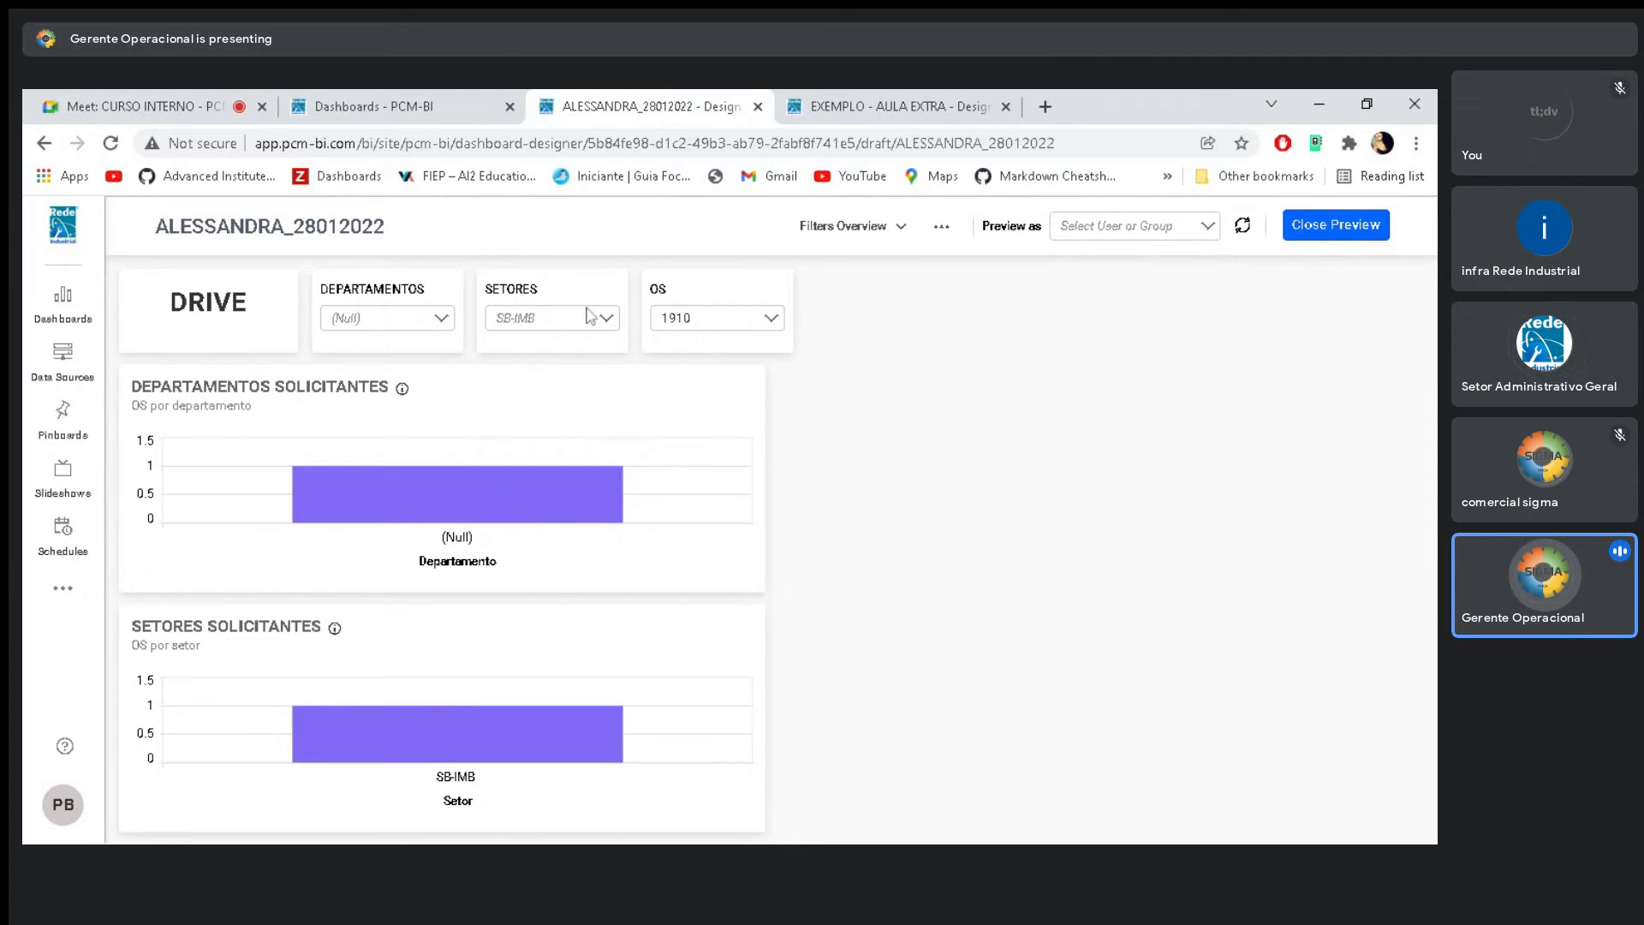
Clear the OS filter, filter the preview by sector AER-CXSUL, and check which departments remain selectable
{"action": "left_click", "coordinate": [709, 321]}
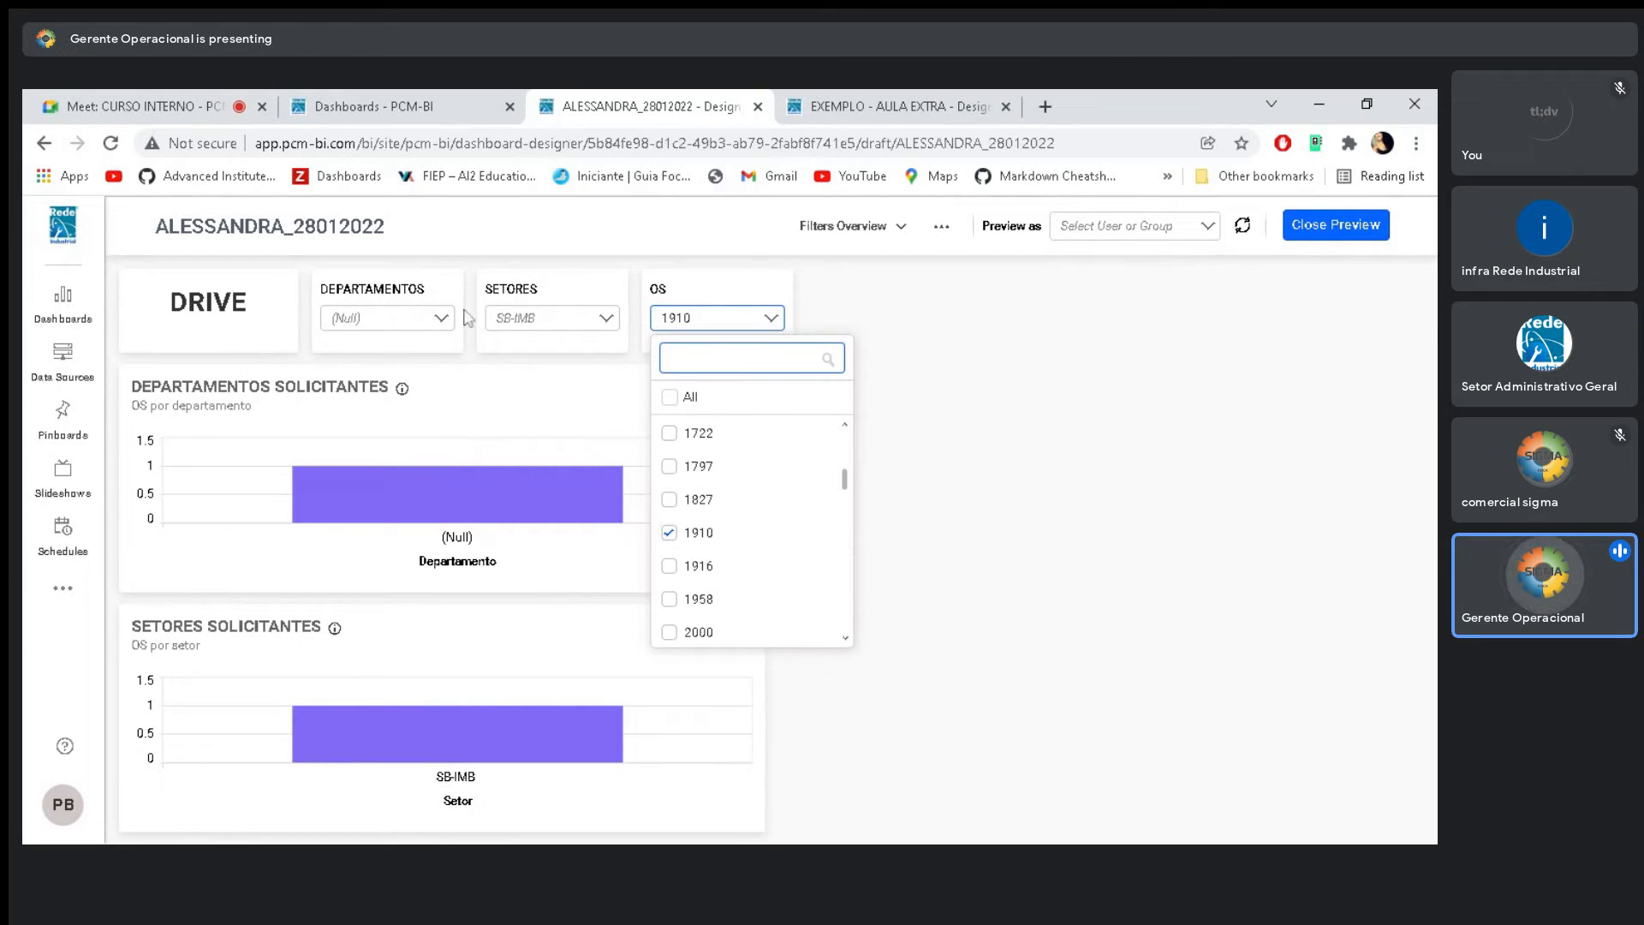
{"action": "left_click", "coordinate": [767, 292]}
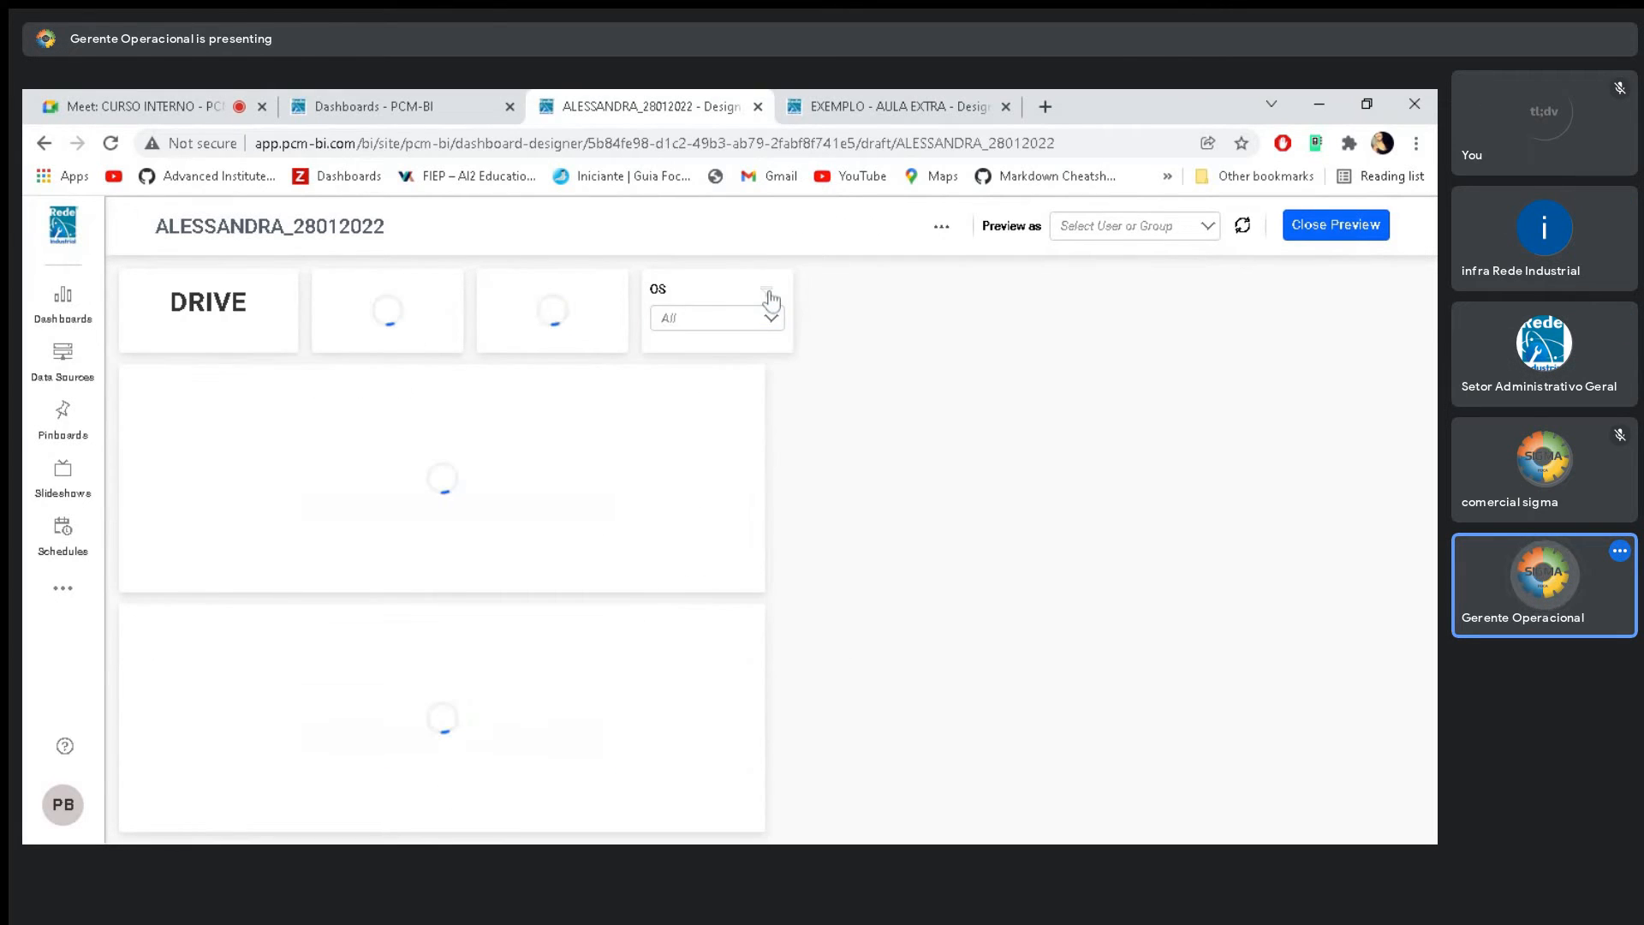
{"action": "left_click", "coordinate": [606, 318]}
{"action": "left_click", "coordinate": [531, 462]}
{"action": "left_click", "coordinate": [864, 429]}
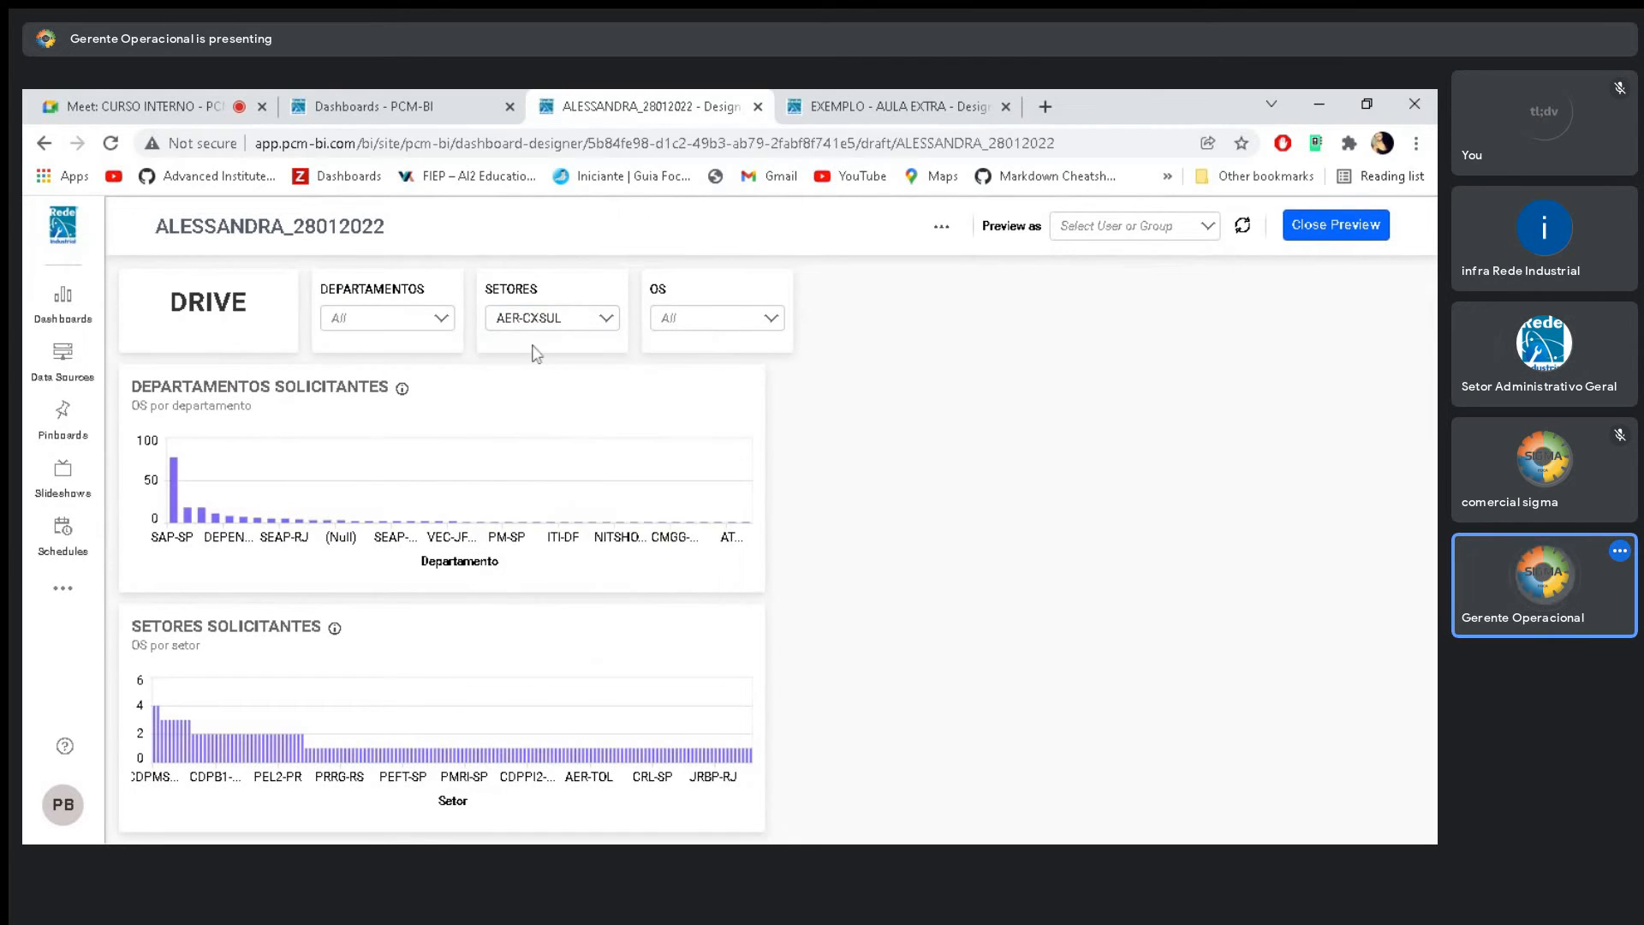
{"action": "left_click", "coordinate": [390, 318]}
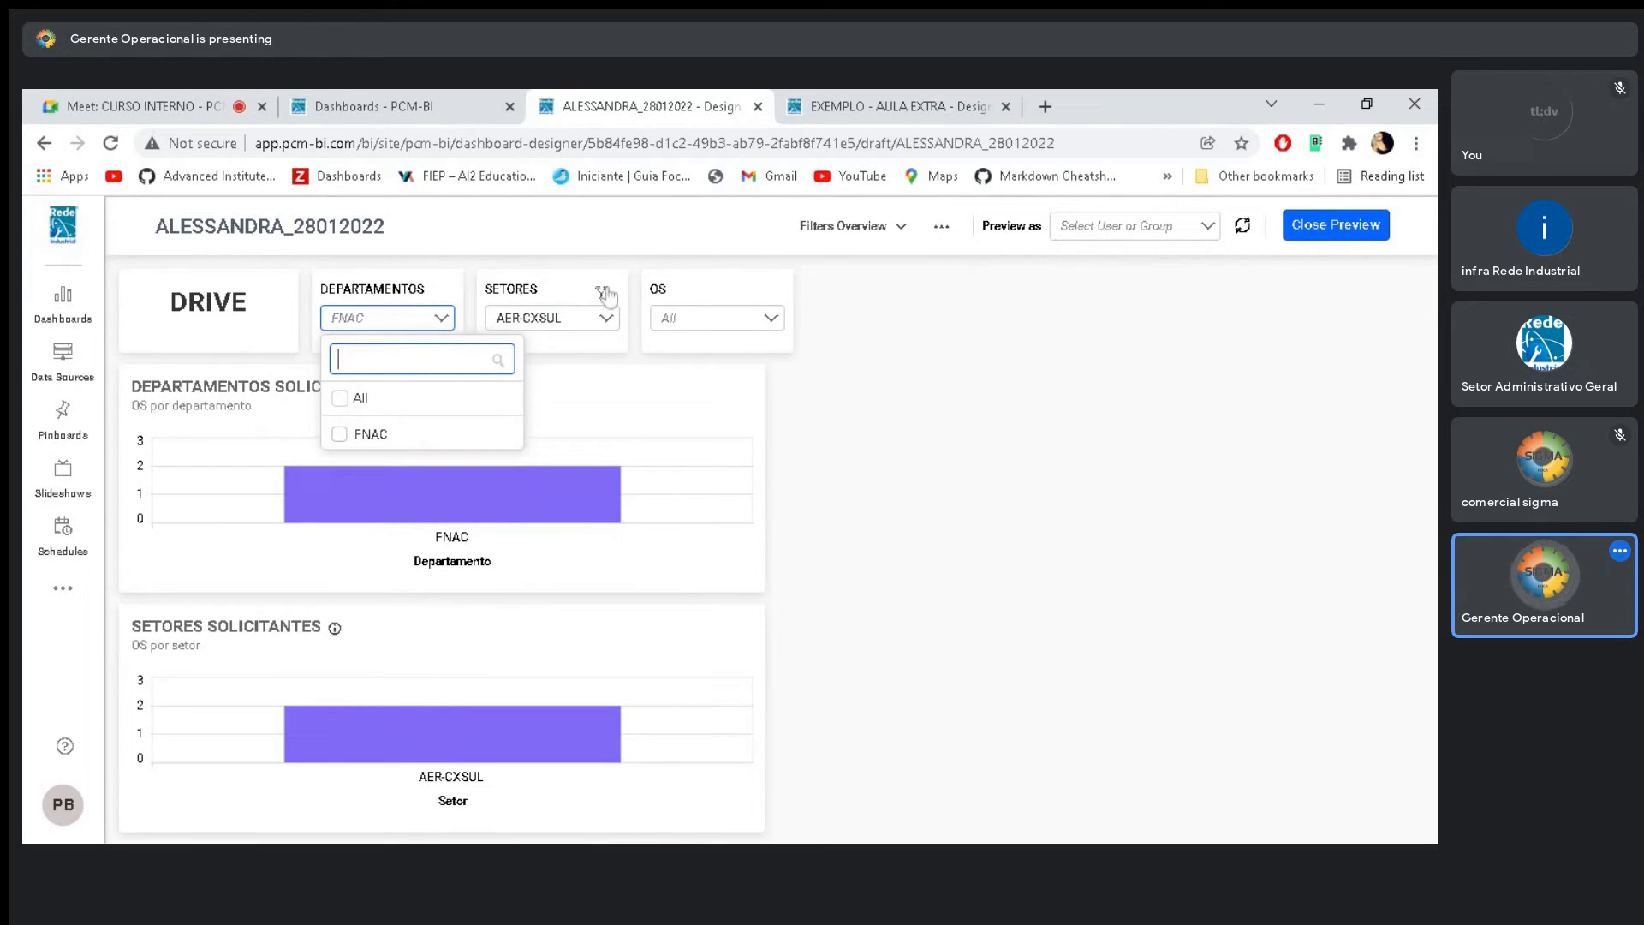
{"action": "left_click", "coordinate": [471, 299]}
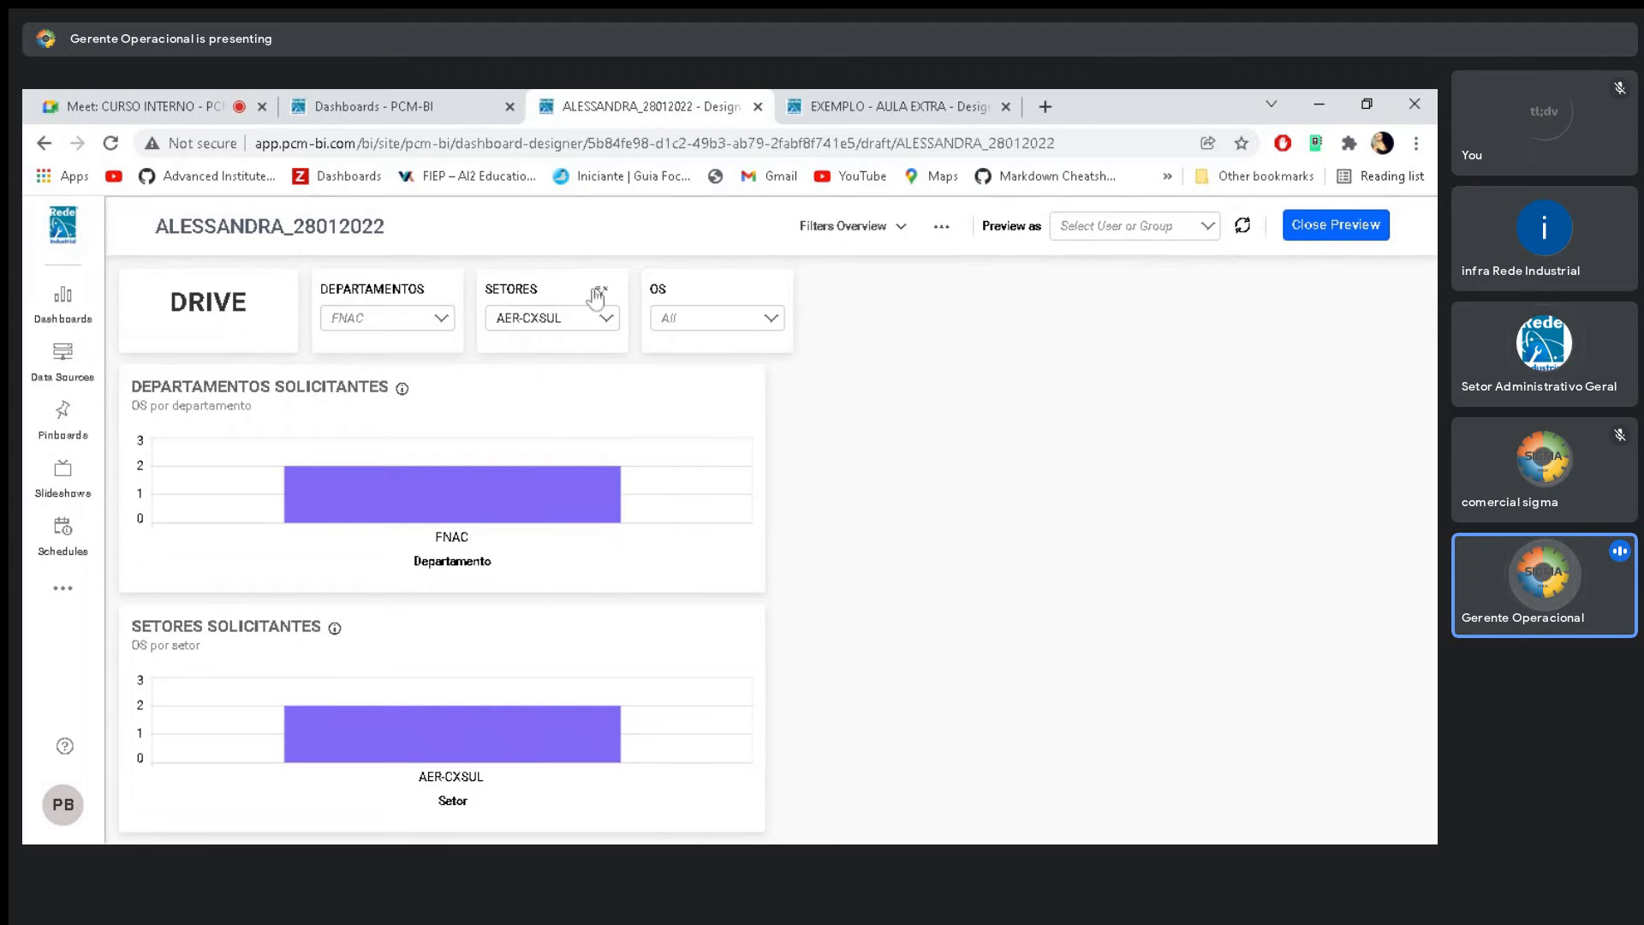
Clear the SETORES filter and close the preview to return to editing
{"action": "left_click", "coordinate": [601, 293]}
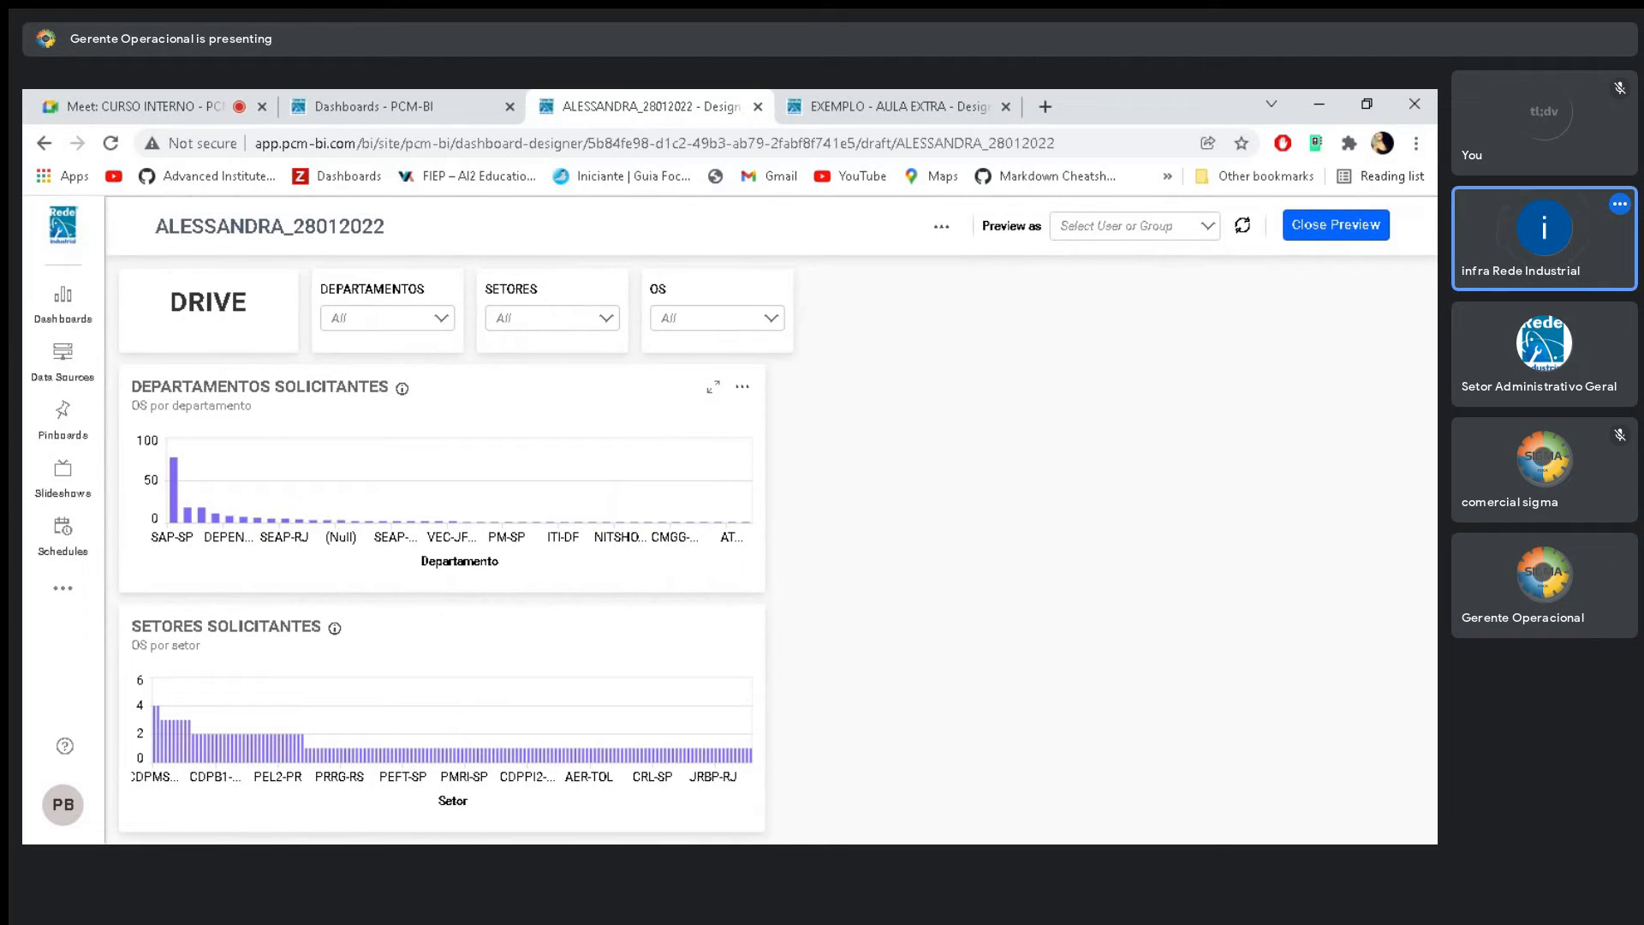
{"action": "left_click", "coordinate": [1346, 230]}
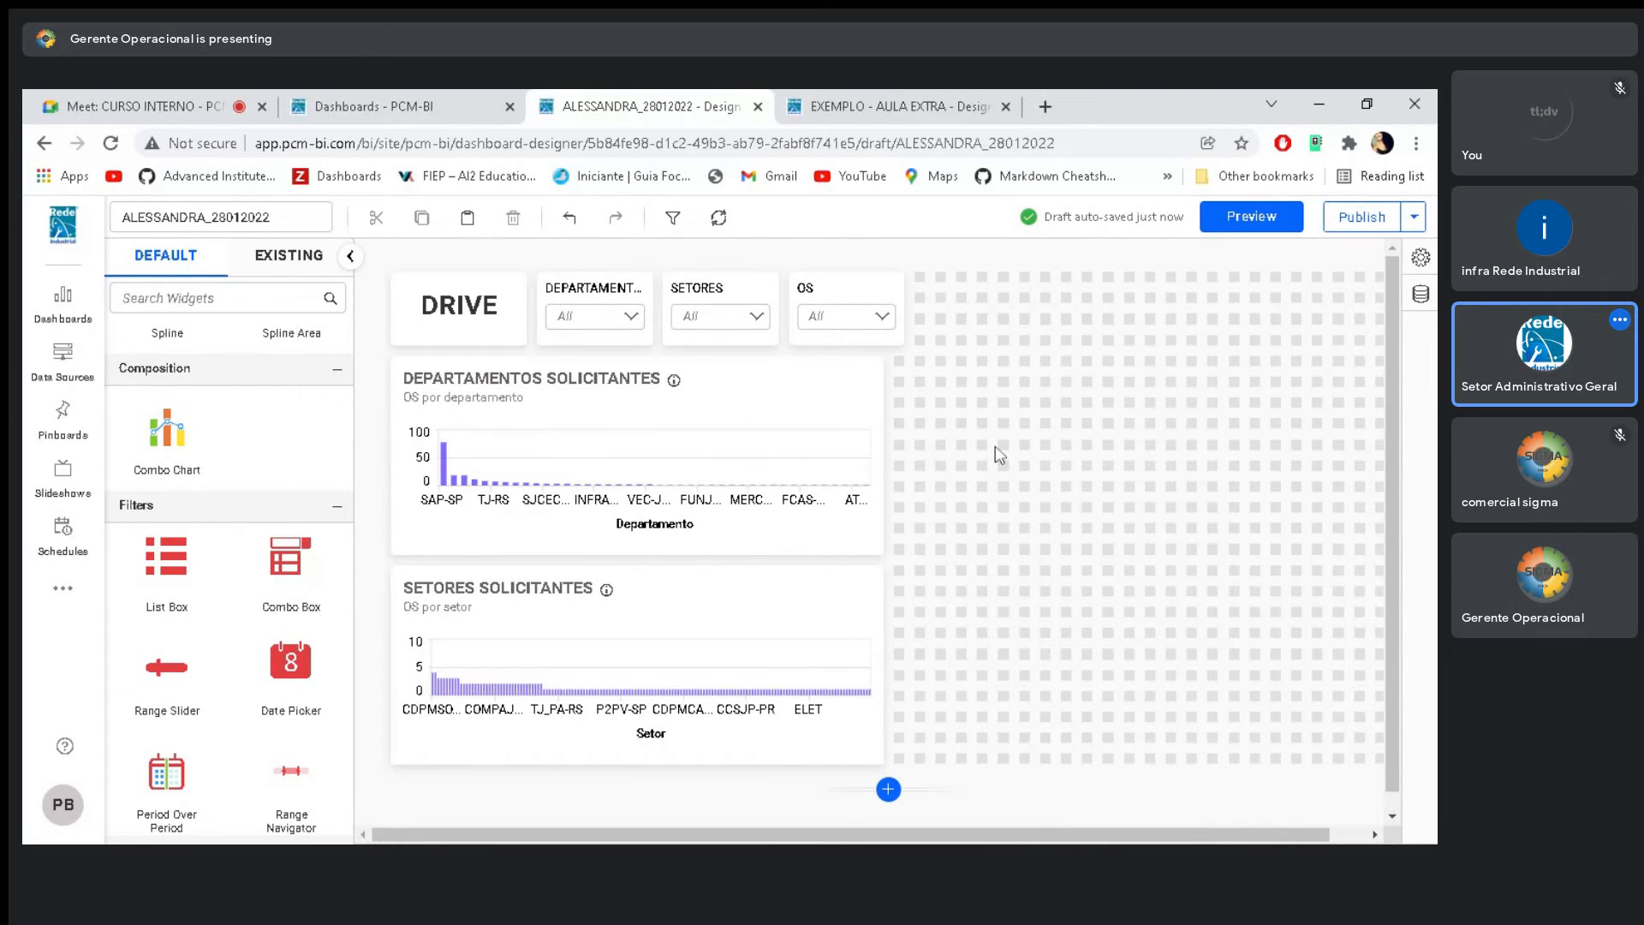
Narrow the OS filter widget so its outer edge lines up with the charts below
{"action": "left_click", "coordinate": [508, 326]}
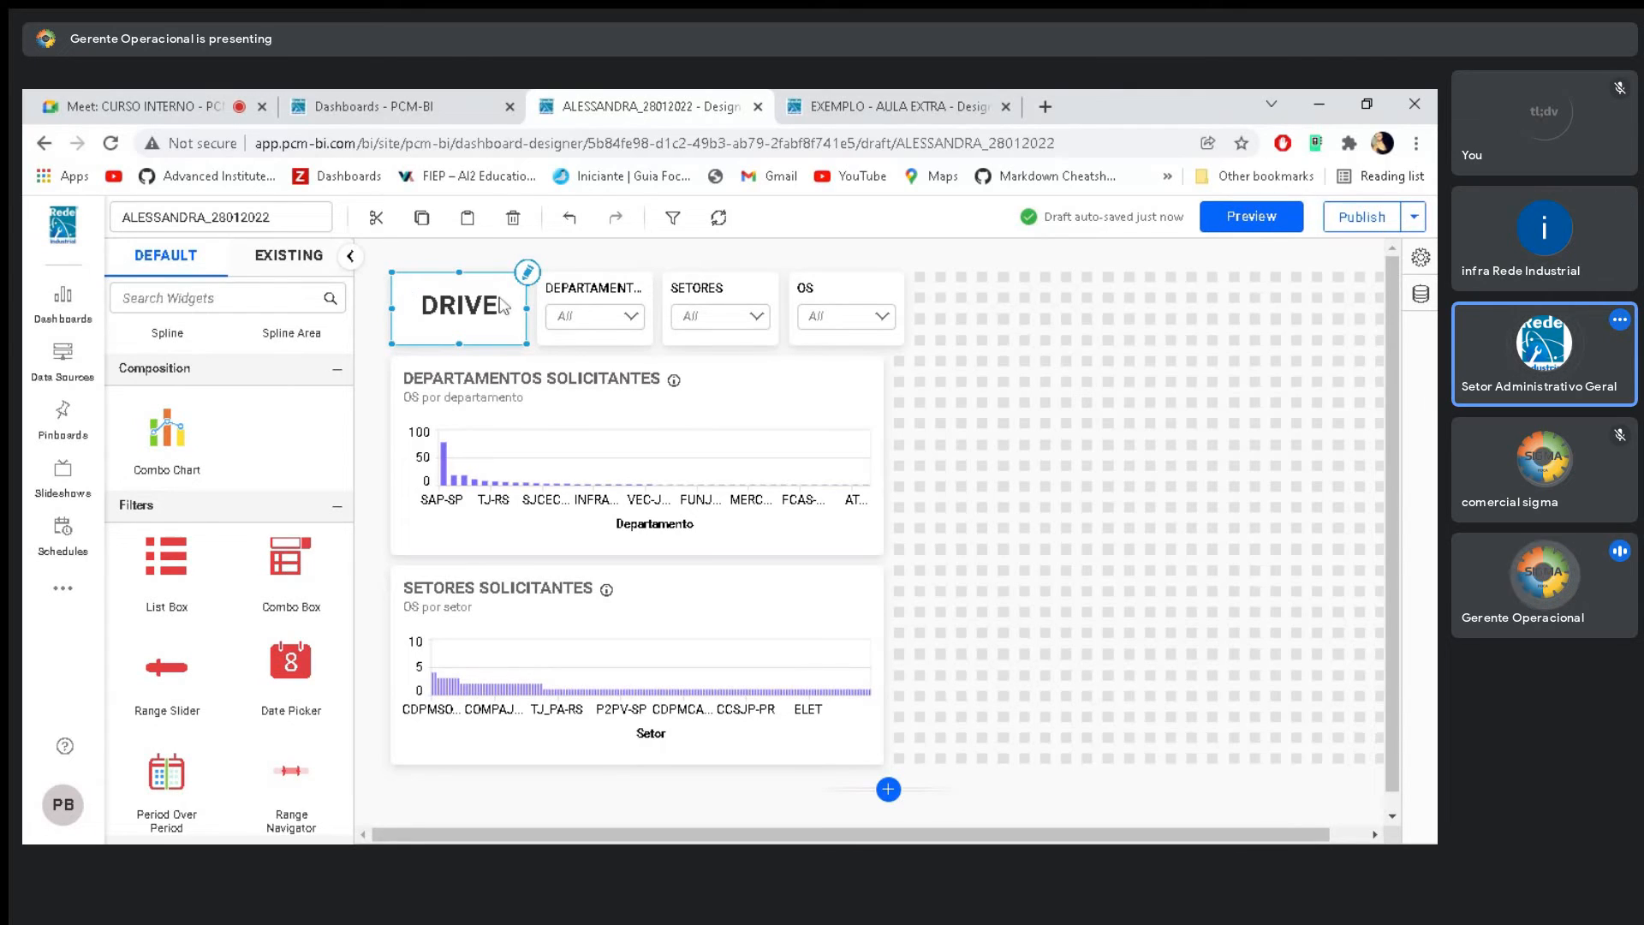
{"action": "left_click", "coordinate": [867, 310]}
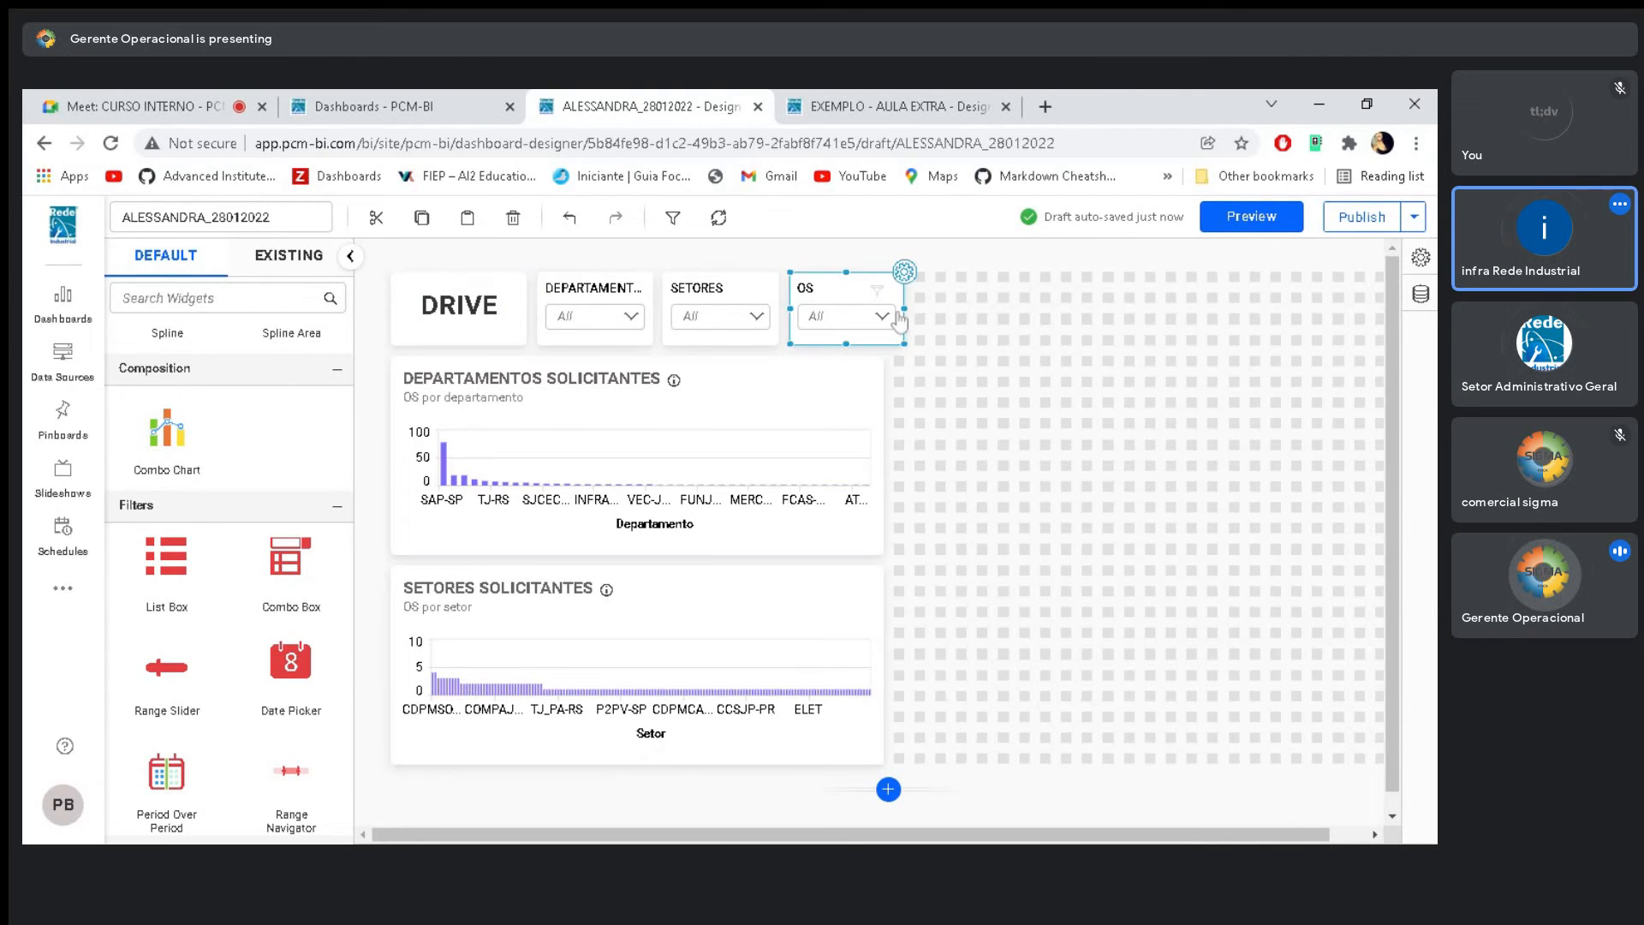
{"action": "left_click_drag", "start_coordinate": [899, 307], "coordinate": [870, 309]}
Narrow the DRIVE text box, shift the DEPARTAMENTOS and SETORES filters toward it, and widen the OS filter to close the gaps
{"action": "left_click", "coordinate": [522, 315]}
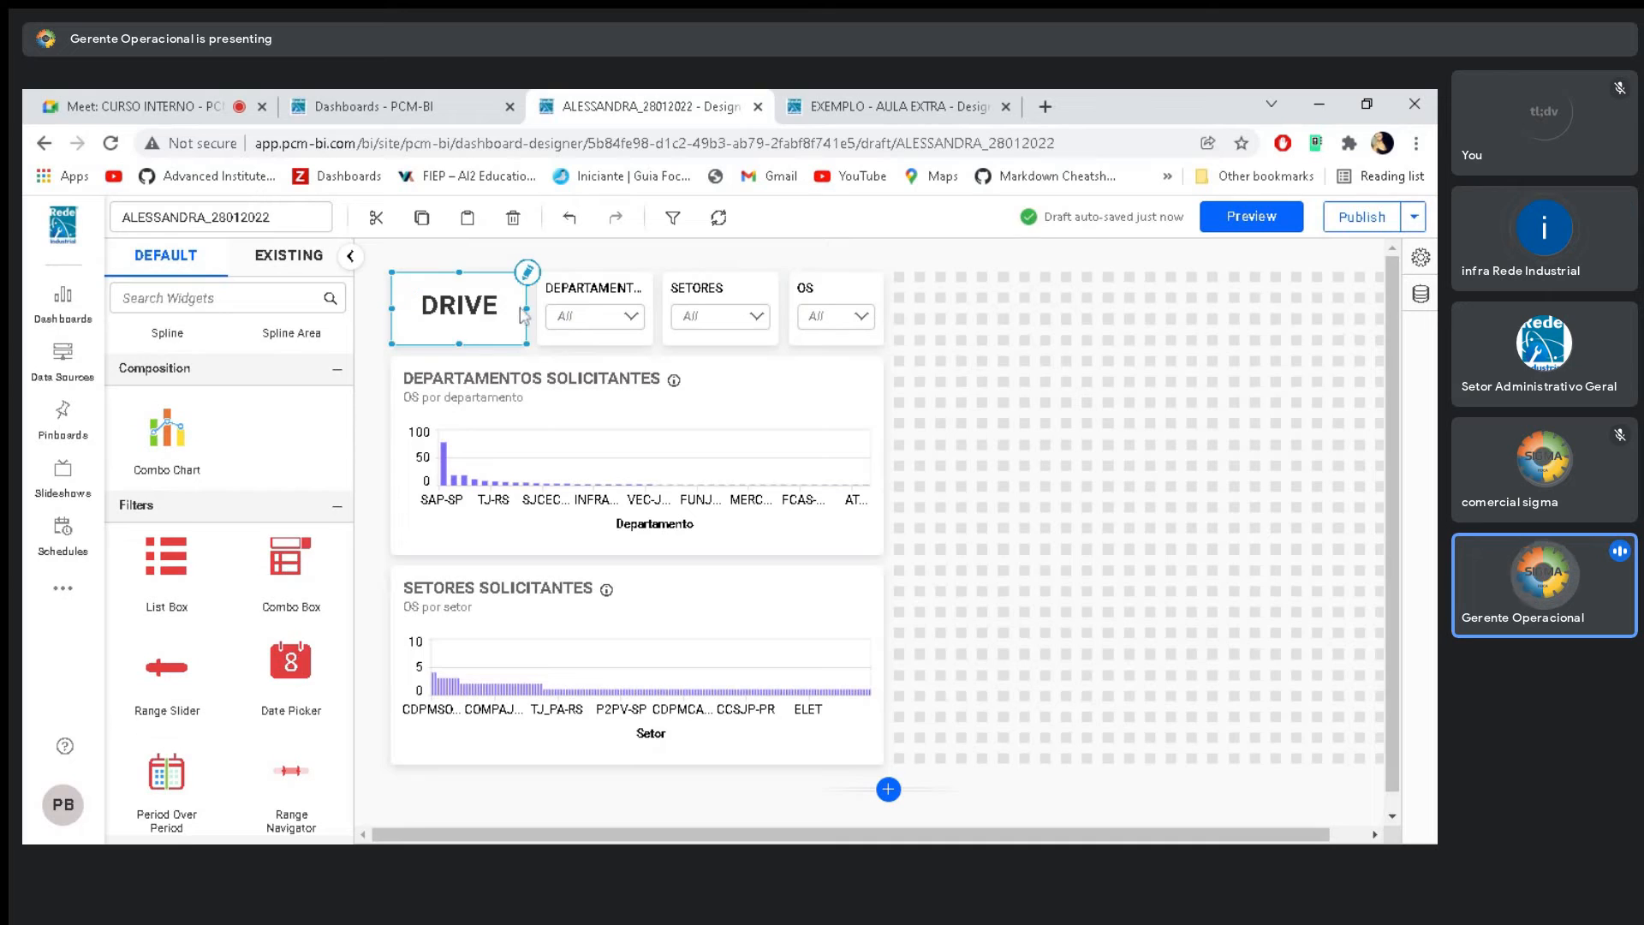
{"action": "mouse_move", "coordinate": [524, 307]}
{"action": "left_mouse_down"}
{"action": "mouse_move", "coordinate": [495, 311]}
{"action": "mouse_move", "coordinate": [548, 283]}
{"action": "mouse_move", "coordinate": [531, 283]}
{"action": "left_mouse_up"}
{"action": "left_click_drag", "start_coordinate": [685, 286], "coordinate": [663, 286]}
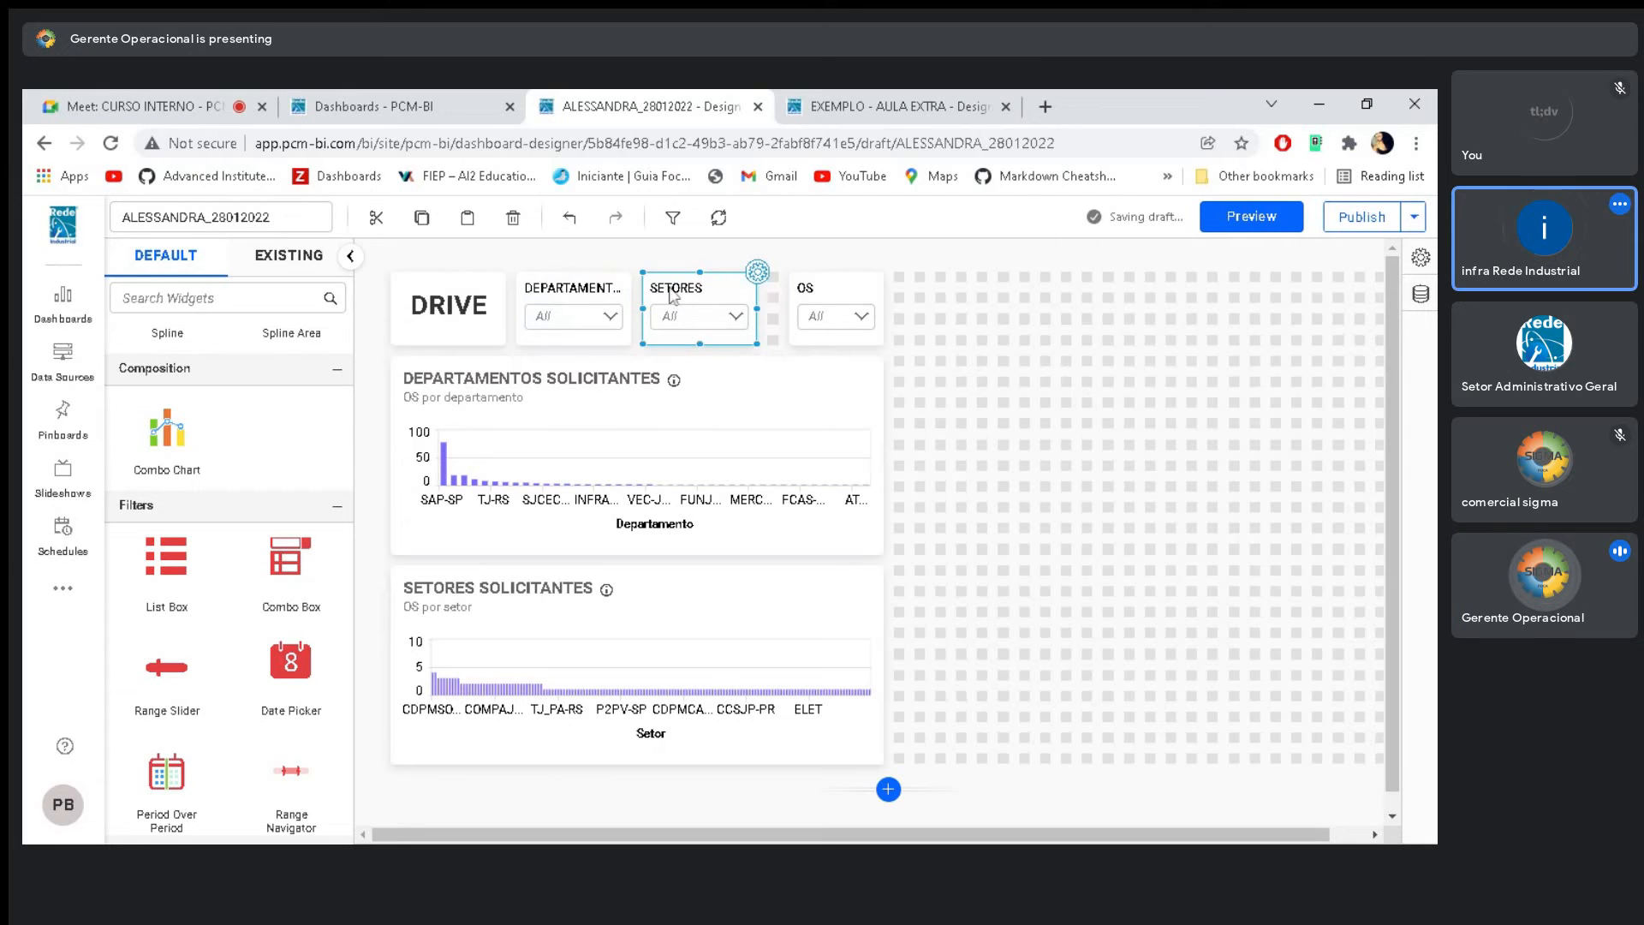
{"action": "left_click", "coordinate": [798, 299]}
{"action": "left_click_drag", "start_coordinate": [789, 307], "coordinate": [768, 307]}
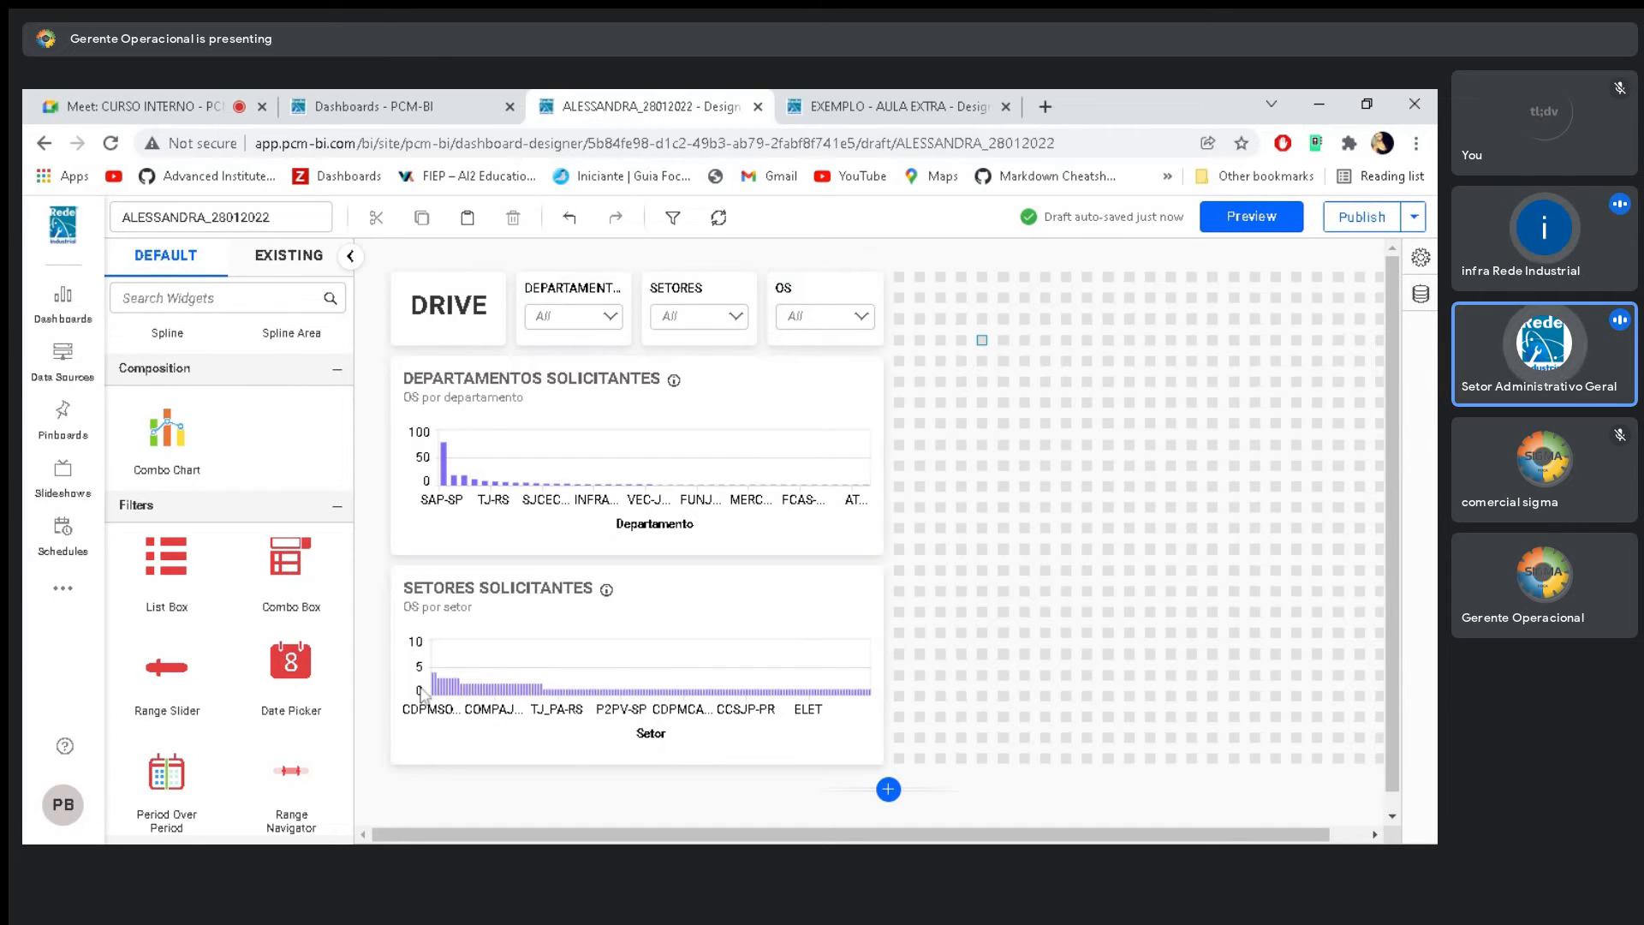
{"action": "mouse_move", "coordinate": [456, 695]}
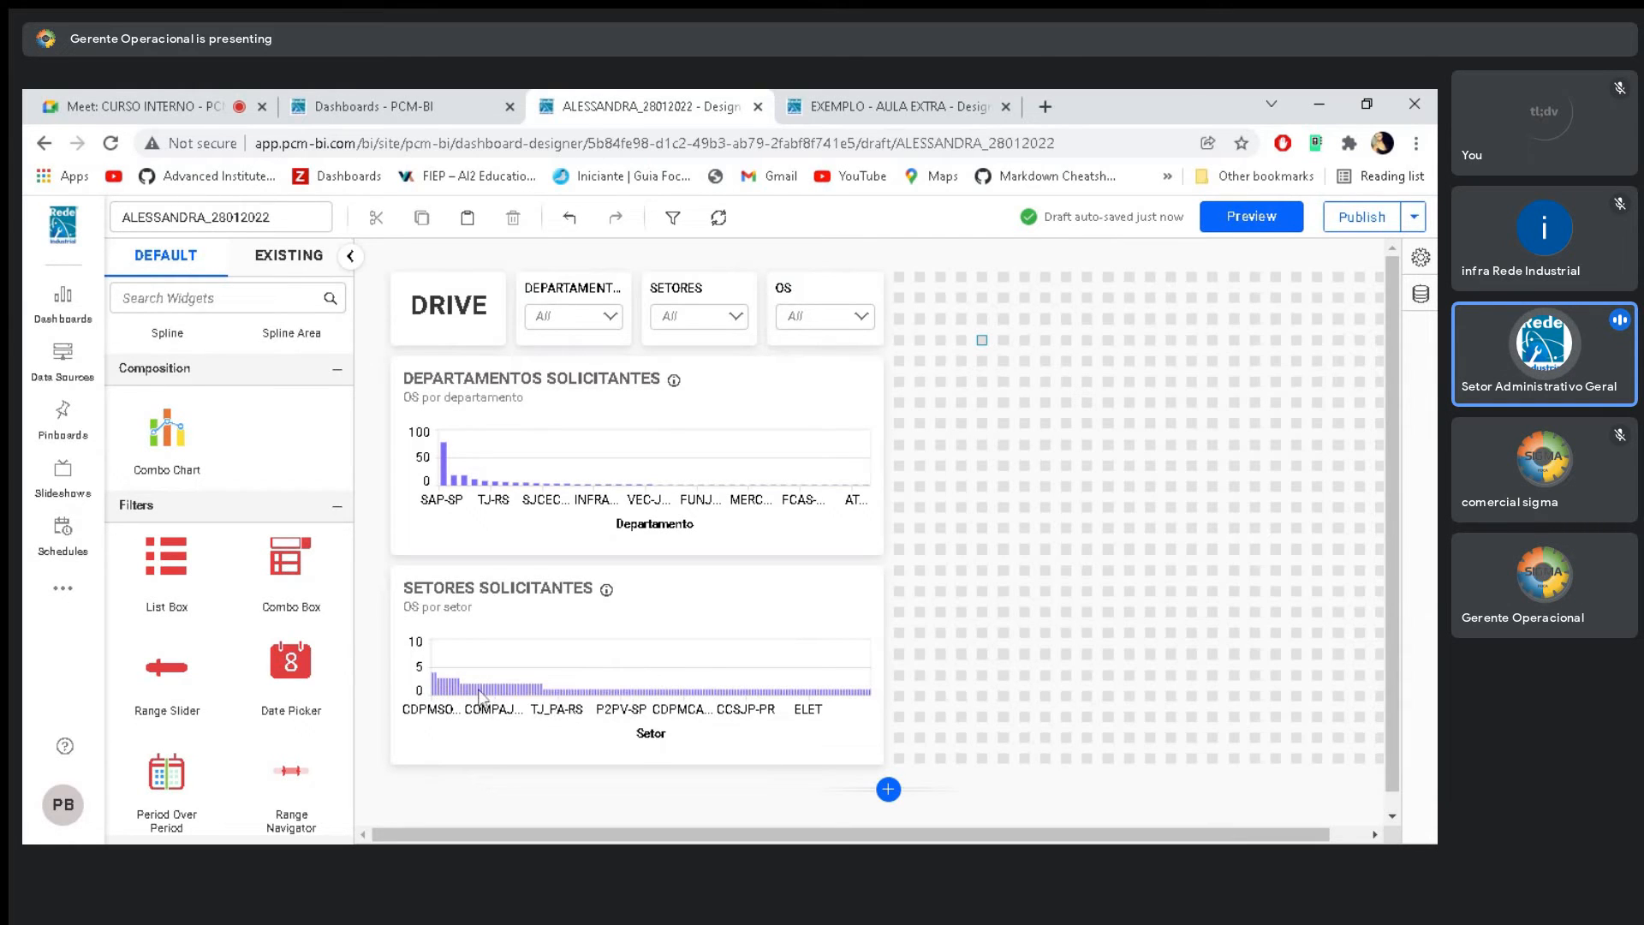
{"action": "scroll", "coordinate": [319, 611], "scroll_direction": "down", "scroll_amount": 1}
{"action": "scroll", "coordinate": [316, 605], "scroll_direction": "down", "scroll_amount": 3}
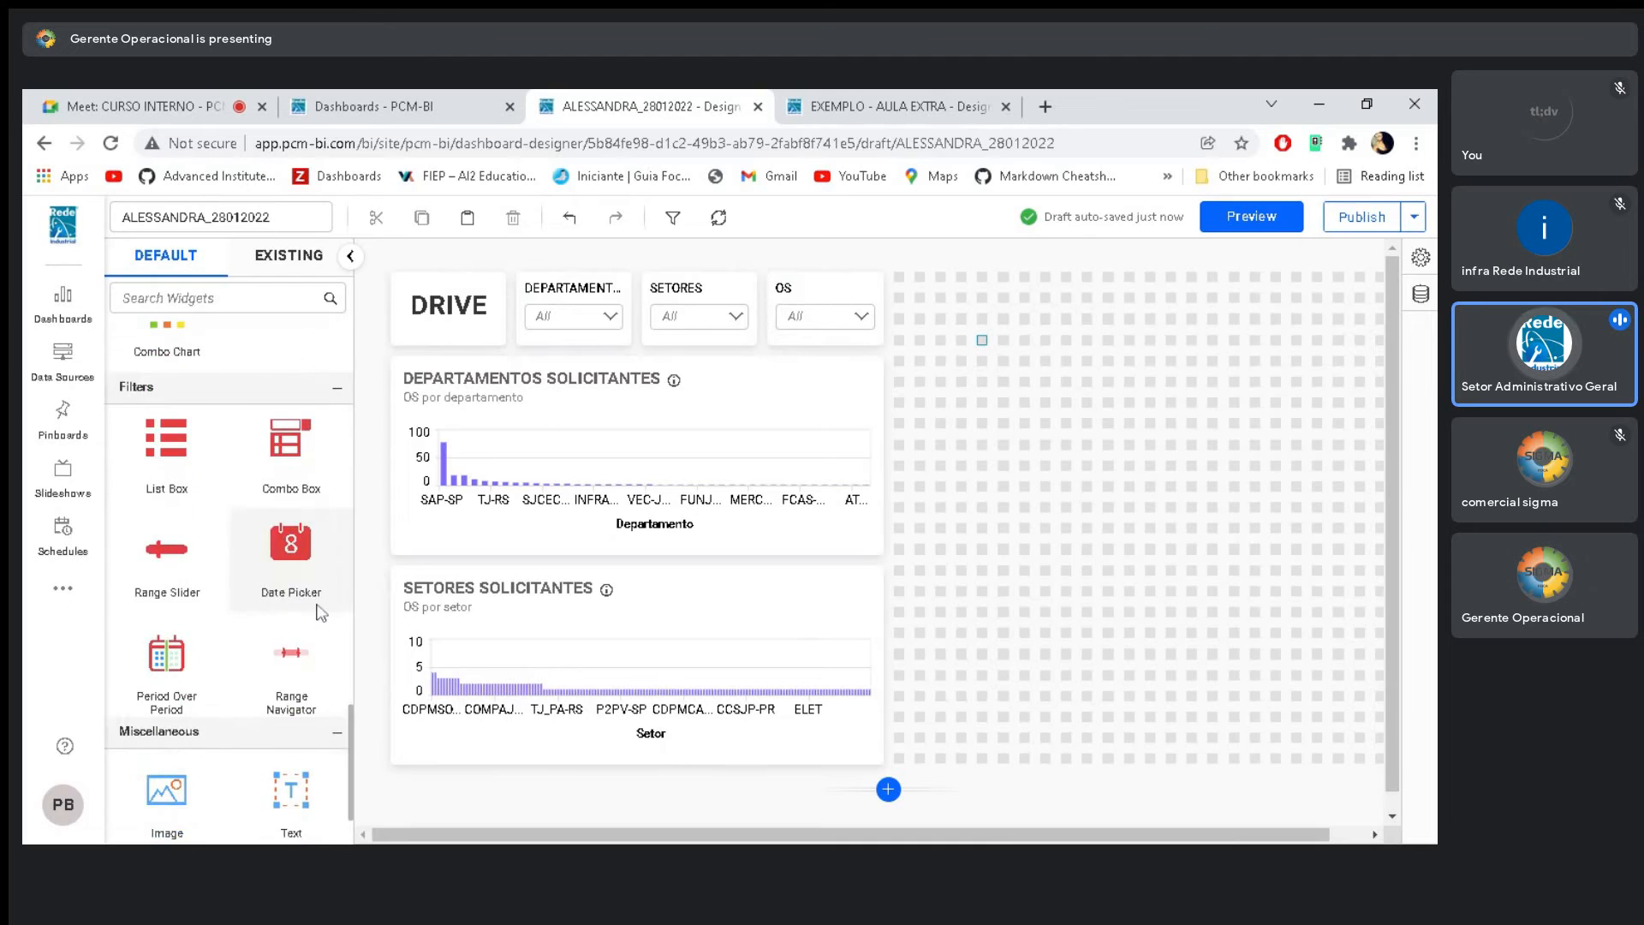
{"action": "scroll", "coordinate": [293, 672], "scroll_direction": "up", "scroll_amount": 2}
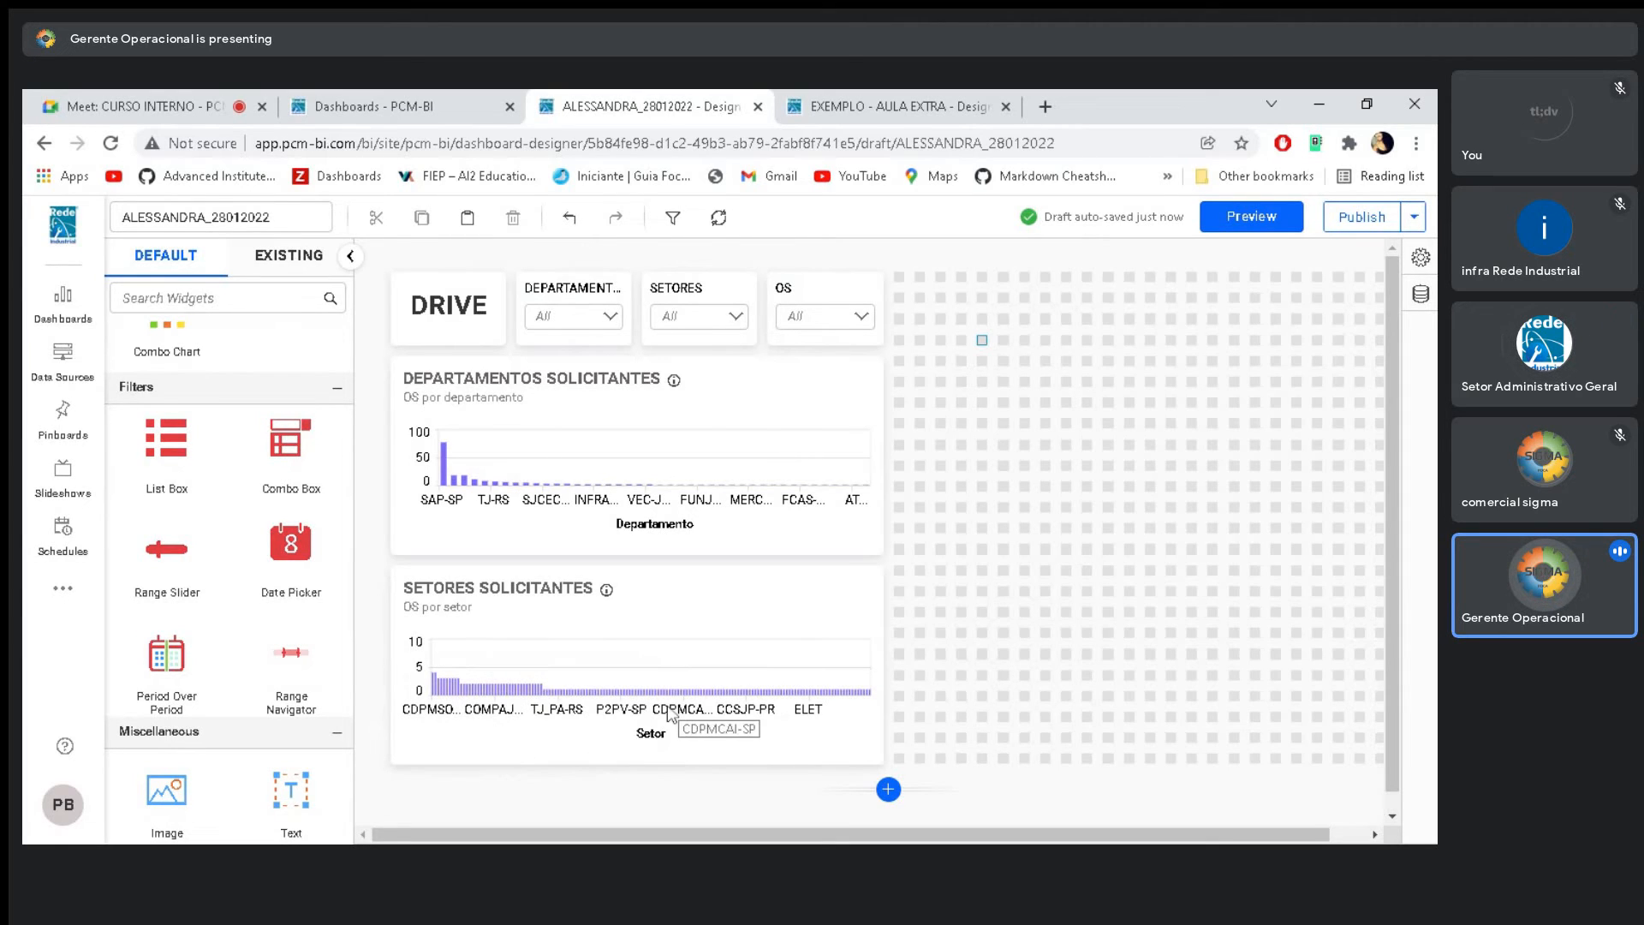
{"action": "scroll", "coordinate": [257, 599], "scroll_direction": "up", "scroll_amount": 5}
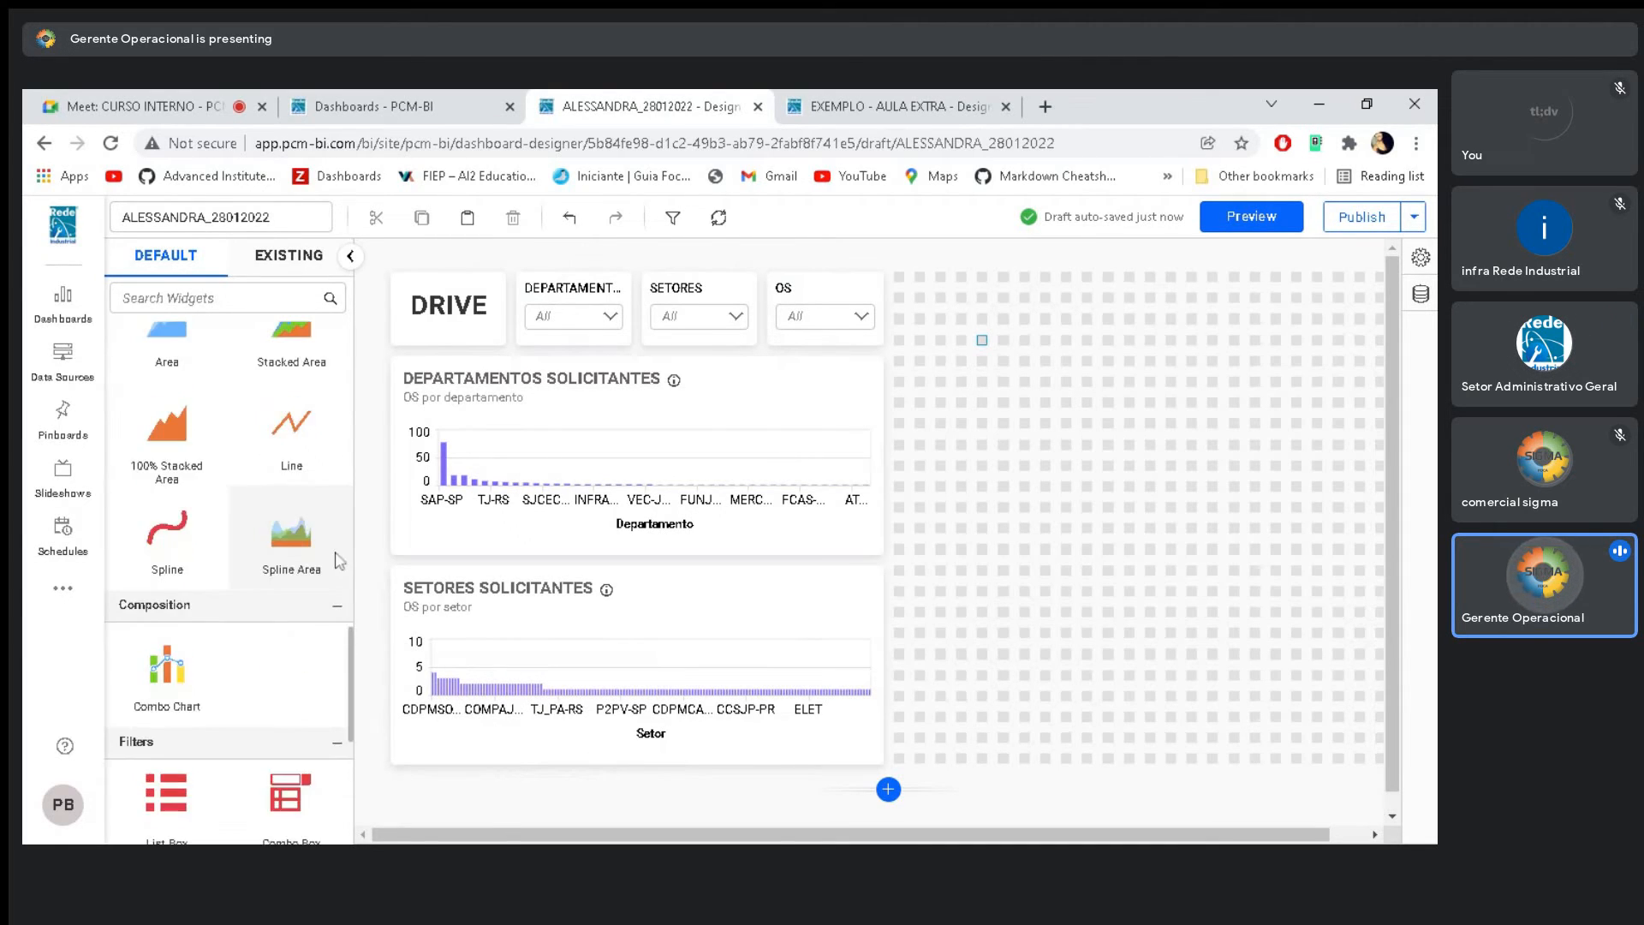
{"action": "scroll", "coordinate": [247, 673], "scroll_direction": "down", "scroll_amount": 2}
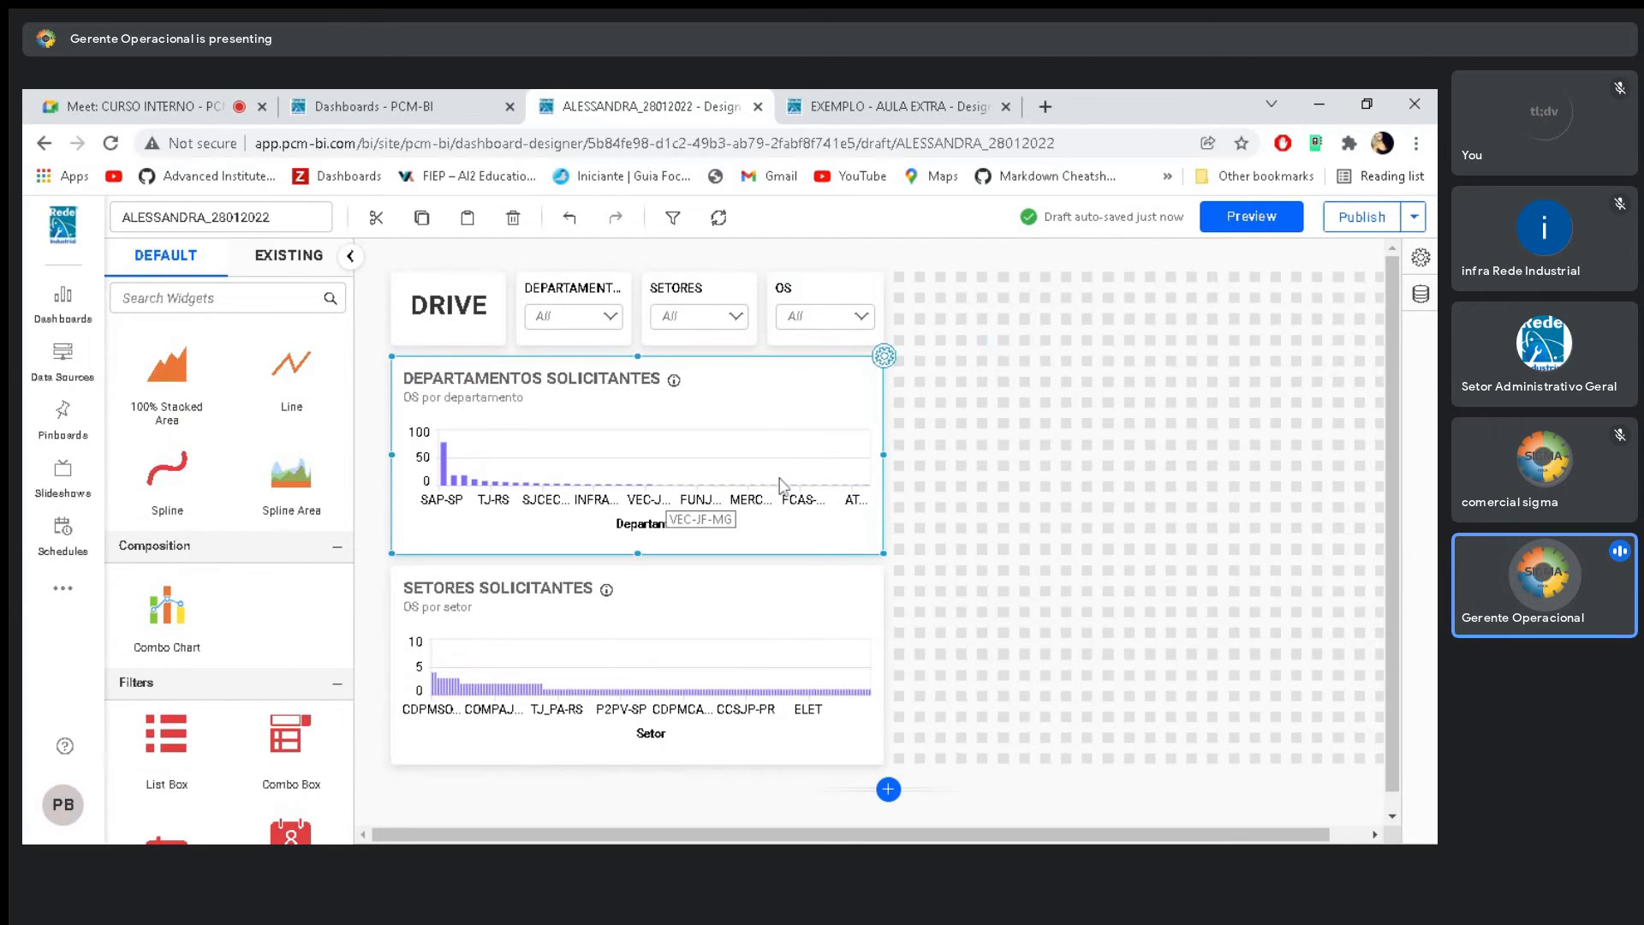
Check the data fields assigned to the upper DEPARTAMENTOS SOLICITANTES chart and close its settings
{"action": "left_click", "coordinate": [885, 356]}
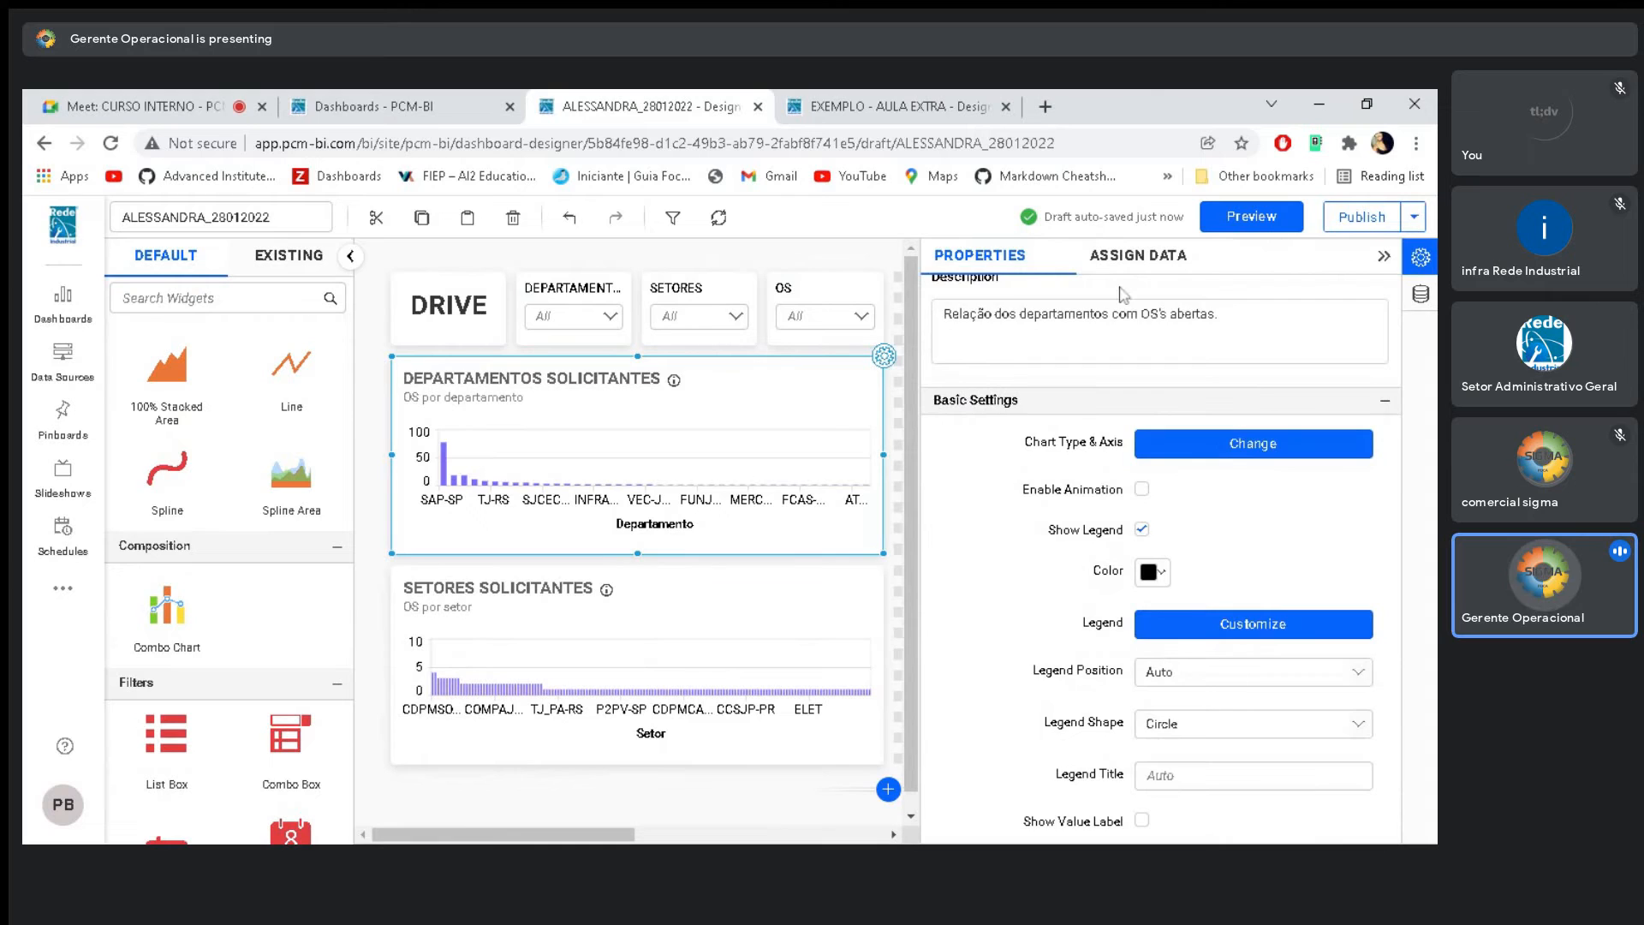
{"action": "left_click", "coordinate": [1126, 265]}
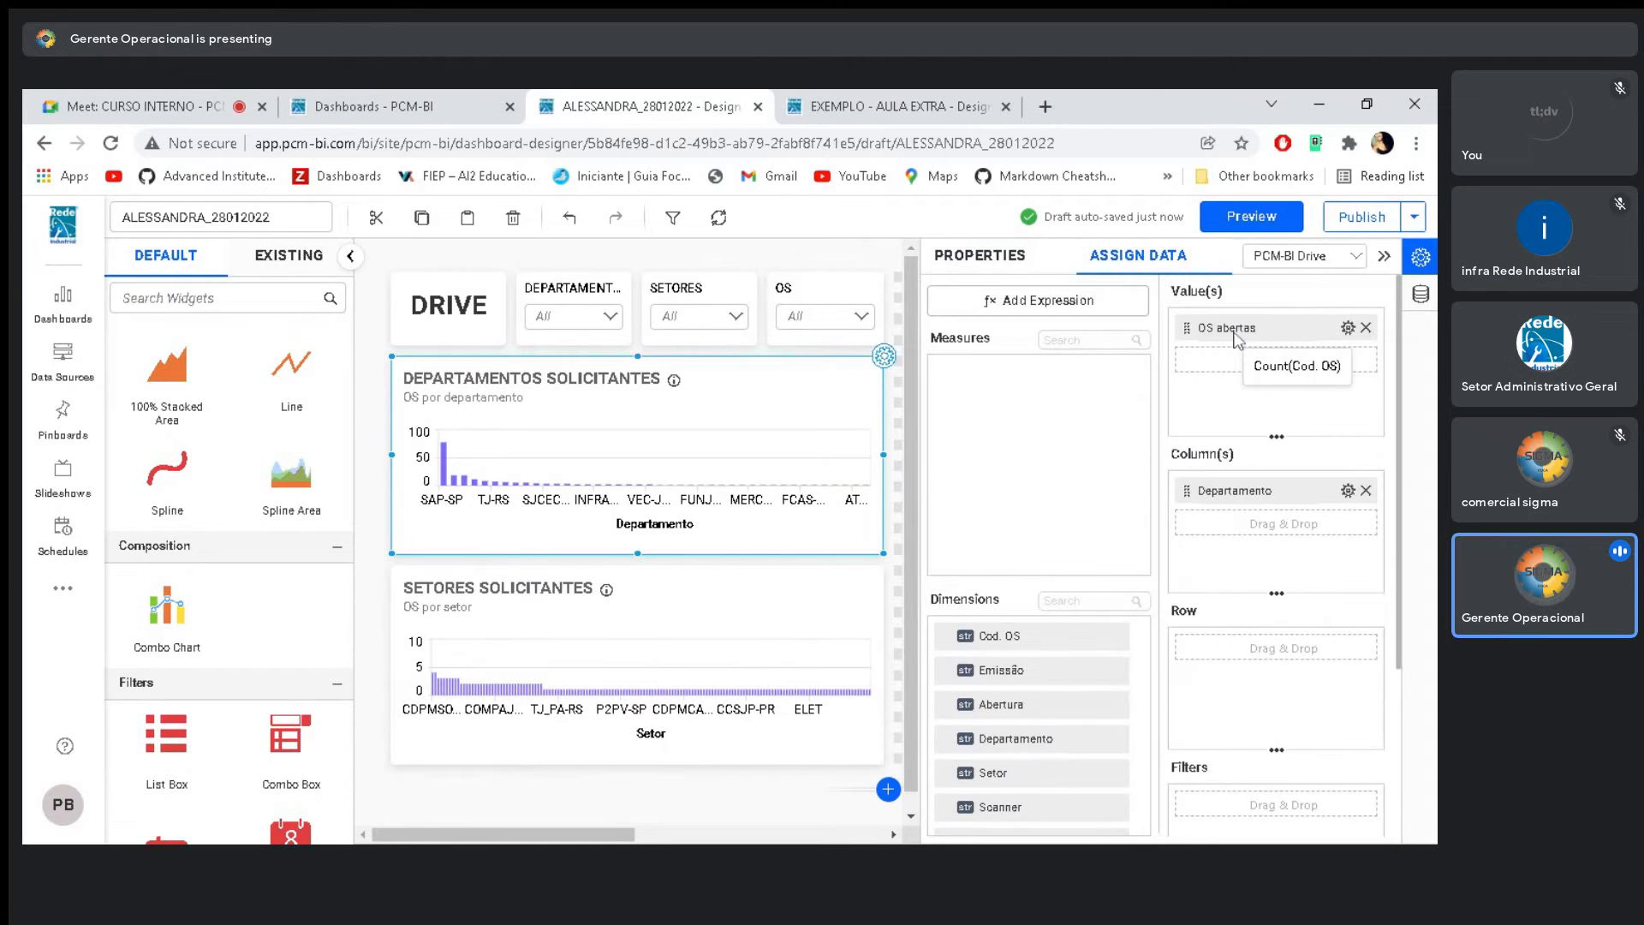
{"action": "scroll", "coordinate": [1027, 719], "scroll_direction": "down", "scroll_amount": 1}
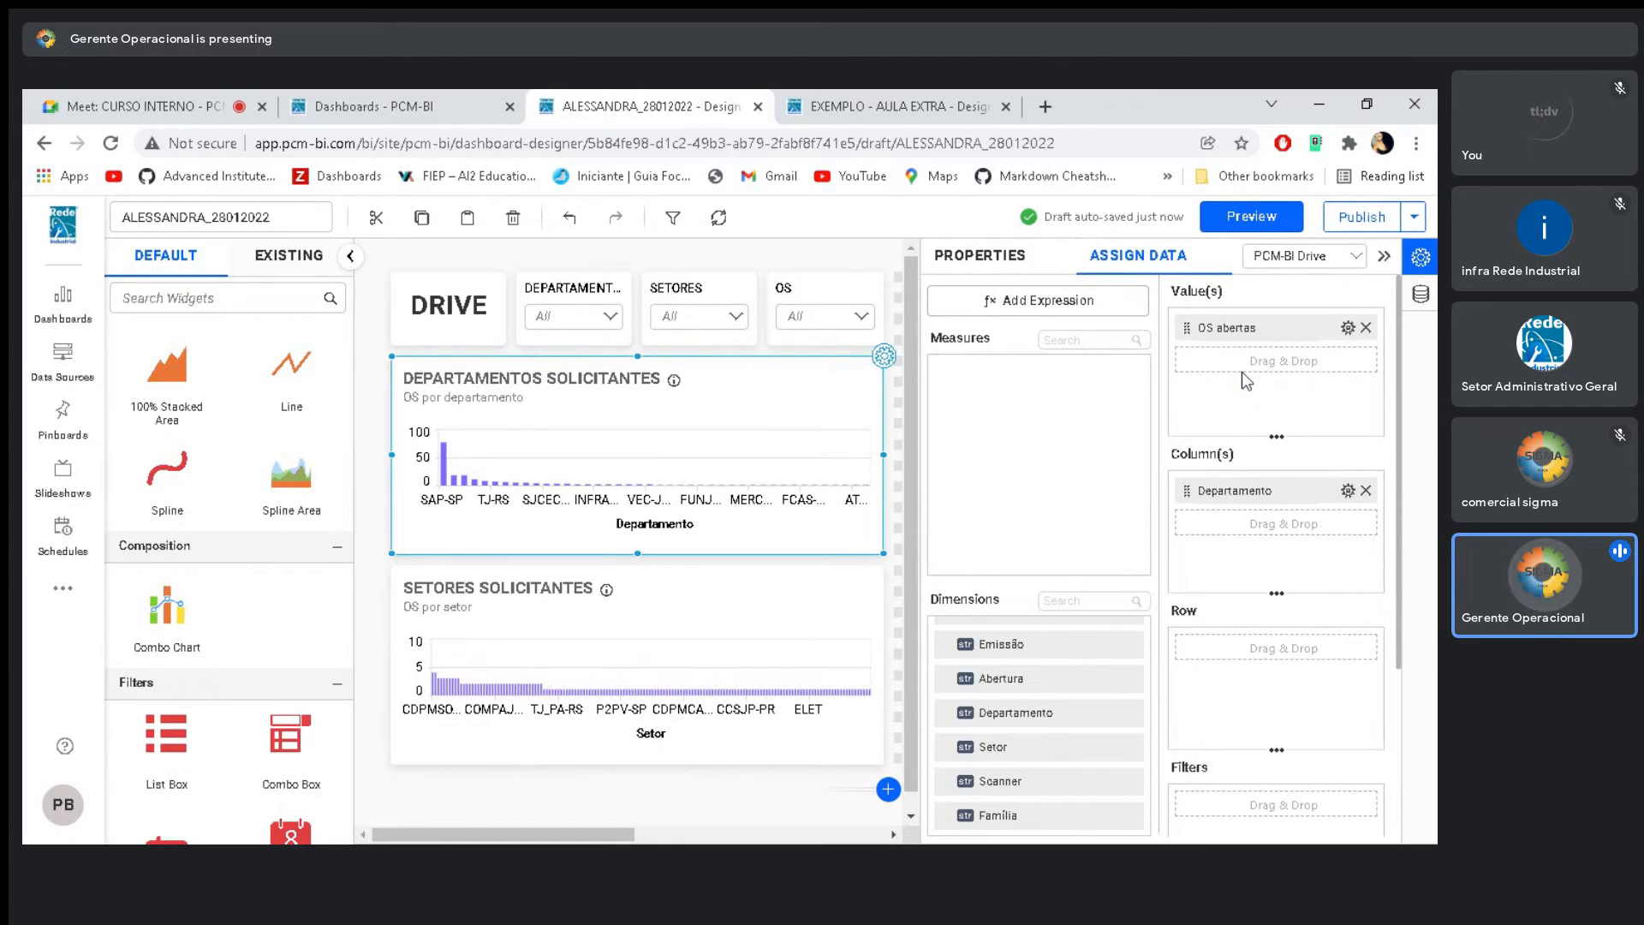
{"action": "left_click", "coordinate": [1383, 259]}
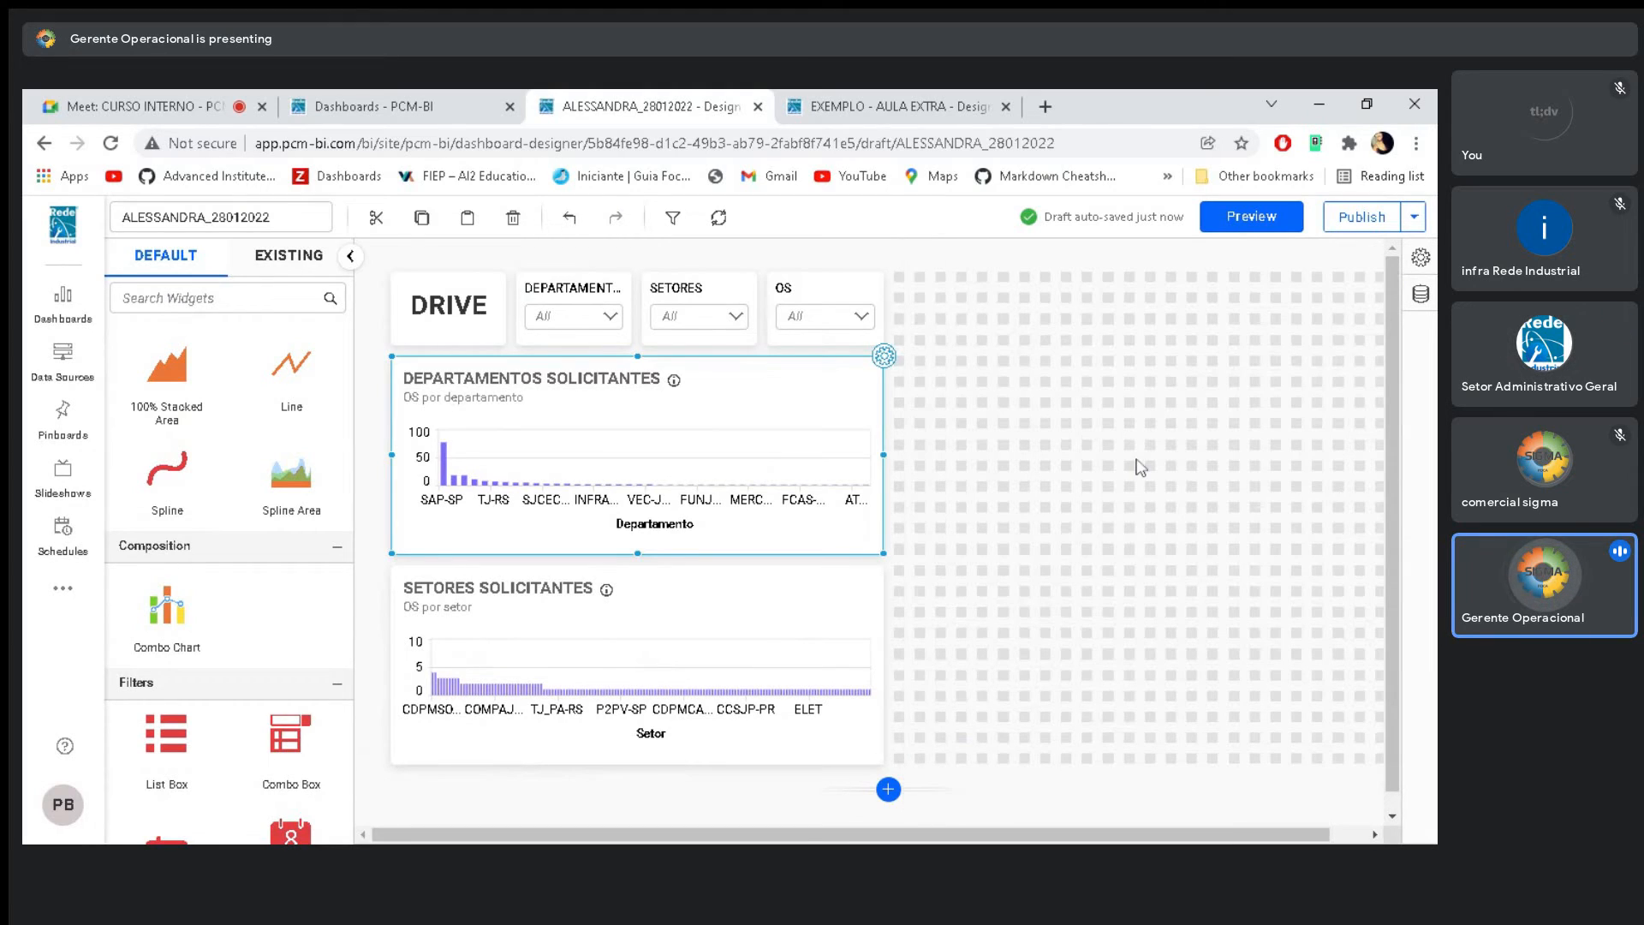
{"action": "left_click", "coordinate": [963, 487]}
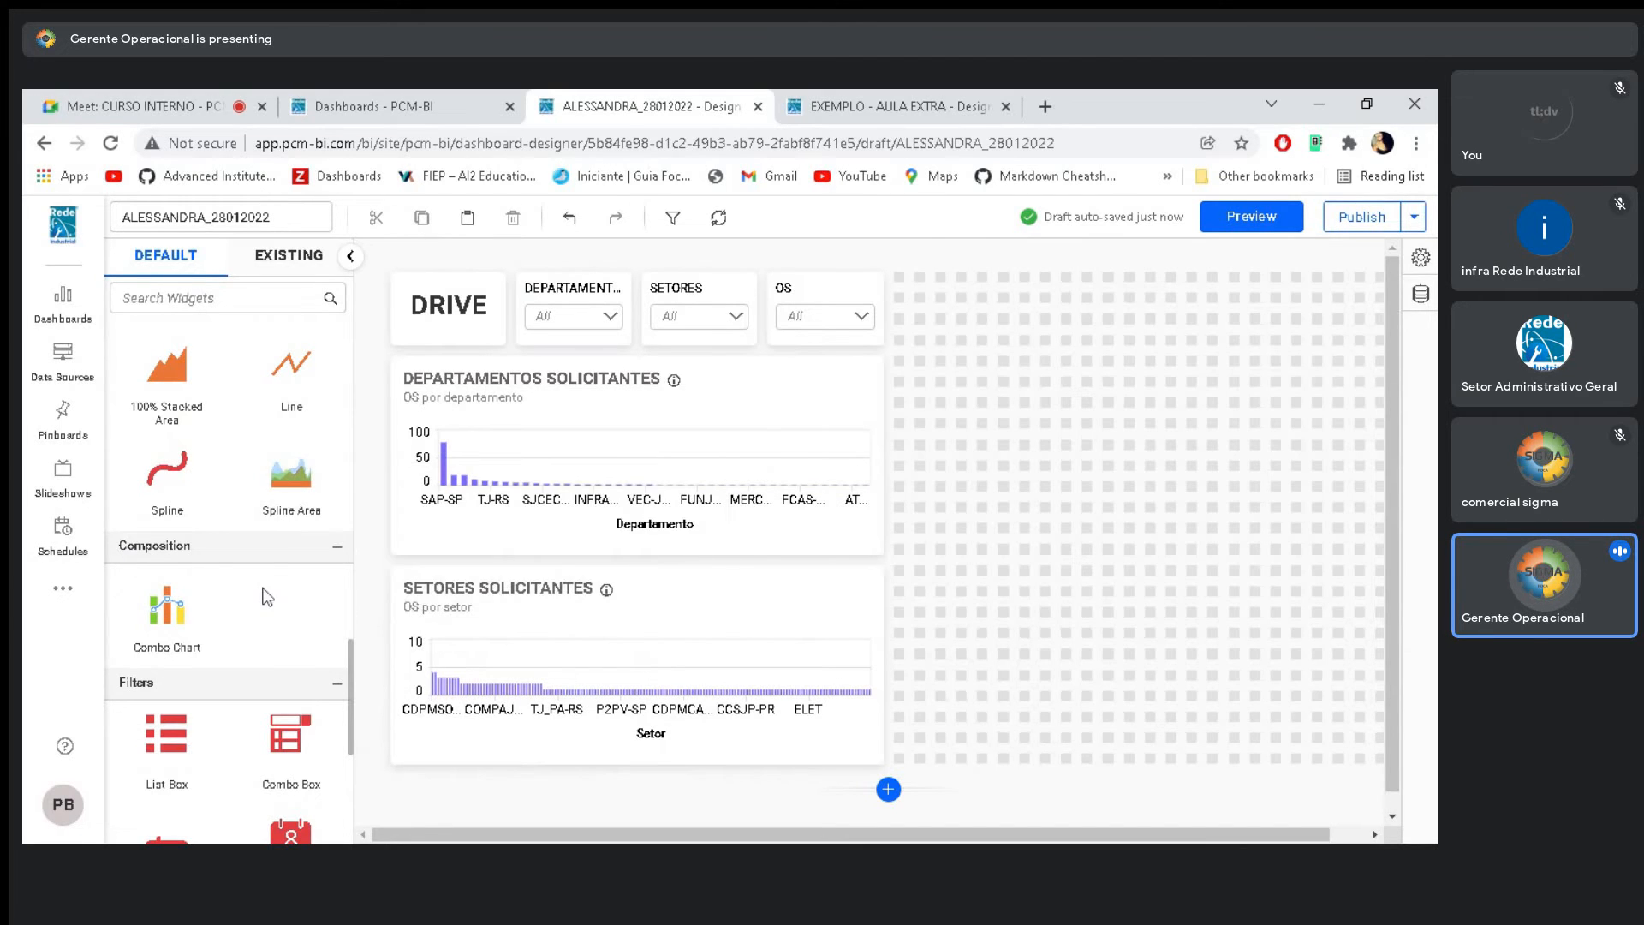
Add a stacked column chart beside the DEPARTAMENTOS SOLICITANTES chart and enlarge it to match that chart's size
{"action": "scroll", "coordinate": [274, 591], "scroll_direction": "up", "scroll_amount": 8}
{"action": "scroll", "coordinate": [274, 591], "scroll_direction": "up", "scroll_amount": 5}
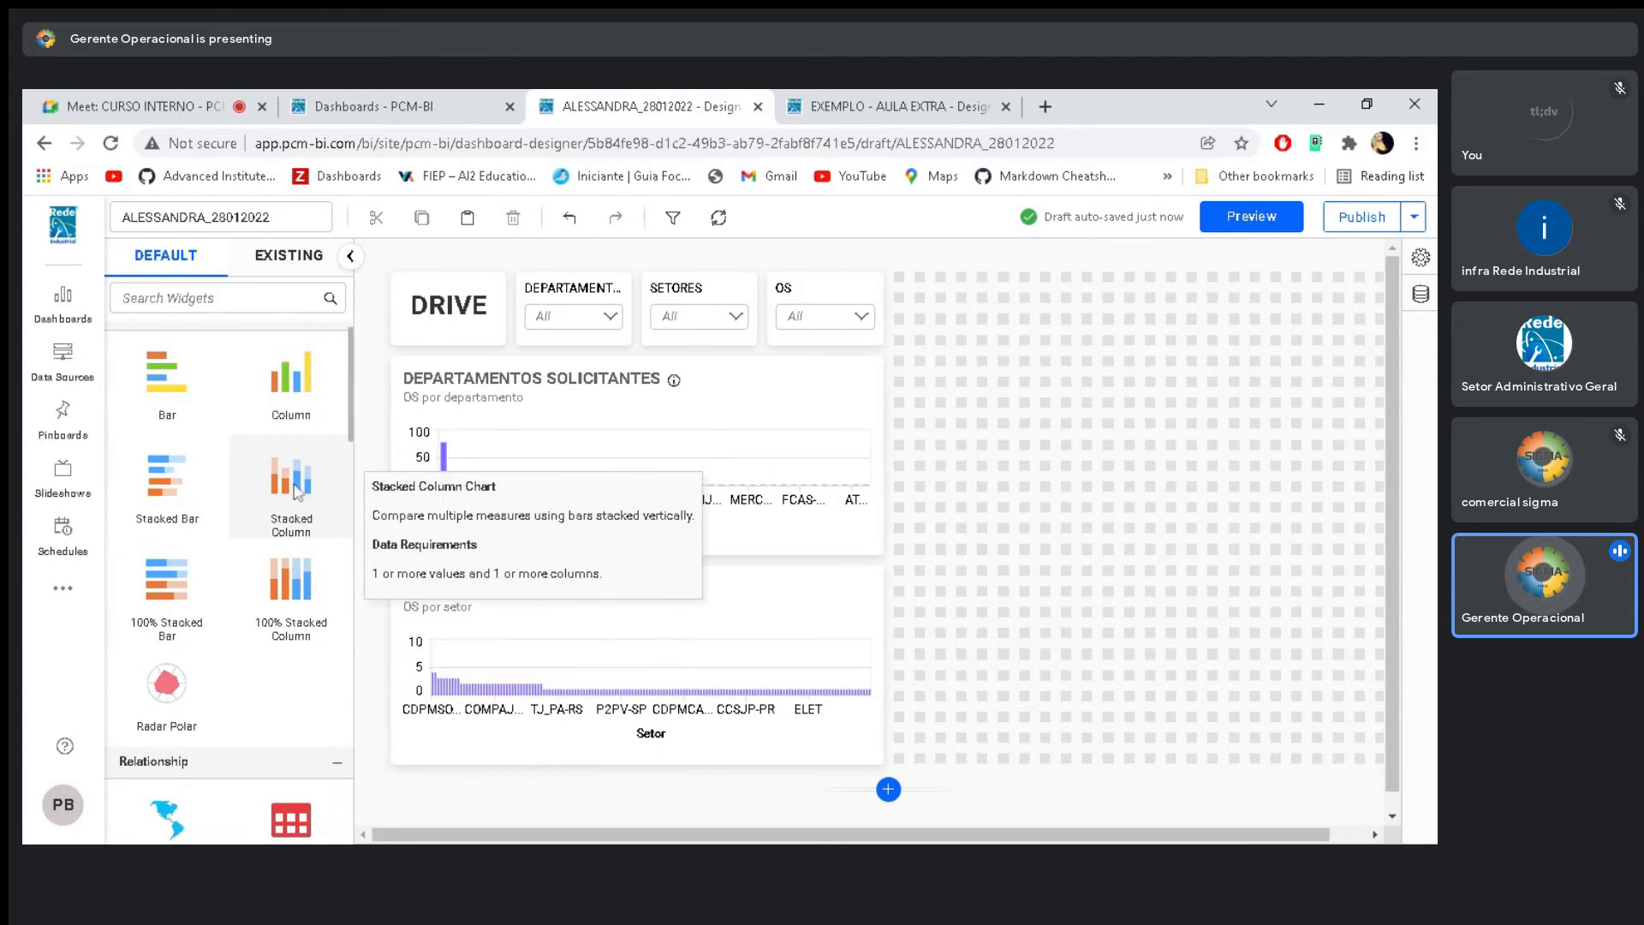
{"action": "left_click_drag", "start_coordinate": [295, 491], "coordinate": [908, 368]}
{"action": "left_click_drag", "start_coordinate": [1008, 470], "coordinate": [1394, 558]}
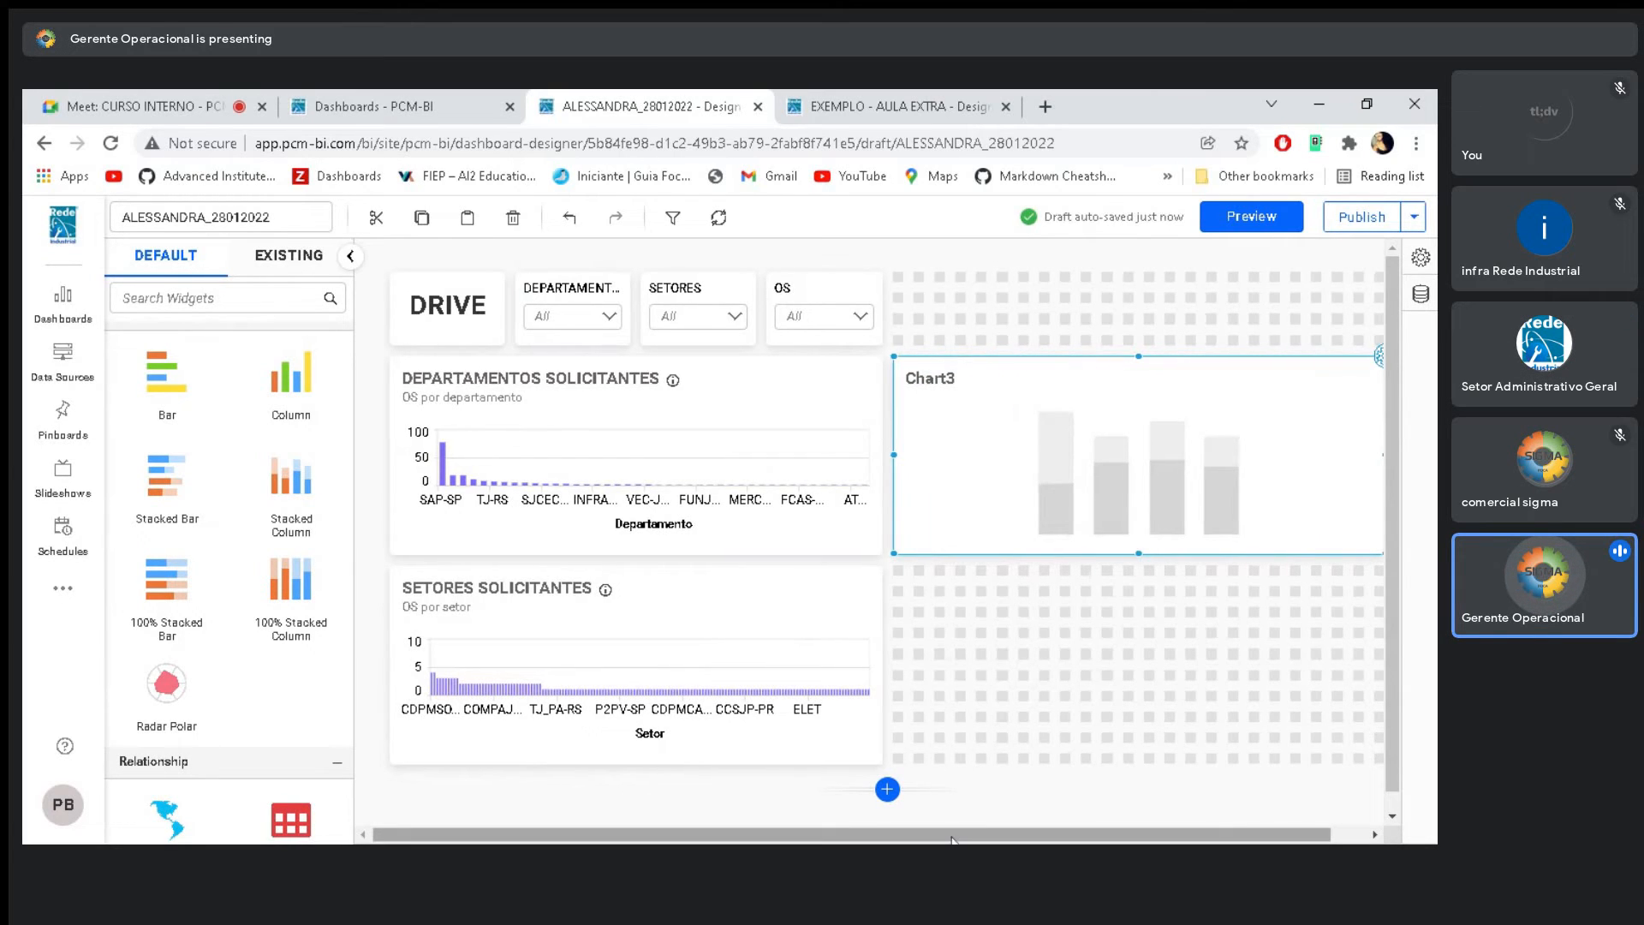
Assign Departamento as the stacked column chart's column, and Cod. OS and Setor as its values
{"action": "left_click", "coordinate": [1347, 356]}
{"action": "left_click", "coordinate": [1167, 261]}
{"action": "left_click_drag", "start_coordinate": [1007, 723], "coordinate": [1263, 492]}
{"action": "left_click_drag", "start_coordinate": [1028, 636], "coordinate": [1251, 338]}
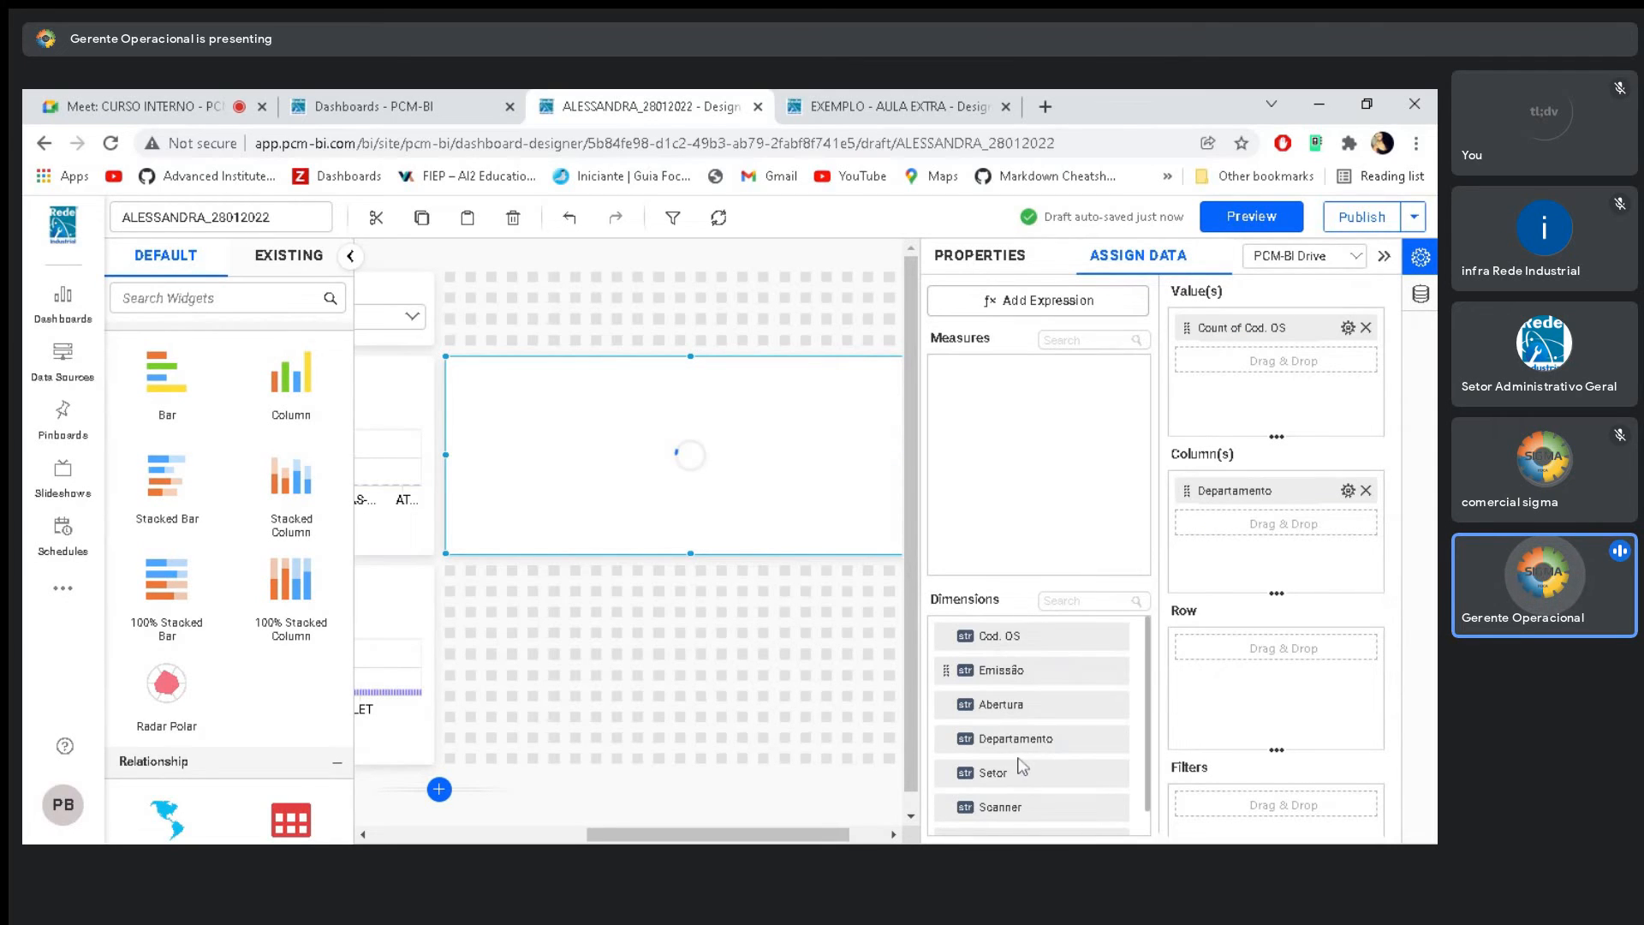
{"action": "left_click_drag", "start_coordinate": [1022, 771], "coordinate": [1197, 372]}
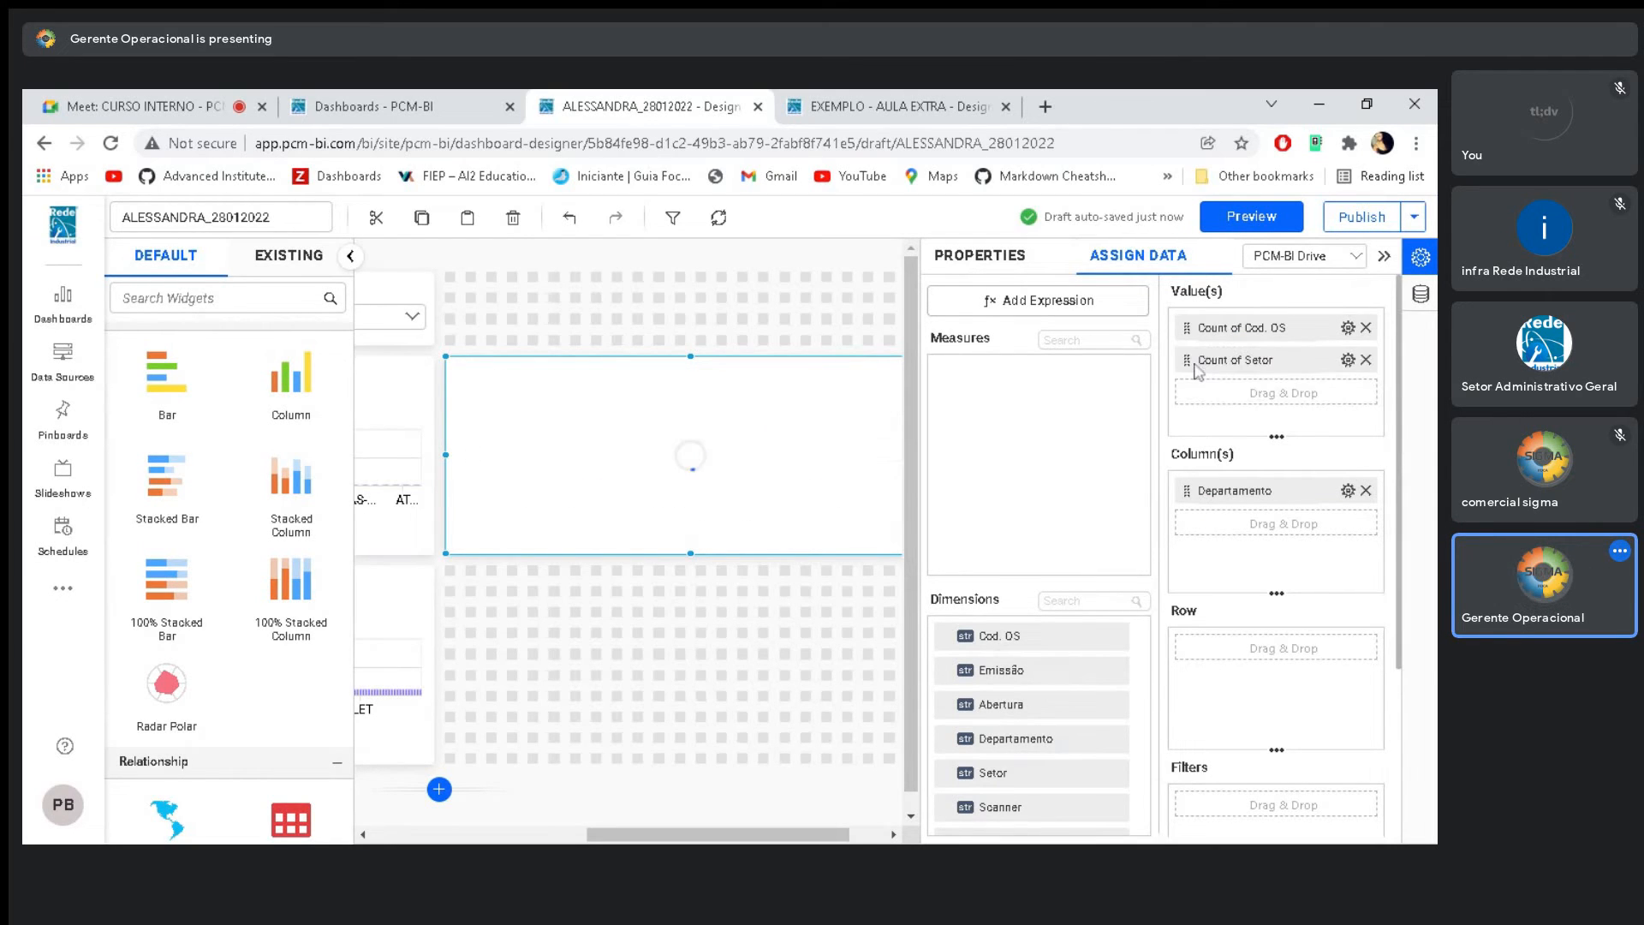
Preview the dashboard and examine the stacked column chart's Cod. OS and Setor counts per department in the enlarged view
{"action": "left_click", "coordinate": [1249, 221]}
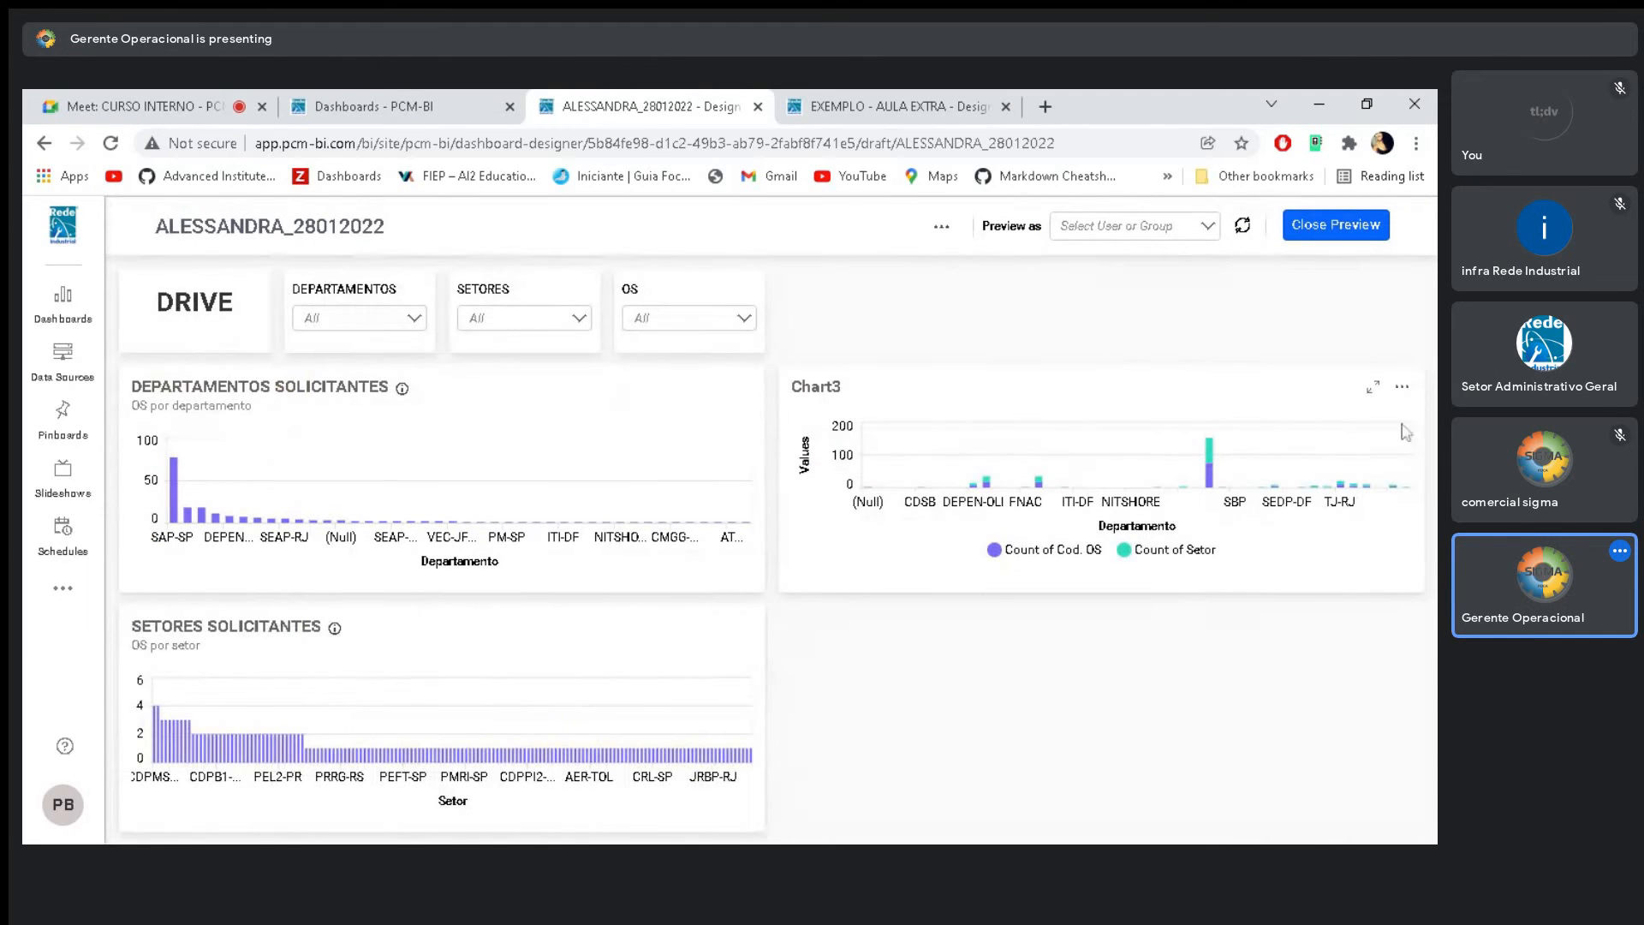
{"action": "left_click", "coordinate": [1377, 390]}
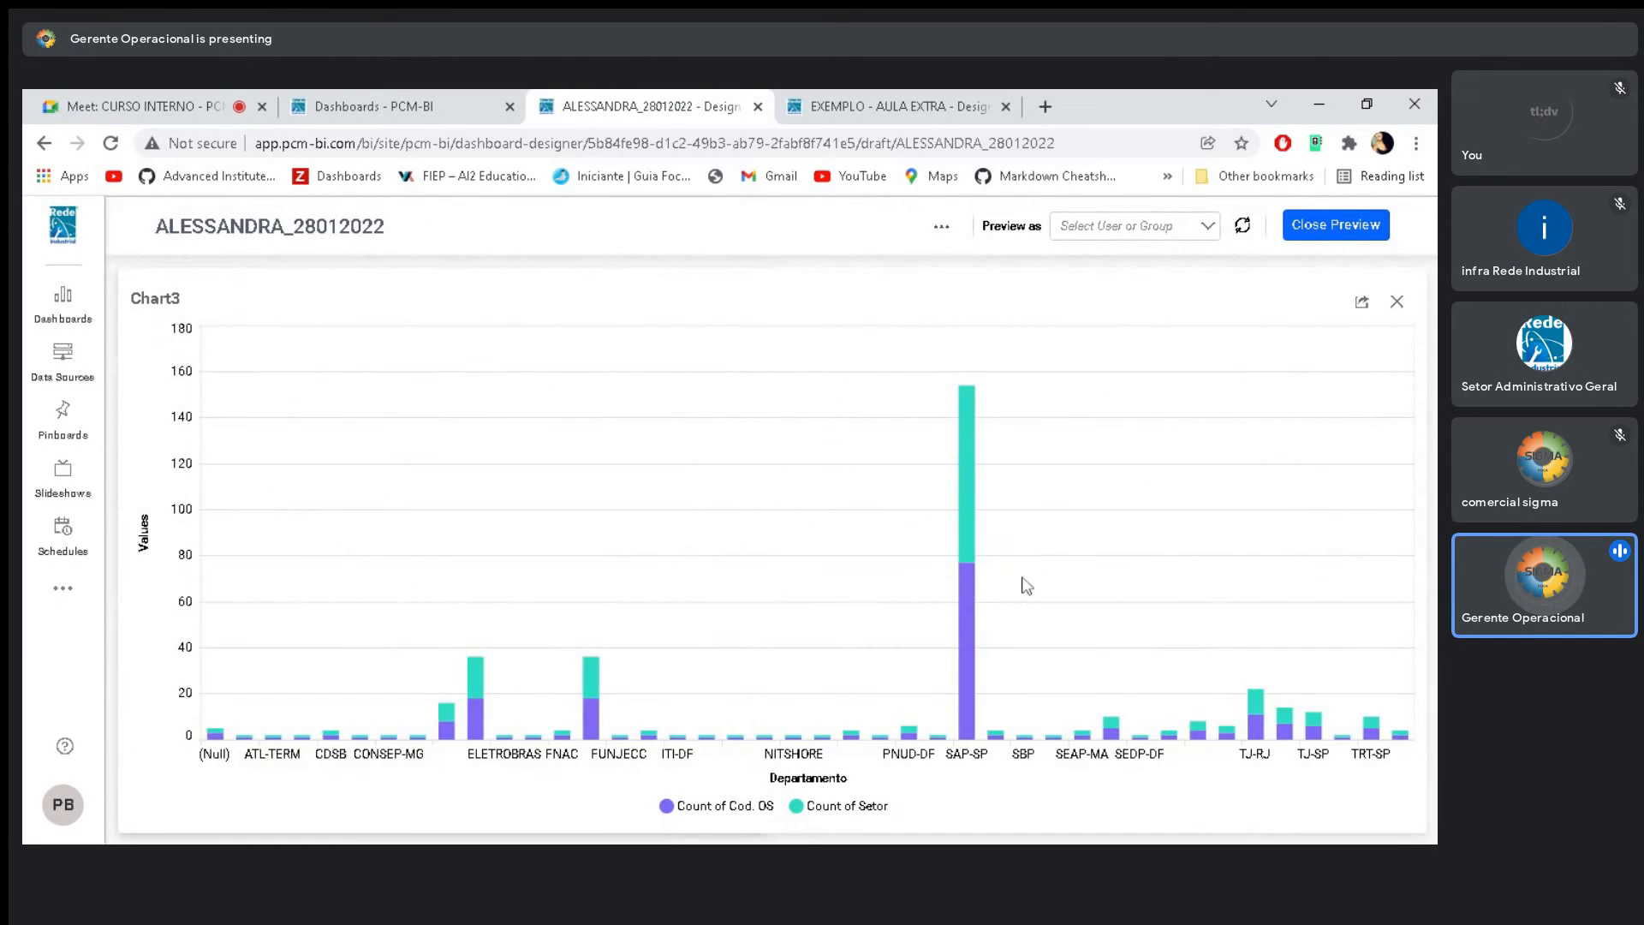
{"action": "mouse_move", "coordinate": [973, 618]}
{"action": "mouse_move", "coordinate": [967, 531]}
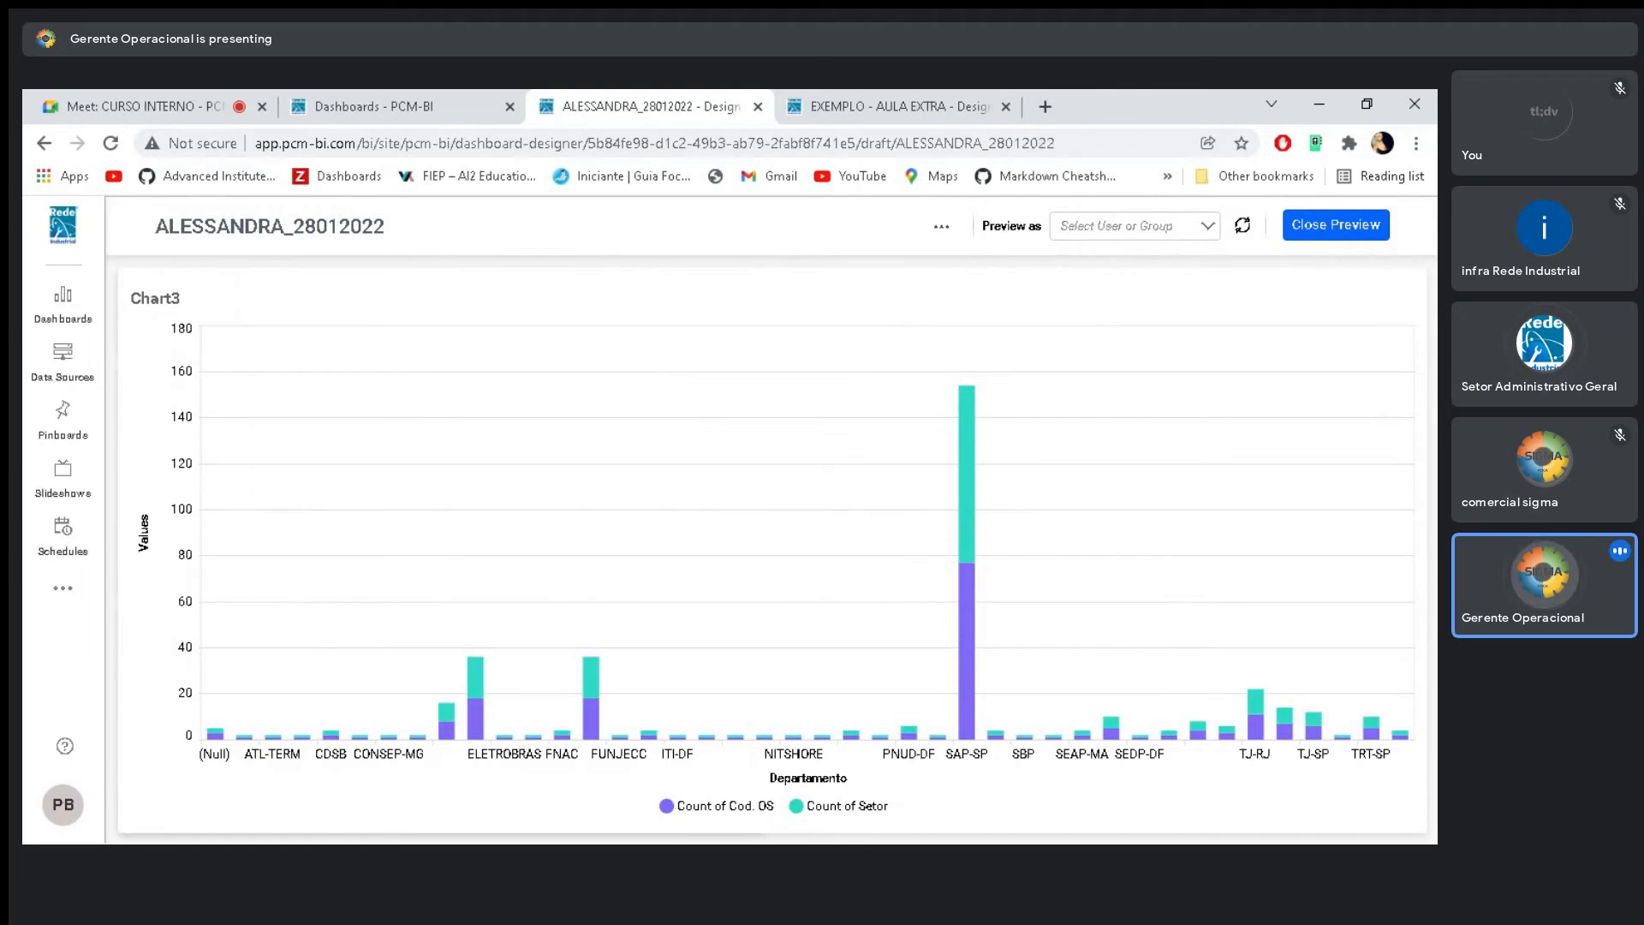
{"action": "left_click", "coordinate": [1396, 301]}
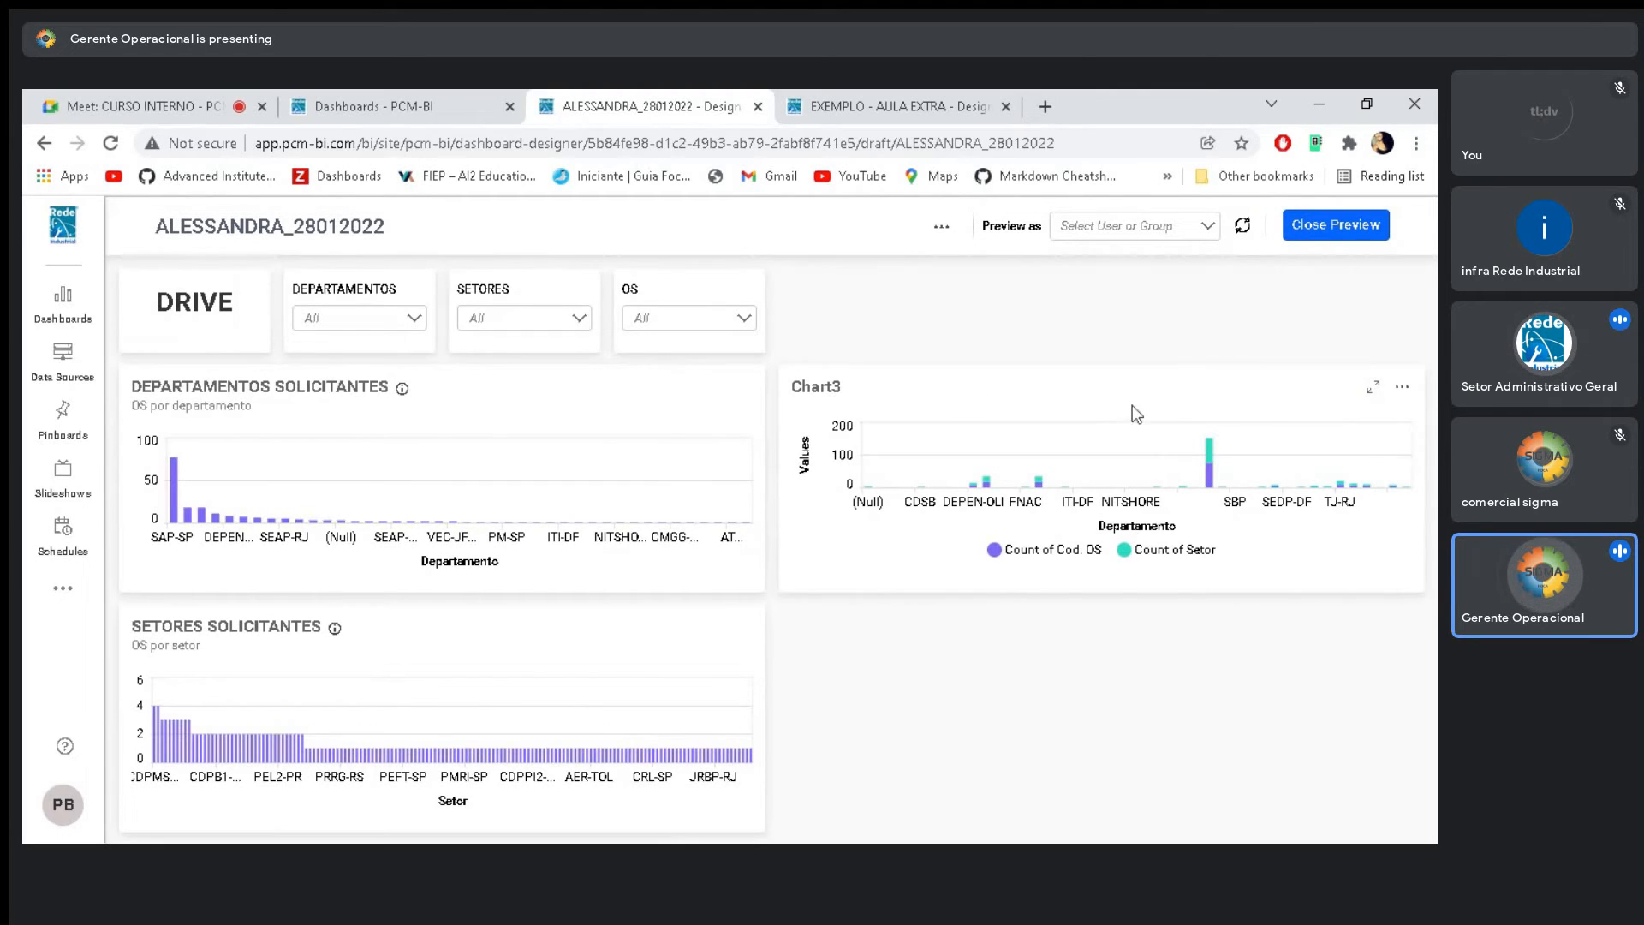
{"action": "left_click", "coordinate": [1402, 386]}
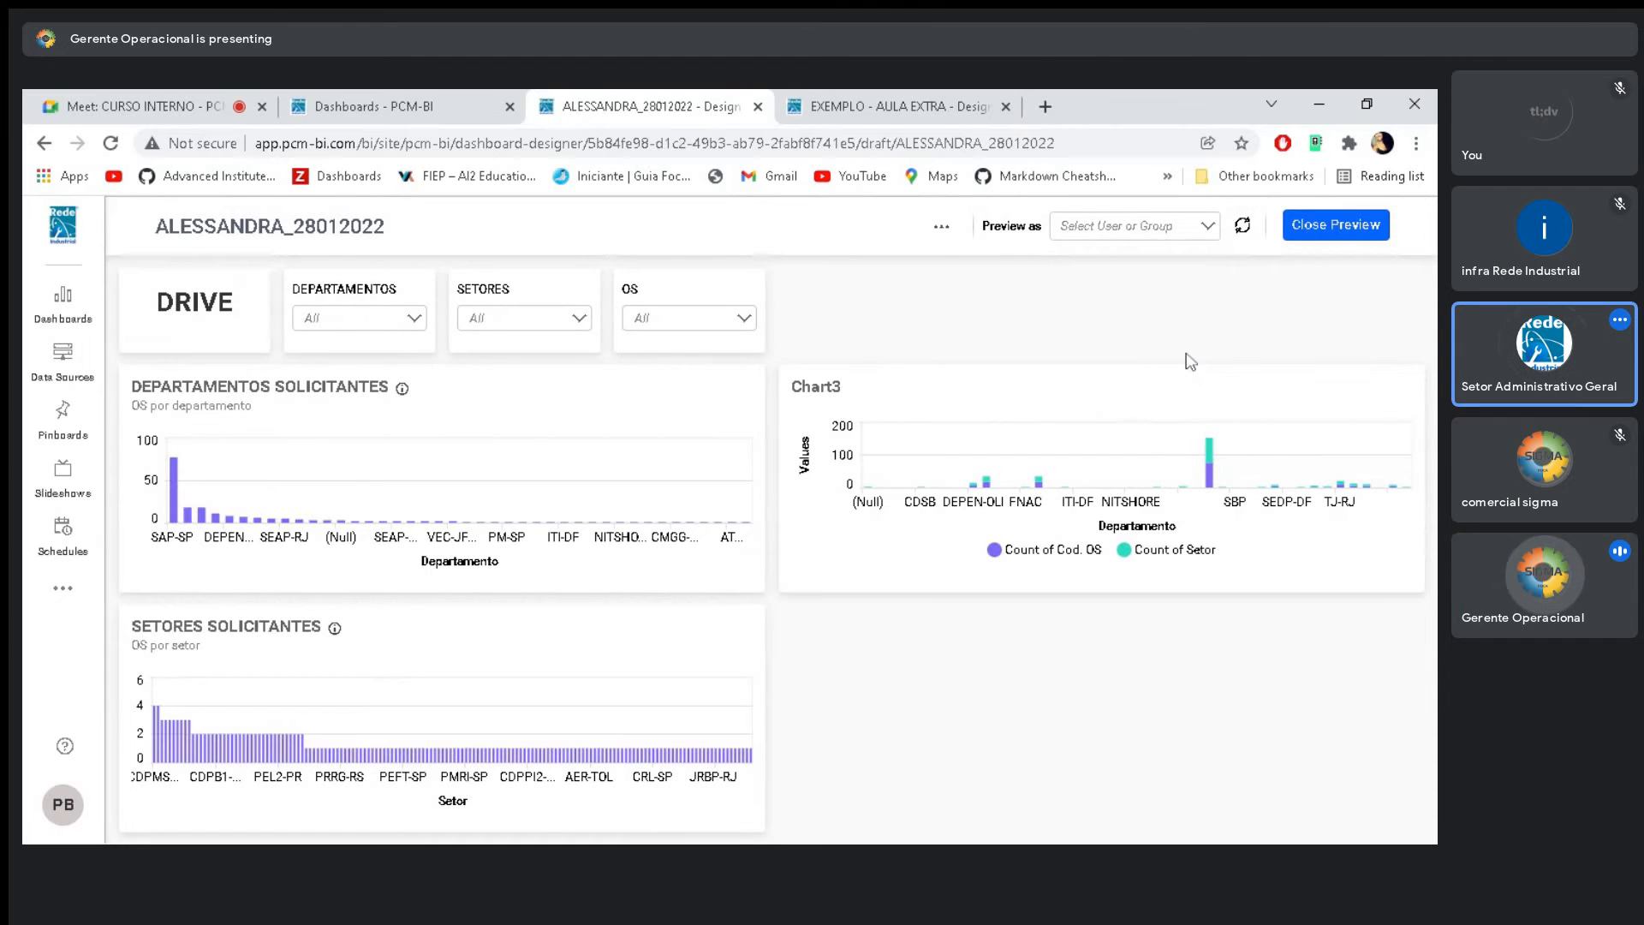
Close the preview and delete the stacked column chart
{"action": "left_click", "coordinate": [1336, 227]}
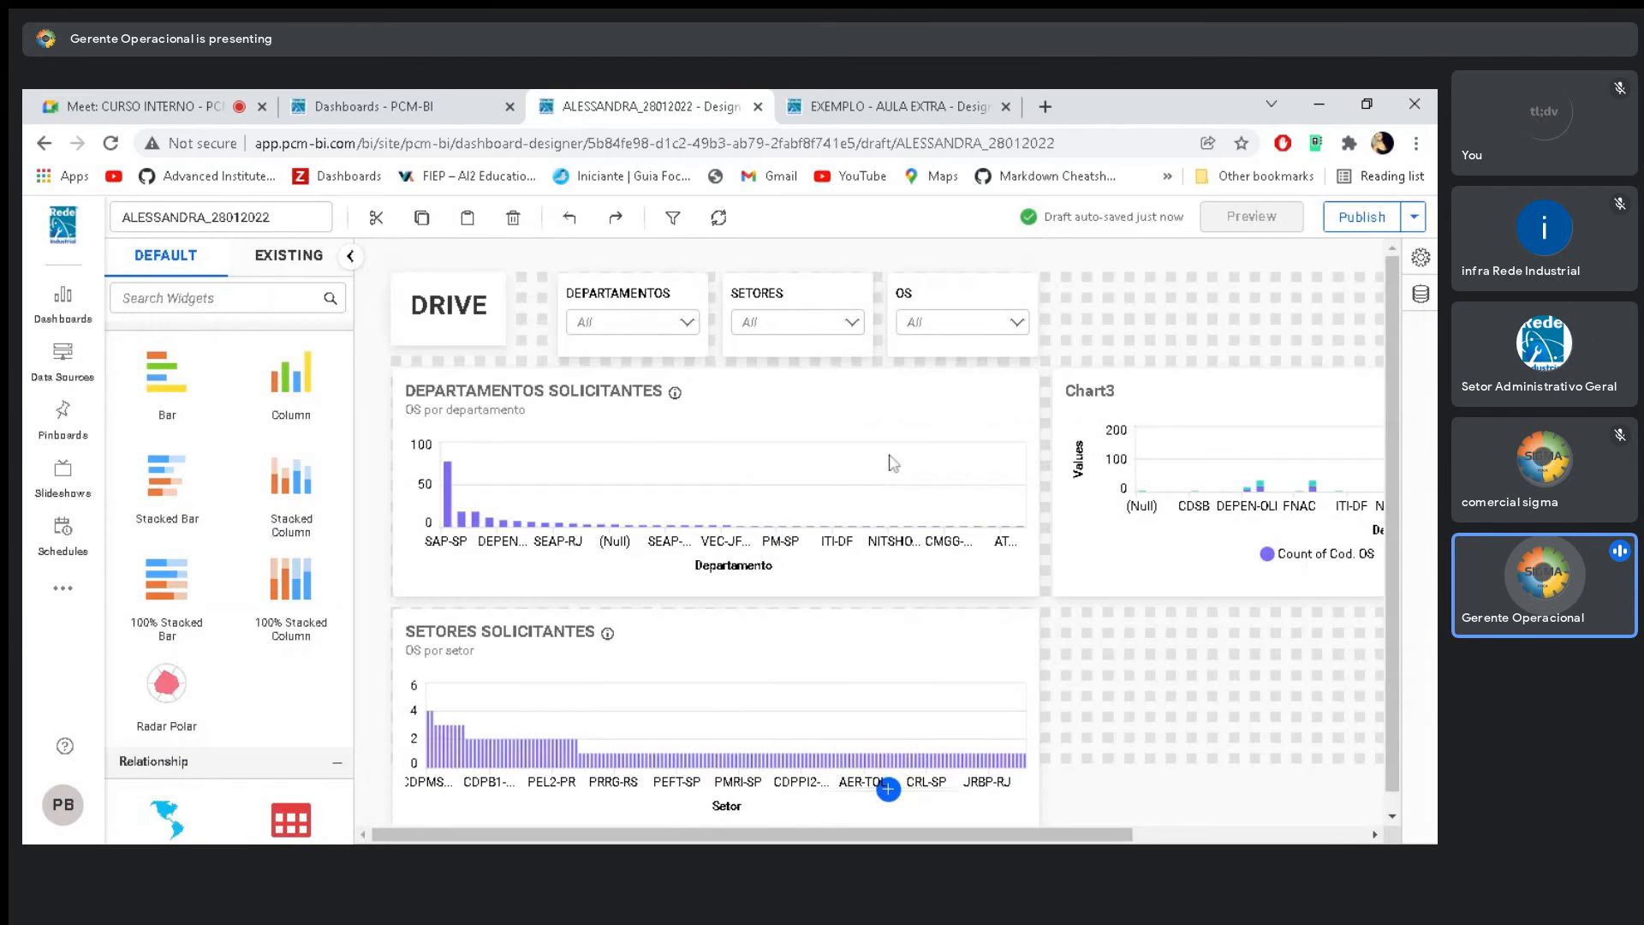
{"action": "left_click", "coordinate": [1128, 418]}
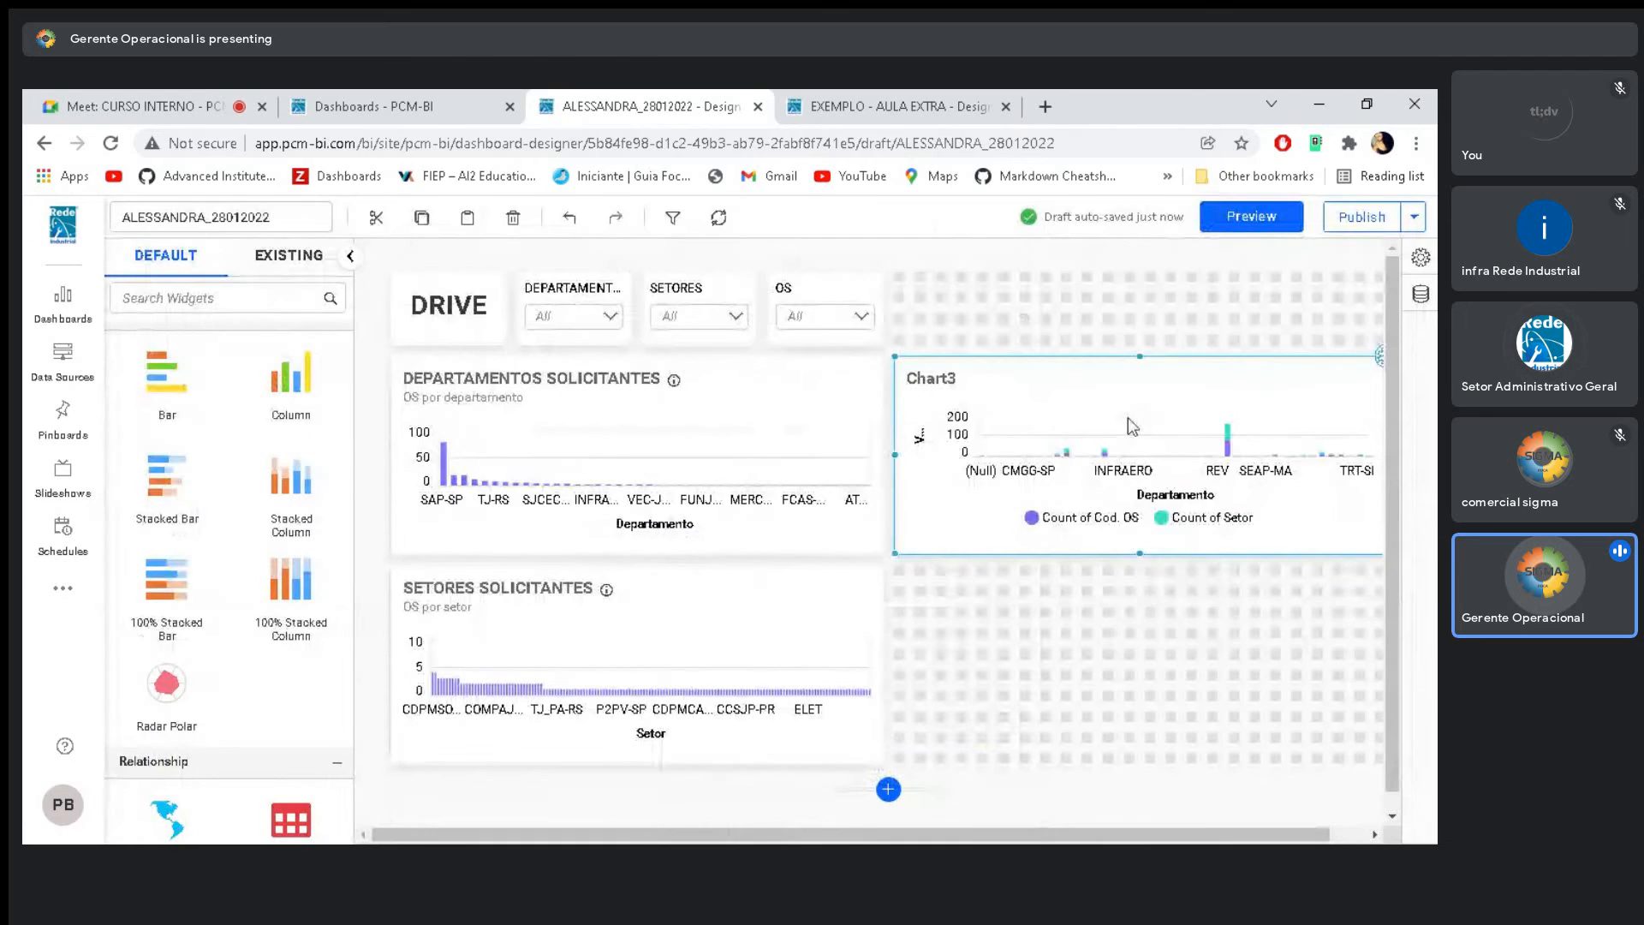
{"action": "key", "text": "Delete"}
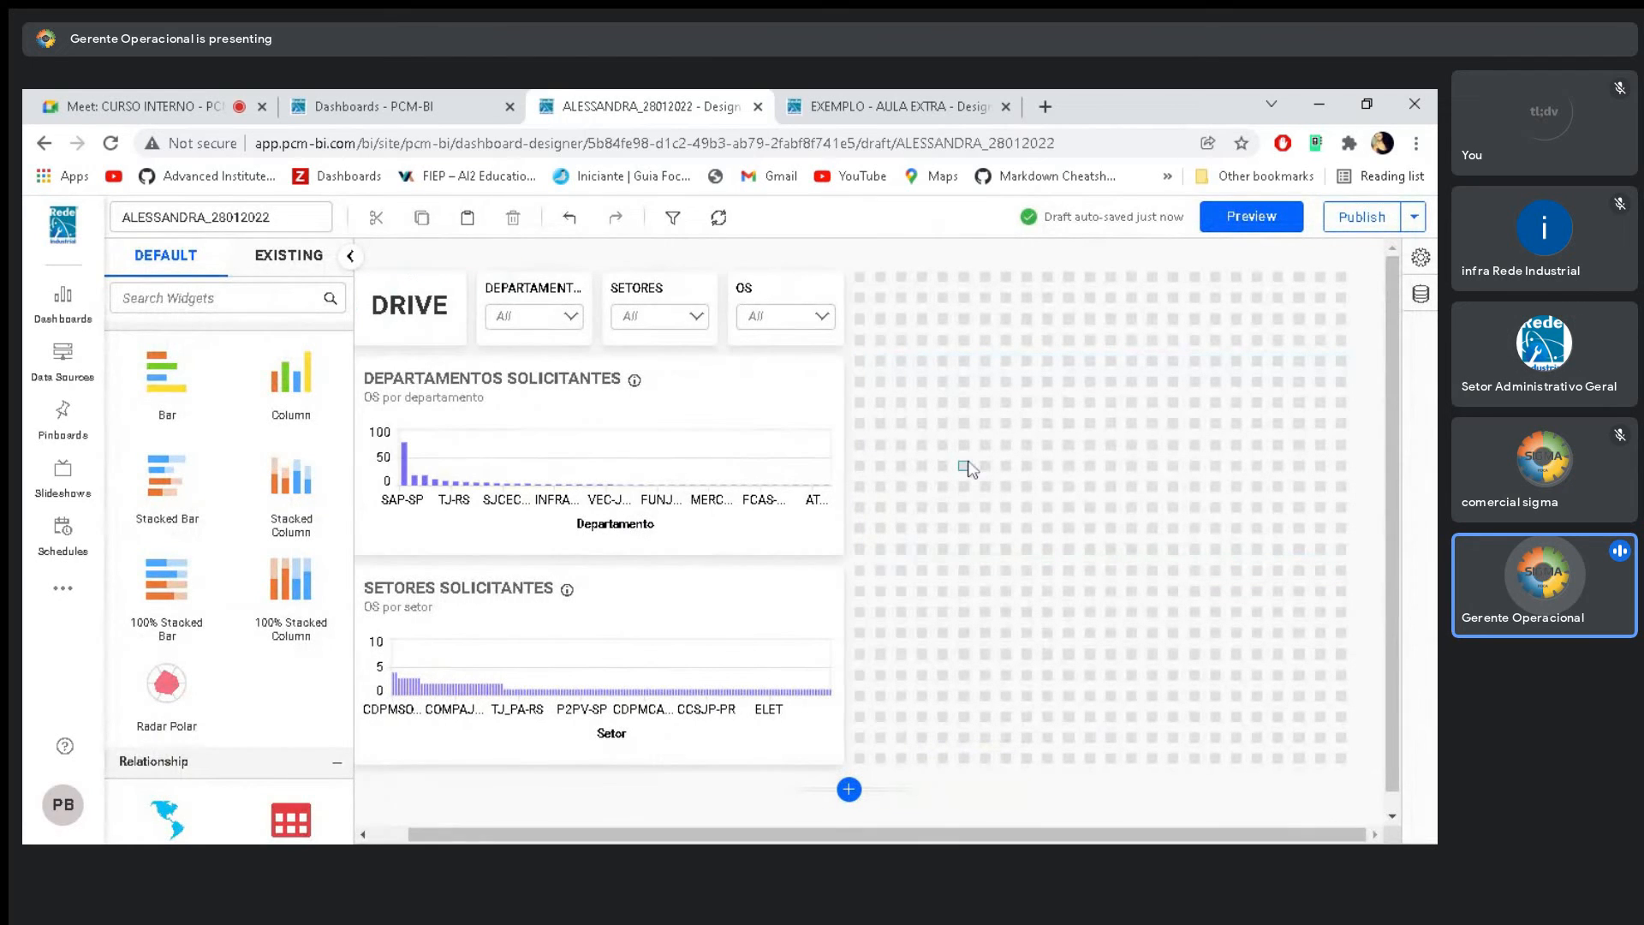
Check the SQL section's layout in the EXEMPLO - AULA EXTRA dashboard and return to the ALESSANDRA_28012022 dashboard
{"action": "left_click", "coordinate": [761, 424]}
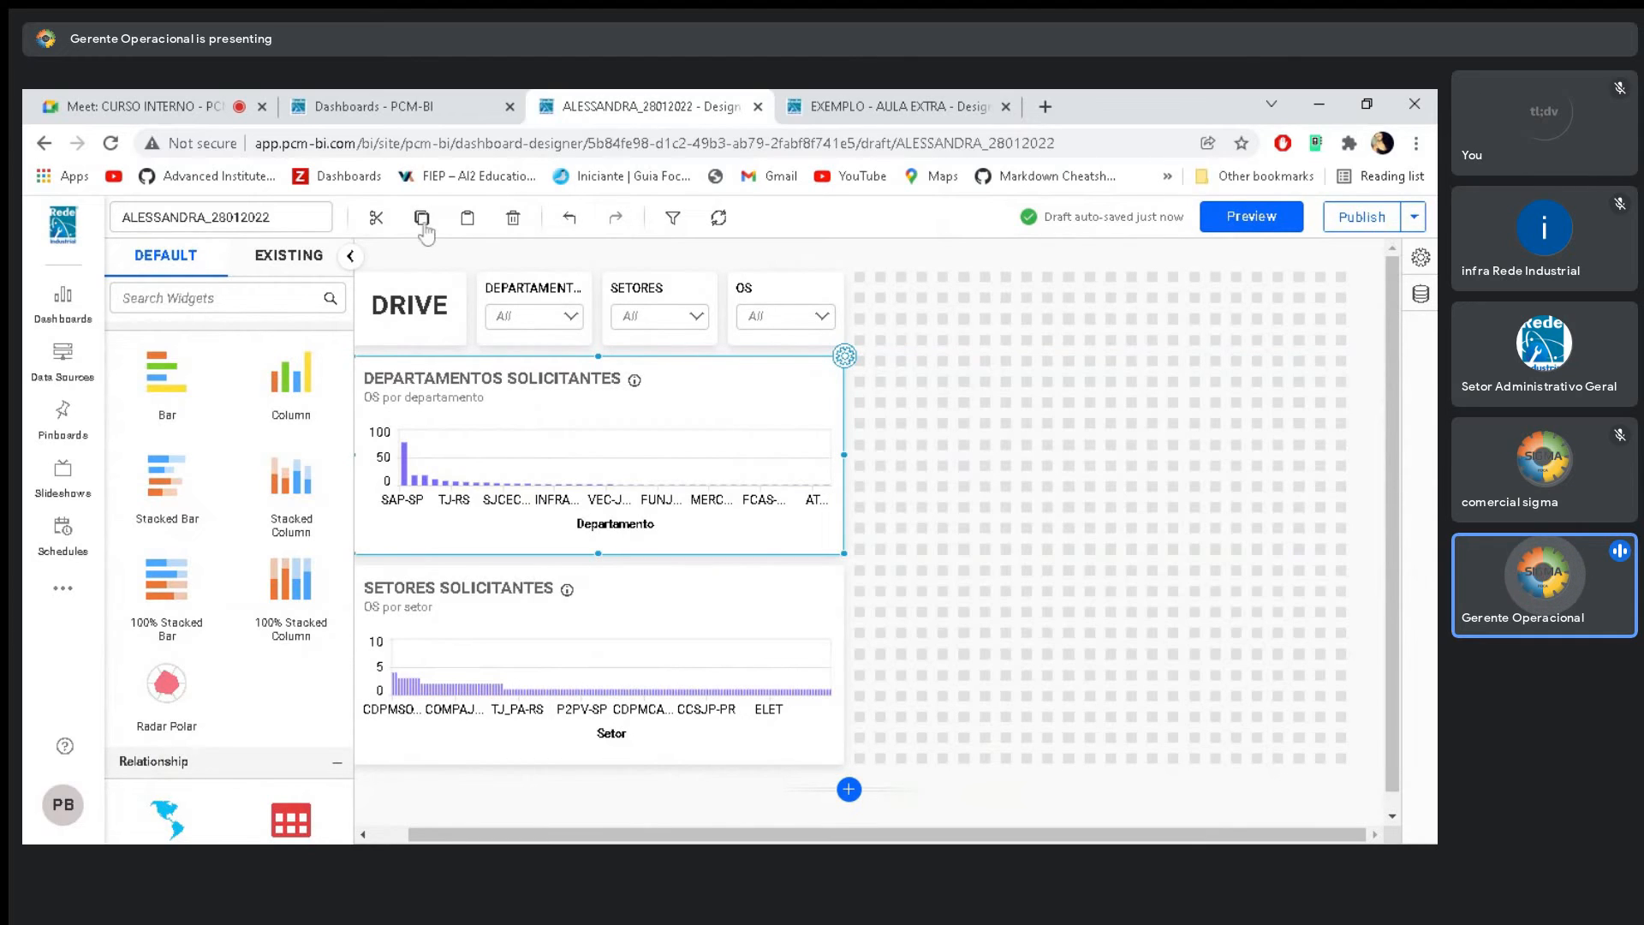
{"action": "left_click", "coordinate": [1091, 547]}
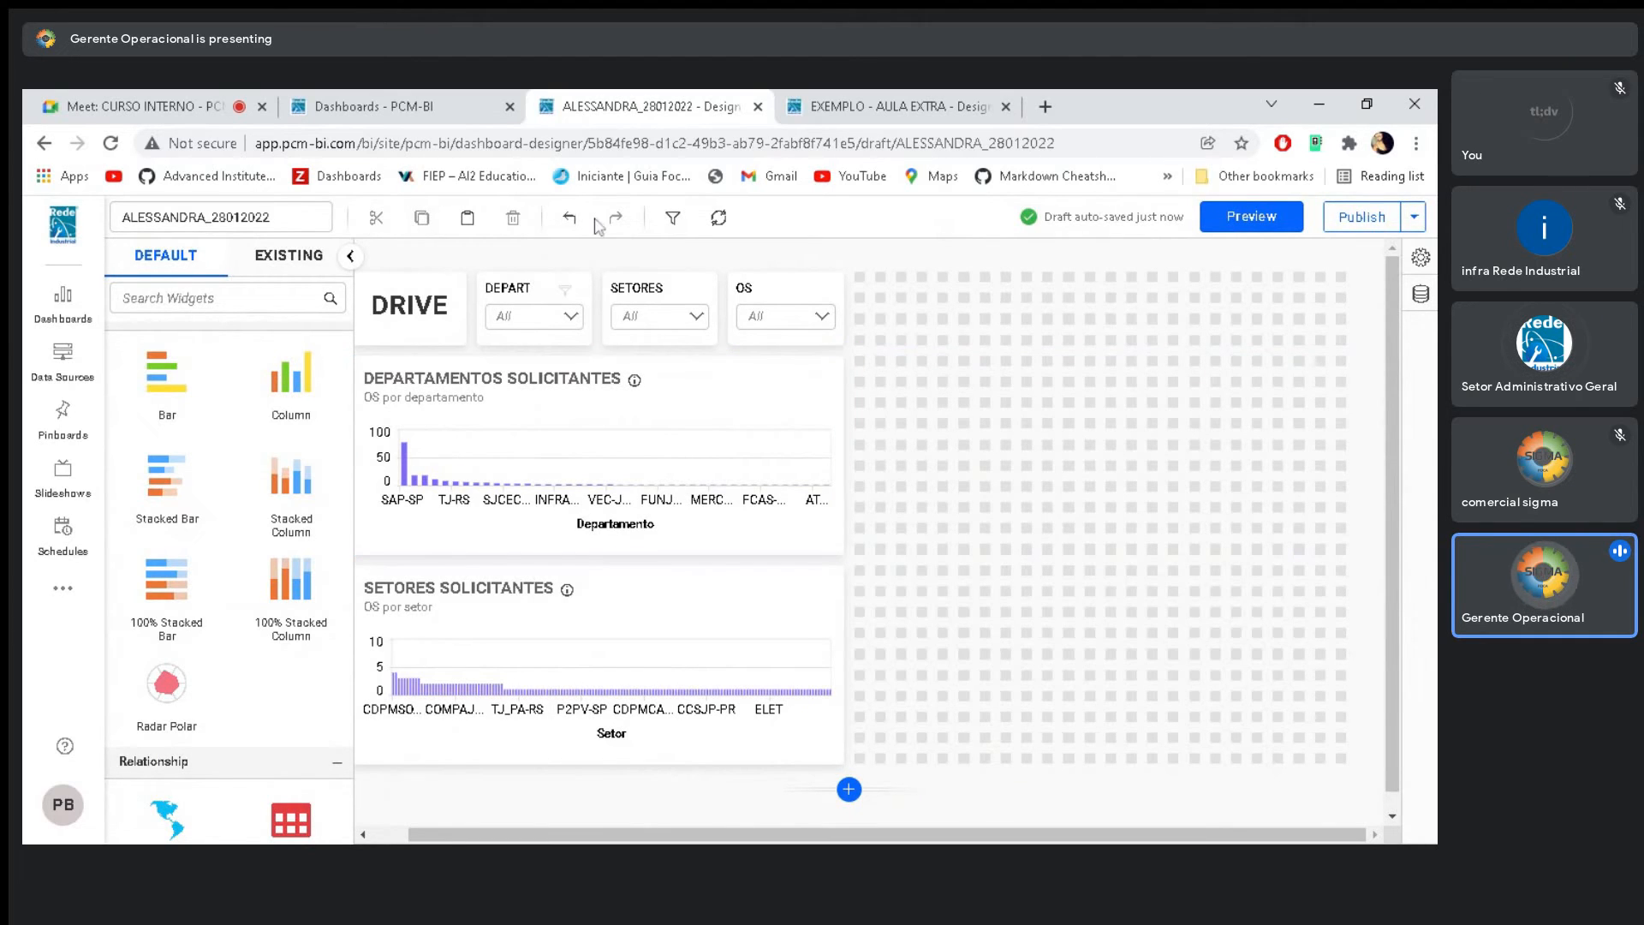
{"action": "left_click", "coordinate": [888, 92]}
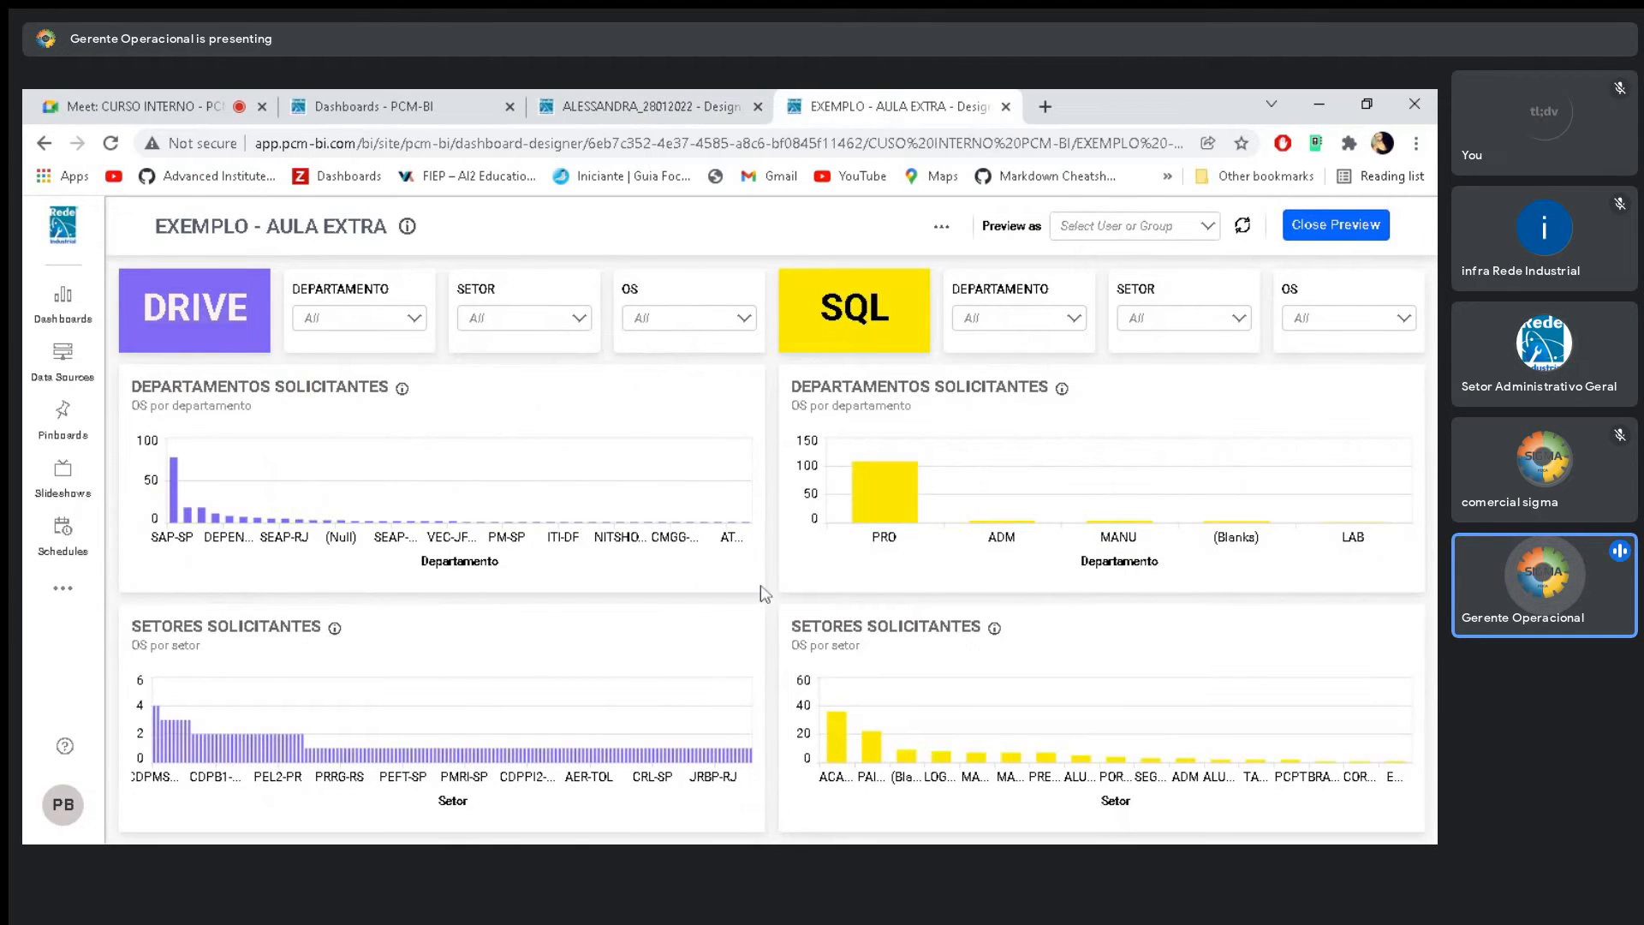
{"action": "left_click", "coordinate": [644, 100]}
{"action": "left_click", "coordinate": [602, 491]}
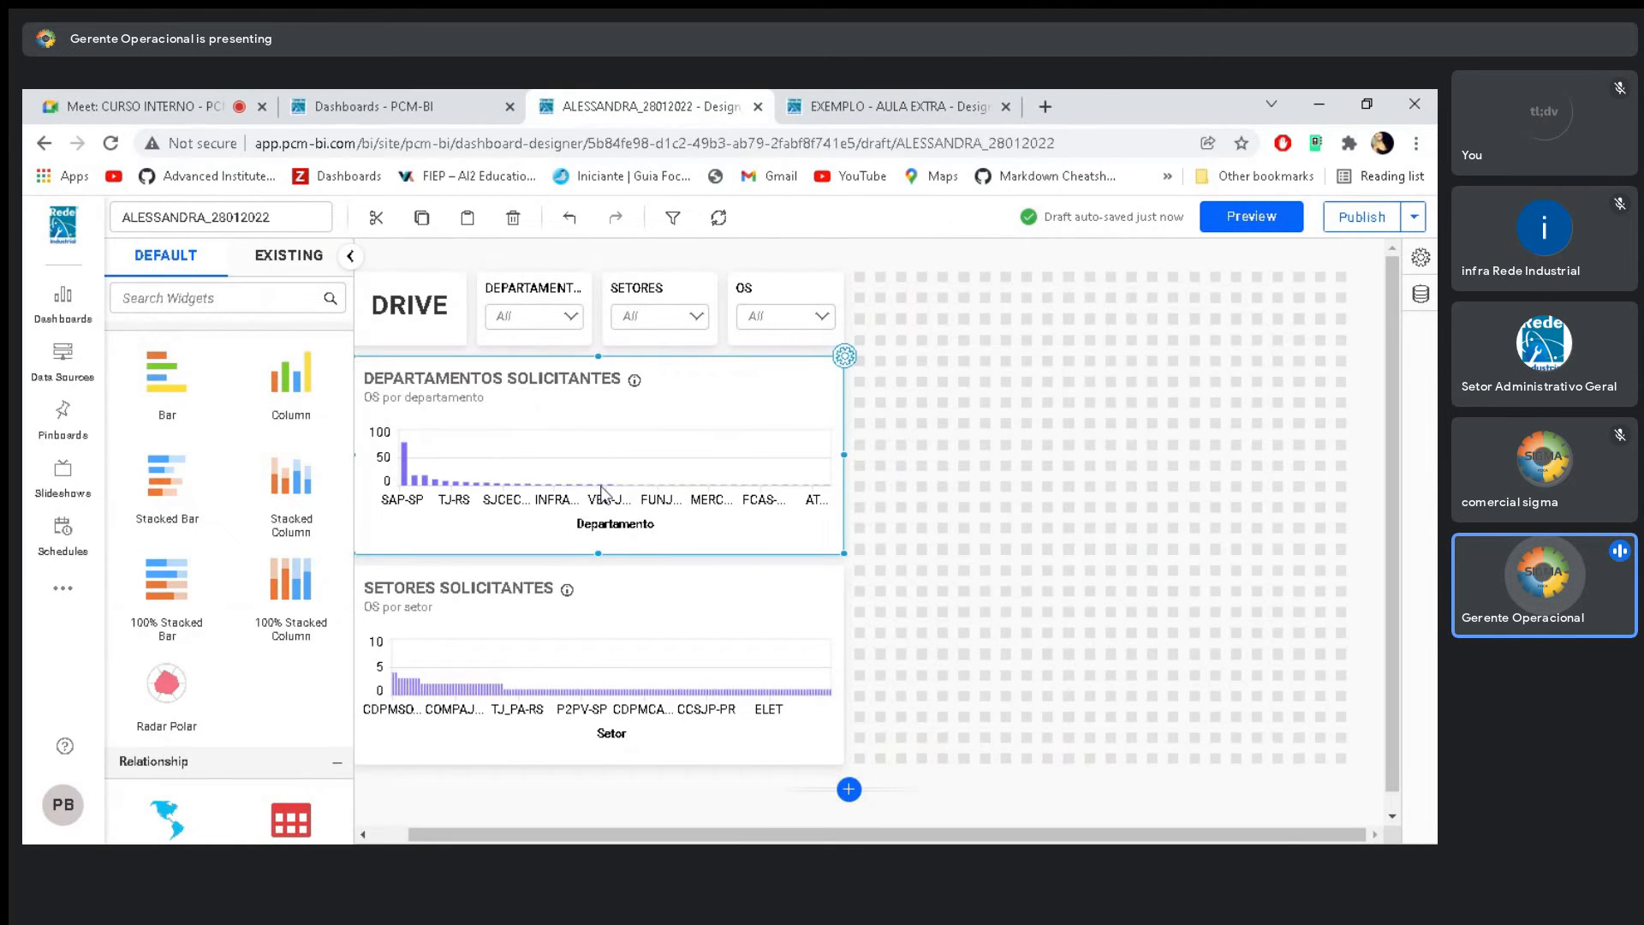
Copy the DRIVE text box and paste it in the empty area beside the OS filter
{"action": "left_click", "coordinate": [439, 259]}
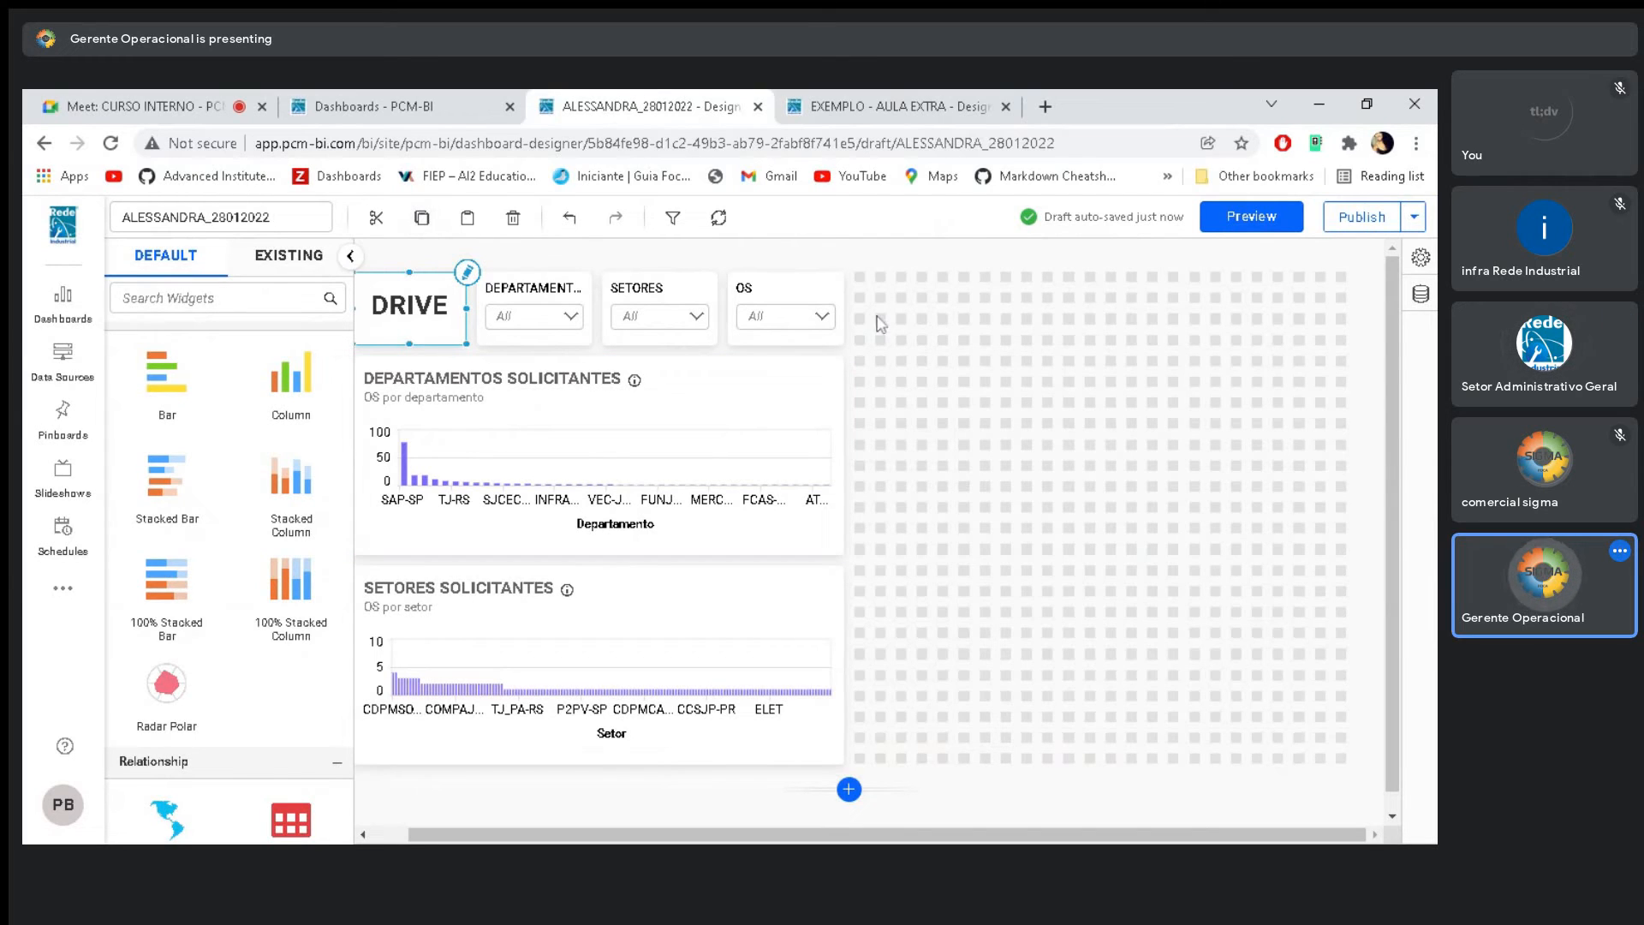
{"action": "left_click", "coordinate": [863, 279]}
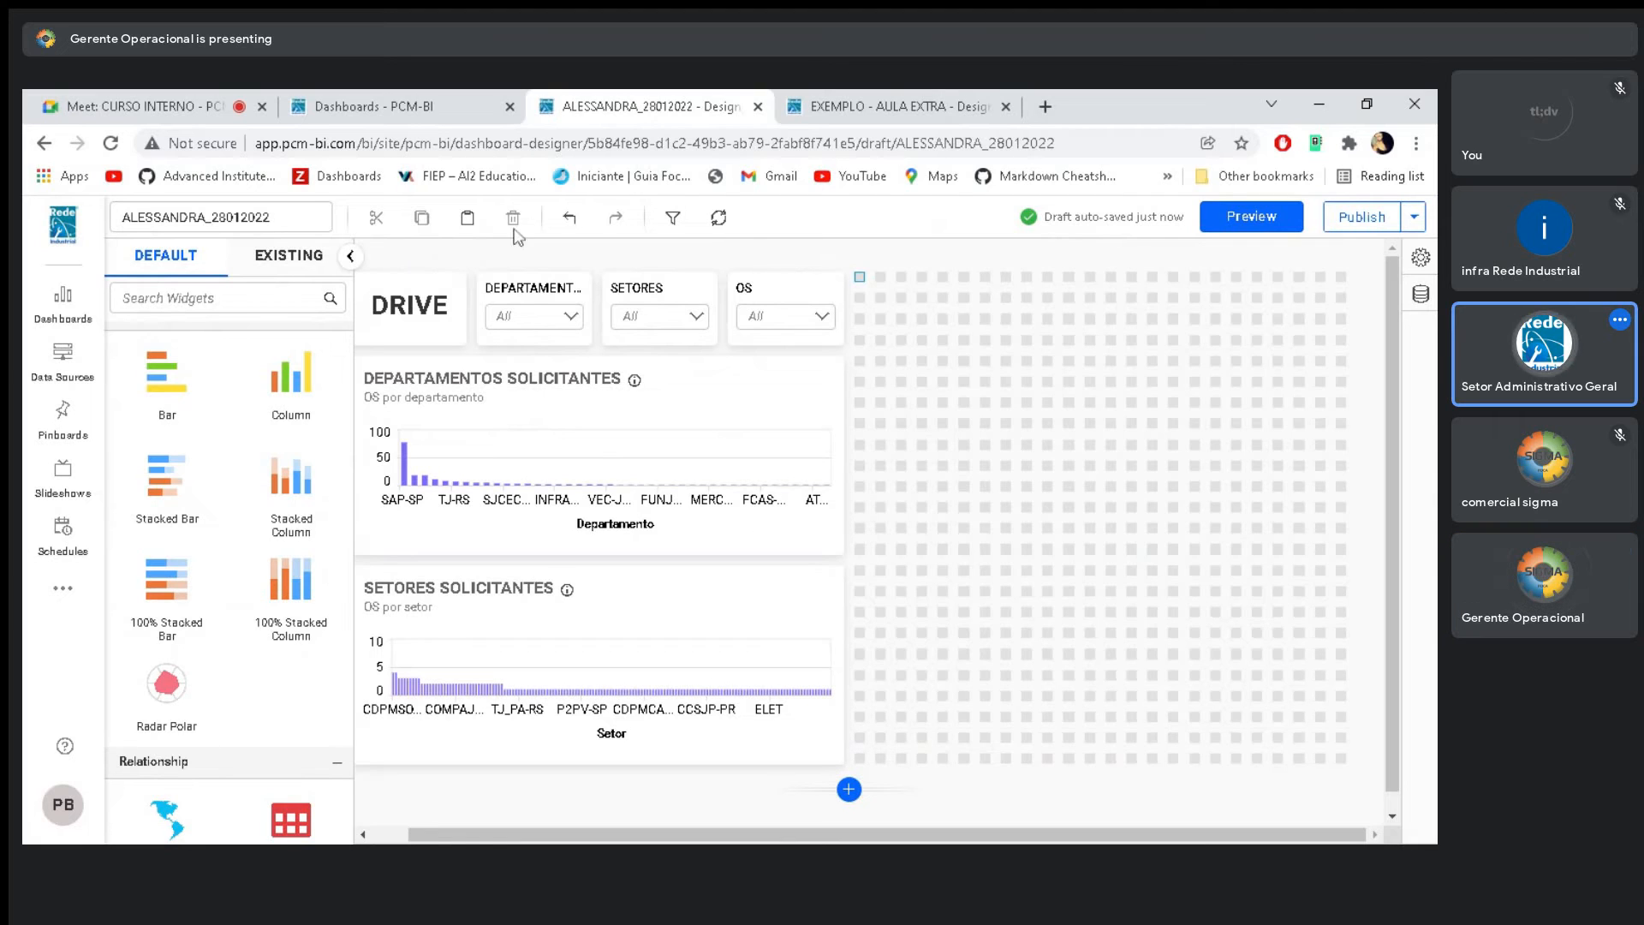
{"action": "left_click", "coordinate": [468, 224]}
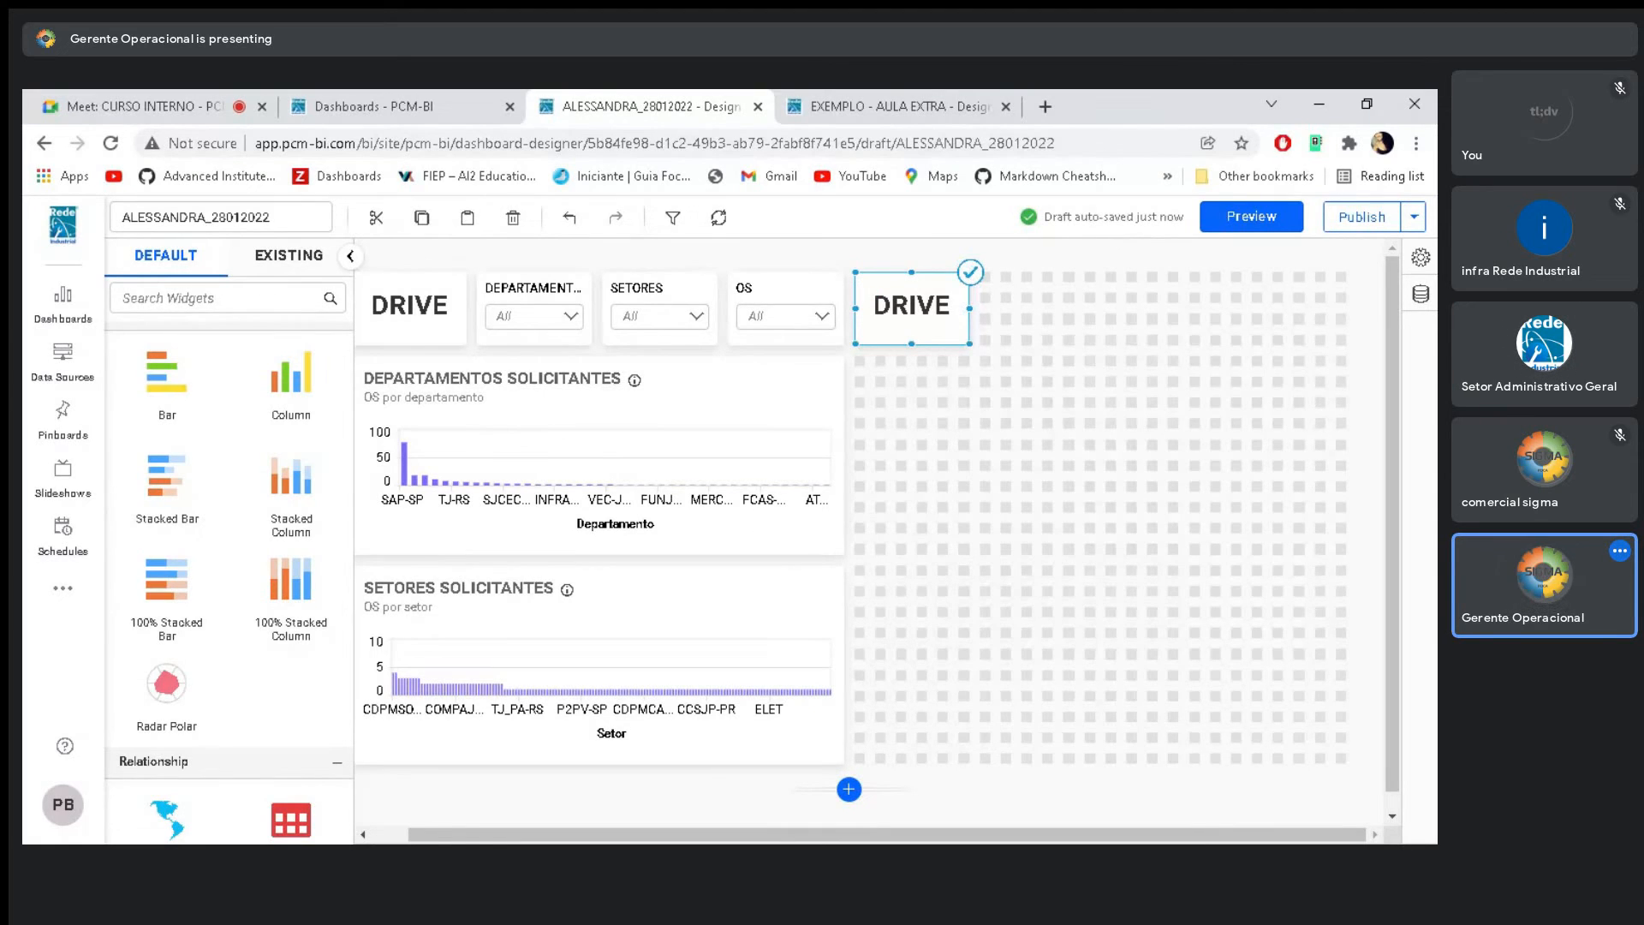
Change the copied text box's text to SQL
{"action": "double_click", "coordinate": [912, 305]}
{"action": "type", "text": "SQ"}
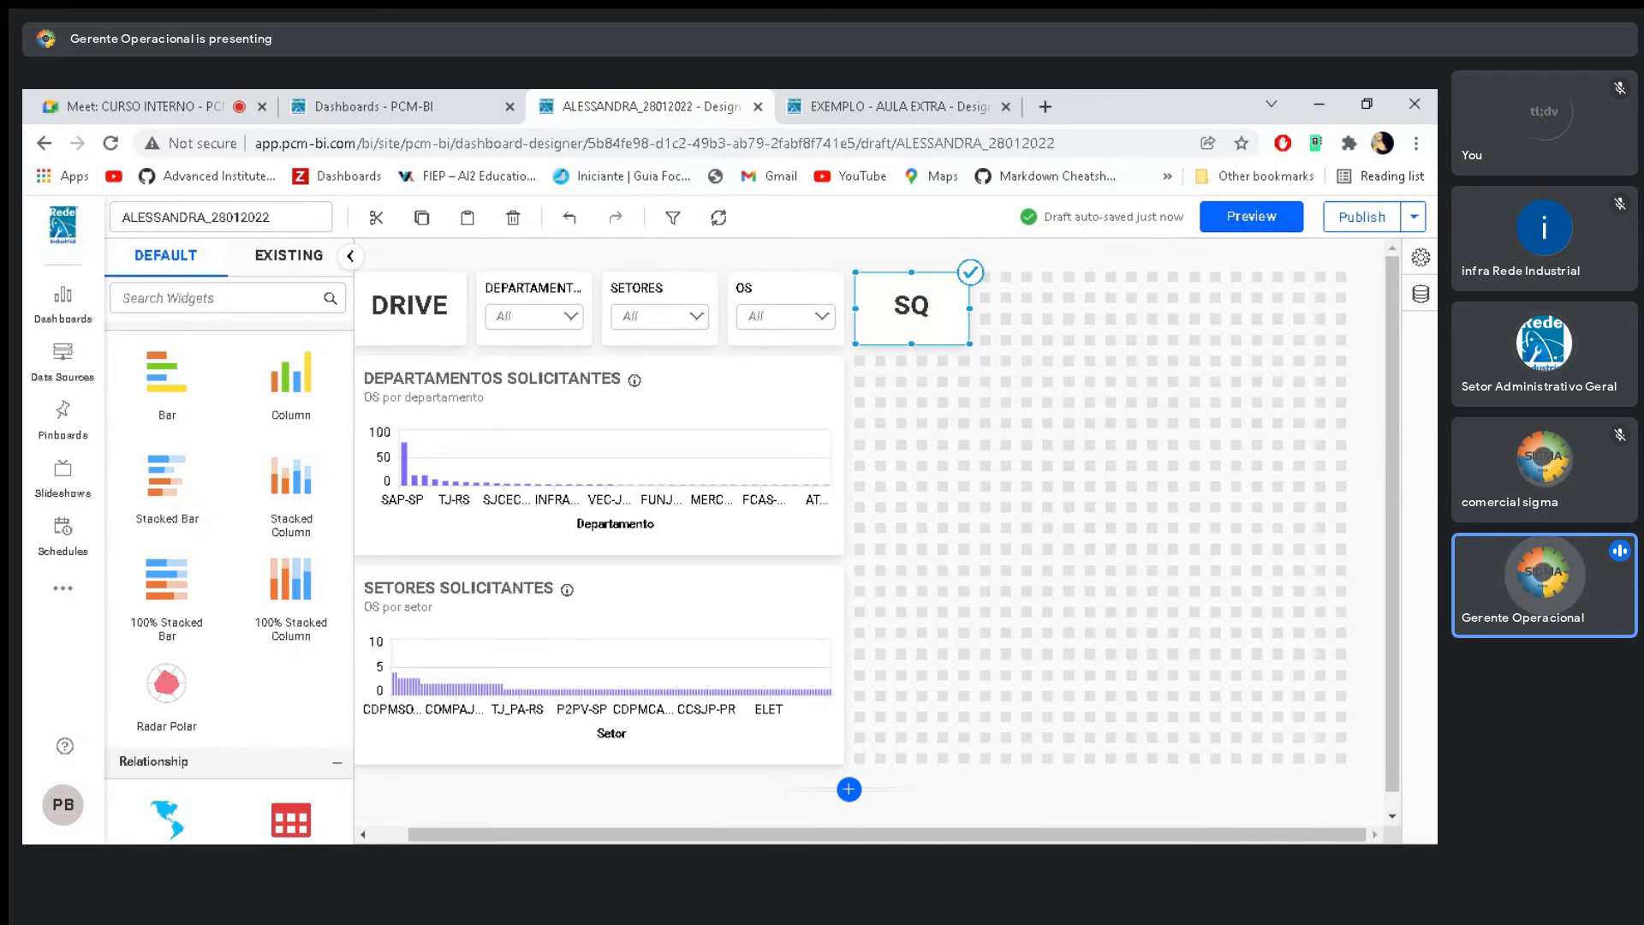
{"action": "type", "text": "E"}
{"action": "key", "text": "BackSpace"}
{"action": "type", "text": "L"}
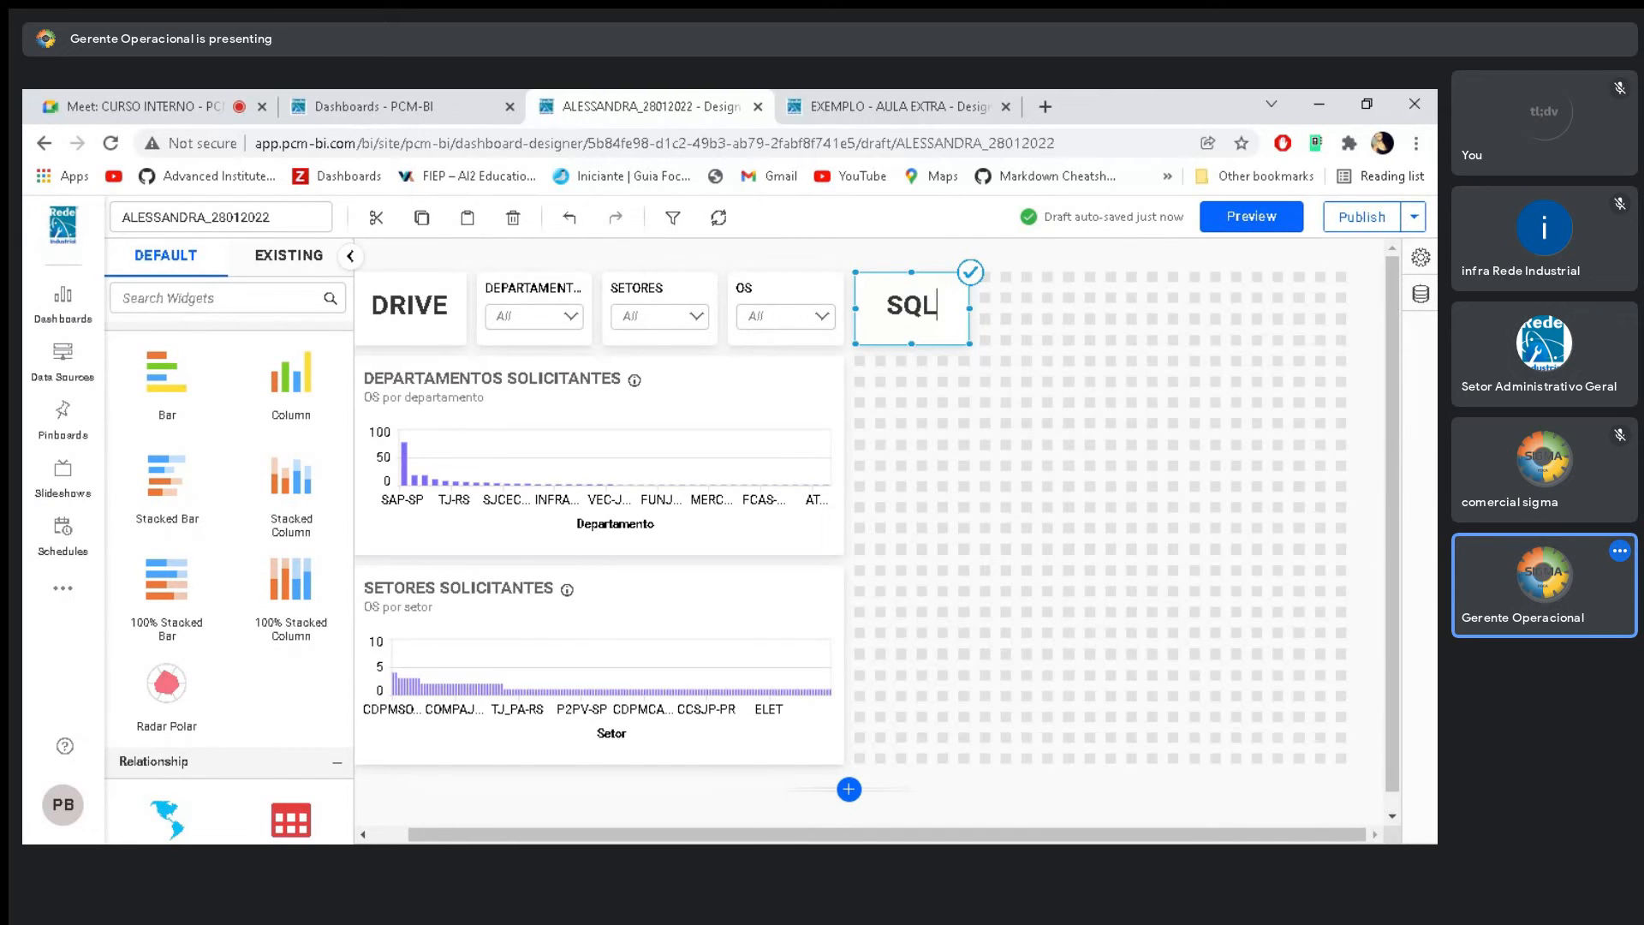
{"action": "left_click", "coordinate": [1039, 392]}
Paste a copy of the DEPARTAMENTOS filter beside the SQL text box and open the copy's data assignment
{"action": "left_click", "coordinate": [511, 279]}
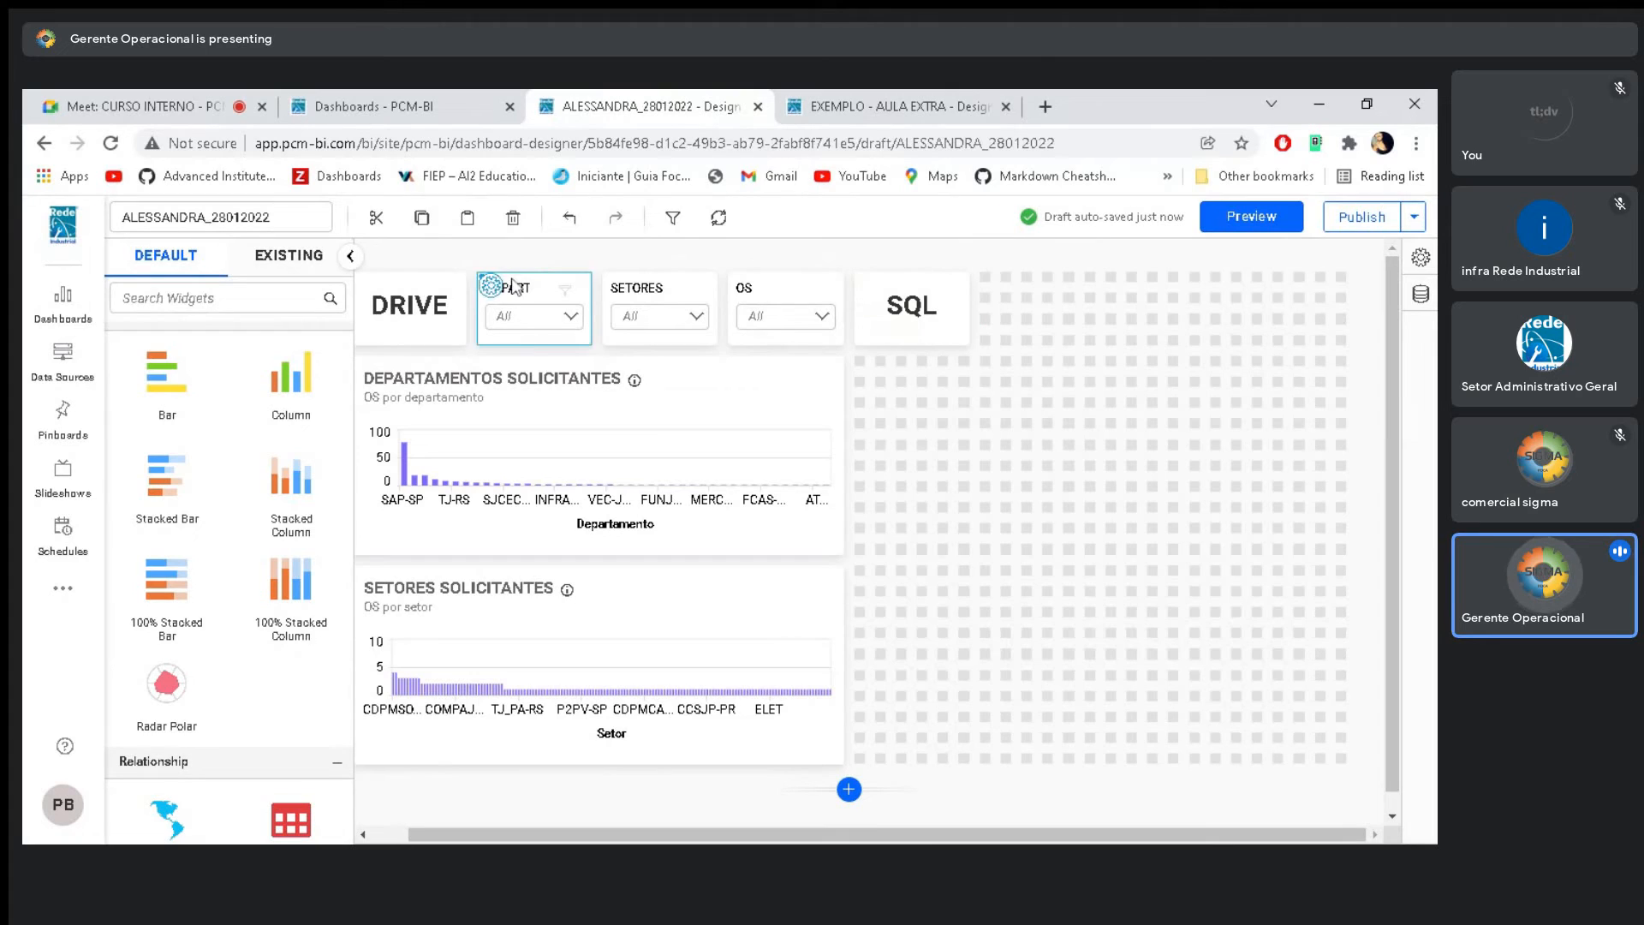
{"action": "left_click", "coordinate": [985, 276]}
{"action": "left_click", "coordinate": [466, 219]}
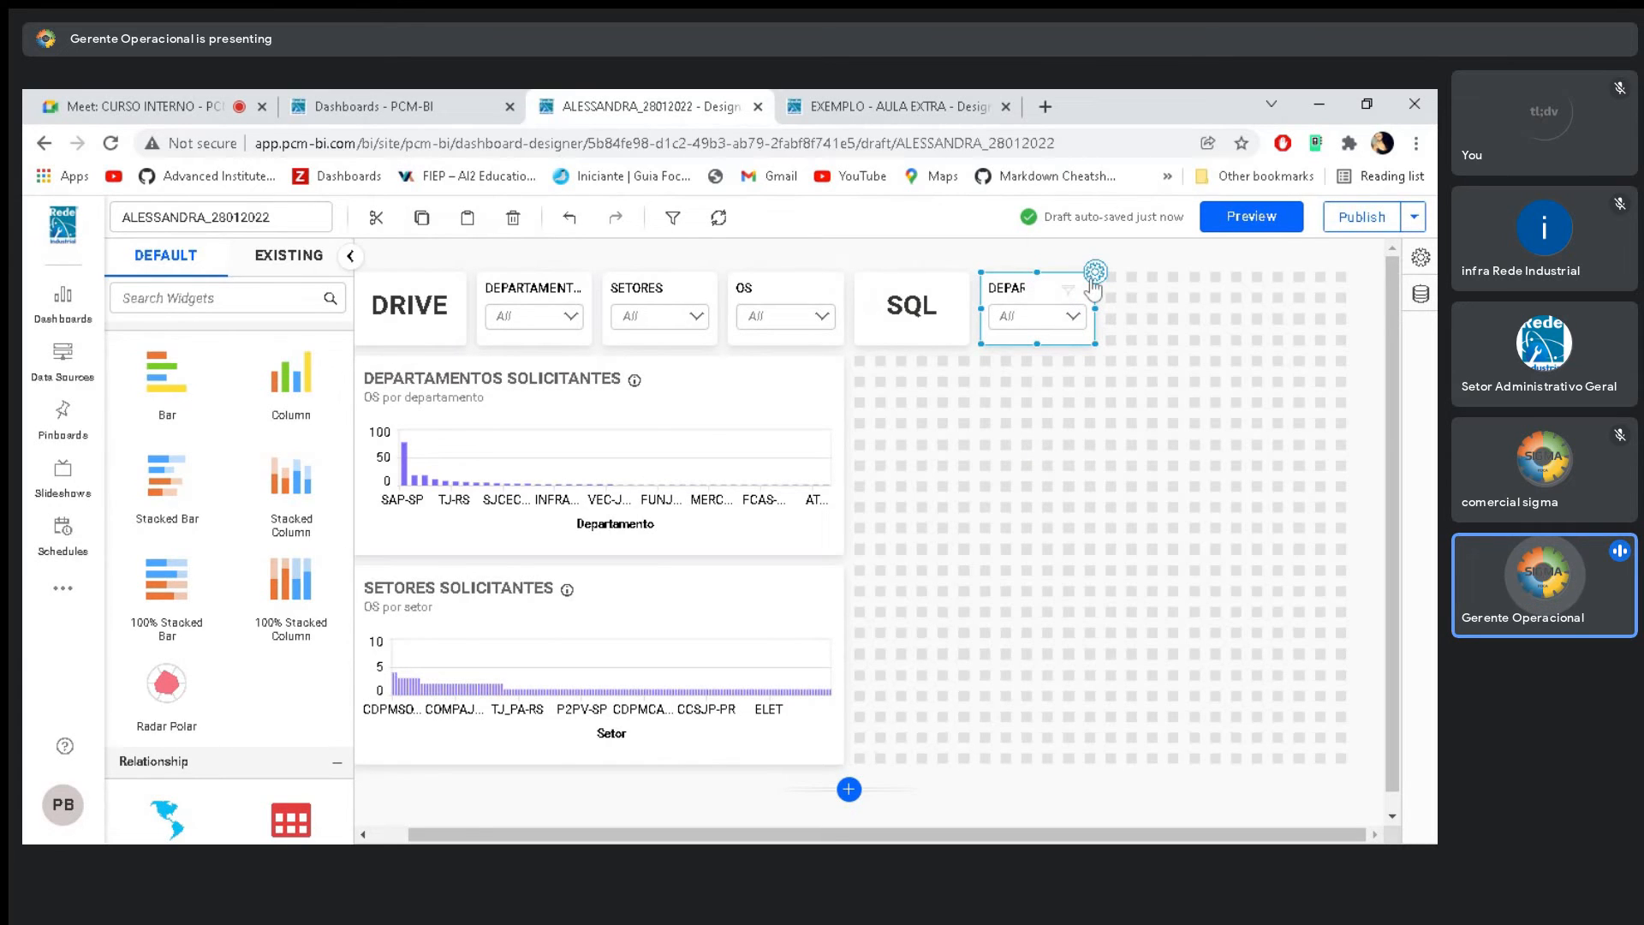
{"action": "left_click", "coordinate": [1094, 276]}
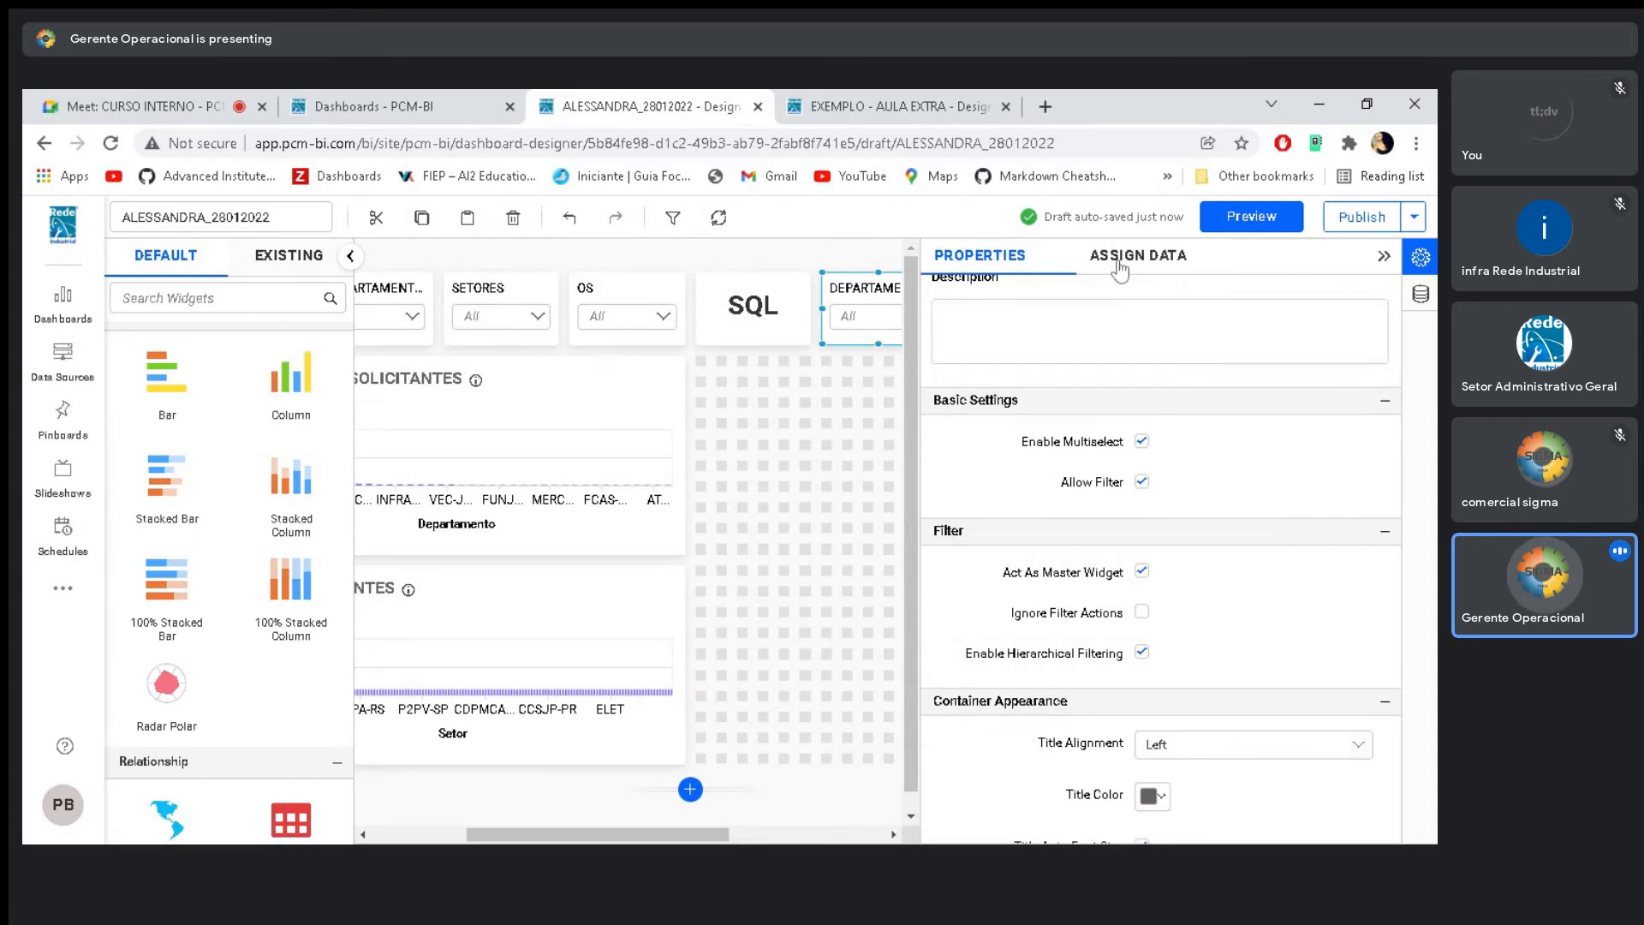
{"action": "left_click", "coordinate": [1116, 262]}
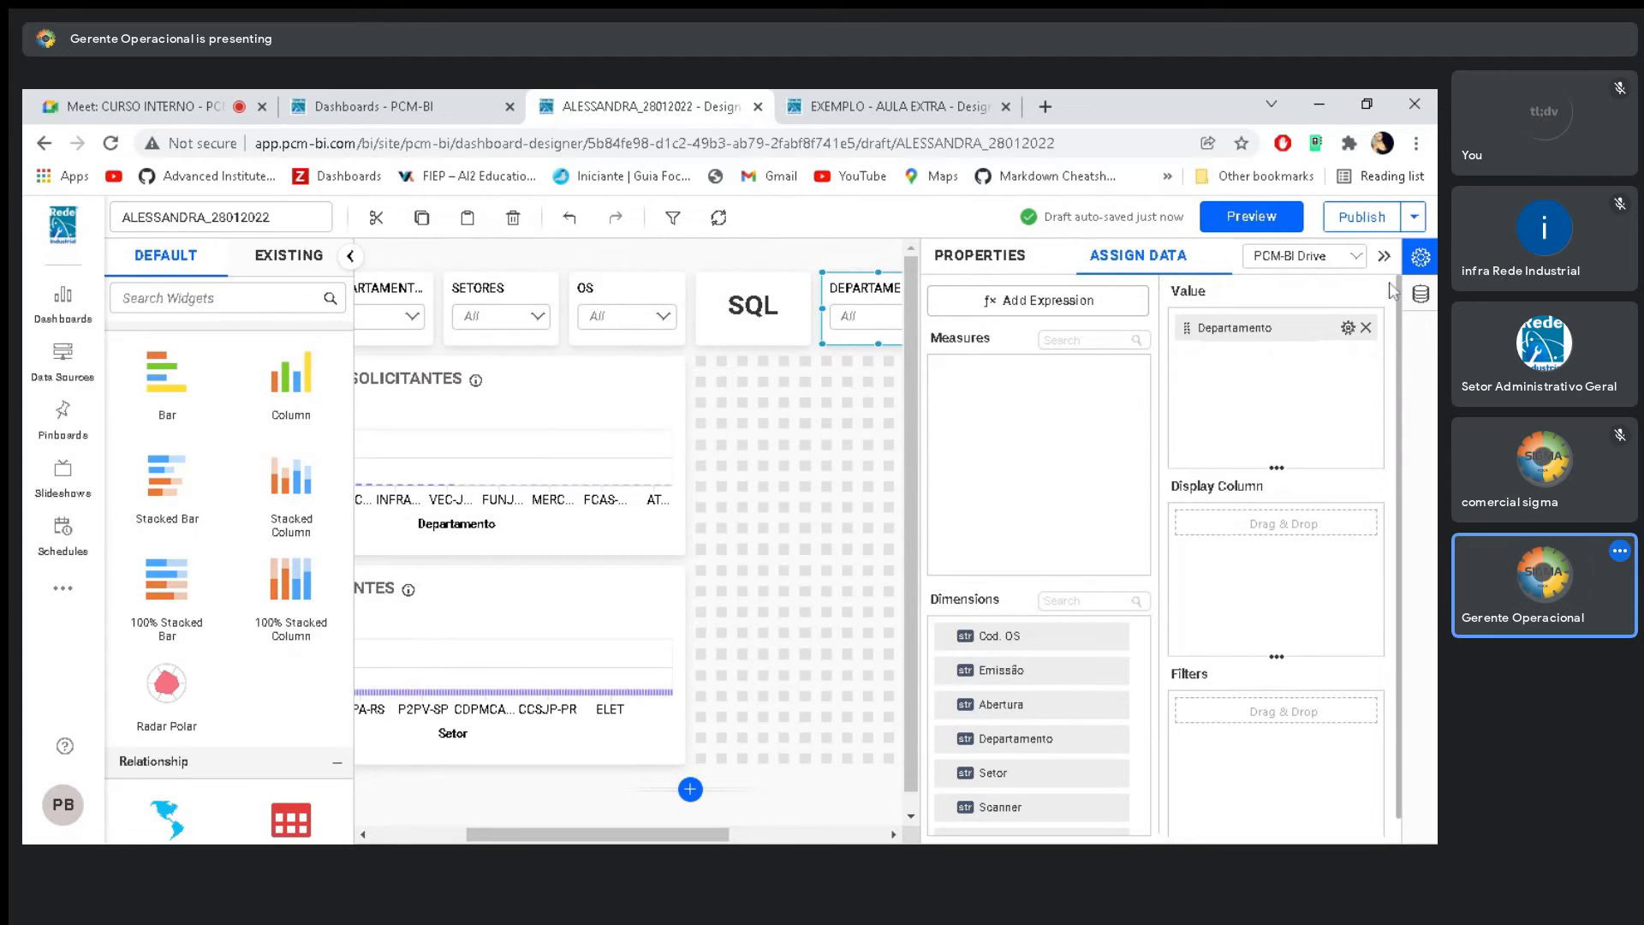
Collapse the sample data sources notice and open the list of existing data sources for the dashboard
{"action": "left_click", "coordinate": [1421, 294]}
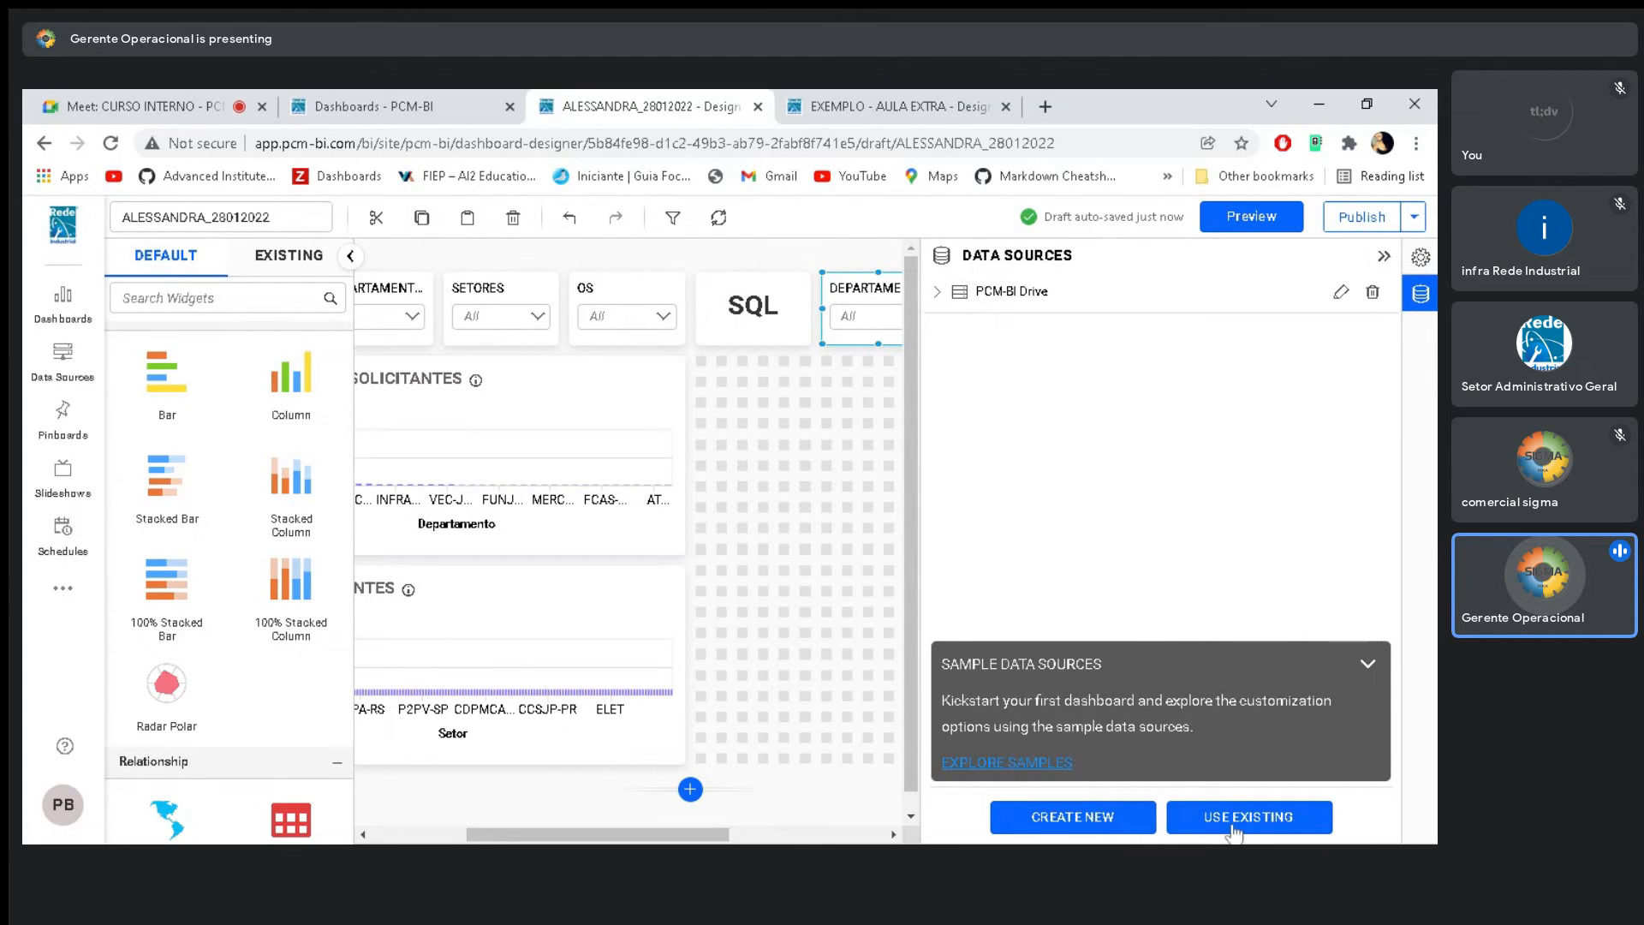
{"action": "left_click", "coordinate": [1368, 664]}
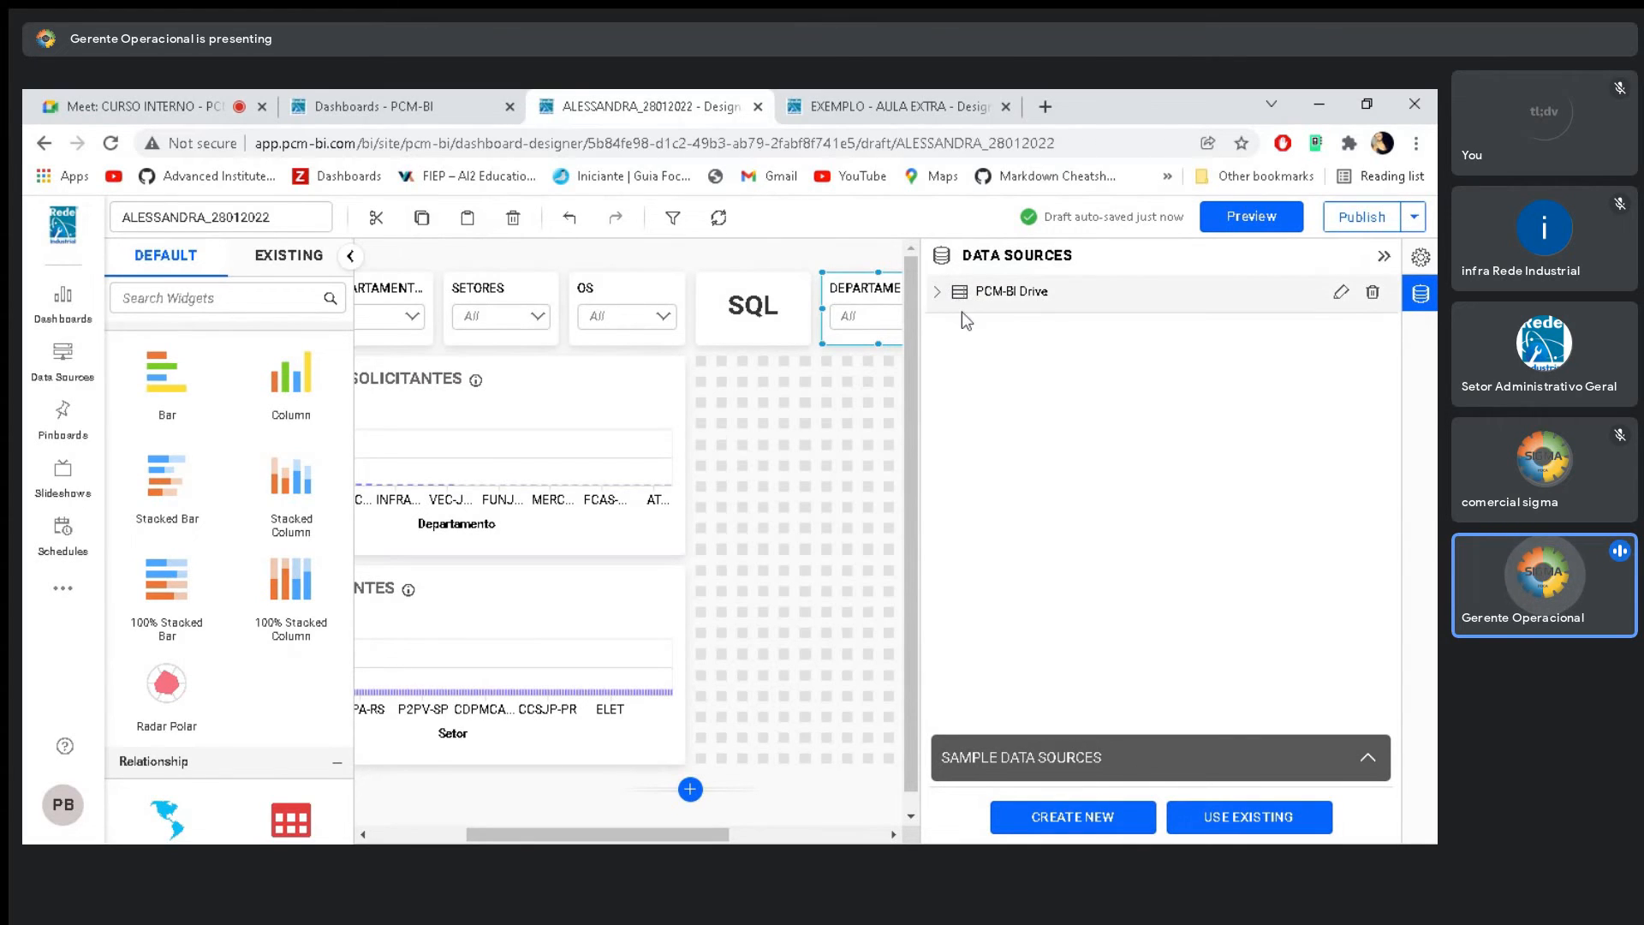
{"action": "left_click", "coordinate": [1223, 820]}
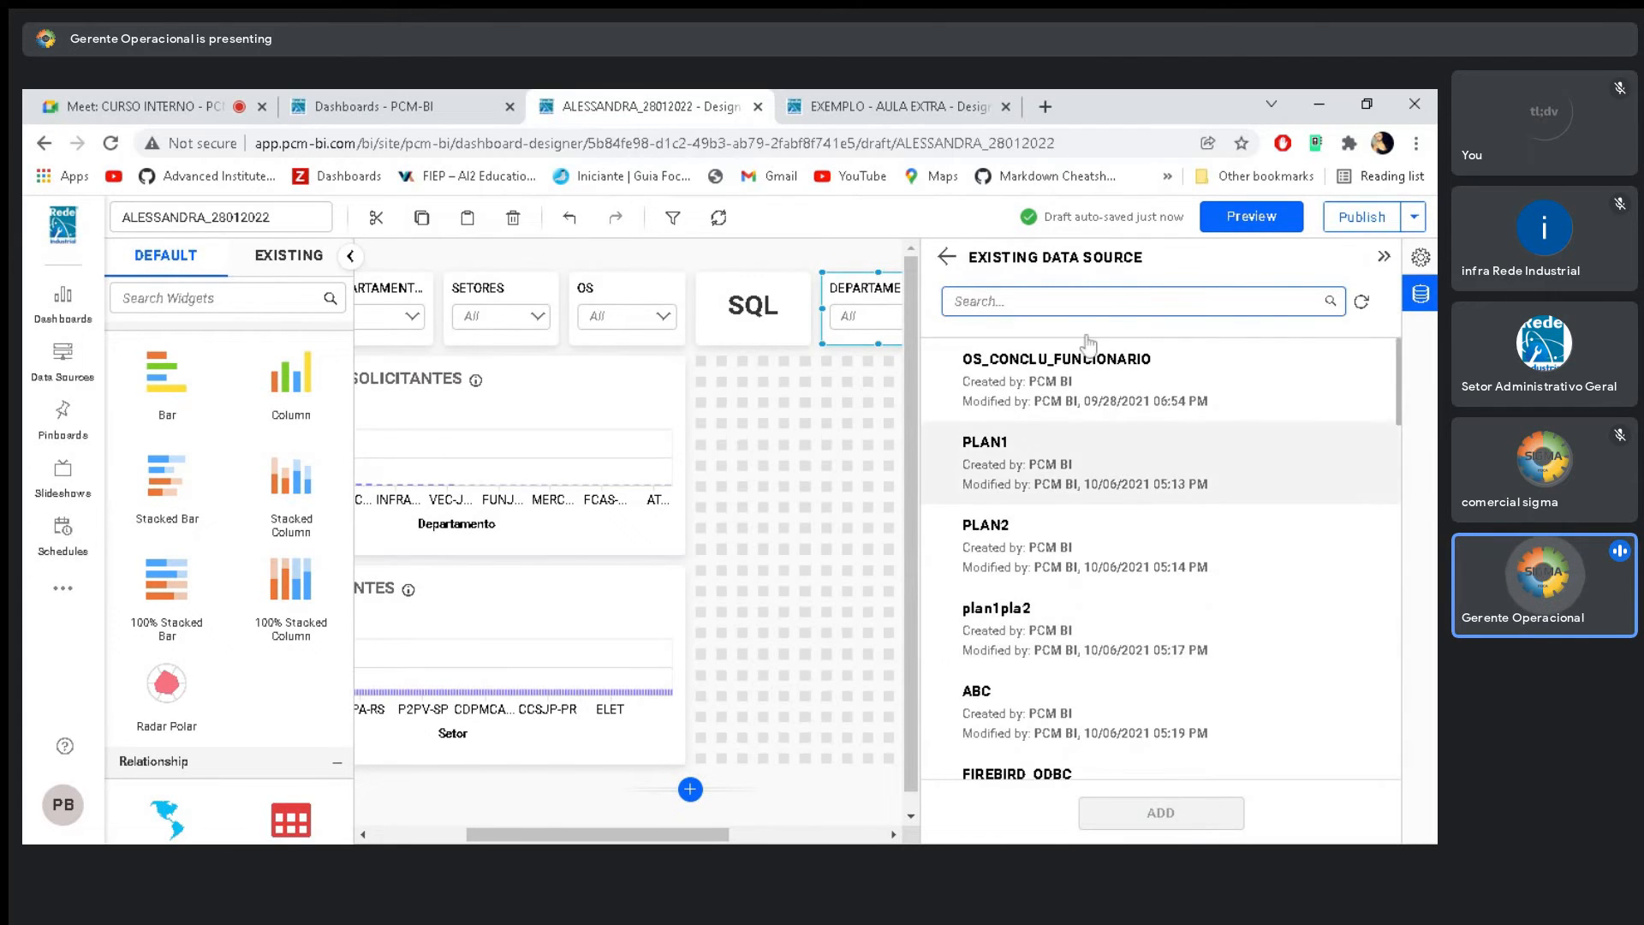
Close the example dashboard's preview, and add the existing florense data source to the ALESSANDRA_28012022 dashboard
{"action": "left_click", "coordinate": [871, 101]}
{"action": "left_click", "coordinate": [1317, 216]}
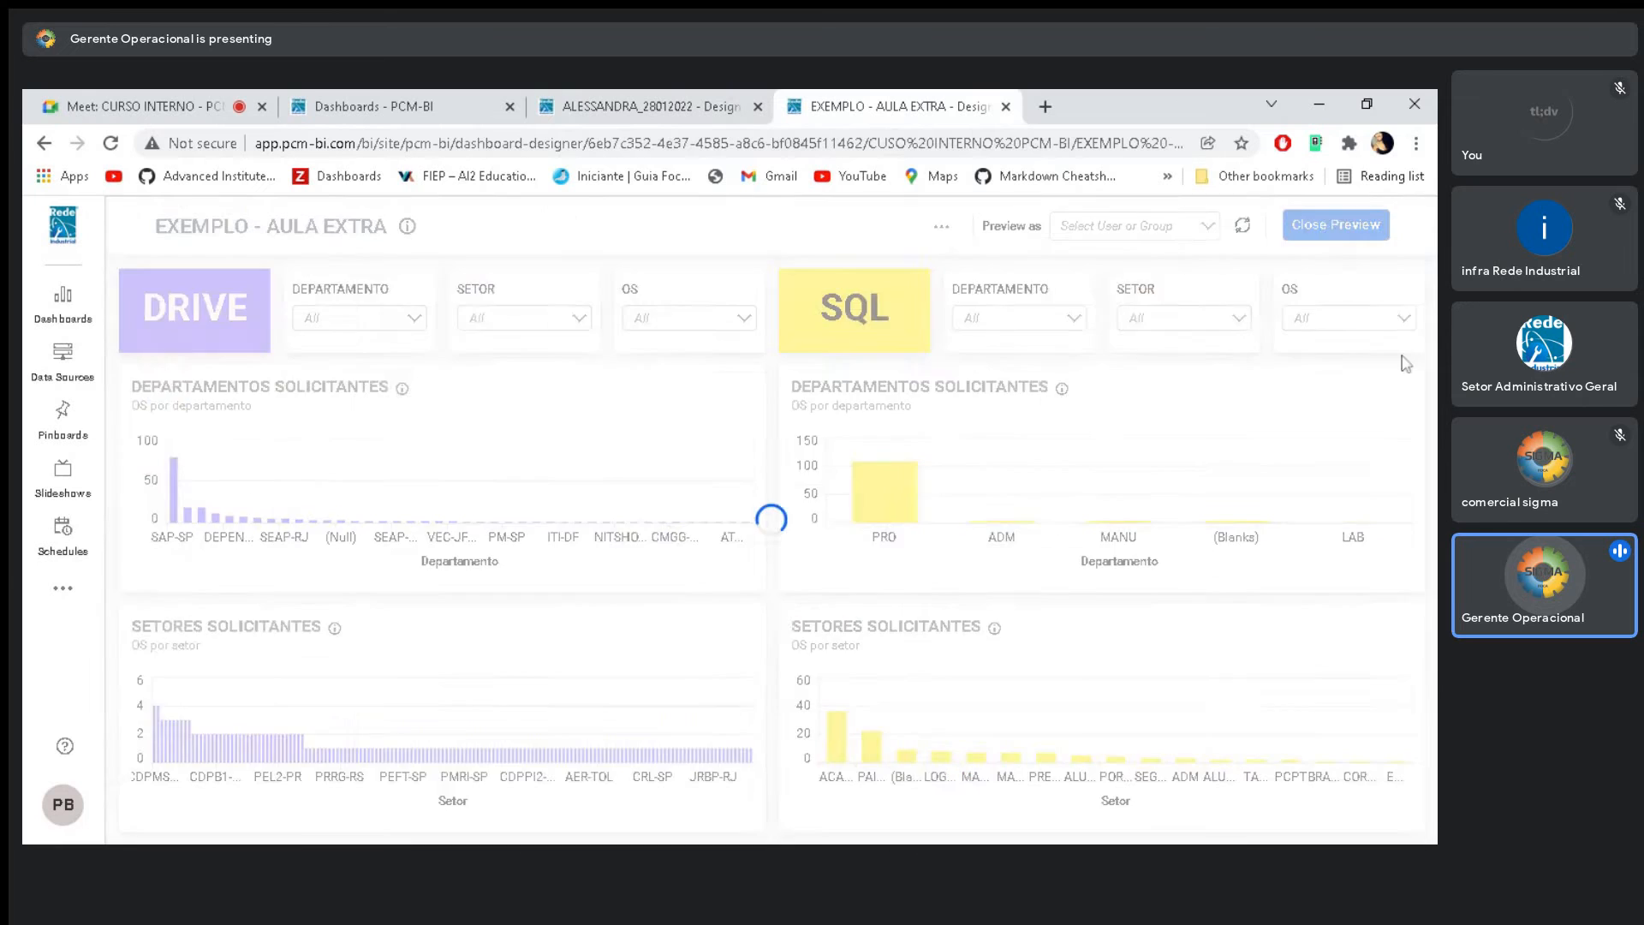
{"action": "left_click", "coordinate": [685, 106]}
{"action": "type", "text": "flo"}
{"action": "left_click", "coordinate": [1077, 390]}
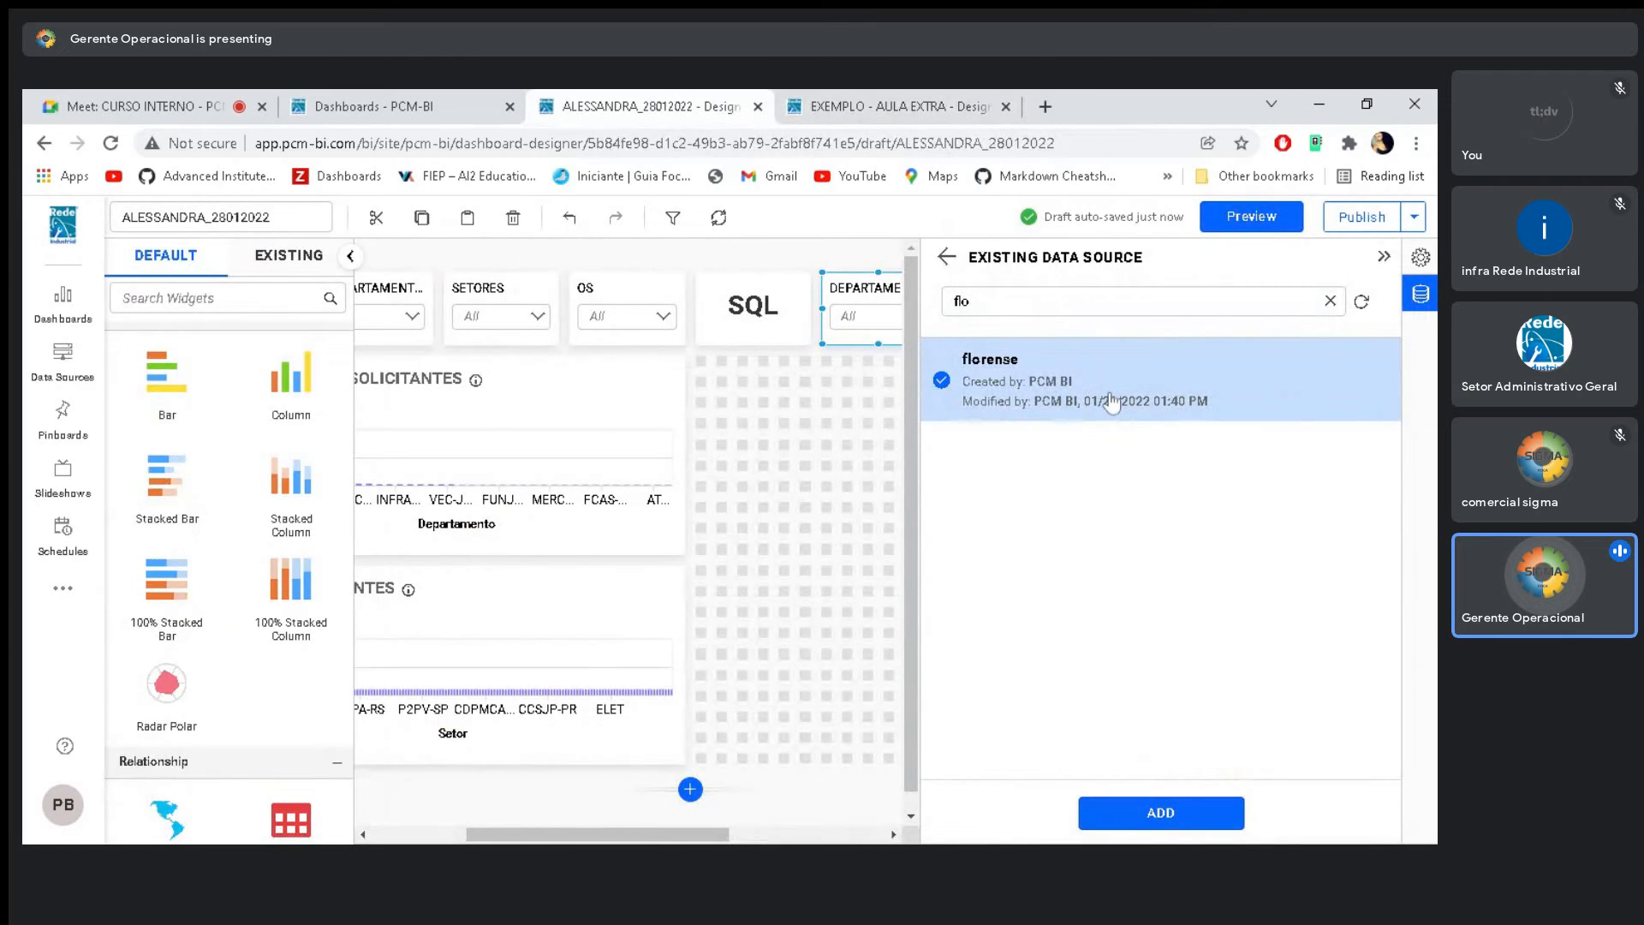
{"action": "left_click", "coordinate": [1148, 816]}
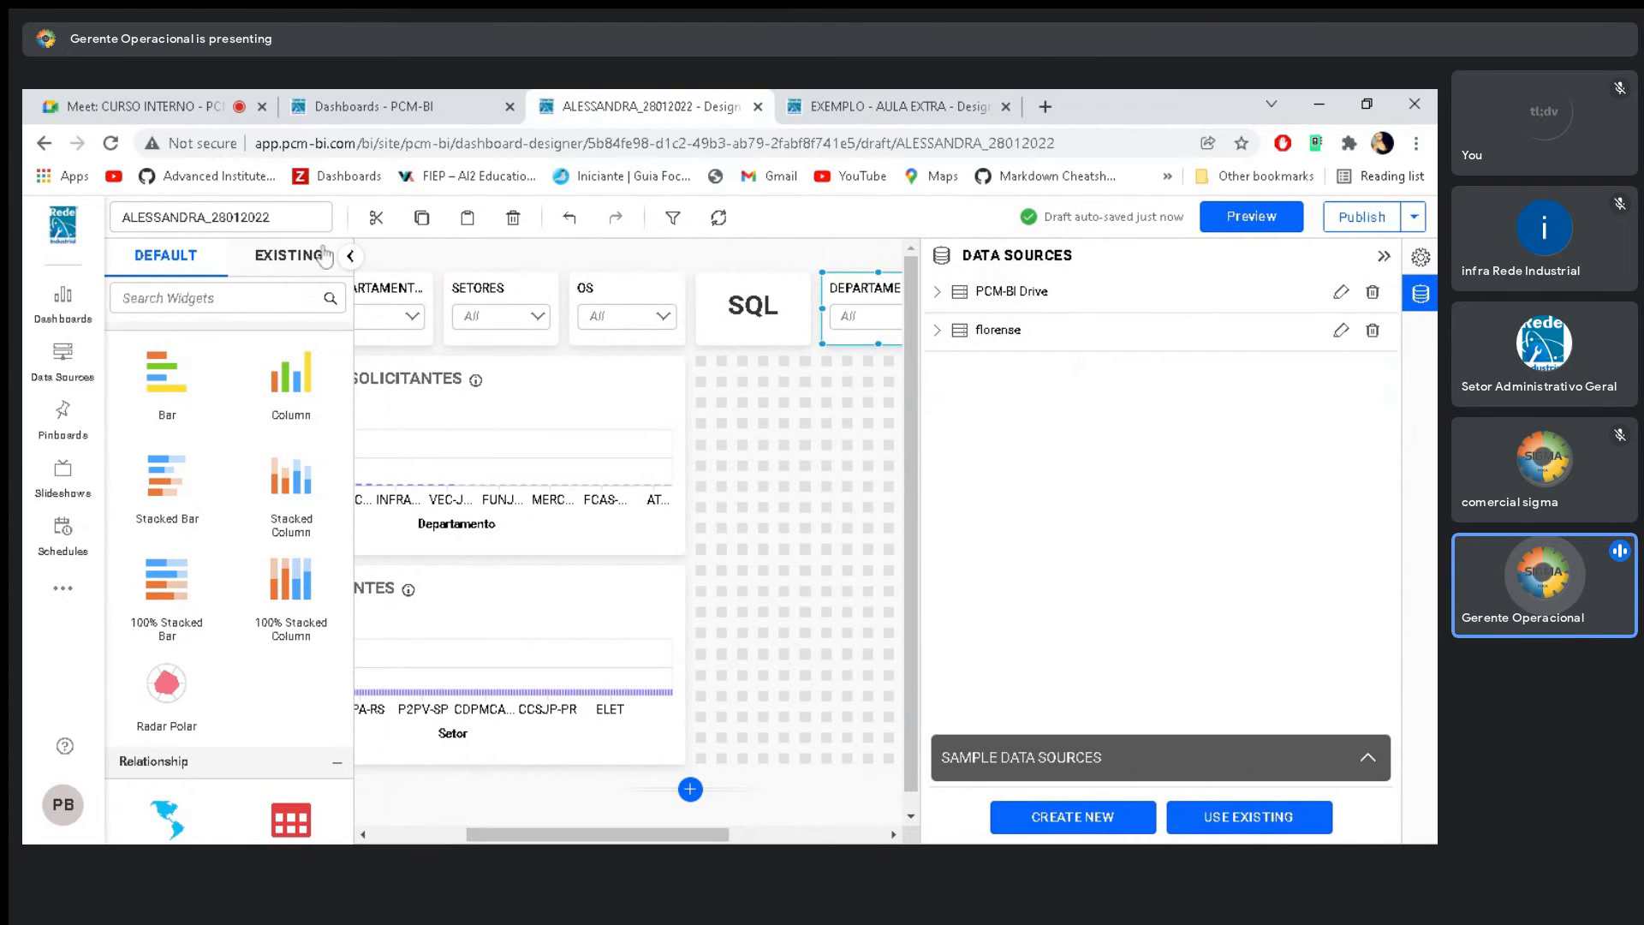
{"action": "left_click", "coordinate": [814, 470]}
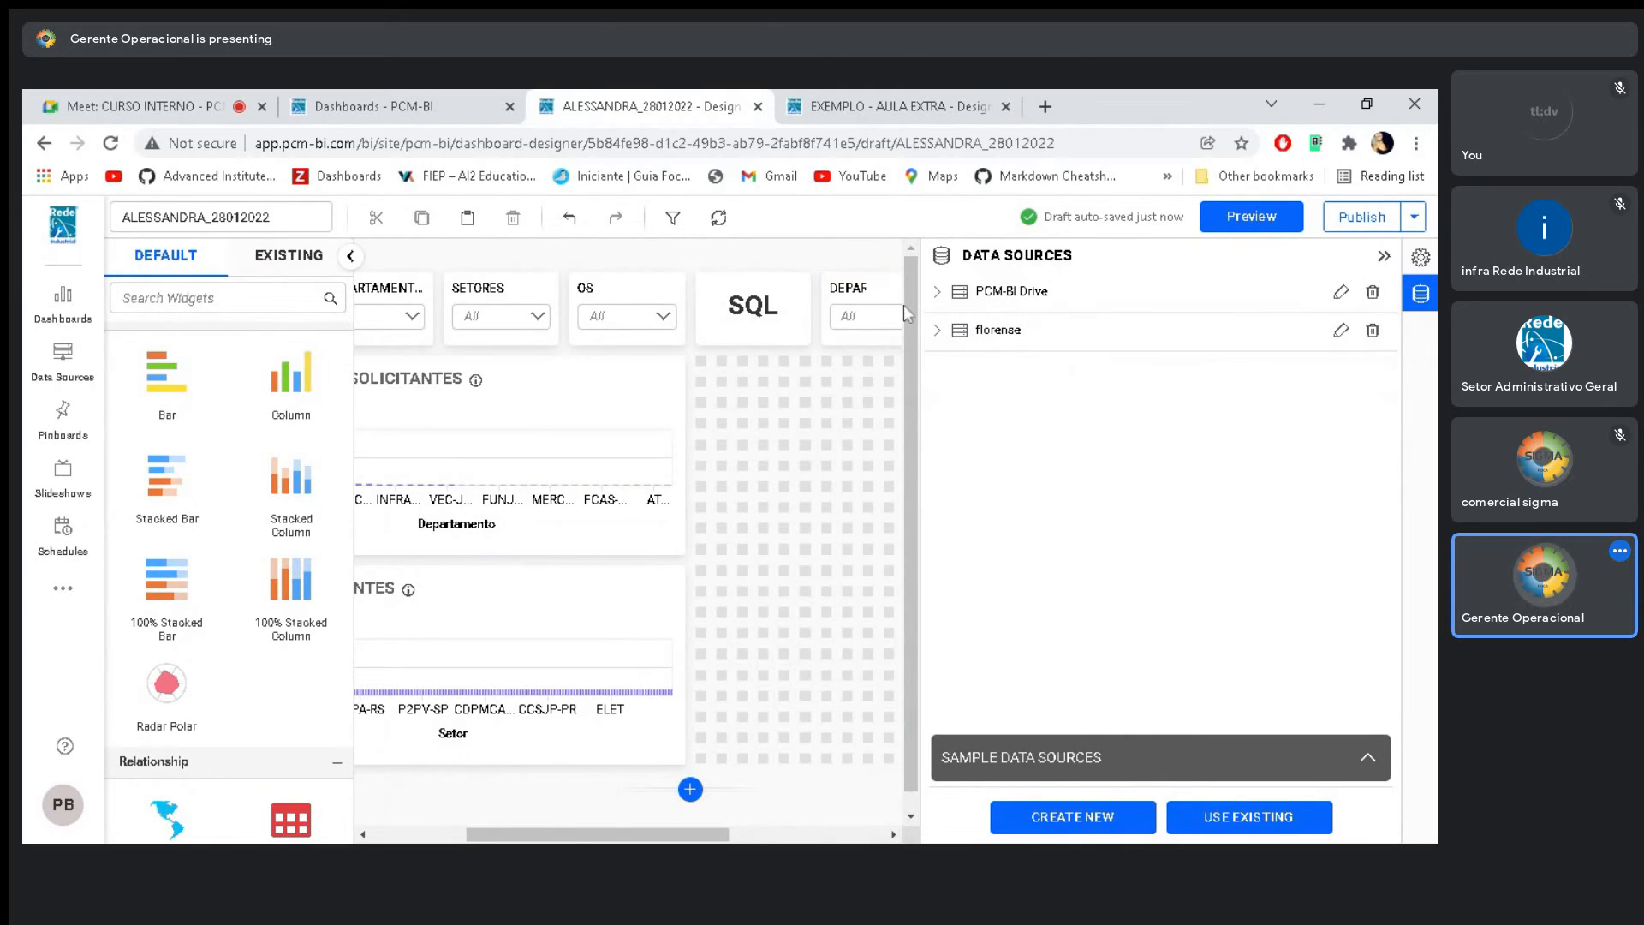
{"action": "left_click", "coordinate": [1384, 255]}
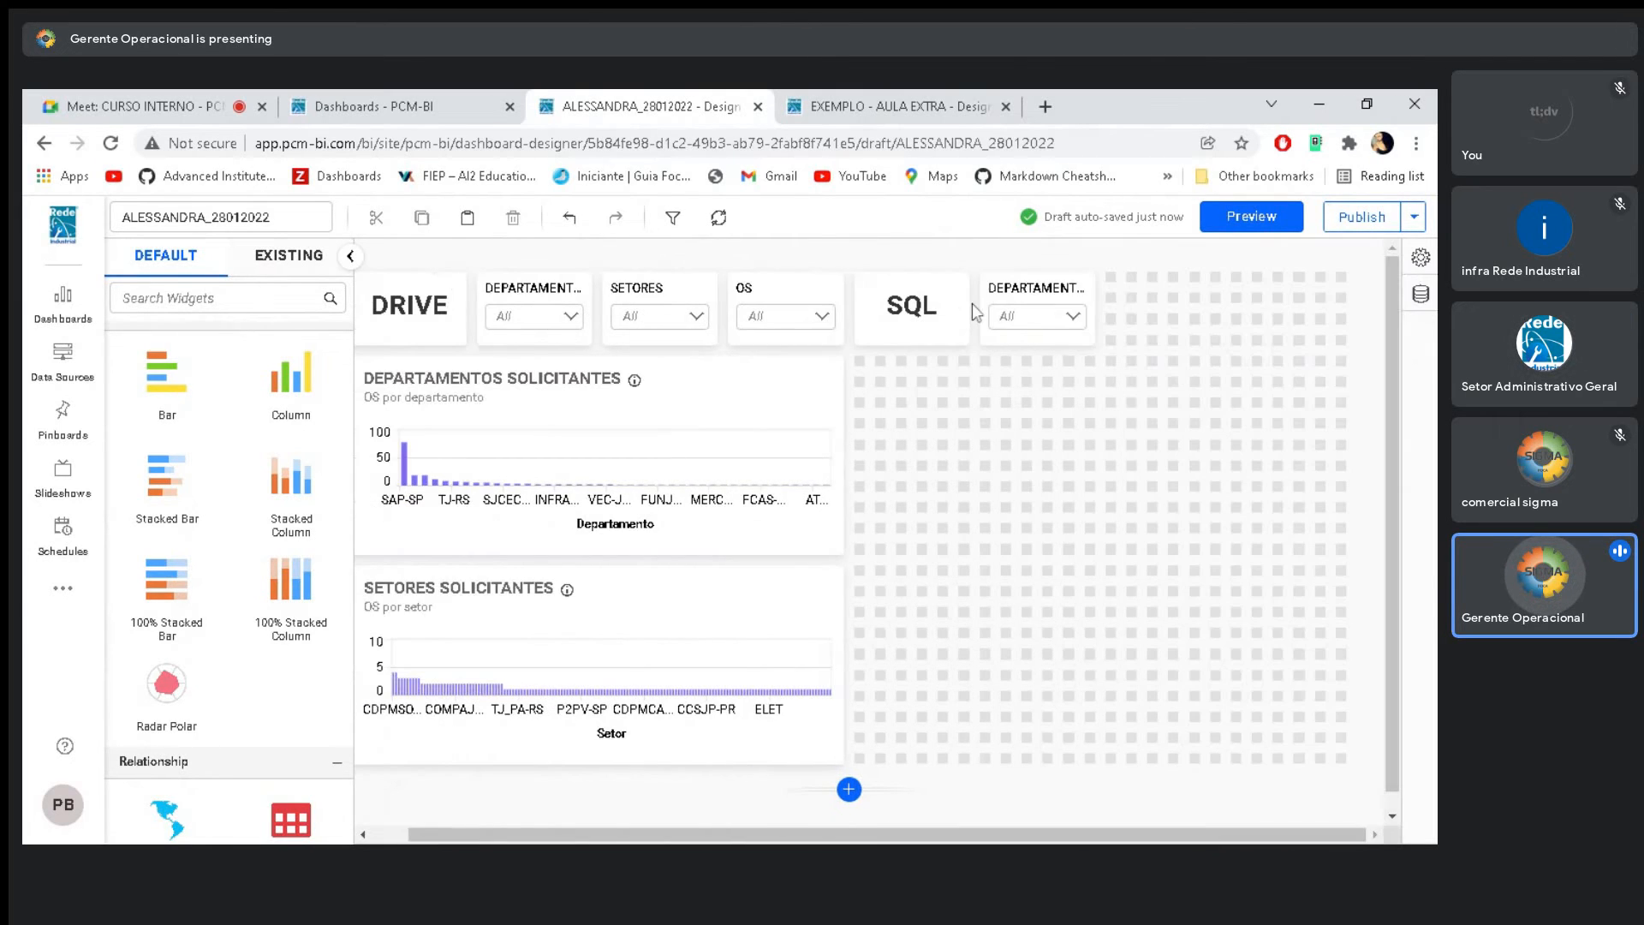
Switch the copied DEPARTAMENTOS filter beside the SQL text box to the florense data source, accepting the data source reset
{"action": "left_click", "coordinate": [1032, 293]}
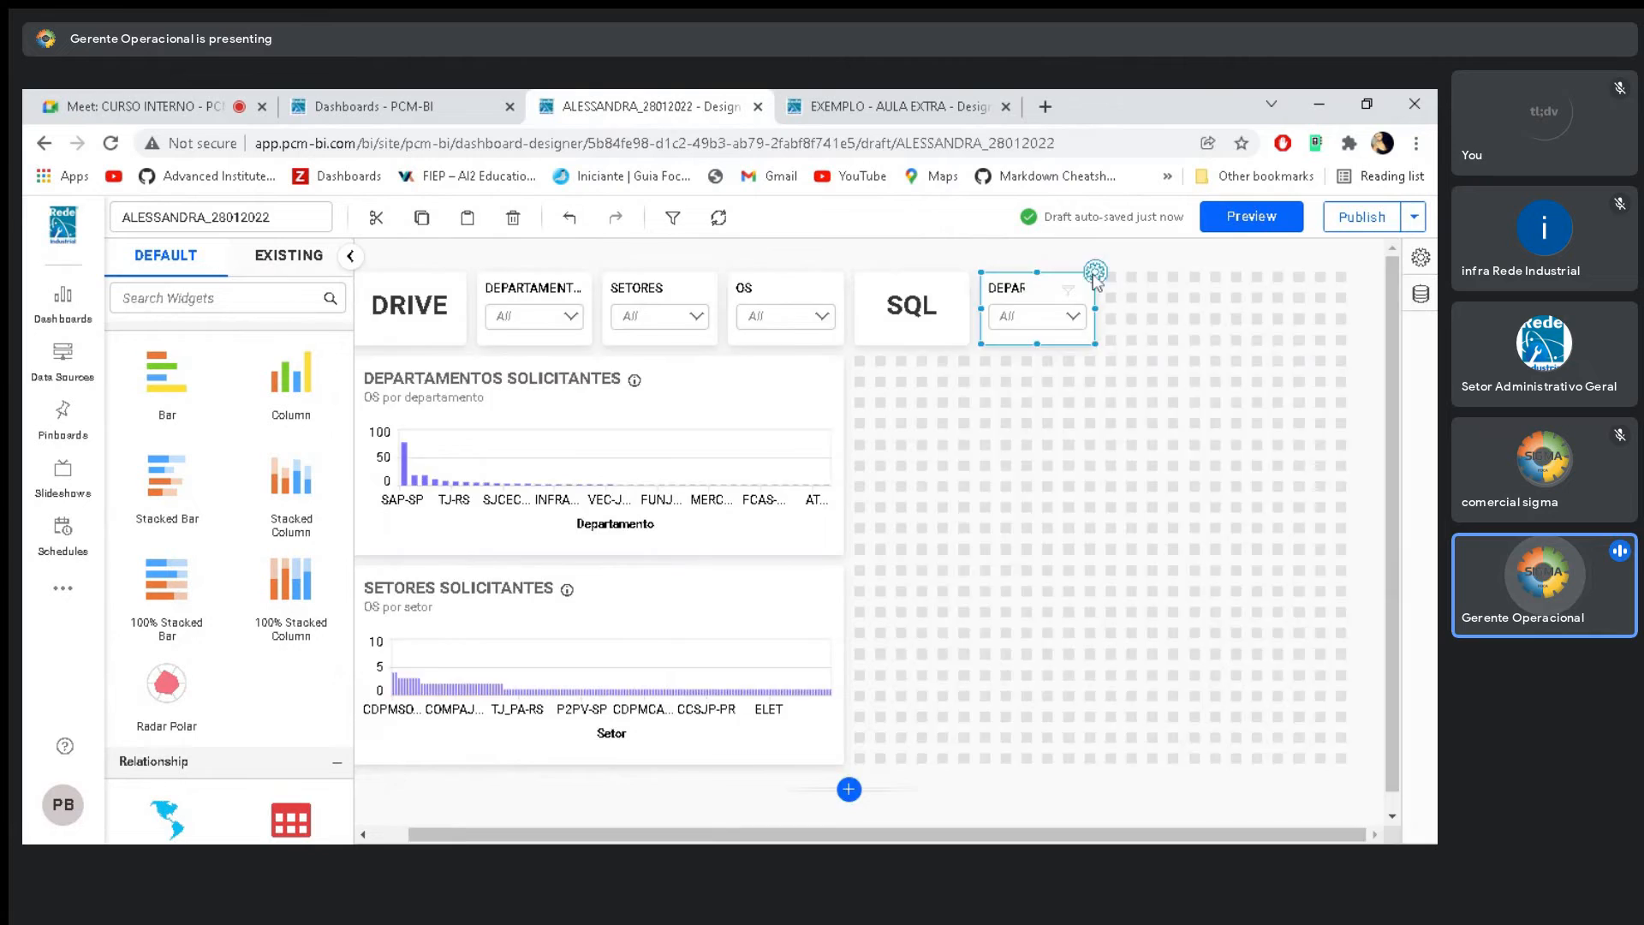
{"action": "left_click", "coordinate": [1095, 273]}
{"action": "left_click", "coordinate": [1136, 257]}
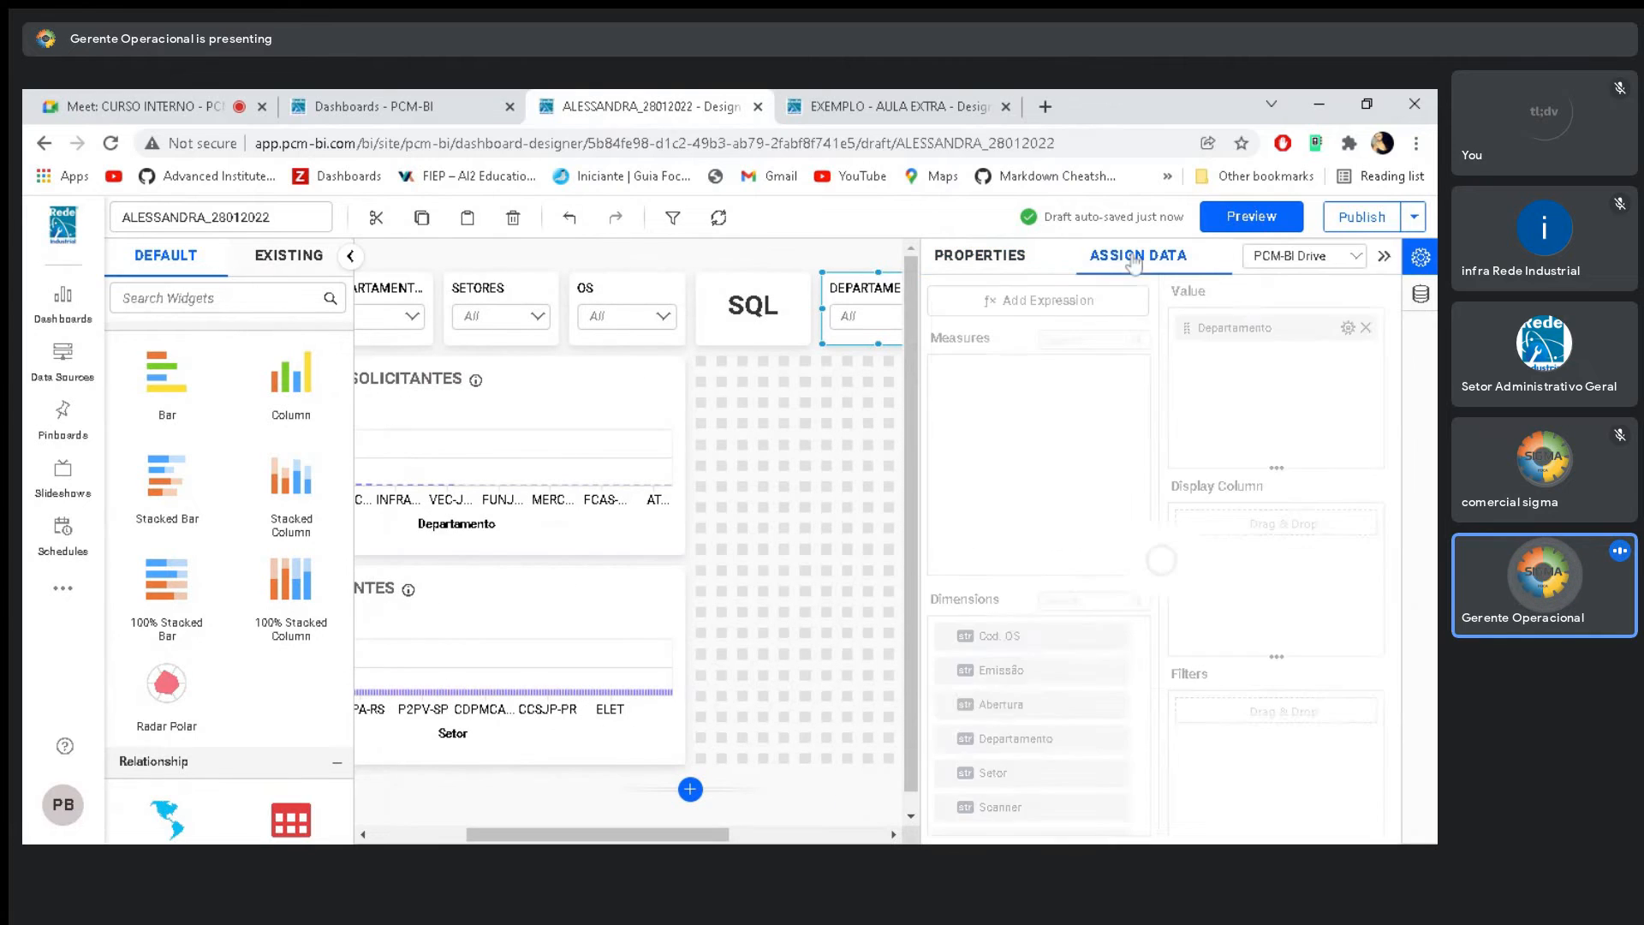
{"action": "left_click", "coordinate": [1292, 259]}
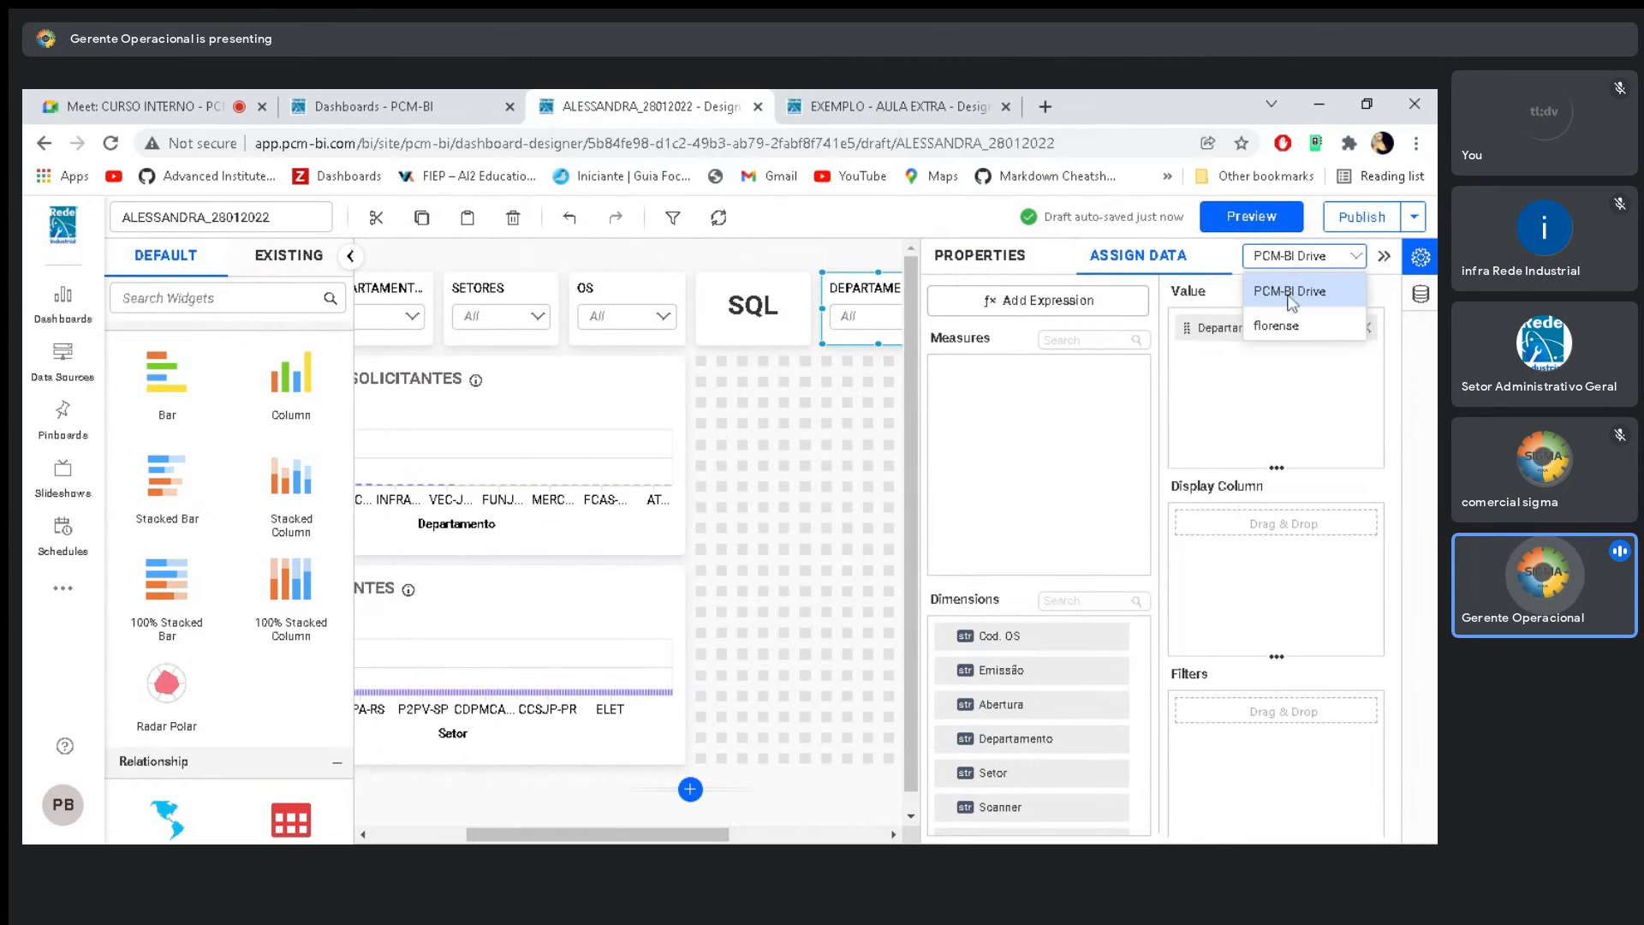
{"action": "left_click", "coordinate": [1278, 326]}
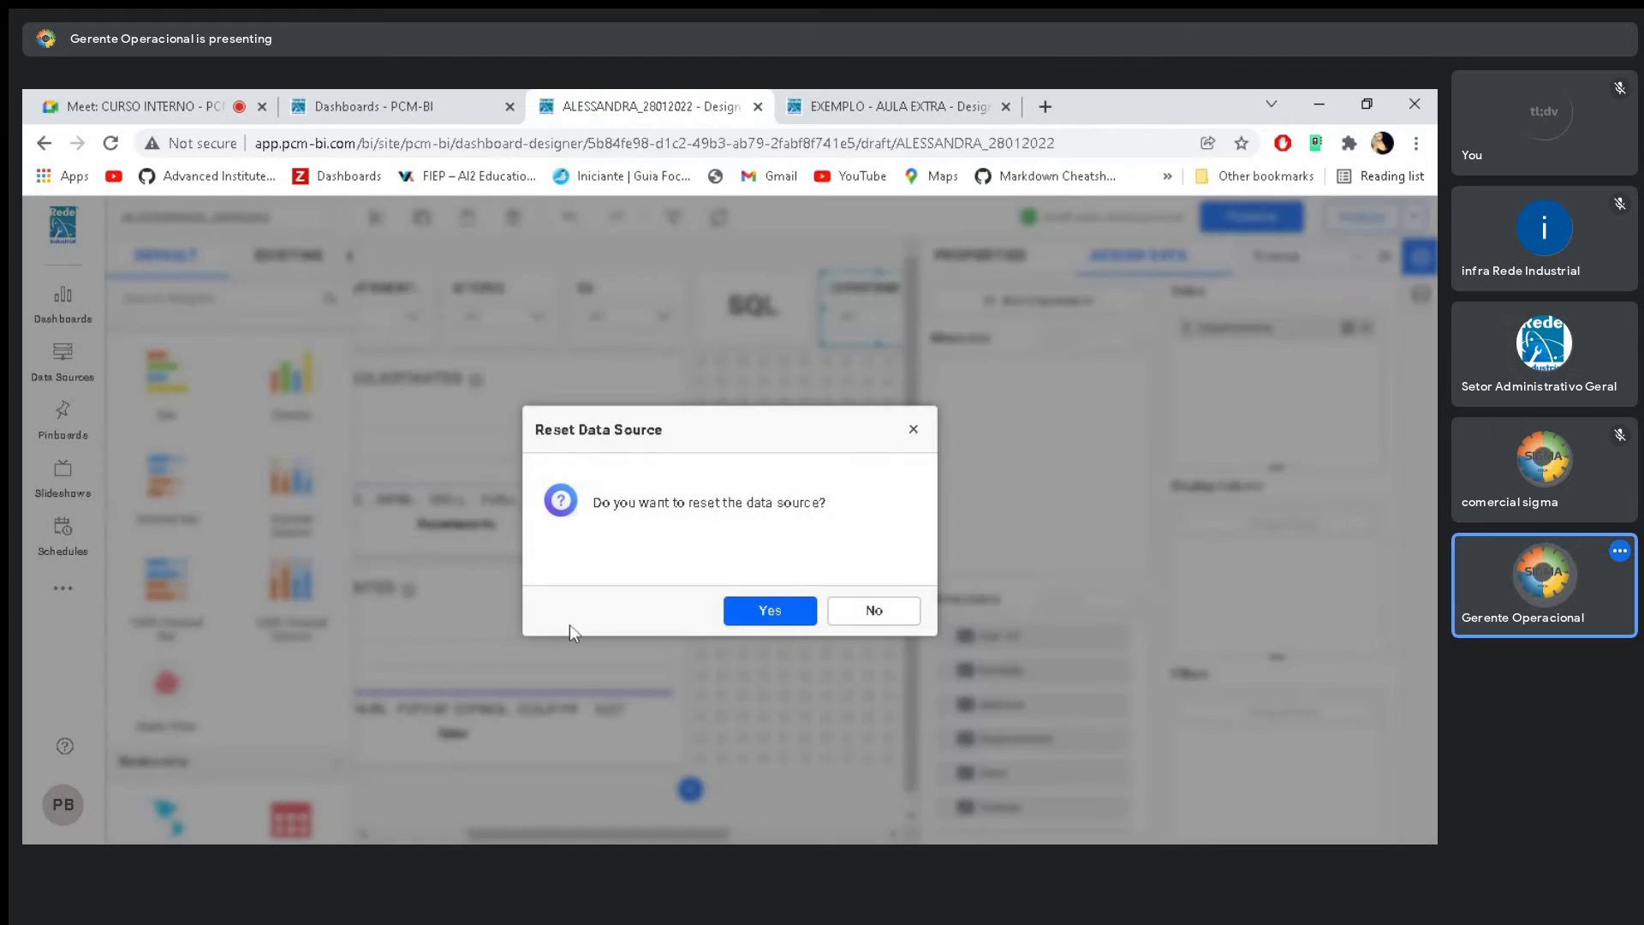
{"action": "left_click", "coordinate": [762, 614]}
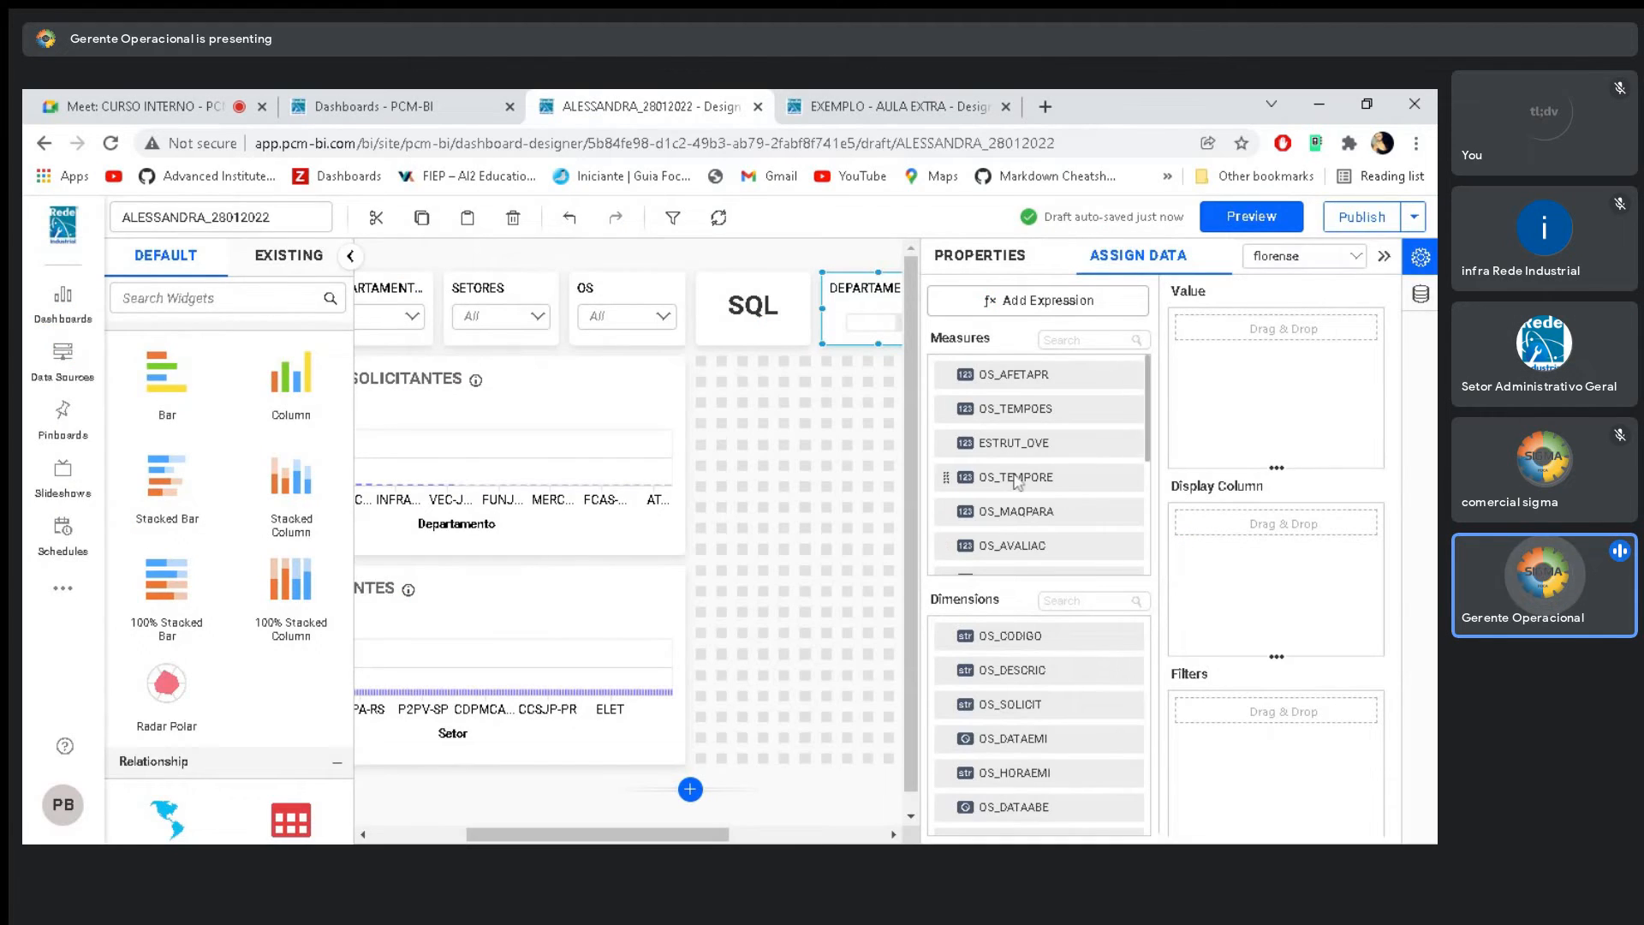
Find the DEP_CODIGO dimension and assign it as the value of the copied DEPARTAMENTOS filter
{"action": "scroll", "coordinate": [1028, 694], "scroll_direction": "down", "scroll_amount": 3}
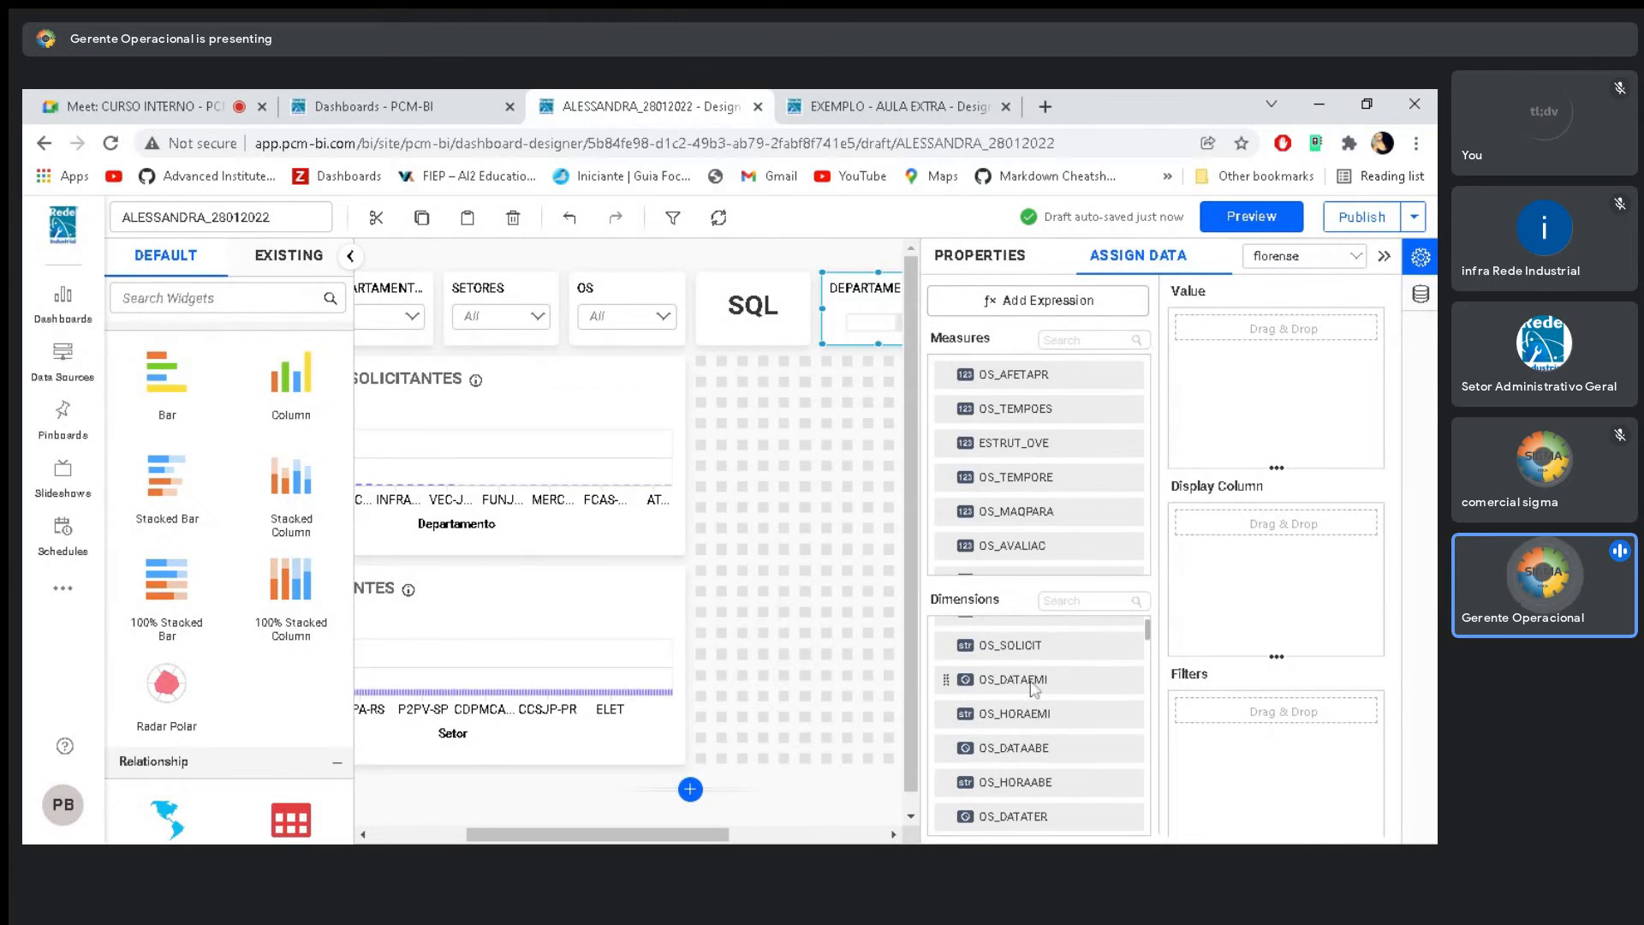
{"action": "scroll", "coordinate": [1030, 701], "scroll_direction": "down", "scroll_amount": 5}
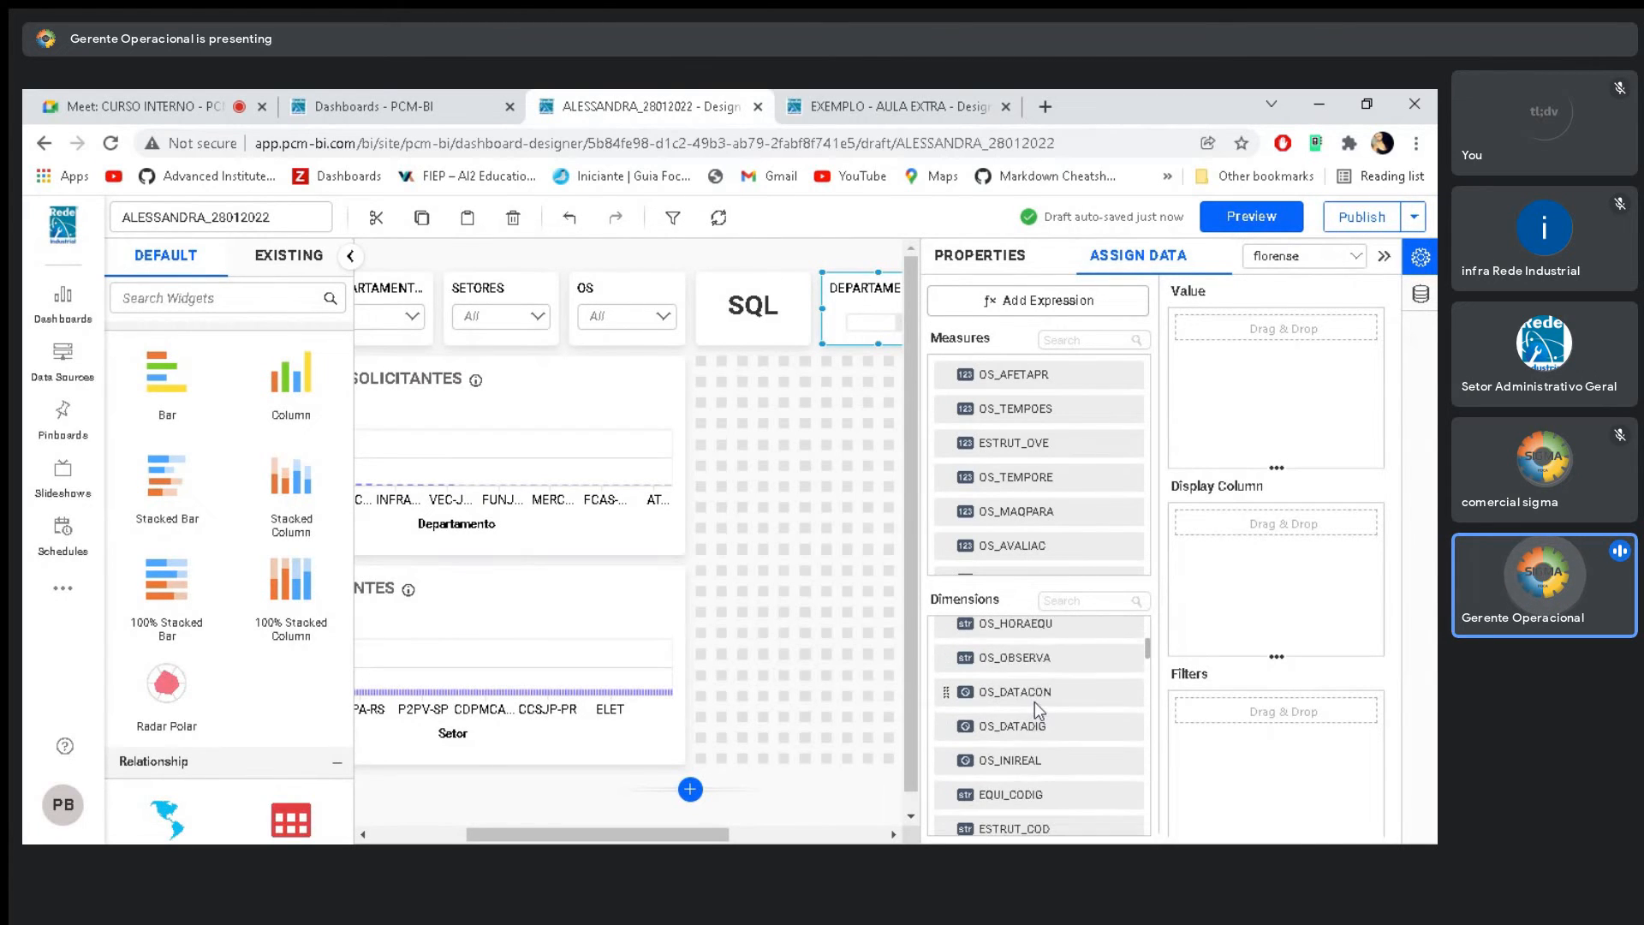
{"action": "scroll", "coordinate": [1034, 704], "scroll_direction": "down", "scroll_amount": 5}
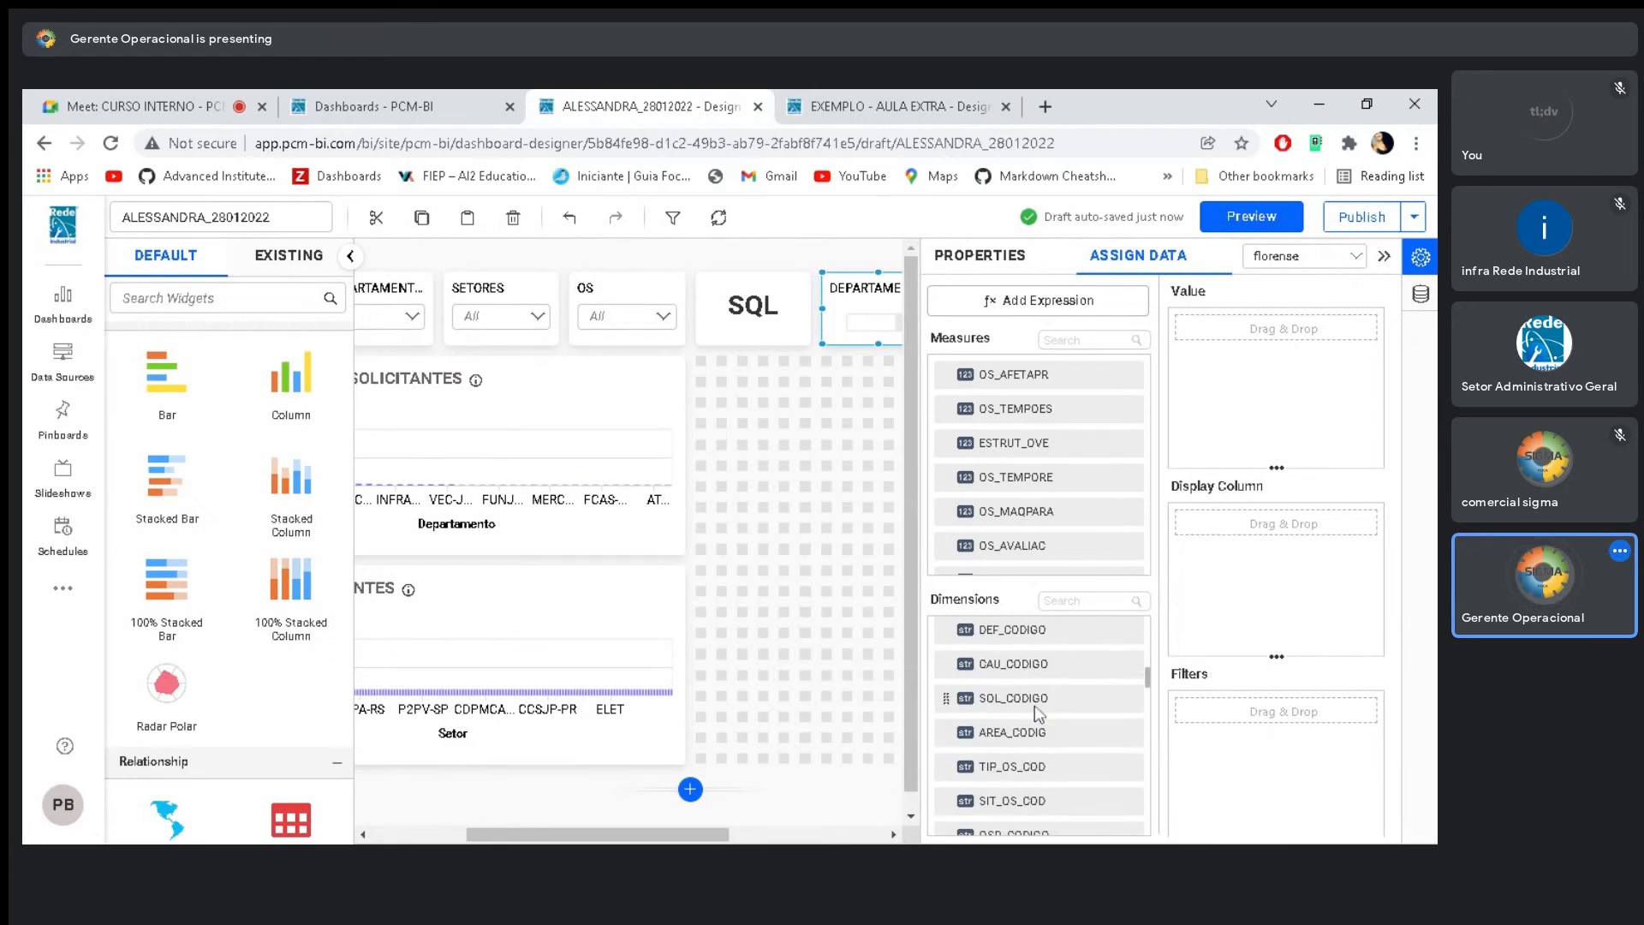
{"action": "scroll", "coordinate": [1034, 709], "scroll_direction": "down", "scroll_amount": 5}
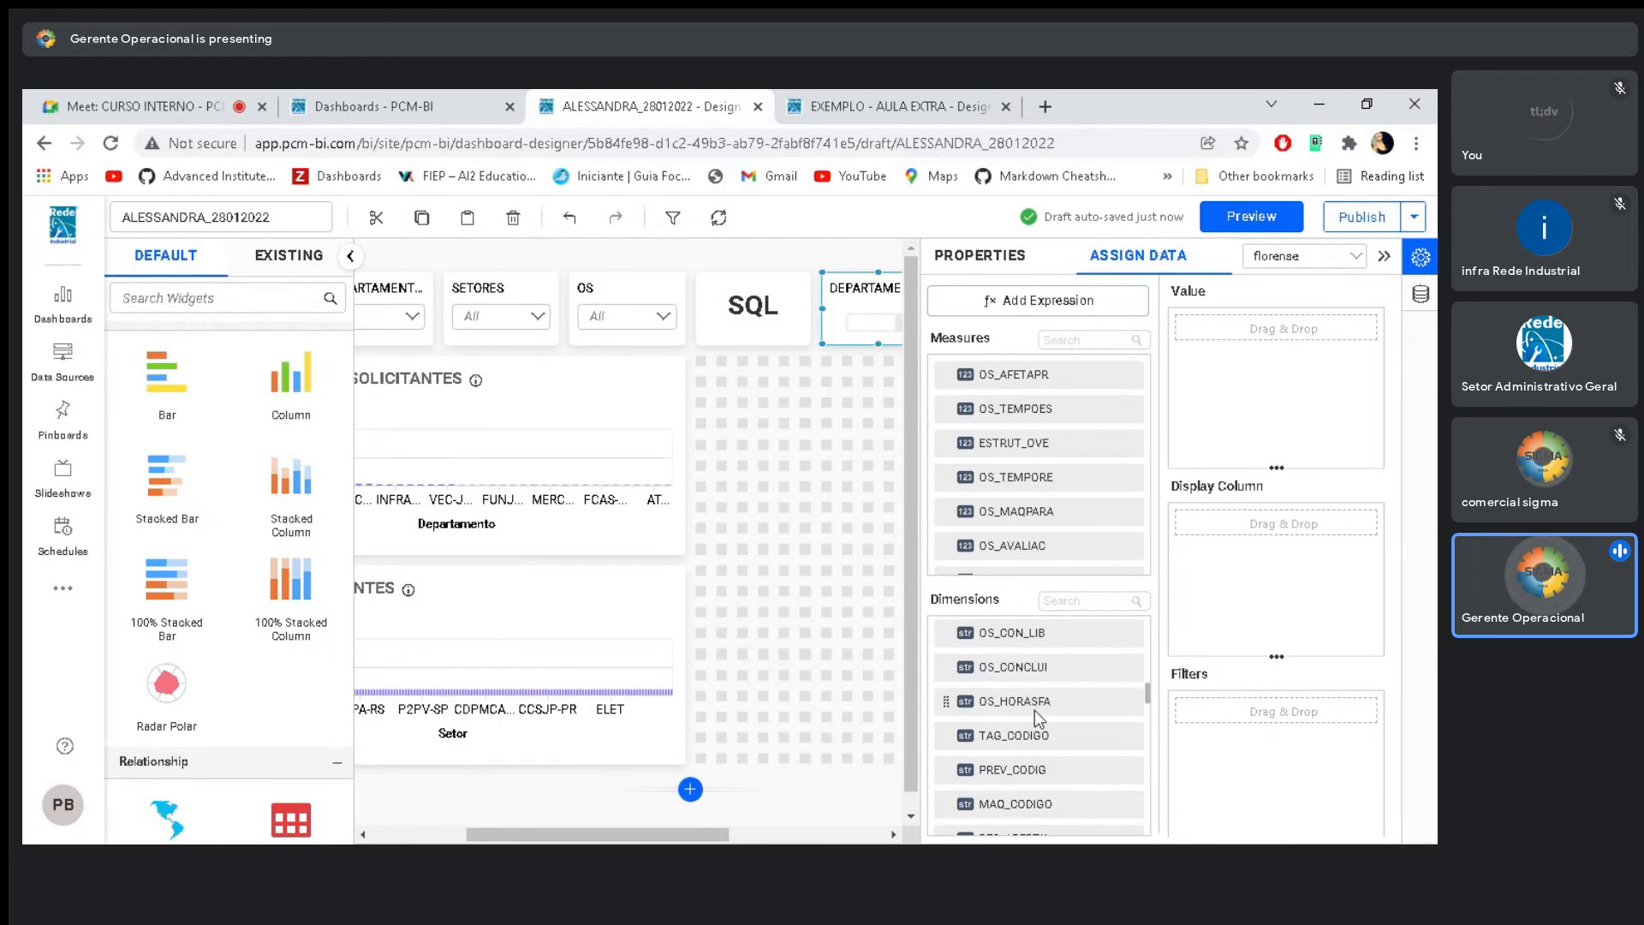
{"action": "scroll", "coordinate": [1035, 711], "scroll_direction": "down", "scroll_amount": 4}
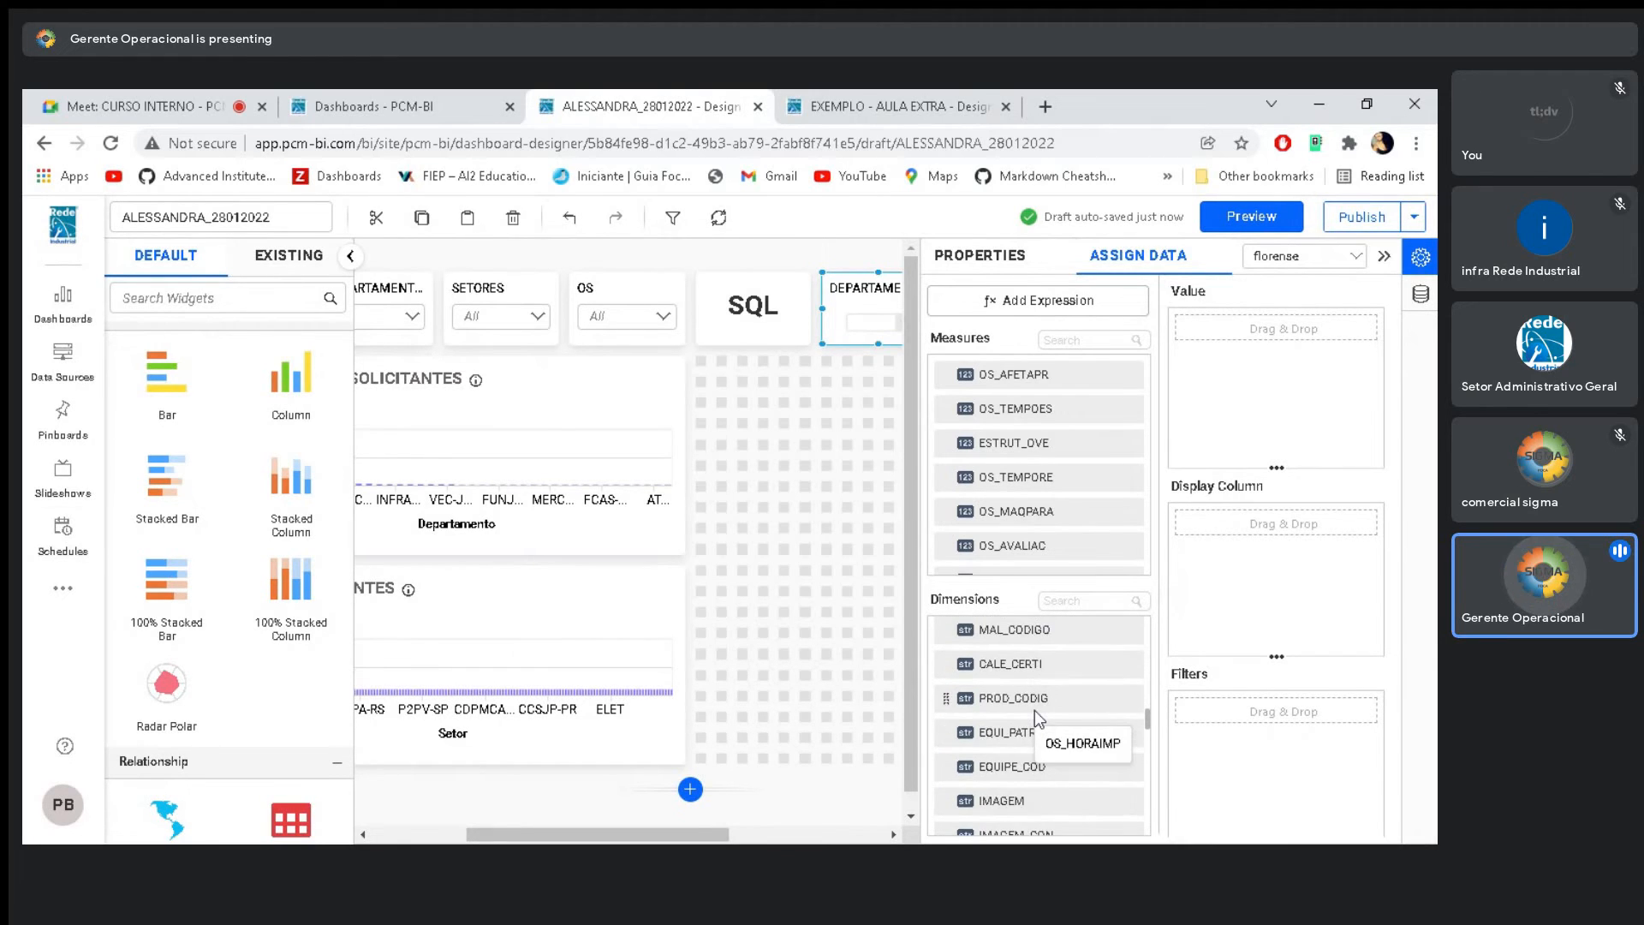
{"action": "scroll", "coordinate": [1031, 724], "scroll_direction": "down", "scroll_amount": 5}
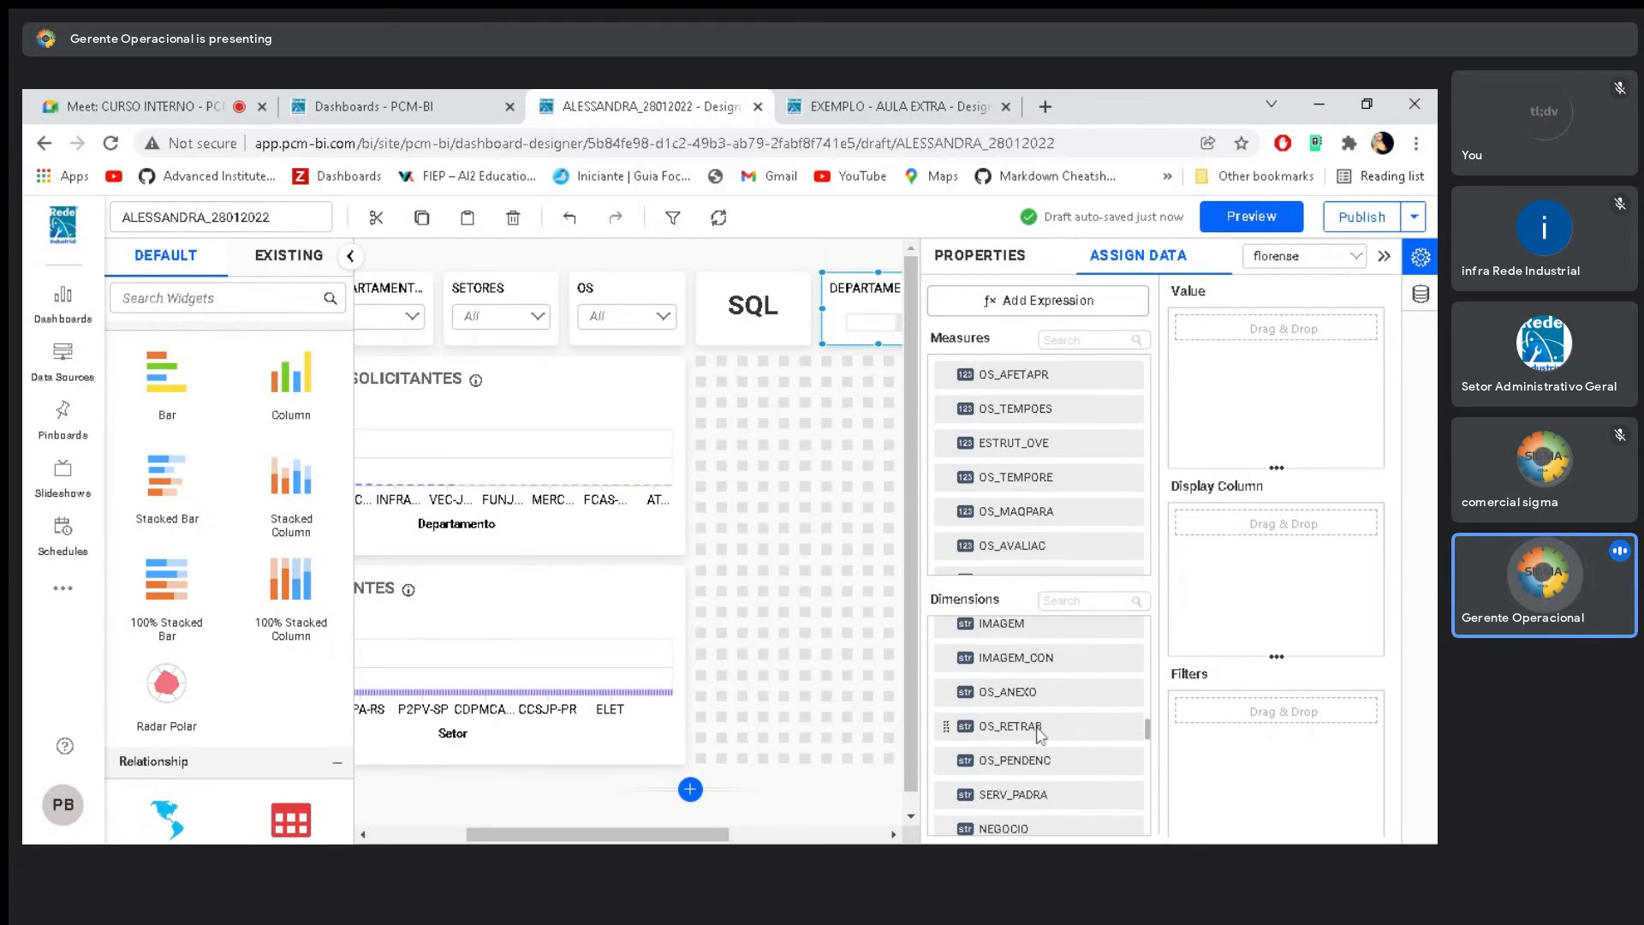
{"action": "left_click", "coordinate": [1083, 601]}
{"action": "type", "text": "dep"}
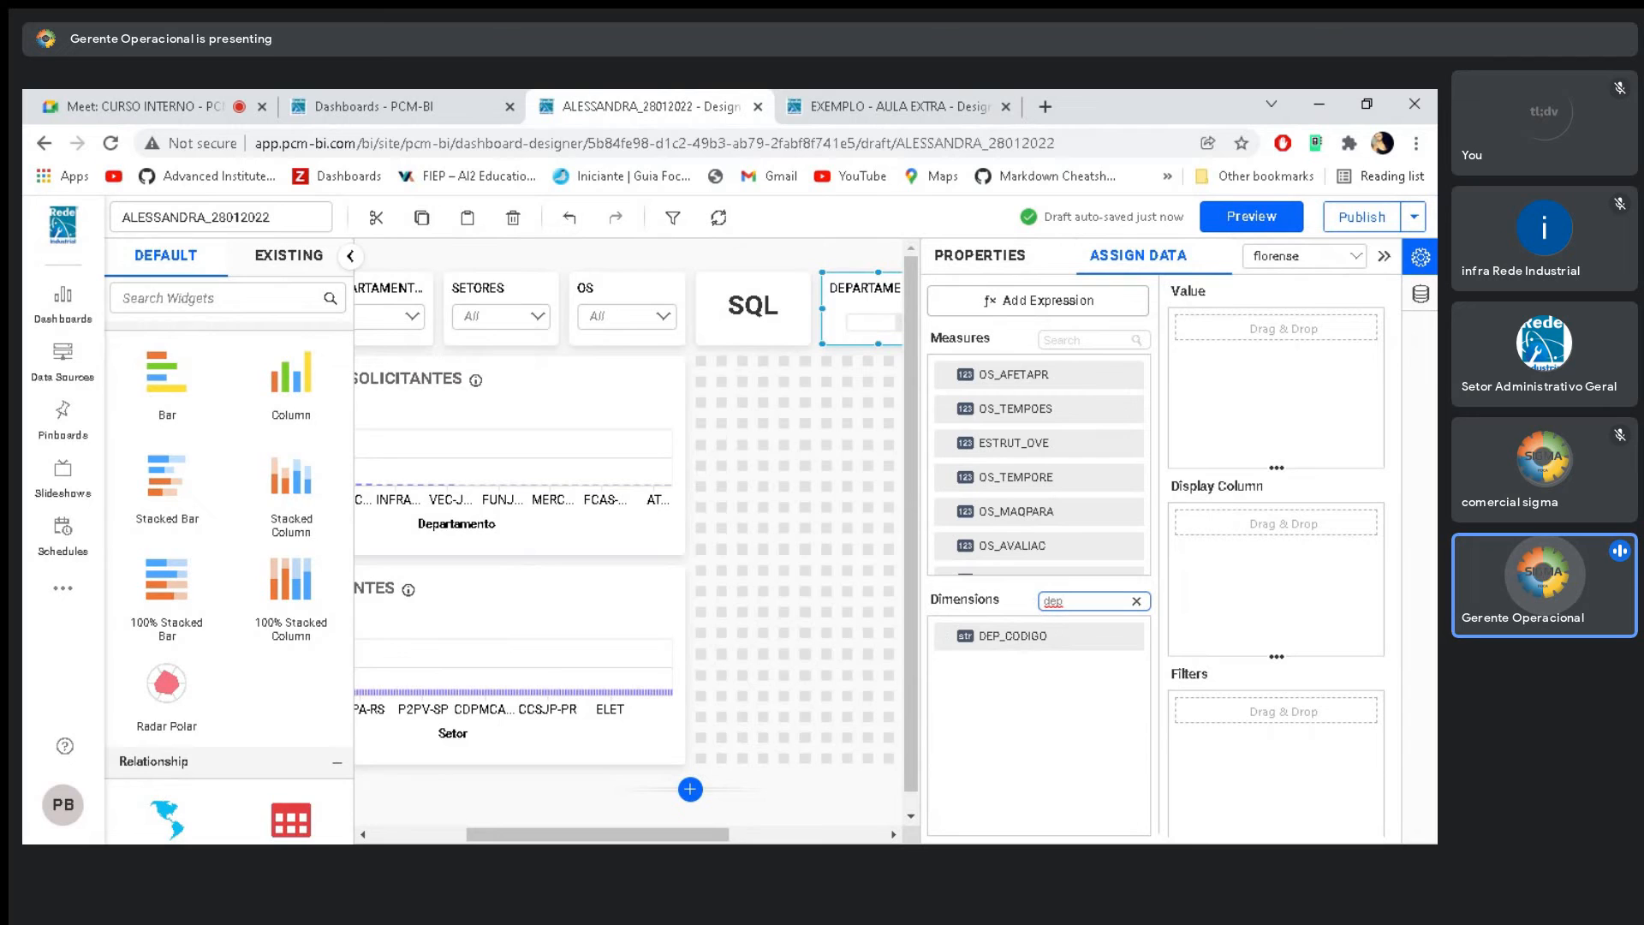
{"action": "left_click_drag", "start_coordinate": [1017, 655], "coordinate": [1207, 340]}
{"action": "left_click", "coordinate": [1383, 256]}
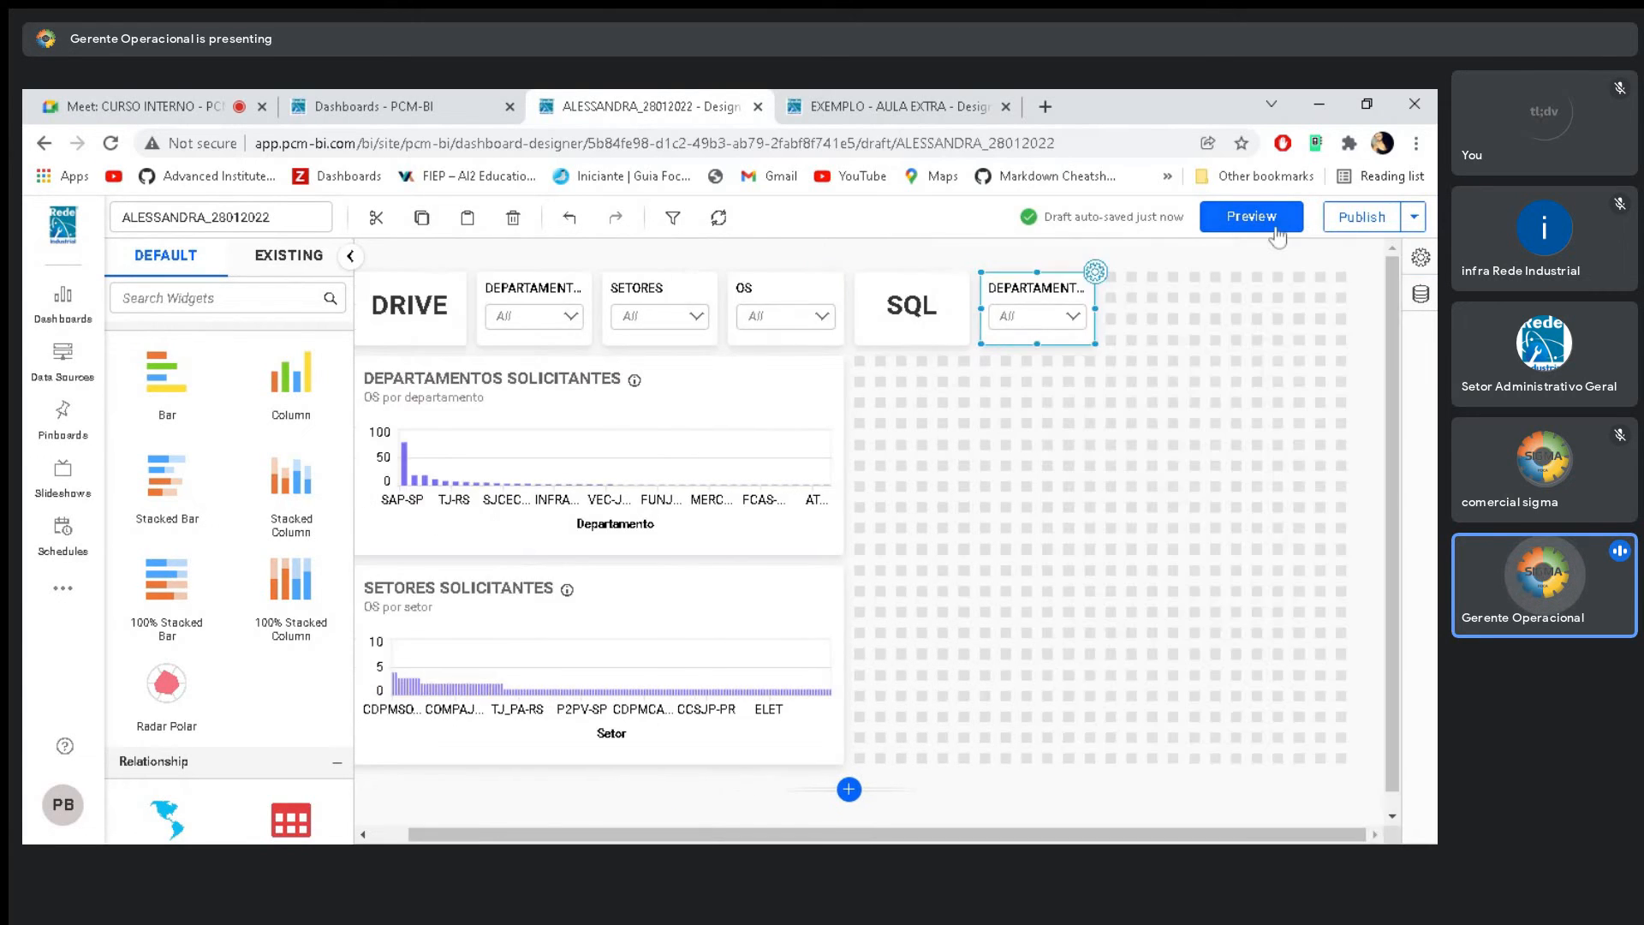
Preview the dashboard and compare the option lists of the SQL and DRIVE DEPARTAMENTOS filters
{"action": "left_click", "coordinate": [1264, 225]}
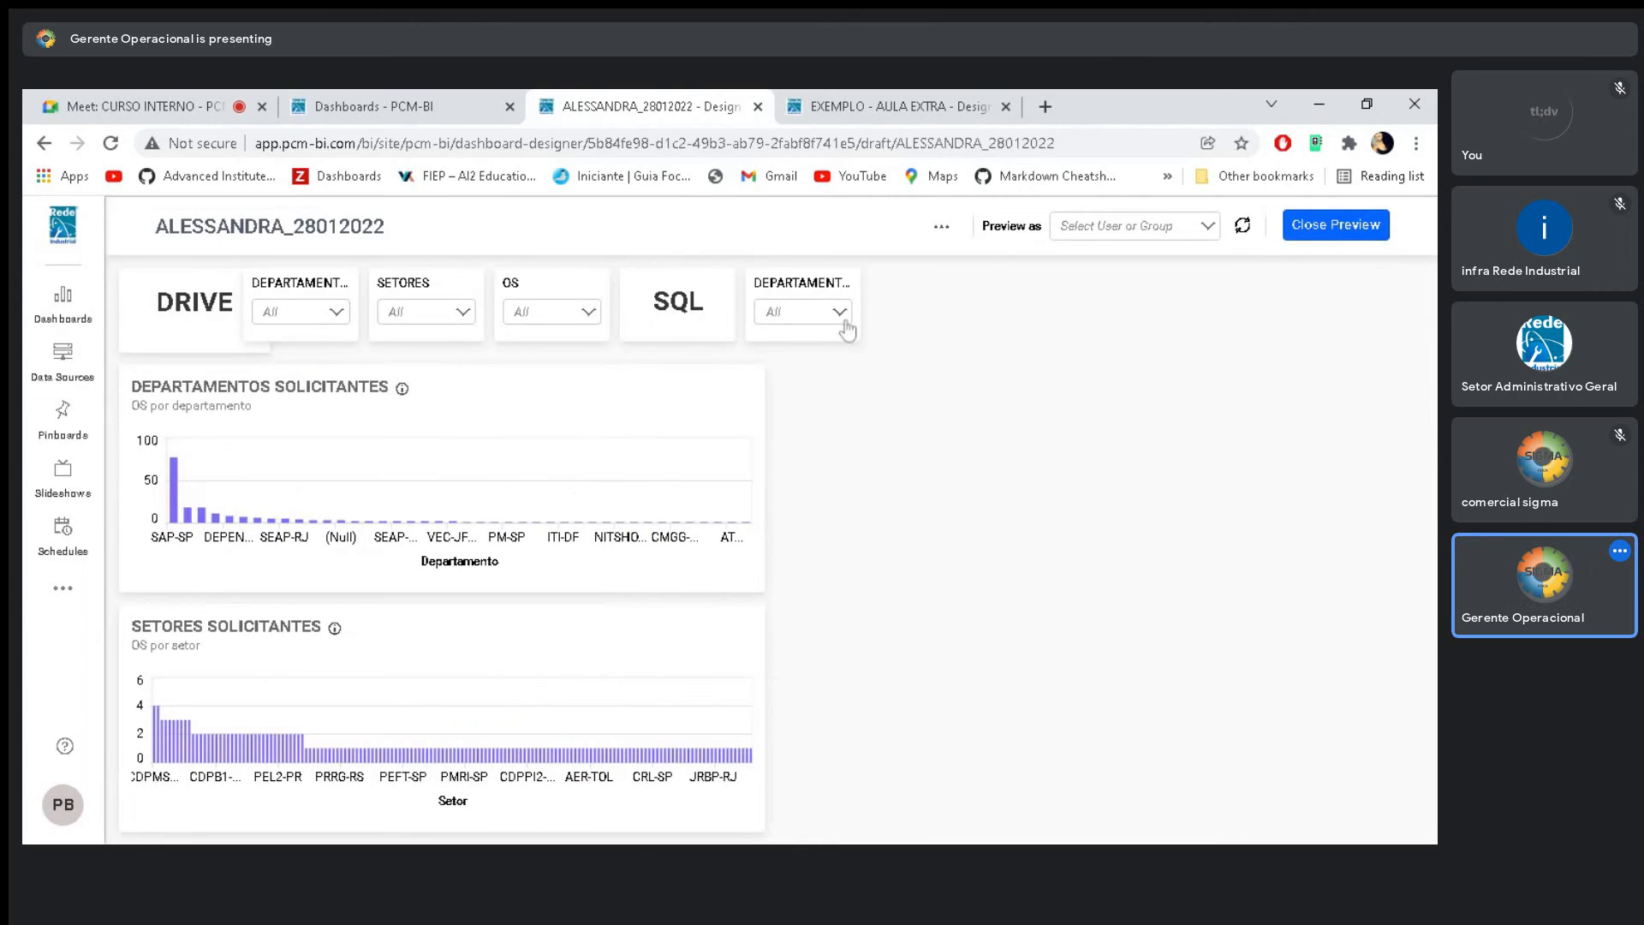
{"action": "left_click", "coordinate": [1008, 327]}
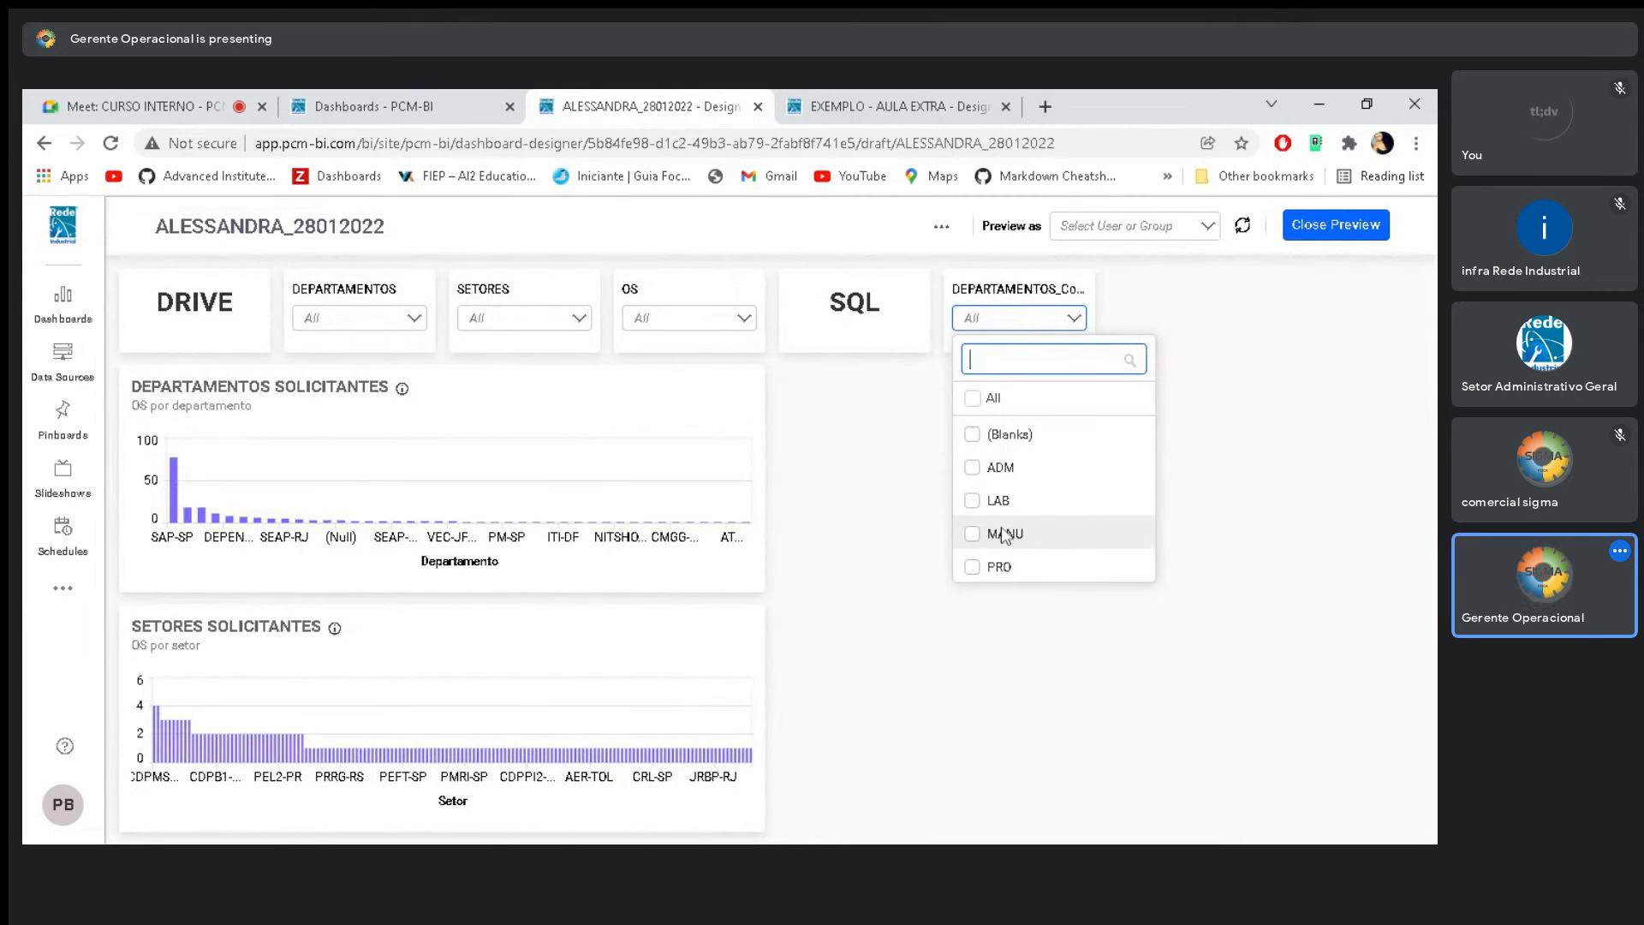
{"action": "left_click", "coordinate": [415, 322]}
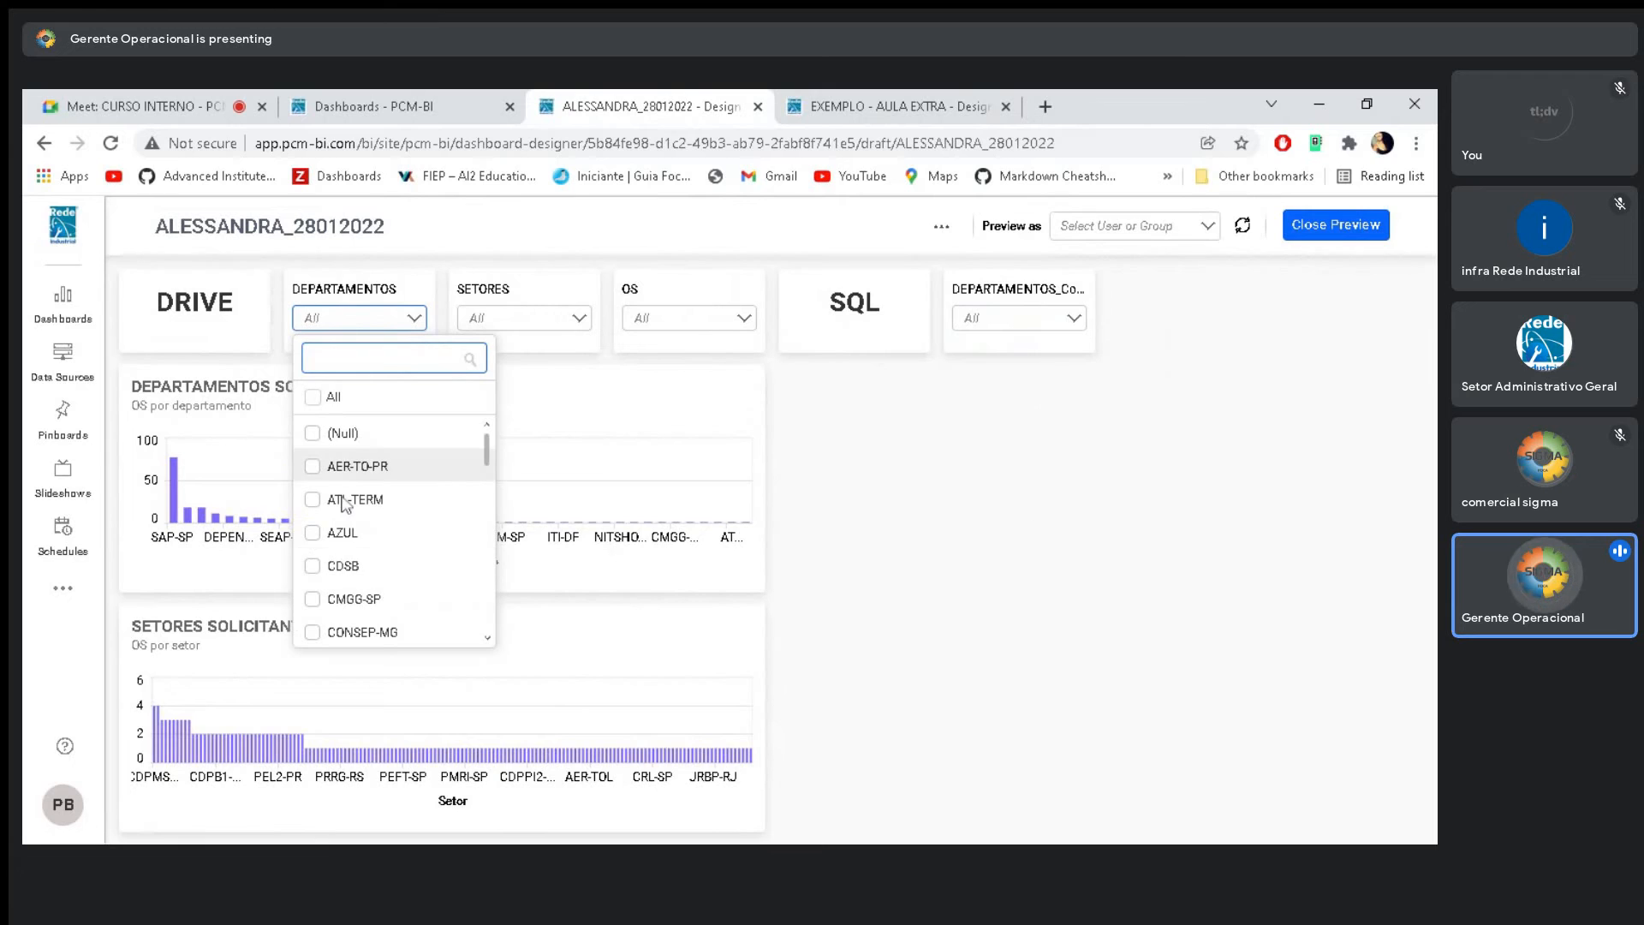
{"action": "left_click", "coordinate": [1010, 317]}
{"action": "left_click", "coordinate": [1167, 378]}
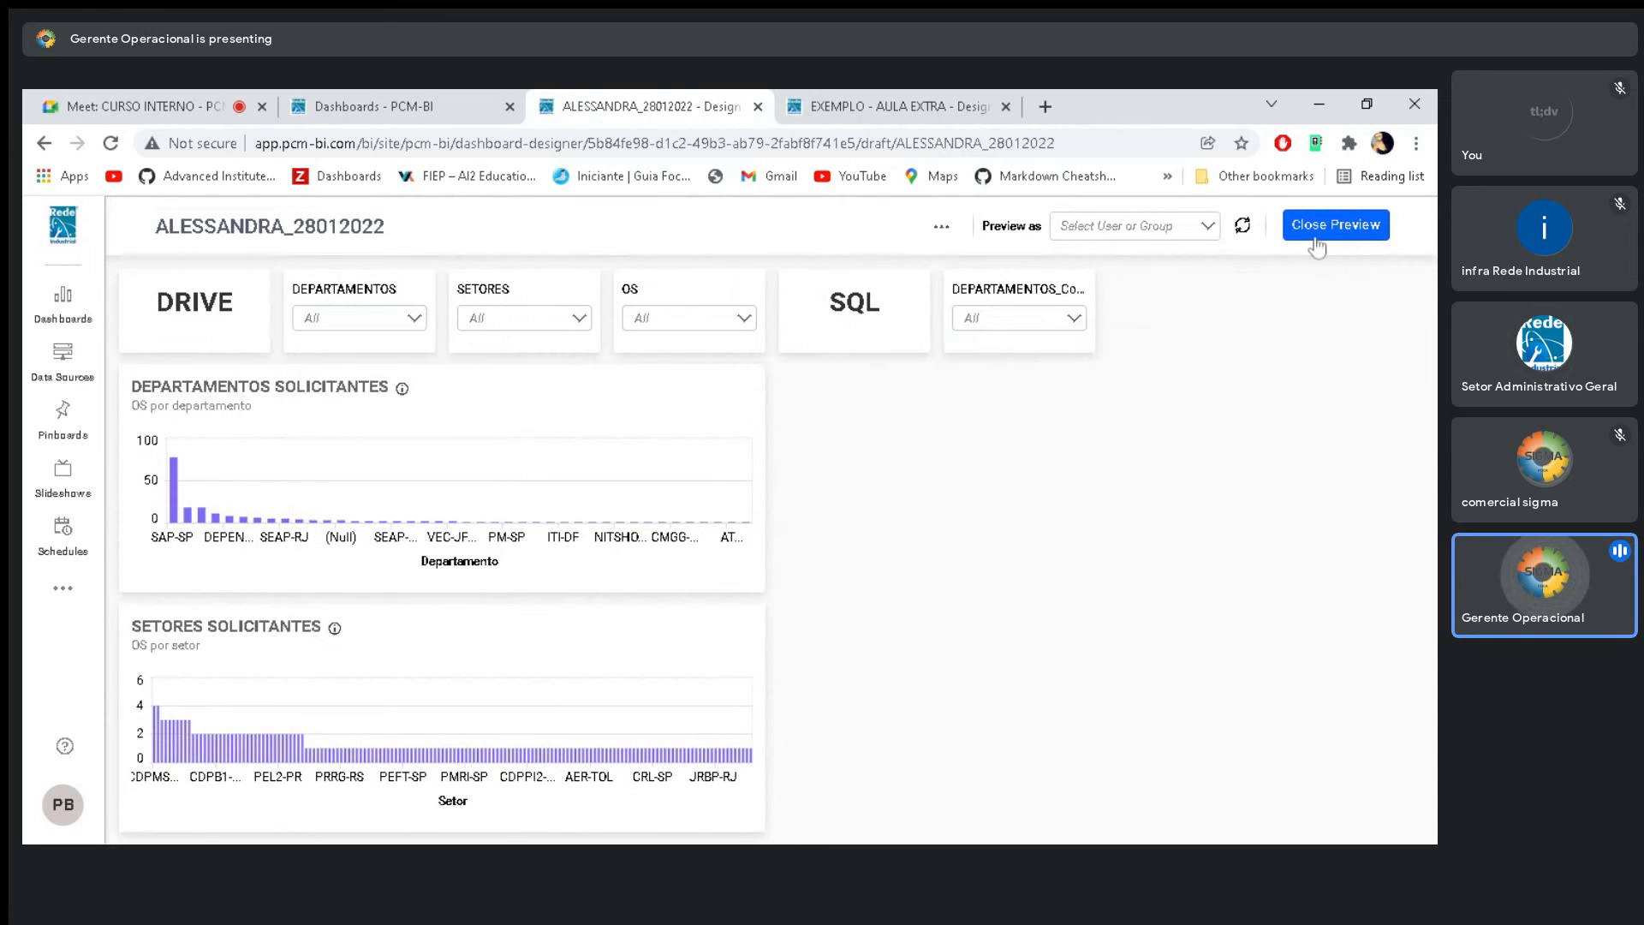
{"action": "left_click", "coordinate": [1316, 242]}
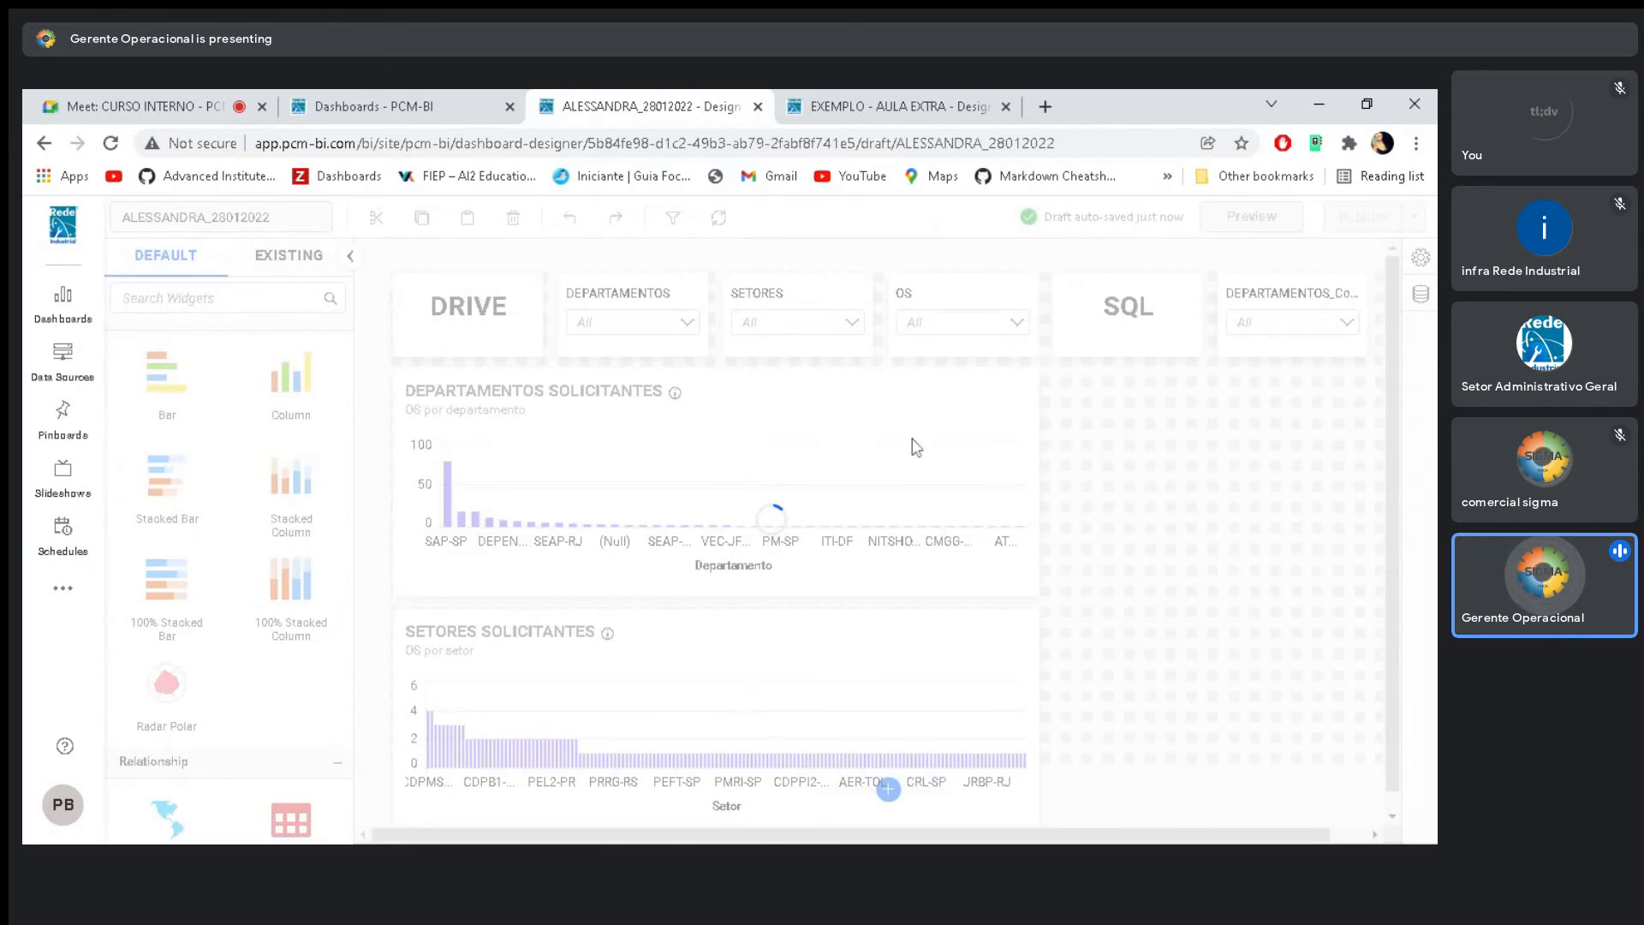
Copy the DRIVE section's SETORES filter and paste it beside the SQL section's DEPARTAMENTOS filter
{"action": "left_click", "coordinate": [683, 291]}
{"action": "left_click", "coordinate": [426, 223]}
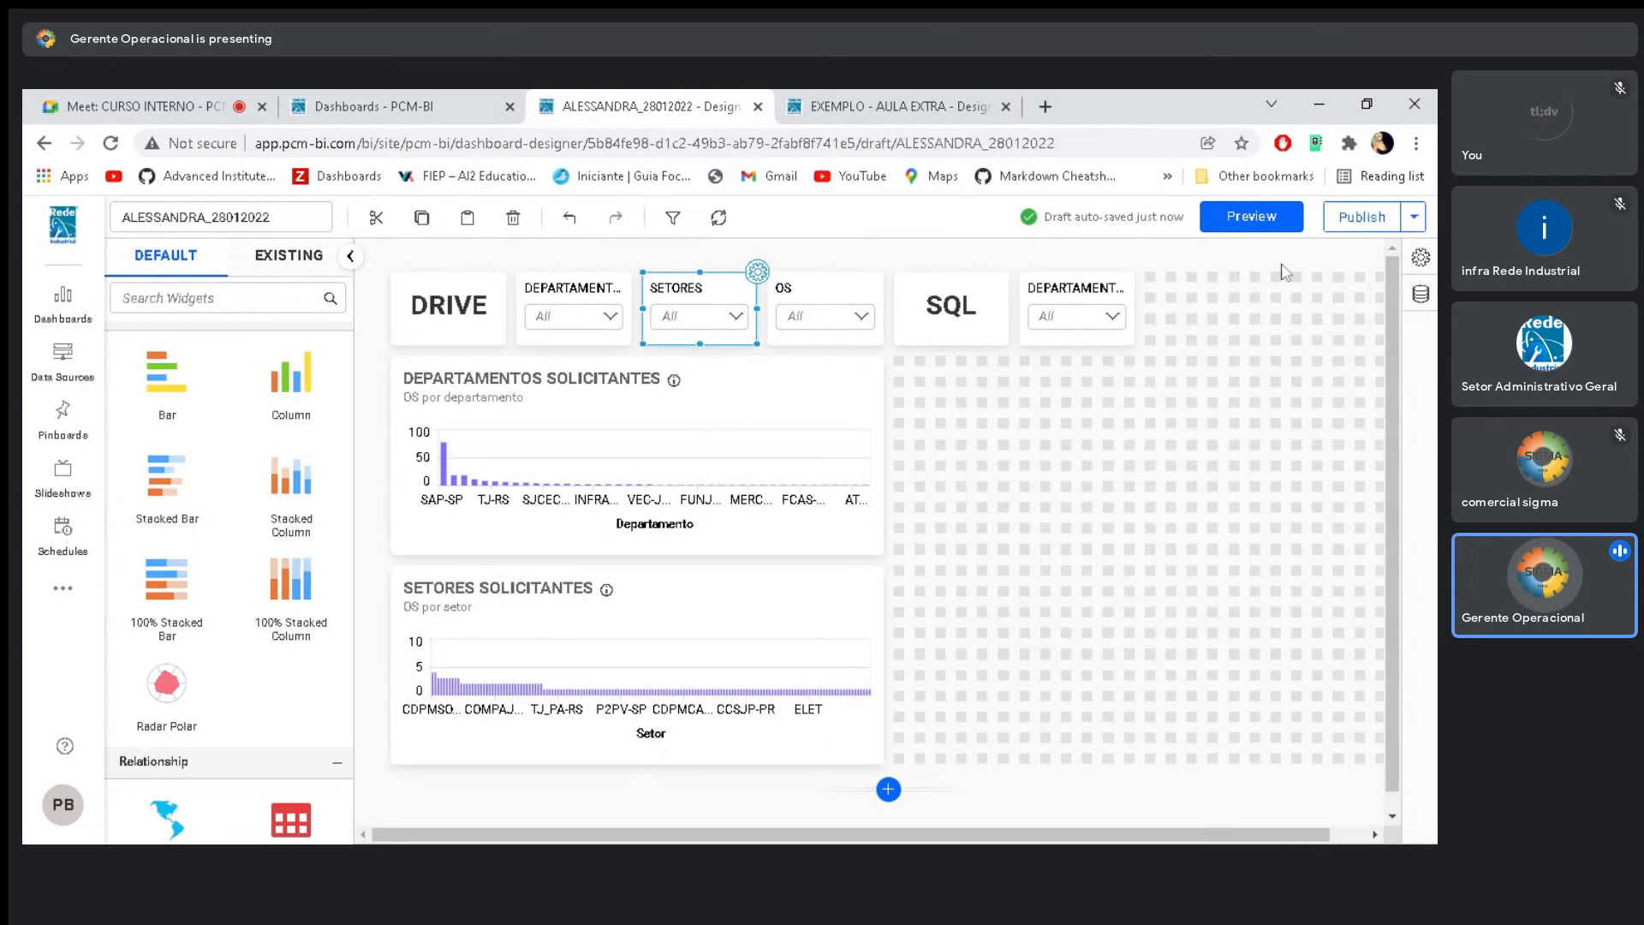
{"action": "left_click", "coordinate": [1163, 278]}
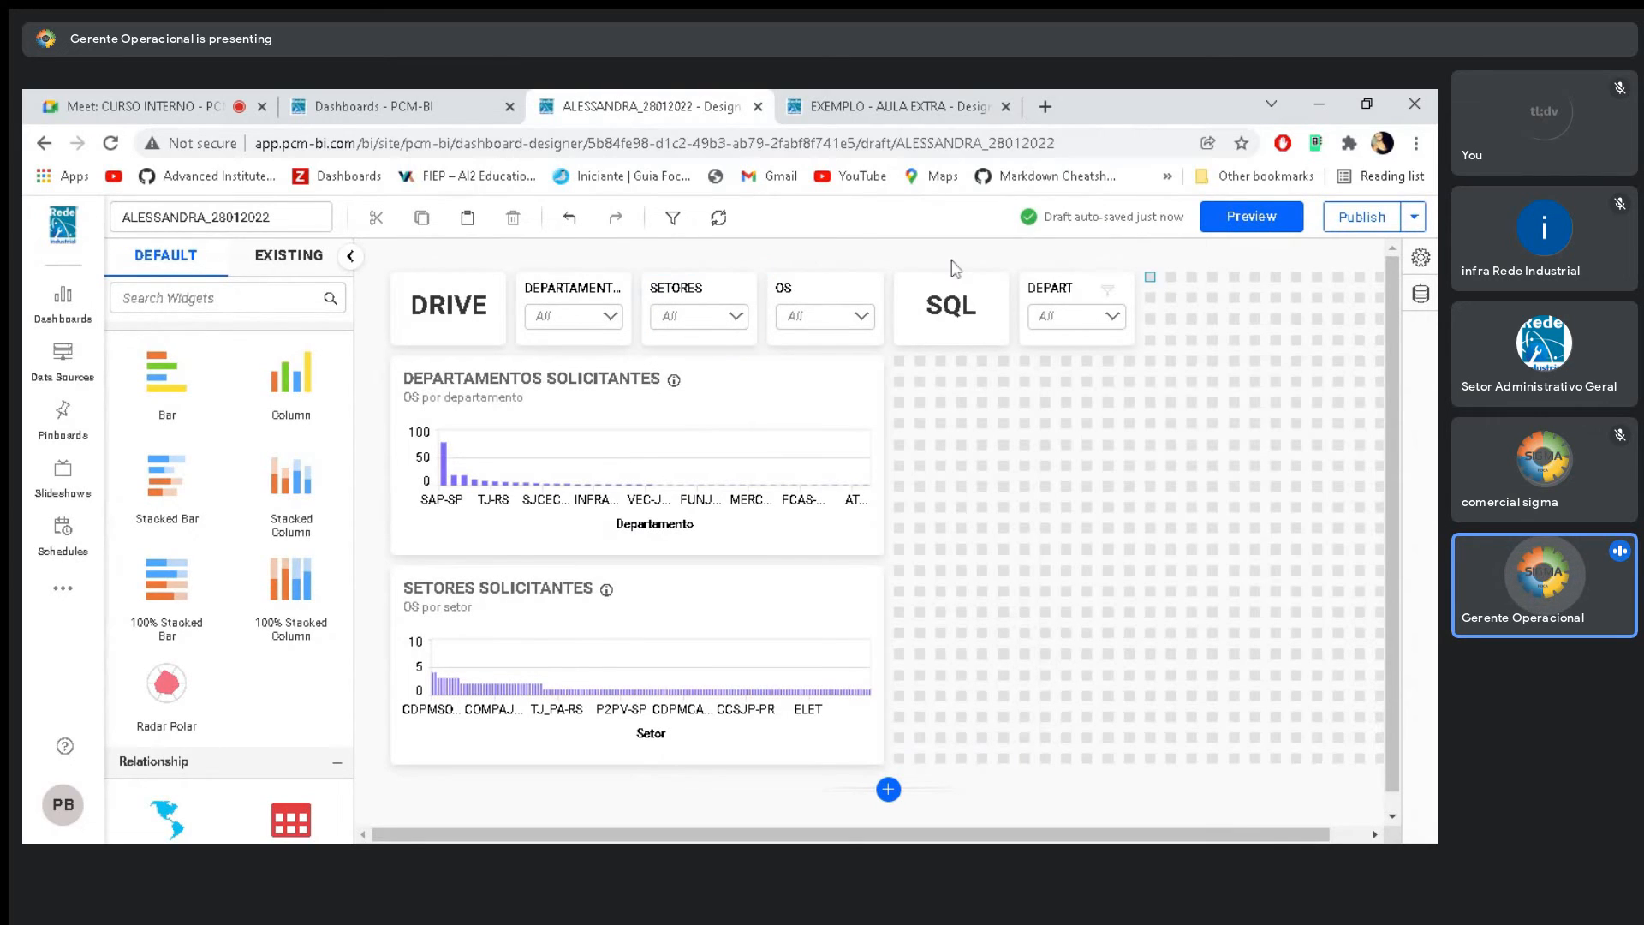
{"action": "left_click", "coordinate": [482, 236]}
Switch the copied SETORES filter to the florense data source, accepting the data source reset
{"action": "left_click", "coordinate": [1259, 274]}
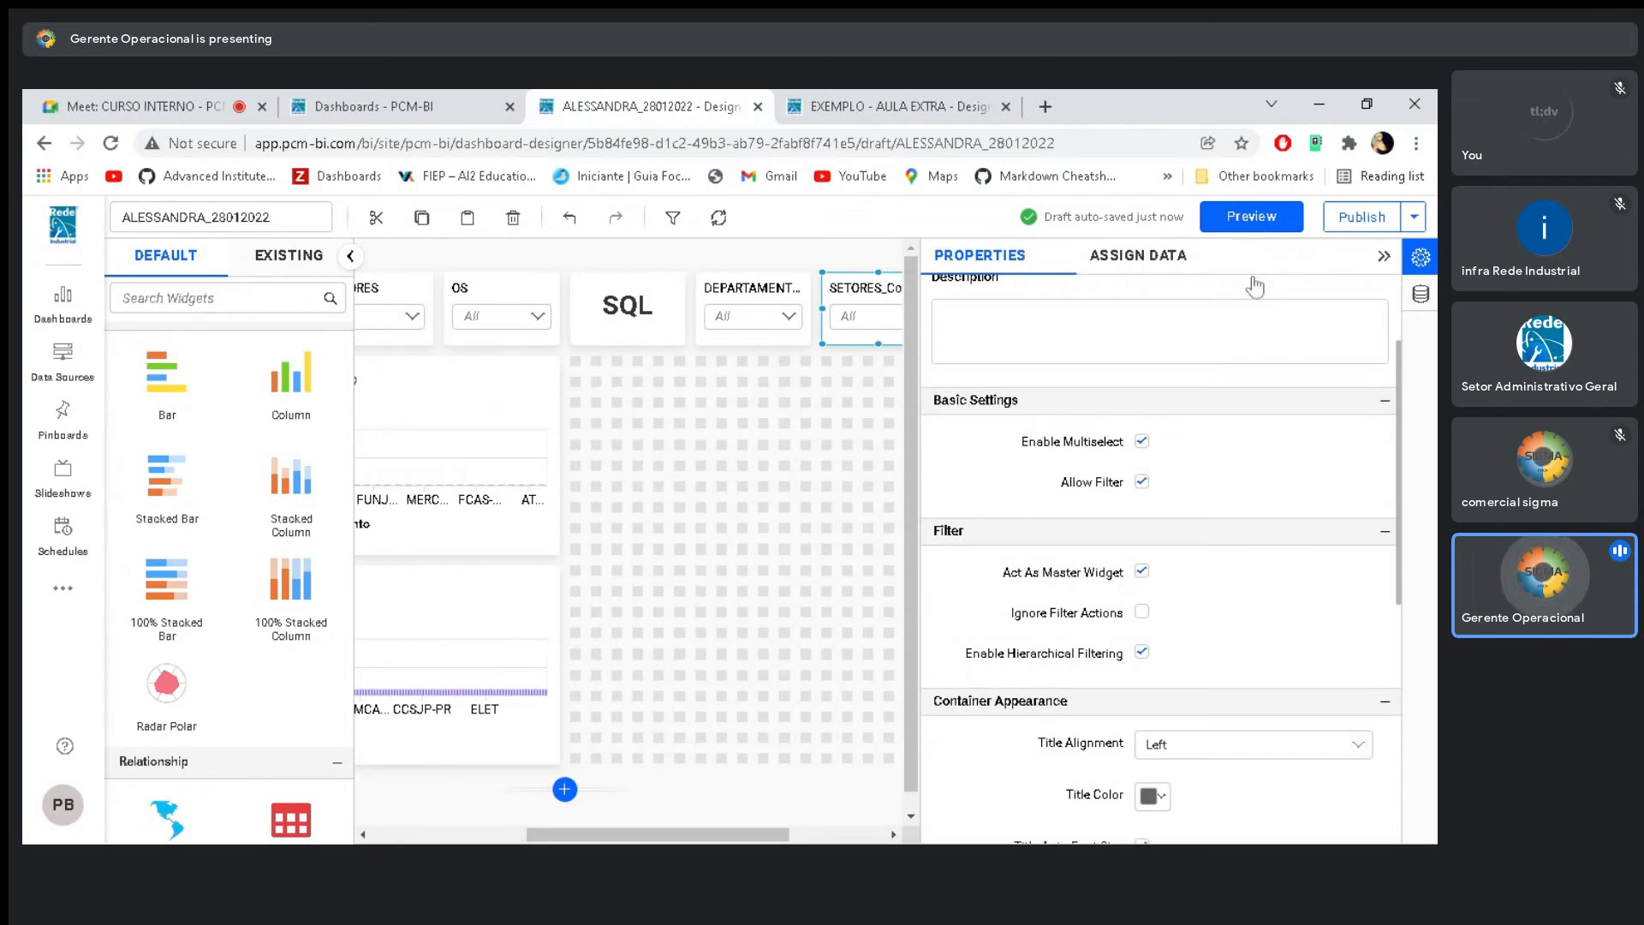
{"action": "left_click", "coordinate": [1150, 257]}
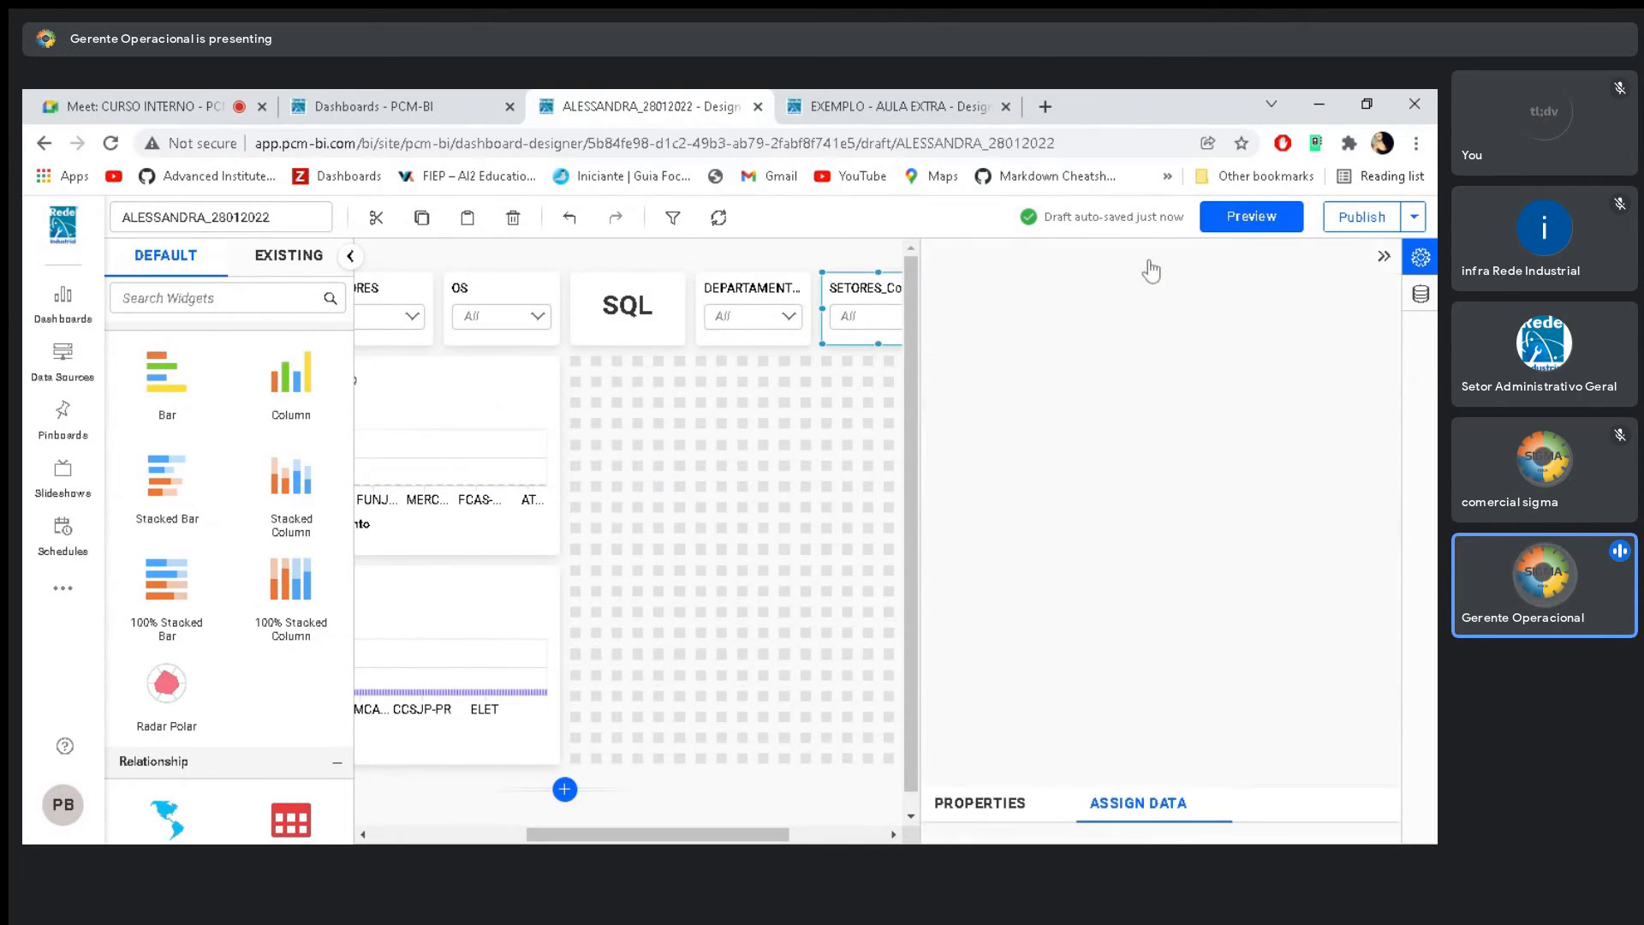
{"action": "left_click", "coordinate": [1276, 261]}
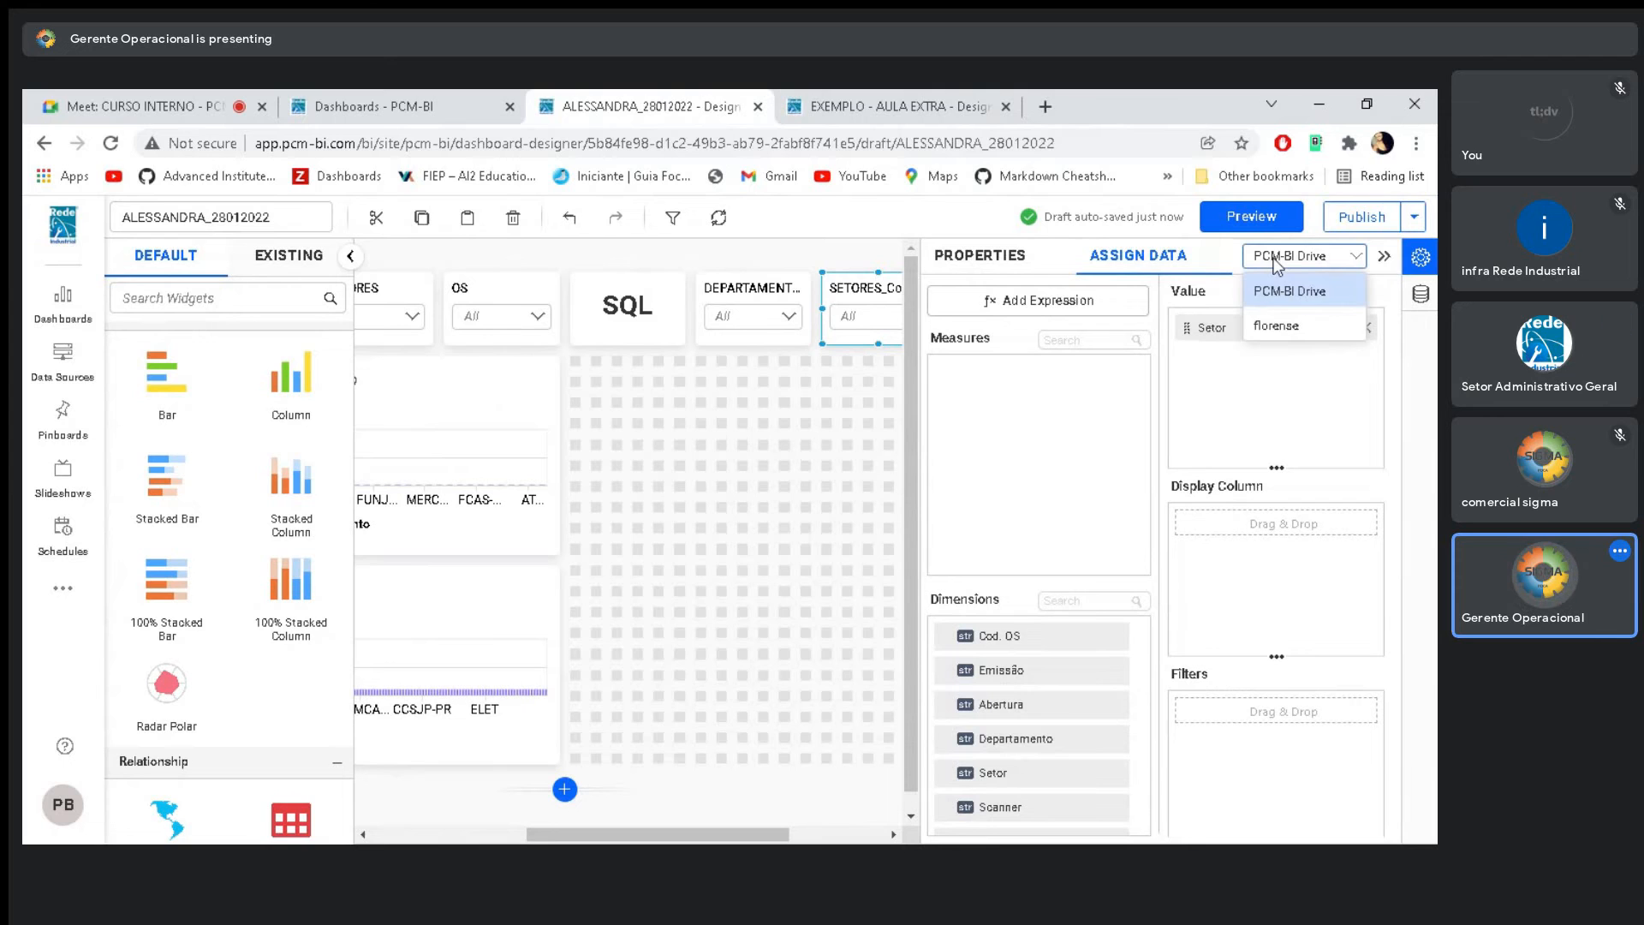
{"action": "left_click", "coordinate": [1276, 327]}
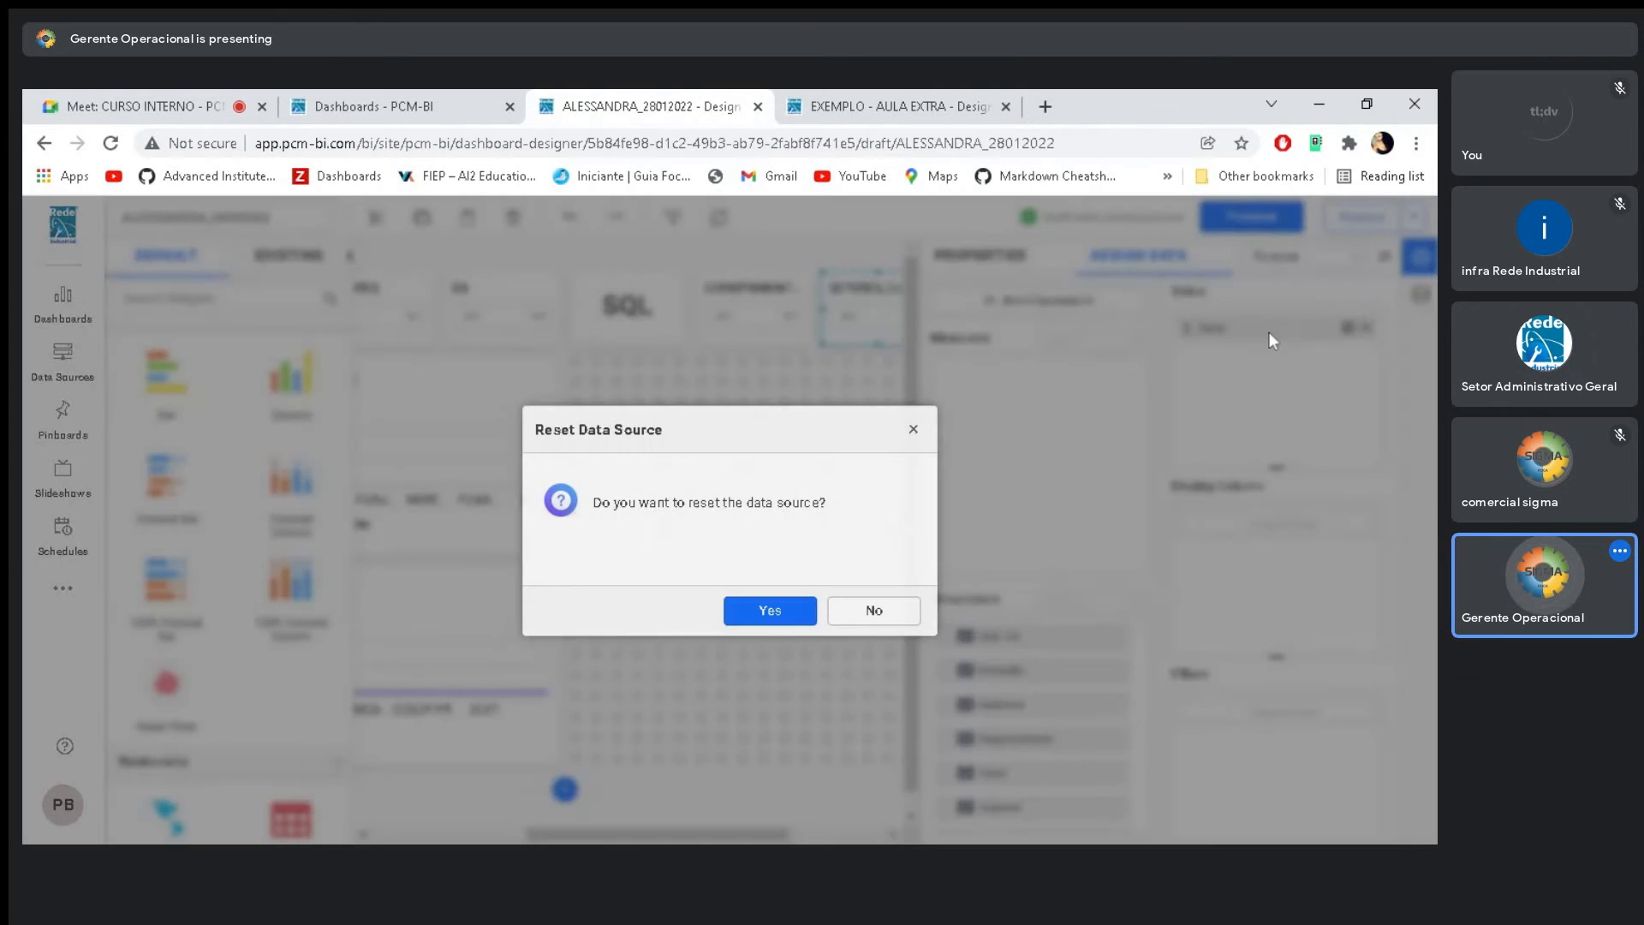
{"action": "left_click", "coordinate": [771, 610]}
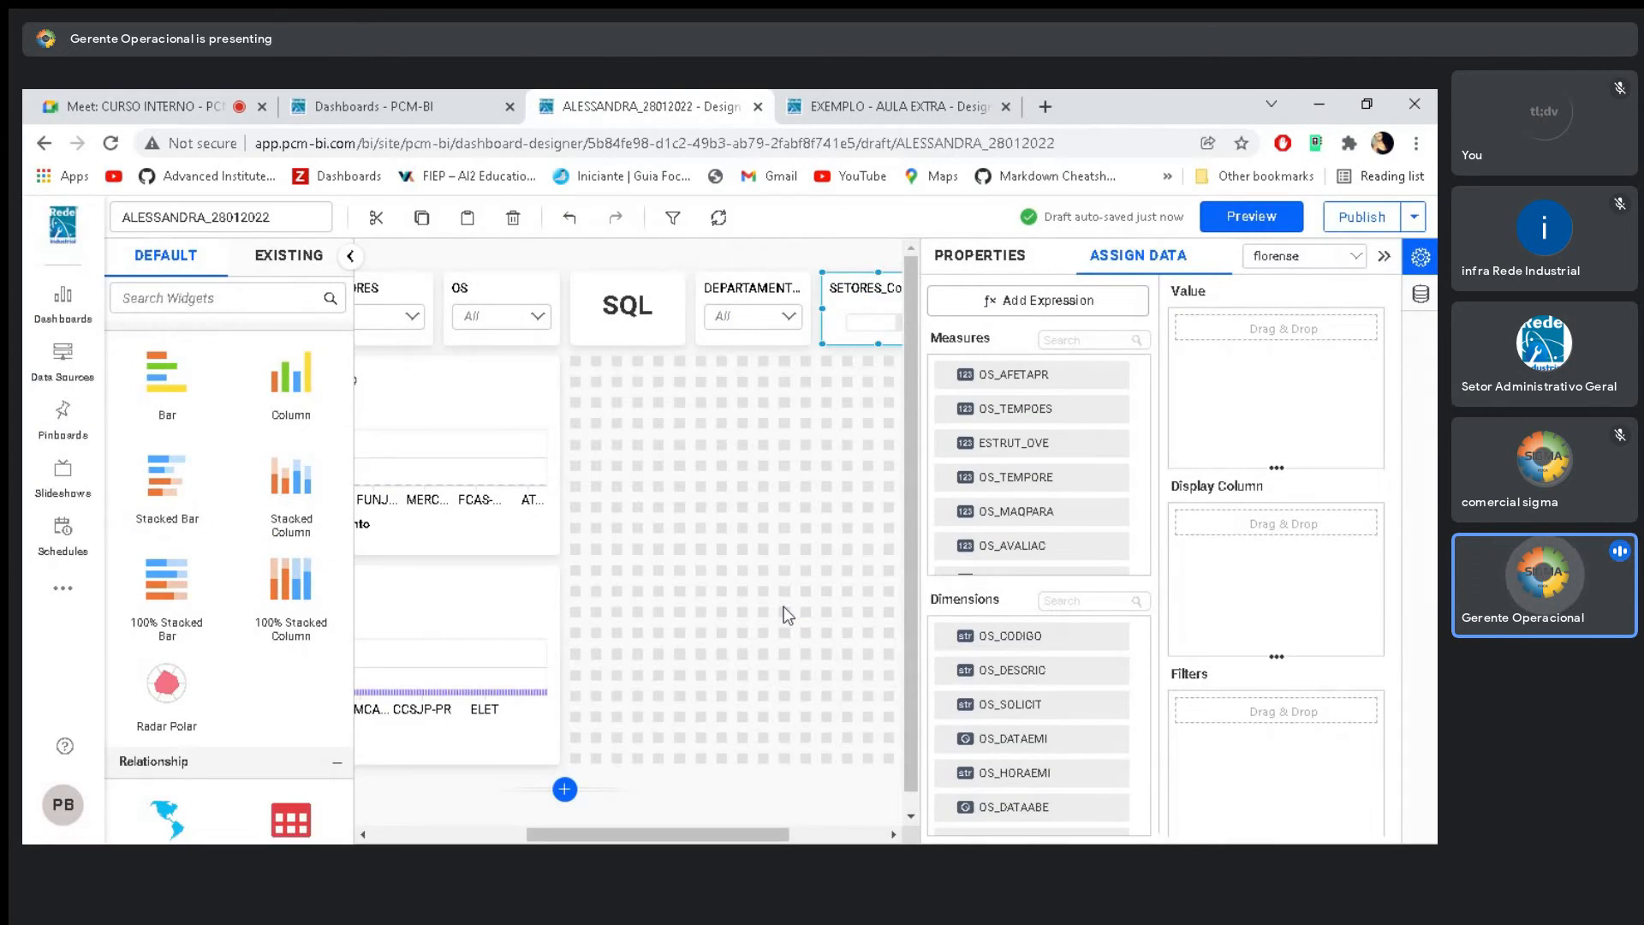
Search the dimensions for "set" and assign SET_CODIGO as the value of the copied SETORES filter
{"action": "left_click", "coordinate": [1081, 600]}
{"action": "type", "text": "set"}
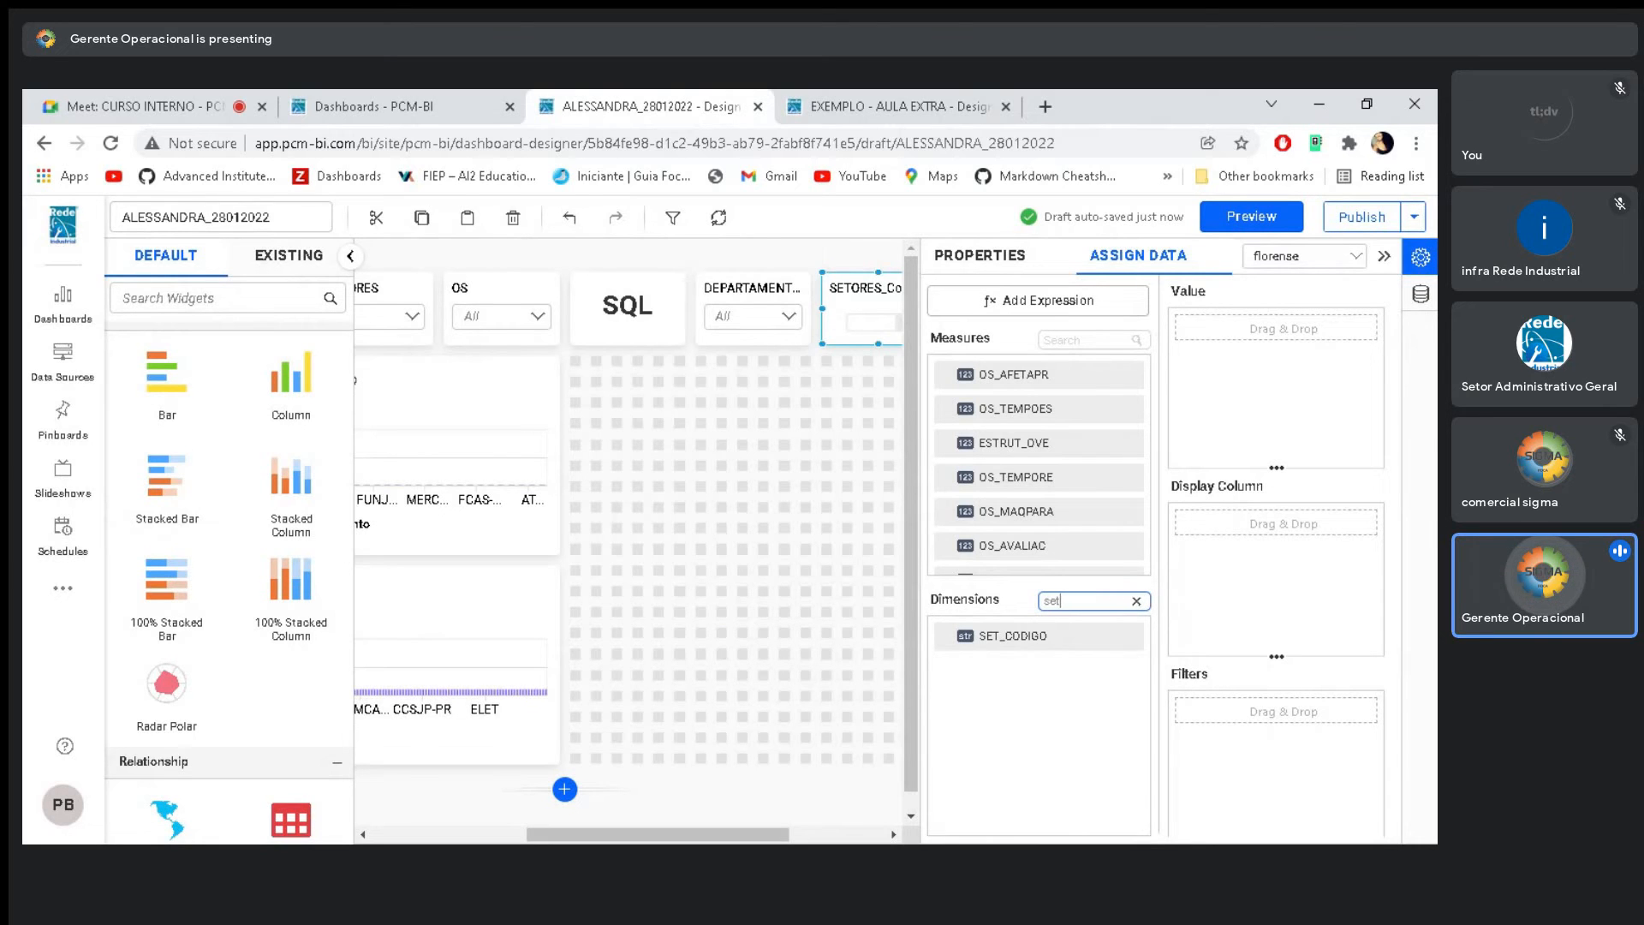
{"action": "left_click_drag", "start_coordinate": [1059, 633], "coordinate": [1201, 332]}
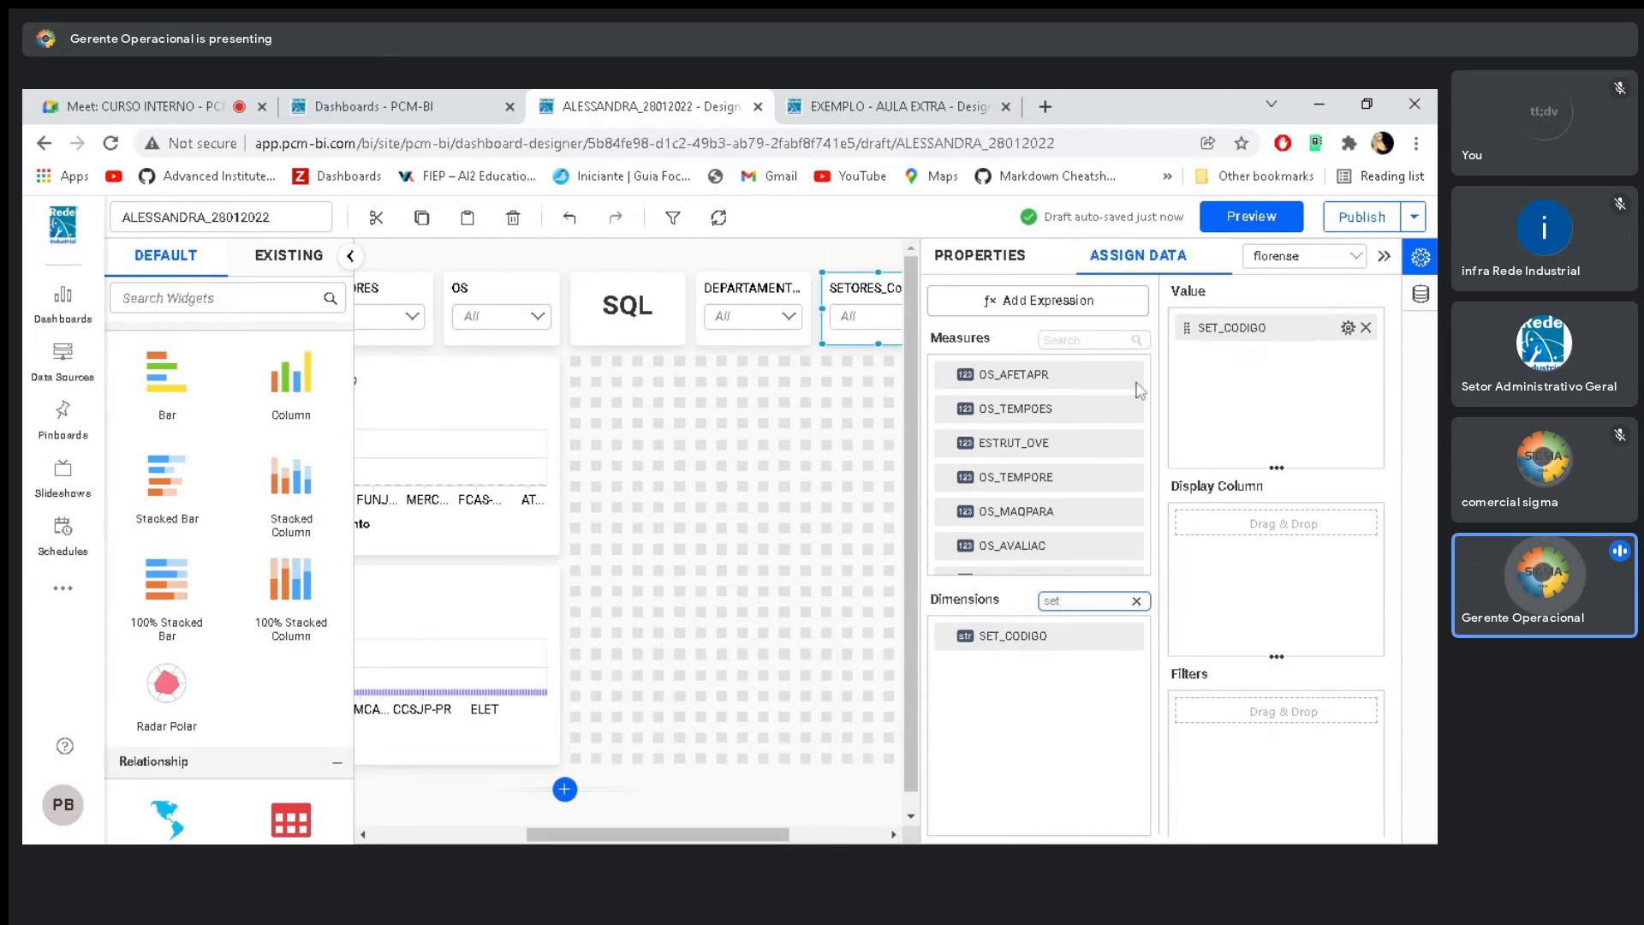
Rename the copied filter in the SQL section as SETORES and open the dashboard preview
{"action": "left_click", "coordinate": [979, 255]}
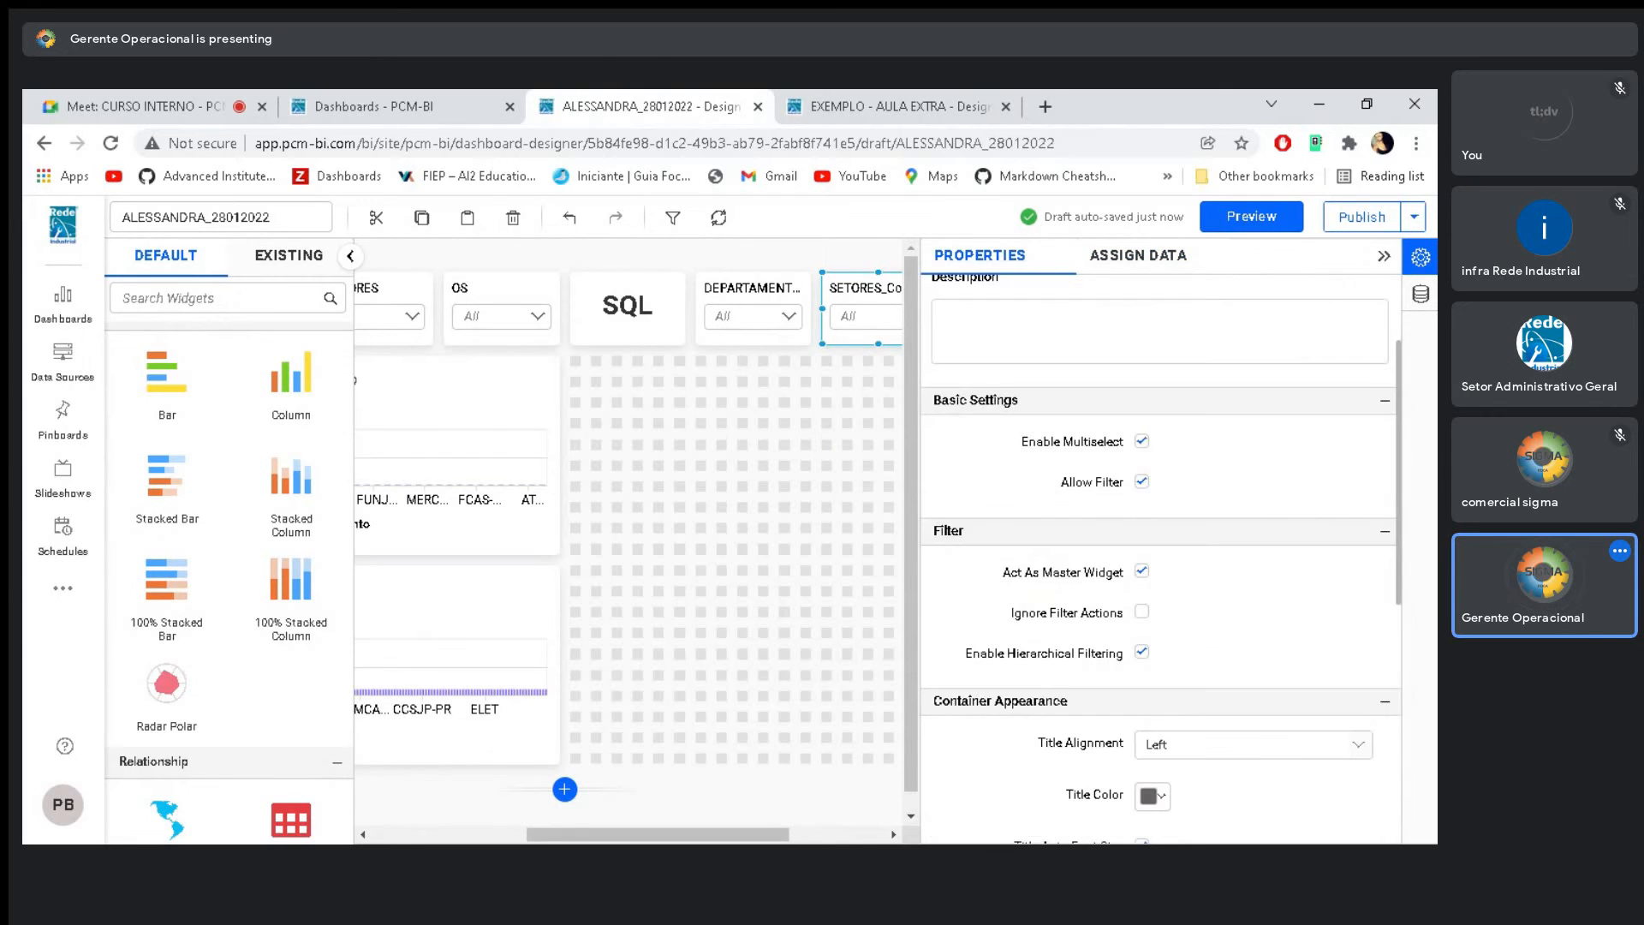
{"action": "left_click_drag", "start_coordinate": [1039, 320], "coordinate": [1001, 321]}
{"action": "key", "text": "BackSpace"}
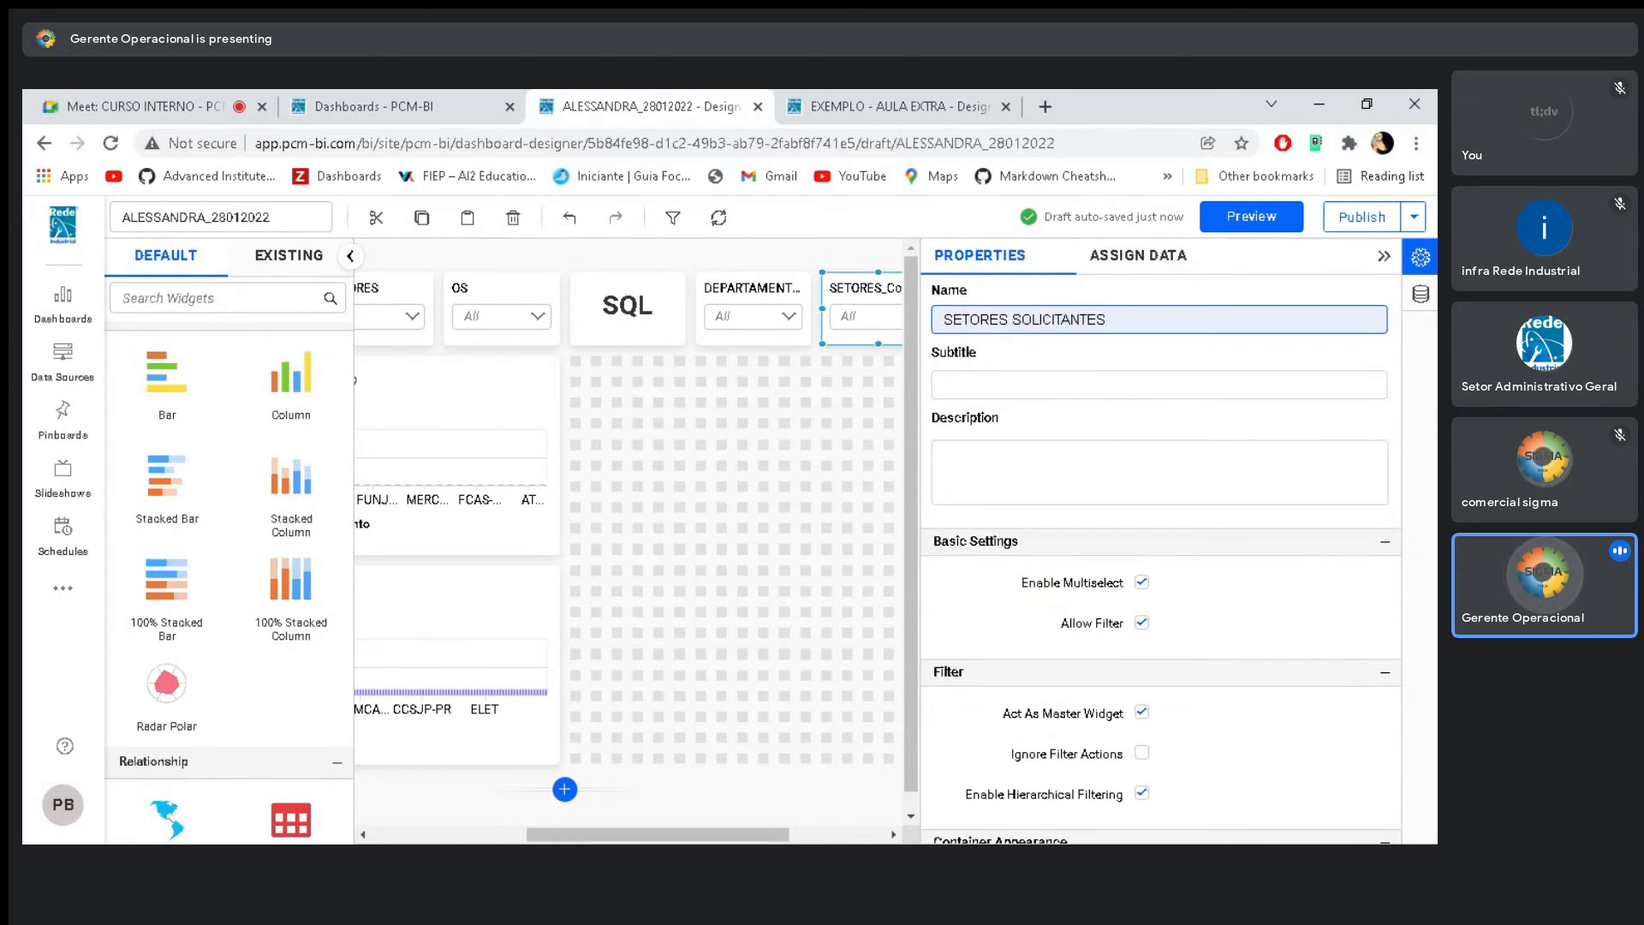
{"action": "left_click", "coordinate": [1251, 216]}
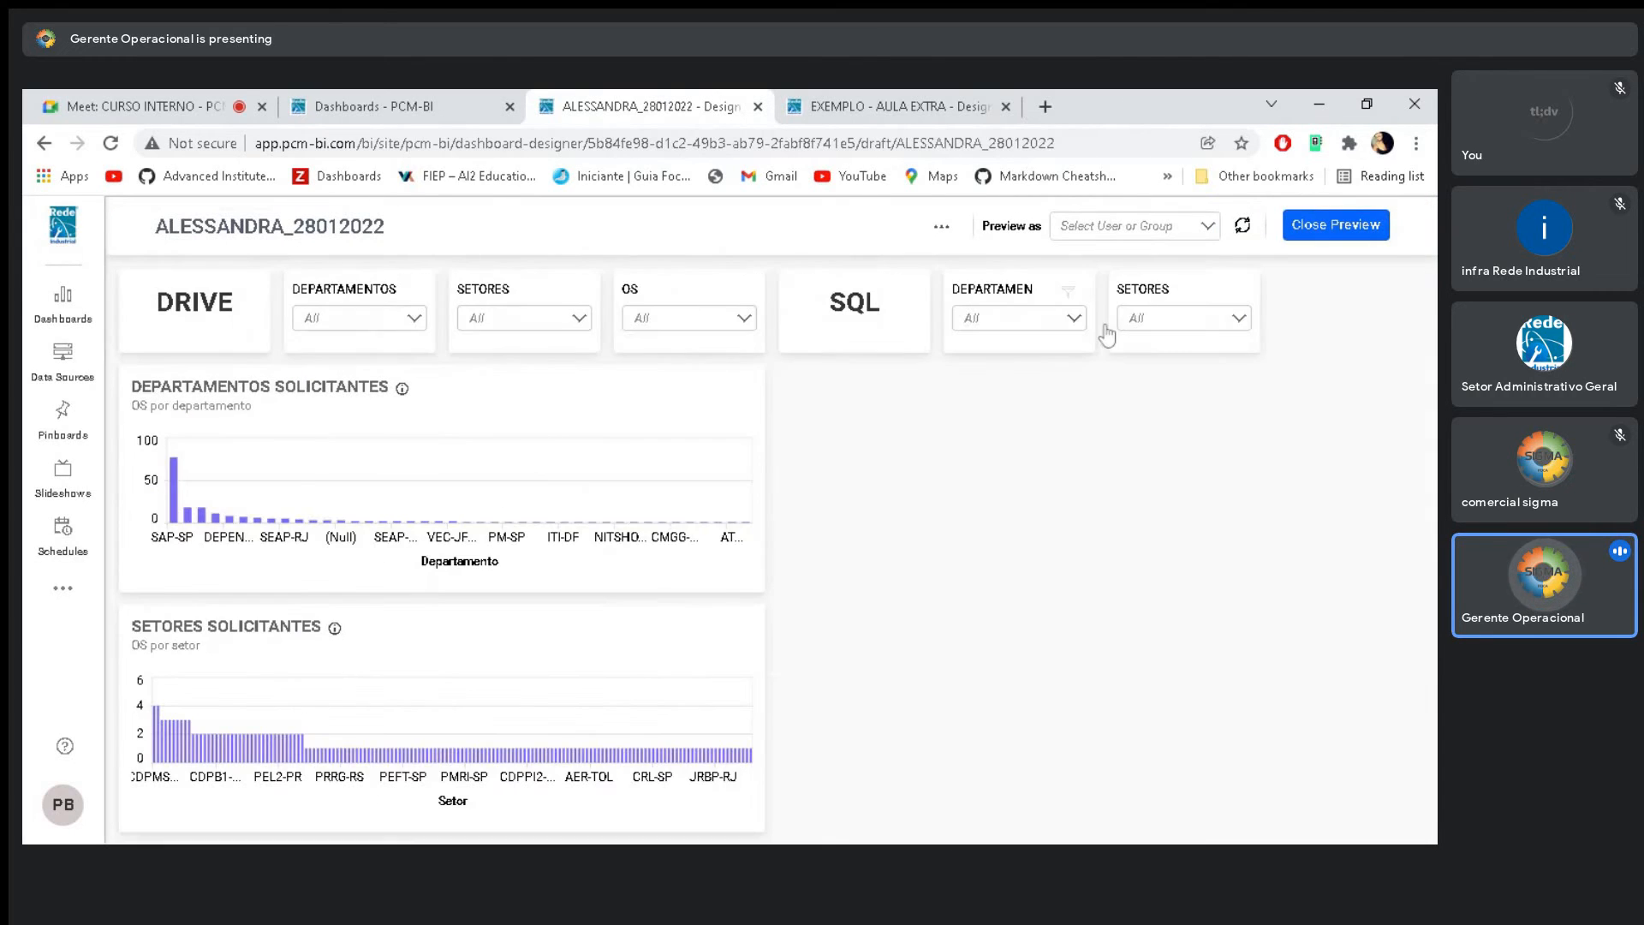
Inspect the value list of the SQL section's SETORES filter against the DRIVE section's SETORES filter and leave the preview
{"action": "left_click", "coordinate": [1165, 318]}
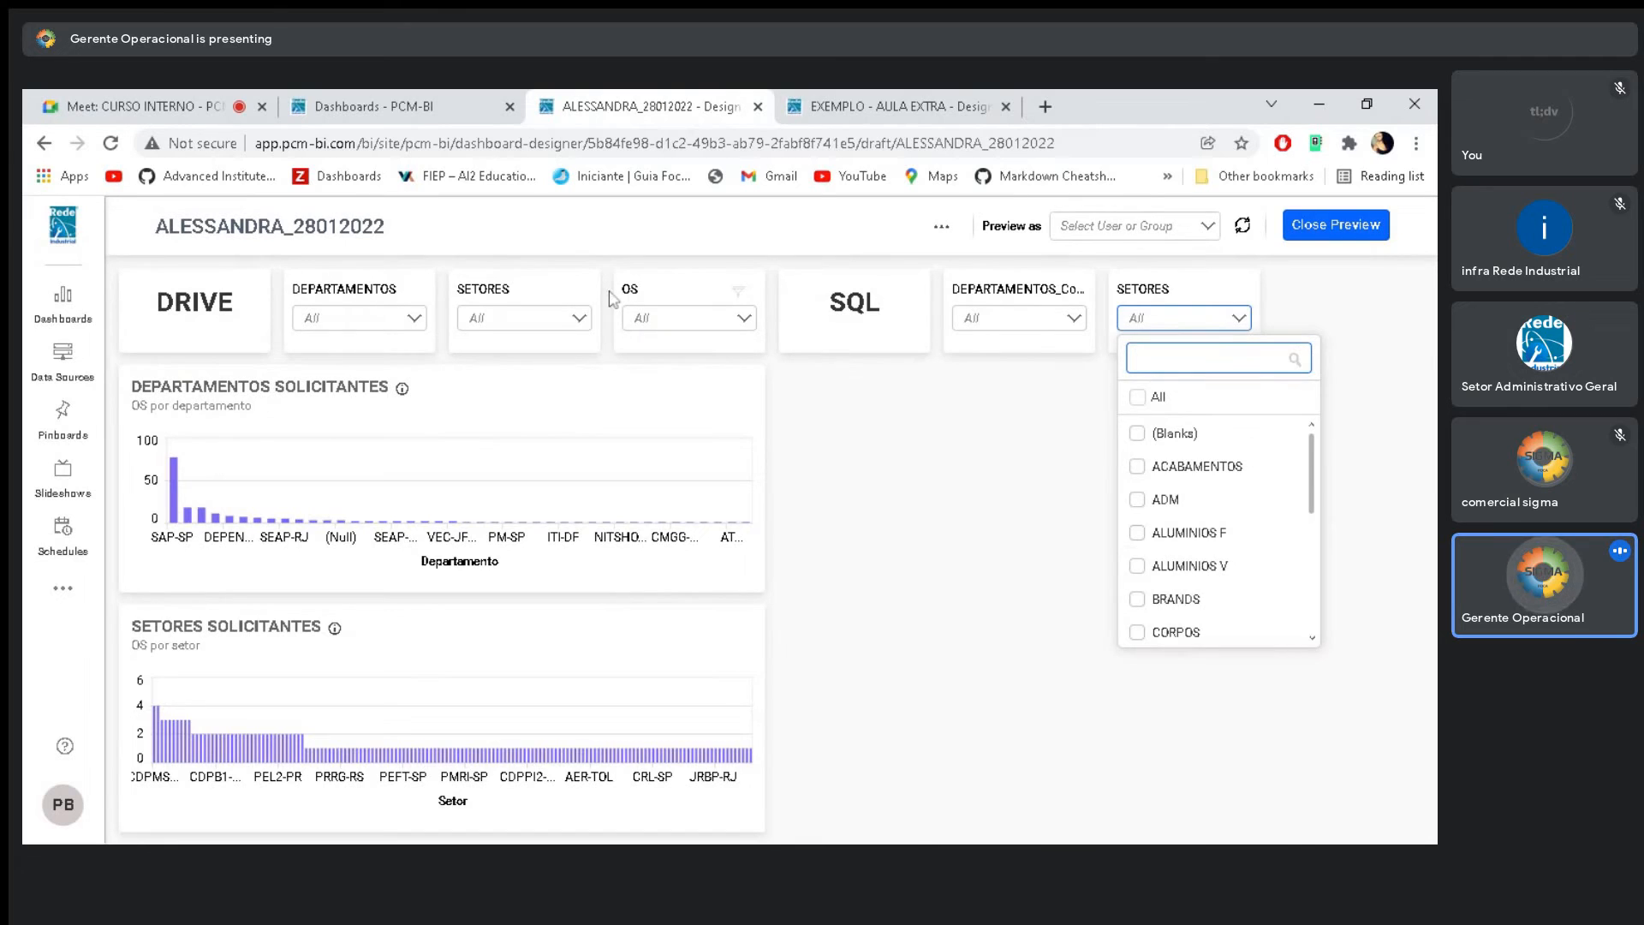
{"action": "left_click", "coordinate": [576, 322]}
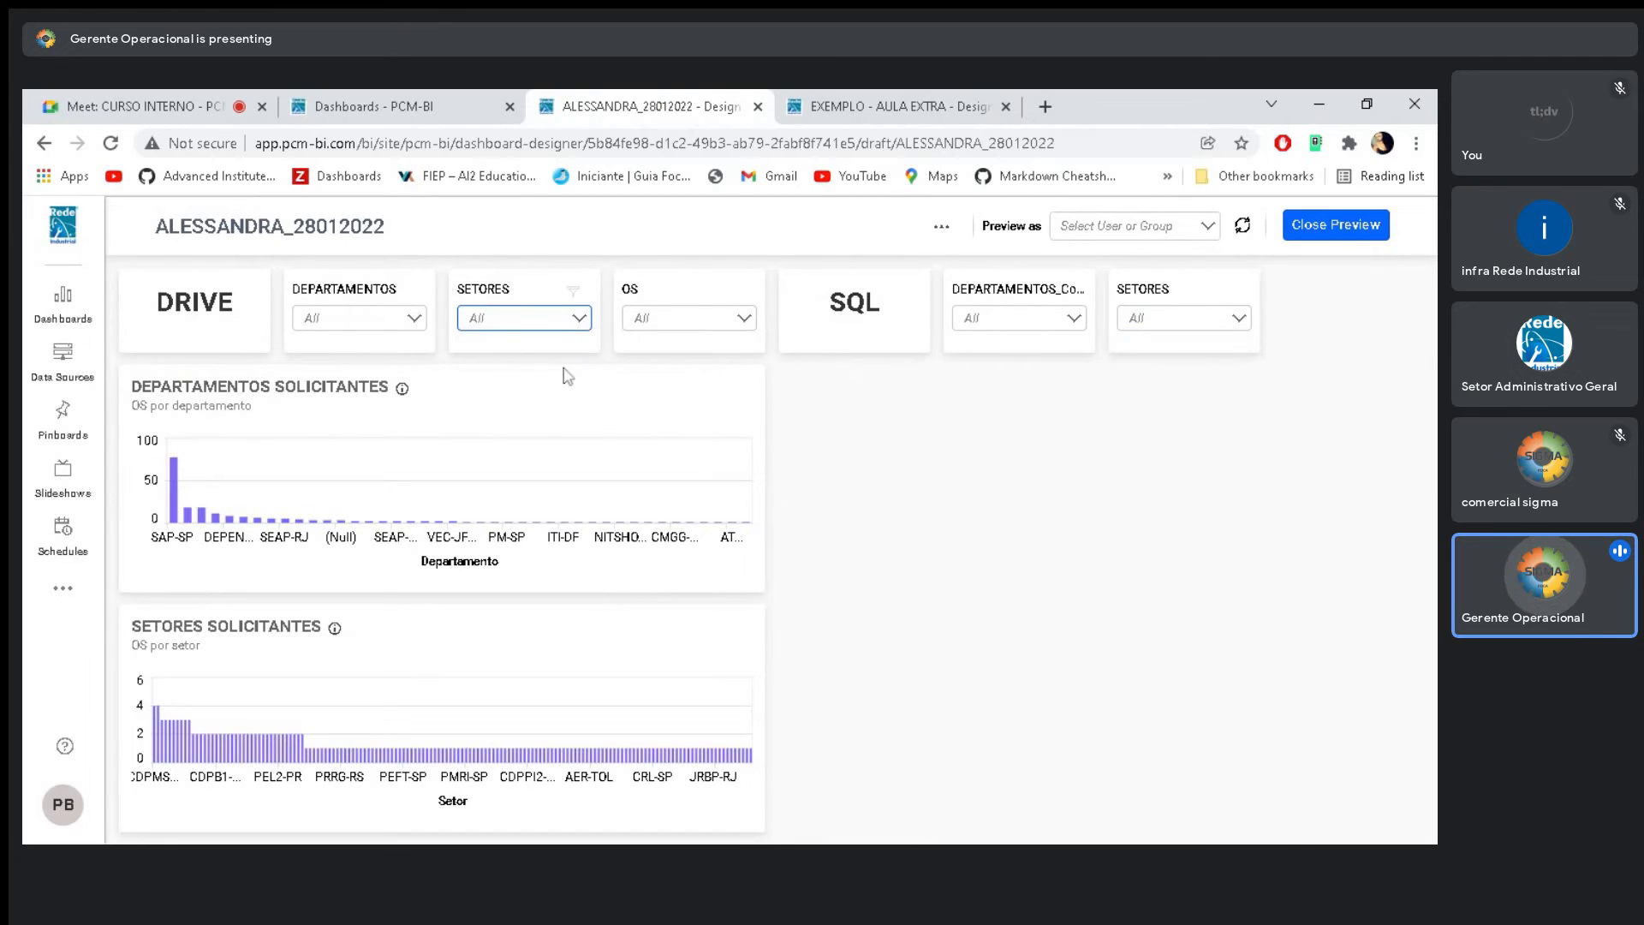
{"action": "left_click", "coordinate": [548, 327]}
{"action": "left_click", "coordinate": [1368, 236]}
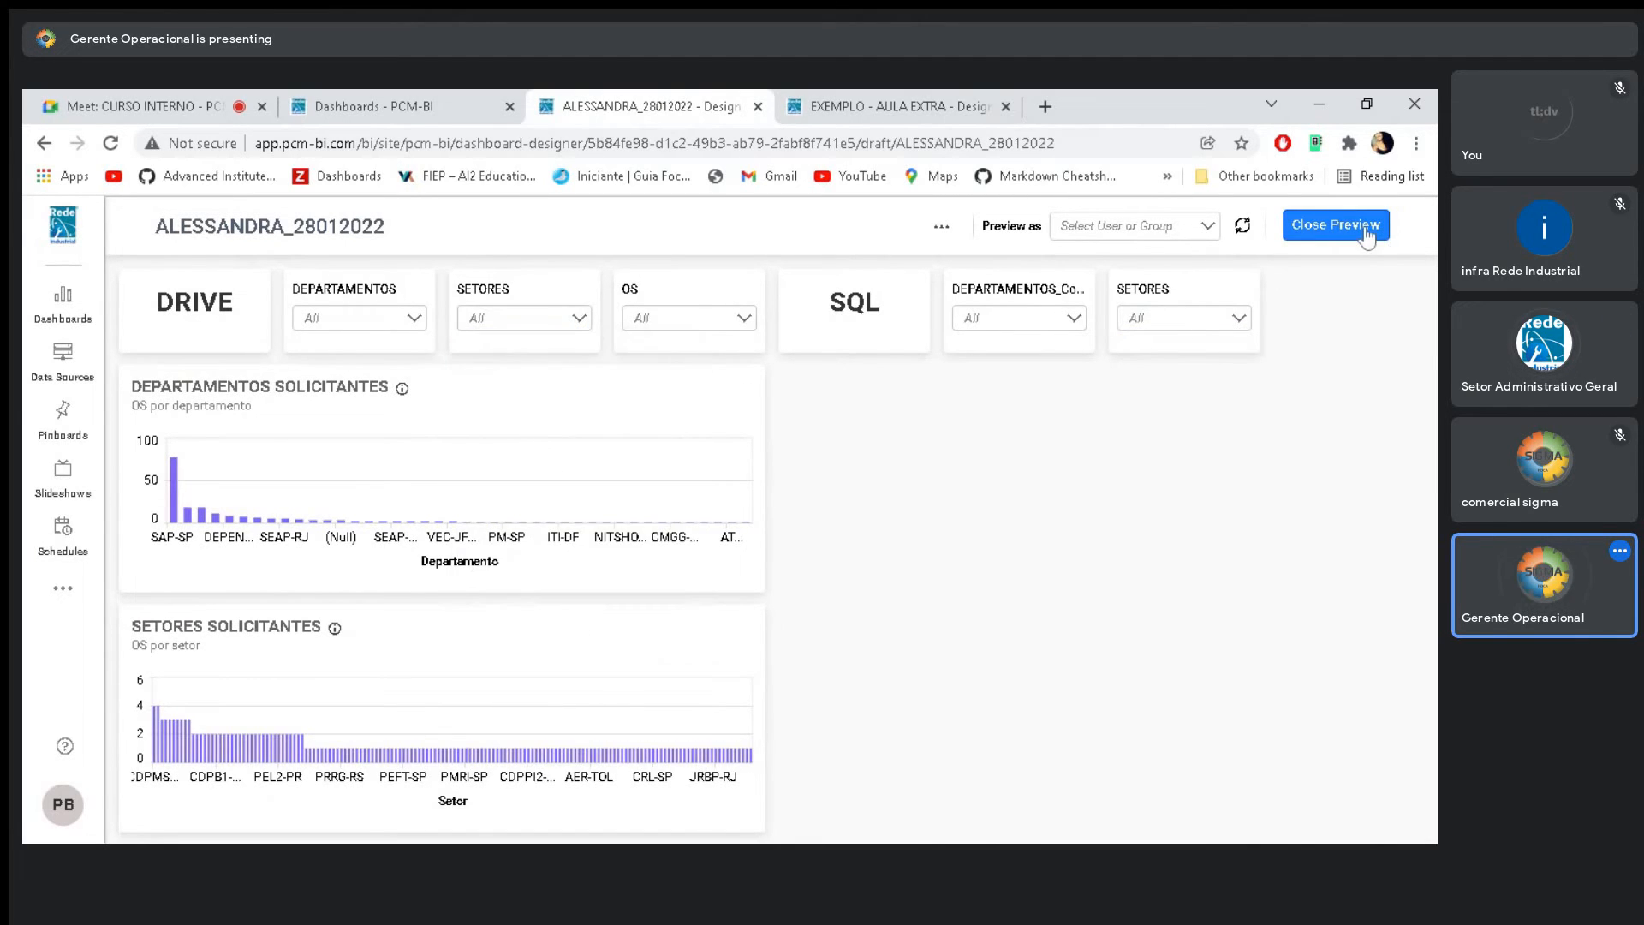
{"action": "left_click", "coordinate": [1368, 235]}
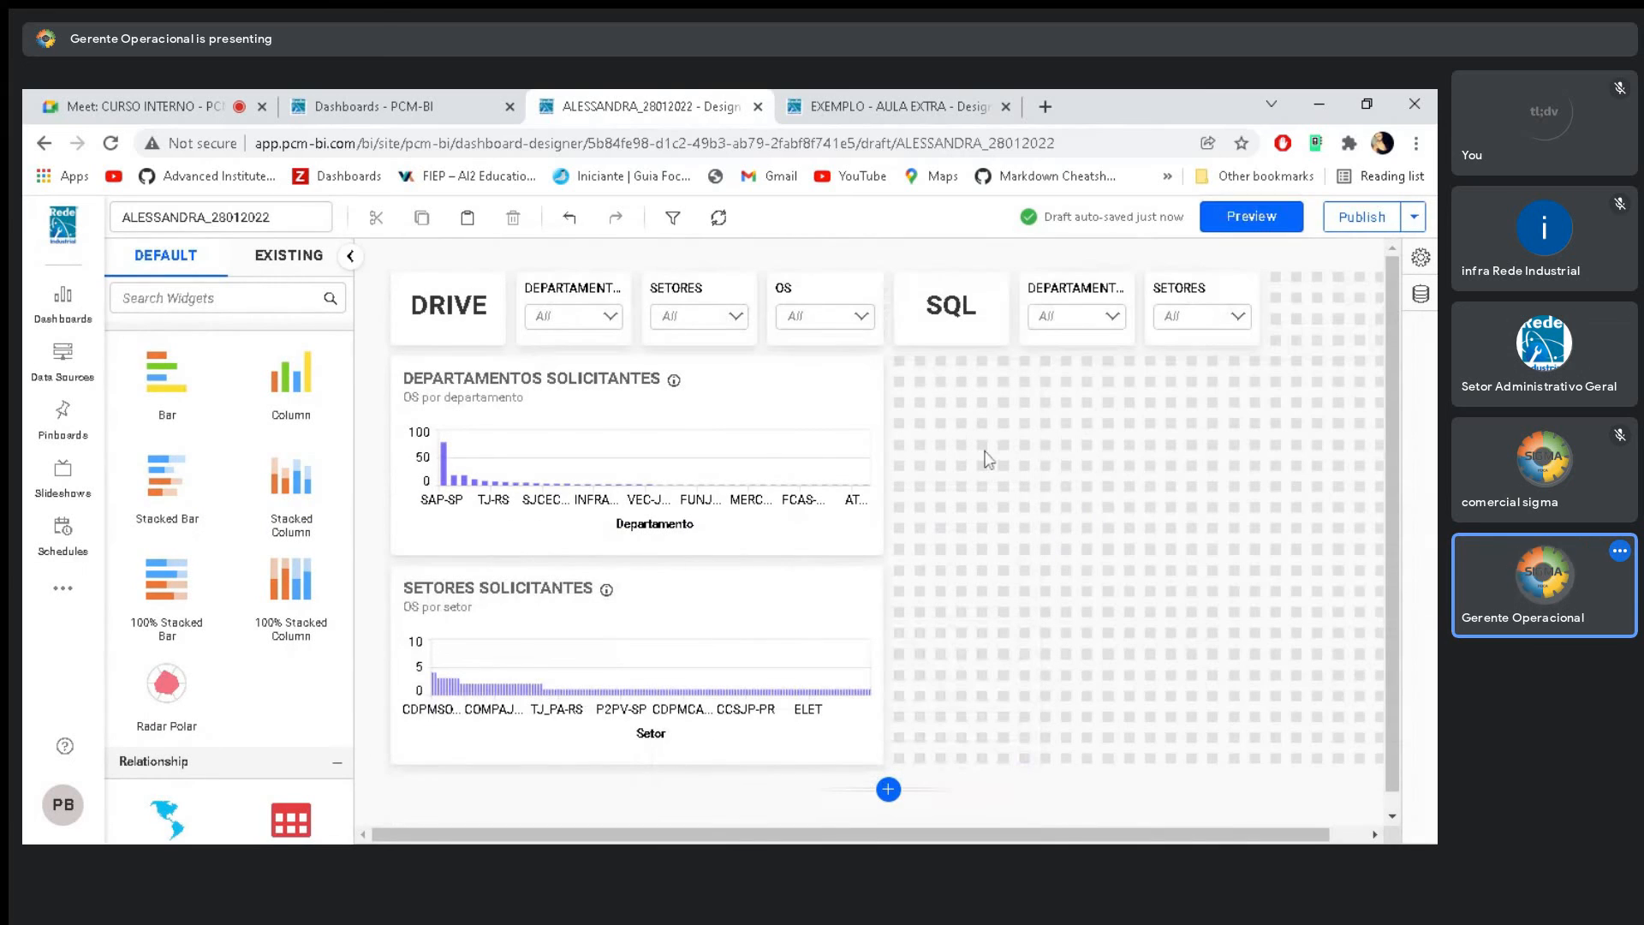
Copy the DRIVE section's OS filter, paste it beside the SQL section's SETORES filter and rename the copy as OS
{"action": "left_click_drag", "start_coordinate": [990, 839], "coordinate": [1027, 840]}
{"action": "left_click", "coordinate": [785, 300]}
{"action": "left_click", "coordinate": [423, 218]}
{"action": "left_click", "coordinate": [1239, 281]}
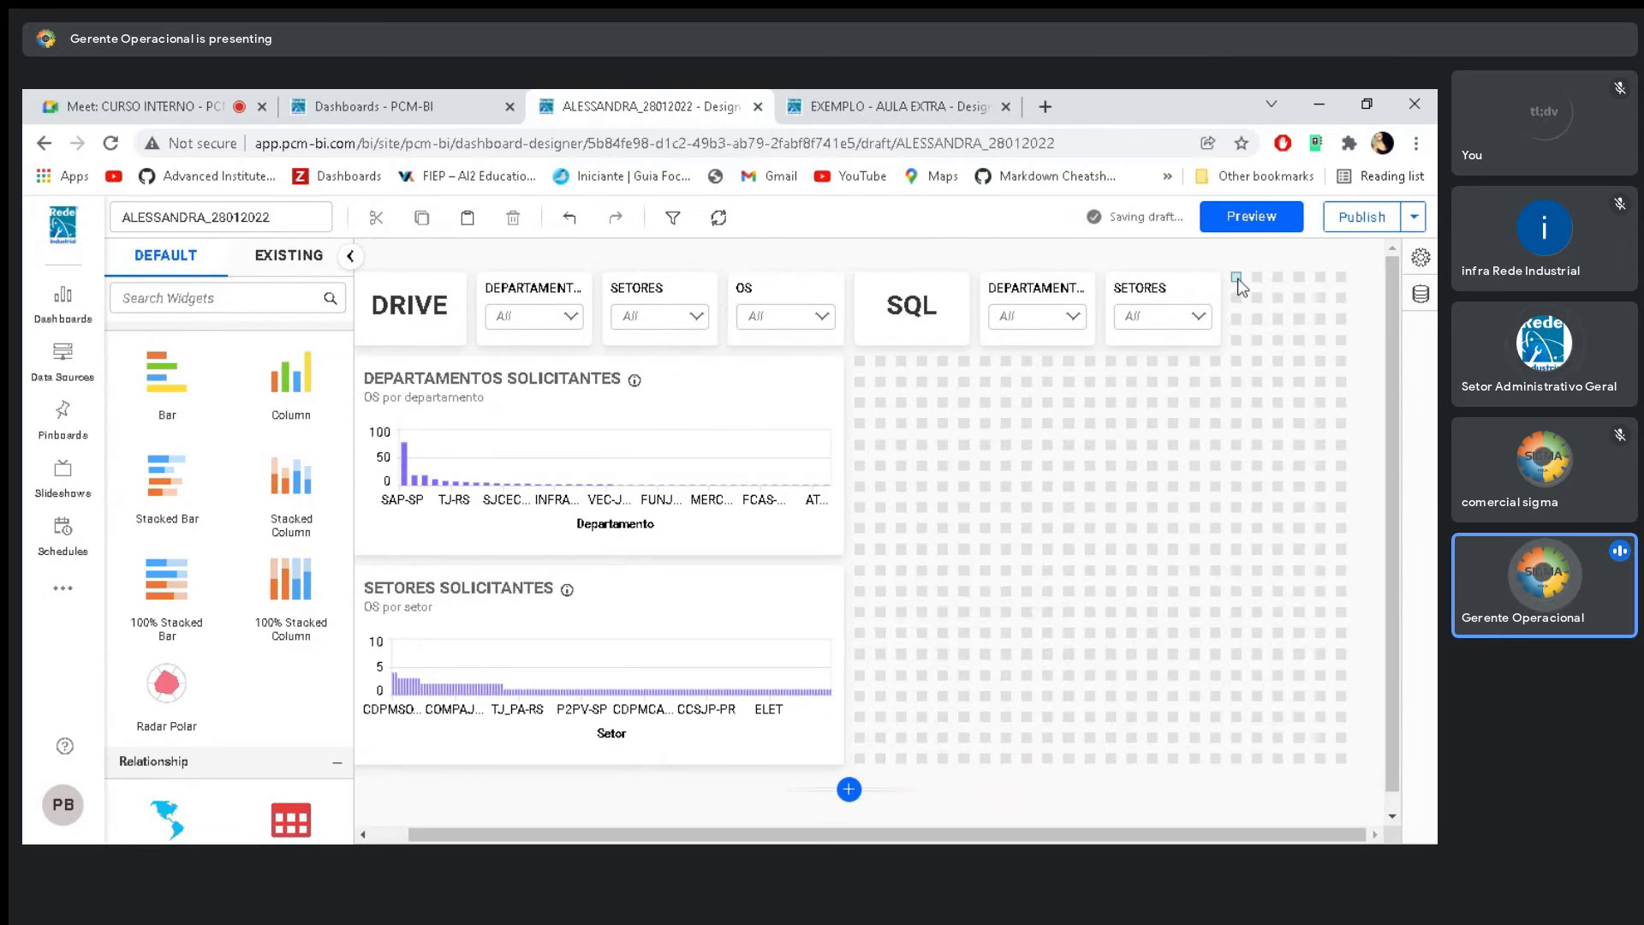
{"action": "left_click", "coordinate": [467, 217]}
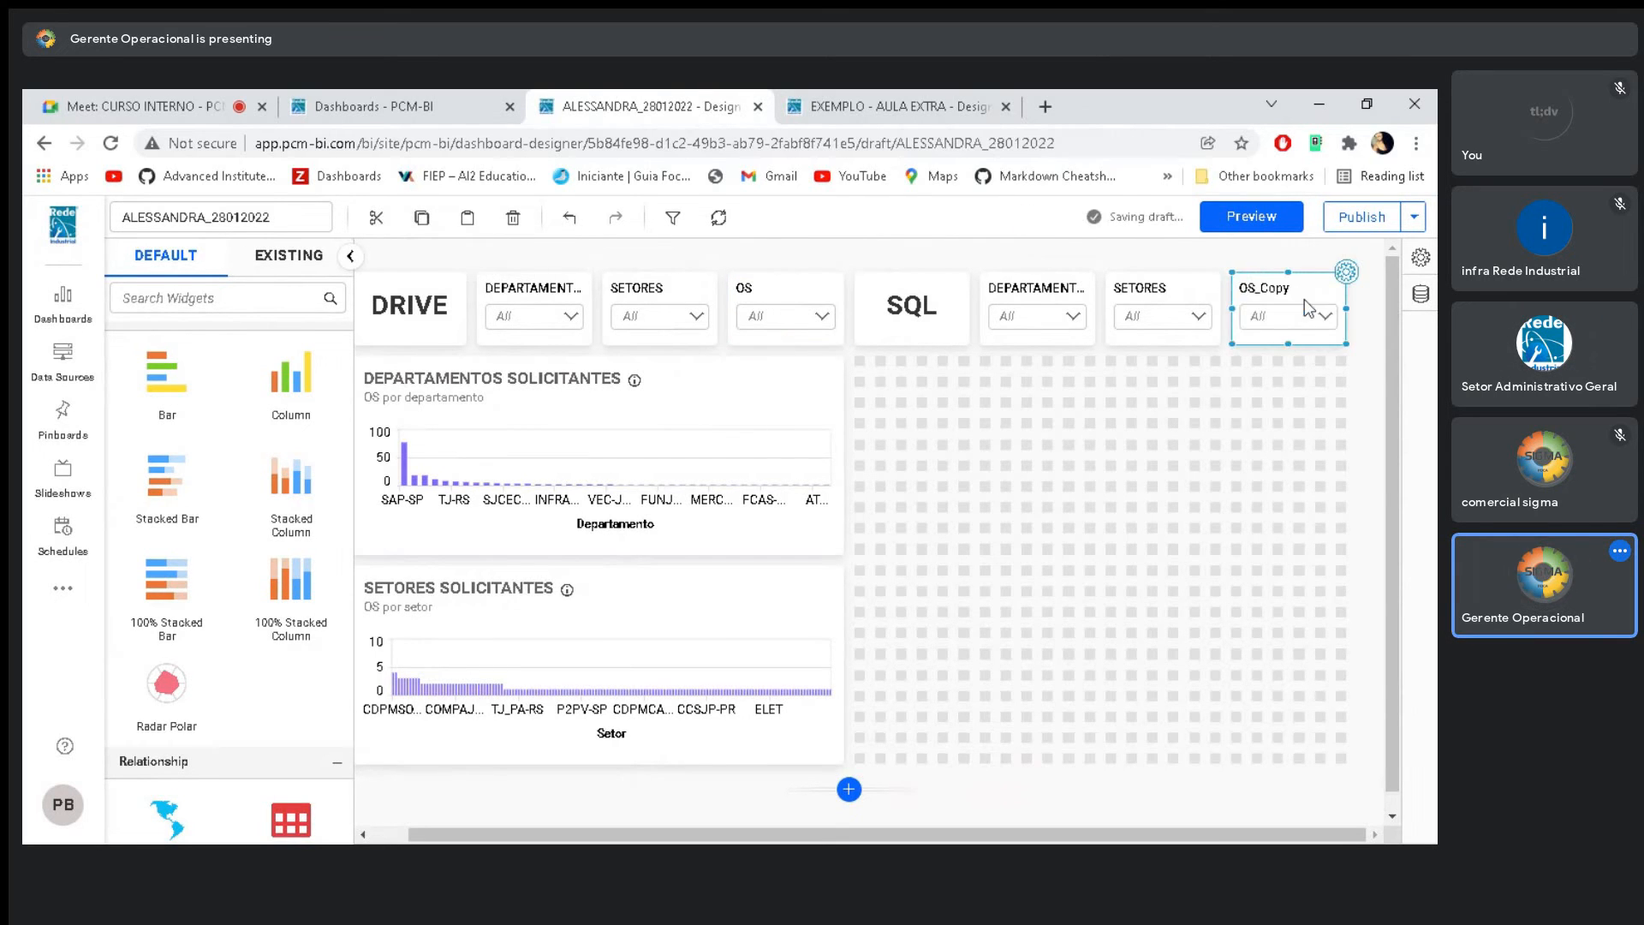
{"action": "left_click", "coordinate": [1346, 271]}
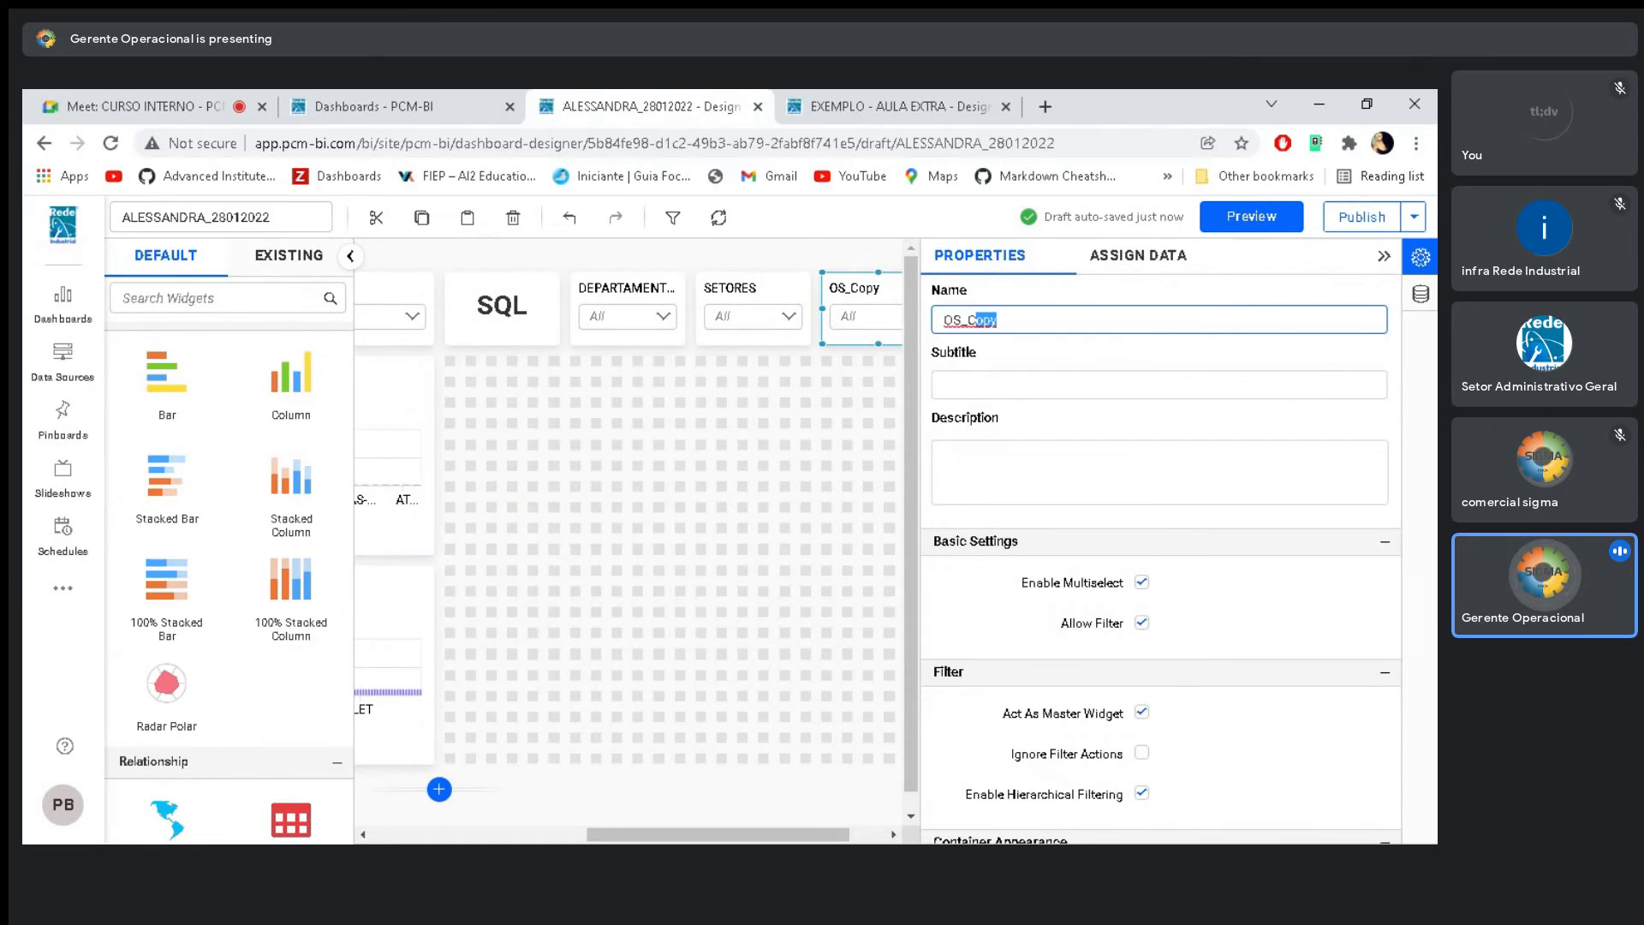
{"action": "key", "text": "BackSpace"}
Switch the copied OS filter to the florense data source, accepting the reset, and assign OS_CODIGO as its value
{"action": "left_click", "coordinate": [1083, 270]}
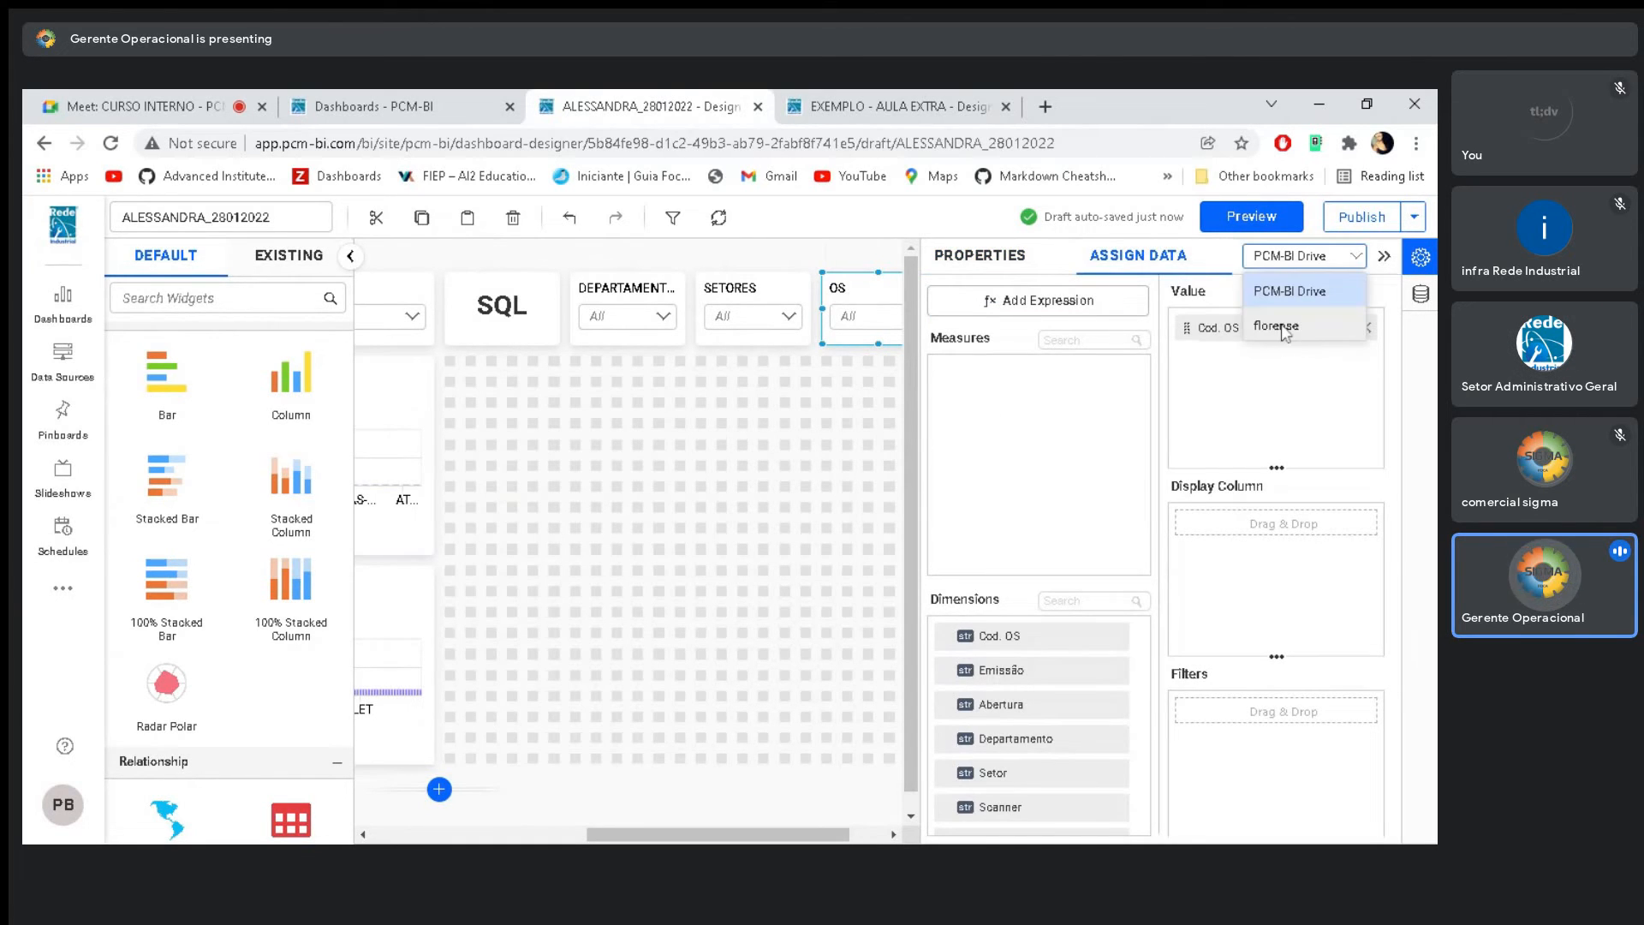
{"action": "left_click", "coordinate": [1285, 337]}
{"action": "left_click", "coordinate": [770, 610]}
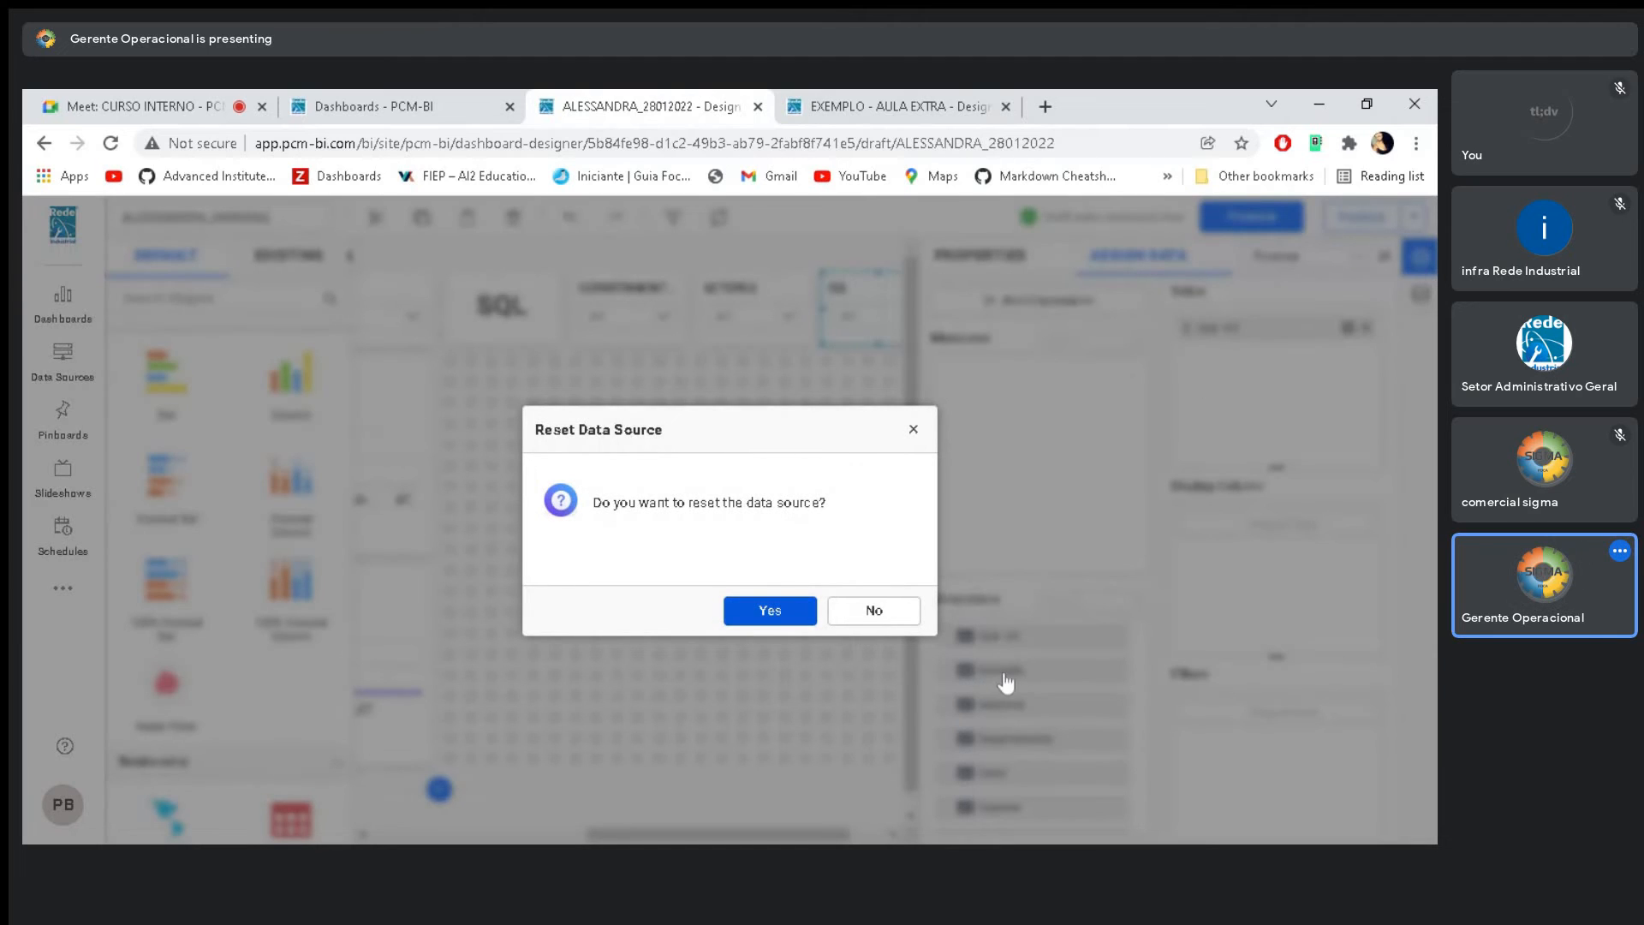
{"action": "left_click_drag", "start_coordinate": [1011, 635], "coordinate": [1255, 323]}
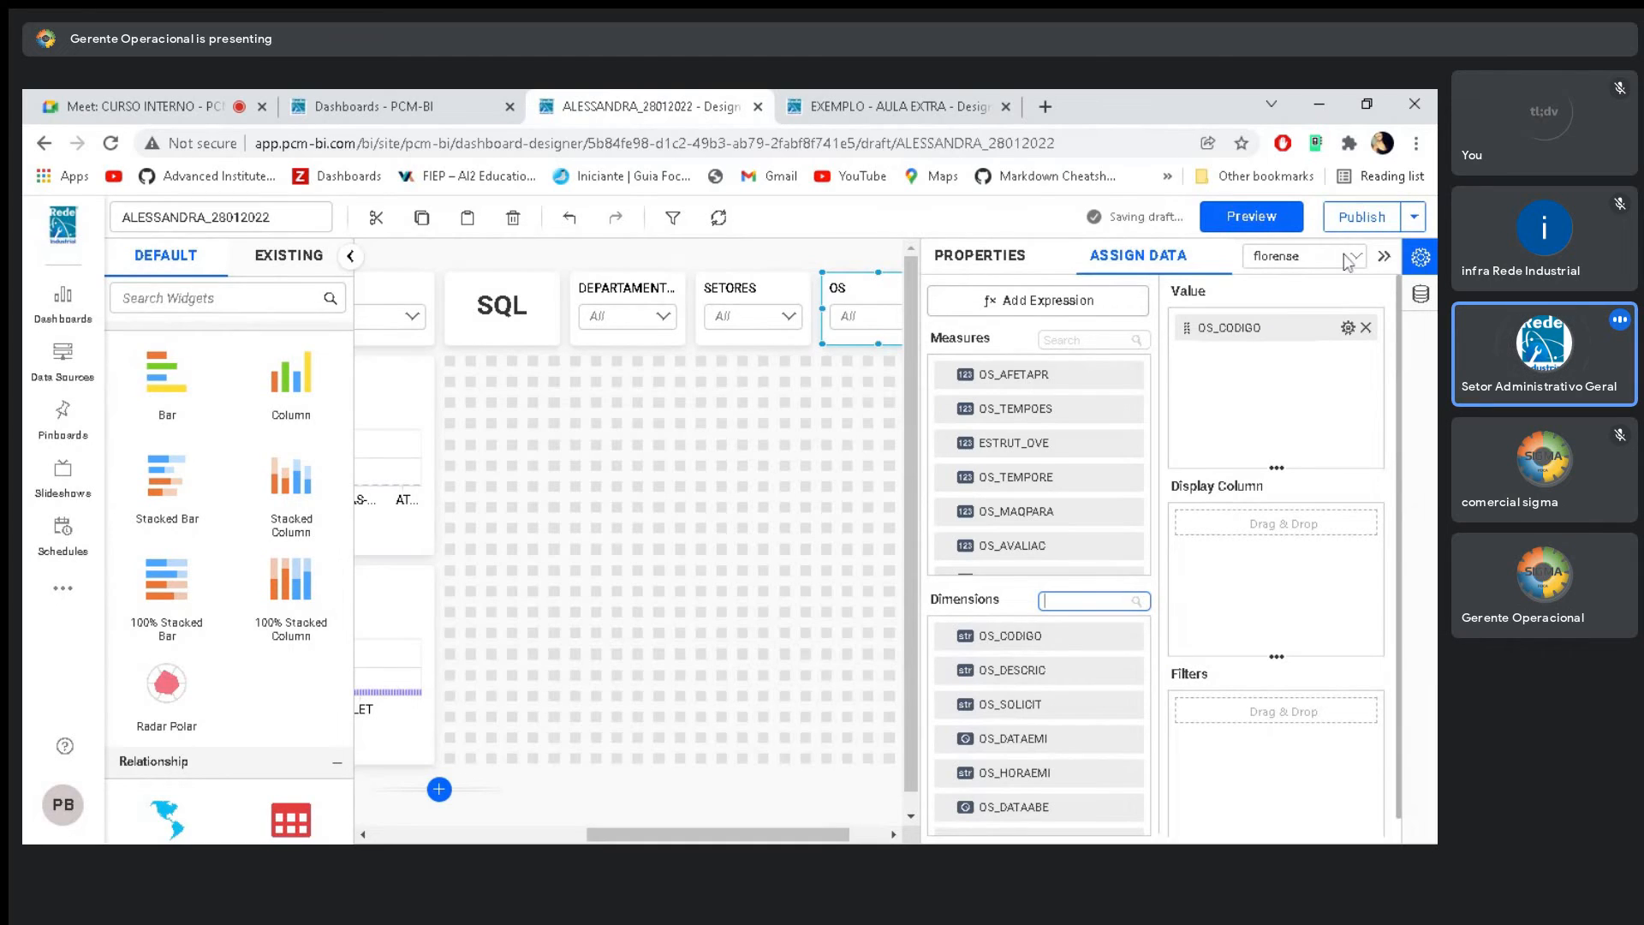
{"action": "left_click", "coordinate": [878, 473]}
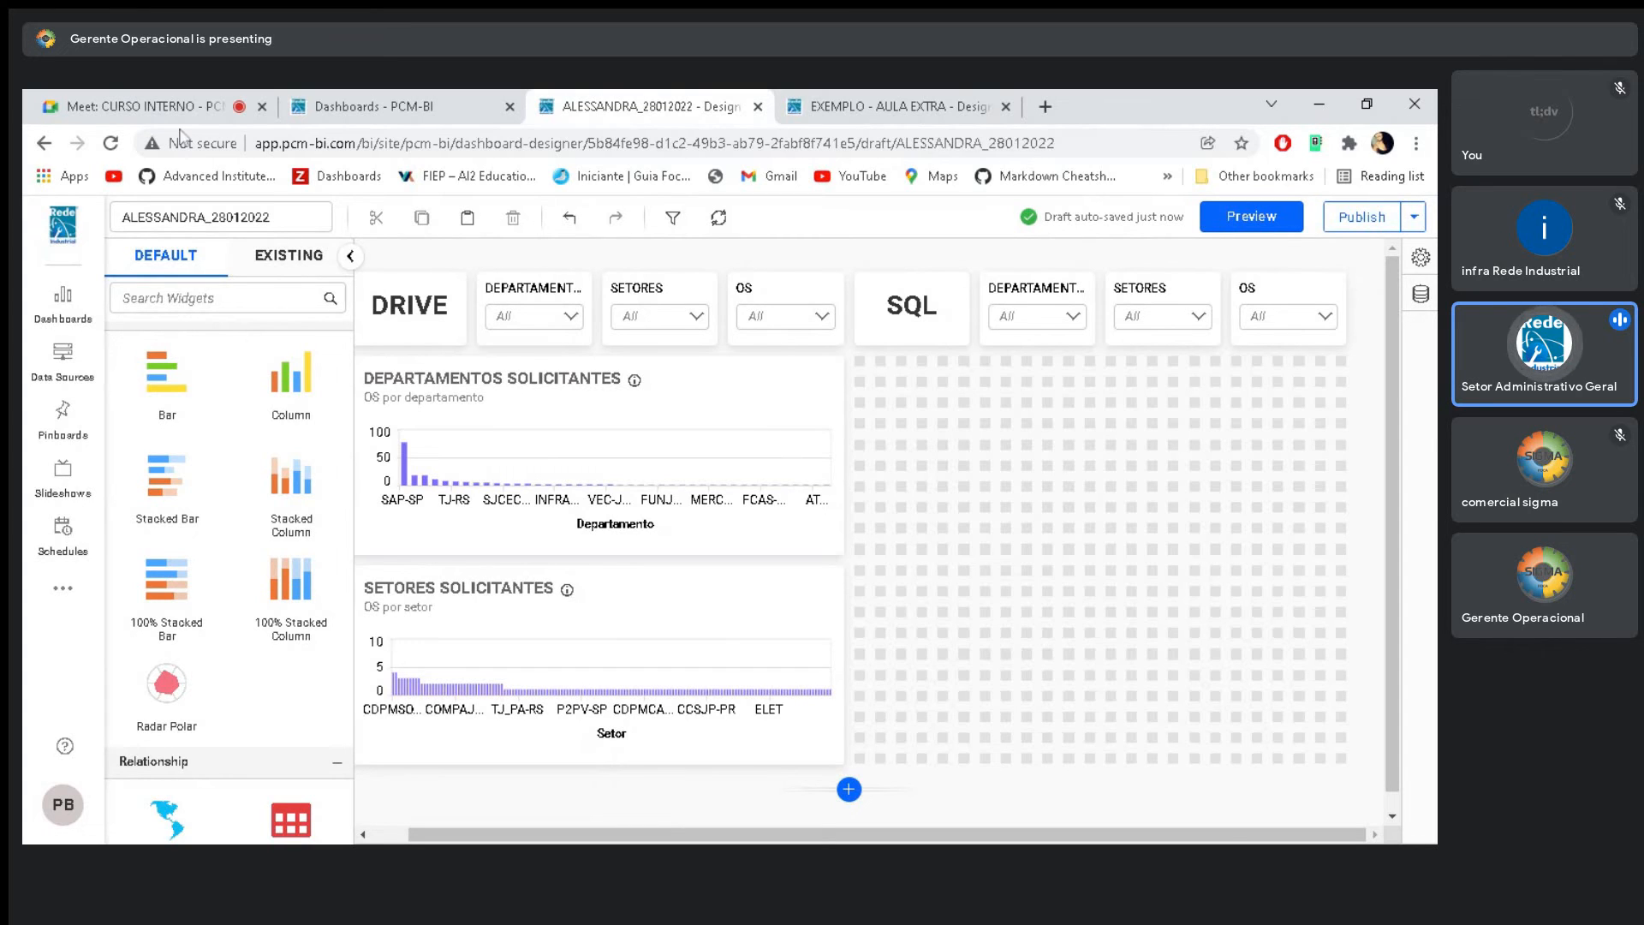
Collapse the widget library to free canvas space and check the dashboard's own properties
{"action": "left_click", "coordinate": [351, 257]}
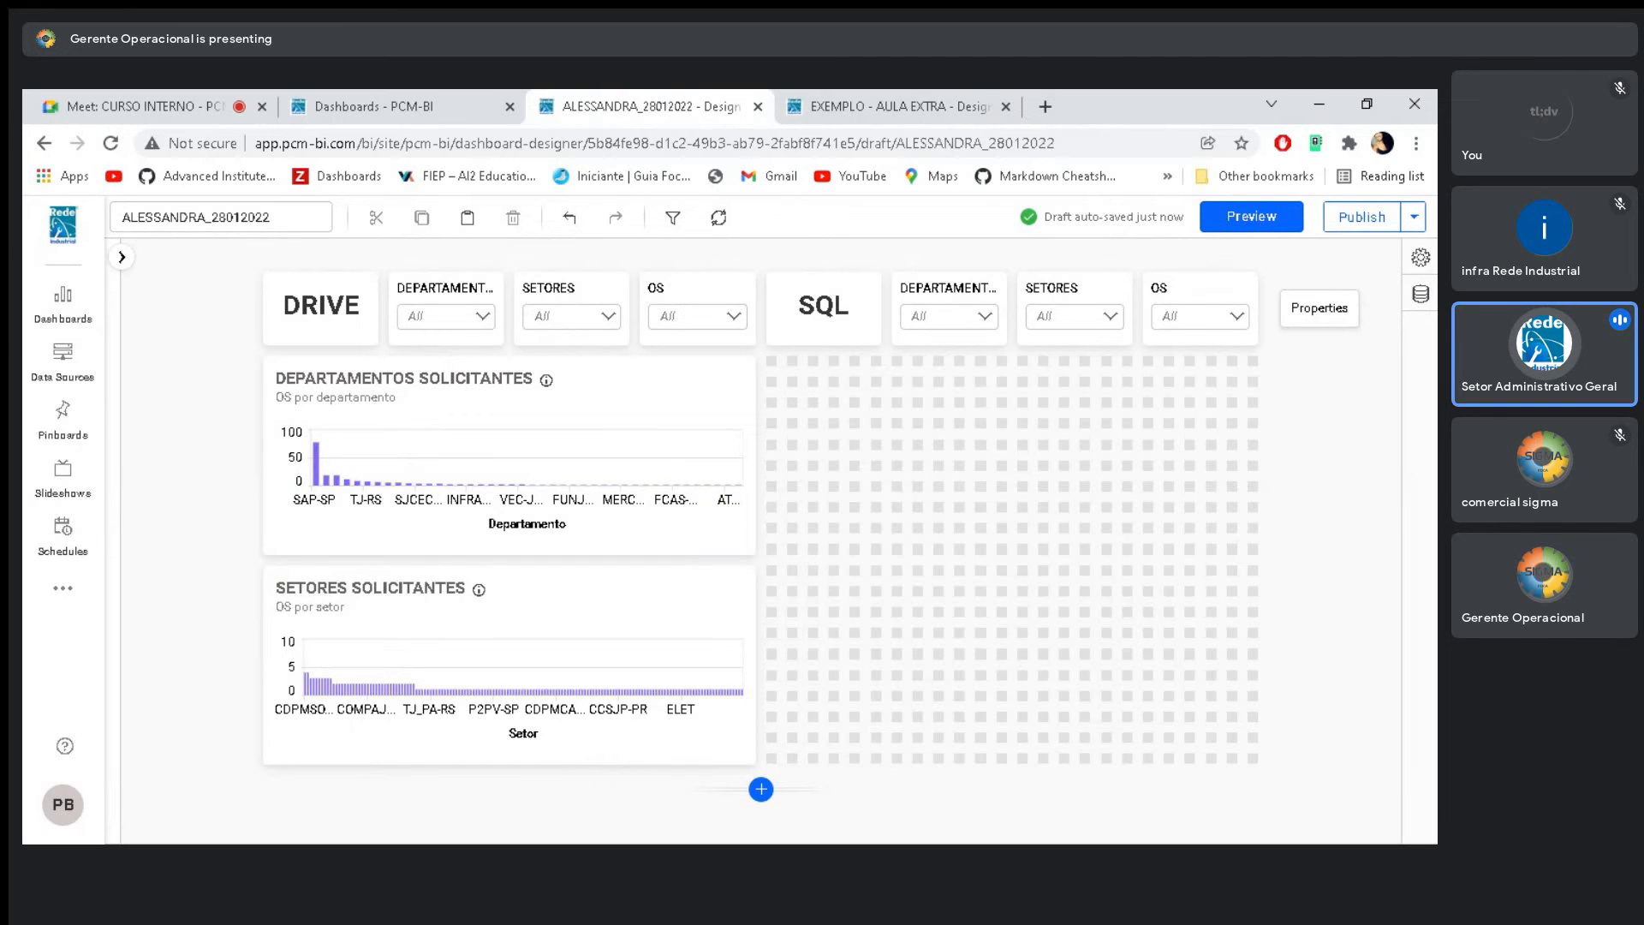
{"action": "left_click", "coordinate": [1421, 262]}
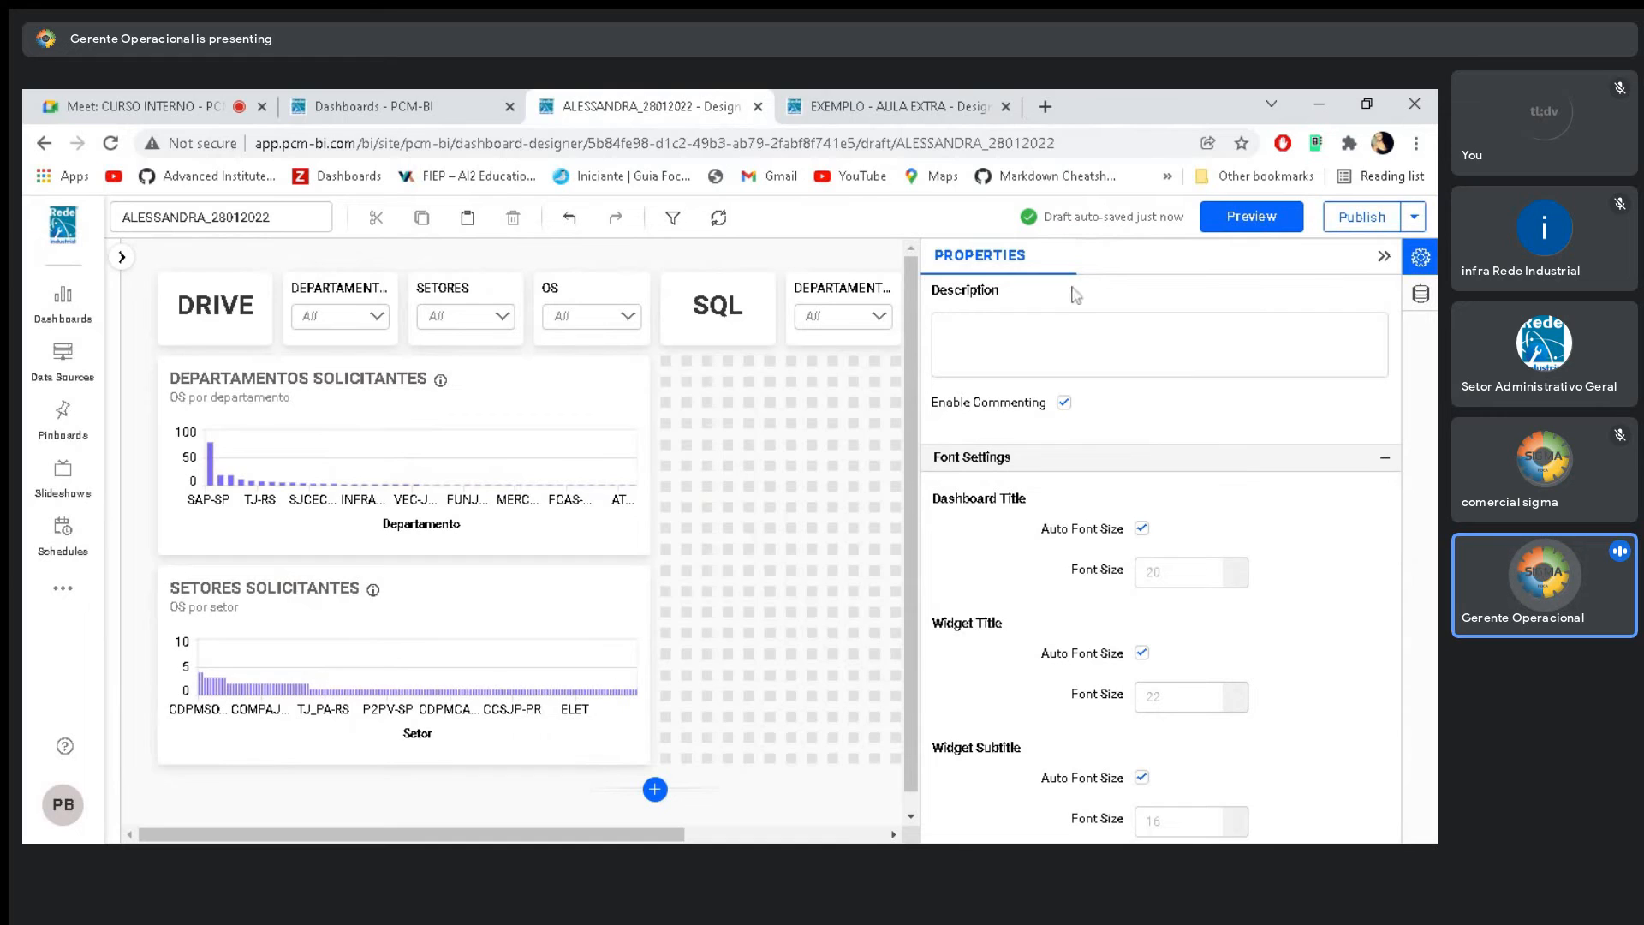
{"action": "left_click", "coordinate": [1384, 256]}
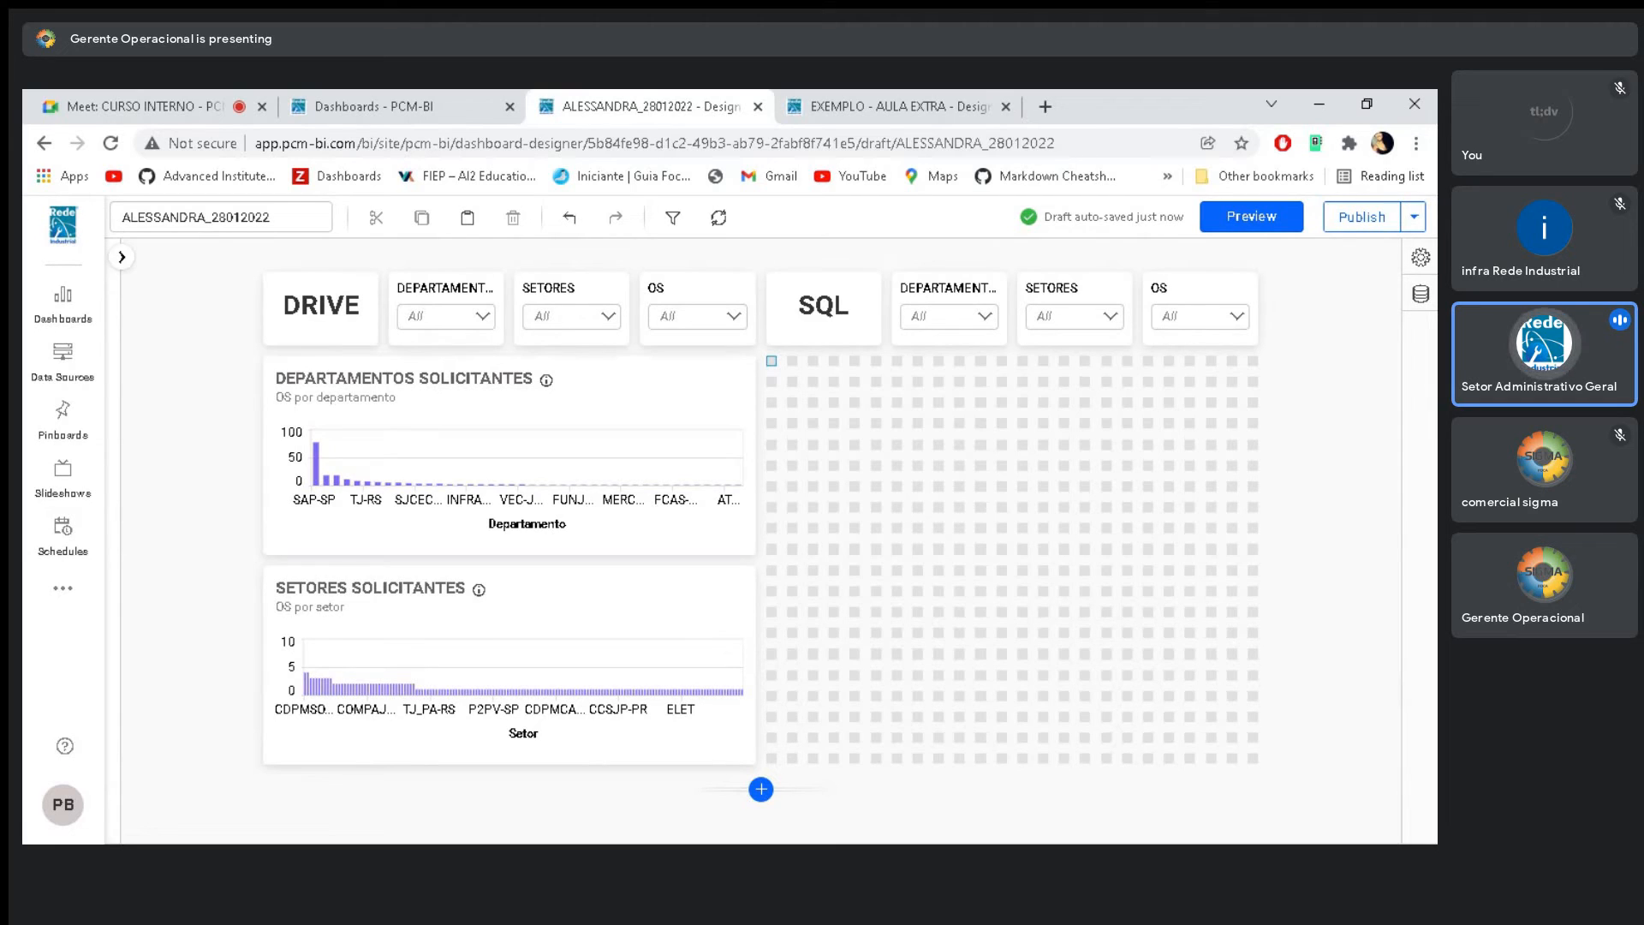
Rename the SQL section's copied department filter as DEPARTAMENTOS and check its assigned data
{"action": "left_click", "coordinate": [942, 300]}
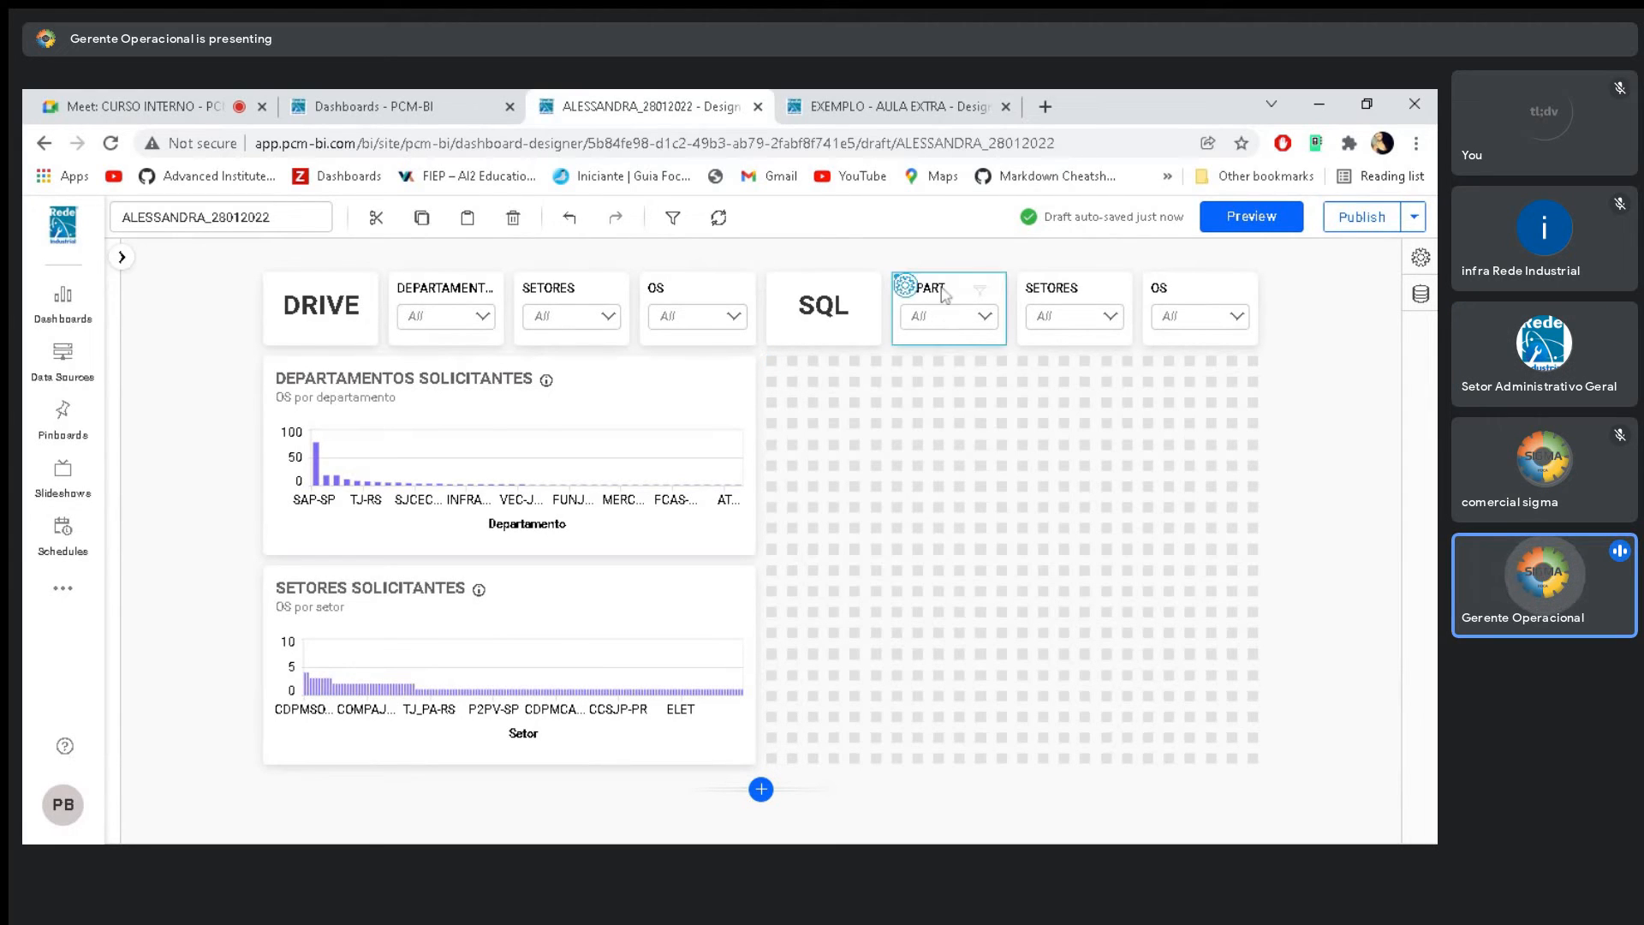
{"action": "left_click", "coordinate": [1013, 275]}
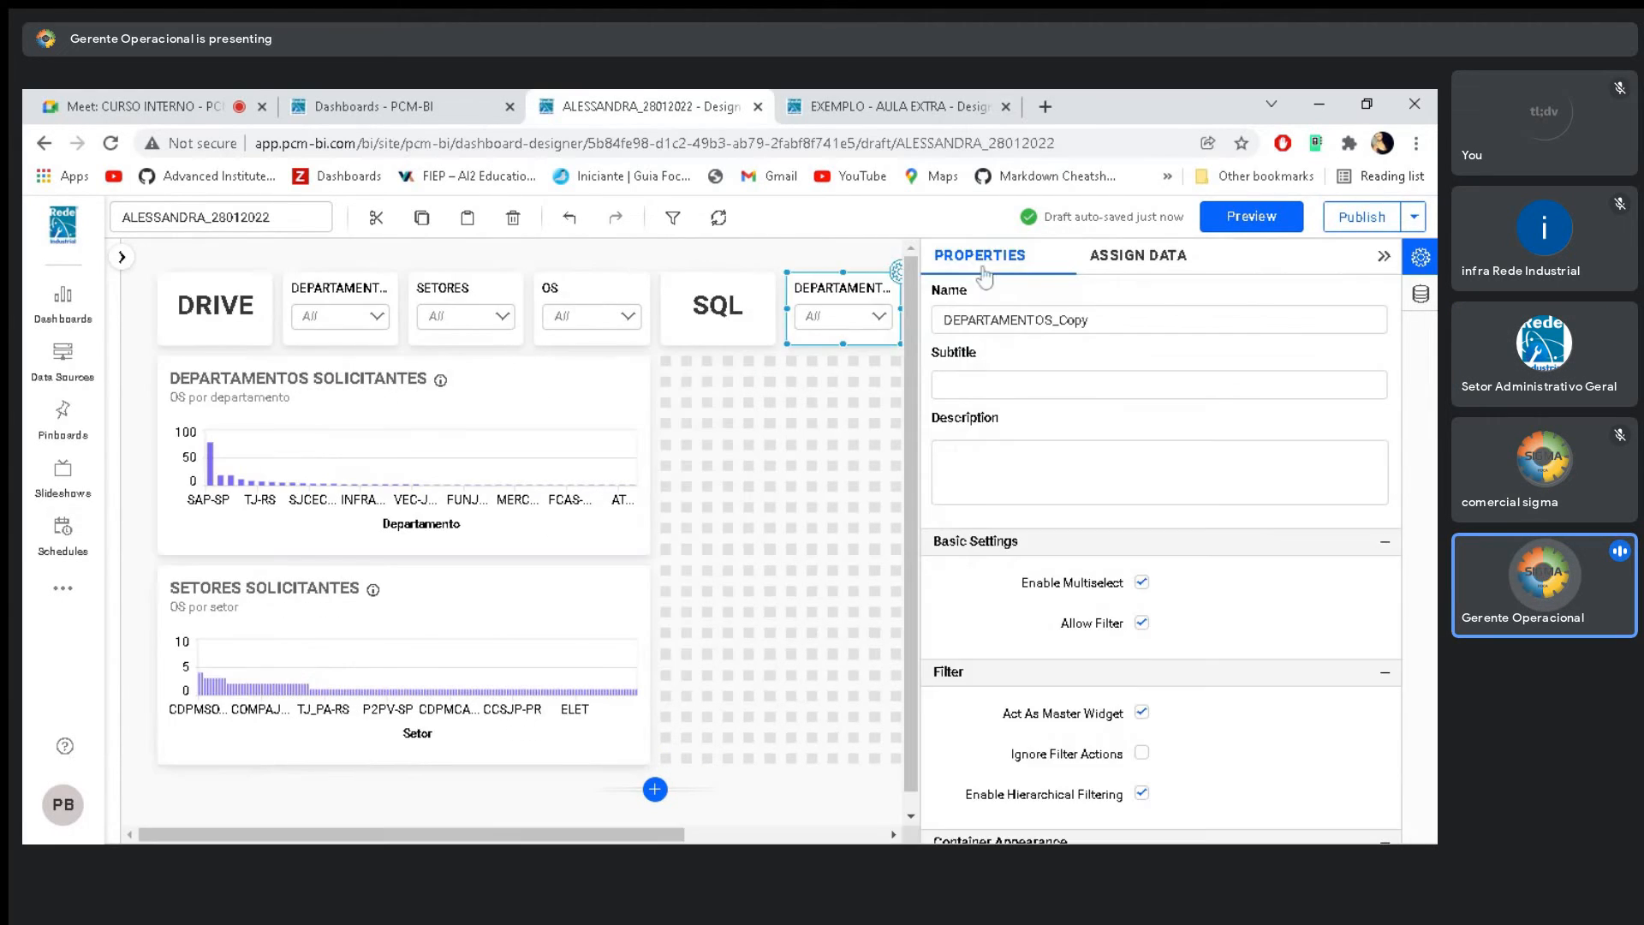
{"action": "left_click", "coordinate": [1112, 268]}
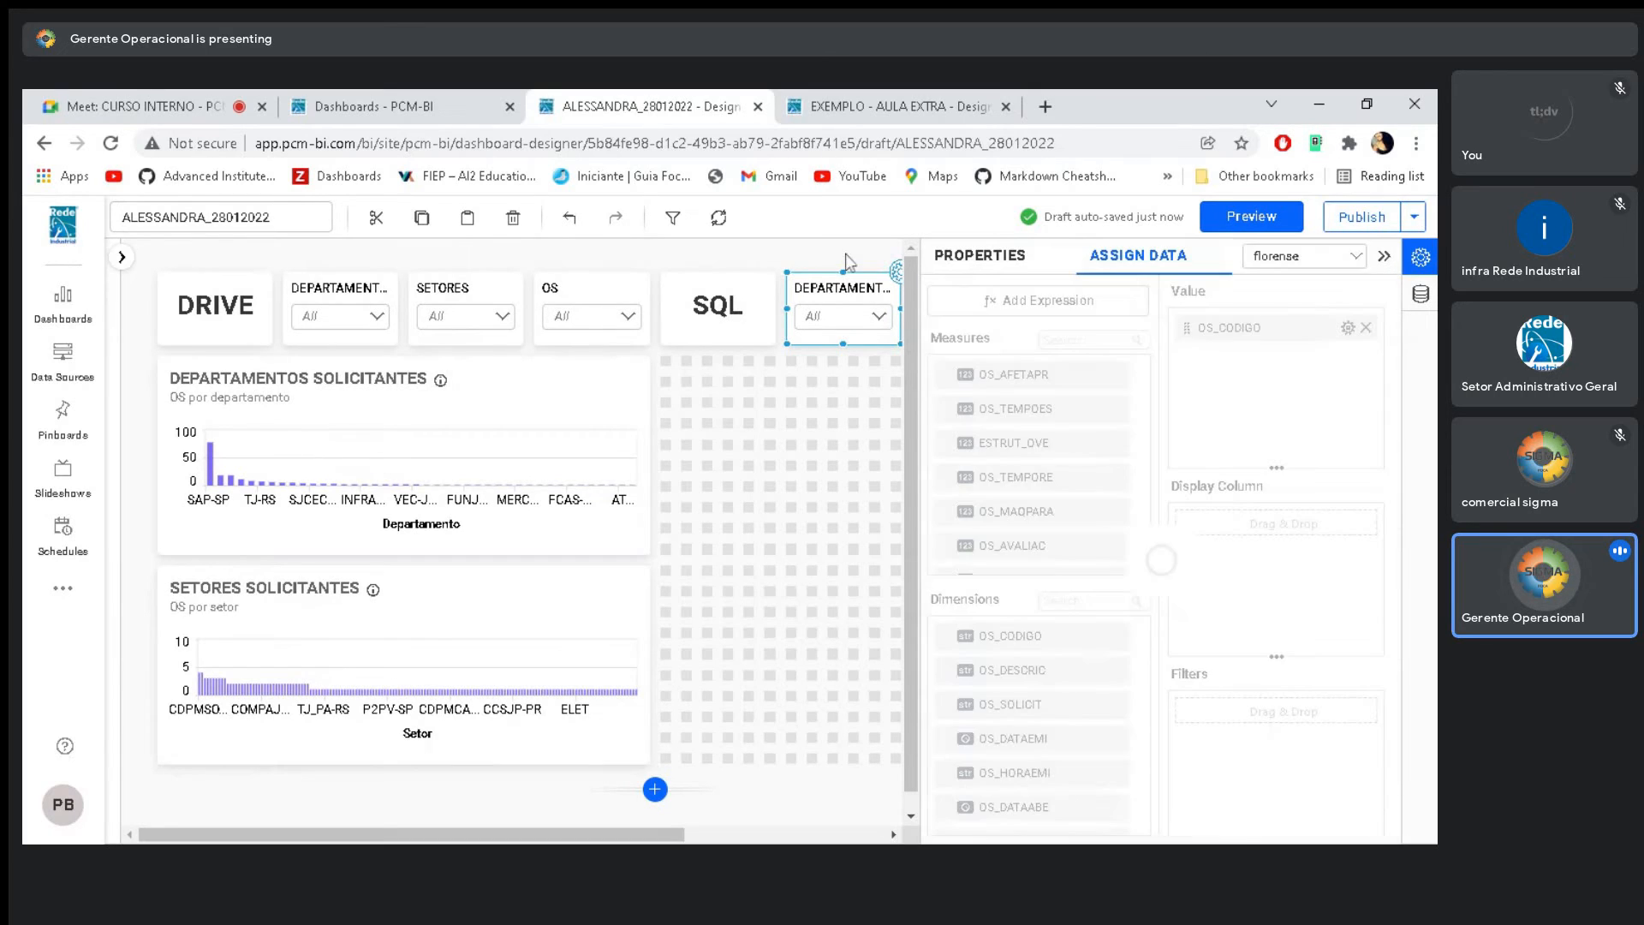
{"action": "left_click", "coordinate": [979, 255]}
{"action": "left_click", "coordinate": [1085, 319]}
{"action": "left_click_drag", "start_coordinate": [1085, 320], "coordinate": [1053, 320]}
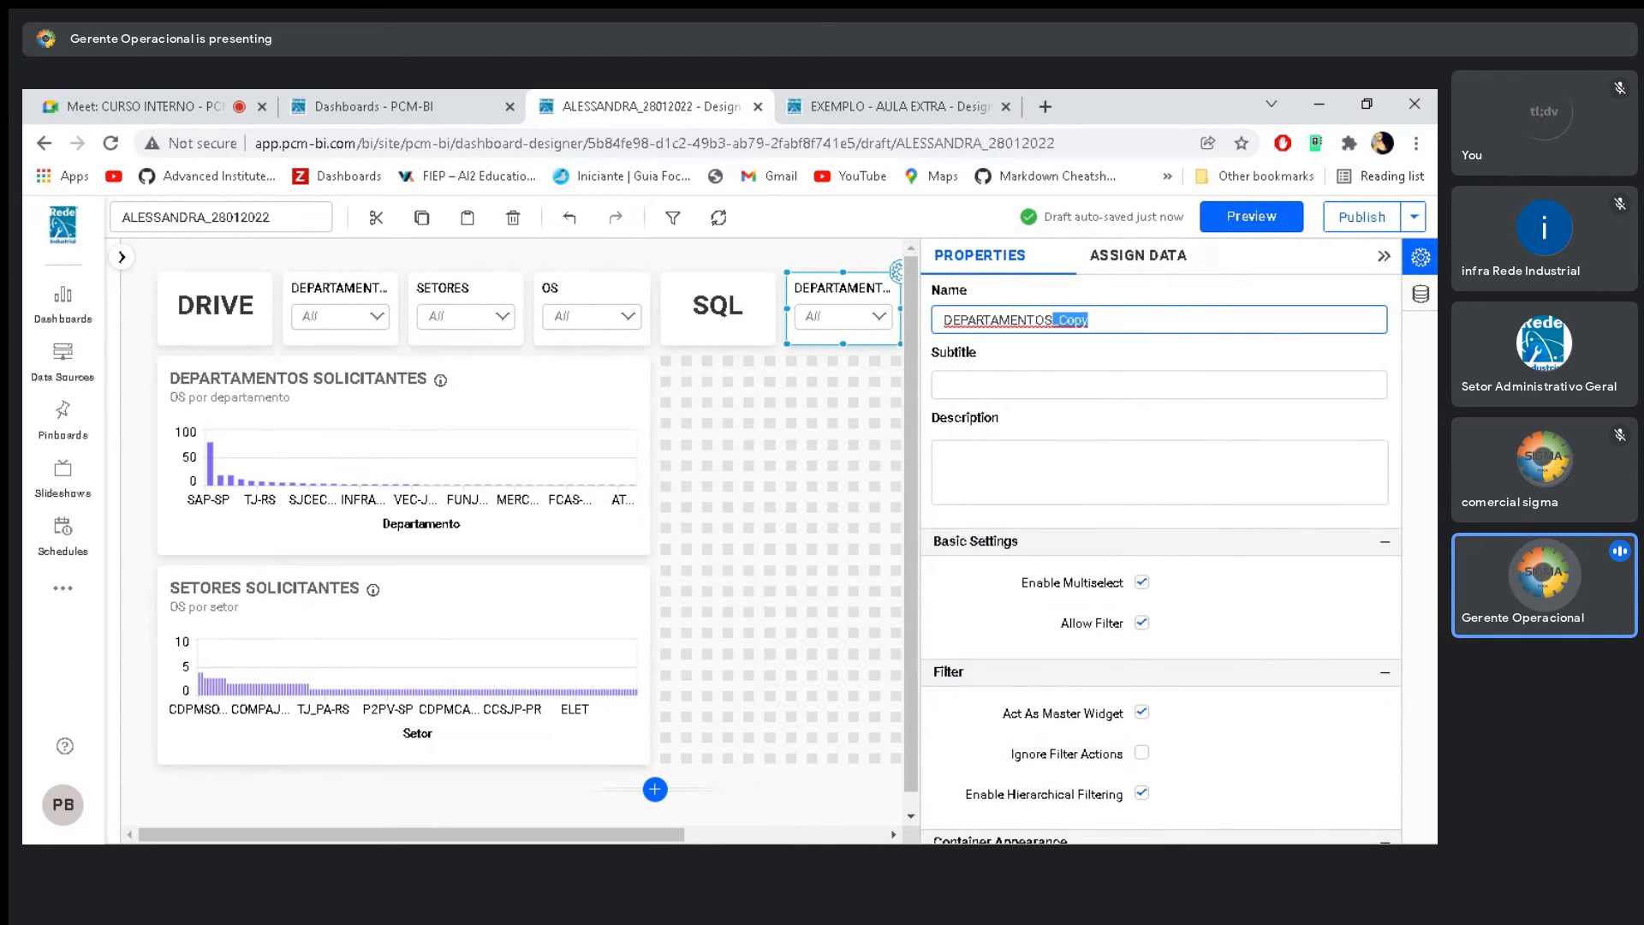
{"action": "left_click", "coordinate": [1112, 261]}
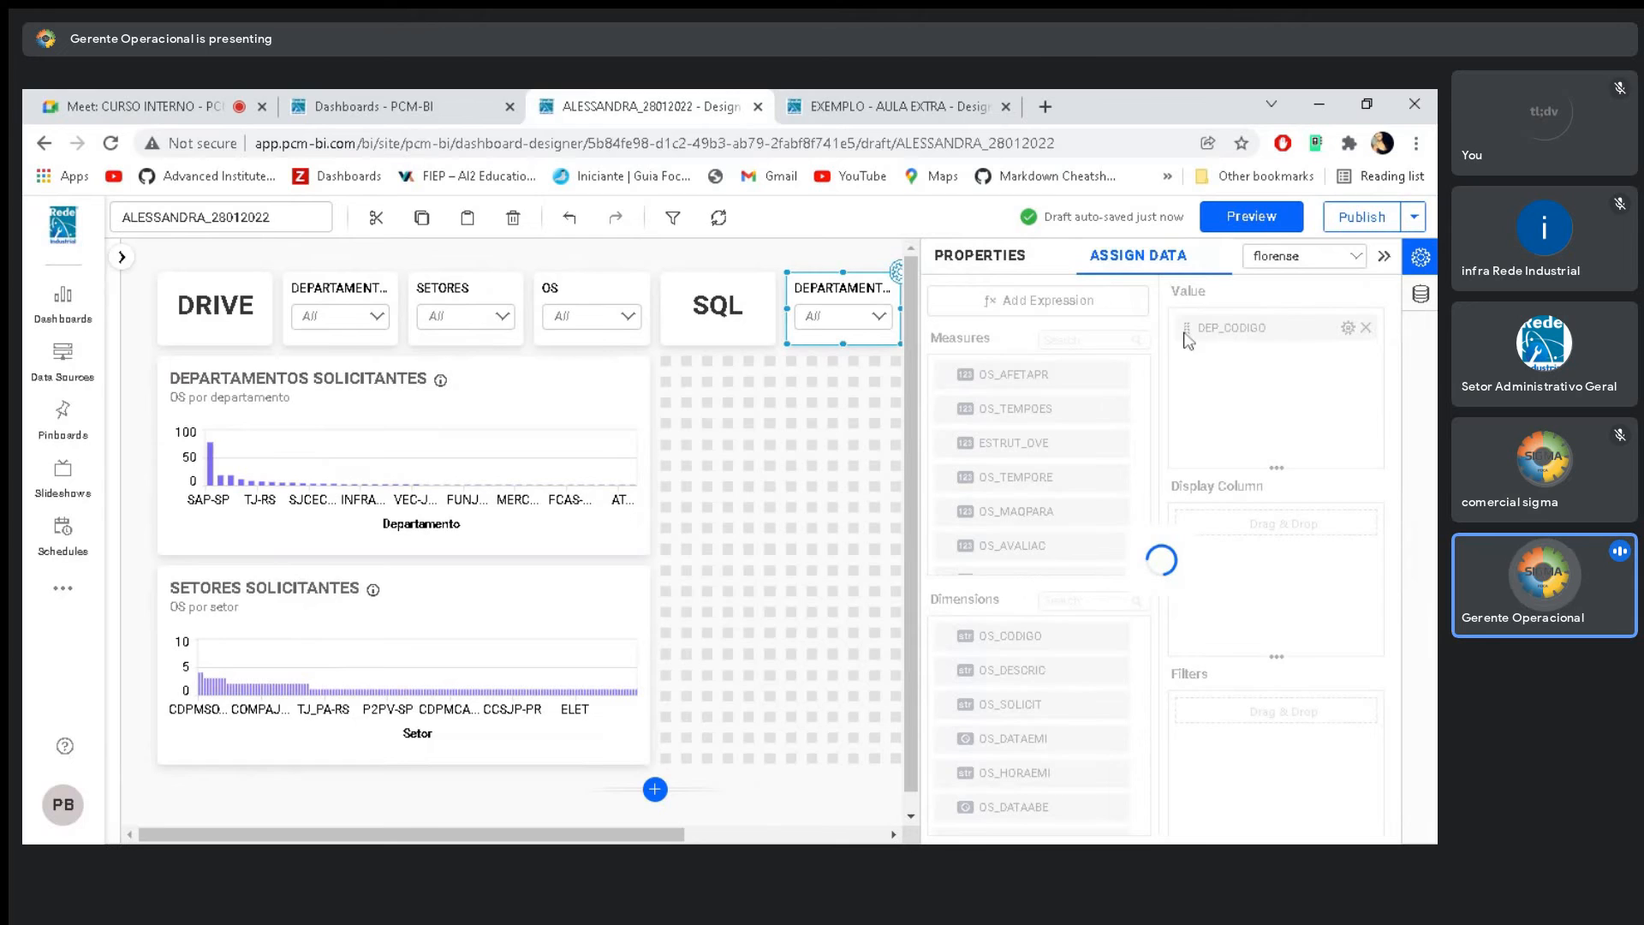
Compare the data assigned to the DEPARTAMENTOS SOLICITANTES chart with the properties and data of the SQL section's DEPARTAMENTOS filter
{"action": "left_click", "coordinate": [622, 393]}
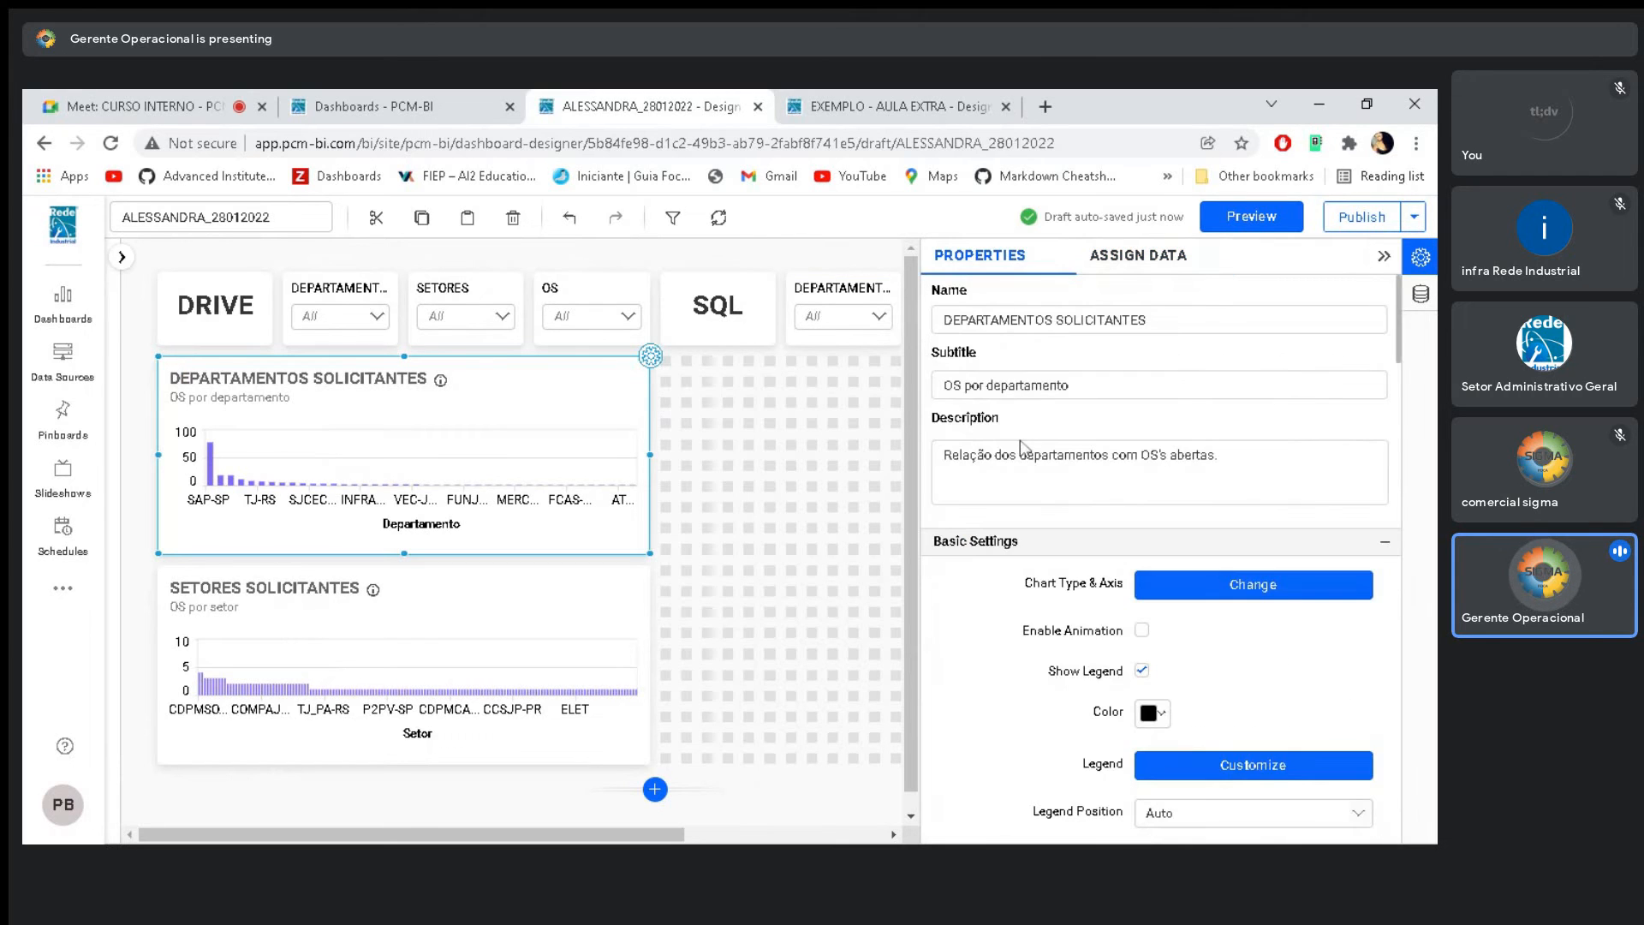
{"action": "left_click", "coordinate": [1109, 261]}
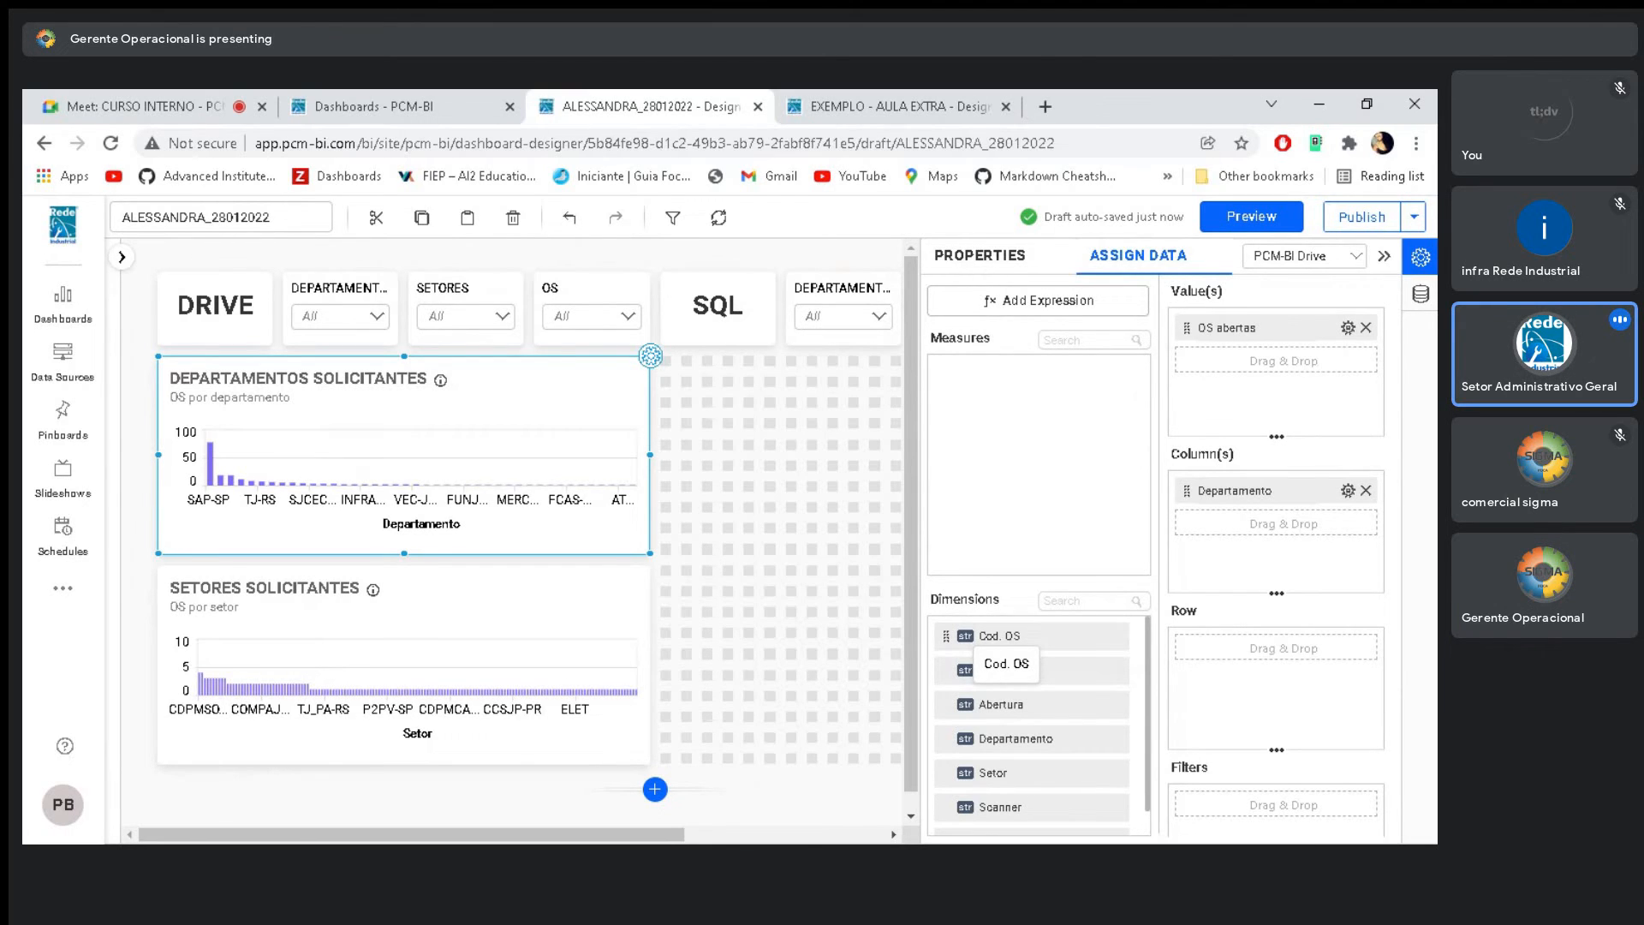
{"action": "left_click", "coordinate": [819, 300]}
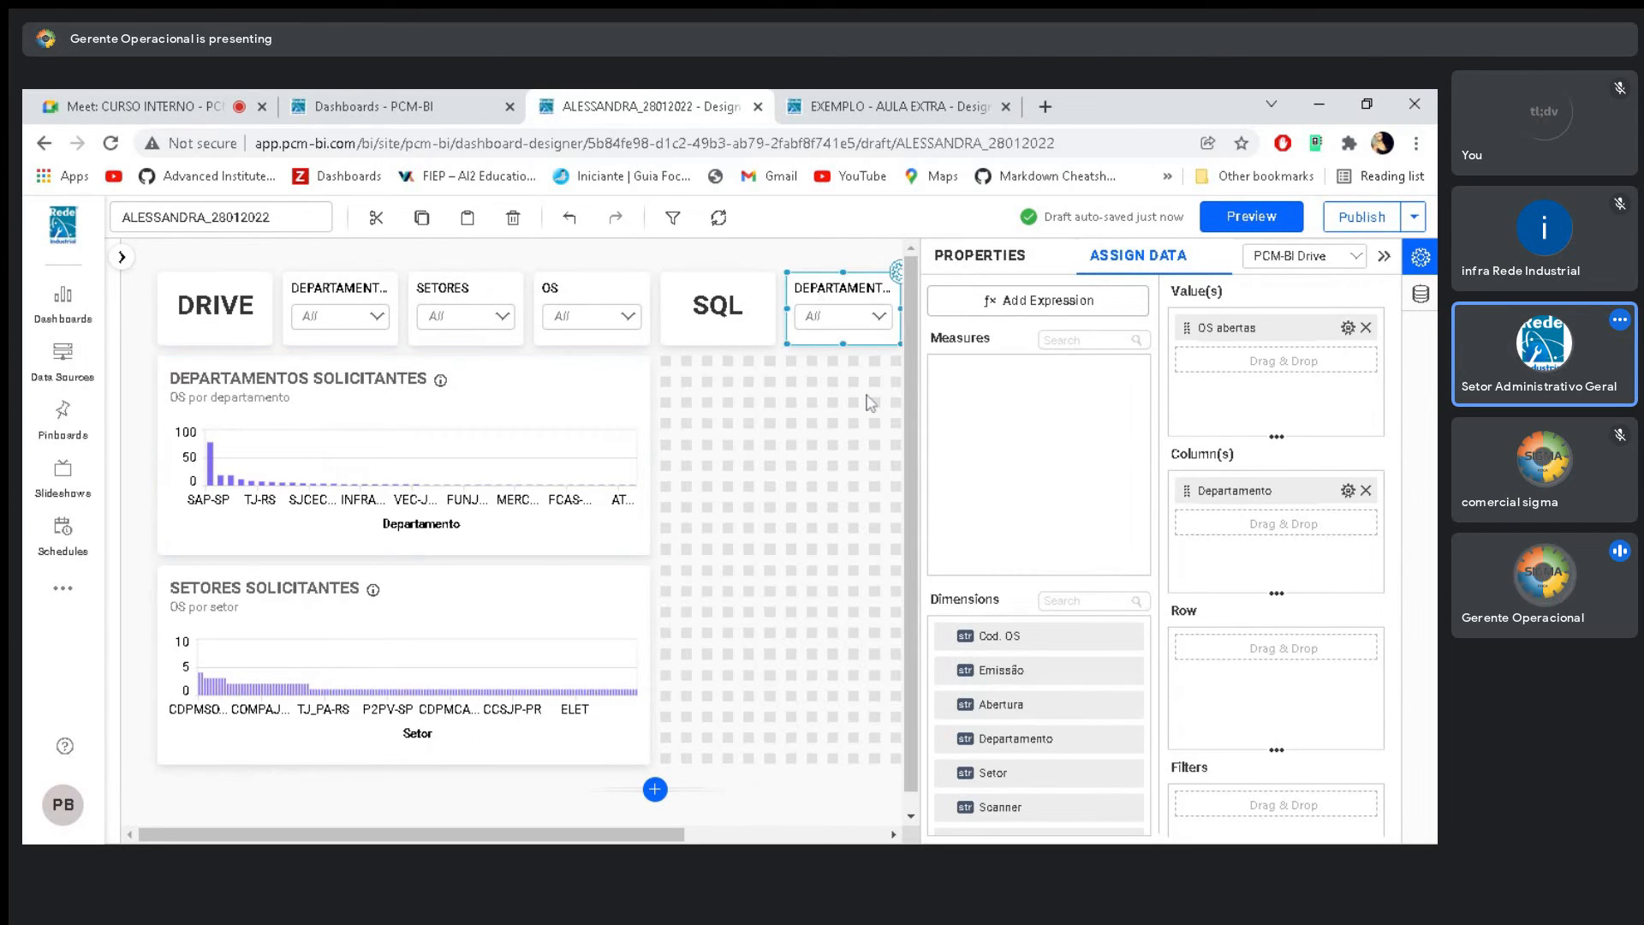
{"action": "left_click", "coordinate": [770, 499]}
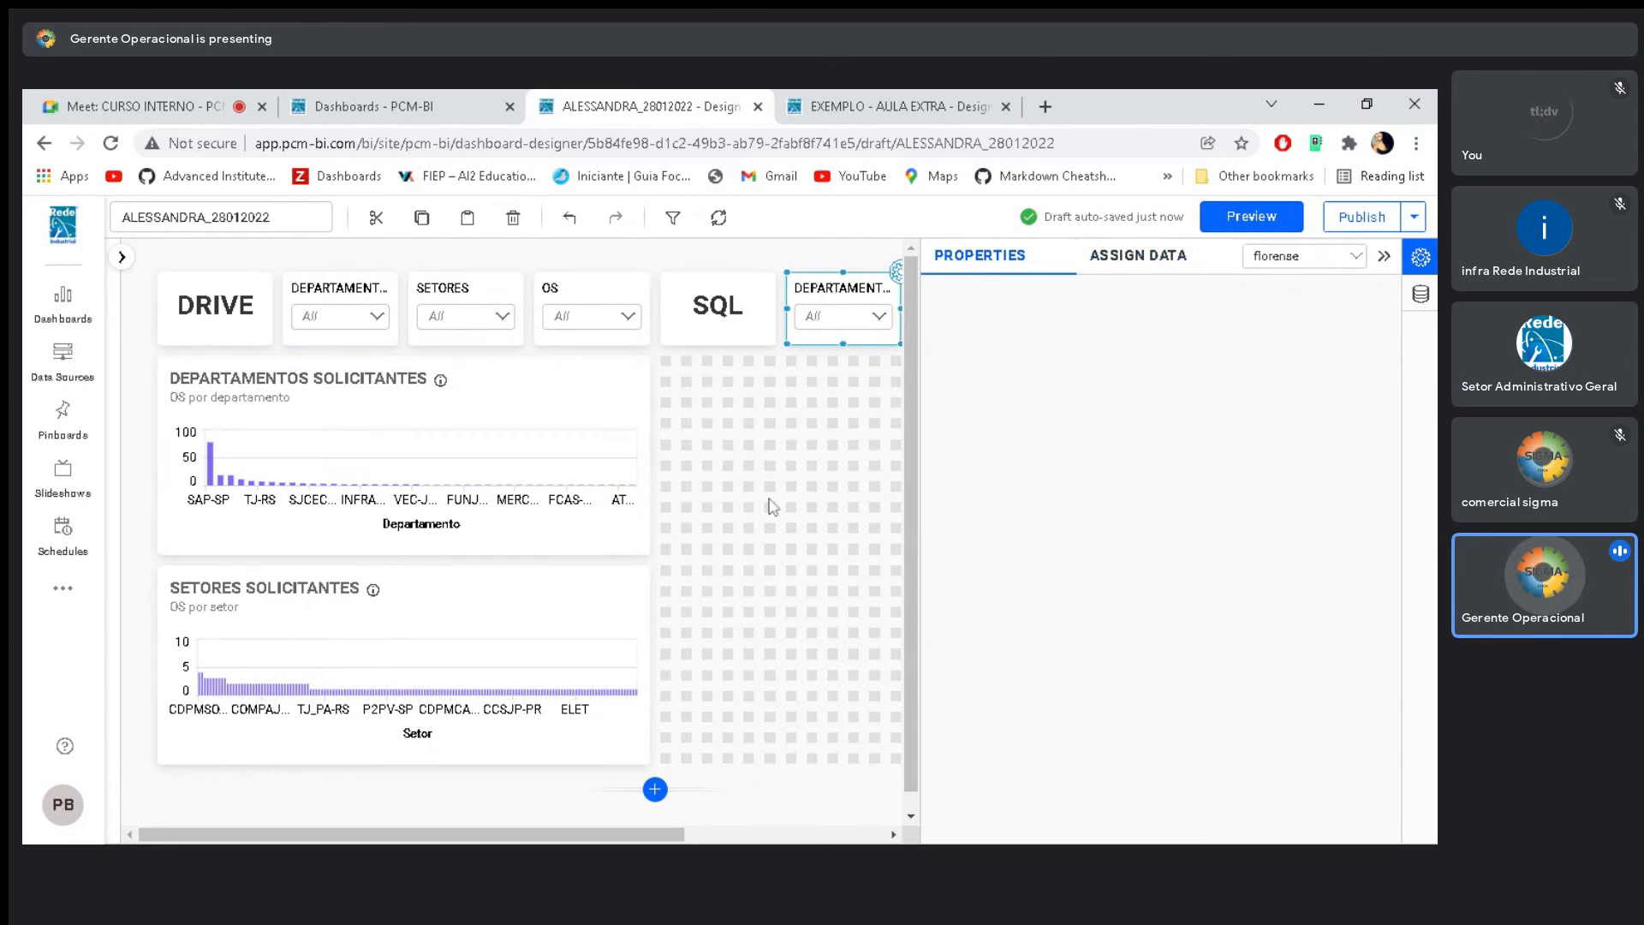
{"action": "left_click", "coordinate": [831, 292]}
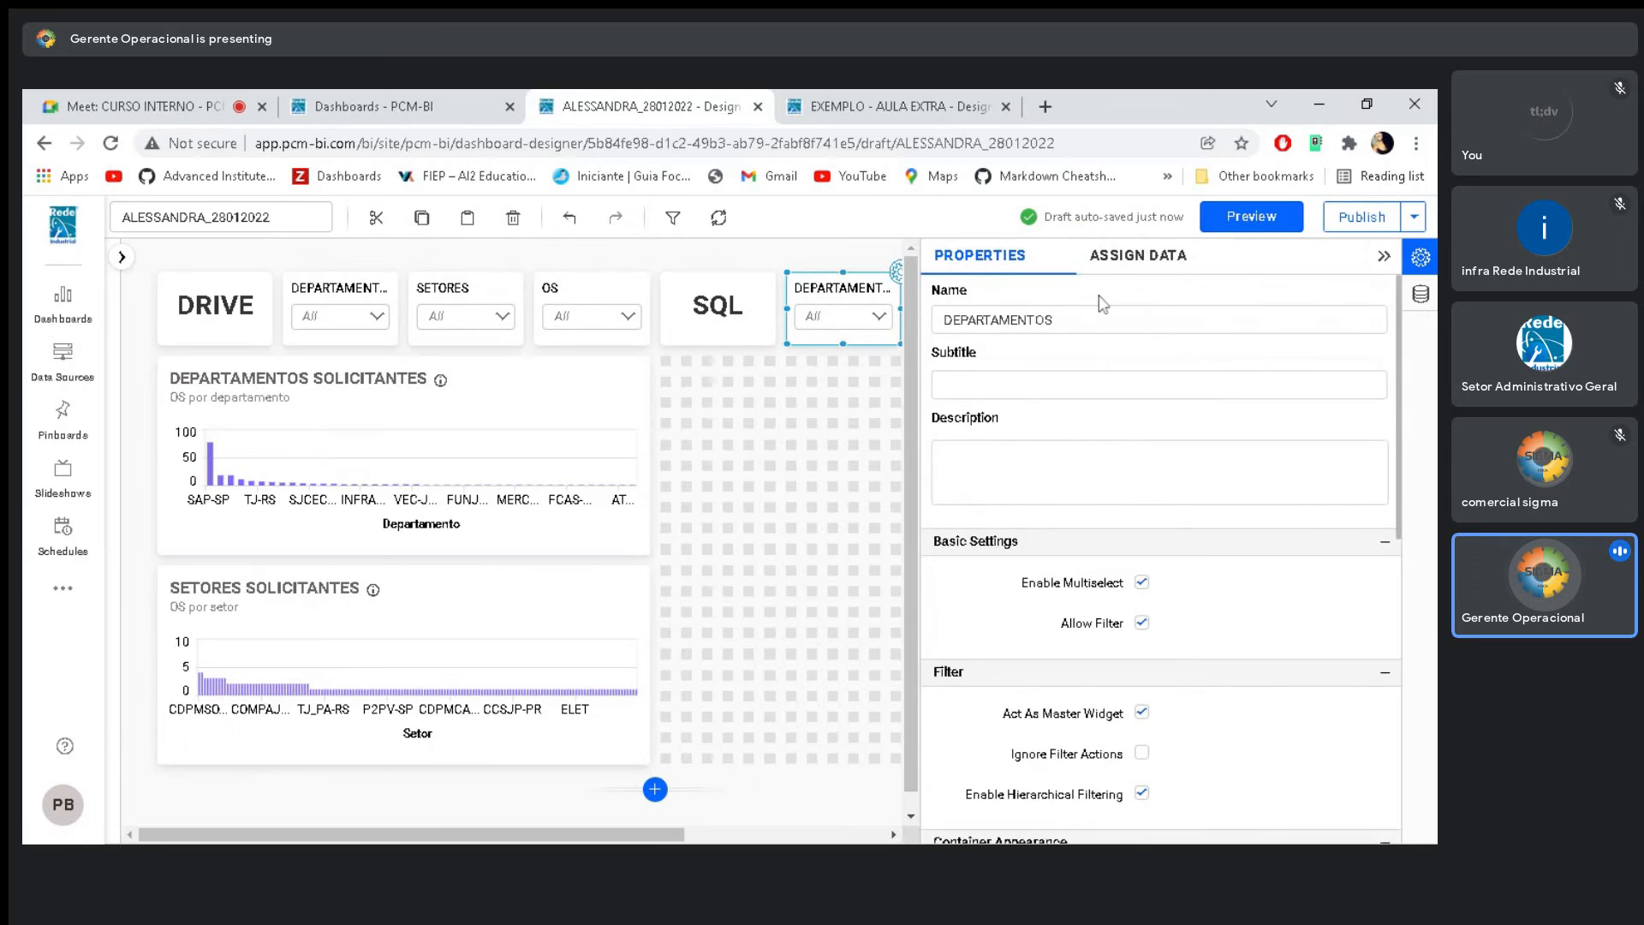
{"action": "scroll", "coordinate": [1122, 521], "scroll_direction": "down", "scroll_amount": 1}
{"action": "scroll", "coordinate": [1122, 521], "scroll_direction": "down", "scroll_amount": 2}
{"action": "left_click", "coordinate": [1138, 255]}
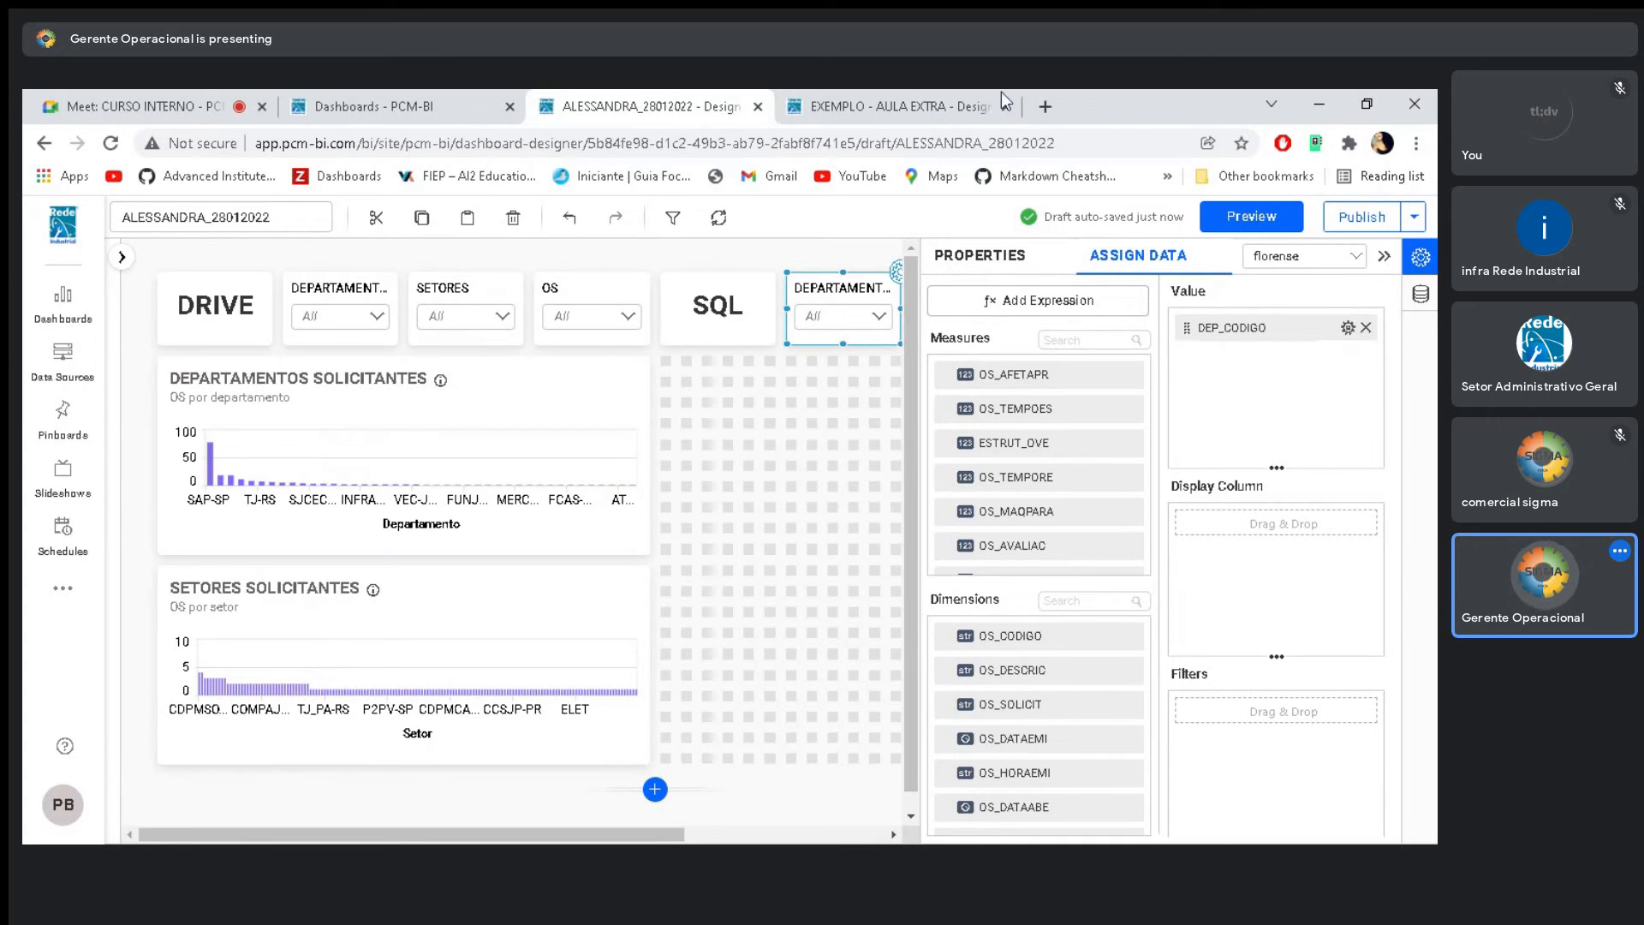
Write the date-order example 12/01 - 01/12 in a new blank browser tab and close that tab
{"action": "left_click", "coordinate": [1044, 106]}
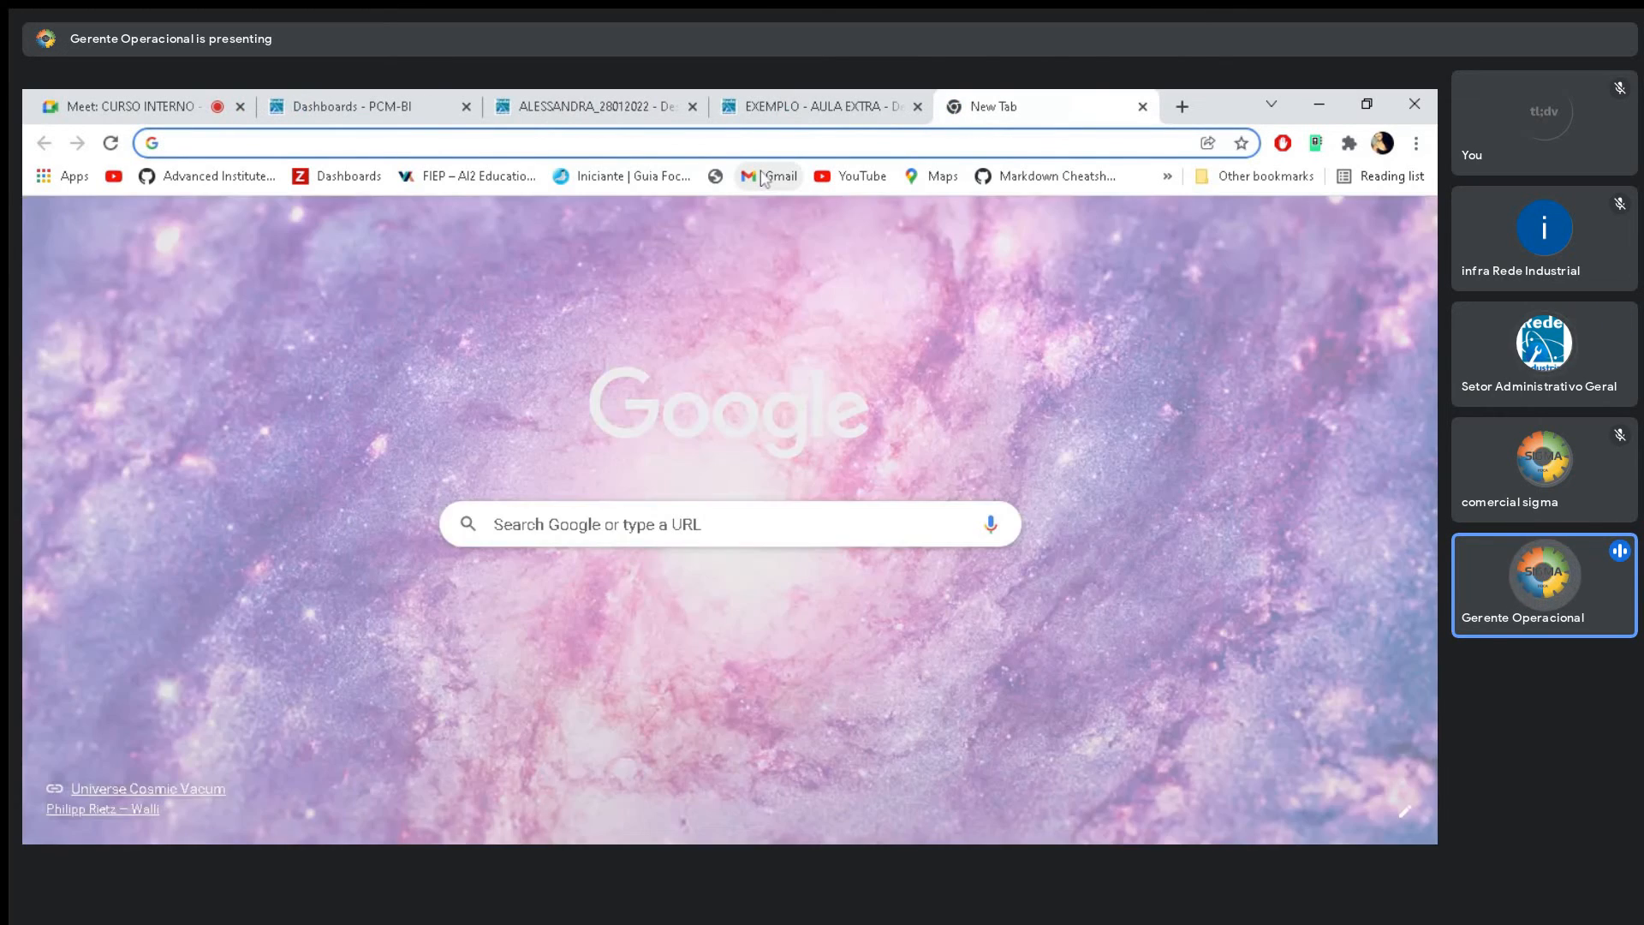
{"action": "type", "text": "0/"}
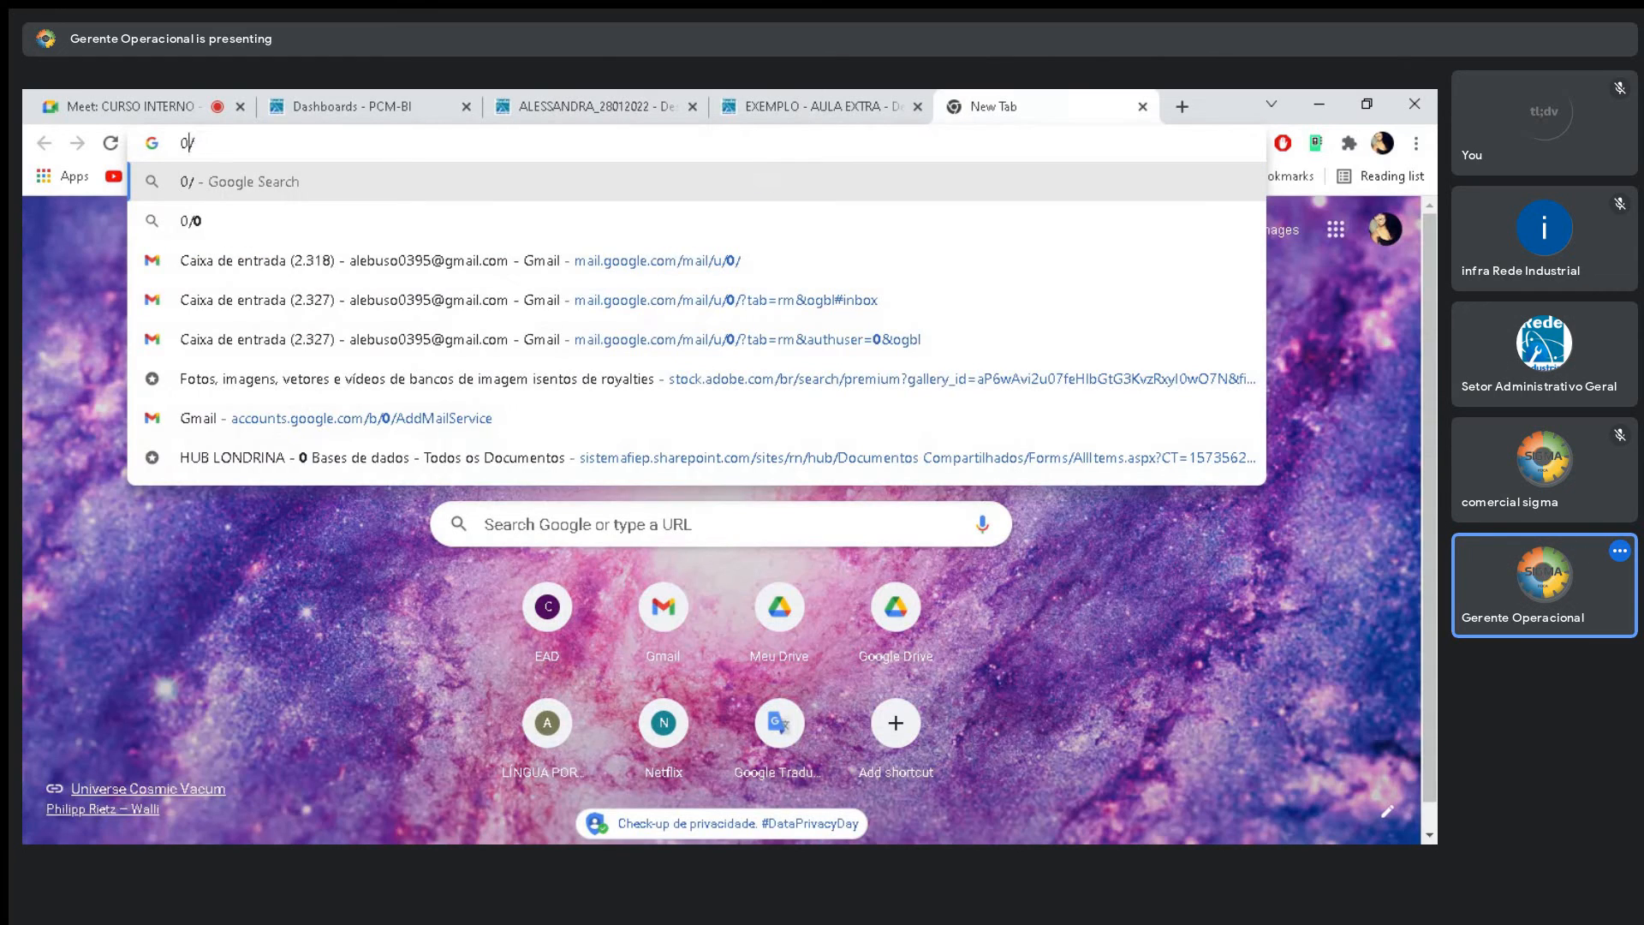
{"action": "key", "text": "BackSpace"}
{"action": "key", "text": "BackSpace"}
{"action": "type", "text": "1"}
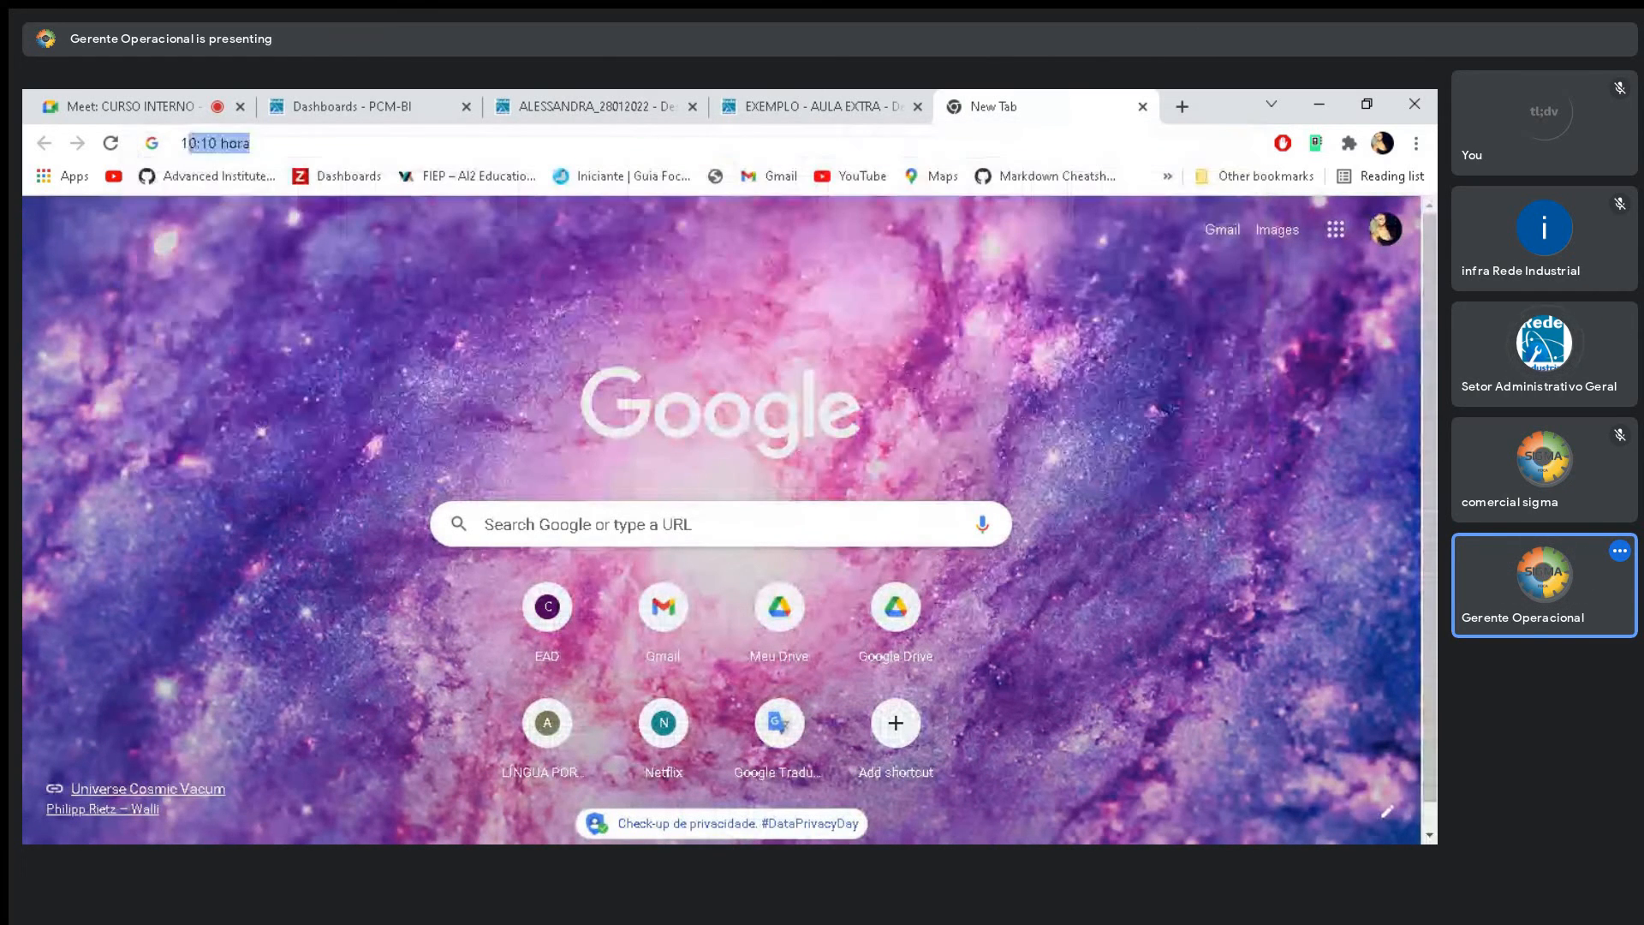
{"action": "type", "text": "2/0"}
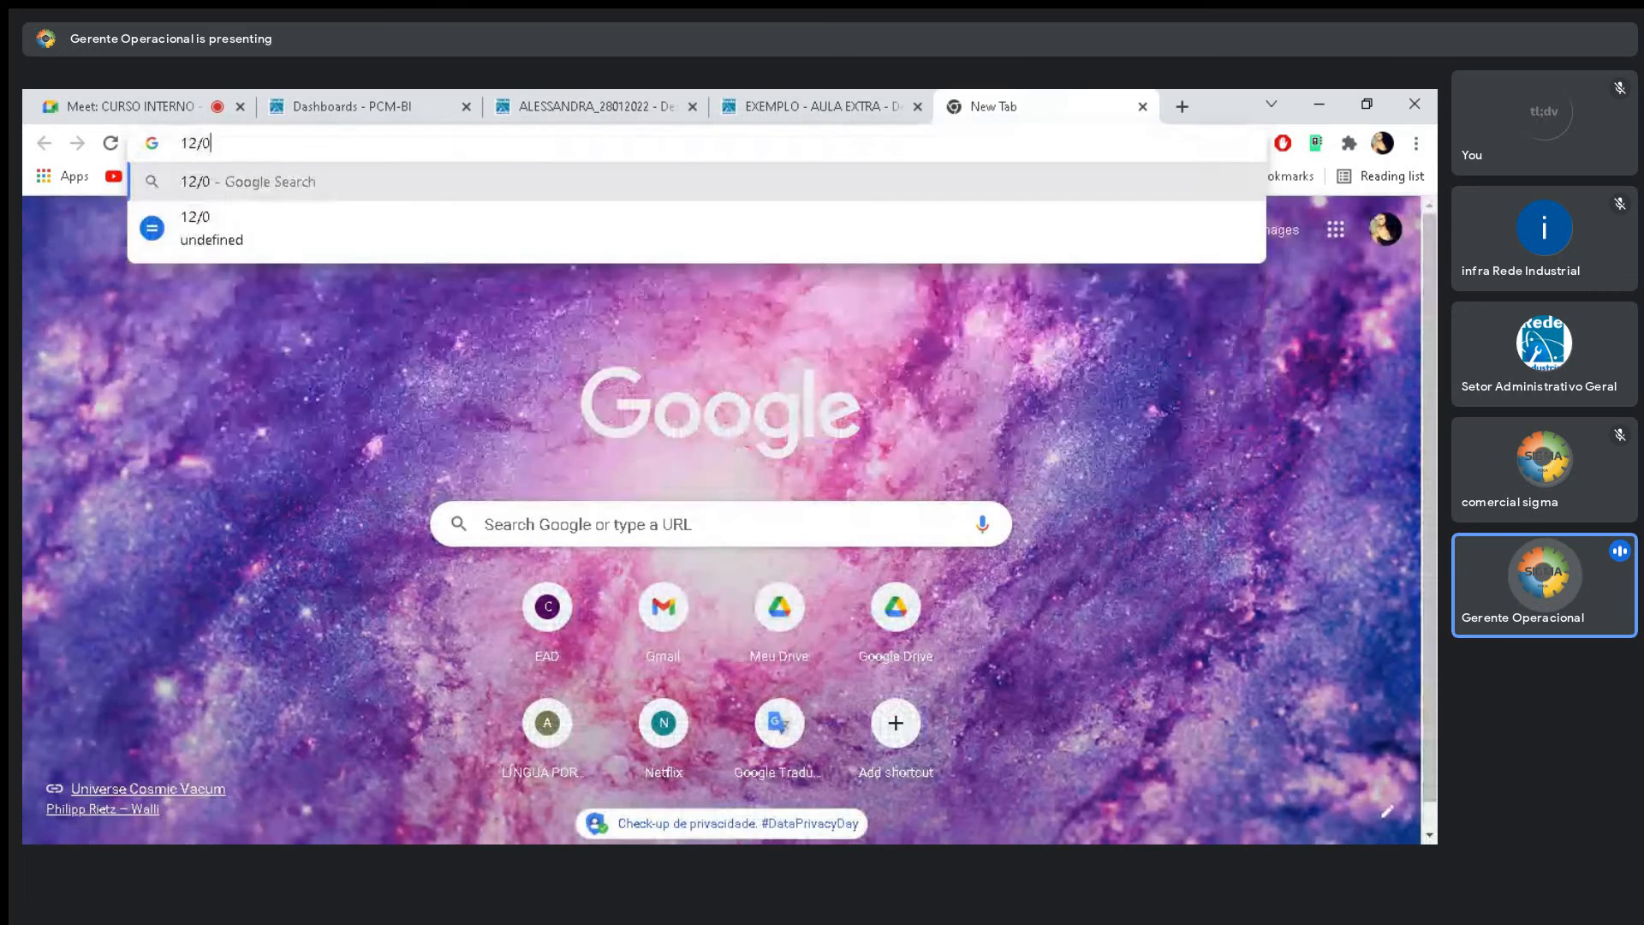
{"action": "type", "text": "1 01/12"}
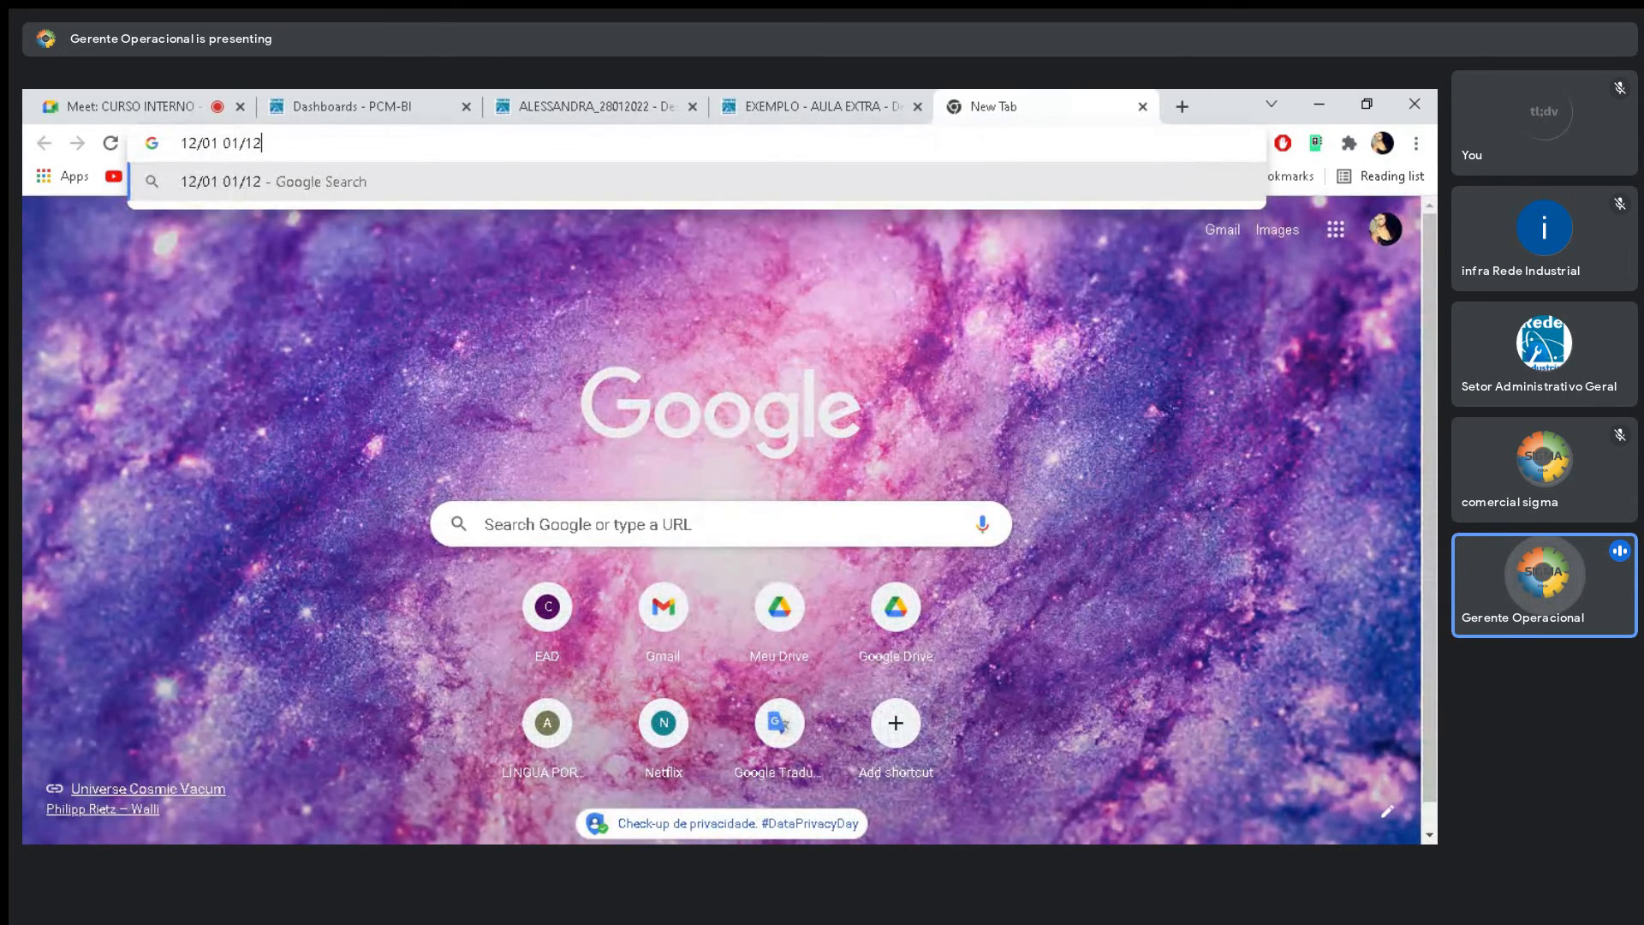
{"action": "type", "text": "-"}
{"action": "left_click_drag", "start_coordinate": [180, 143], "coordinate": [291, 167]}
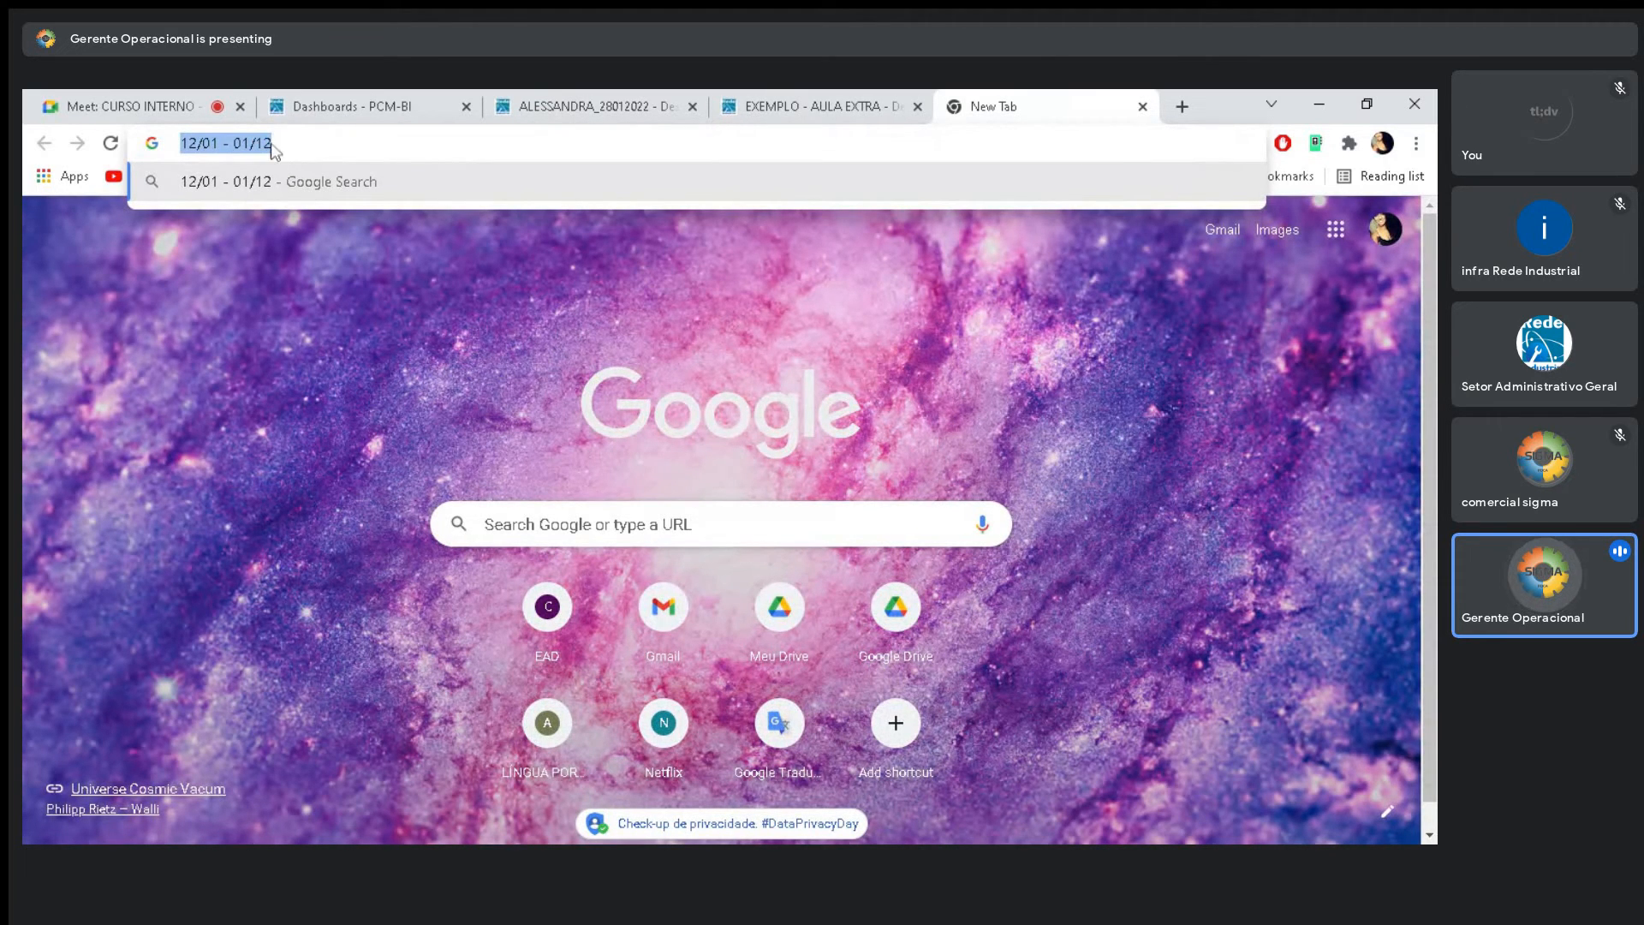
{"action": "left_click", "coordinate": [1142, 106]}
{"action": "left_click", "coordinate": [820, 293]}
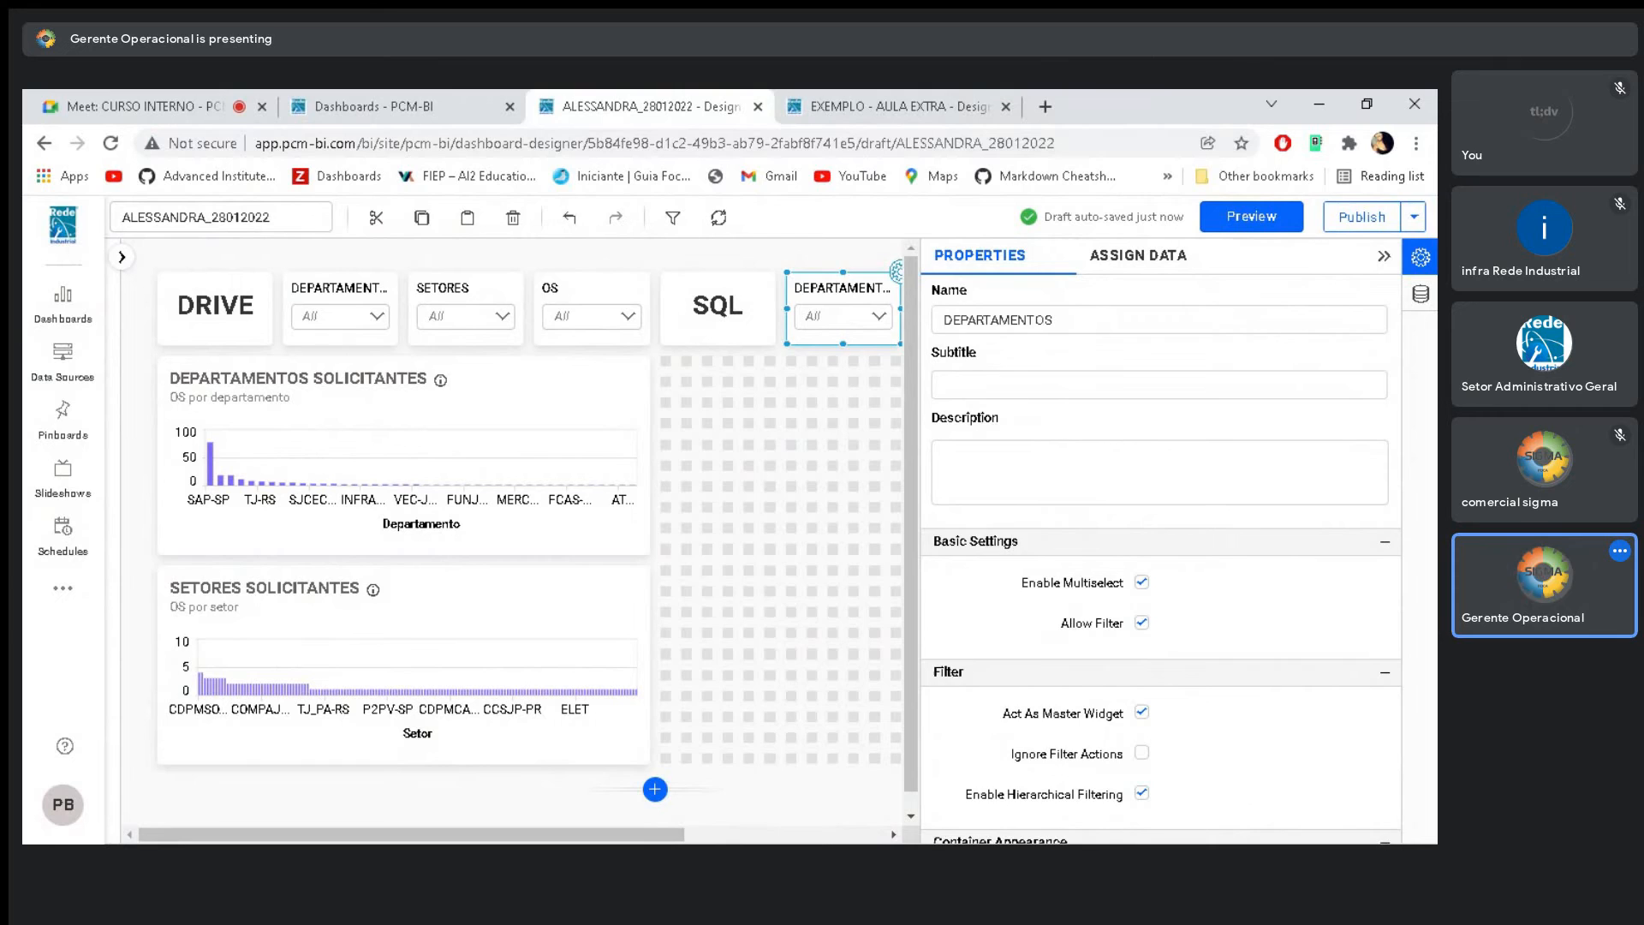
{"action": "left_click", "coordinate": [913, 420]}
{"action": "left_click", "coordinate": [809, 286]}
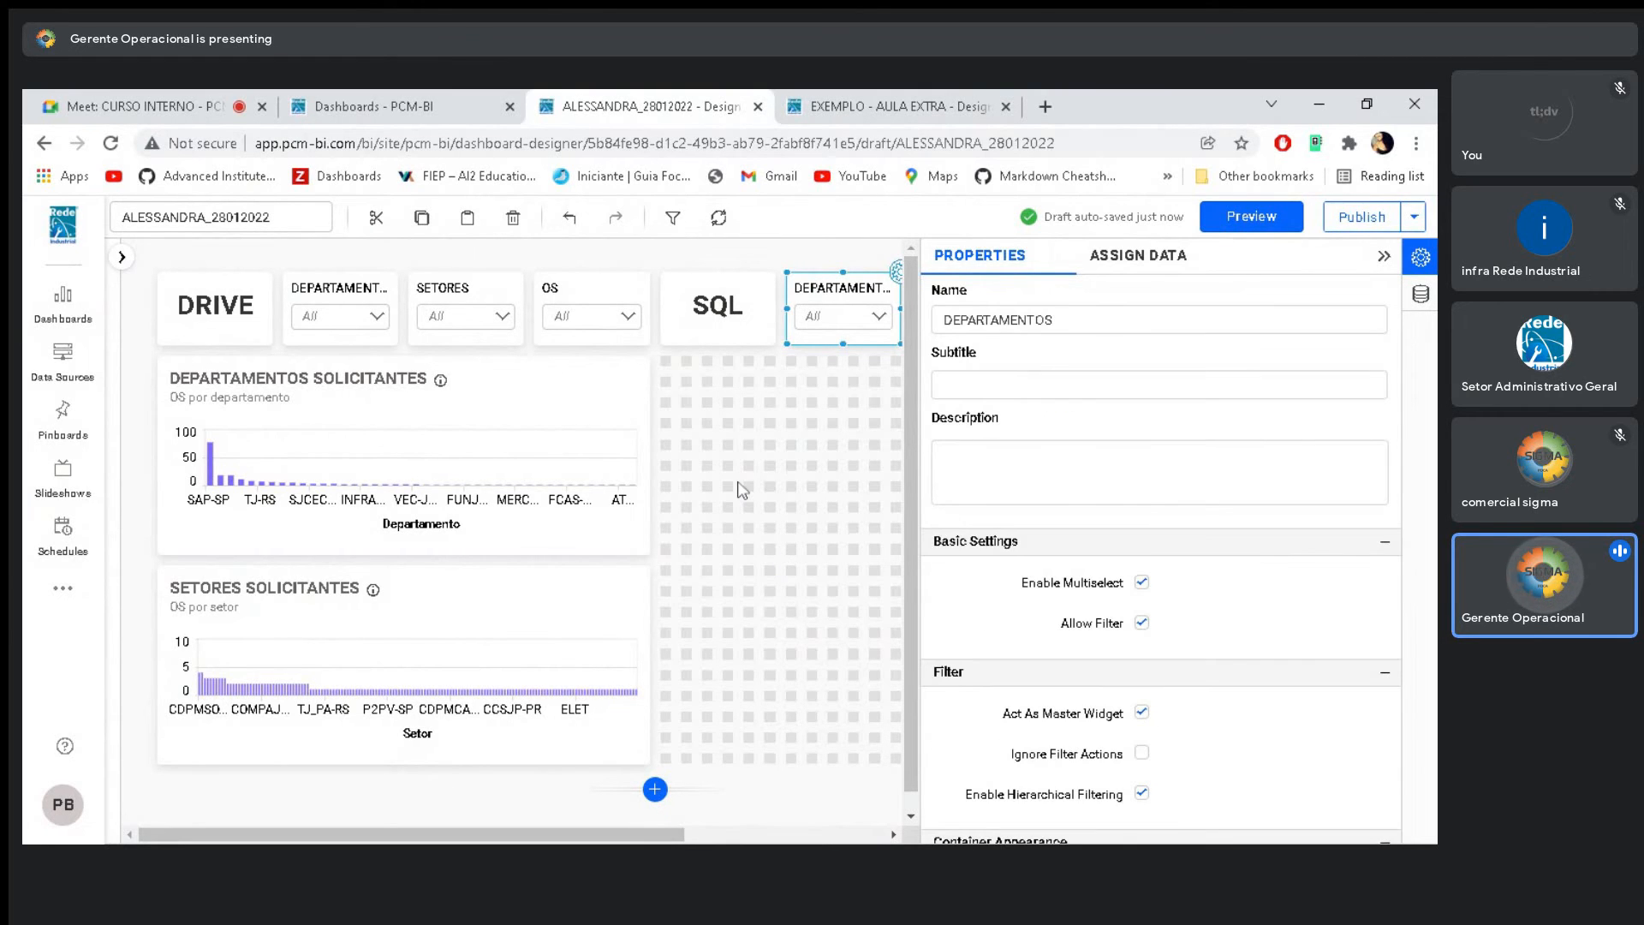
{"action": "left_click", "coordinate": [750, 466]}
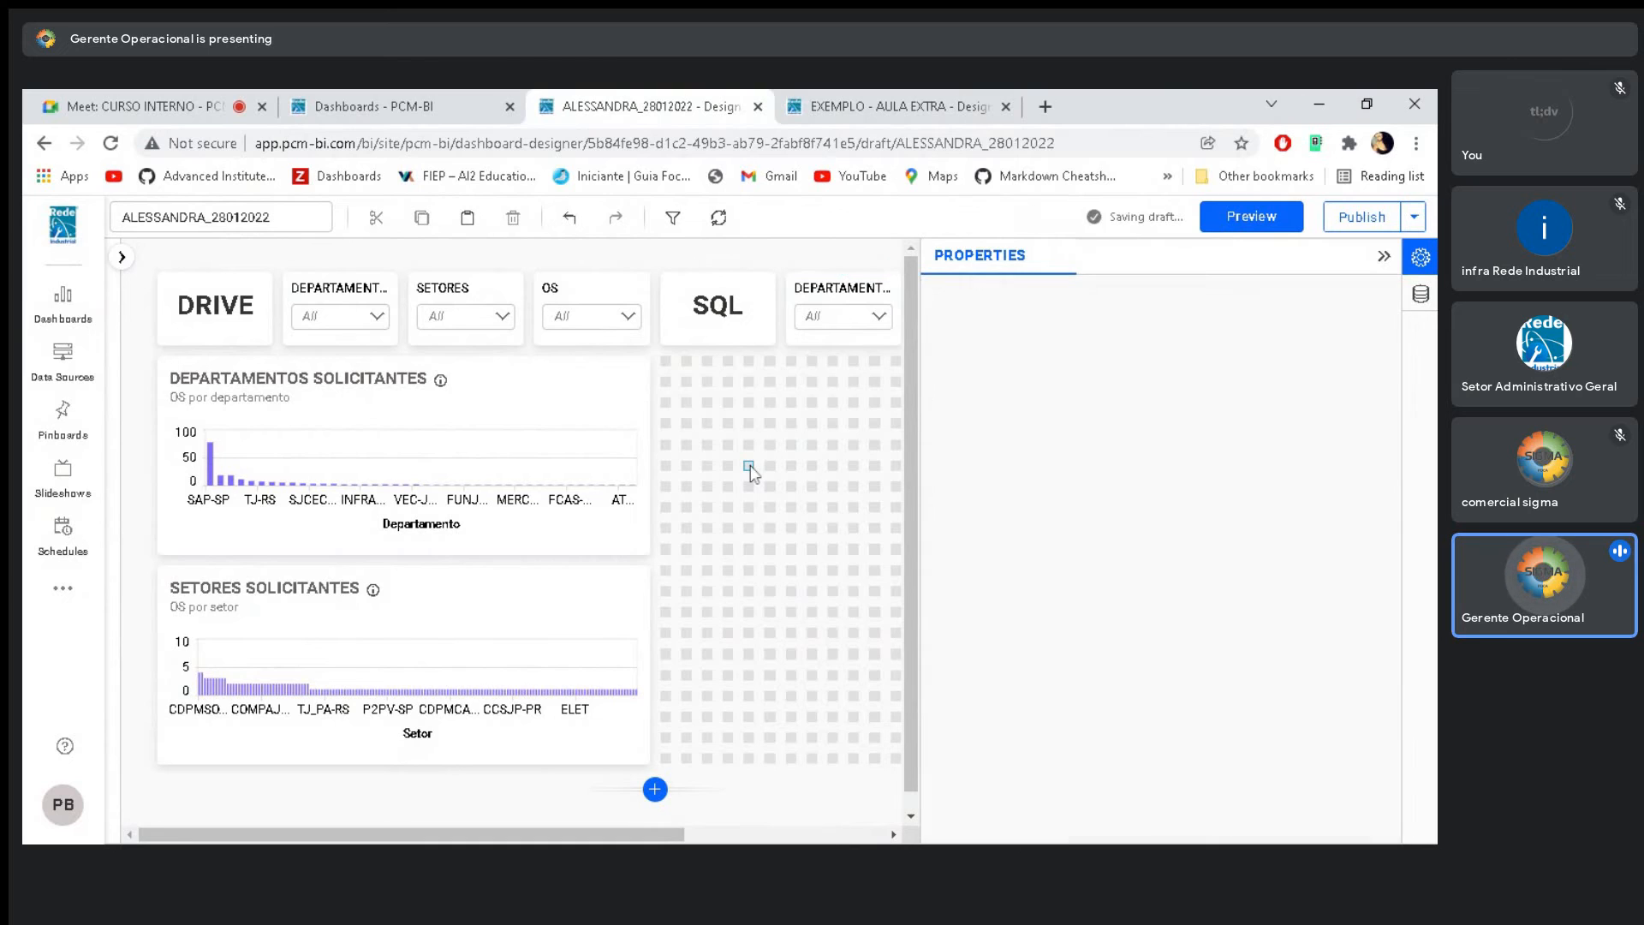
{"action": "left_click", "coordinate": [823, 298]}
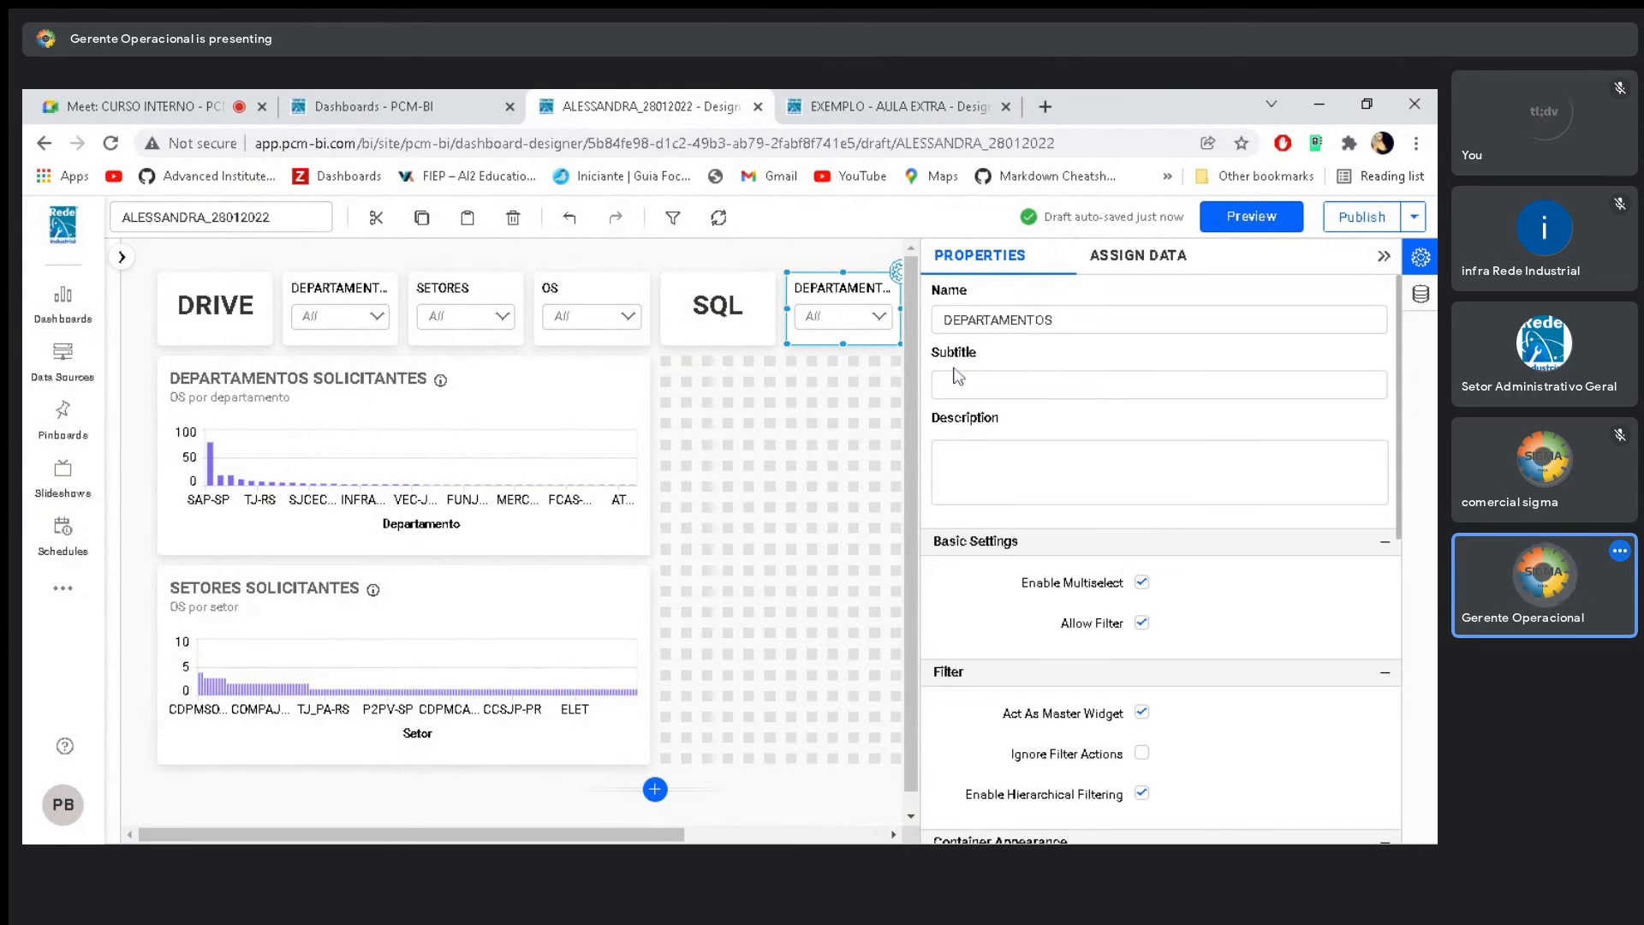
Hide the SQL department filter's settings to show the whole dashboard canvas
{"action": "left_click", "coordinate": [1364, 258]}
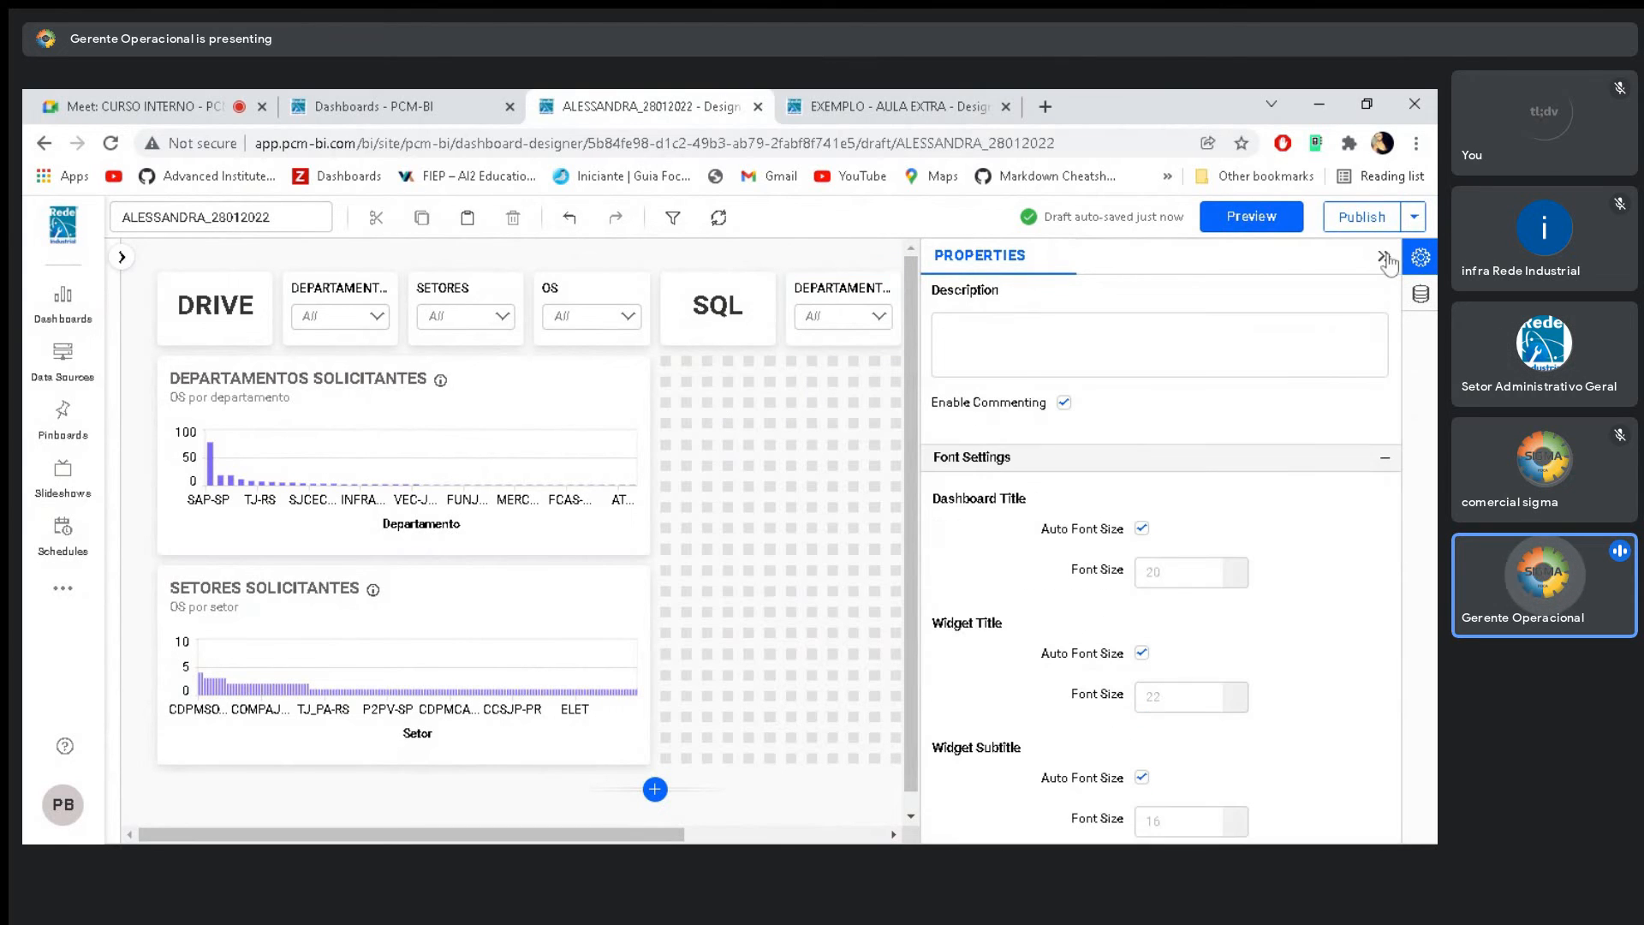
{"action": "left_click", "coordinate": [1384, 257]}
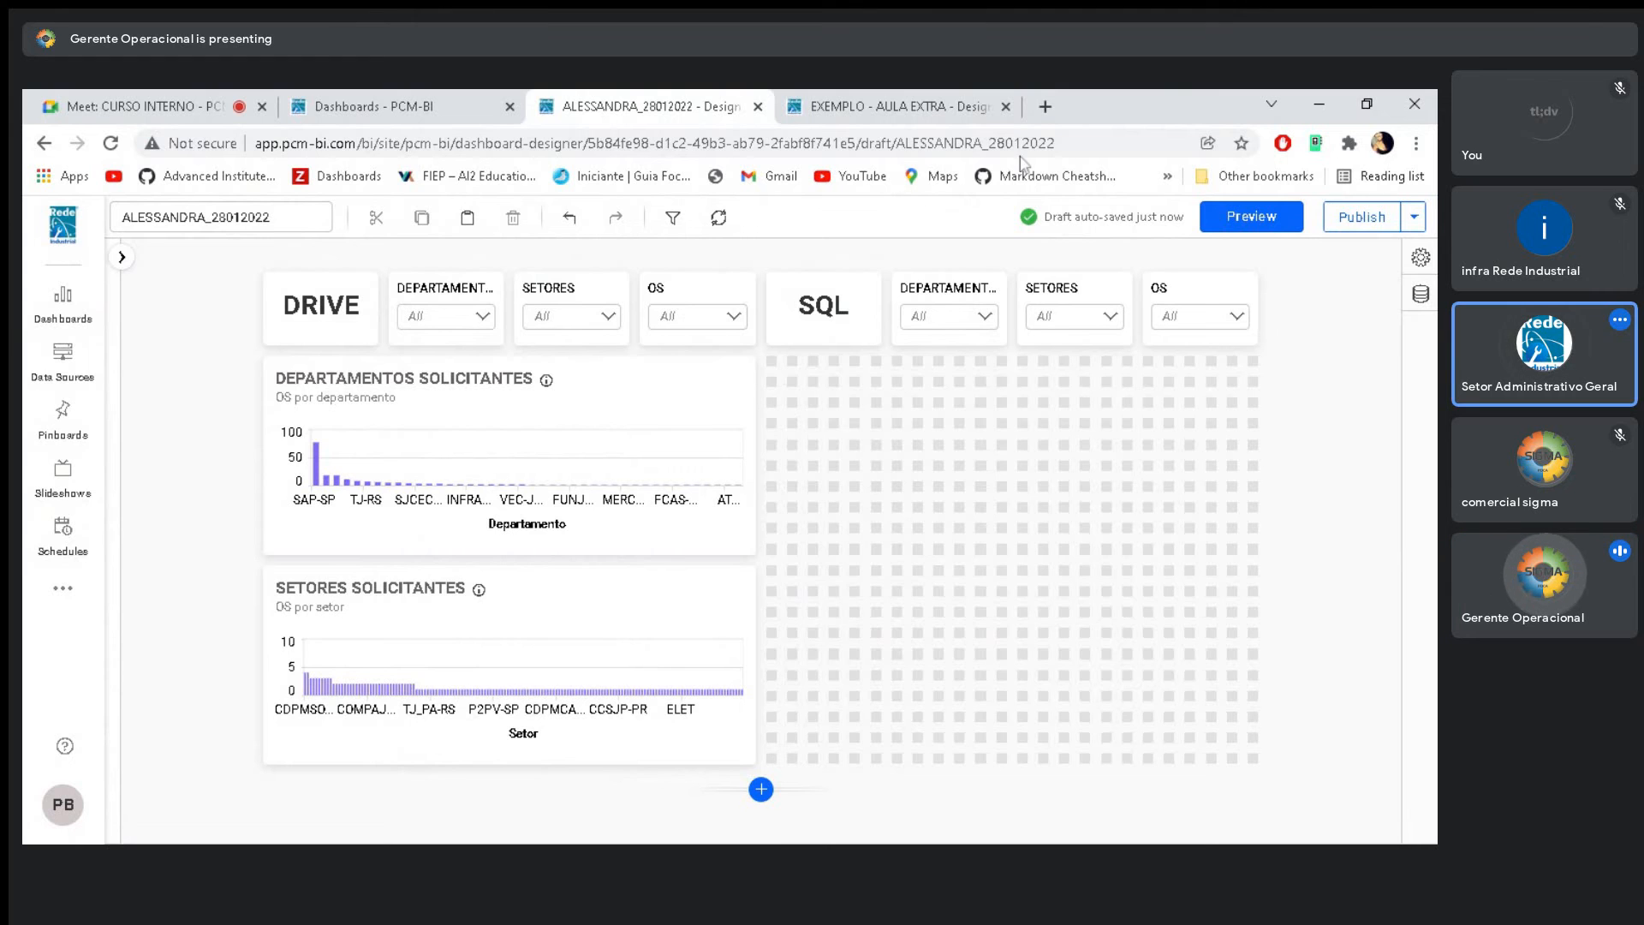
Open the FINANCEIRO spreadsheet in a new browser tab and examine its monthly data in A2:K13, starting with the MES dates
{"action": "left_click", "coordinate": [1045, 106]}
{"action": "type", "text": "f"}
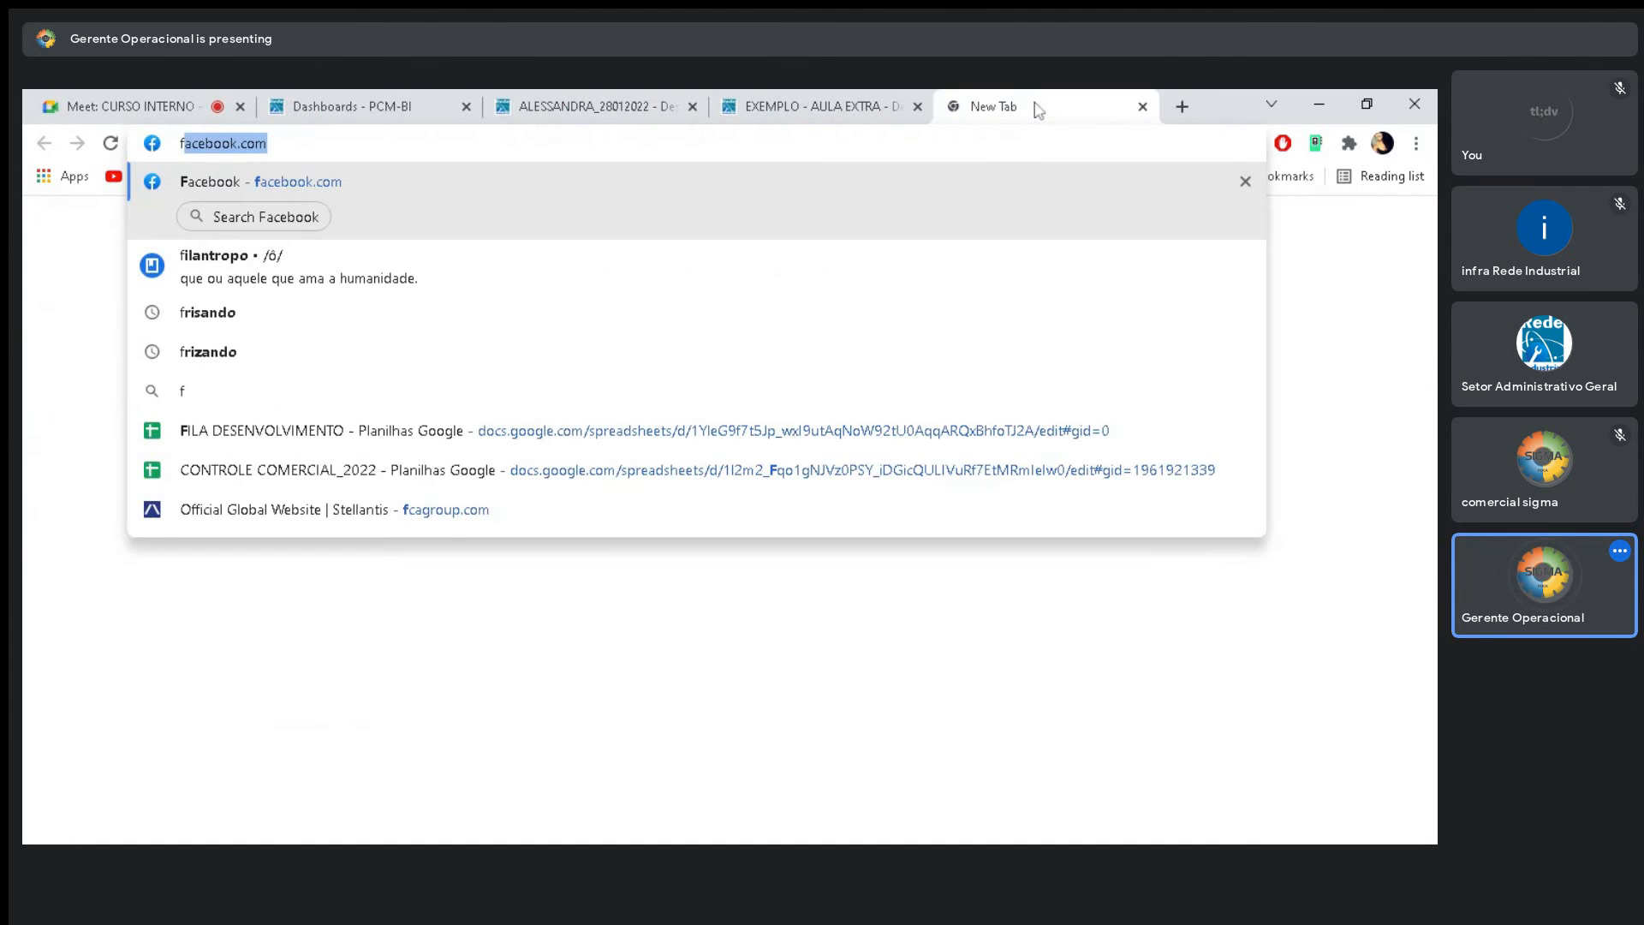
{"action": "type", "text": "inan"}
{"action": "left_click", "coordinate": [246, 460]}
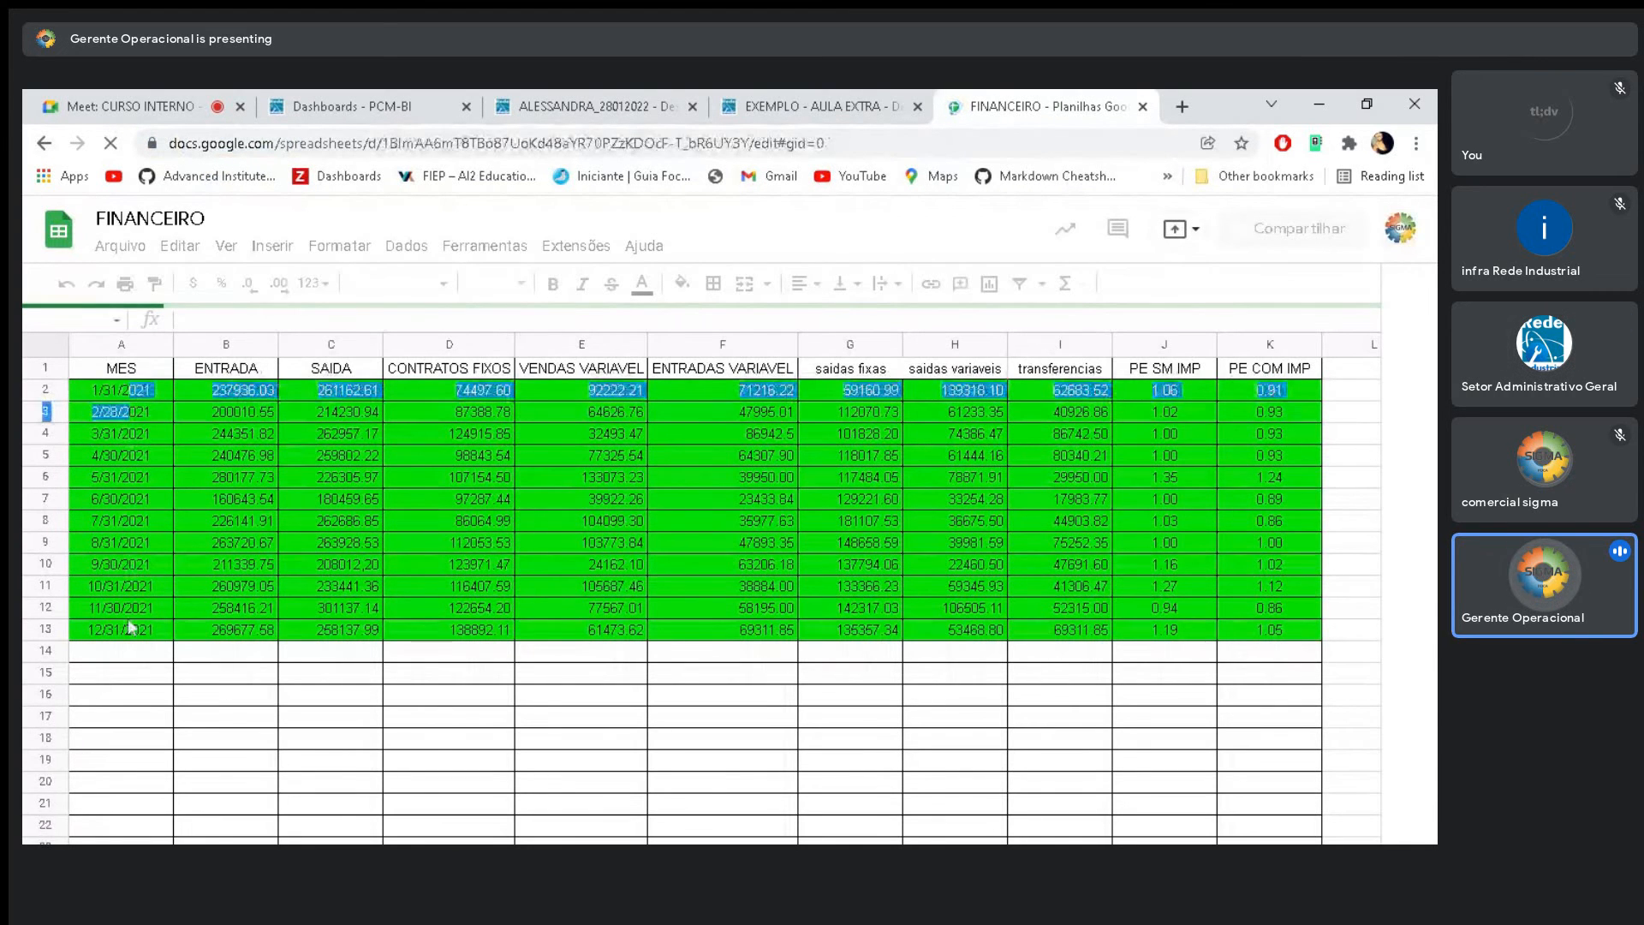
{"action": "left_click", "coordinate": [111, 672]}
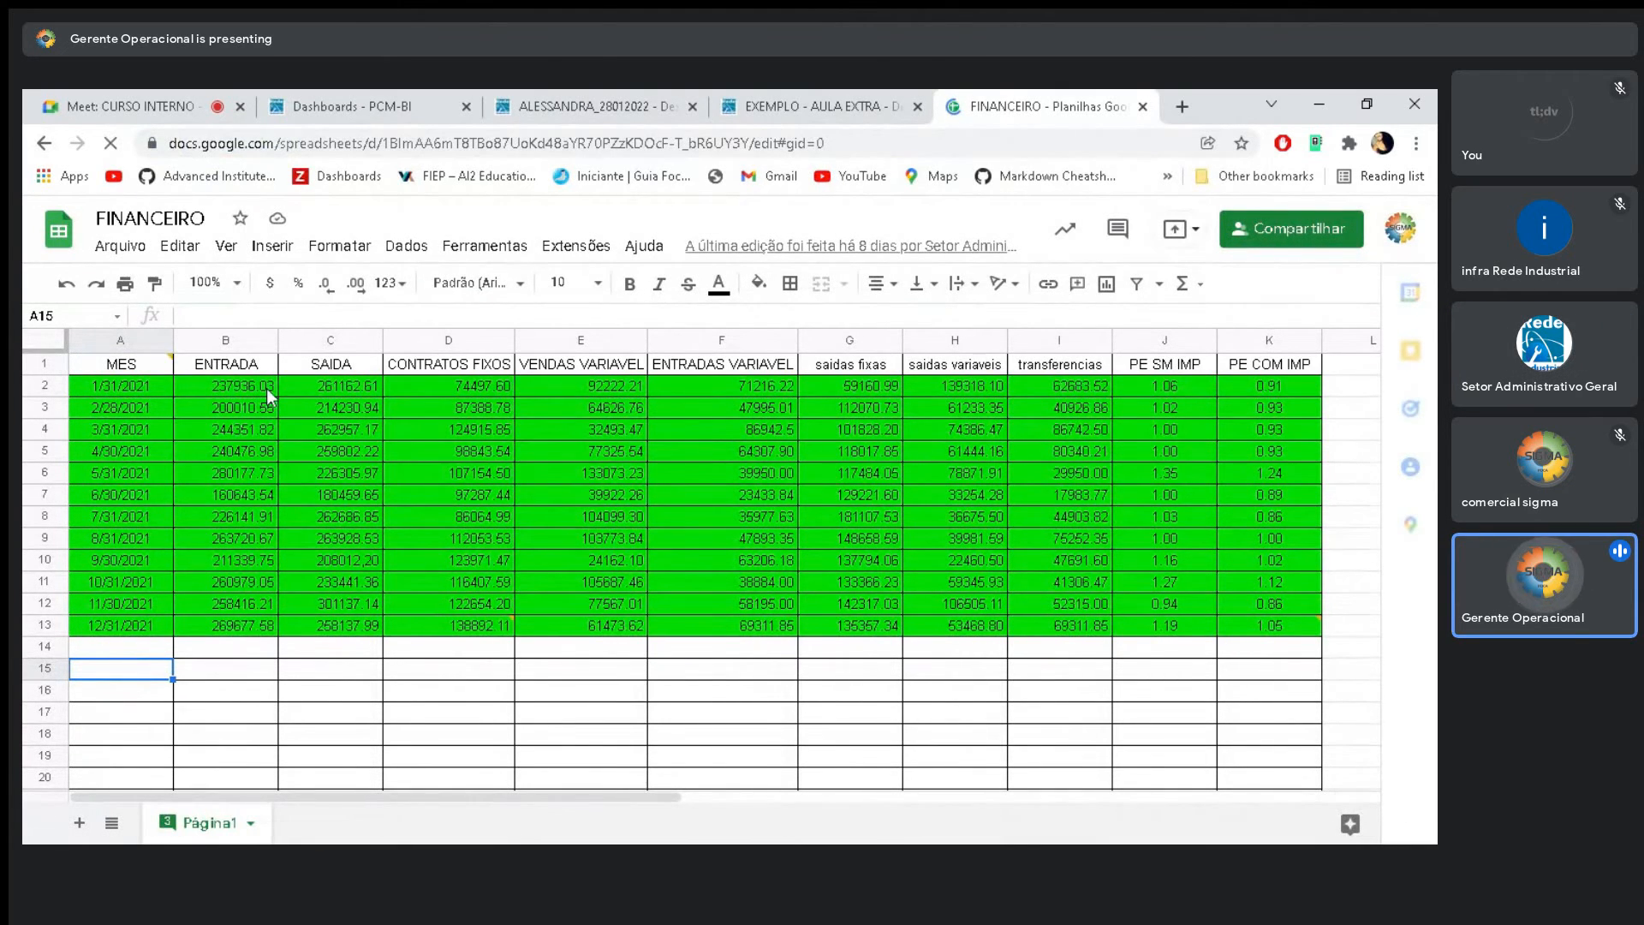
{"action": "left_click_drag", "start_coordinate": [137, 390], "coordinate": [1259, 634]}
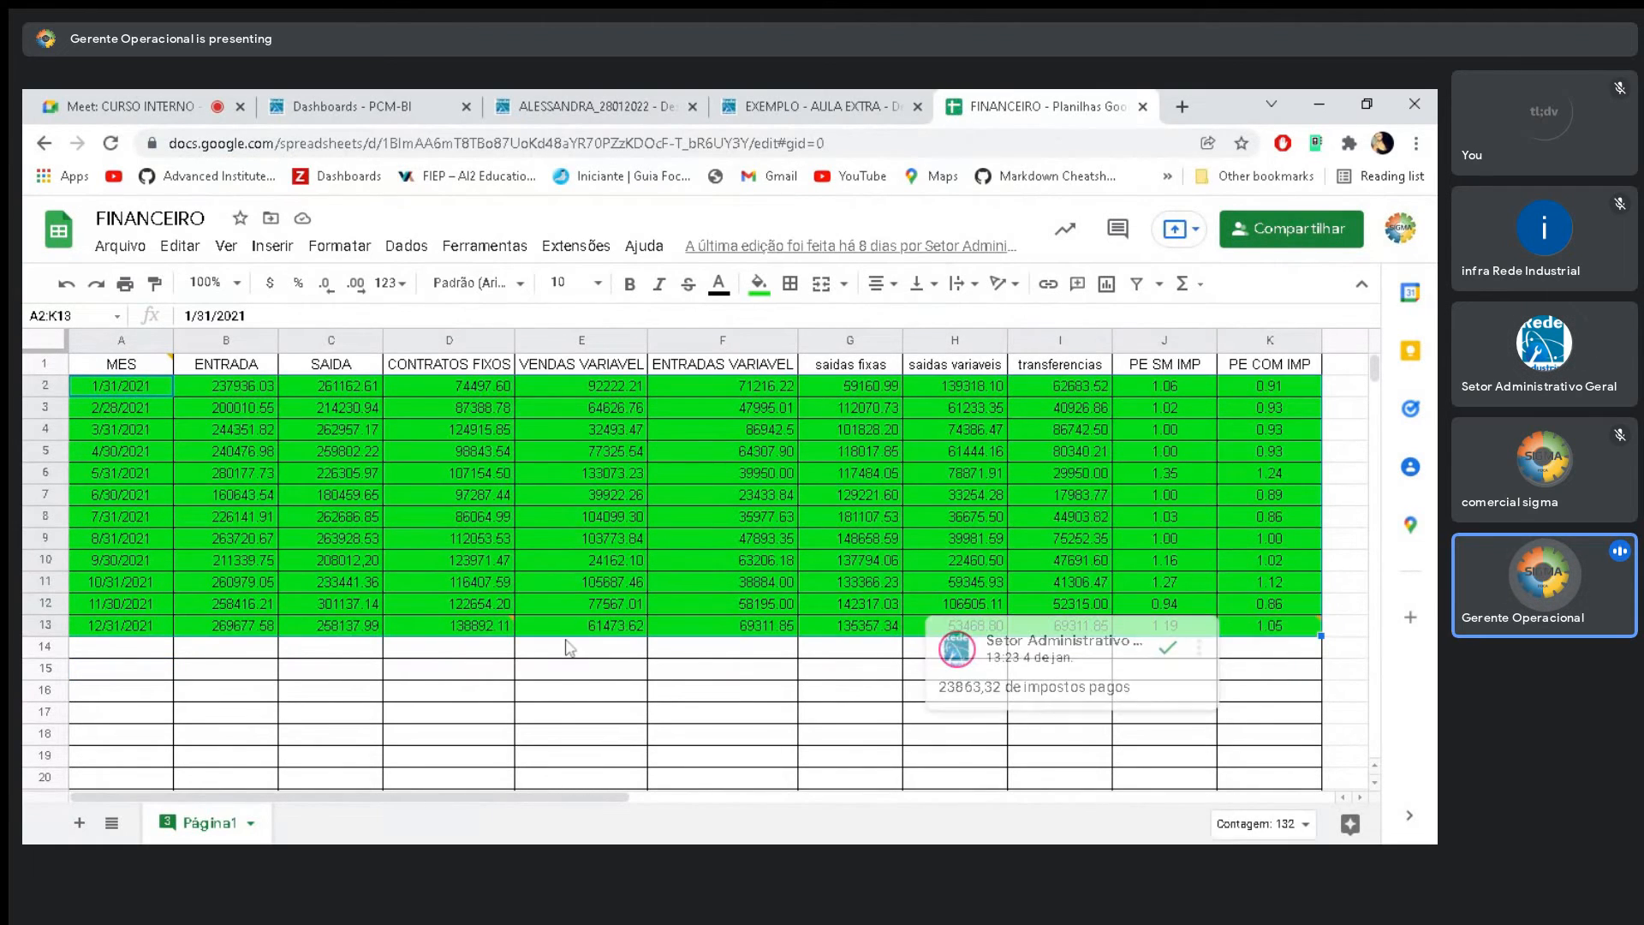
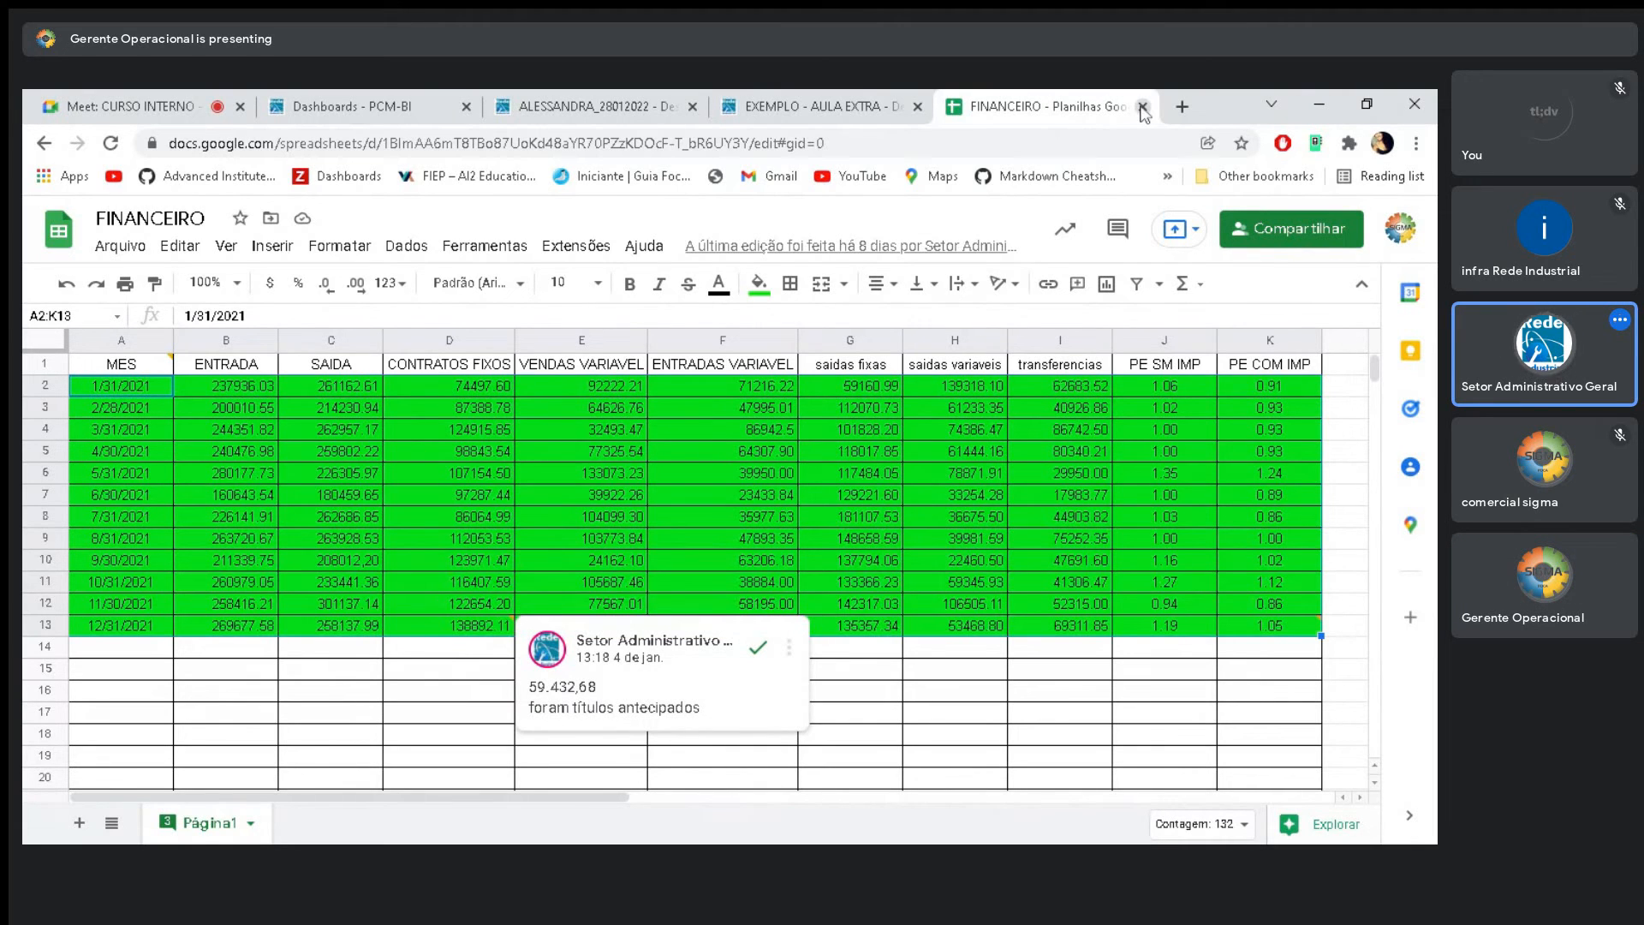
{"action": "left_click", "coordinate": [139, 473]}
{"action": "left_click", "coordinate": [145, 389]}
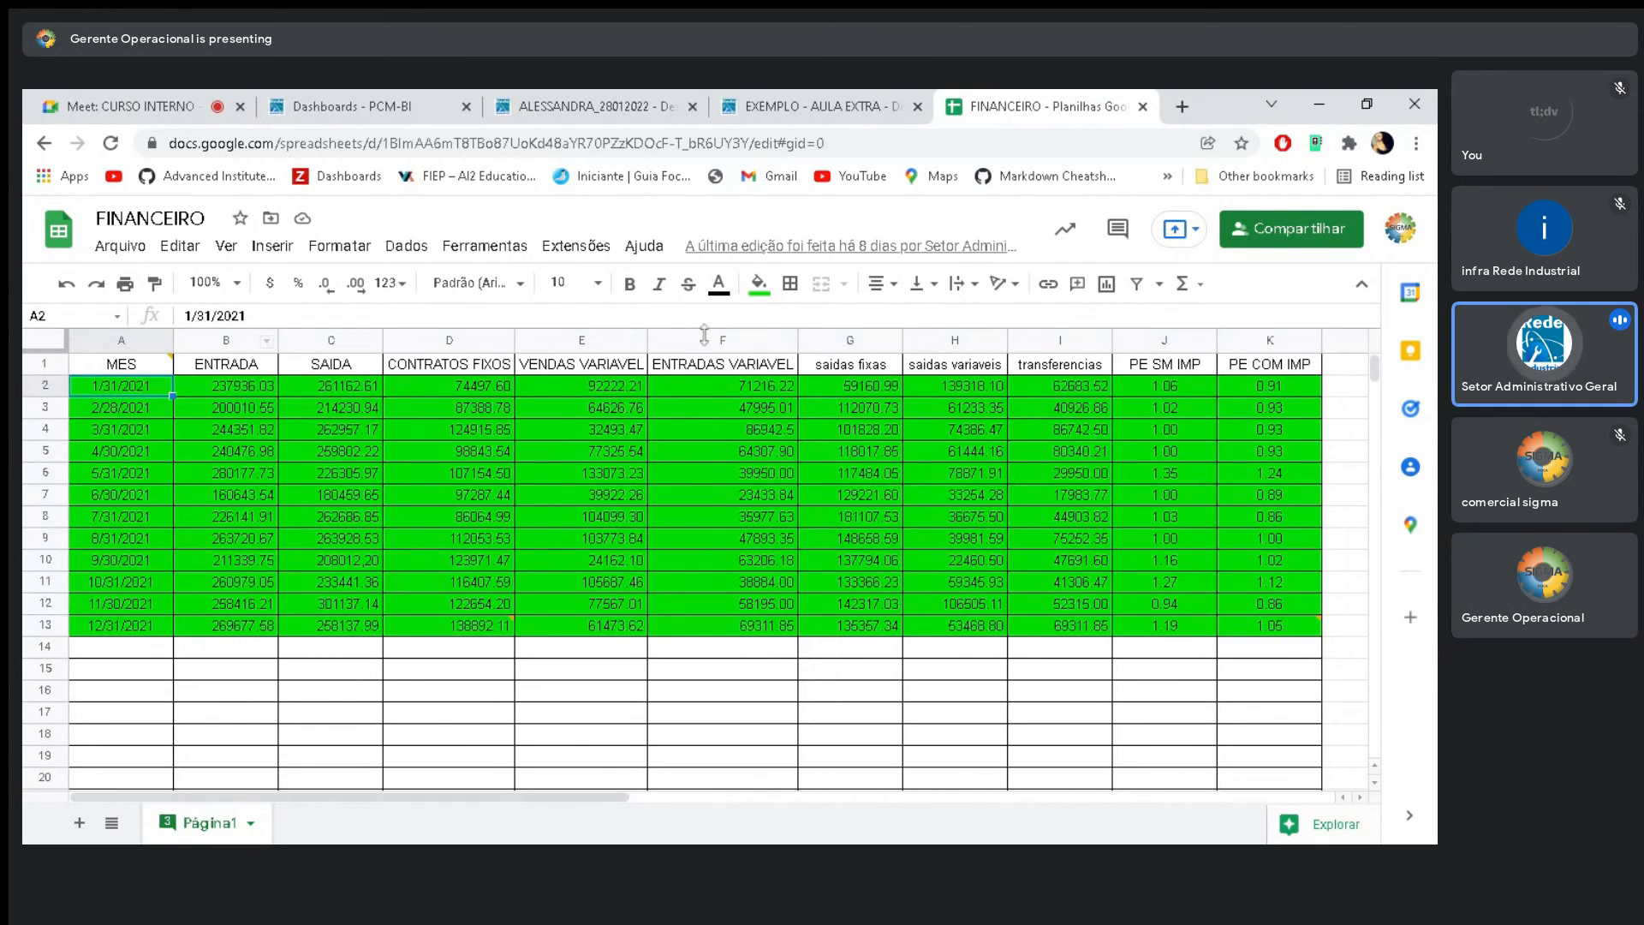
Compare the FINANCEIRO spreadsheet with the EXEMPLO - AULA EXTRA dashboard and the empty SQL area of the working dashboard, and close the spreadsheet
{"action": "left_click", "coordinate": [823, 95]}
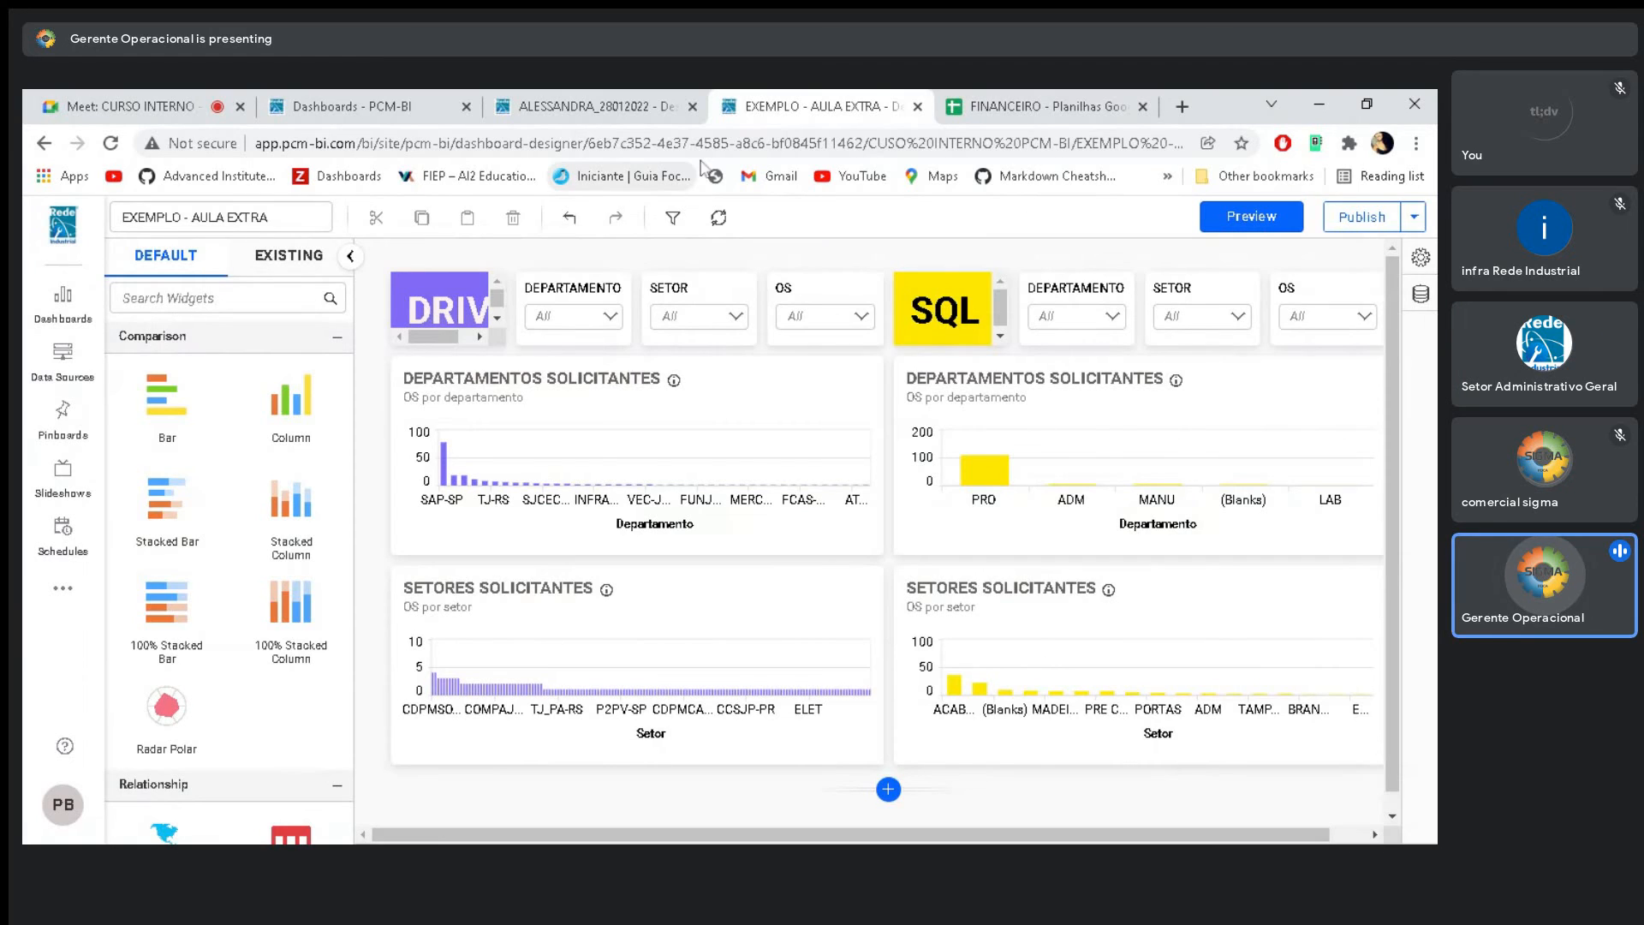
{"action": "left_click", "coordinate": [558, 96]}
{"action": "left_click", "coordinate": [1036, 106]}
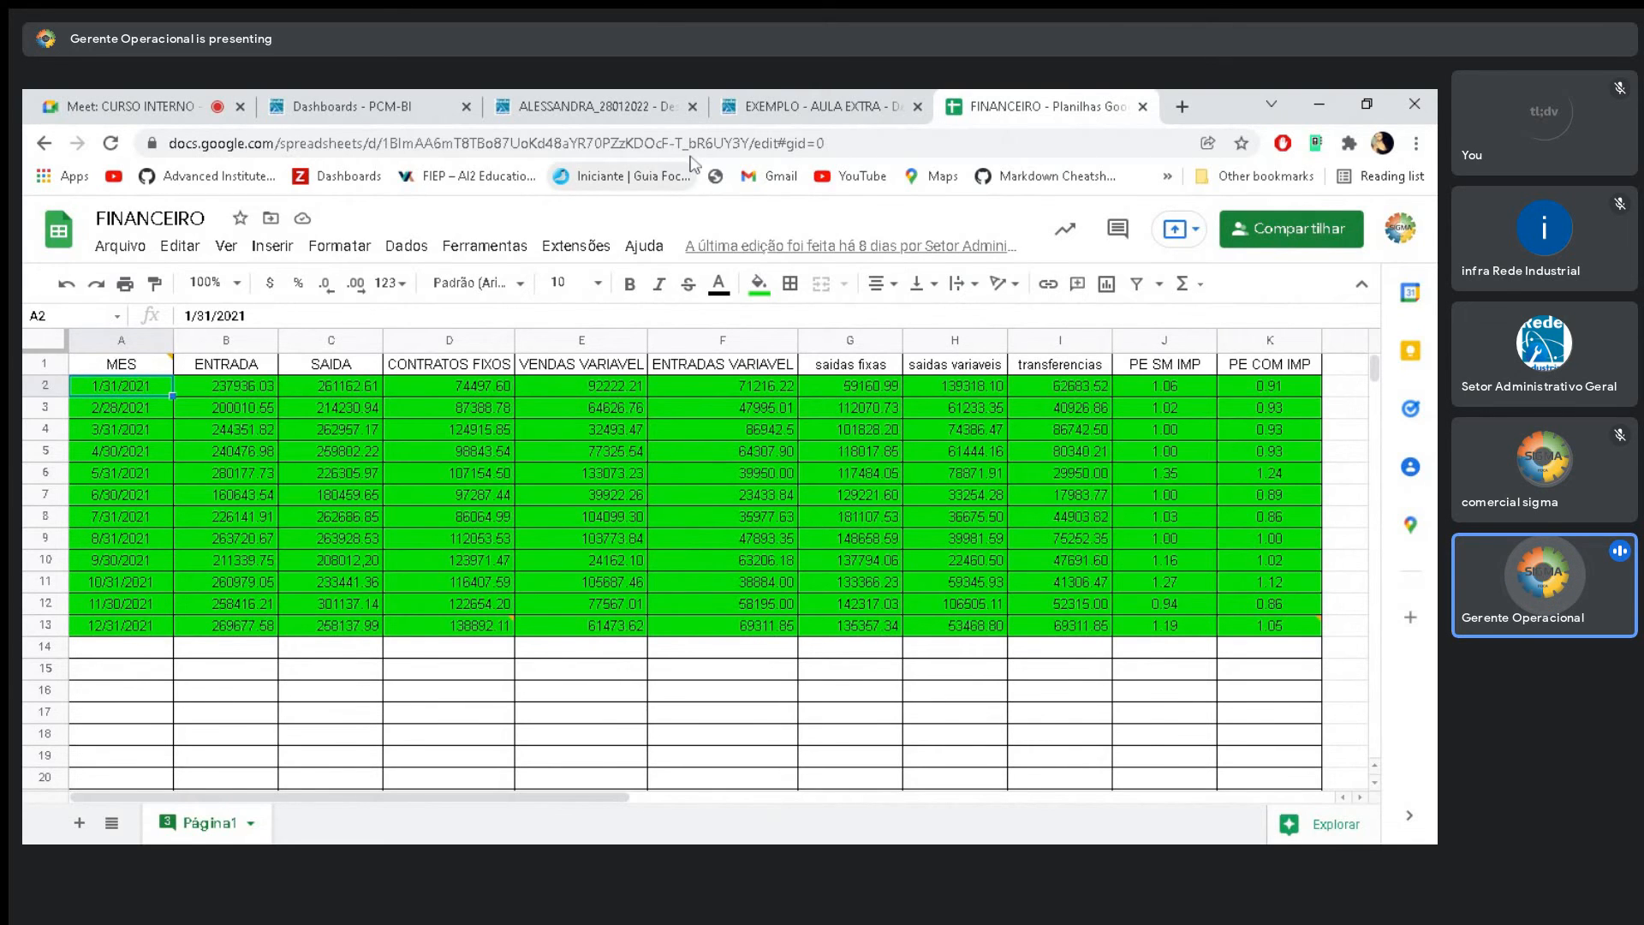
{"action": "left_click", "coordinate": [746, 96]}
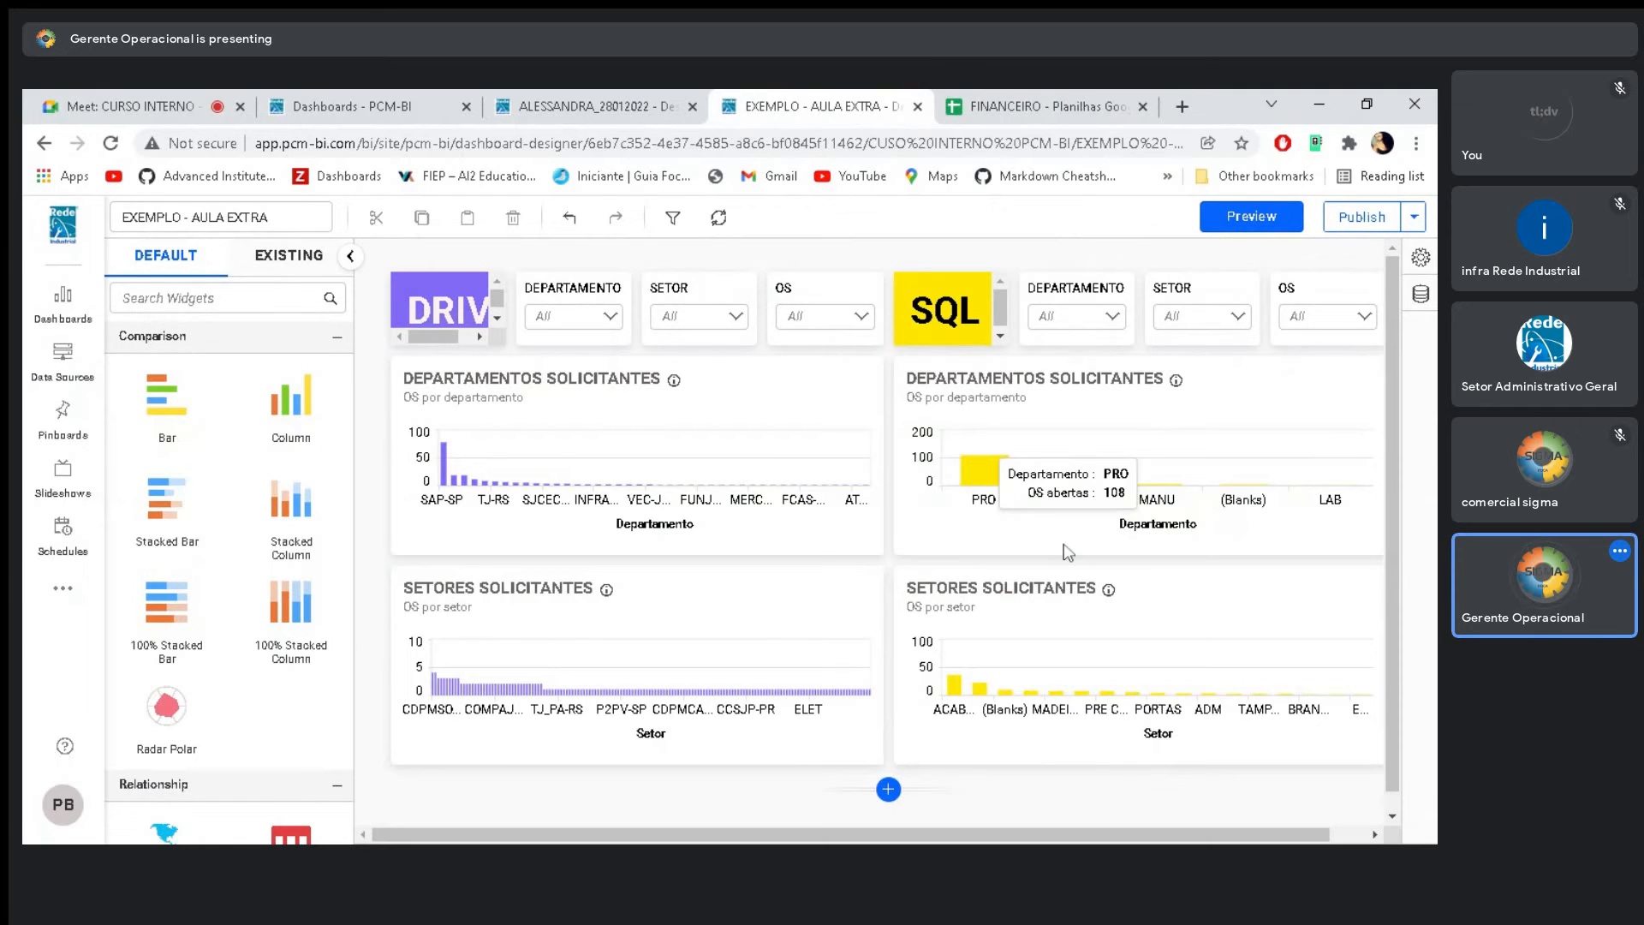
{"action": "left_click", "coordinate": [603, 106]}
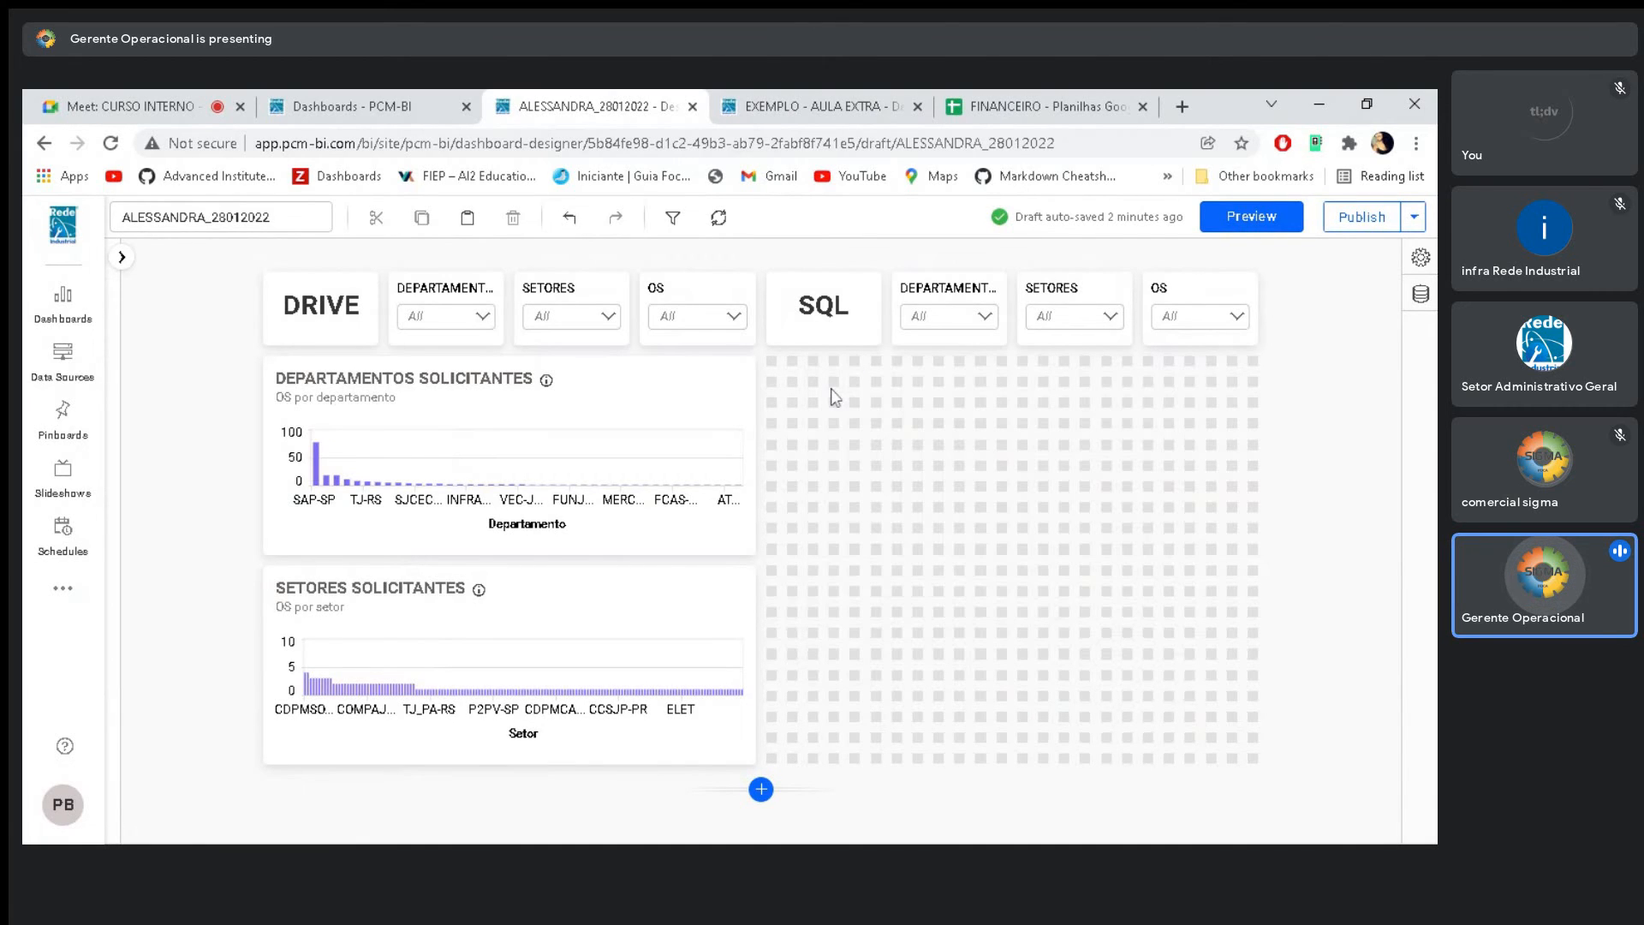
{"action": "left_click", "coordinate": [814, 423]}
{"action": "left_click", "coordinate": [772, 363]}
{"action": "left_click", "coordinate": [1233, 551]}
{"action": "left_click", "coordinate": [1018, 103]}
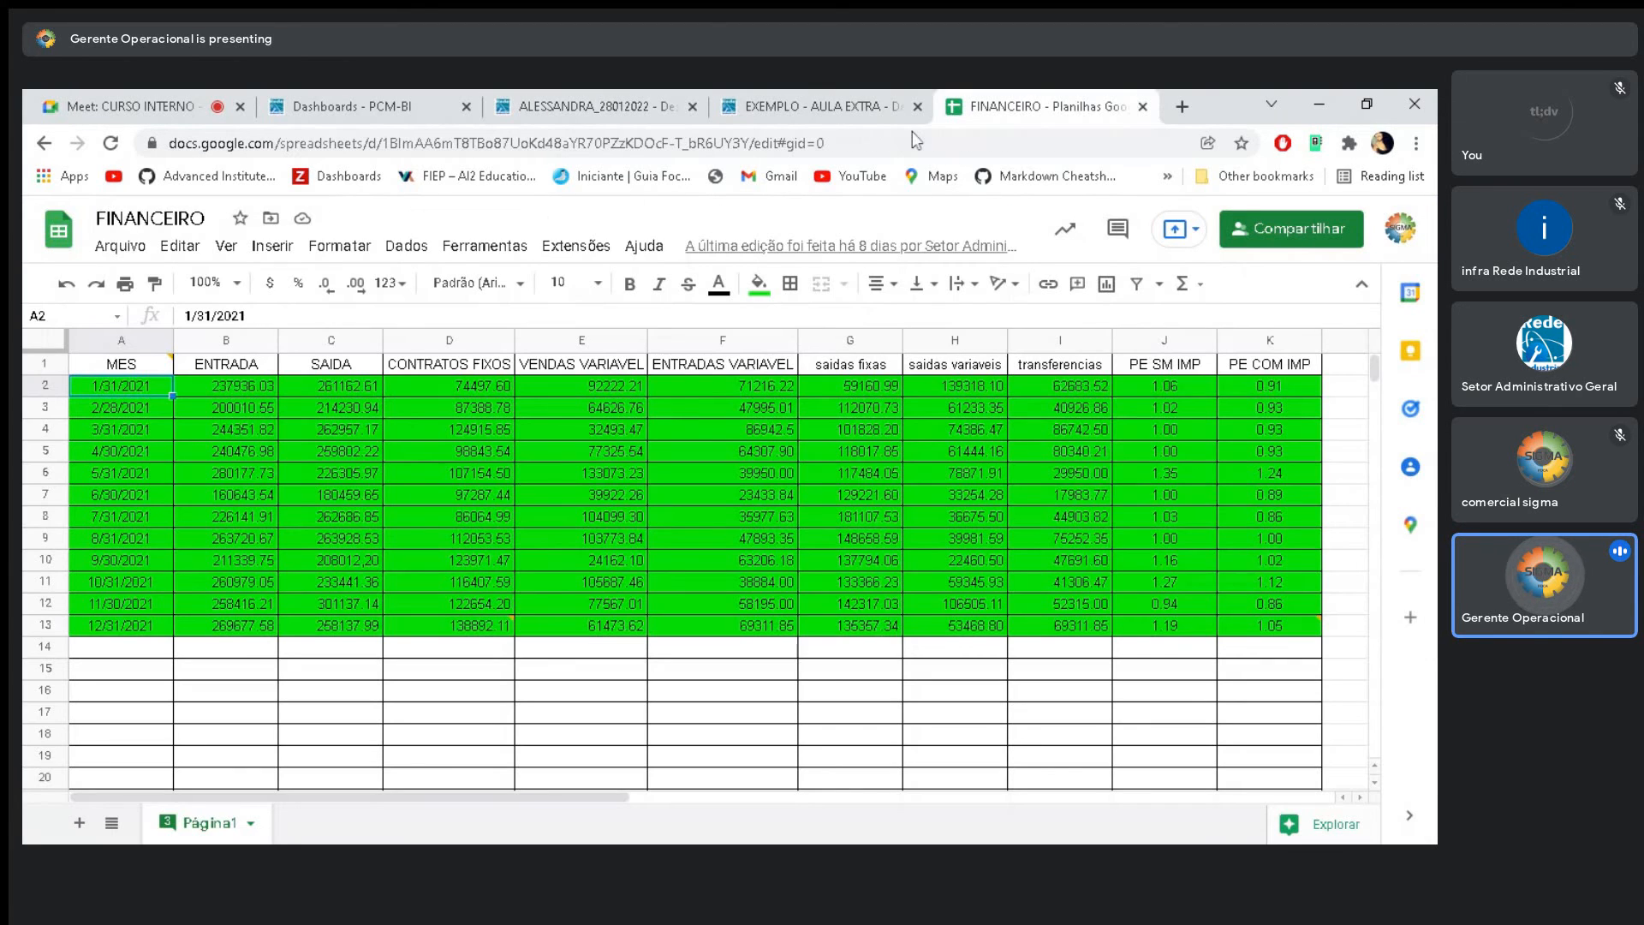
{"action": "left_click", "coordinate": [588, 101]}
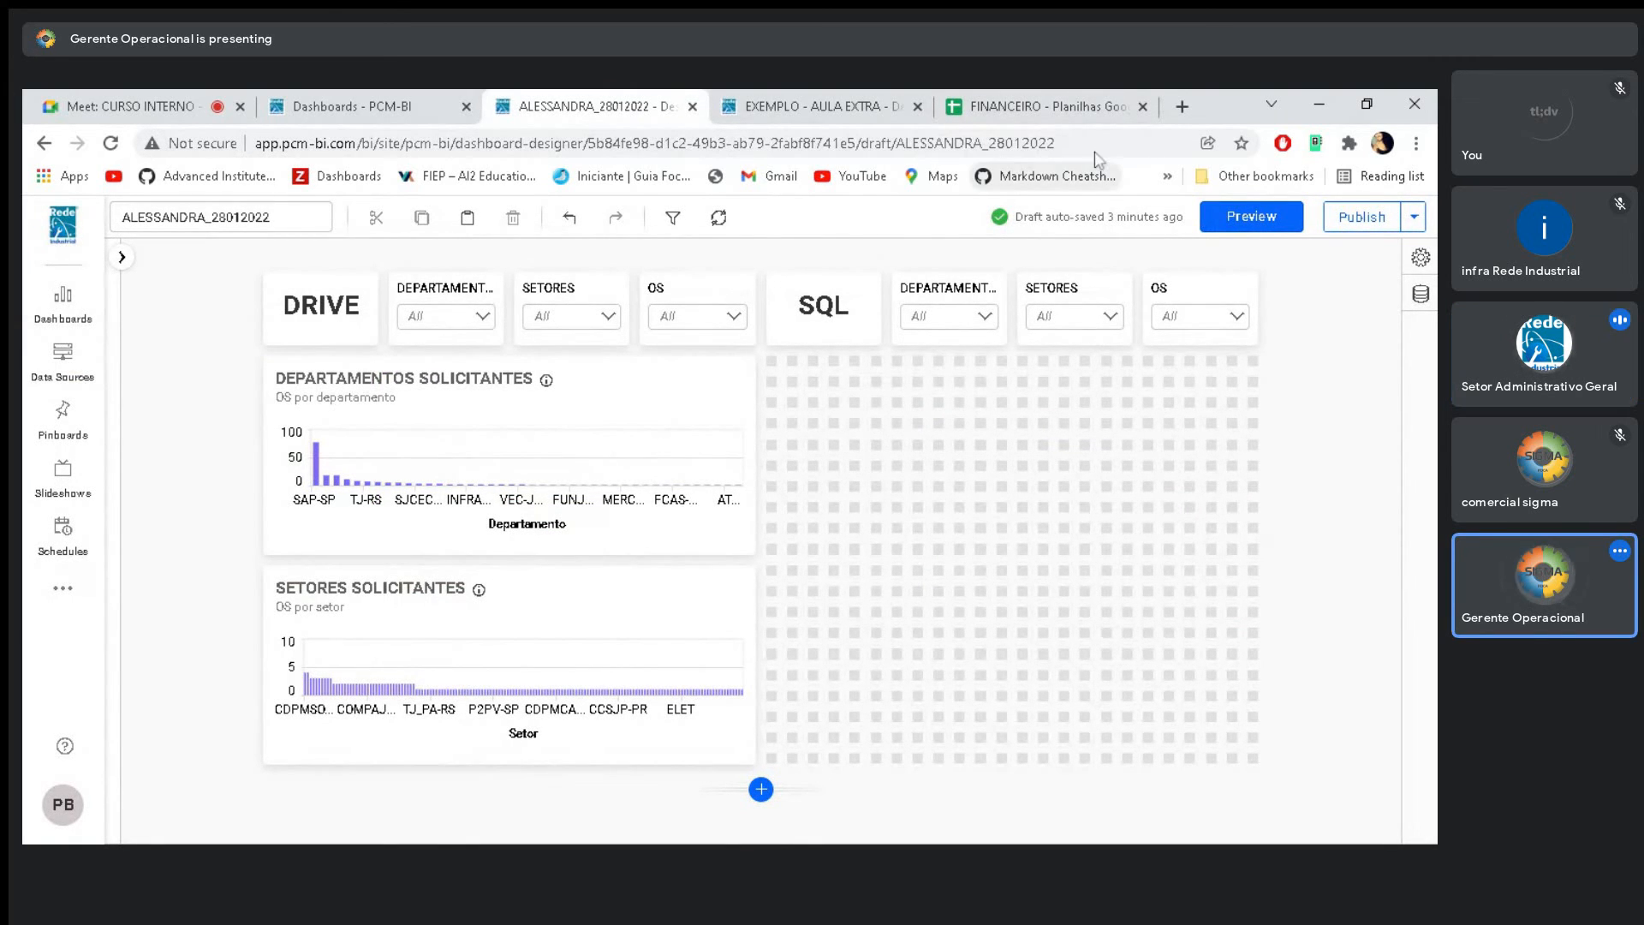
{"action": "left_click", "coordinate": [1142, 106]}
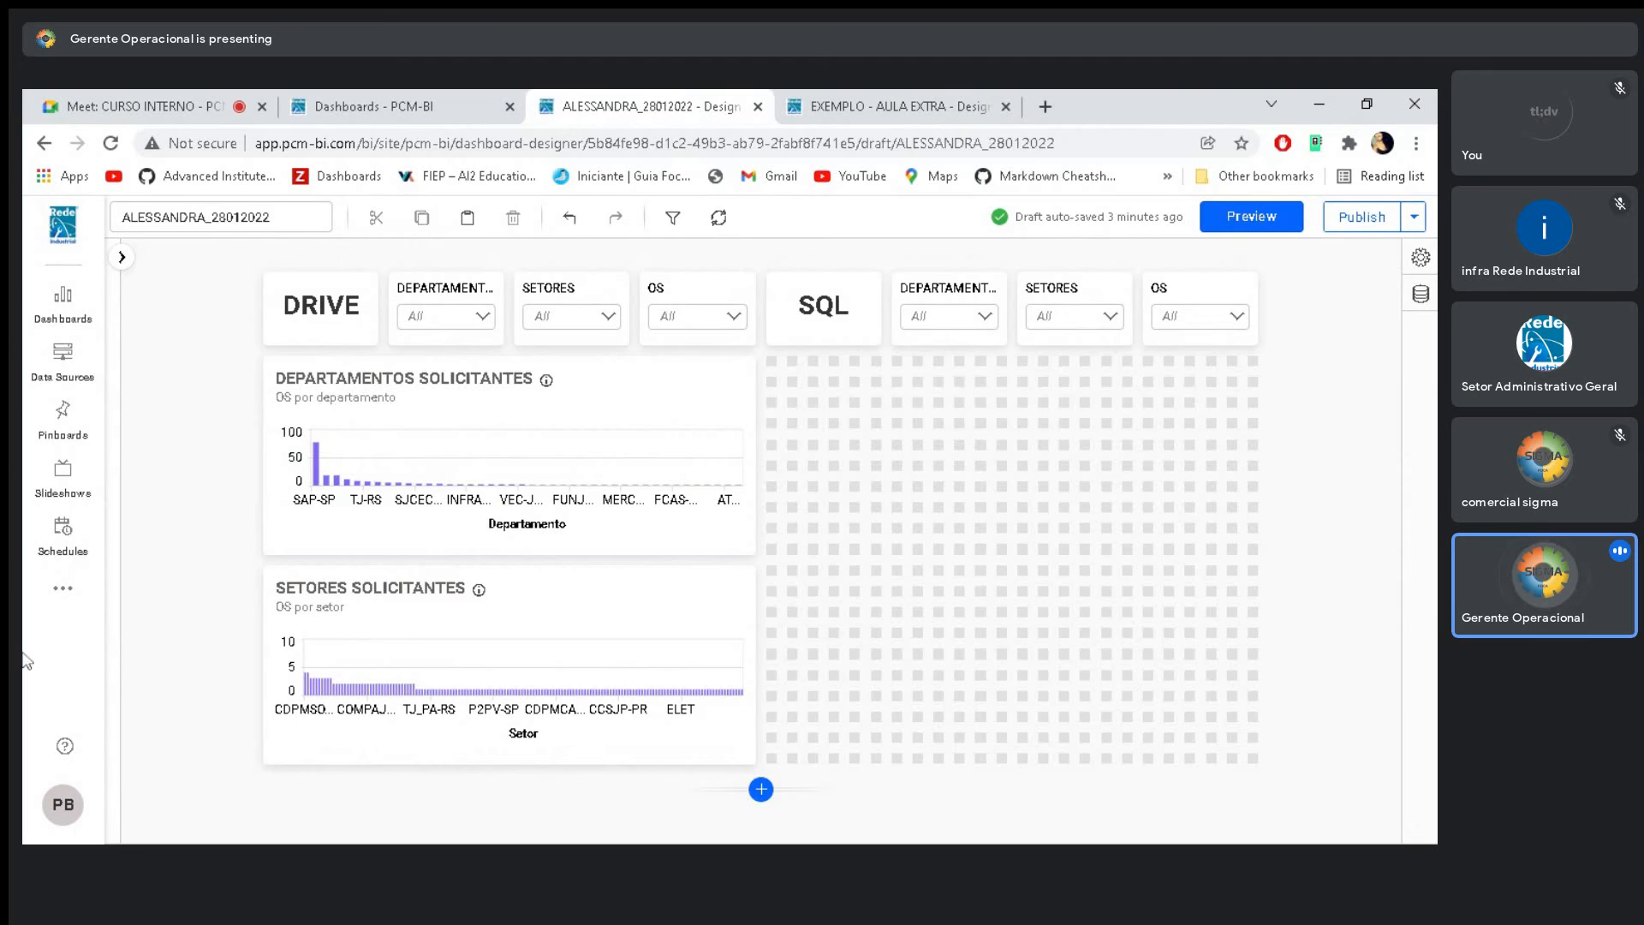
Place a Combo Chart widget in the empty grid directly under the SQL title
{"action": "scroll", "coordinate": [229, 638], "scroll_direction": "down", "scroll_amount": 5}
{"action": "scroll", "coordinate": [233, 638], "scroll_direction": "down", "scroll_amount": 10}
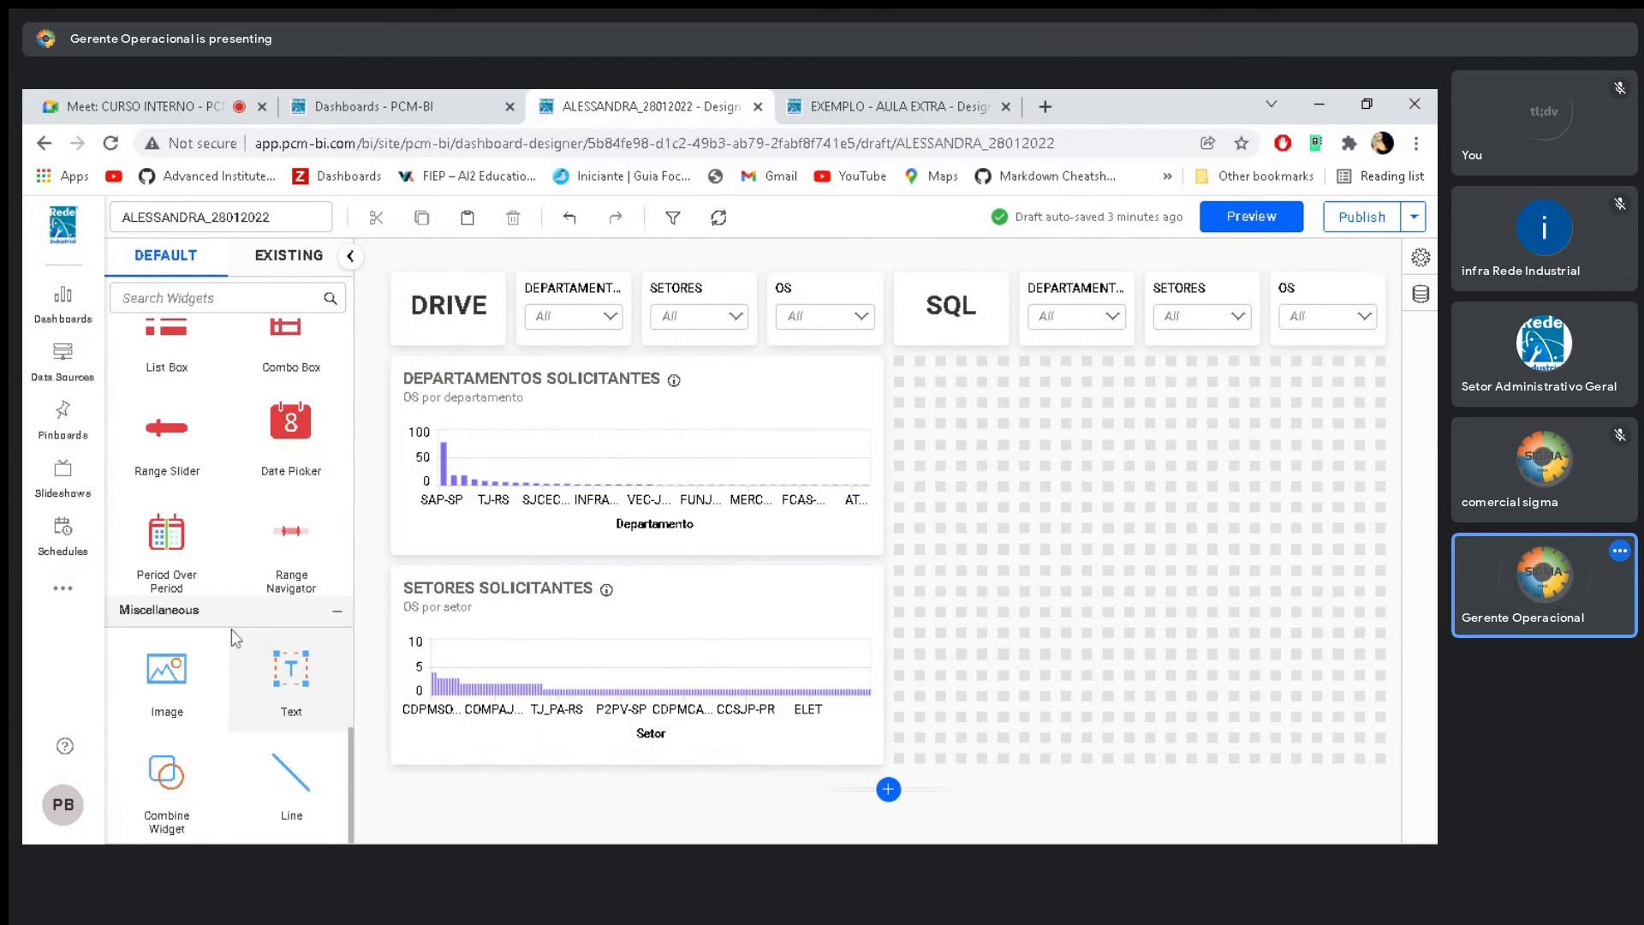
{"action": "scroll", "coordinate": [231, 628], "scroll_direction": "up", "scroll_amount": 4}
{"action": "left_click_drag", "start_coordinate": [167, 503], "coordinate": [1011, 401]}
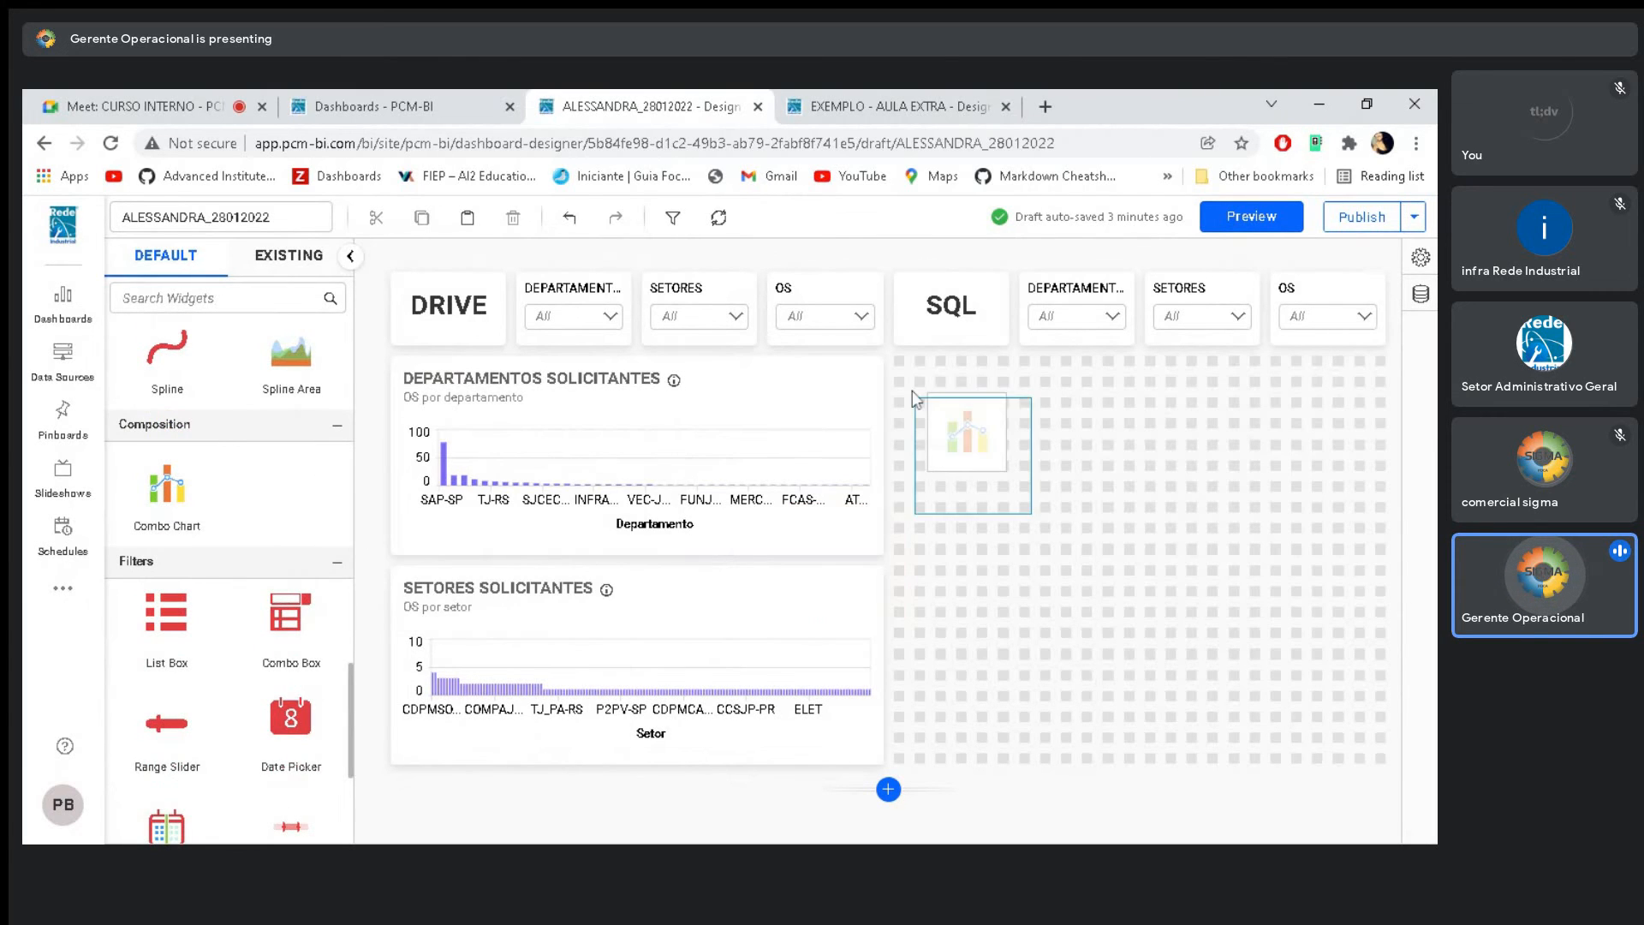
{"action": "left_click", "coordinate": [1011, 359]}
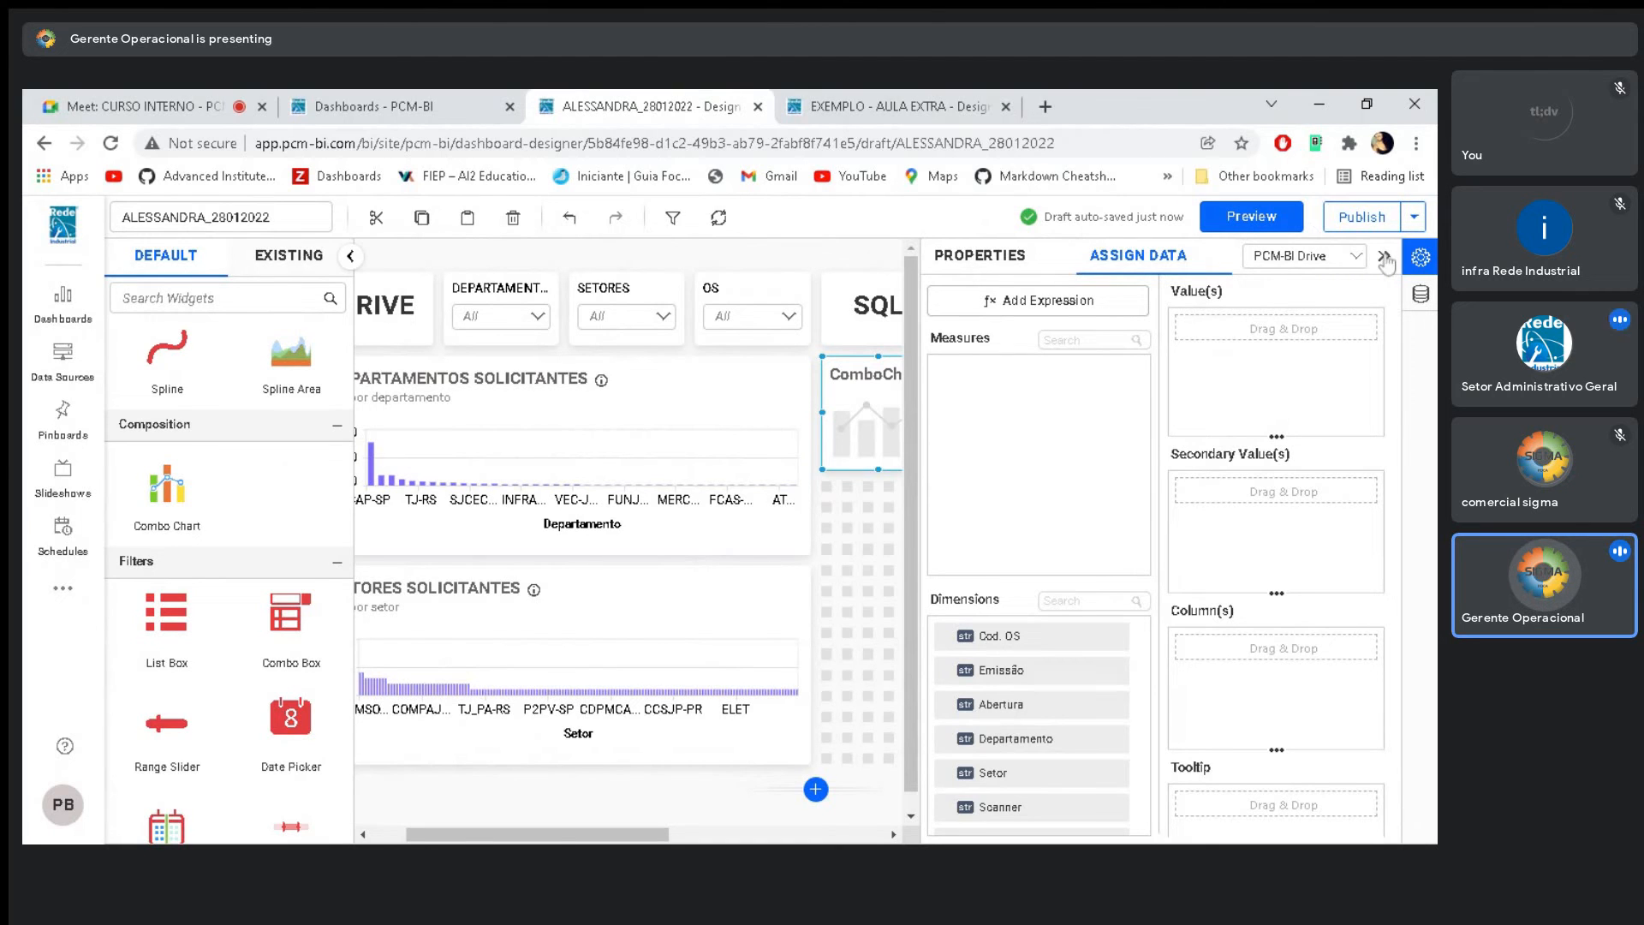
{"action": "left_click", "coordinate": [981, 559]}
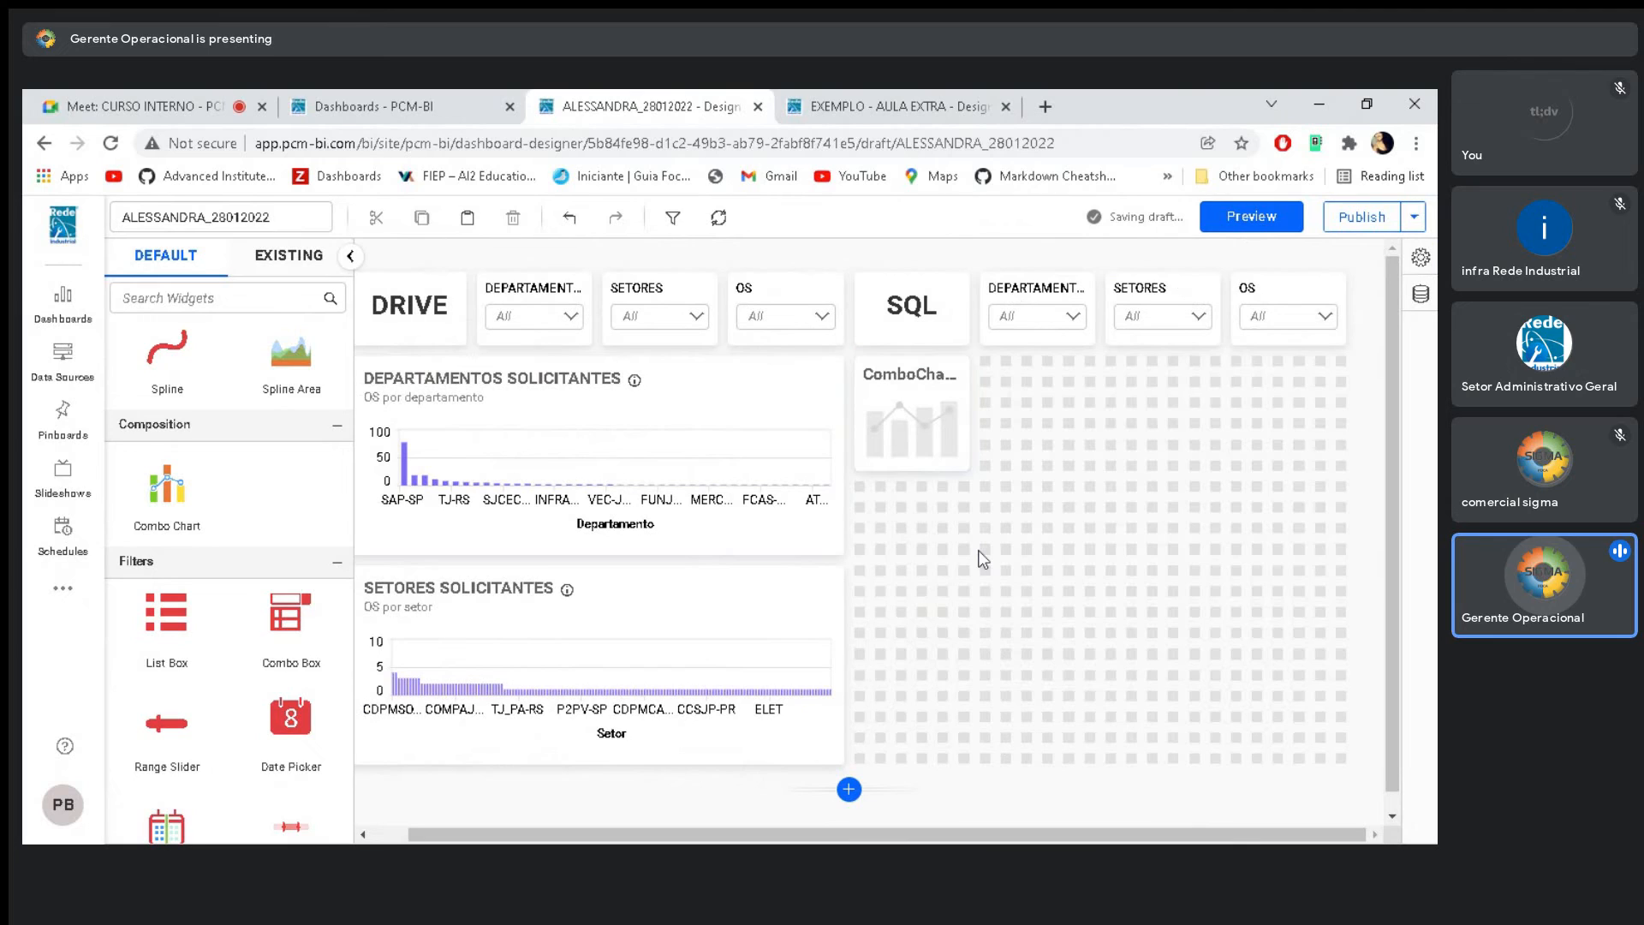
Delete the empty combo chart under the SQL title and undo the accidental deletion of the DRIVE title
{"action": "left_click", "coordinate": [927, 439]}
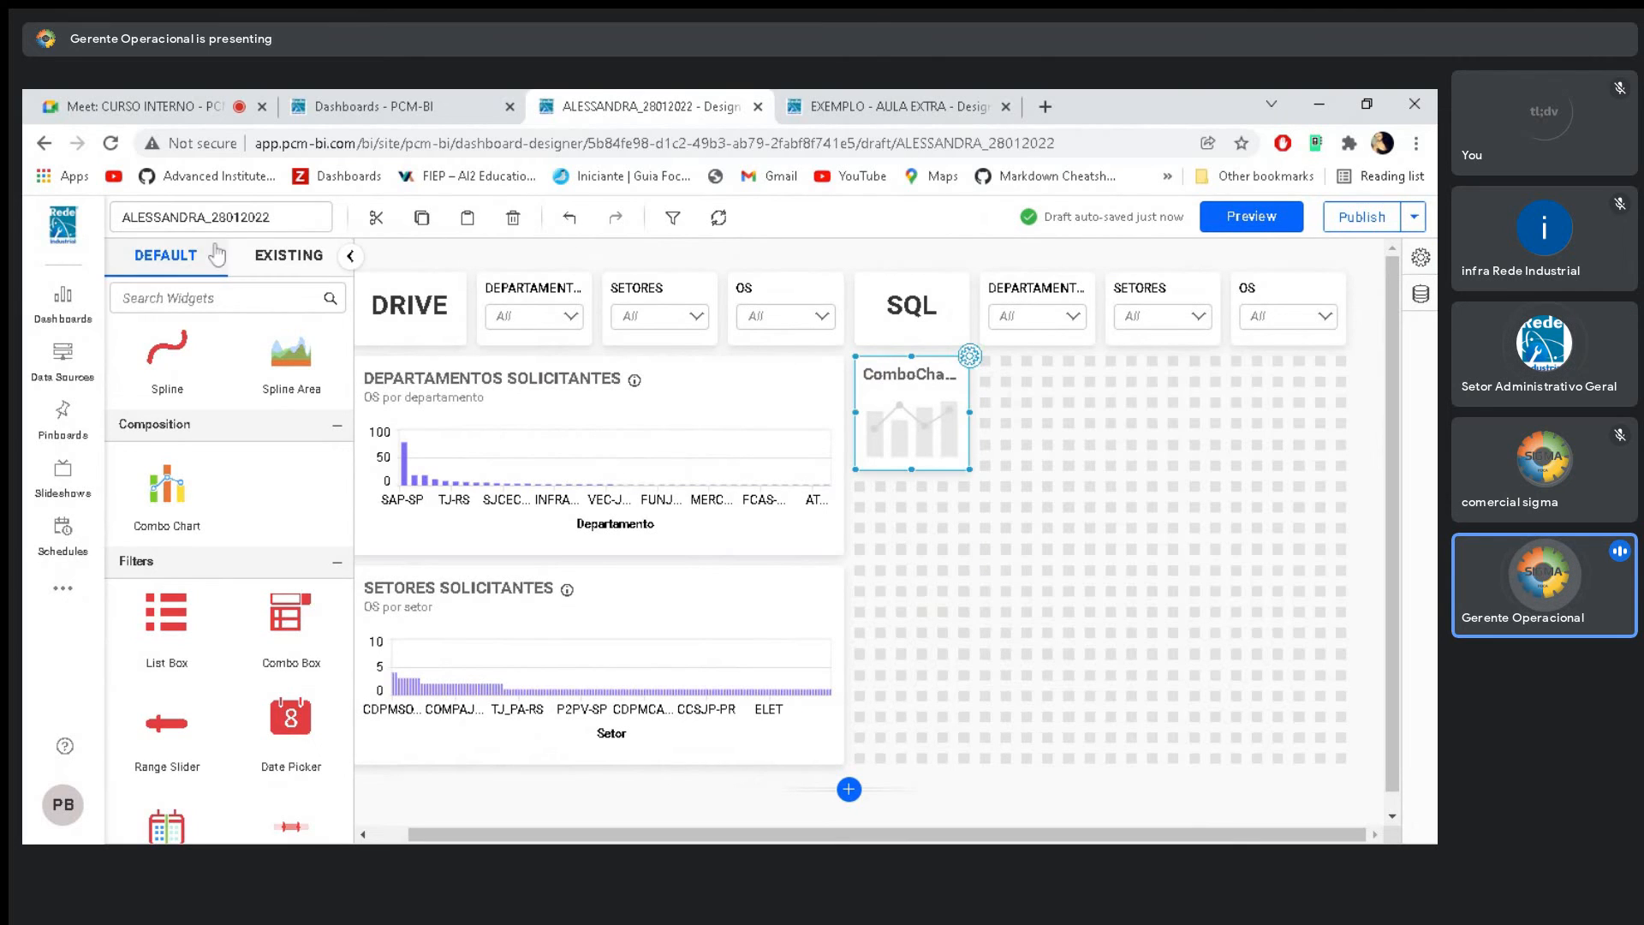
{"action": "left_click", "coordinate": [350, 259]}
{"action": "left_click", "coordinate": [951, 433]}
{"action": "key", "text": "Delete"}
{"action": "key", "text": "Delete"}
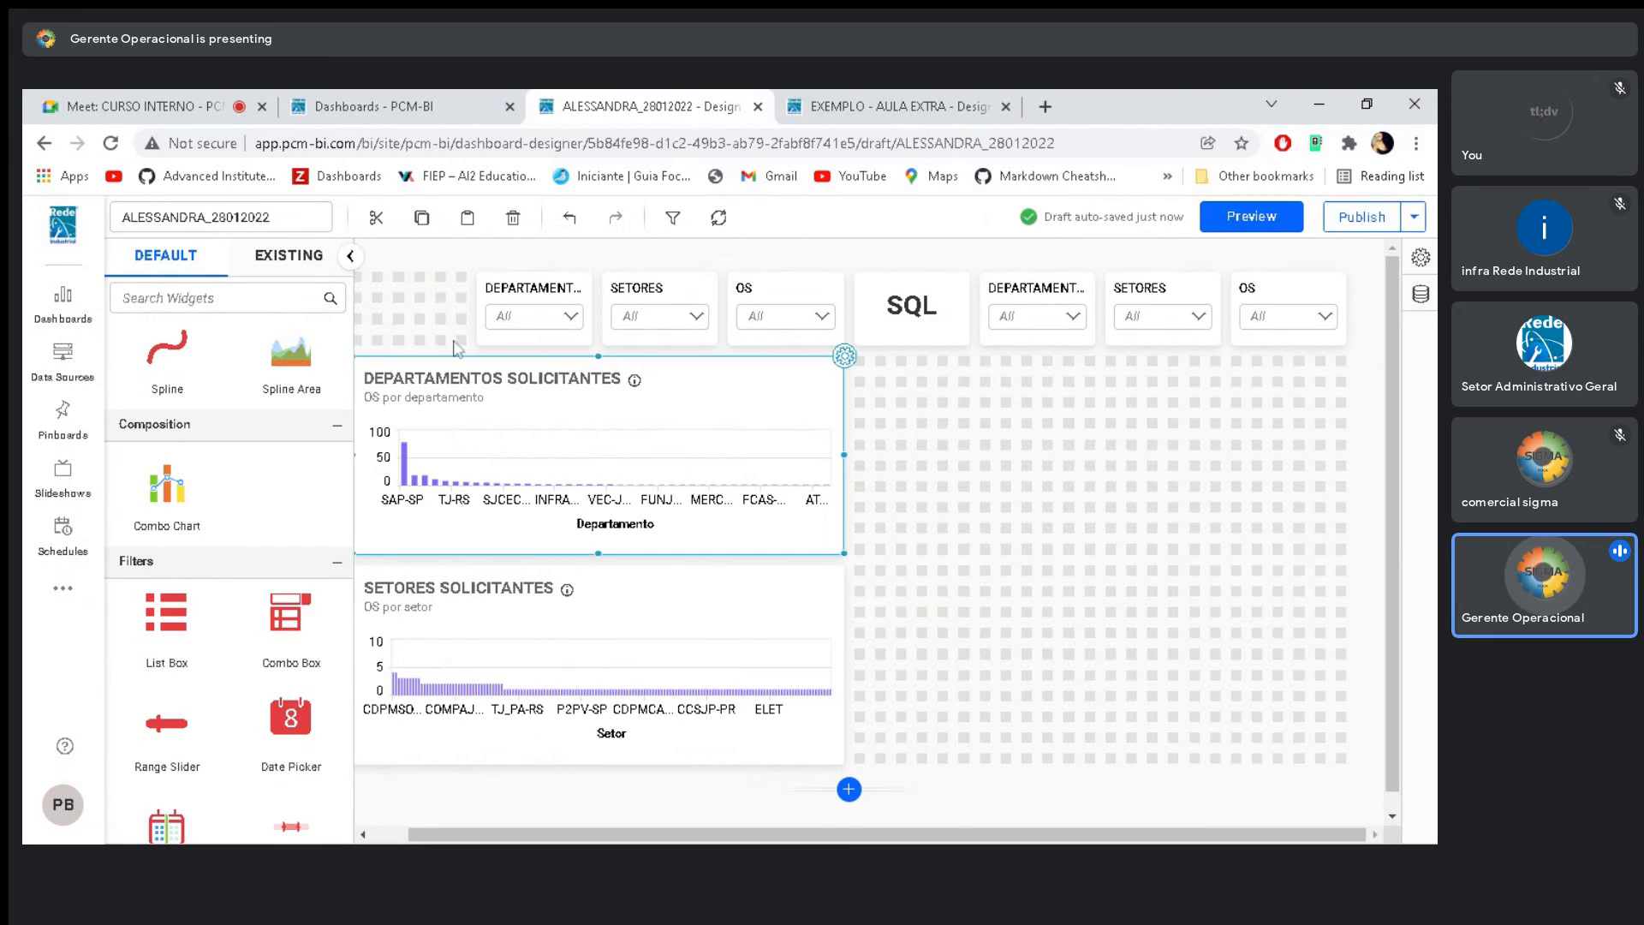
{"action": "key", "text": "ctrl+z"}
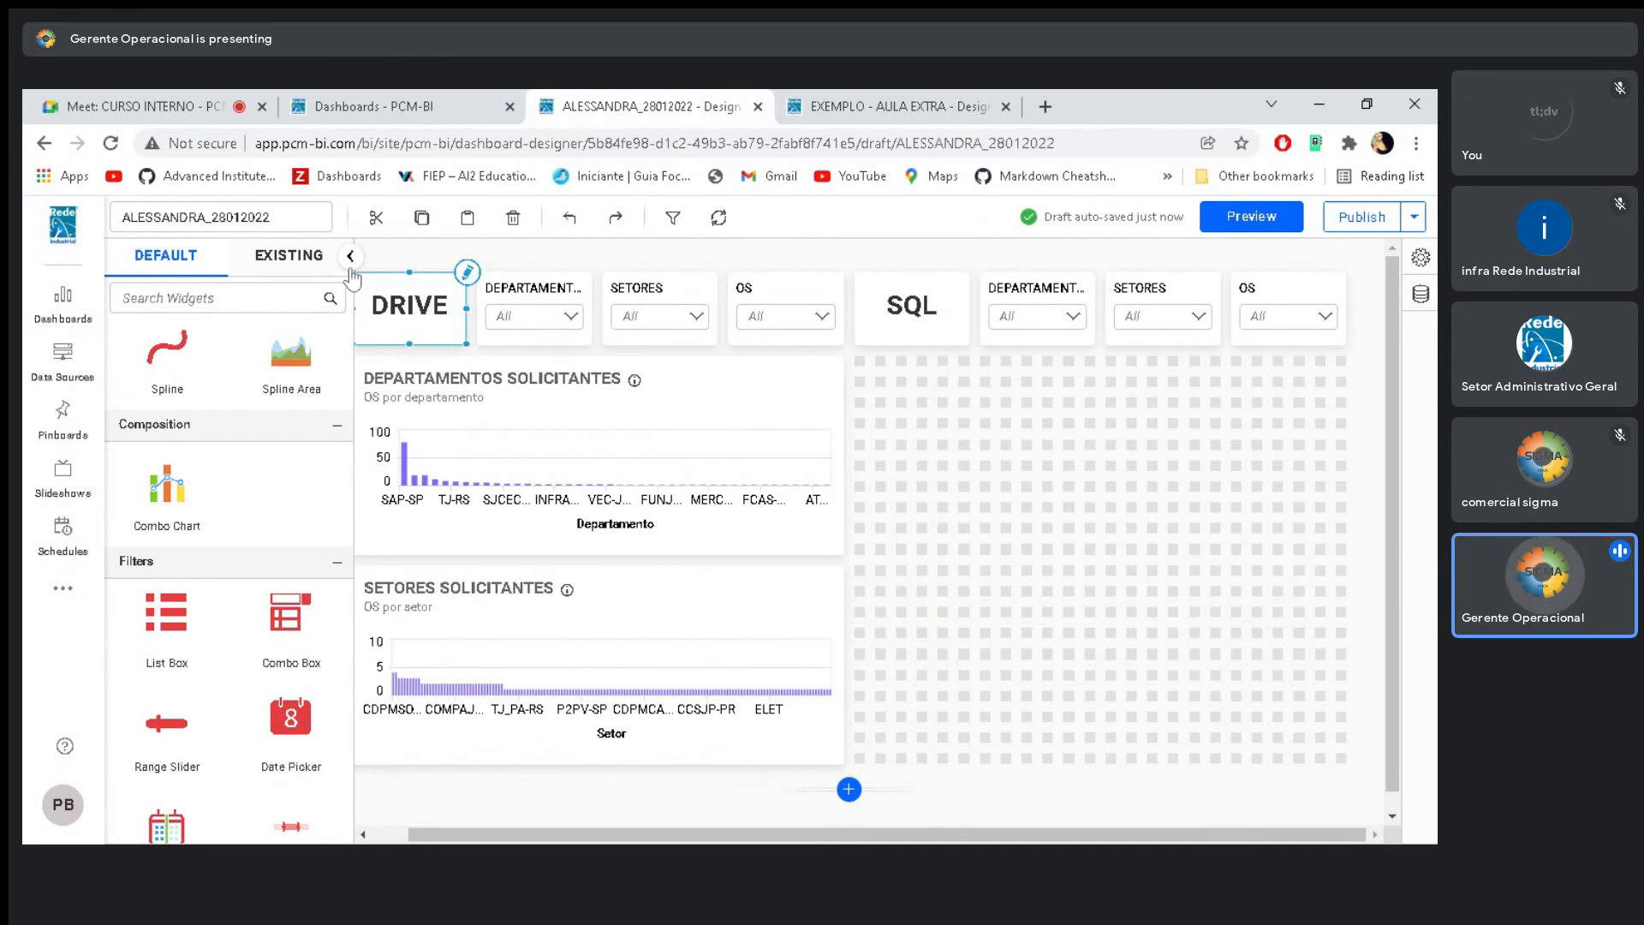
Copy the DRIVE section's DEPARTAMENTOS SOLICITANTES chart to the space under the SQL title and name the copy DEPARTAMENTOS SOLICITANTES
{"action": "left_click", "coordinate": [349, 259]}
{"action": "left_click", "coordinate": [998, 426]}
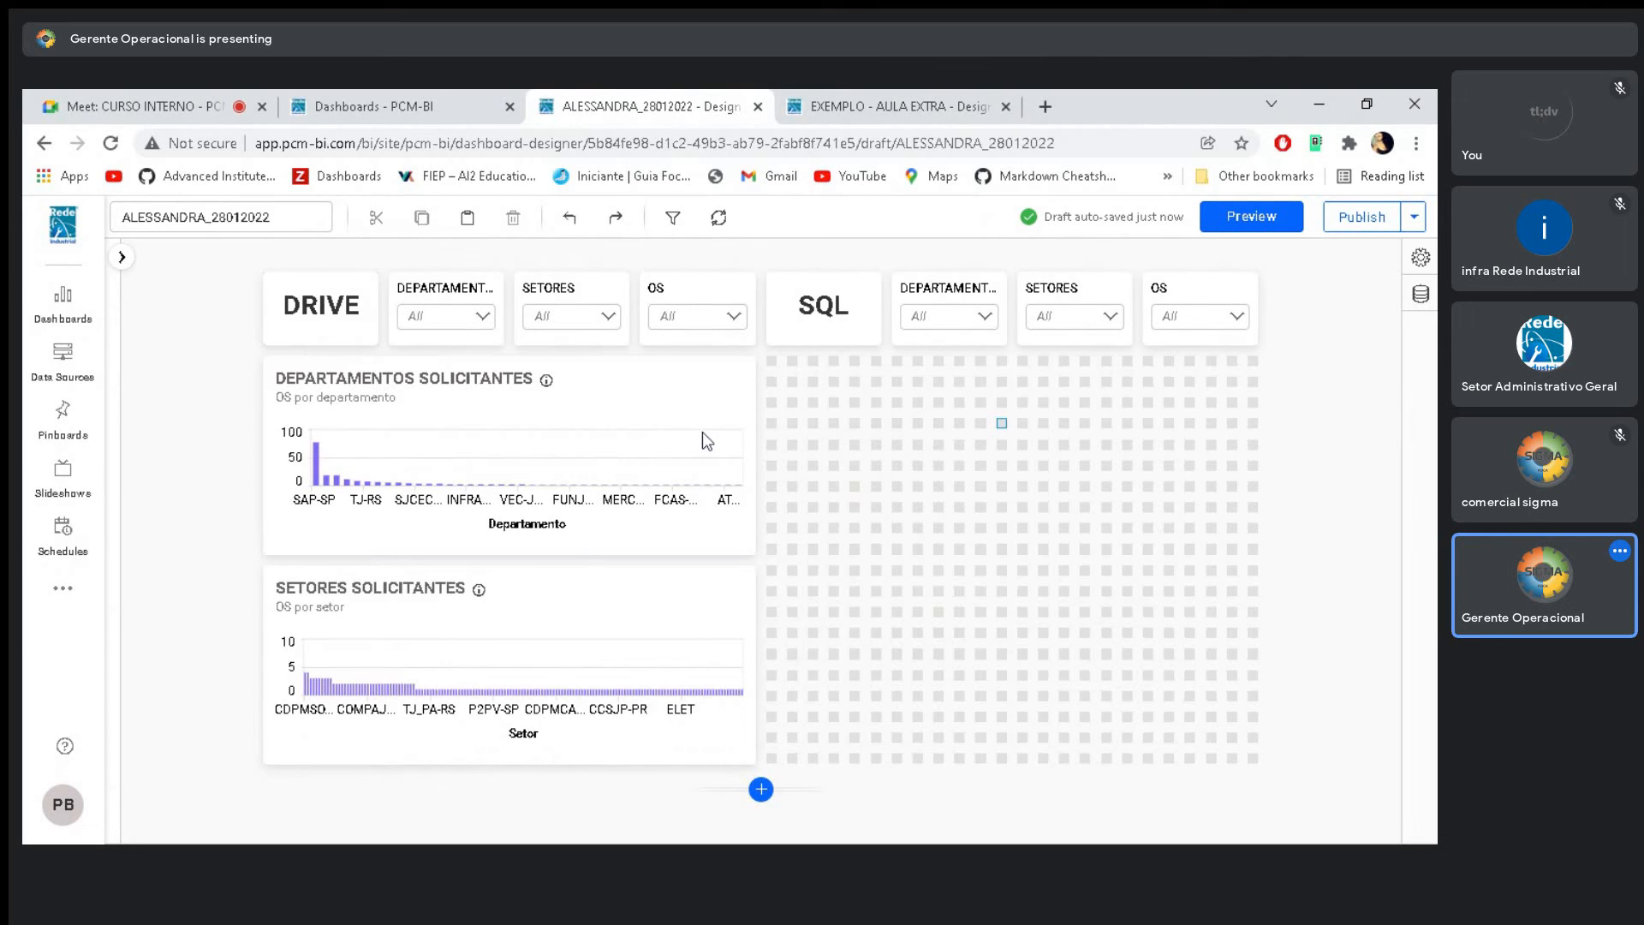
{"action": "left_click", "coordinate": [703, 432]}
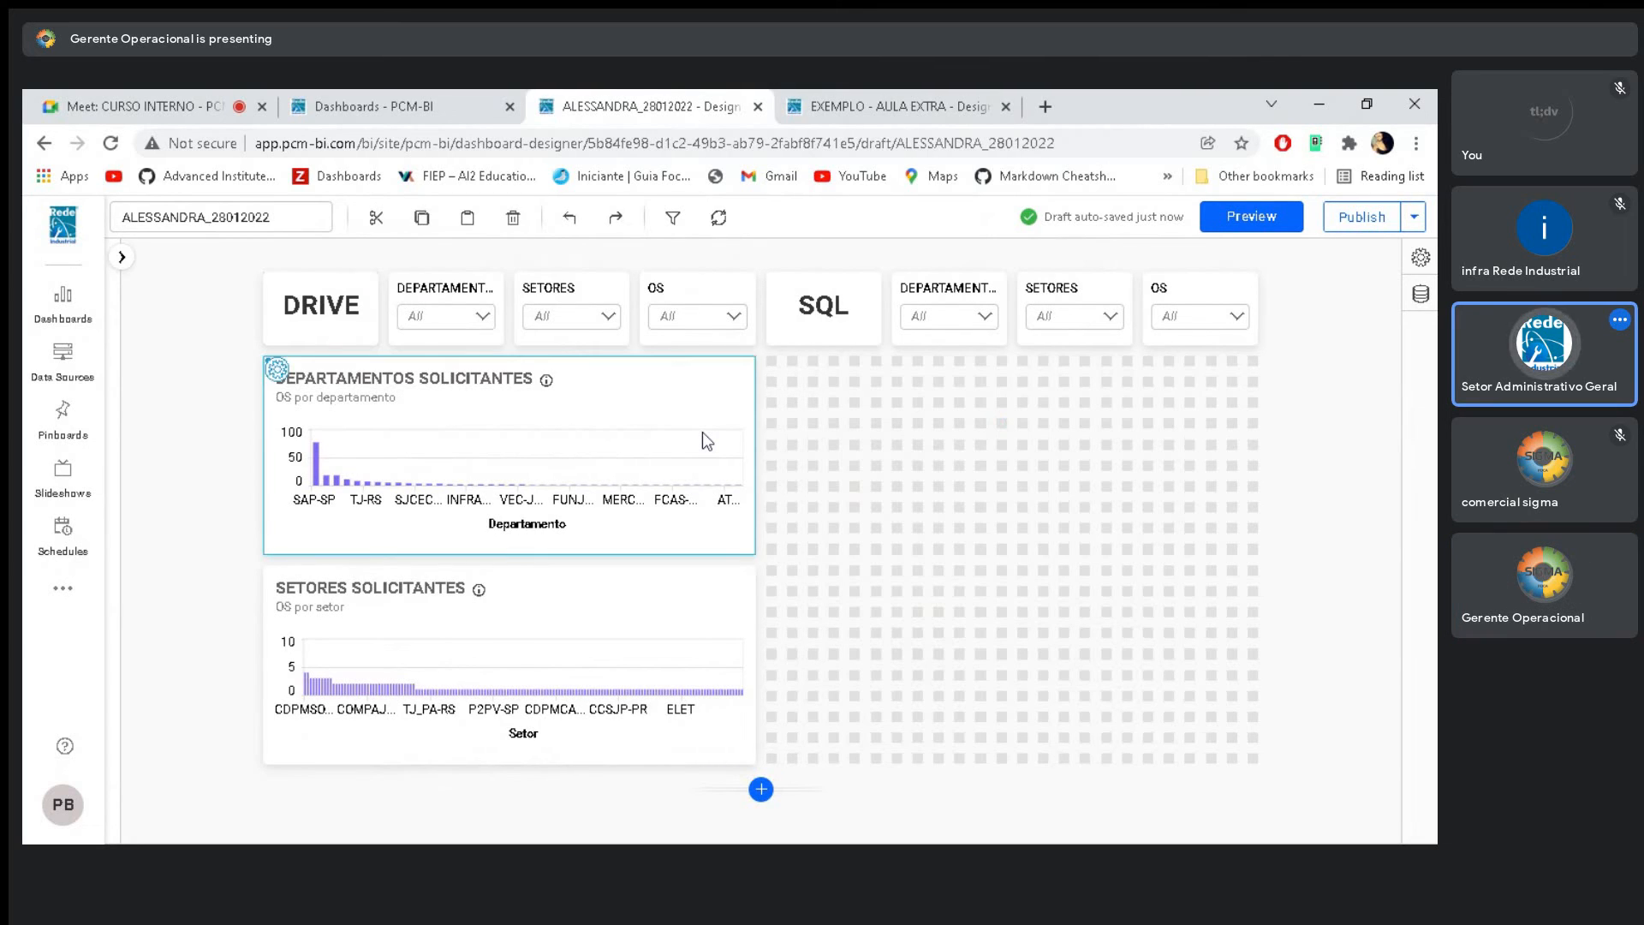
{"action": "left_click", "coordinate": [473, 230]}
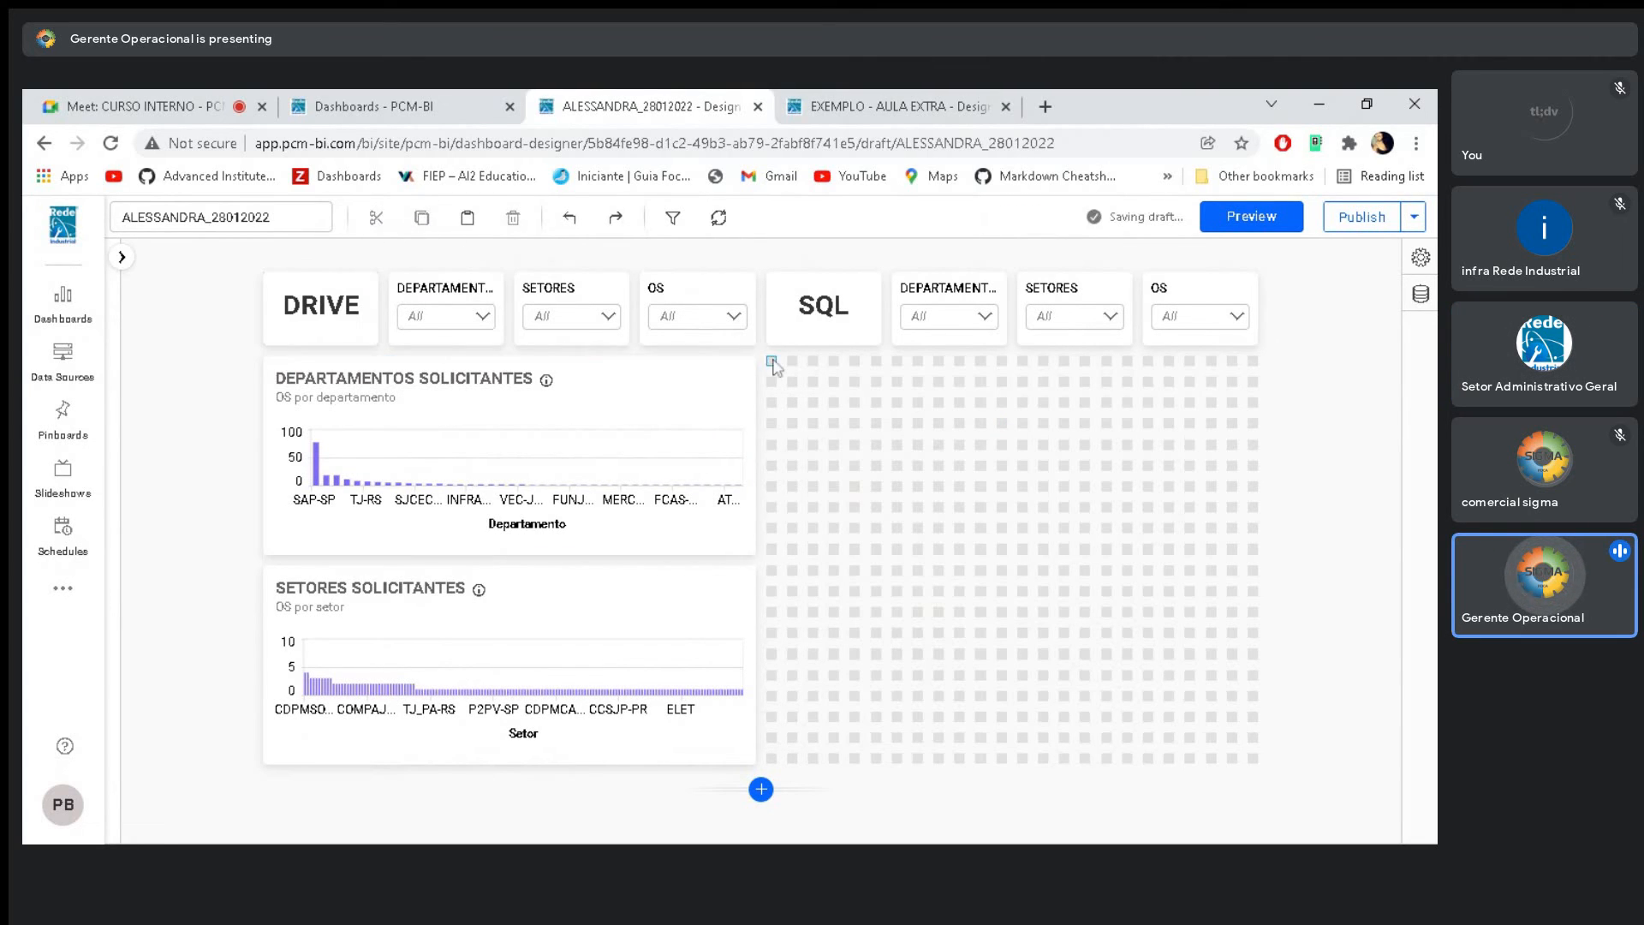
{"action": "left_click", "coordinate": [475, 230]}
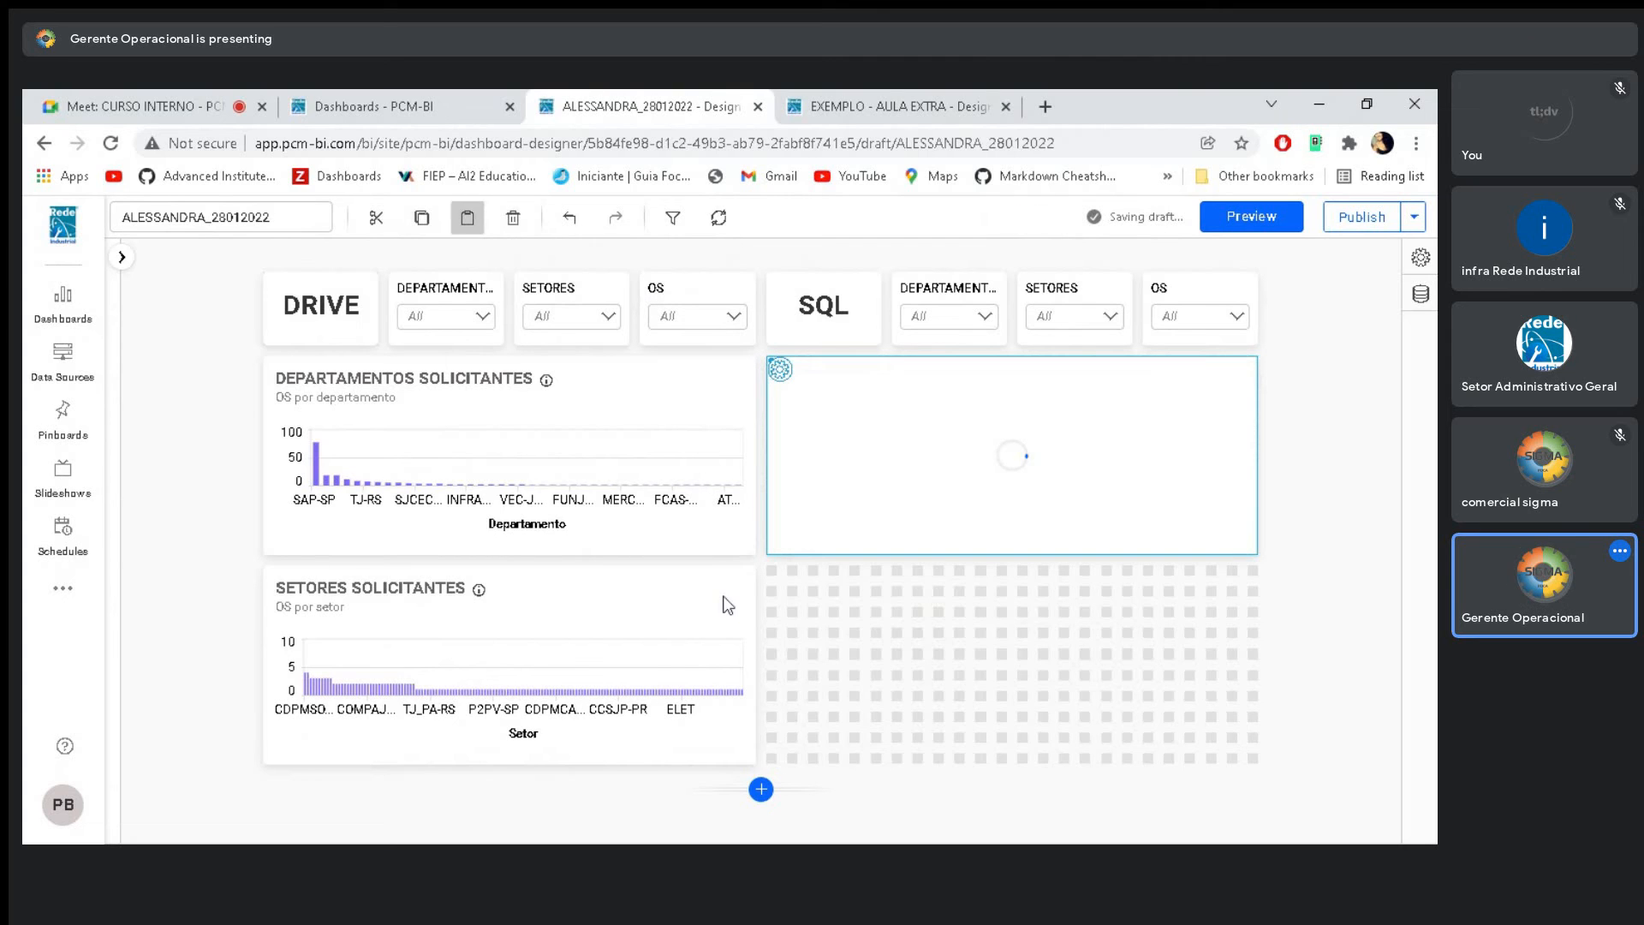
{"action": "left_click", "coordinate": [1259, 357]}
{"action": "left_click_drag", "start_coordinate": [1187, 321], "coordinate": [1147, 320]}
{"action": "key", "text": "BackSpace"}
Switch the copied DEPARTAMENTOS SOLICITANTES chart to the florense data source, resetting its assigned fields
{"action": "left_click", "coordinate": [1124, 255]}
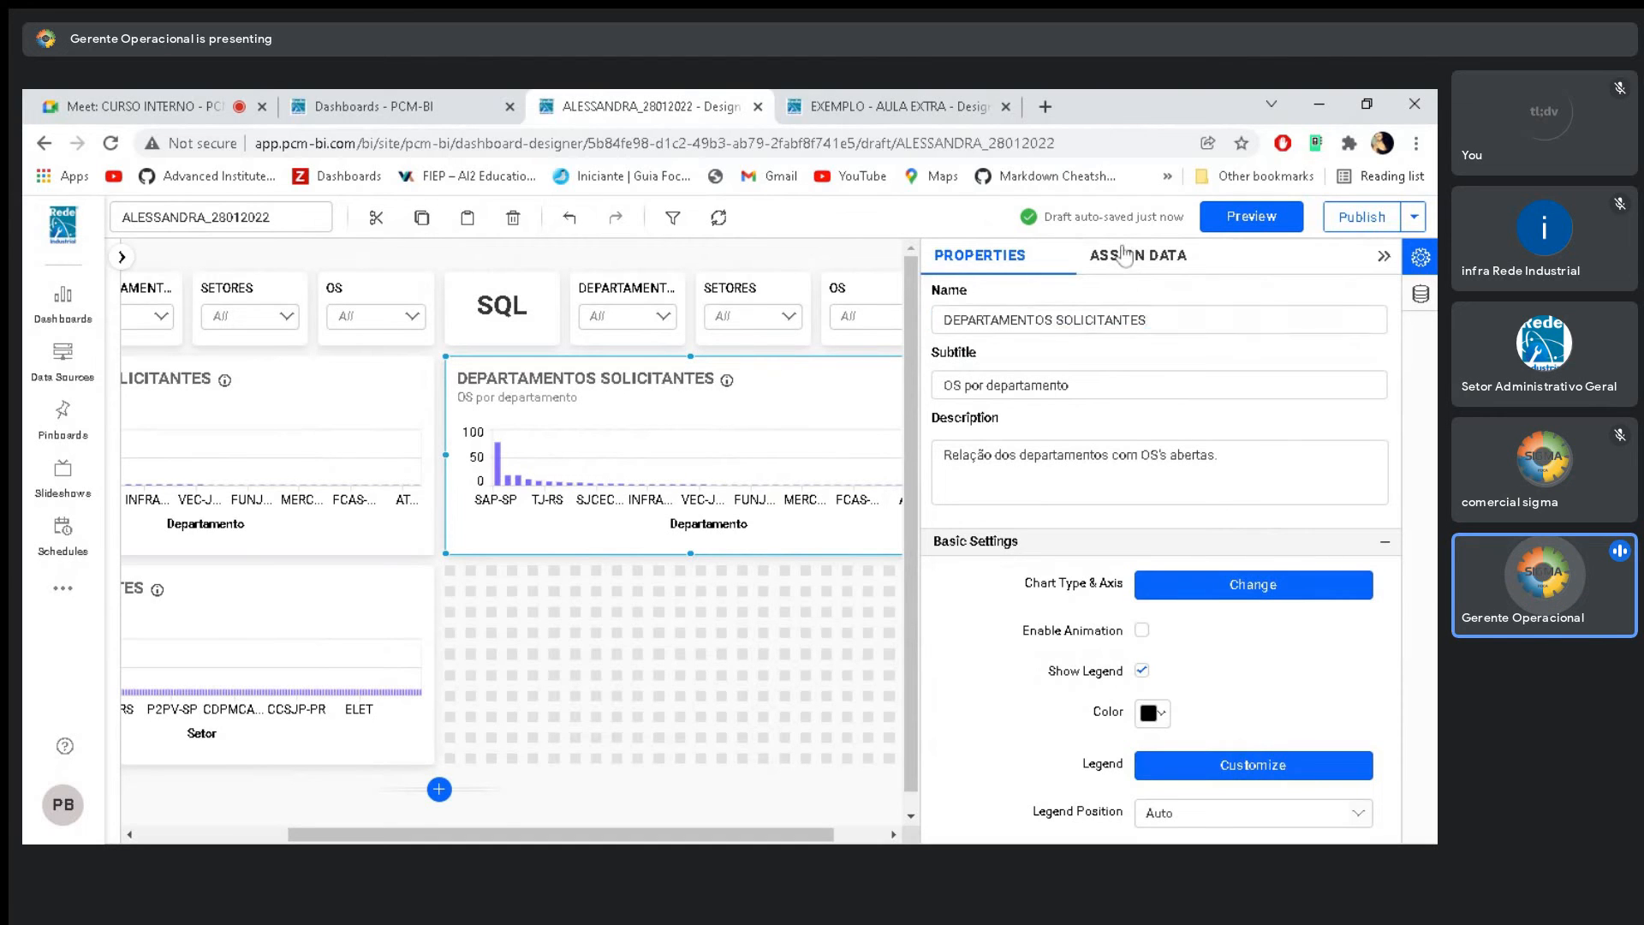
{"action": "left_click", "coordinate": [1302, 255]}
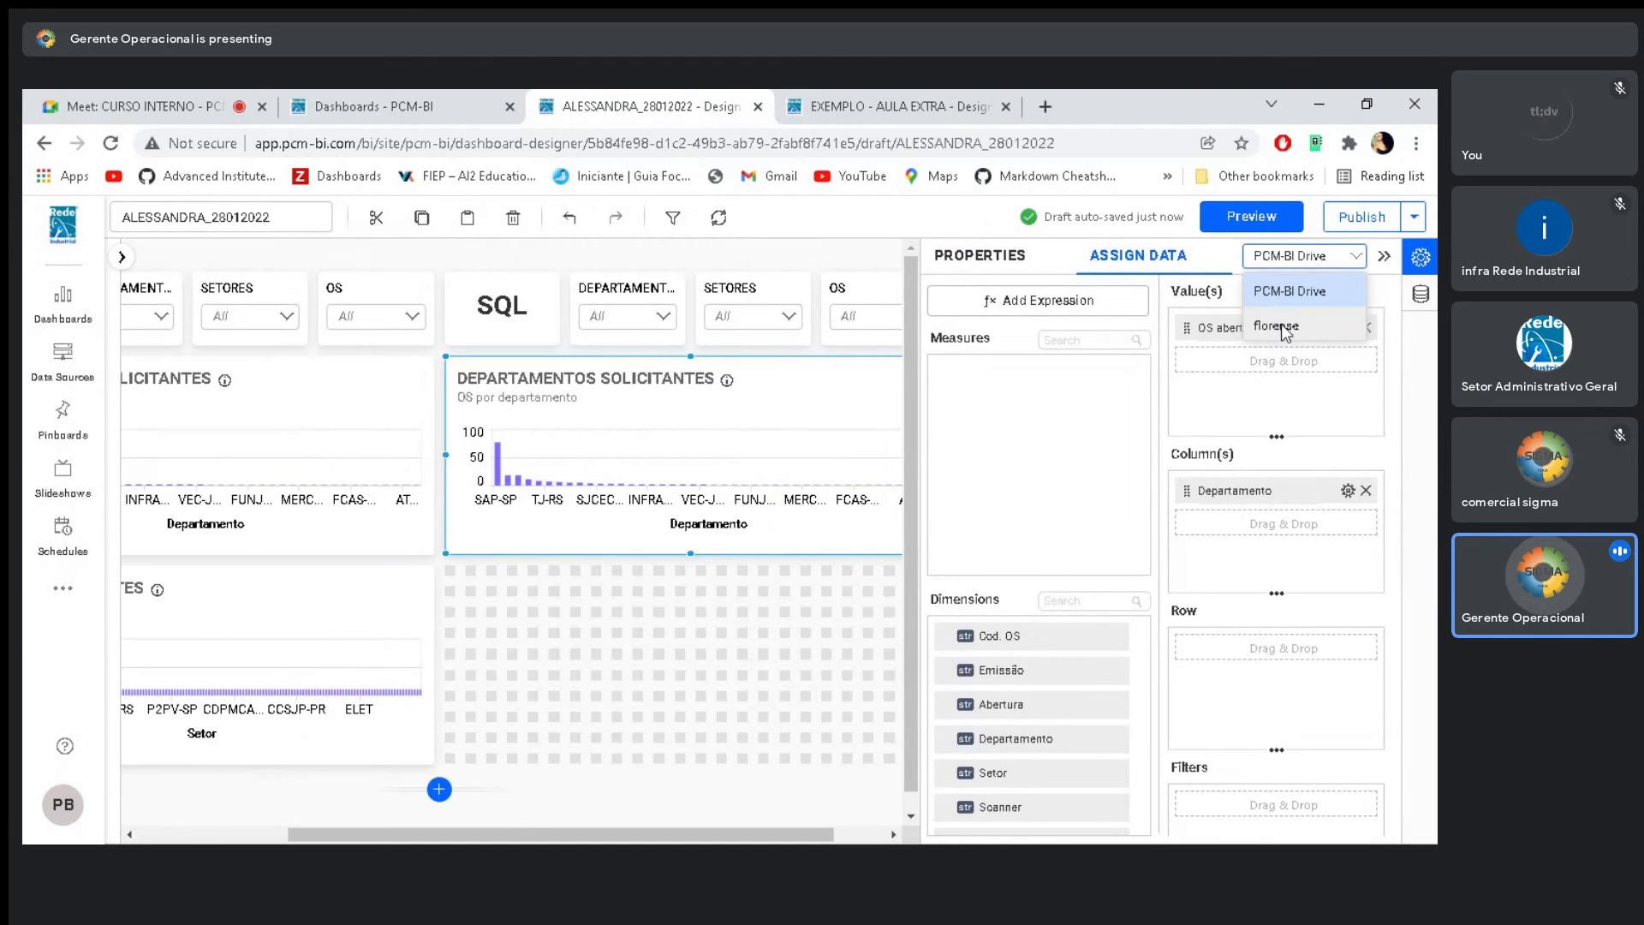
{"action": "left_click", "coordinate": [1282, 328]}
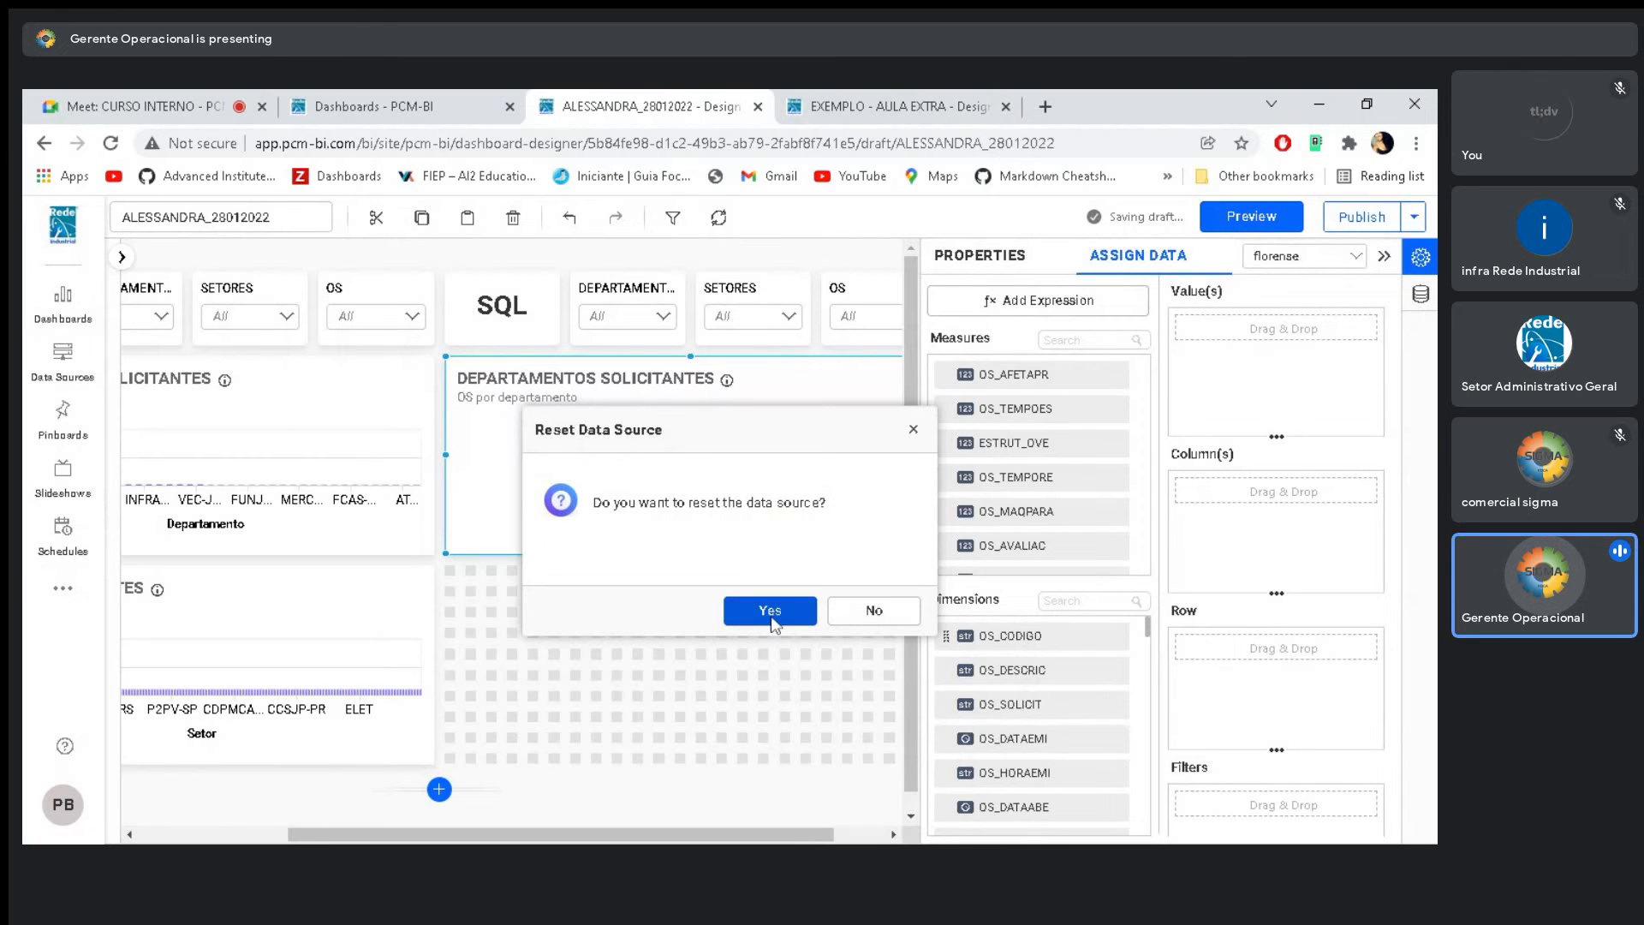
{"action": "left_click", "coordinate": [770, 611]}
Assign the count of OS_CODIGO as the SQL department chart's value and DEP_CODIGO as its column
{"action": "left_click_drag", "start_coordinate": [1011, 636], "coordinate": [1276, 329]}
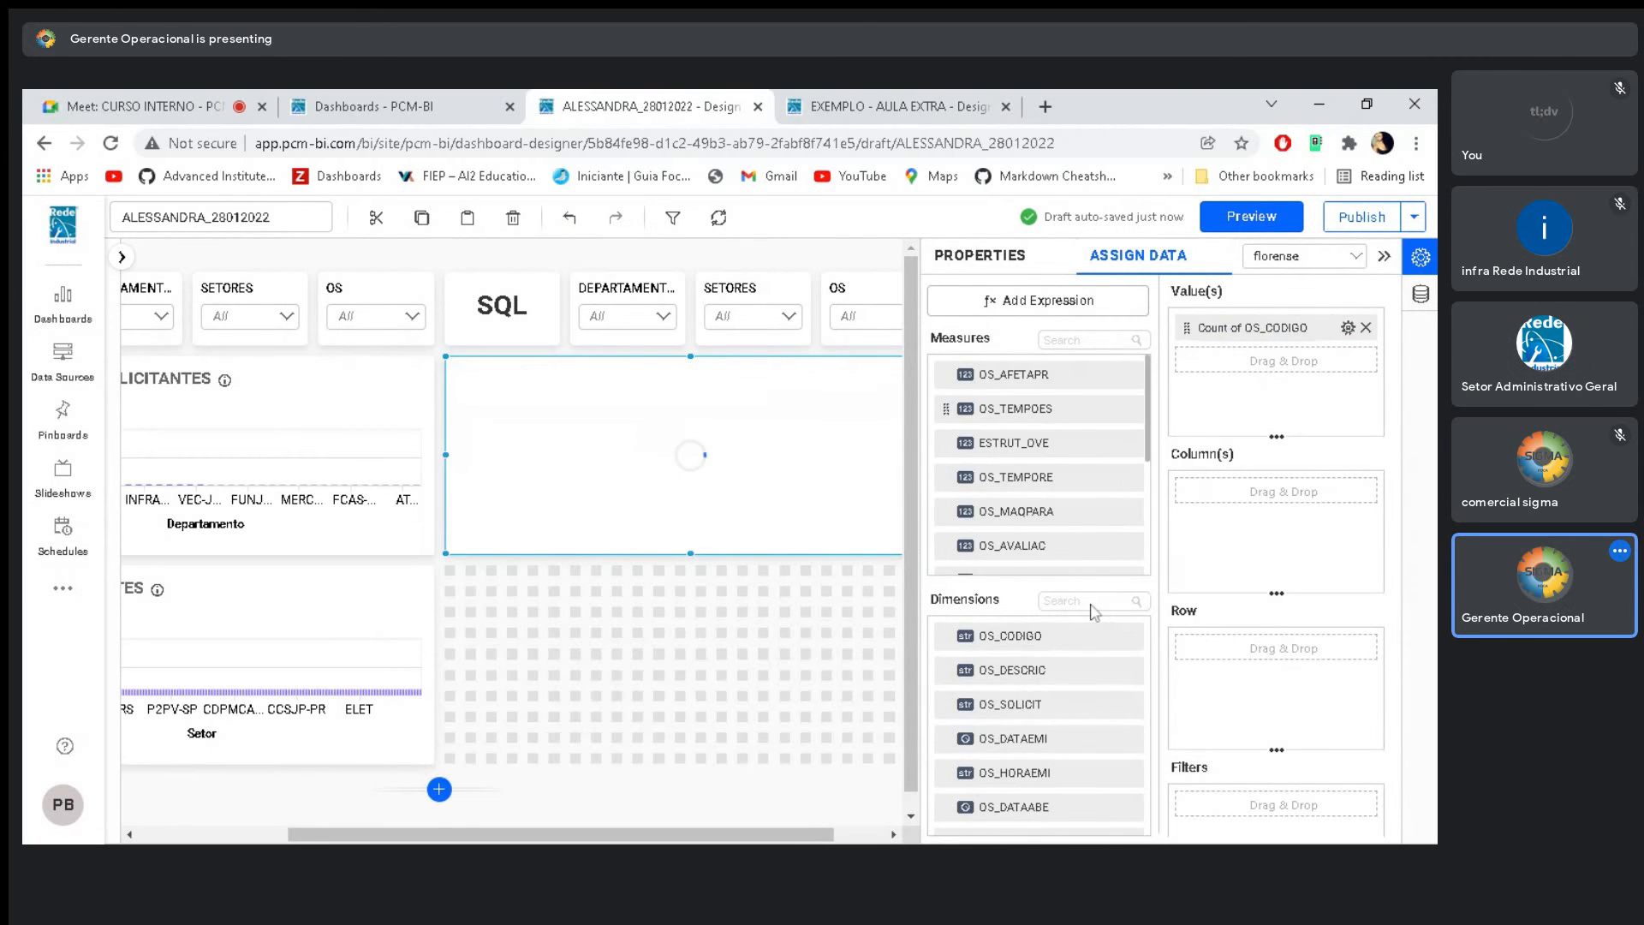
{"action": "left_click", "coordinate": [1092, 602]}
{"action": "type", "text": "dep"}
{"action": "left_click_drag", "start_coordinate": [1058, 636], "coordinate": [1268, 514]}
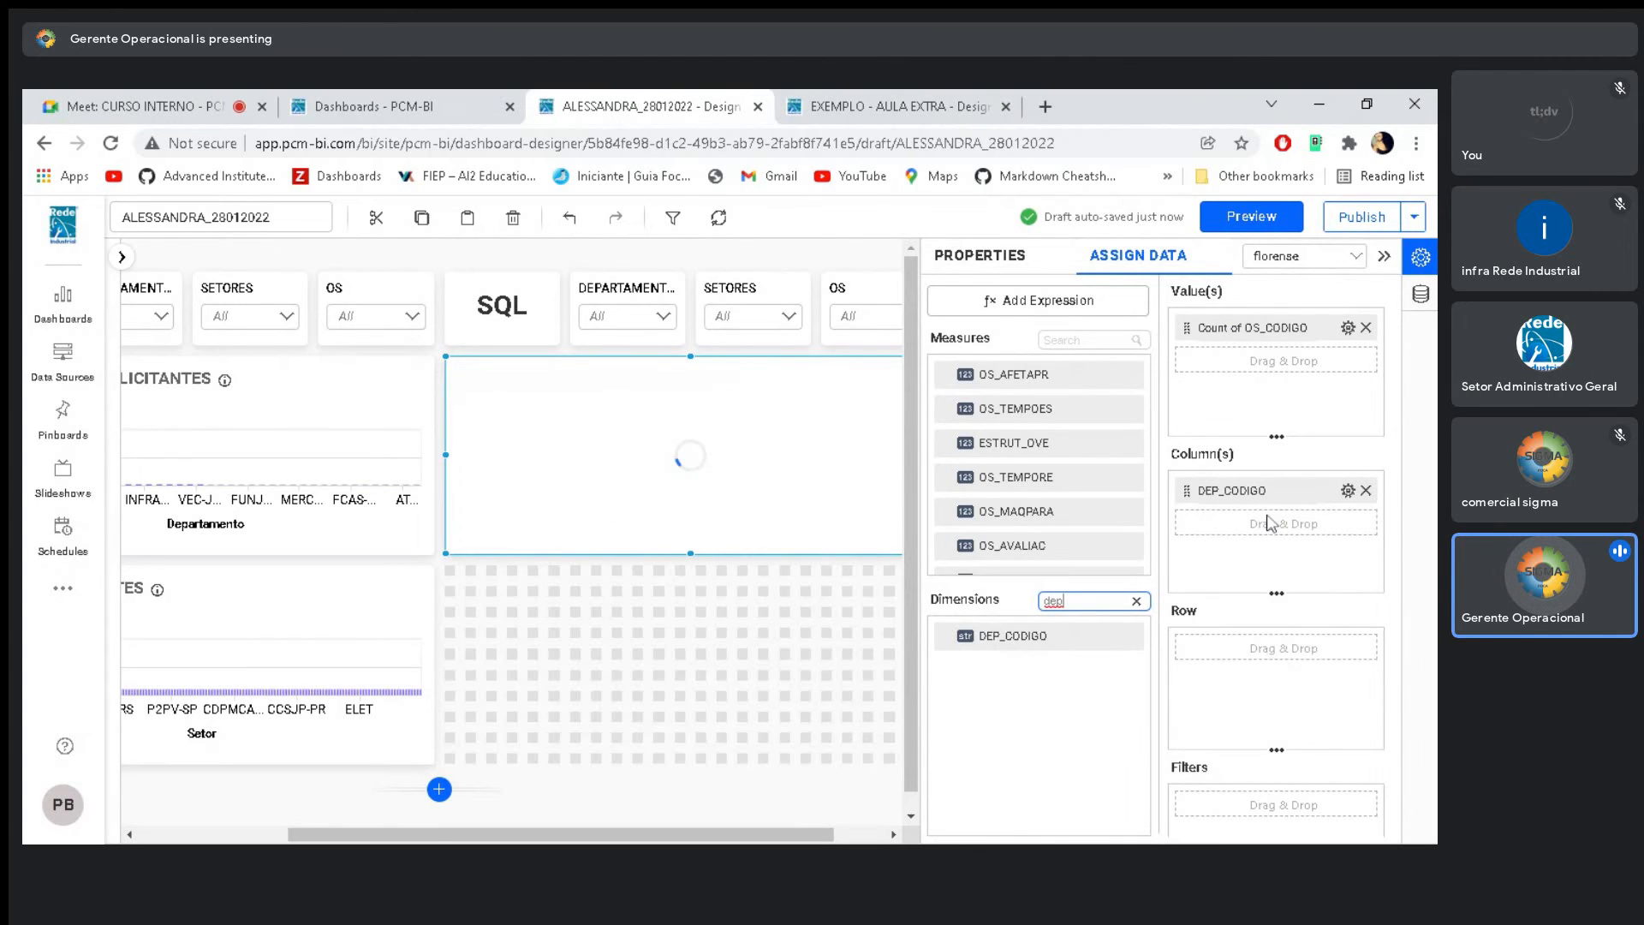
{"action": "left_click", "coordinate": [1136, 600]}
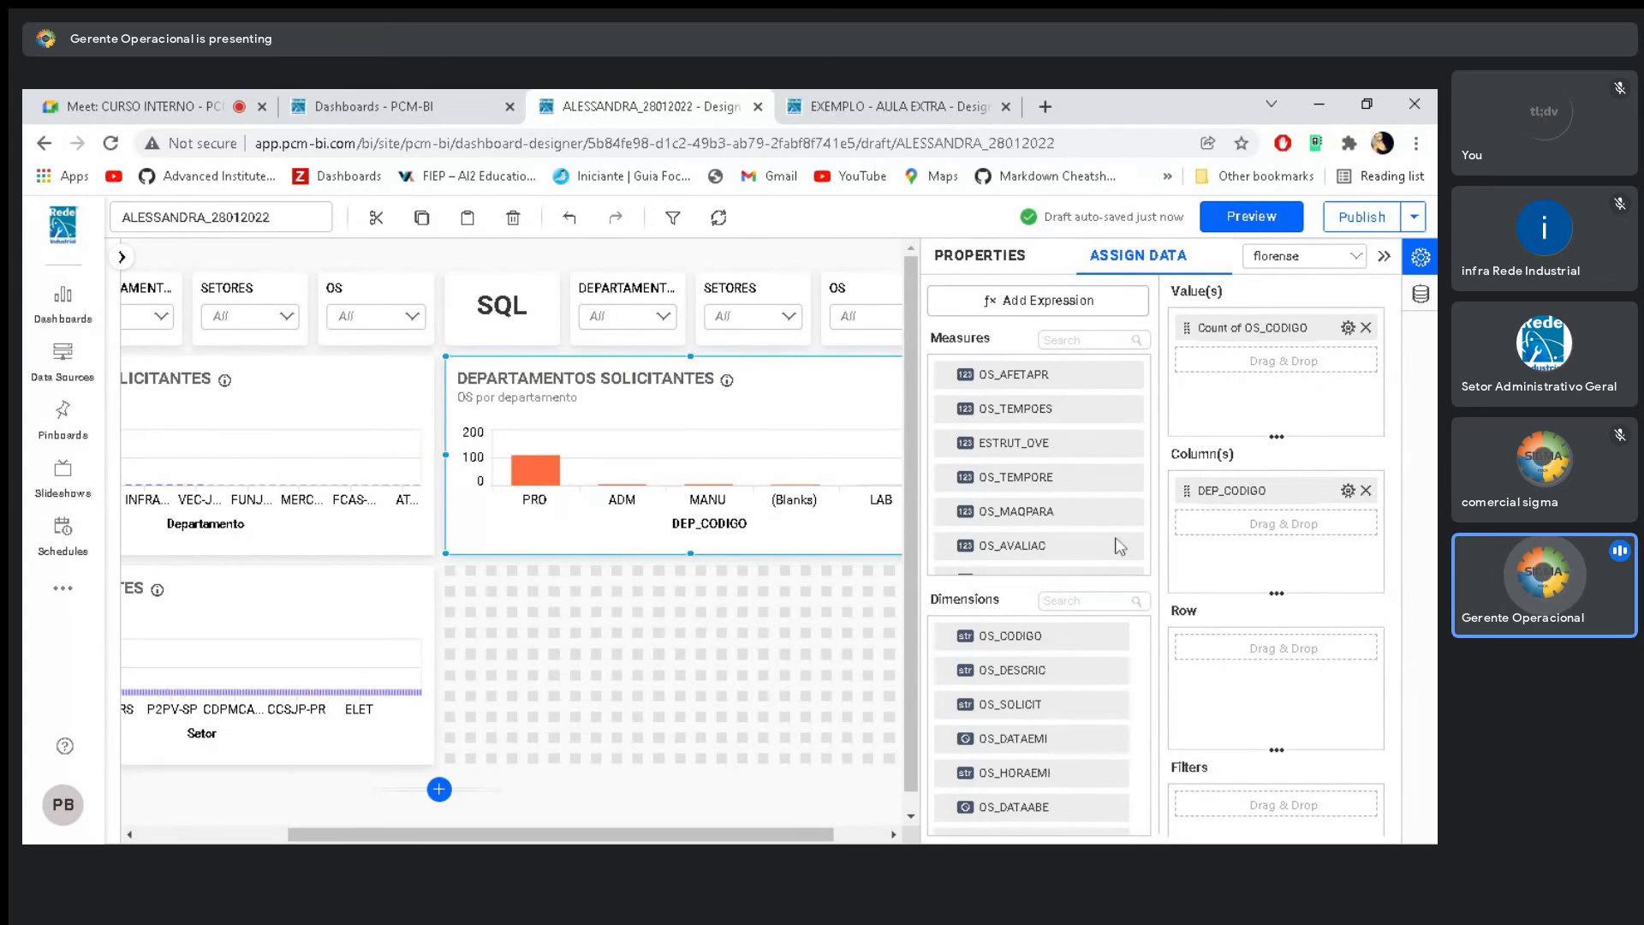
Copy the DRIVE section's SETORES SOLICITANTES chart to the space below the SQL department chart and name the copy SETORES SOLICITANTES
{"action": "left_click", "coordinate": [360, 594]}
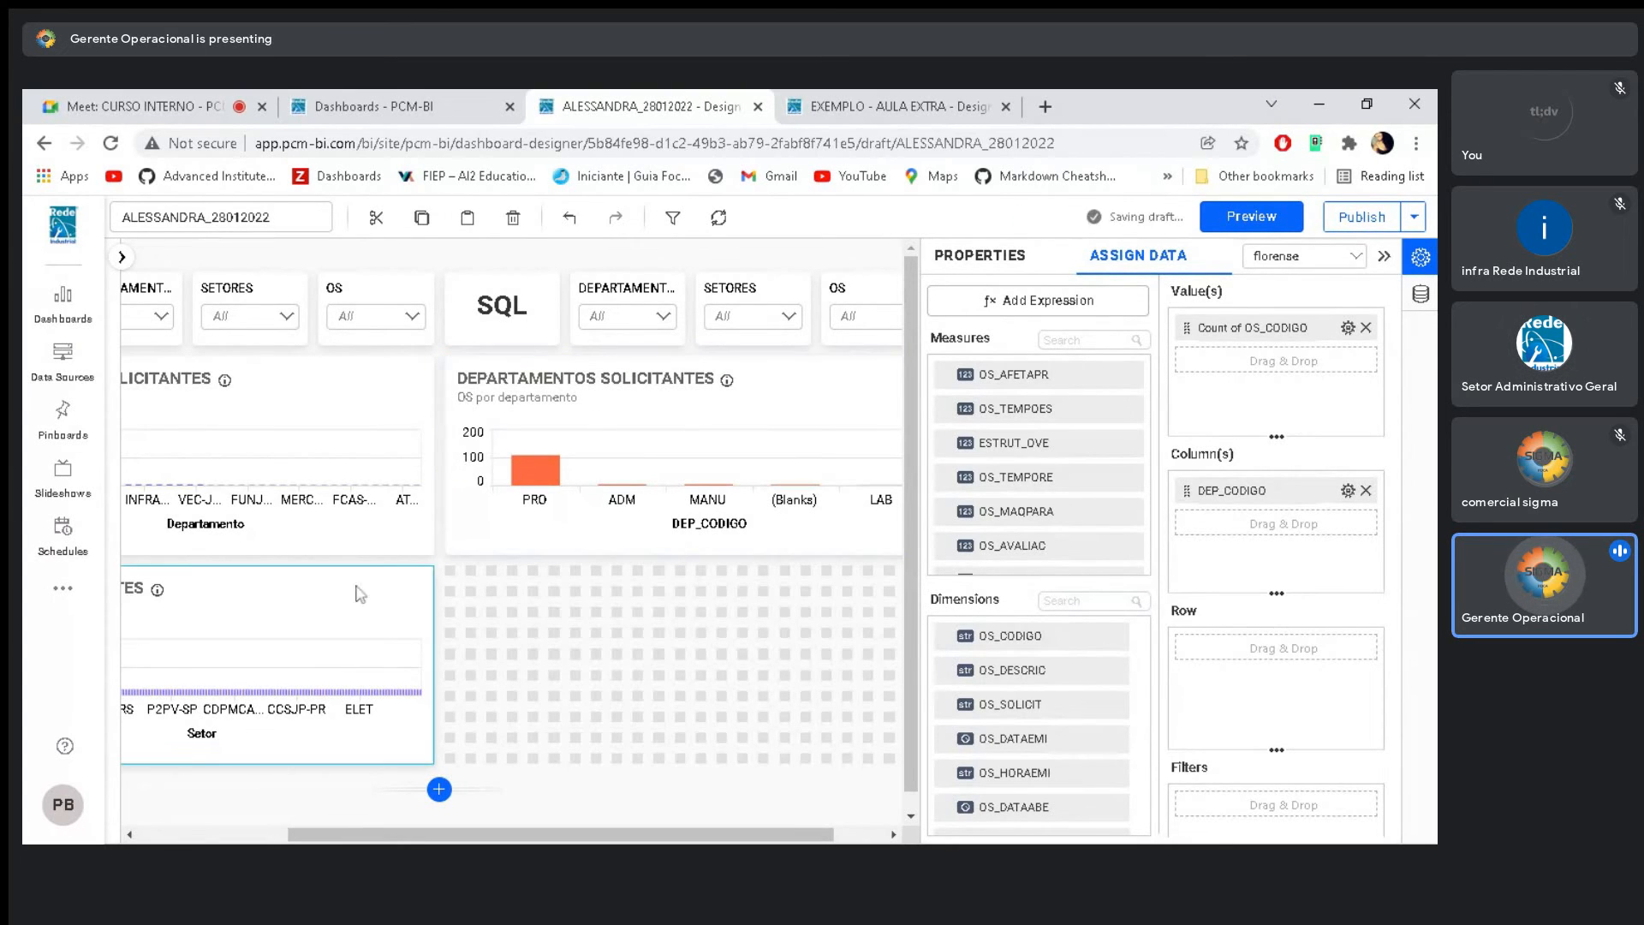
{"action": "left_click", "coordinate": [435, 566]}
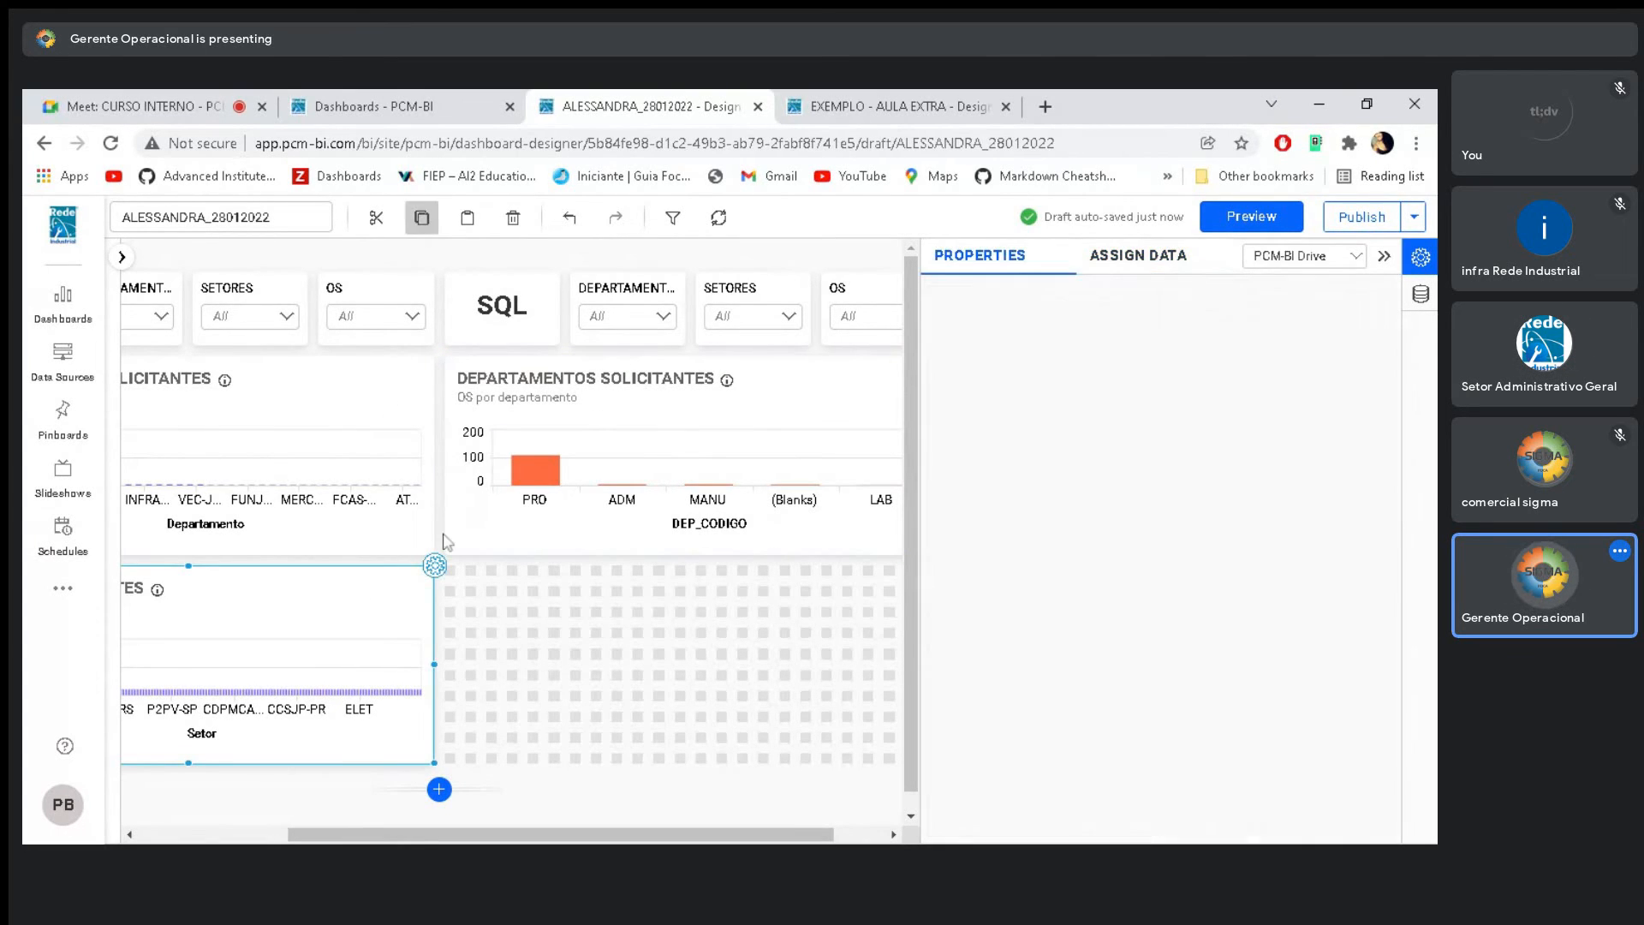
{"action": "left_click", "coordinate": [452, 576]}
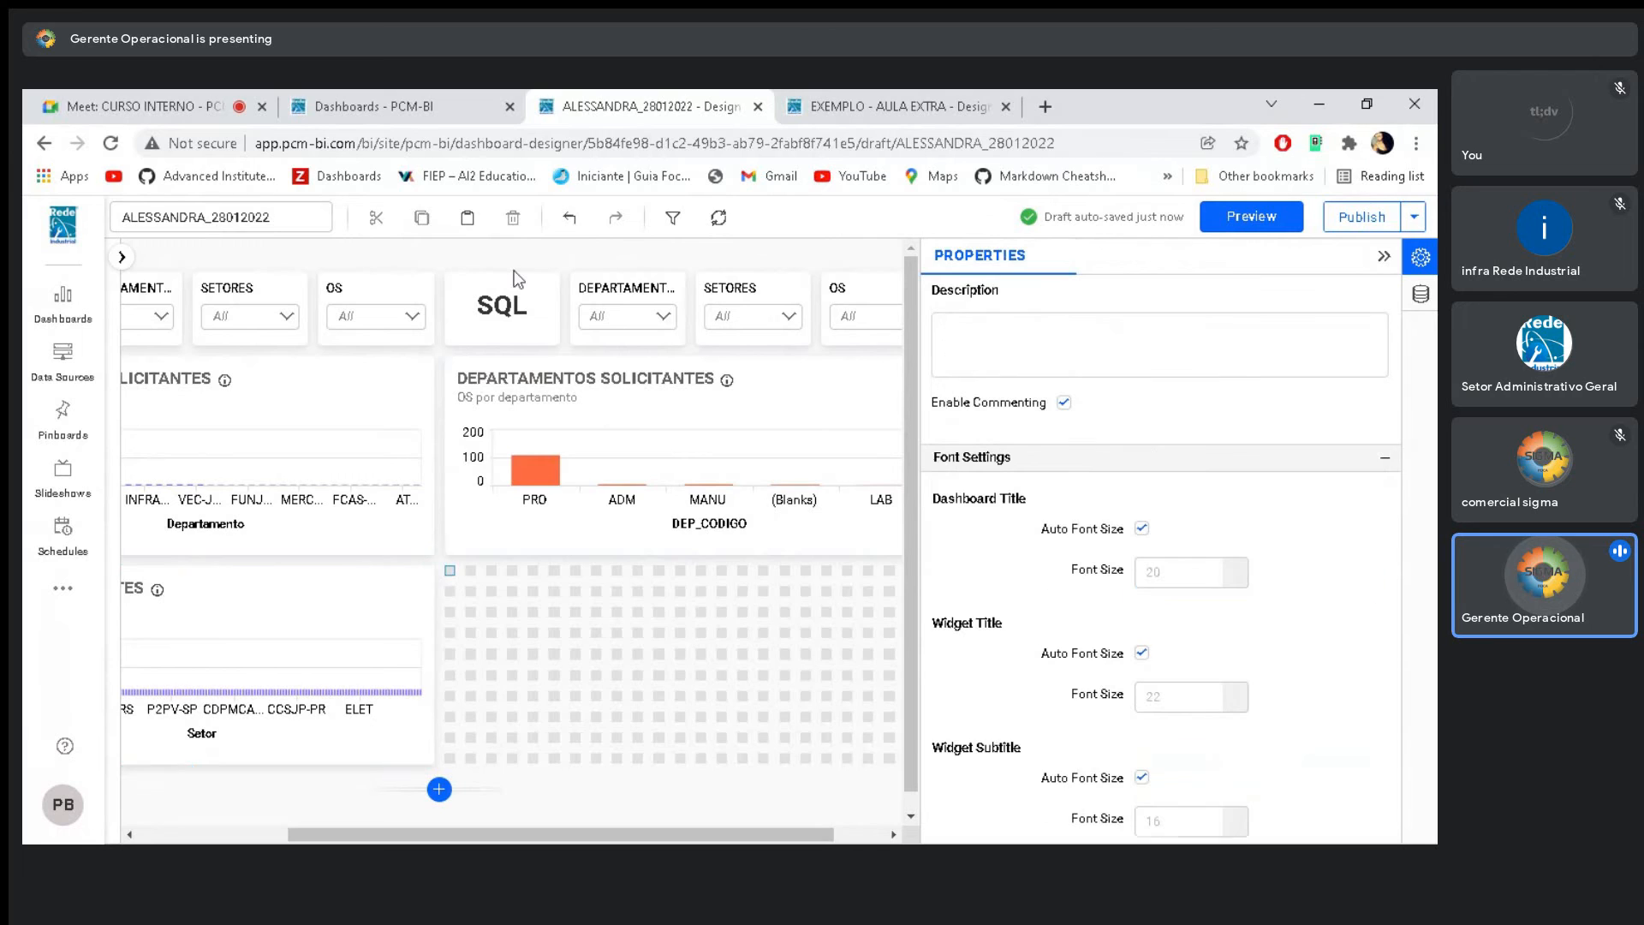
{"action": "left_click", "coordinate": [467, 219]}
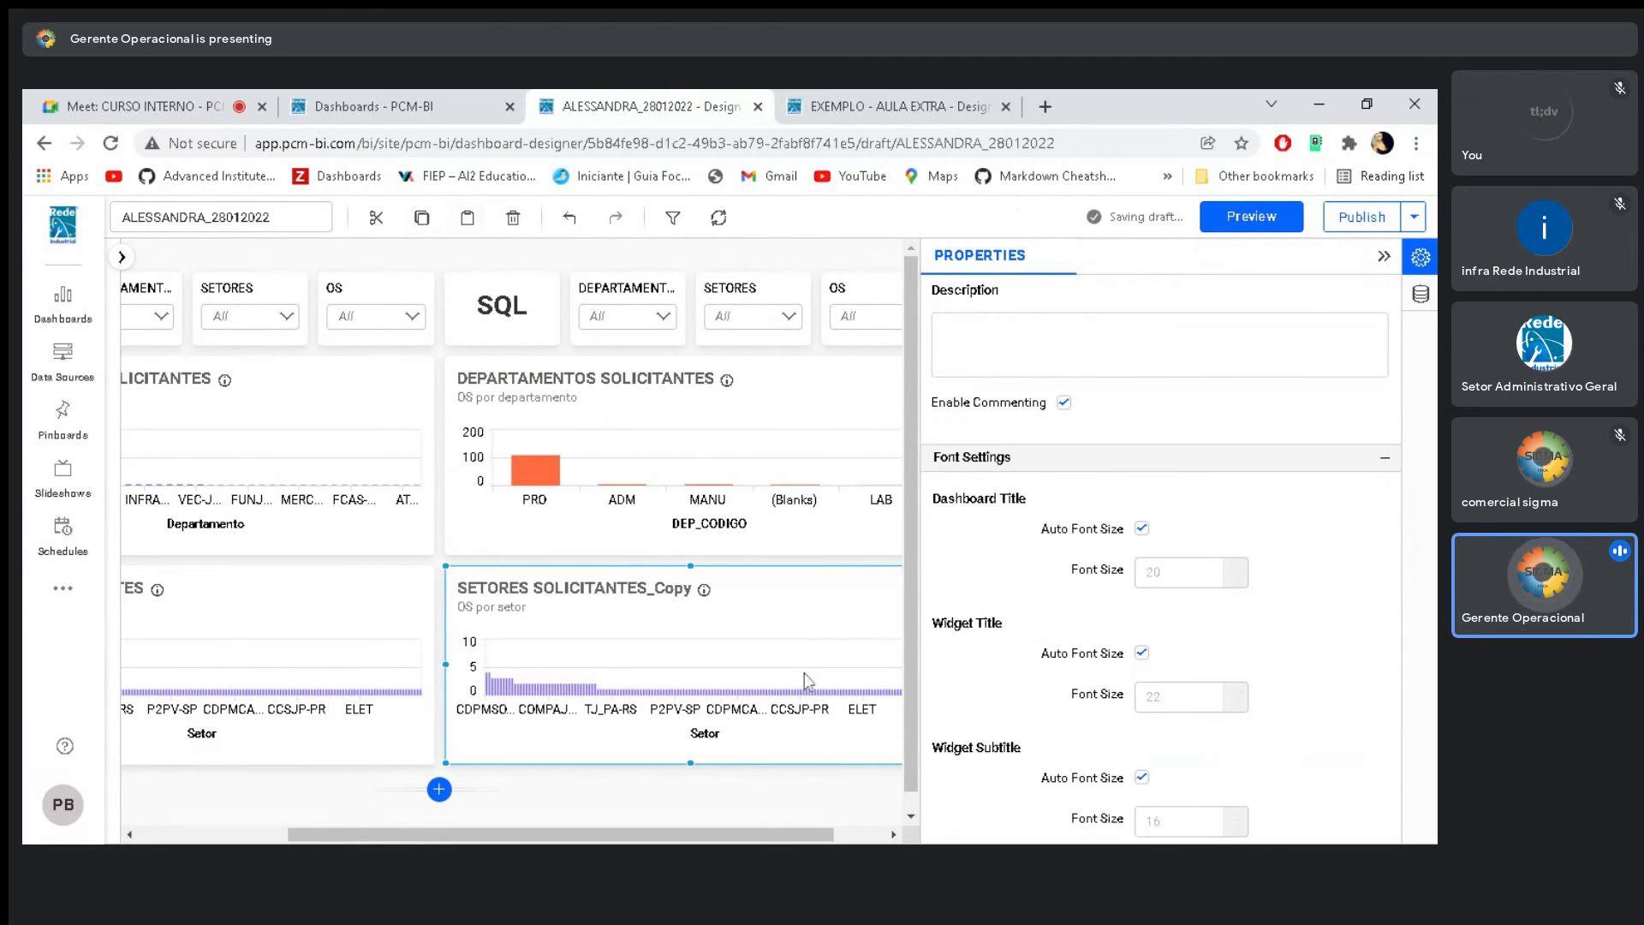
{"action": "left_click", "coordinate": [1150, 321]}
{"action": "key", "text": "BackSpace"}
{"action": "key", "text": "BackSpace"}
{"action": "key", "text": "BackSpace"}
{"action": "key", "text": "BackSpace"}
{"action": "key", "text": "BackSpace"}
Switch the copied SETORES SOLICITANTES chart to the florense data source, resetting its assigned fields
{"action": "left_click", "coordinate": [1134, 257]}
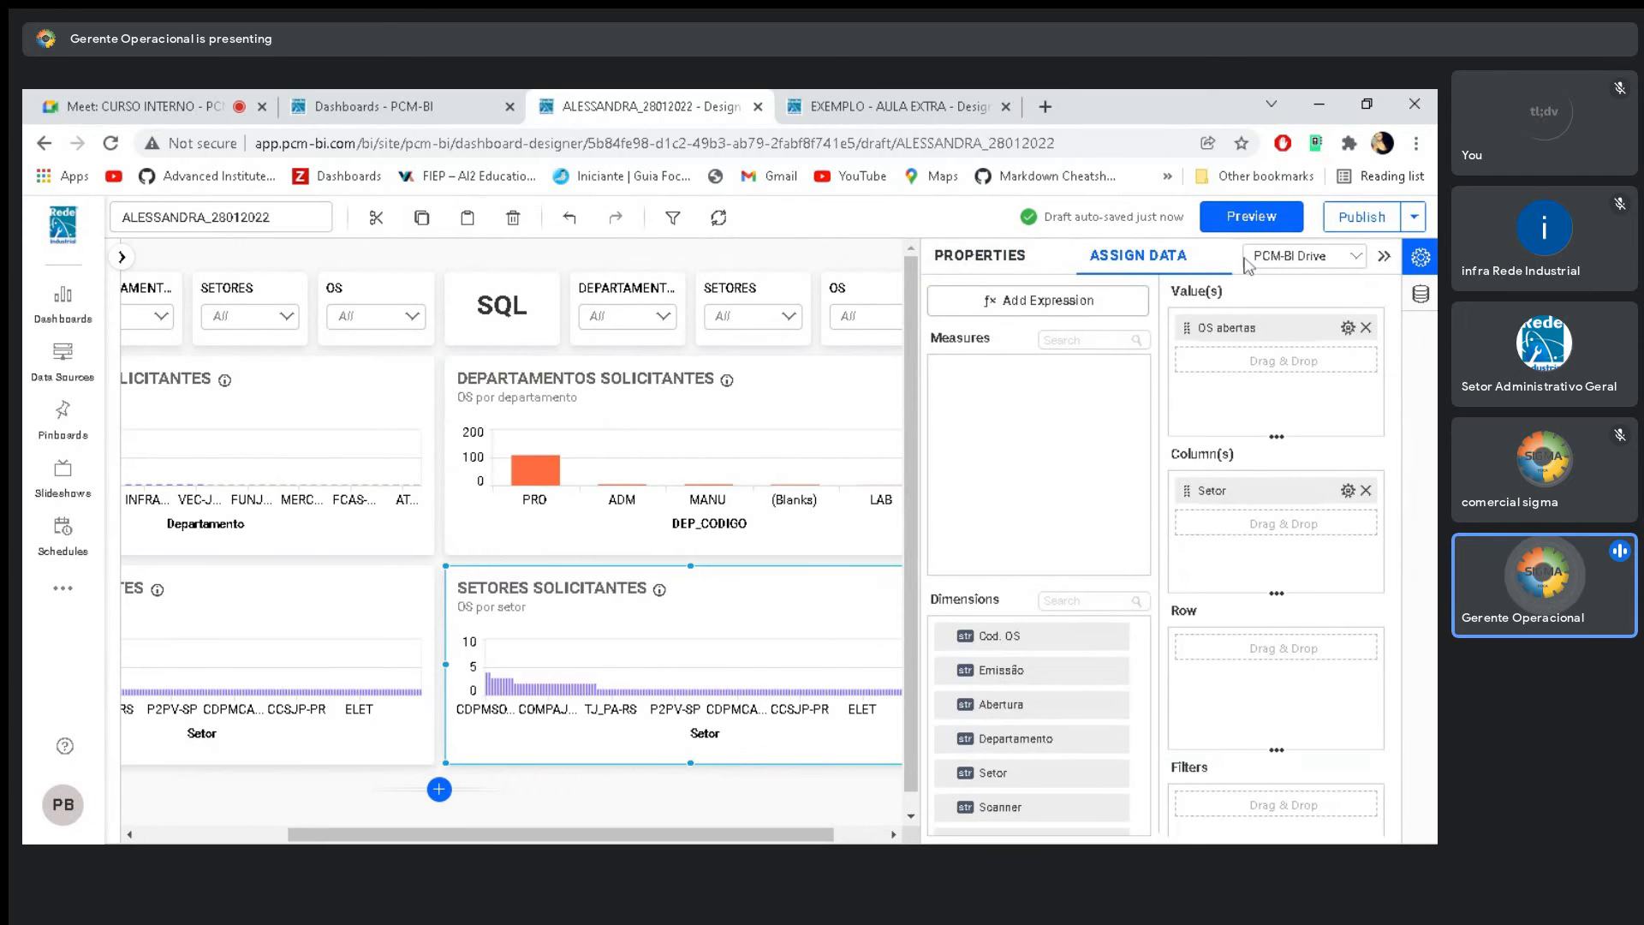
{"action": "left_click", "coordinate": [1302, 255]}
{"action": "left_click", "coordinate": [1276, 326]}
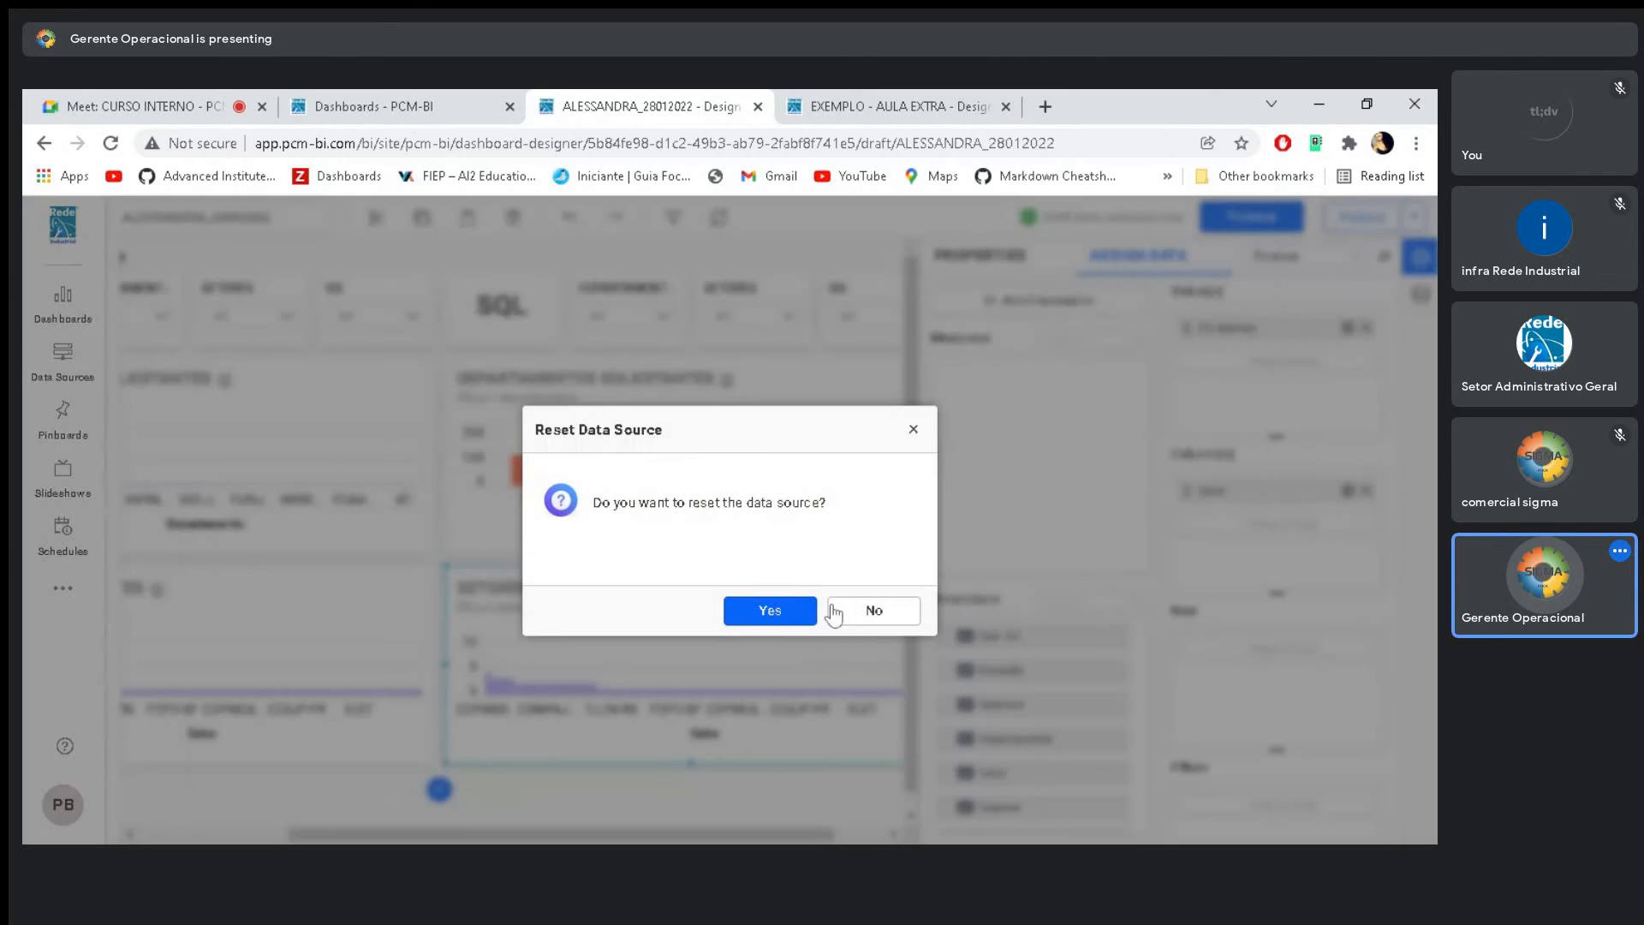
{"action": "left_click", "coordinate": [770, 610]}
Assign the count of OS_CODIGO as the SQL sector chart's value and SET_CODIGO as its column
{"action": "left_click_drag", "start_coordinate": [1016, 634], "coordinate": [1280, 340]}
{"action": "left_click", "coordinate": [1083, 601]}
{"action": "type", "text": "set"}
{"action": "mouse_move", "coordinate": [1241, 507]}
{"action": "left_mouse_down"}
{"action": "mouse_move", "coordinate": [1250, 485]}
{"action": "mouse_move", "coordinate": [1223, 503]}
{"action": "left_mouse_up"}
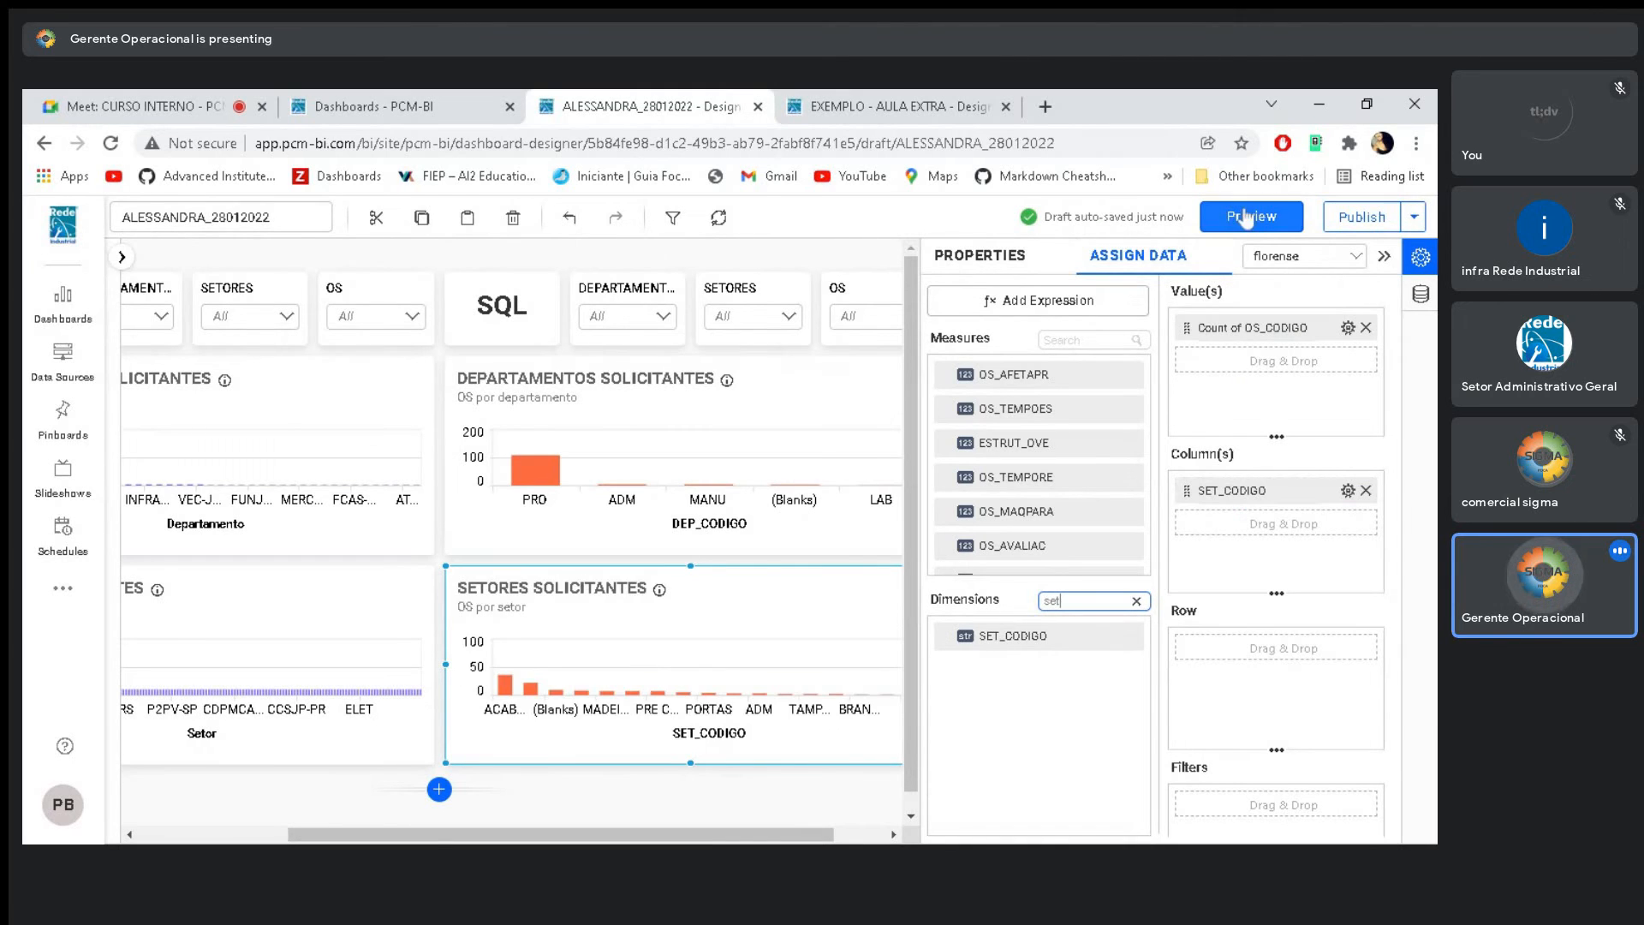
Publish the dashboard and open its published view
{"action": "left_click", "coordinate": [1360, 217]}
{"action": "left_click", "coordinate": [939, 693]}
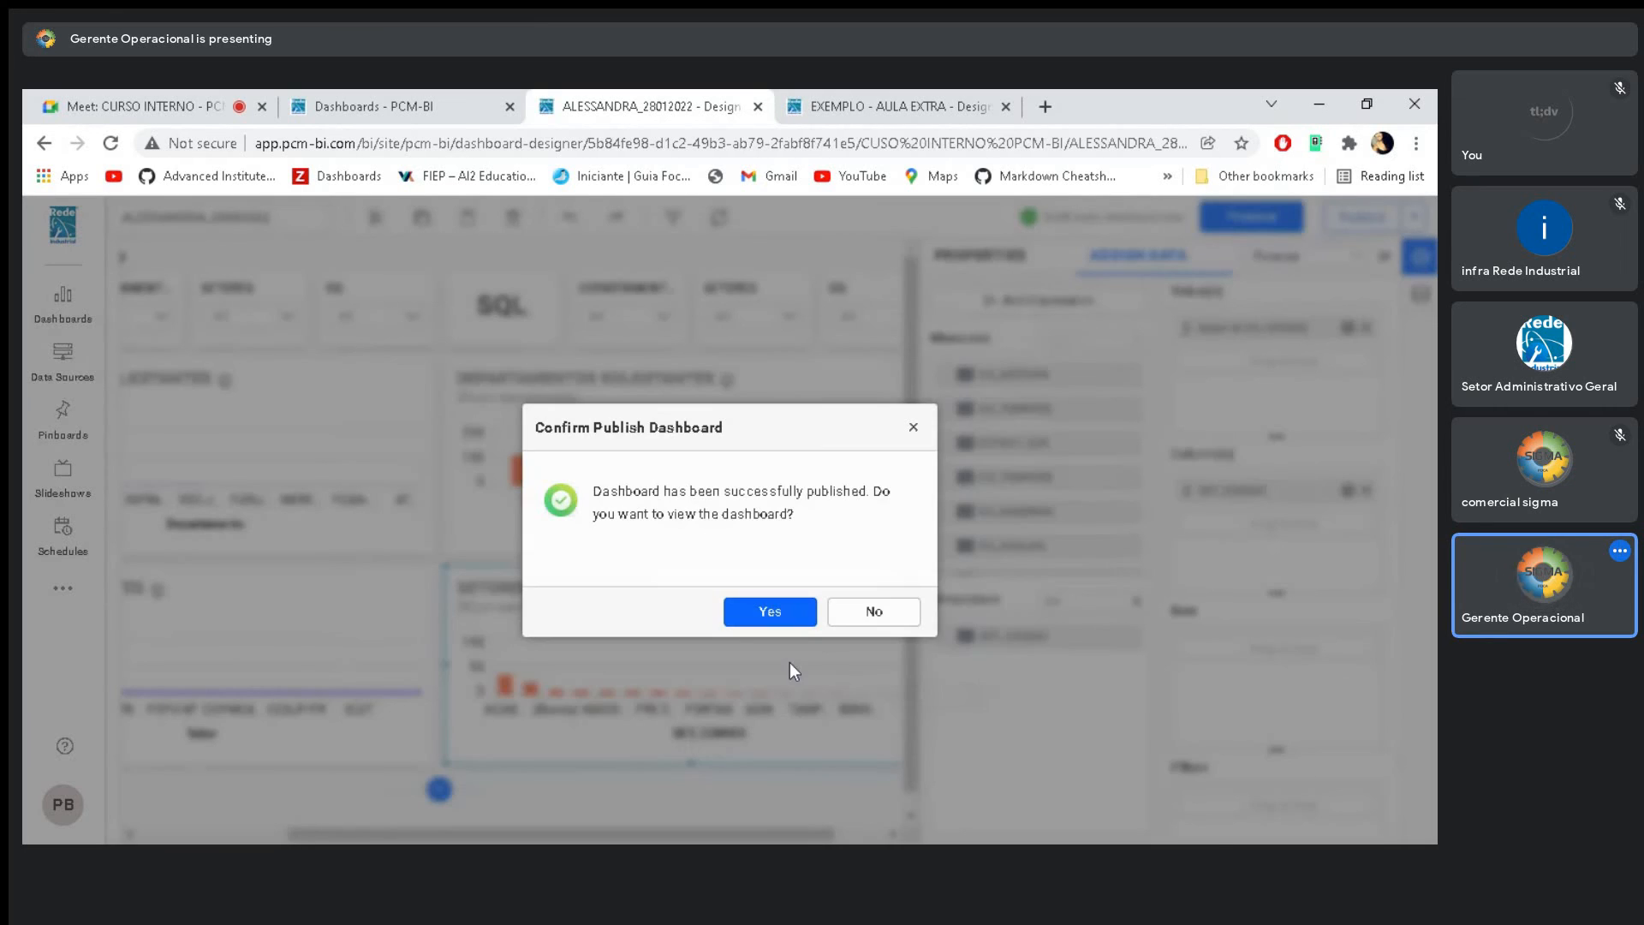
{"action": "left_click", "coordinate": [761, 610]}
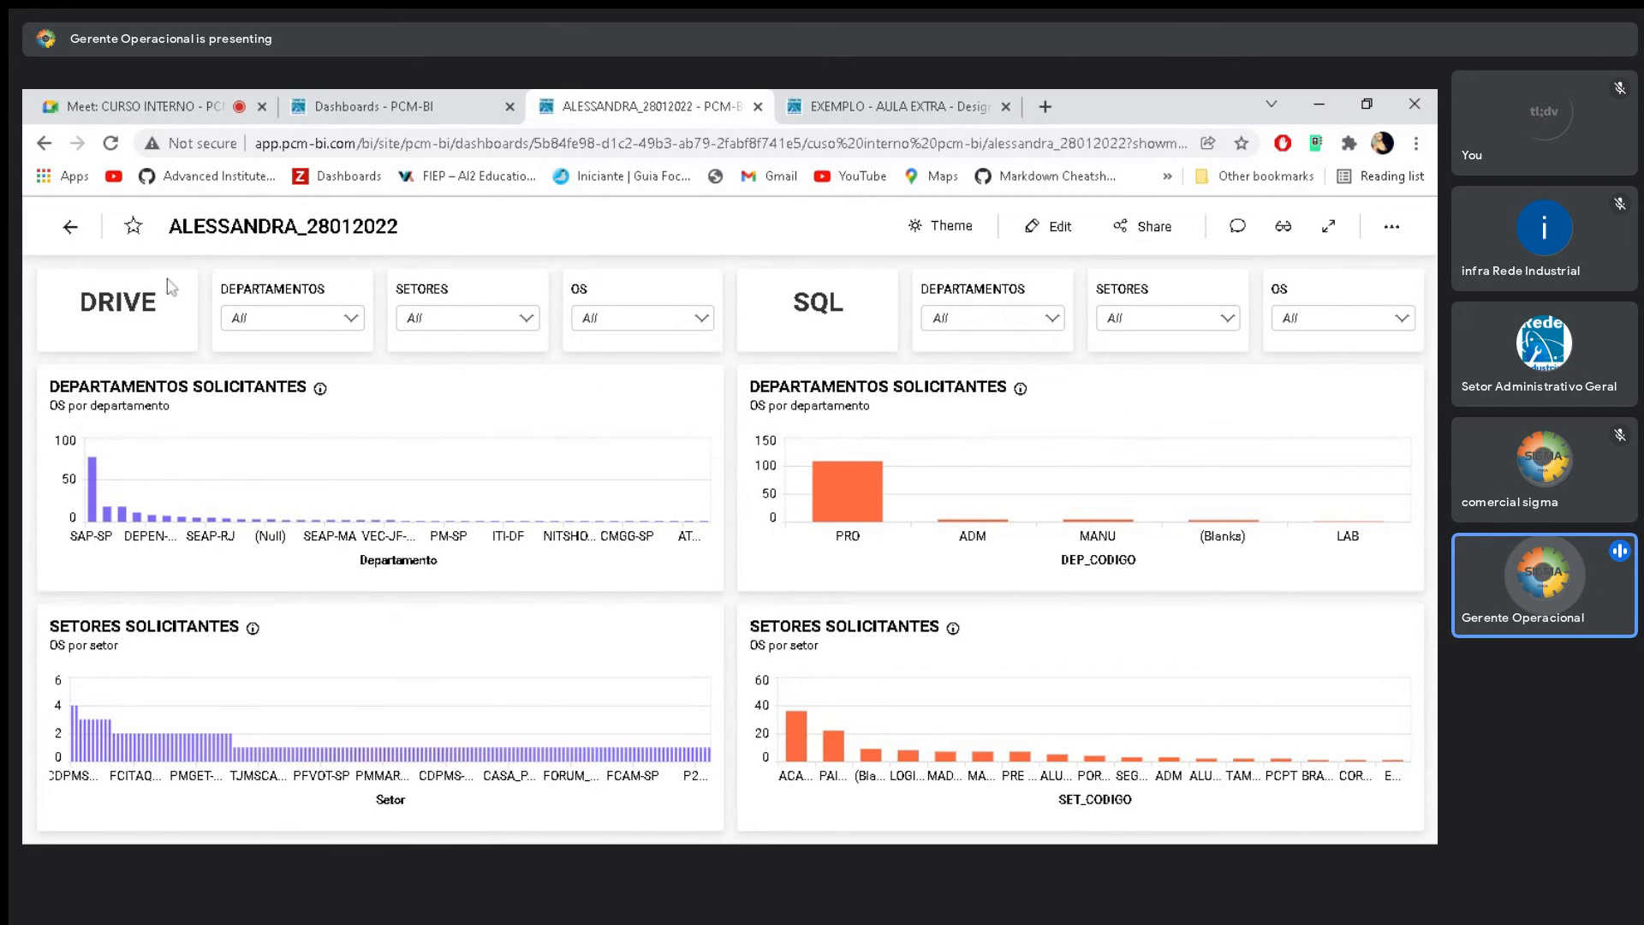
Test the DRIVE section's DEPARTAMENTOS filter with (Null) and clear it again
{"action": "left_click", "coordinate": [327, 324]}
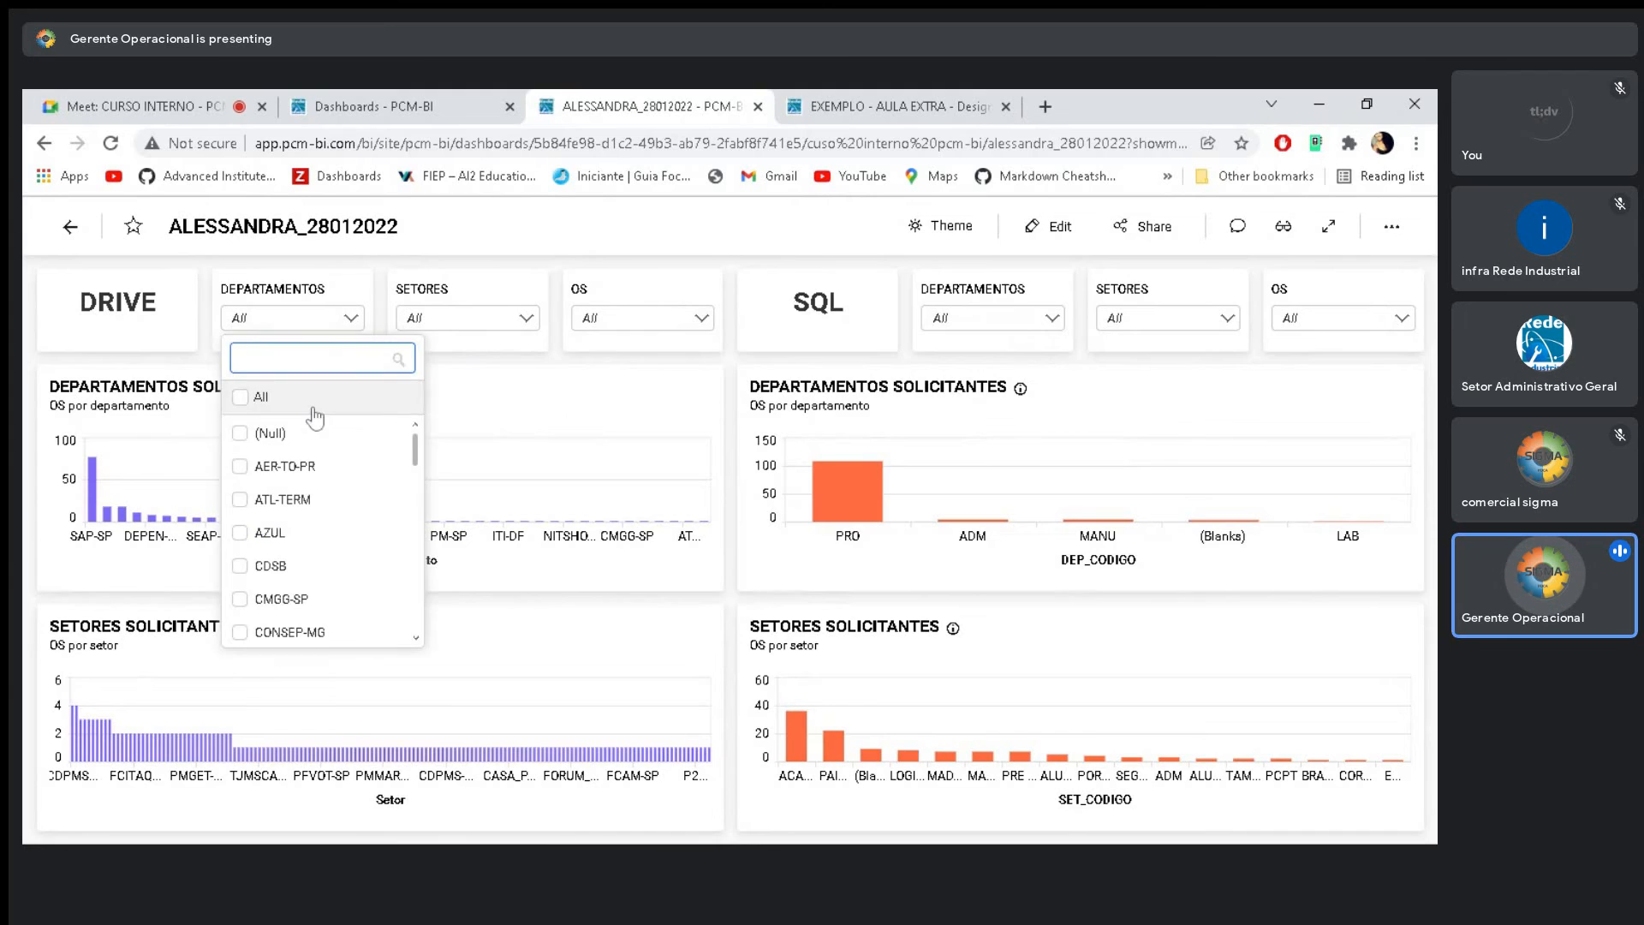
{"action": "left_click", "coordinate": [240, 436]}
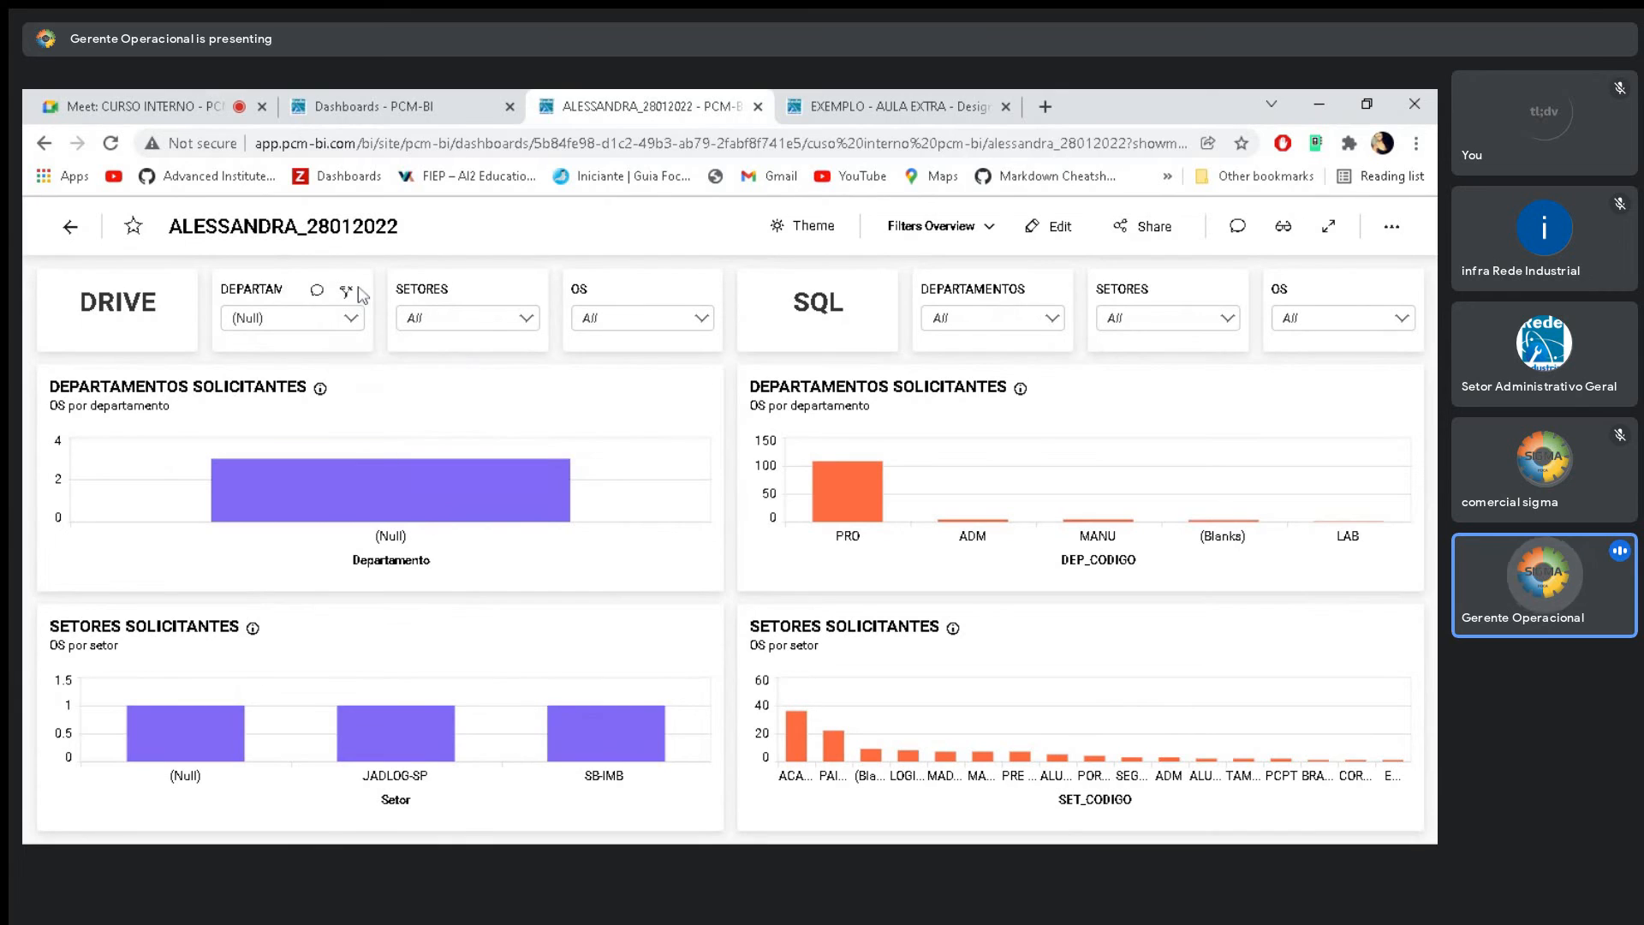
{"action": "left_click", "coordinate": [346, 292]}
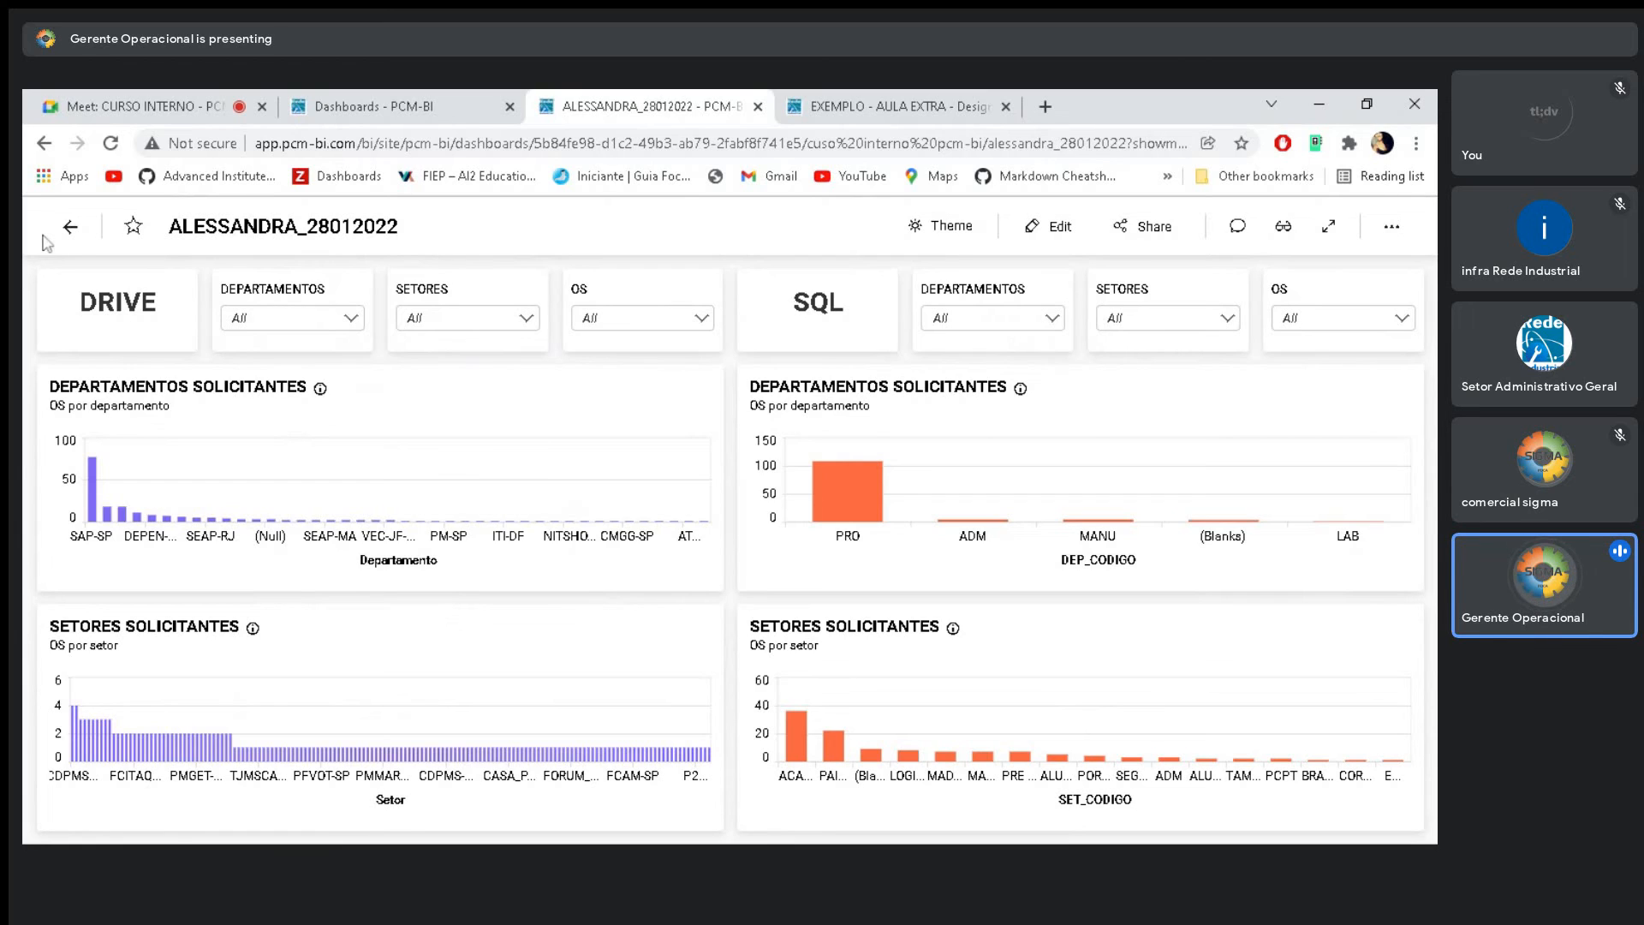
Leave the published dashboard and open the list of data sources
{"action": "left_click", "coordinate": [70, 227]}
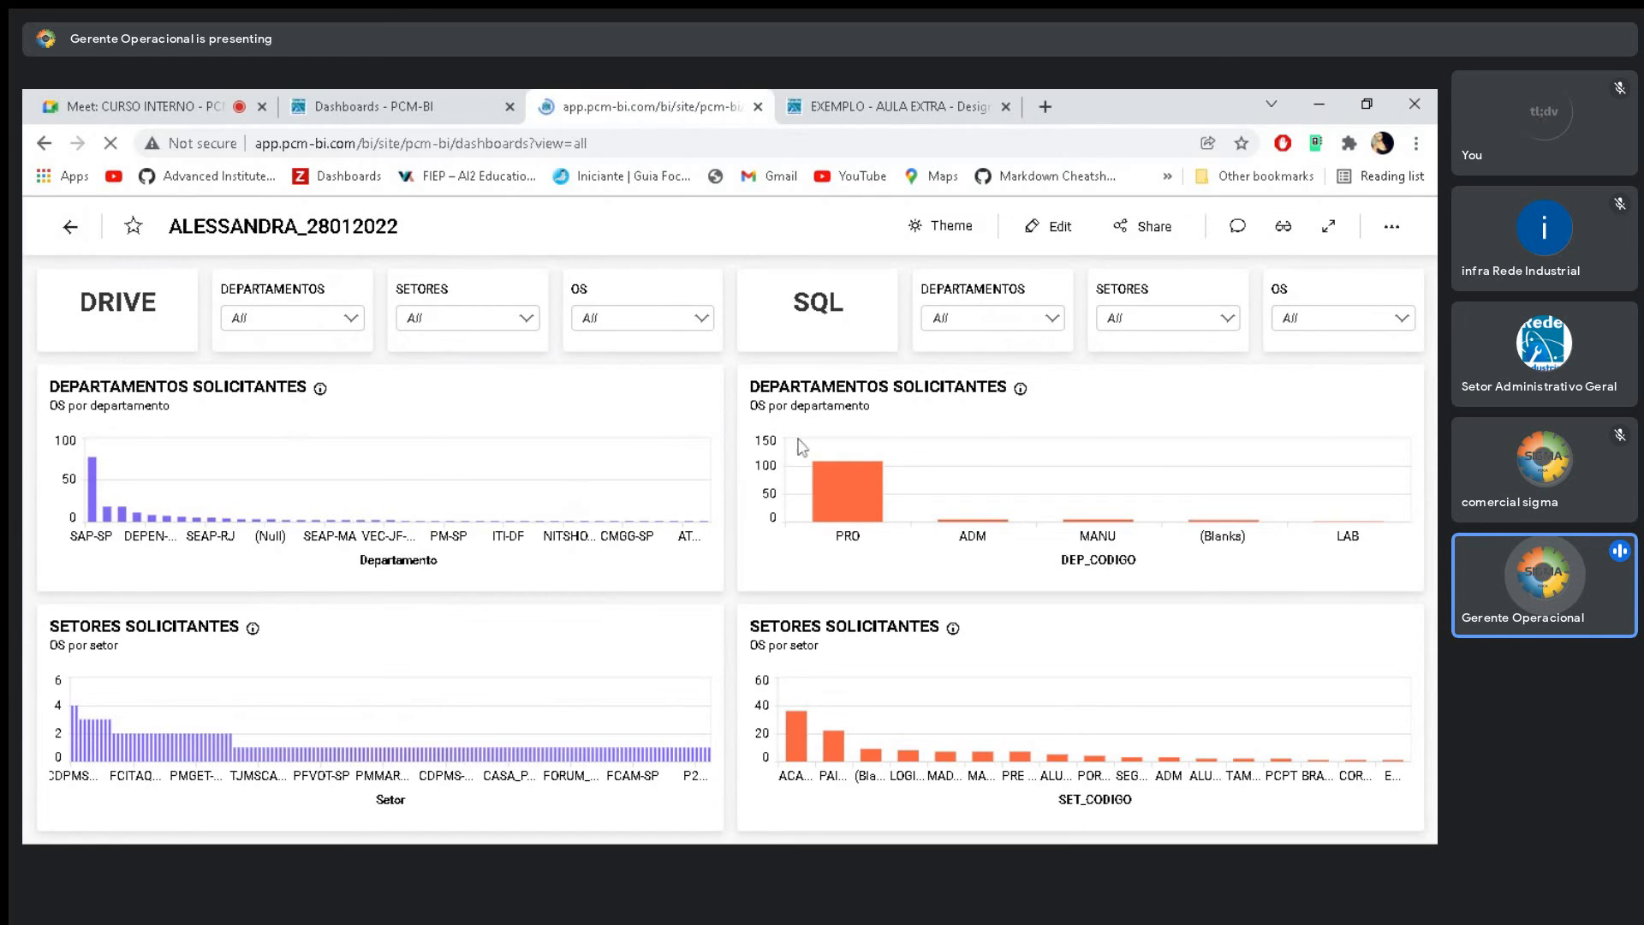
{"action": "left_click", "coordinate": [45, 143]}
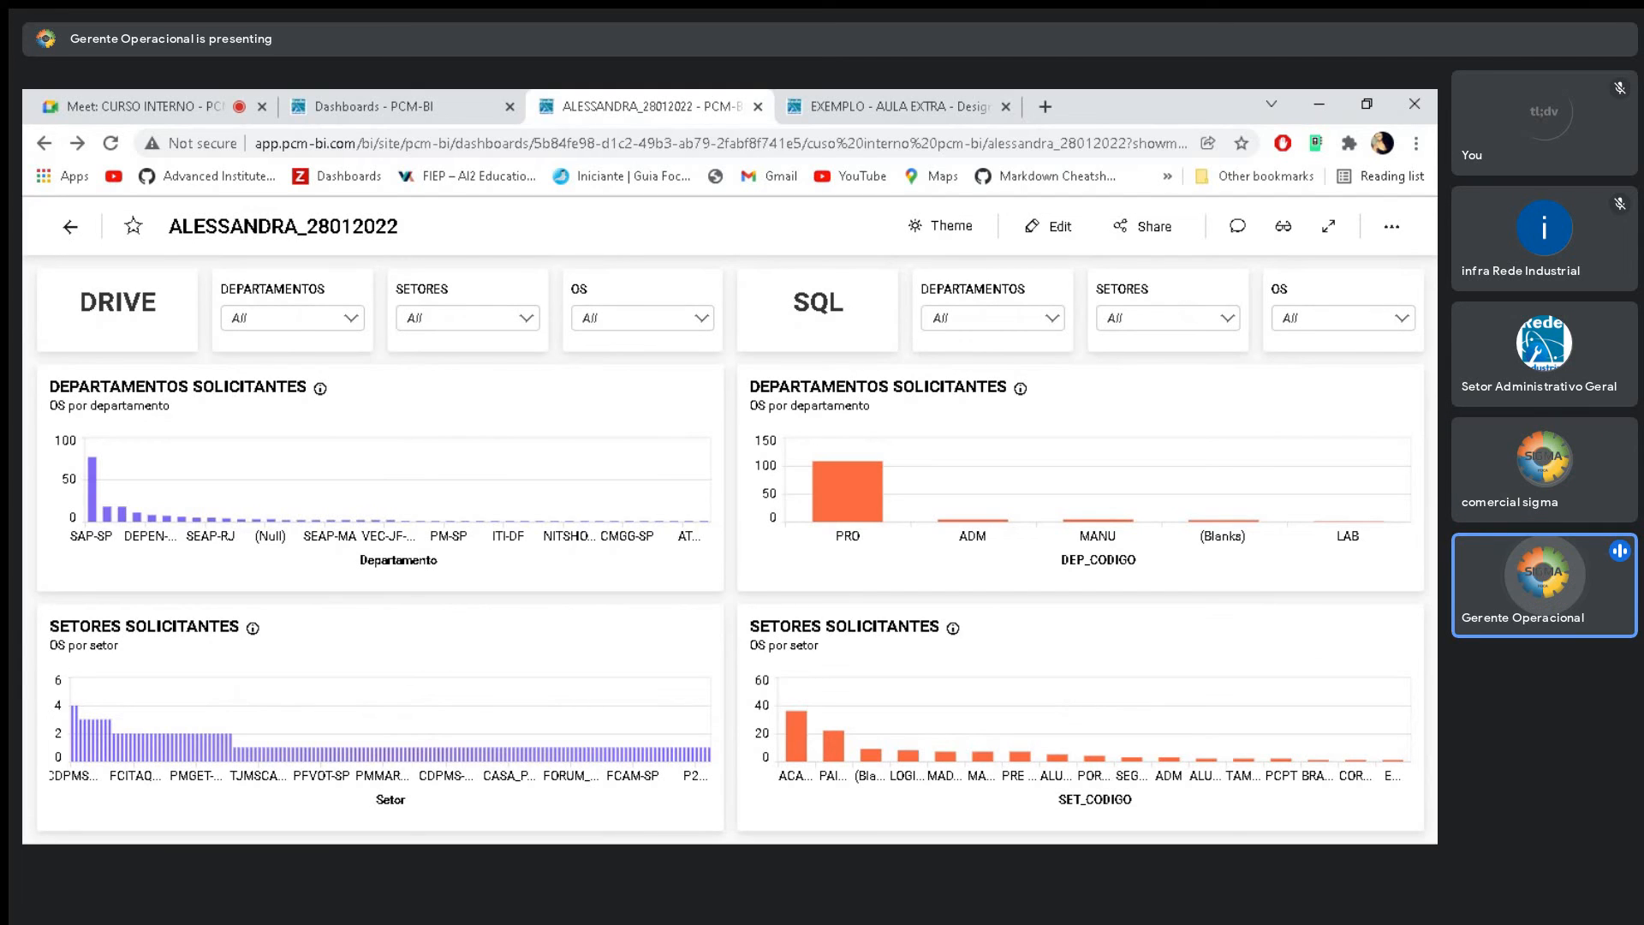
{"action": "left_click", "coordinate": [83, 232]}
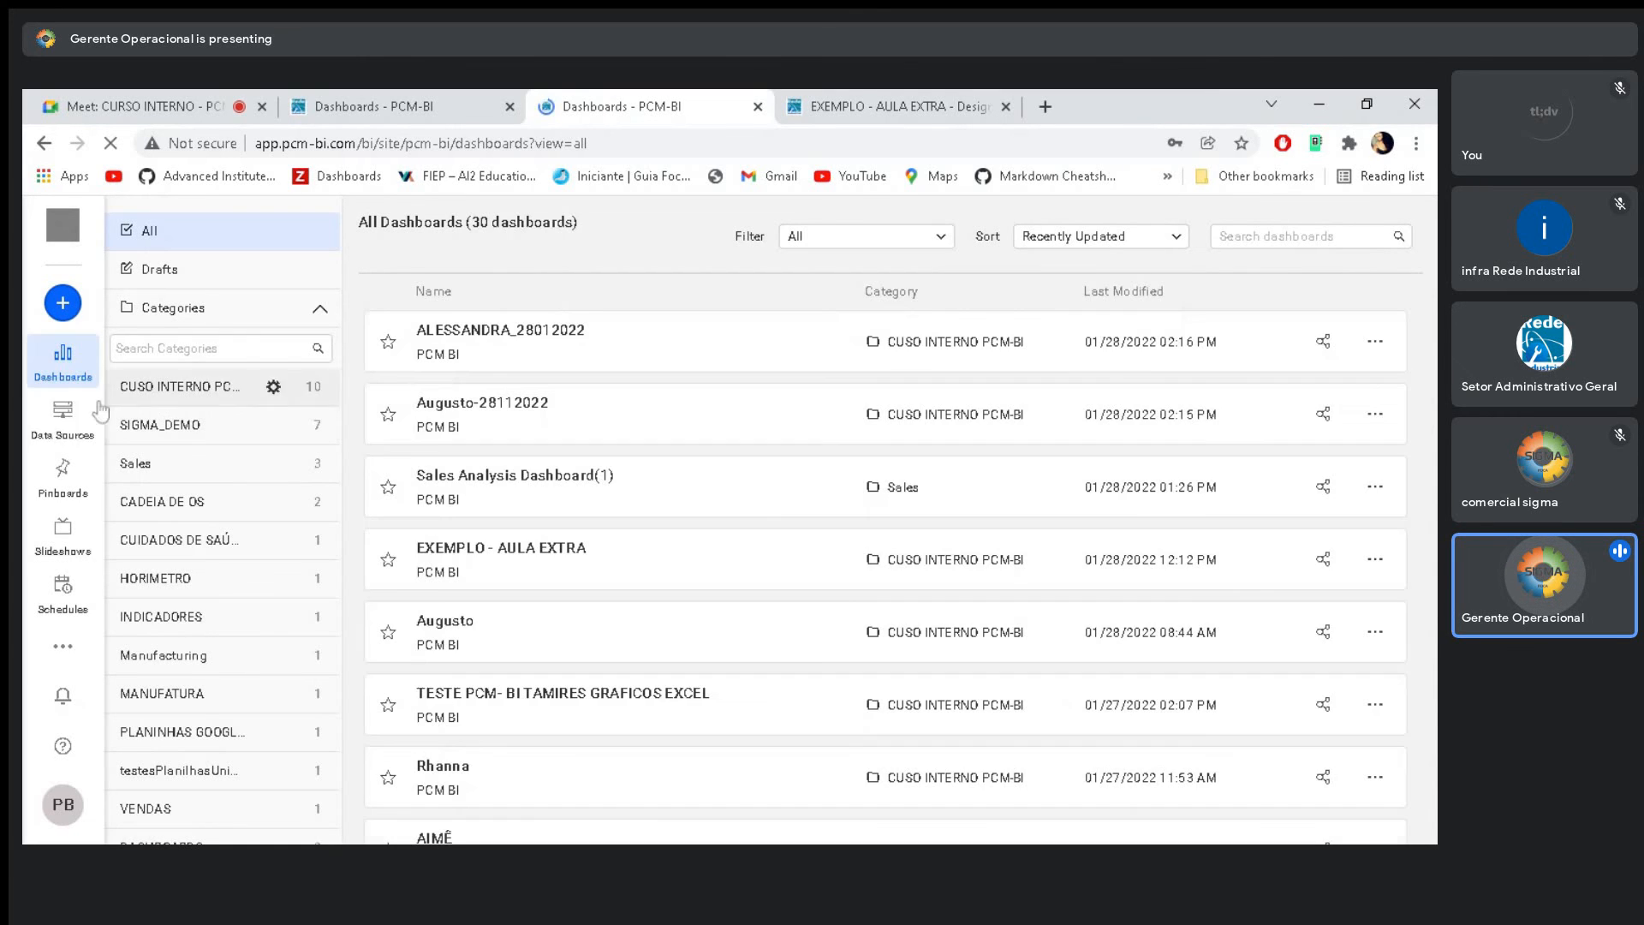
{"action": "left_click", "coordinate": [78, 426]}
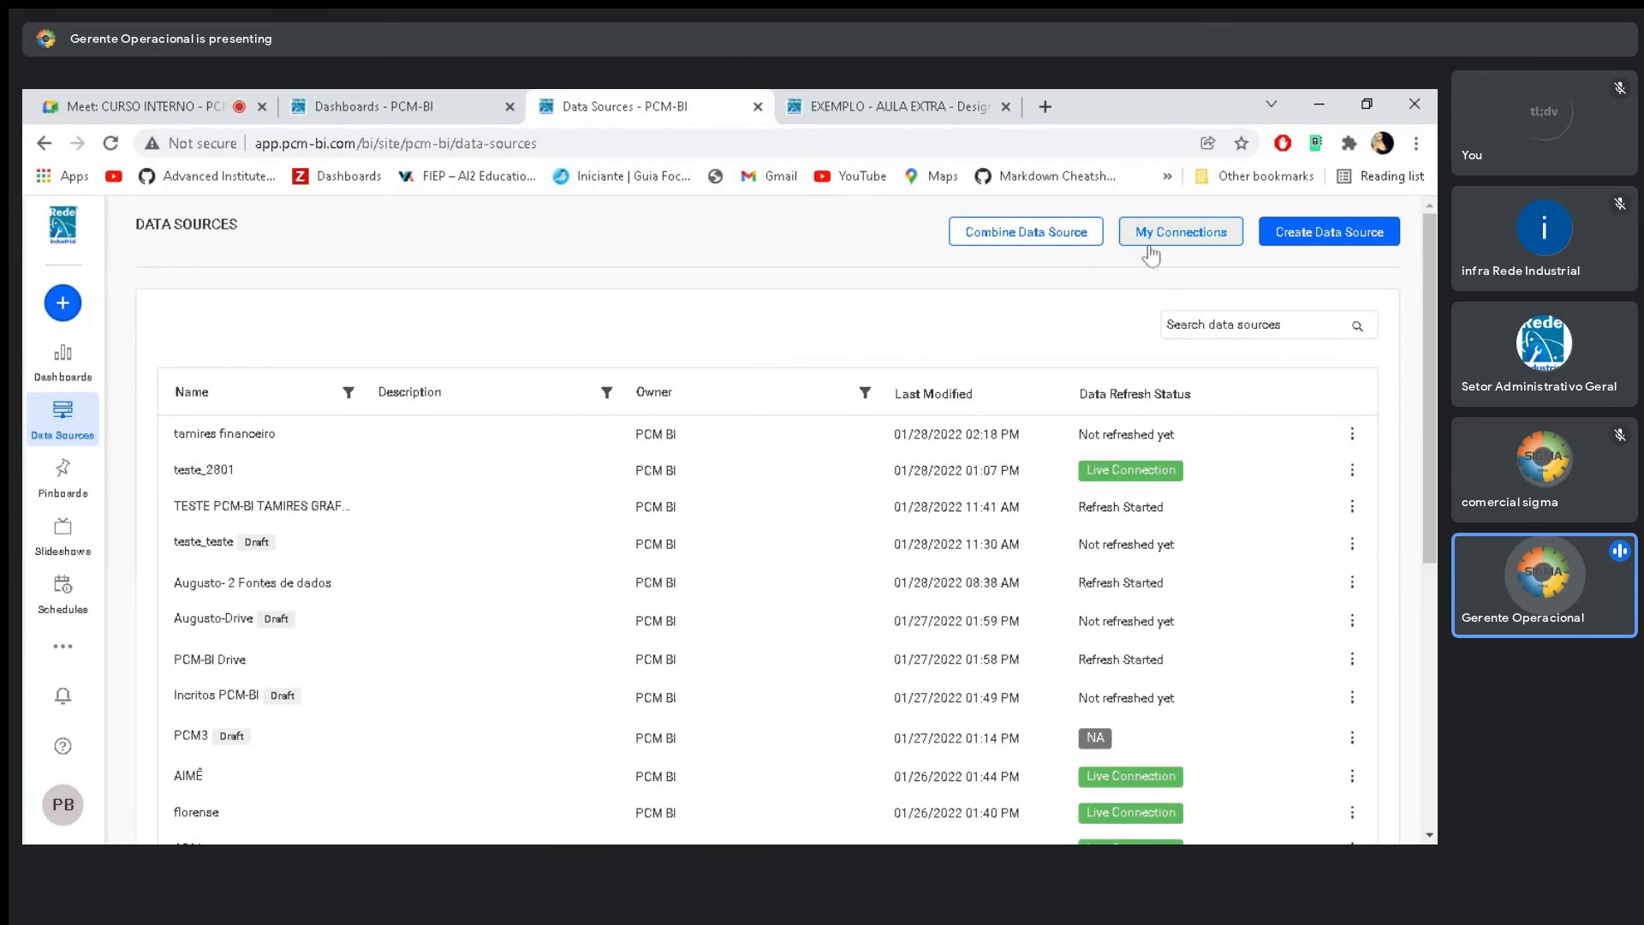
{"action": "left_click", "coordinate": [64, 418]}
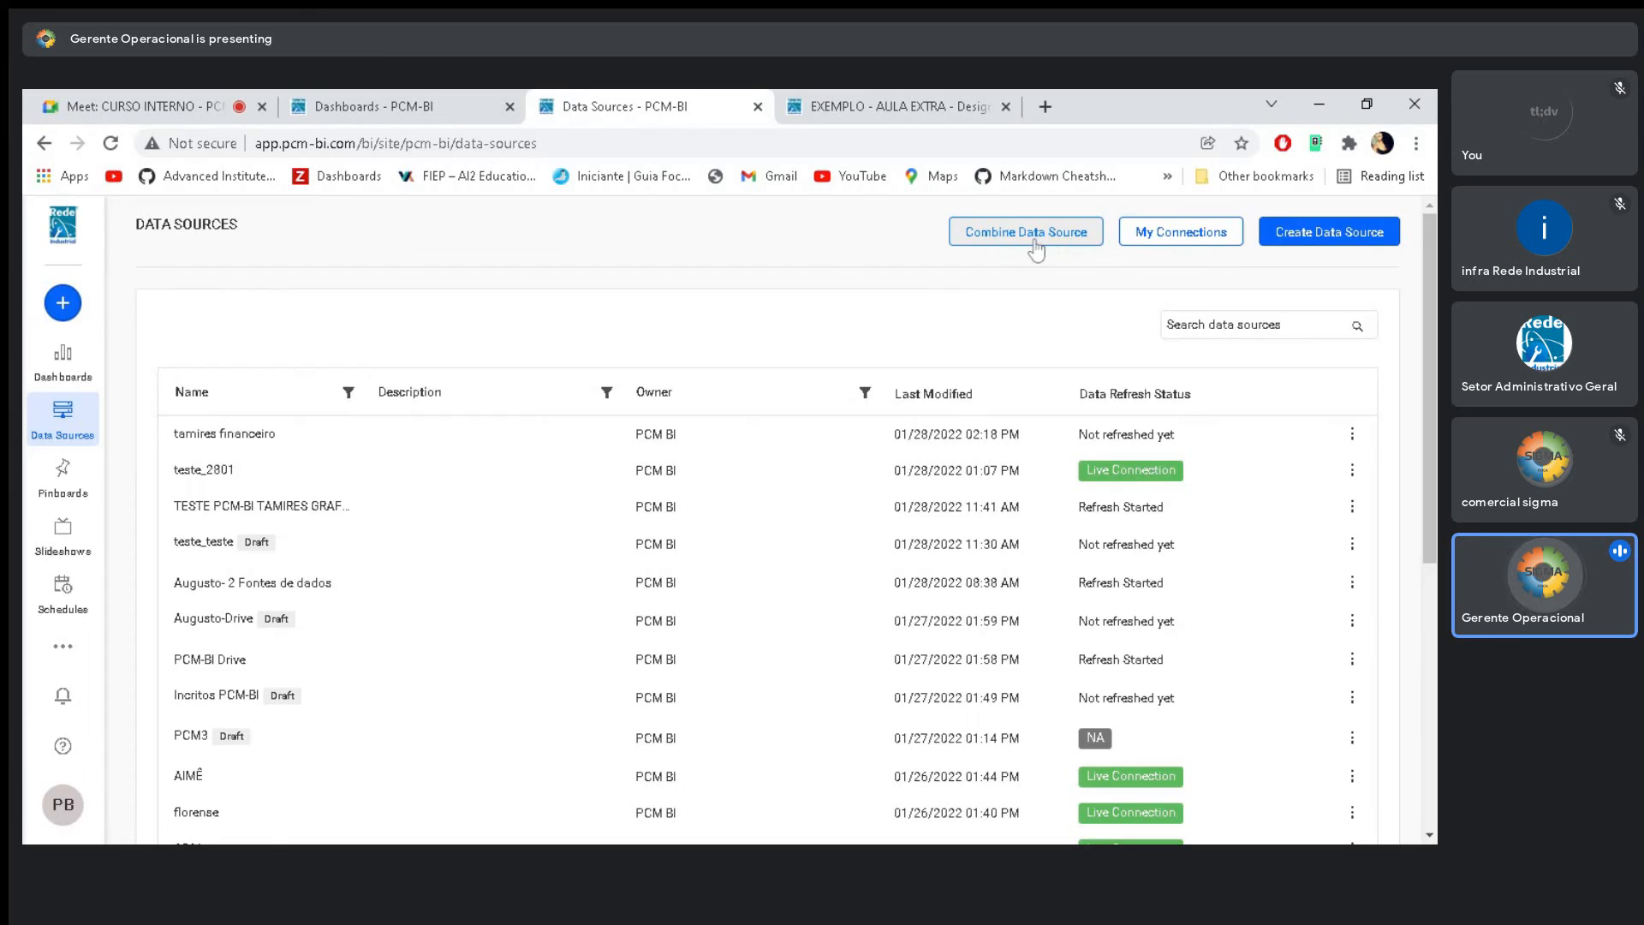
Start combining data sources and name the new combined source testesteste
{"action": "left_click", "coordinate": [1034, 247]}
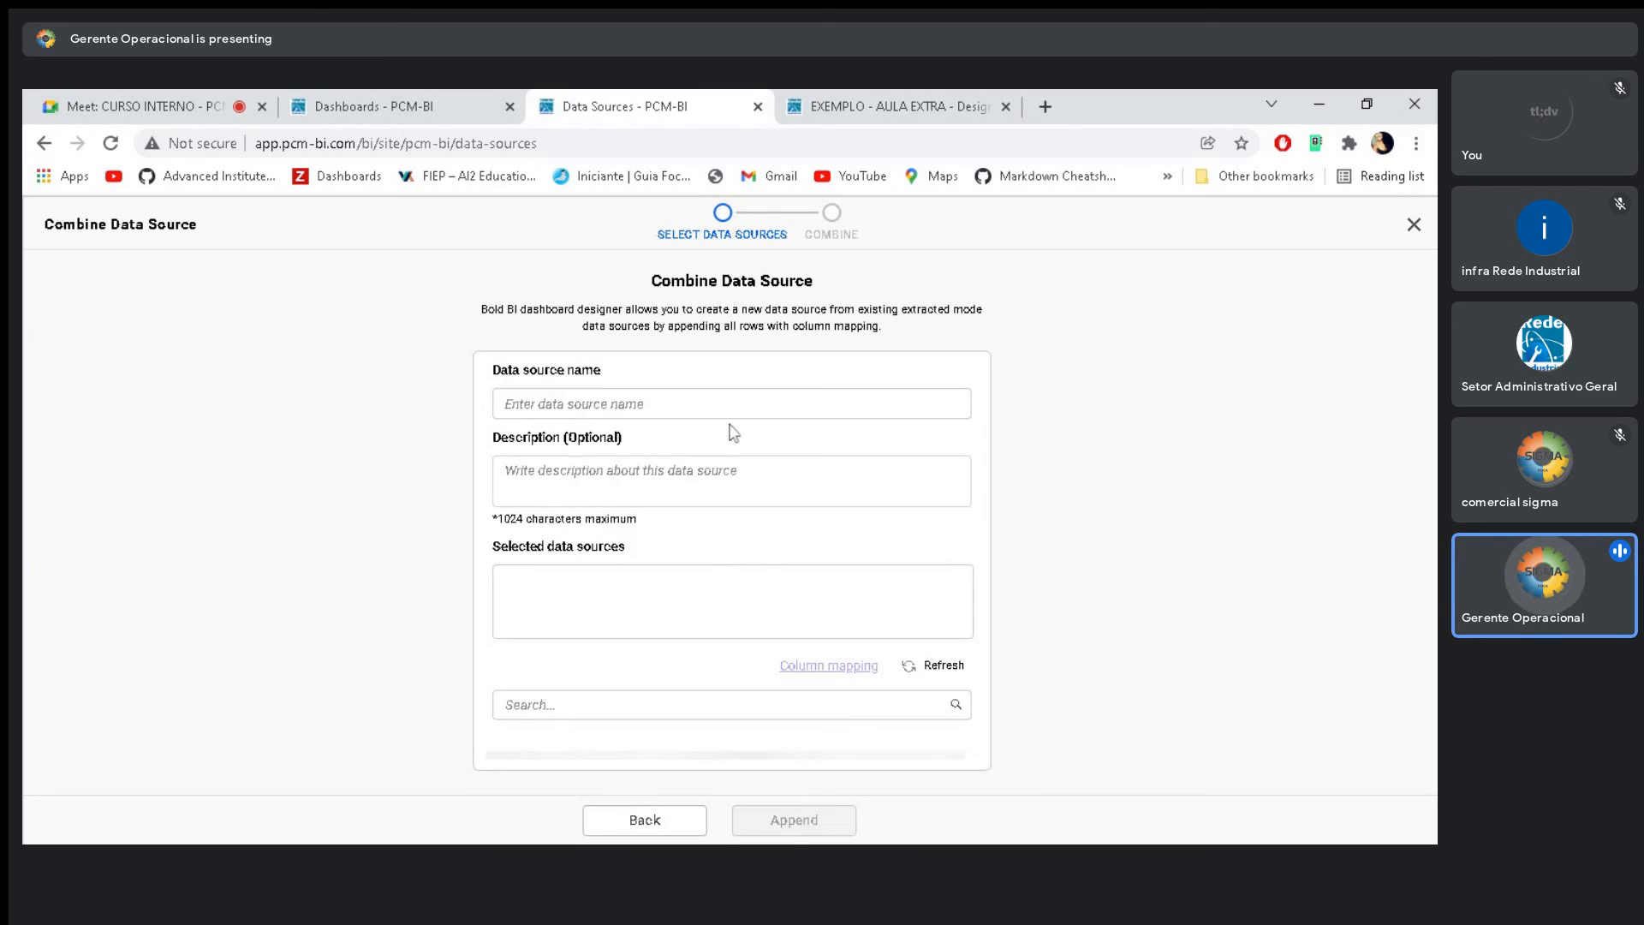
{"action": "left_click", "coordinate": [732, 404]}
{"action": "type", "text": "teste"}
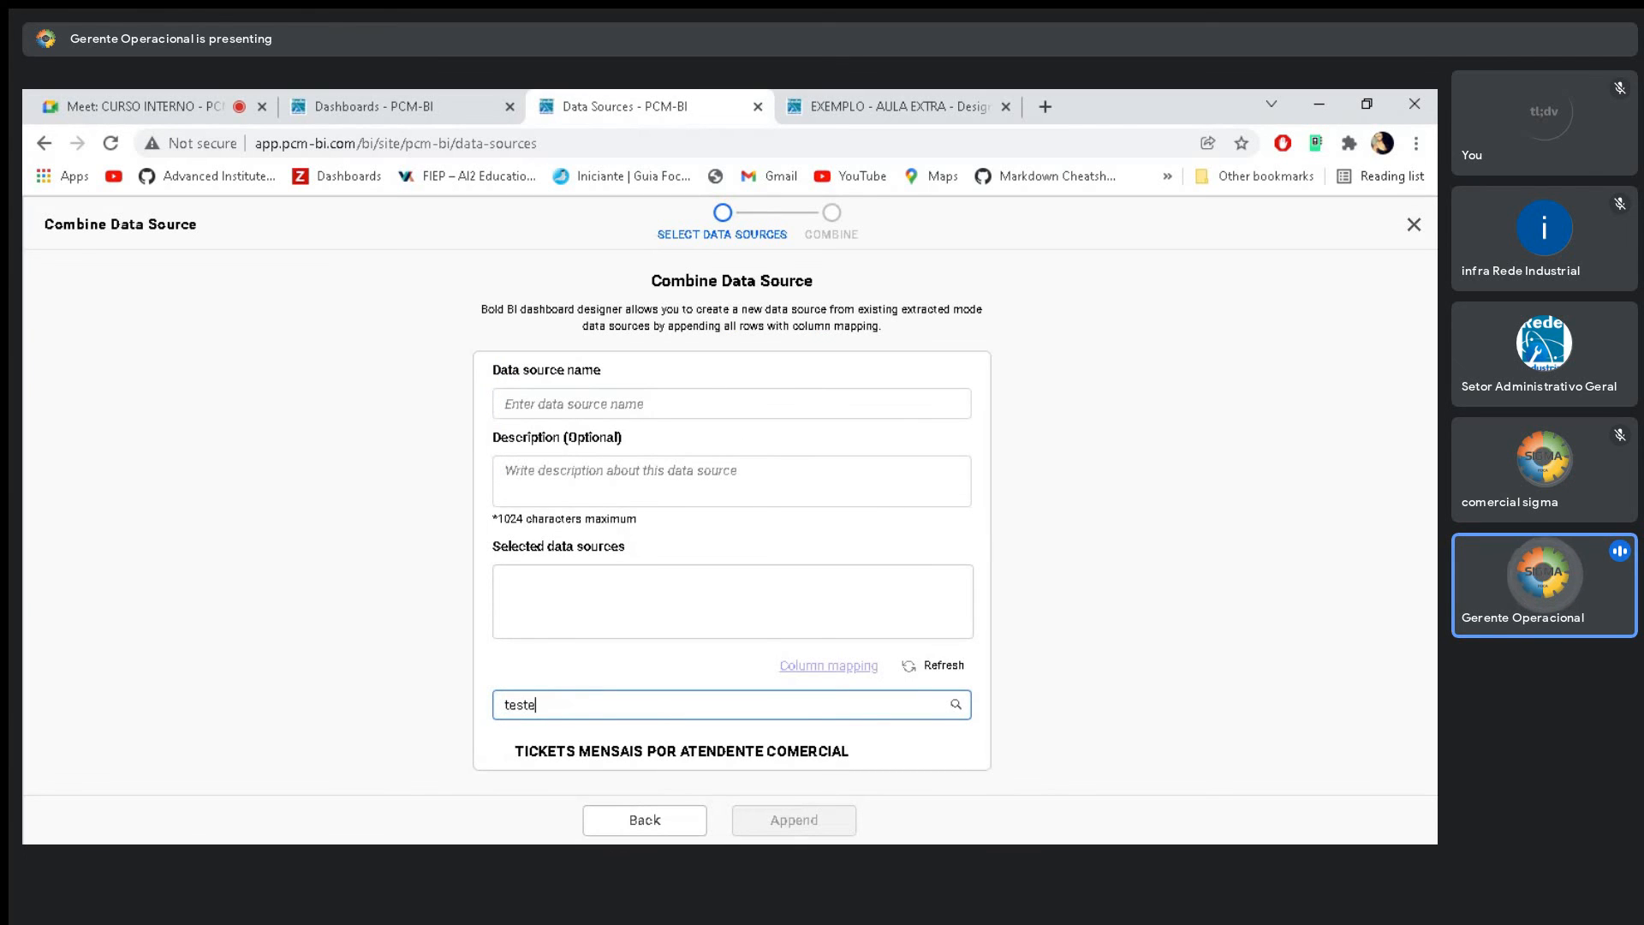
{"action": "key", "text": "ctrl+a"}
{"action": "key", "text": "BackSpace"}
{"action": "left_click", "coordinate": [589, 398]}
{"action": "type", "text": "te"}
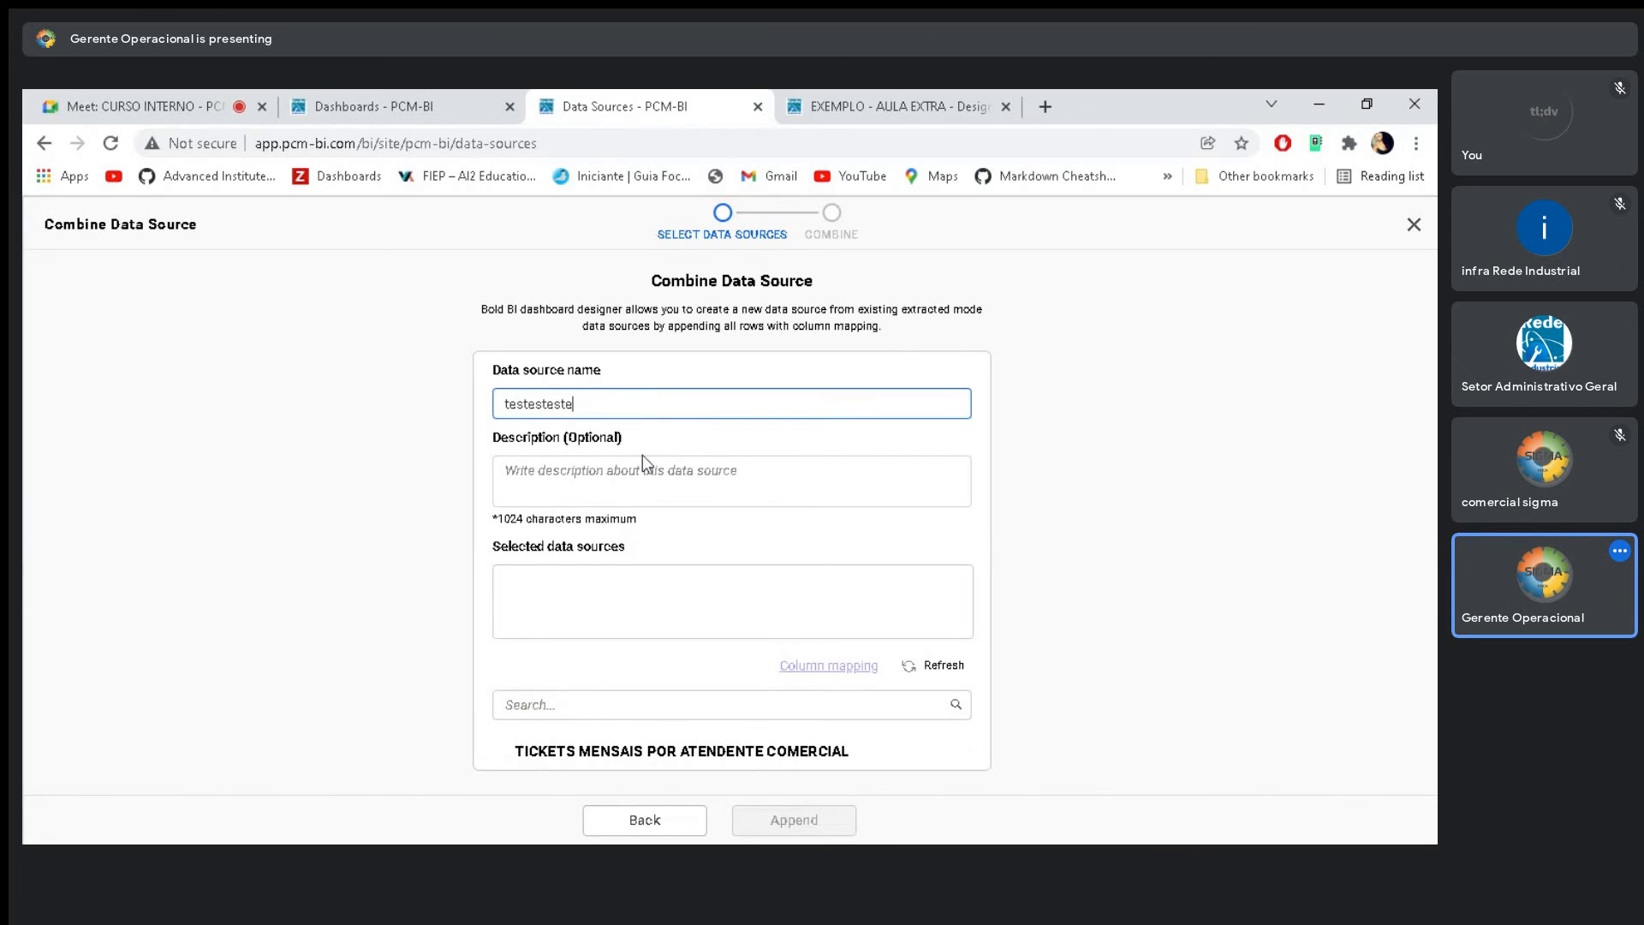
Add TICKETS MENSAIS POR ATENDENTE COMERCIAL to the combination and search the remaining sources for valo
{"action": "left_click", "coordinate": [552, 751]}
{"action": "left_click", "coordinate": [553, 704]}
{"action": "type", "text": "va"}
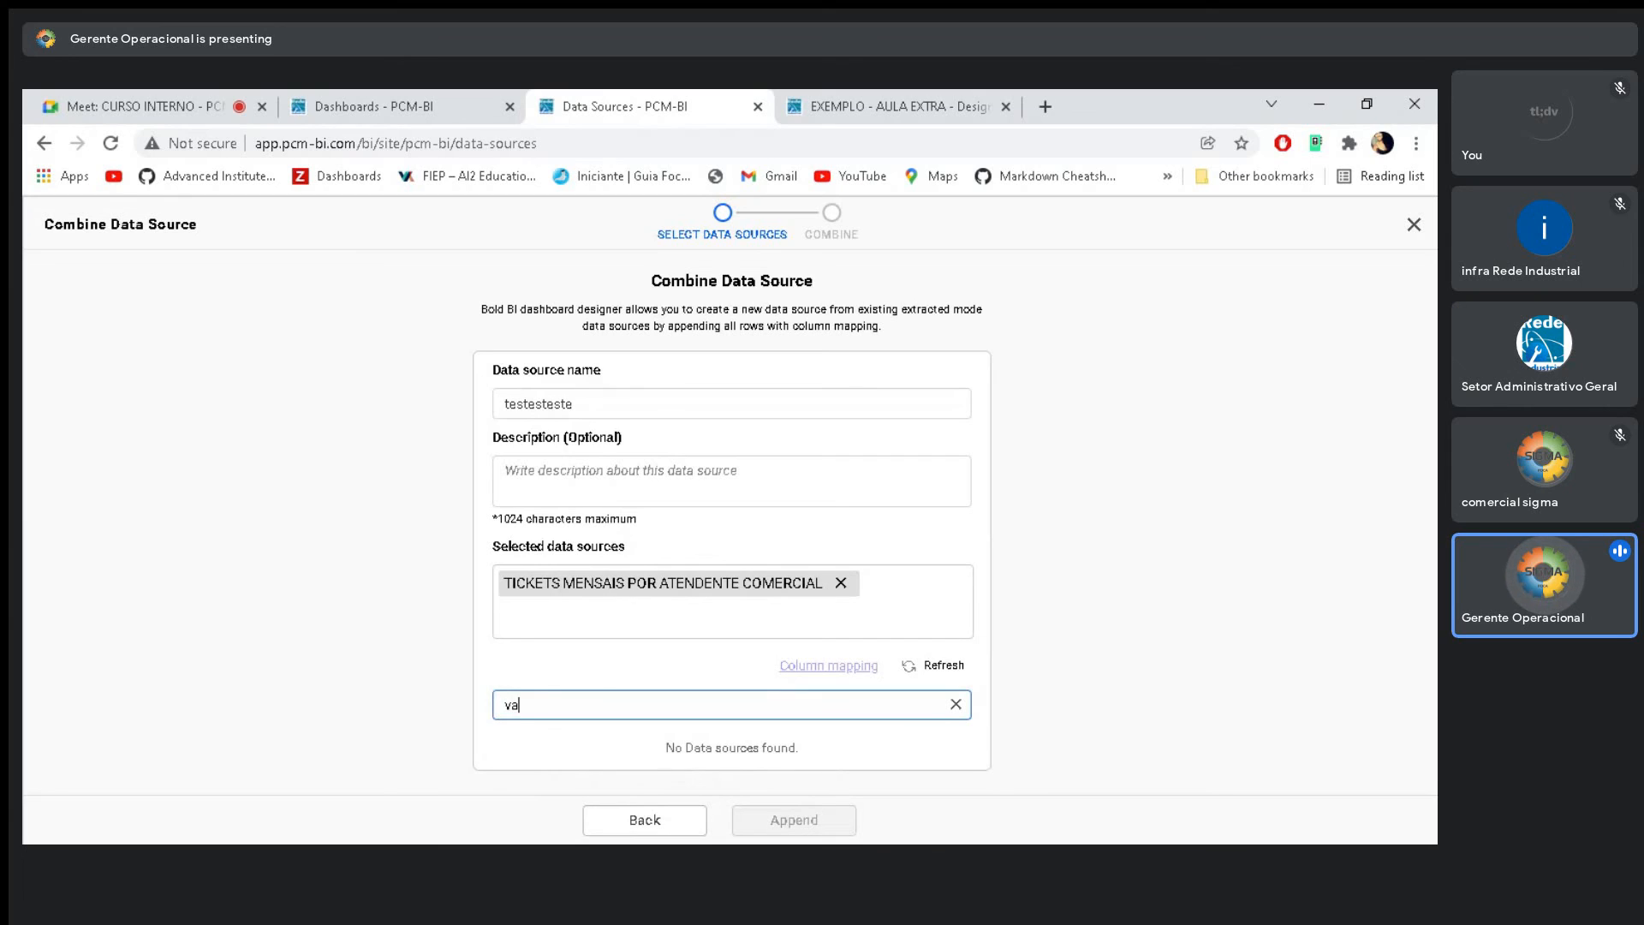
{"action": "key", "text": "BackSpace"}
{"action": "type", "text": "va"}
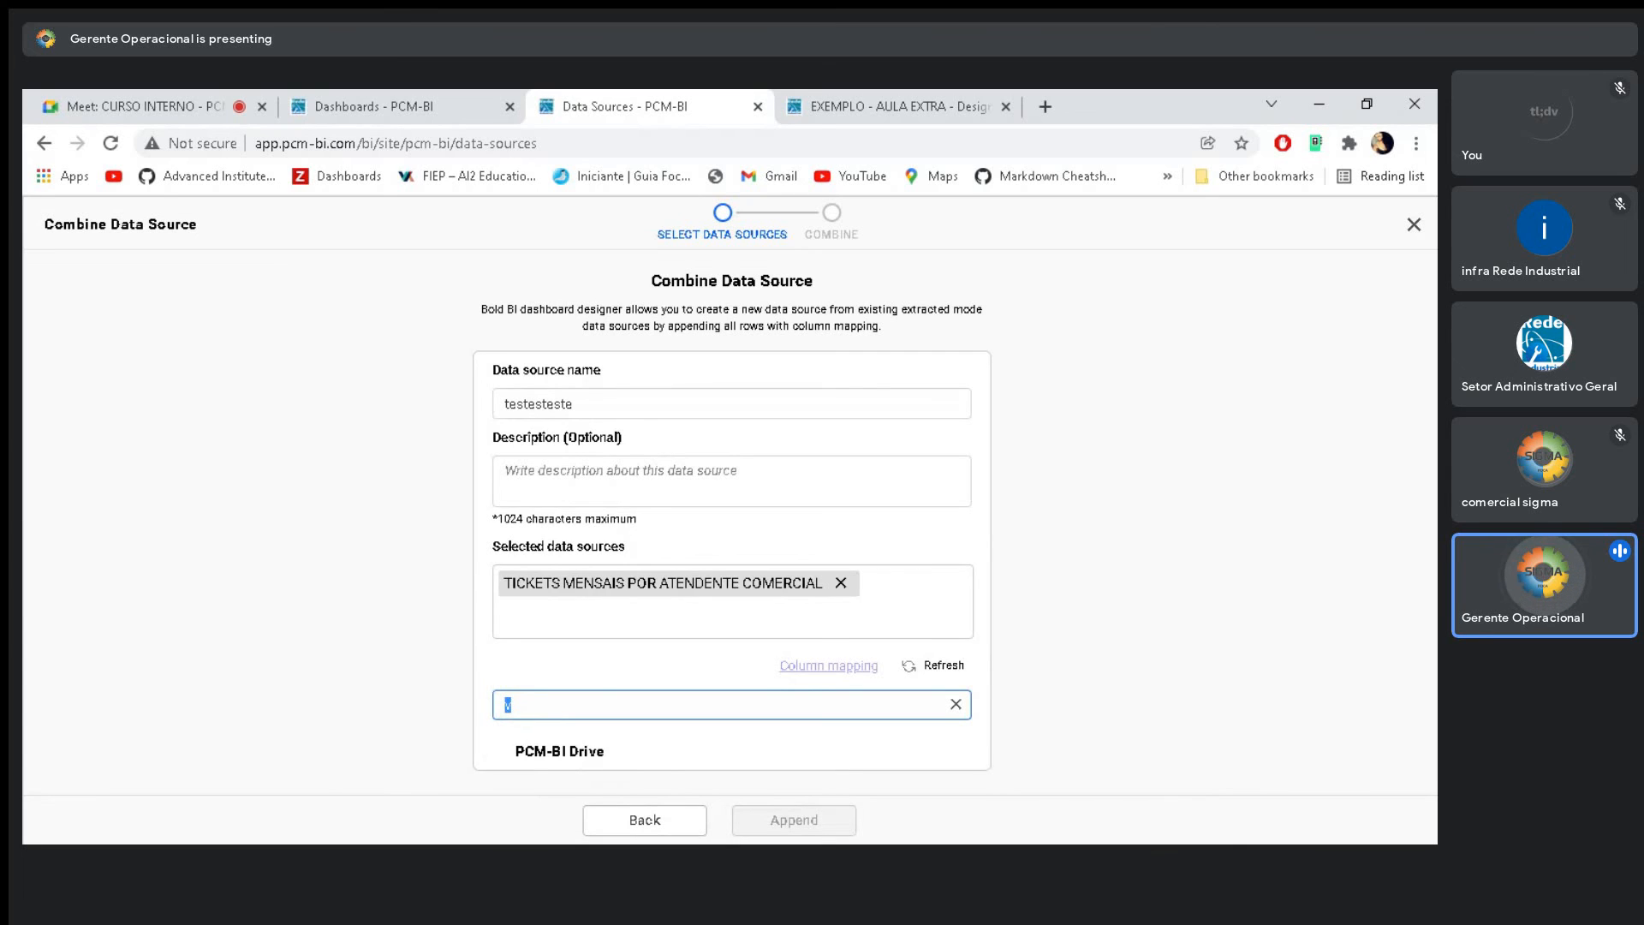
{"action": "key", "text": "BackSpace"}
{"action": "type", "text": "valo"}
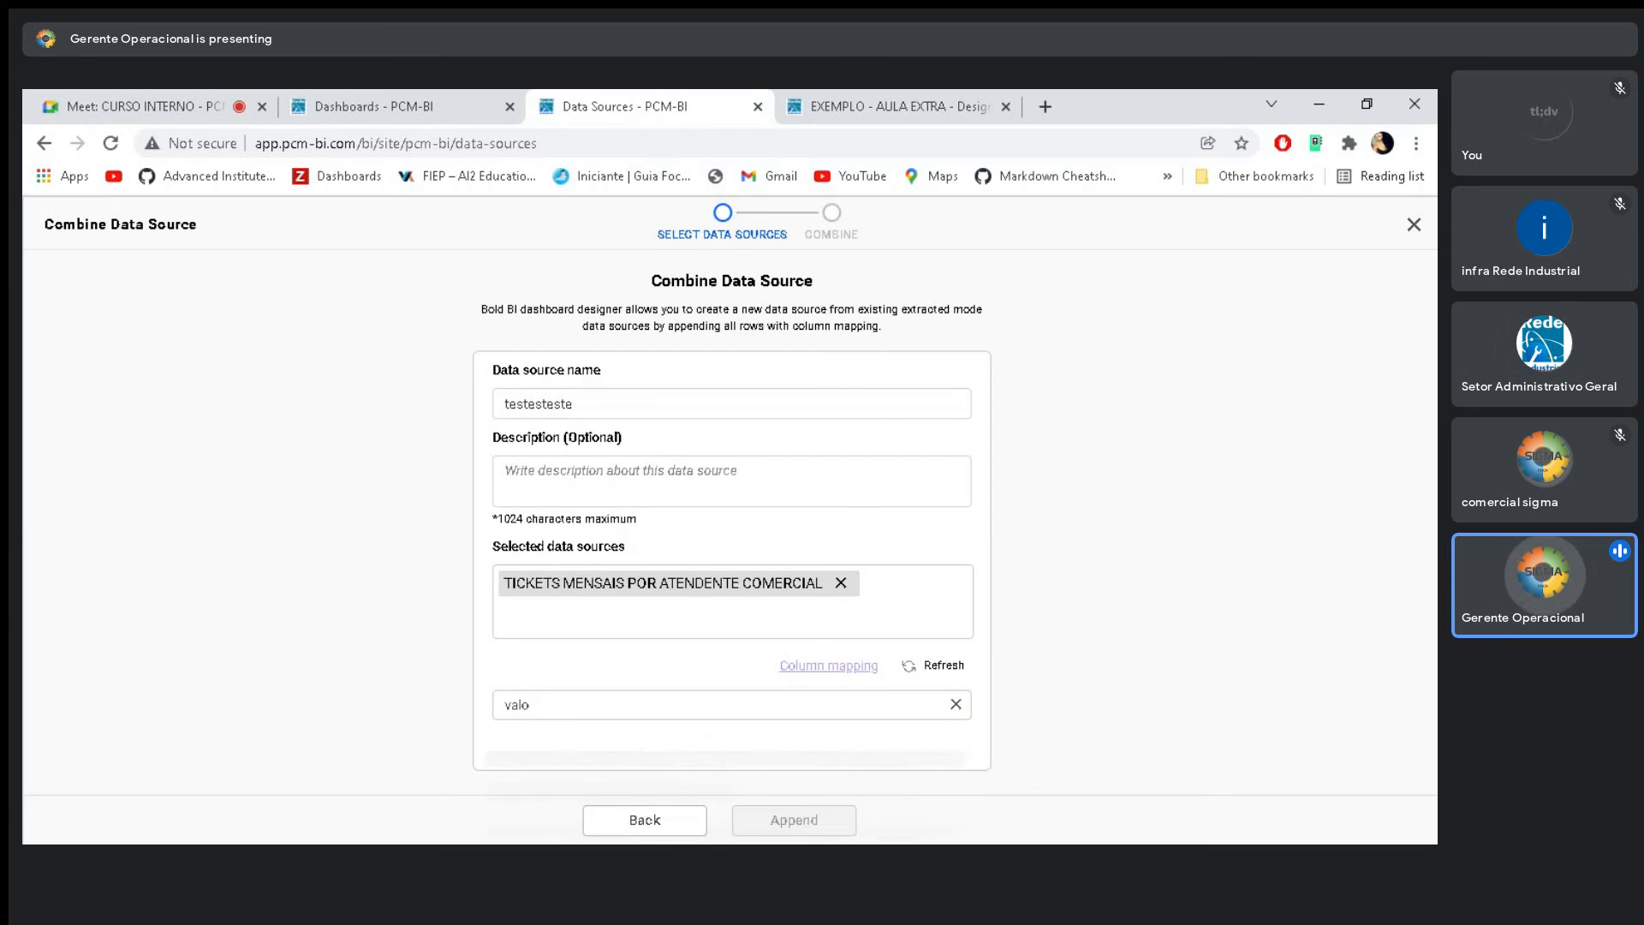
{"action": "key", "text": "ctrl+a"}
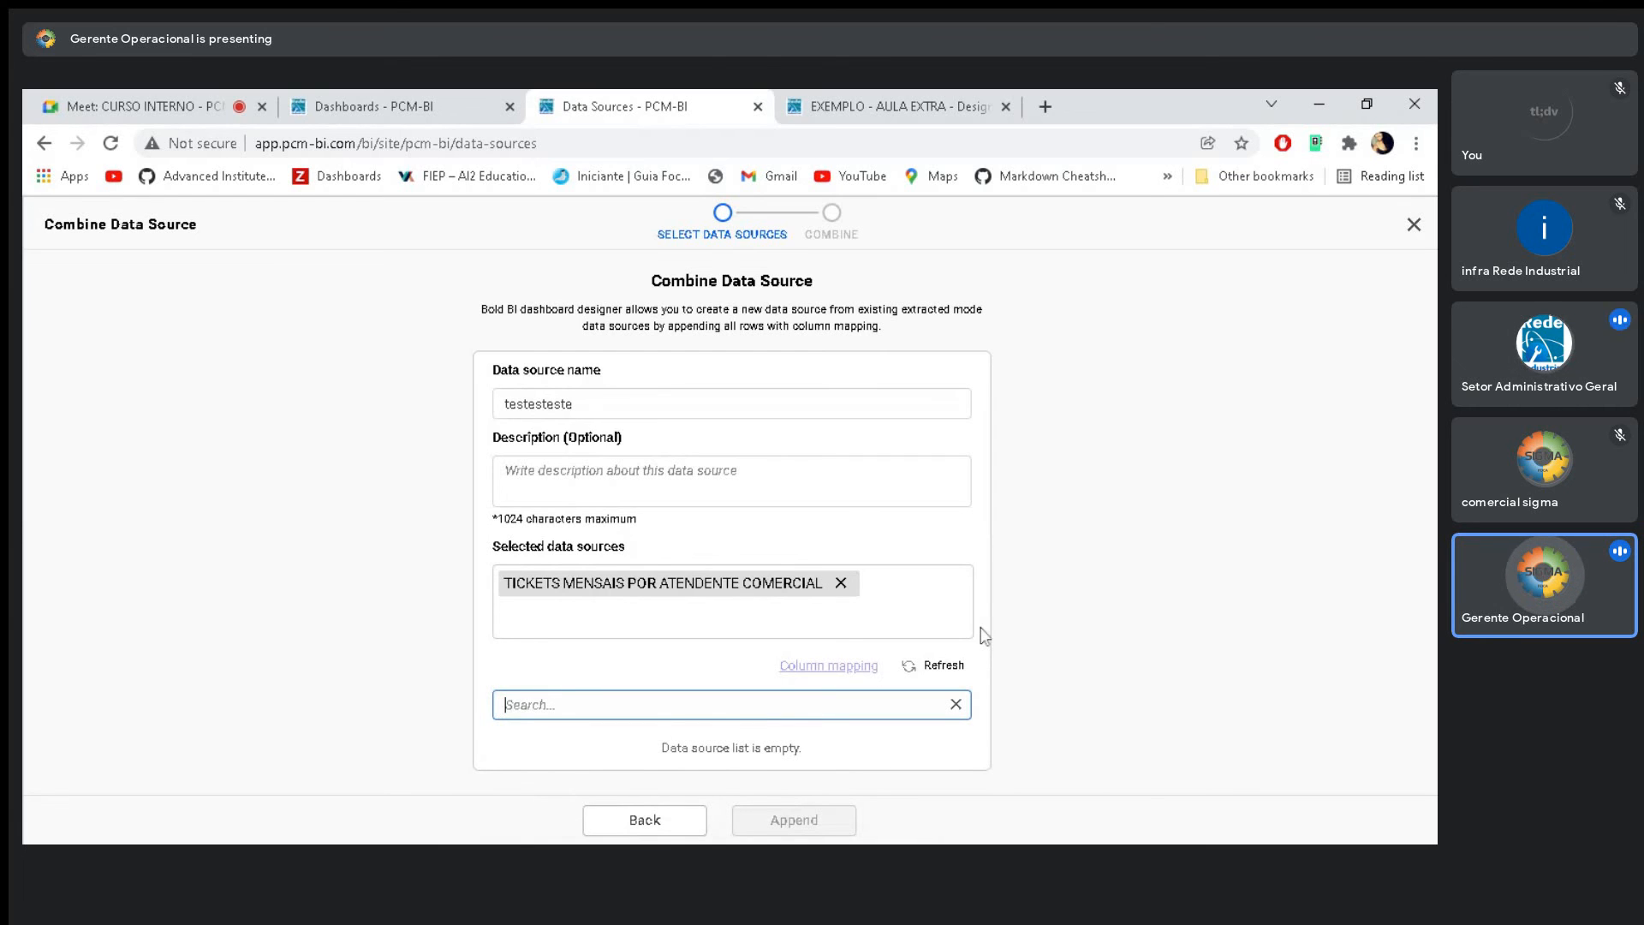
Reload the source list, search it for VENDAS and add VENDAS MENSAIS POR AGENTE COMERCIAL to the combination
{"action": "left_click", "coordinate": [936, 666]}
{"action": "left_click", "coordinate": [911, 677]}
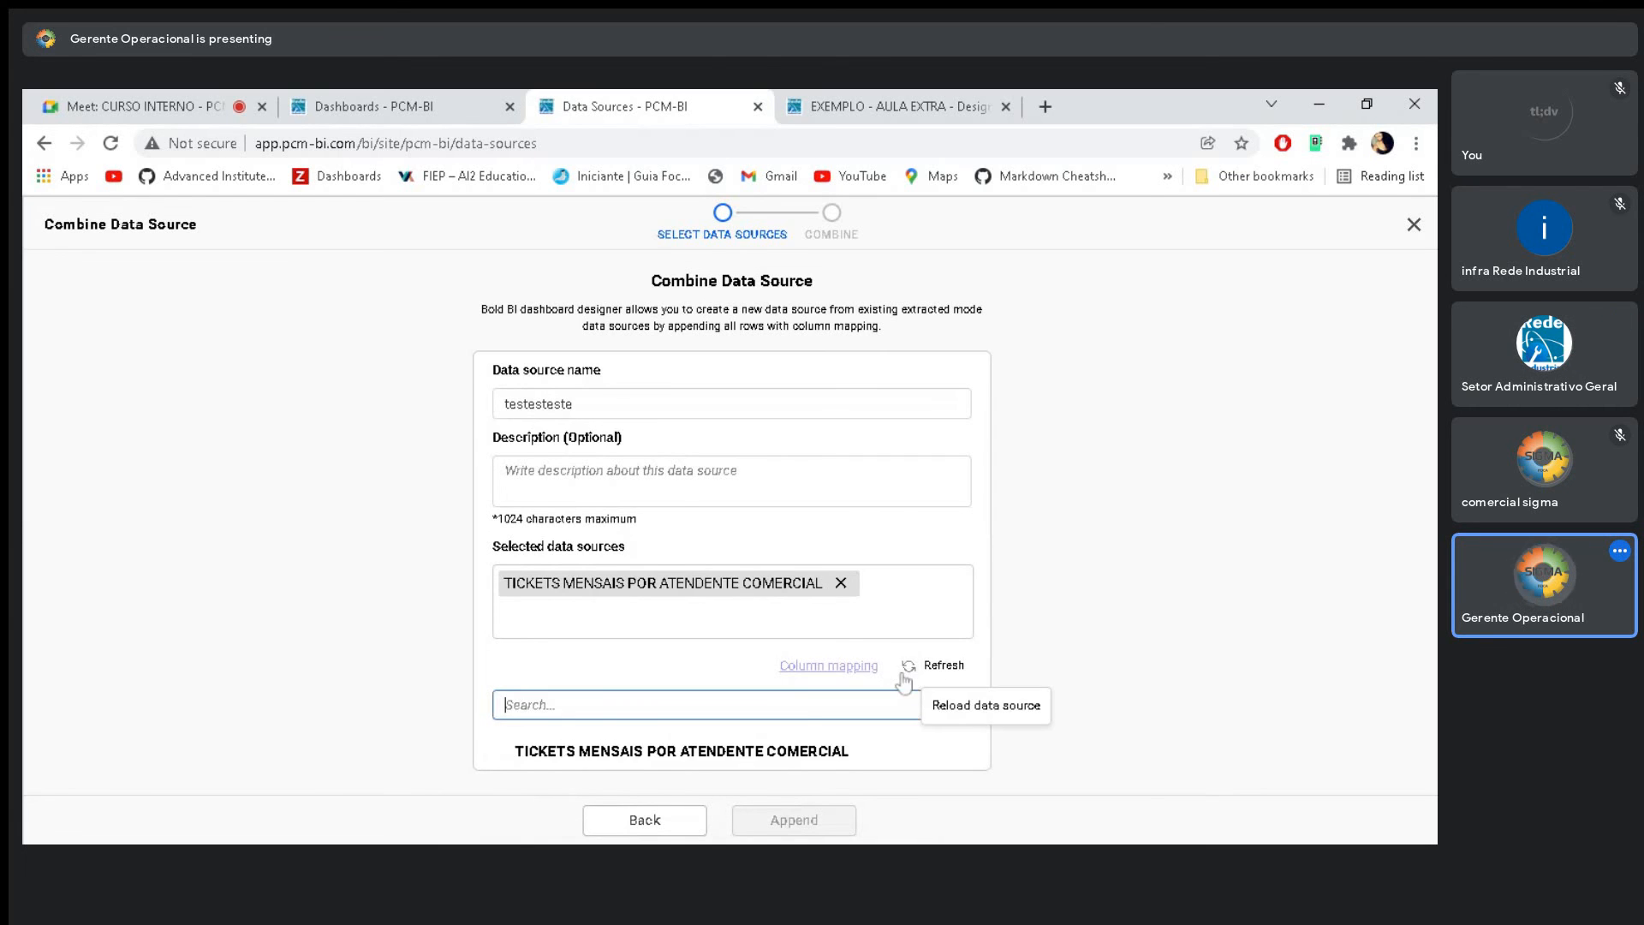
{"action": "type", "text": "V"}
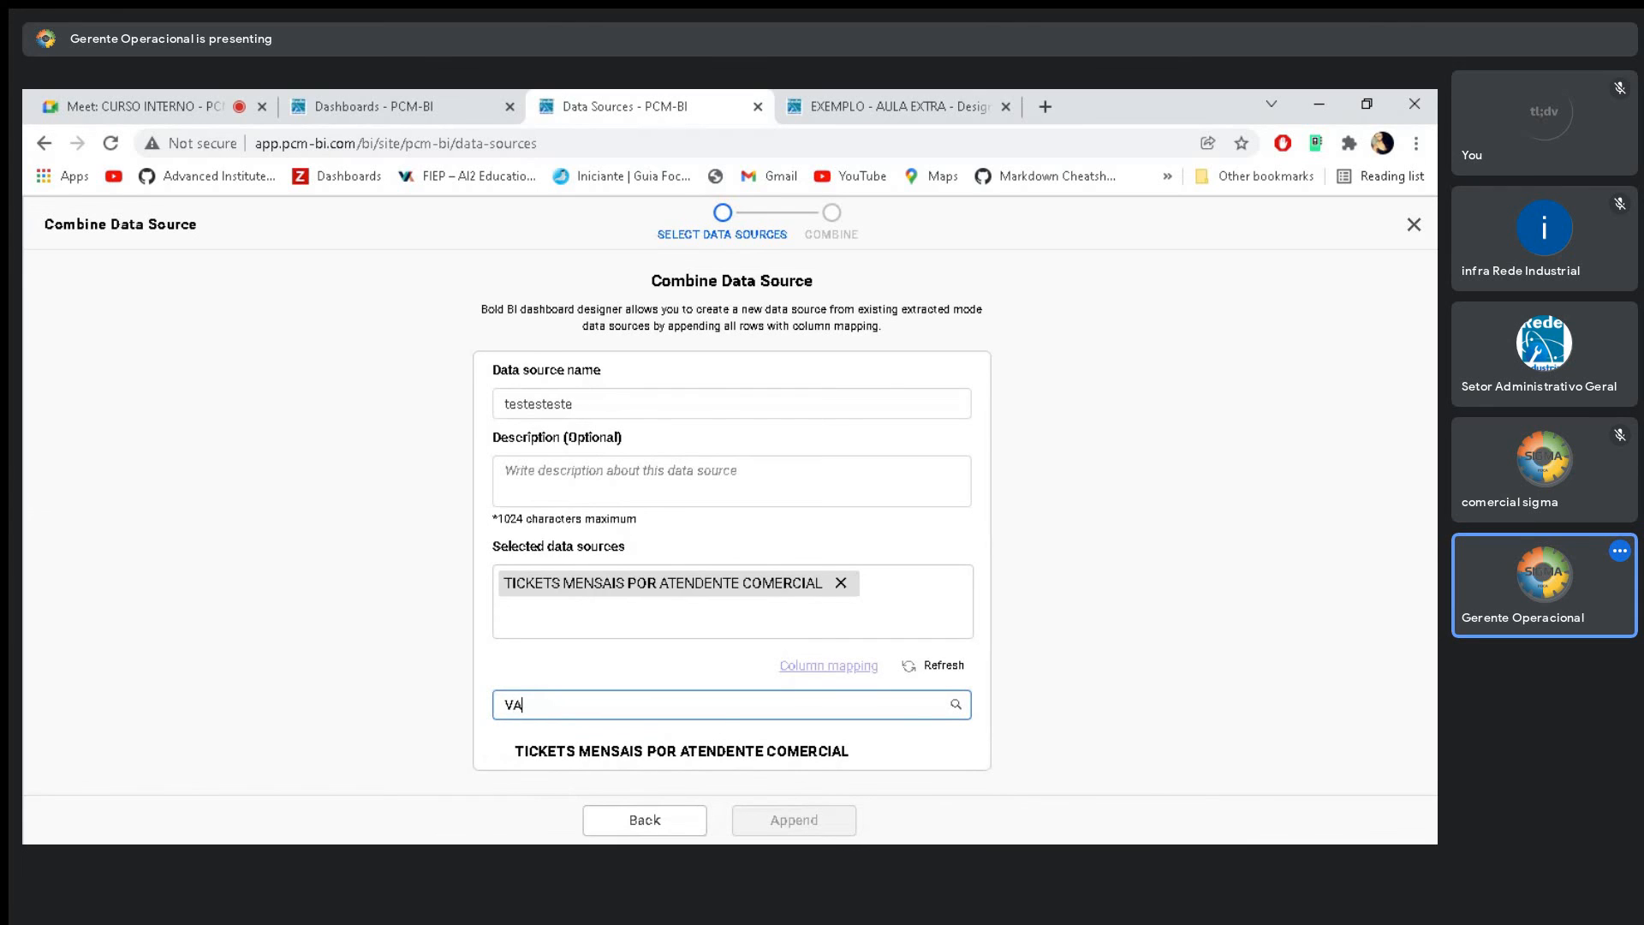
{"action": "type", "text": "ENDAS"}
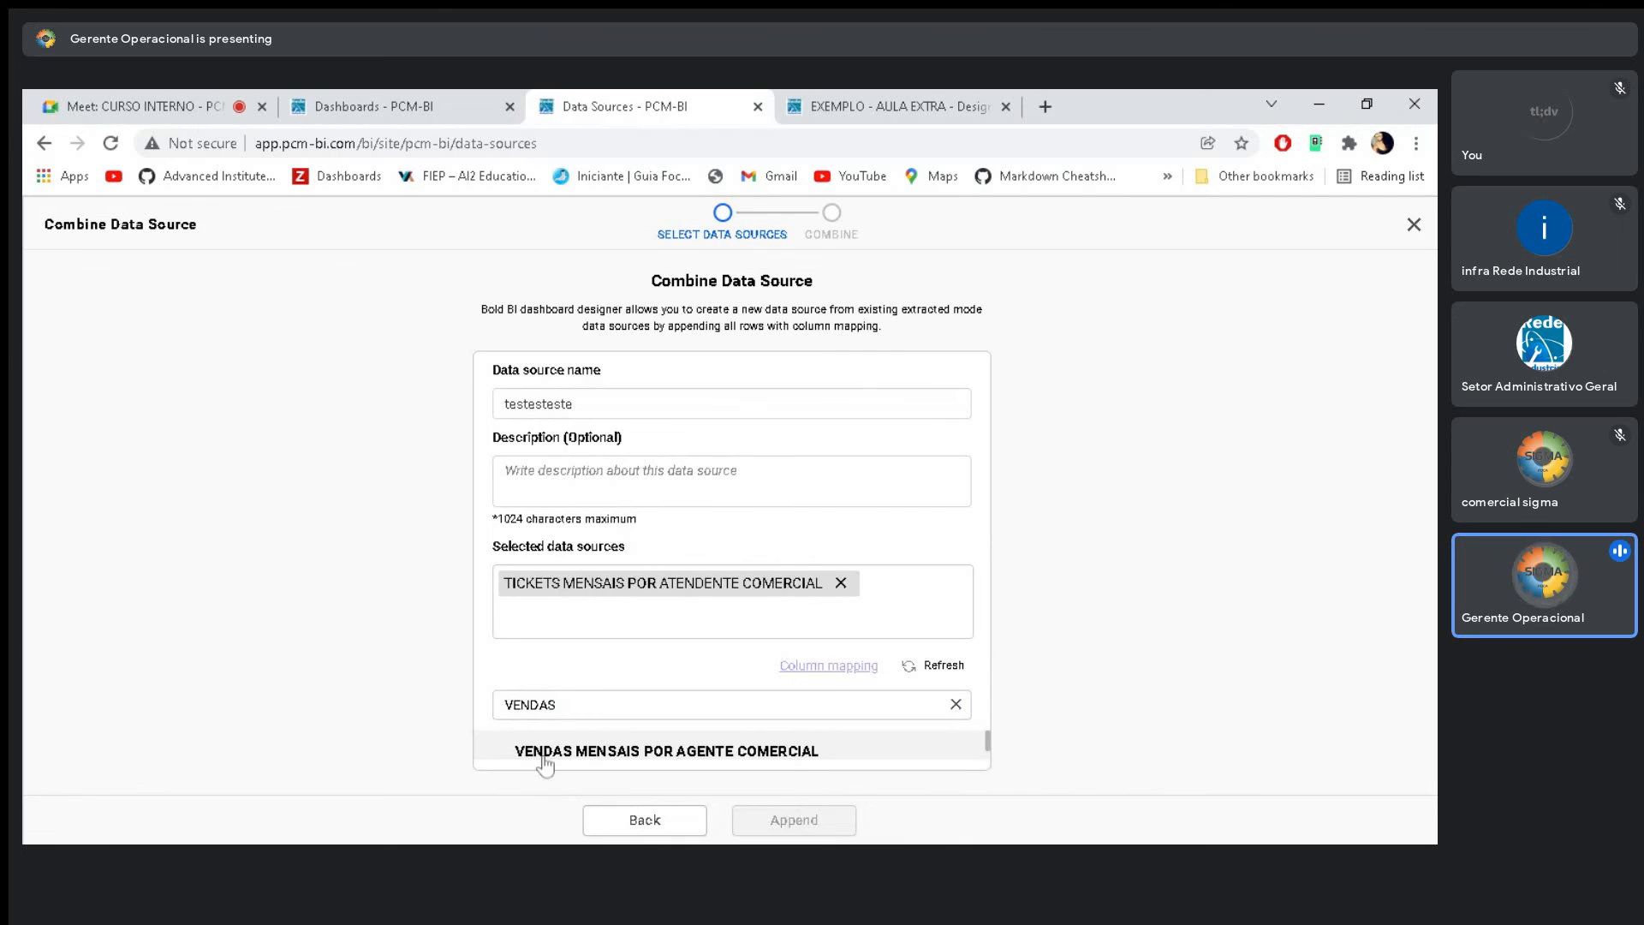
{"action": "left_click", "coordinate": [543, 760]}
{"action": "scroll", "coordinate": [747, 622], "scroll_direction": "up", "scroll_amount": 1}
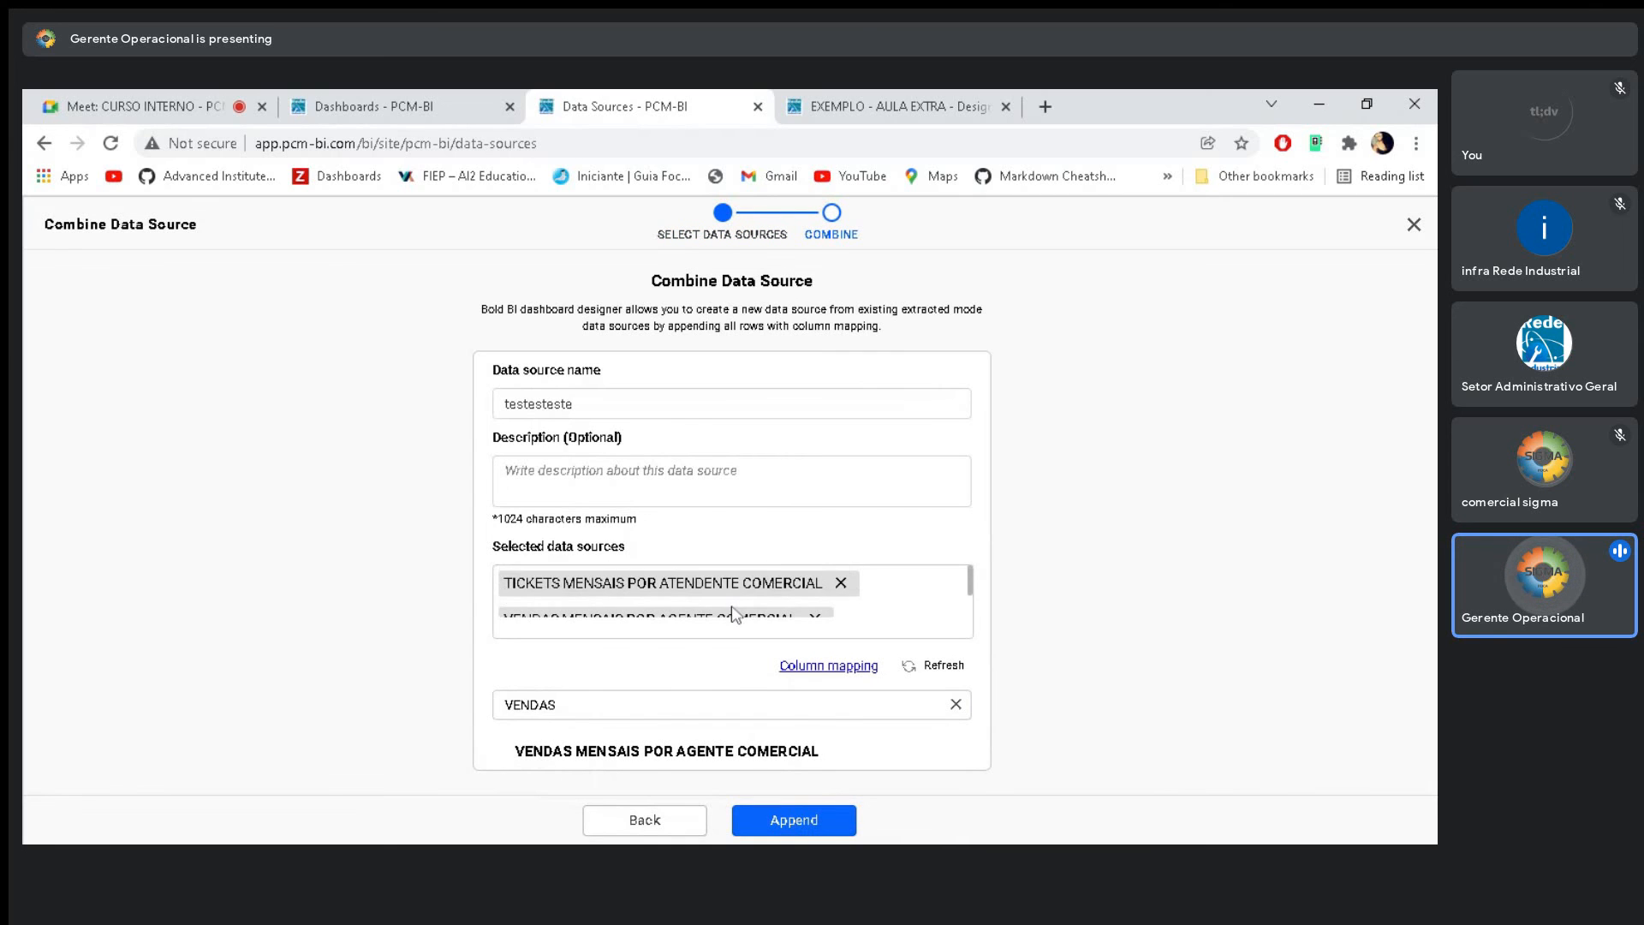
{"action": "scroll", "coordinate": [716, 606], "scroll_direction": "down", "scroll_amount": 1}
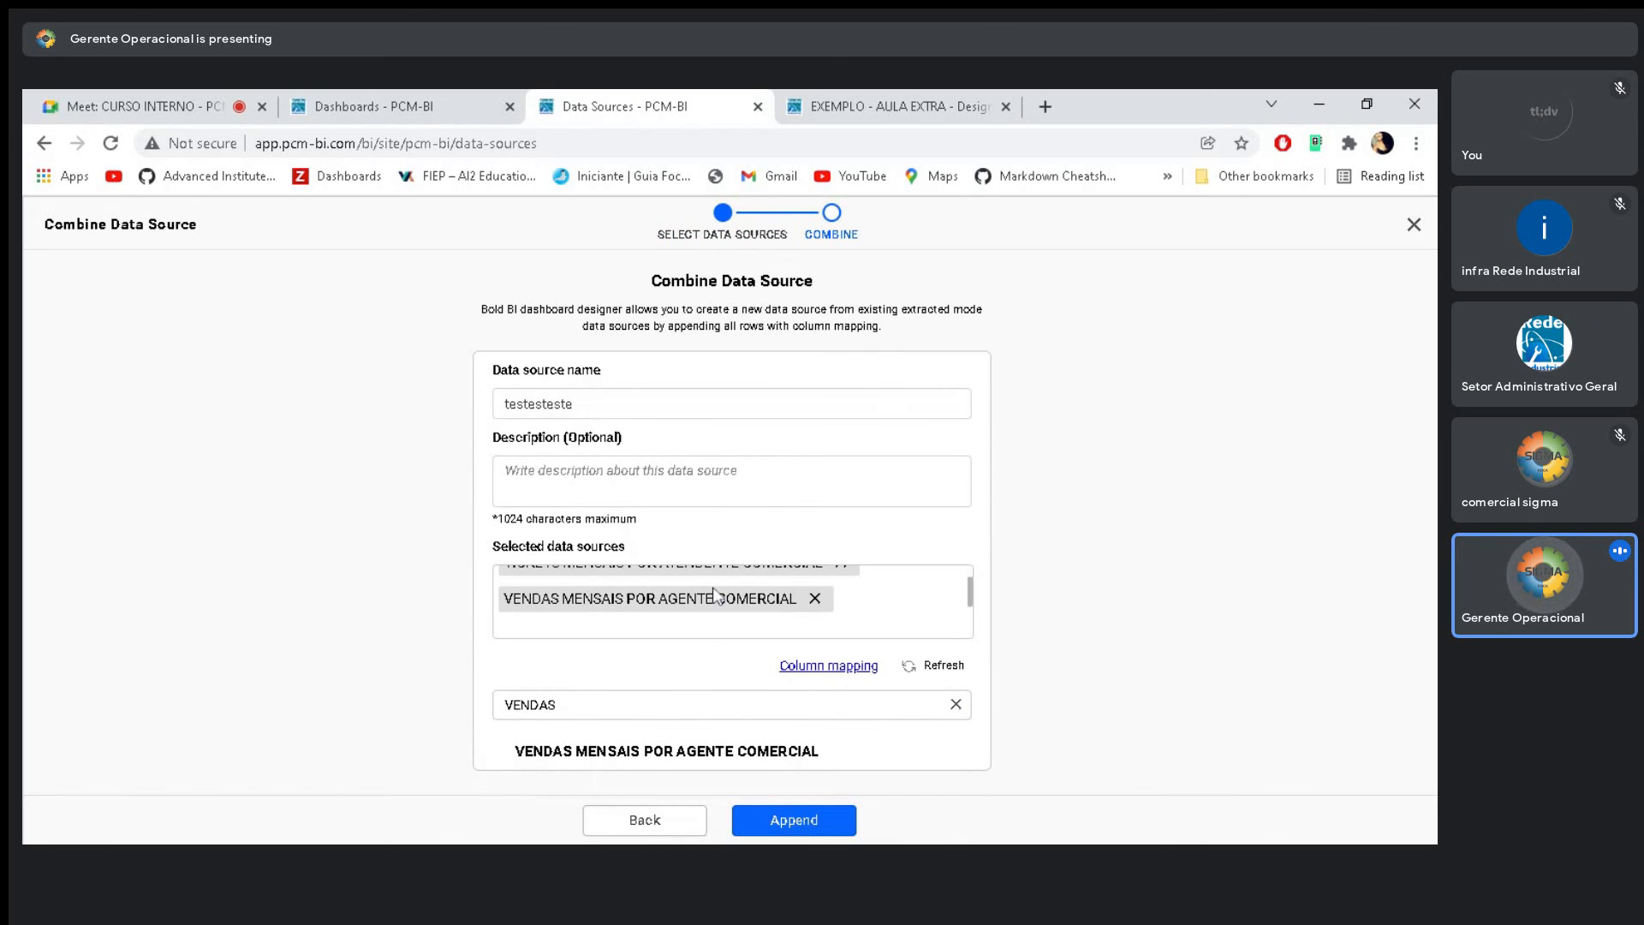
Open the column mapping and set the third and fourth attendant columns of DADOS to NULL
{"action": "left_click", "coordinate": [808, 668]}
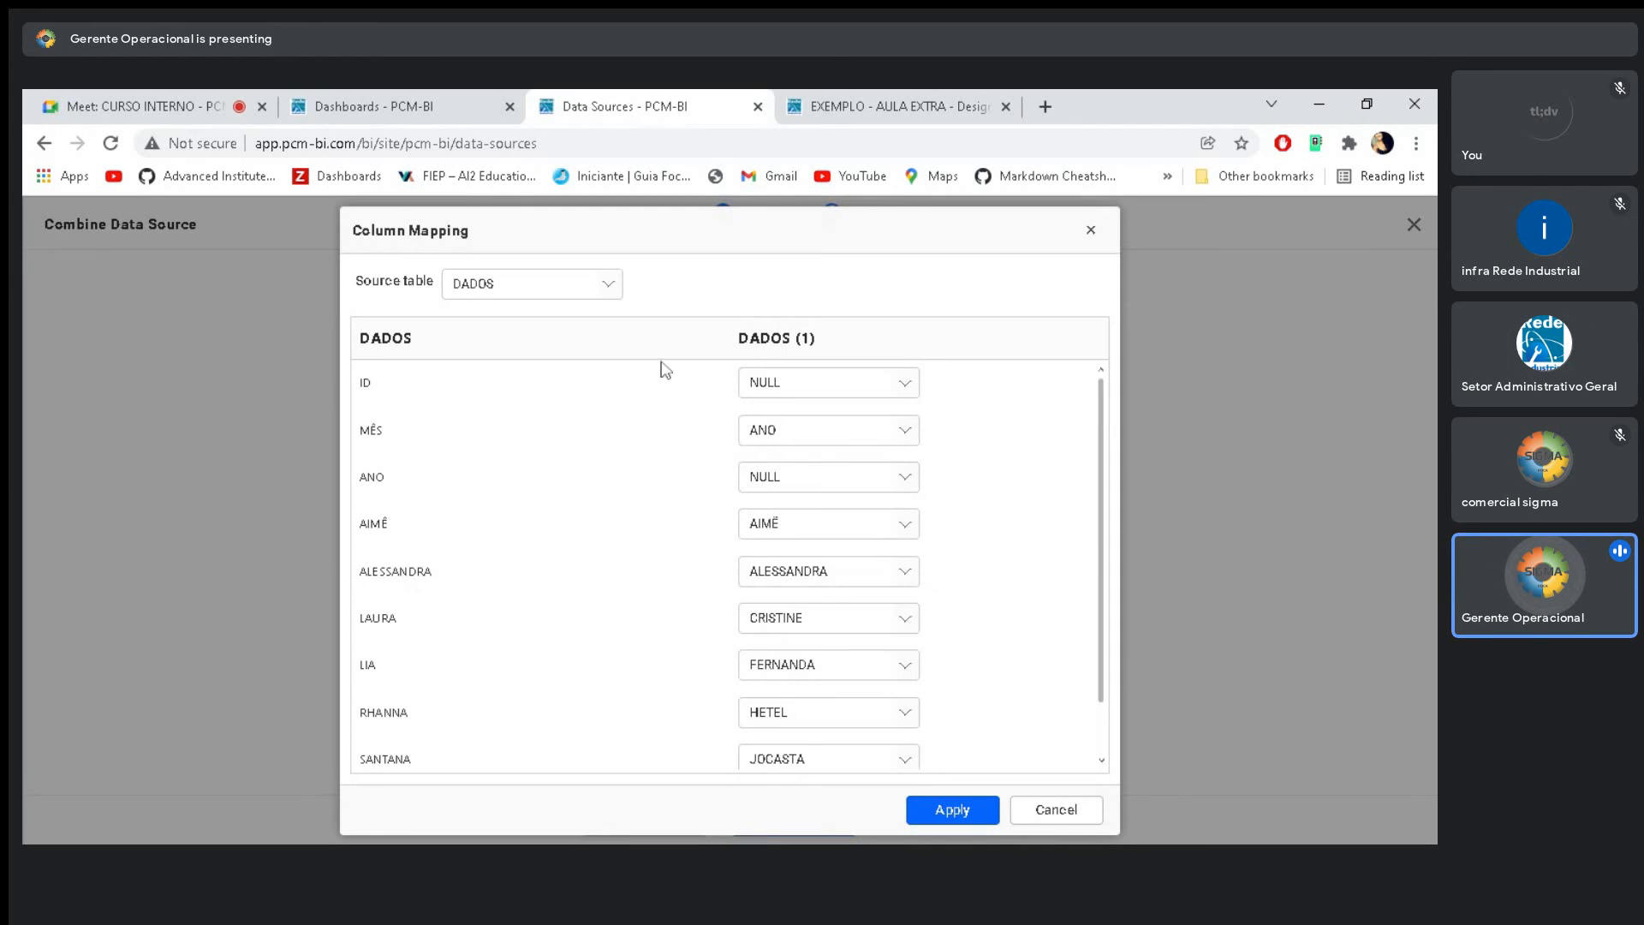
{"action": "scroll", "coordinate": [598, 557], "scroll_direction": "down", "scroll_amount": 1}
{"action": "scroll", "coordinate": [825, 478], "scroll_direction": "up", "scroll_amount": 1}
{"action": "scroll", "coordinate": [729, 561], "scroll_direction": "down", "scroll_amount": 1}
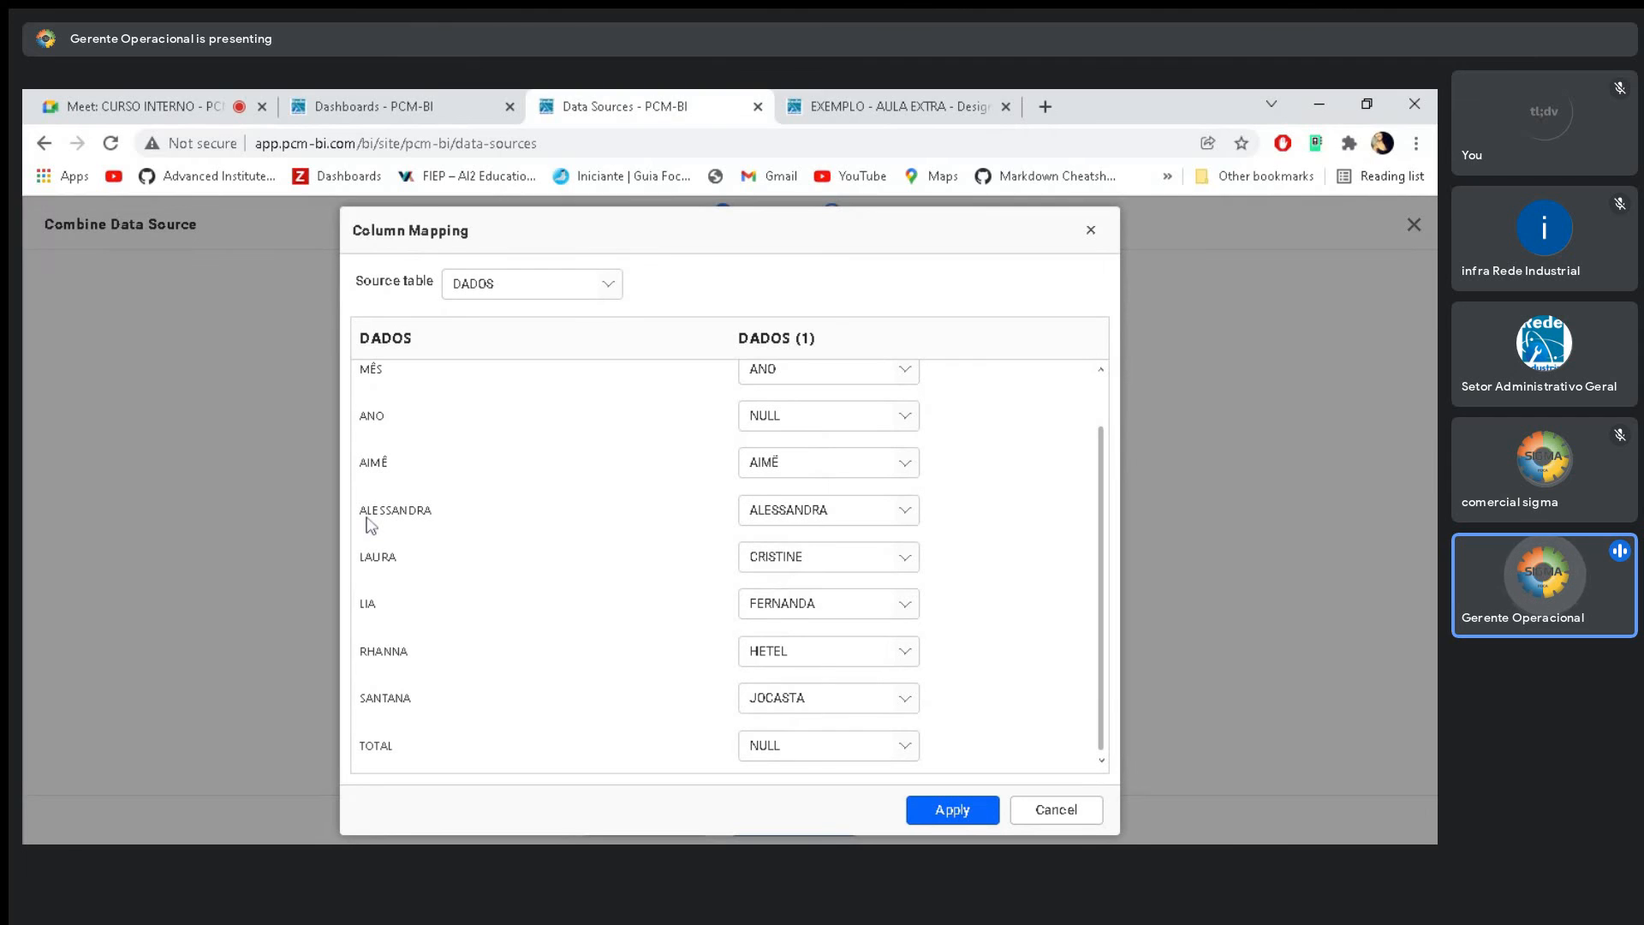
{"action": "left_click", "coordinate": [814, 556]}
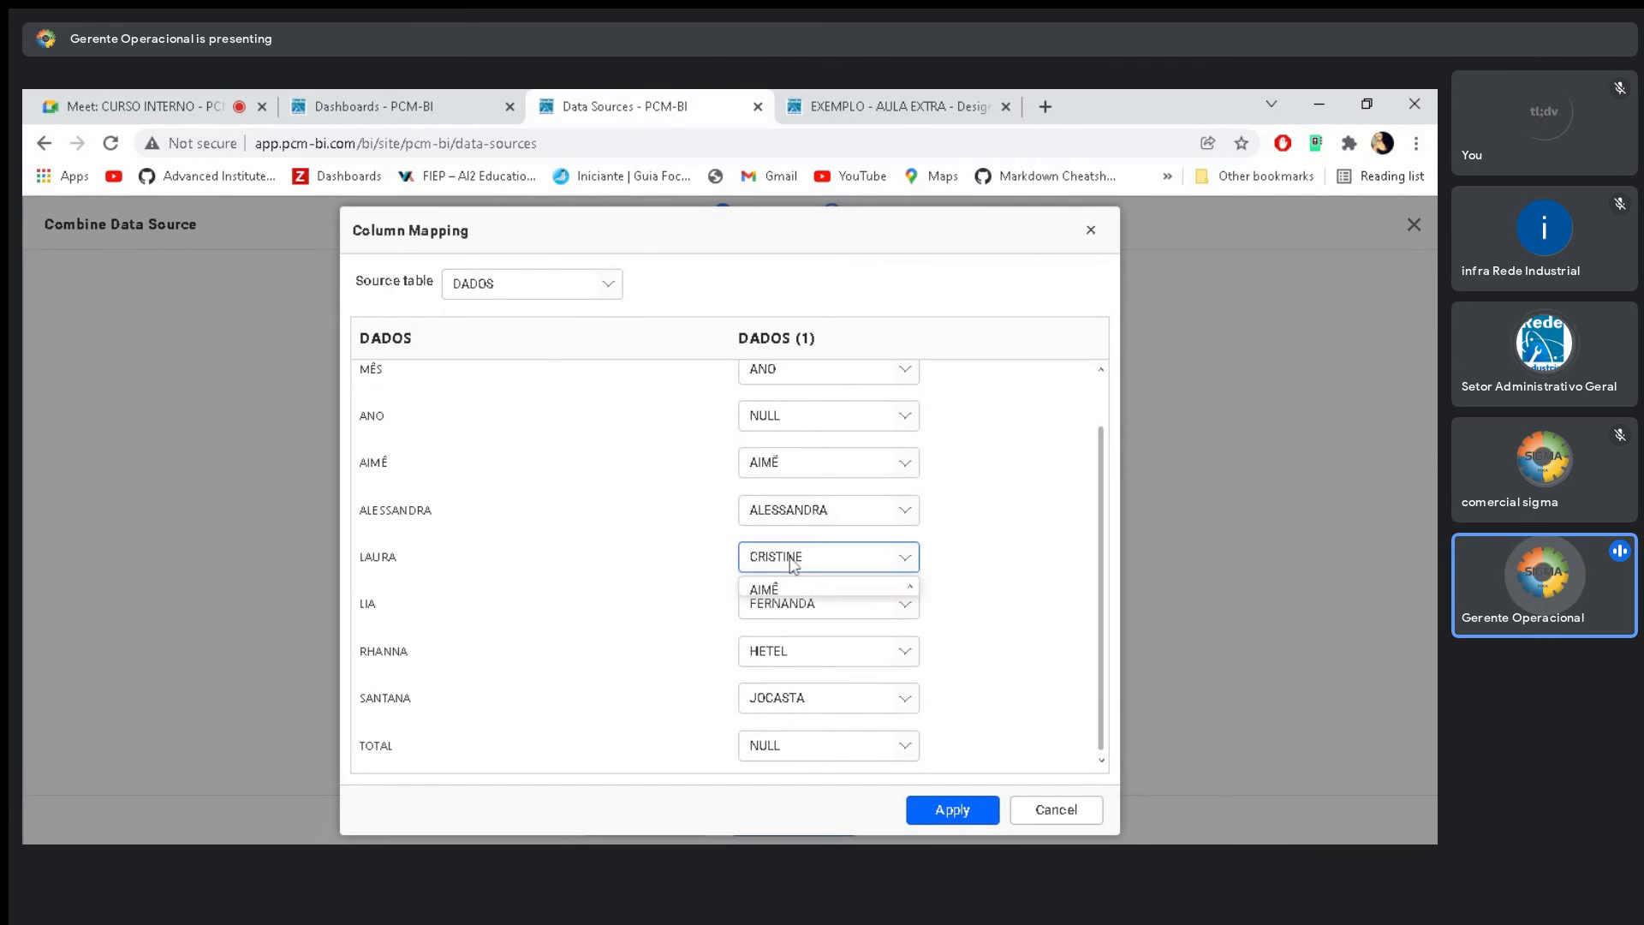
{"action": "scroll", "coordinate": [797, 668], "scroll_direction": "down", "scroll_amount": 5}
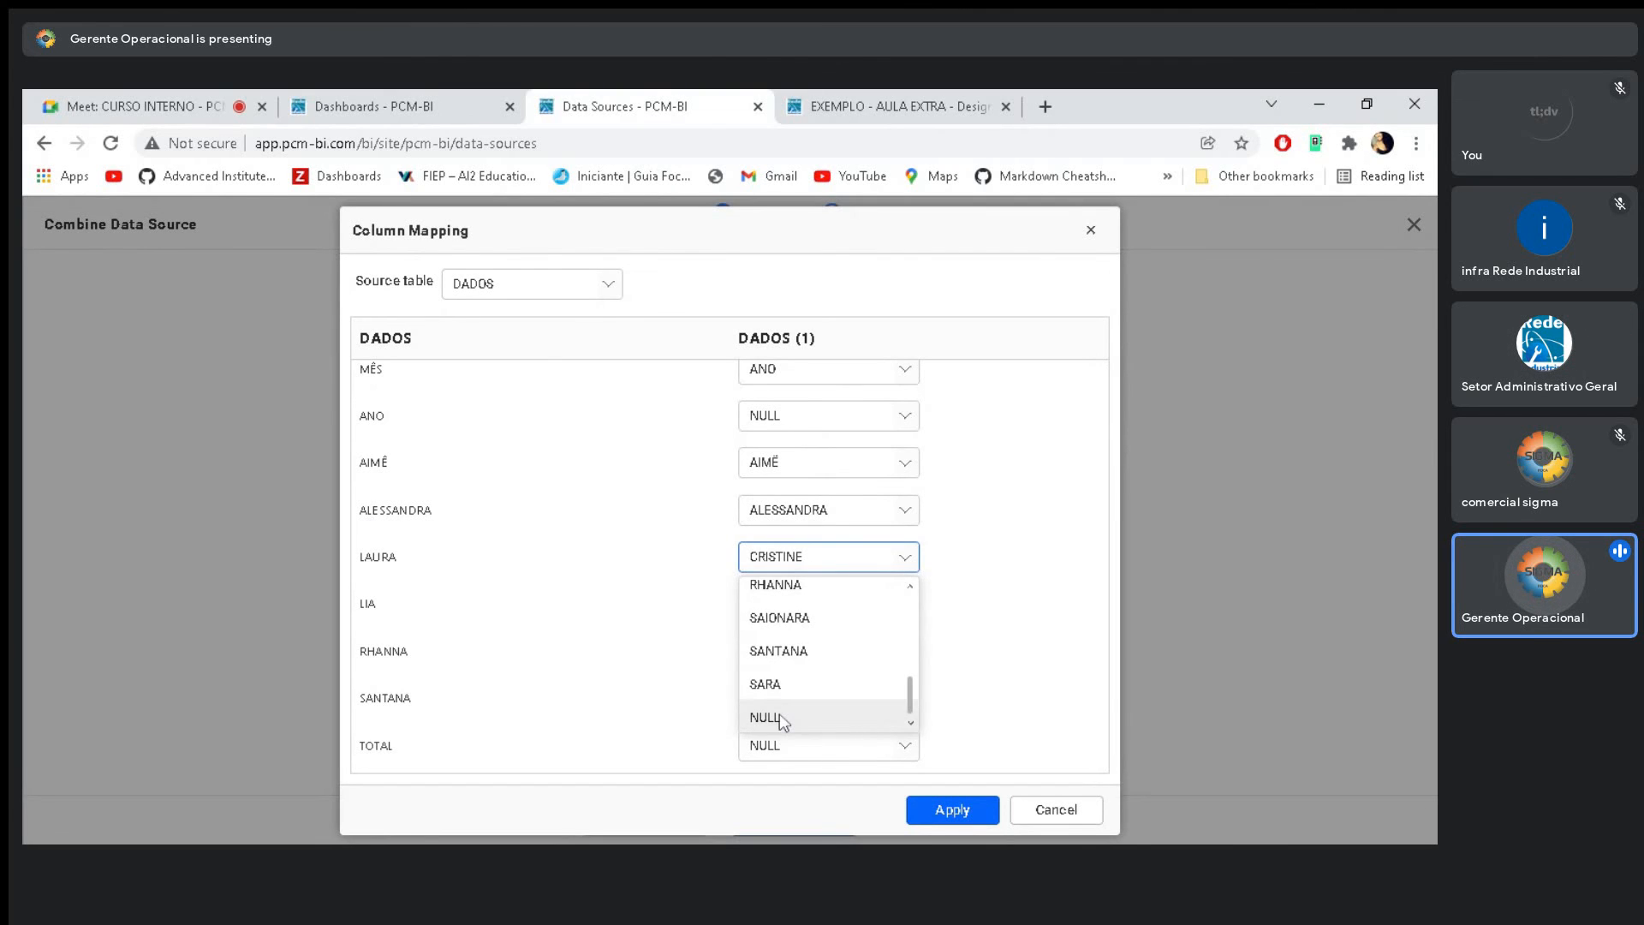
{"action": "left_click", "coordinate": [780, 725]}
{"action": "left_click", "coordinate": [779, 613]}
{"action": "scroll", "coordinate": [781, 685], "scroll_direction": "down", "scroll_amount": 5}
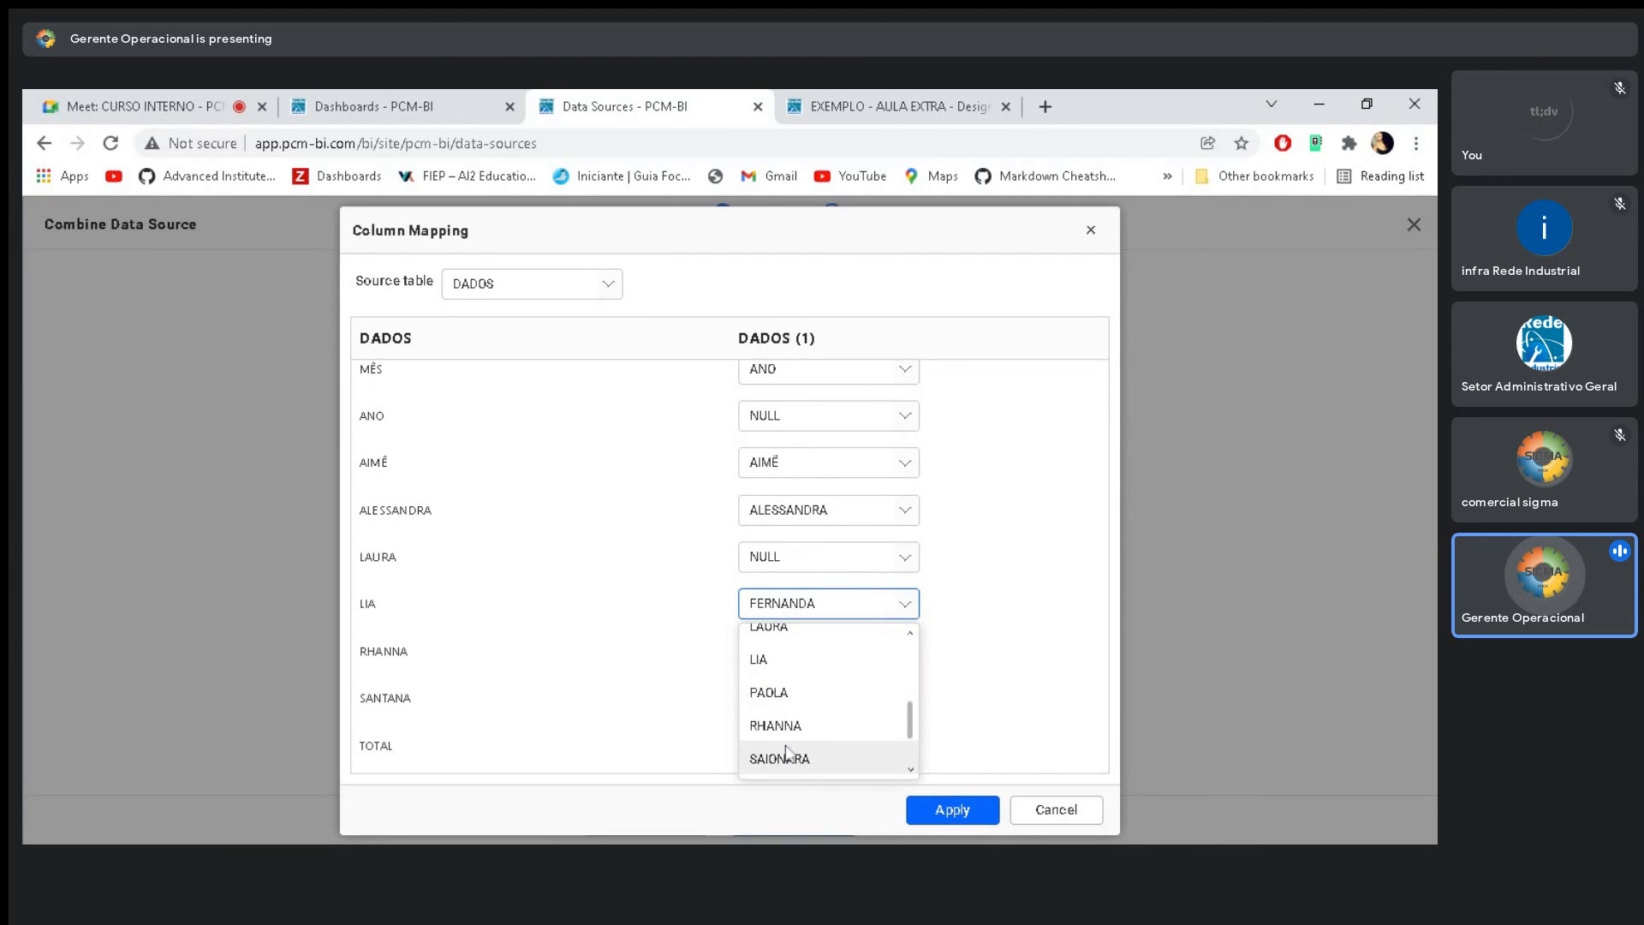
{"action": "left_click", "coordinate": [781, 758]}
Map the fifth attendant column to its same-named counterpart in DADOS (1) and set the sixth attendant column to NULL
{"action": "left_click", "coordinate": [779, 664]}
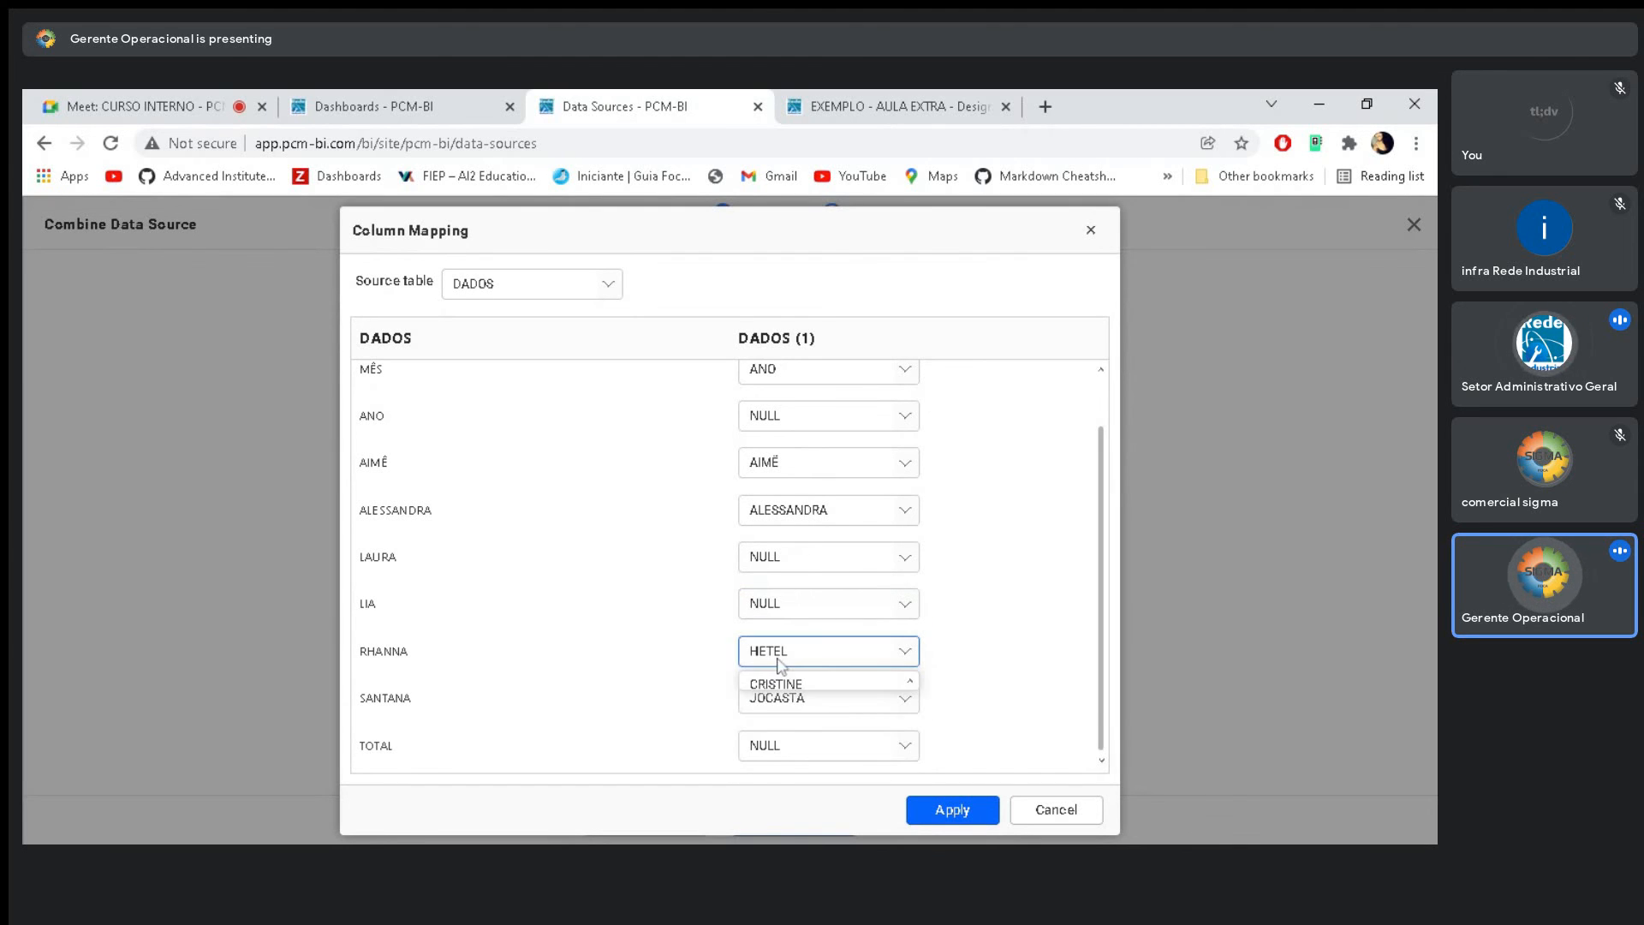
{"action": "scroll", "coordinate": [776, 737], "scroll_direction": "down", "scroll_amount": 4}
{"action": "left_click", "coordinate": [773, 732]}
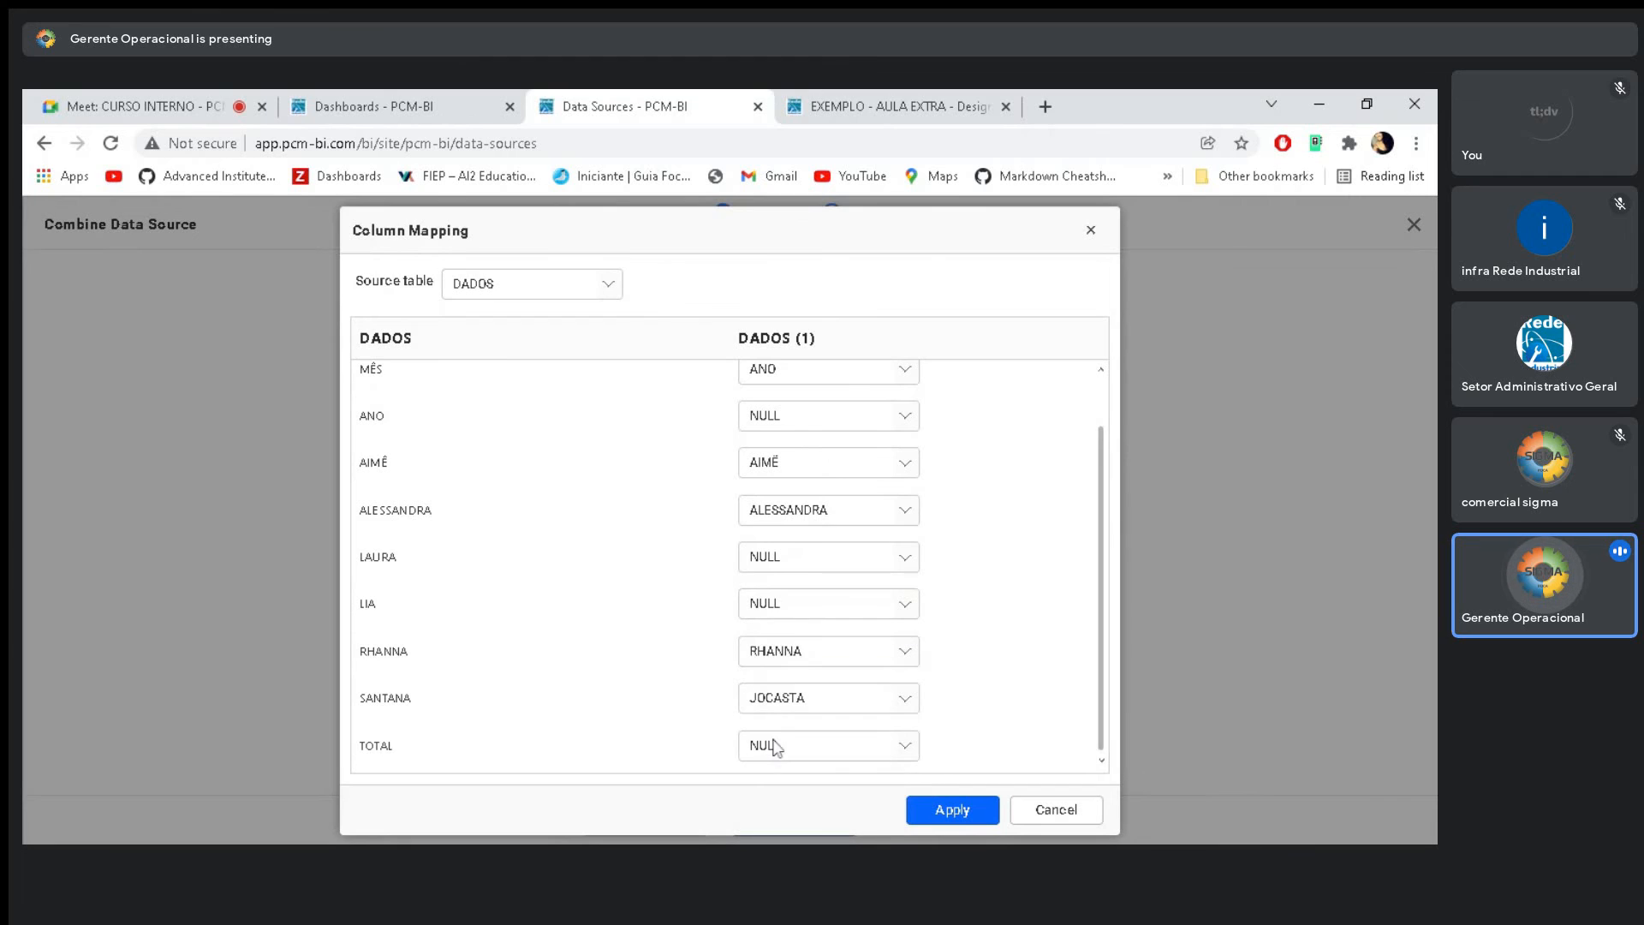
{"action": "left_click", "coordinate": [779, 704]}
{"action": "scroll", "coordinate": [781, 681], "scroll_direction": "down", "scroll_amount": 2}
{"action": "scroll", "coordinate": [782, 681], "scroll_direction": "down", "scroll_amount": 3}
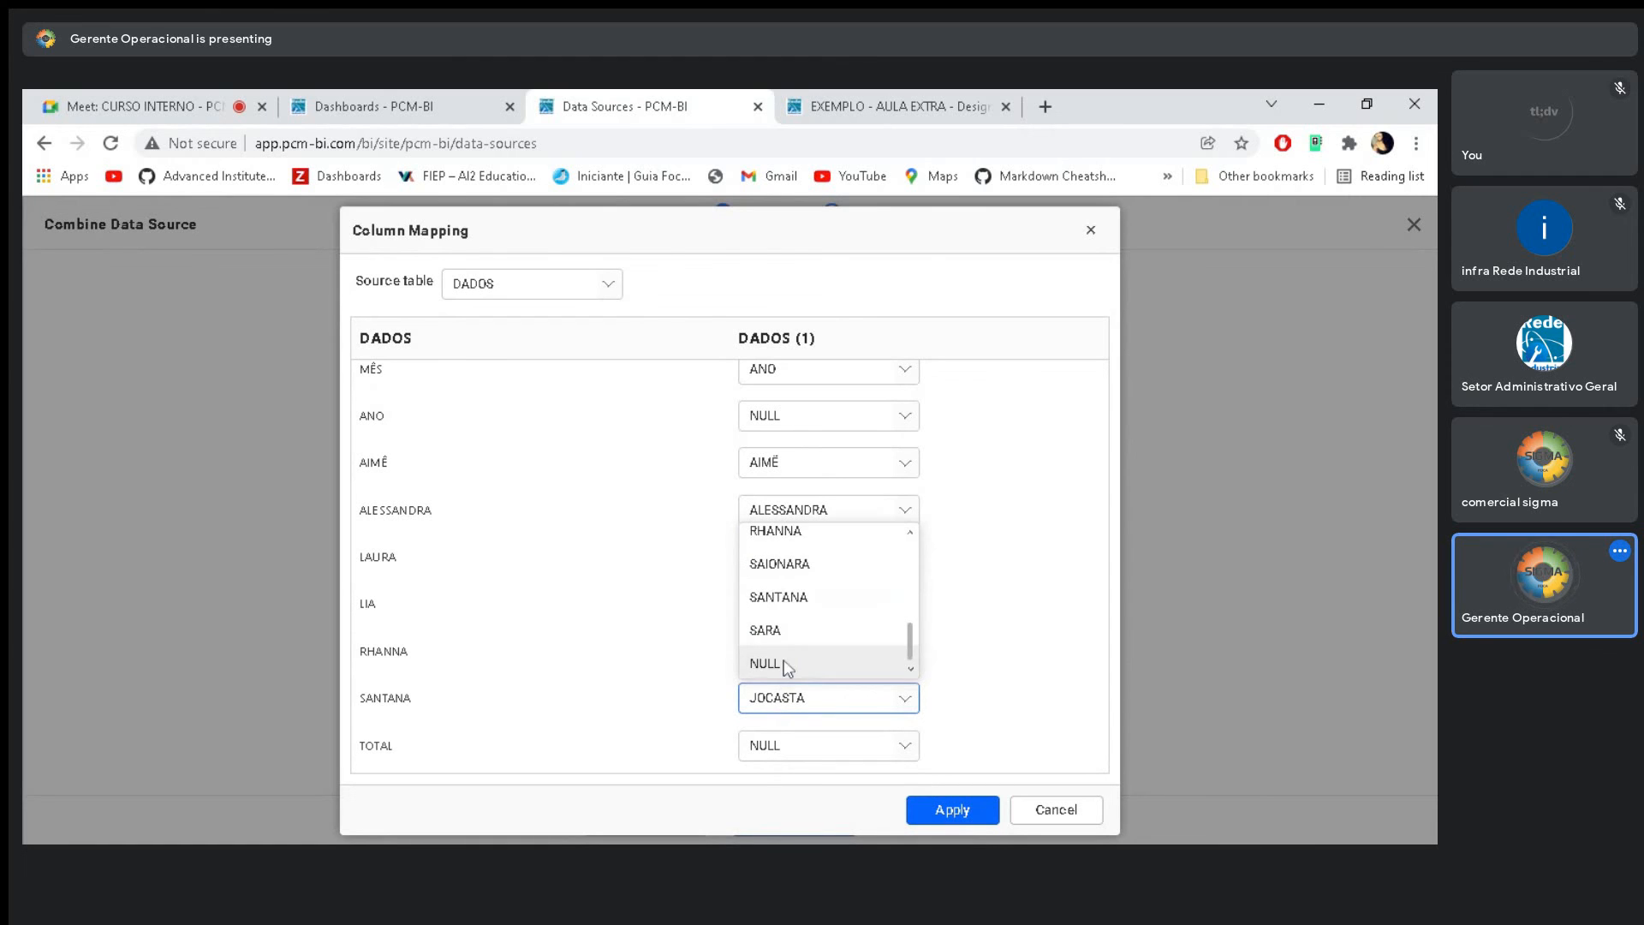
{"action": "left_click", "coordinate": [787, 666]}
Remap the MÊS column, map ANO to ANO, and apply the column mapping
{"action": "scroll", "coordinate": [383, 501], "scroll_direction": "up", "scroll_amount": 2}
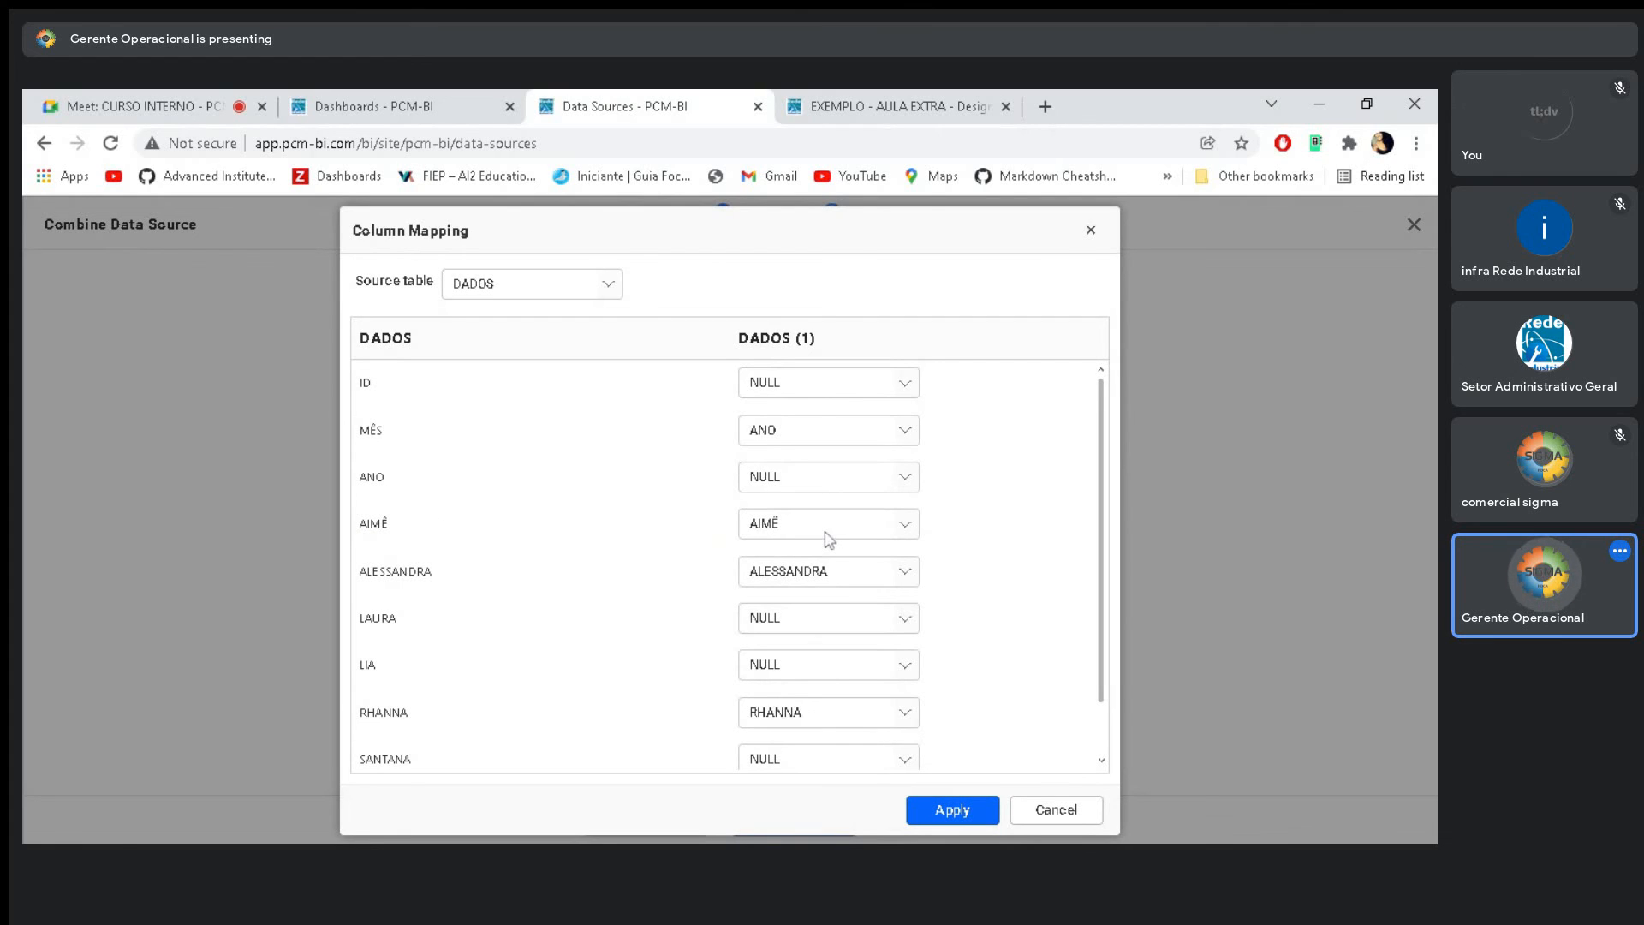
{"action": "left_click", "coordinate": [818, 428]}
{"action": "left_click", "coordinate": [804, 465]}
{"action": "left_click", "coordinate": [793, 477]}
{"action": "left_click", "coordinate": [775, 543]}
{"action": "left_click", "coordinate": [968, 809]}
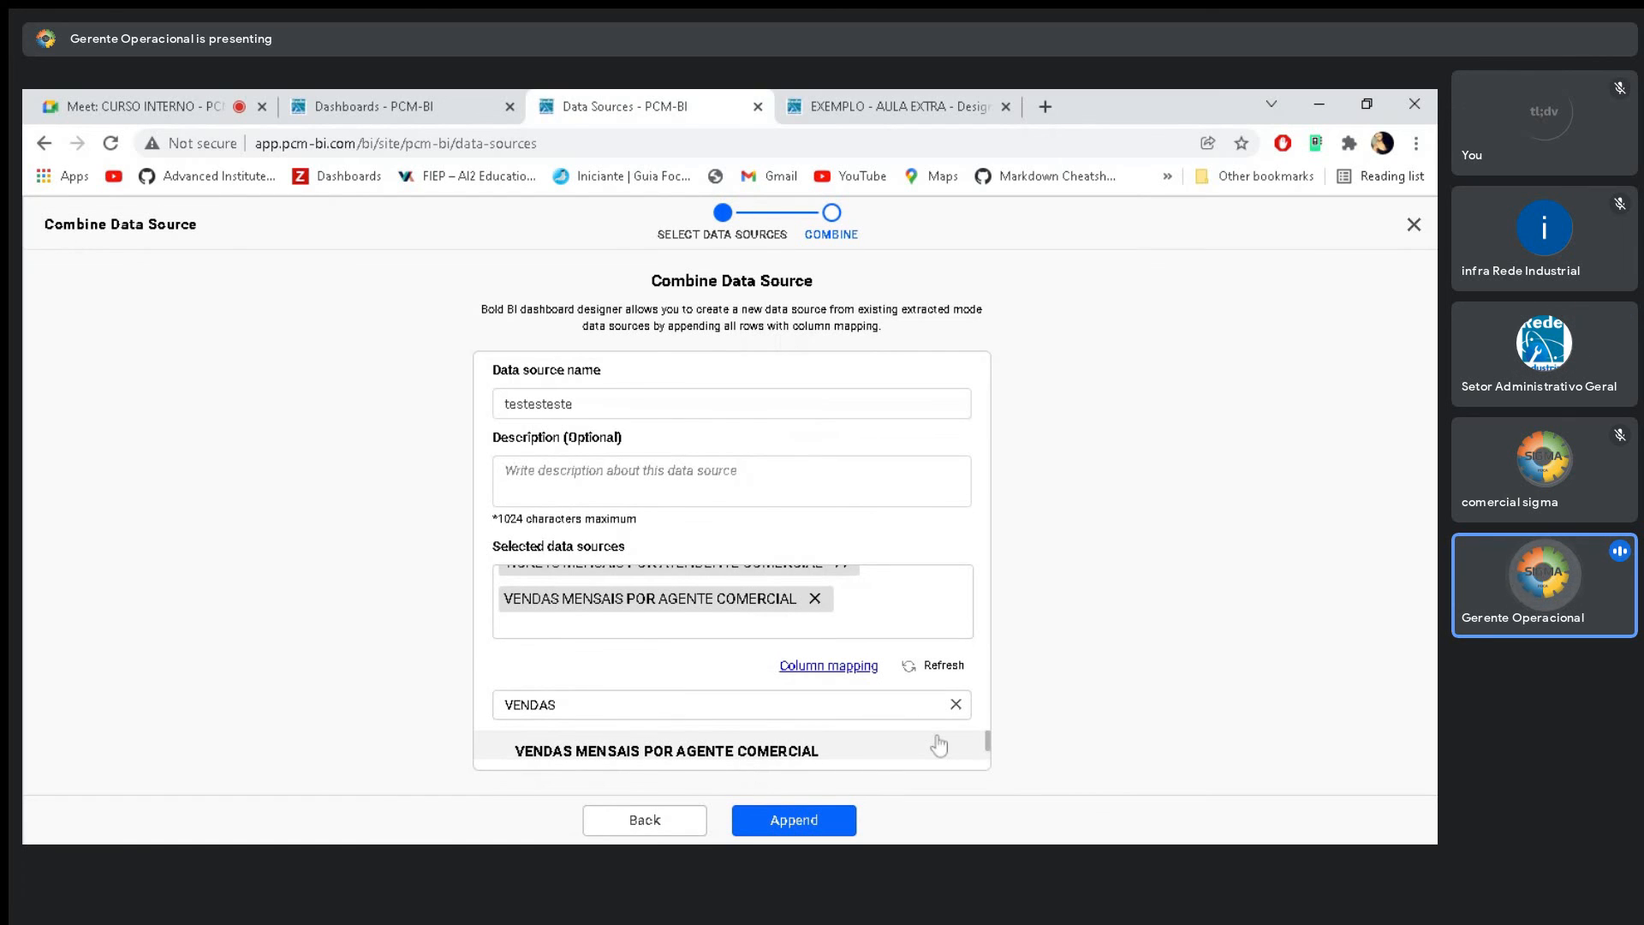
Append the selected tickets and sales sources into the combined data source testesteste
{"action": "key", "text": "ctrl+minus"}
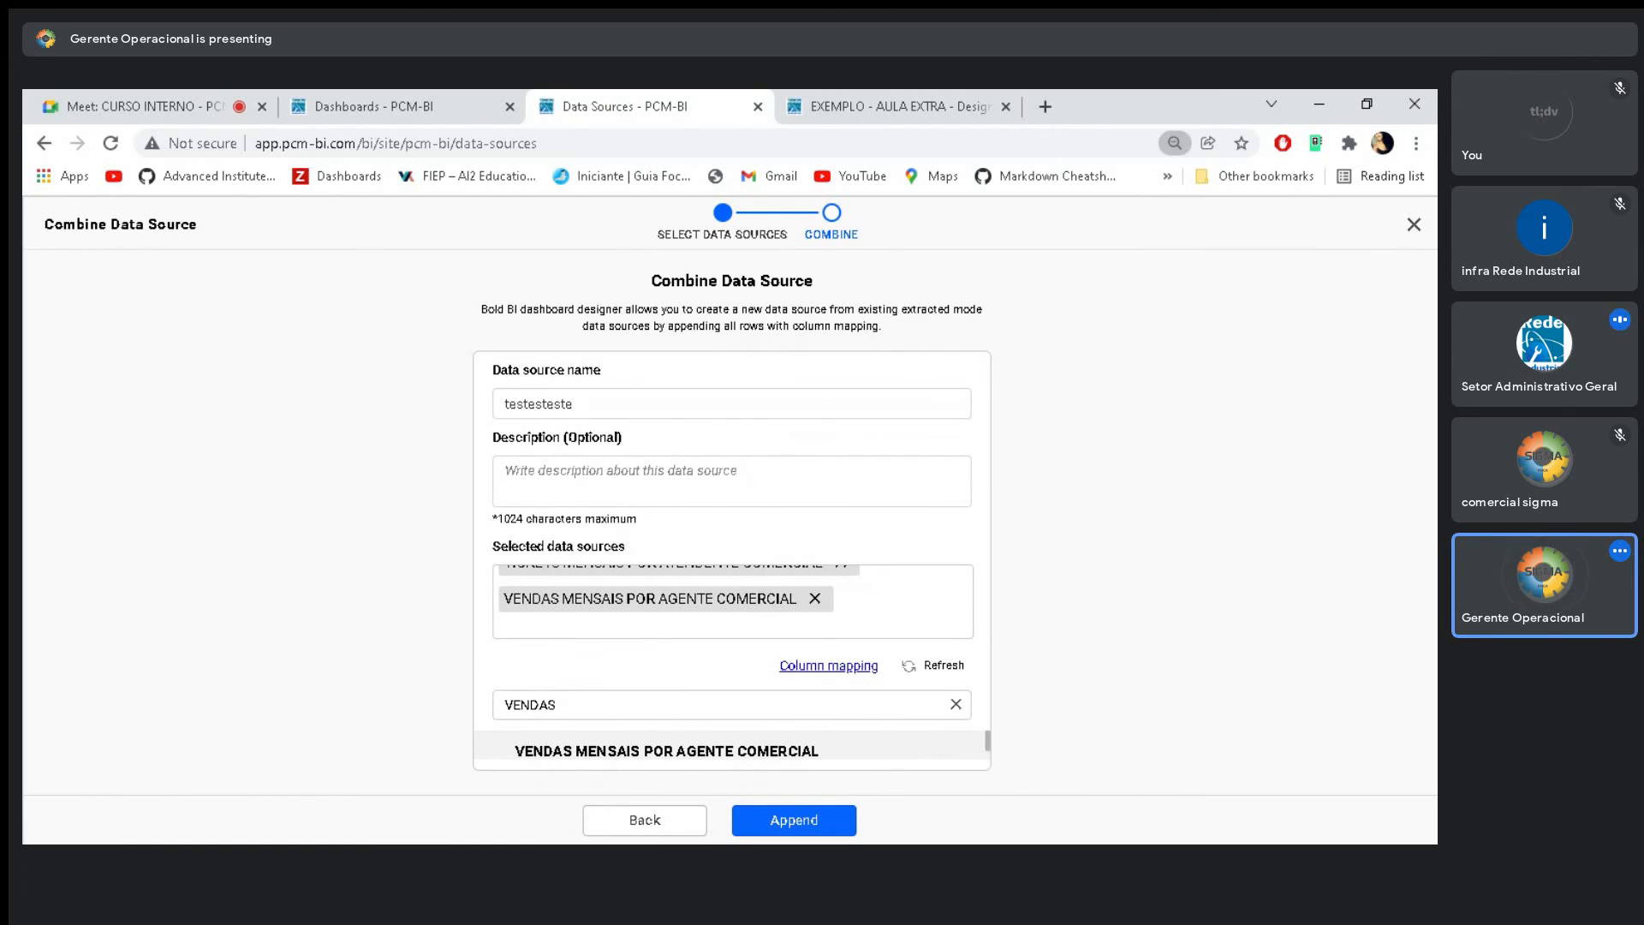
{"action": "key", "text": "ctrl+minus"}
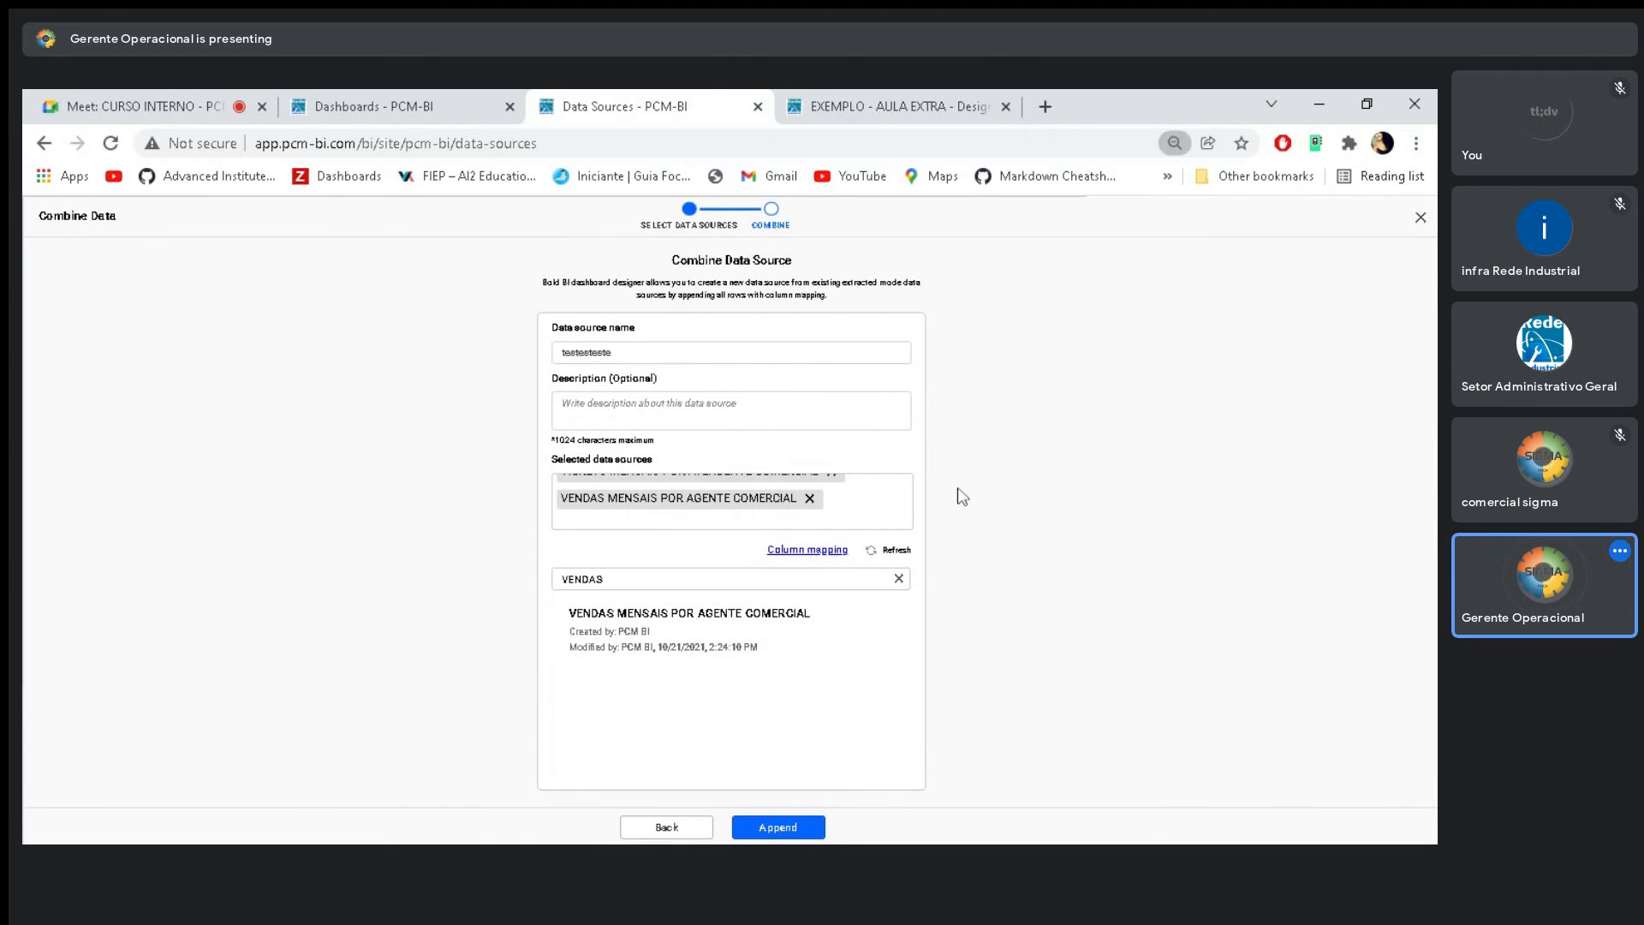
{"action": "key", "text": "ctrl+0"}
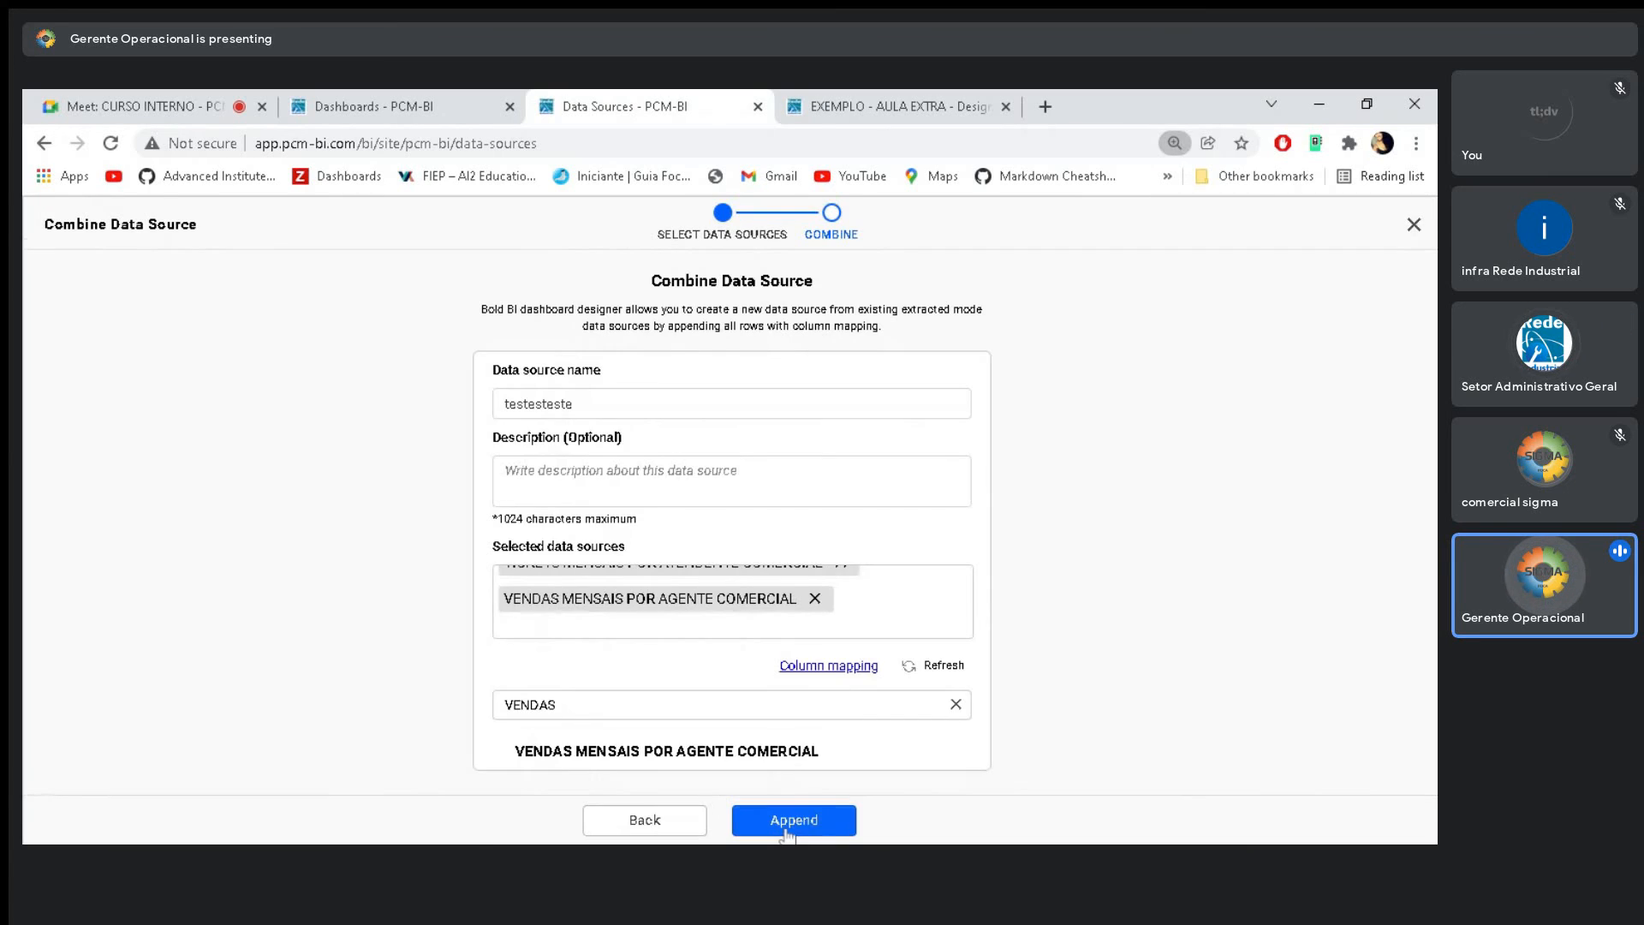
{"action": "left_click", "coordinate": [787, 827]}
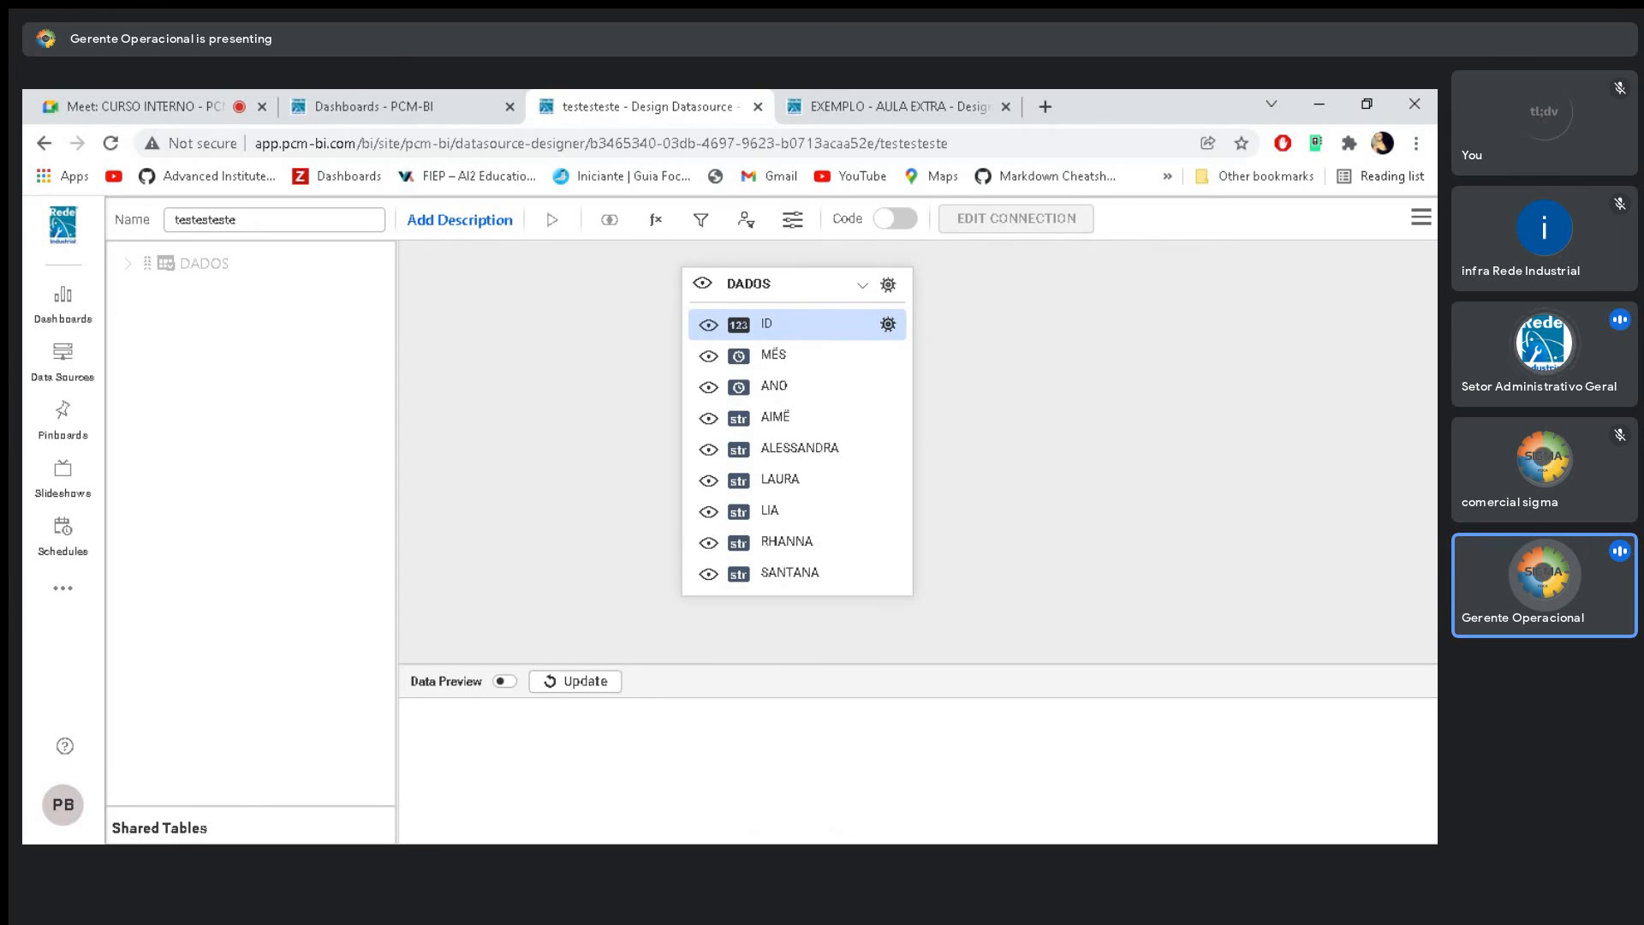
Turn on the data preview and examine the combined DADOS records and their columns
{"action": "left_click", "coordinate": [505, 681]}
{"action": "scroll", "coordinate": [908, 745], "scroll_direction": "down", "scroll_amount": 3}
{"action": "scroll", "coordinate": [942, 750], "scroll_direction": "up", "scroll_amount": 3}
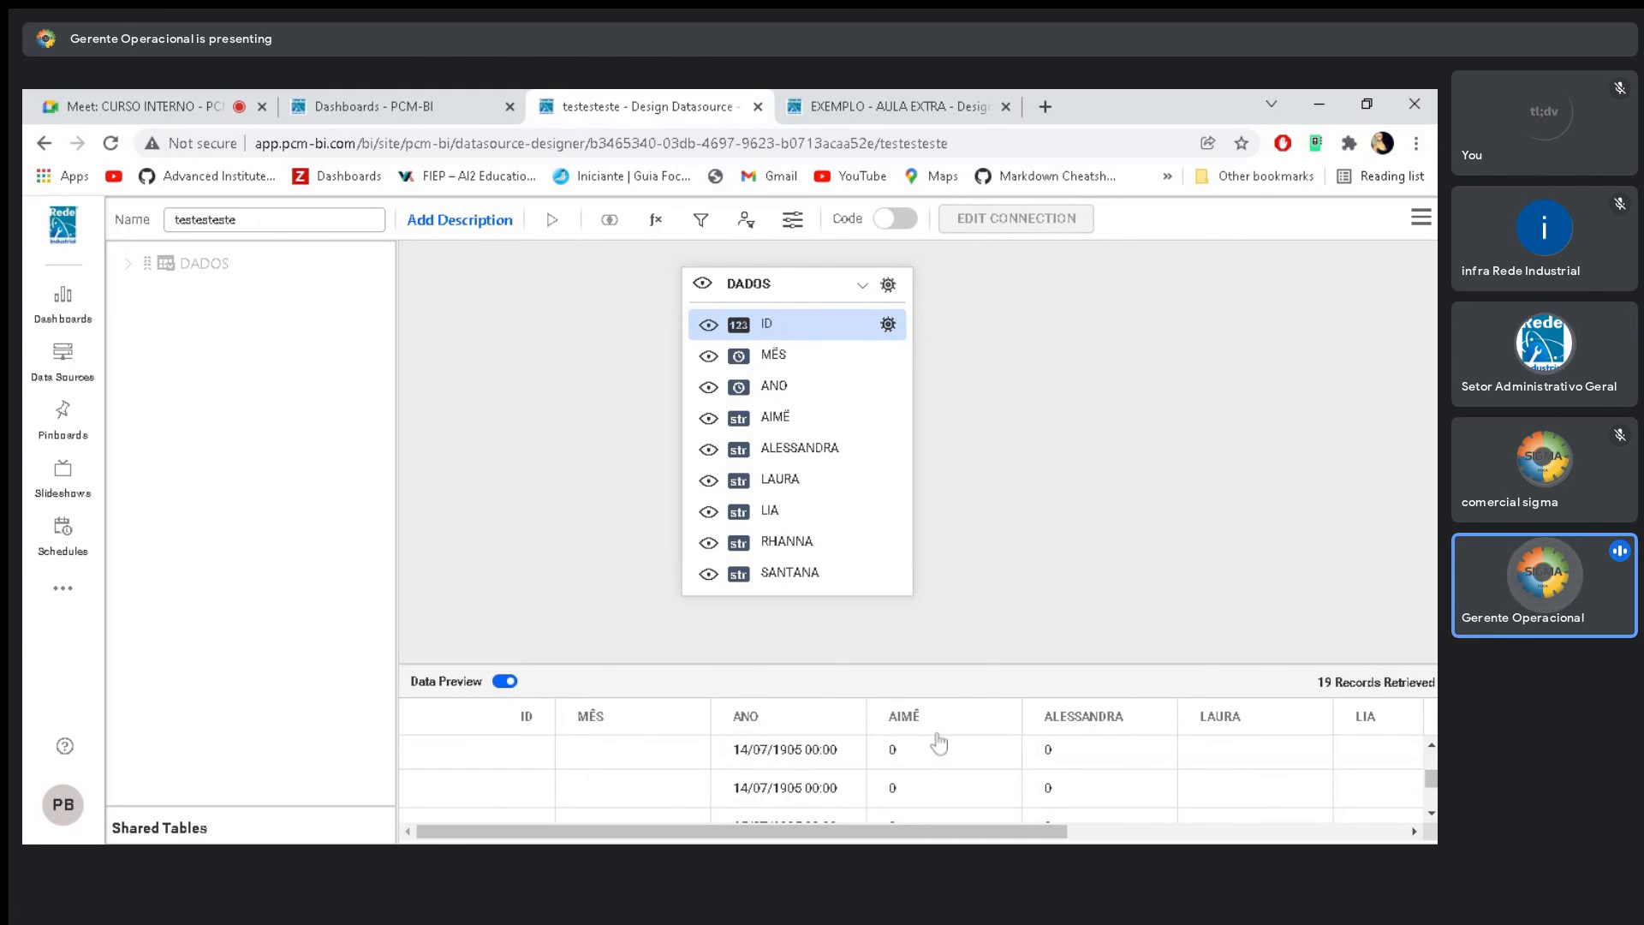
{"action": "scroll", "coordinate": [970, 752], "scroll_direction": "down", "scroll_amount": 3}
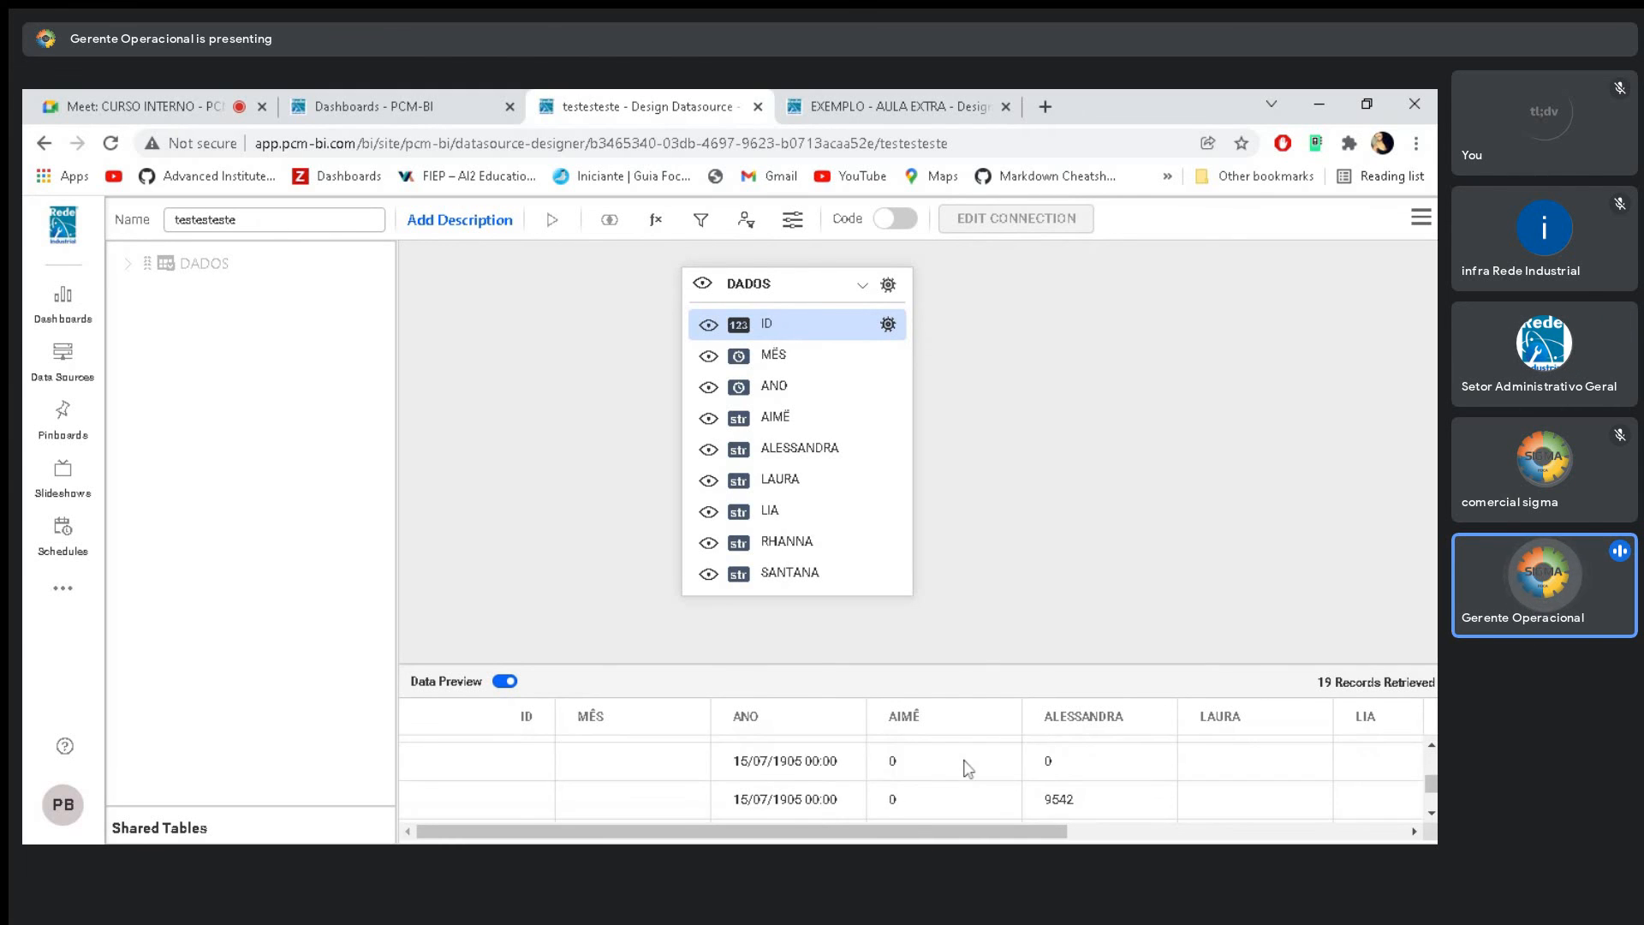
{"action": "scroll", "coordinate": [967, 799], "scroll_direction": "up", "scroll_amount": 2}
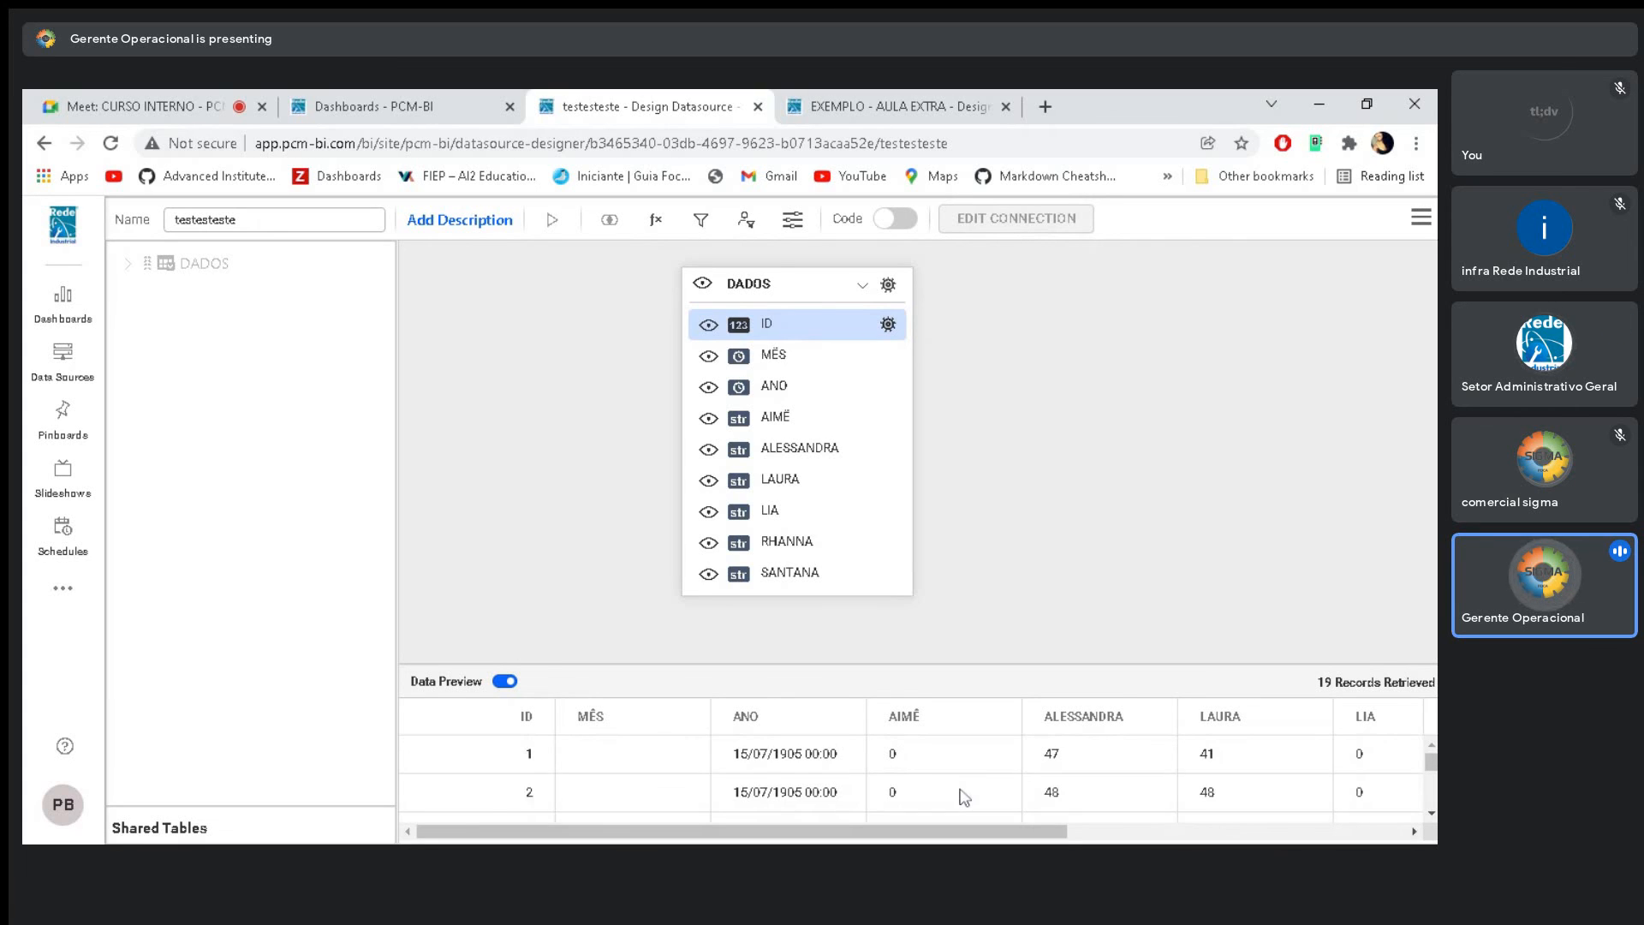
{"action": "scroll", "coordinate": [968, 793], "scroll_direction": "down", "scroll_amount": 5}
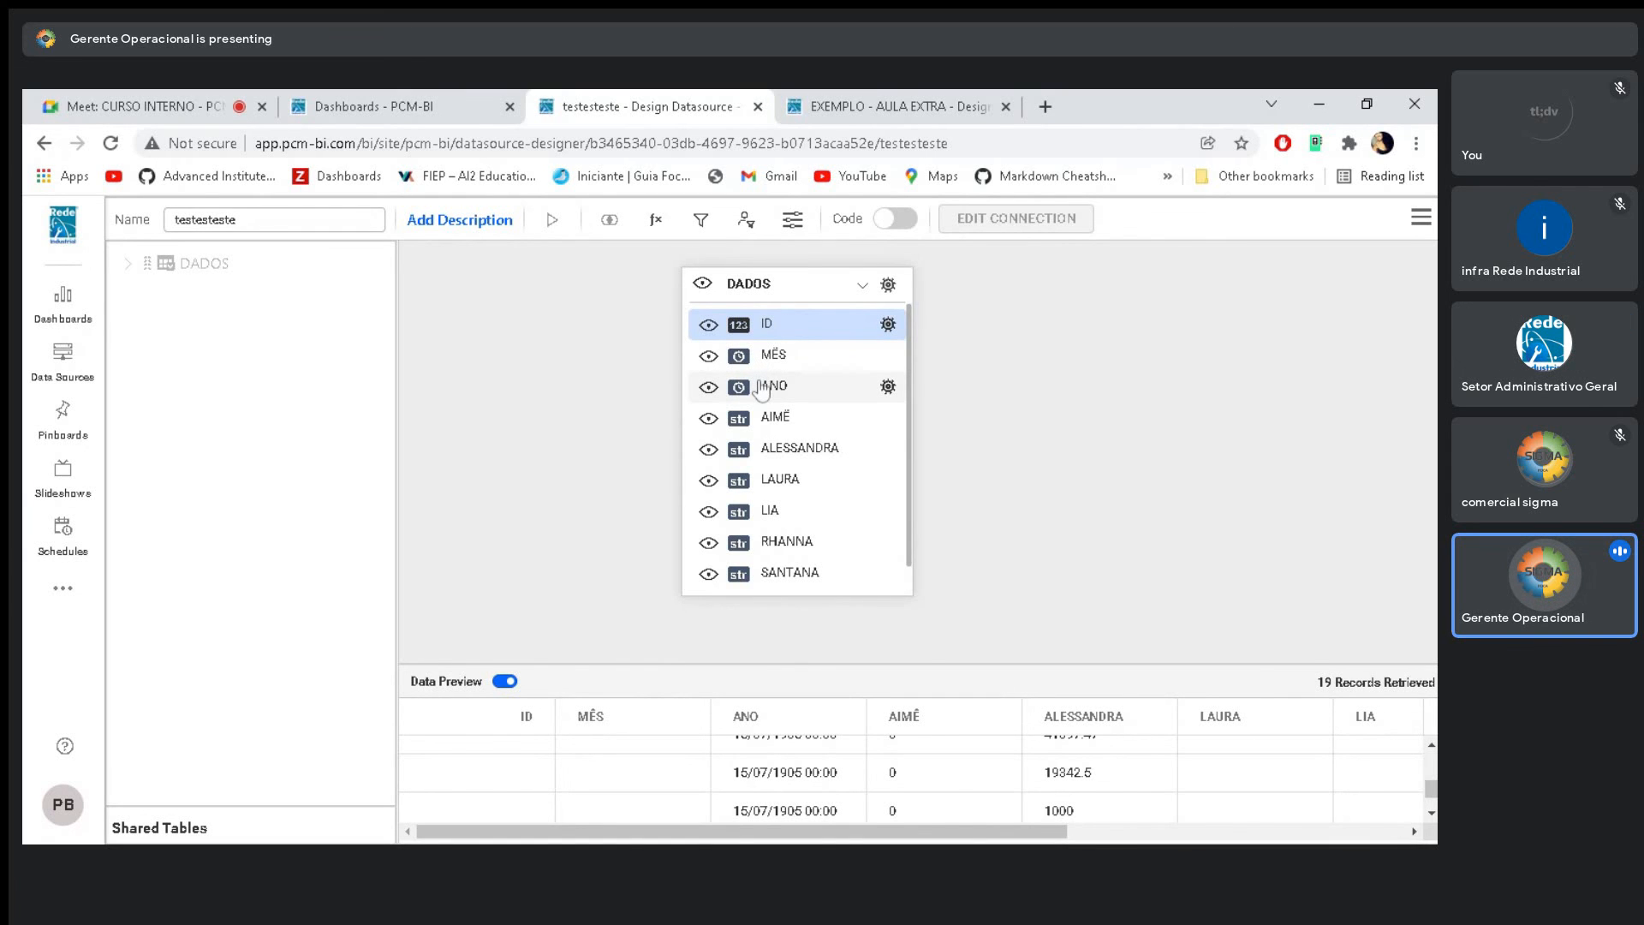
Look at the EXEMPLO - AULA EXTRA dashboard design, return to testesteste and close its browser tab
{"action": "left_click", "coordinate": [955, 94]}
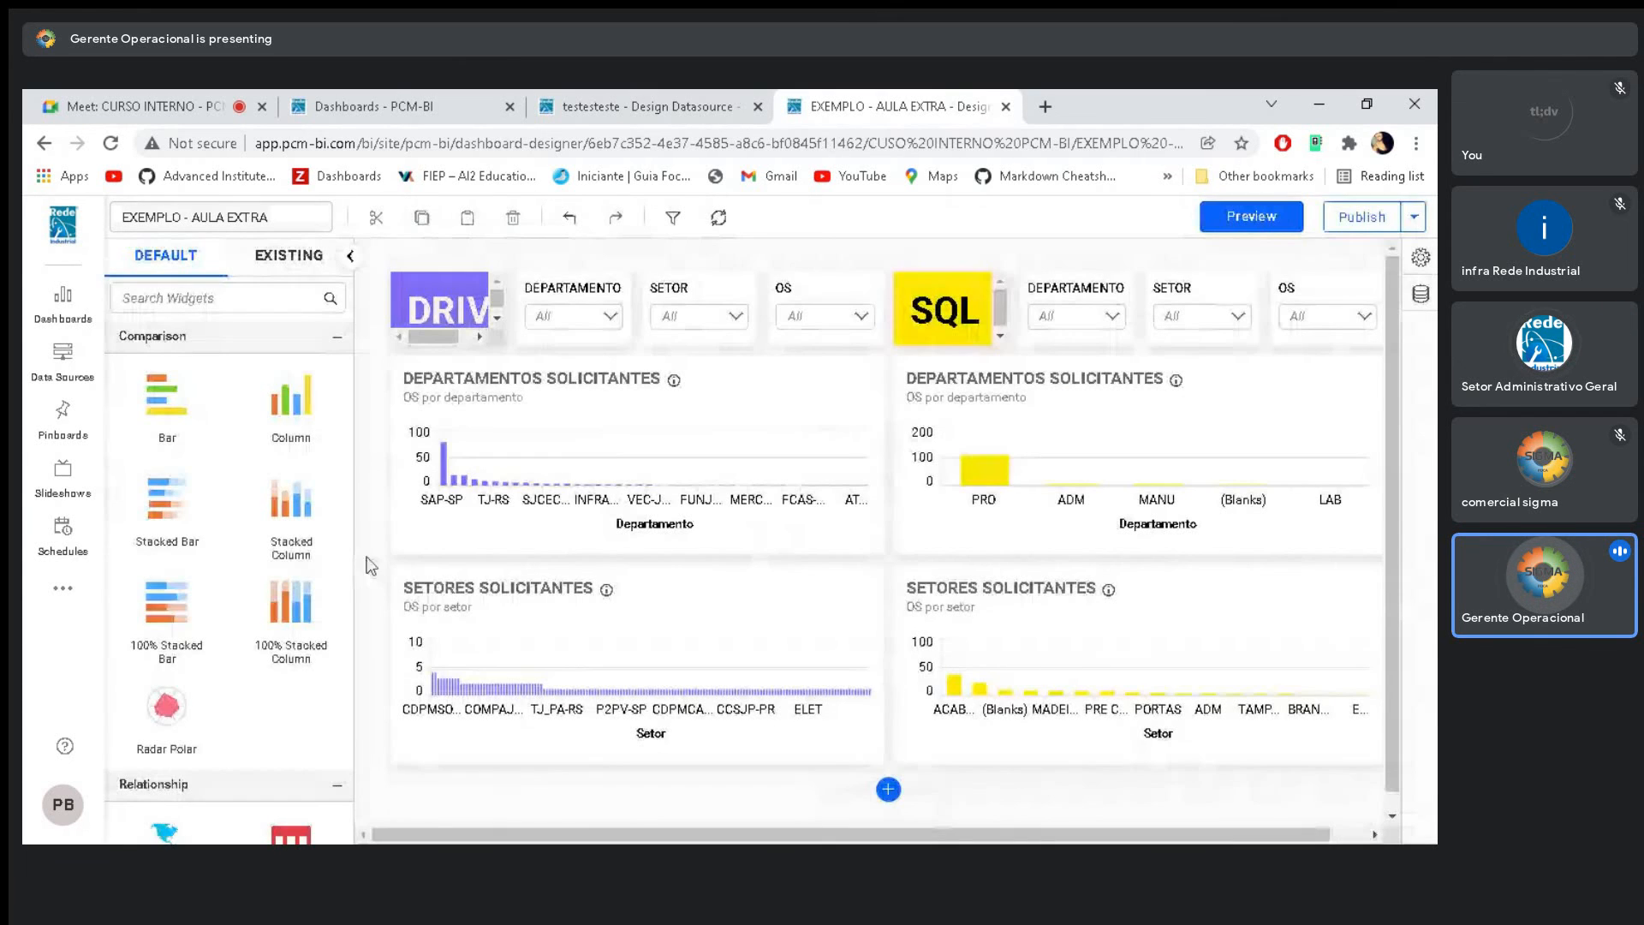
{"action": "left_click", "coordinate": [606, 106]}
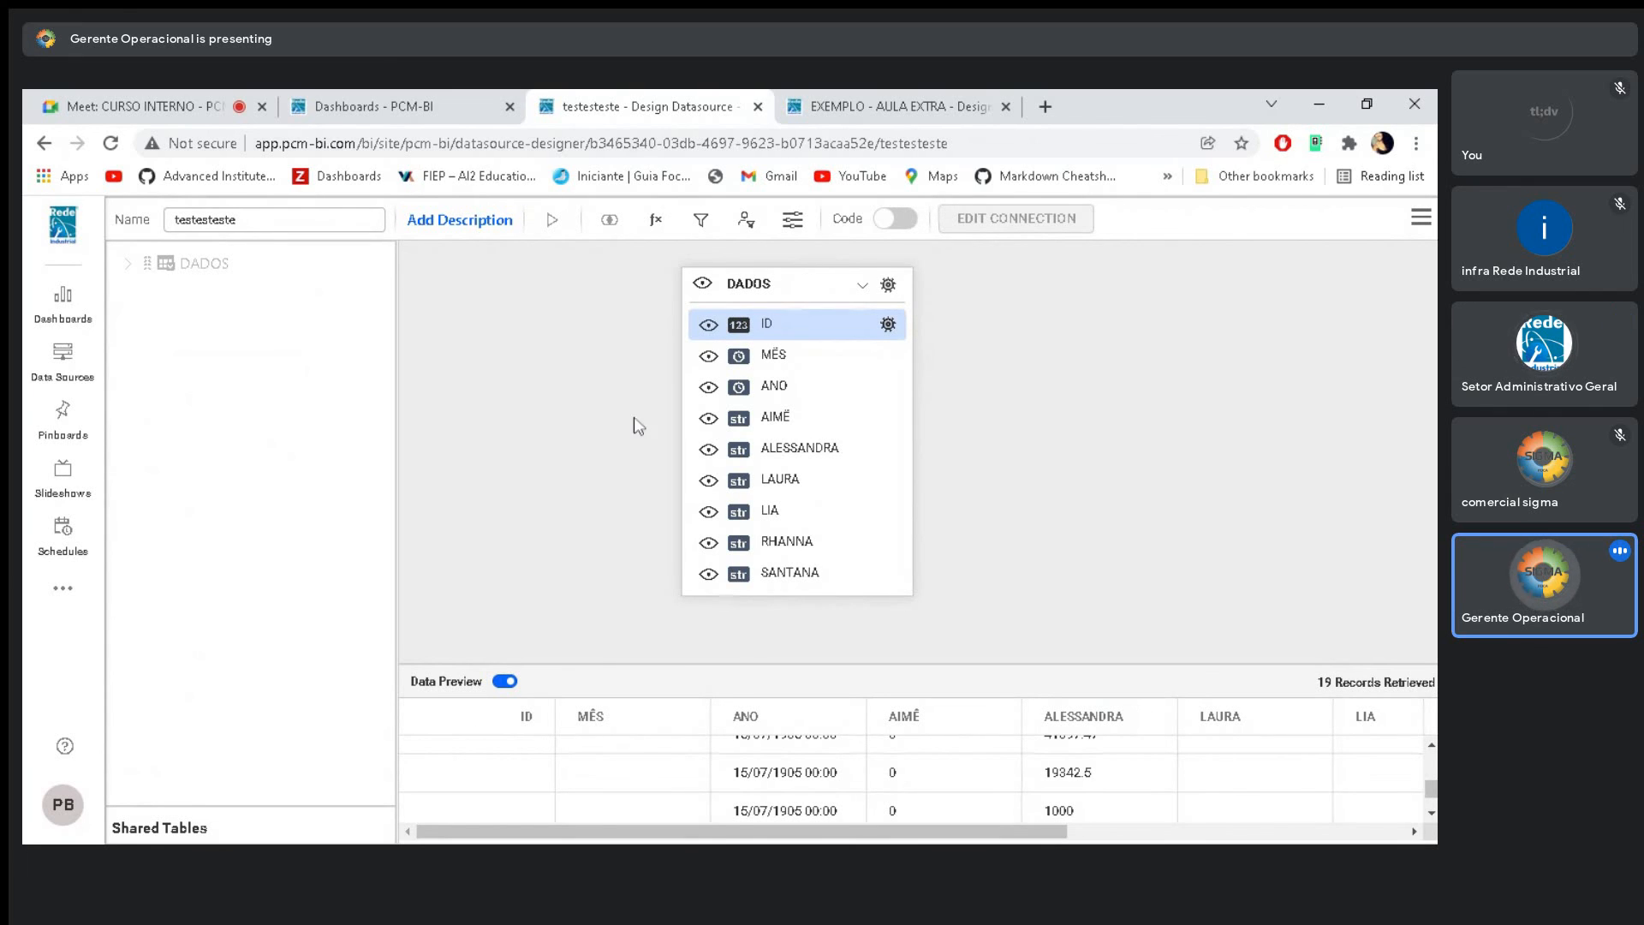
{"action": "left_click", "coordinate": [1409, 229]}
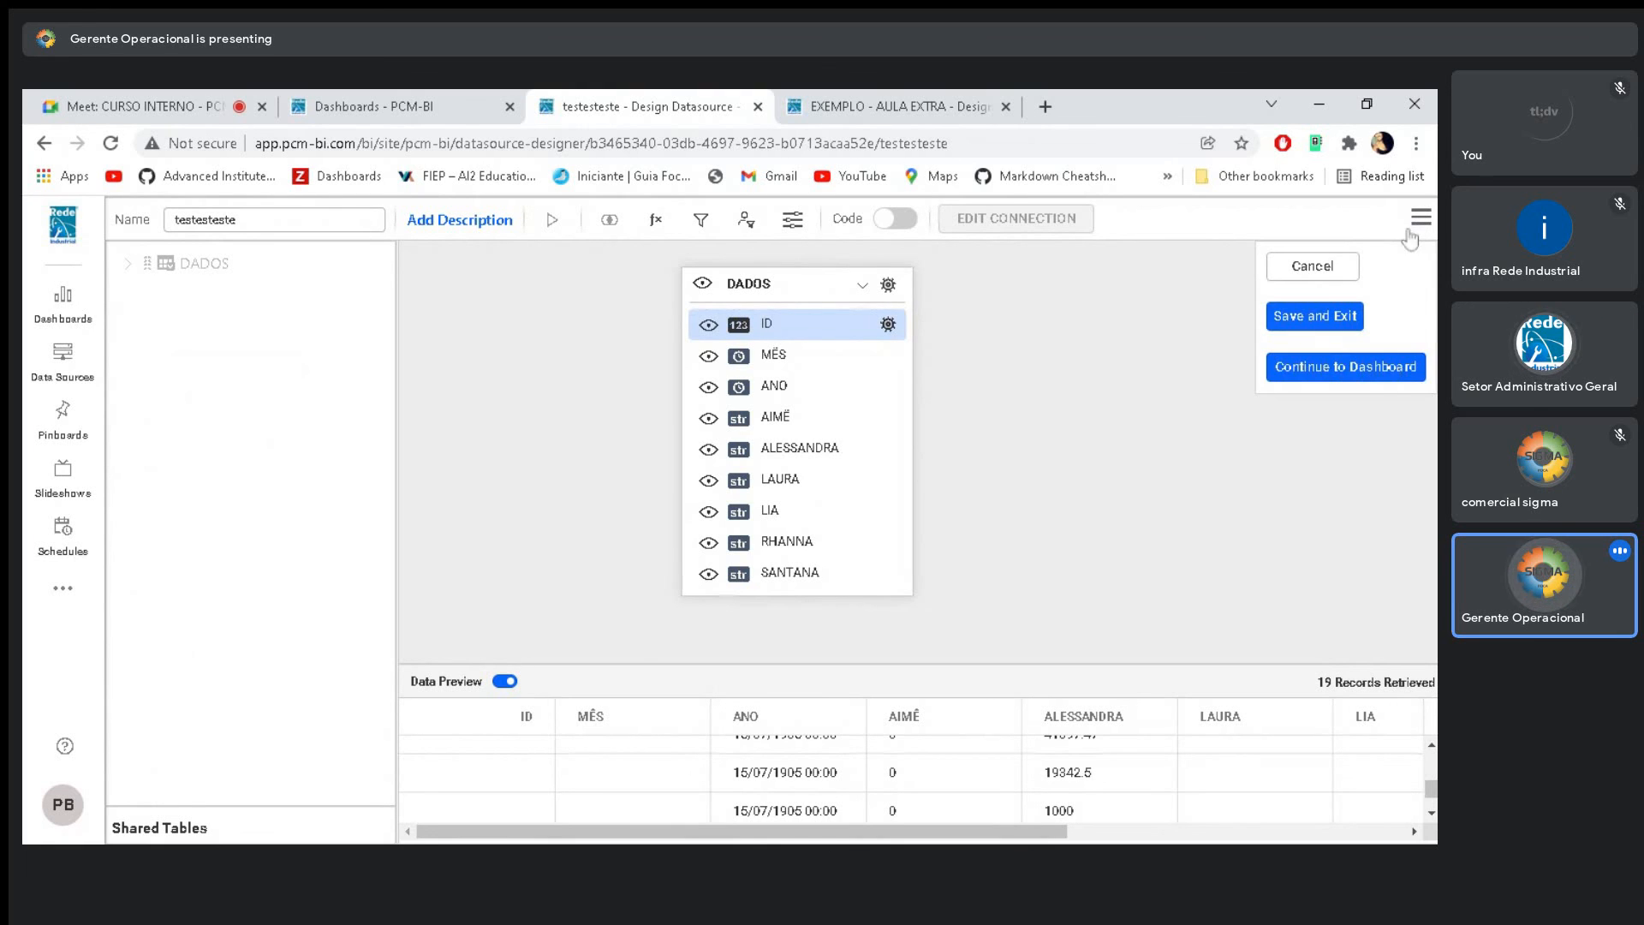
{"action": "left_click", "coordinate": [758, 108]}
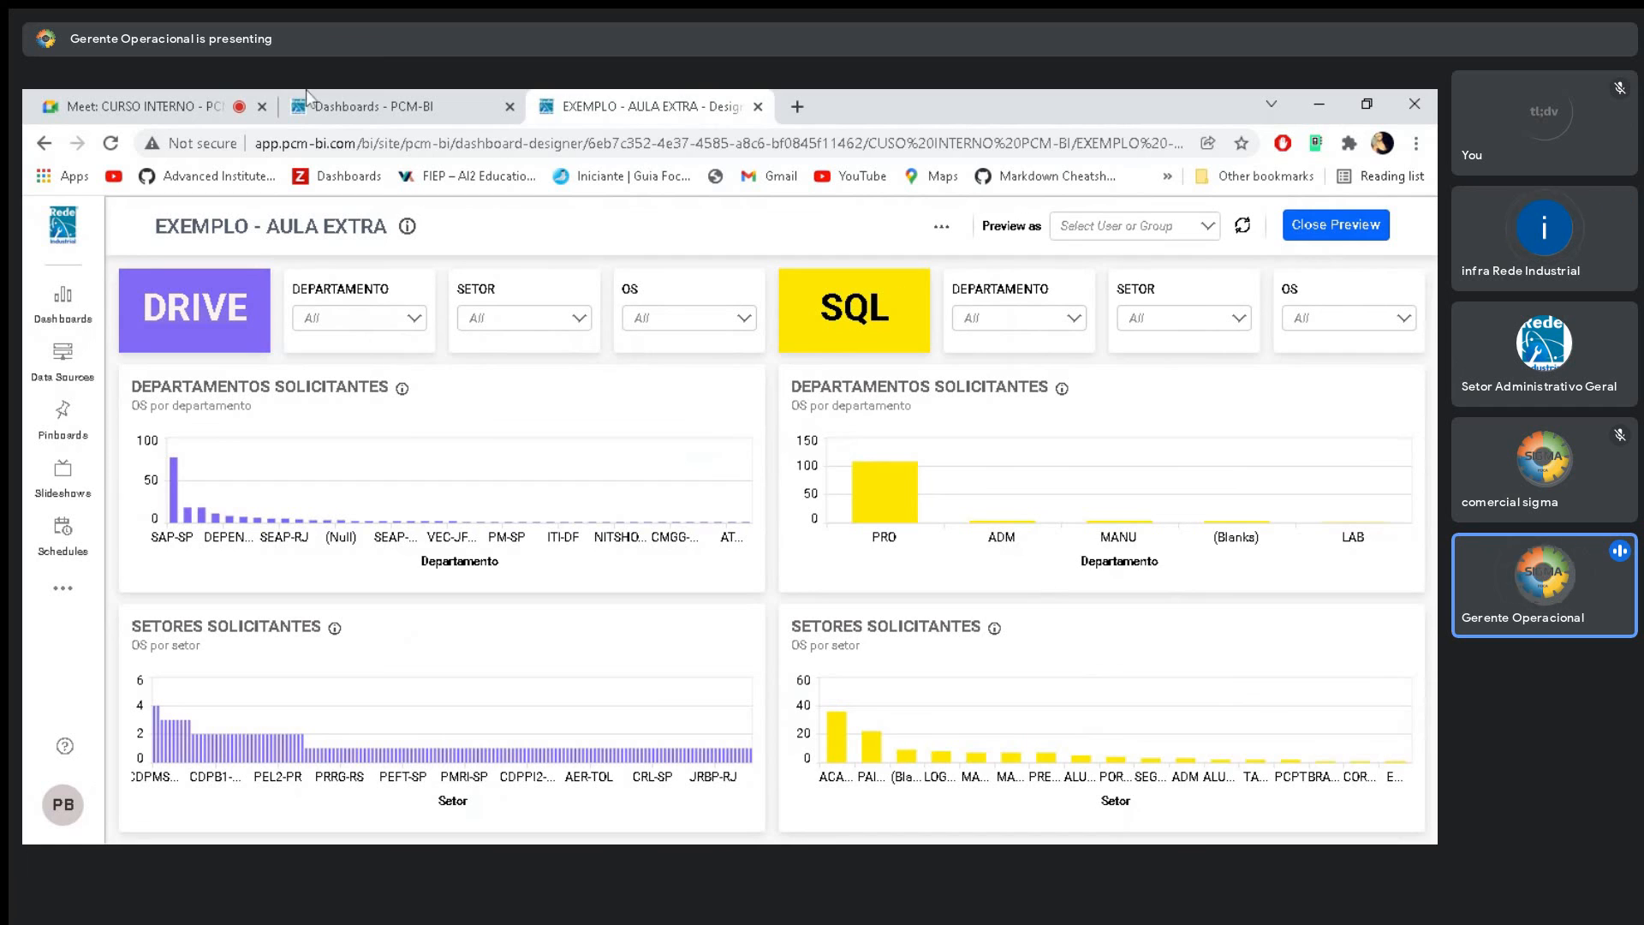
Switch to the Google Meet call and try to stop presenting the screen
{"action": "left_click", "coordinate": [176, 105]}
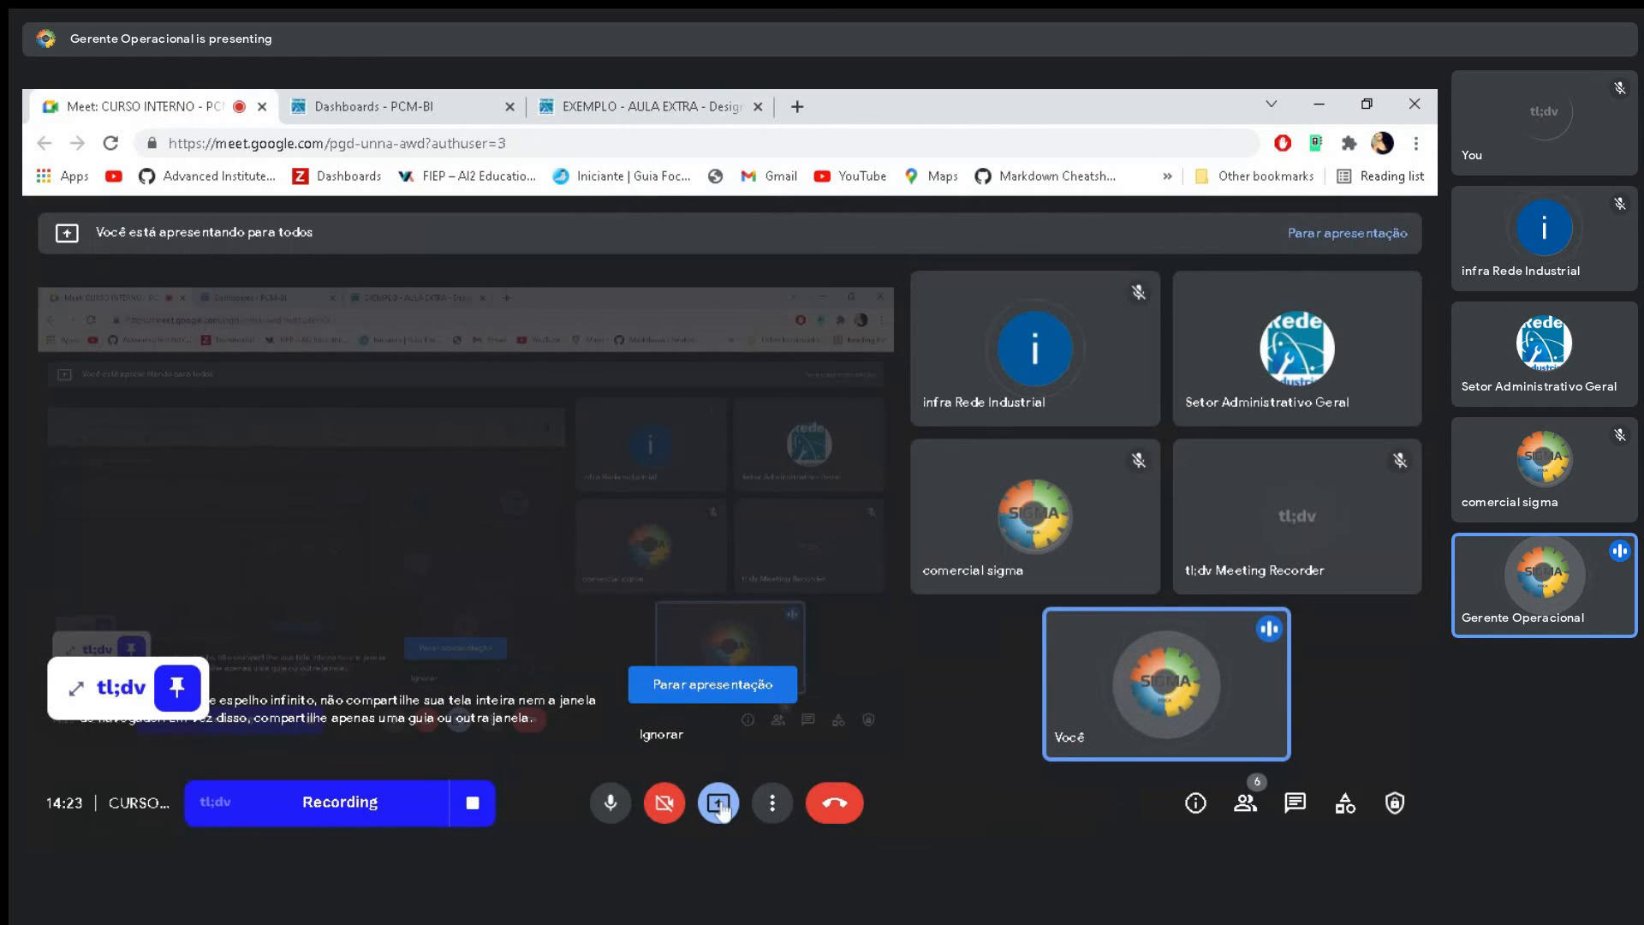
{"action": "left_click", "coordinate": [720, 805]}
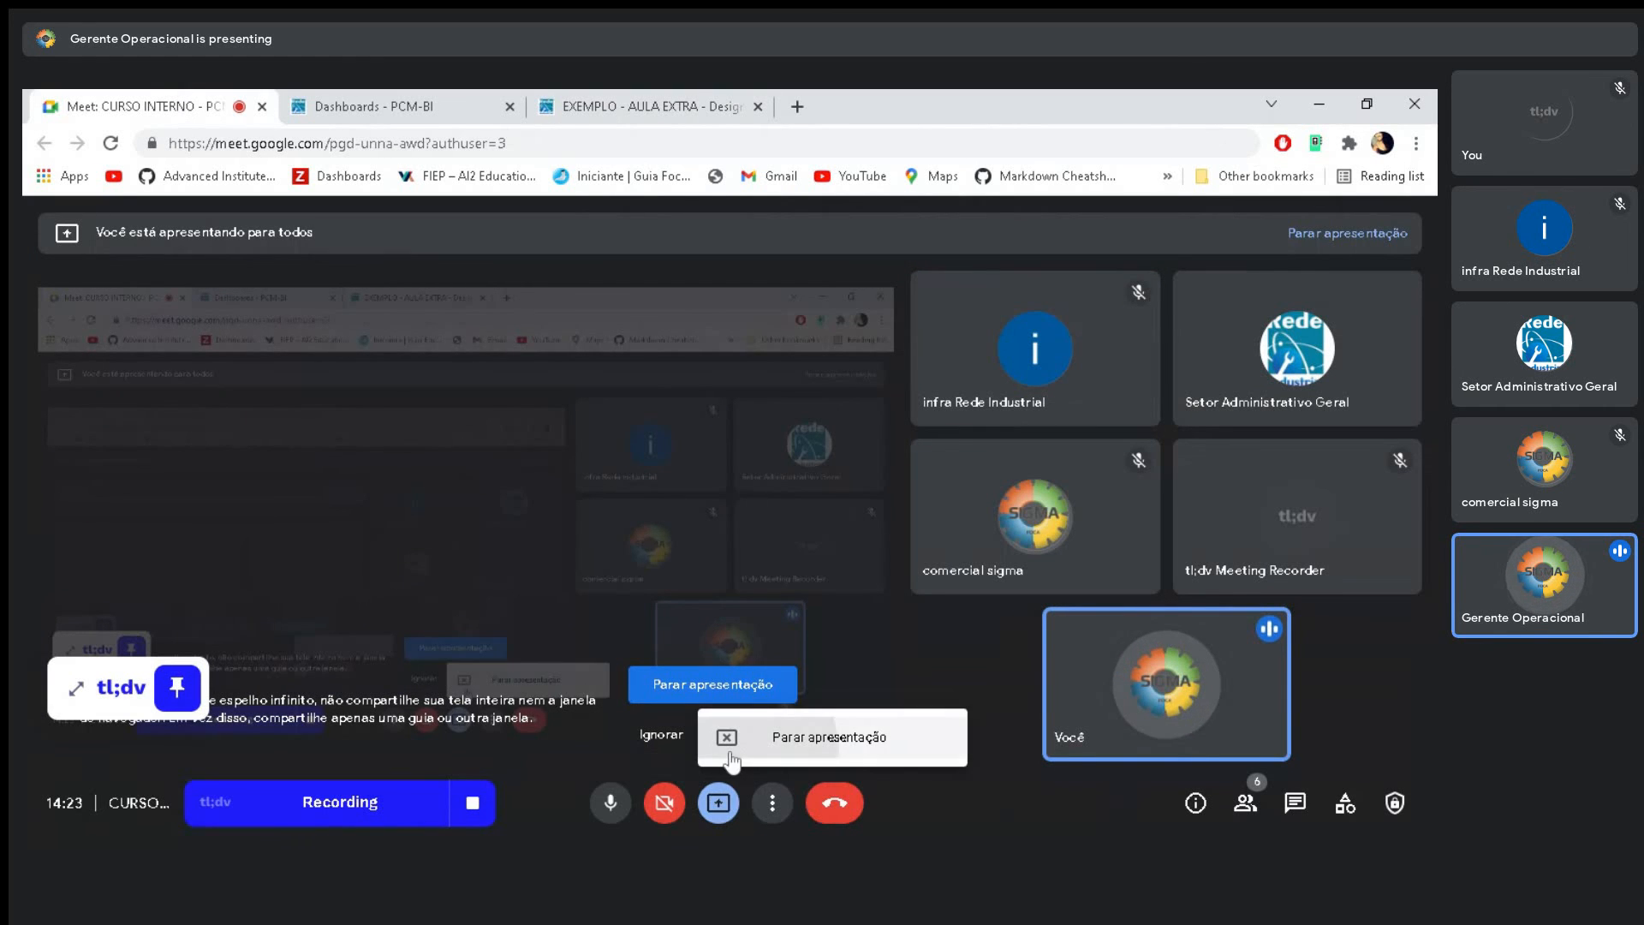
{"action": "left_click", "coordinate": [731, 759]}
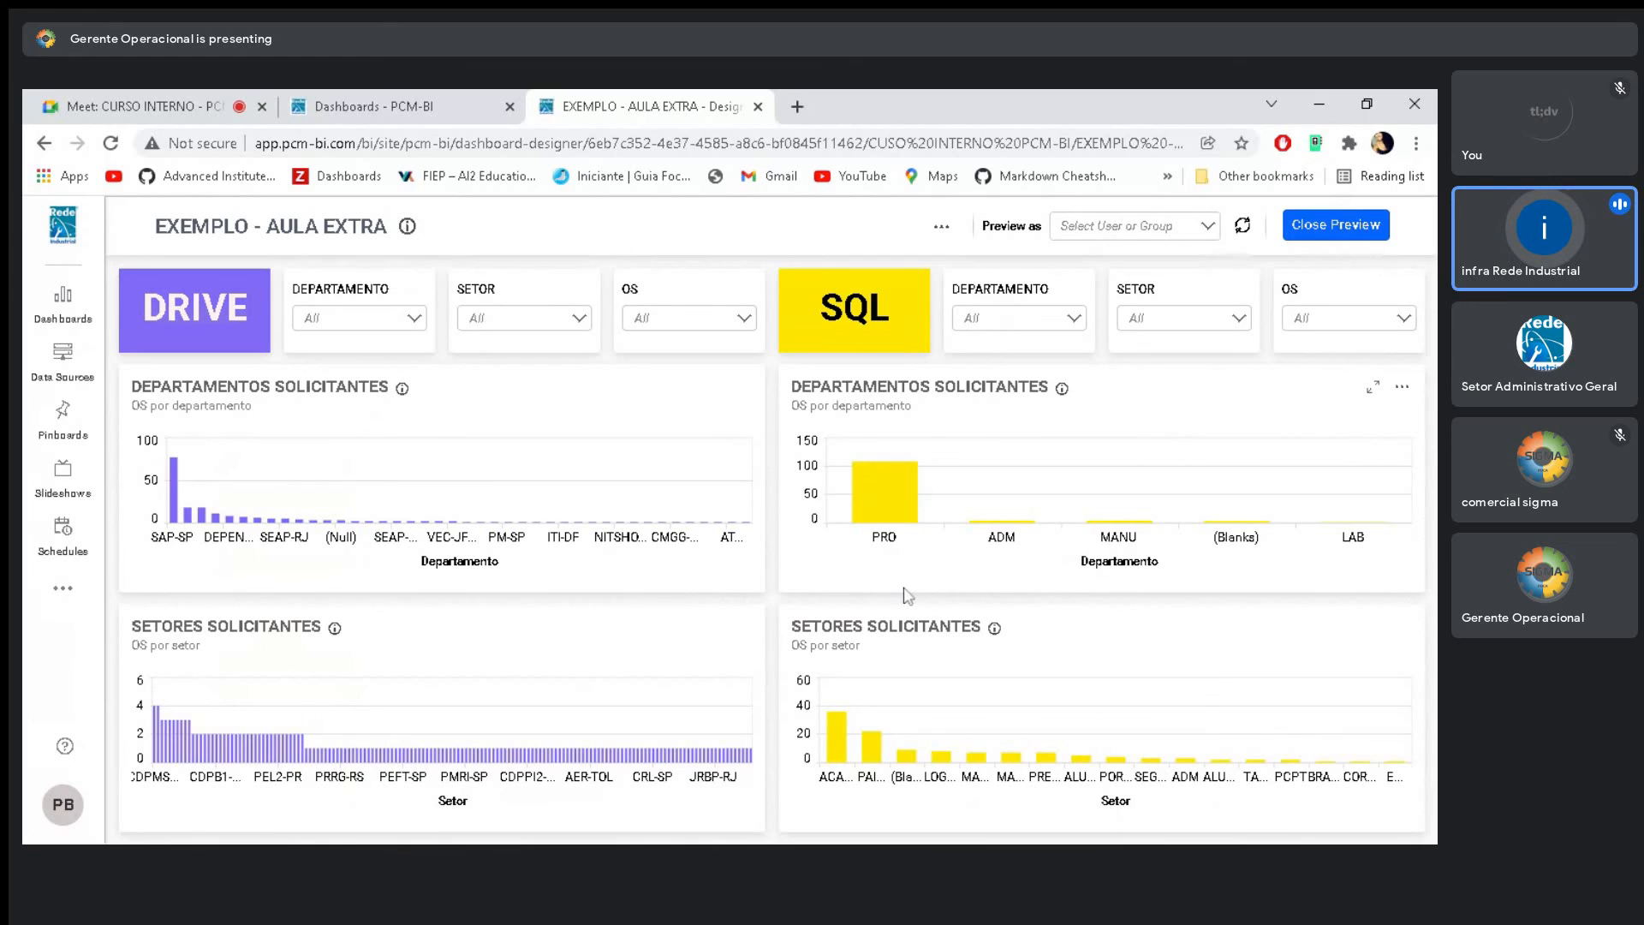
Close the dashboard preview and open the data assignment of the SQL section's DEPARTAMENTOS SOLICITANTES chart
{"action": "mouse_move", "coordinate": [876, 490]}
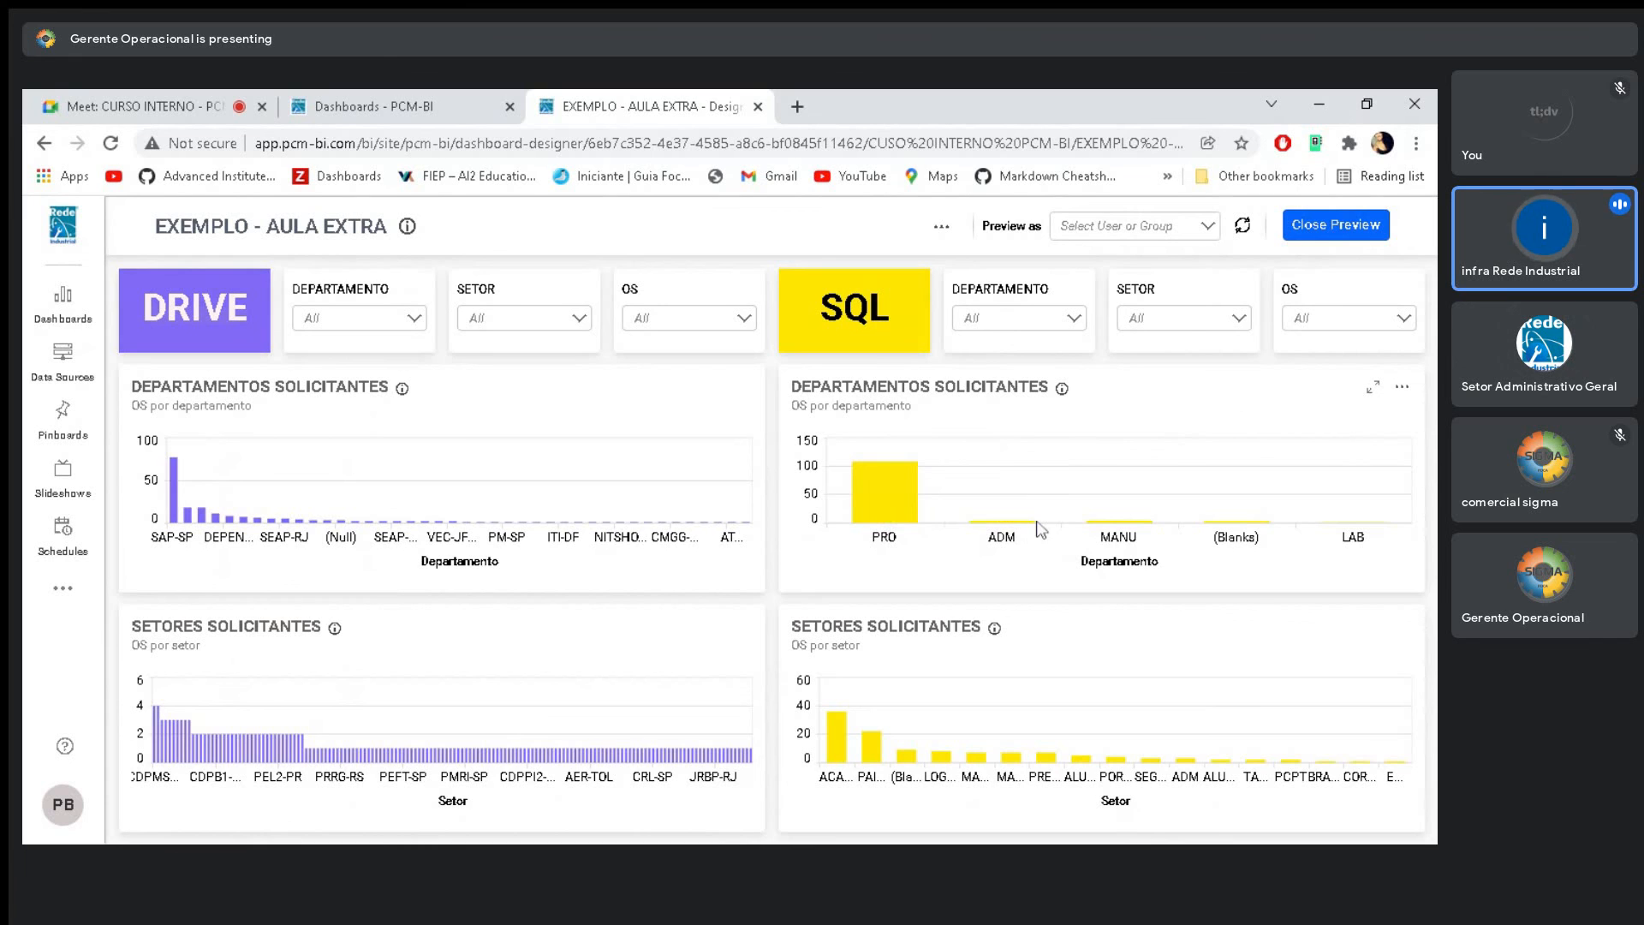
{"action": "left_click", "coordinate": [1302, 221]}
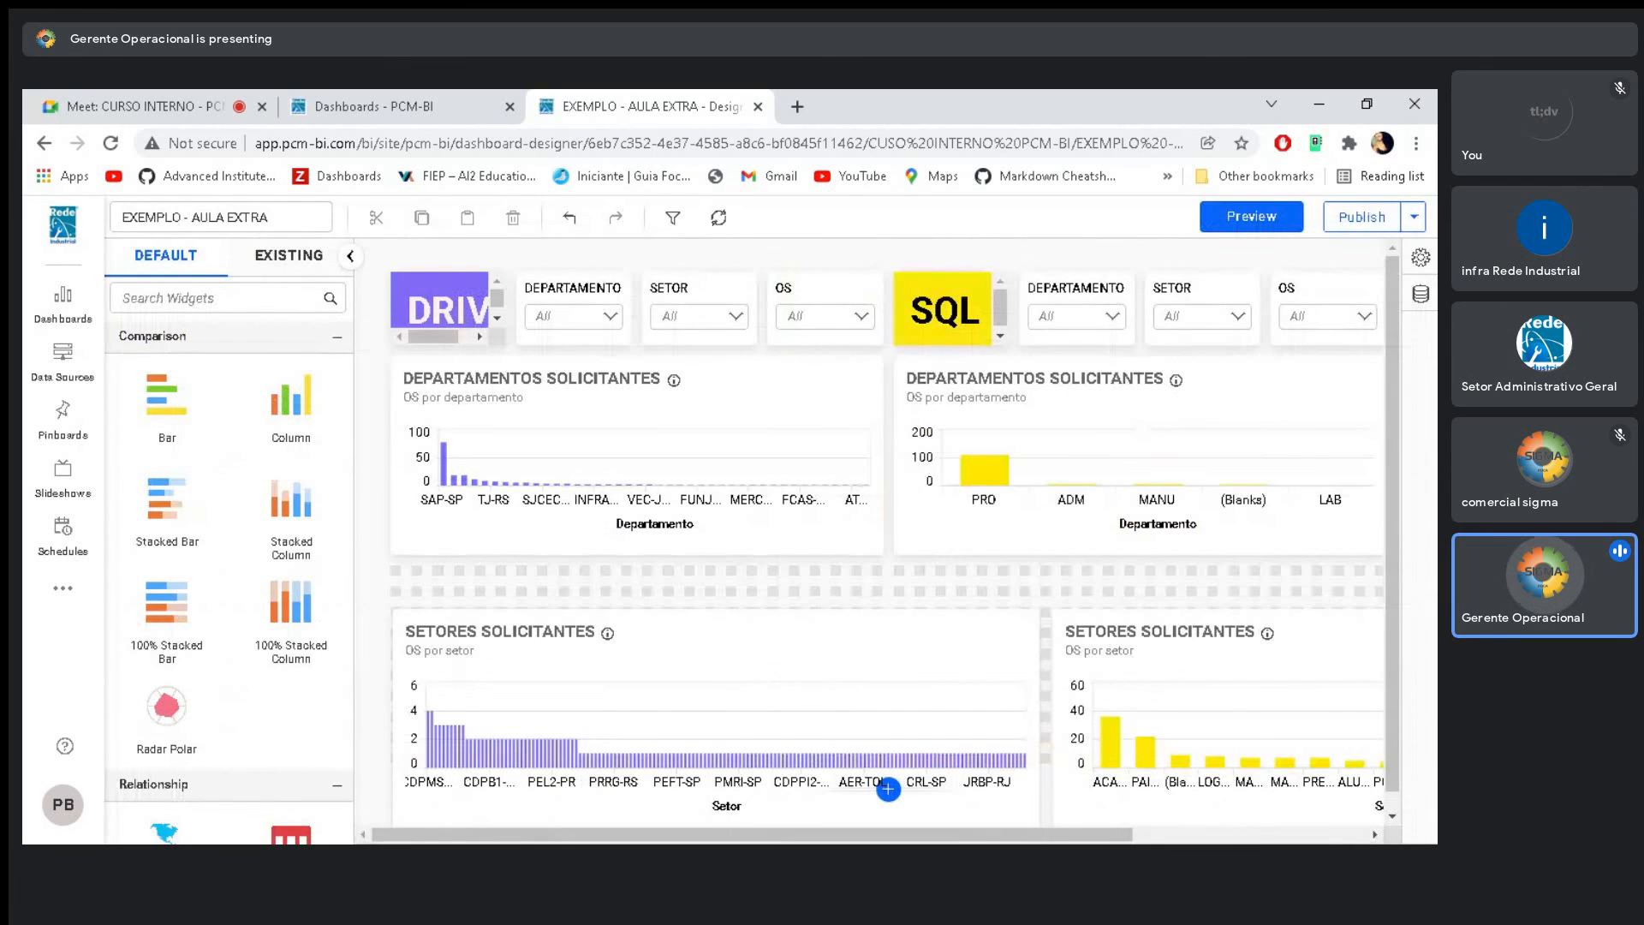
{"action": "left_click_drag", "start_coordinate": [1059, 835], "coordinate": [1096, 835]}
{"action": "left_click", "coordinate": [1342, 377]}
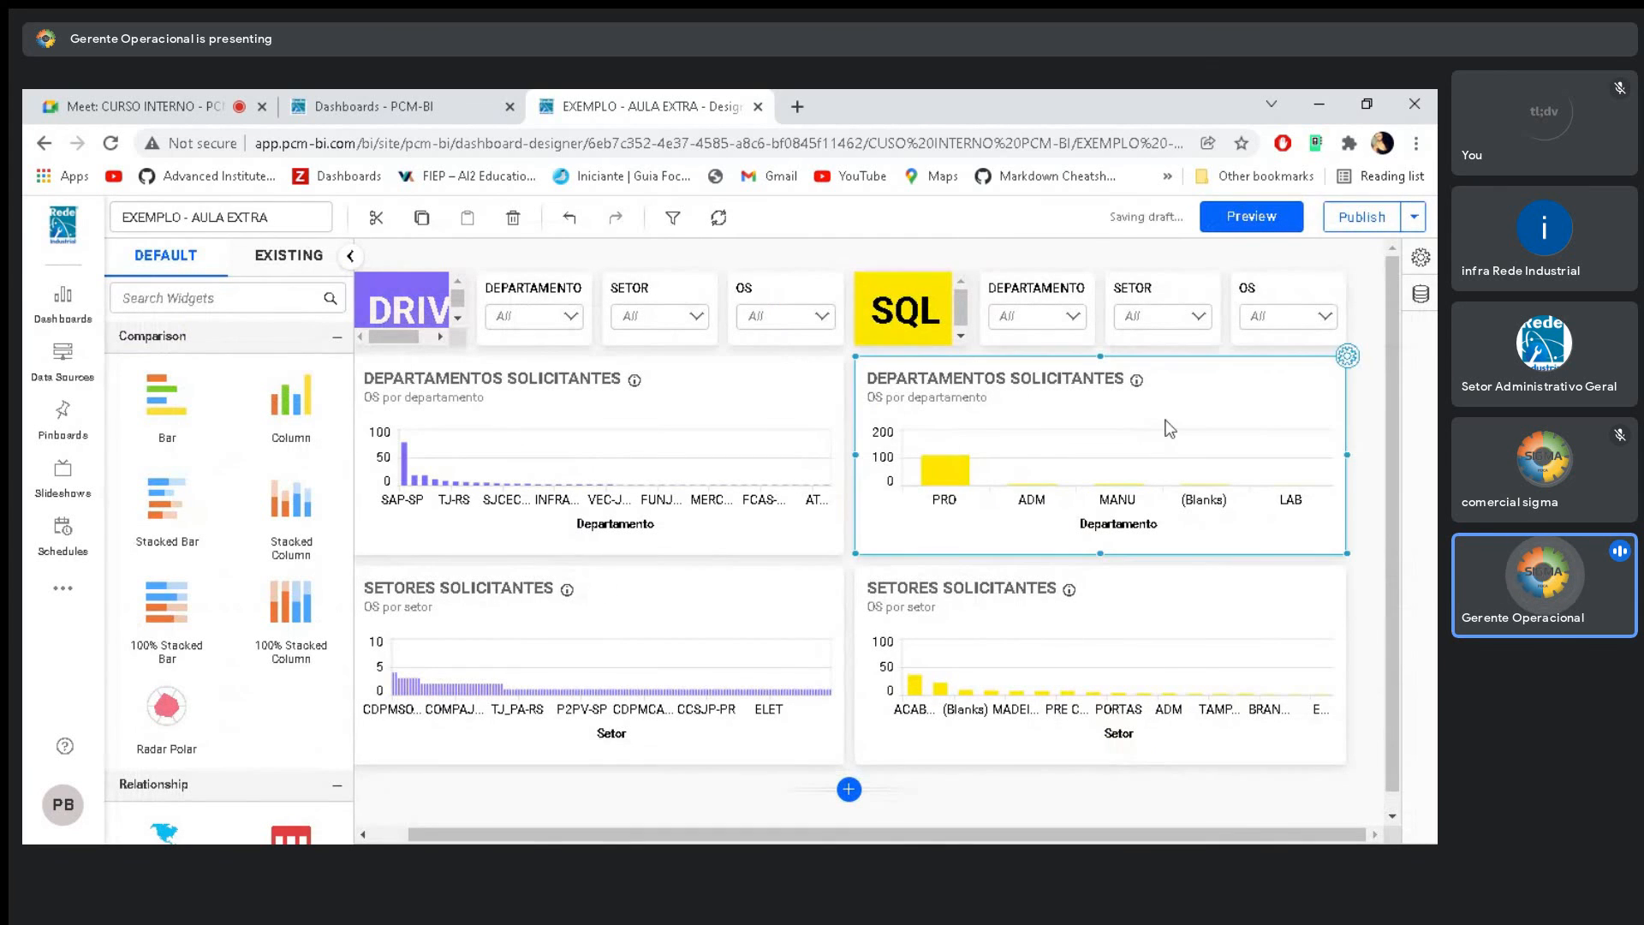
{"action": "left_click", "coordinate": [1347, 357]}
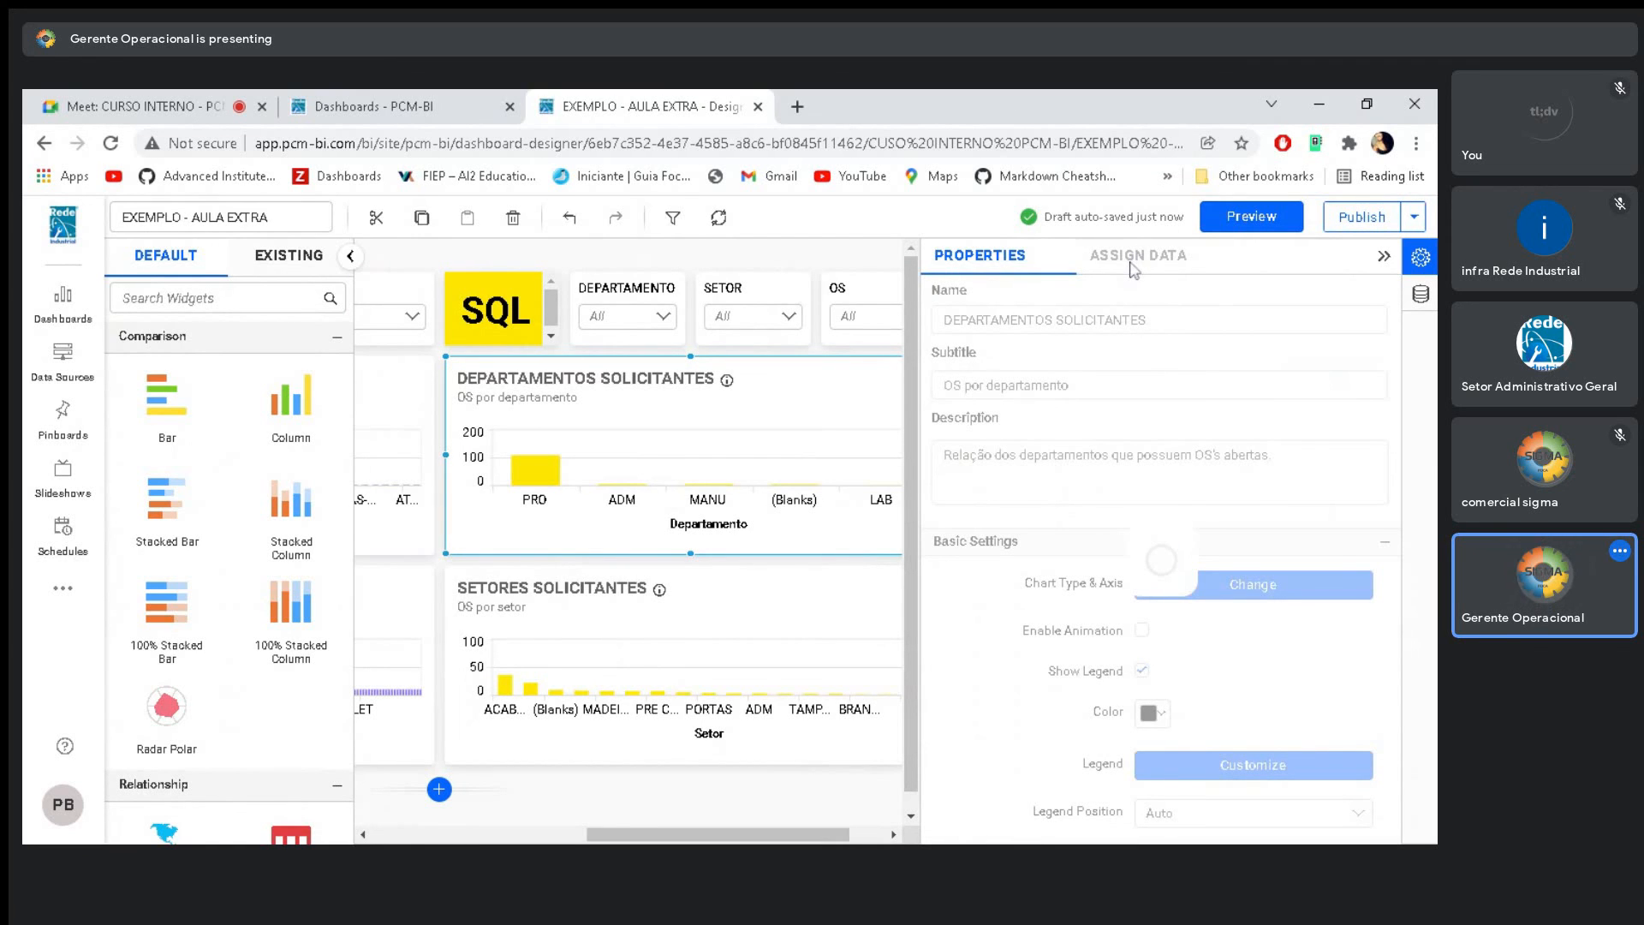
{"action": "mouse_move", "coordinate": [526, 480]}
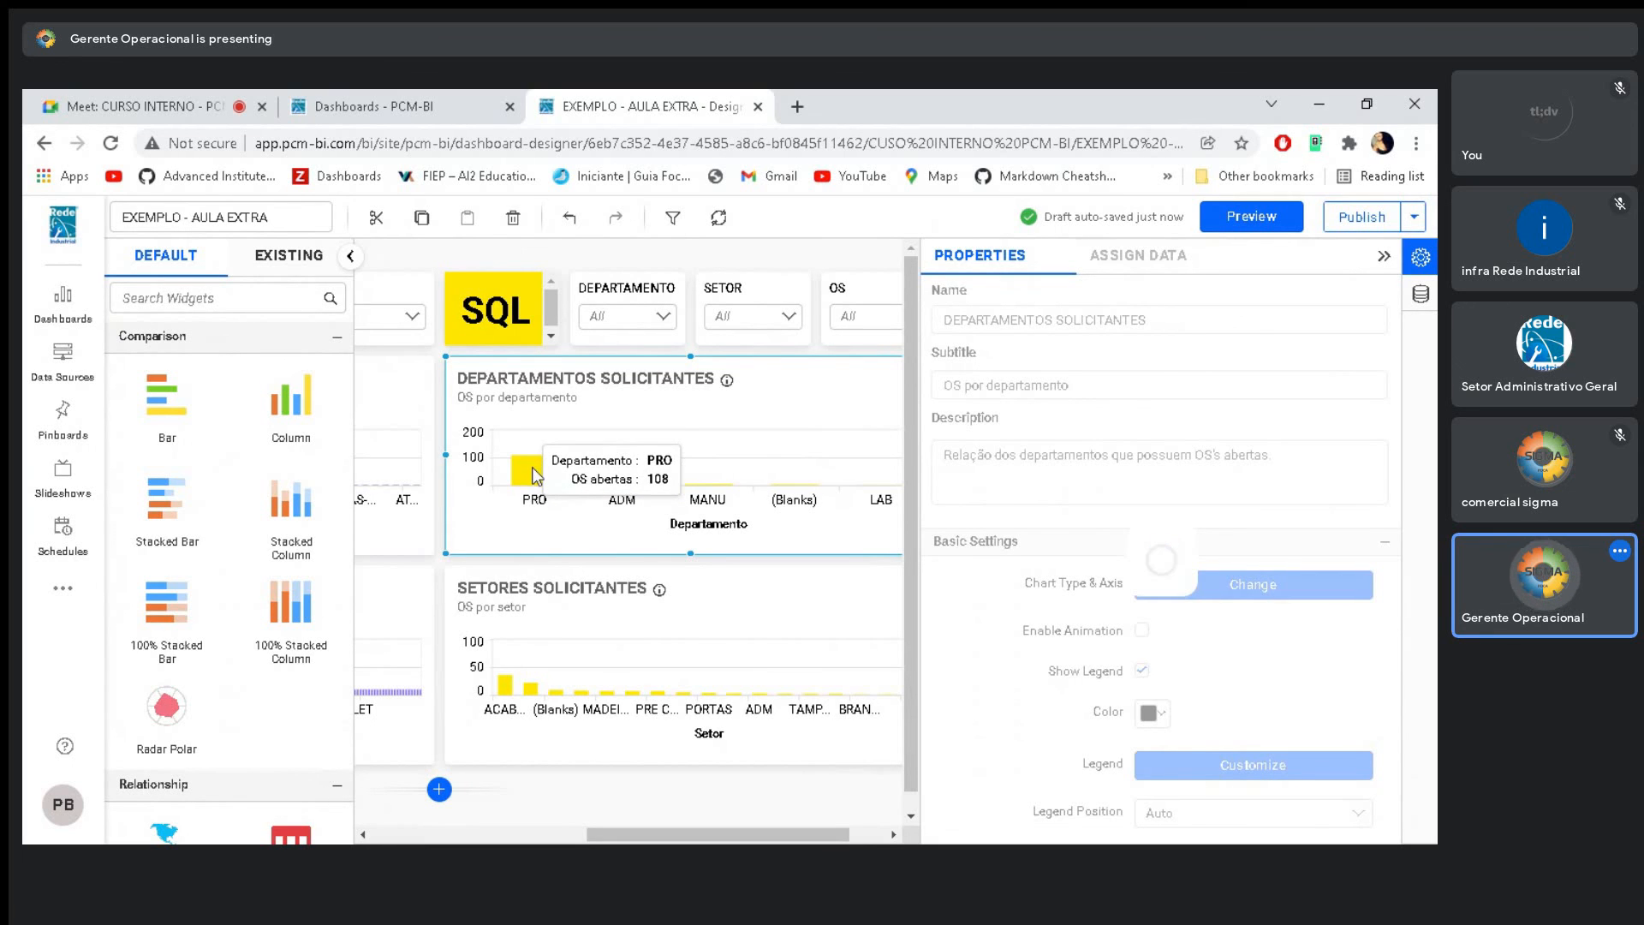
{"action": "left_click", "coordinate": [1152, 267]}
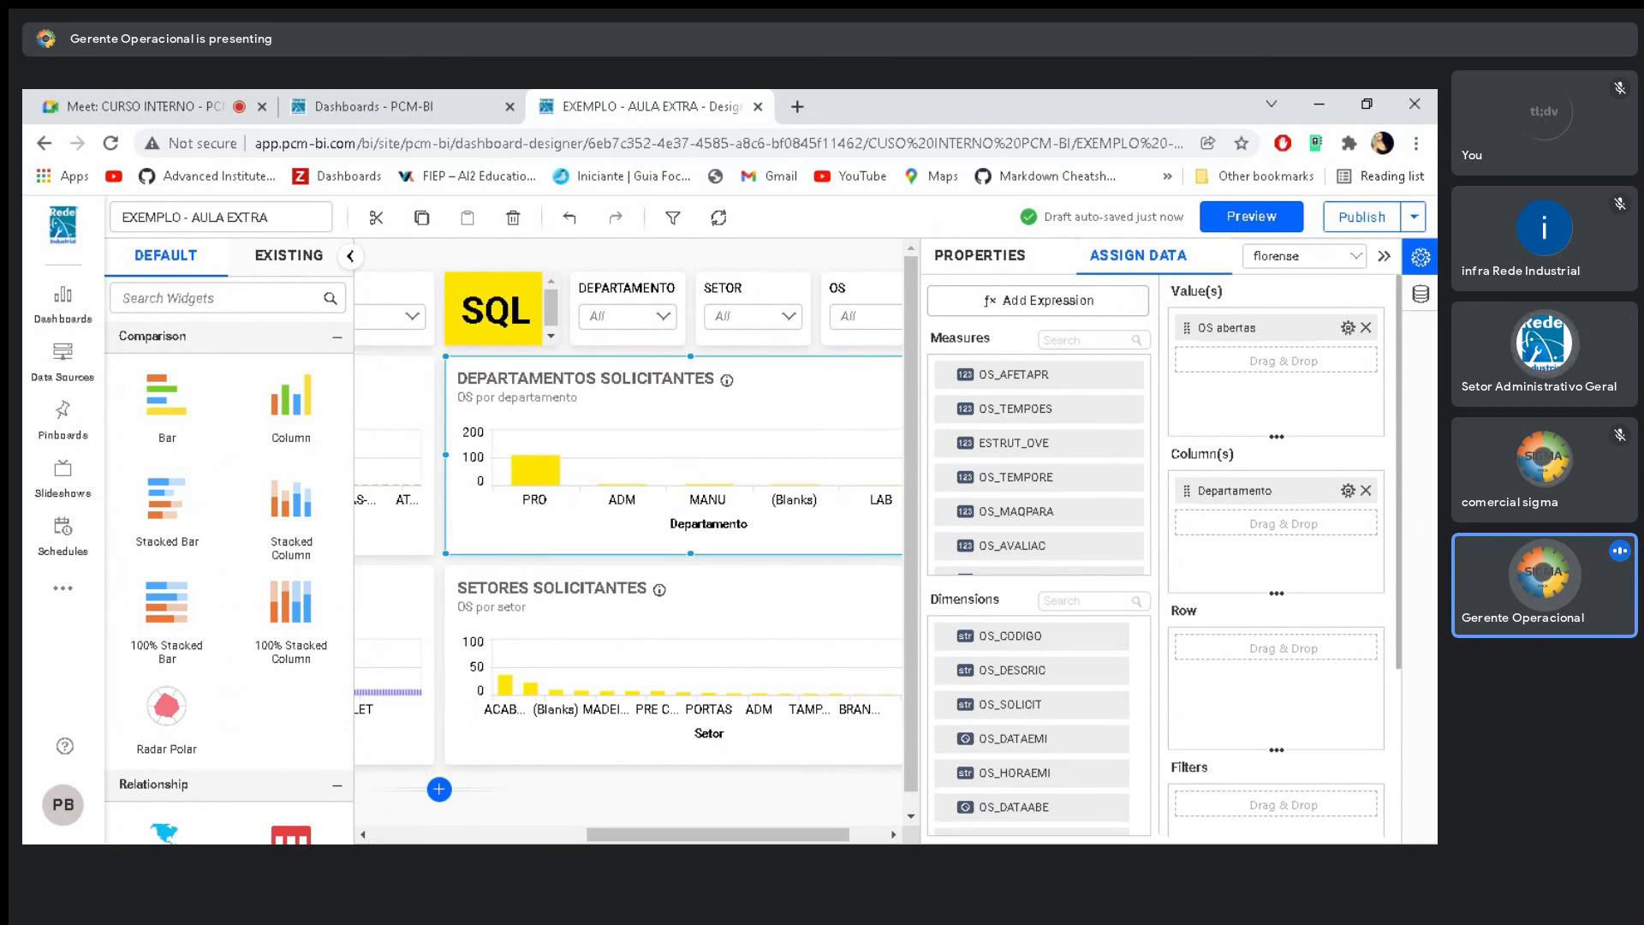
Sort the SQL DEPARTAMENTOS SOLICITANTES chart's Departamento column alphabetically in descending order and check it in the dashboard preview
{"action": "left_click", "coordinate": [1348, 491]}
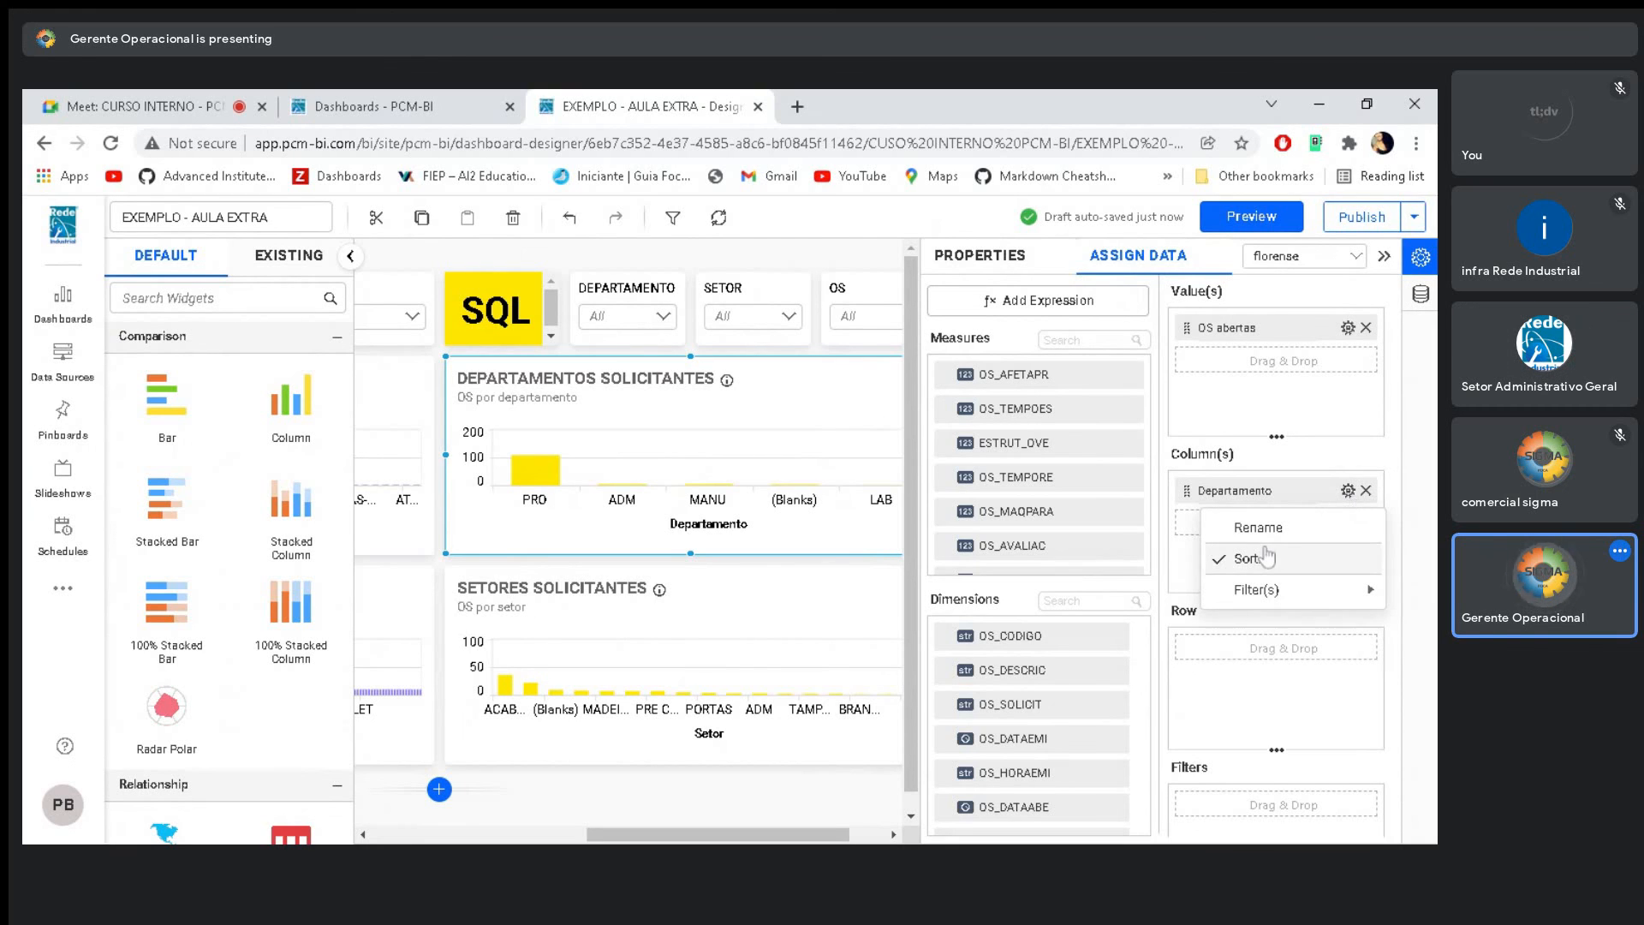
{"action": "left_click", "coordinate": [1235, 398]}
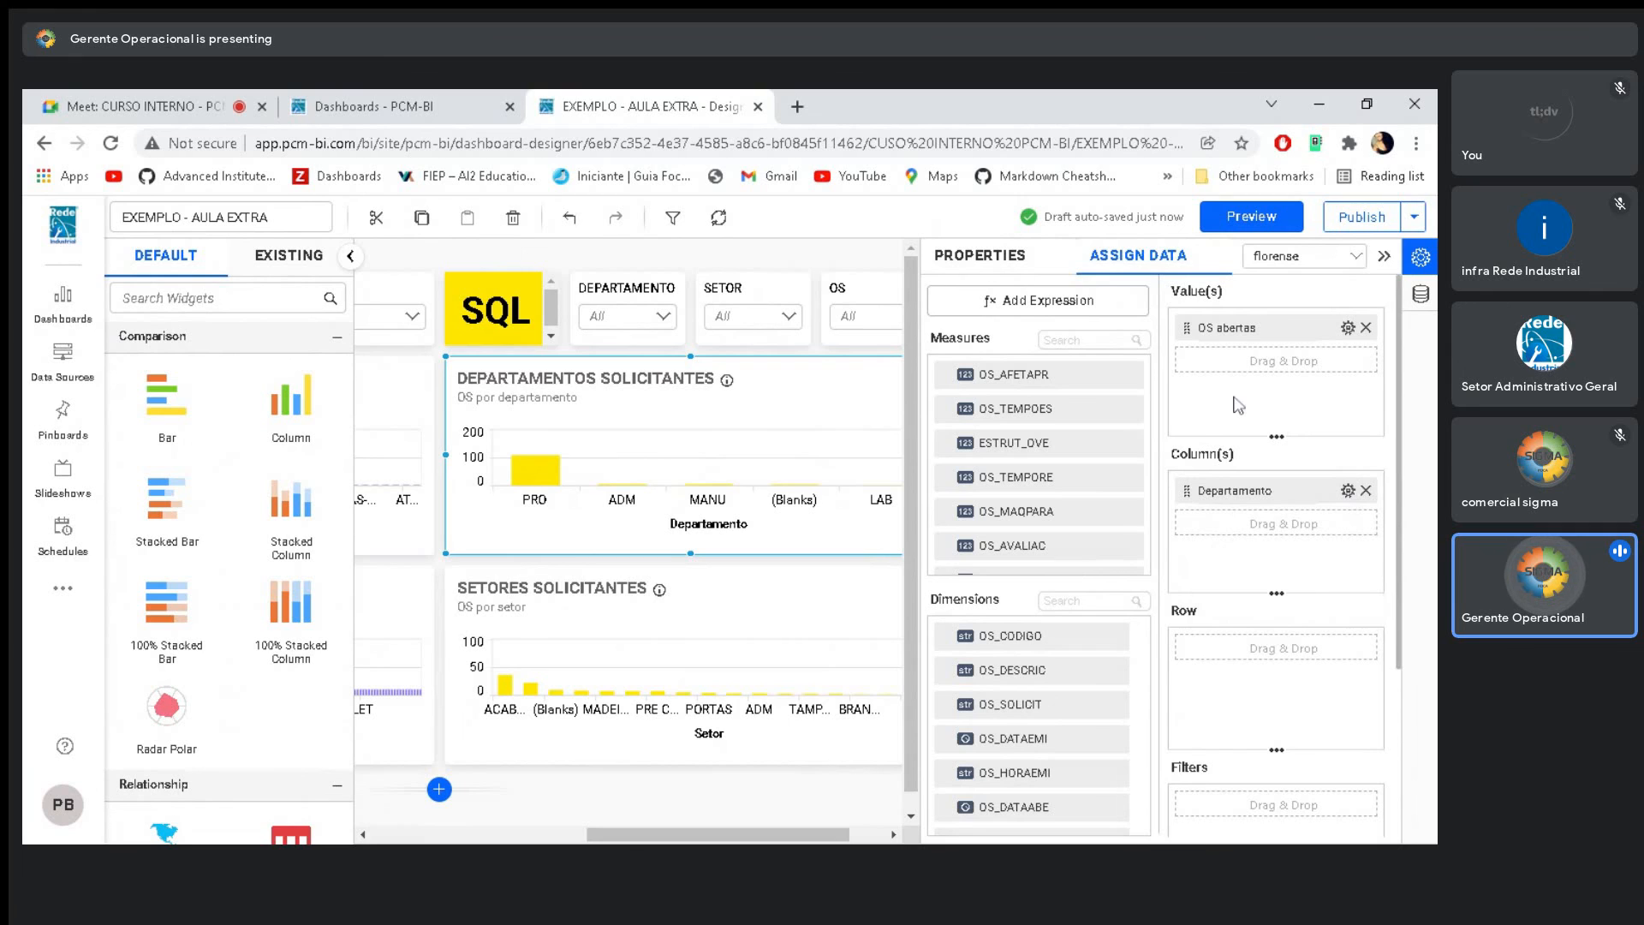
{"action": "left_click", "coordinate": [1348, 490]}
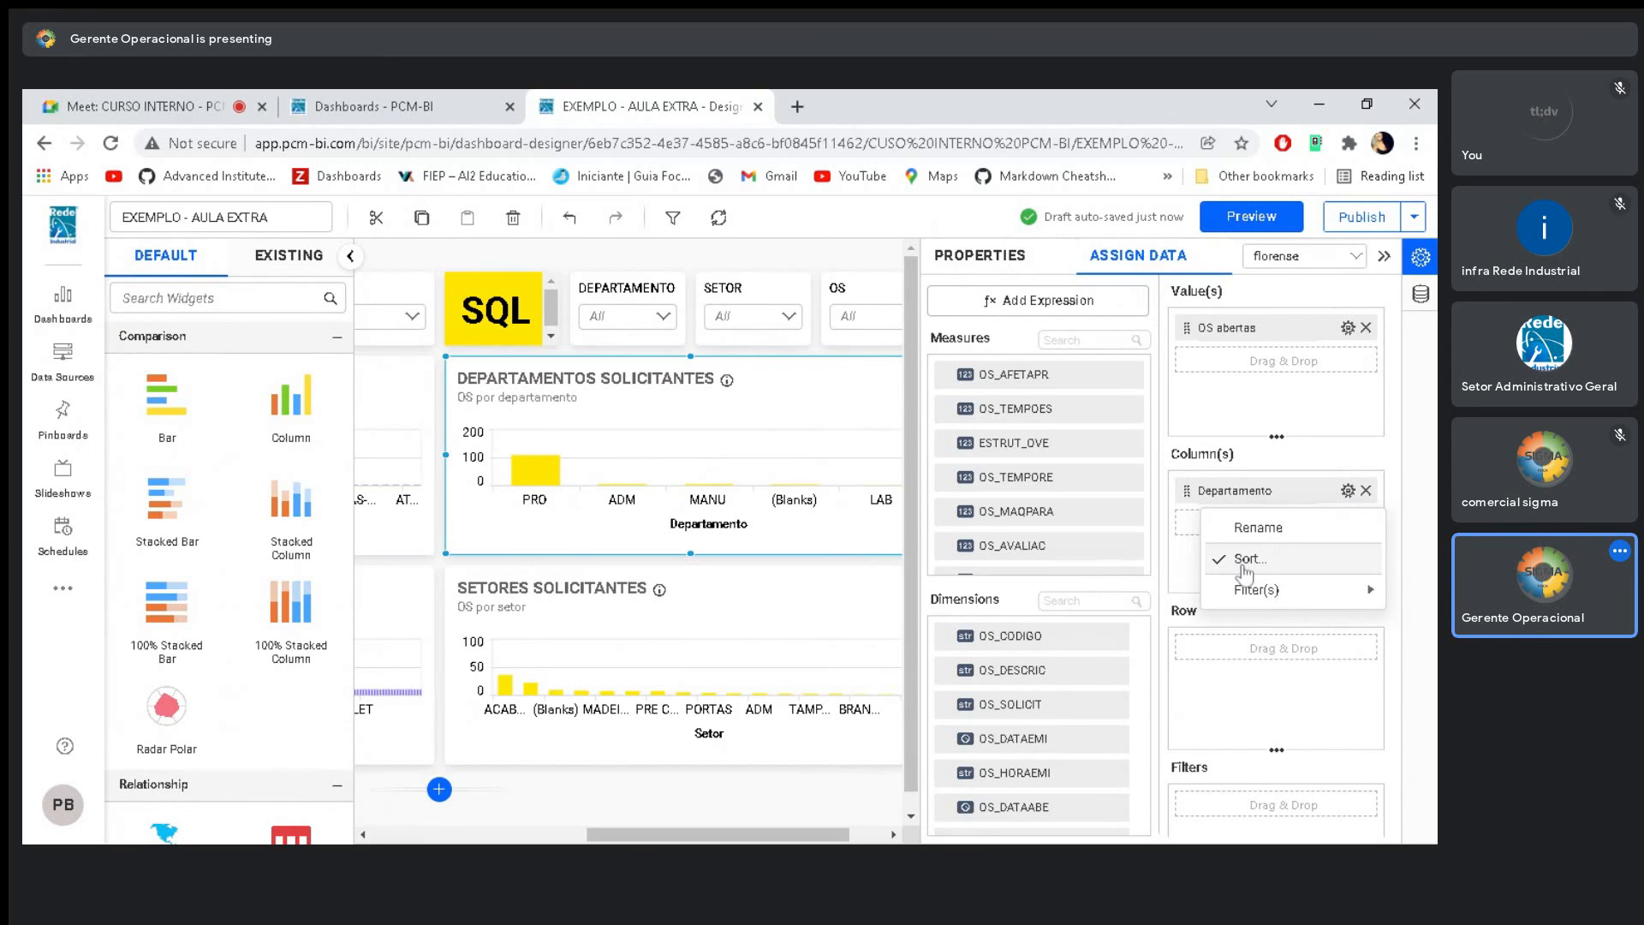
{"action": "left_click", "coordinate": [1250, 561]}
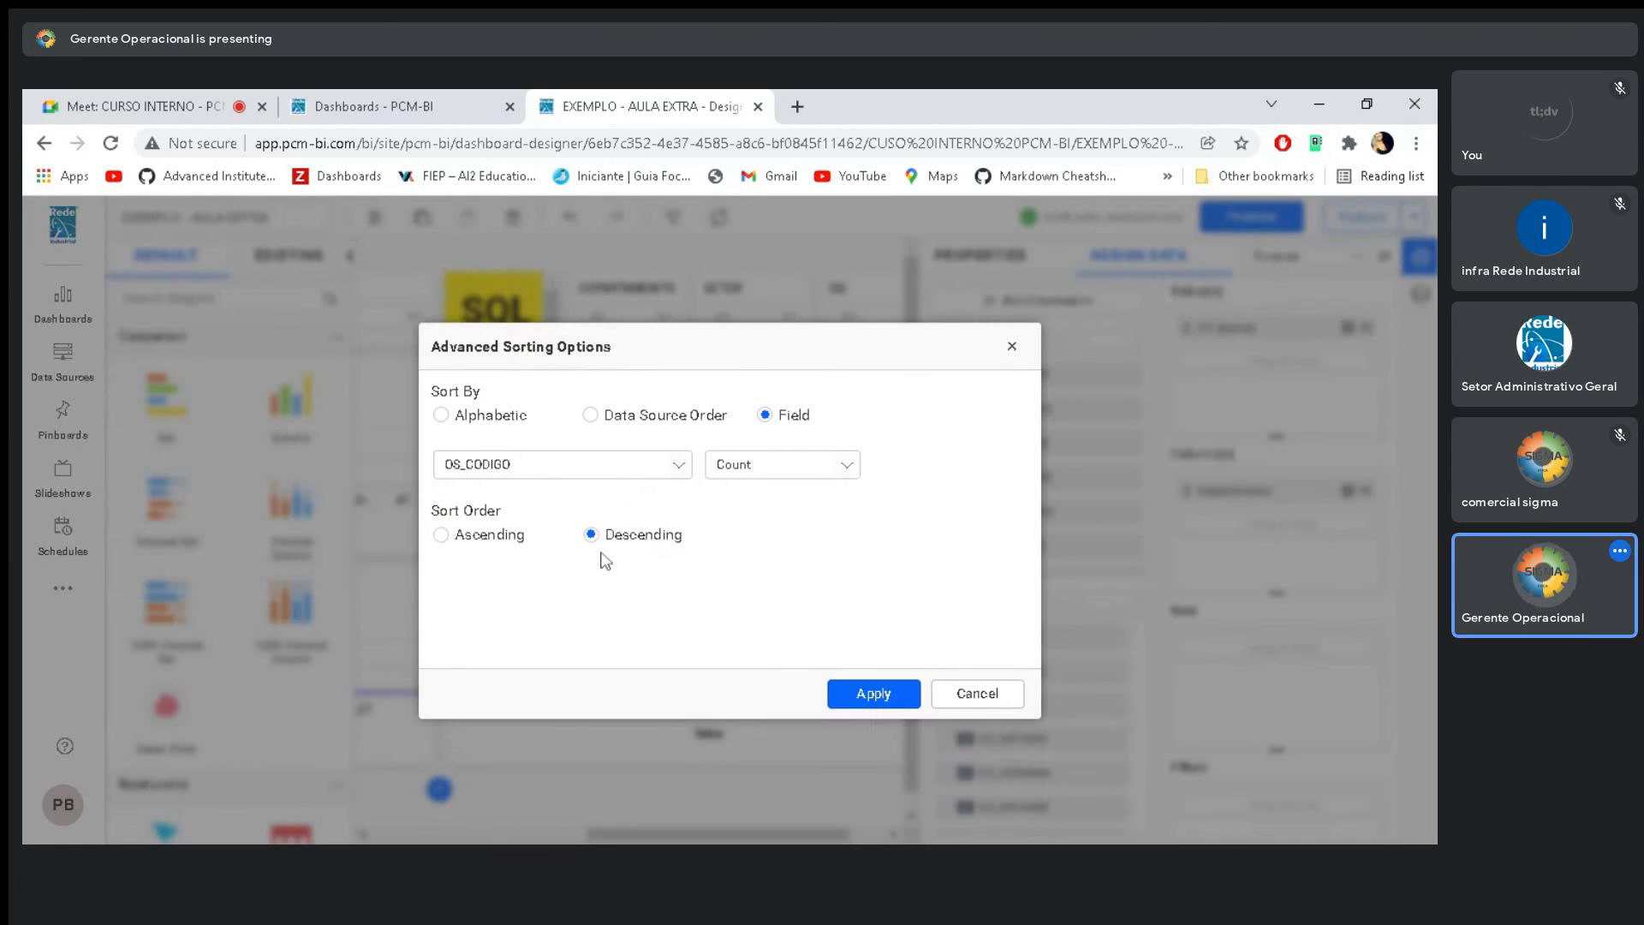
{"action": "left_click", "coordinate": [441, 415]}
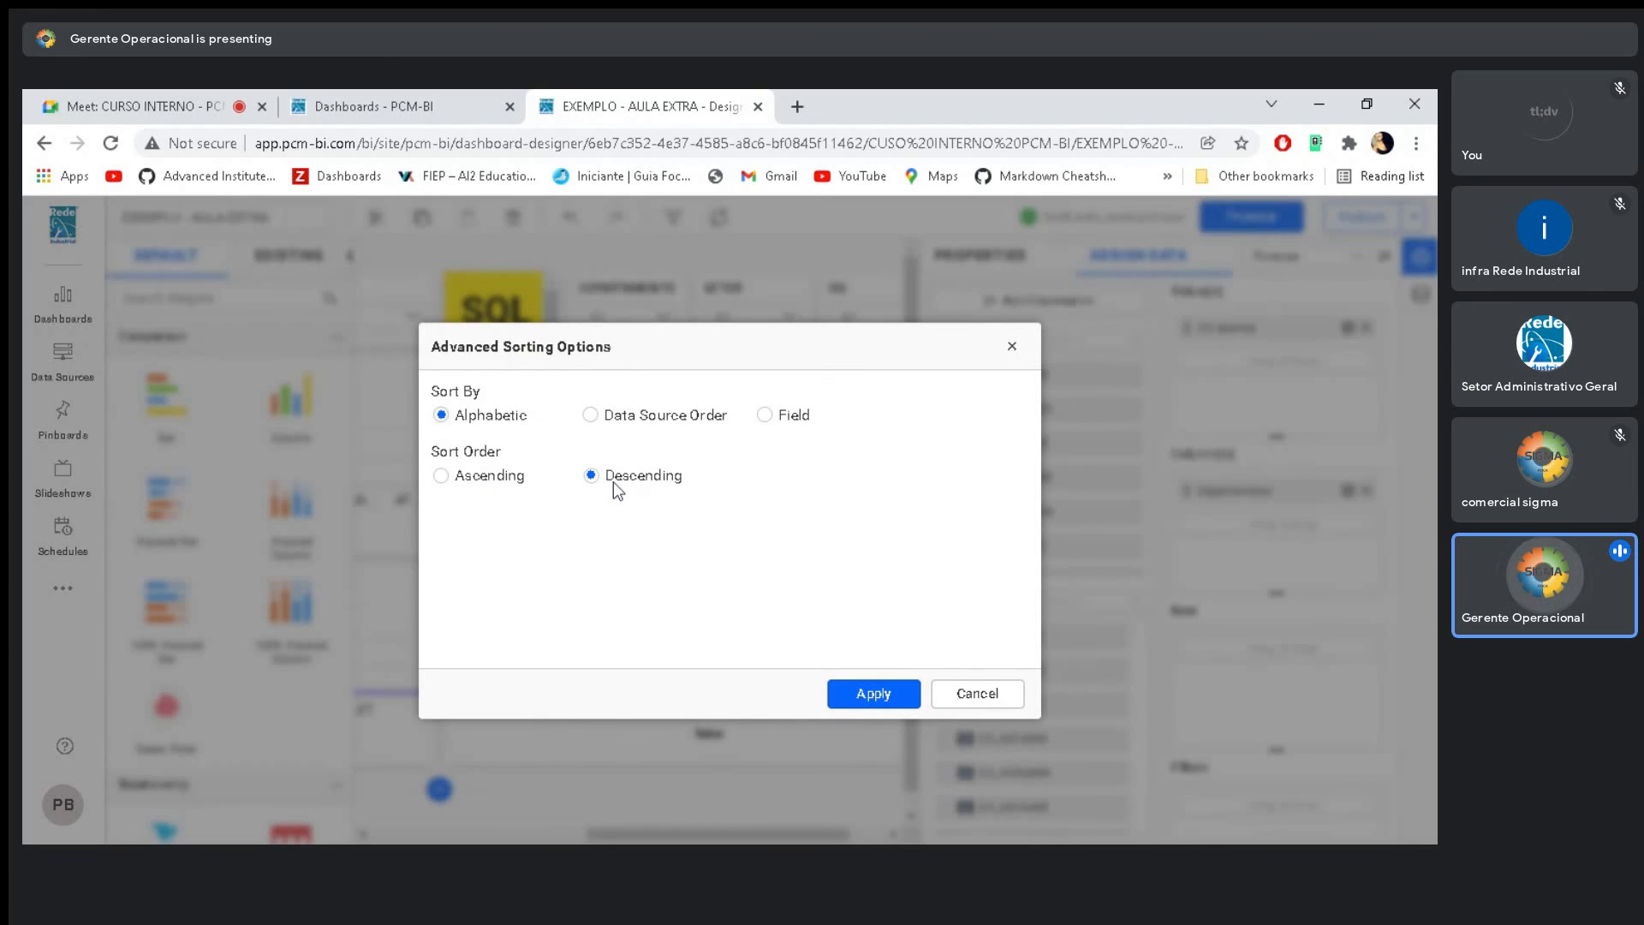
{"action": "left_click", "coordinate": [591, 416]}
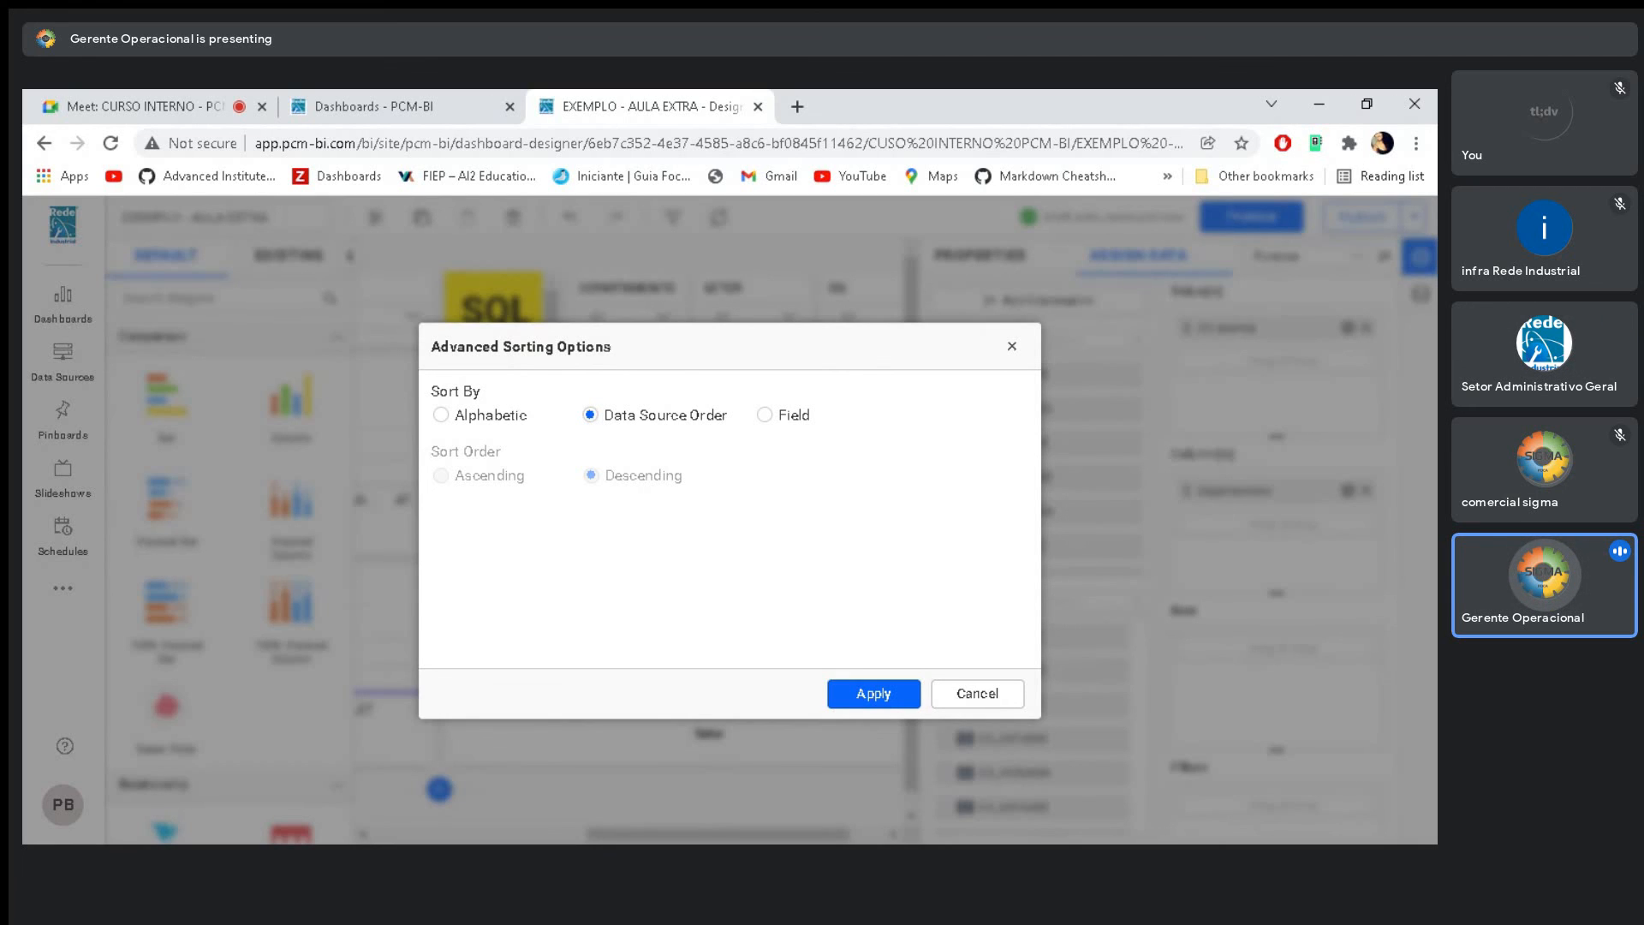
{"action": "left_click", "coordinate": [488, 415]}
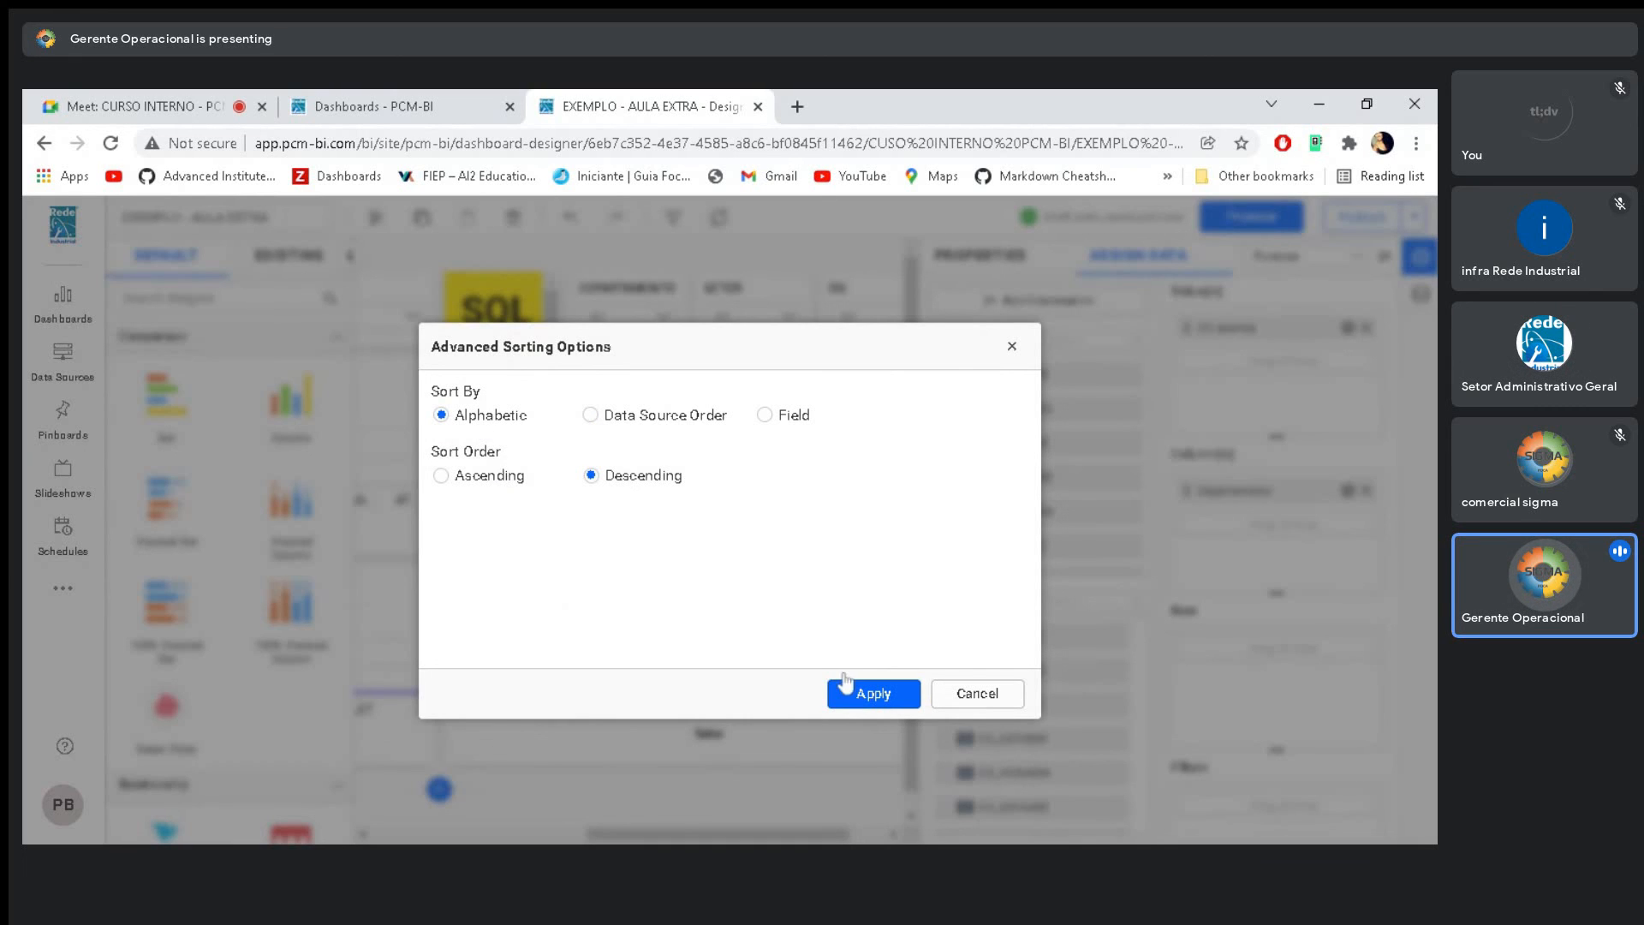
{"action": "left_click", "coordinate": [875, 694]}
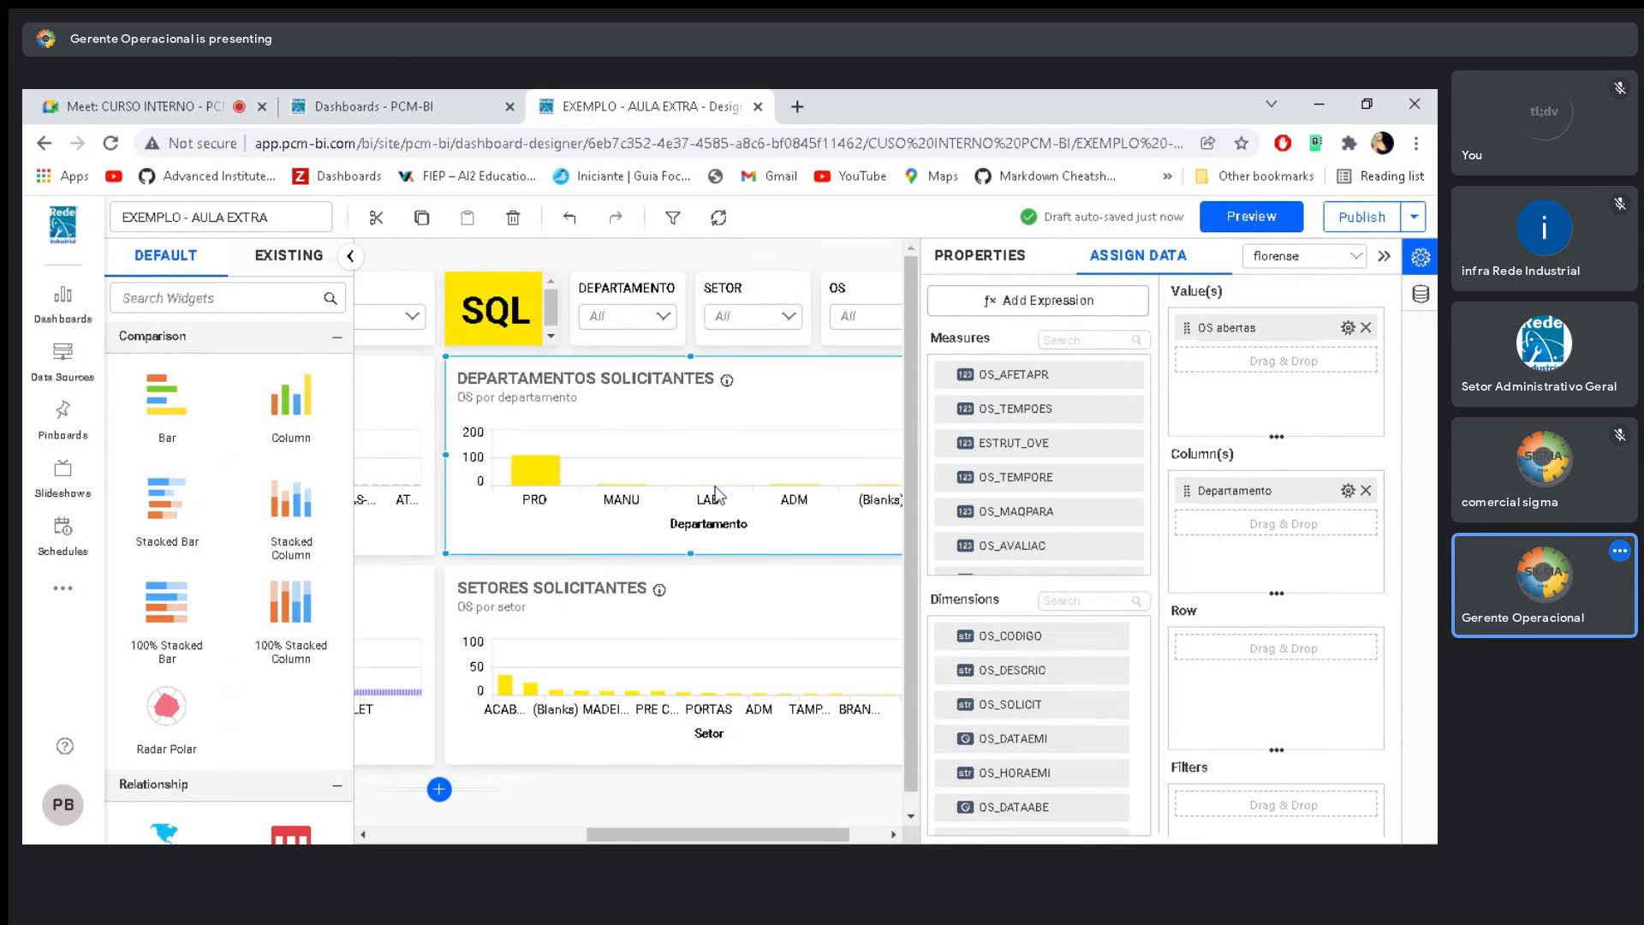
{"action": "left_click", "coordinate": [1246, 218]}
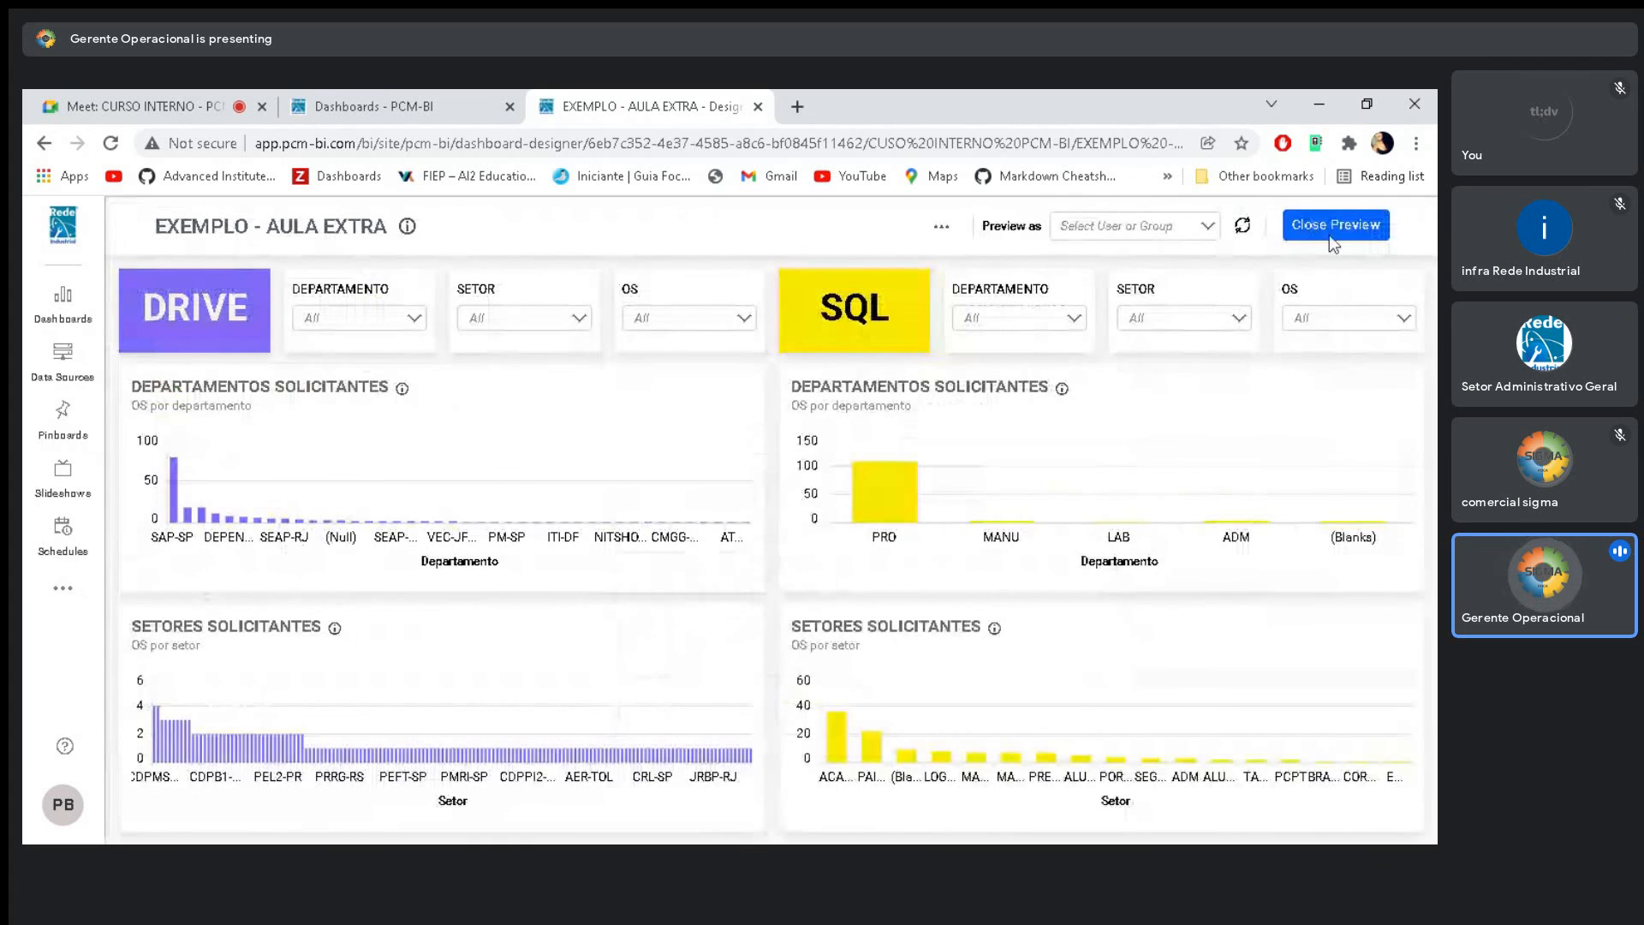
{"action": "left_click", "coordinate": [1329, 233]}
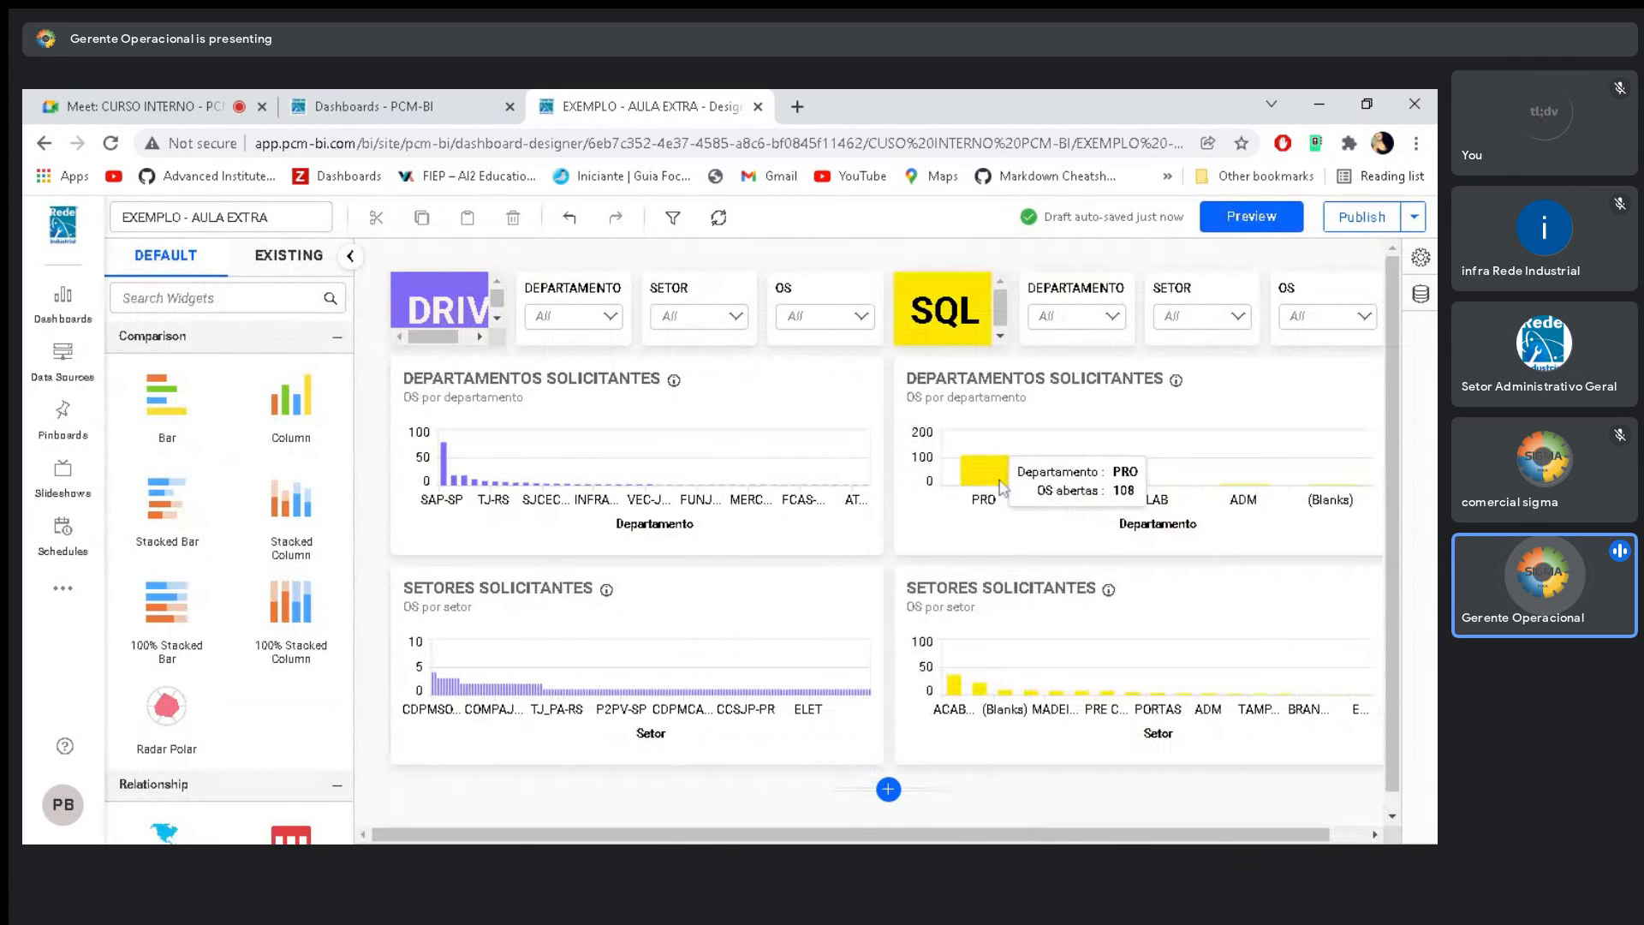
Reopen the data assignment of the SQL DEPARTAMENTOS SOLICITANTES chart and sort its Departamento column alphabetically in ascending order
{"action": "left_click", "coordinate": [1115, 416]}
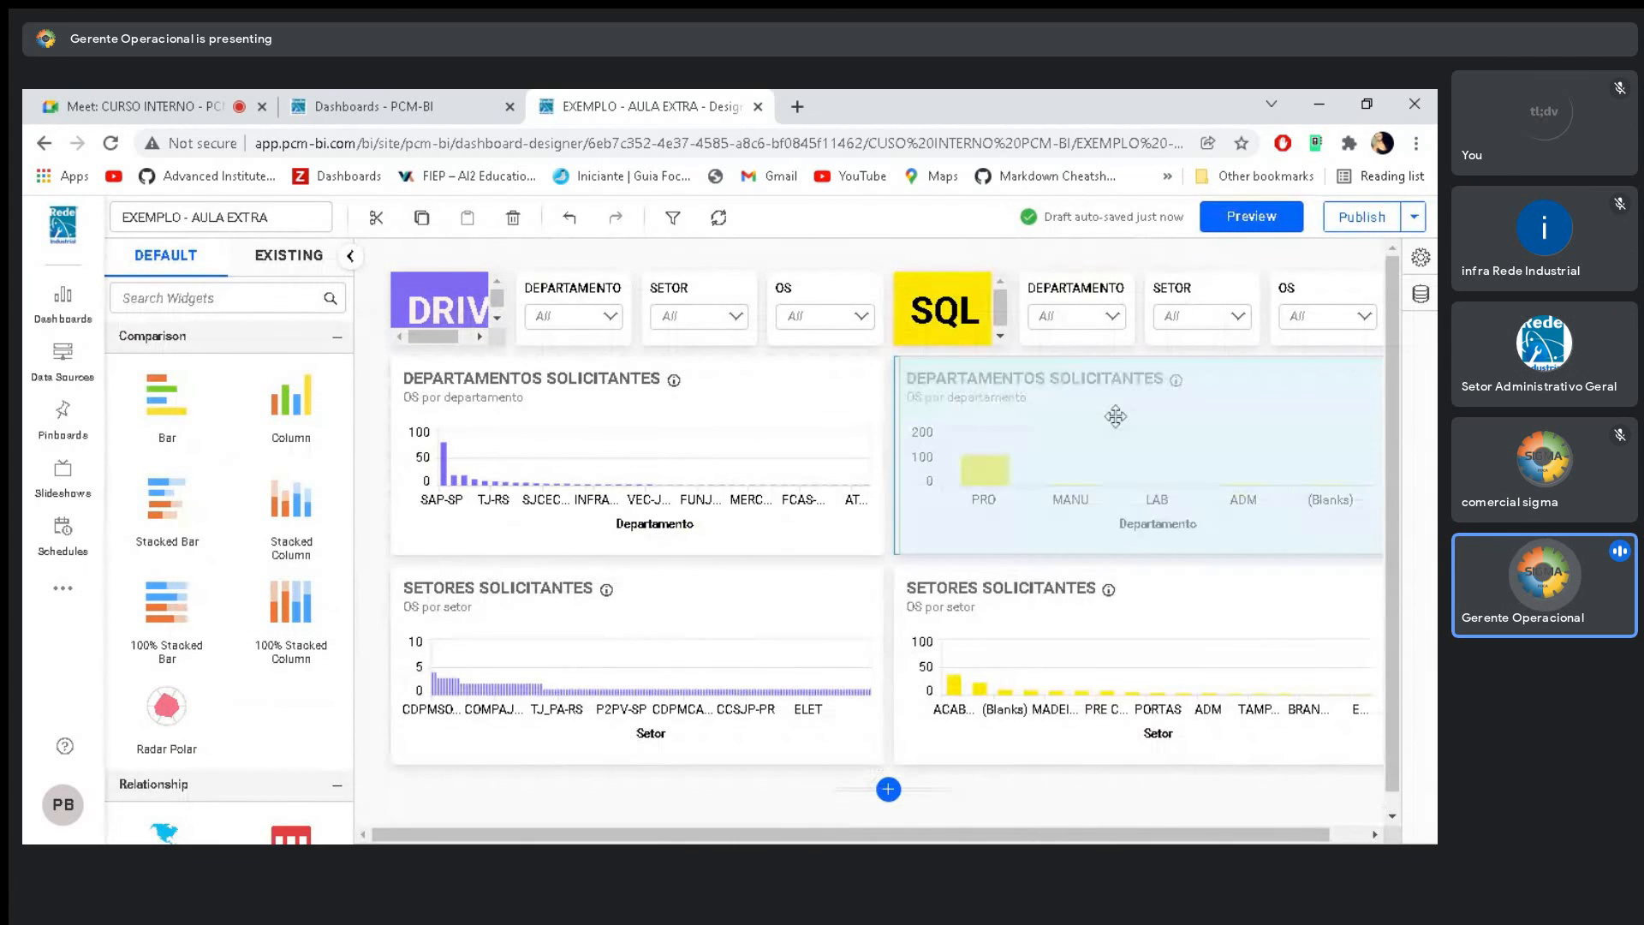
{"action": "left_click_drag", "start_coordinate": [1007, 826], "coordinate": [1313, 463]}
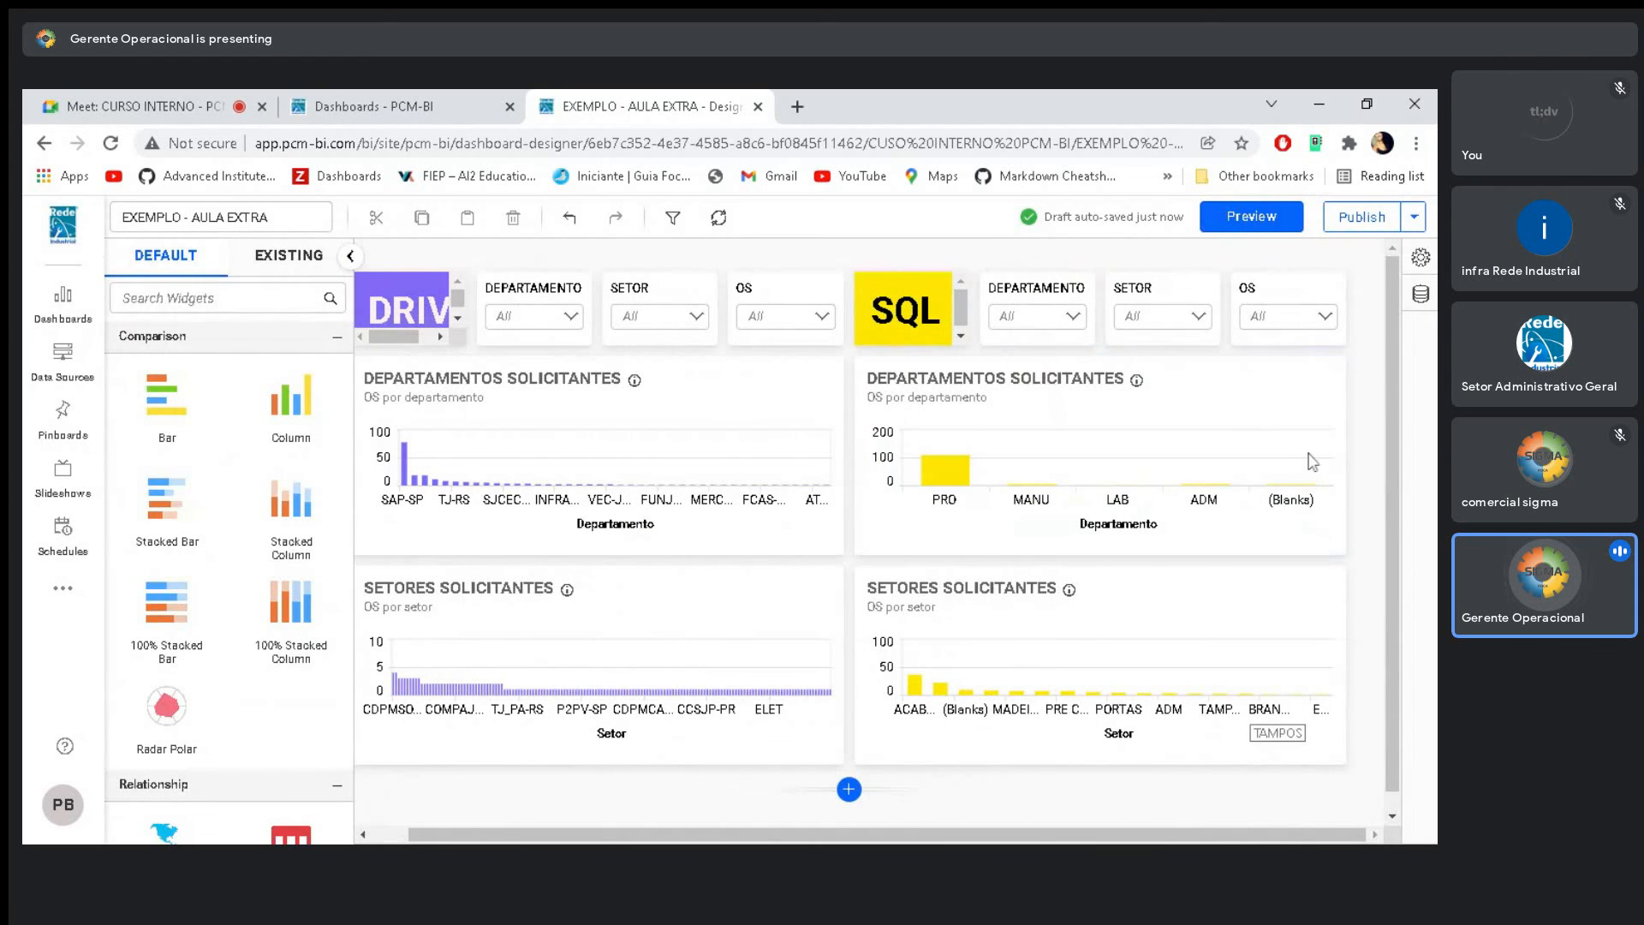
{"action": "left_click", "coordinate": [1313, 463]}
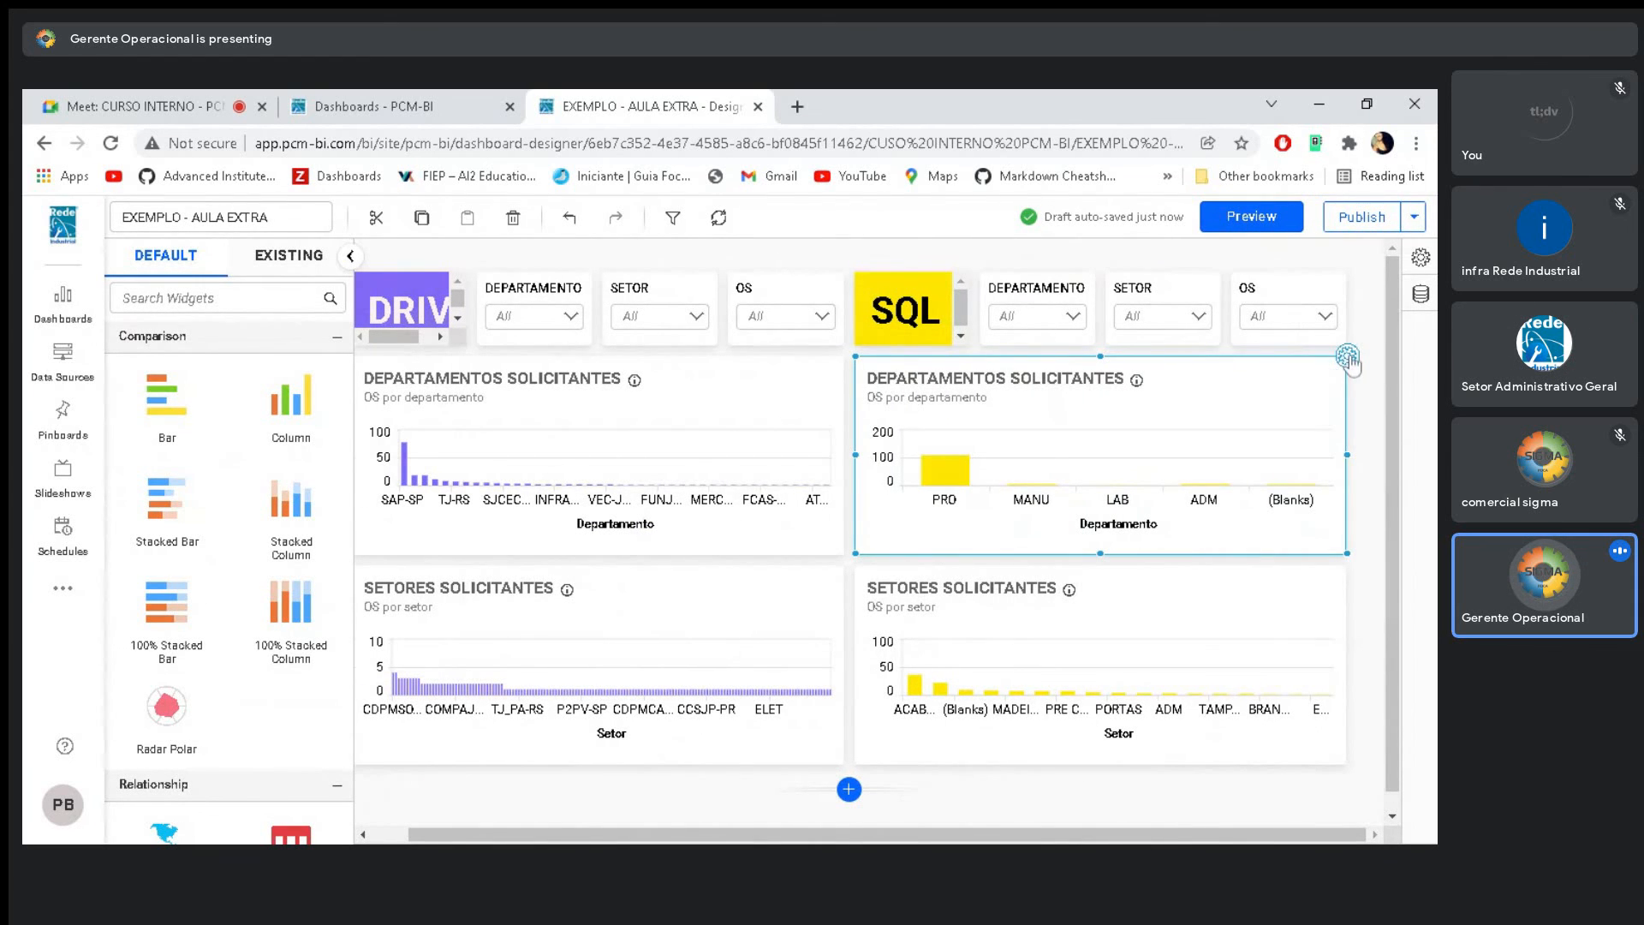
{"action": "left_click", "coordinate": [1348, 357]}
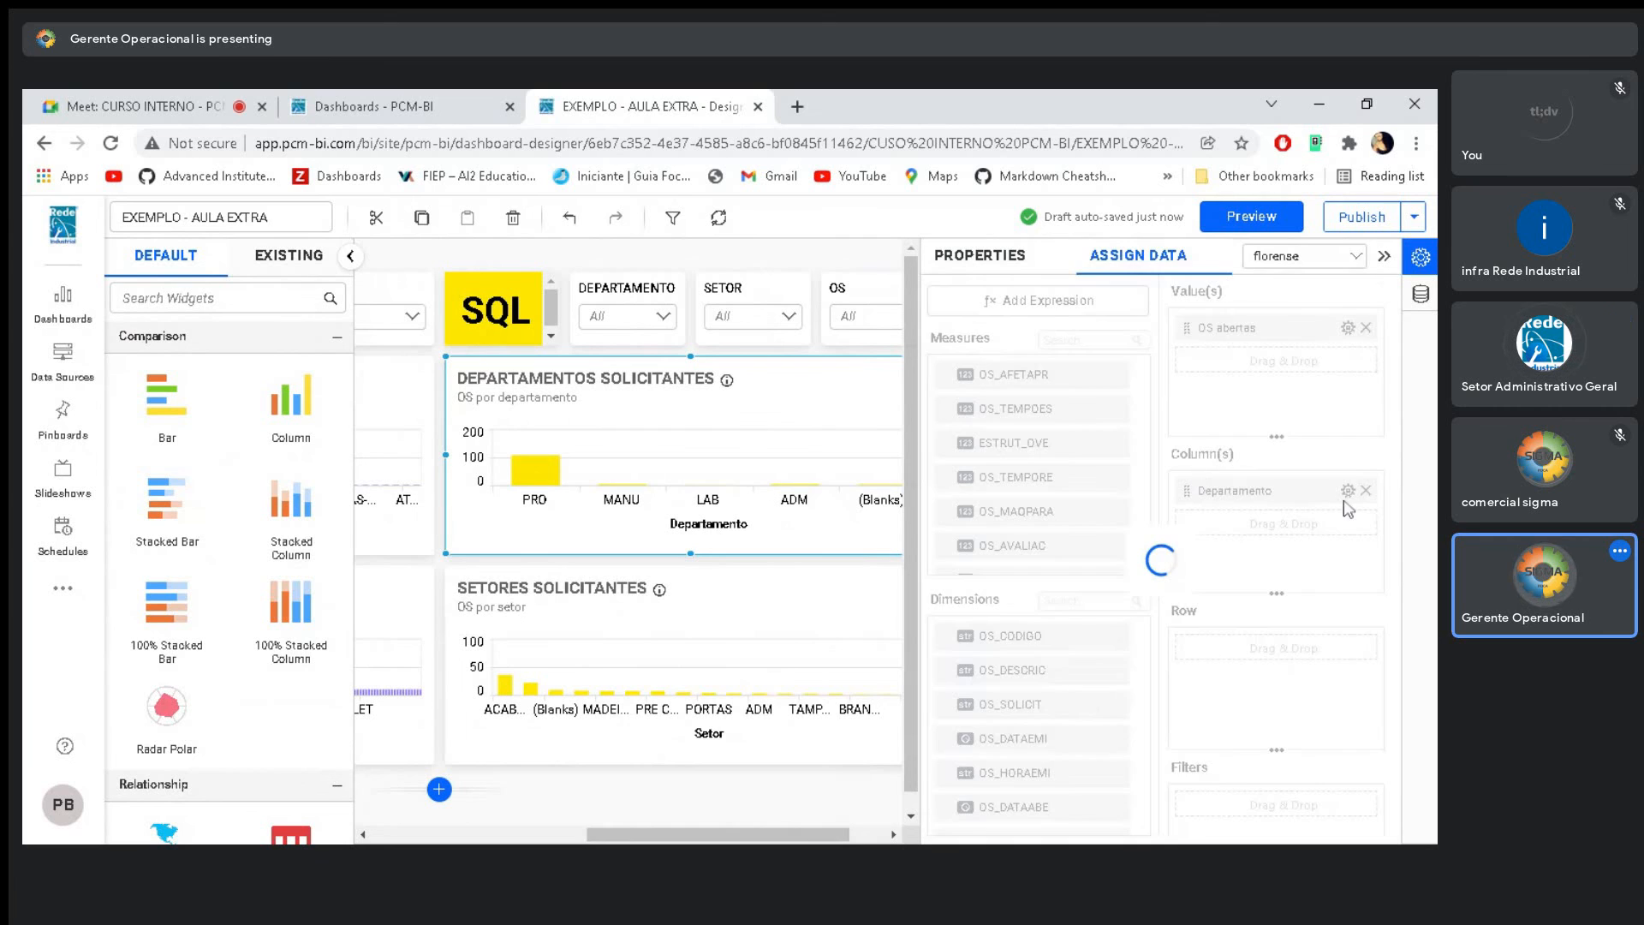
{"action": "left_click", "coordinate": [1348, 491]}
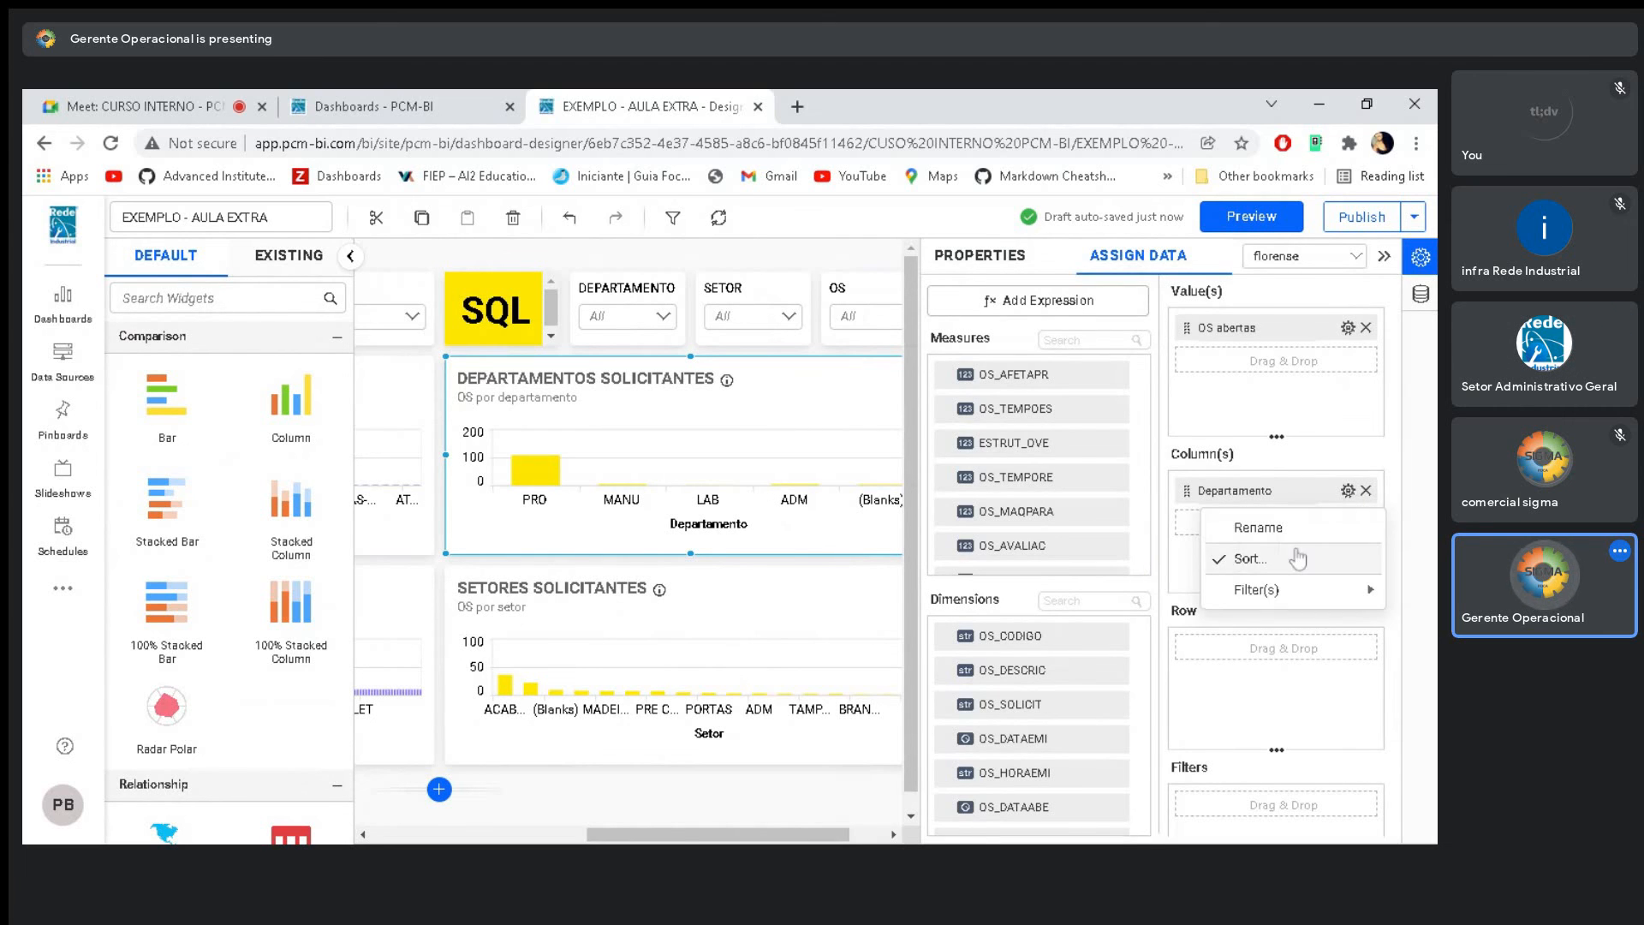
{"action": "left_click", "coordinate": [1298, 558]}
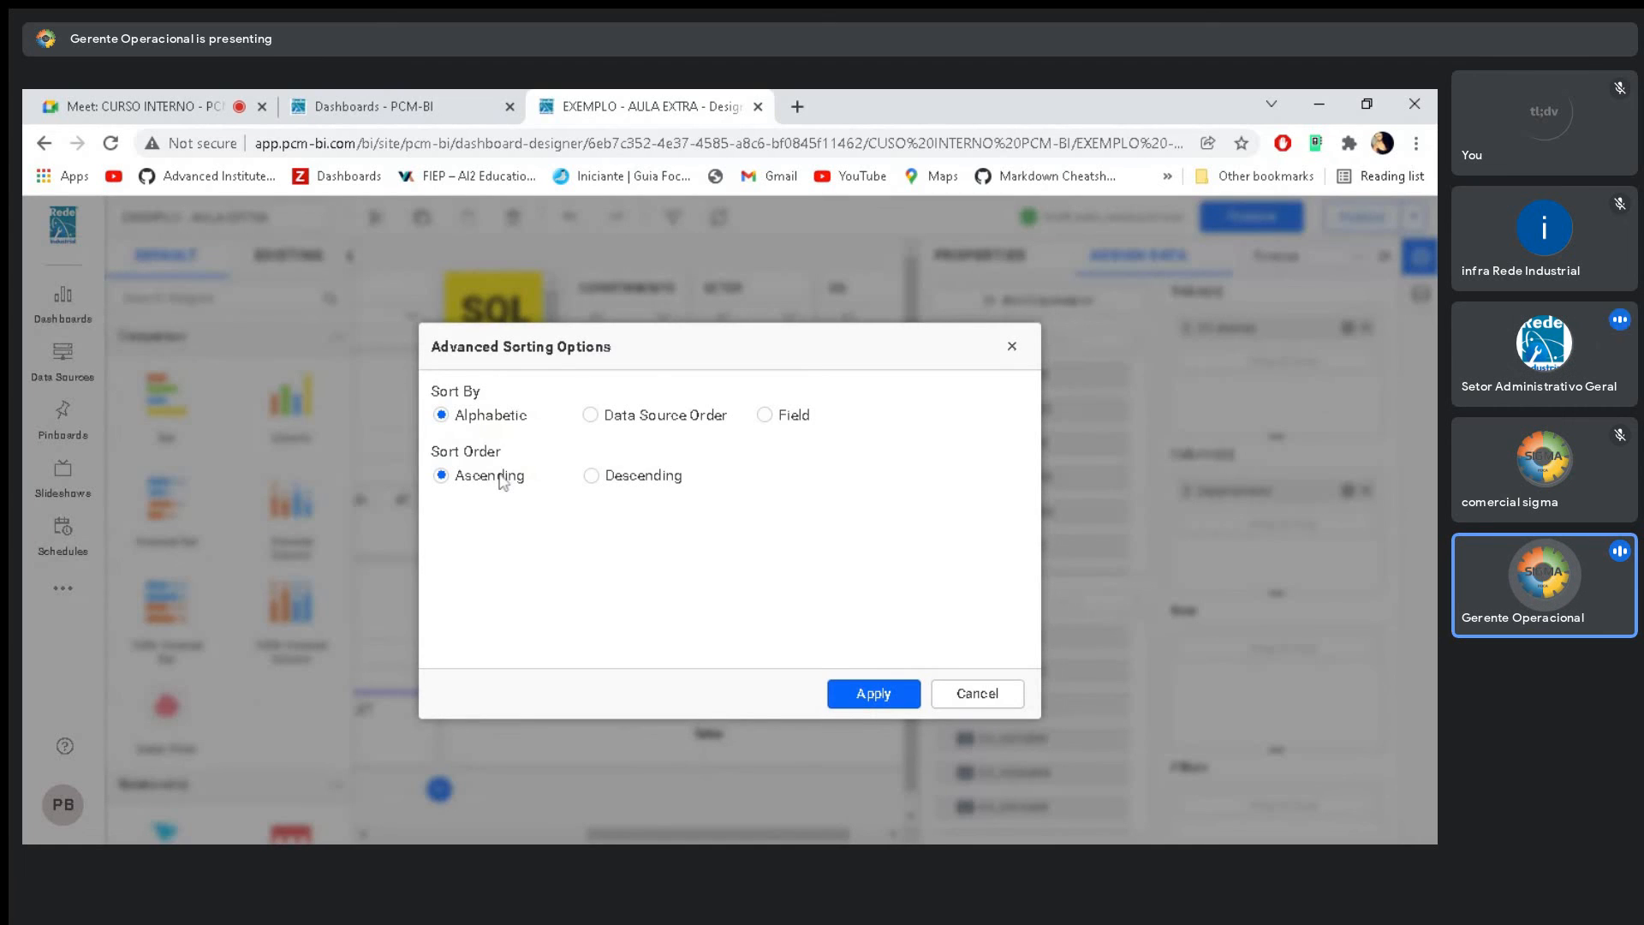
{"action": "left_click", "coordinate": [867, 698]}
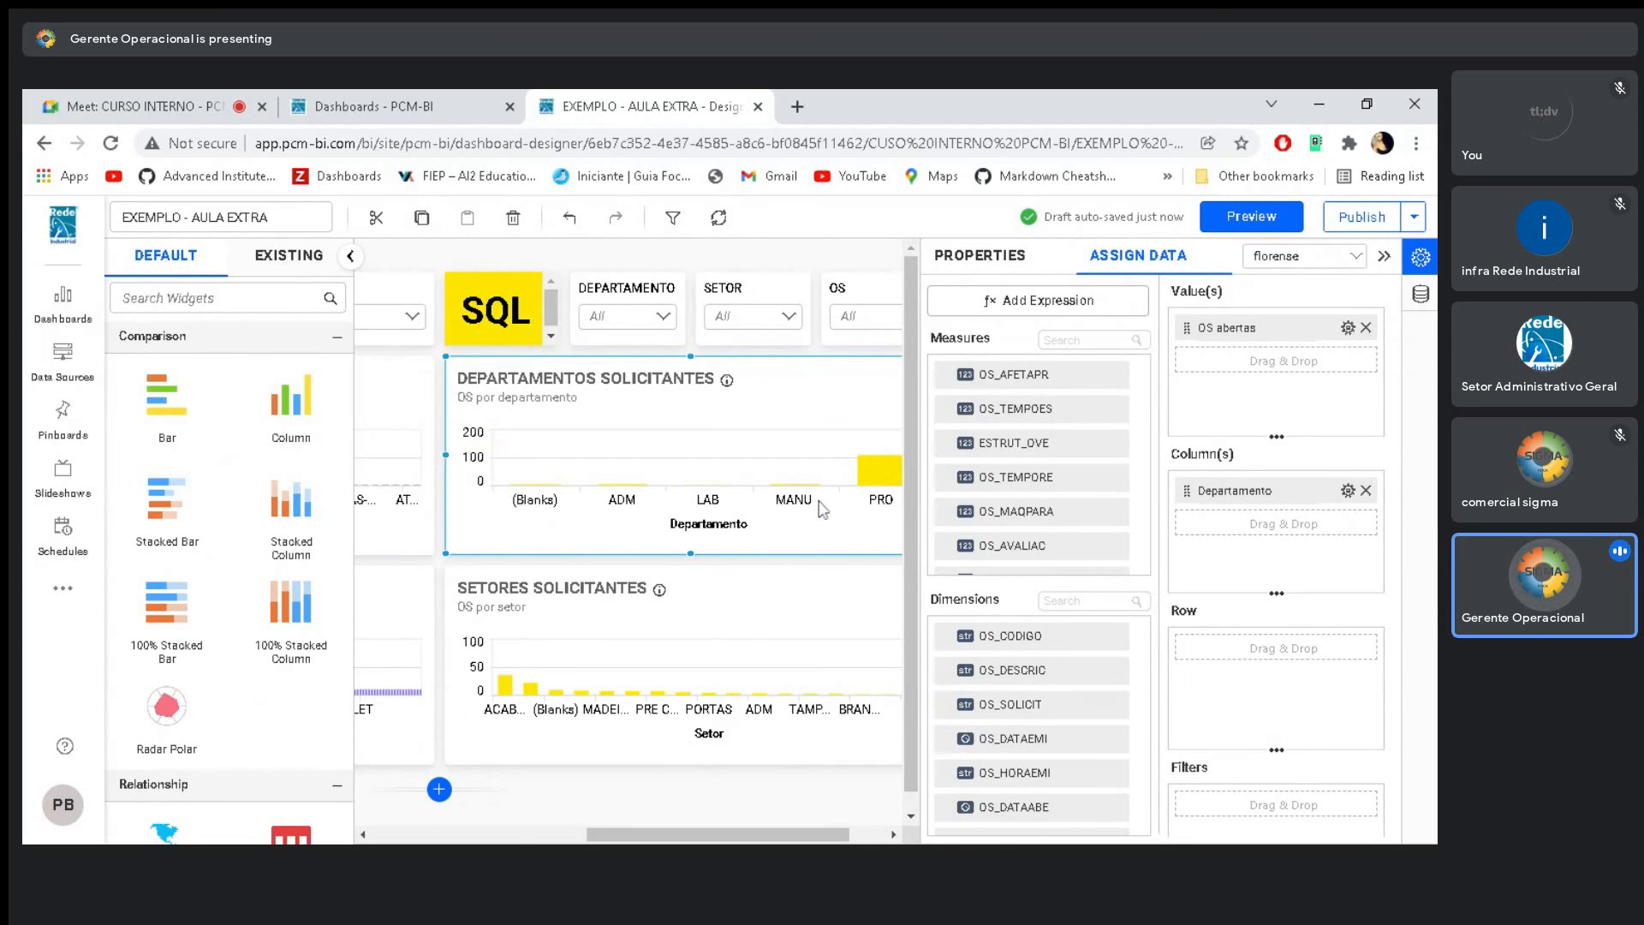
Set the Departamento column of the SQL departments chart to sort by Data Source Order
{"action": "left_click", "coordinate": [1349, 491]}
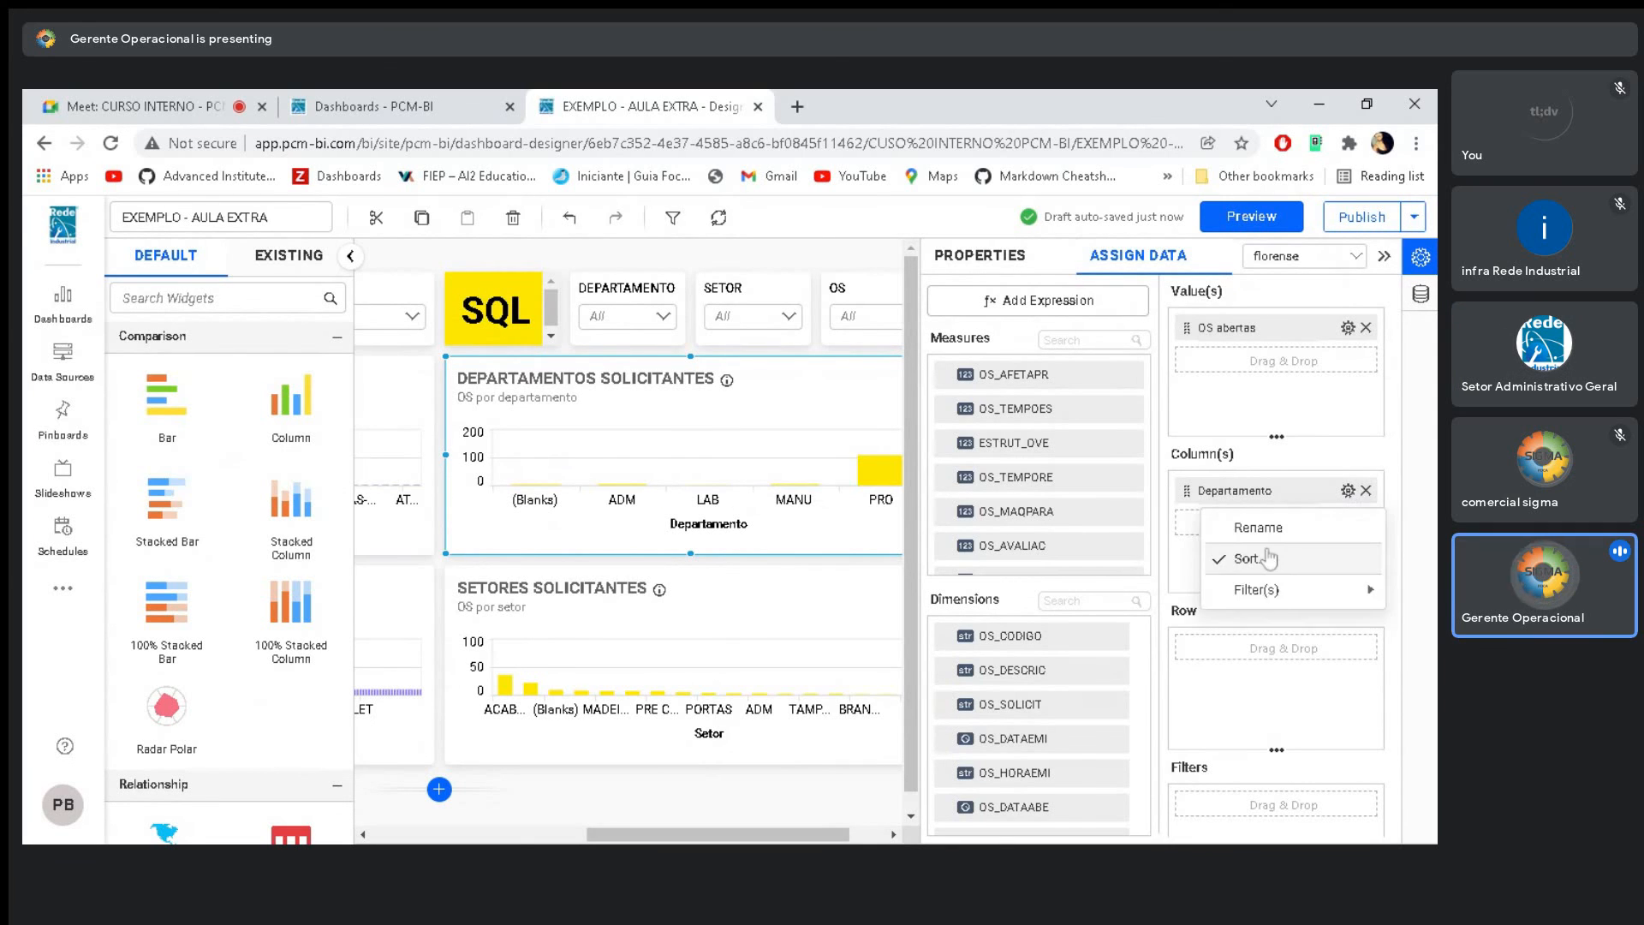
{"action": "left_click", "coordinate": [1252, 558]}
{"action": "left_click", "coordinate": [604, 420]}
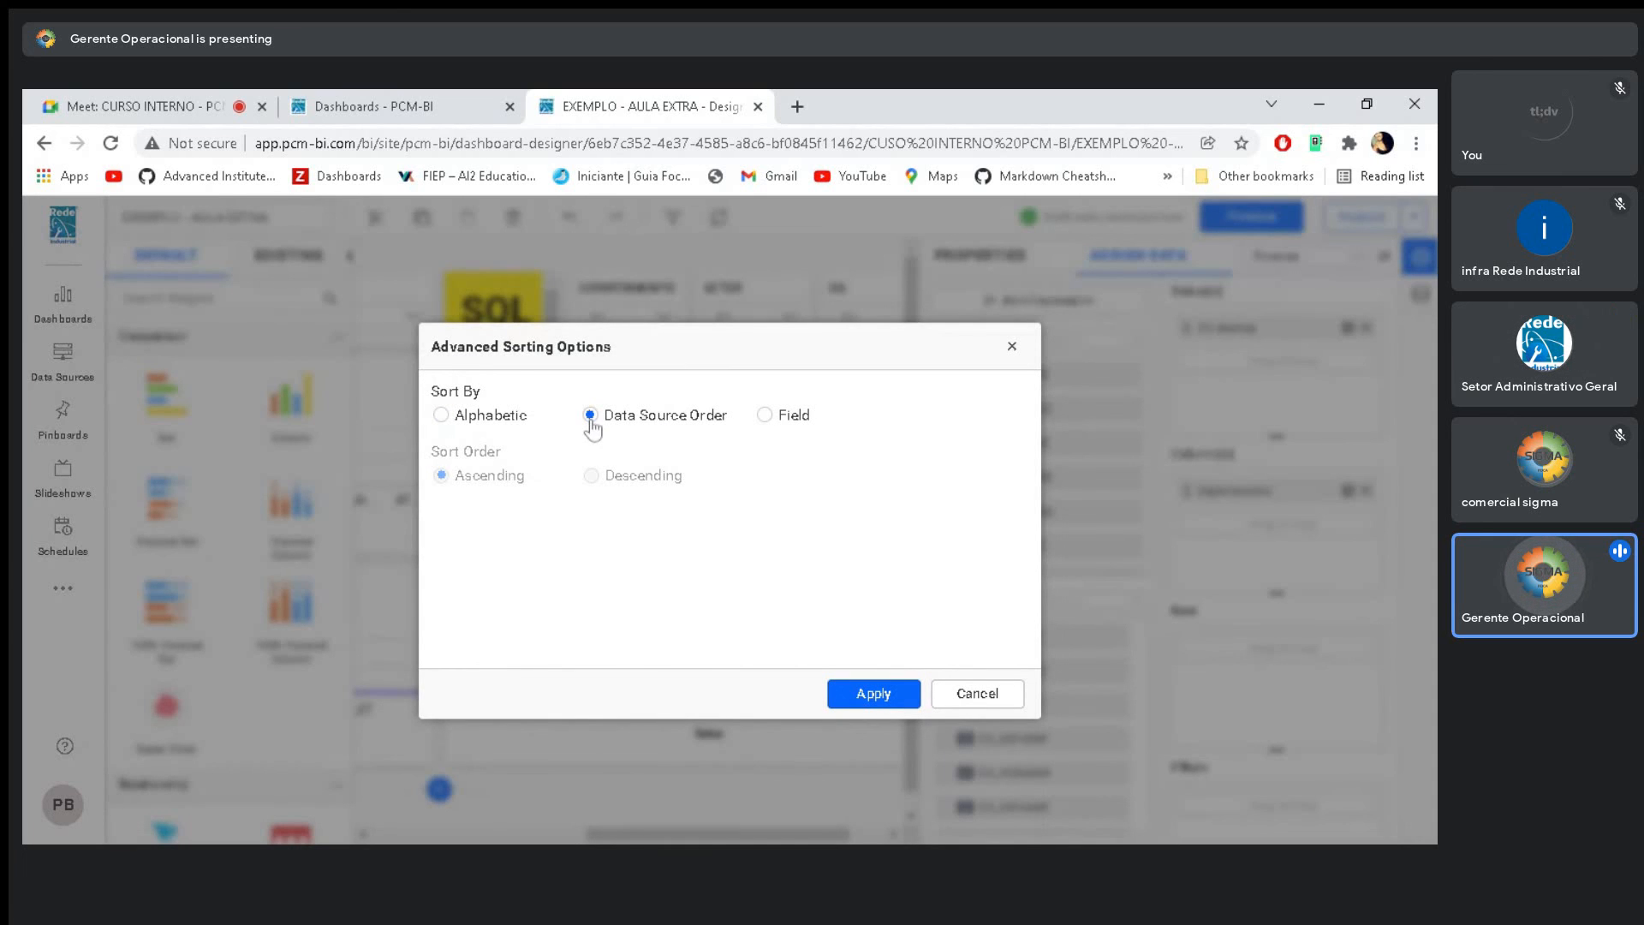
{"action": "left_click", "coordinate": [874, 695]}
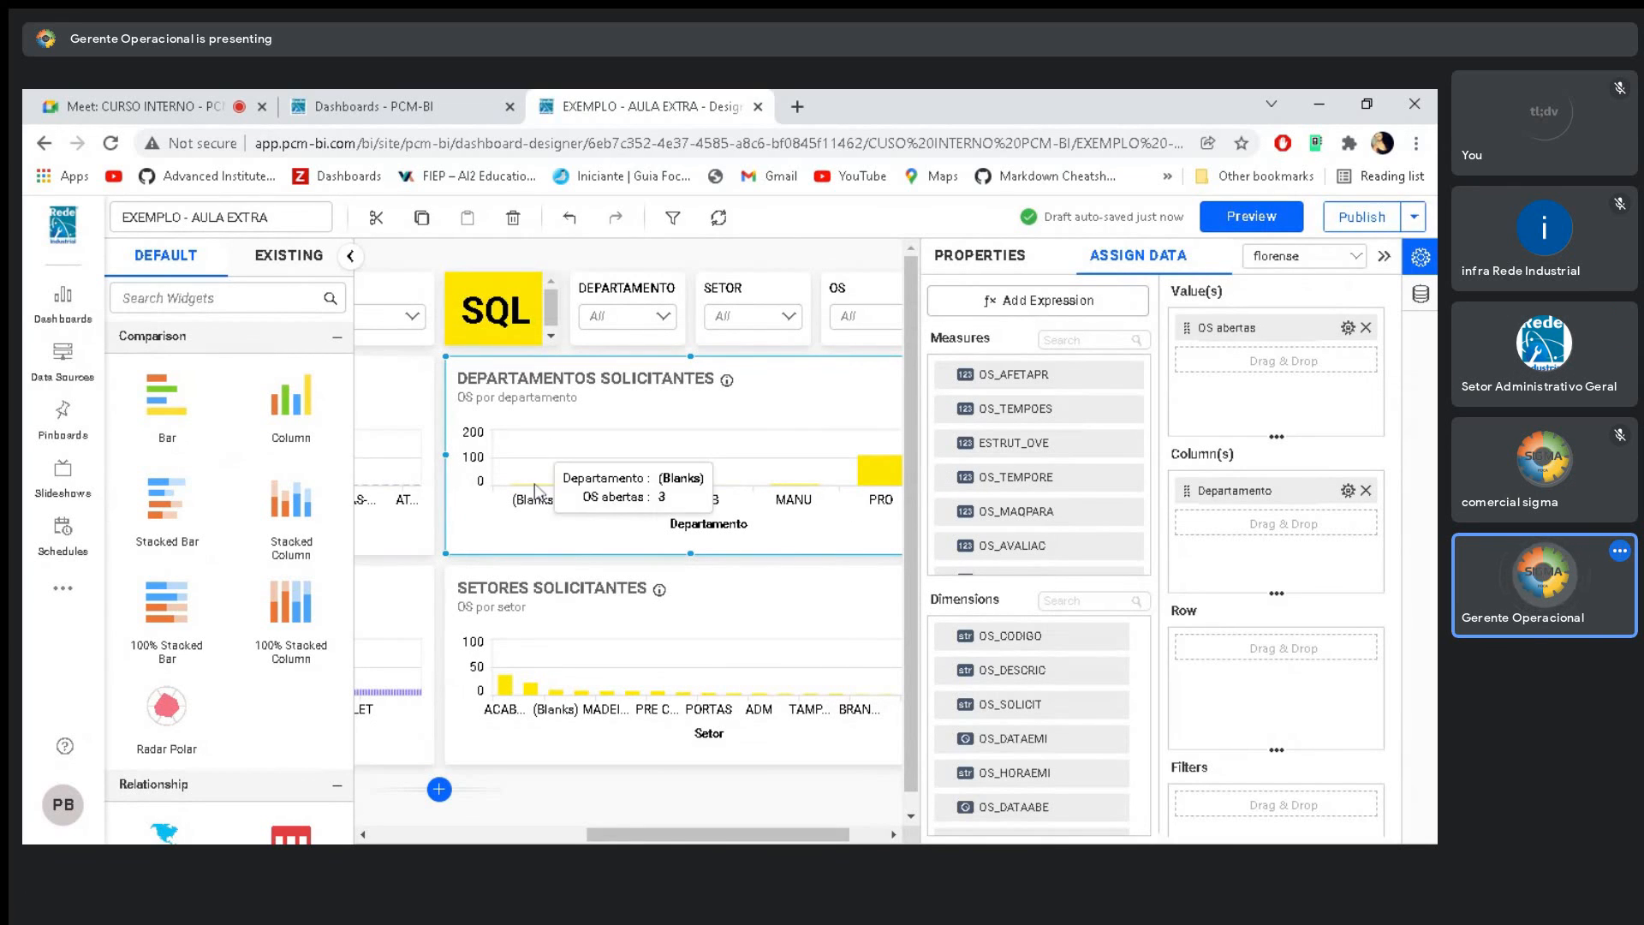
Sort the Departamento column by the field SET_CODIGO, using Count in descending order
{"action": "left_click", "coordinate": [1348, 490]}
{"action": "left_click", "coordinate": [1233, 561]}
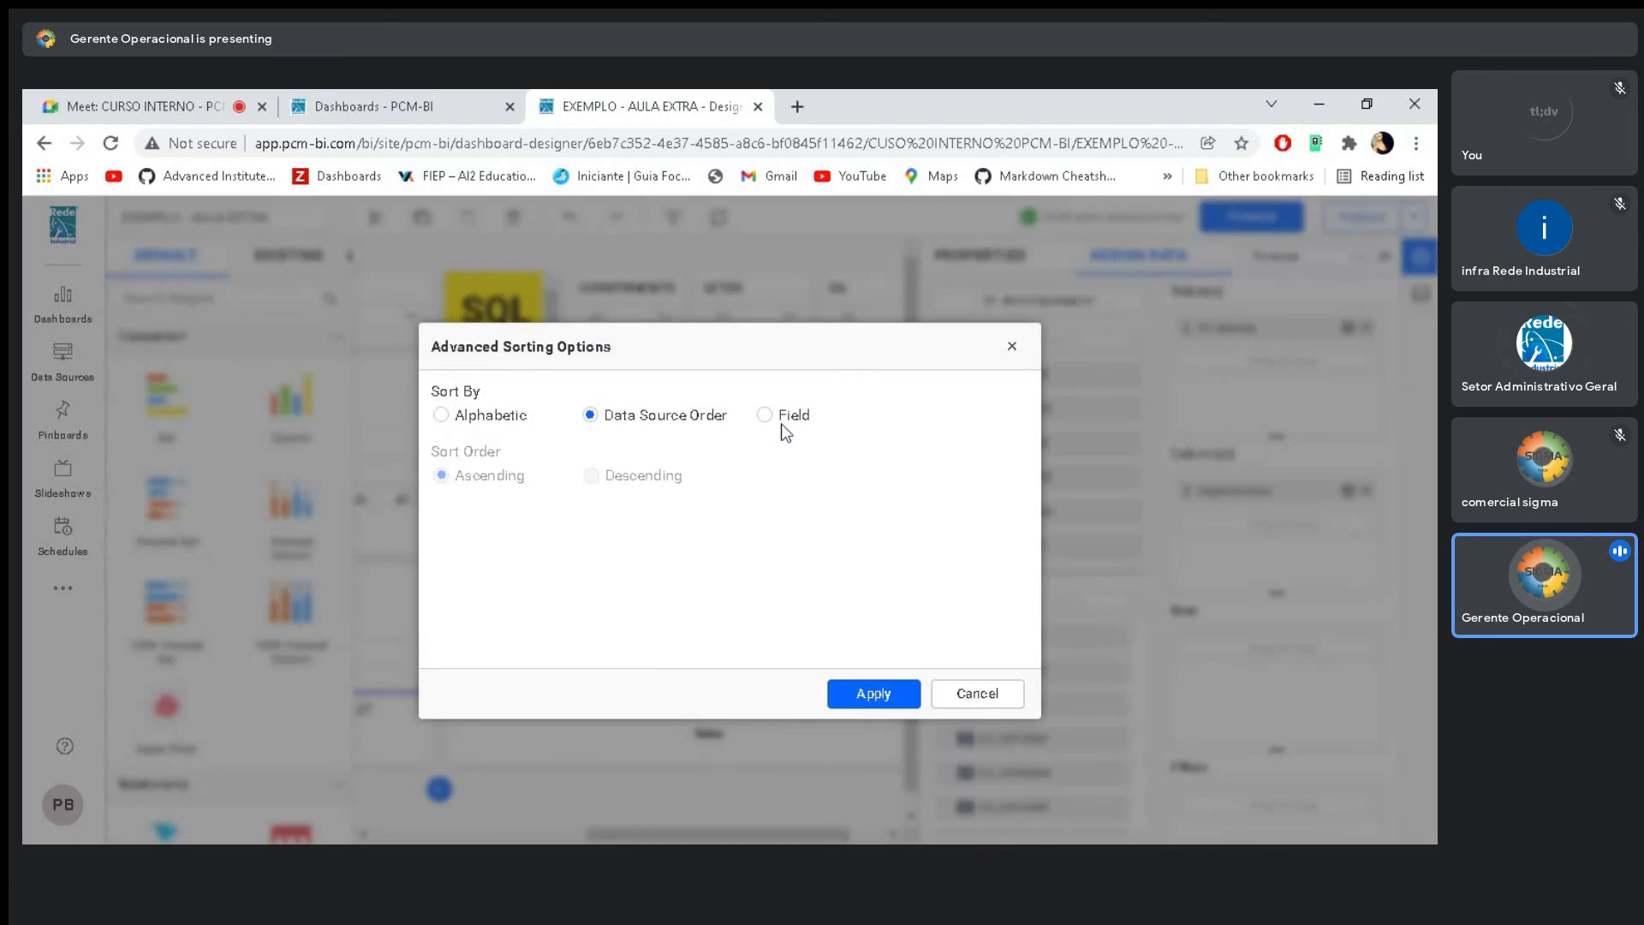
{"action": "left_click", "coordinate": [763, 420]}
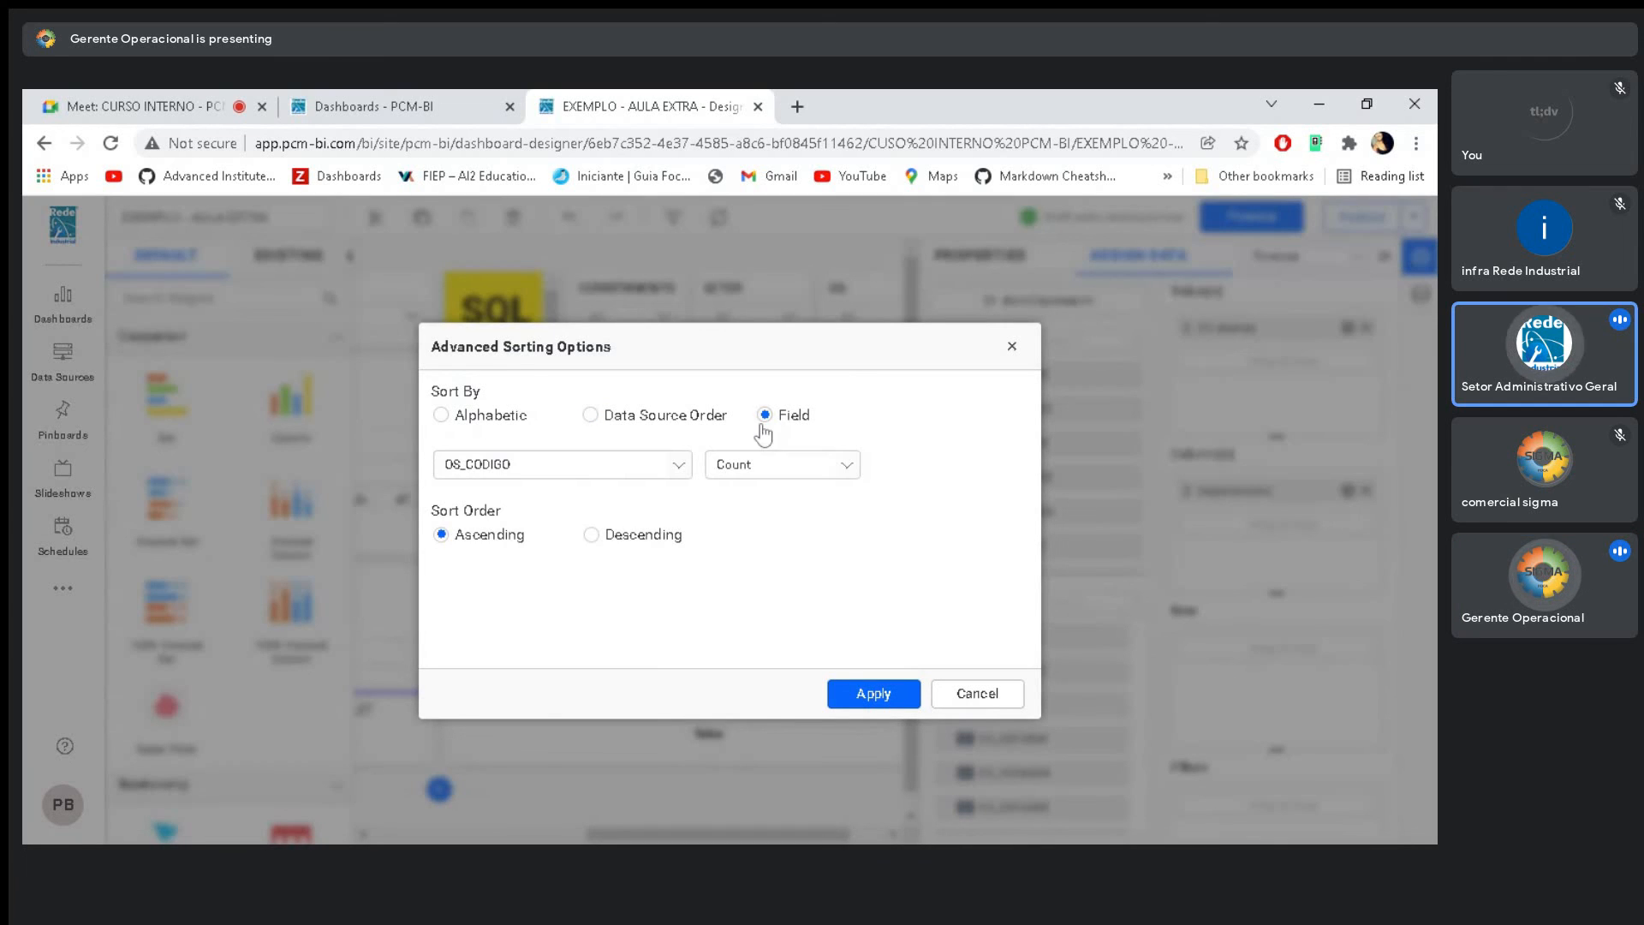
{"action": "left_click", "coordinate": [680, 465]}
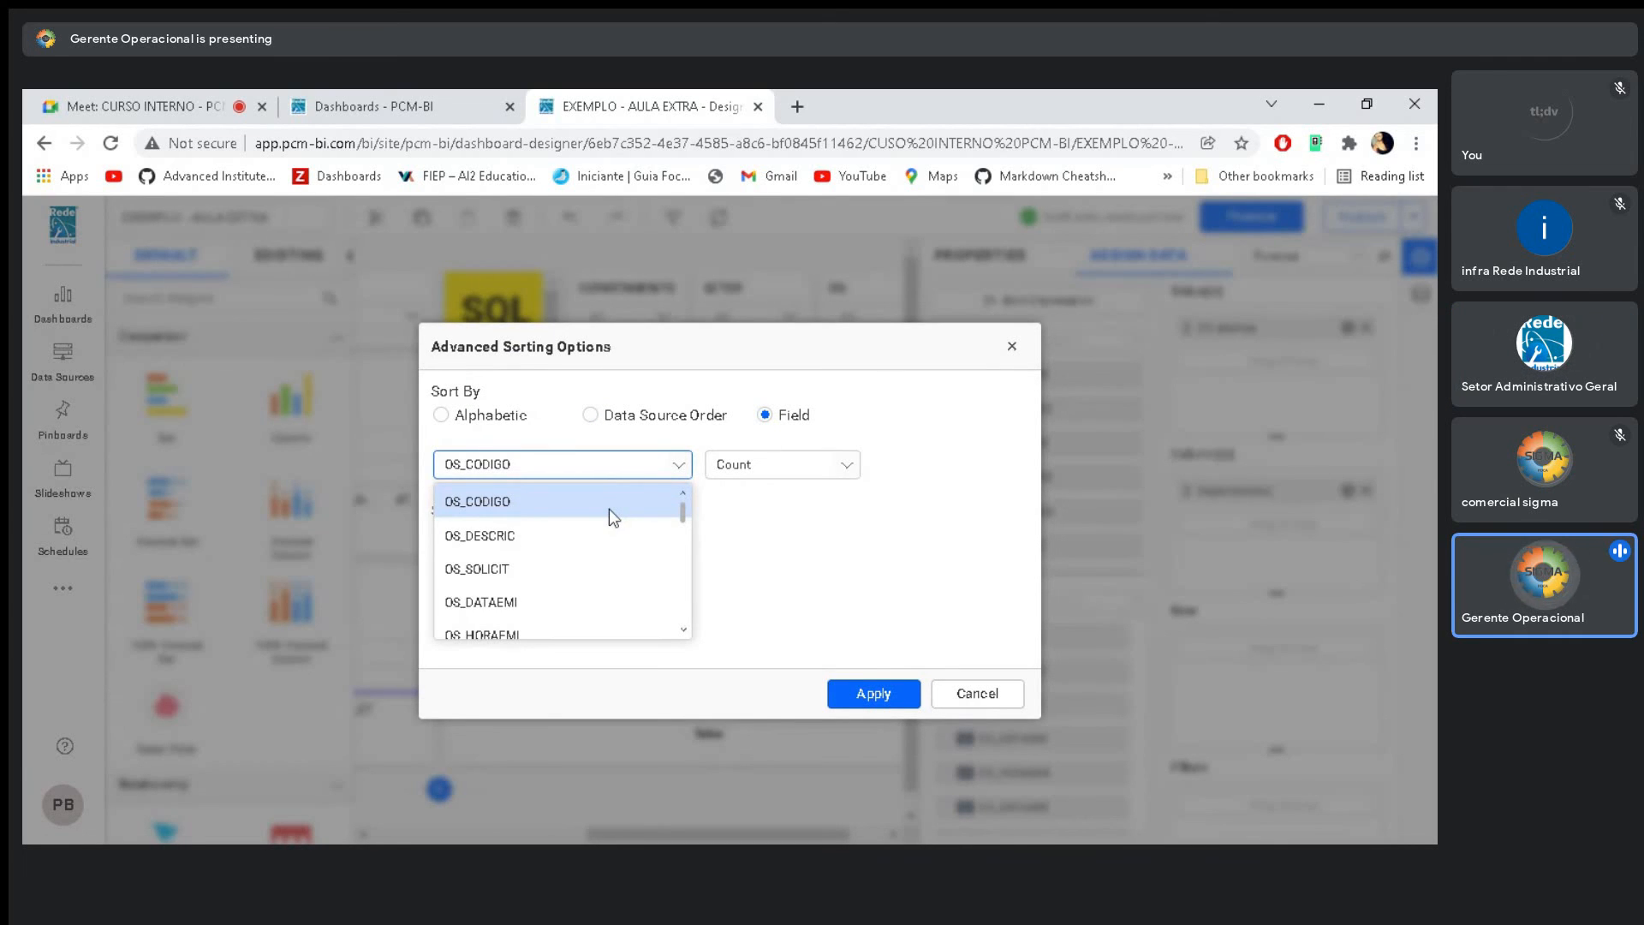
{"action": "left_click", "coordinate": [609, 506]}
{"action": "left_click", "coordinate": [591, 536]}
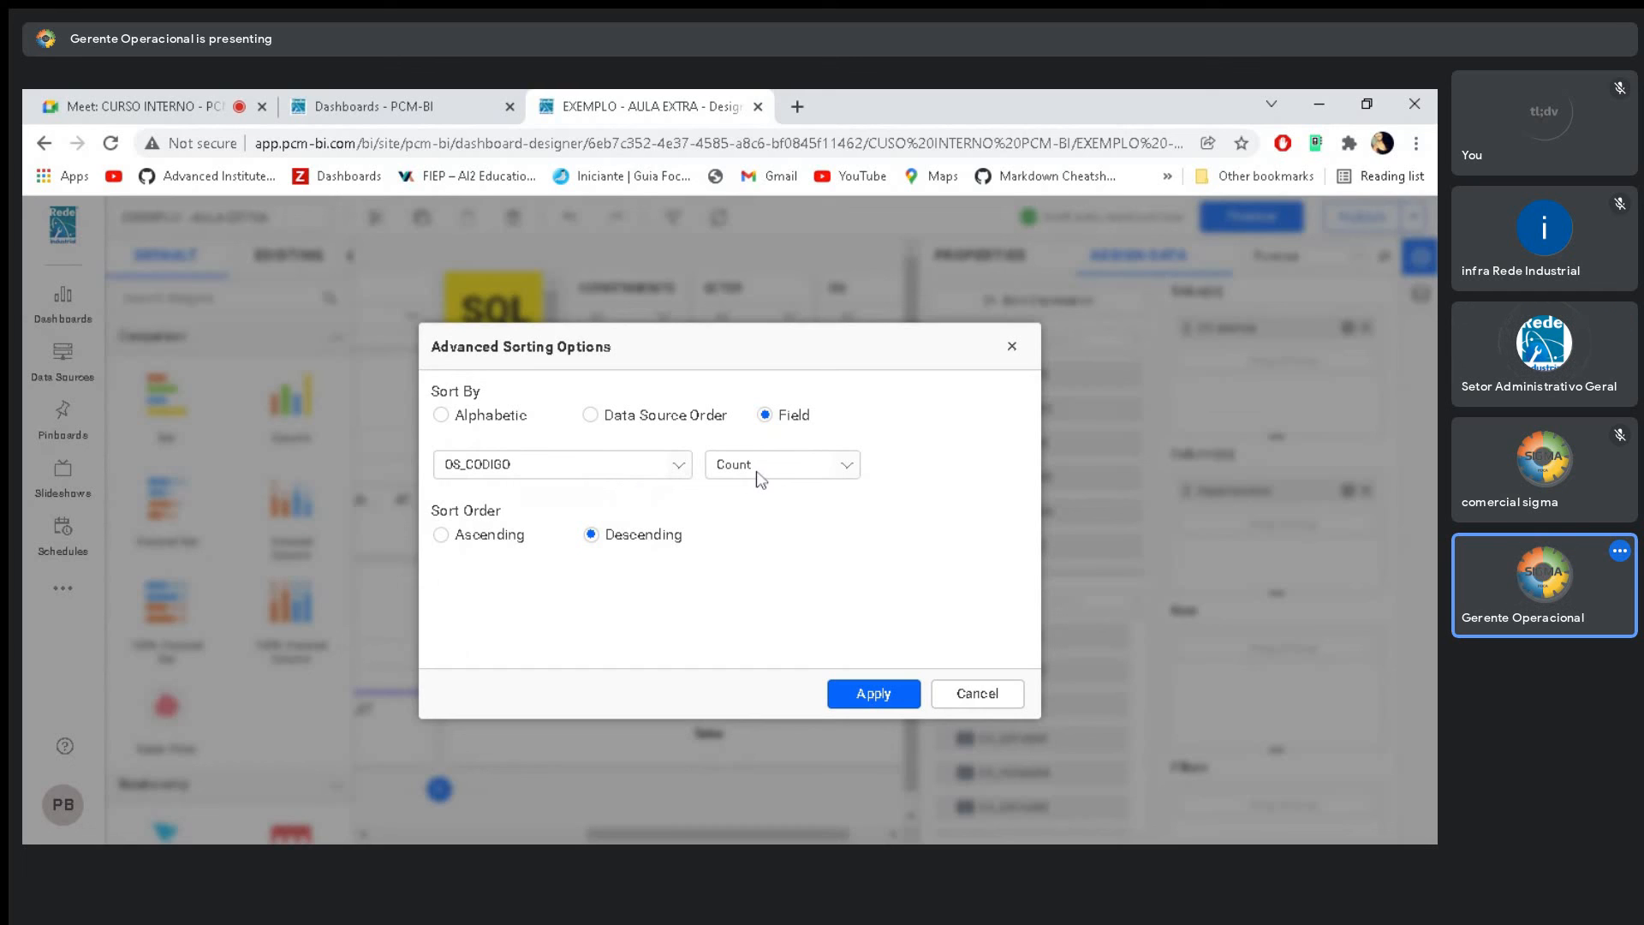
{"action": "left_click", "coordinate": [669, 473]}
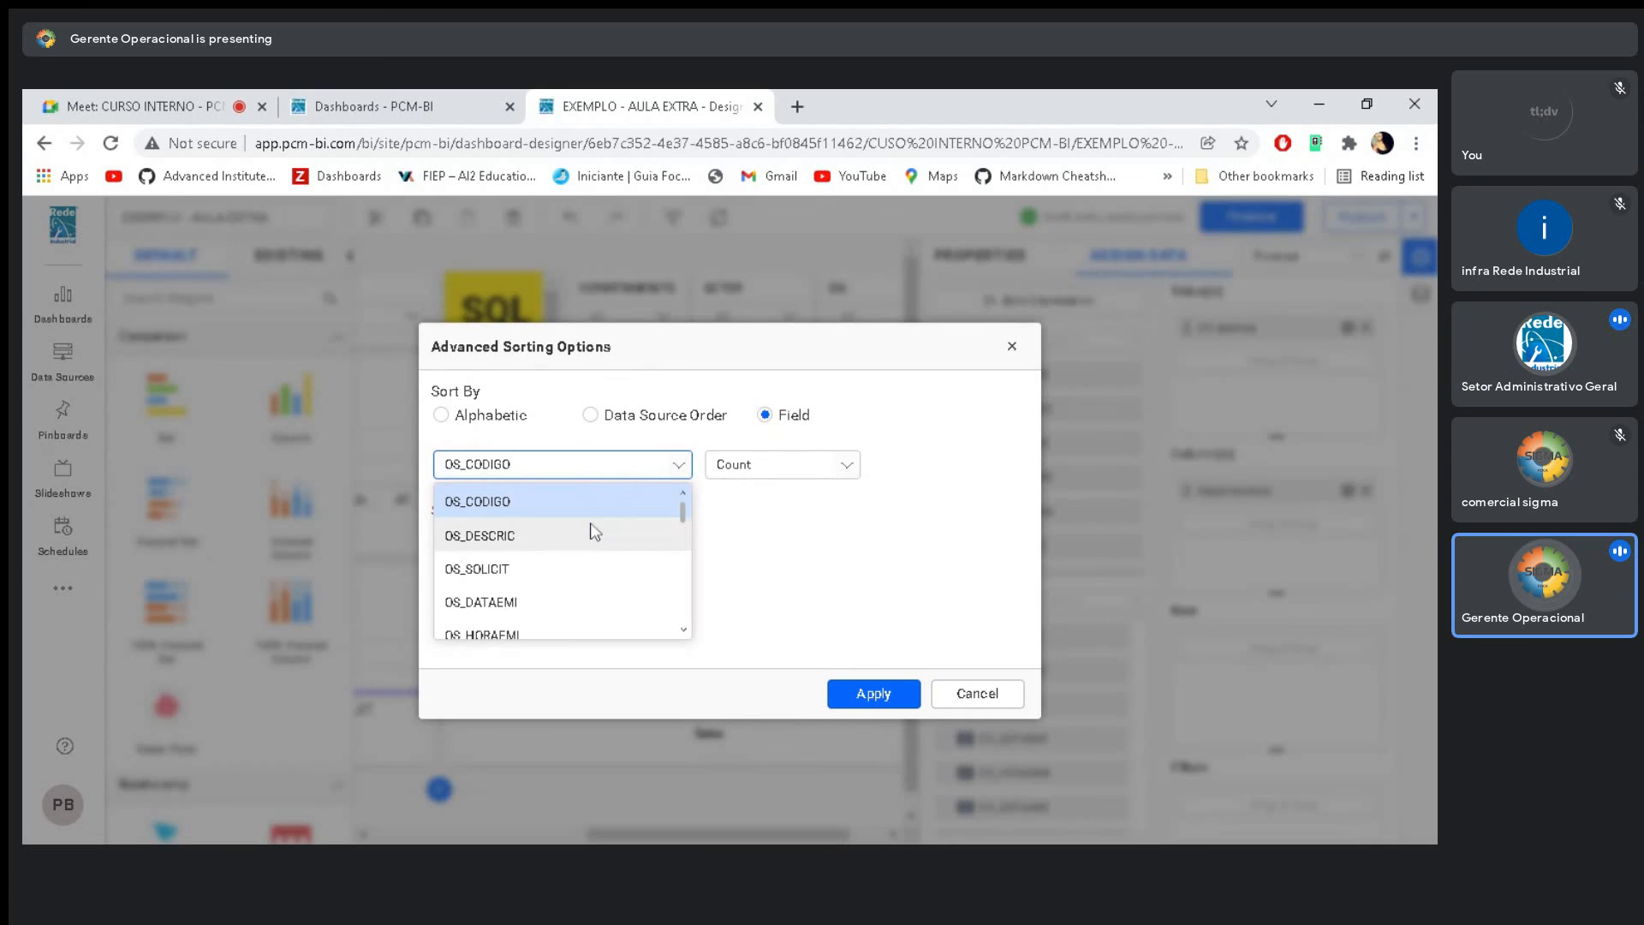
{"action": "scroll", "coordinate": [587, 531], "scroll_direction": "down", "scroll_amount": 5}
{"action": "scroll", "coordinate": [591, 541], "scroll_direction": "down", "scroll_amount": 3}
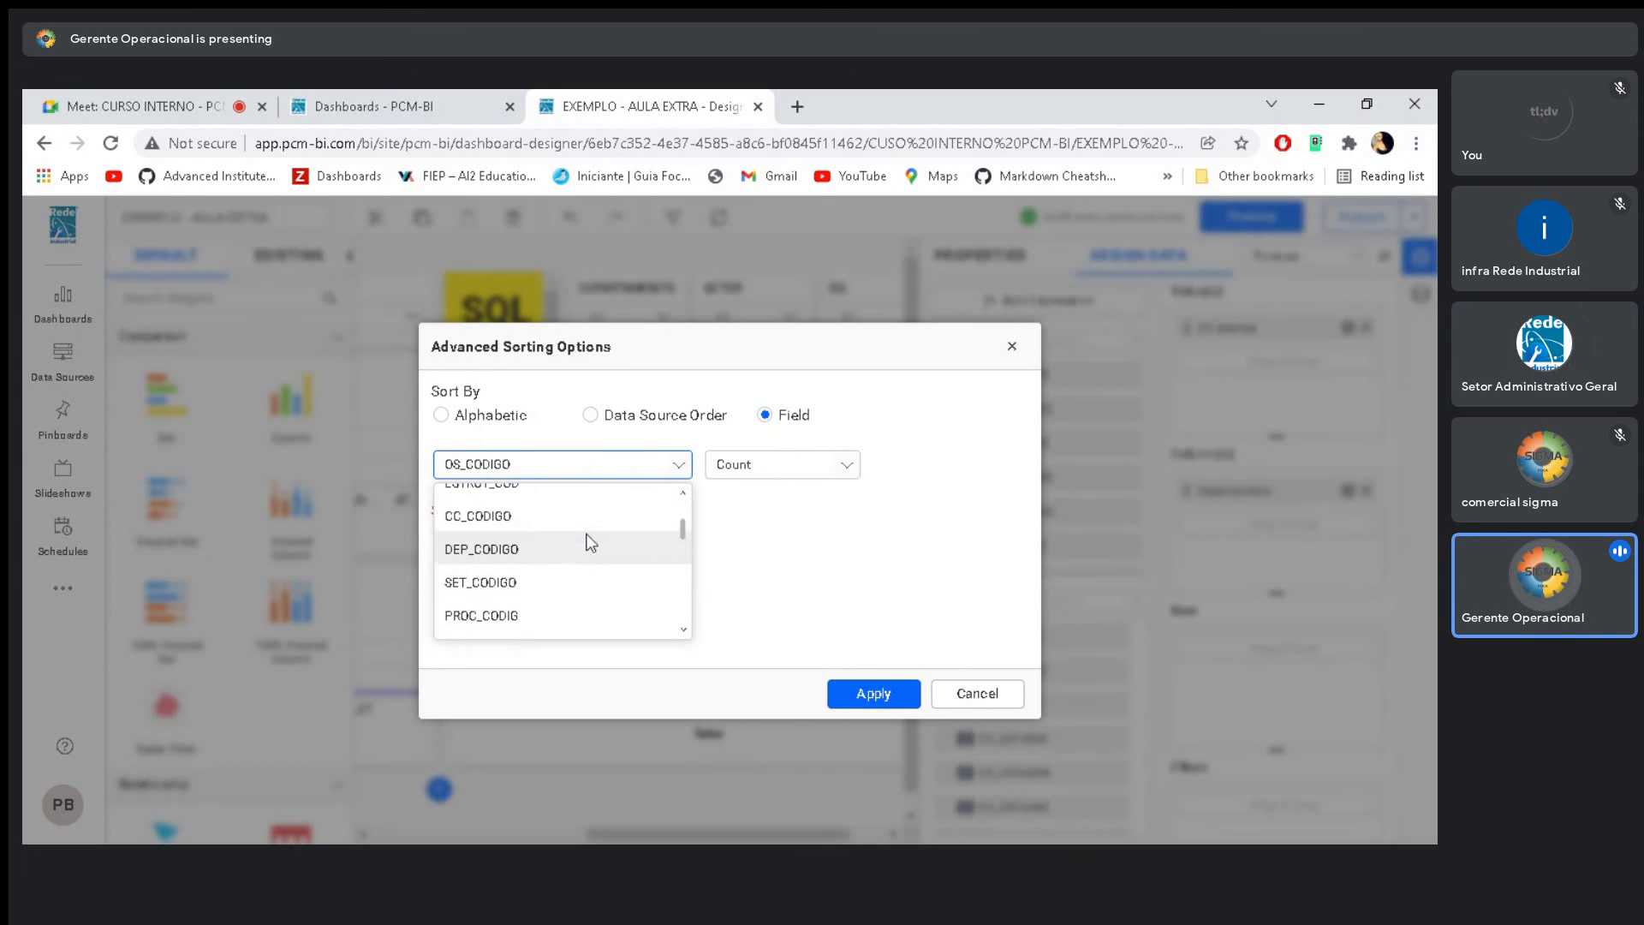
{"action": "scroll", "coordinate": [591, 542], "scroll_direction": "down", "scroll_amount": 1}
{"action": "left_click", "coordinate": [513, 526]}
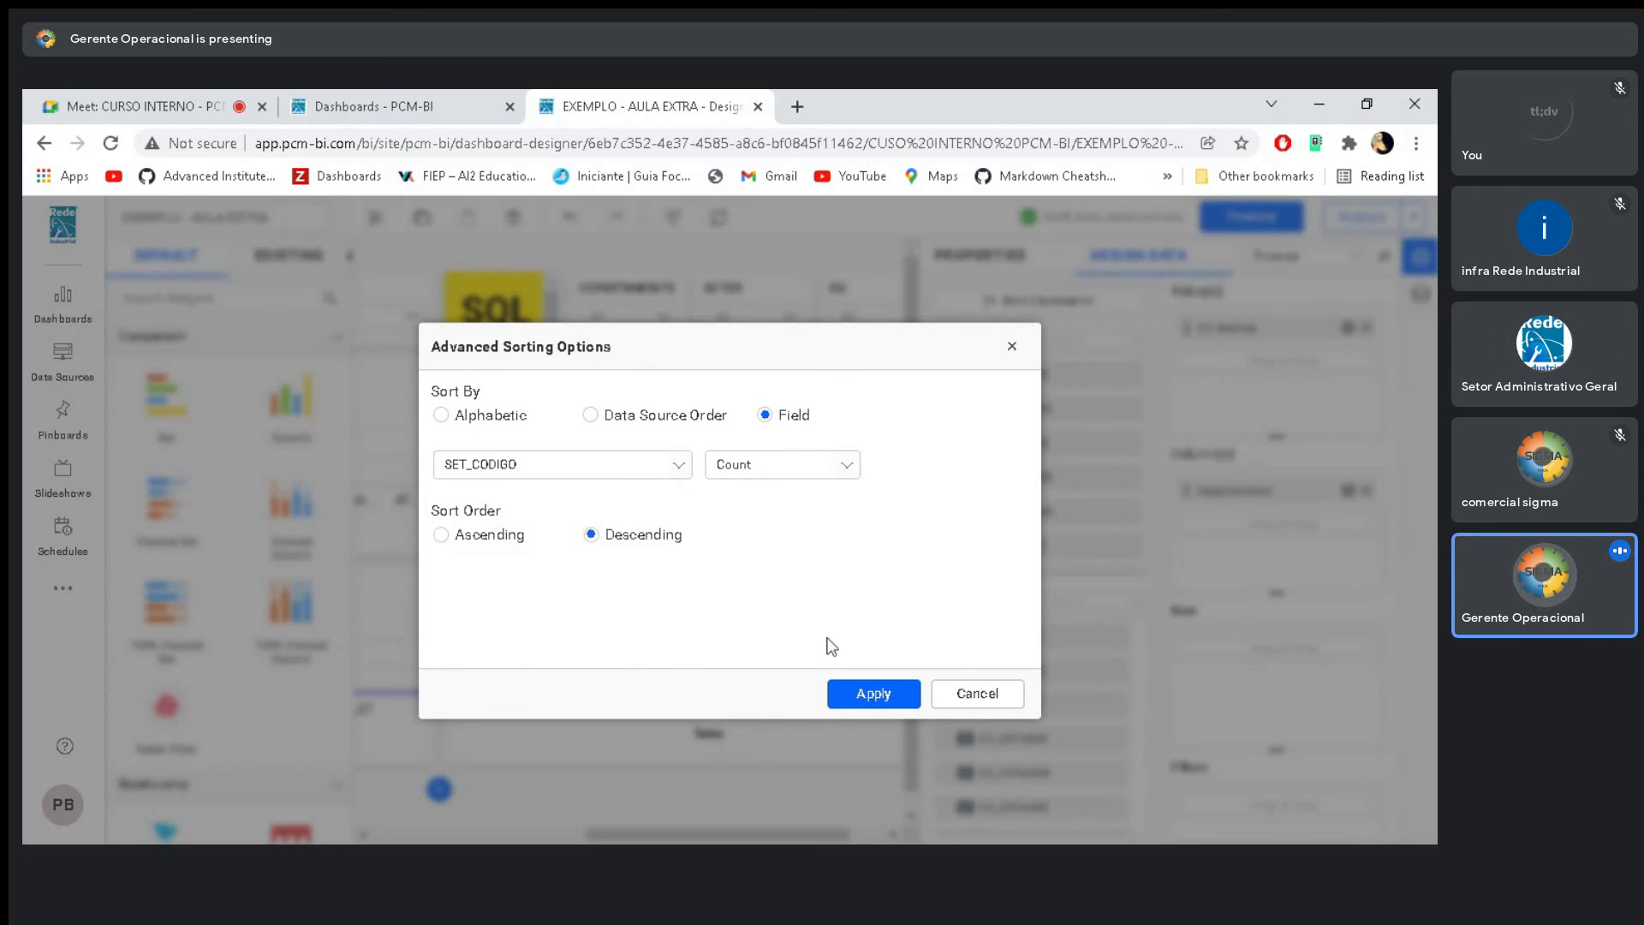
{"action": "left_click", "coordinate": [848, 696]}
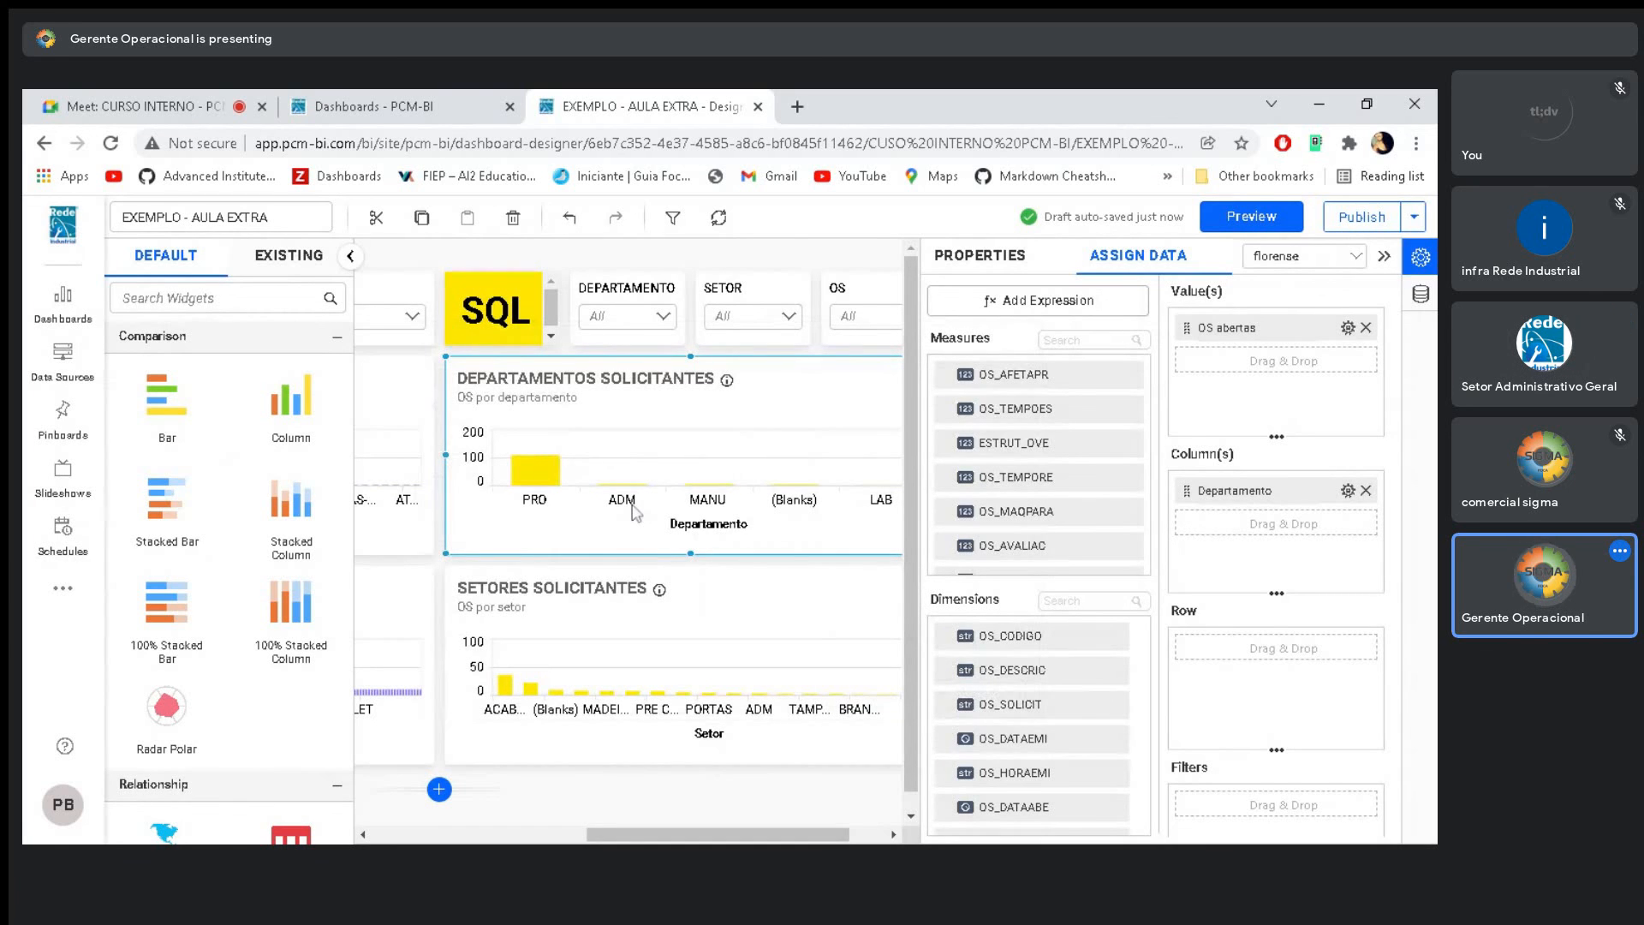
Change the Departamento column's sort field to OS_CODIGO, keeping Count and descending order, and inspect the chart
{"action": "left_click", "coordinate": [1348, 491]}
{"action": "left_click", "coordinate": [1324, 576]}
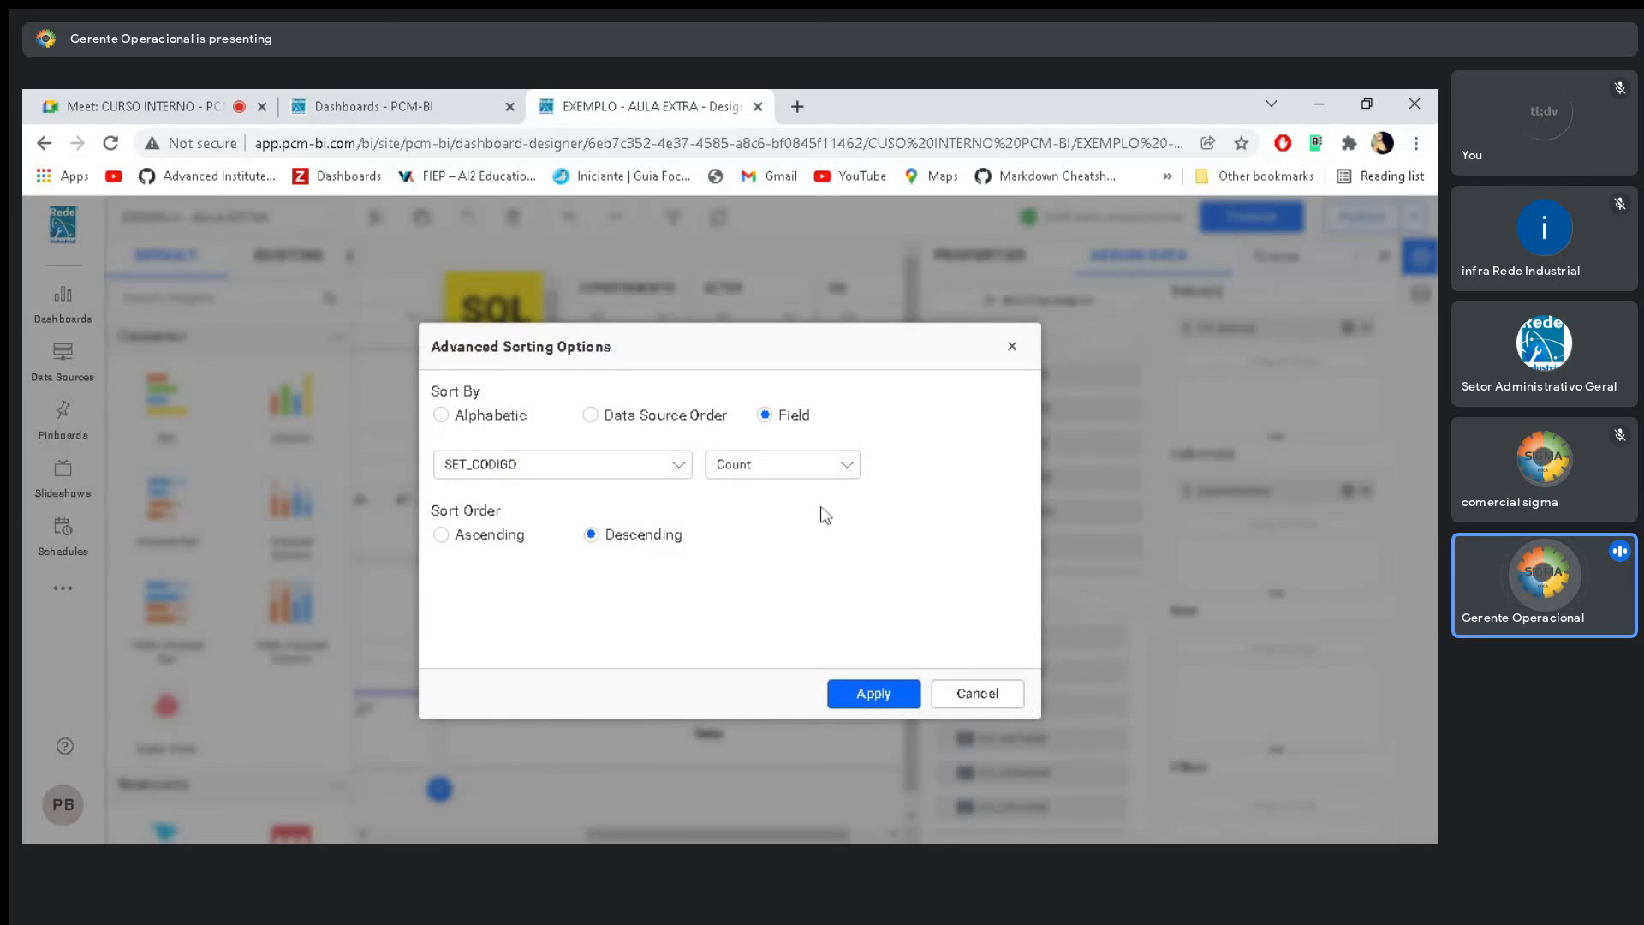
{"action": "left_click", "coordinate": [683, 466]}
{"action": "scroll", "coordinate": [616, 514], "scroll_direction": "up", "scroll_amount": 5}
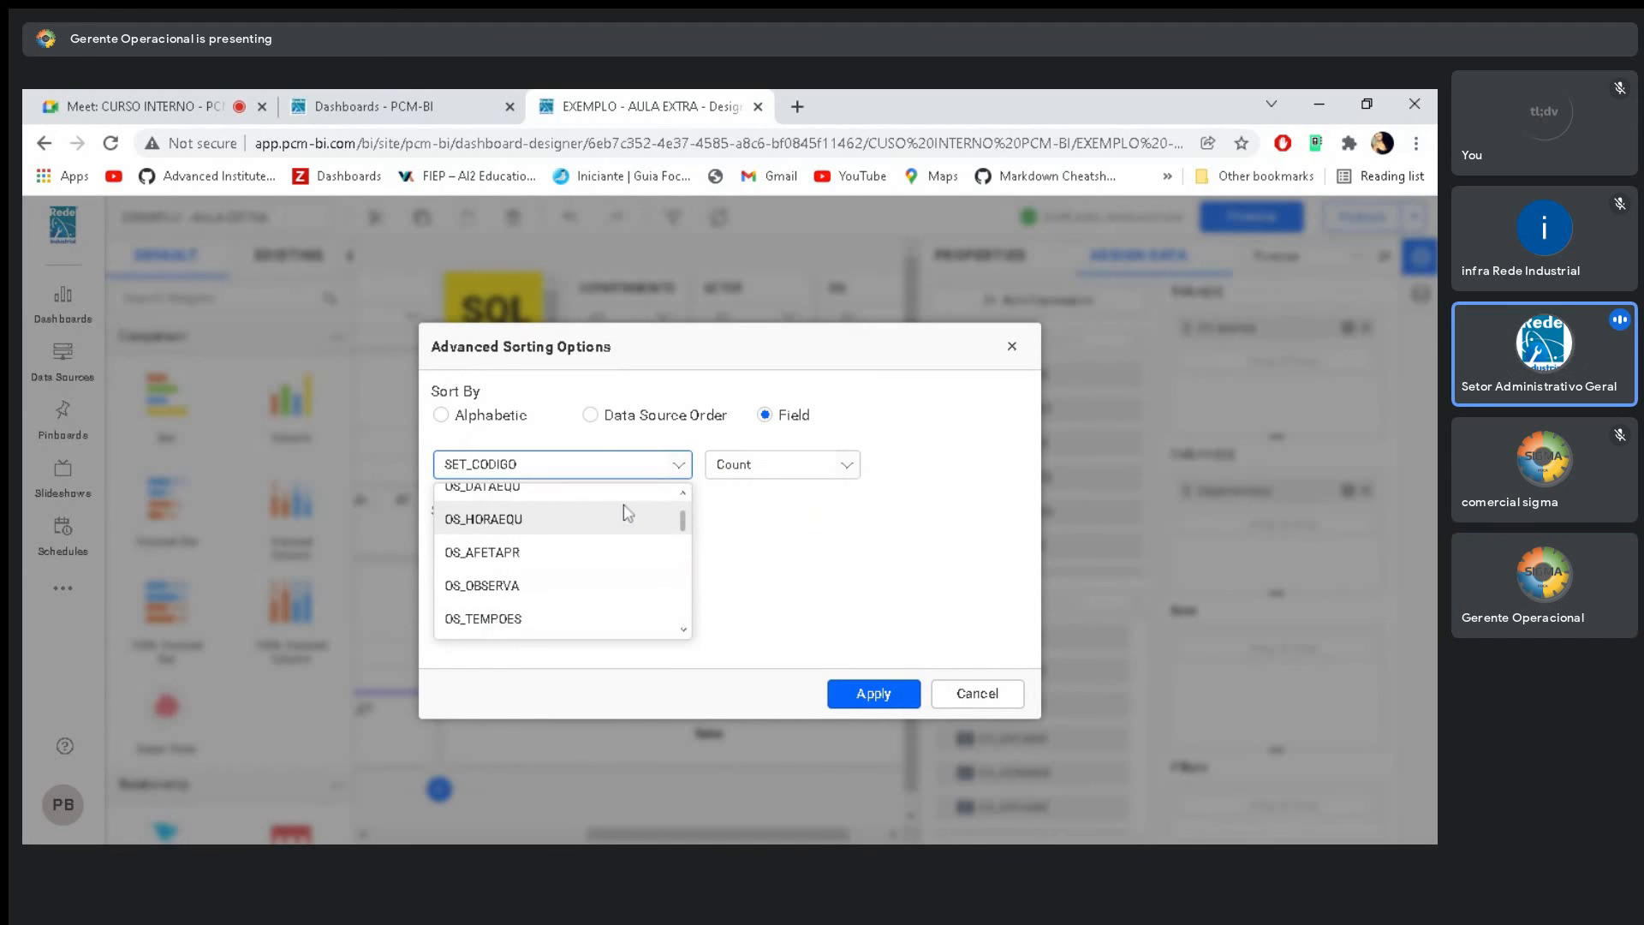
{"action": "scroll", "coordinate": [599, 496], "scroll_direction": "up", "scroll_amount": 1}
{"action": "left_click", "coordinate": [595, 497]}
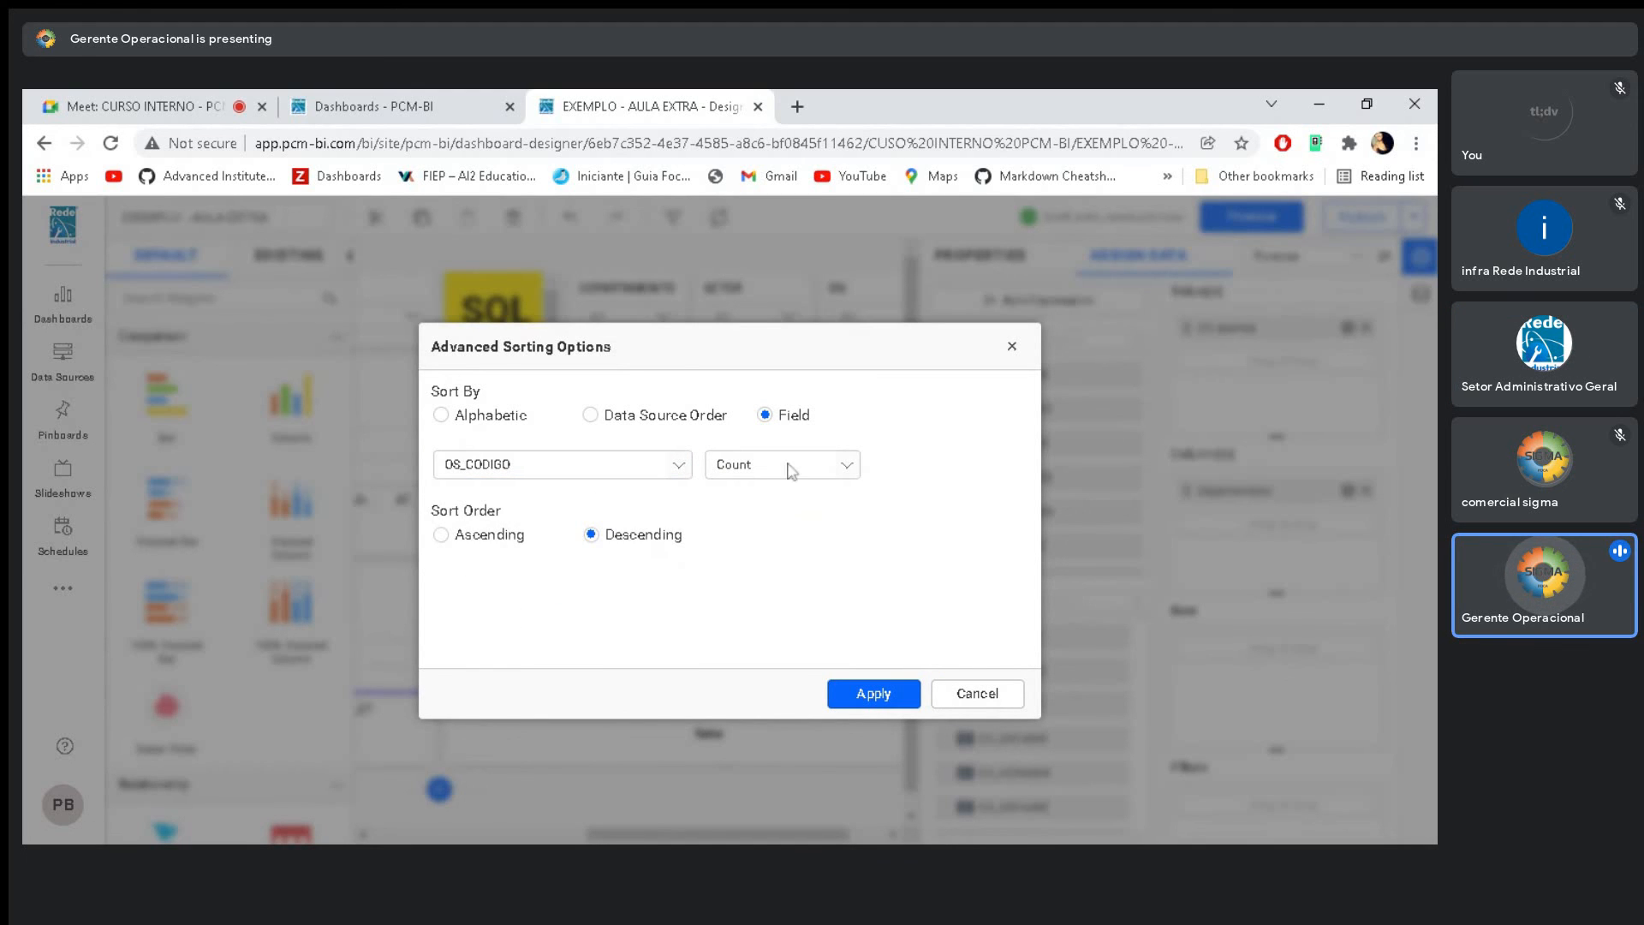
{"action": "left_click", "coordinate": [873, 694]}
{"action": "mouse_move", "coordinate": [549, 482]}
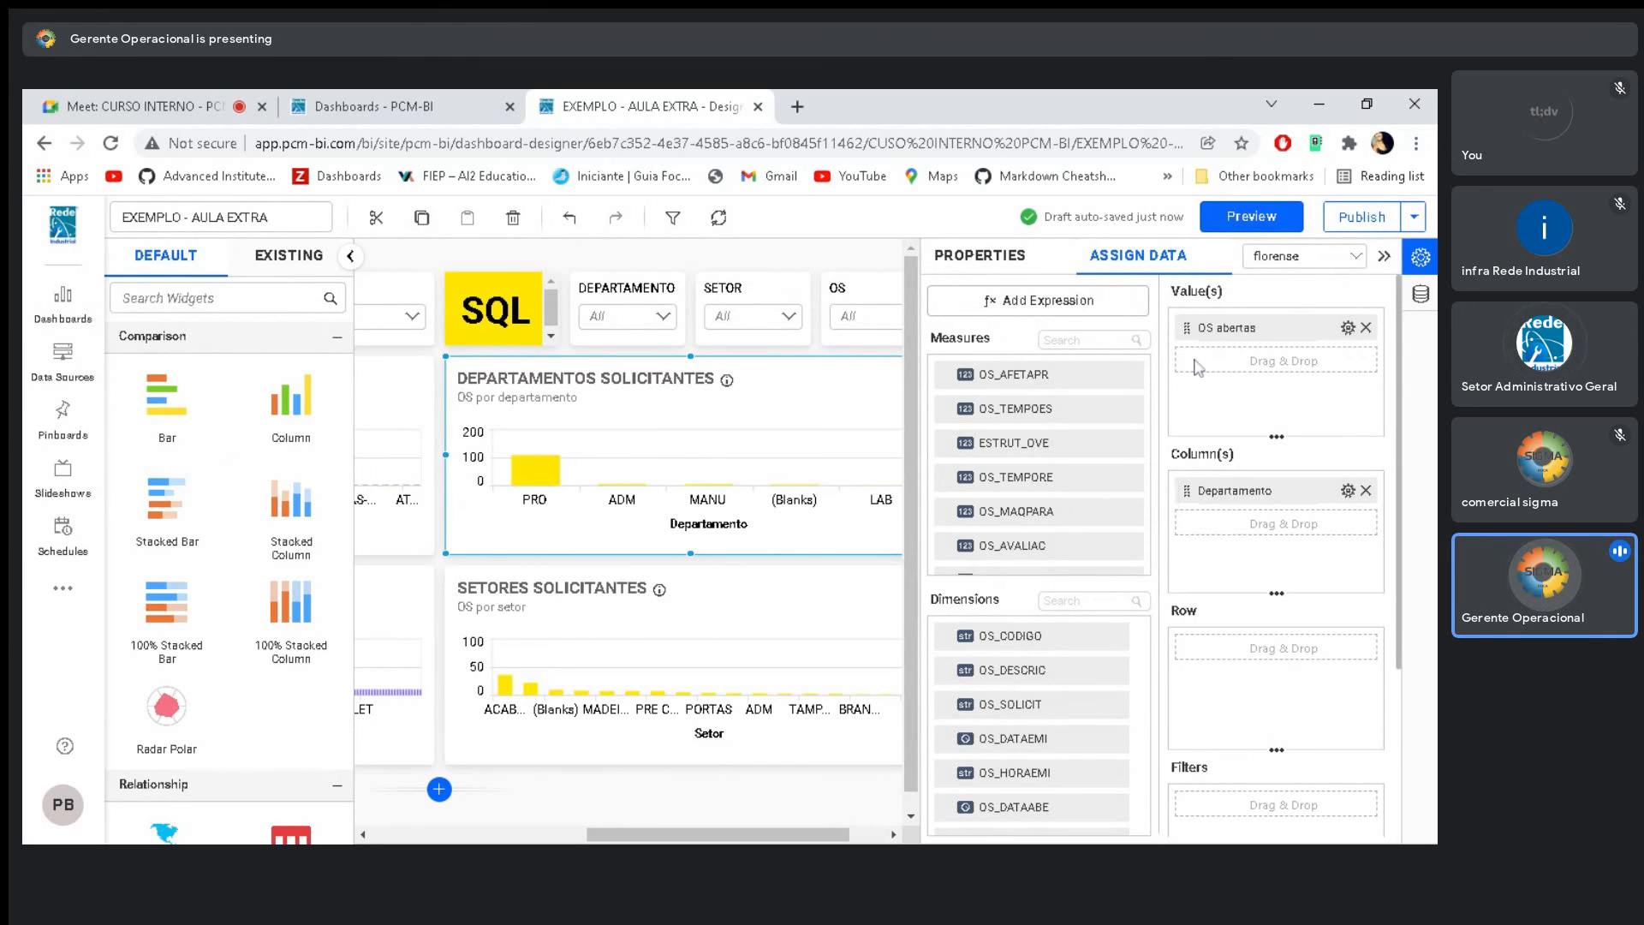
Review the SQL departments chart's data assignment once more, then collapse it and the widget list to view the whole dashboard layout
{"action": "left_click", "coordinate": [1383, 257]}
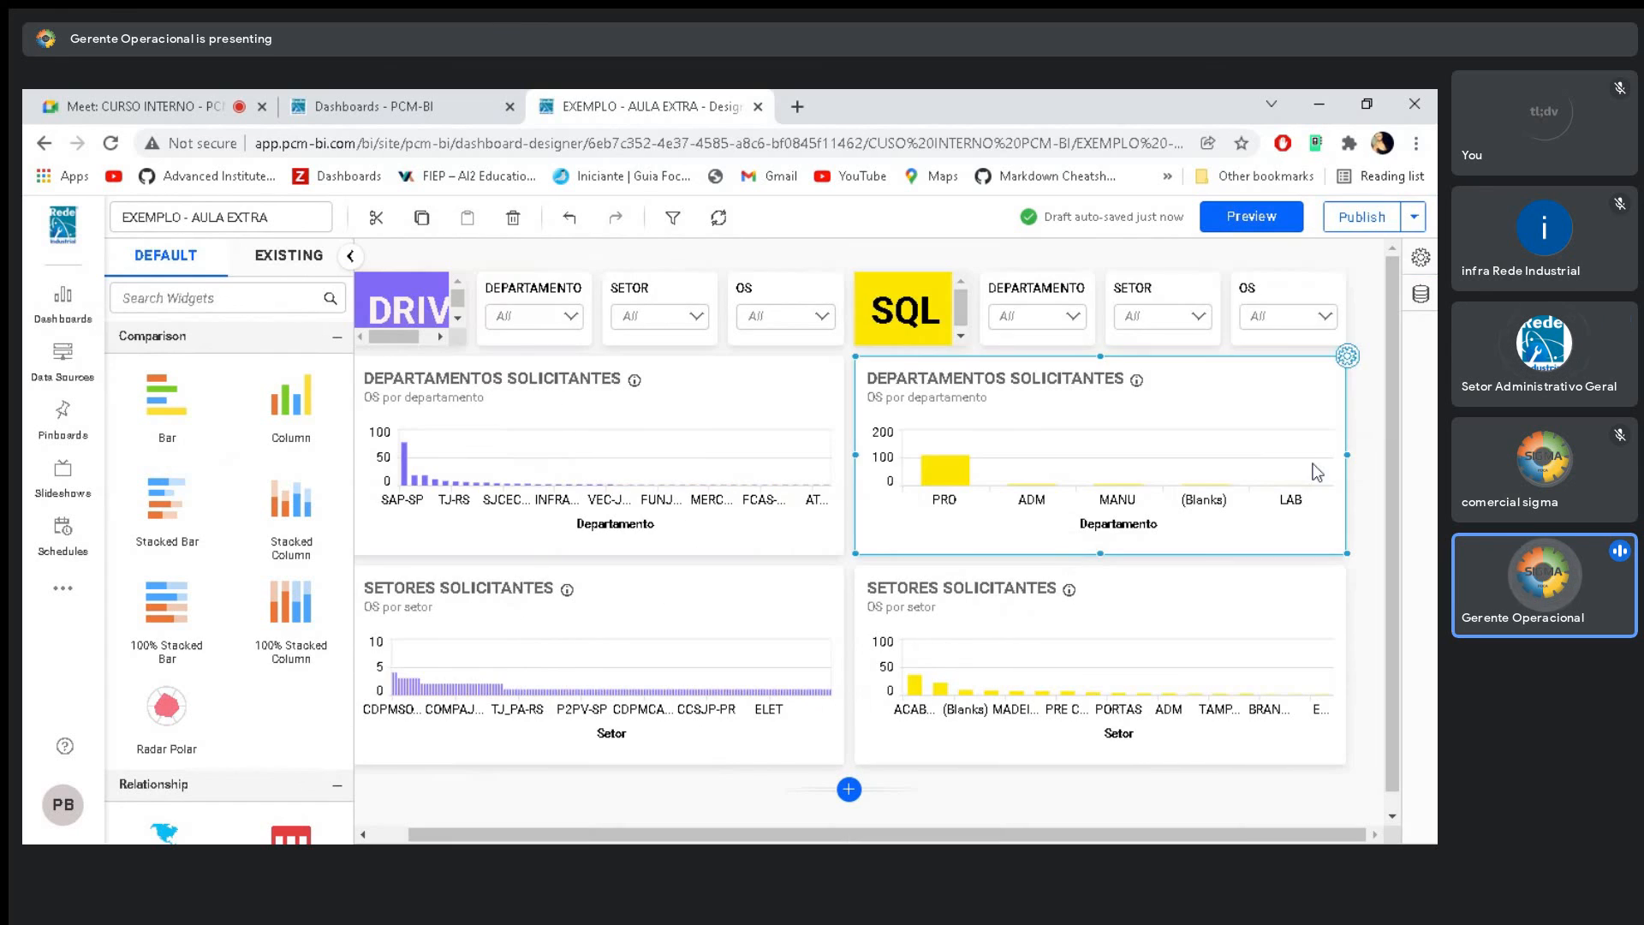
{"action": "left_click", "coordinate": [1346, 384]}
{"action": "left_click", "coordinate": [1348, 360]}
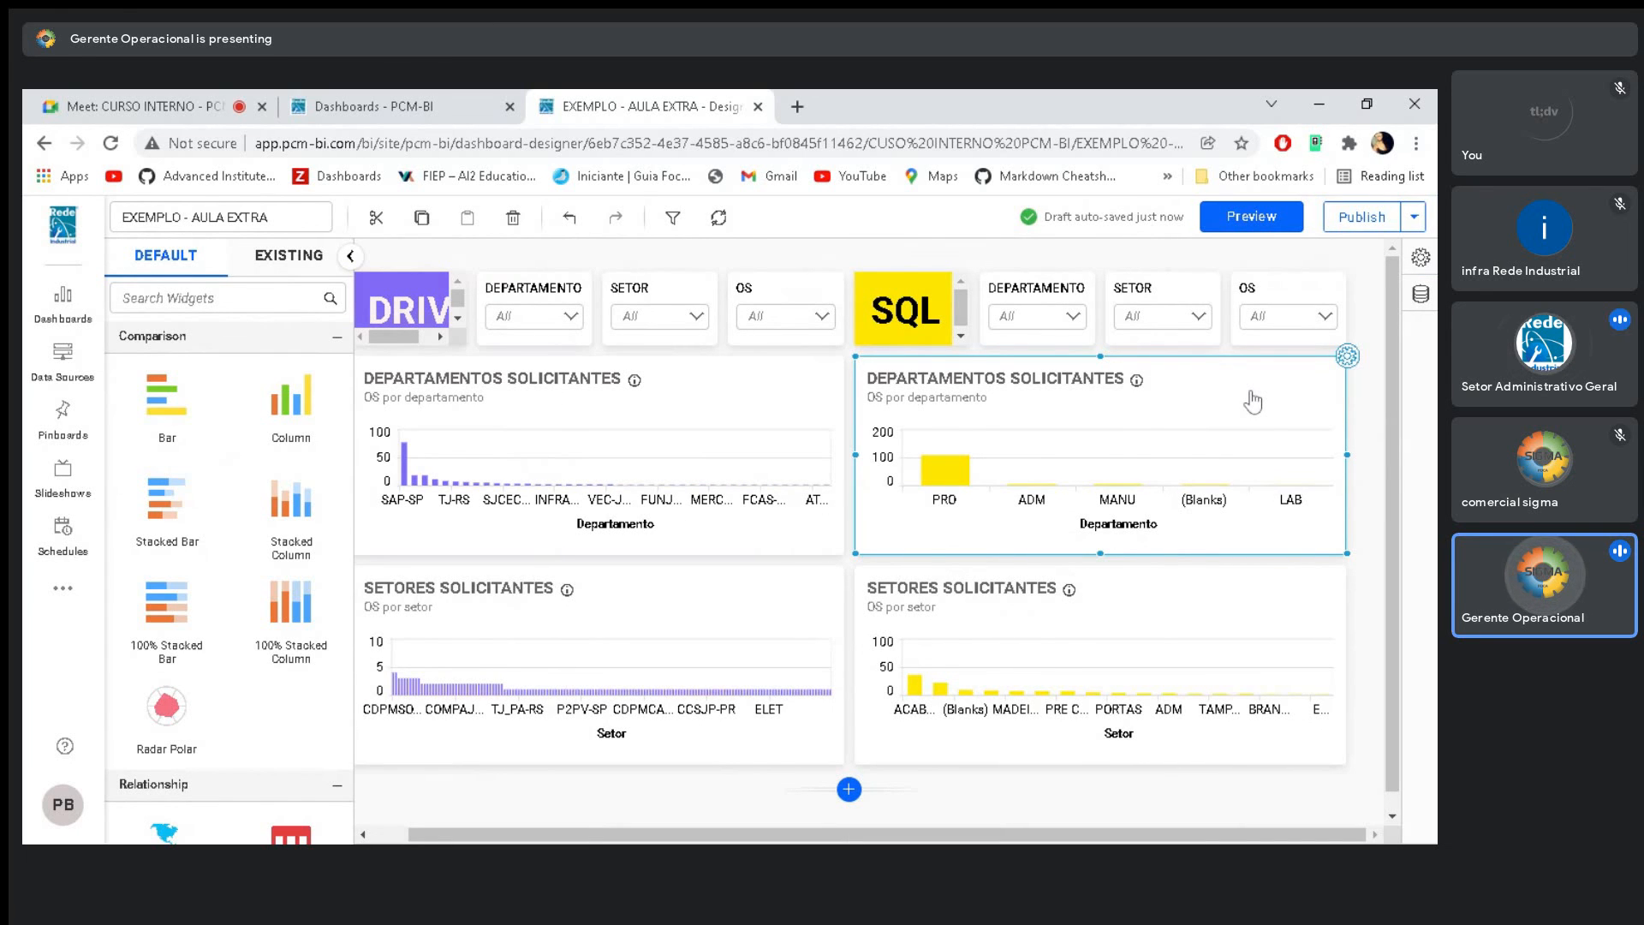
{"action": "left_click", "coordinate": [1139, 257]}
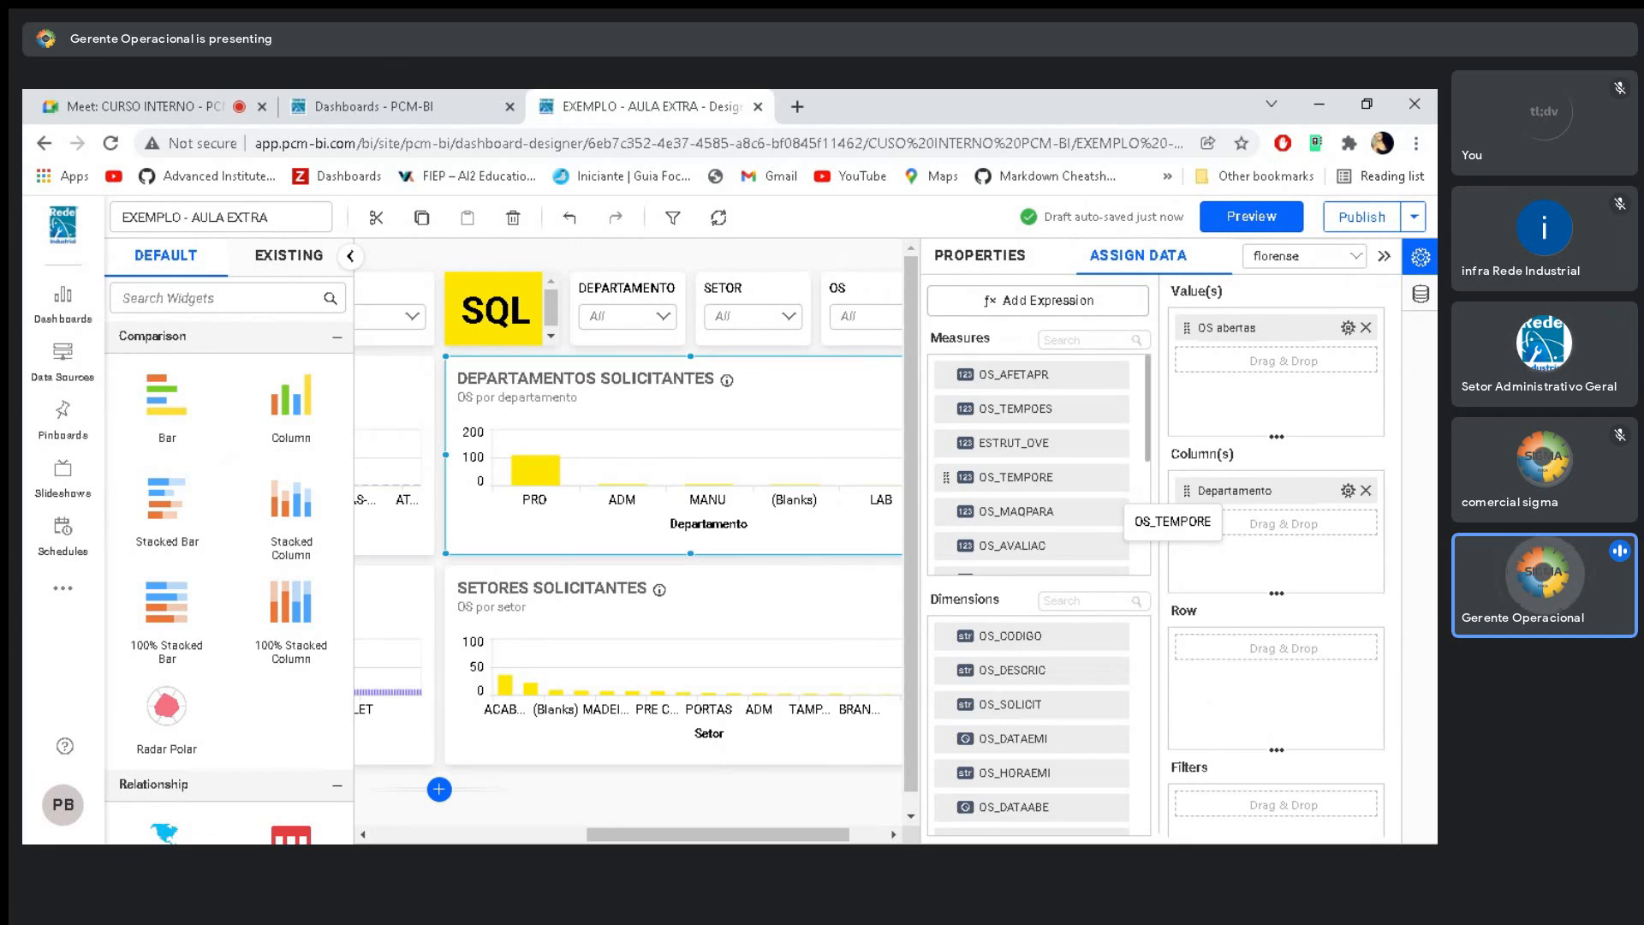
{"action": "left_click", "coordinate": [1384, 256]}
{"action": "left_click", "coordinate": [868, 259]}
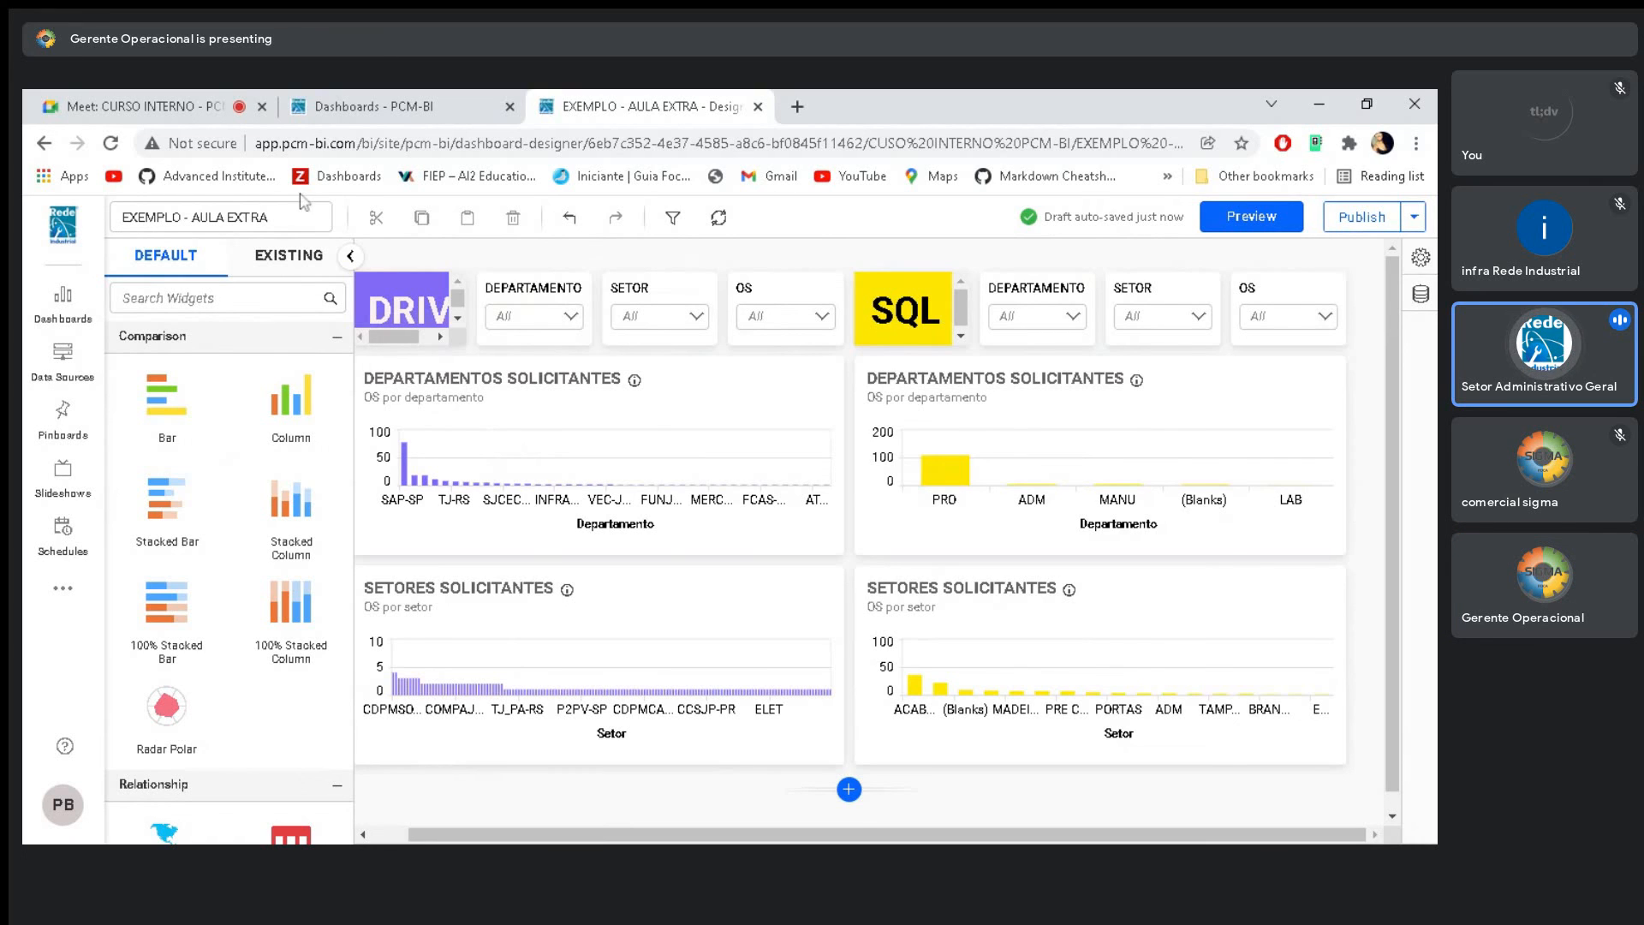
{"action": "left_click", "coordinate": [350, 256]}
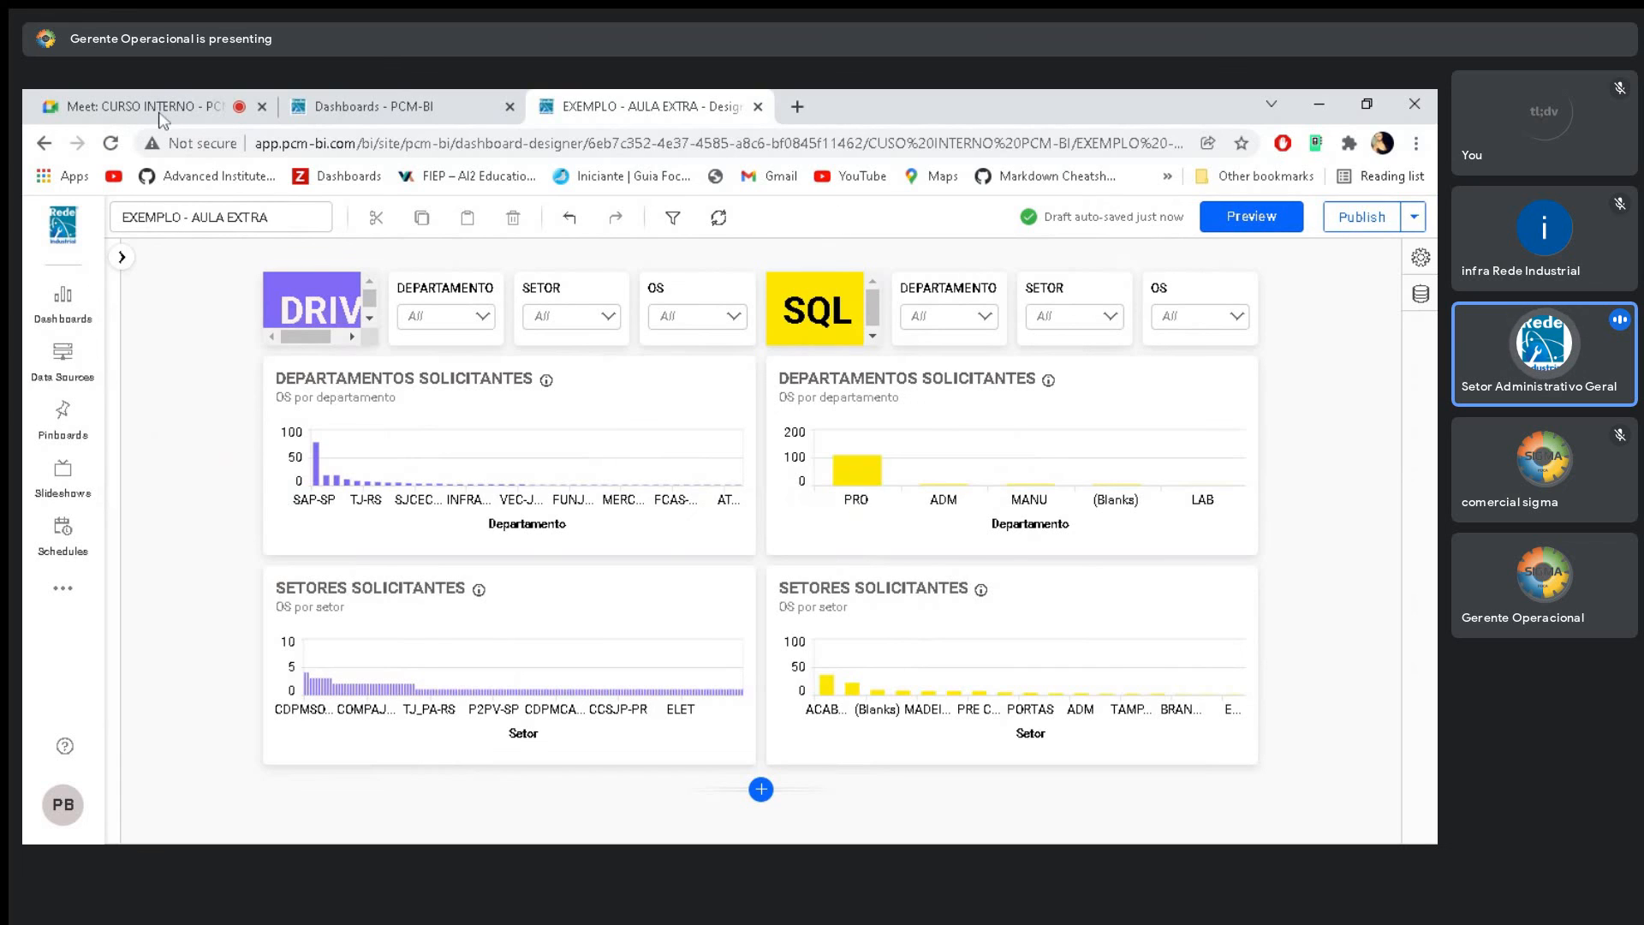
Switch to the Google Meet call and stop presenting the screen
{"action": "left_click", "coordinate": [209, 101]}
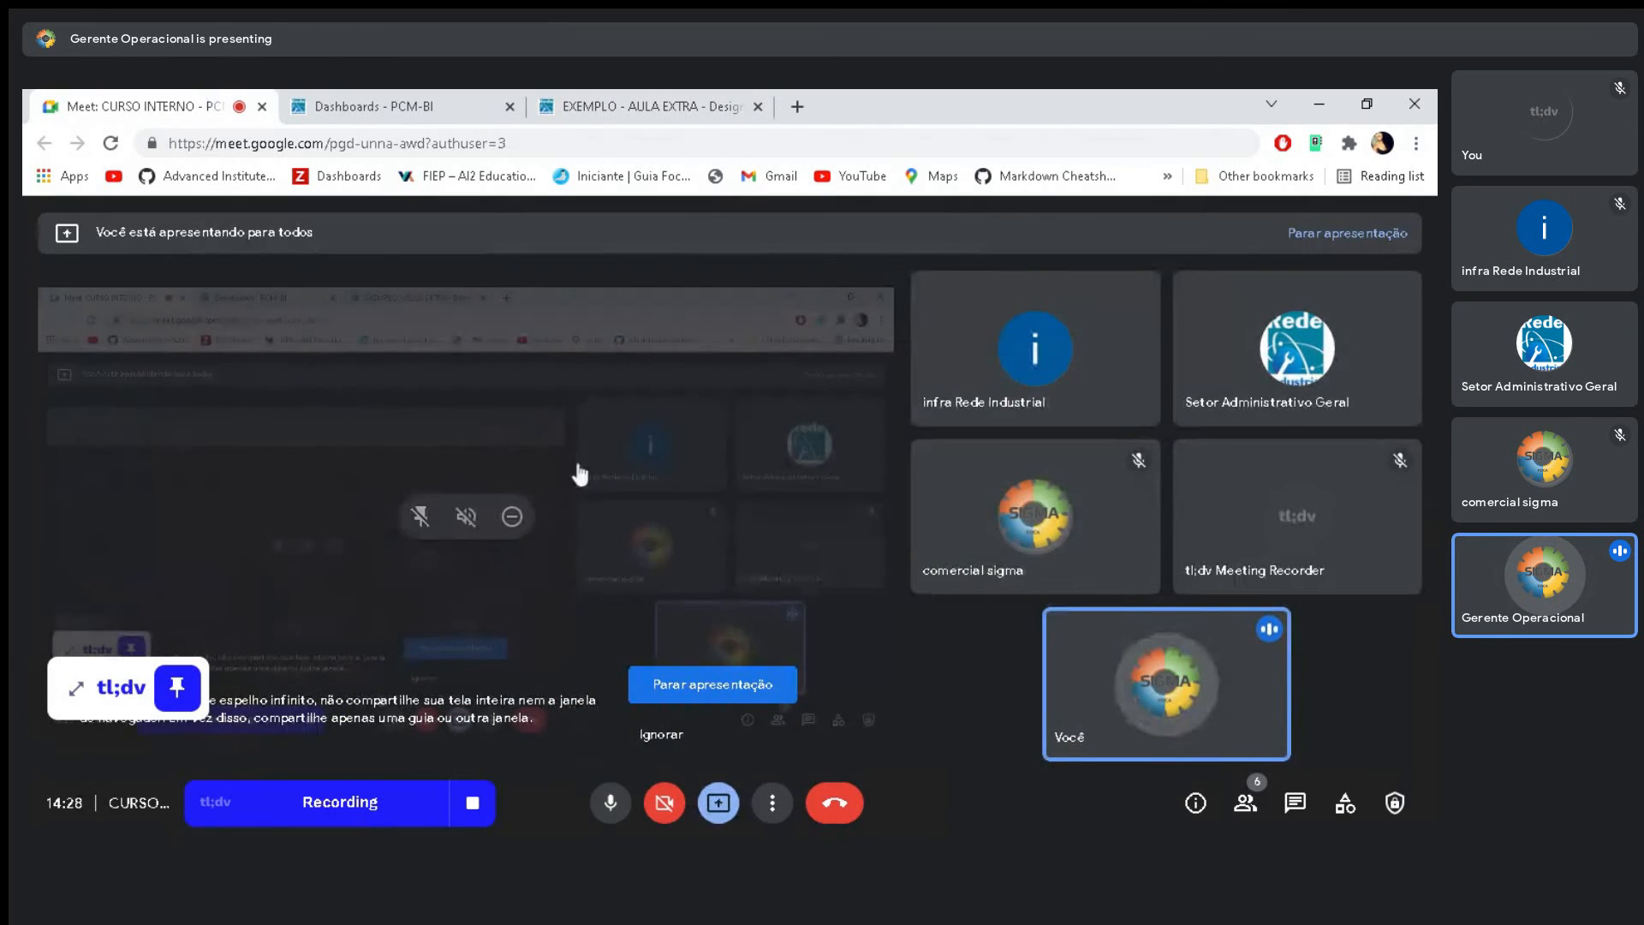
{"action": "left_click", "coordinate": [719, 802]}
{"action": "left_click", "coordinate": [796, 737]}
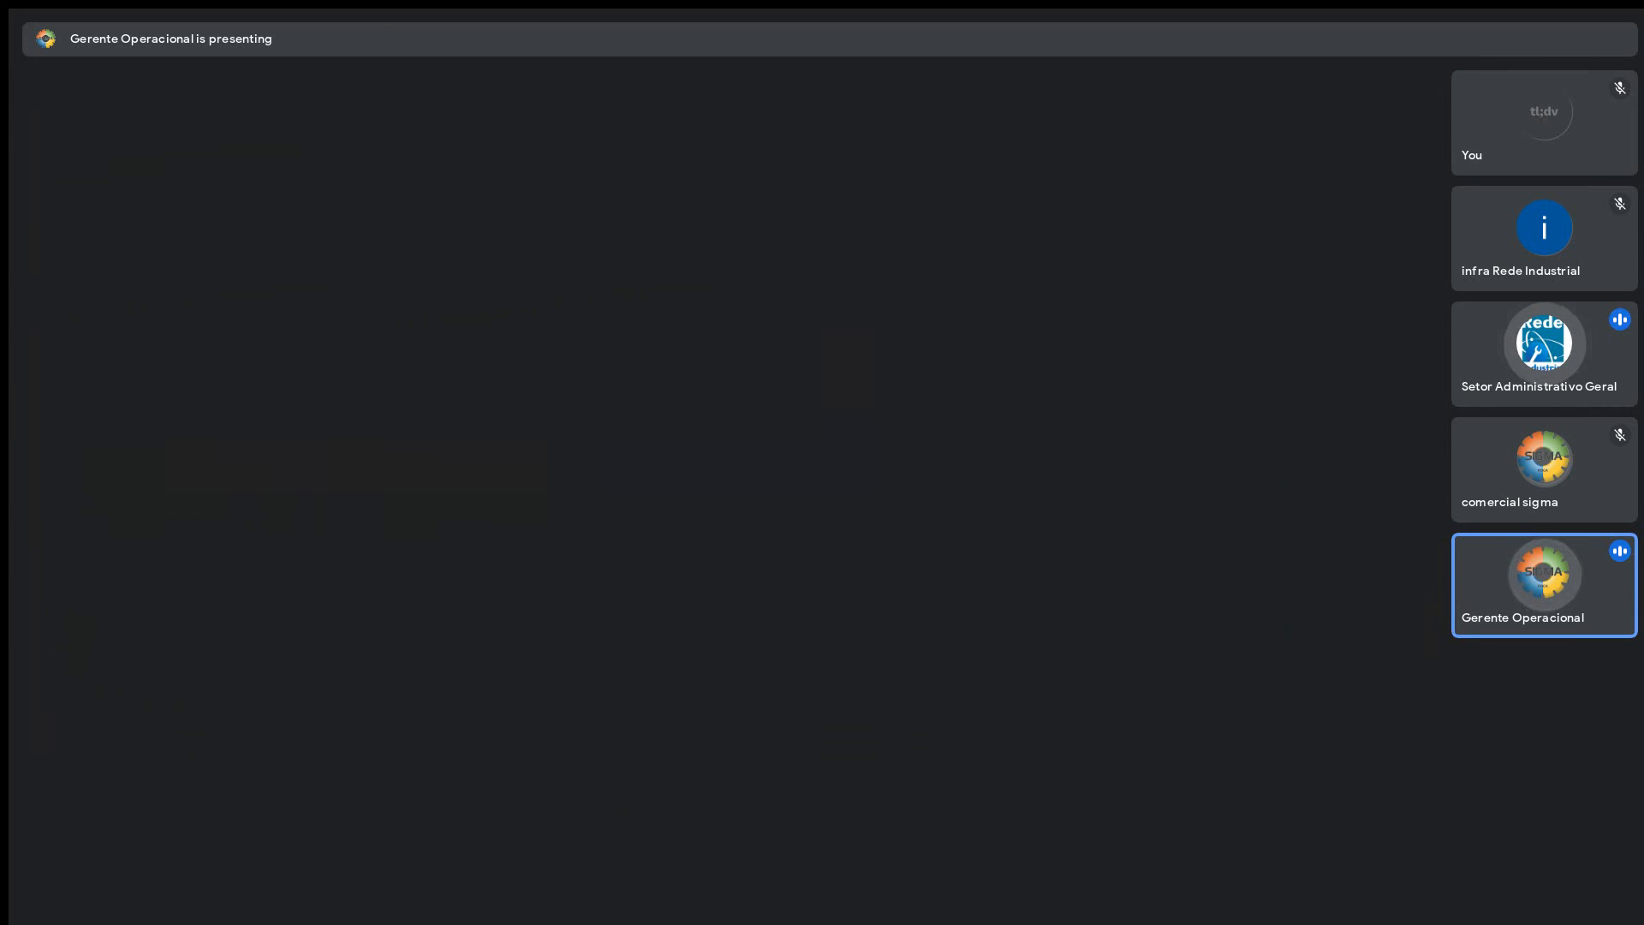